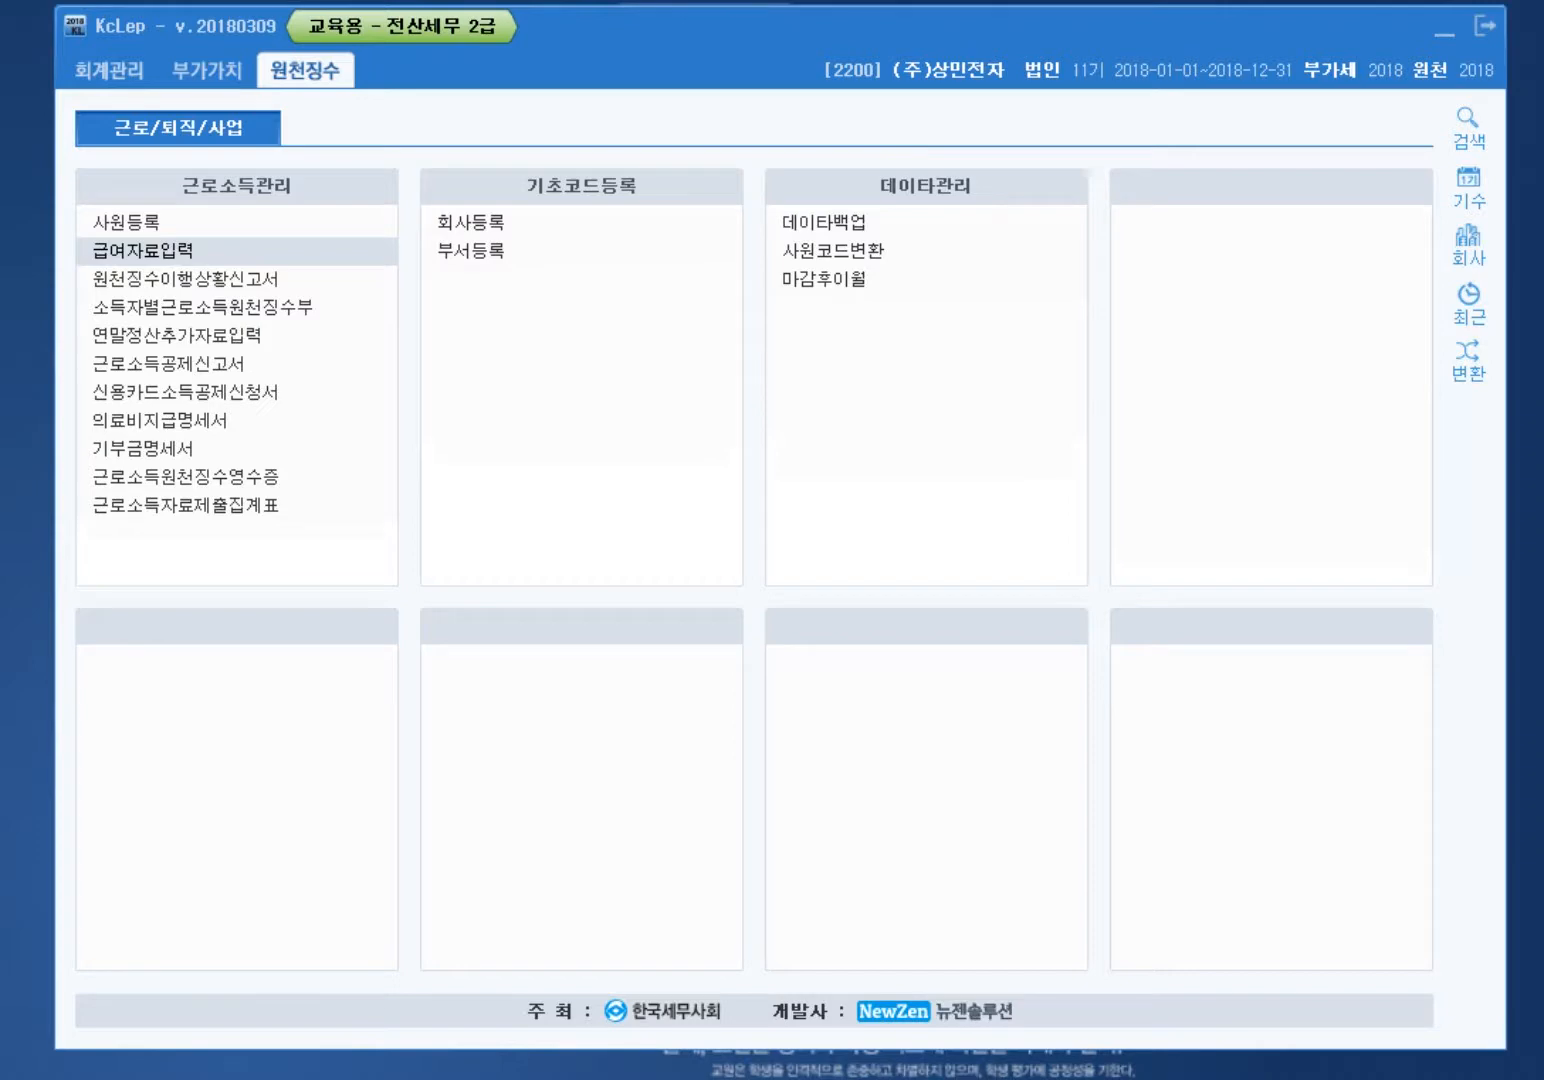
Step: Review employee 102's details in the employee register, then open payroll data entry
left_click(228, 222)
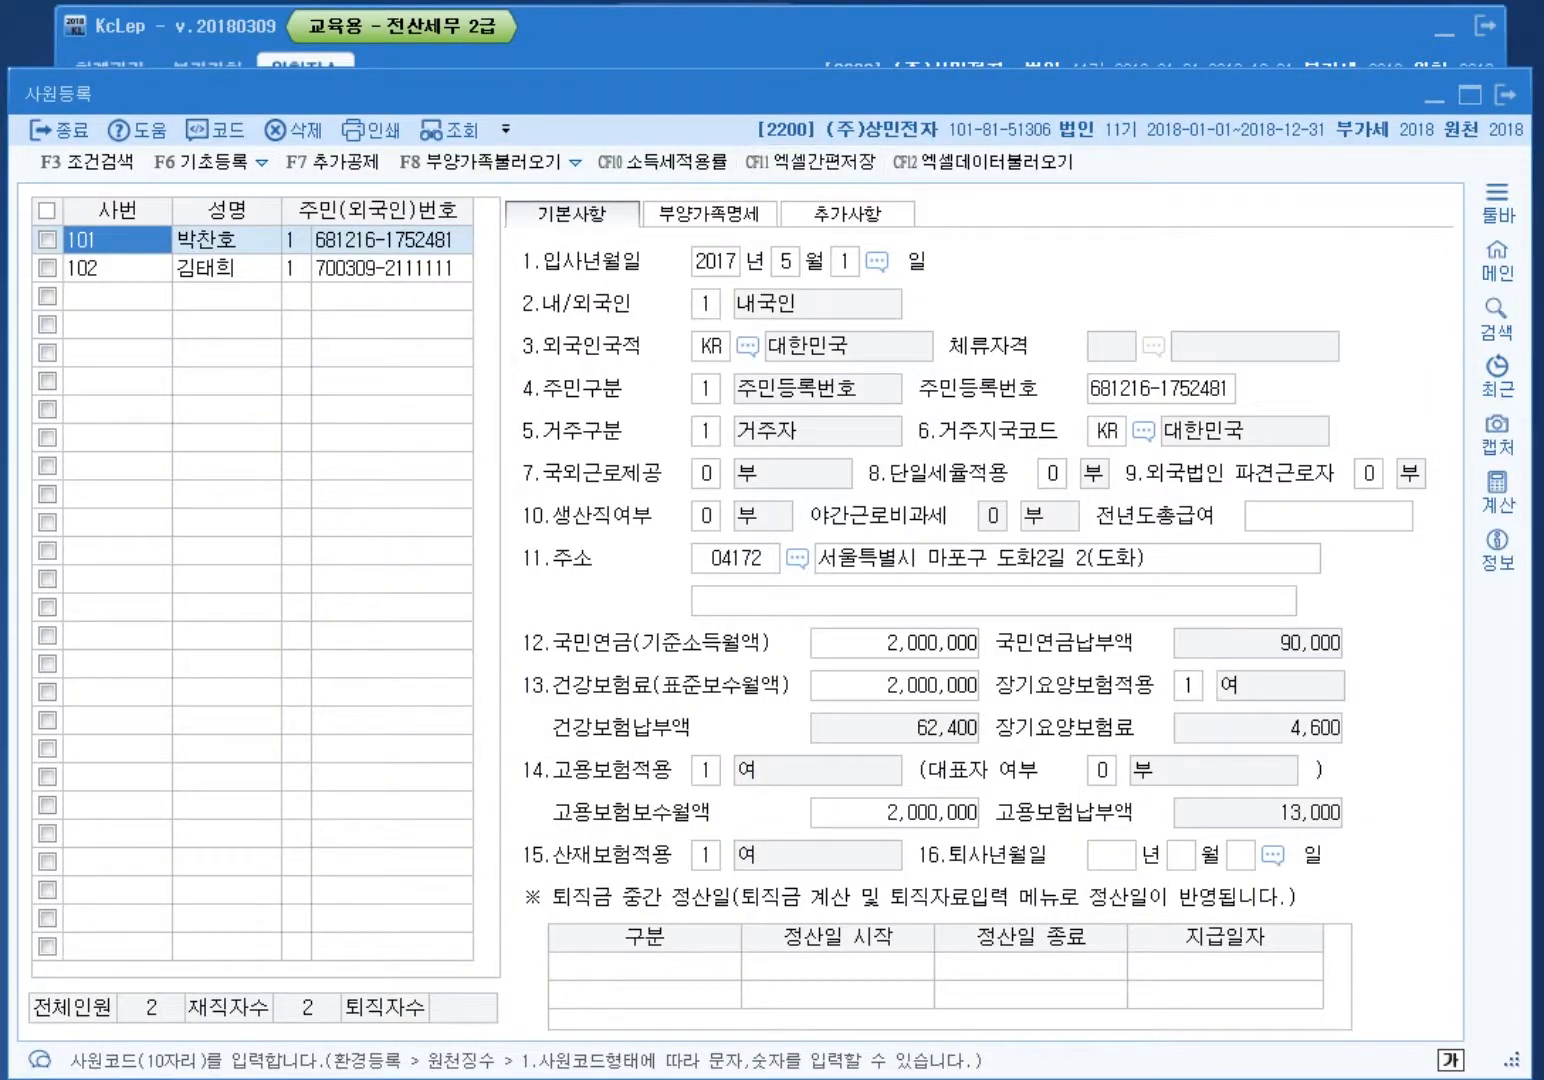
key("alt+Tab")
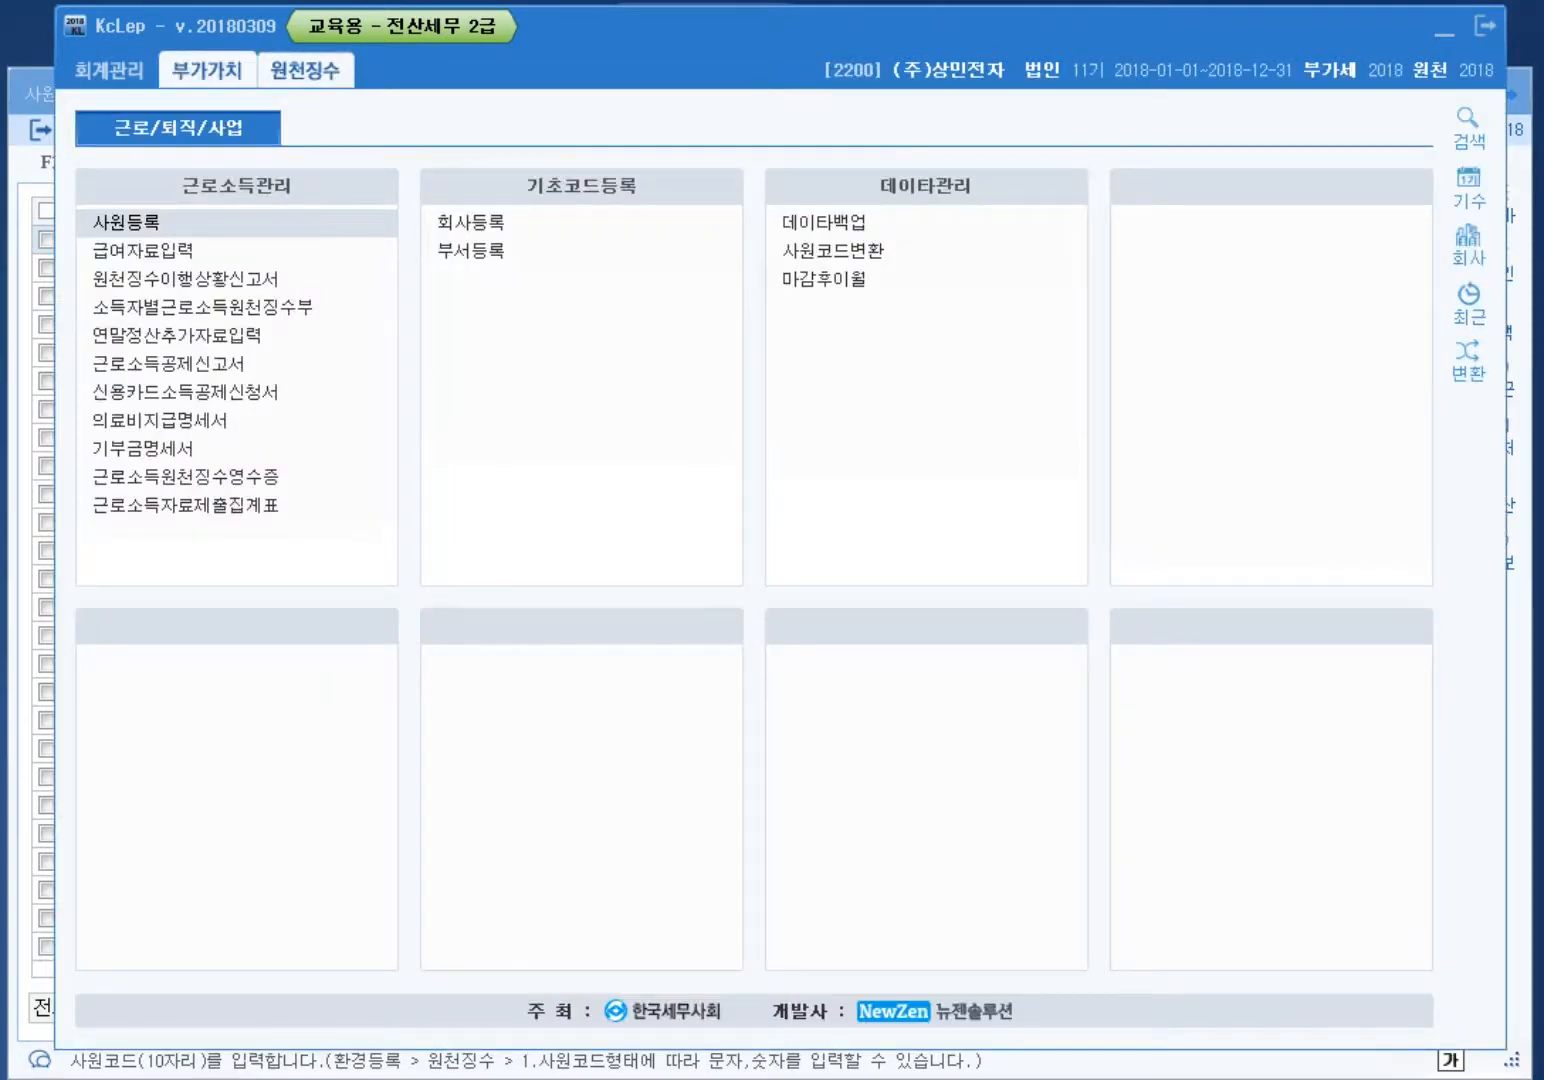
key("alt+Tab")
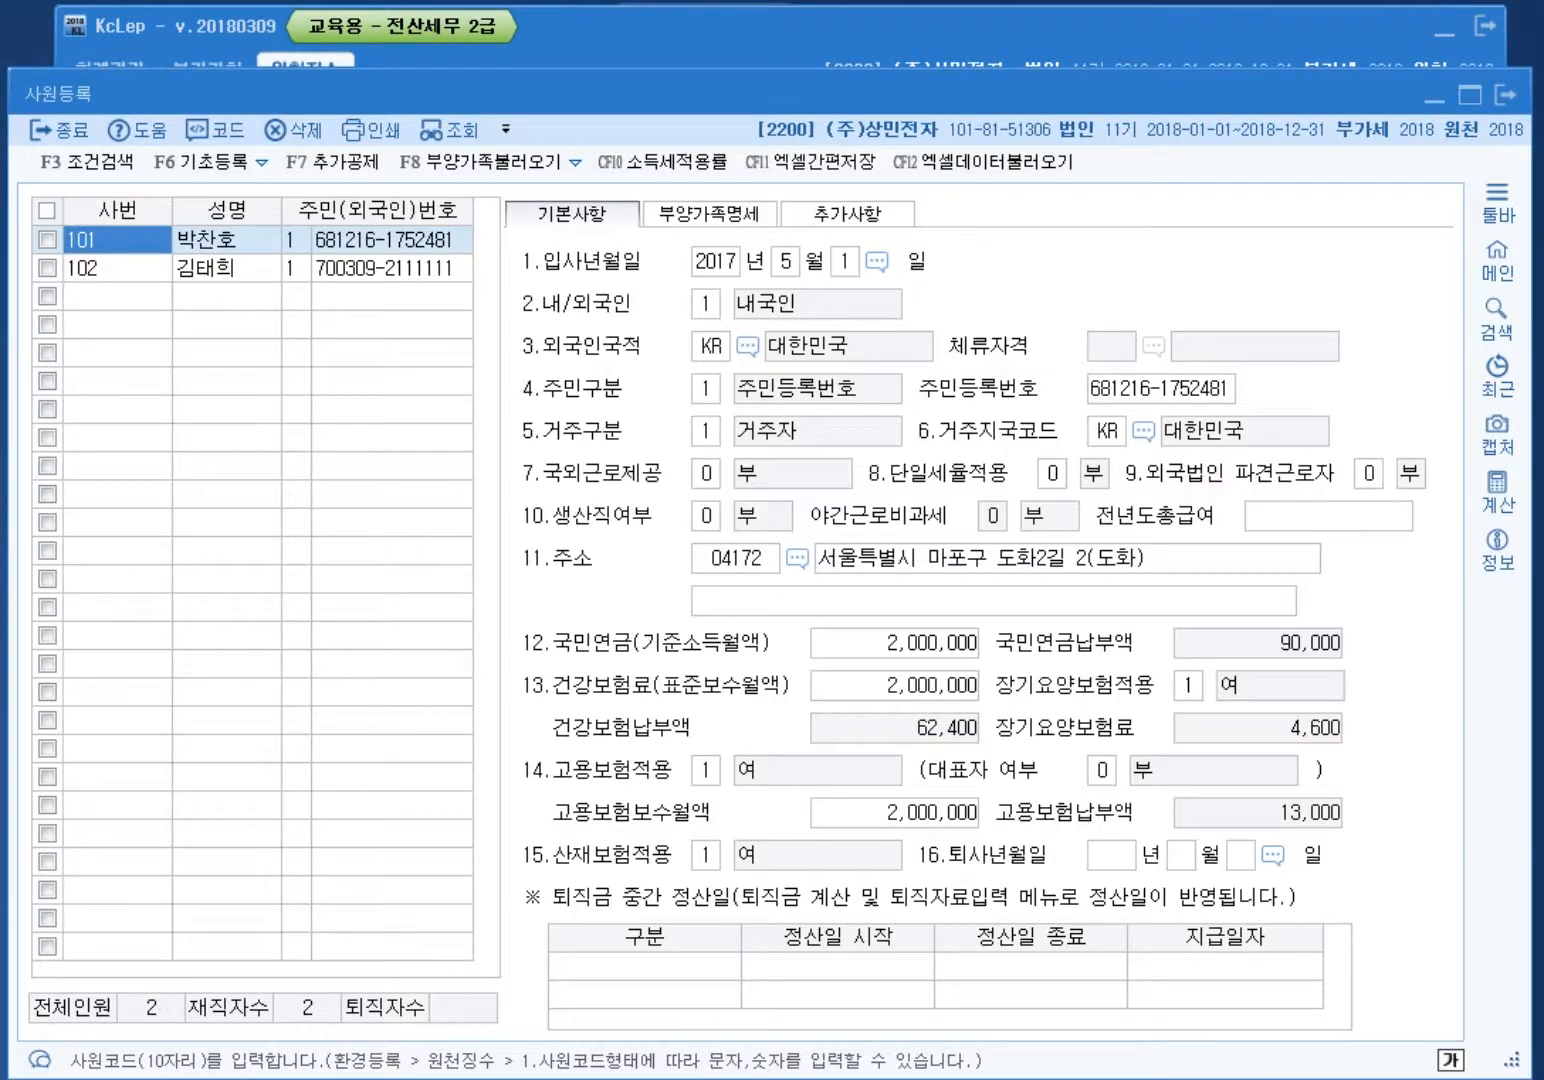
left_click(227, 268)
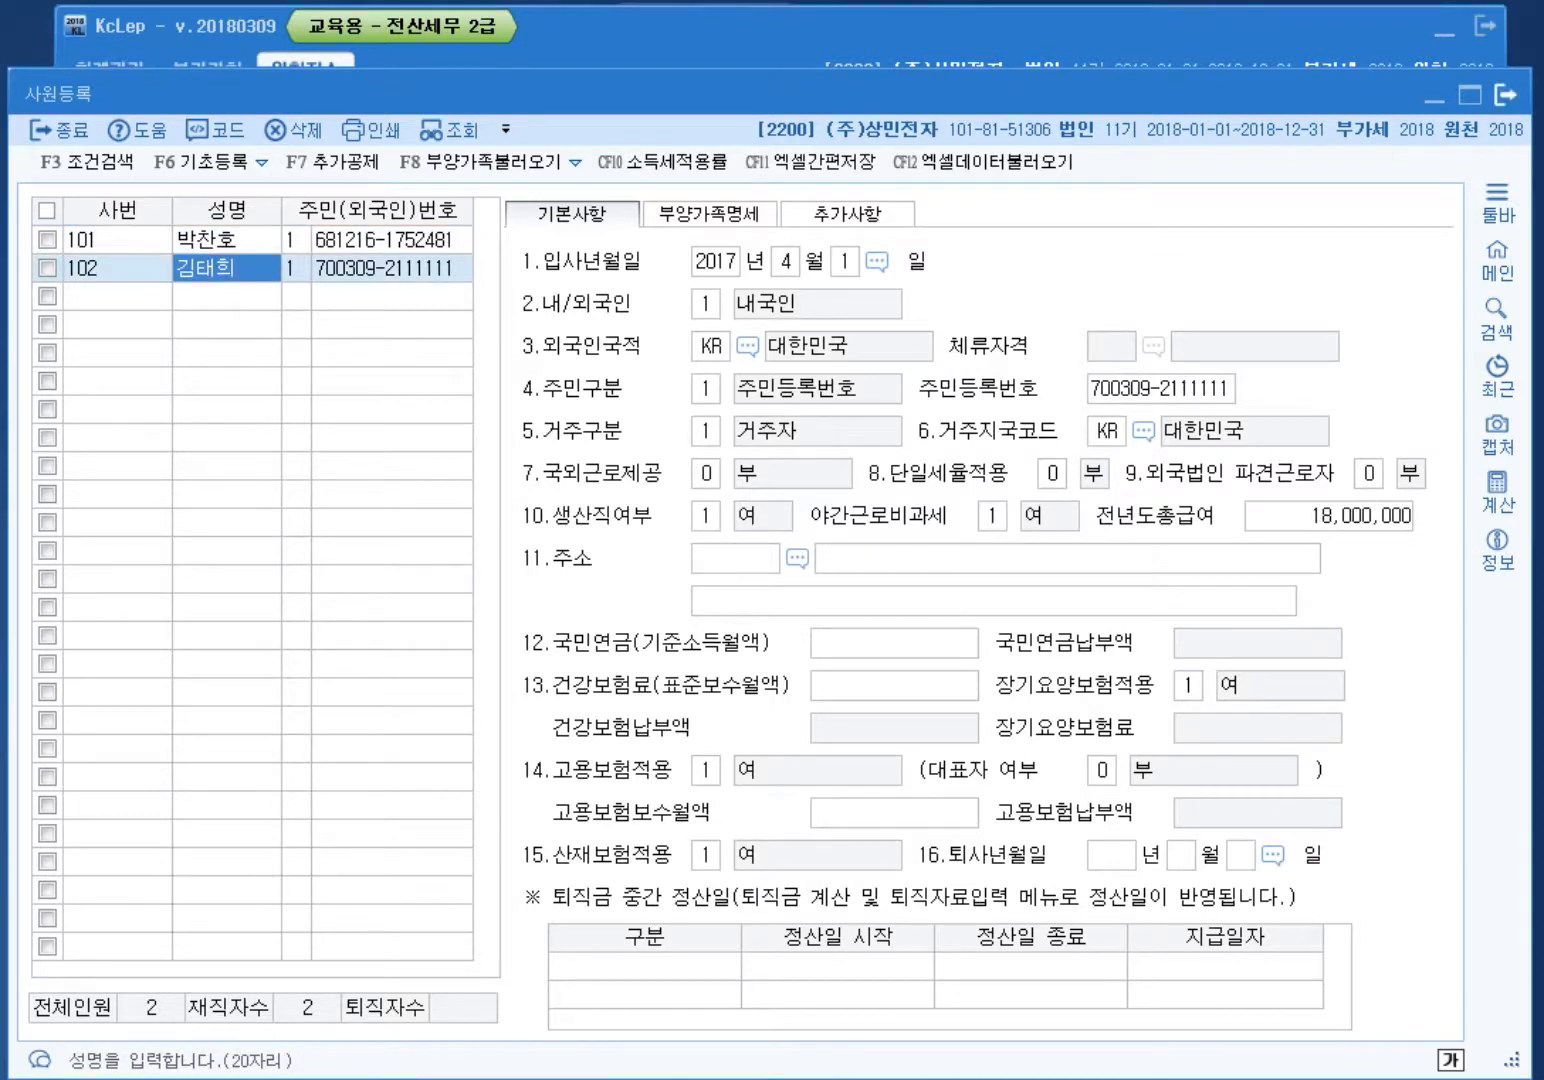
key("alt+Tab")
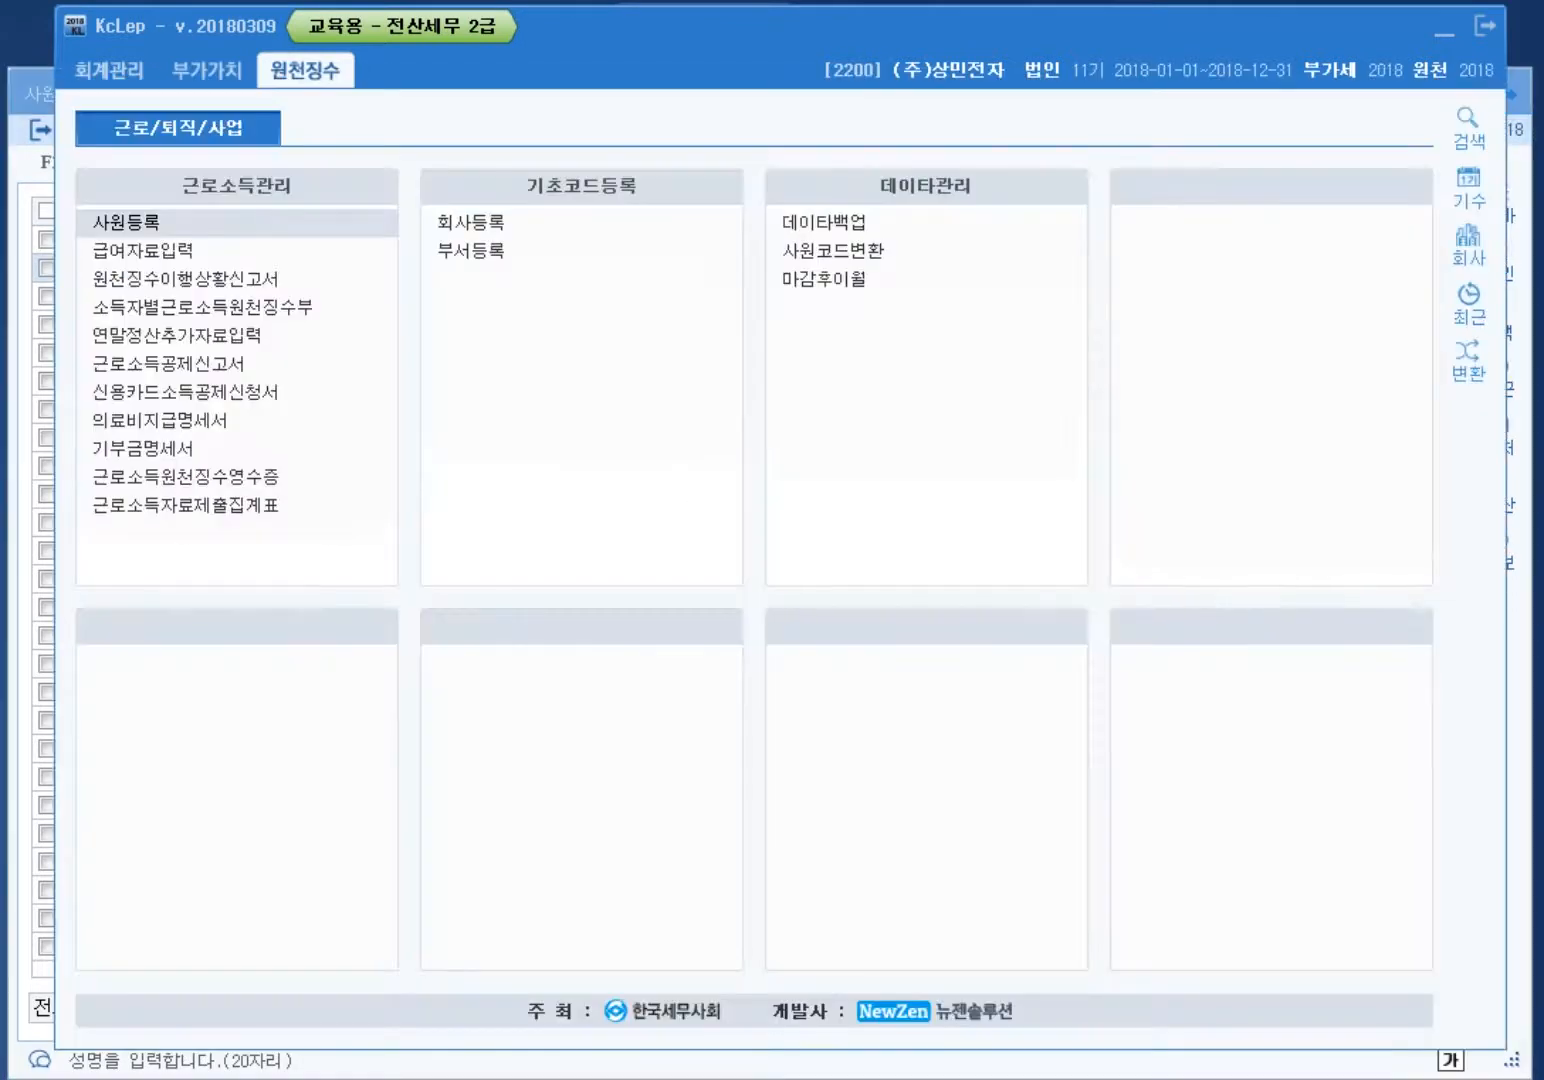
left_click(320, 253)
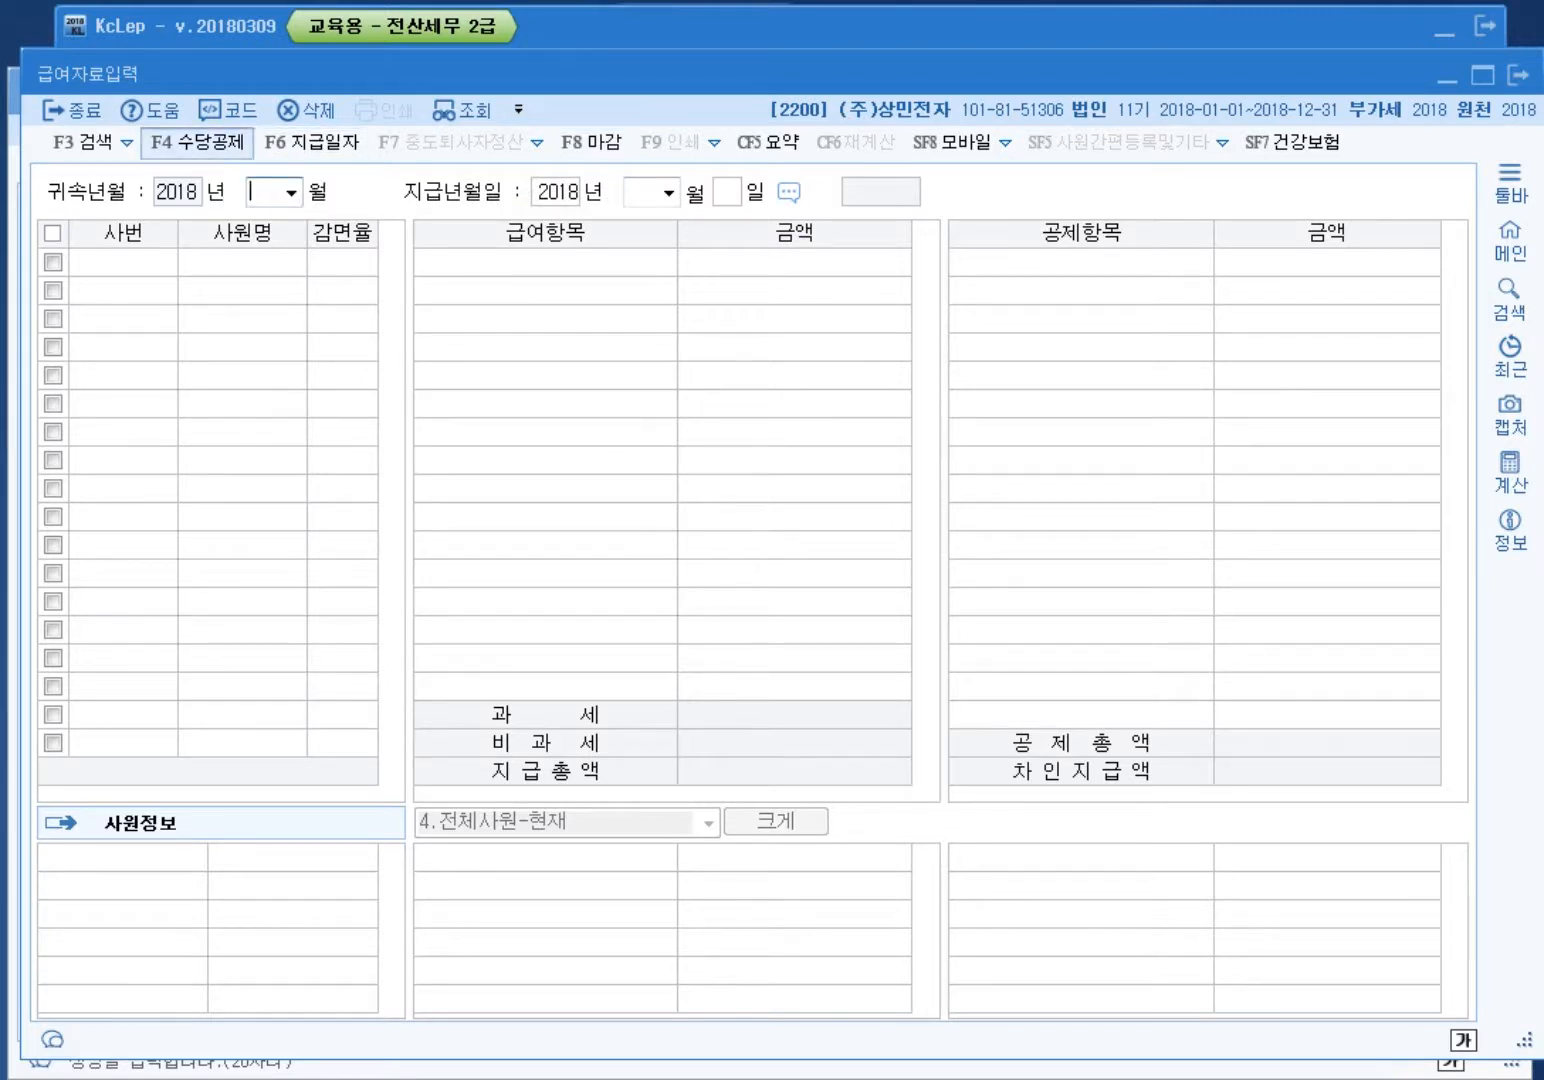
Step: Bring up the 수당공제등록 allowance/deduction register with F4
key("F4")
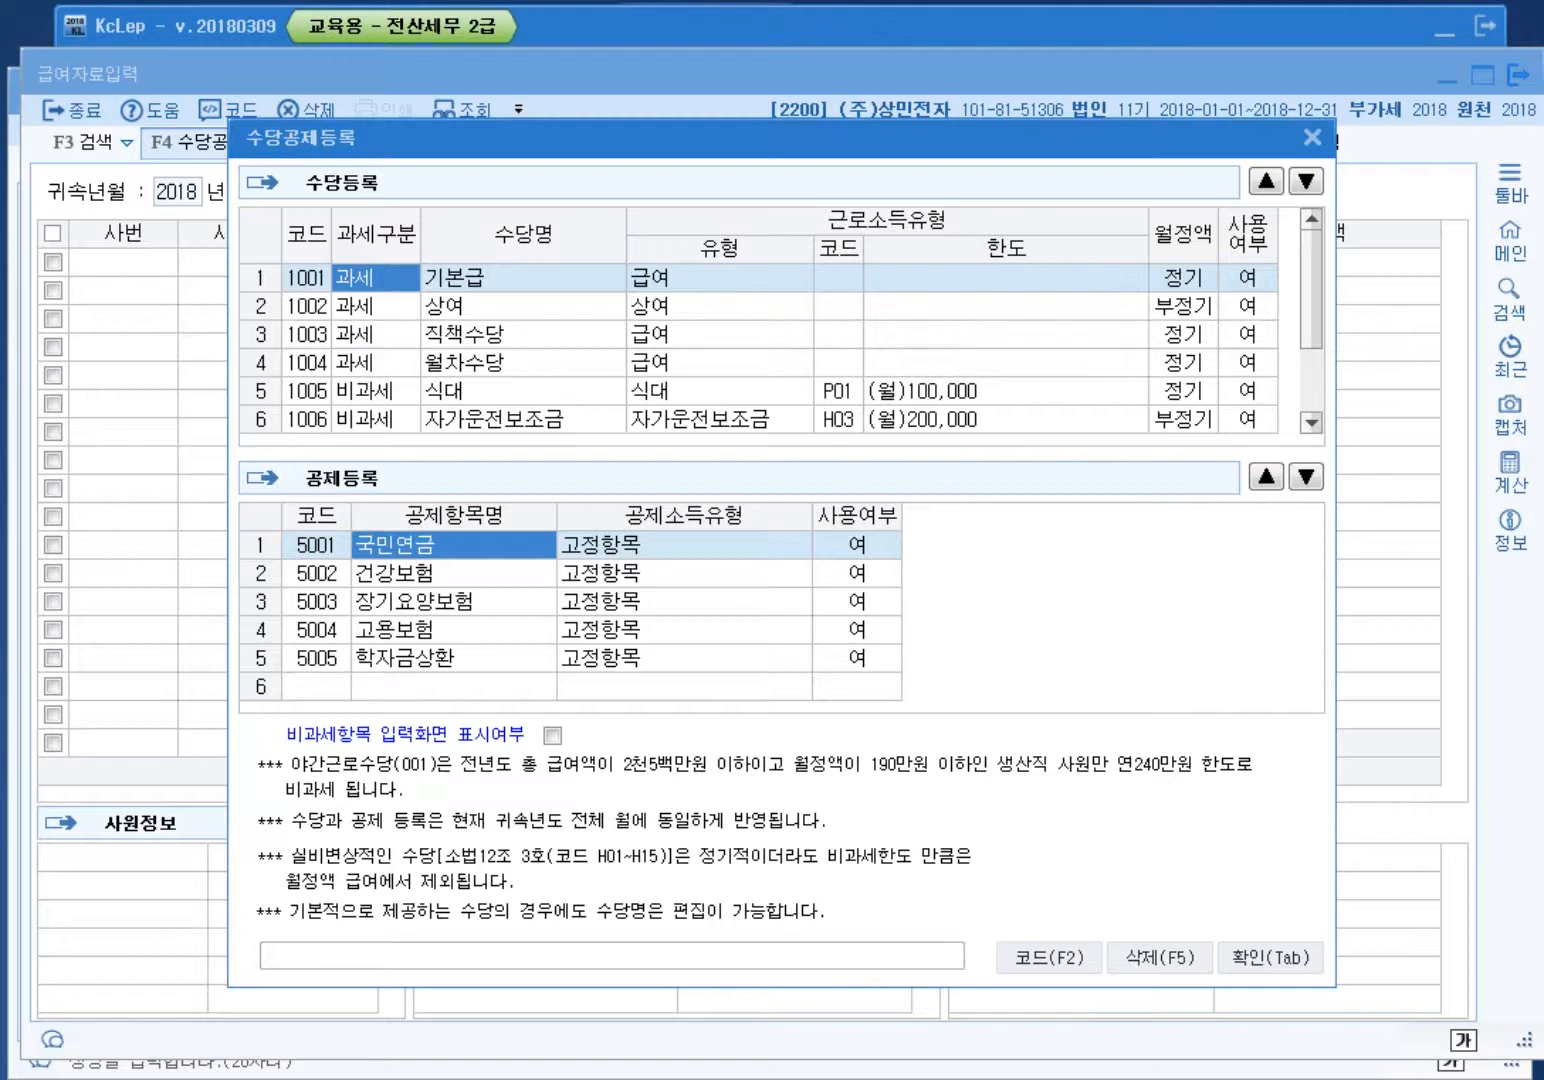
scroll(760, 350, "down", 1)
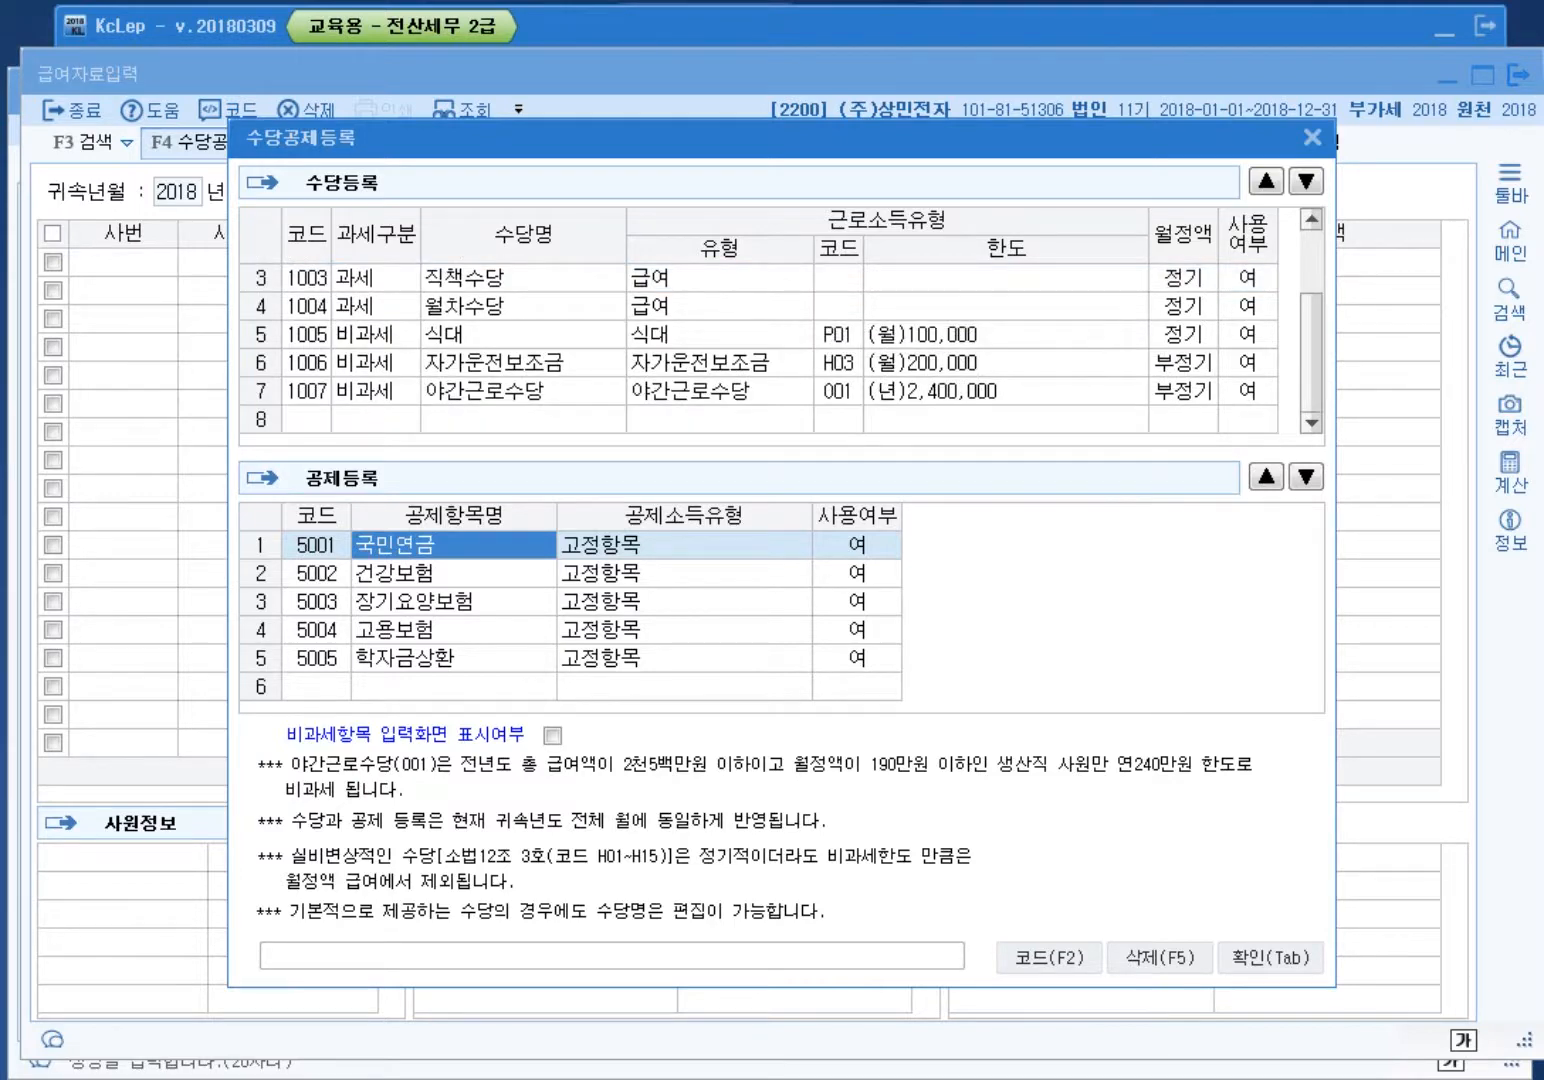
left_click(440, 573)
left_click(440, 629)
left_click(441, 602)
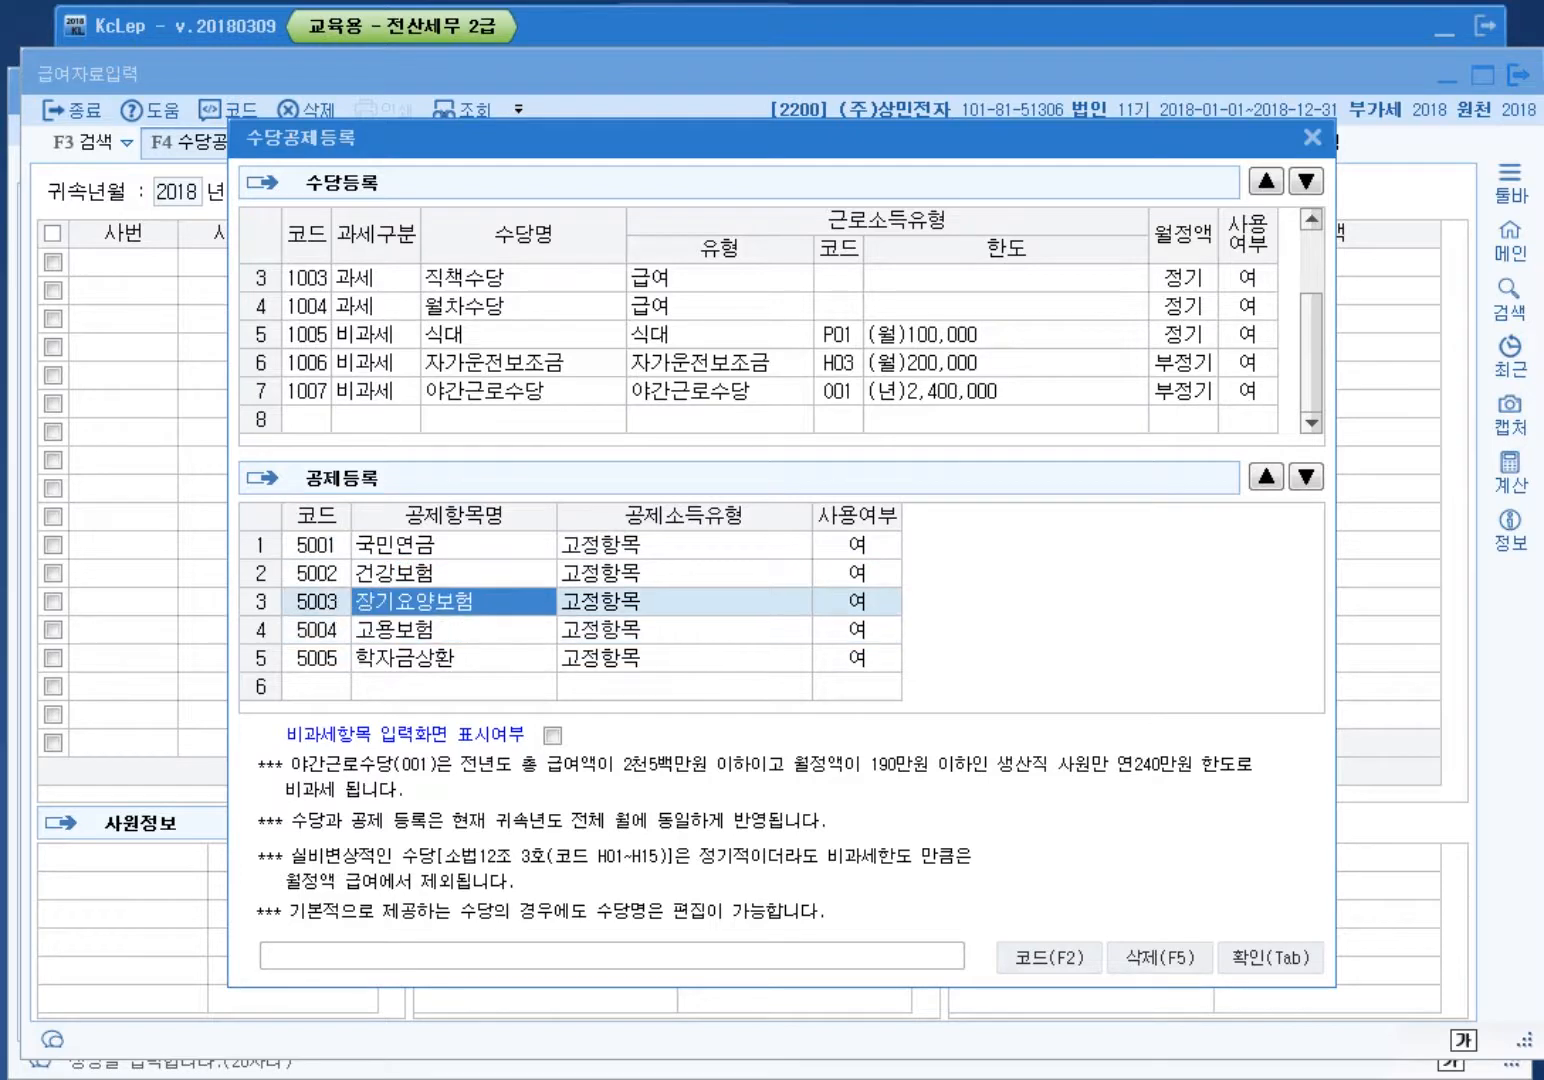
left_click(440, 658)
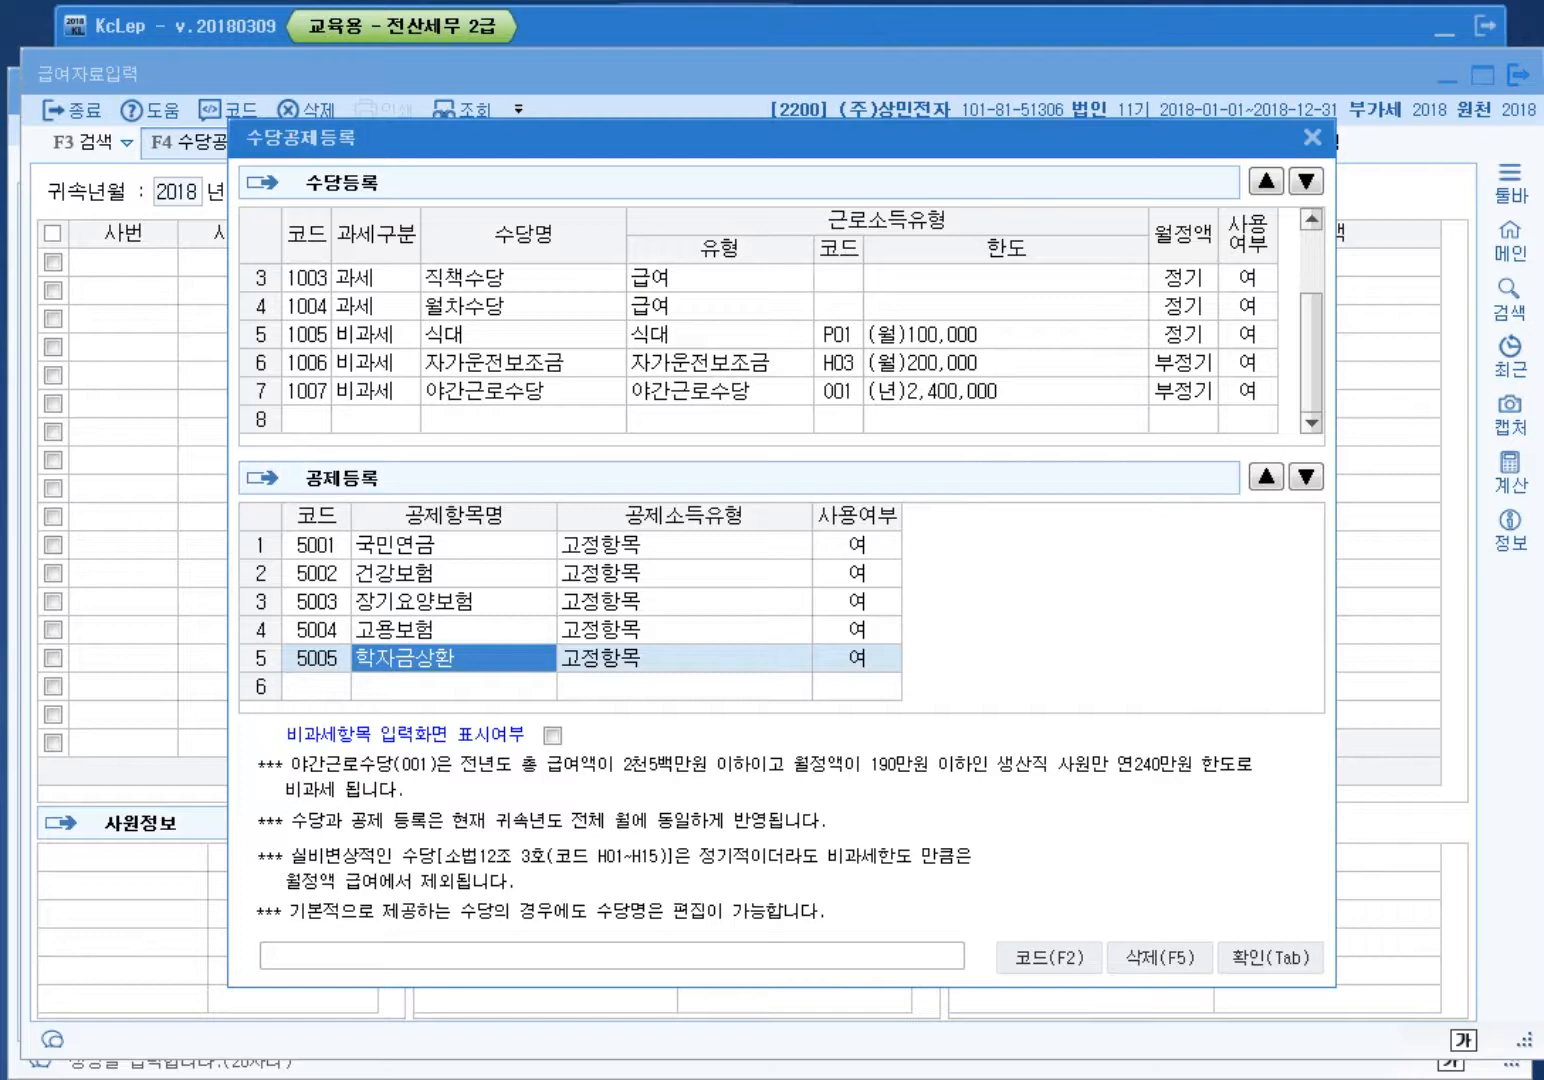
left_click(574, 337)
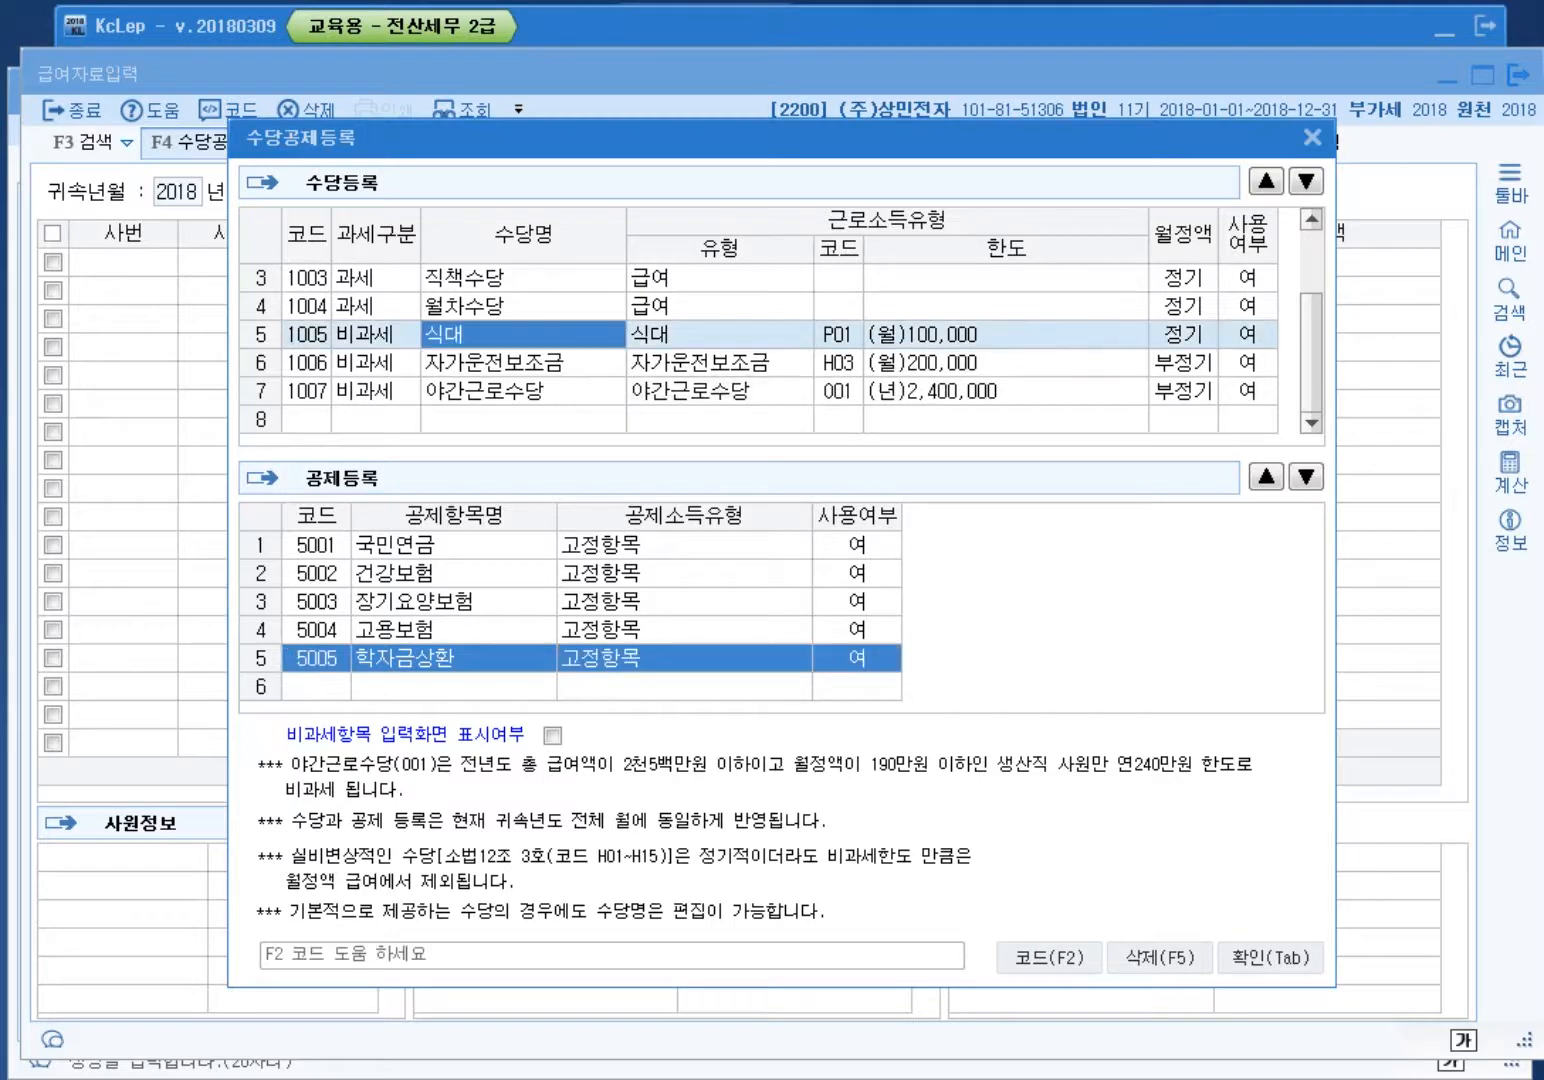
scroll(573, 340, "up", 1)
left_click(572, 278)
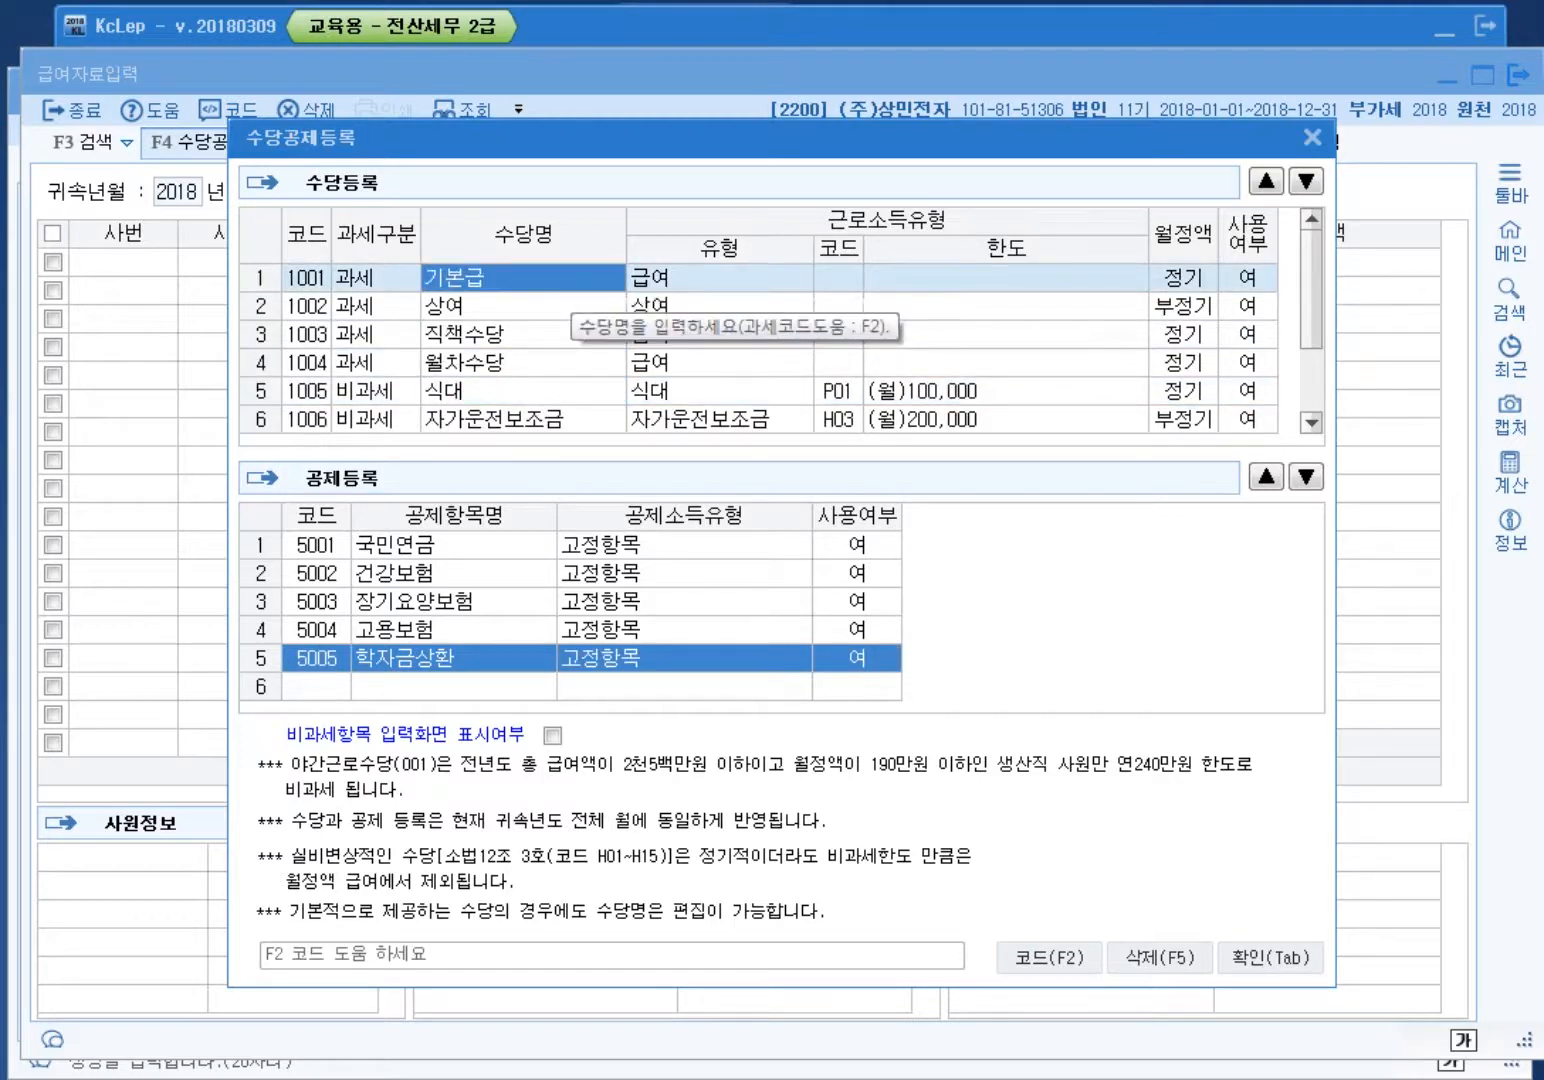
scroll(576, 301, "down", 1)
scroll(560, 360, "up", 1)
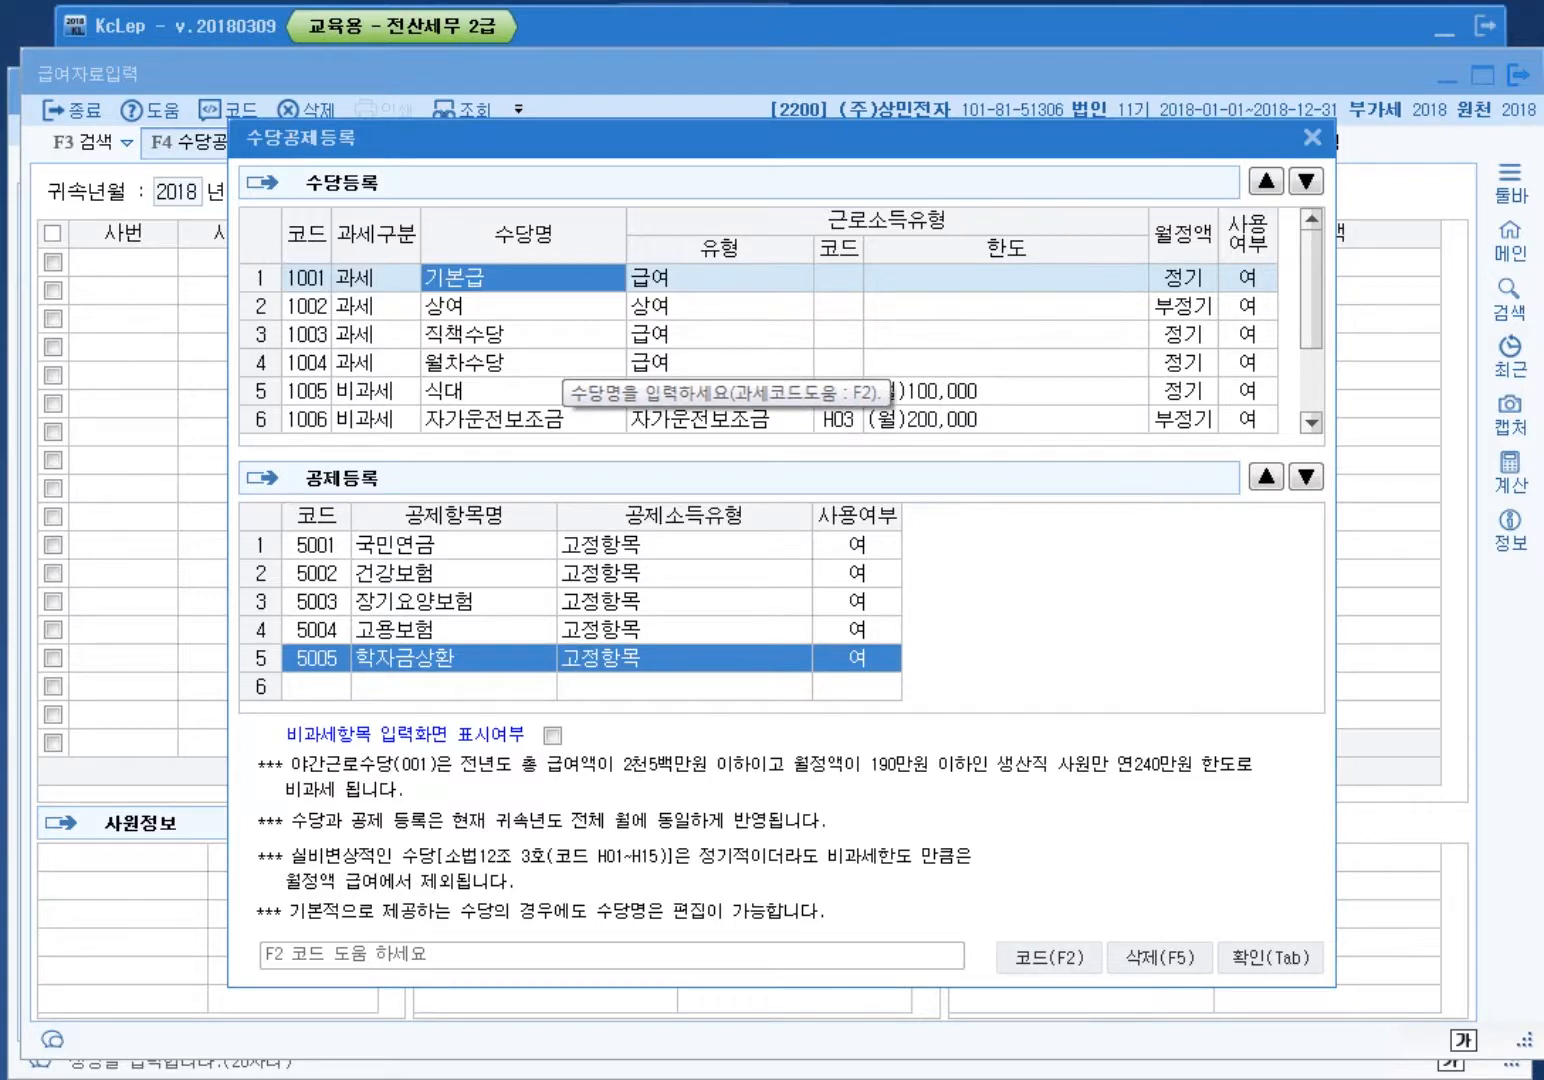
left_click(524, 391)
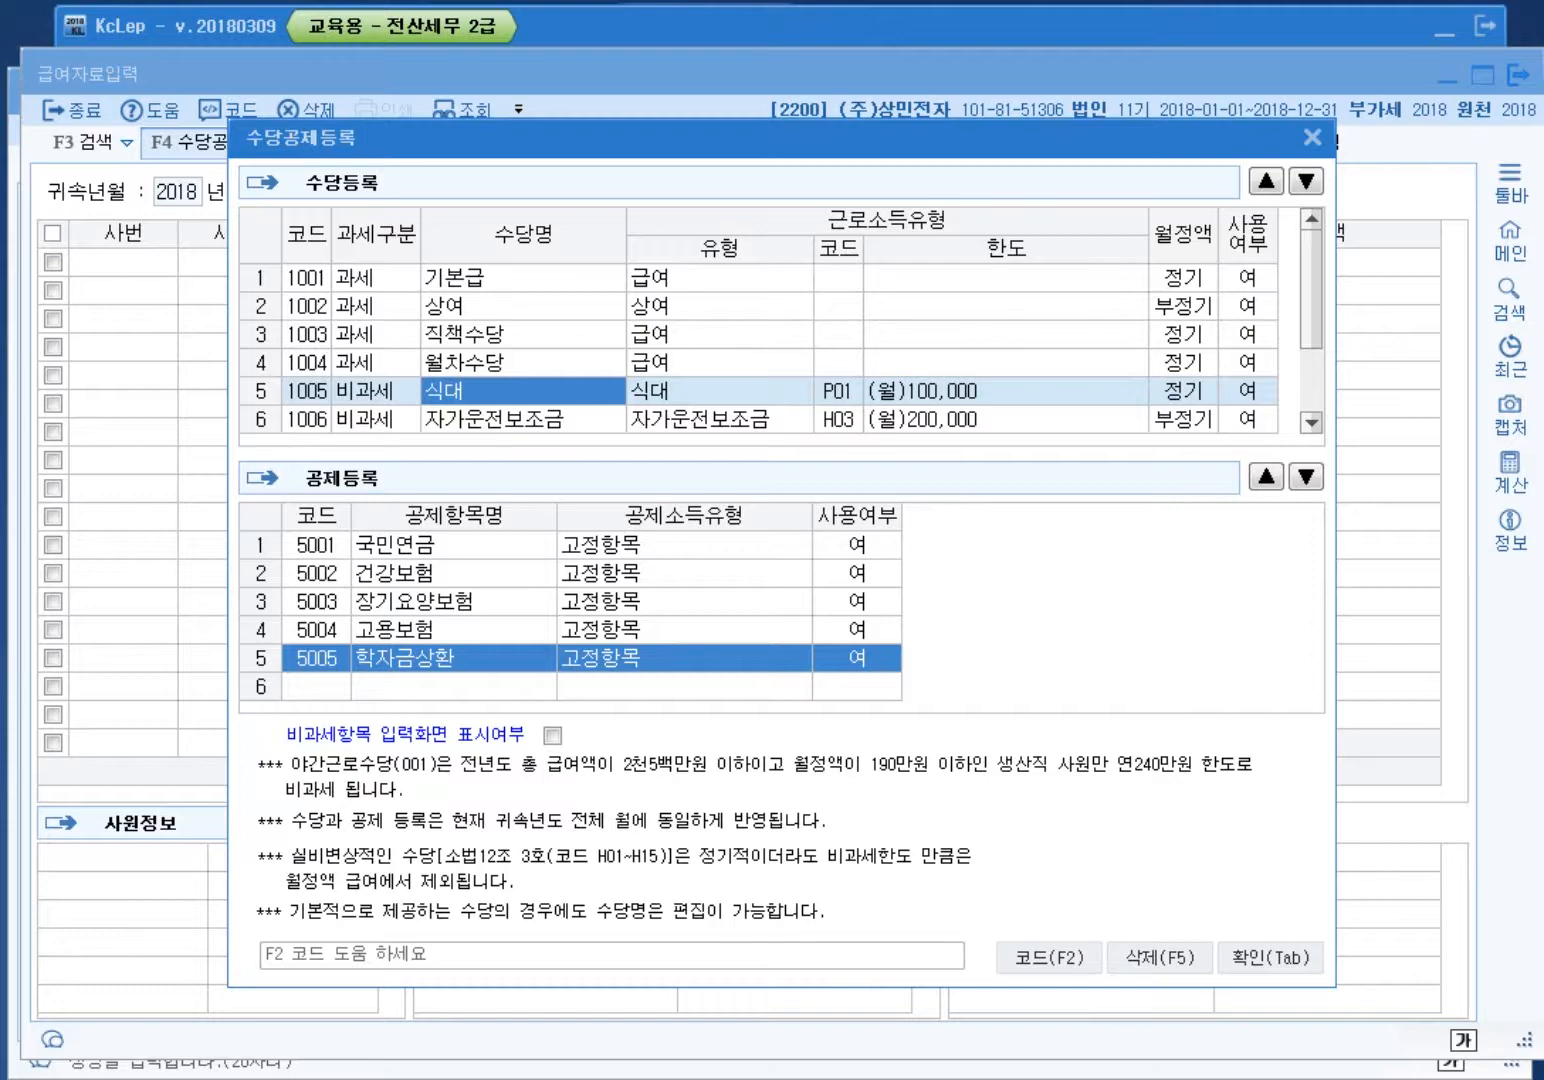
left_click(1184, 390)
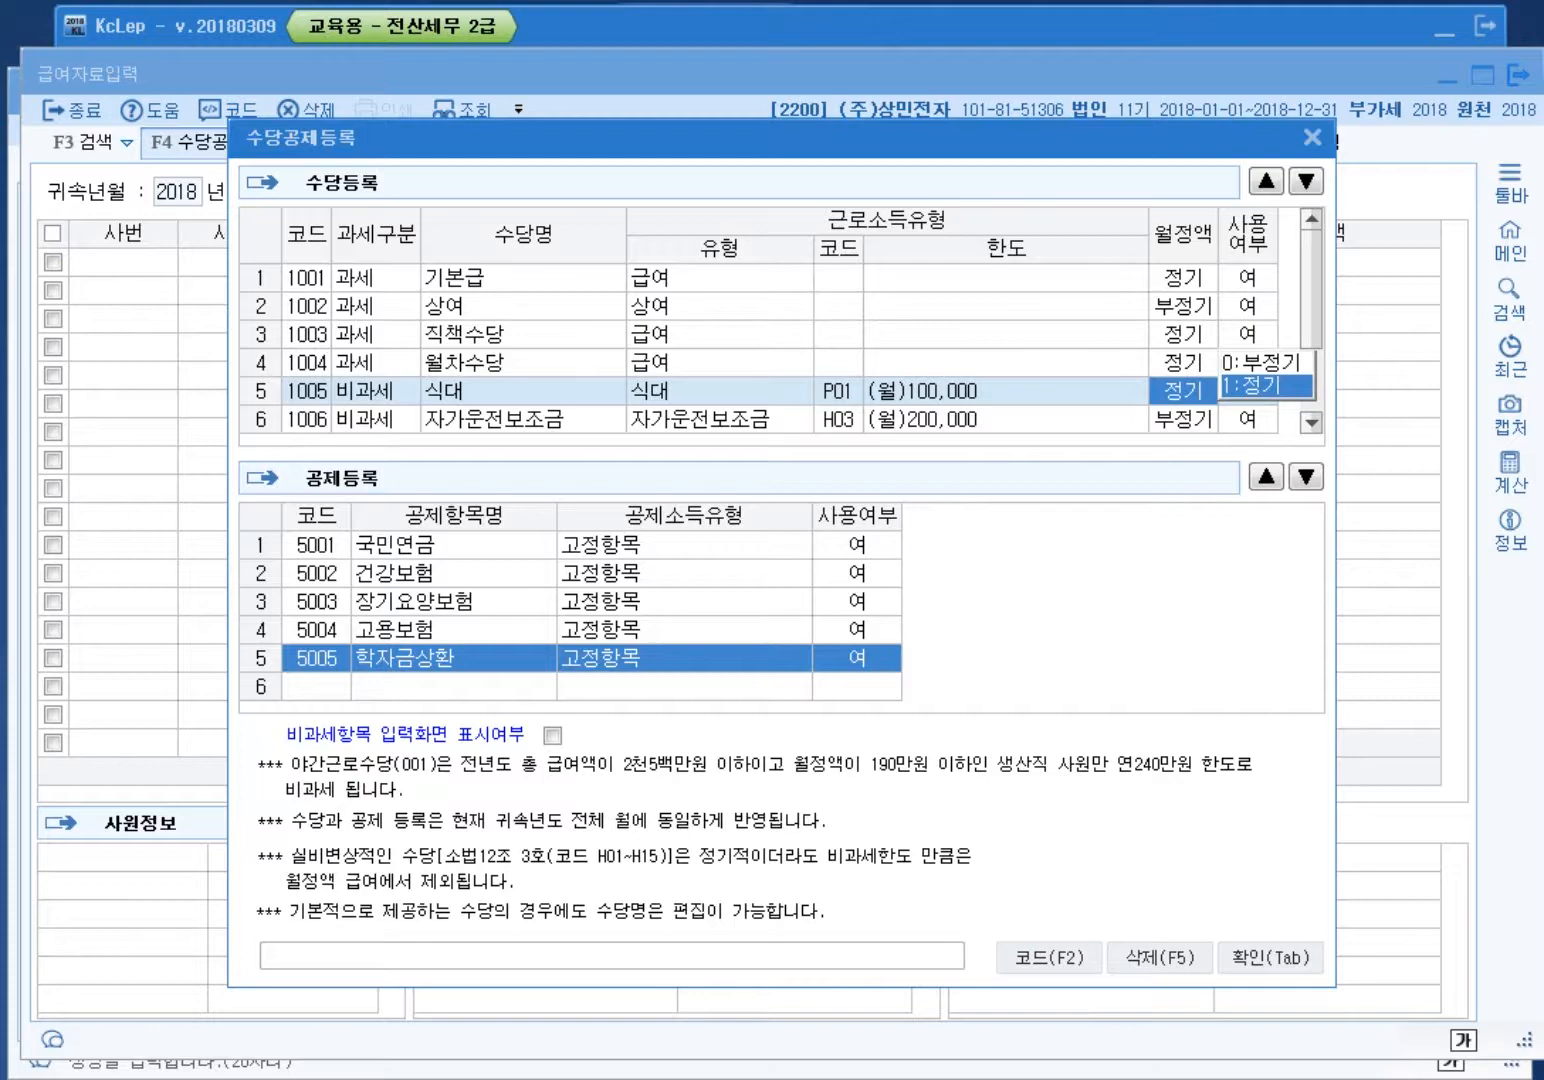
scroll(693, 380, "down", 1)
left_click(522, 390)
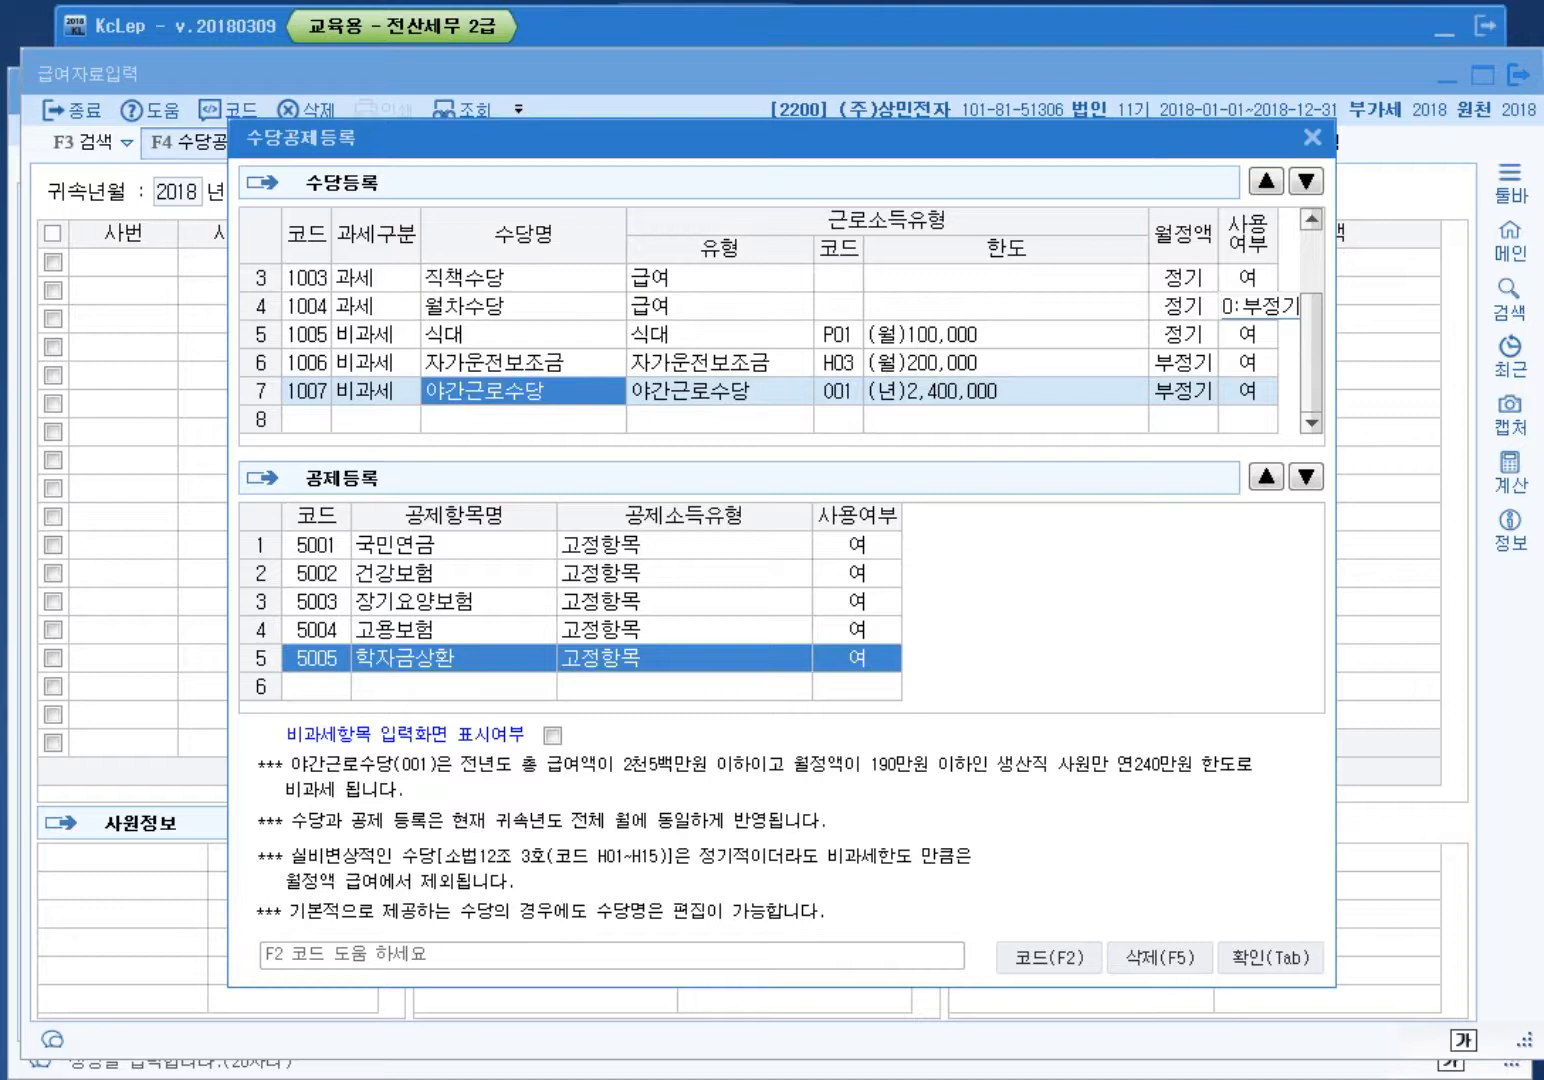
key("Escape")
key("Escape")
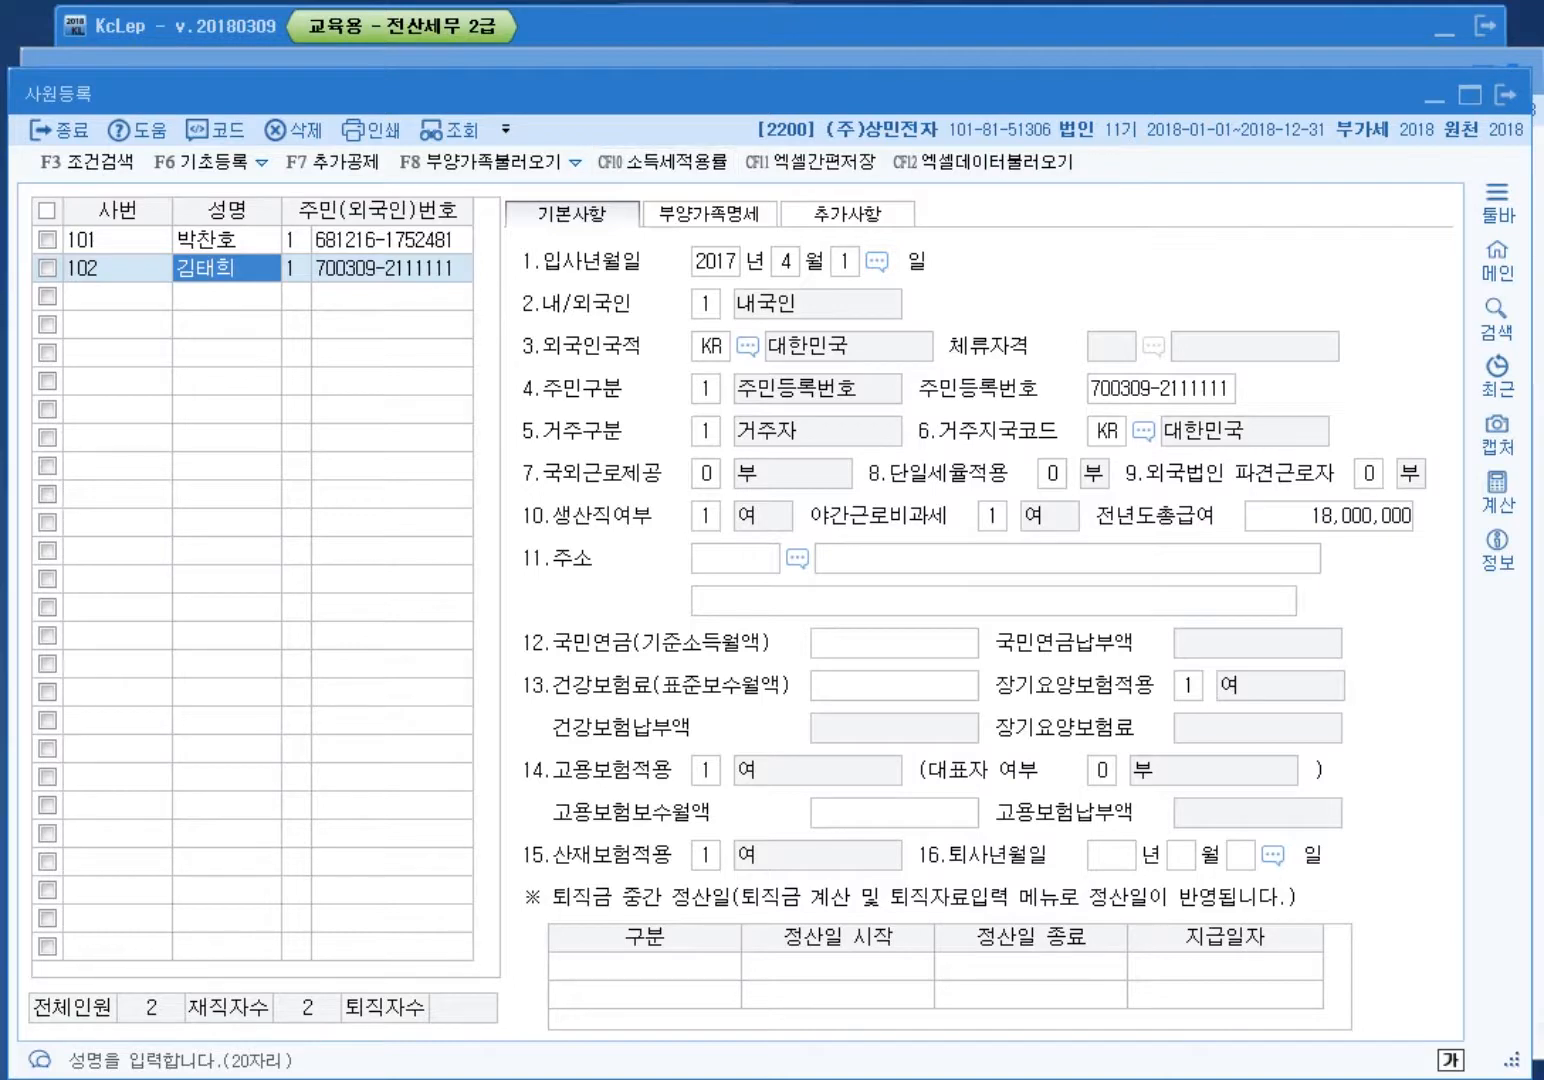
left_click(228, 240)
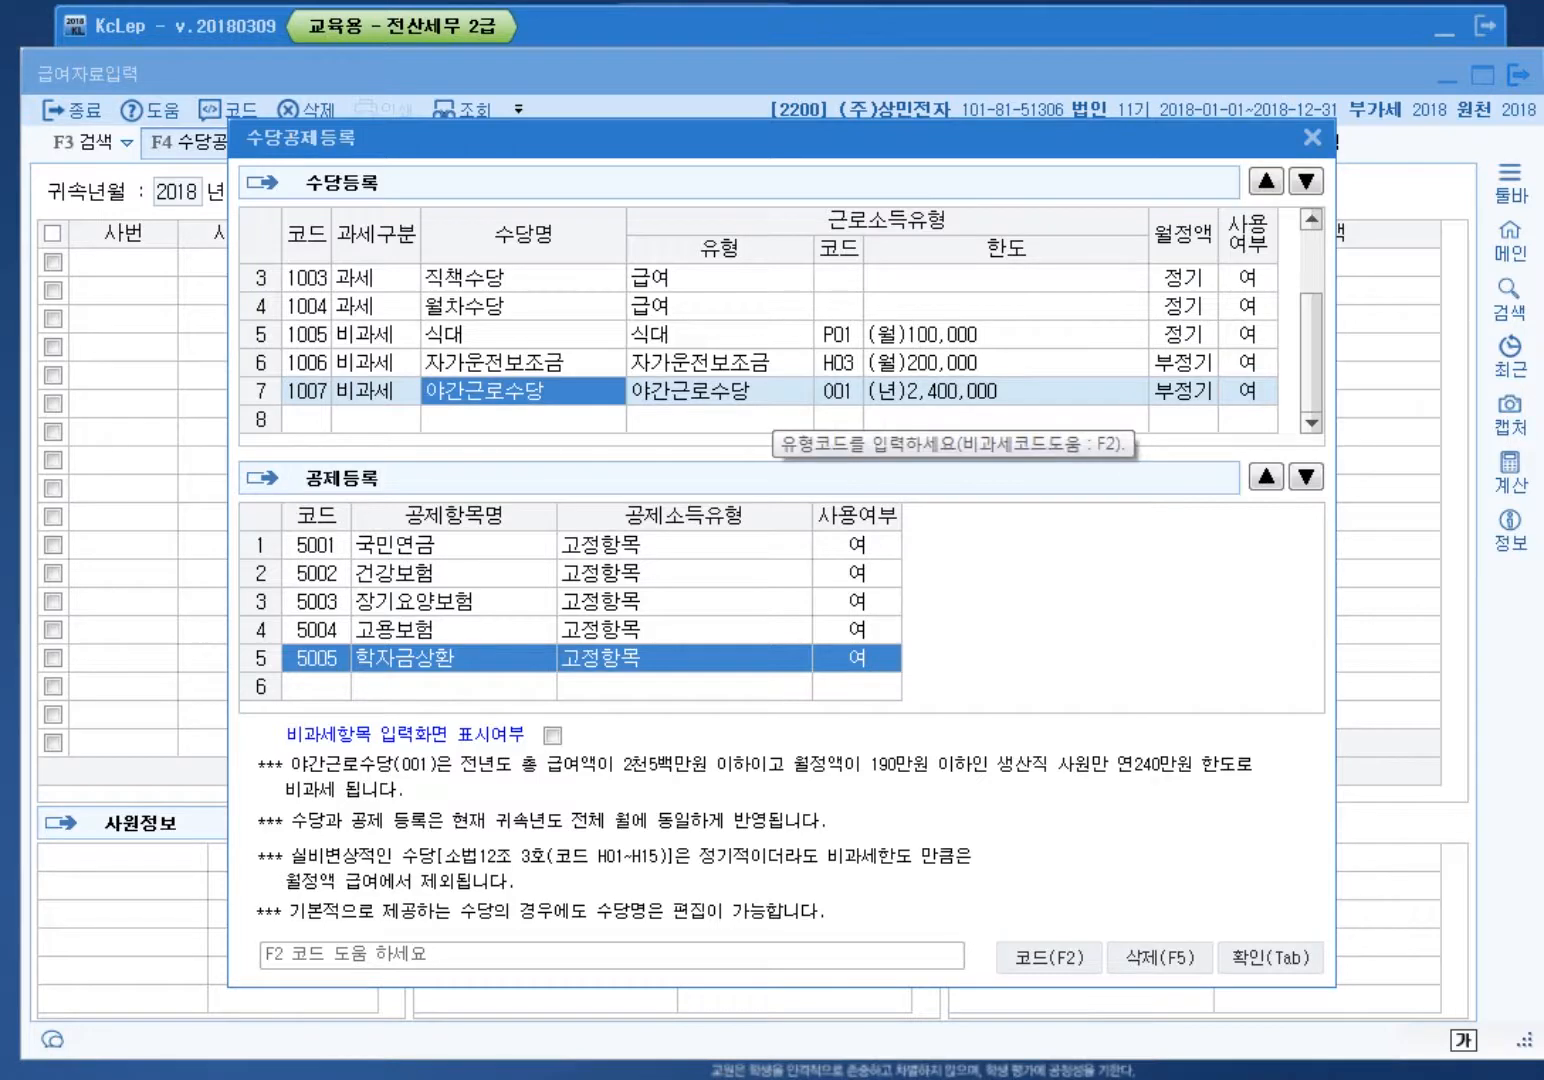
left_click(523, 362)
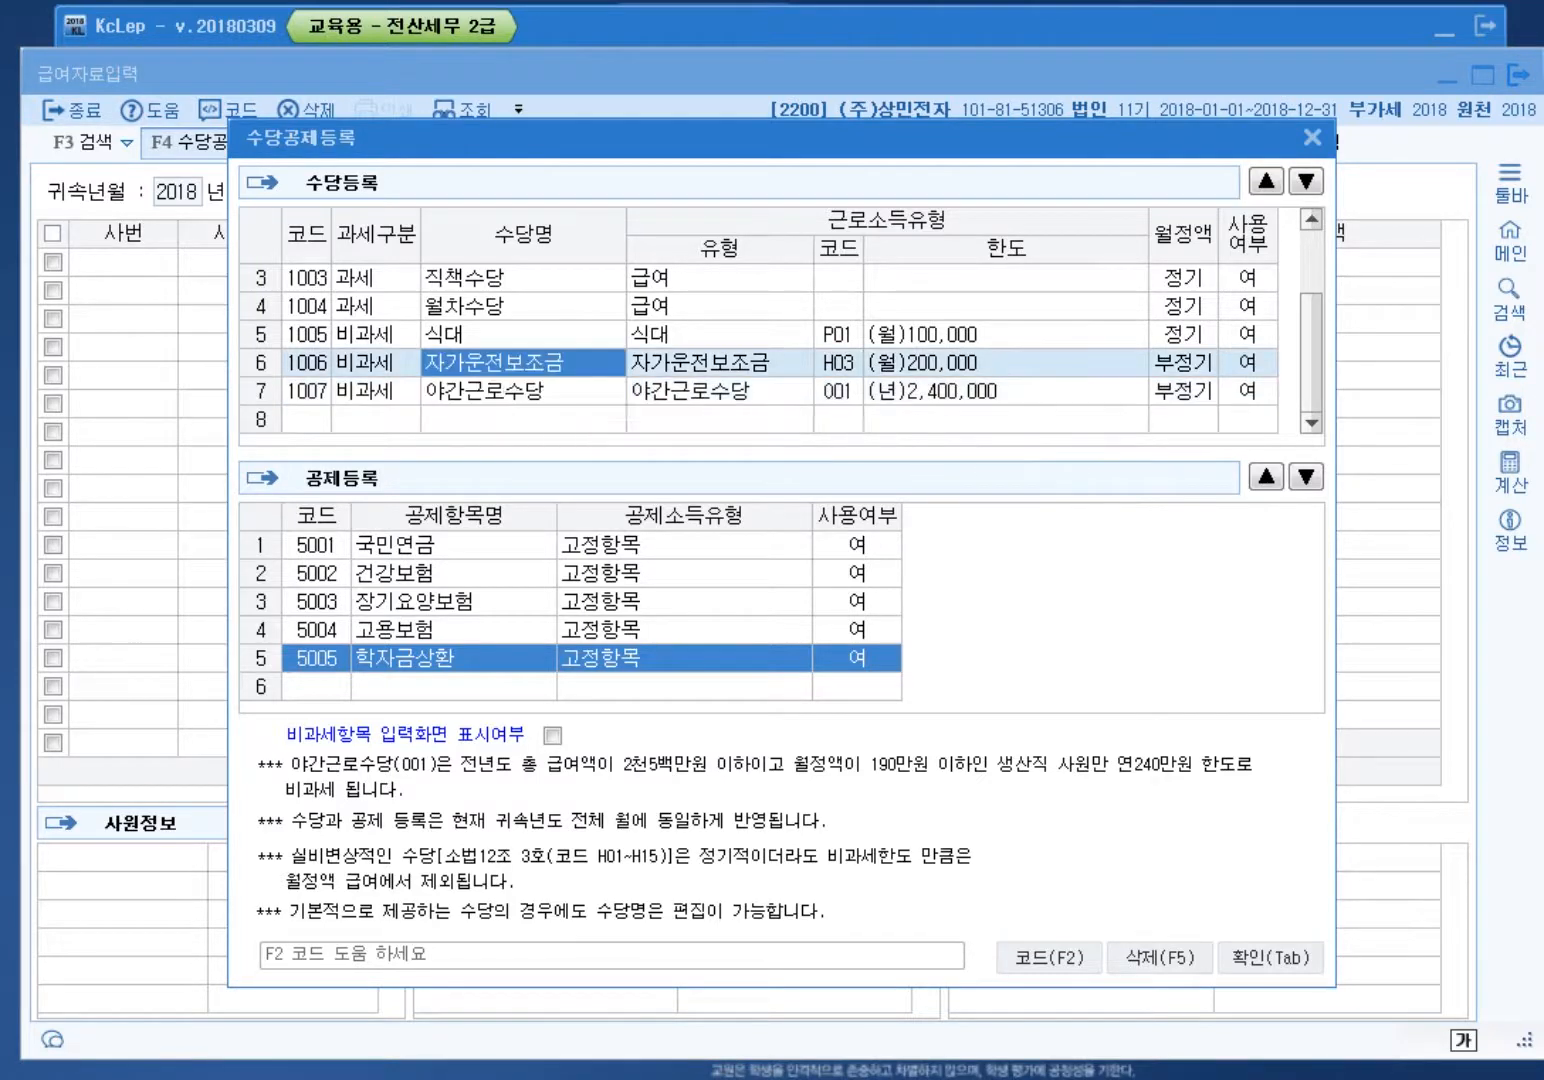
key("Return")
Step: Add nontaxable allowance 2001 자녀보육비 as type Q01 육아수당 with a monthly 100,000 limit
left_click(376, 419)
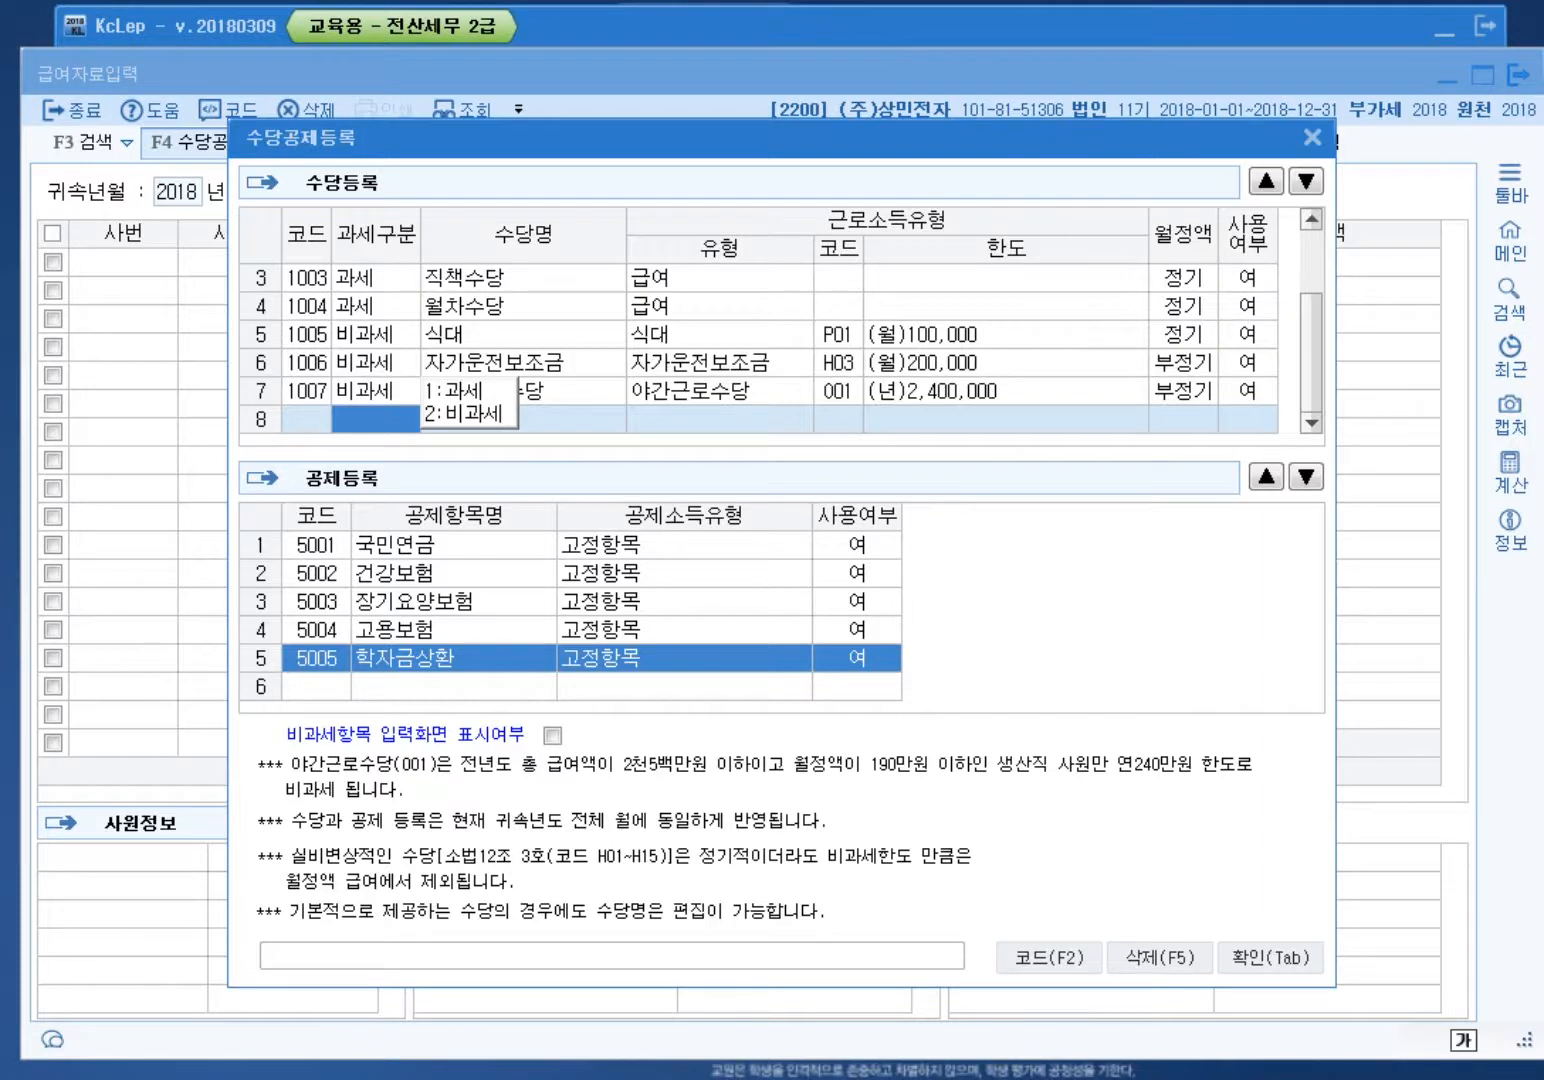
key("2")
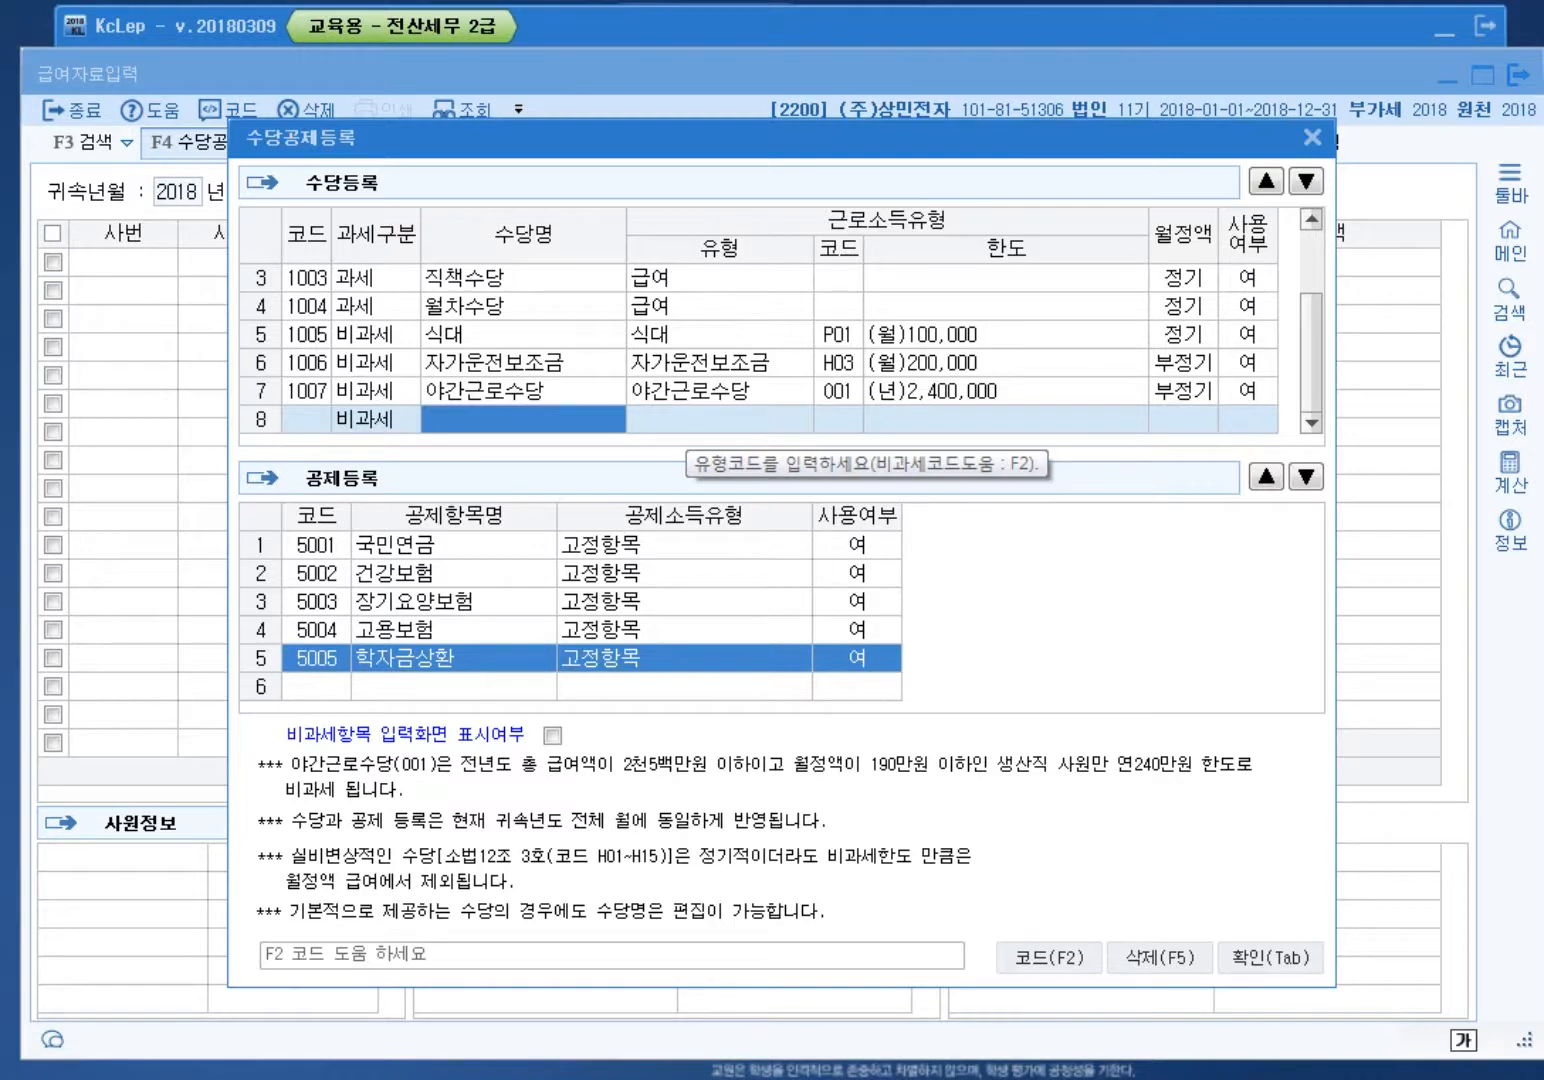
type("재택")
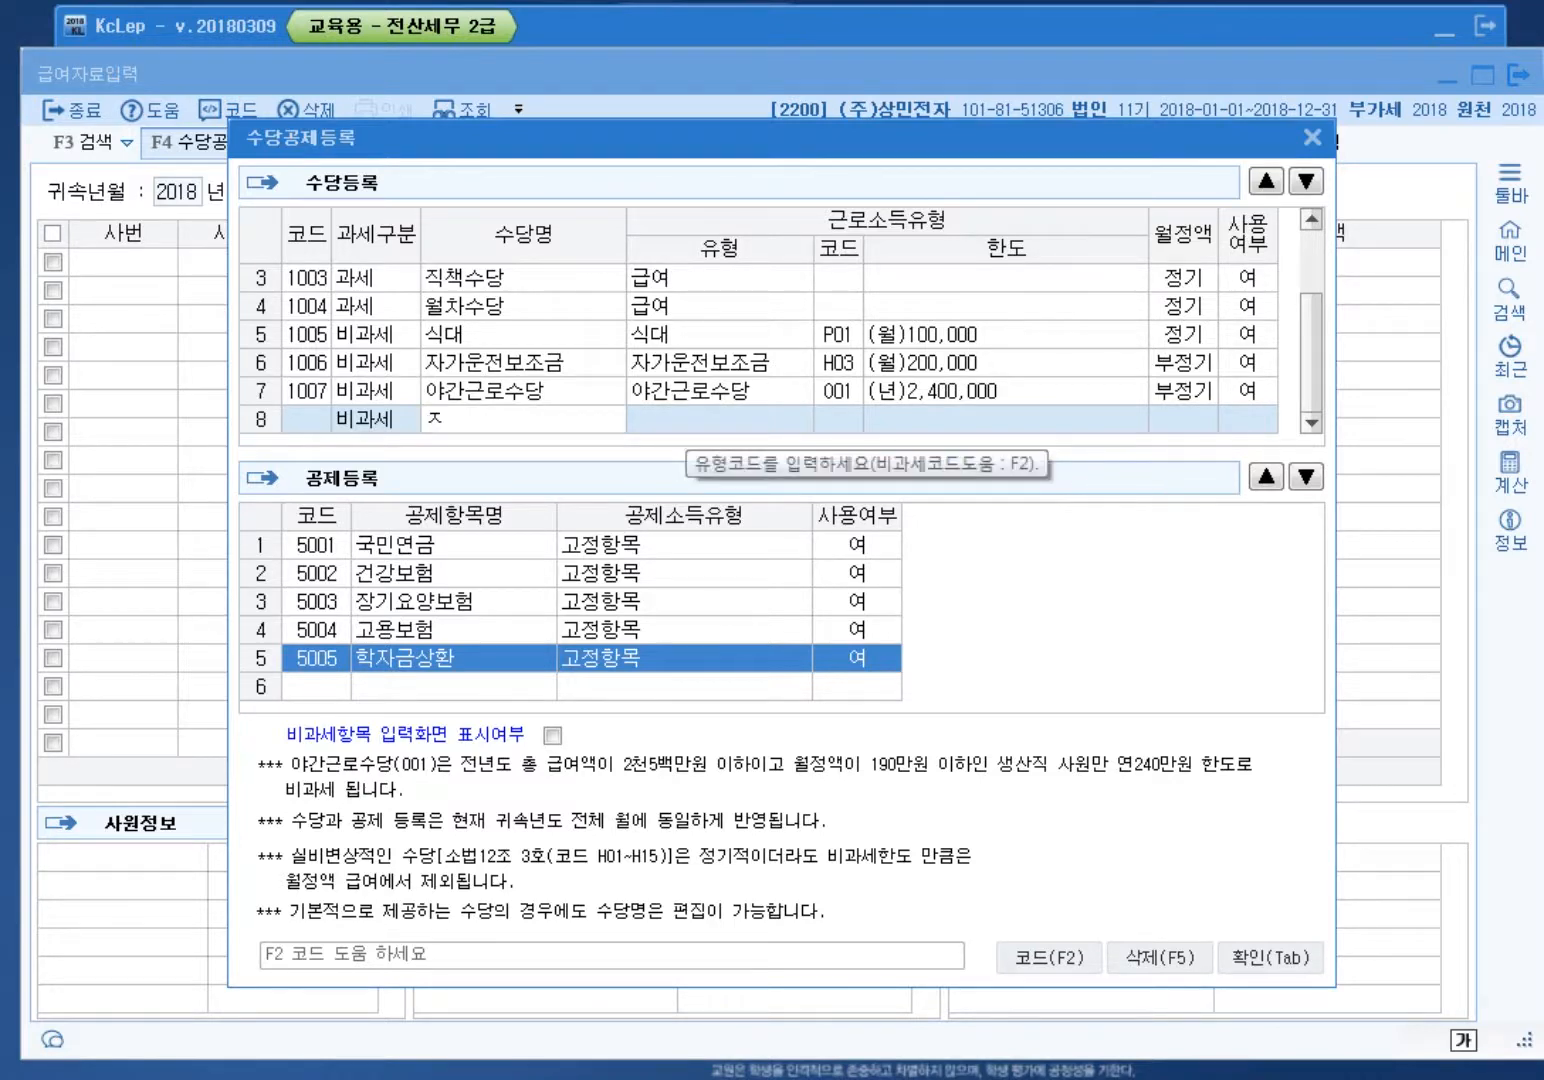
type("녀봉")
type("육비")
key("Return")
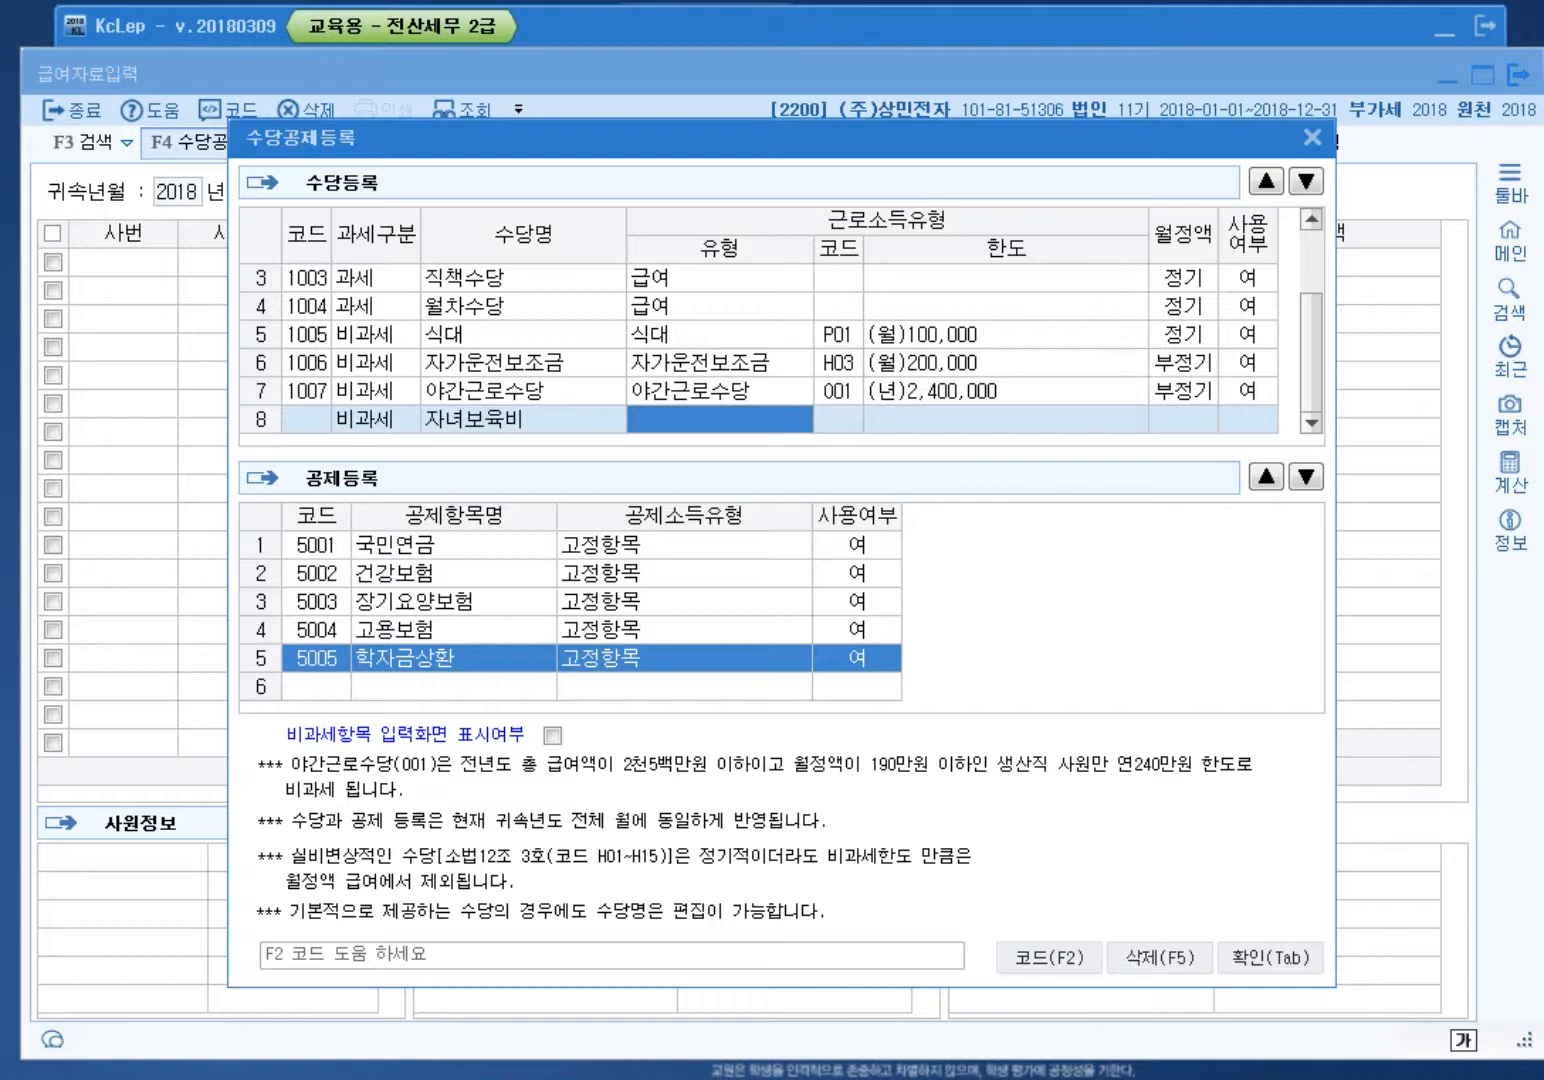
key("F2")
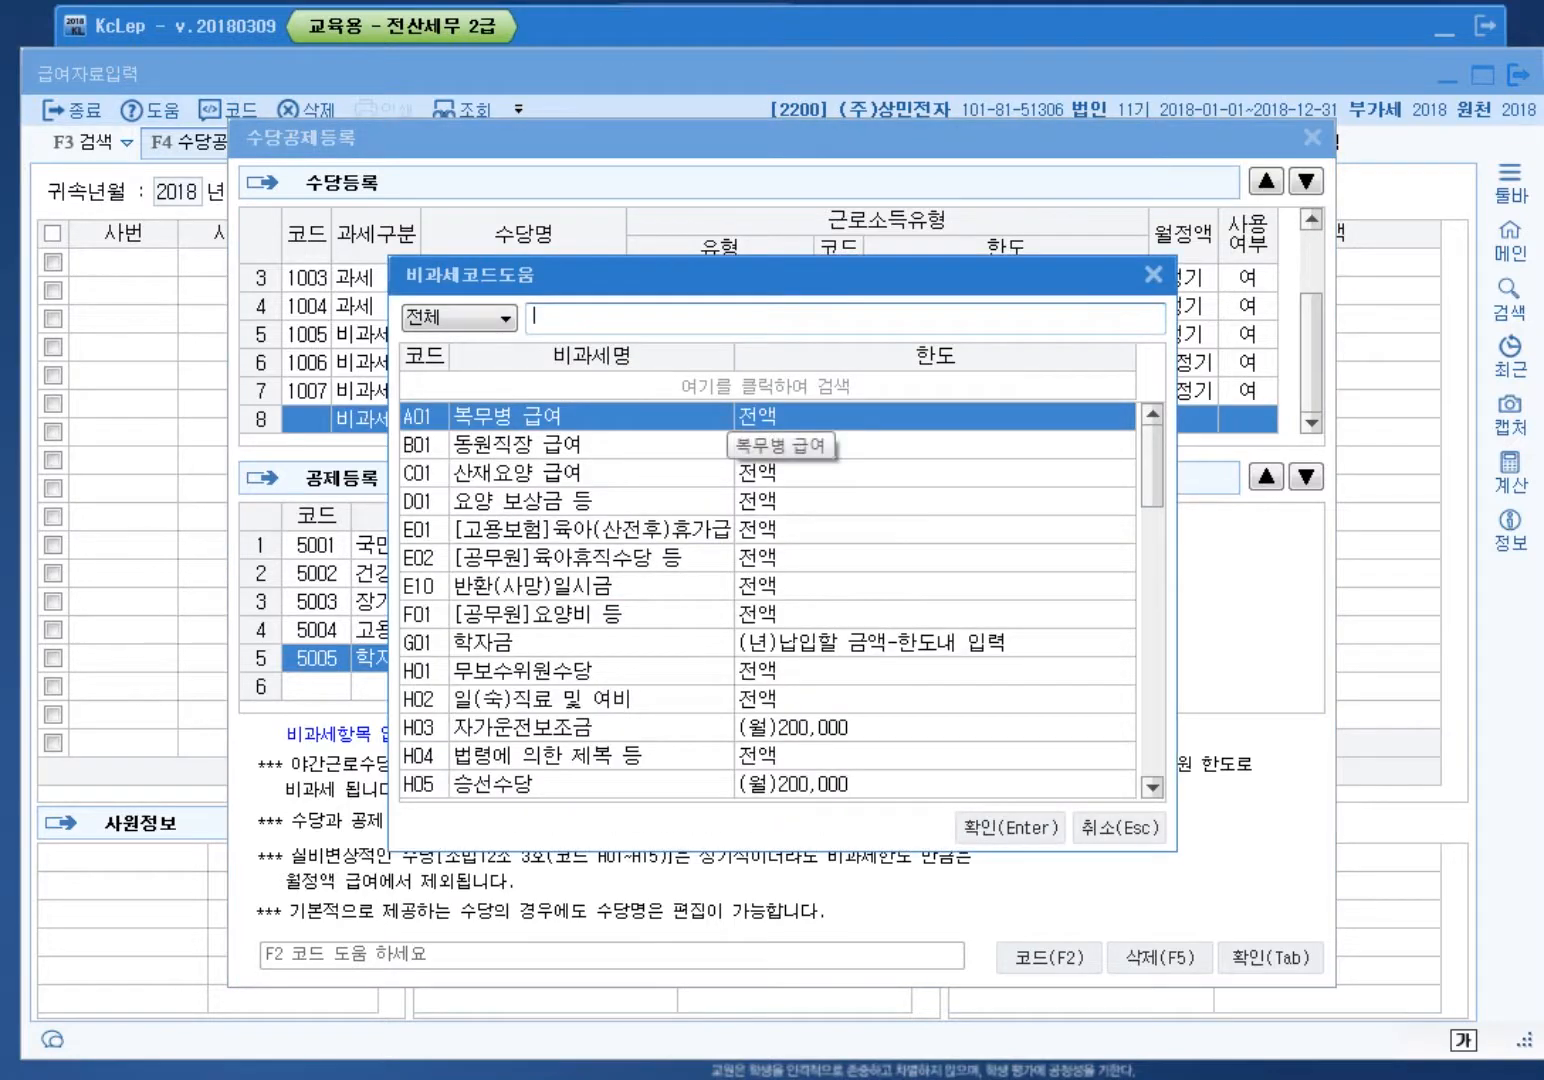
type("육아수당")
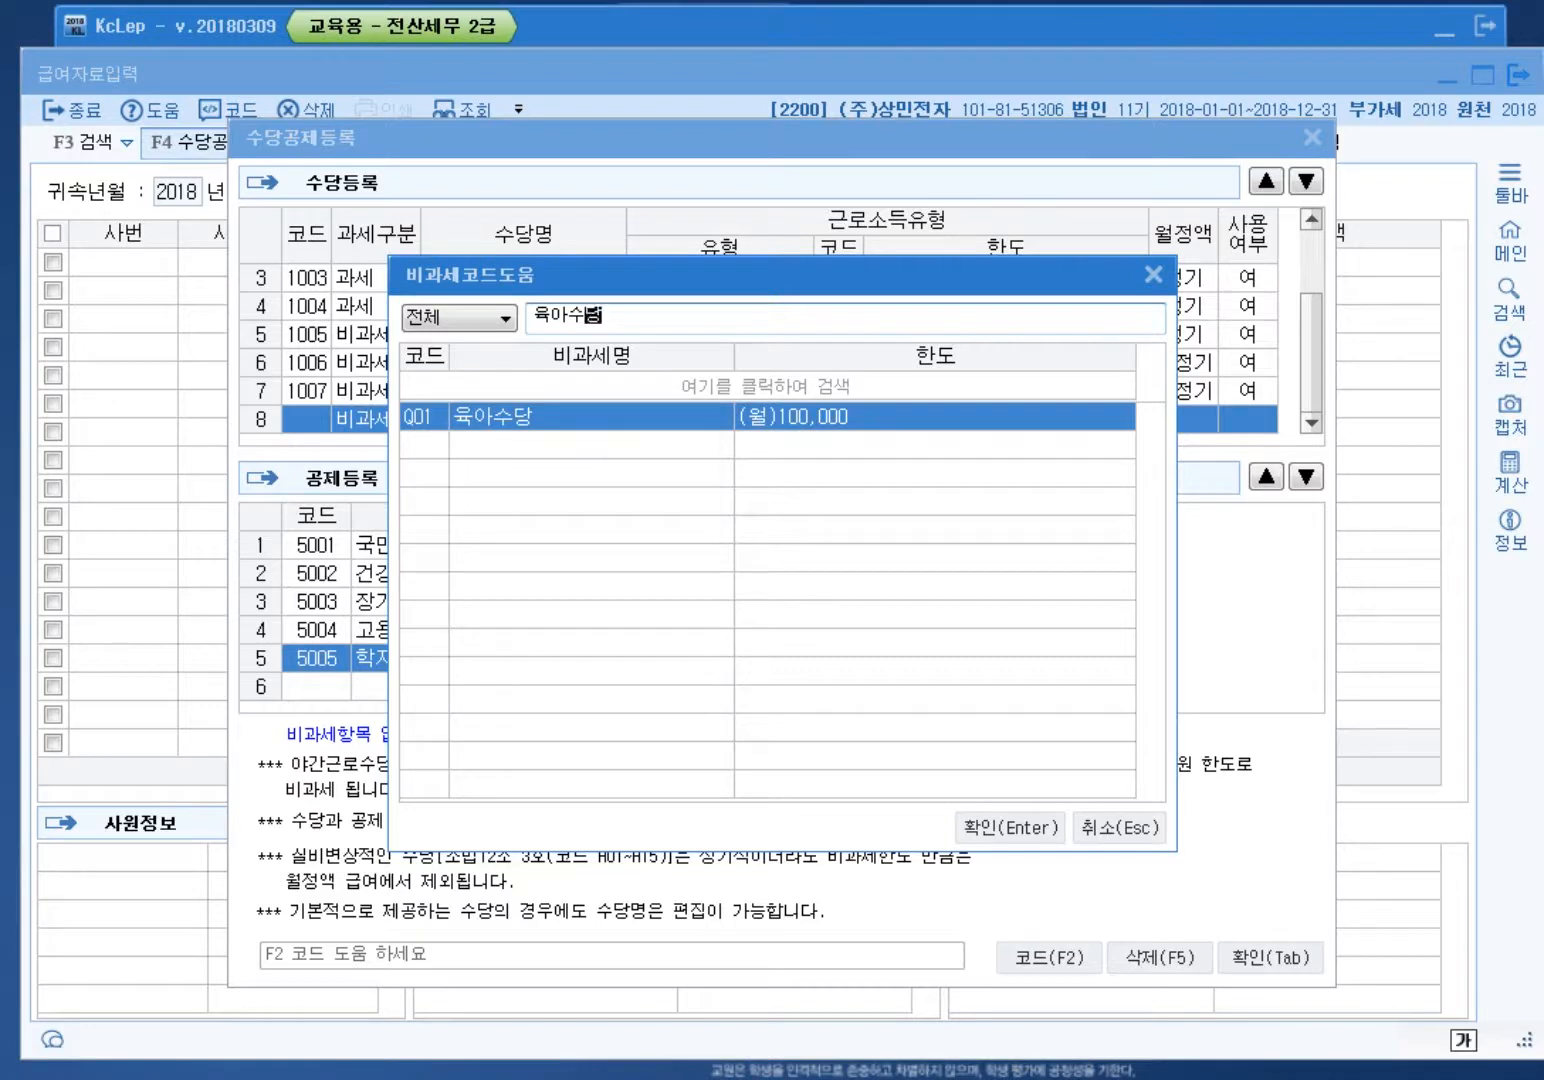
left_click_drag(700, 274, 726, 460)
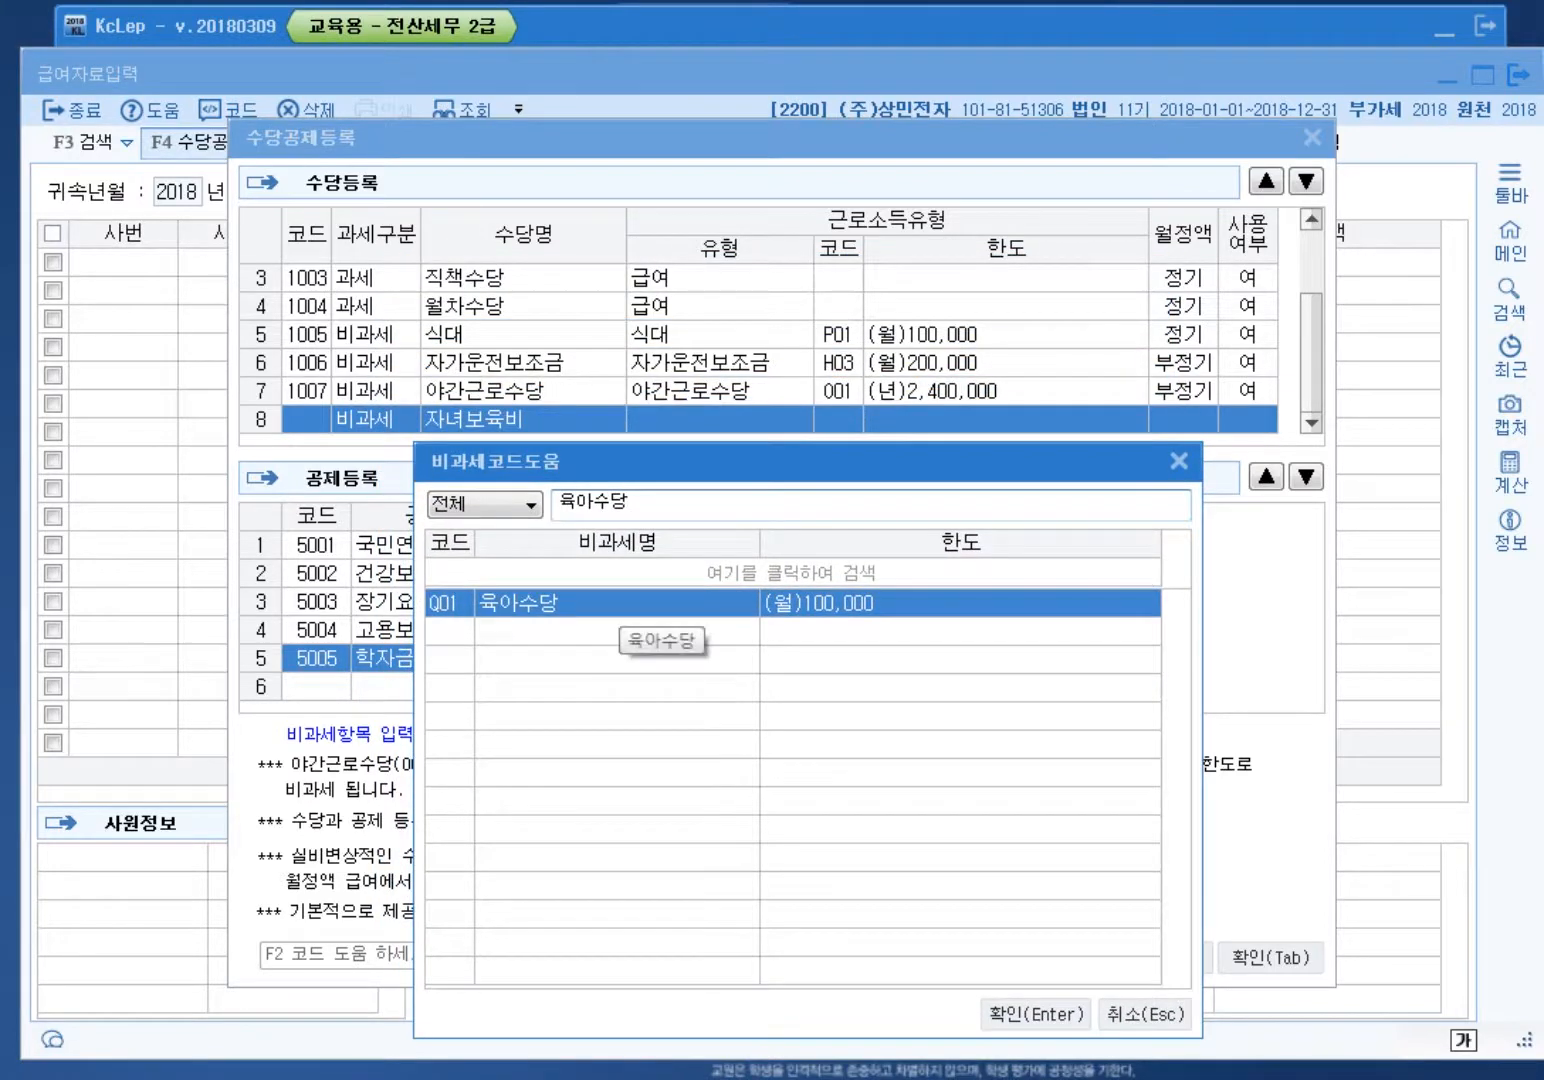
double_click(620, 603)
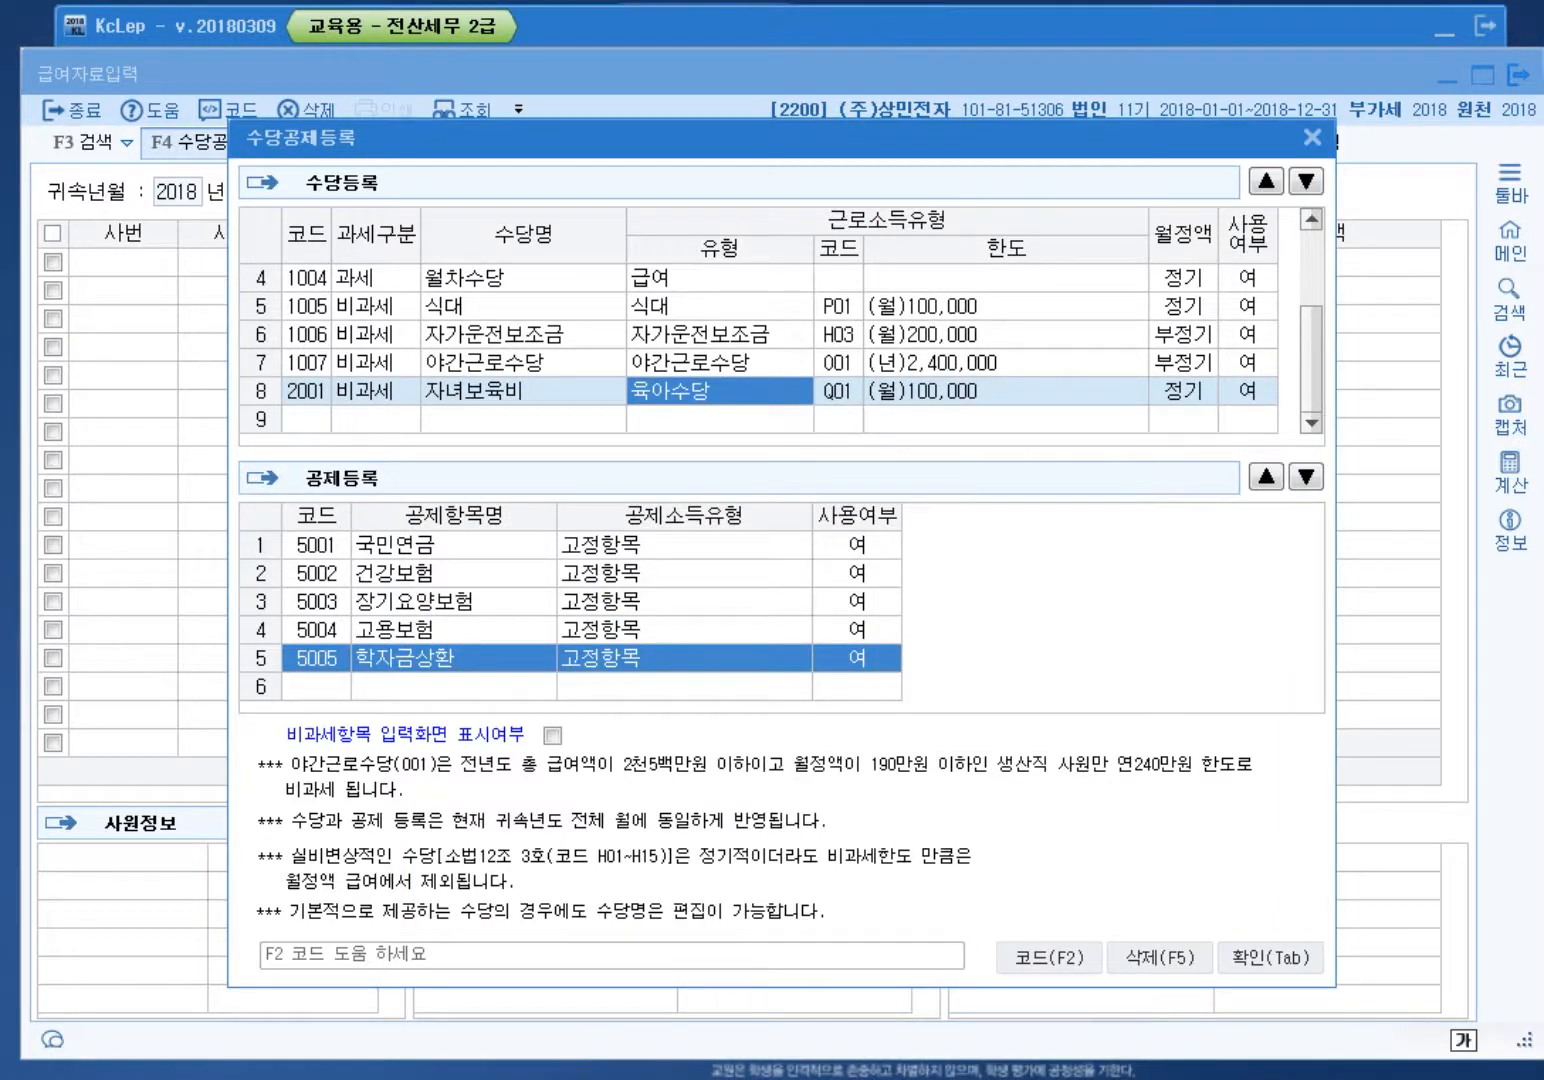
key("Return")
key("Return")
key("Return")
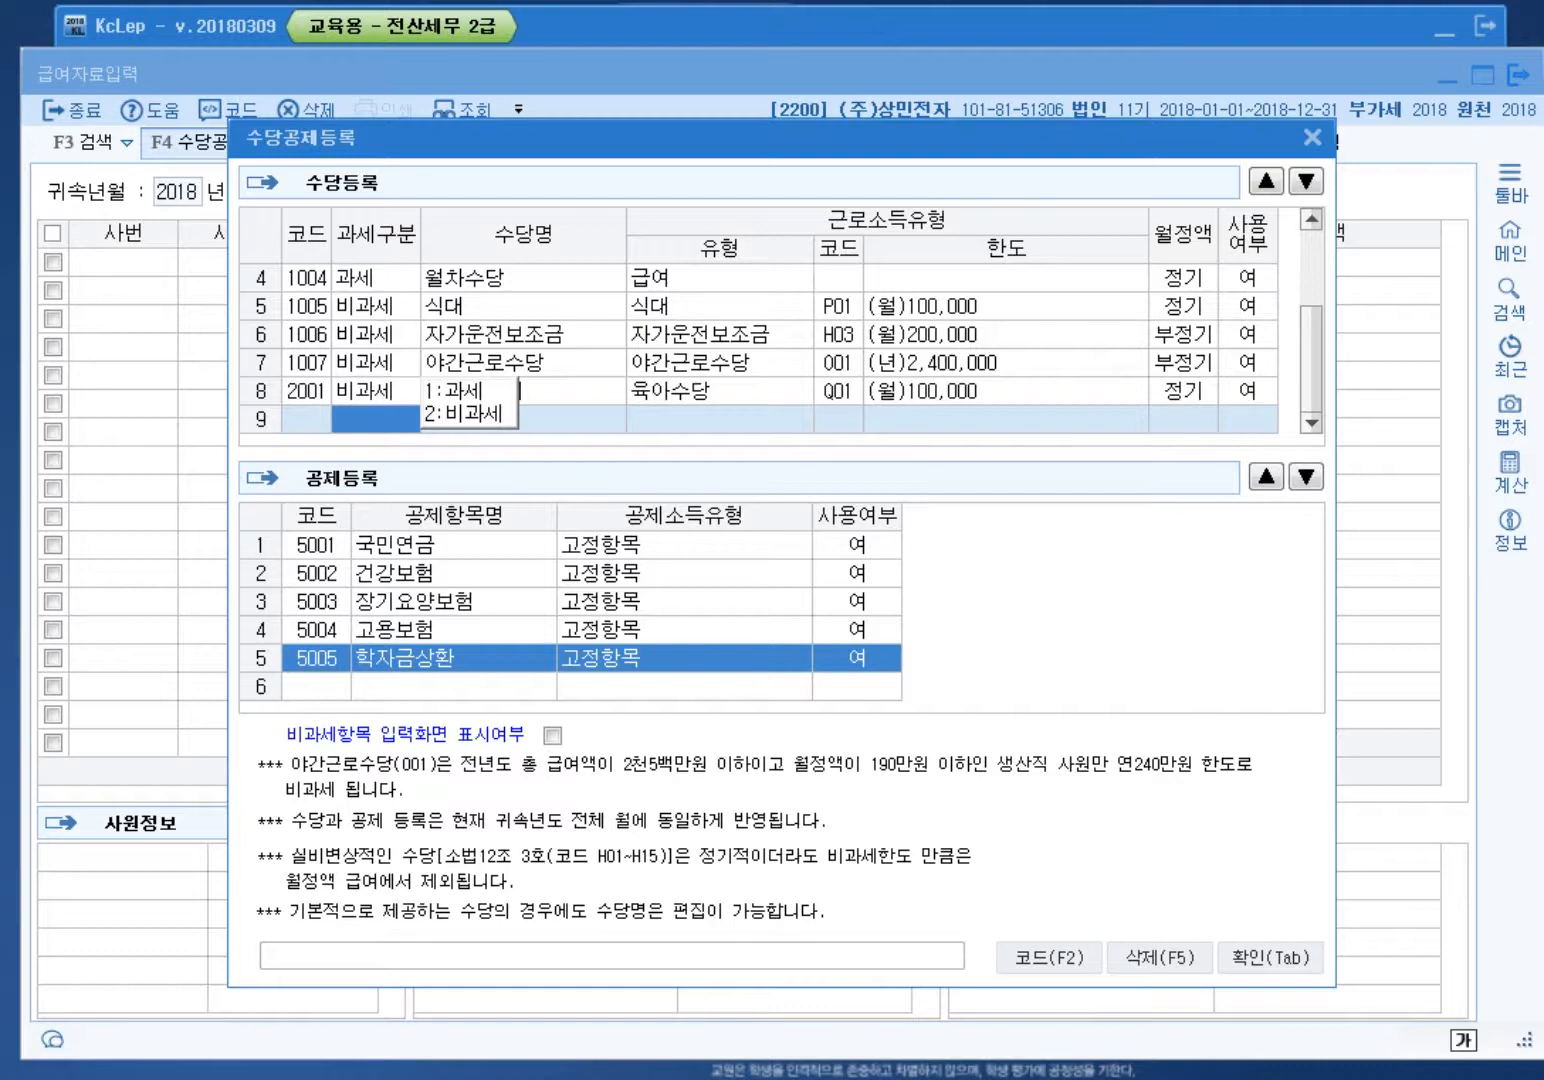
Step: Complete row 9 as taxable allowance 2002 교육비보조금
key("1")
key("Return")
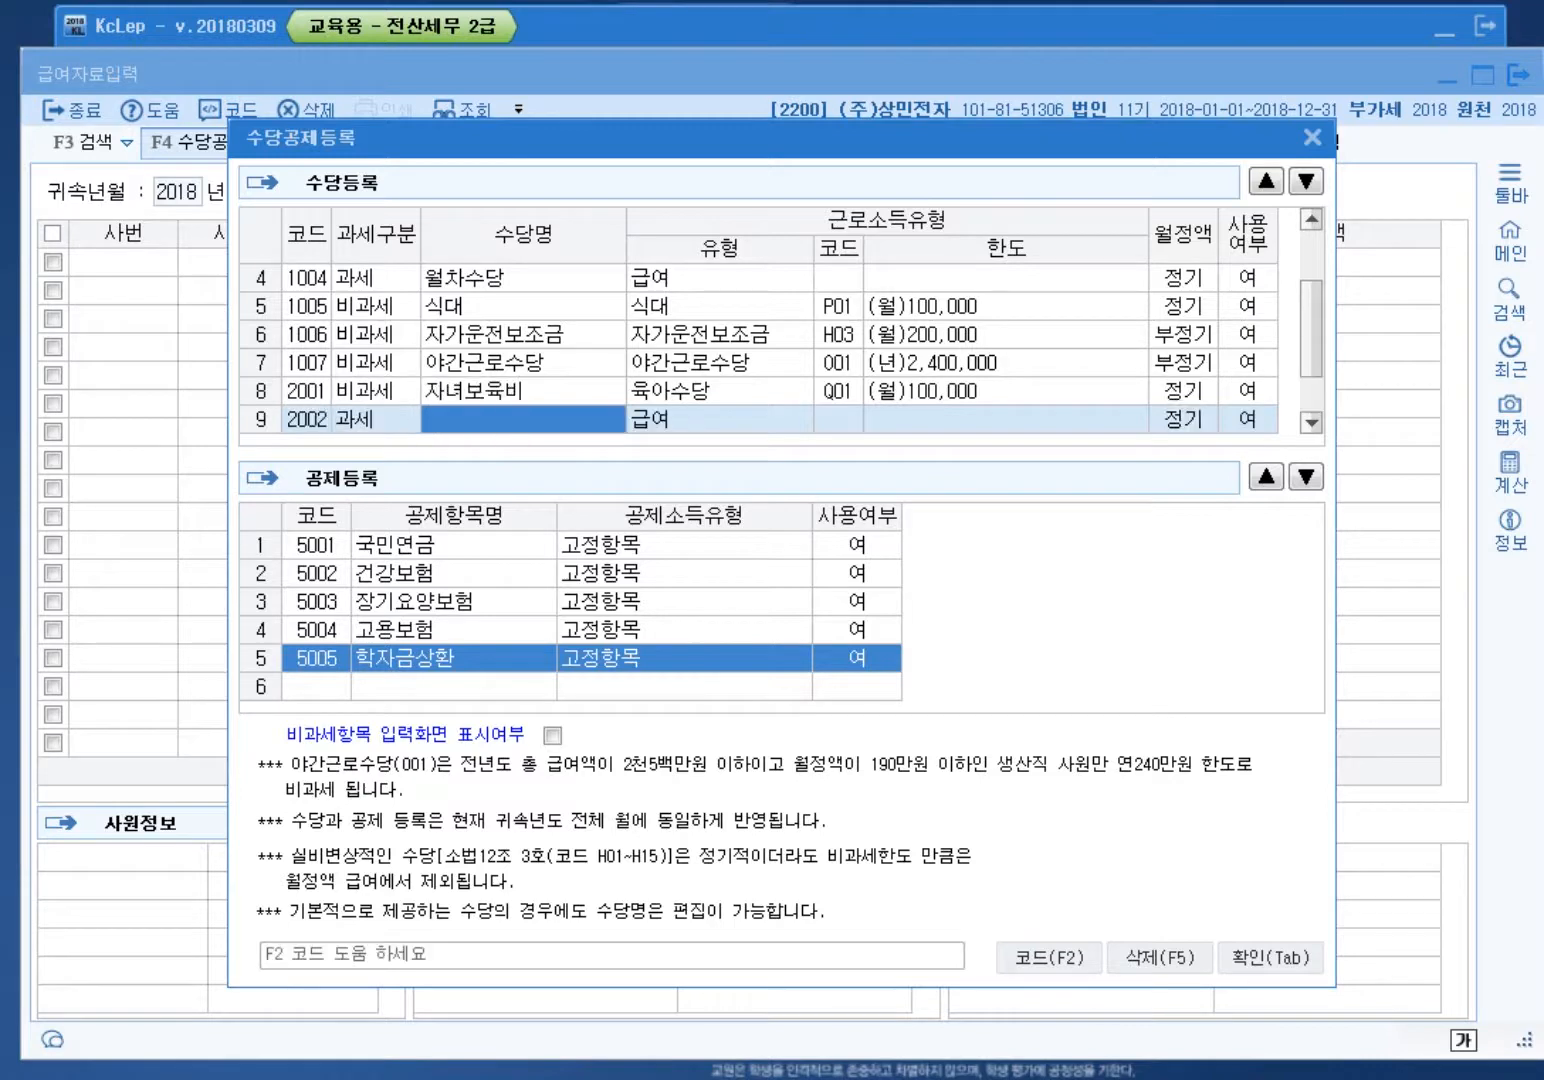
type("교")
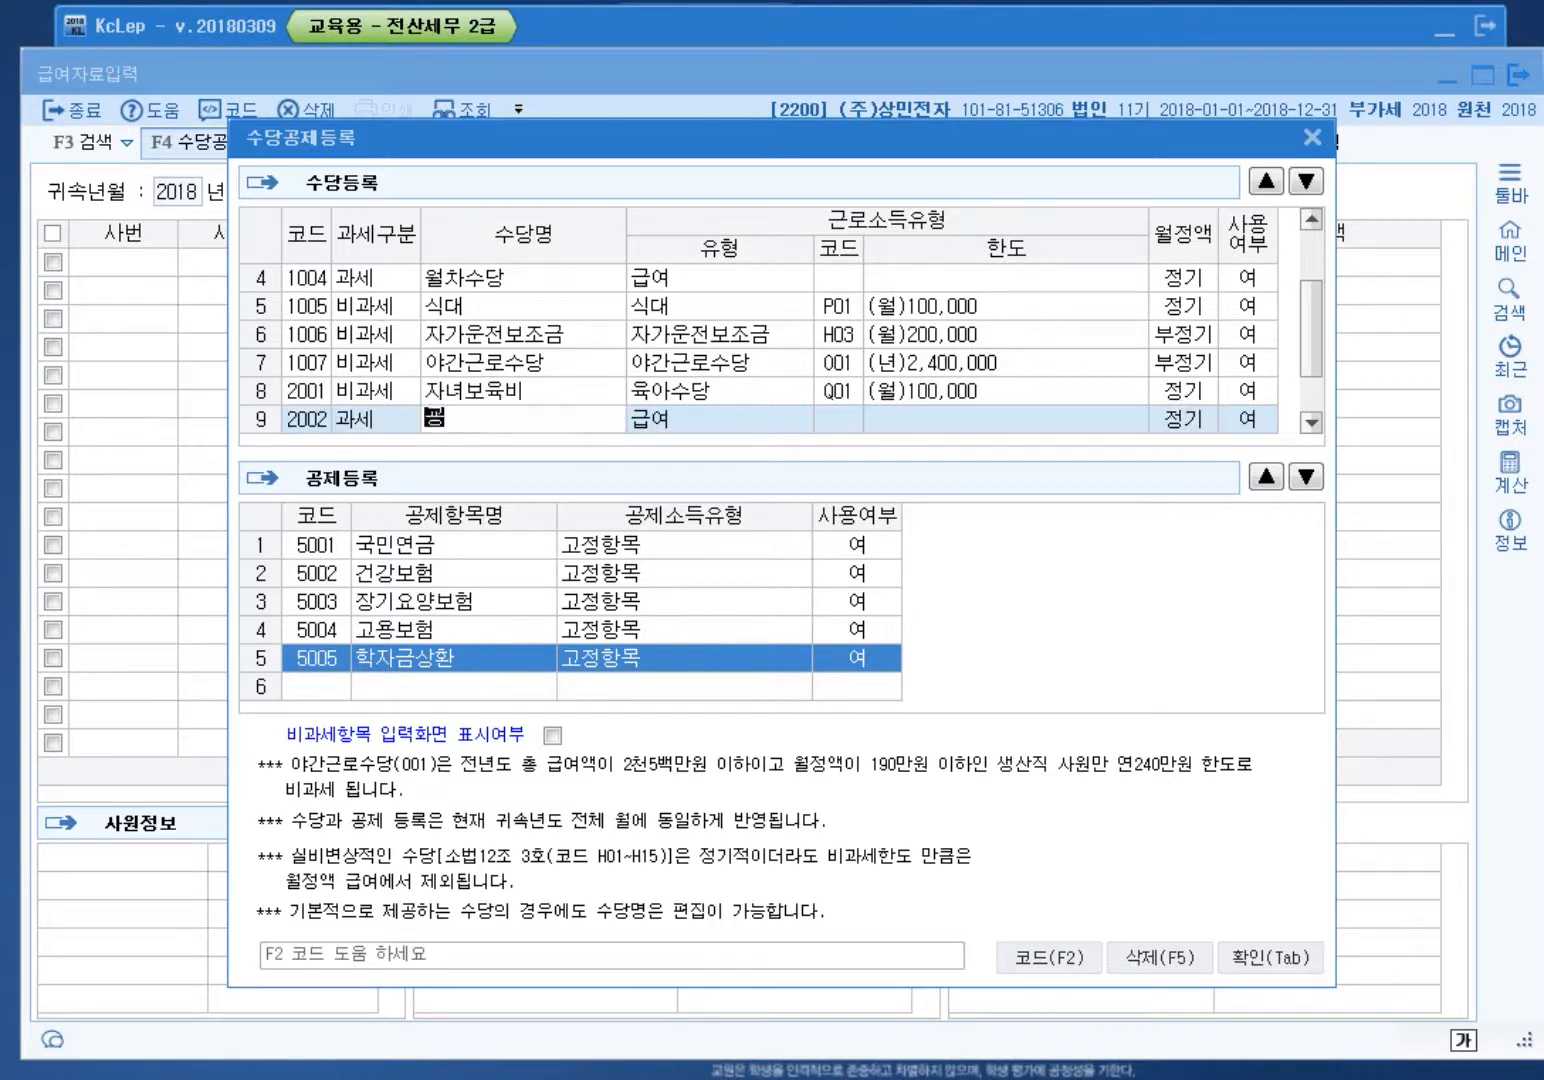
type("육비보조금")
key("Return")
key("Return")
key("Return")
key("Return")
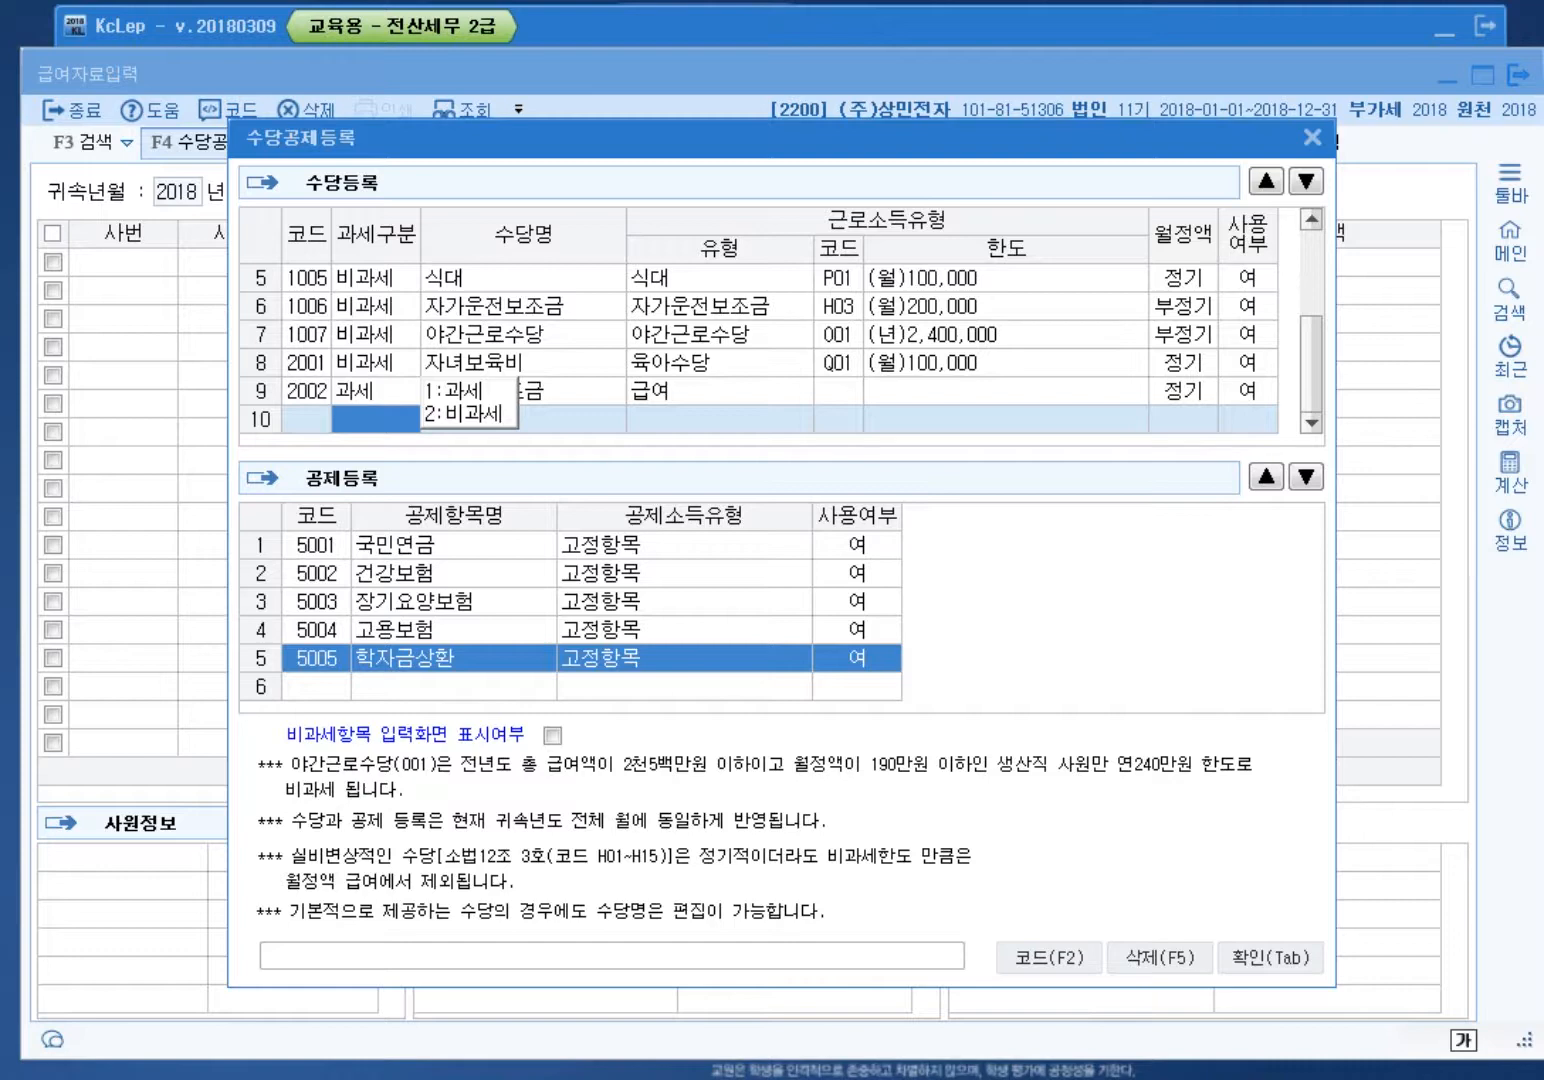
Step: Dismiss the tax-type choices and move to empty row 6 of the deduction list
left_click(440, 573)
left_click(440, 602)
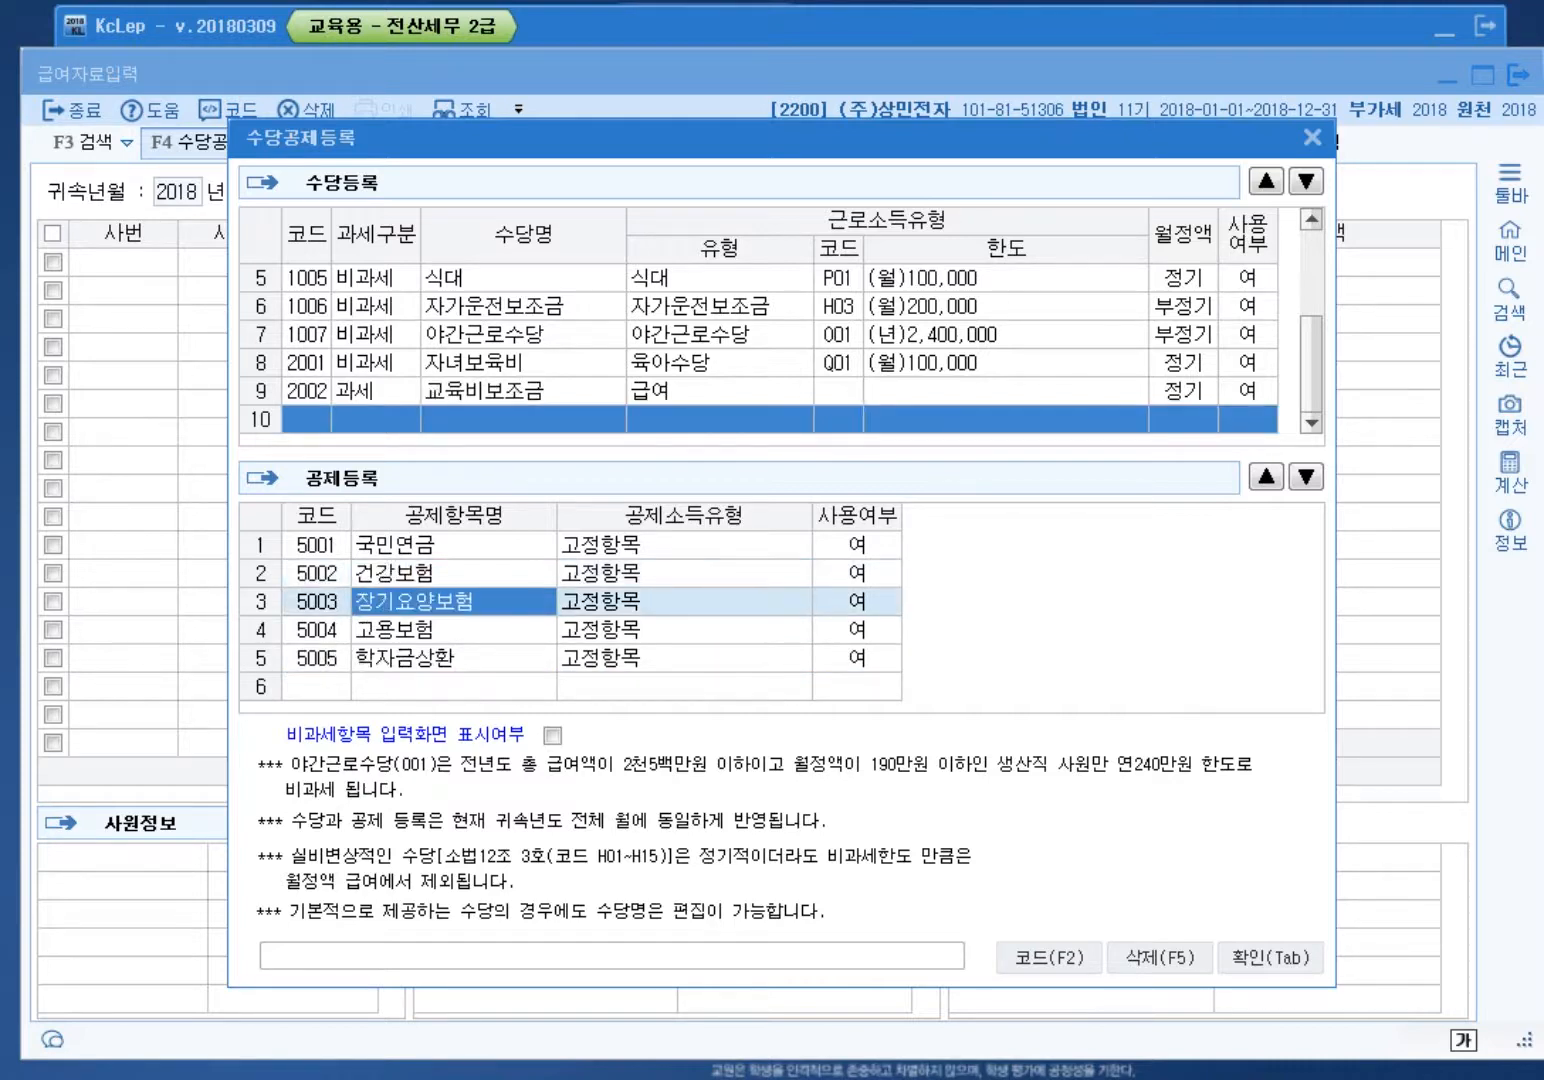
left_click(440, 630)
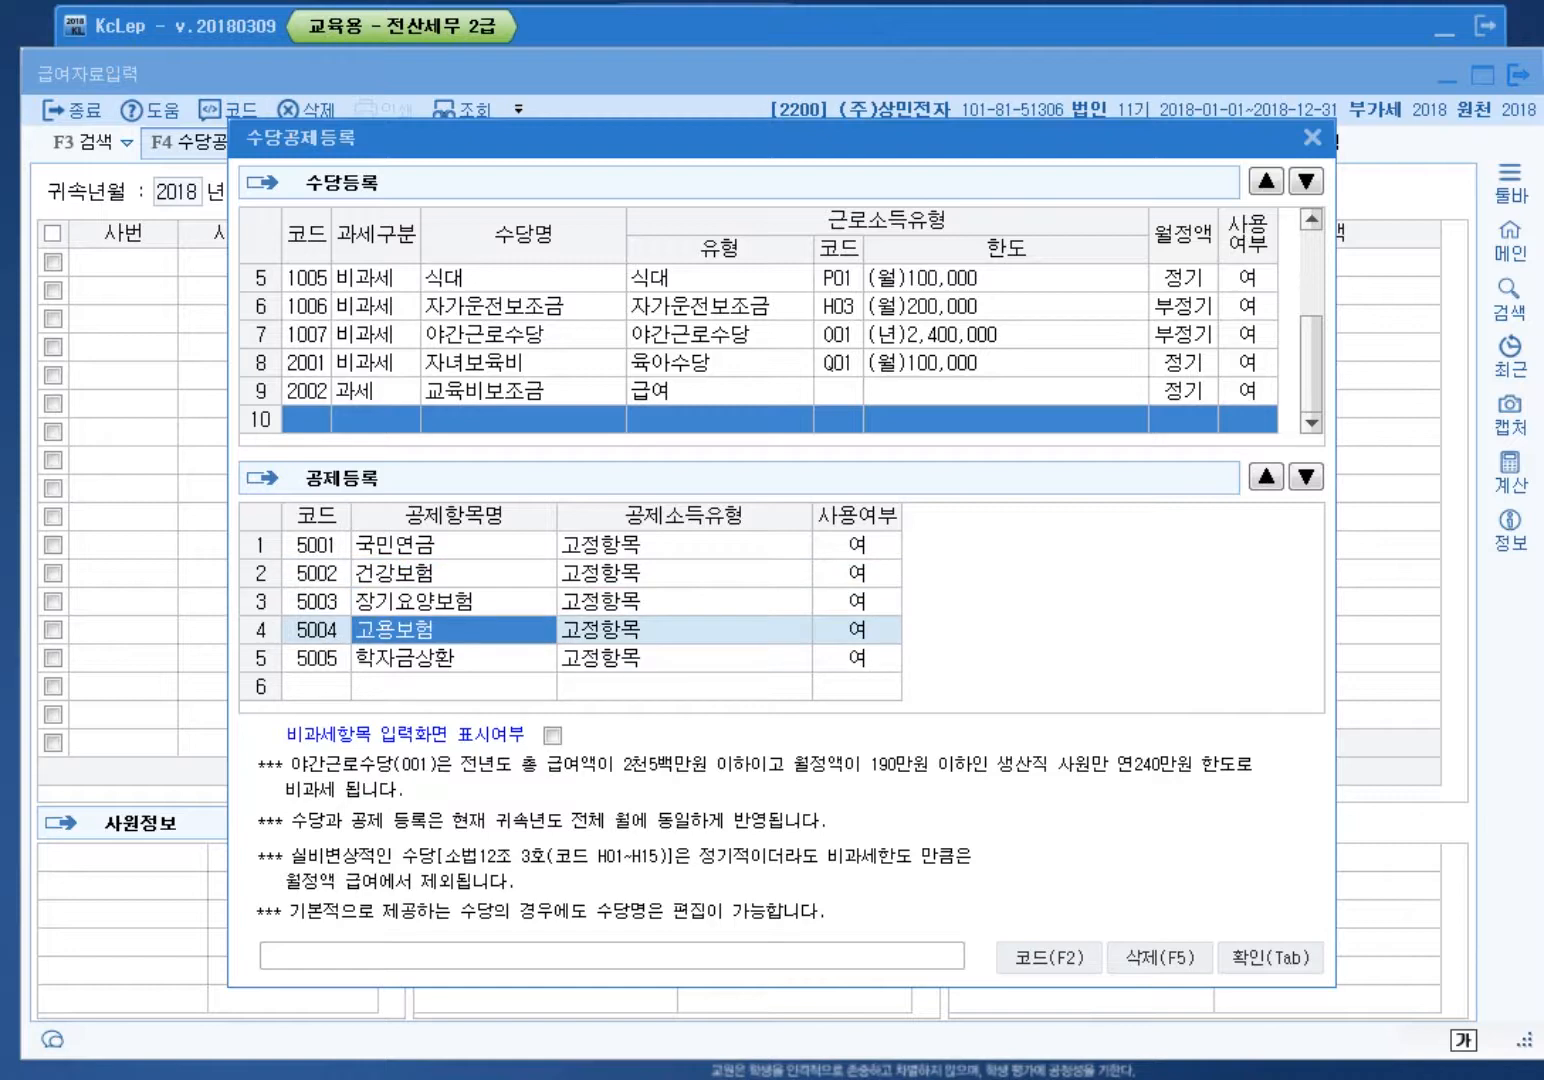
left_click(440, 686)
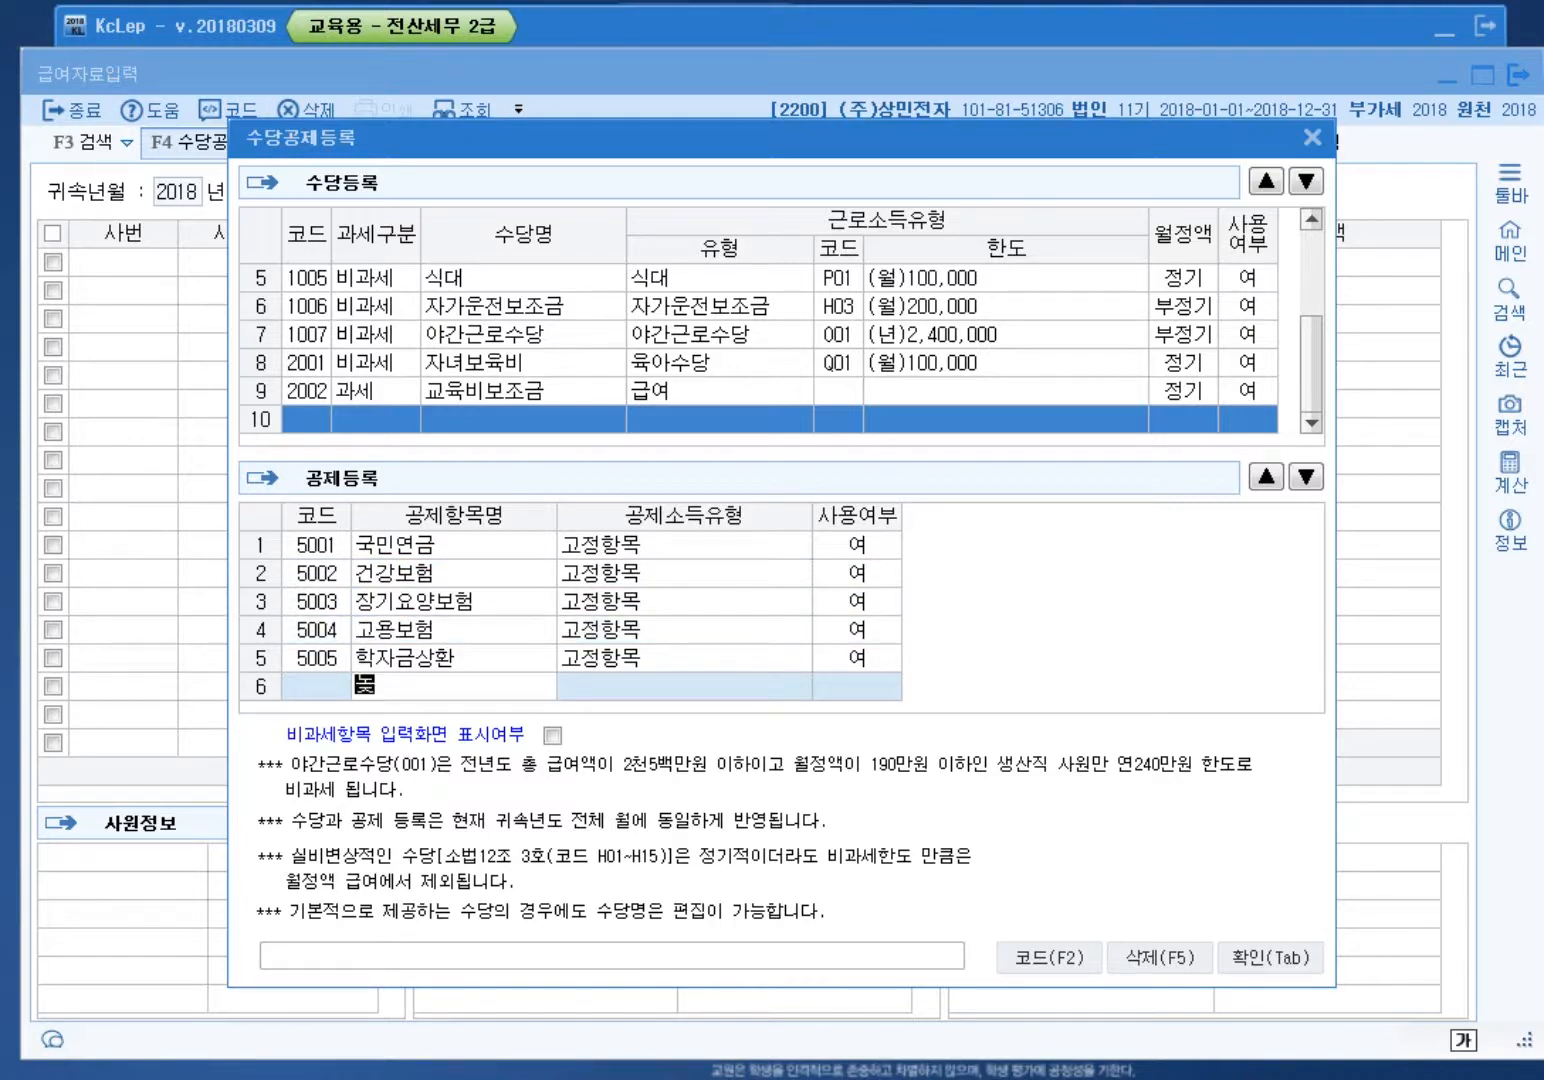
Step: Add deduction 6001 노조회비 with income type 기타, then save and close the register
type("노조회비")
key("Return")
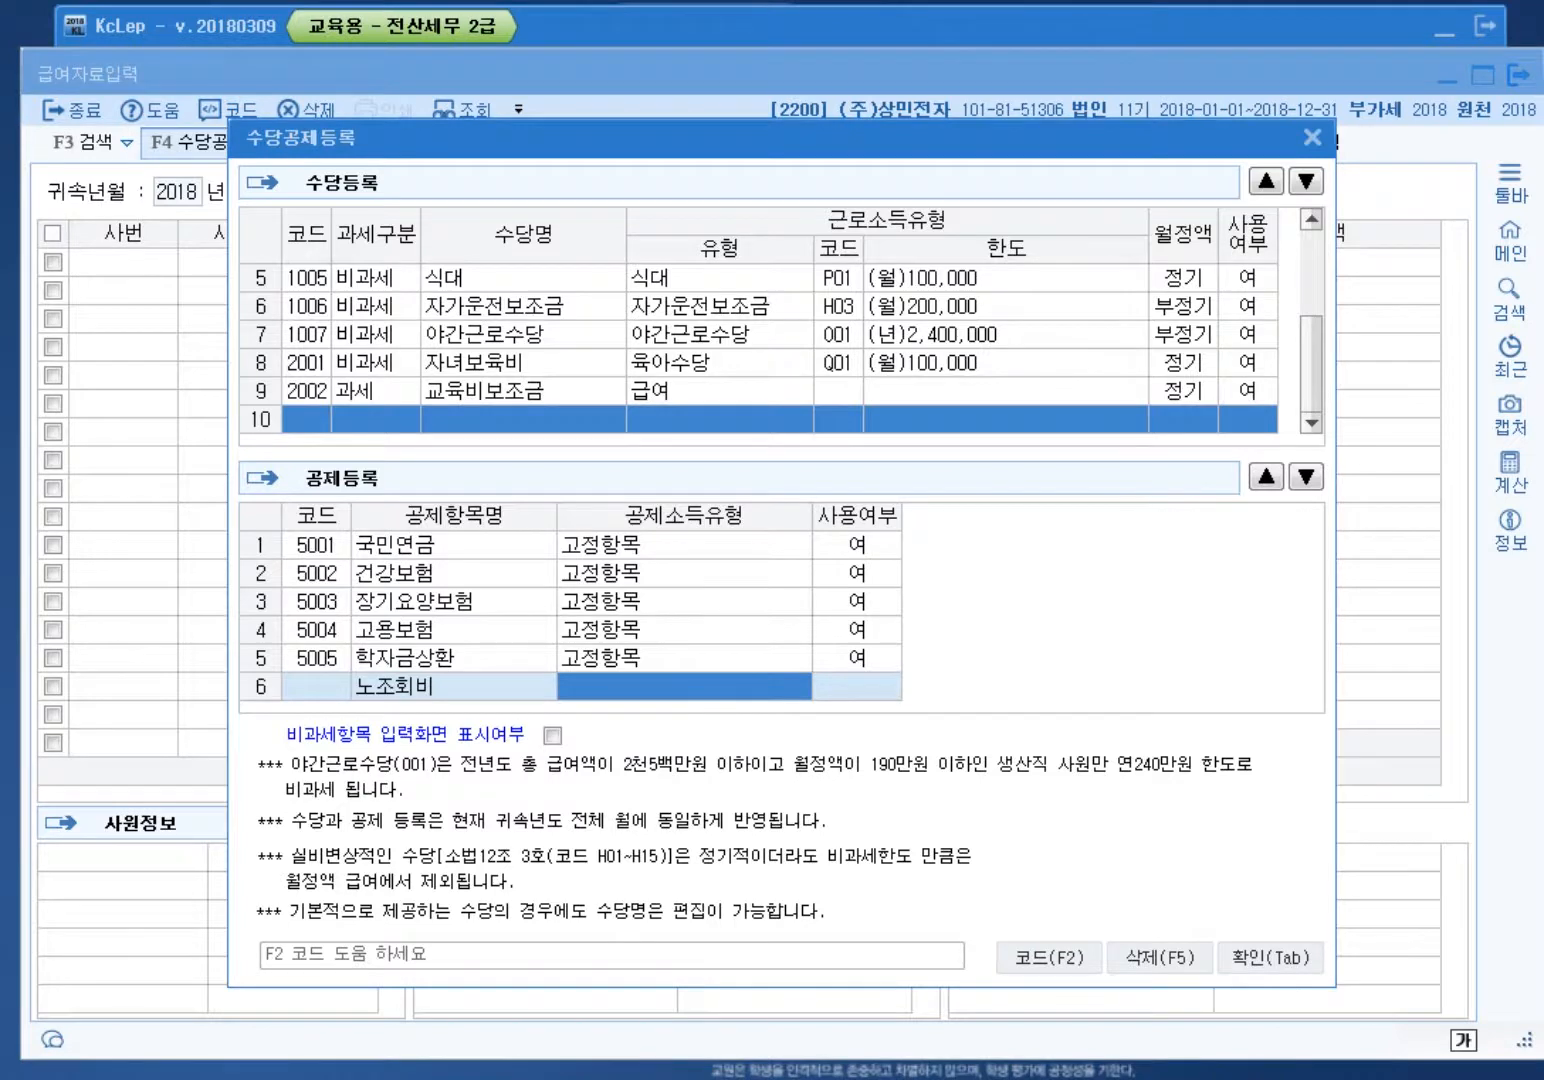
key("F2")
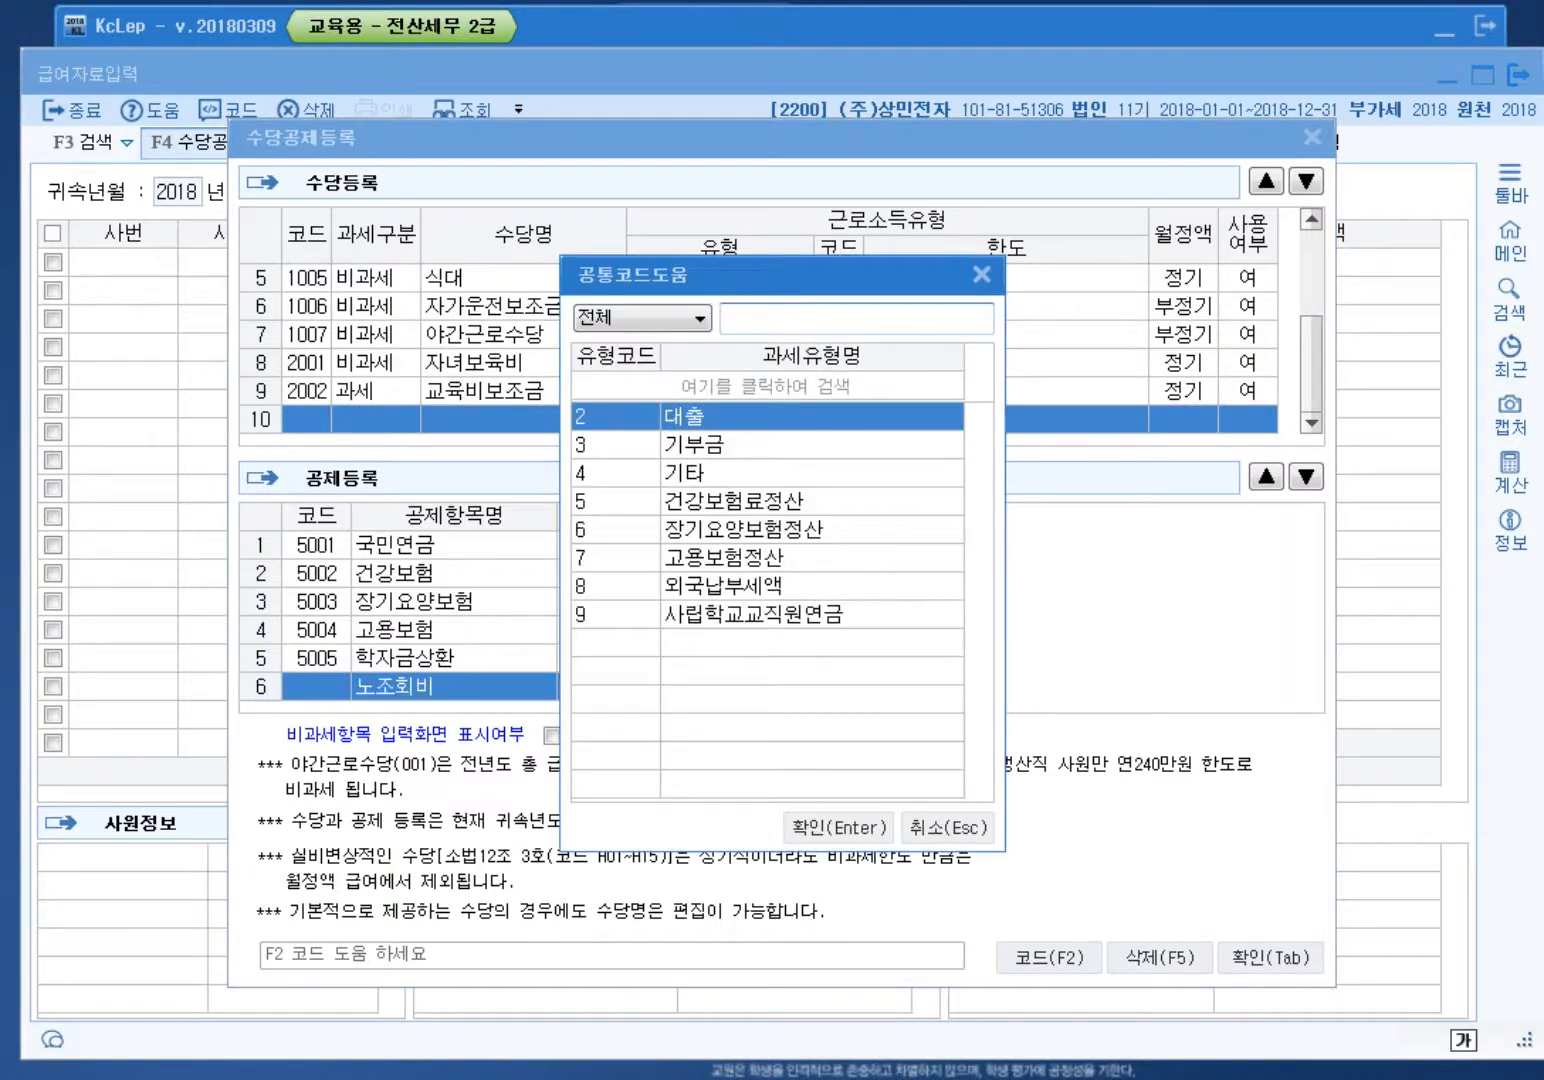
key("Down")
key("Down")
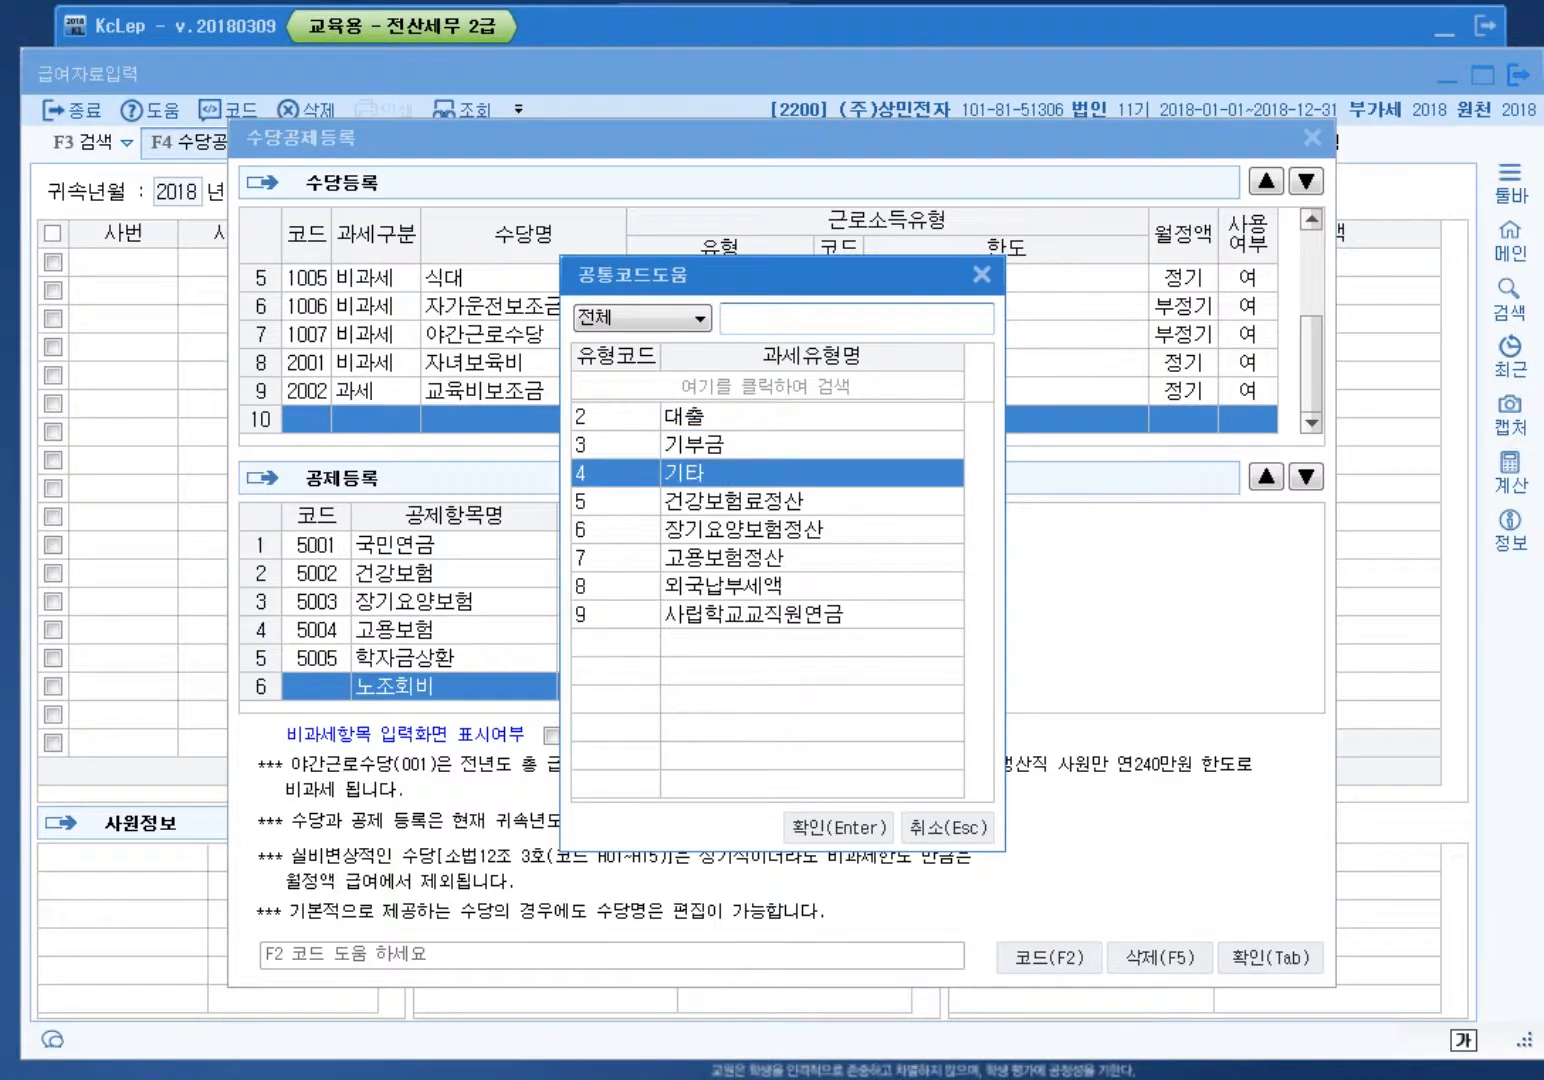
key("Return")
key("Return")
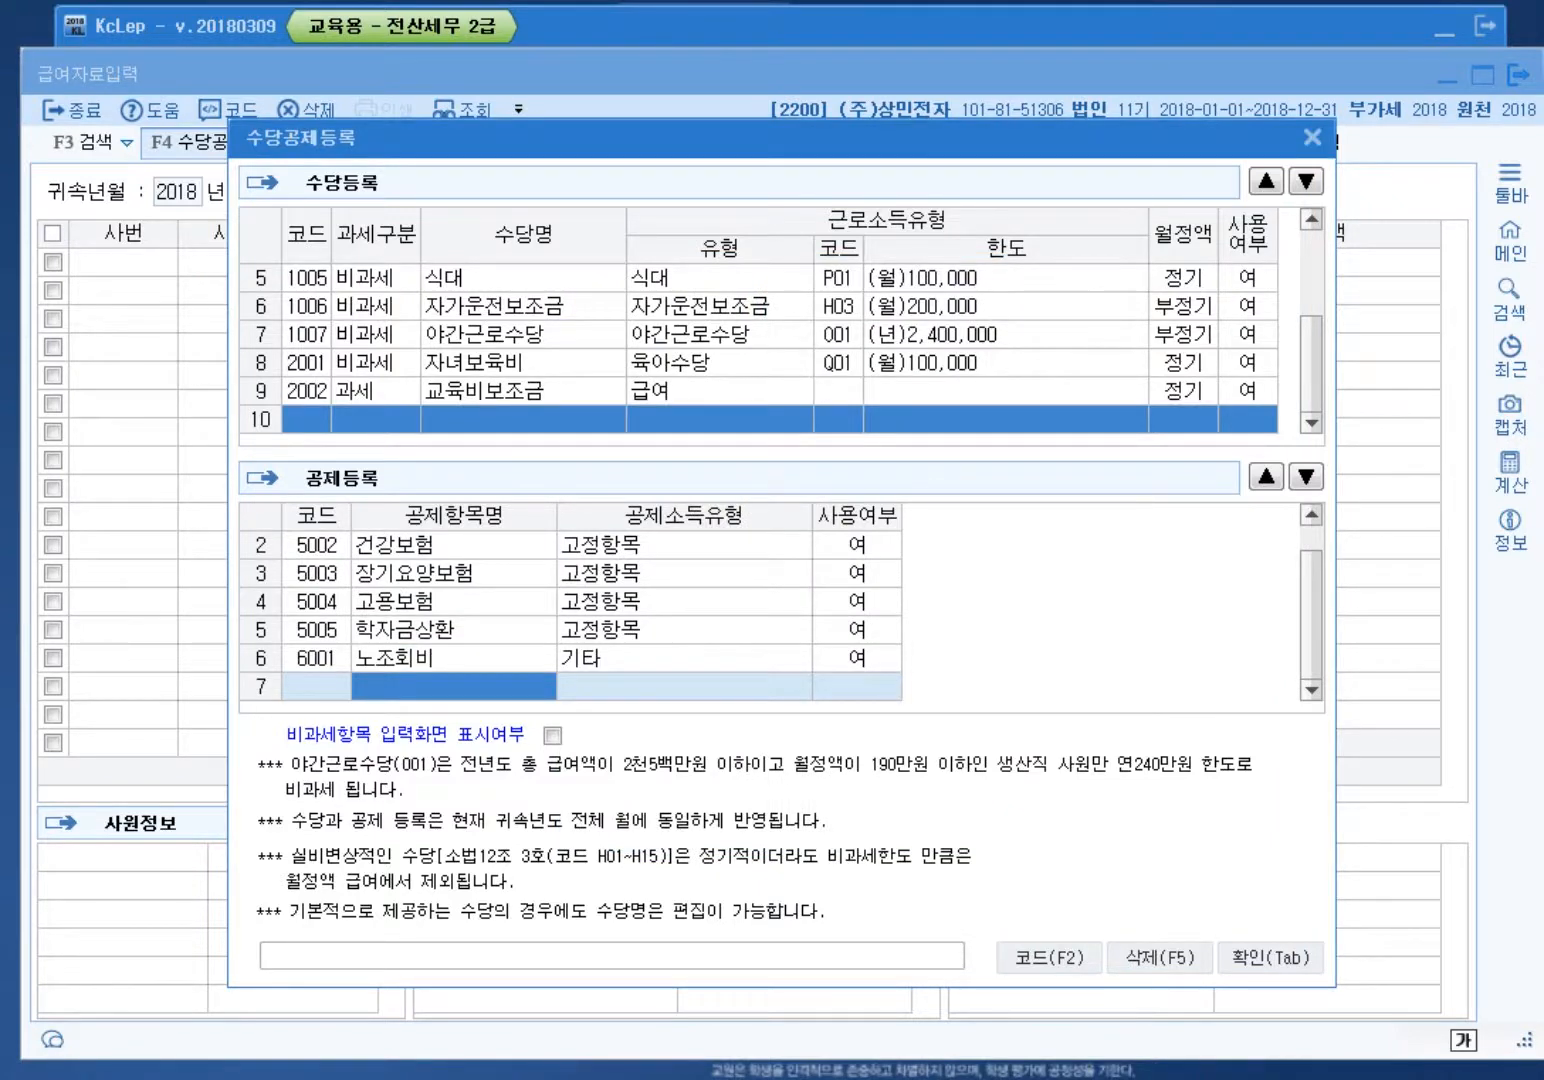
left_click(640, 663)
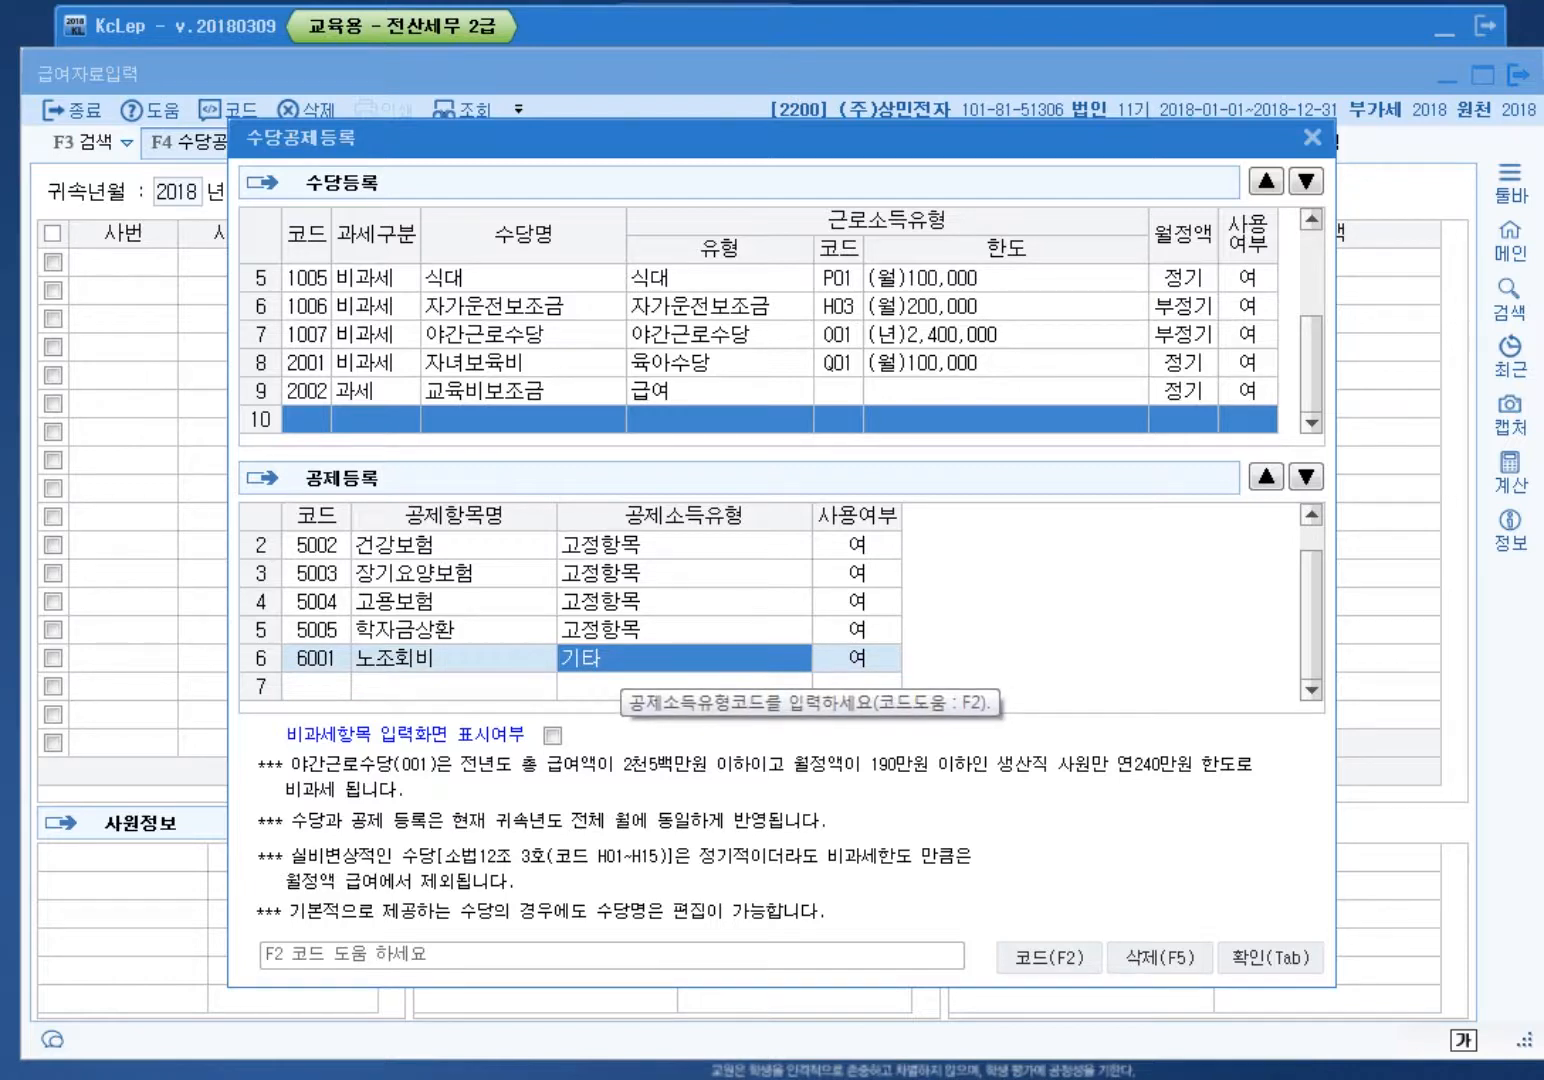
key("F2")
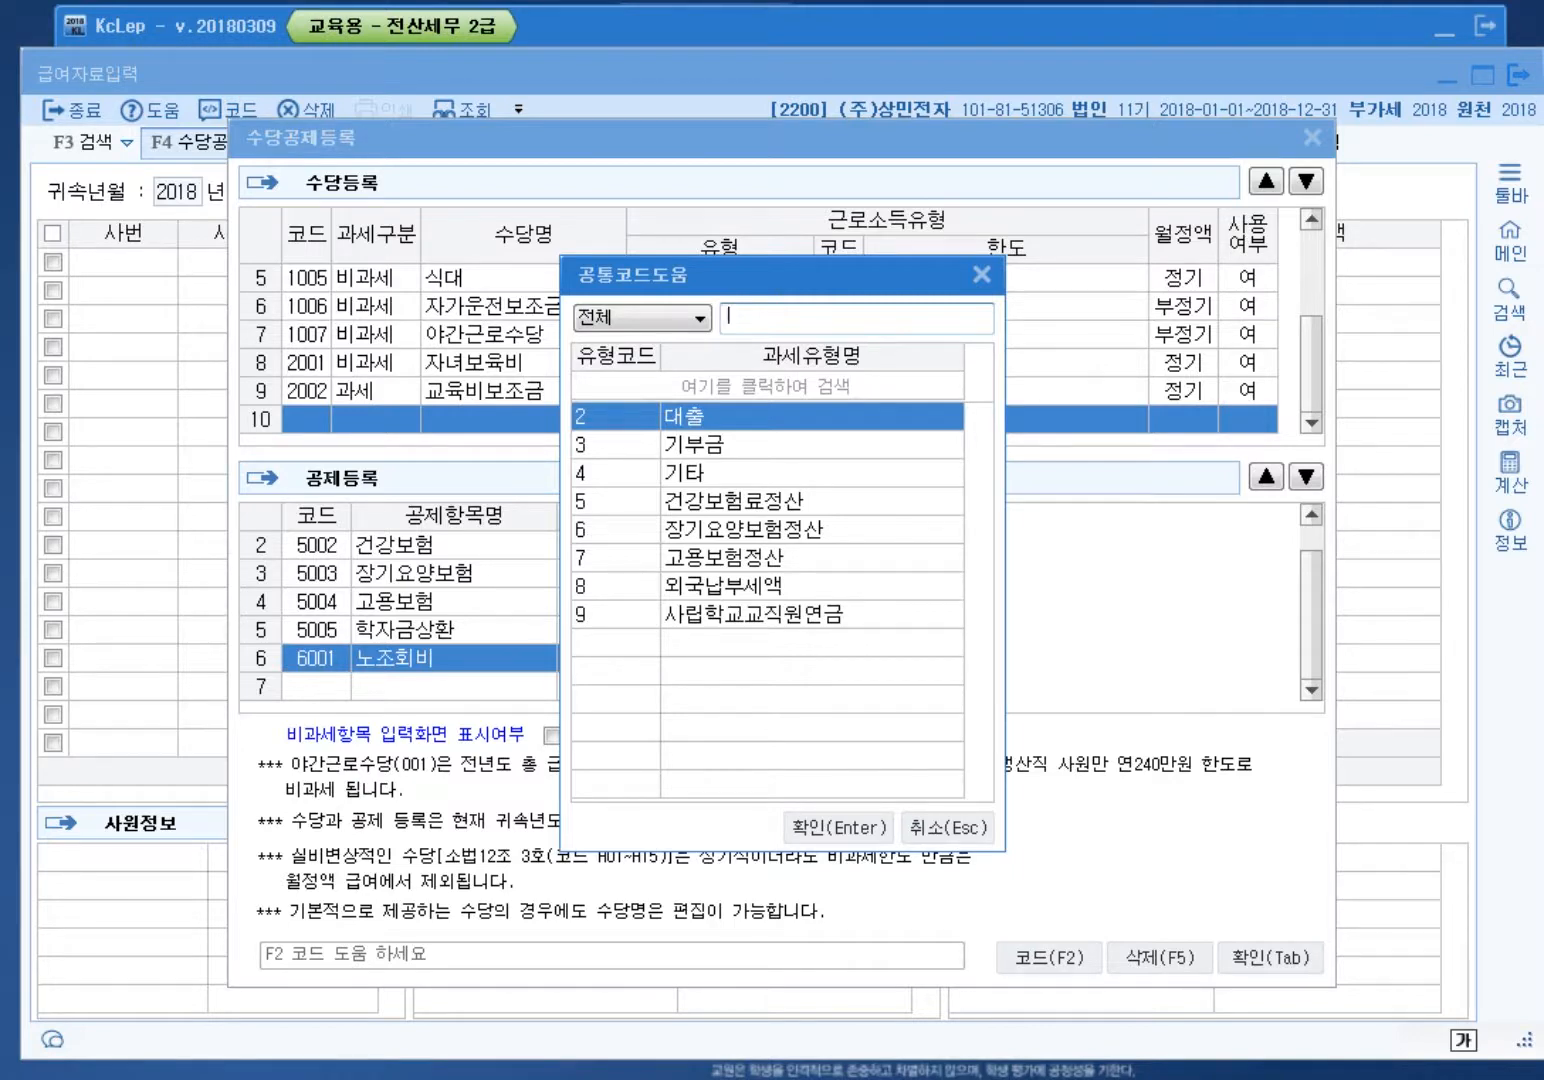
key("Tab")
key("Tab")
key("Return")
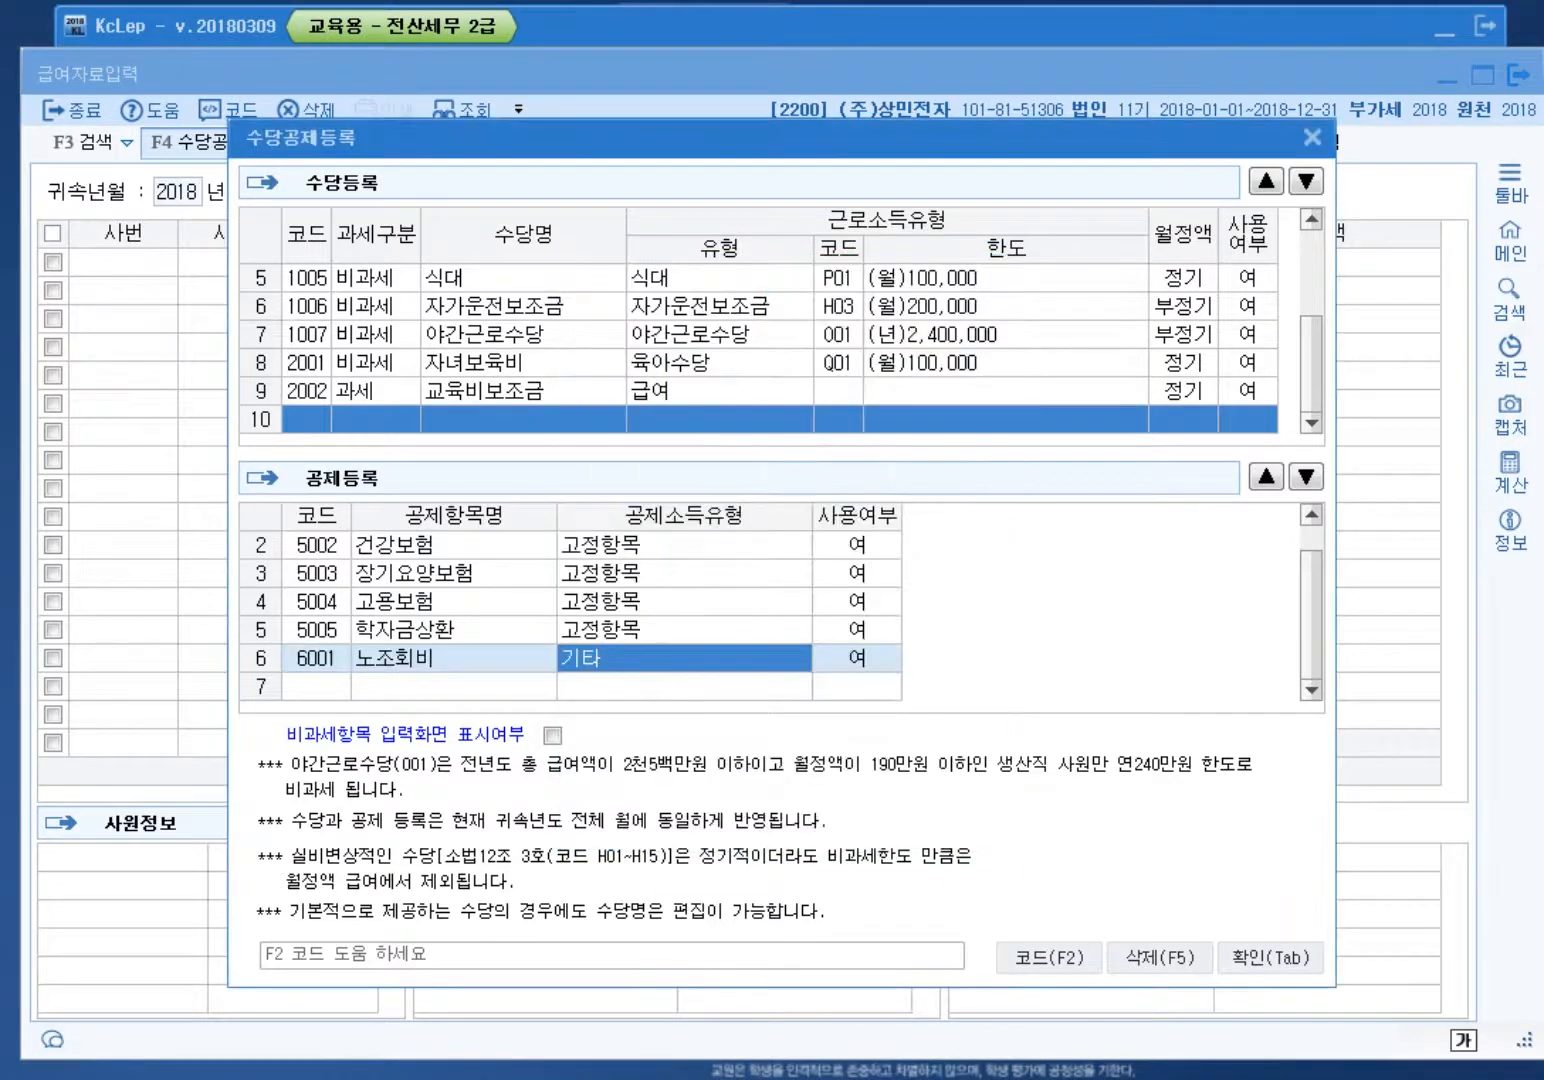
key("Tab")
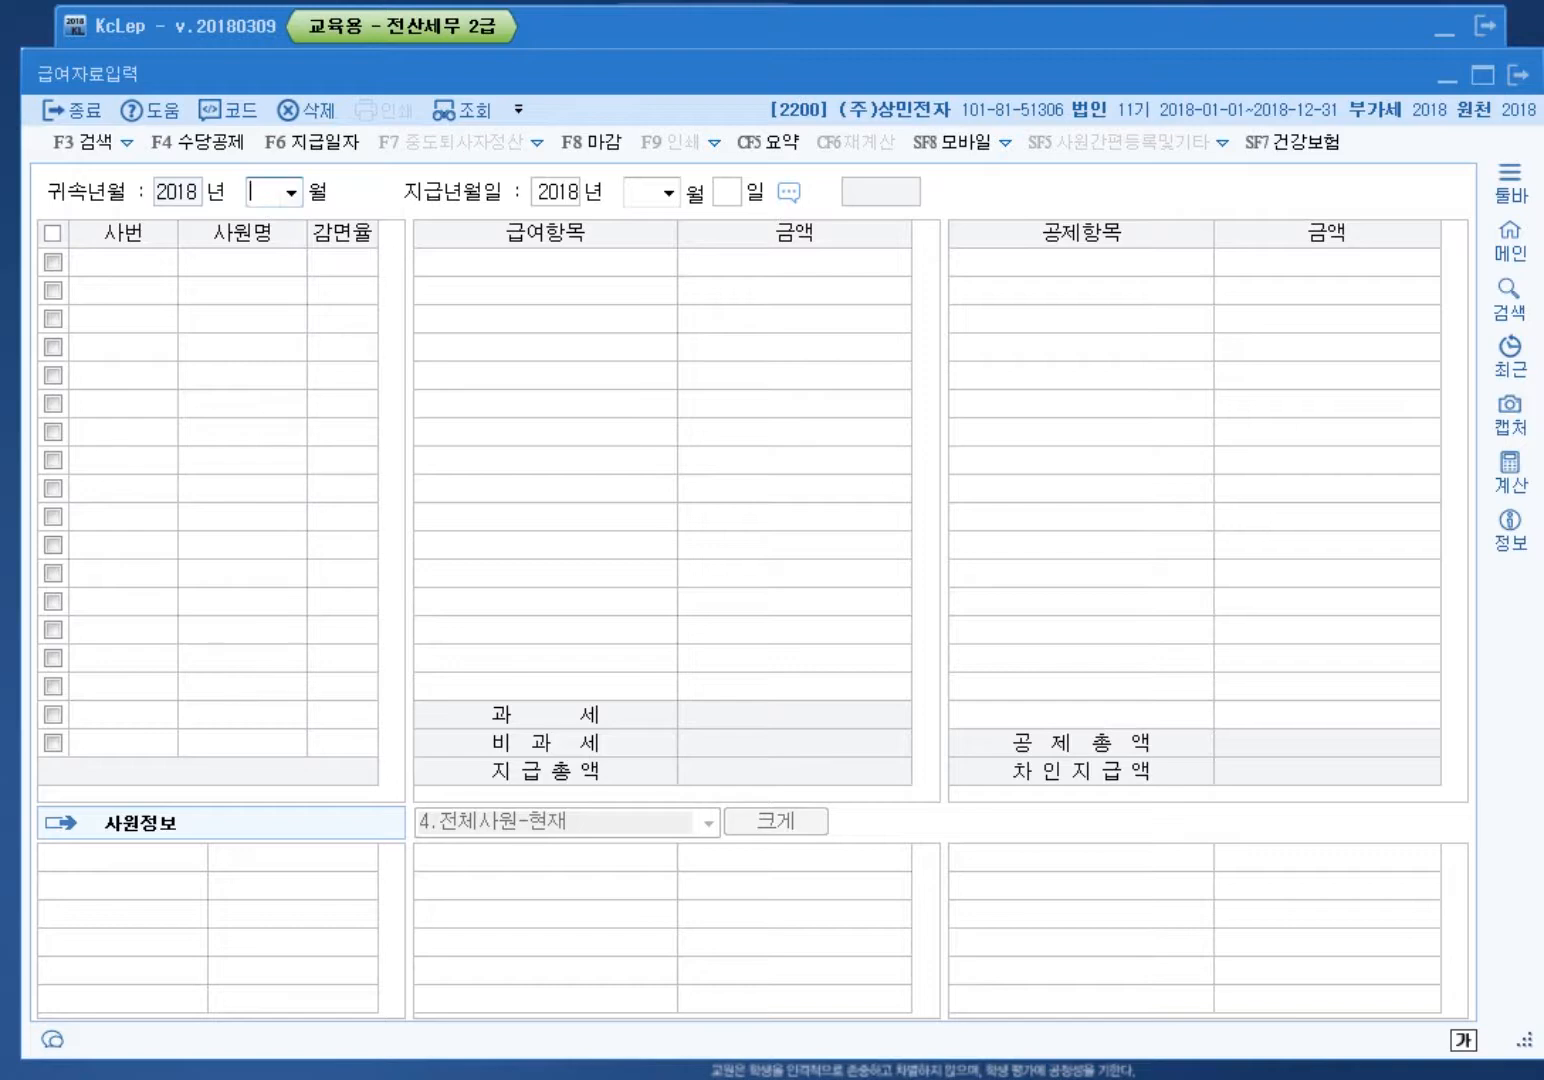
Step: Set attribution month 2018-01 and payment year-month 2018-01
type("01")
key("Return")
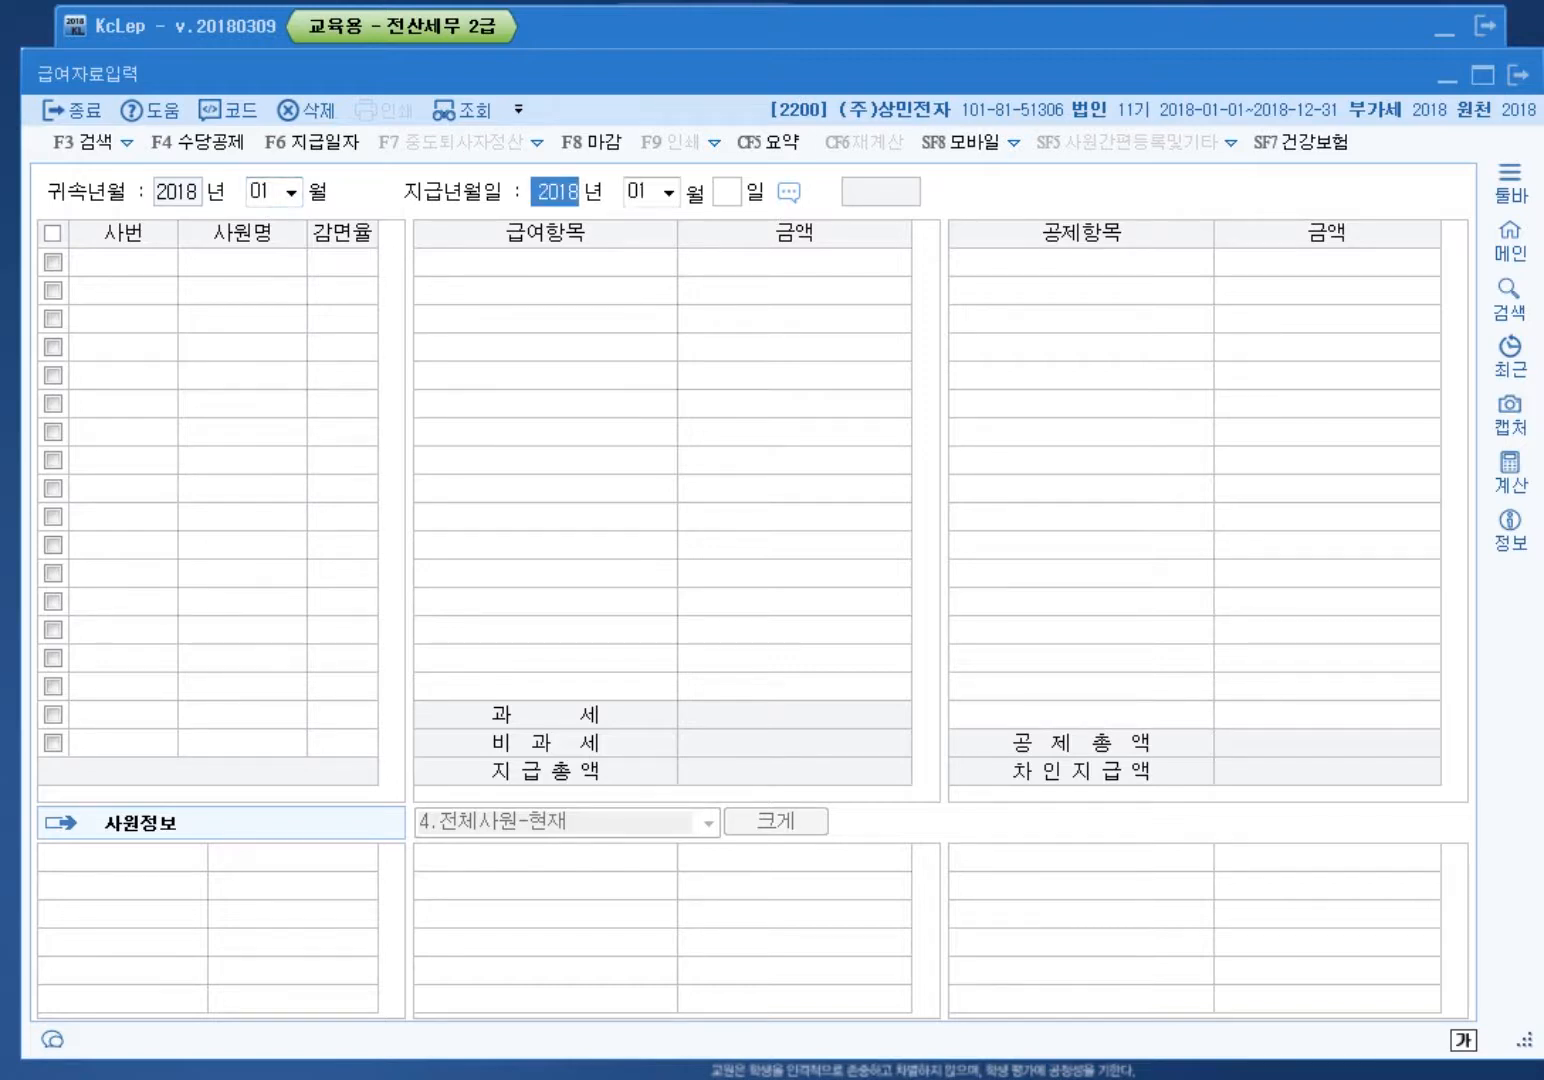
key("Return")
key("Return")
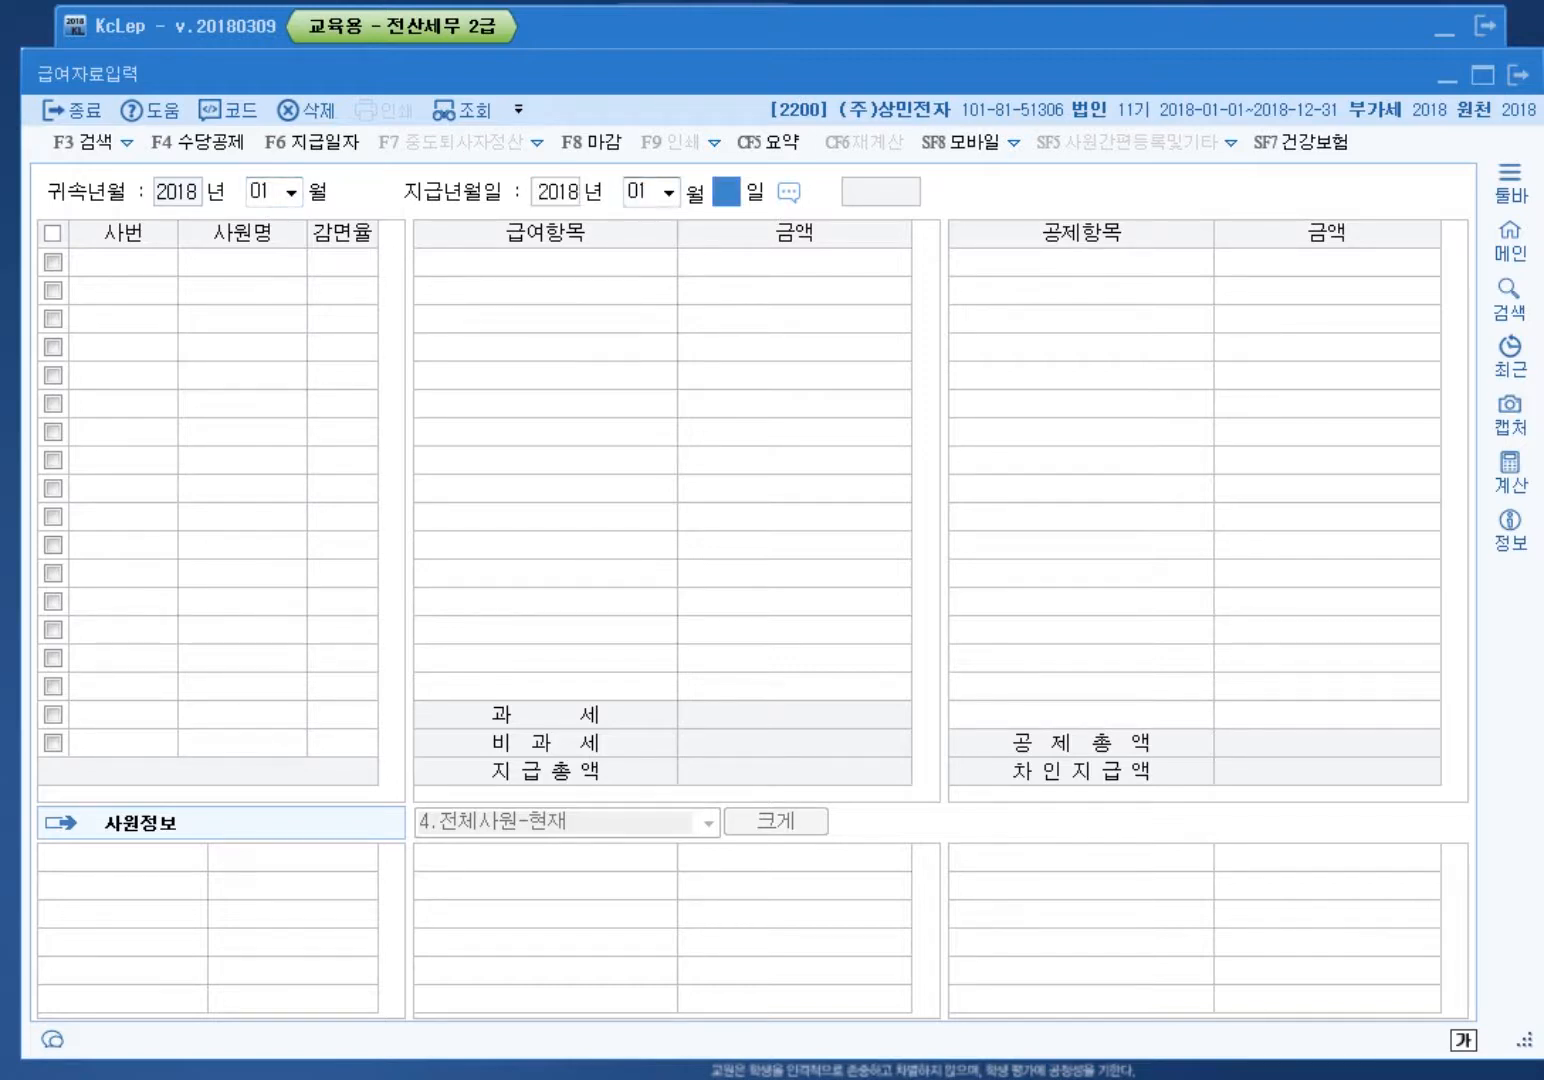
Step: Set payment day 31 and give employee 101 a 1,500,000 base pay
type("31")
key("Return")
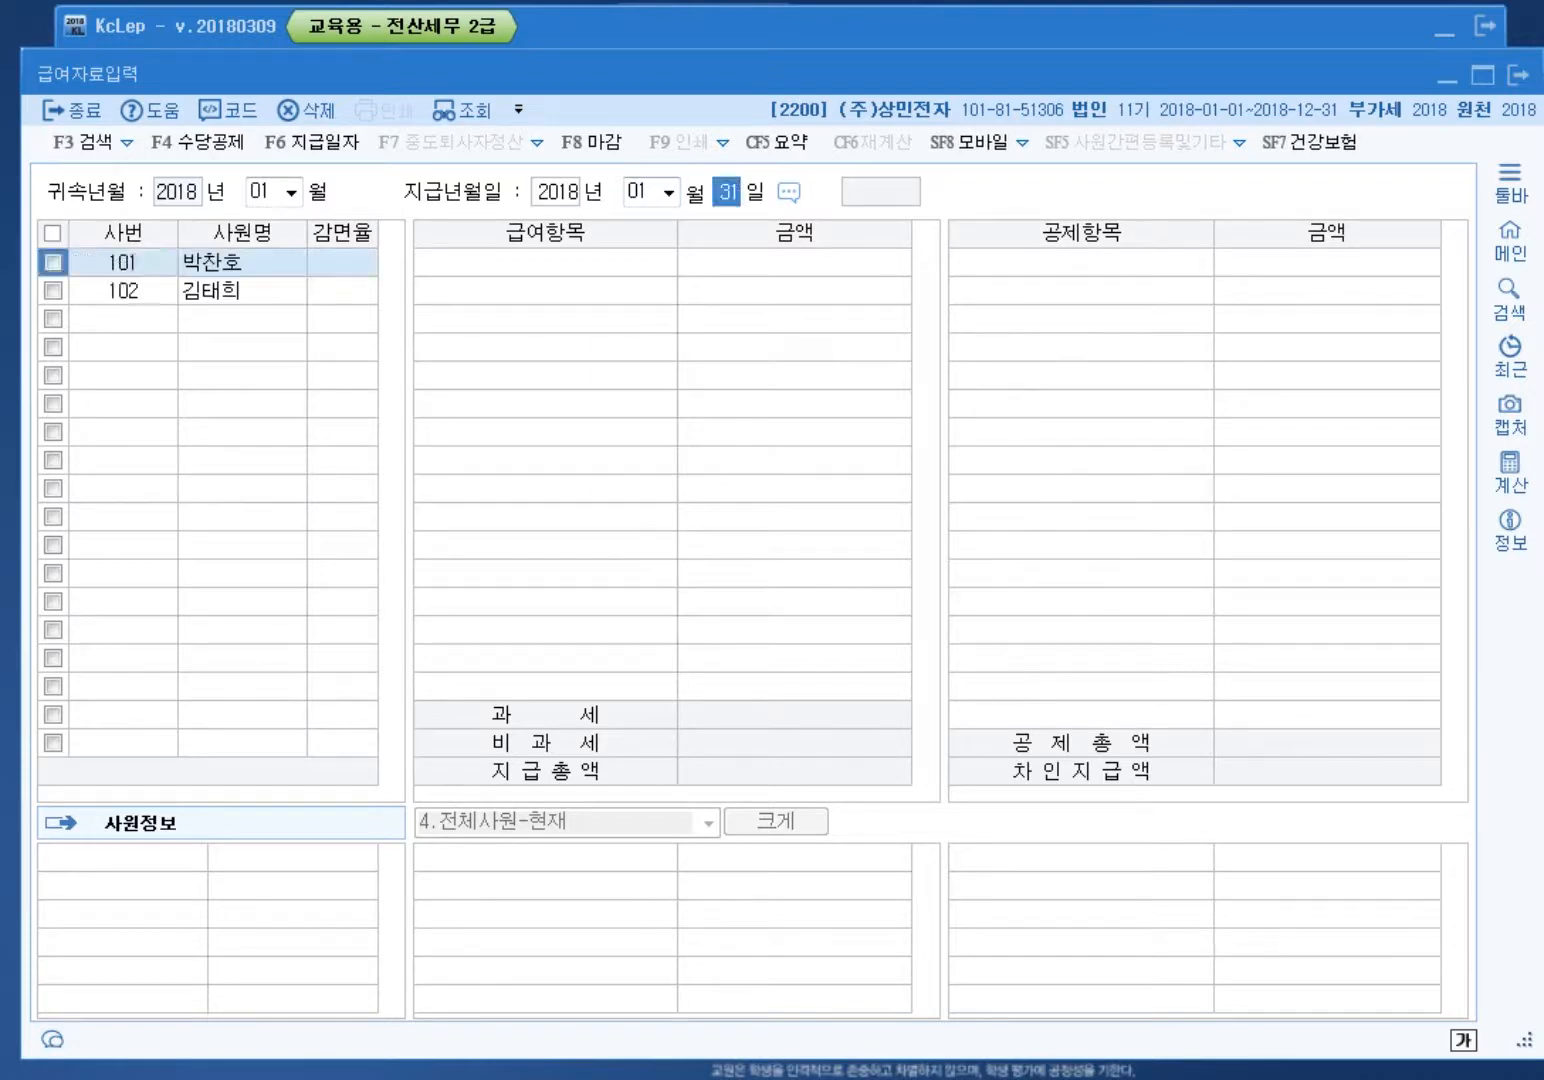
key("Return")
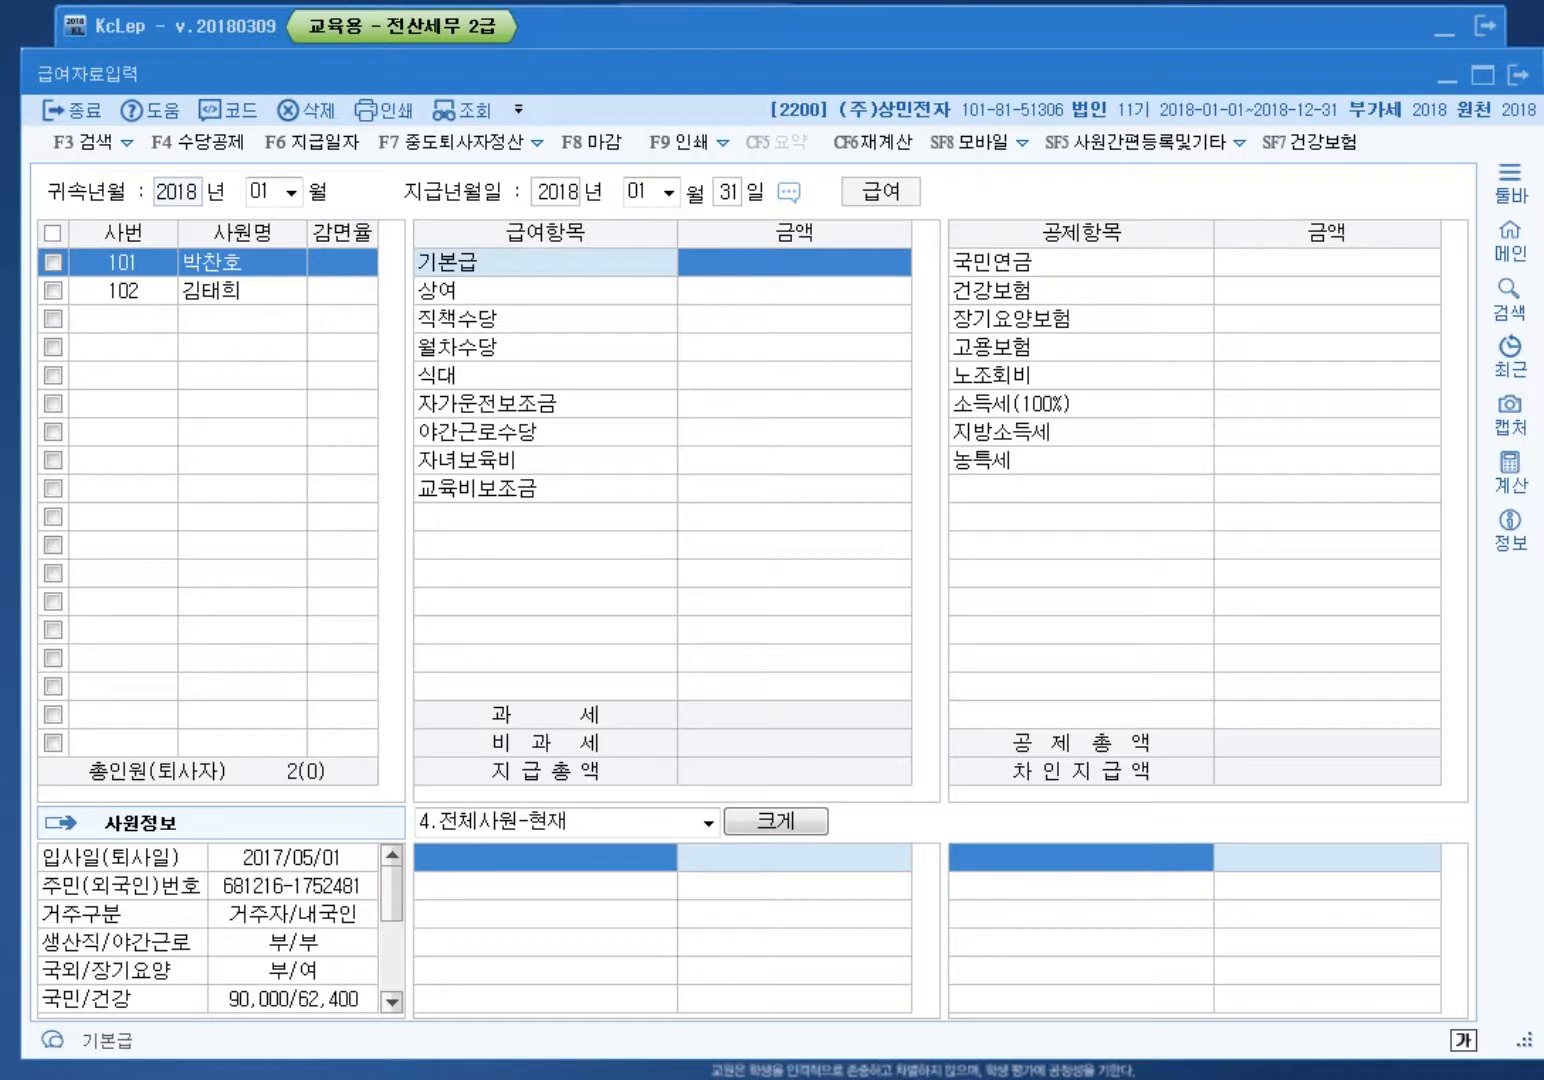
type("1500000")
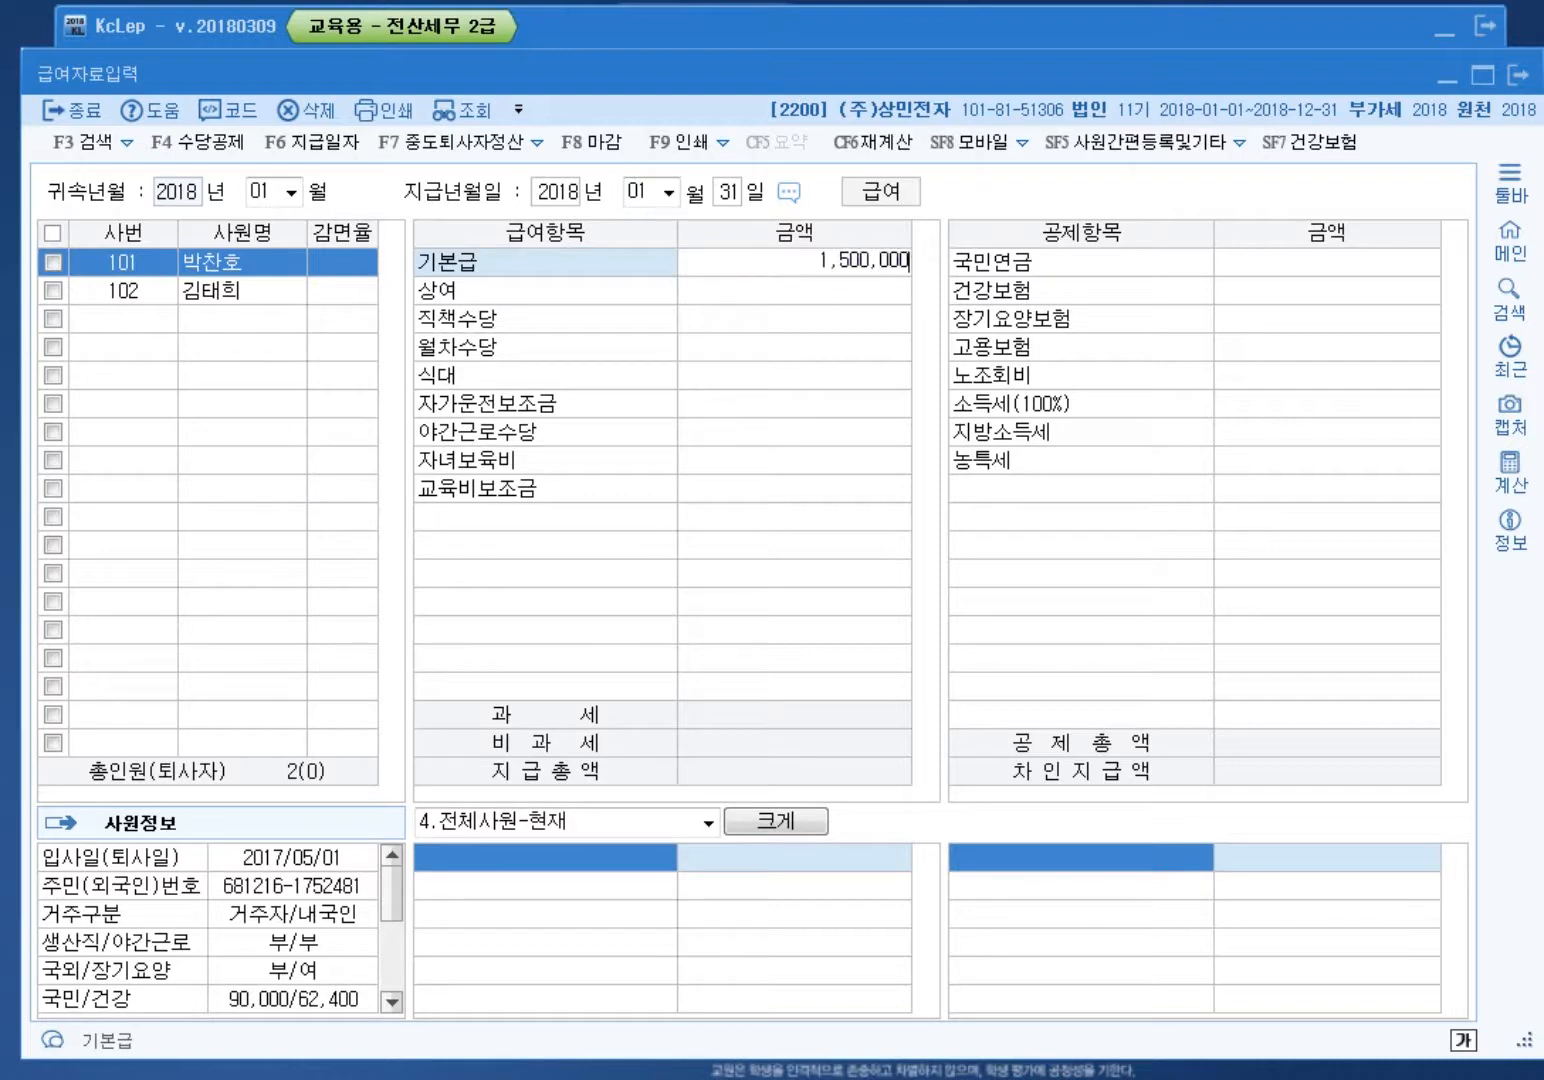
key("Return")
key("Return")
Step: Enter 150,000 meals, 300,000 car, 250,000 night-work, 200,000 childcare and 150,000 education allowances
key("Return")
key("Return")
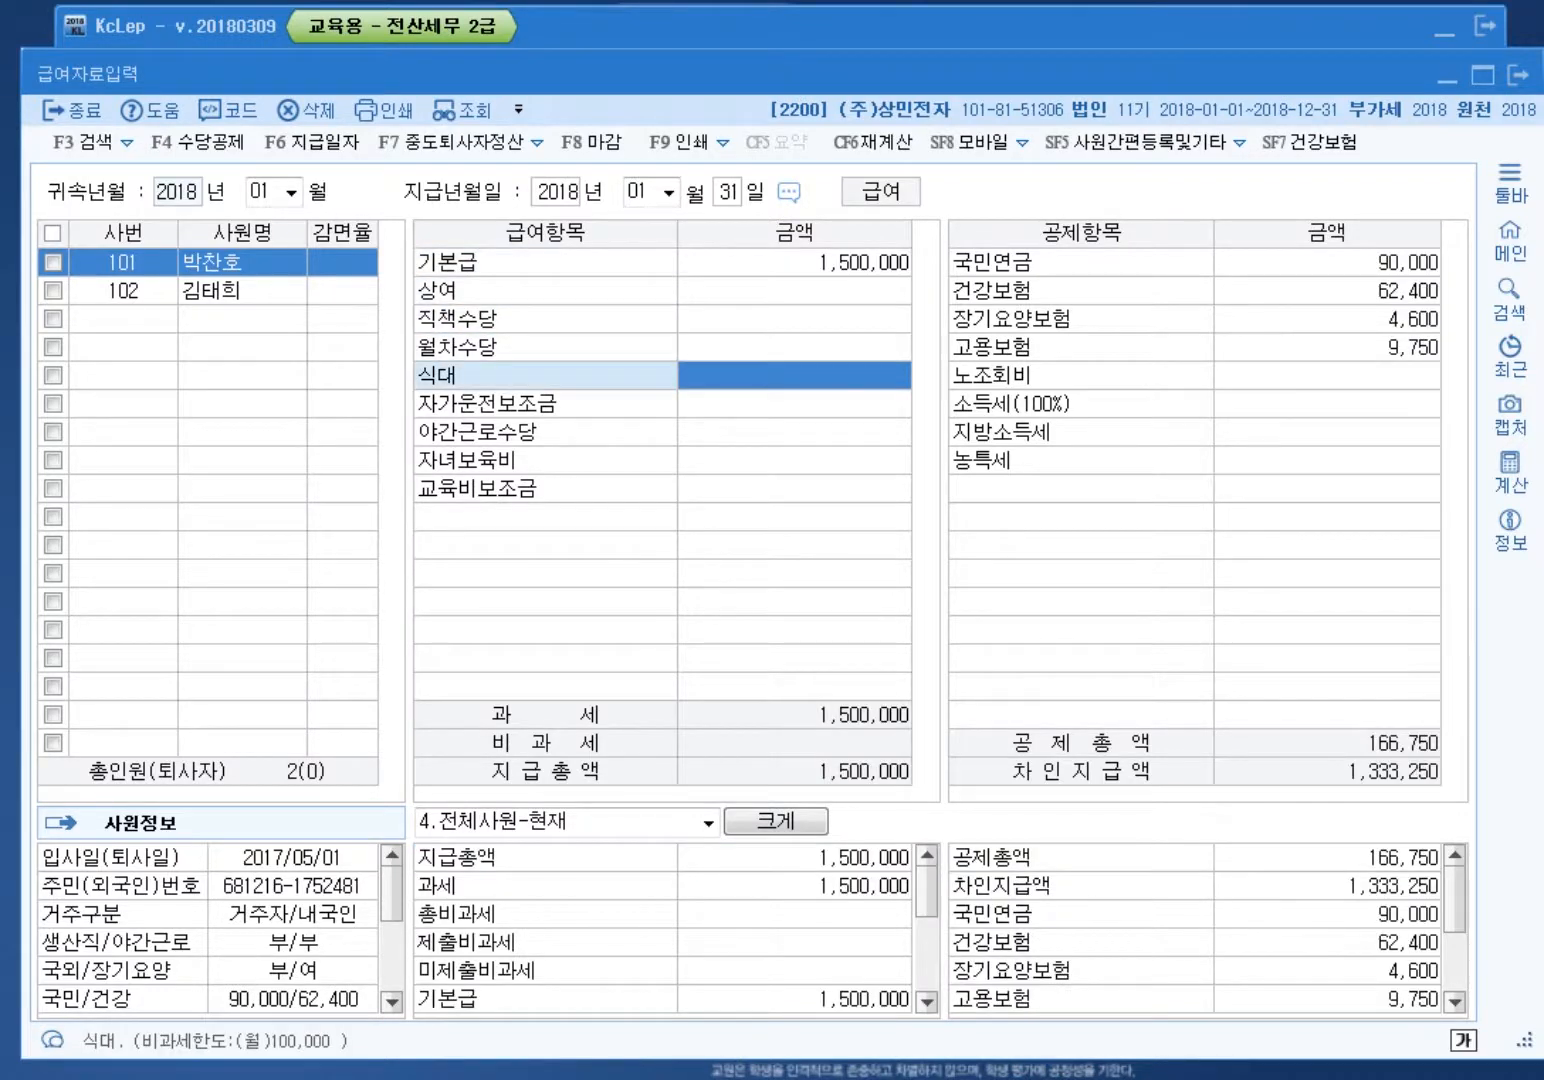
type("1500000")
key("Return")
type("3000000")
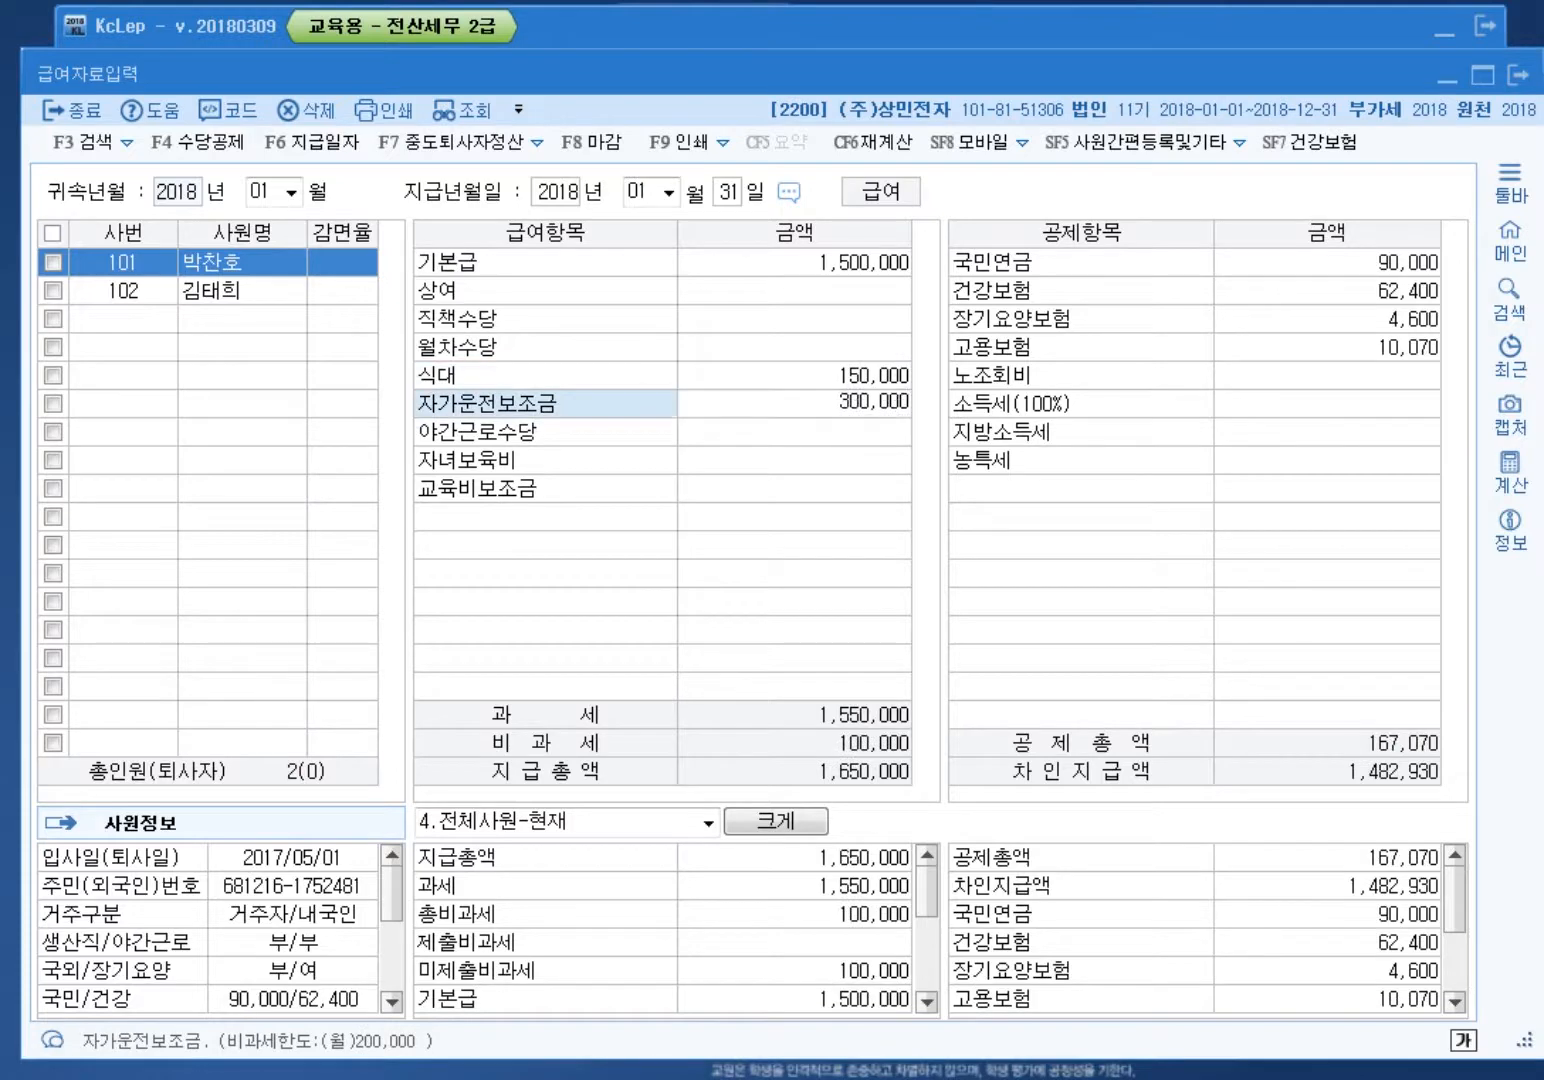
key("Return")
type("2500000")
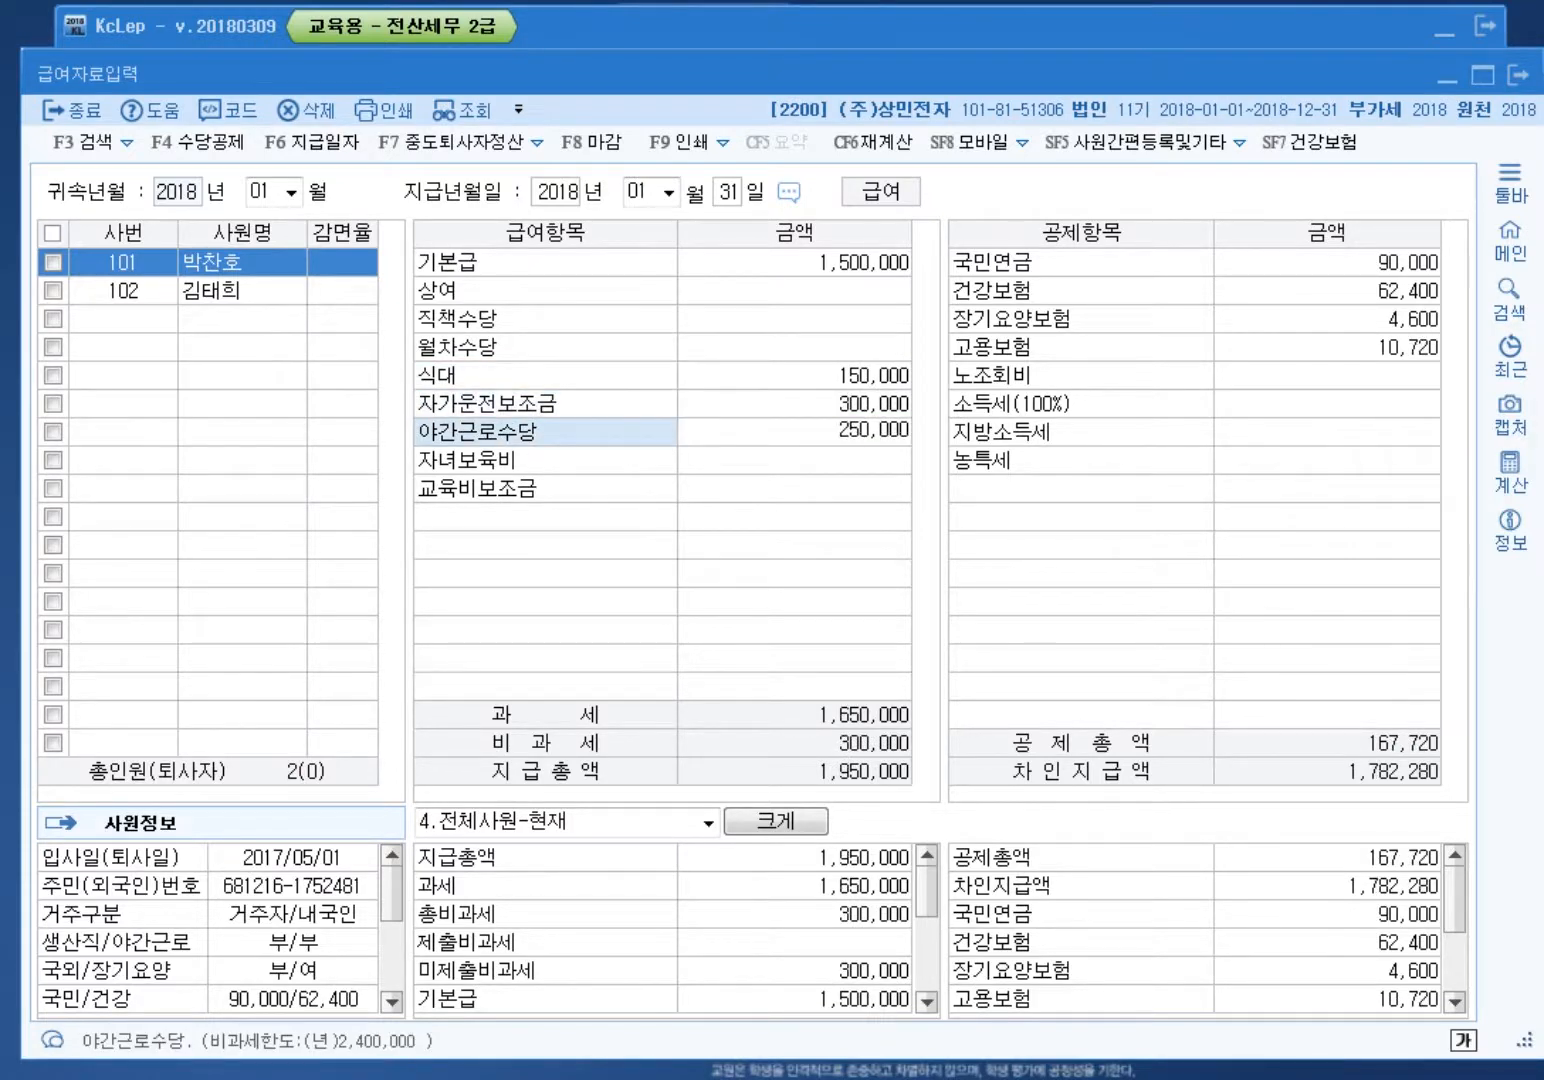
key("Return")
type("200000")
key("Return")
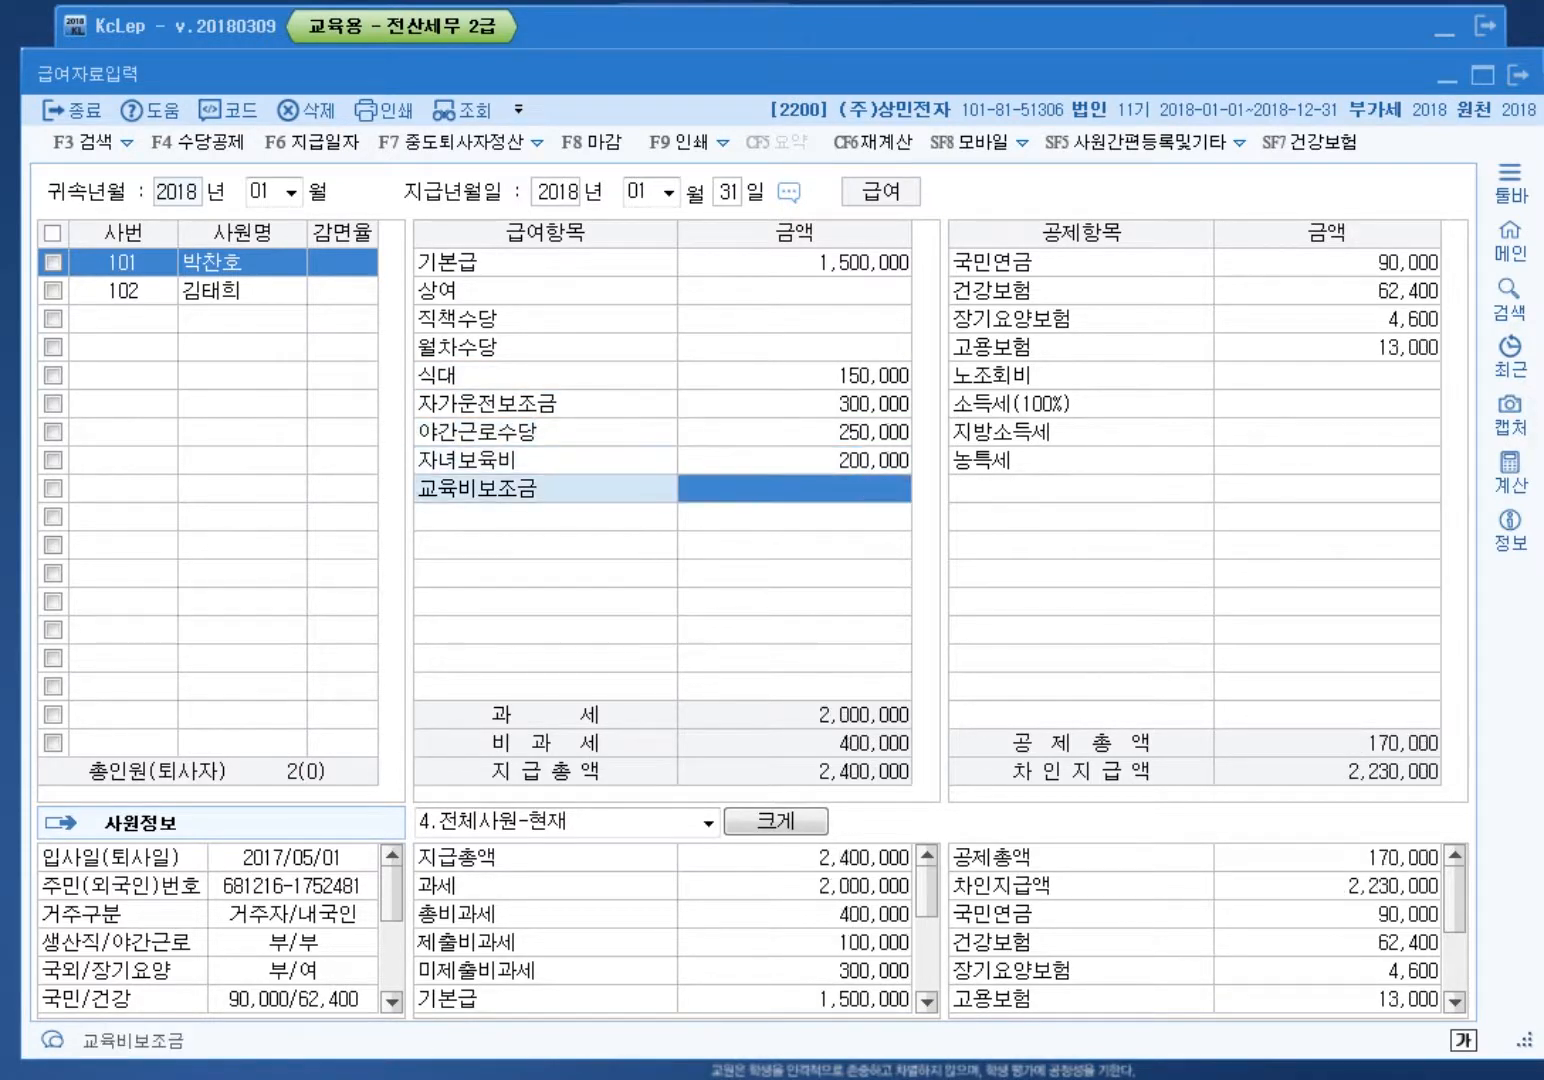
type("150000")
key("Return")
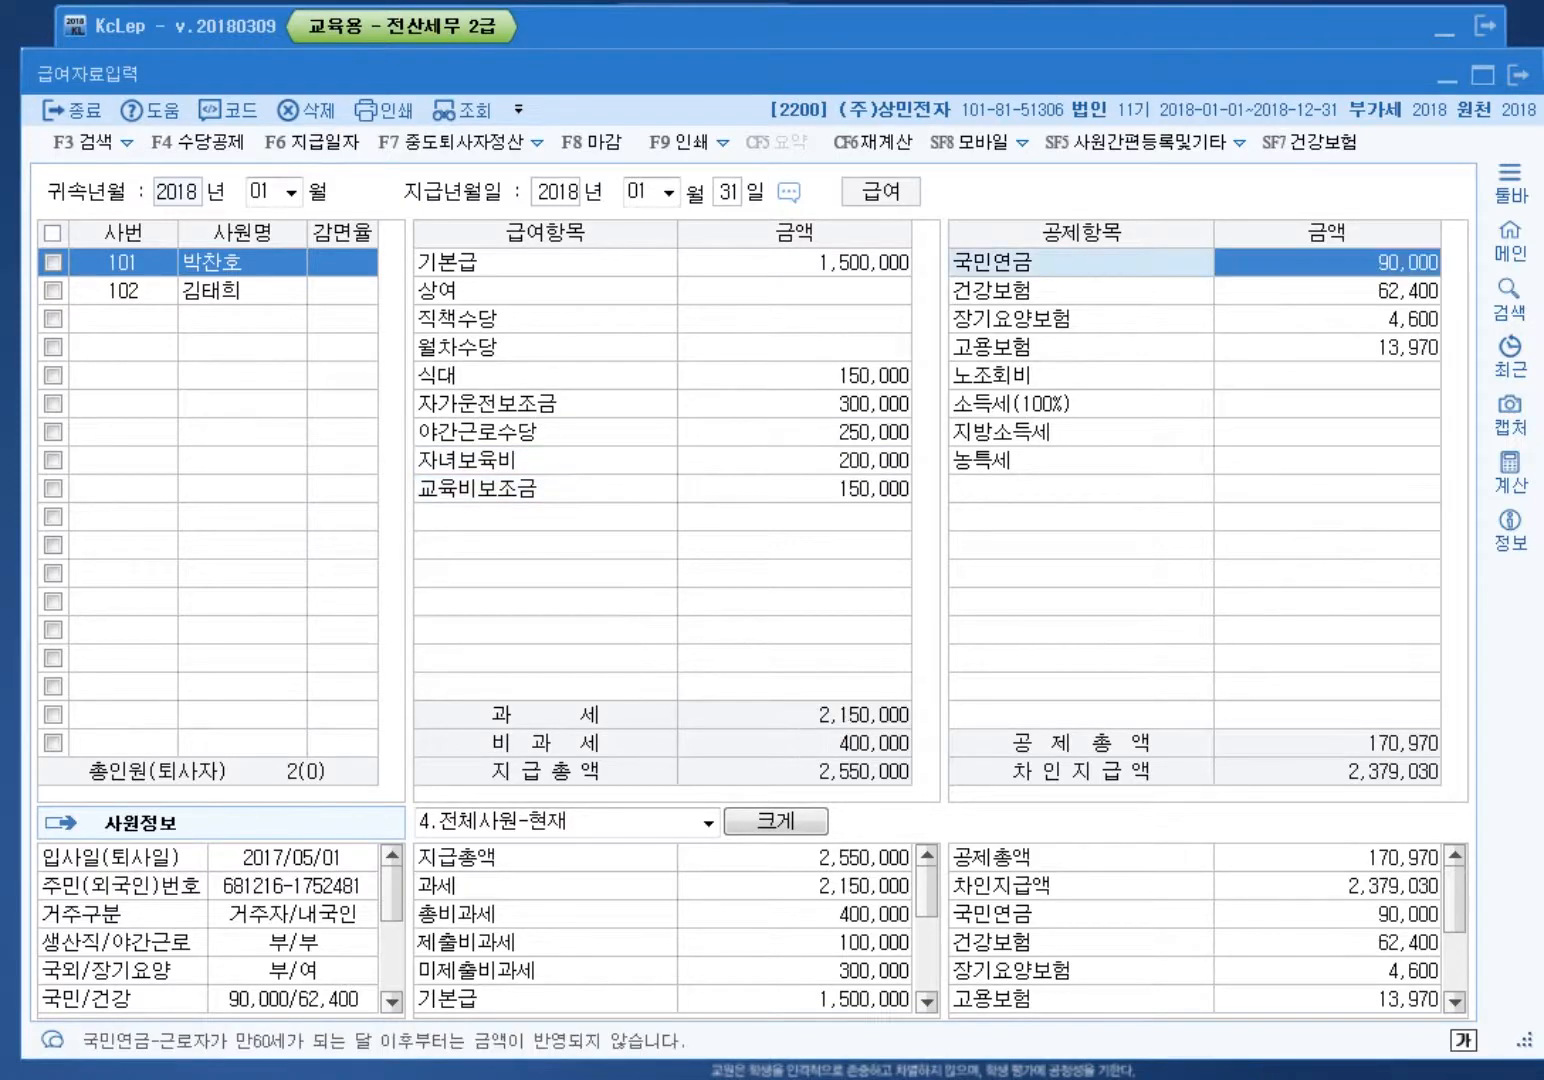
left_click(795, 262)
key("Down")
key("Down")
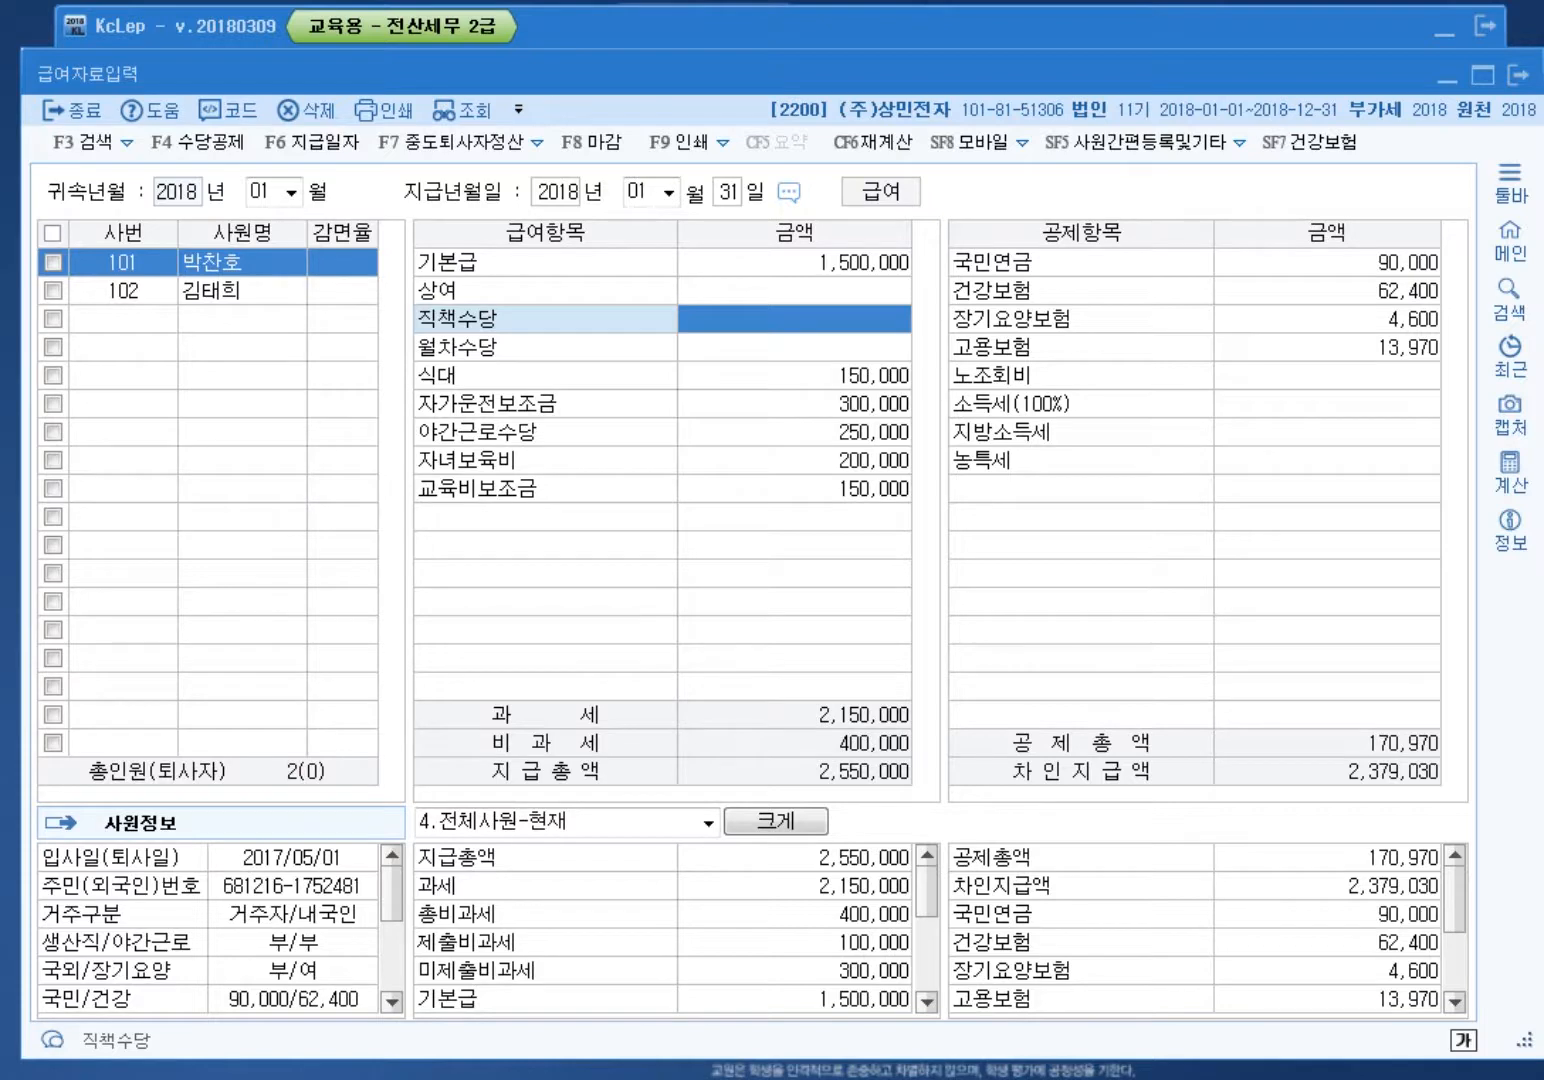
key("ctrl+alt+d")
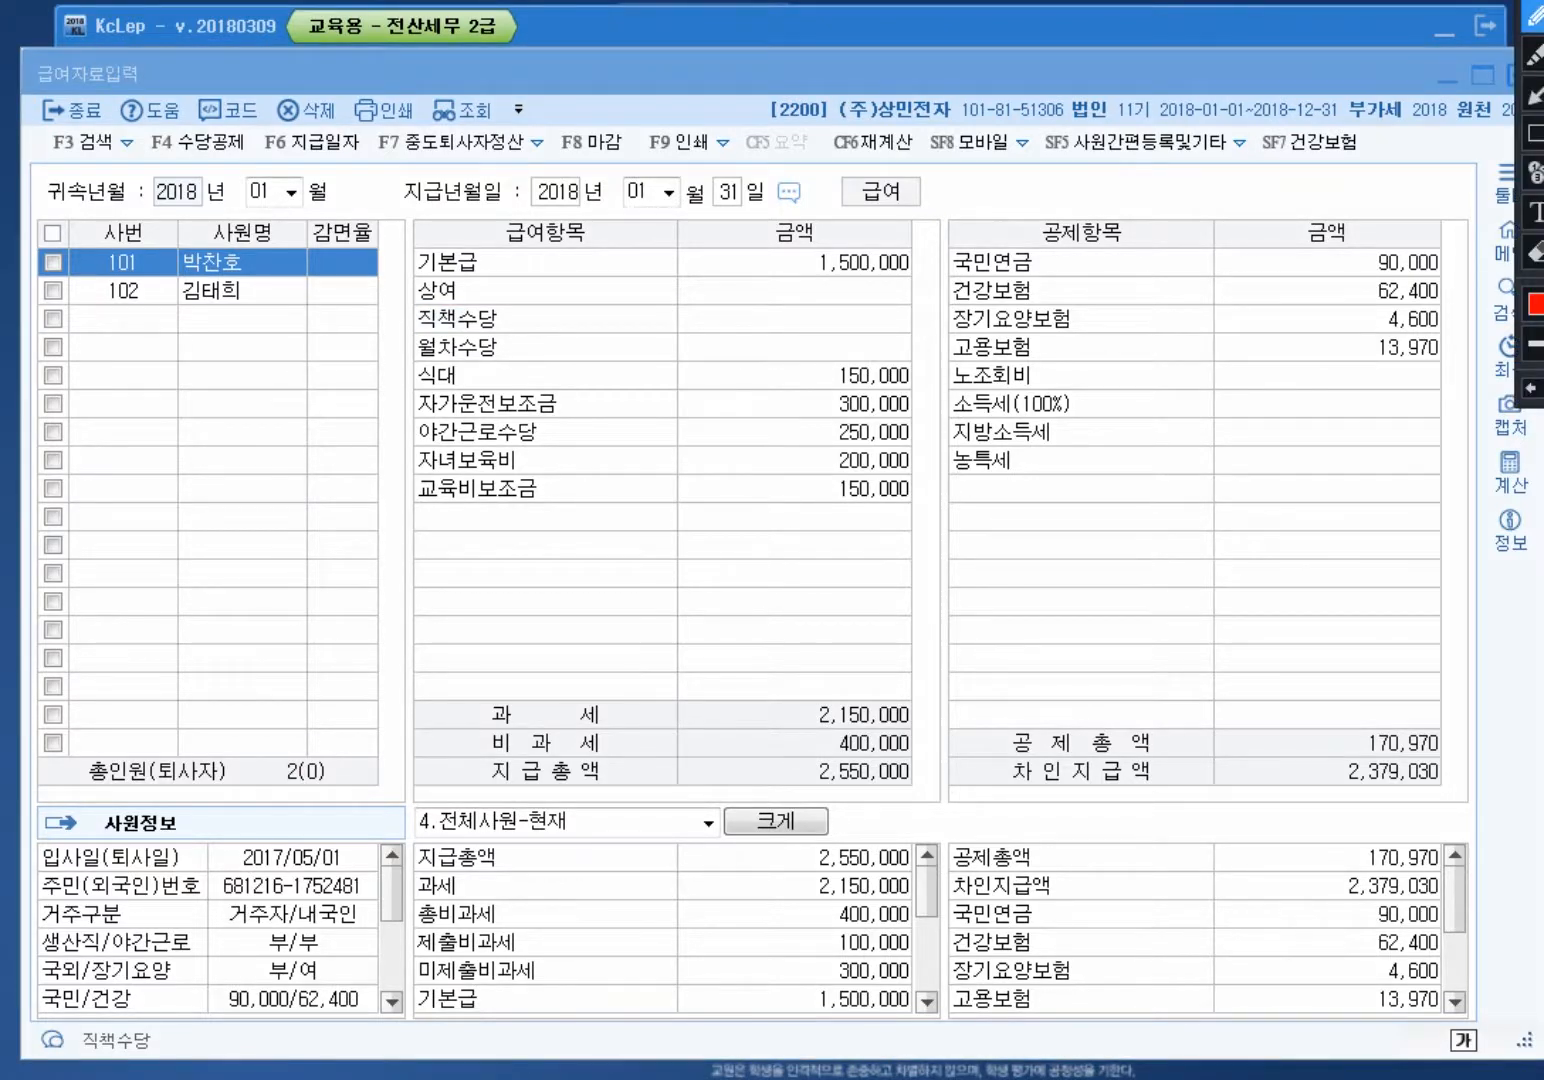
mouse_move(799, 738)
left_mouse_down()
mouse_move(912, 723)
mouse_move(888, 680)
mouse_move(800, 736)
mouse_move(850, 758)
mouse_move(908, 758)
mouse_move(917, 740)
mouse_move(897, 757)
left_mouse_up()
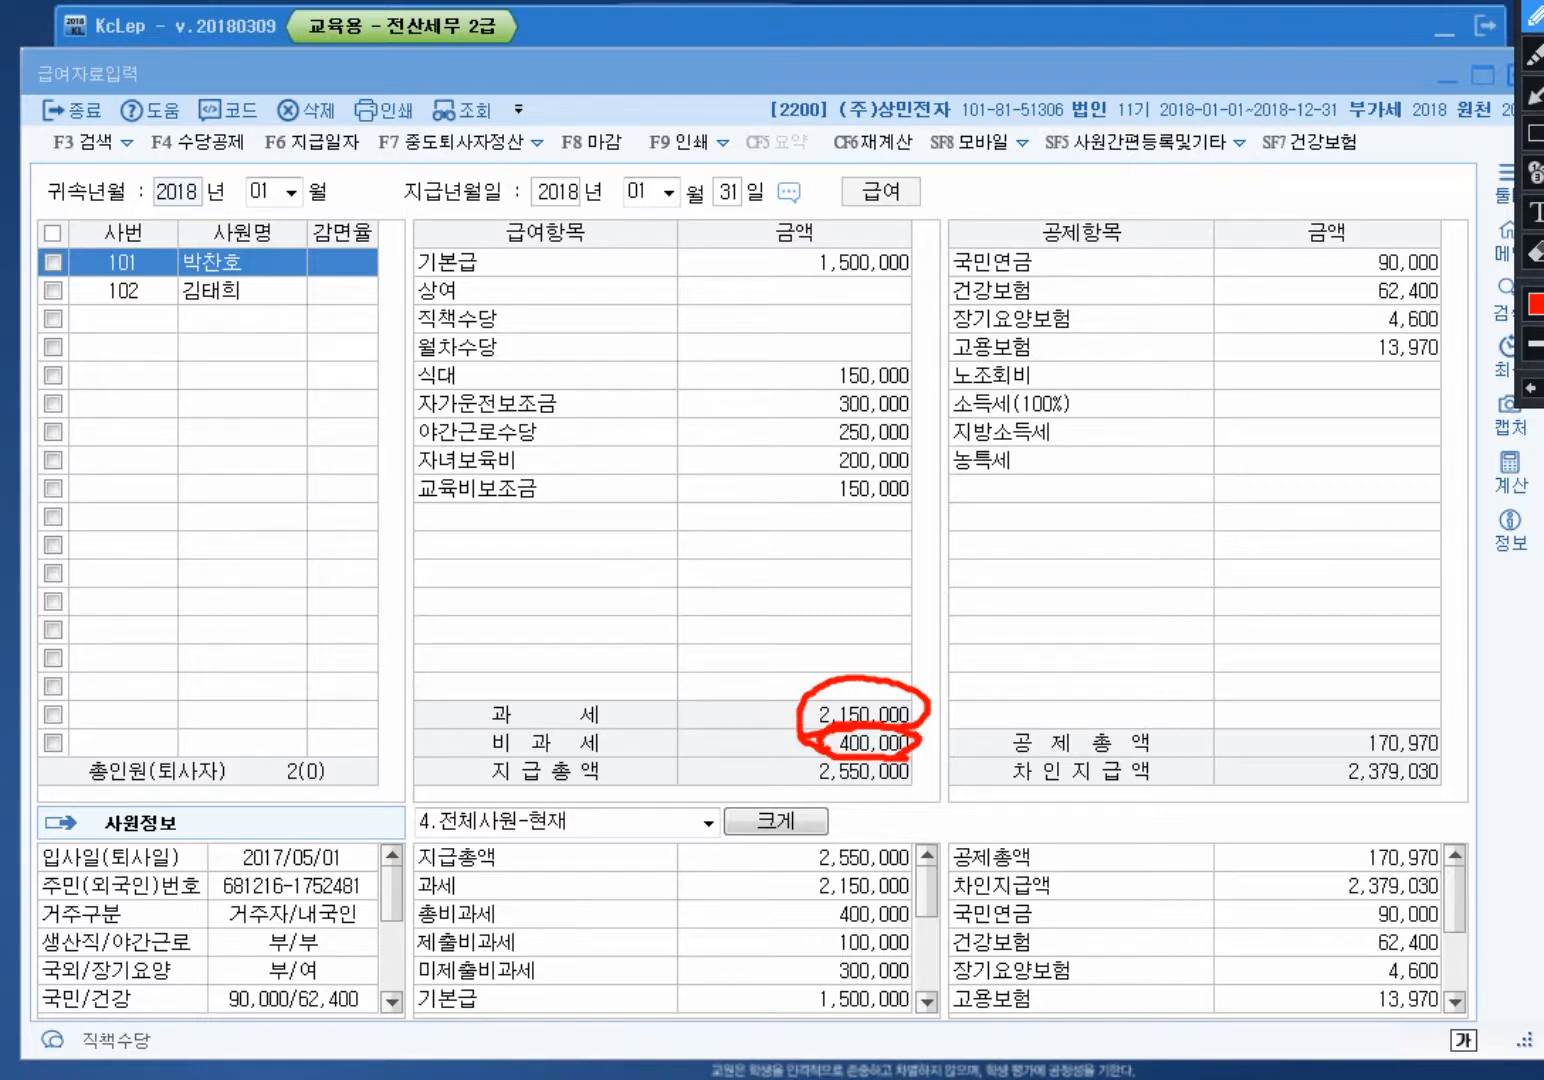
mouse_move(908, 390)
left_mouse_down()
mouse_move(810, 371)
mouse_move(930, 349)
mouse_move(910, 389)
mouse_move(852, 428)
mouse_move(805, 400)
mouse_move(906, 385)
mouse_move(912, 417)
mouse_move(833, 477)
mouse_move(870, 435)
mouse_move(909, 472)
left_mouse_up()
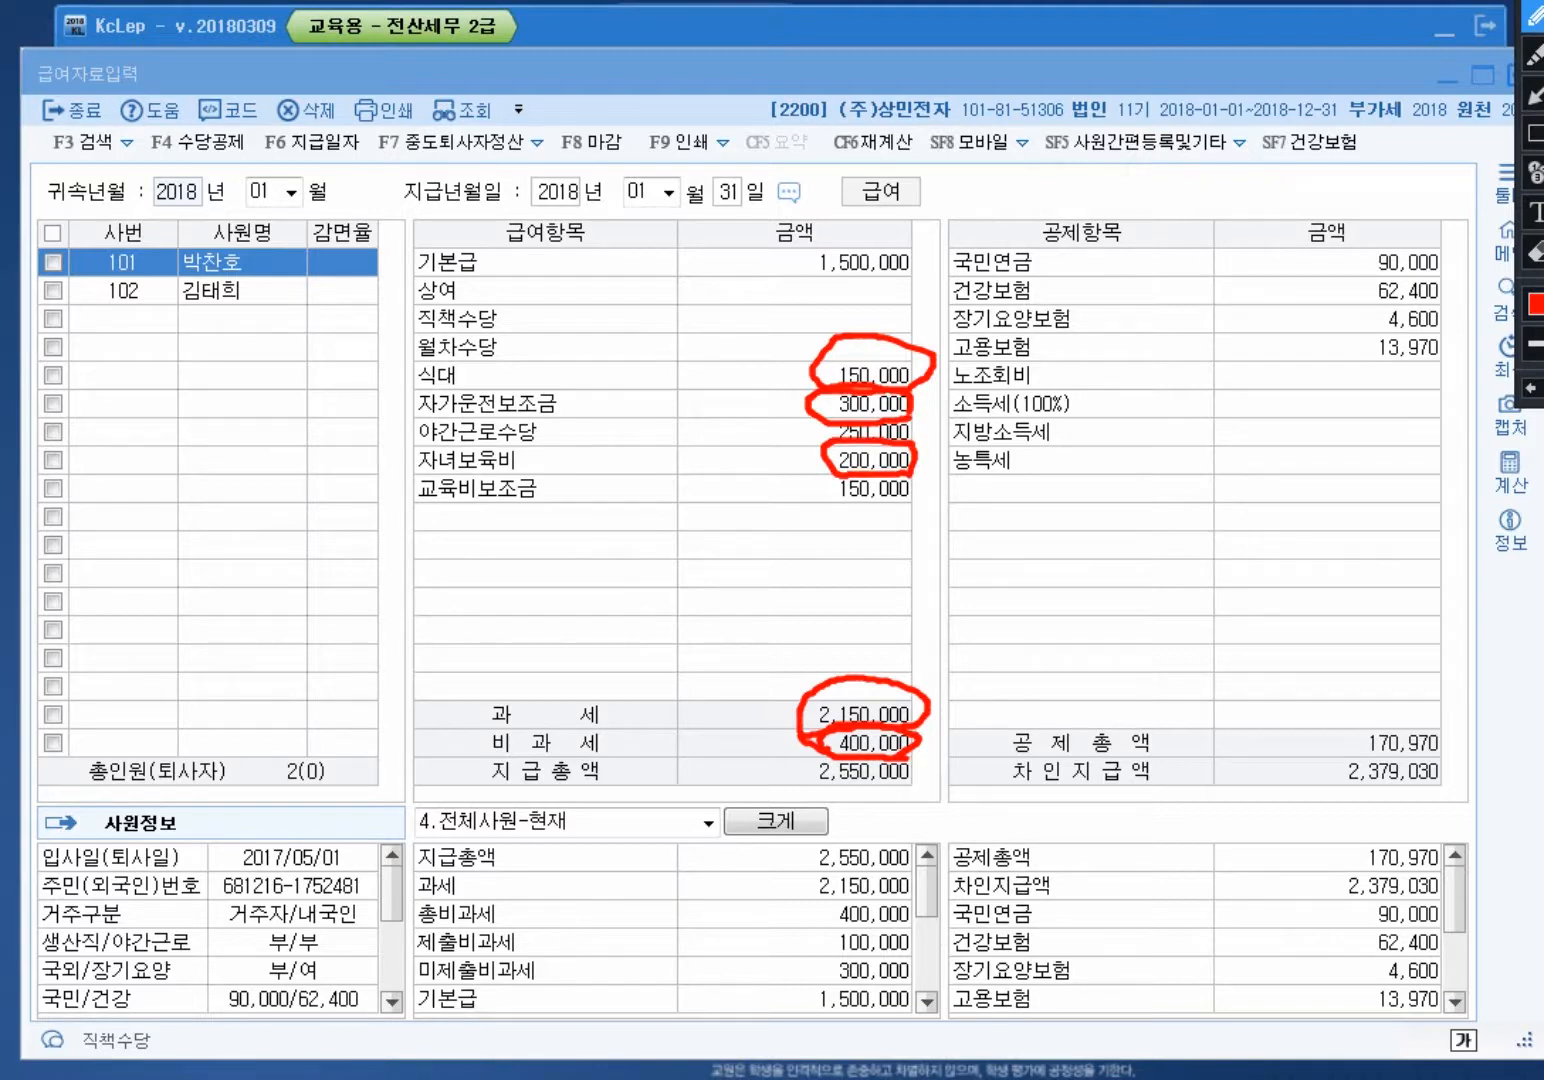
mouse_move(897, 549)
left_mouse_down()
mouse_move(543, 450)
mouse_move(910, 325)
mouse_move(917, 528)
left_mouse_up()
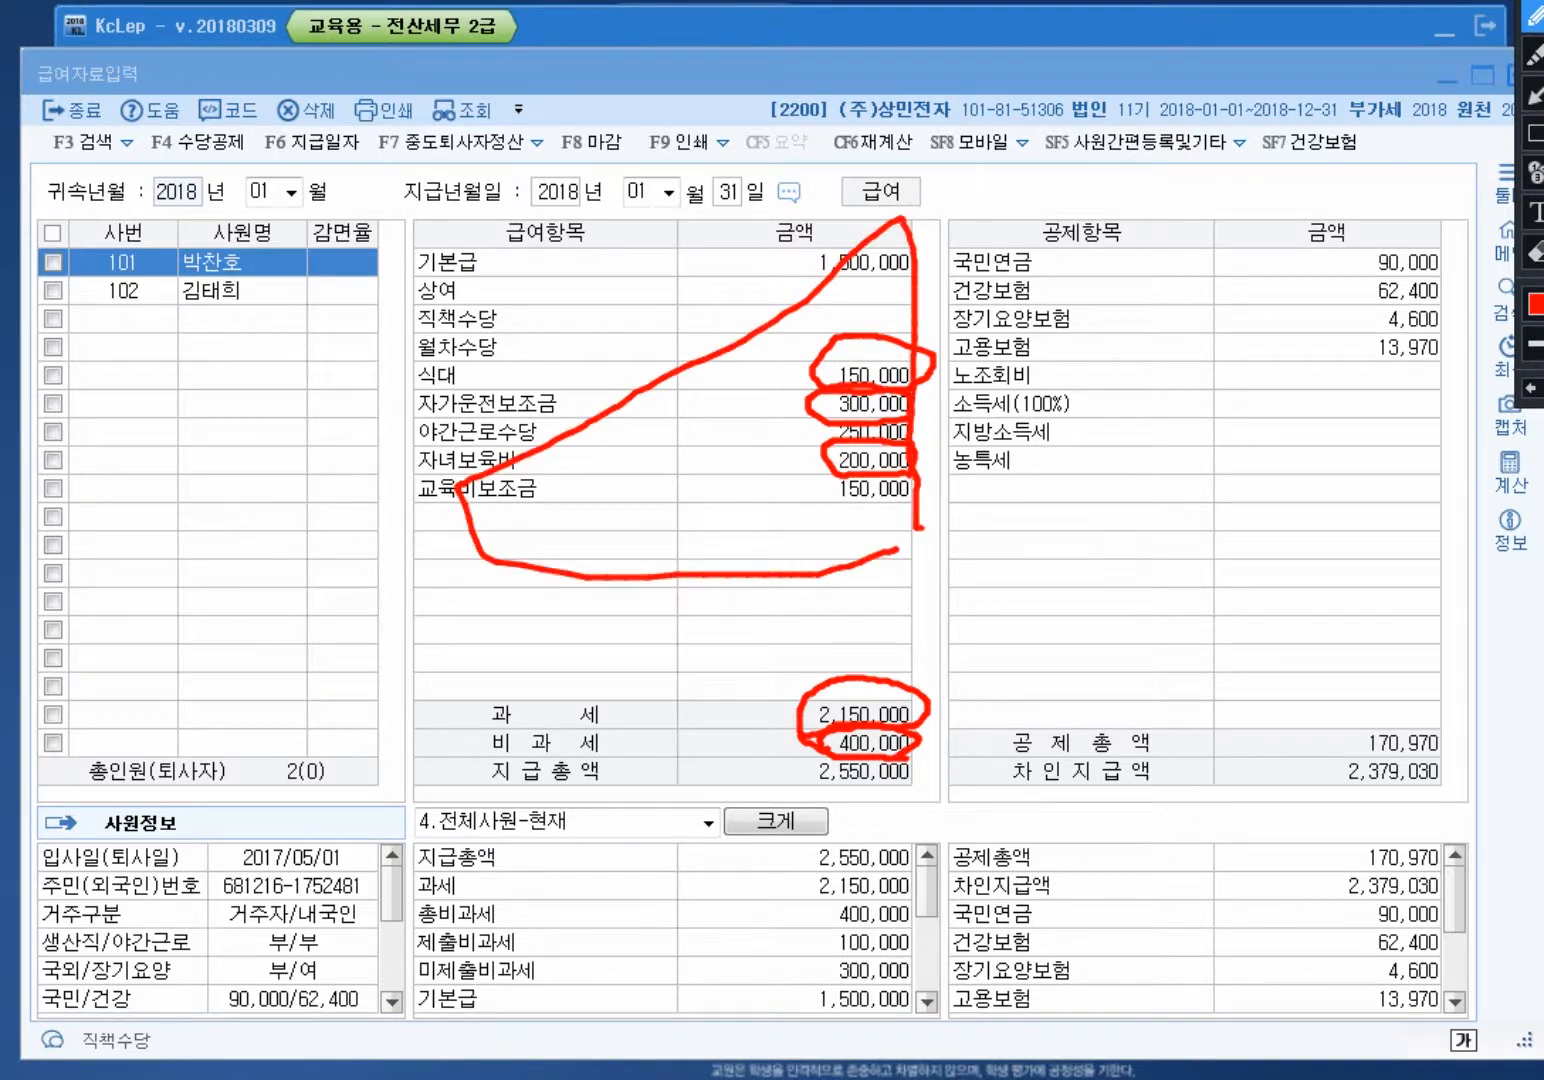
key("Escape")
left_click_drag(780, 73, 780, 95)
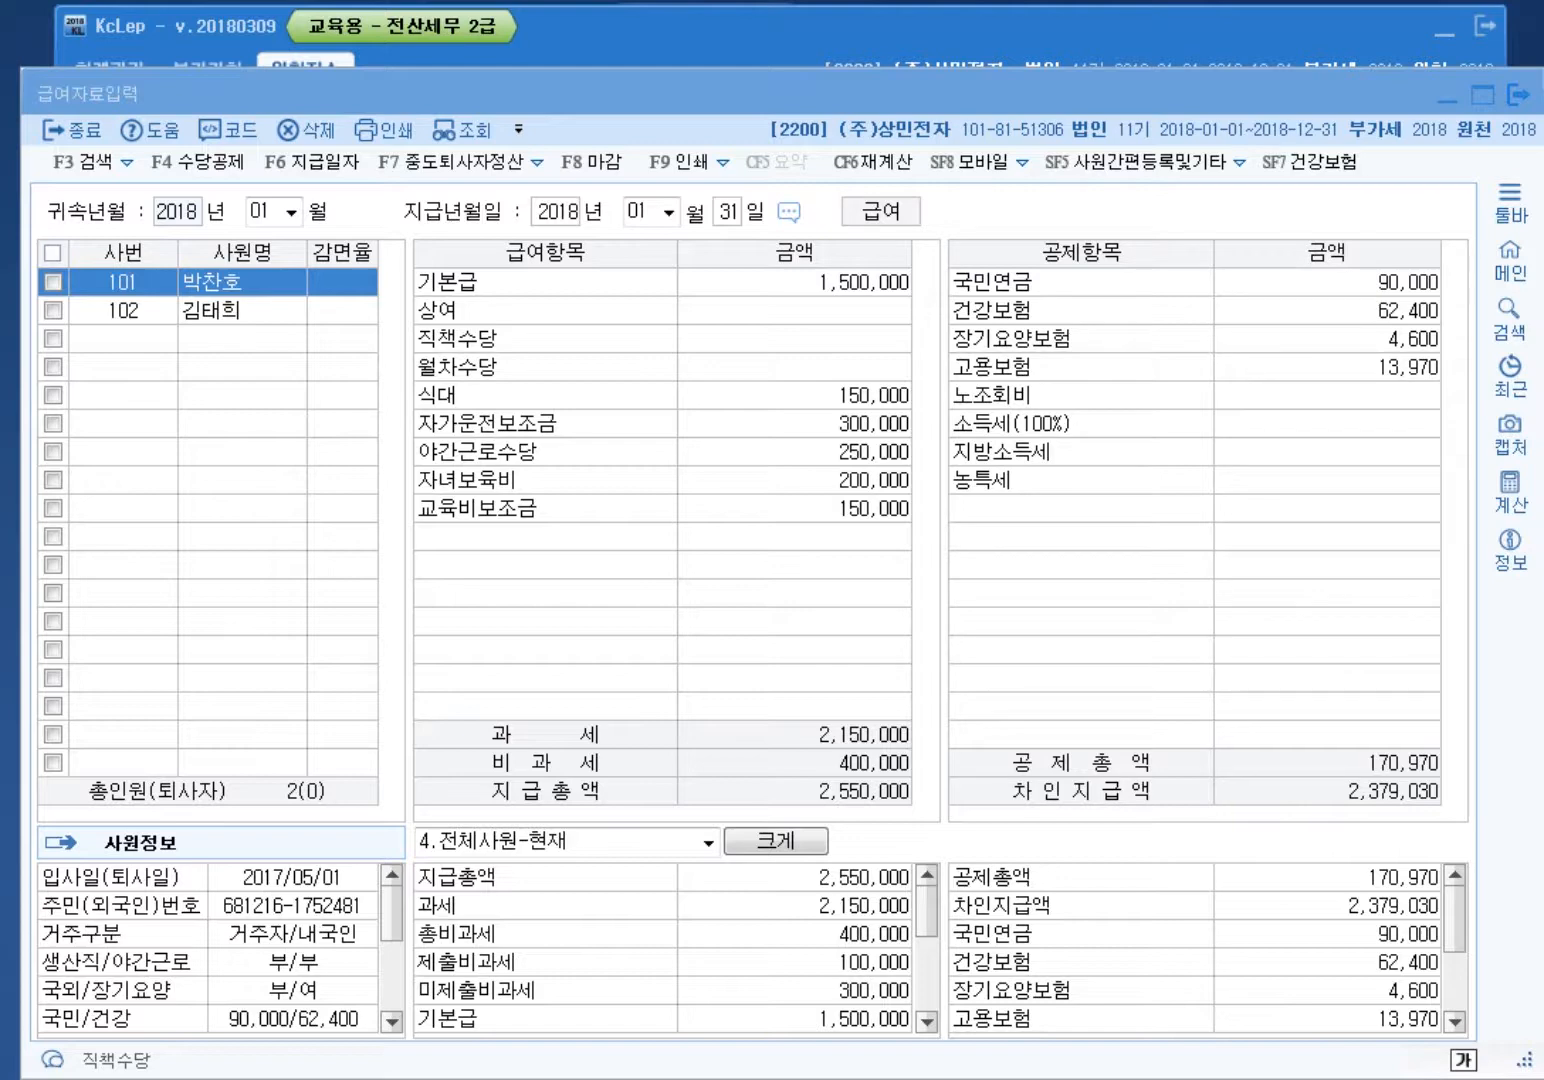
Step: Check employee 101's 건강보험, 장기요양보험 and 고용보험 deduction amounts
left_click(1327, 283)
left_click(1327, 311)
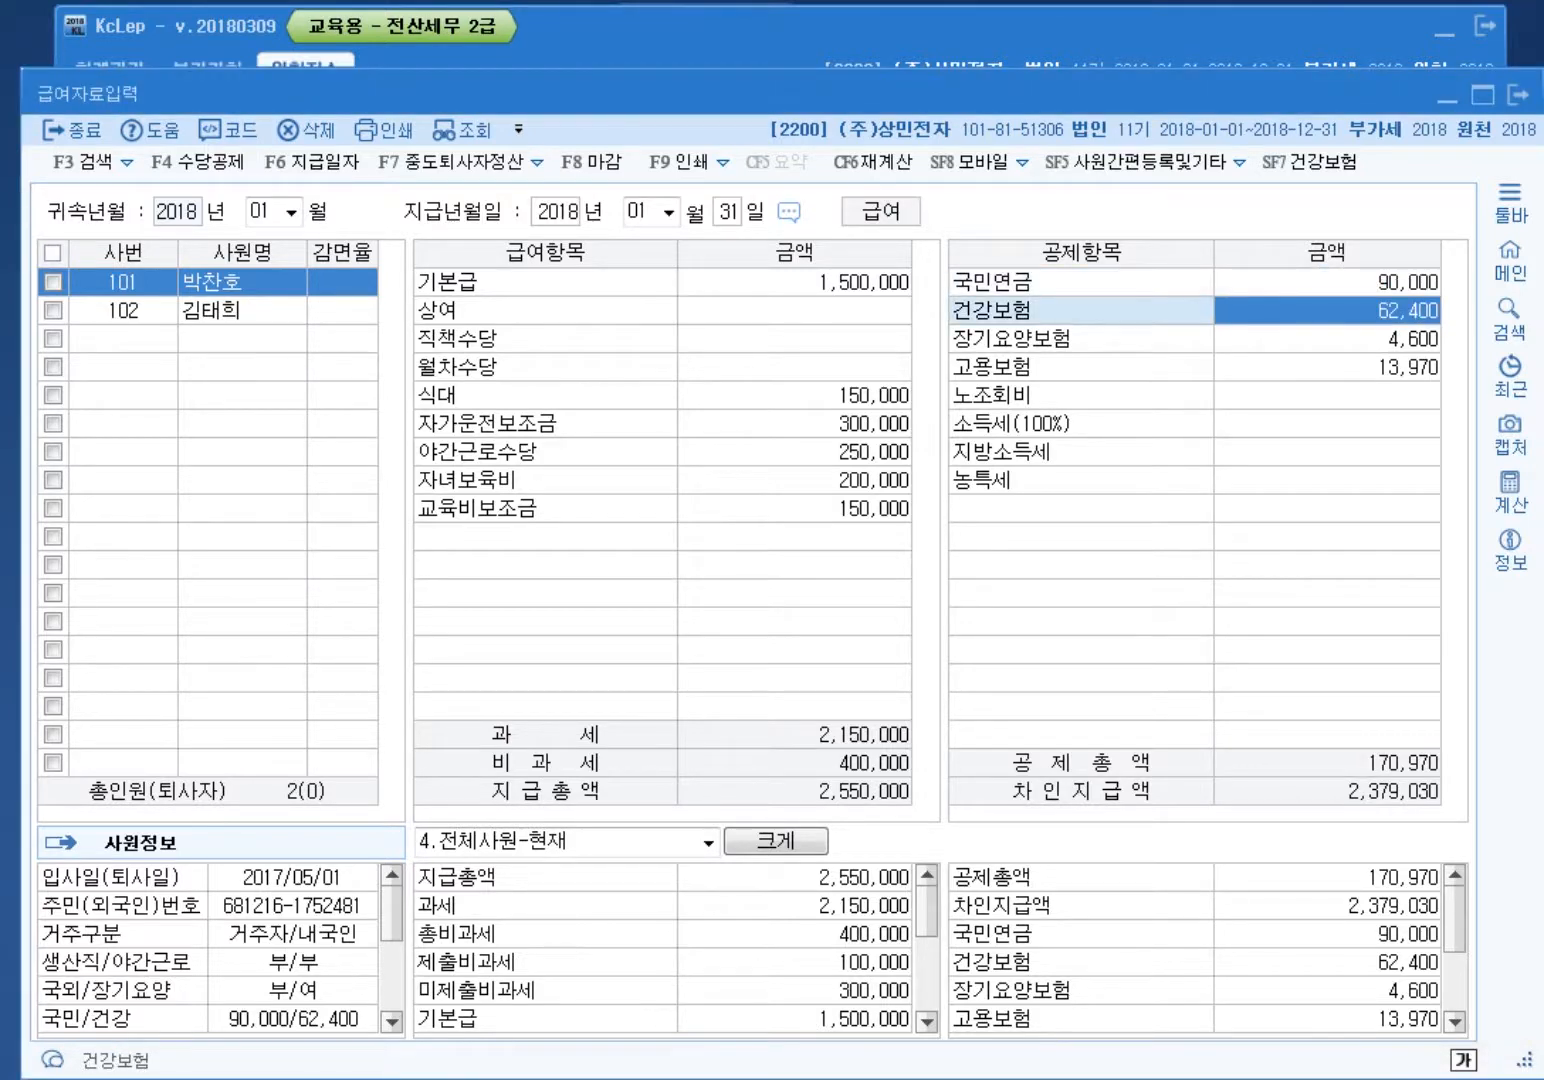
left_click(1326, 339)
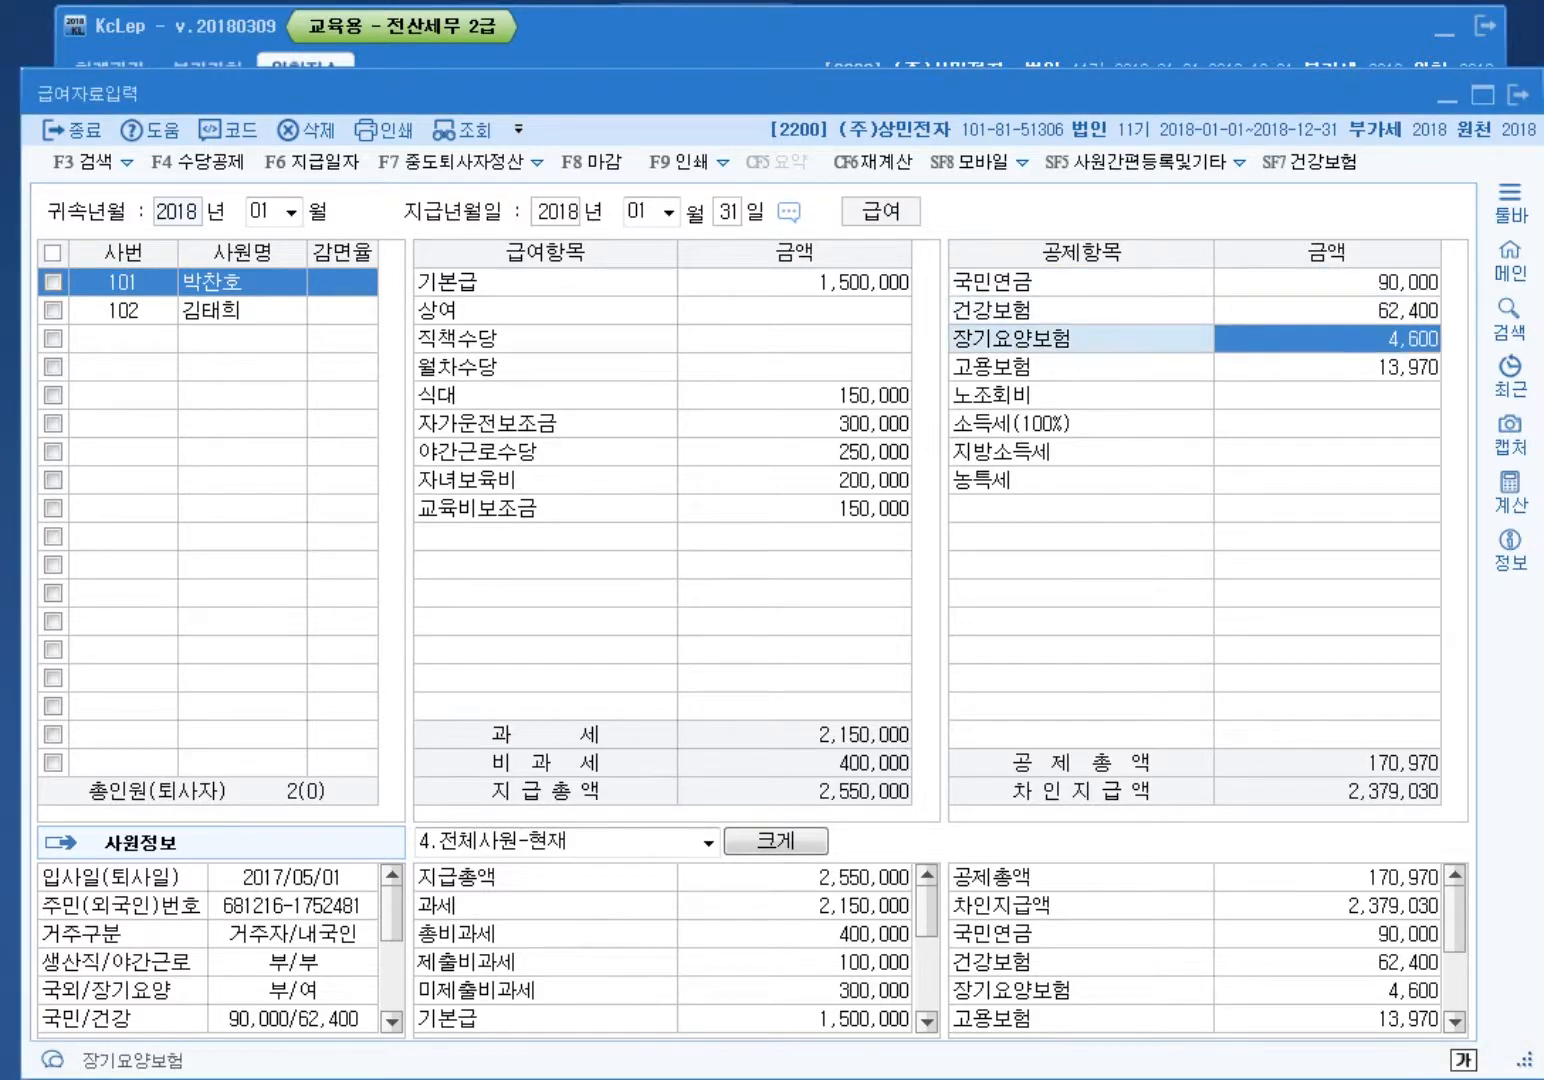
left_click(1328, 367)
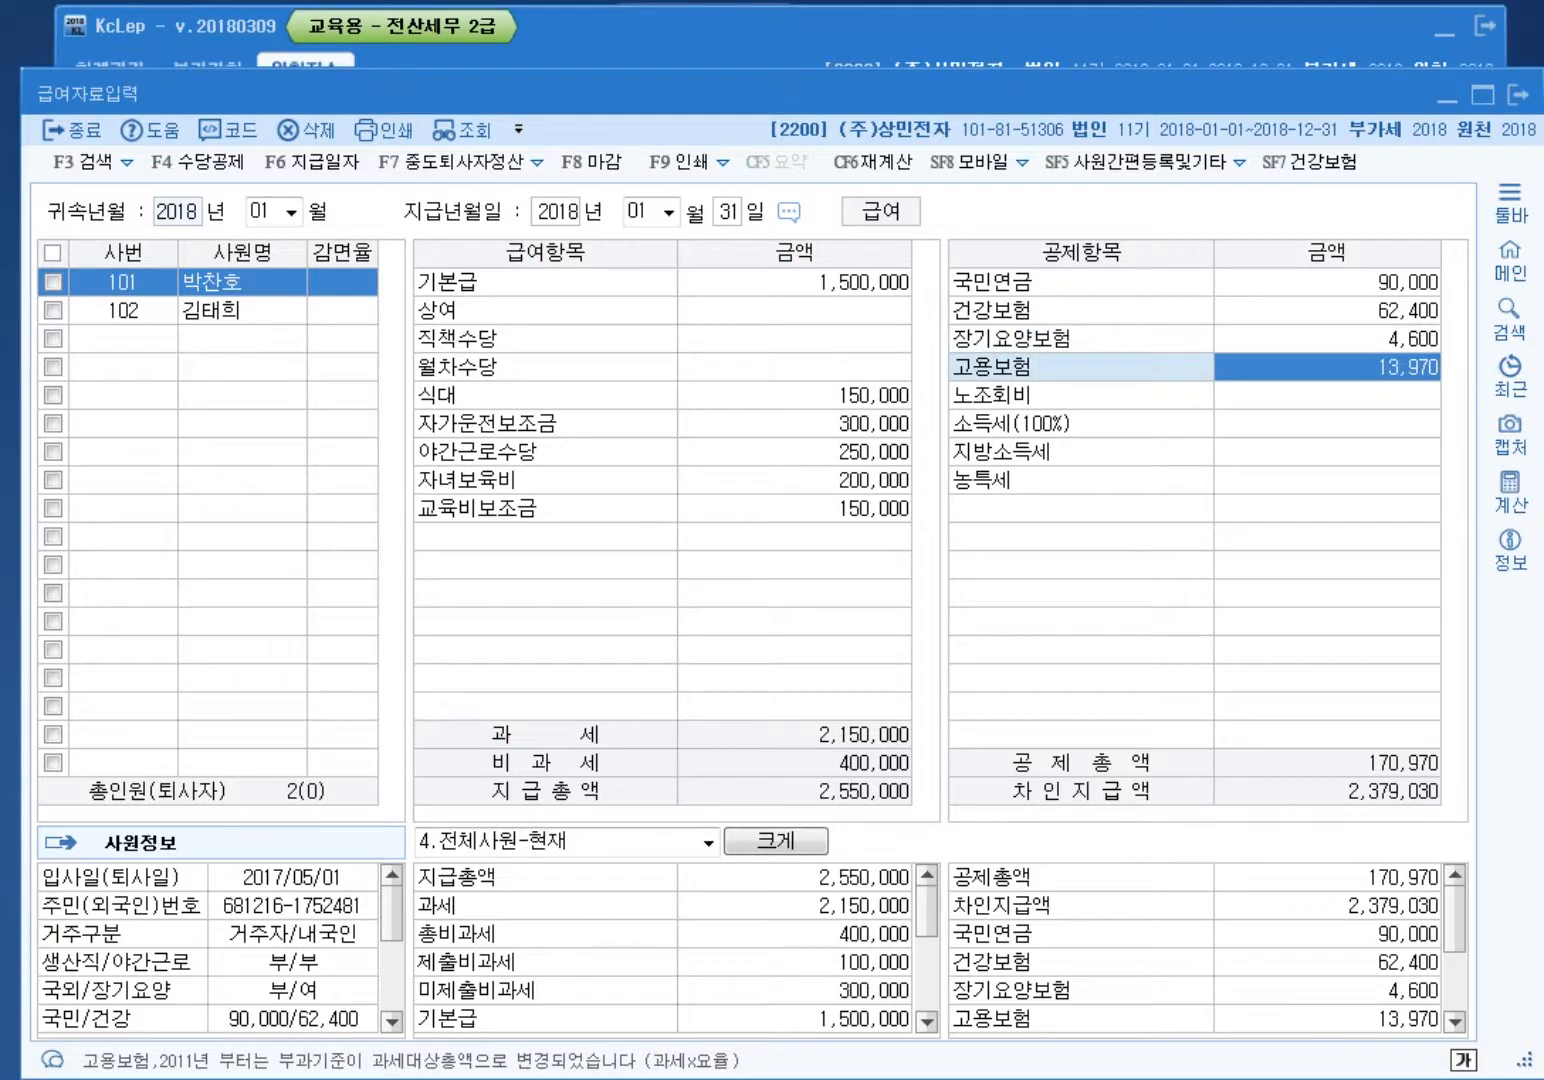
Step: Close payroll entry, open employee registration, then switch back toward the payroll window
key("Escape")
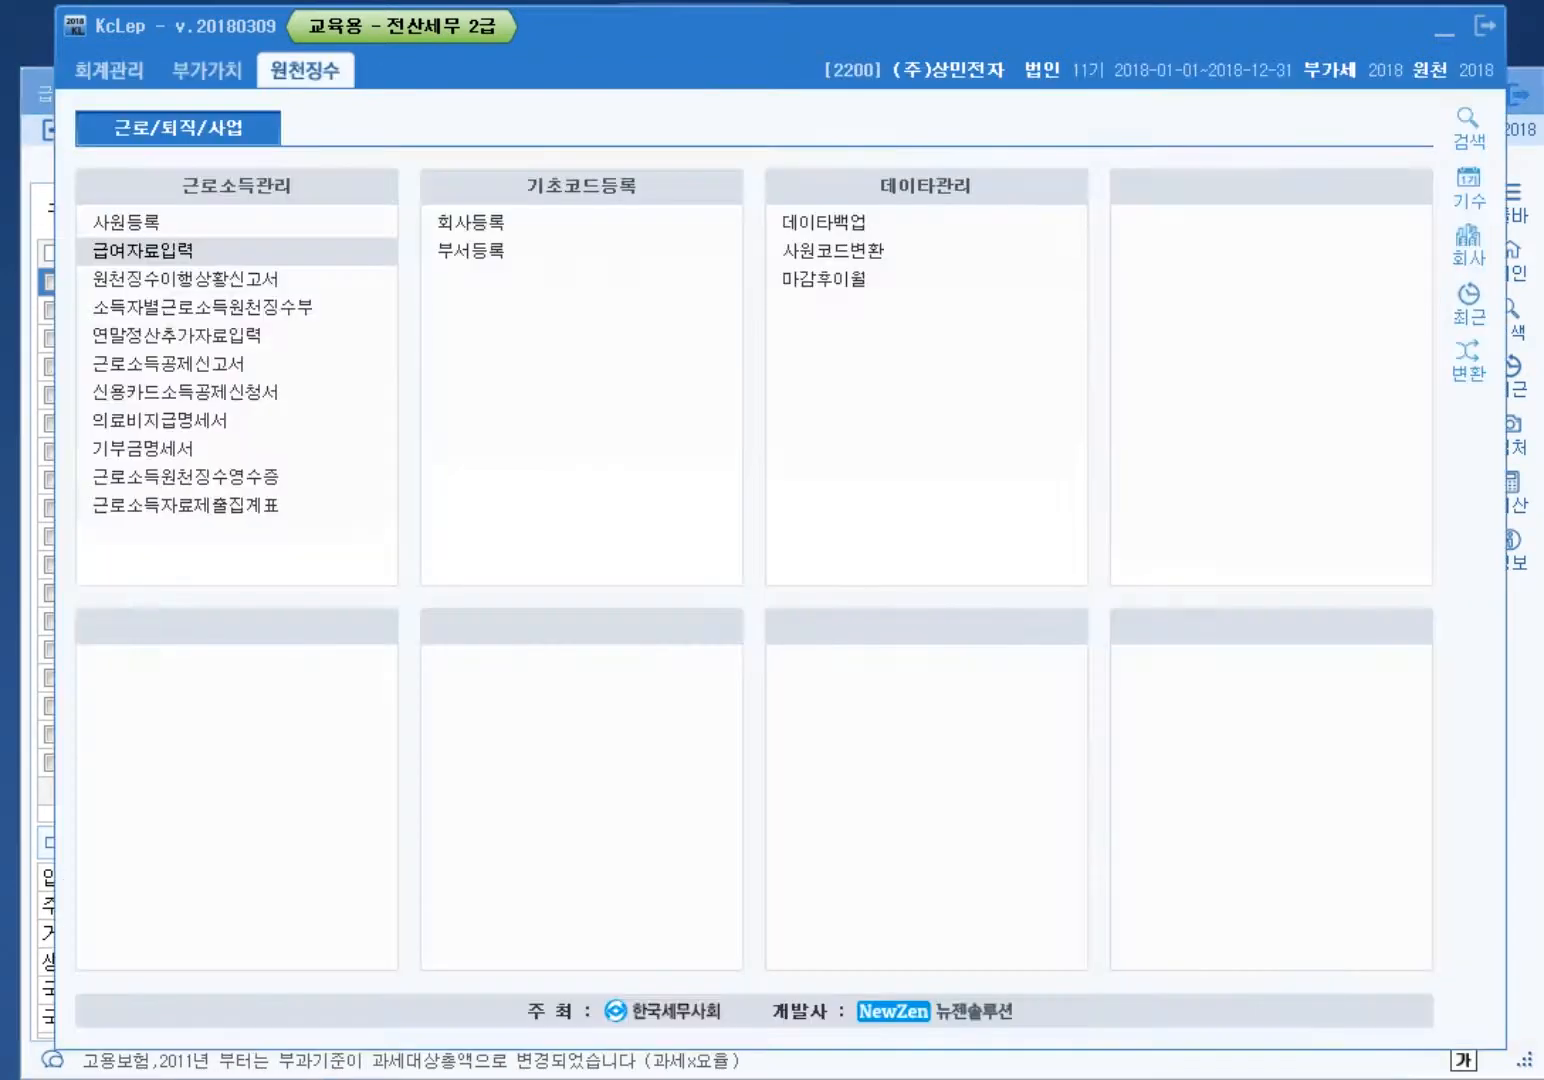
left_click(126, 222)
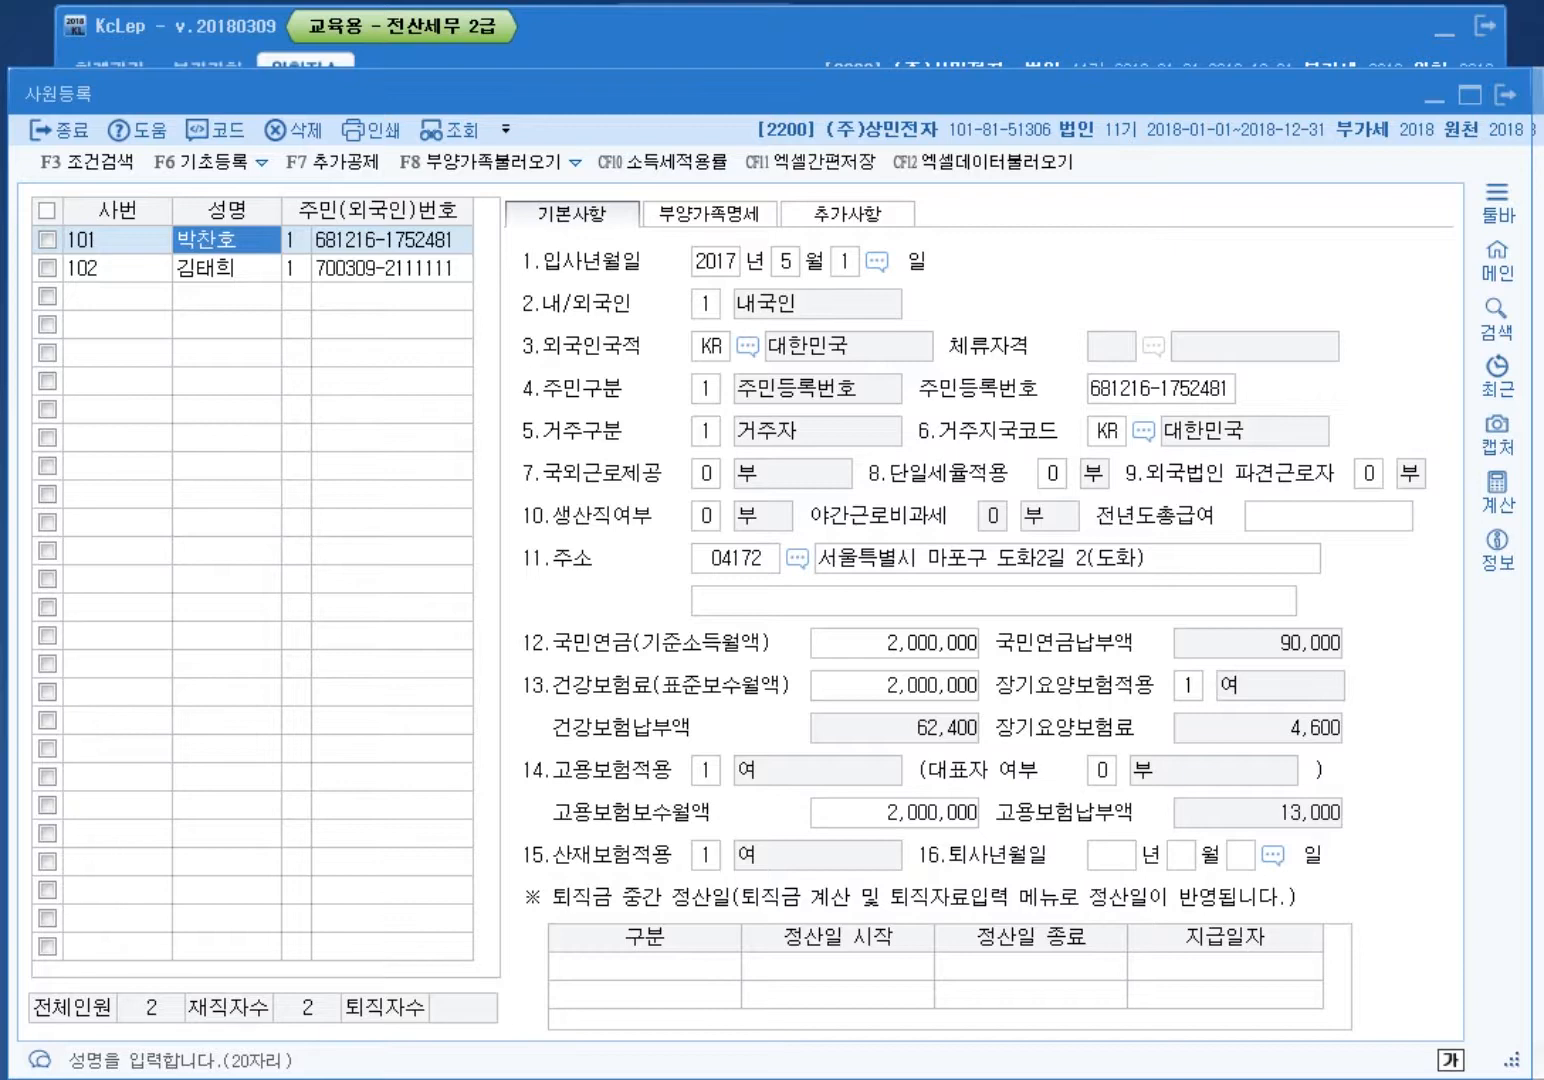
key("alt+Tab")
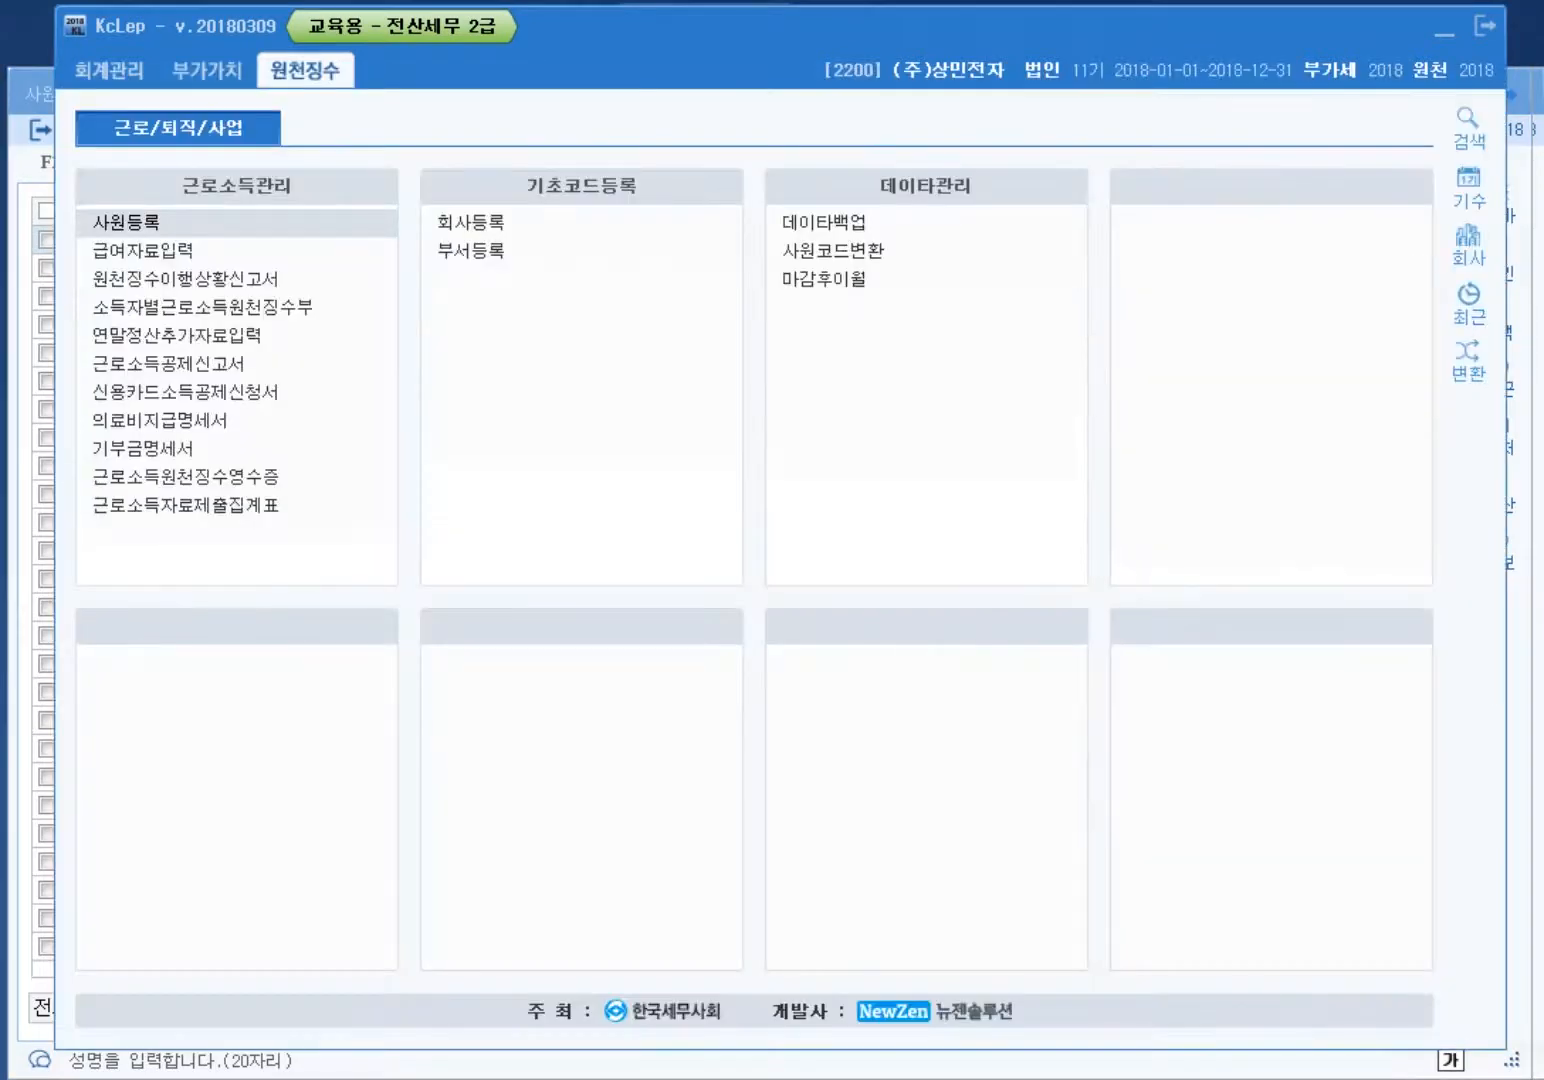
key("alt+Tab")
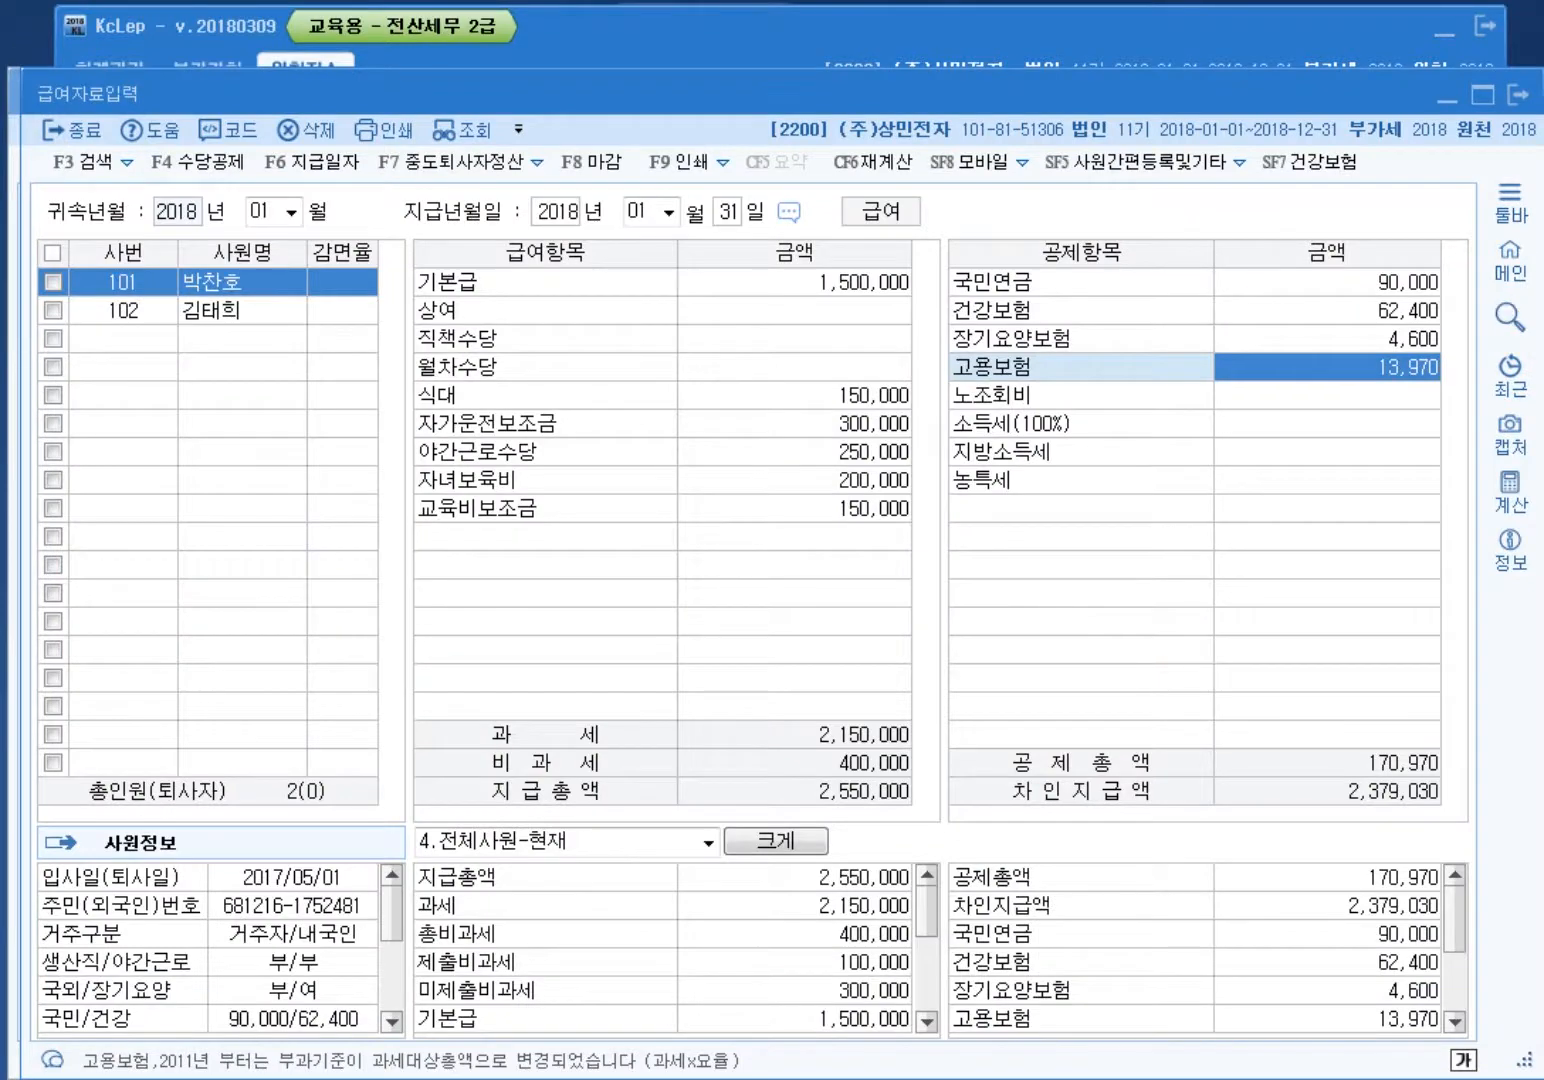
Step: Enter 2,820 income tax for employee 101, yielding 280 local tax and 2,375,930 net pay
left_click(1327, 395)
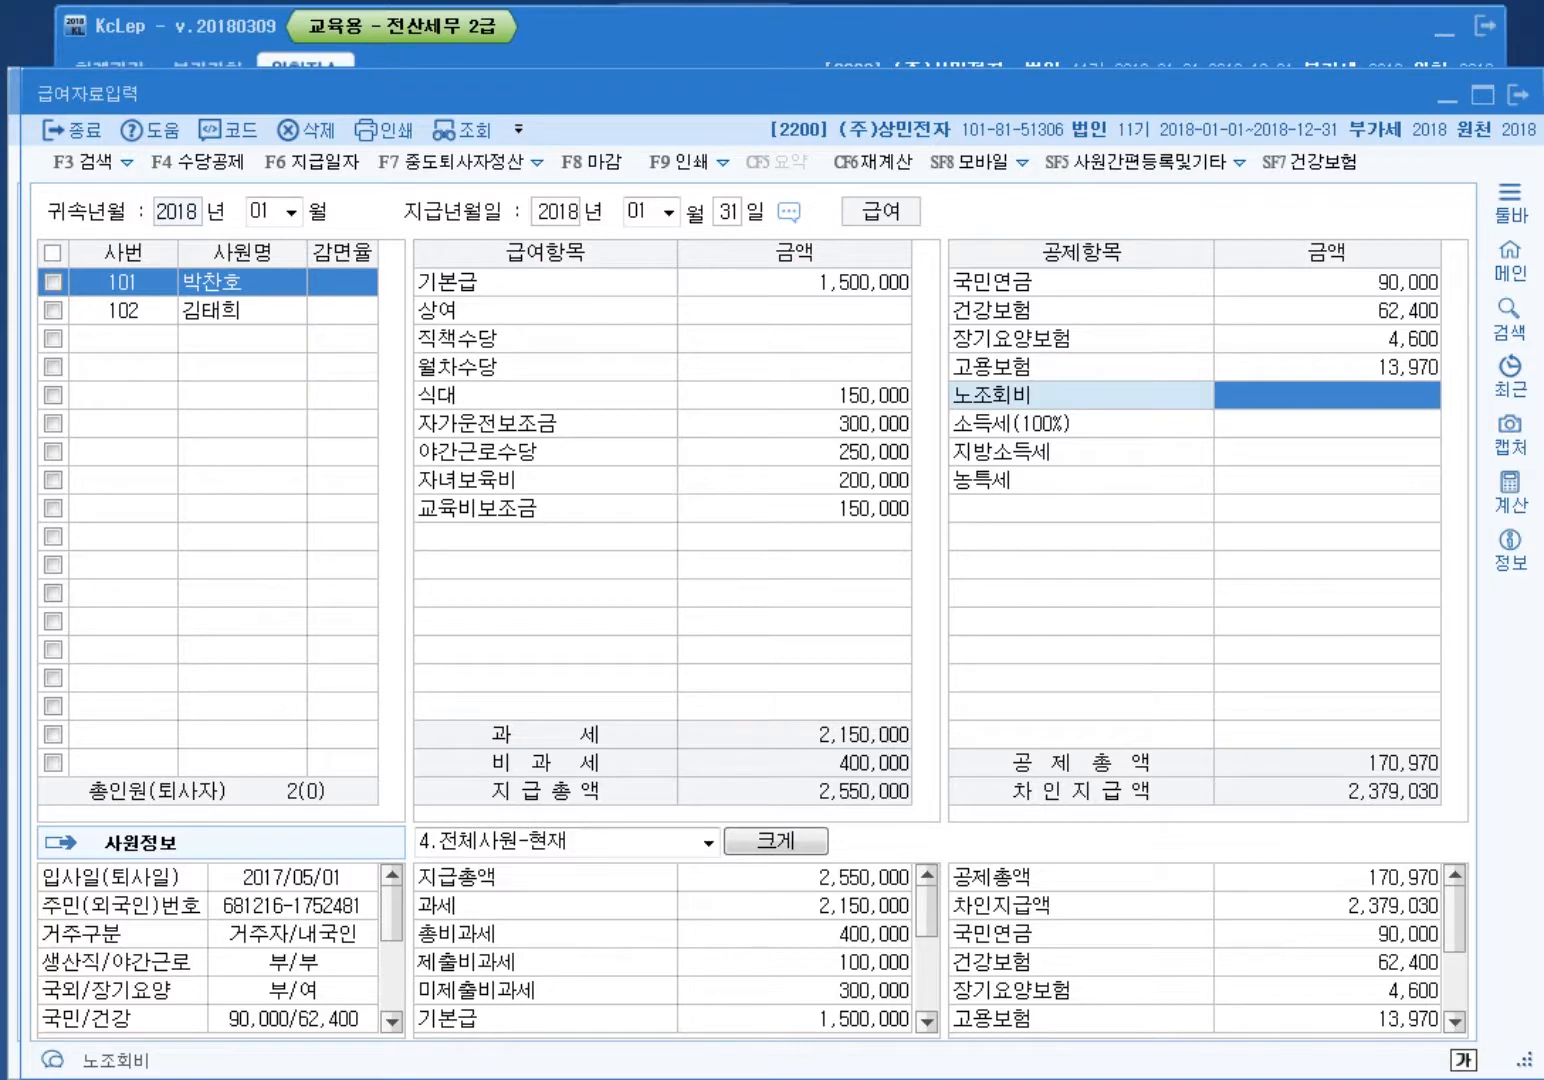
left_click(1327, 425)
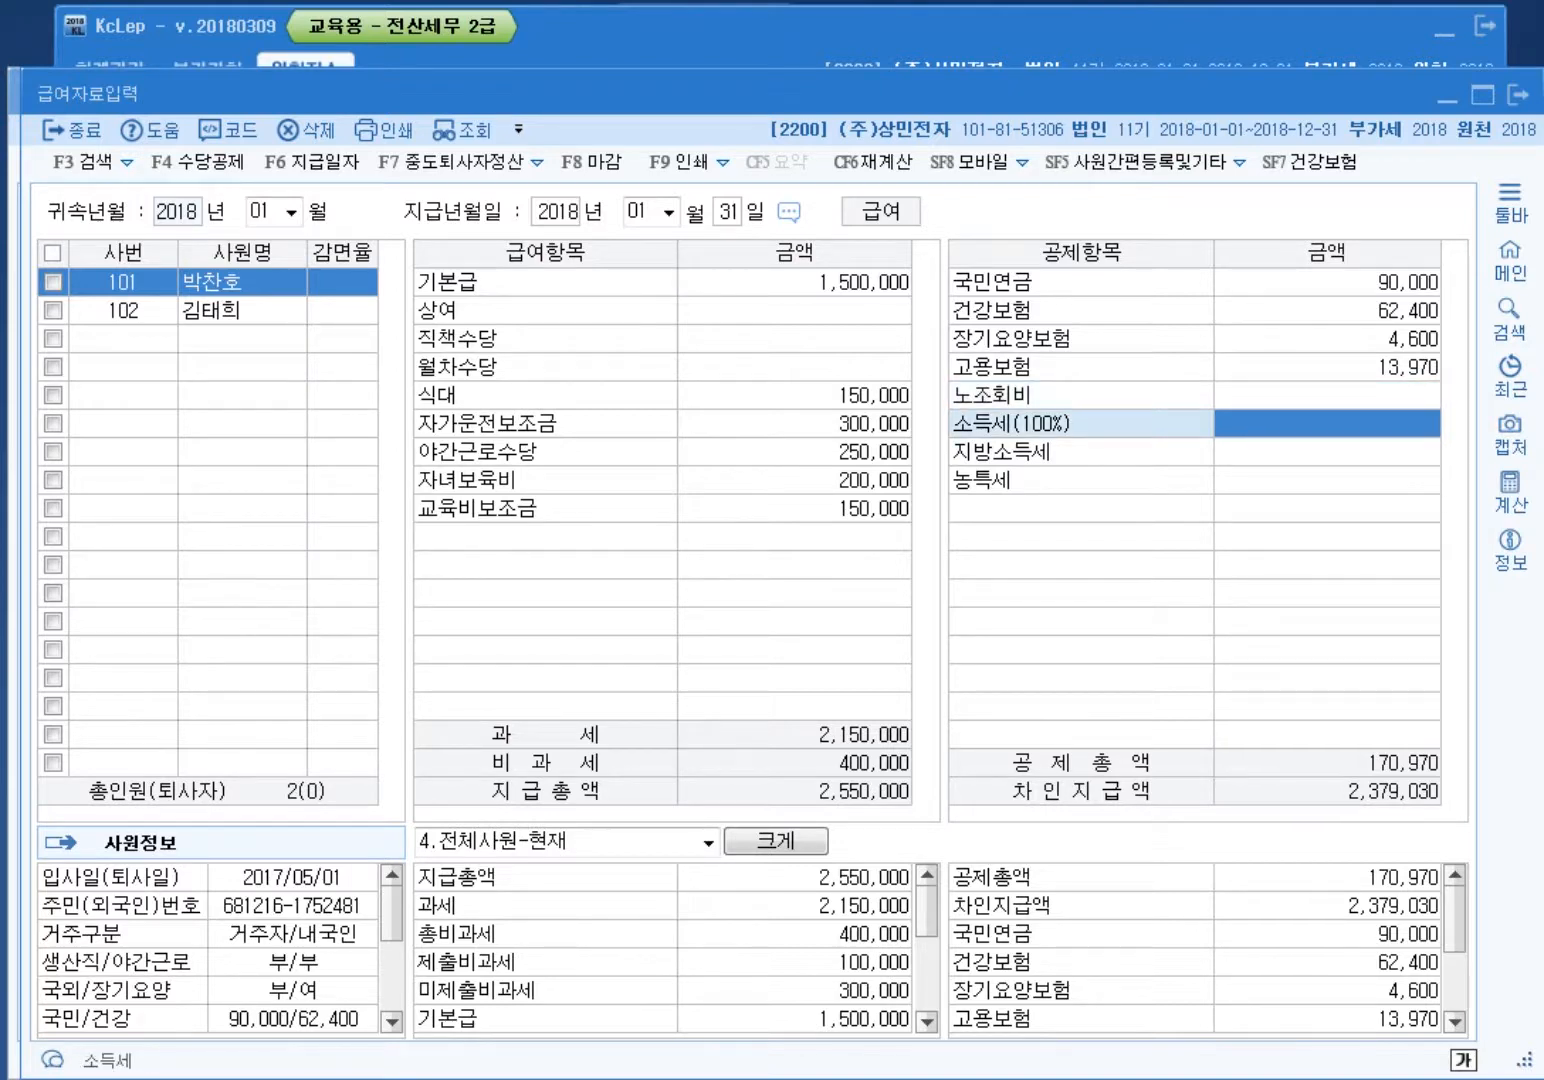
type("2820")
key("Return")
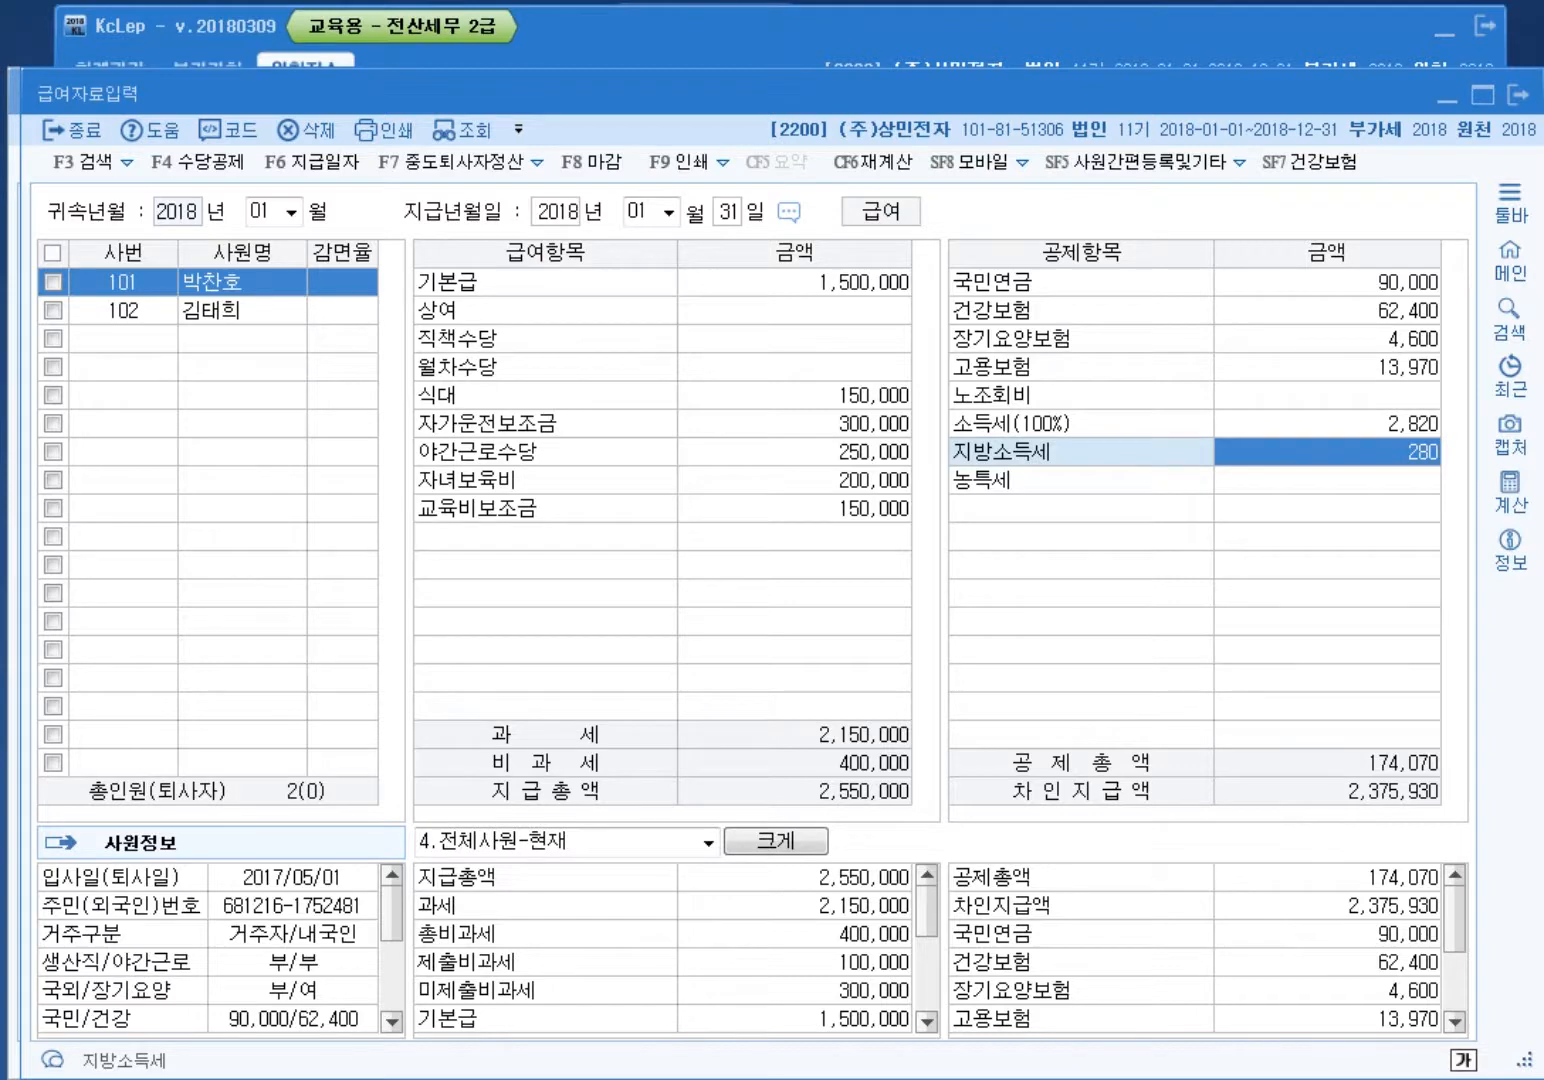
key("ctrl+alt+d")
mouse_move(905, 751)
left_mouse_down()
mouse_move(855, 659)
mouse_move(911, 735)
mouse_move(840, 760)
mouse_move(921, 775)
mouse_move(951, 655)
mouse_move(935, 765)
mouse_move(1010, 739)
mouse_move(1336, 506)
mouse_move(1375, 445)
left_mouse_up()
mouse_move(1021, 745)
left_mouse_down()
mouse_move(986, 734)
mouse_move(961, 699)
mouse_move(975, 622)
mouse_move(1365, 572)
mouse_move(1410, 455)
mouse_move(1395, 530)
mouse_move(1300, 415)
mouse_move(1366, 378)
mouse_move(1453, 413)
mouse_move(1450, 477)
mouse_move(1367, 510)
mouse_move(1333, 390)
mouse_move(1441, 445)
left_mouse_up()
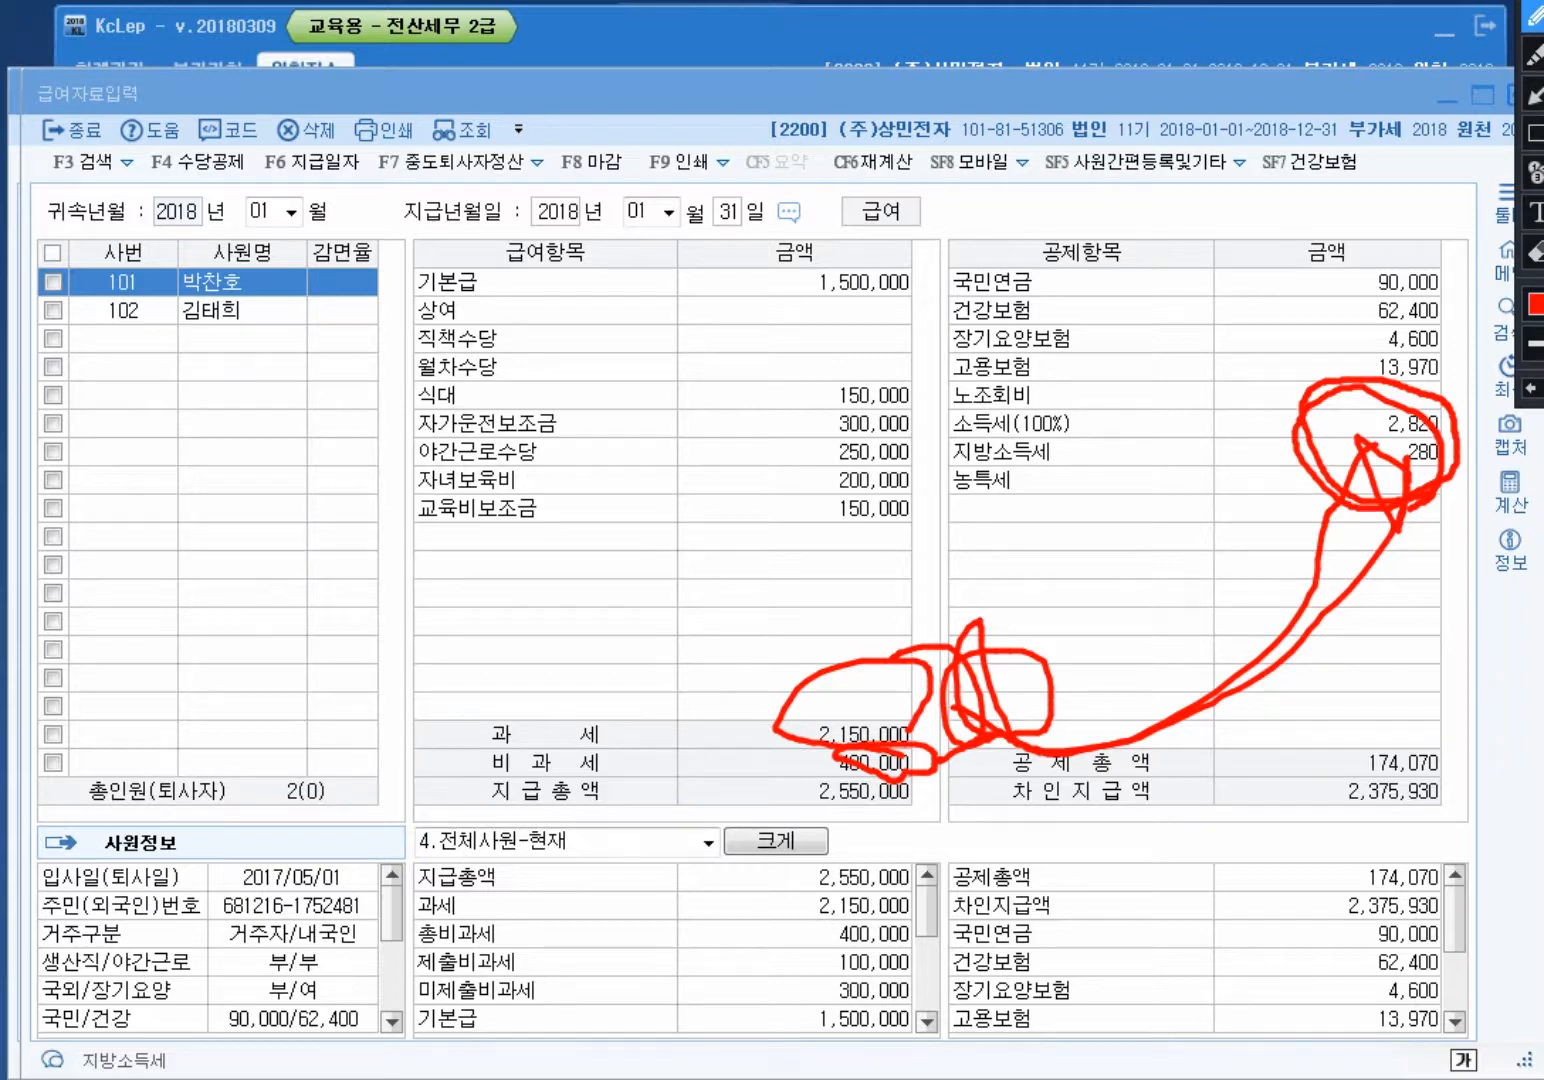
key("Escape")
Step: Review employee 101's dependents in employee registration, then reopen payroll data entry
left_click(699, 36)
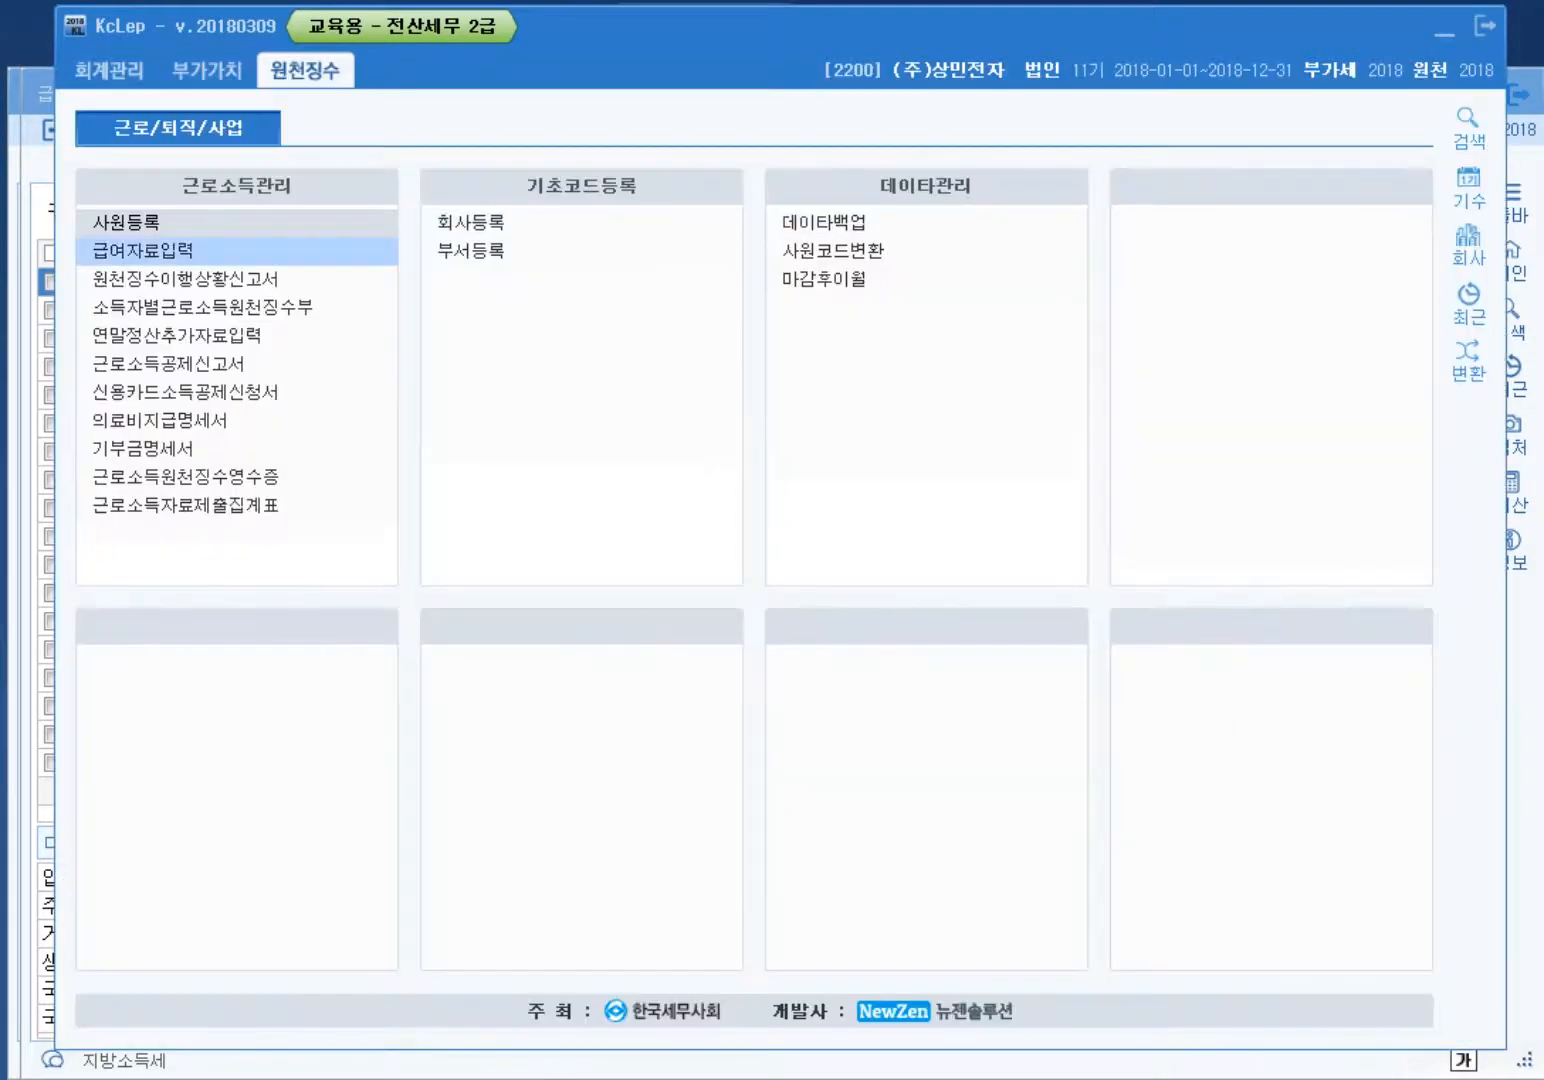
left_click(150, 222)
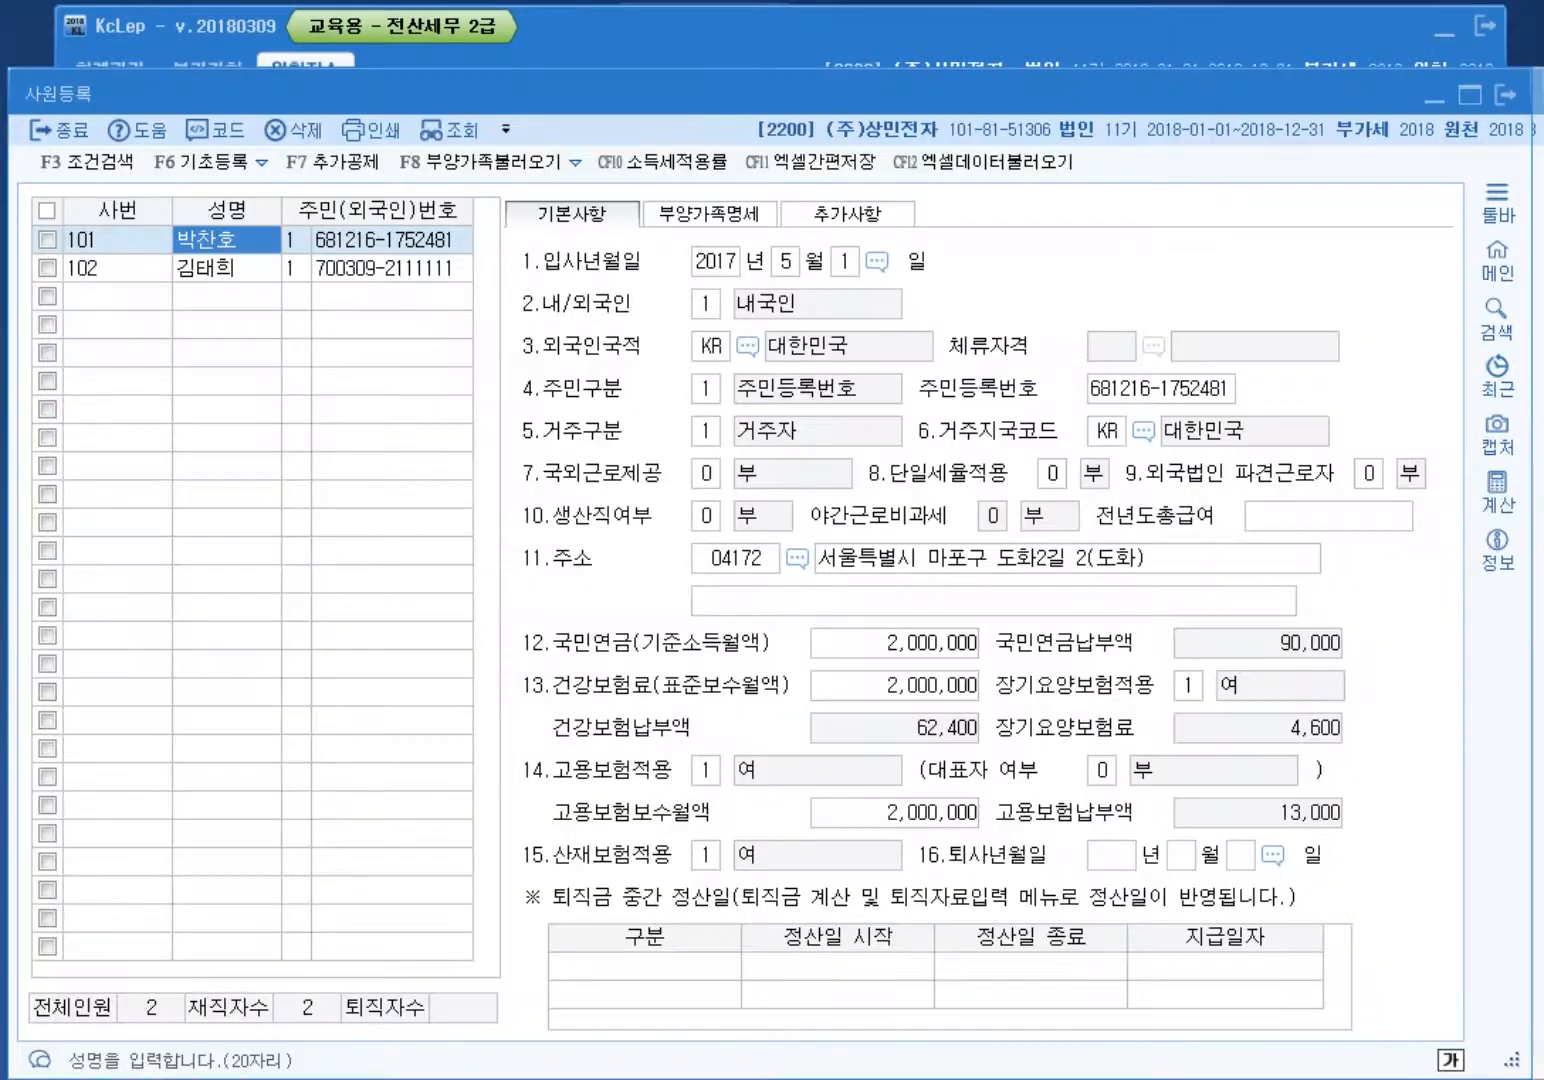
left_click(709, 214)
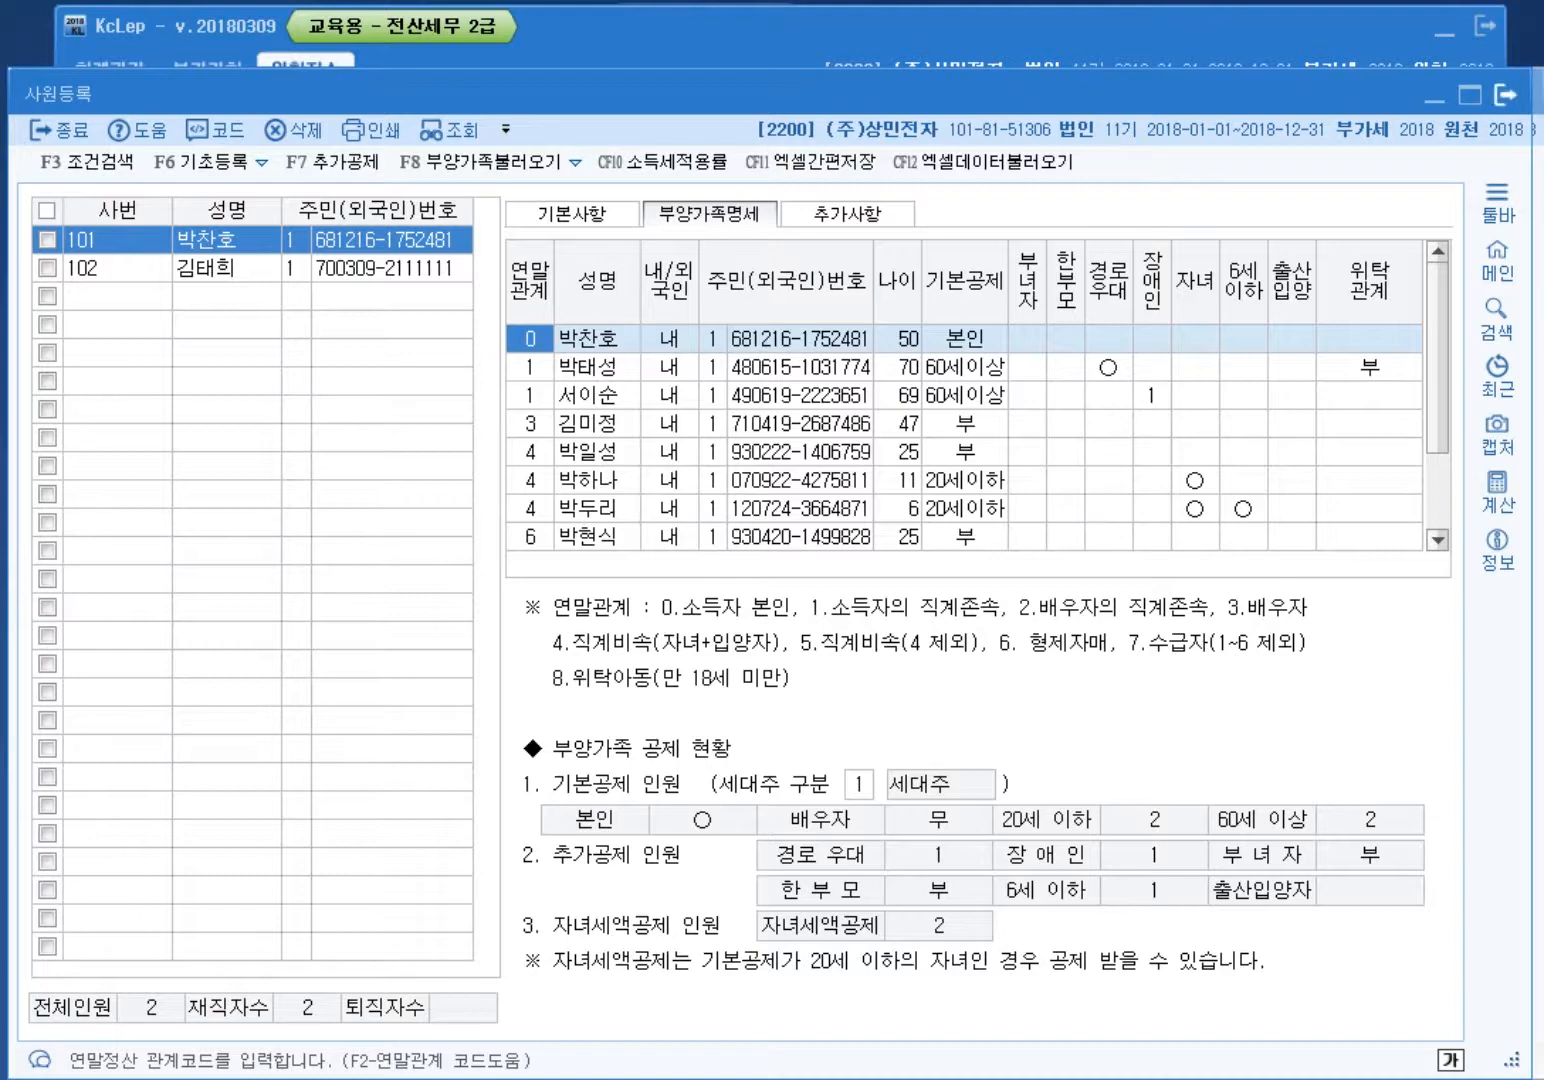
key("Escape")
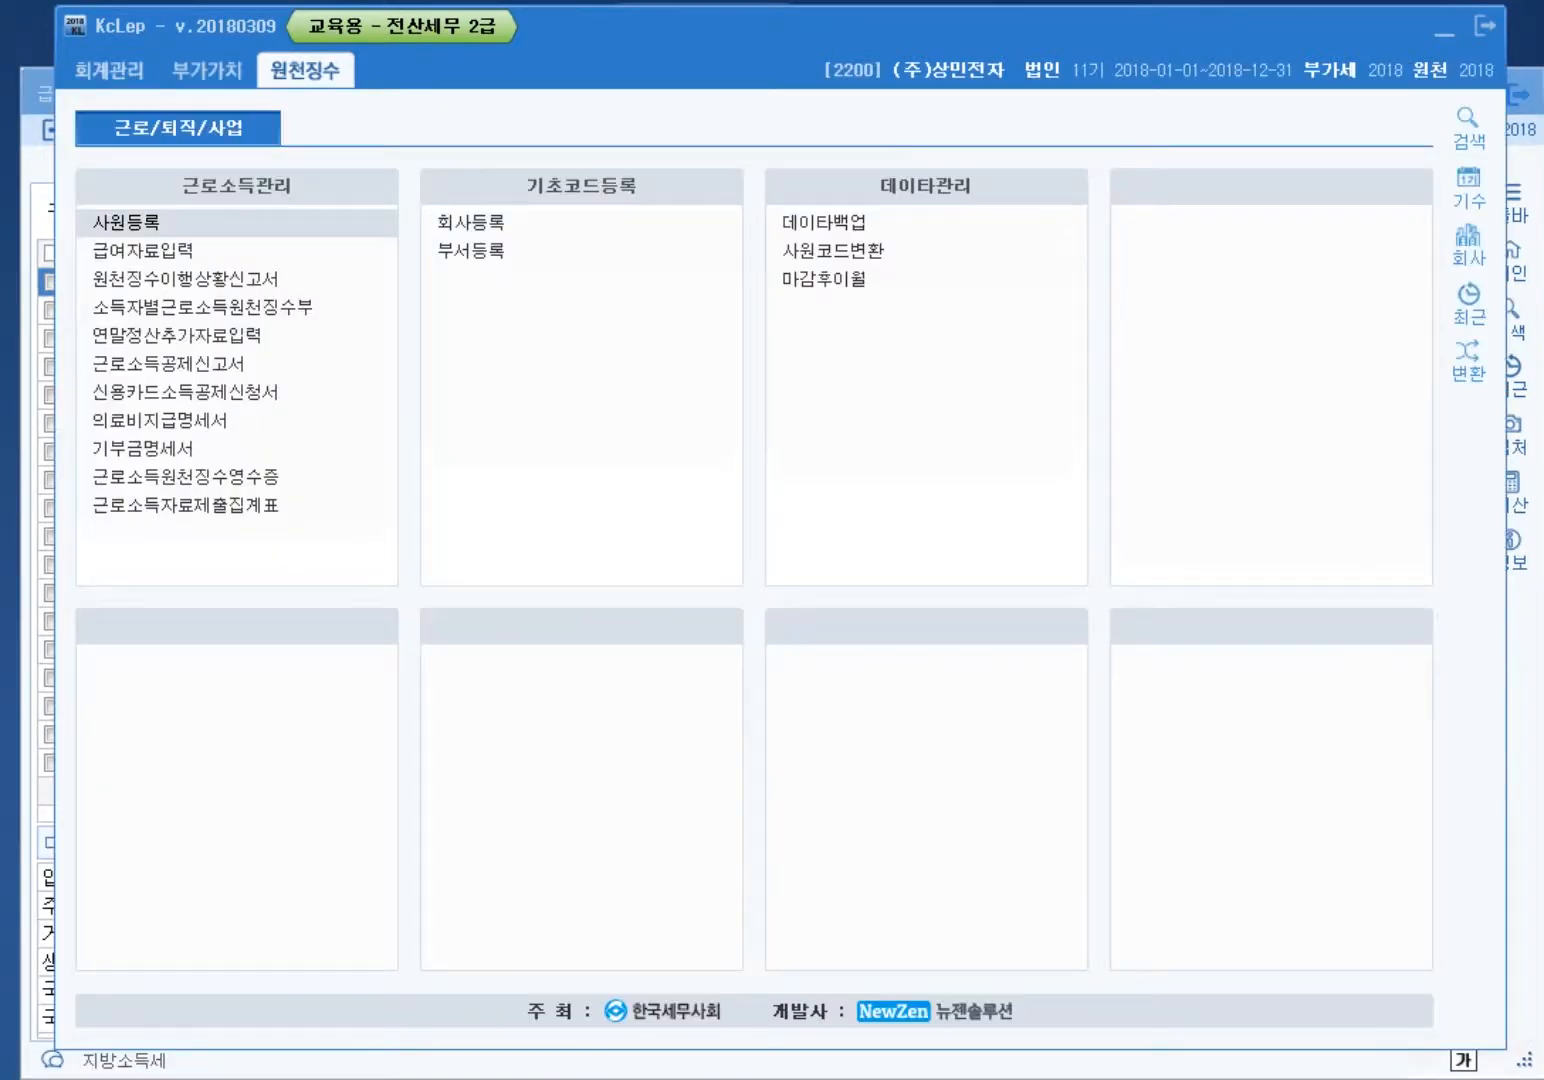
key("Down")
key("Return")
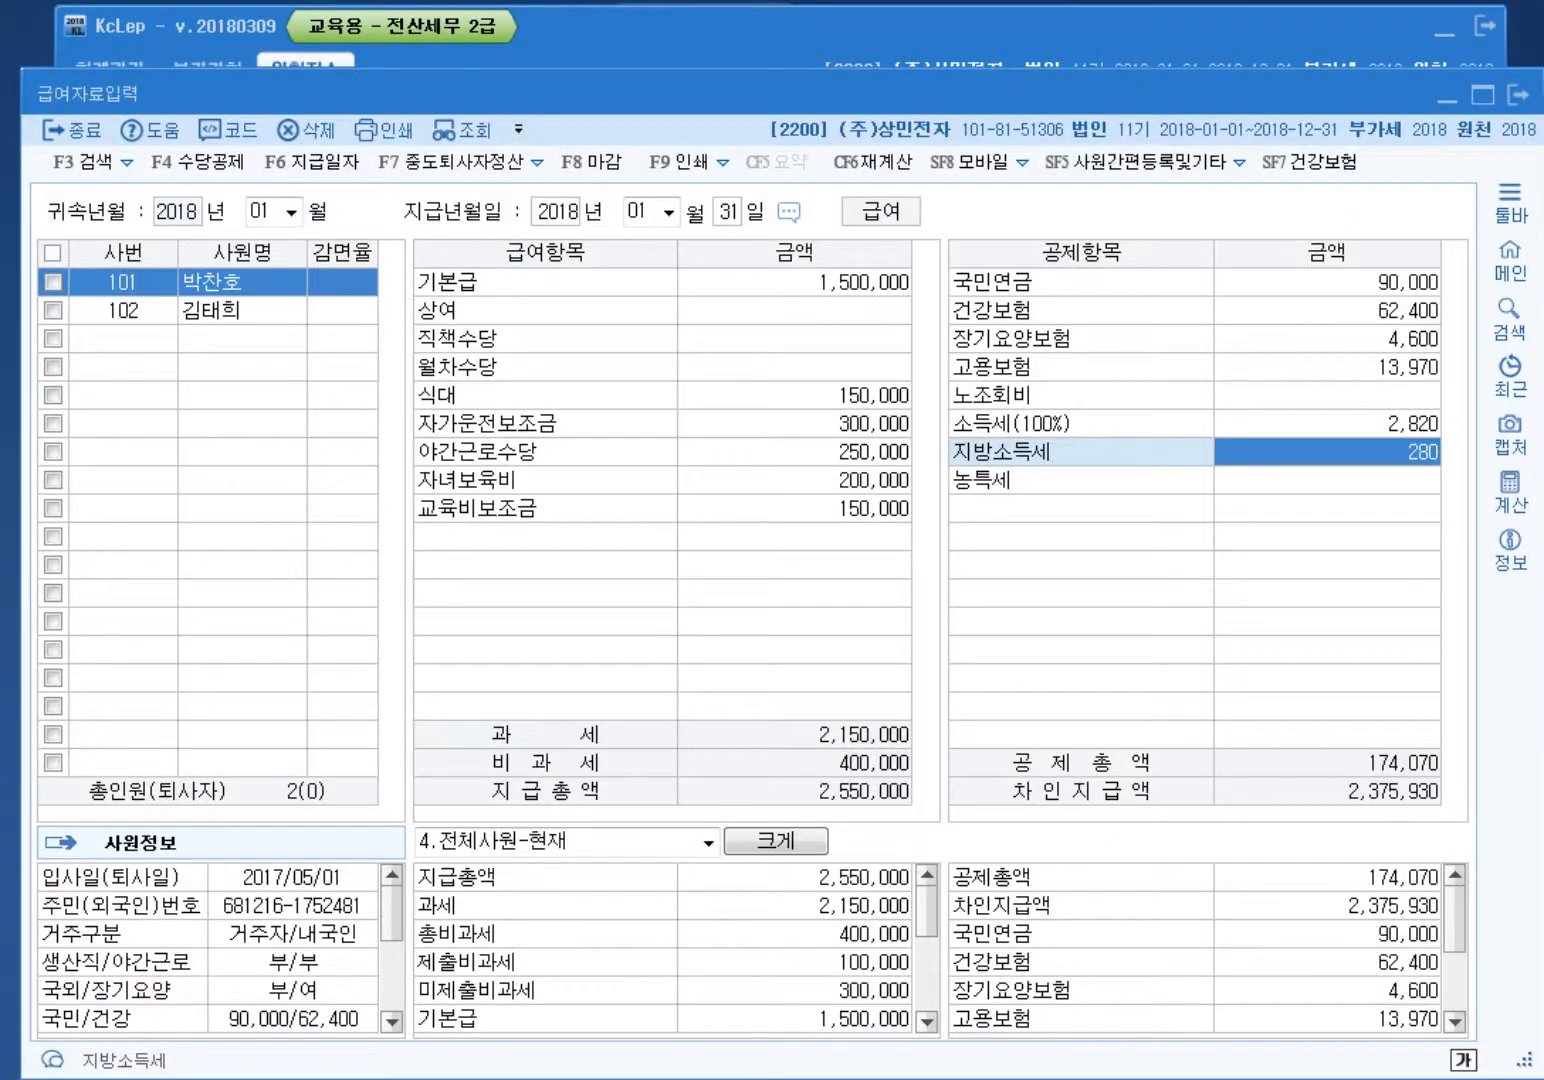
Step: Switch to employee 102 and enter a basic salary of 1,200,000
left_click(123, 311)
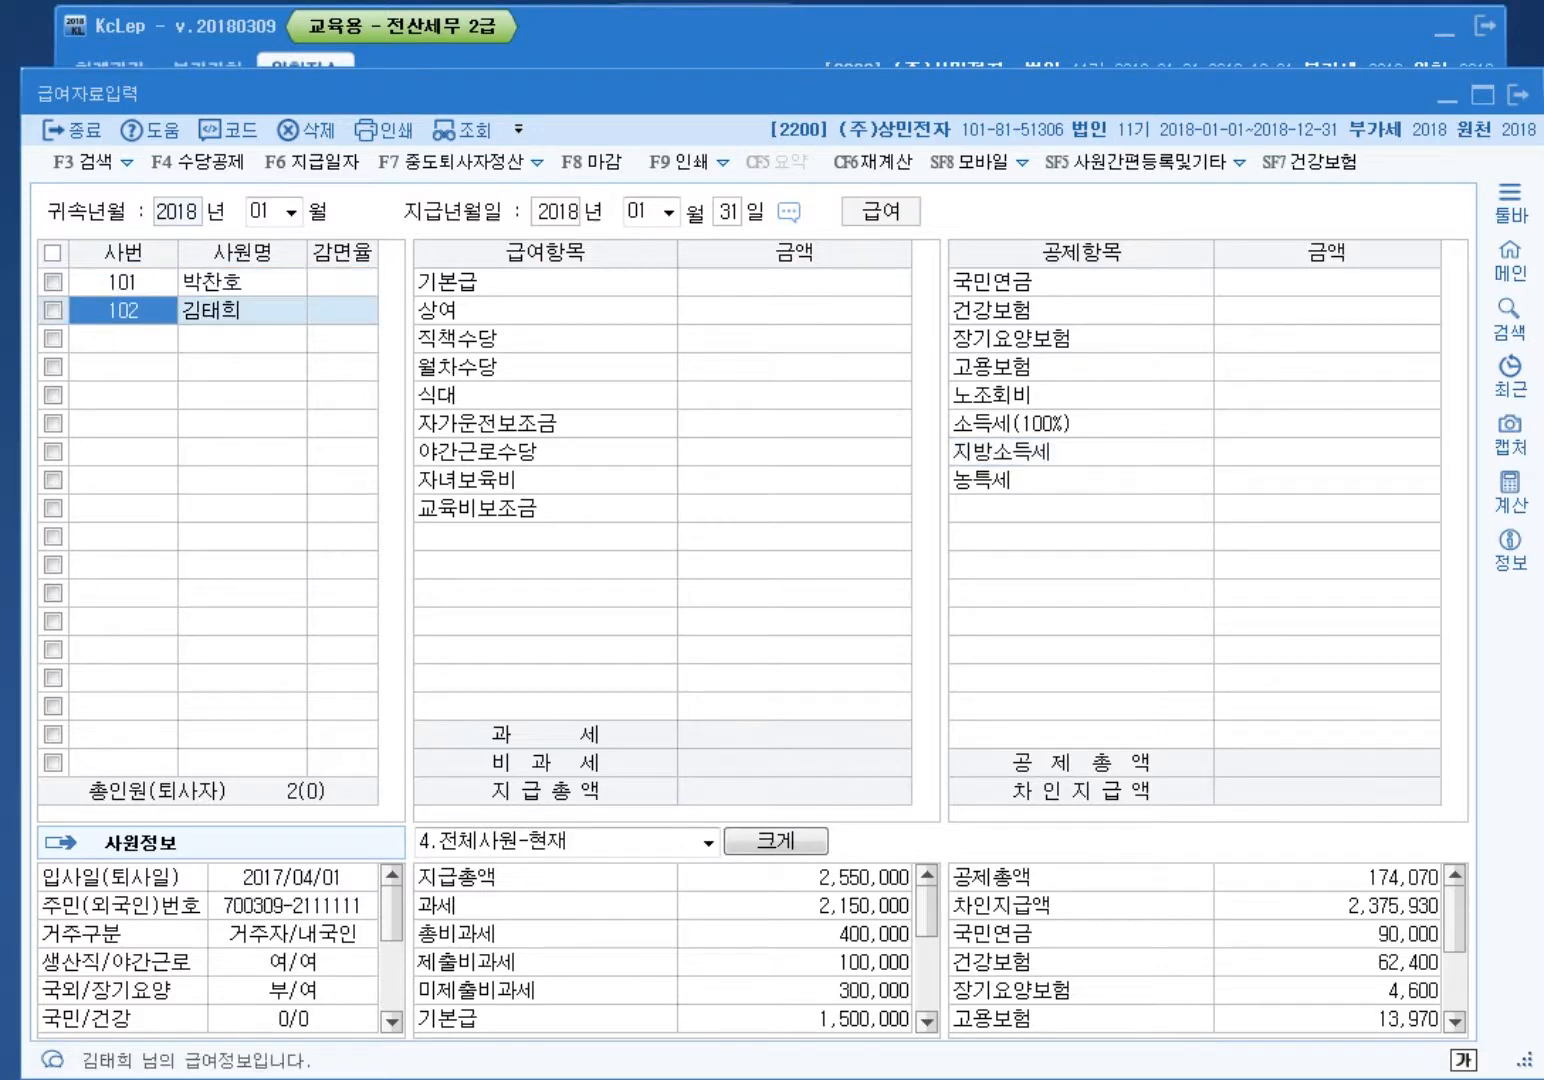
left_click(794, 282)
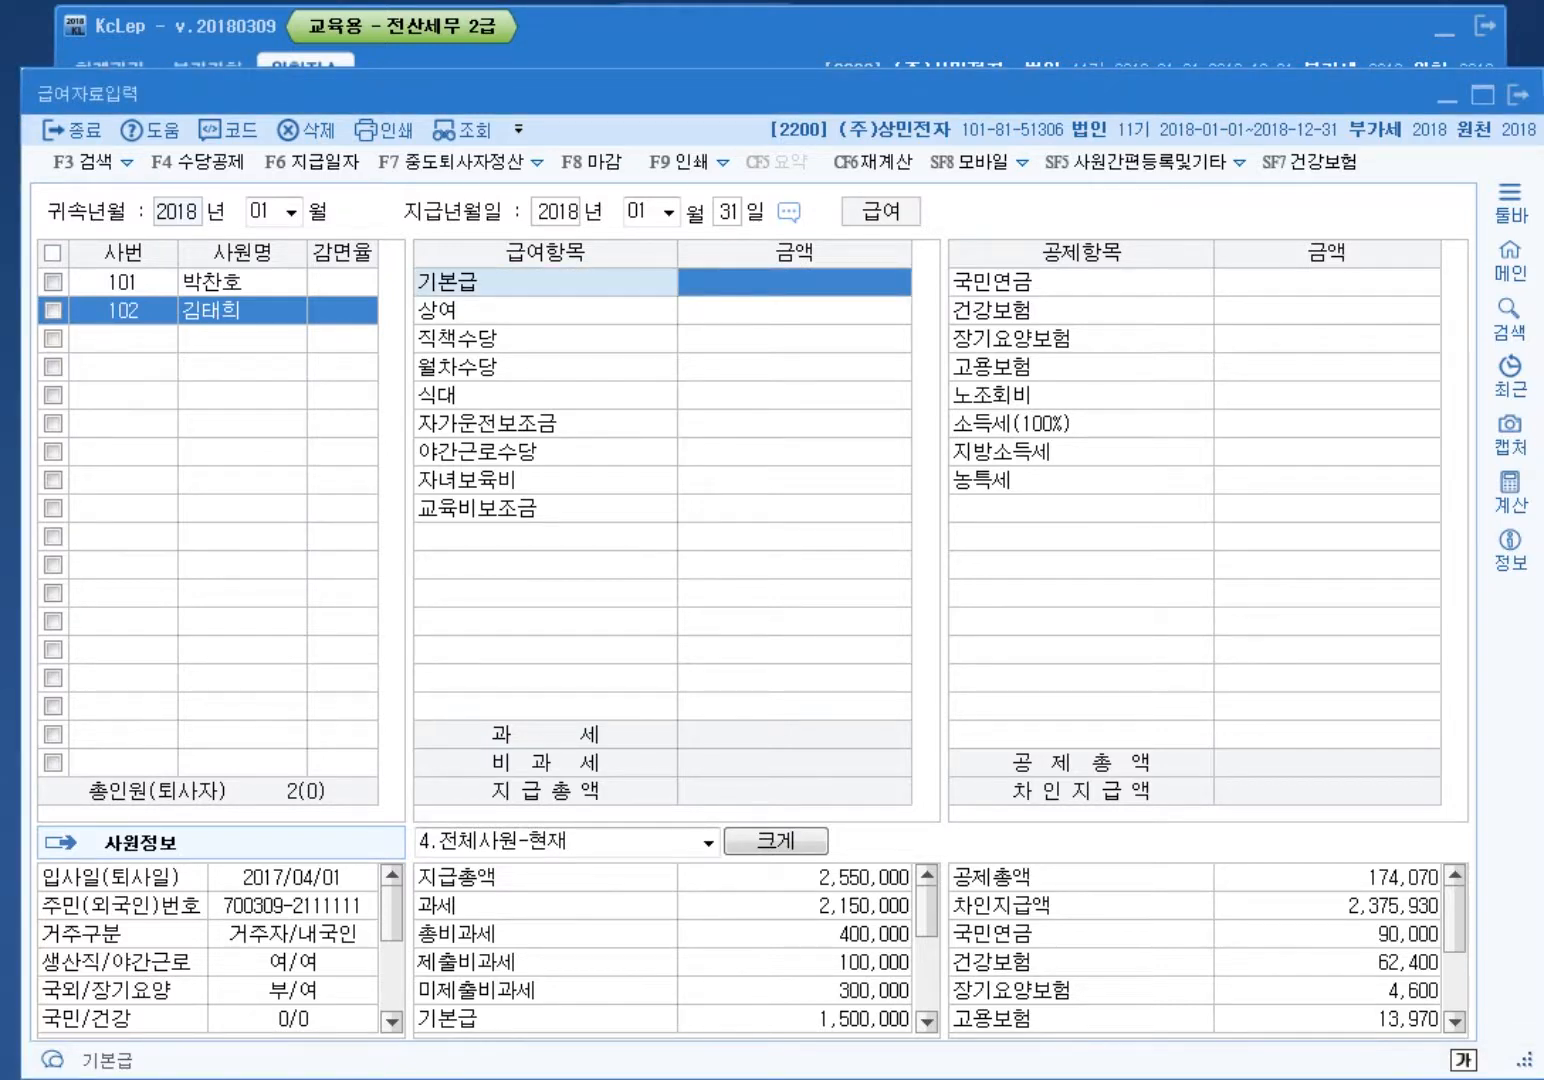
type("1200000")
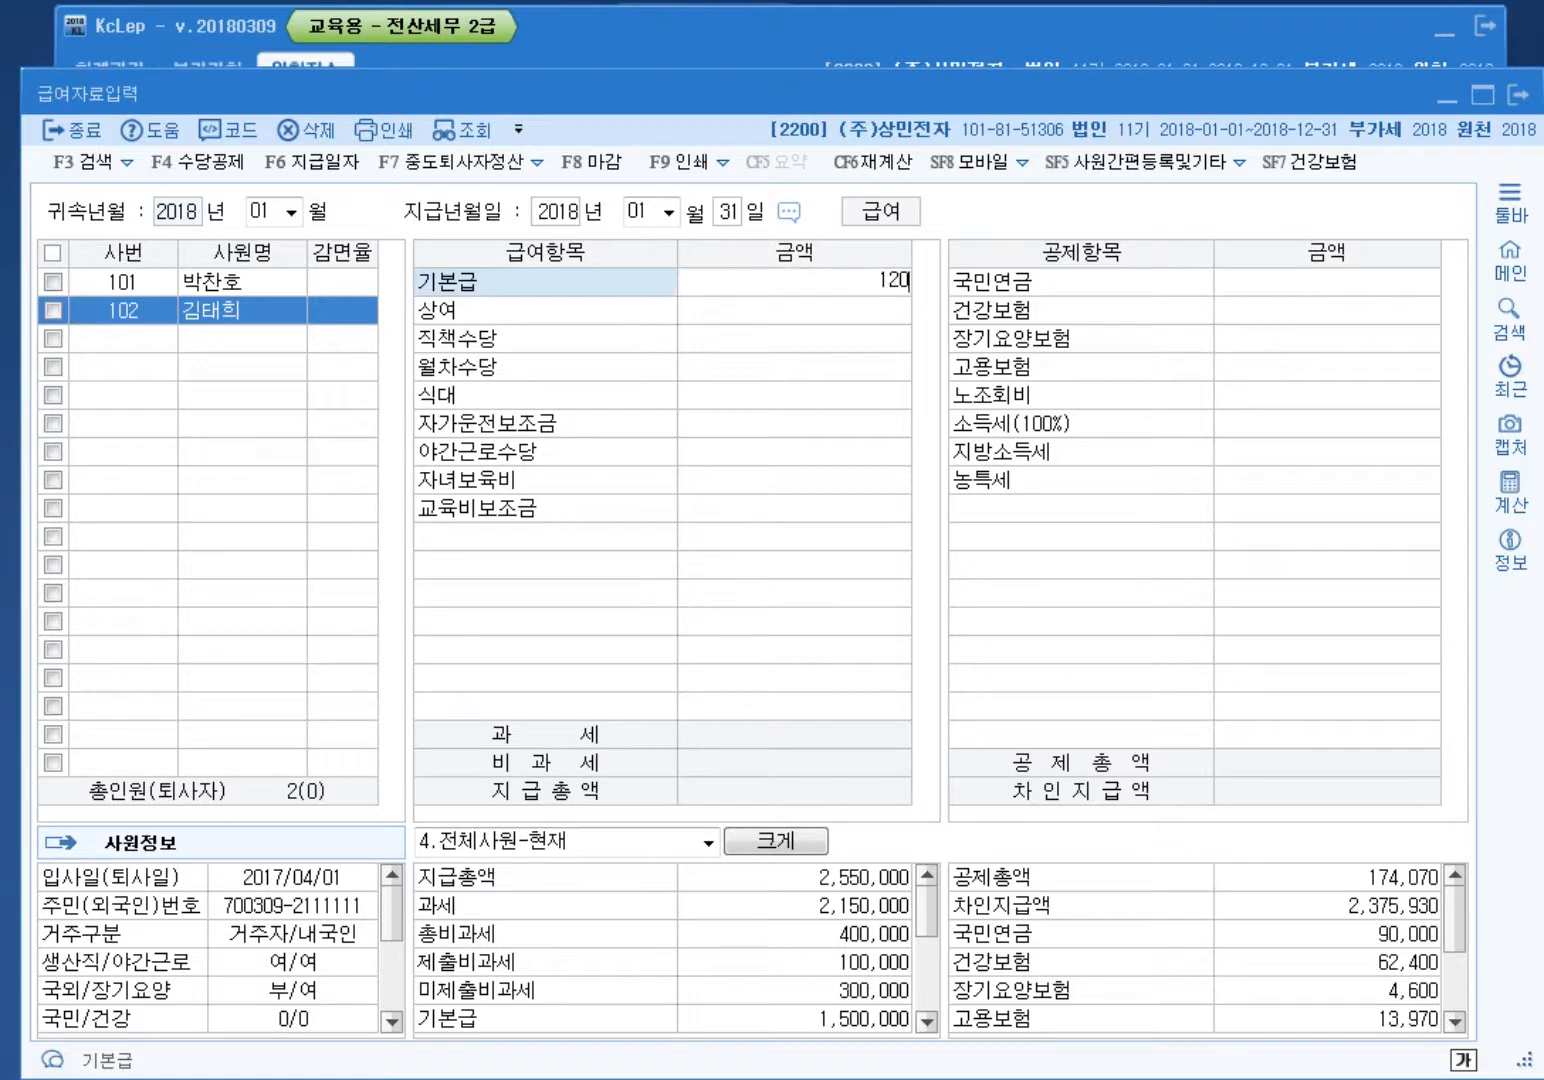
key("Return")
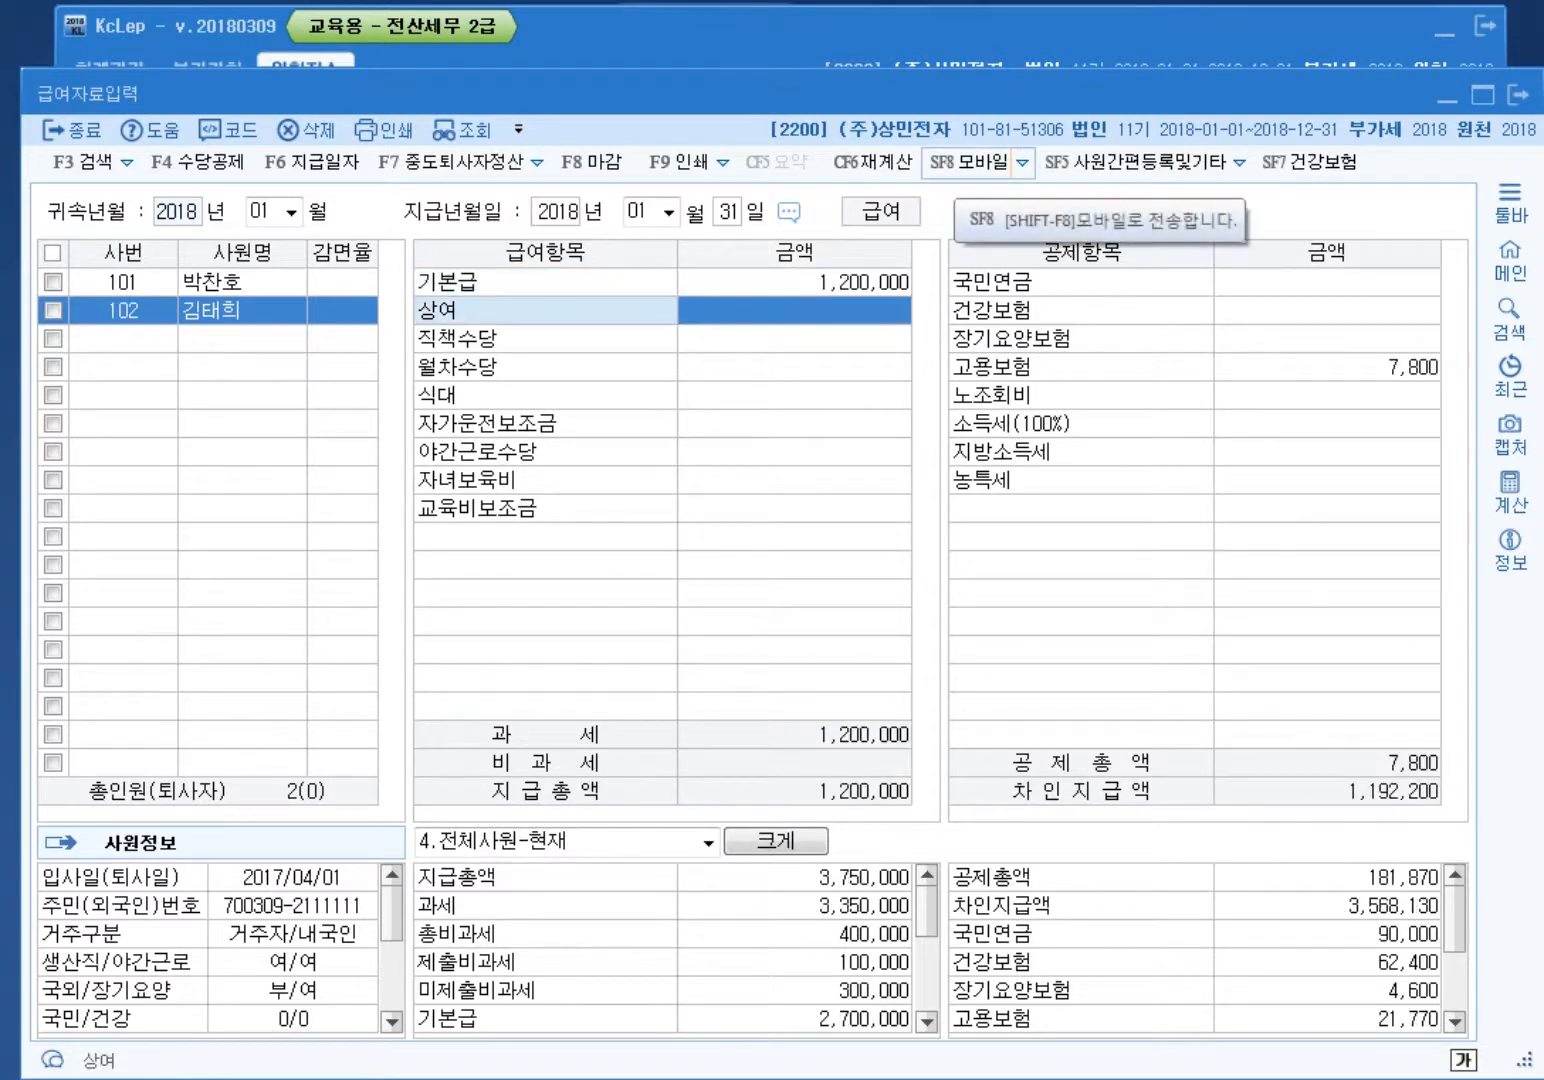
Step: Enter meals 150,000, night-work allowance 250,000 and education subsidy 100,000, skipping childcare
key("Return")
key("Return")
key("Return")
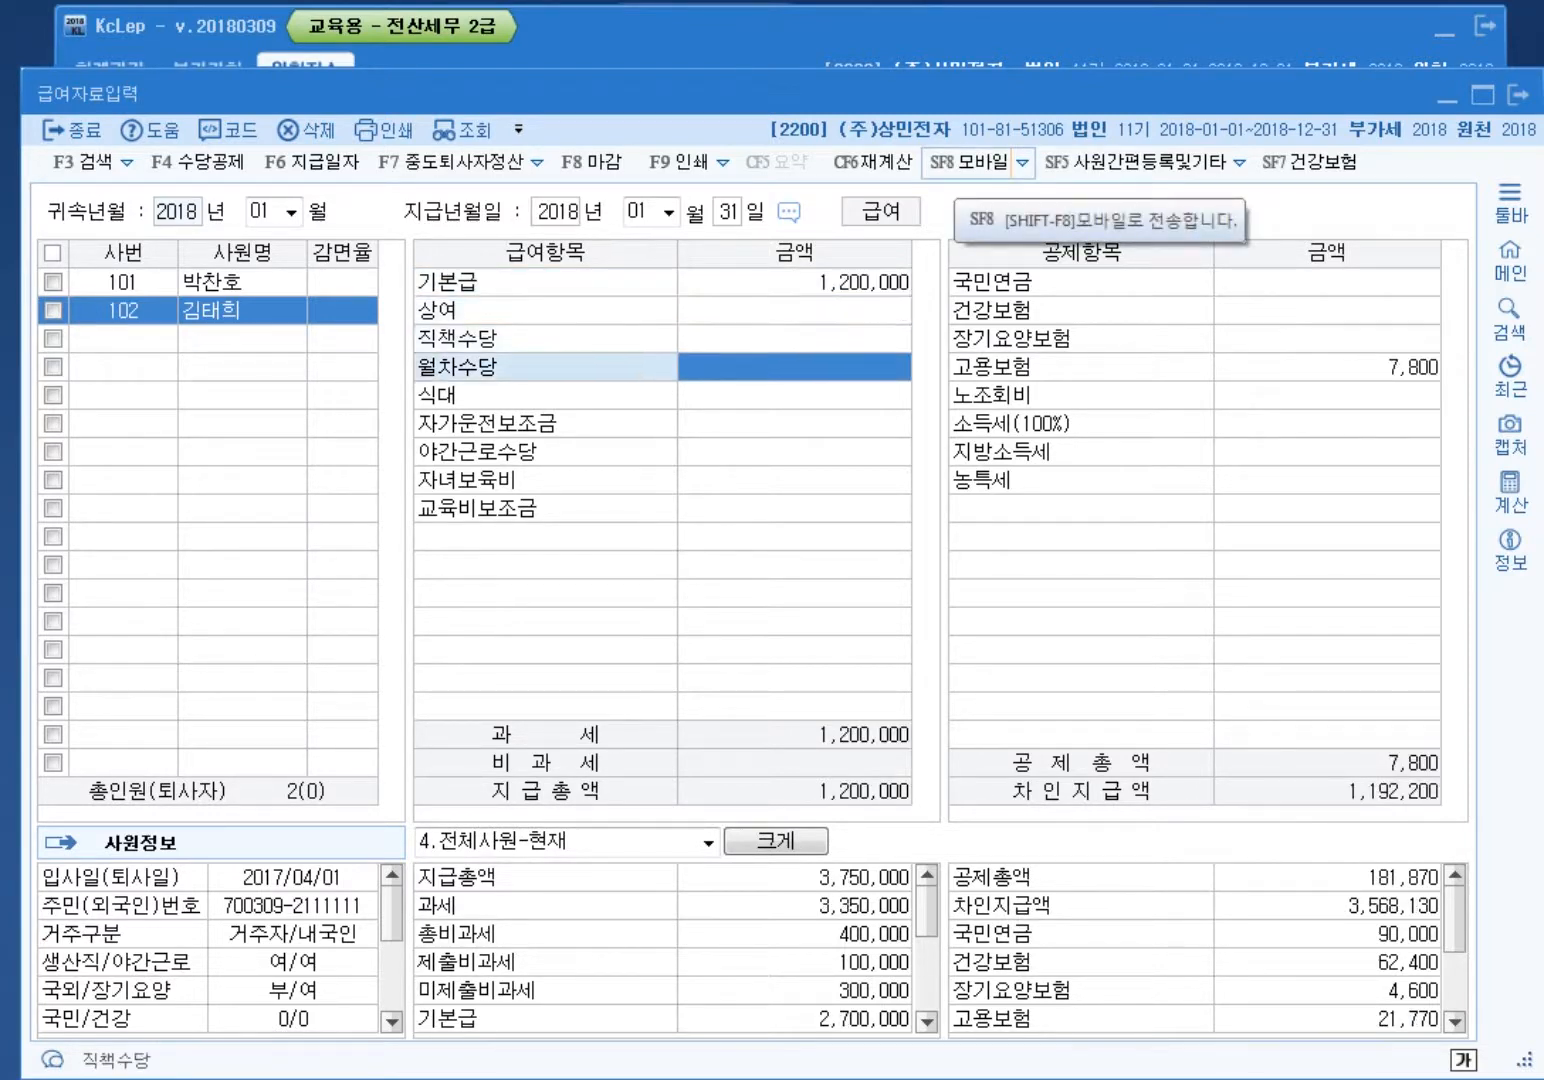
type("150,000")
key("Return")
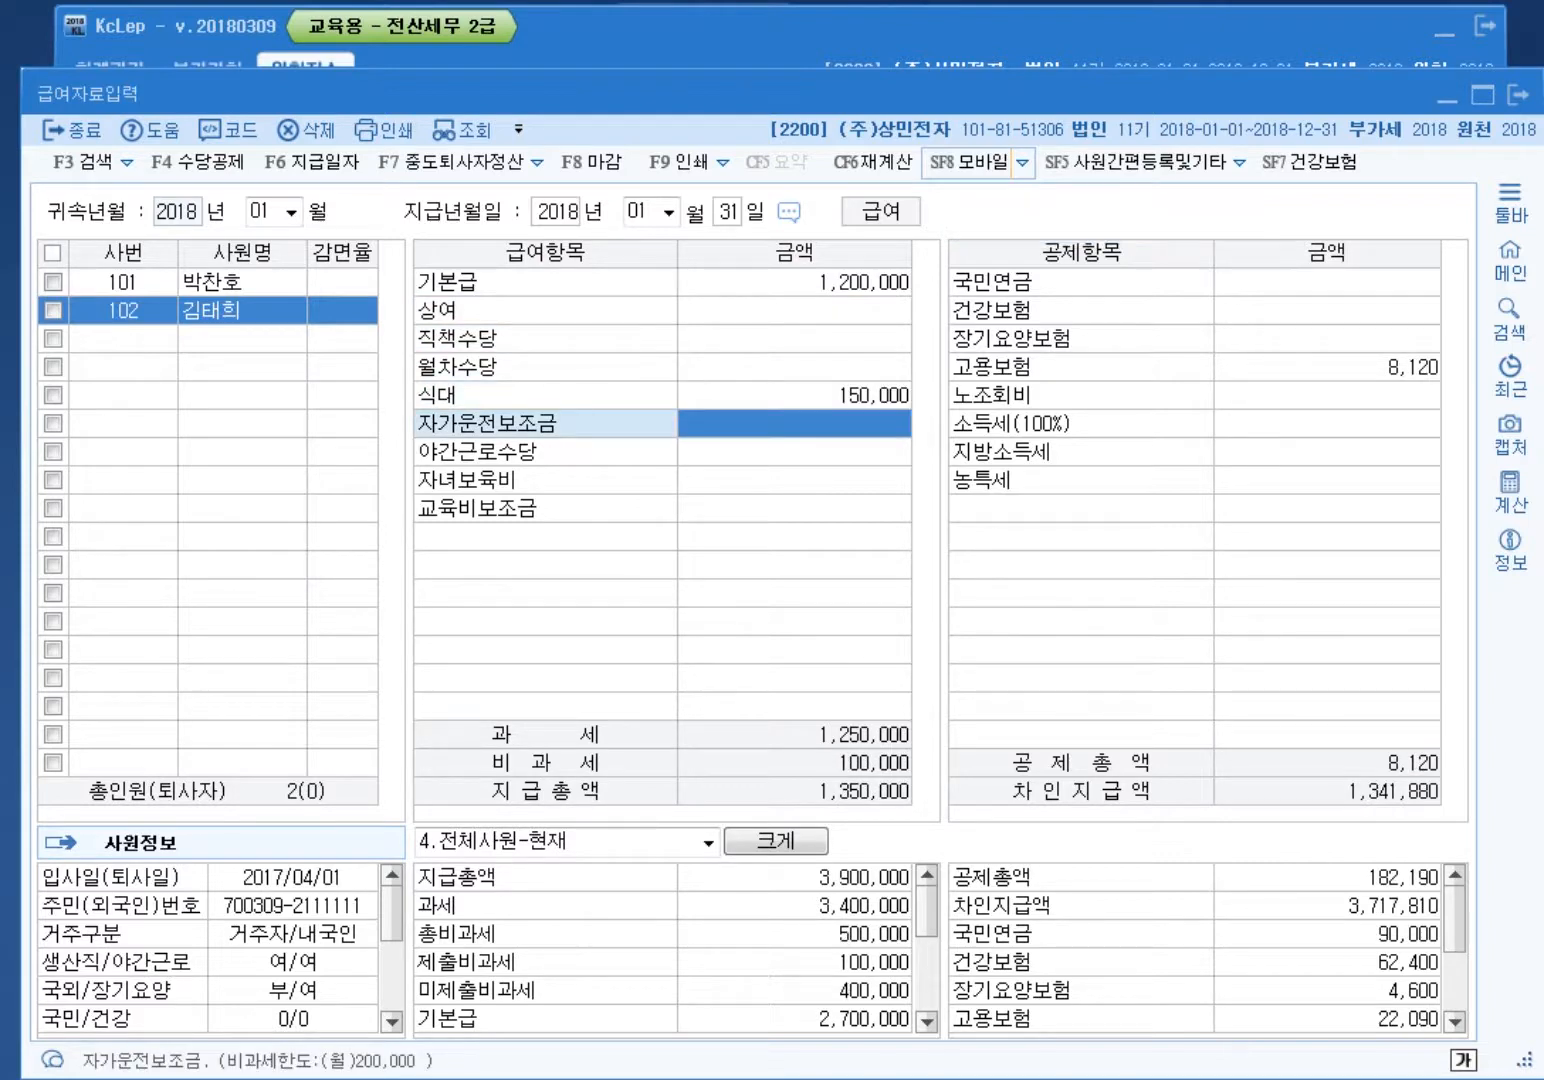
key("Return")
type("250000")
key("Return")
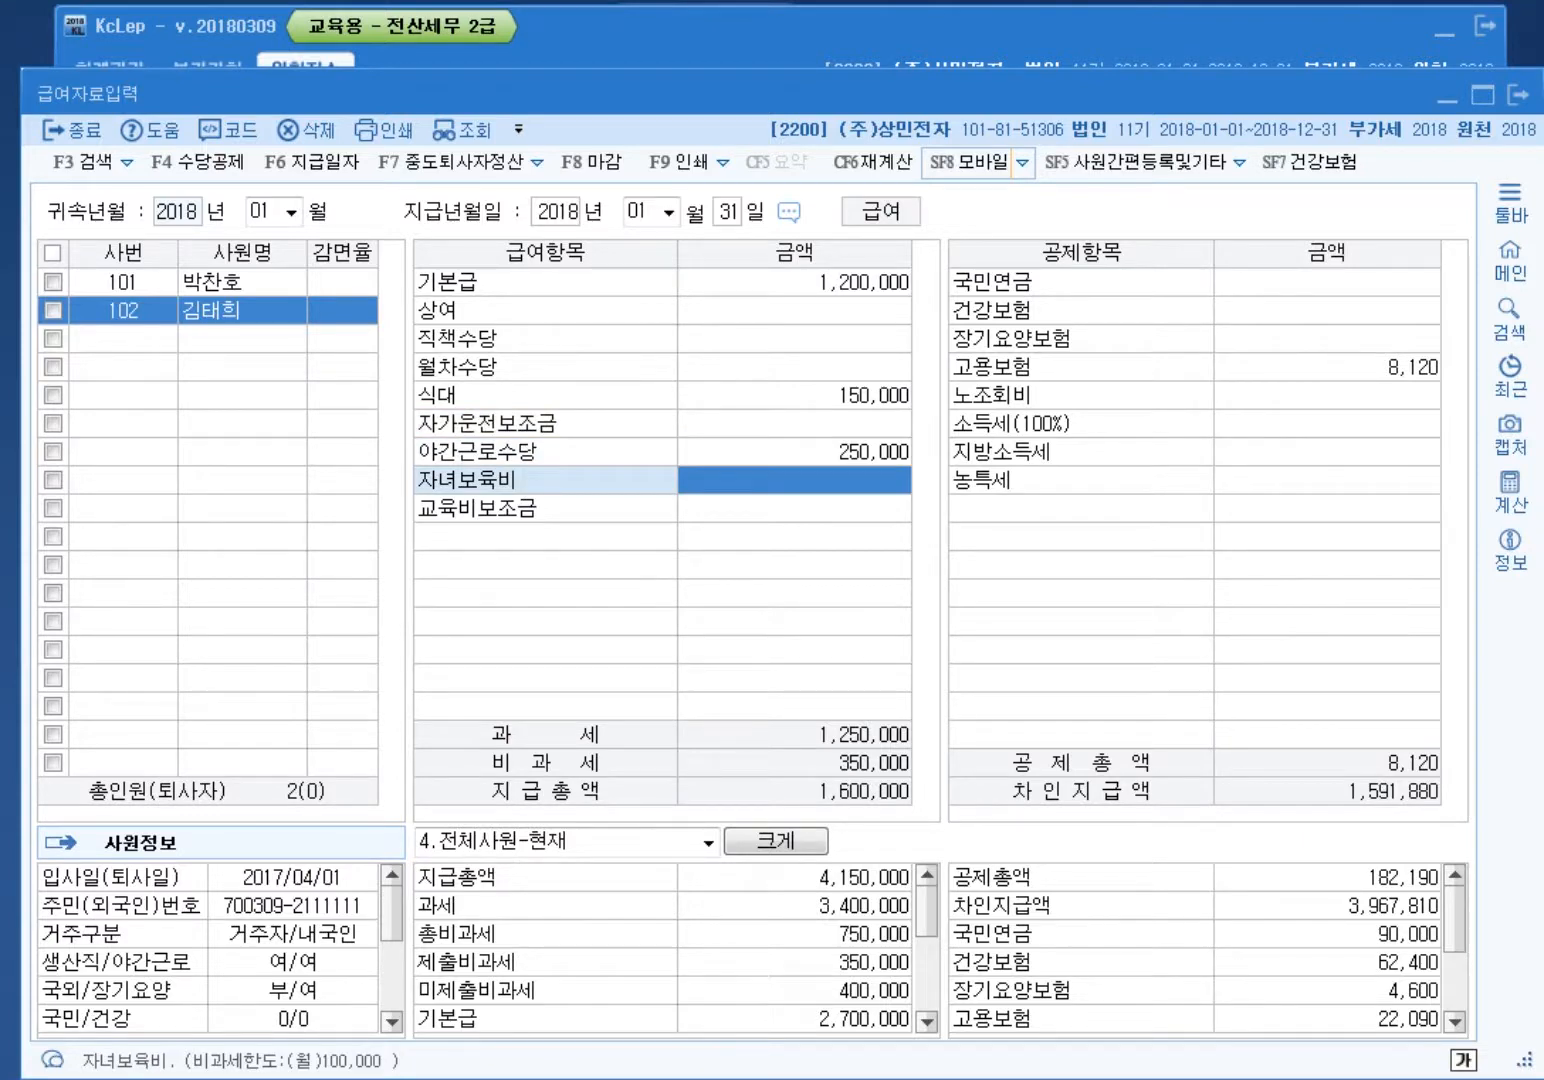
key("Return")
type("1000000")
key("Return")
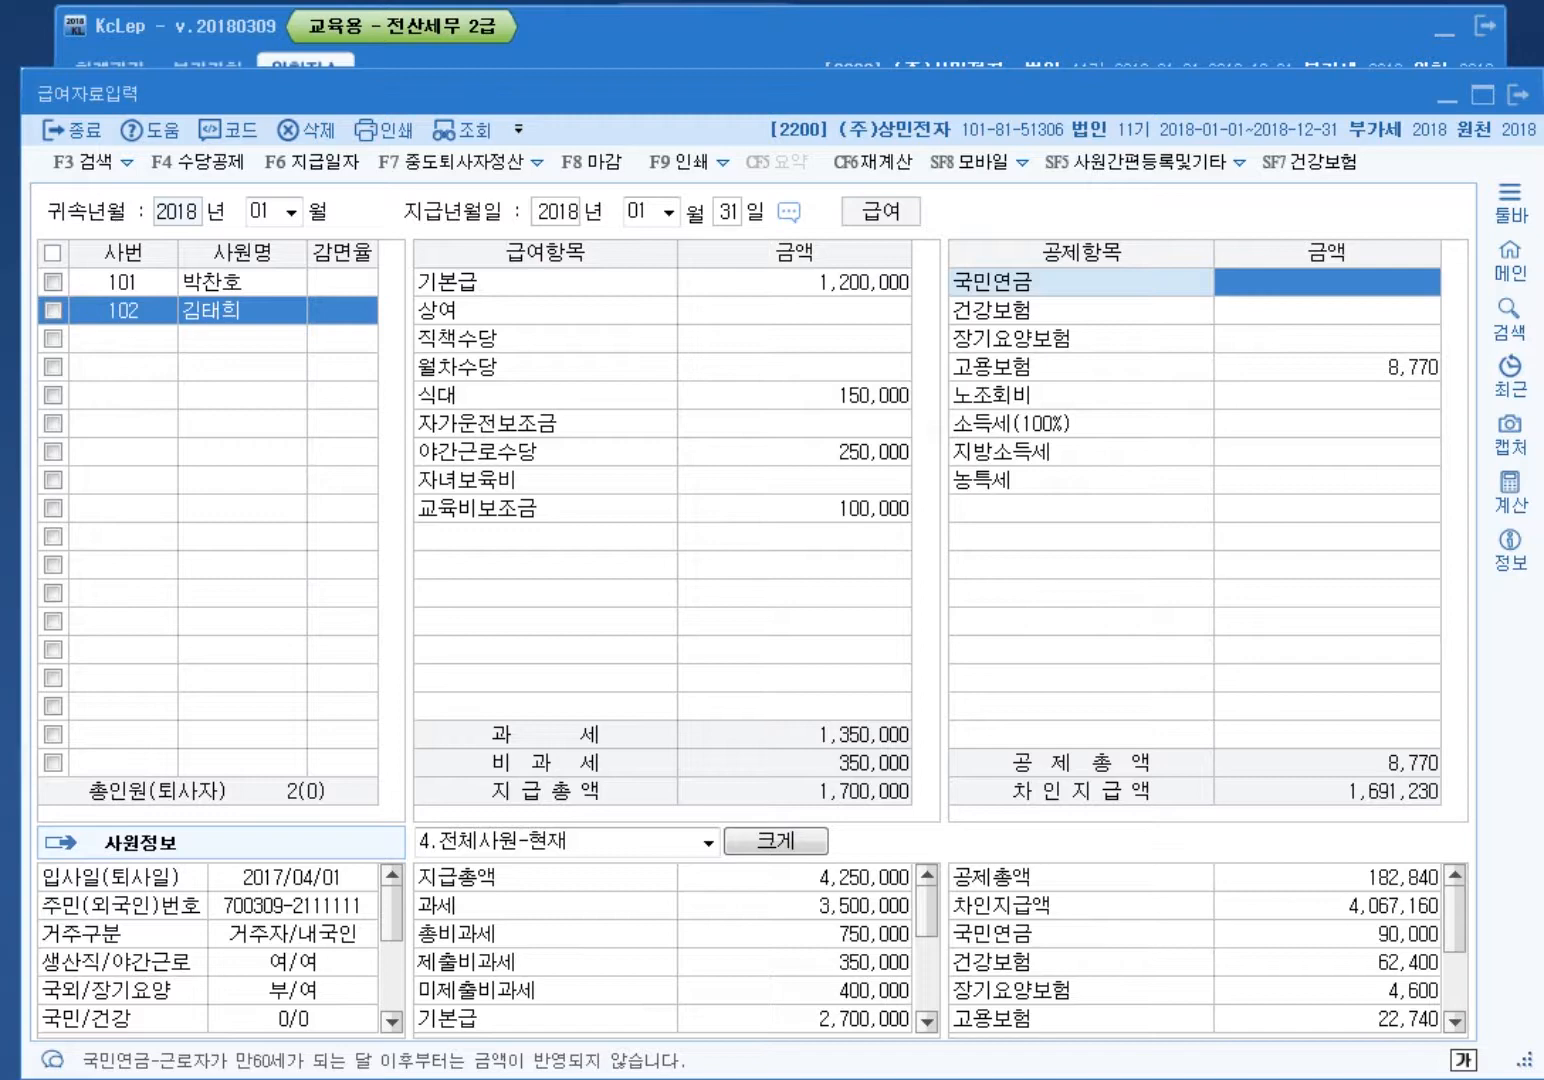
Step: Enter 72,000 national pension and 49,920 health insurance, accepting calculated care and employment insurance
type("72000")
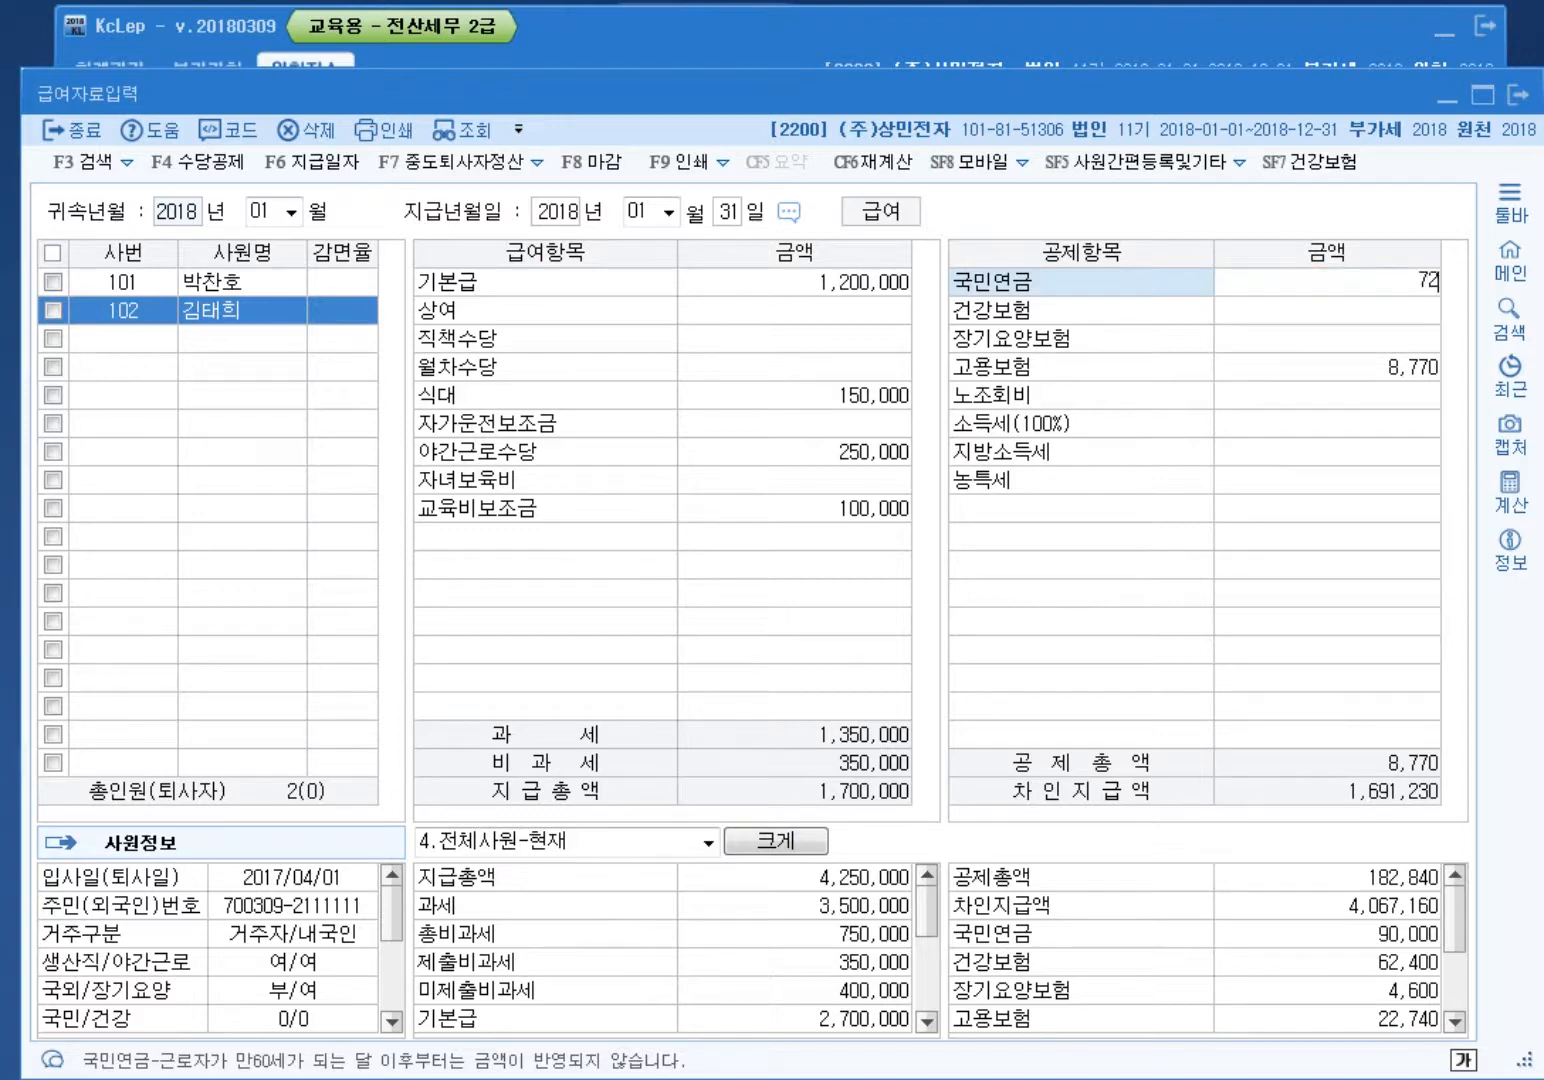
key("Return")
type("49")
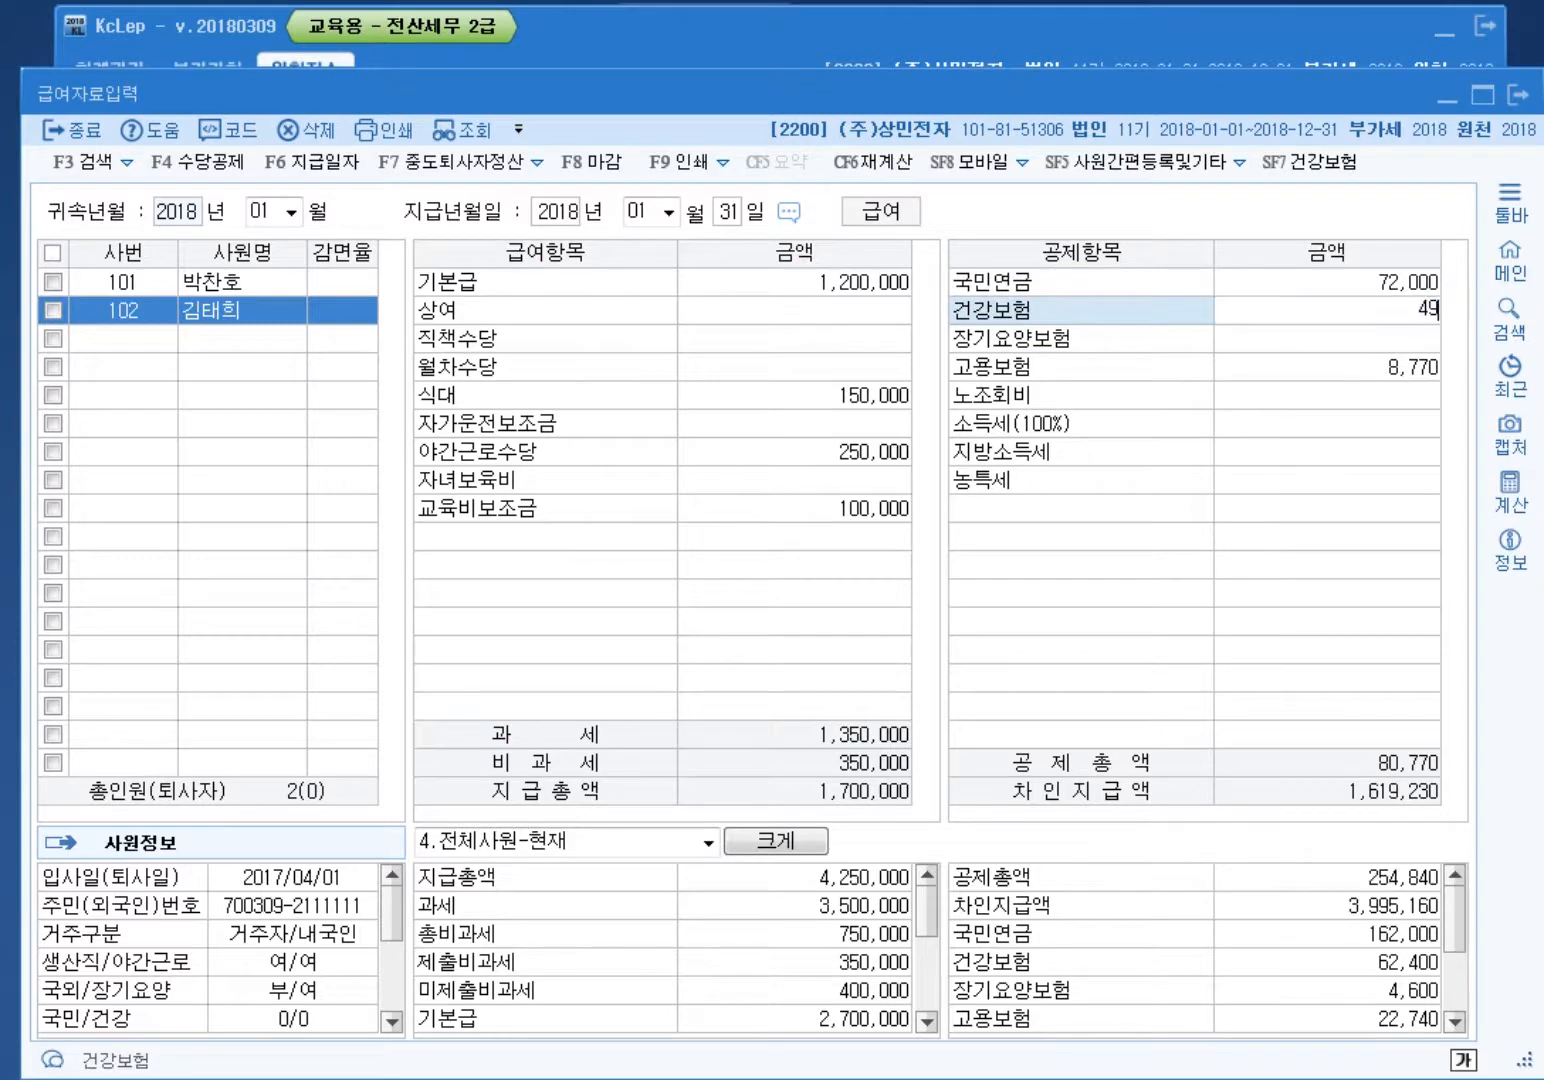
type(",920")
key("Return")
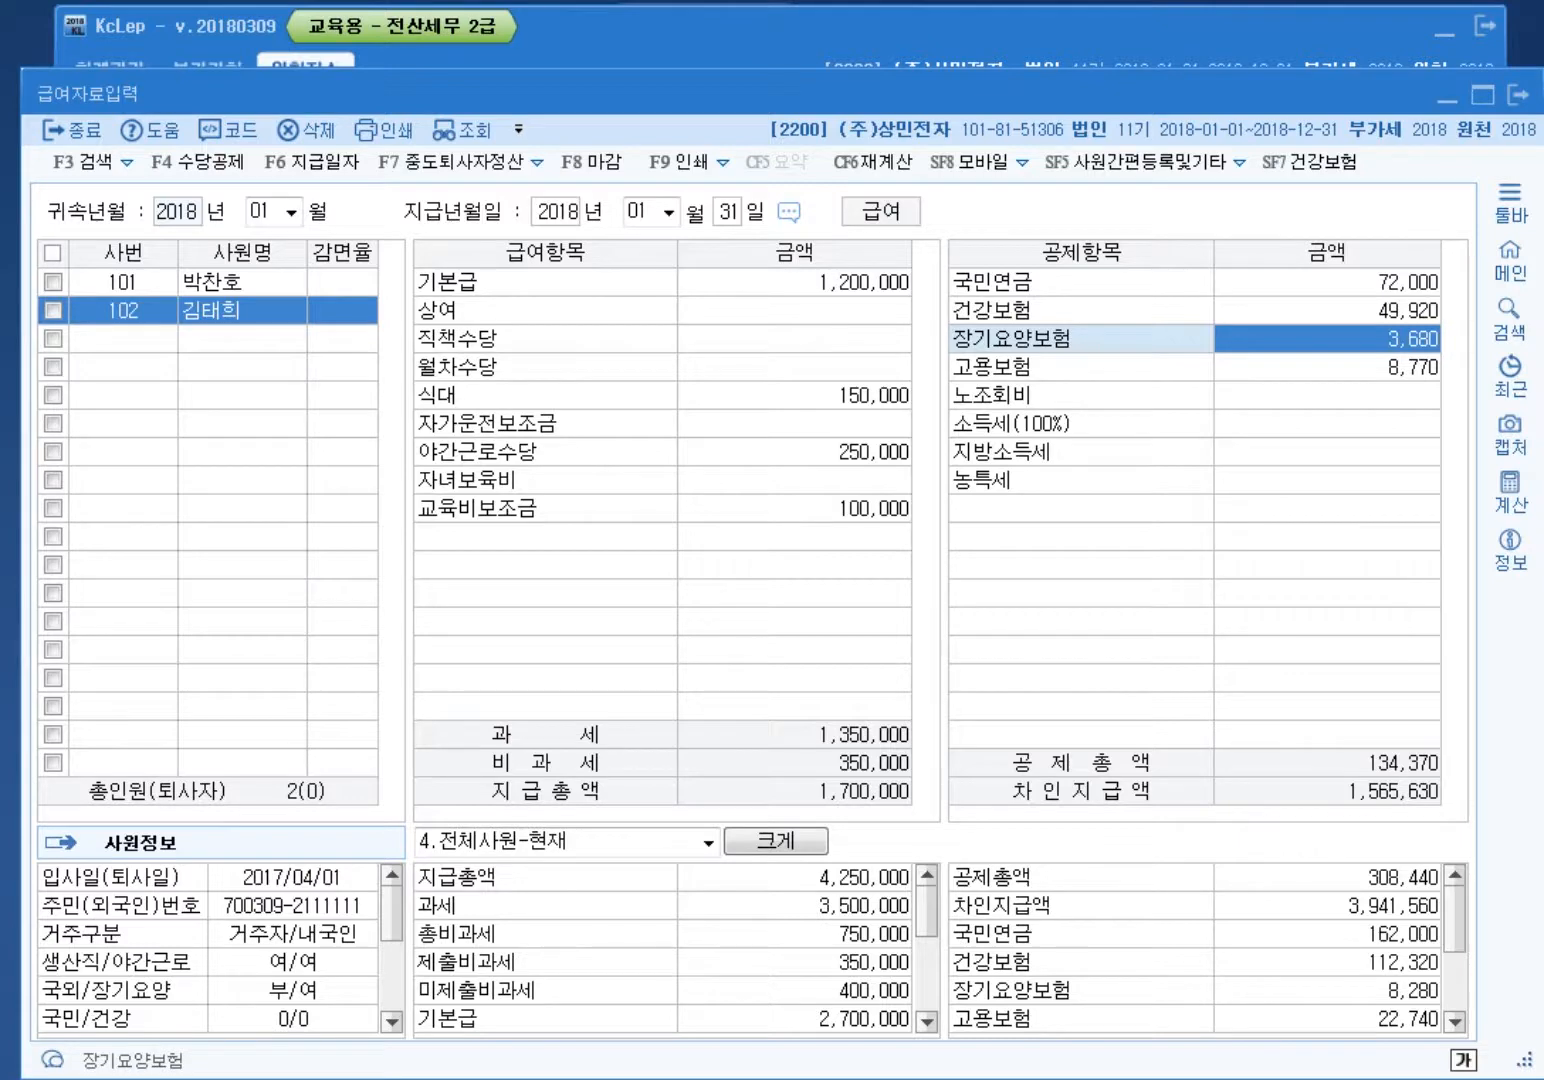
key("Return")
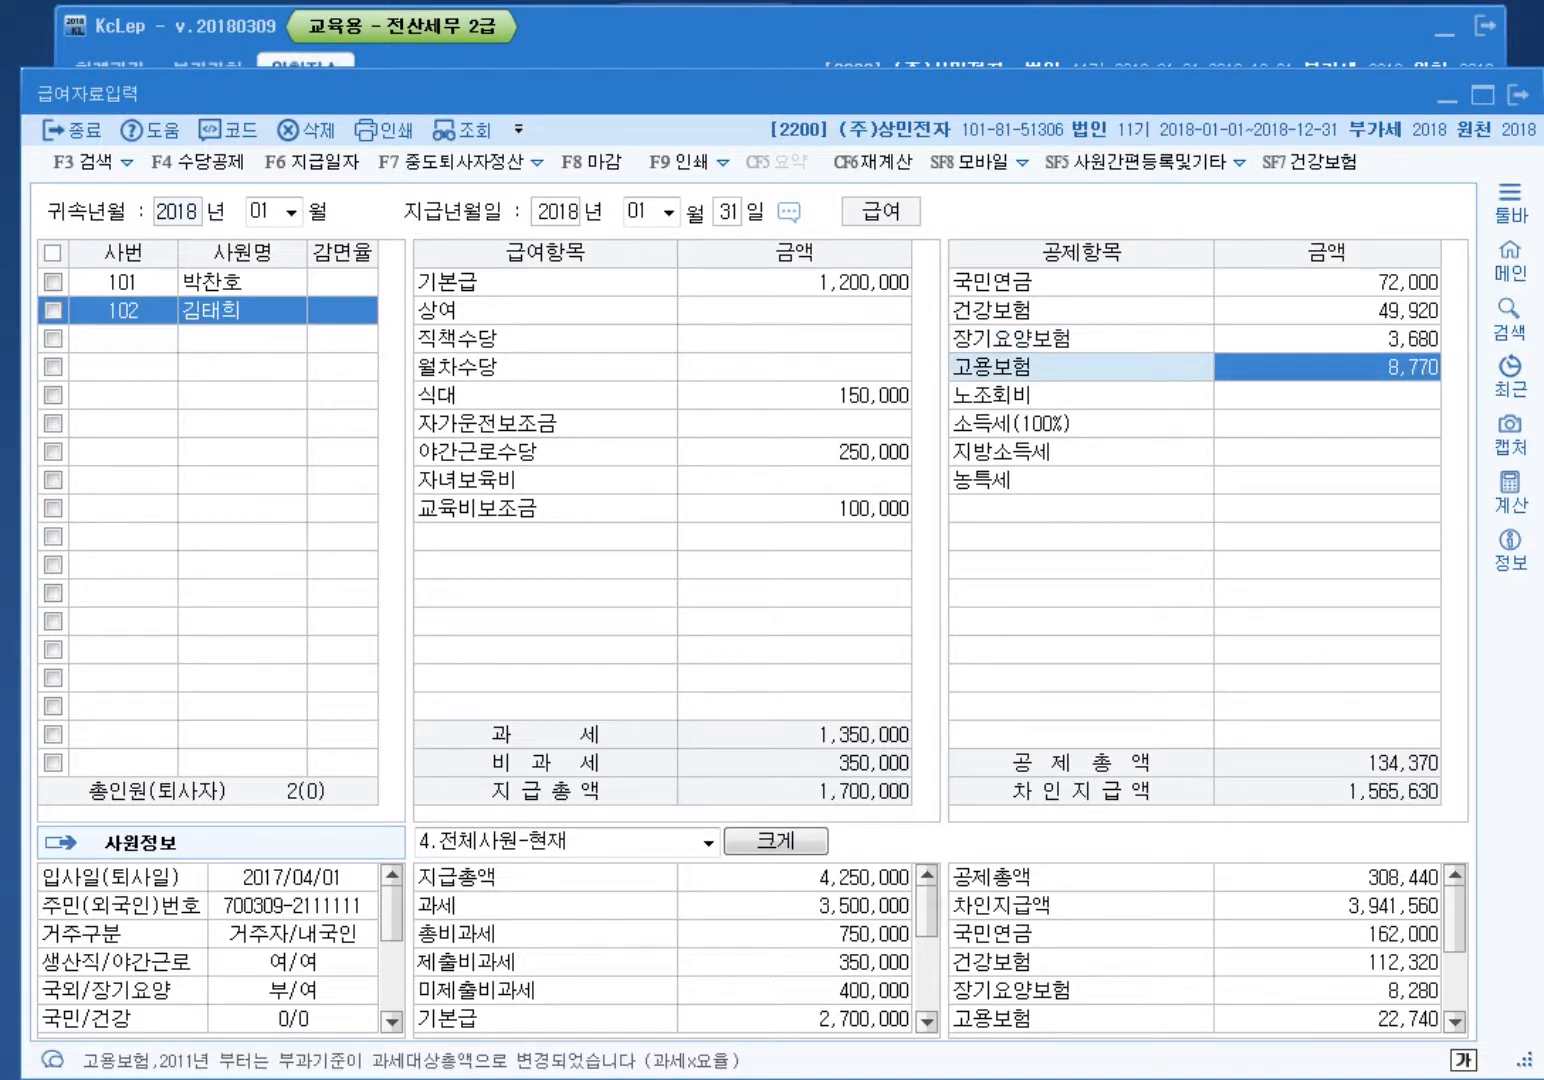
key("Return")
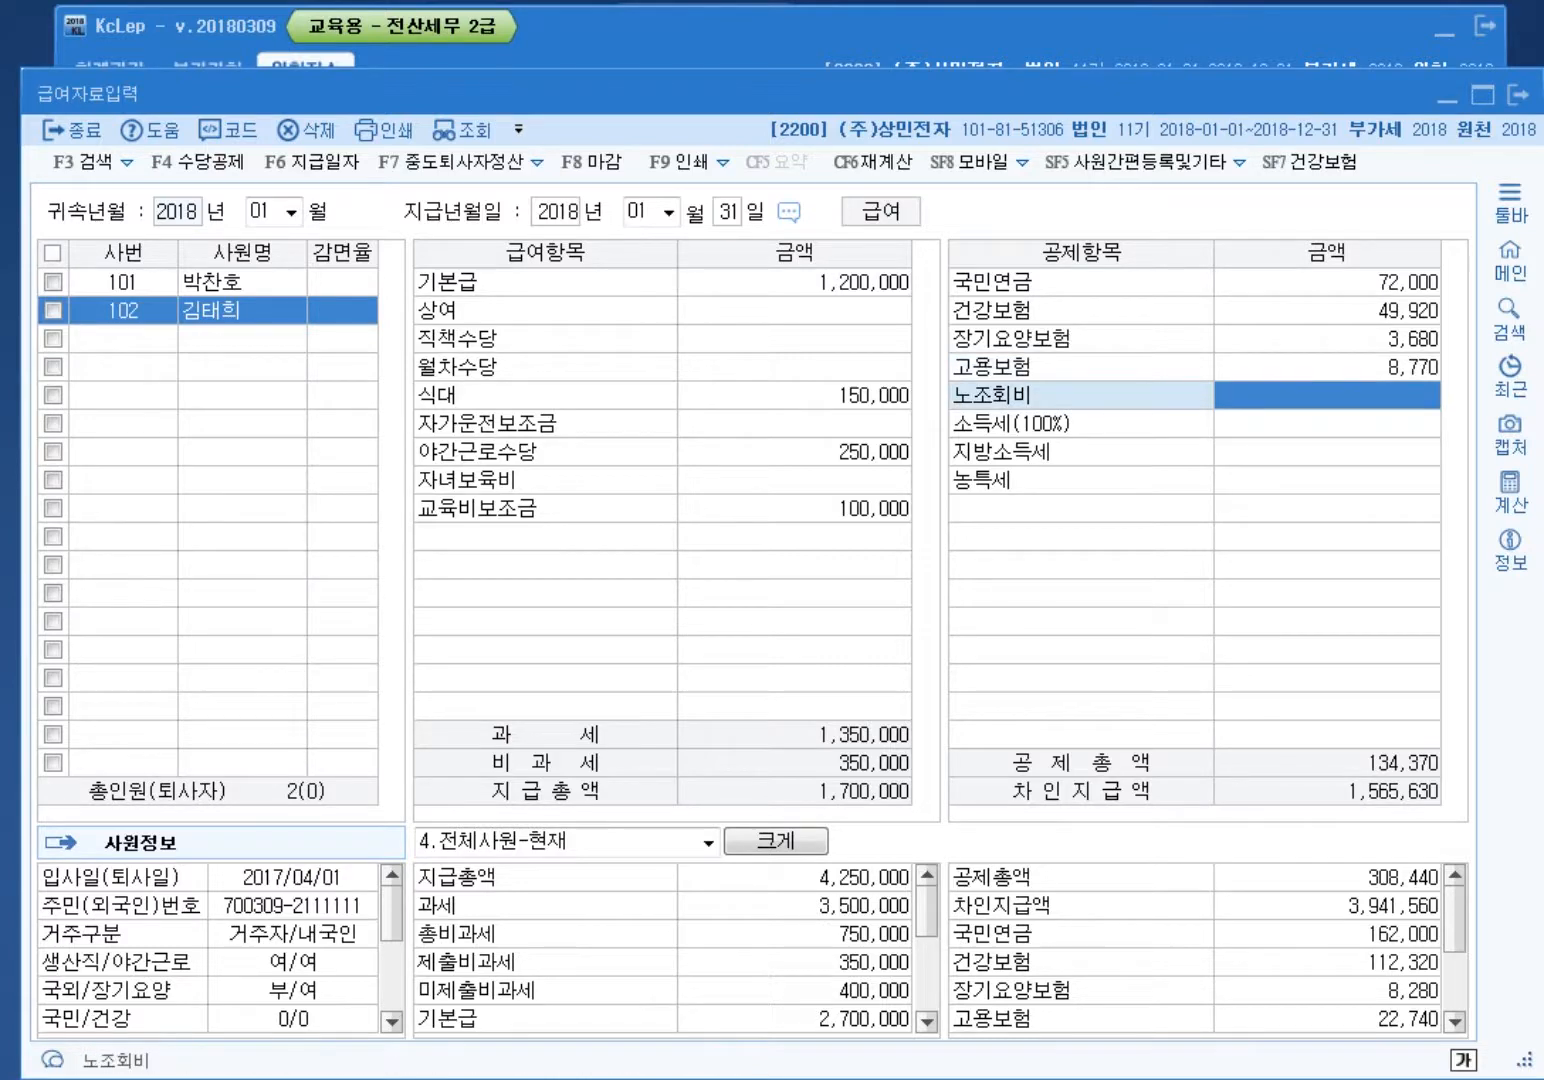
Step: Enter 200,000 union dues and 1,500 income tax, then circle the 1,350,000 taxable total
type("2000000")
key("Return")
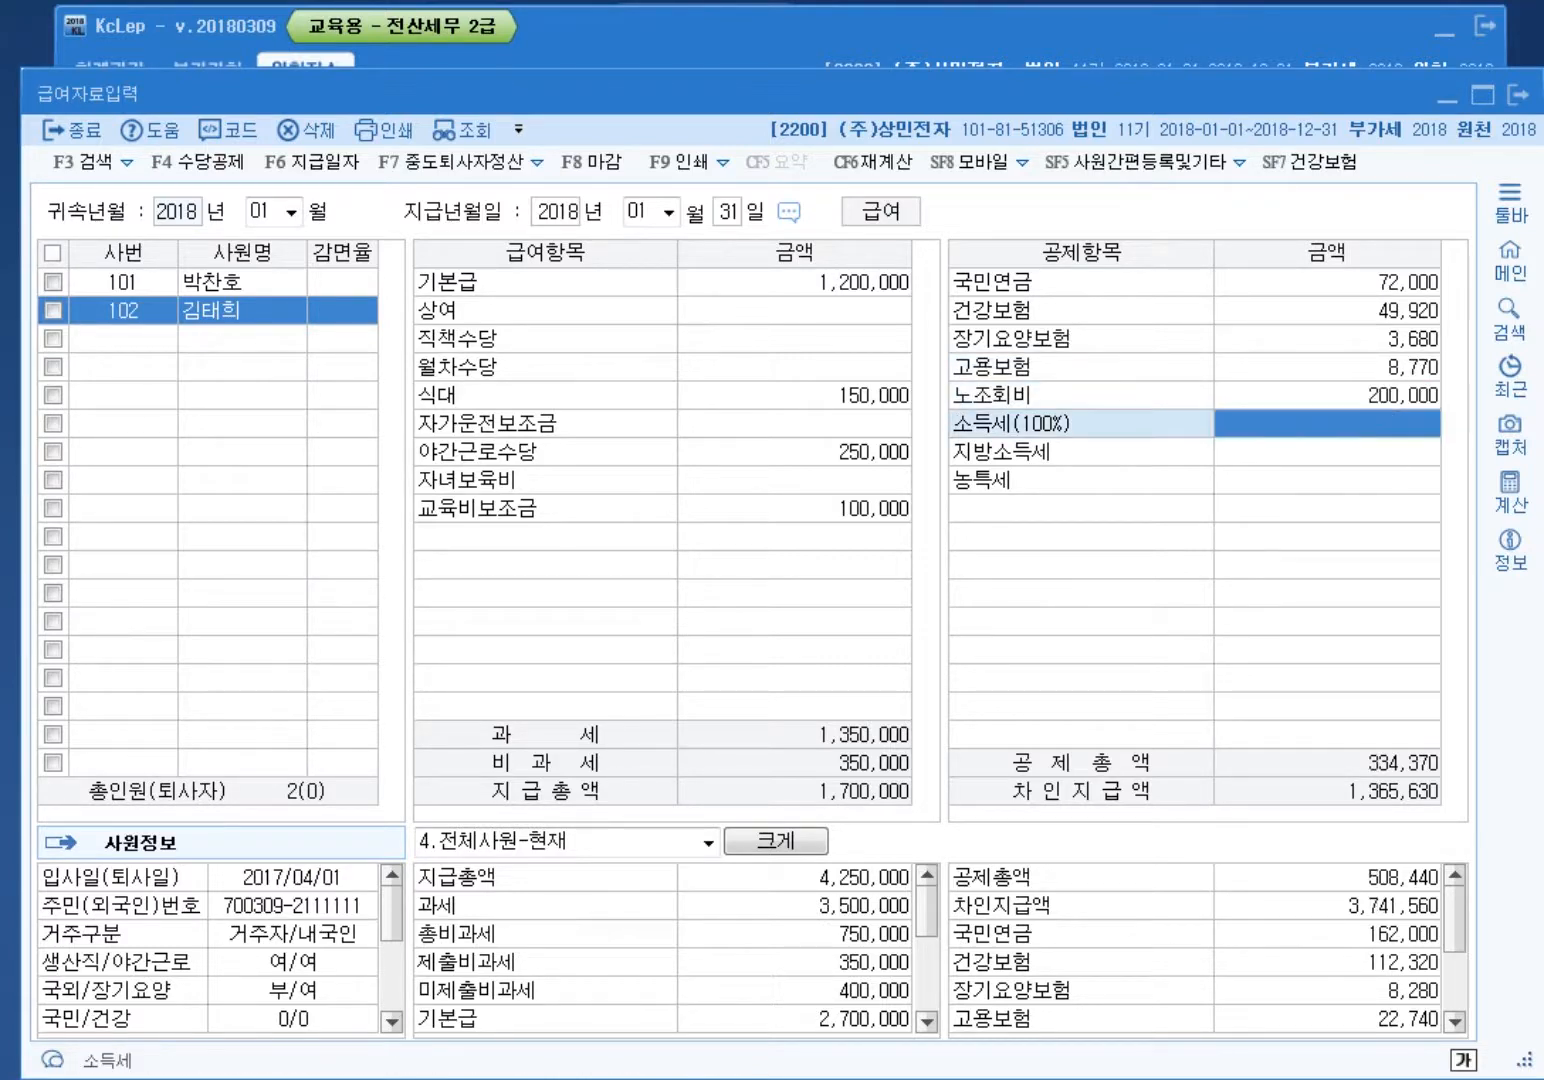
type("1500")
key("Return")
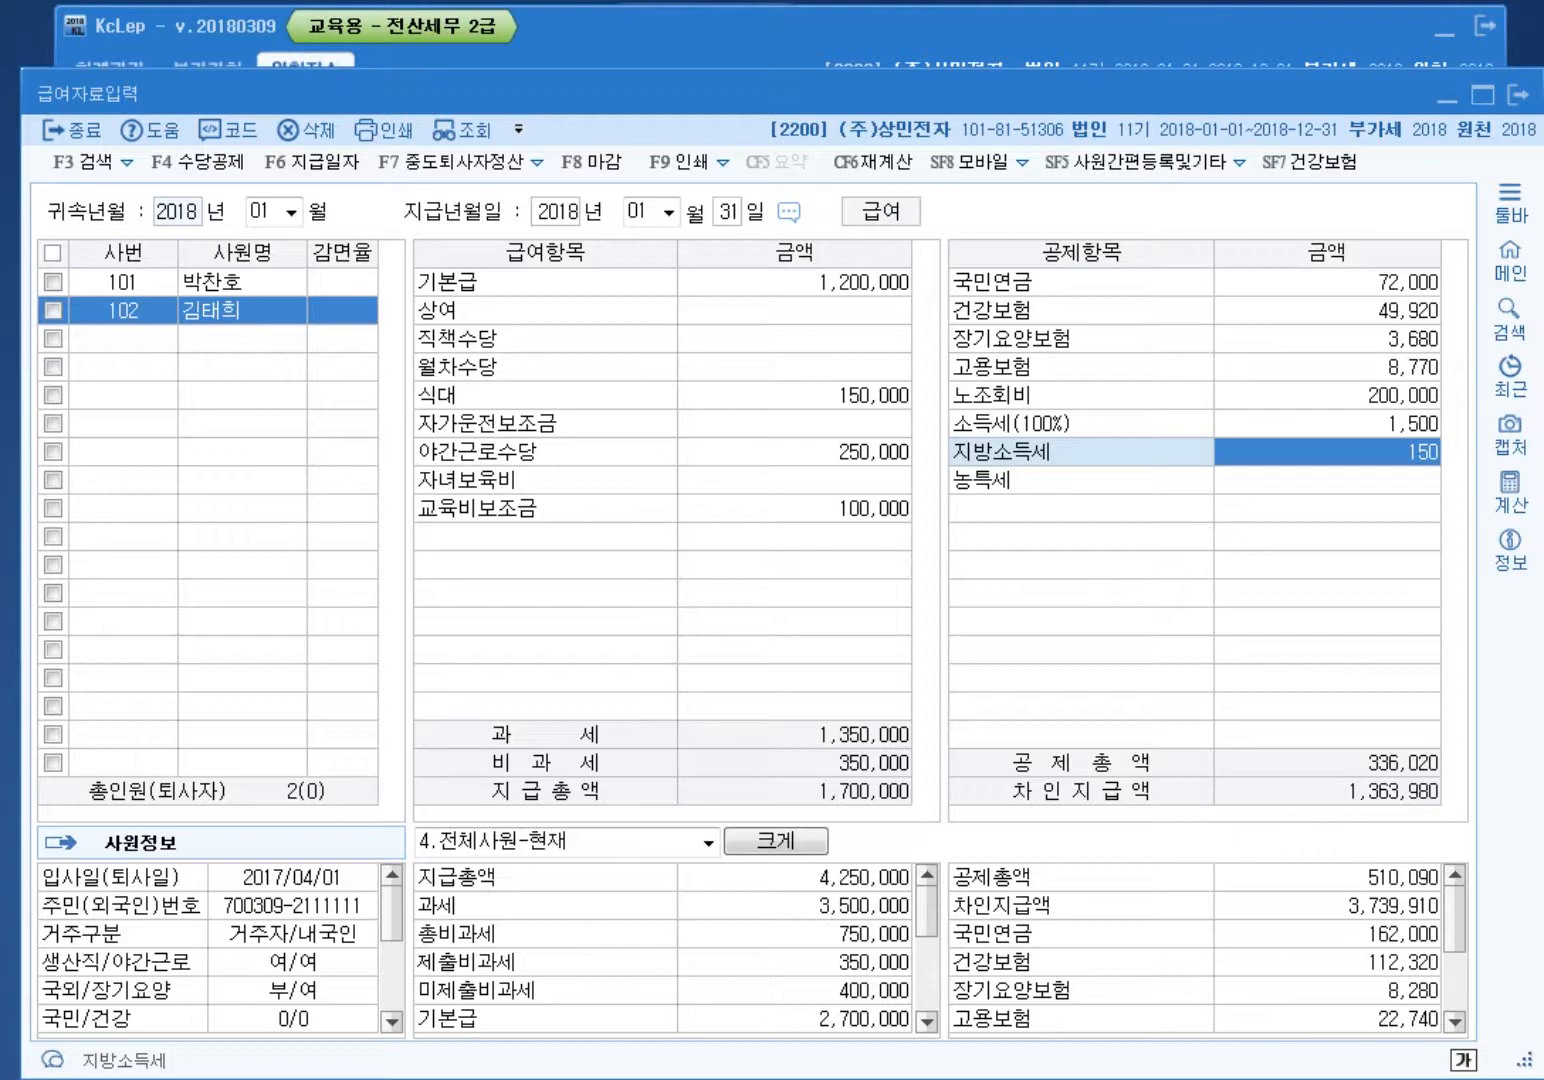
key("ctrl+alt+d")
mouse_move(920, 757)
left_mouse_down()
mouse_move(800, 742)
mouse_move(903, 738)
mouse_move(919, 757)
mouse_move(842, 782)
mouse_move(886, 746)
mouse_move(905, 770)
left_mouse_up()
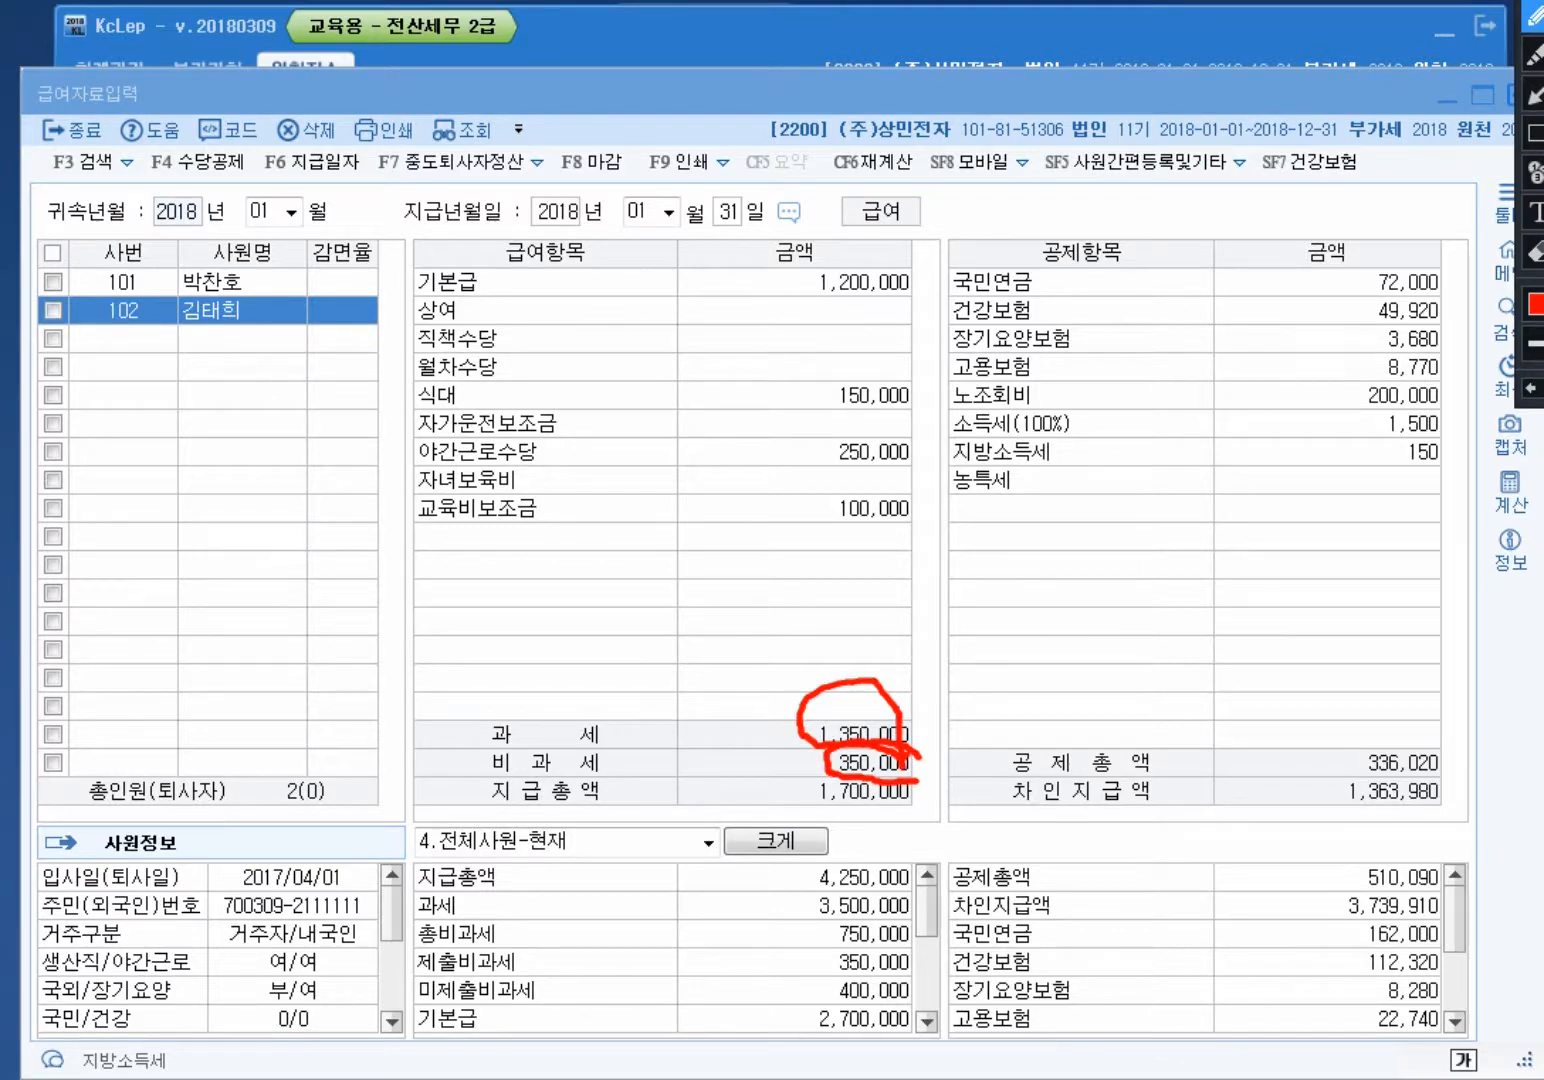
mouse_move(919, 413)
left_mouse_down()
mouse_move(805, 382)
mouse_move(912, 360)
mouse_move(922, 413)
mouse_move(882, 474)
mouse_move(815, 474)
mouse_move(860, 422)
mouse_move(919, 452)
mouse_move(910, 468)
left_mouse_up()
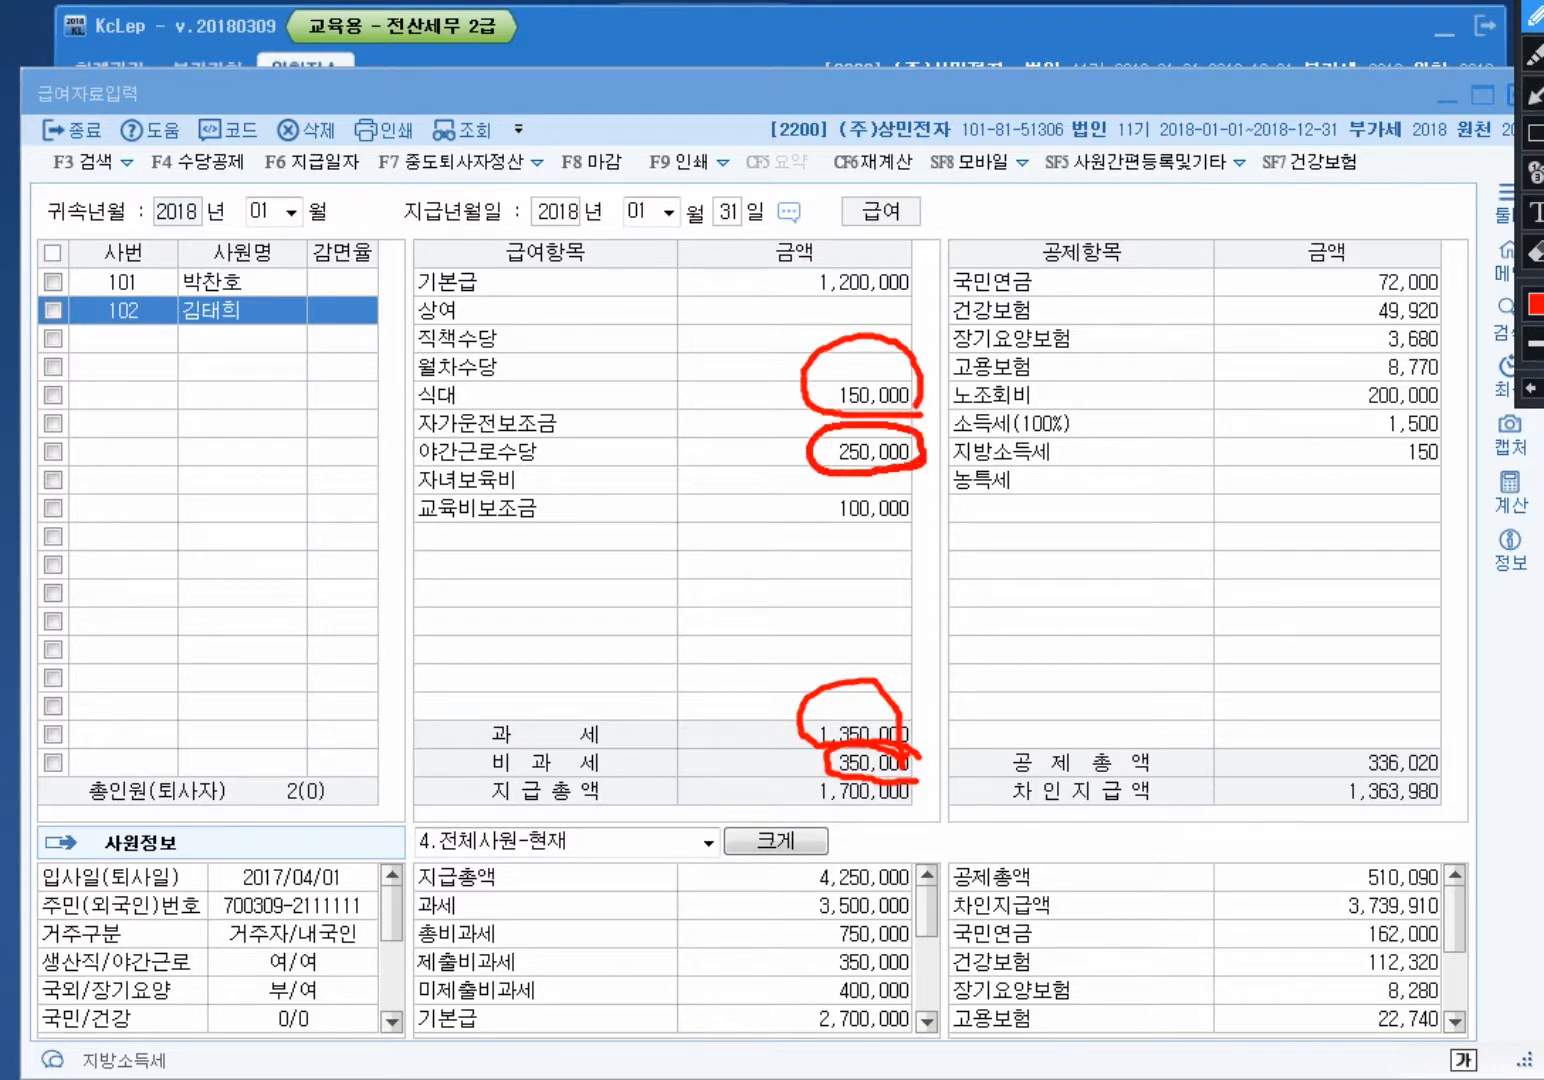
mouse_move(284, 325)
left_mouse_down()
mouse_move(161, 301)
mouse_move(250, 318)
mouse_move(416, 629)
mouse_move(811, 474)
mouse_move(792, 446)
mouse_move(785, 541)
mouse_move(822, 472)
mouse_move(782, 430)
mouse_move(781, 533)
mouse_move(821, 470)
mouse_move(794, 448)
mouse_move(788, 490)
left_mouse_up()
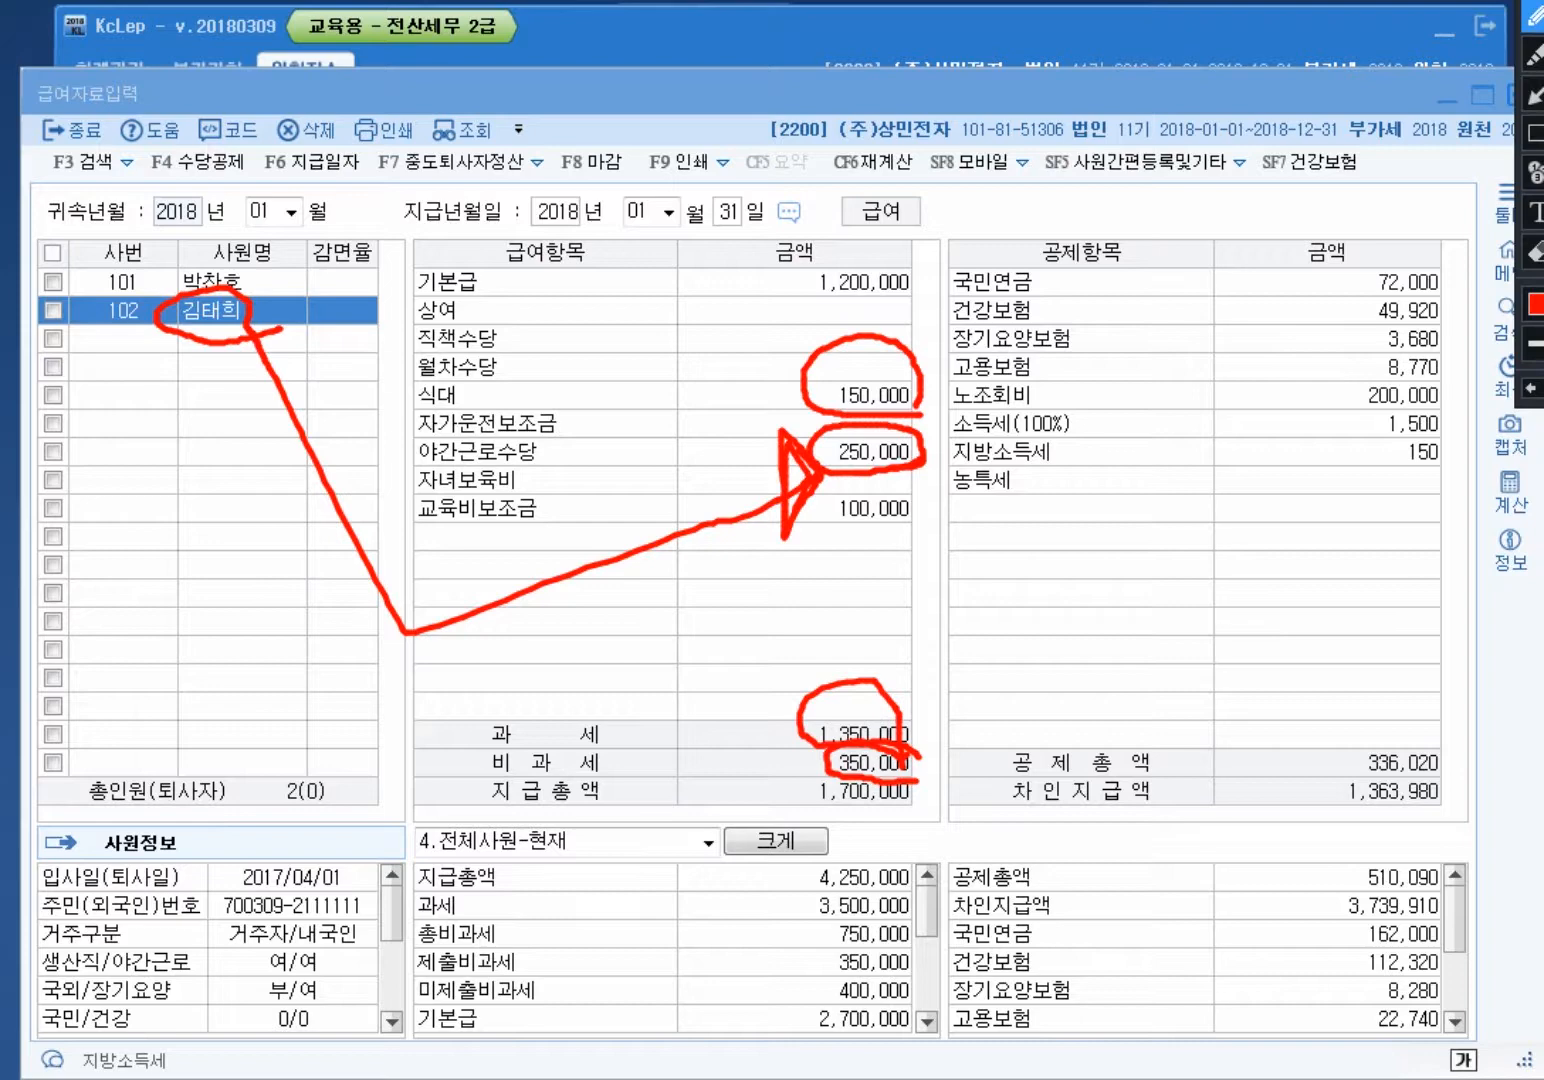
key("Escape")
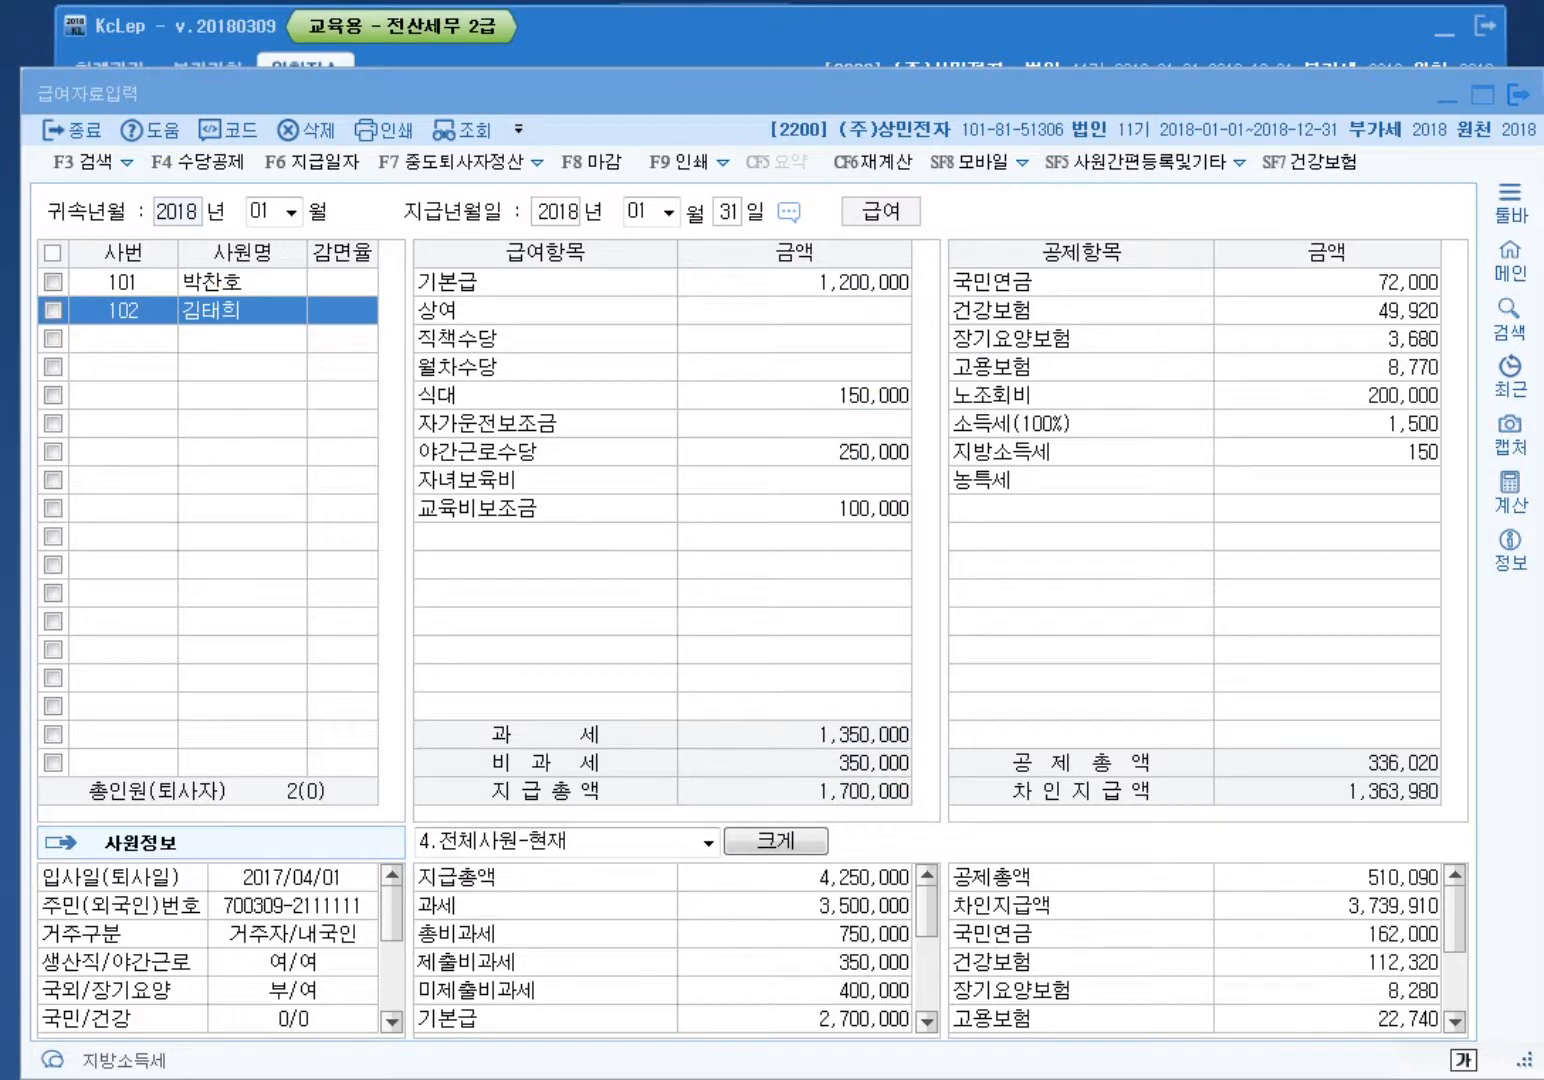
key("ctrl+alt+d")
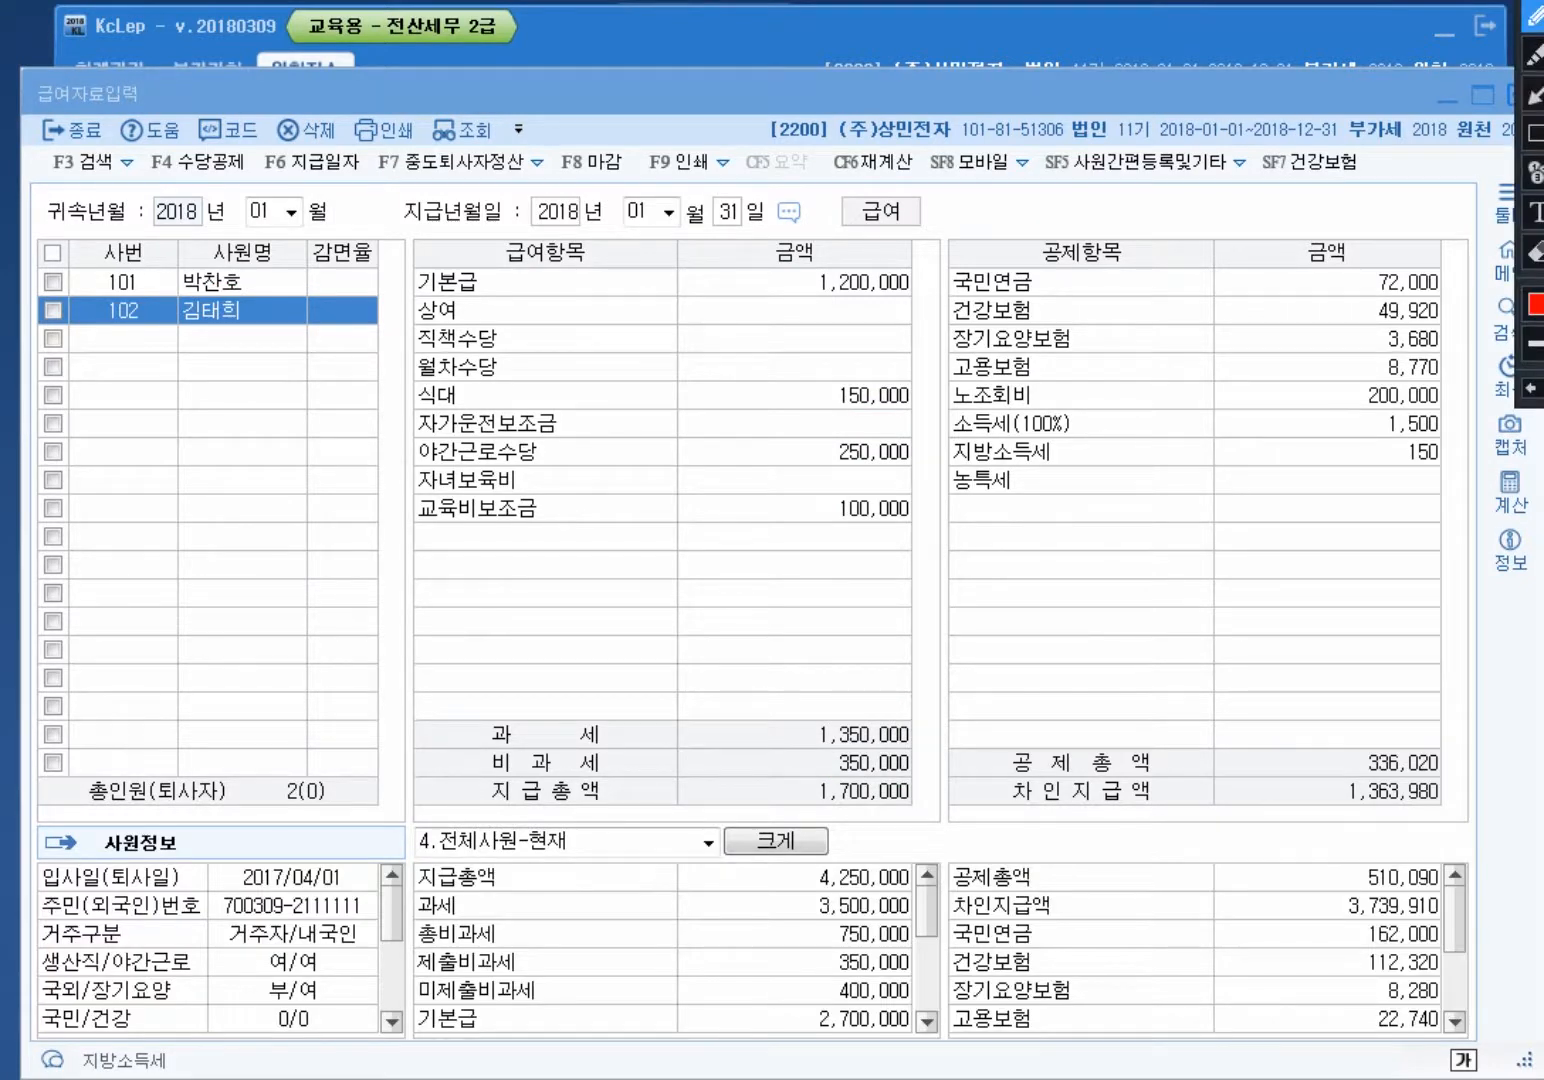
mouse_move(1450, 812)
left_mouse_down()
mouse_move(1378, 818)
mouse_move(1371, 776)
mouse_move(1455, 797)
mouse_move(1359, 808)
mouse_move(1430, 761)
mouse_move(1450, 805)
left_mouse_up()
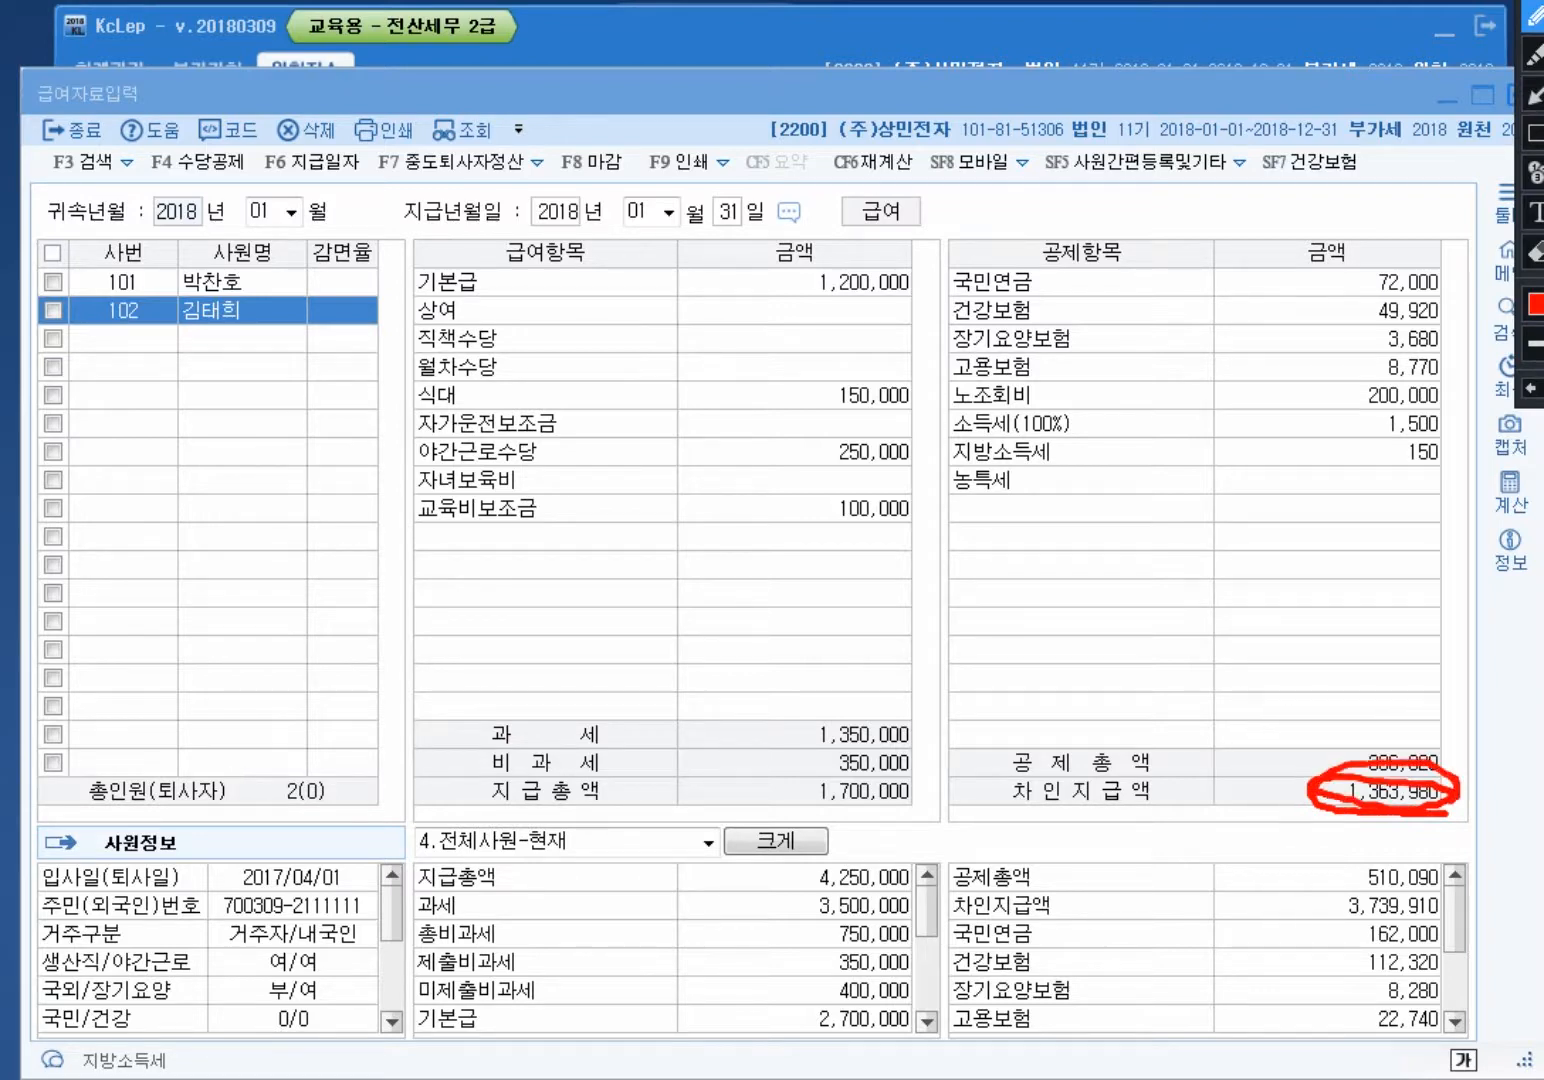
mouse_move(939, 800)
left_mouse_down()
mouse_move(791, 700)
mouse_move(926, 804)
mouse_move(1054, 712)
mouse_move(1259, 640)
mouse_move(1359, 748)
left_mouse_up()
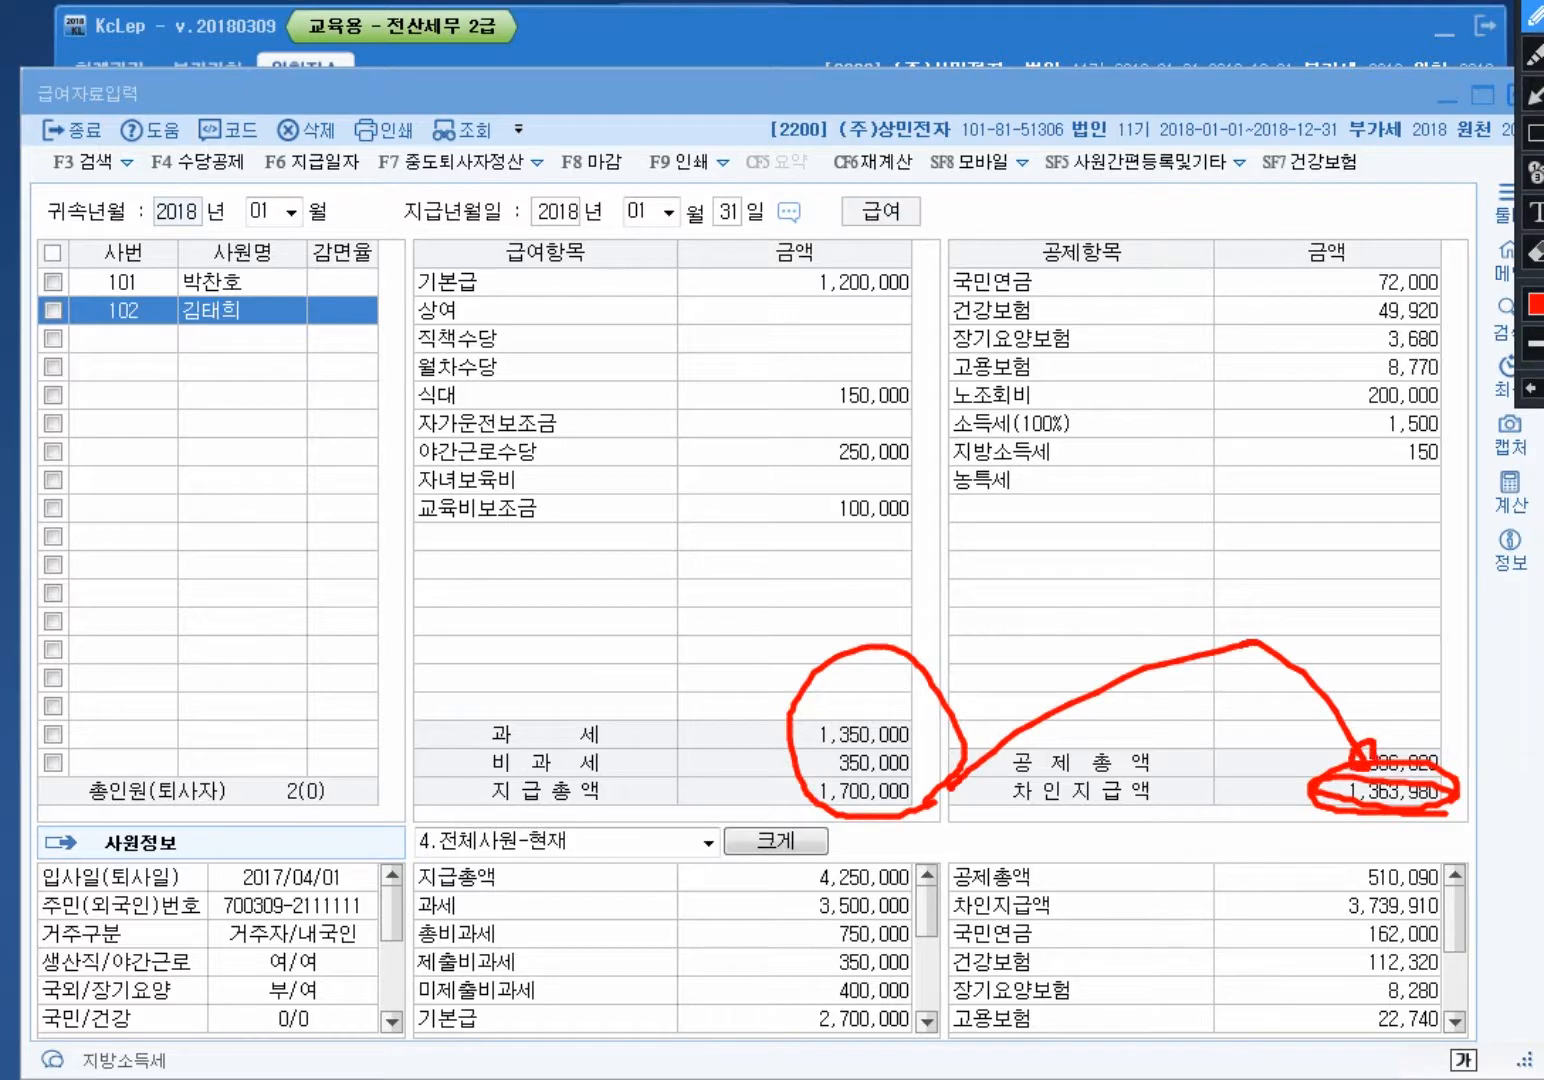
mouse_move(1445, 809)
left_mouse_down()
mouse_move(1313, 828)
mouse_move(1477, 798)
mouse_move(1465, 806)
left_mouse_up()
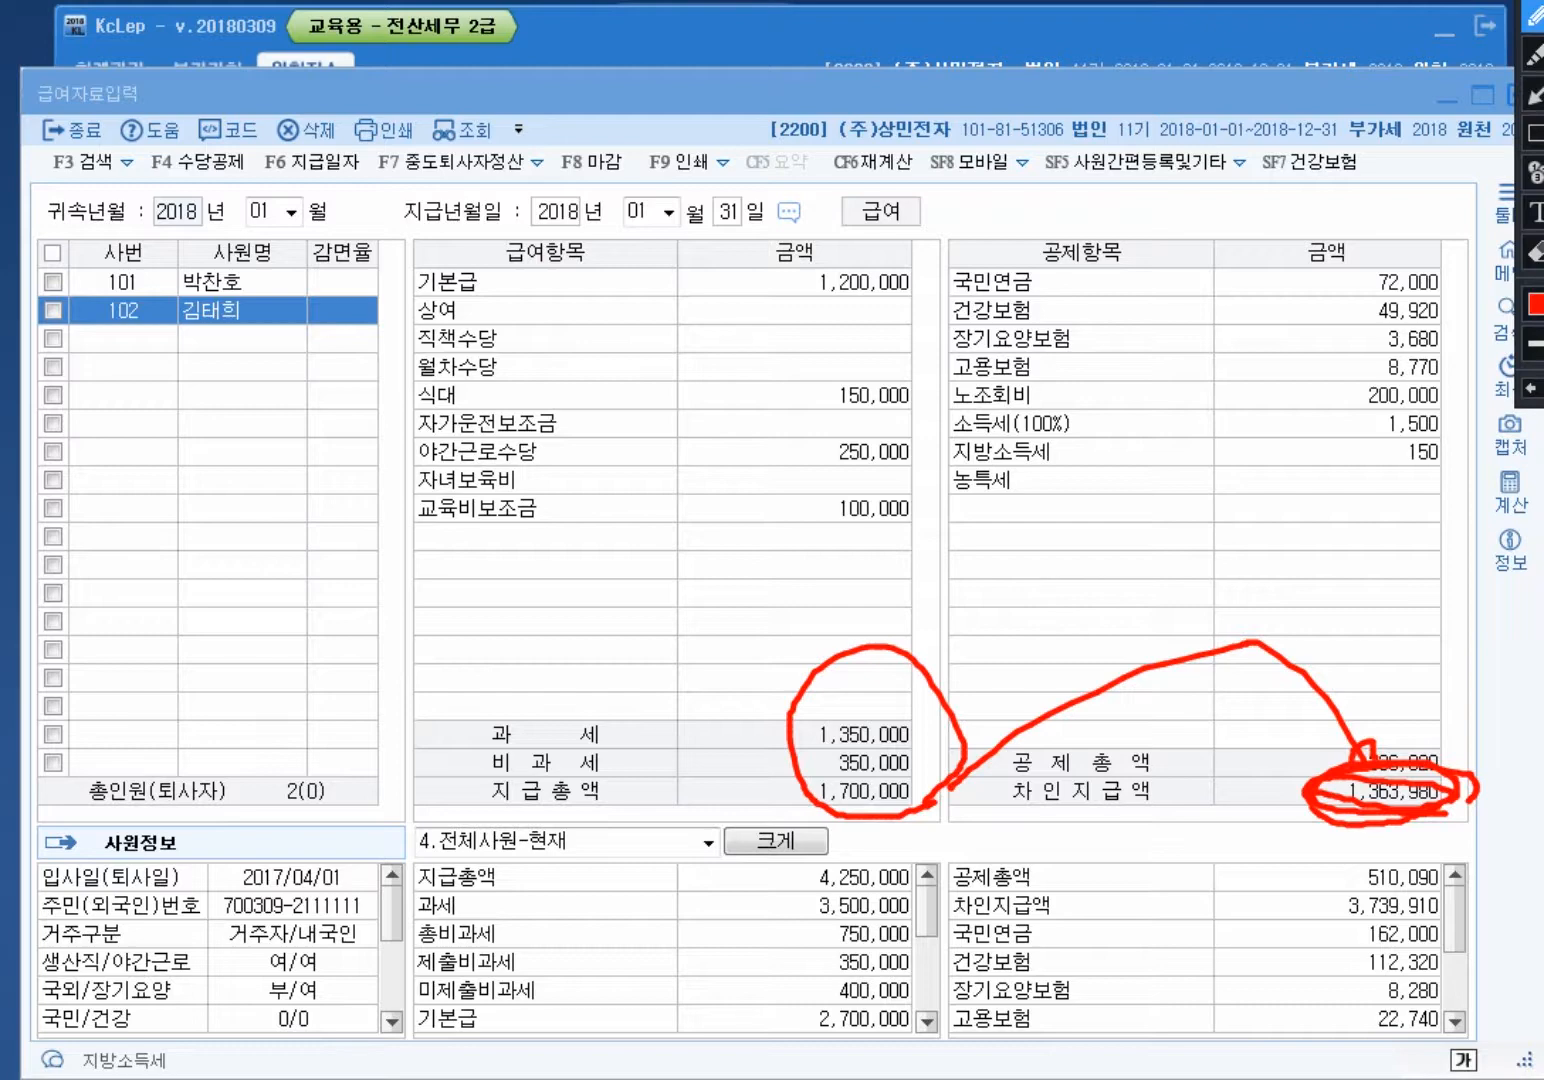
key("Escape")
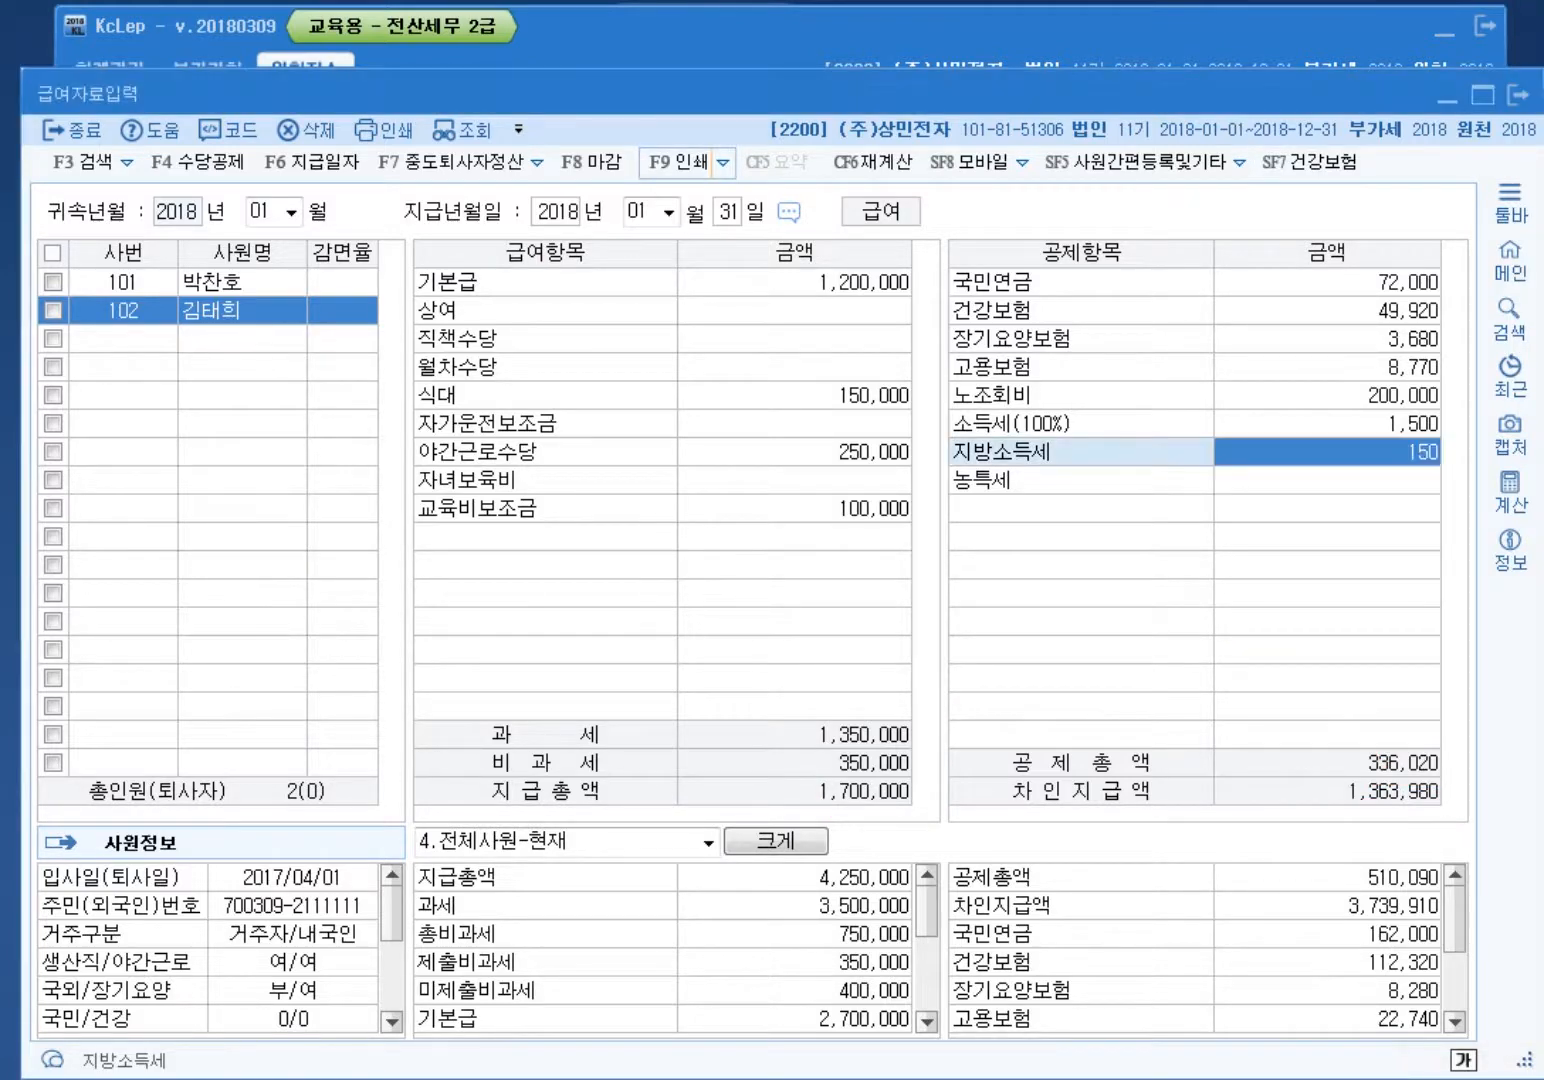
key("F9")
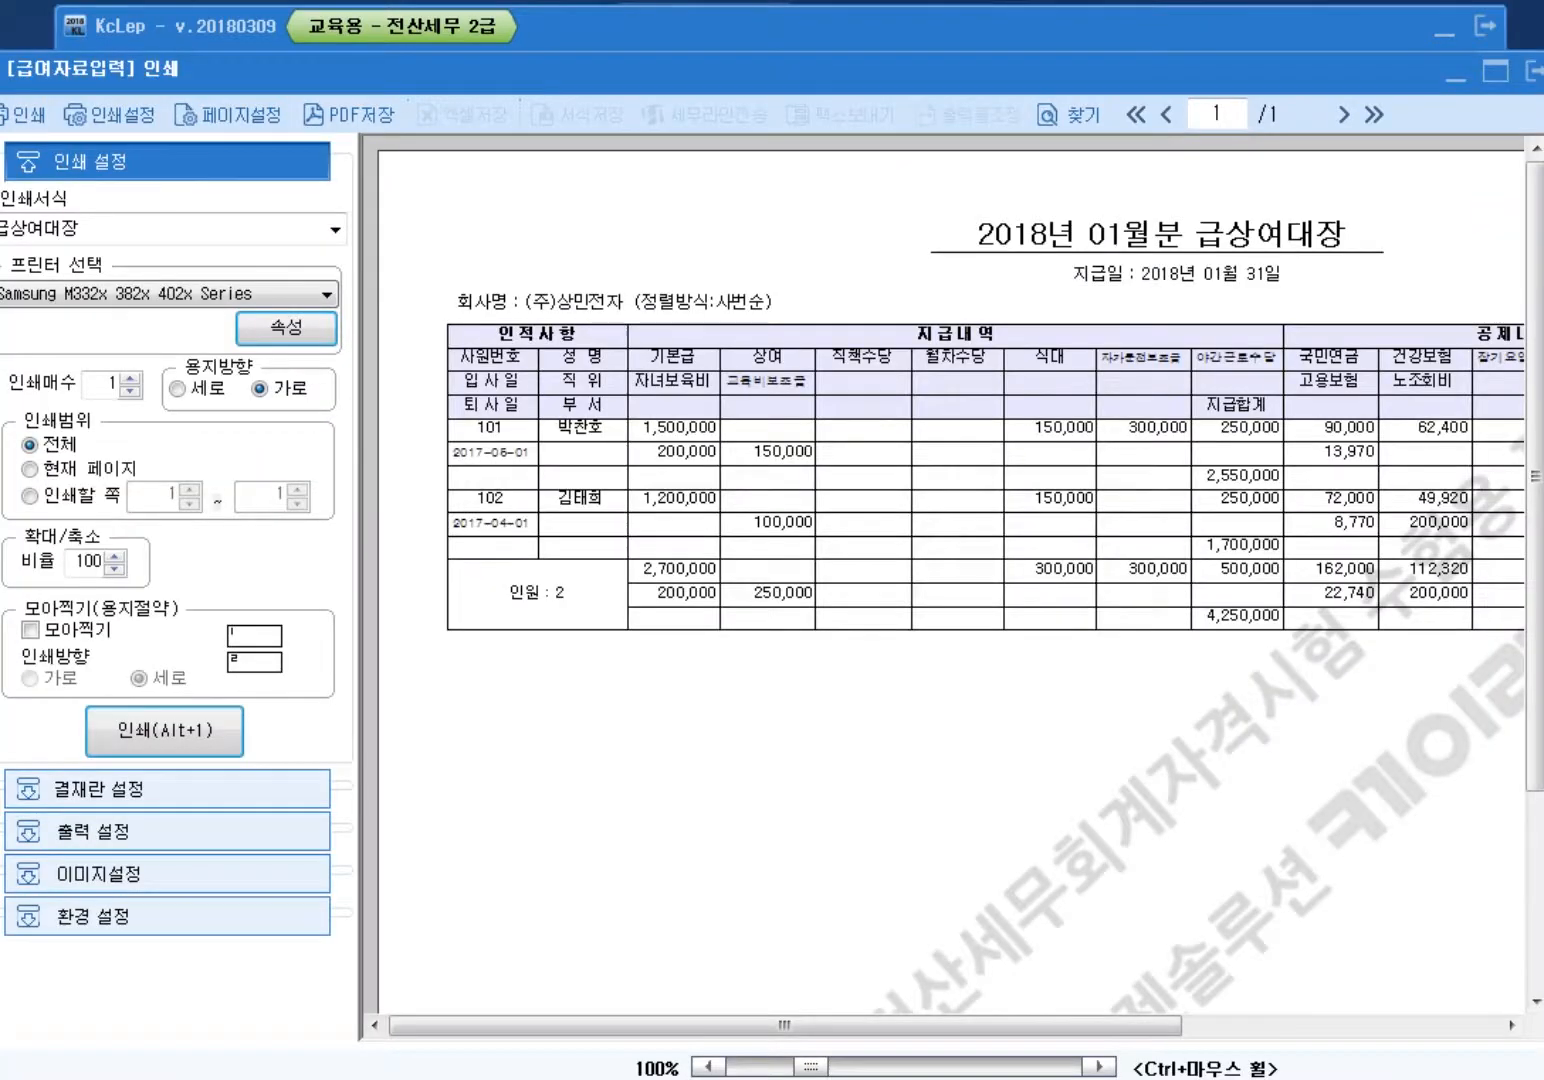
scroll(944, 590, "right", 5)
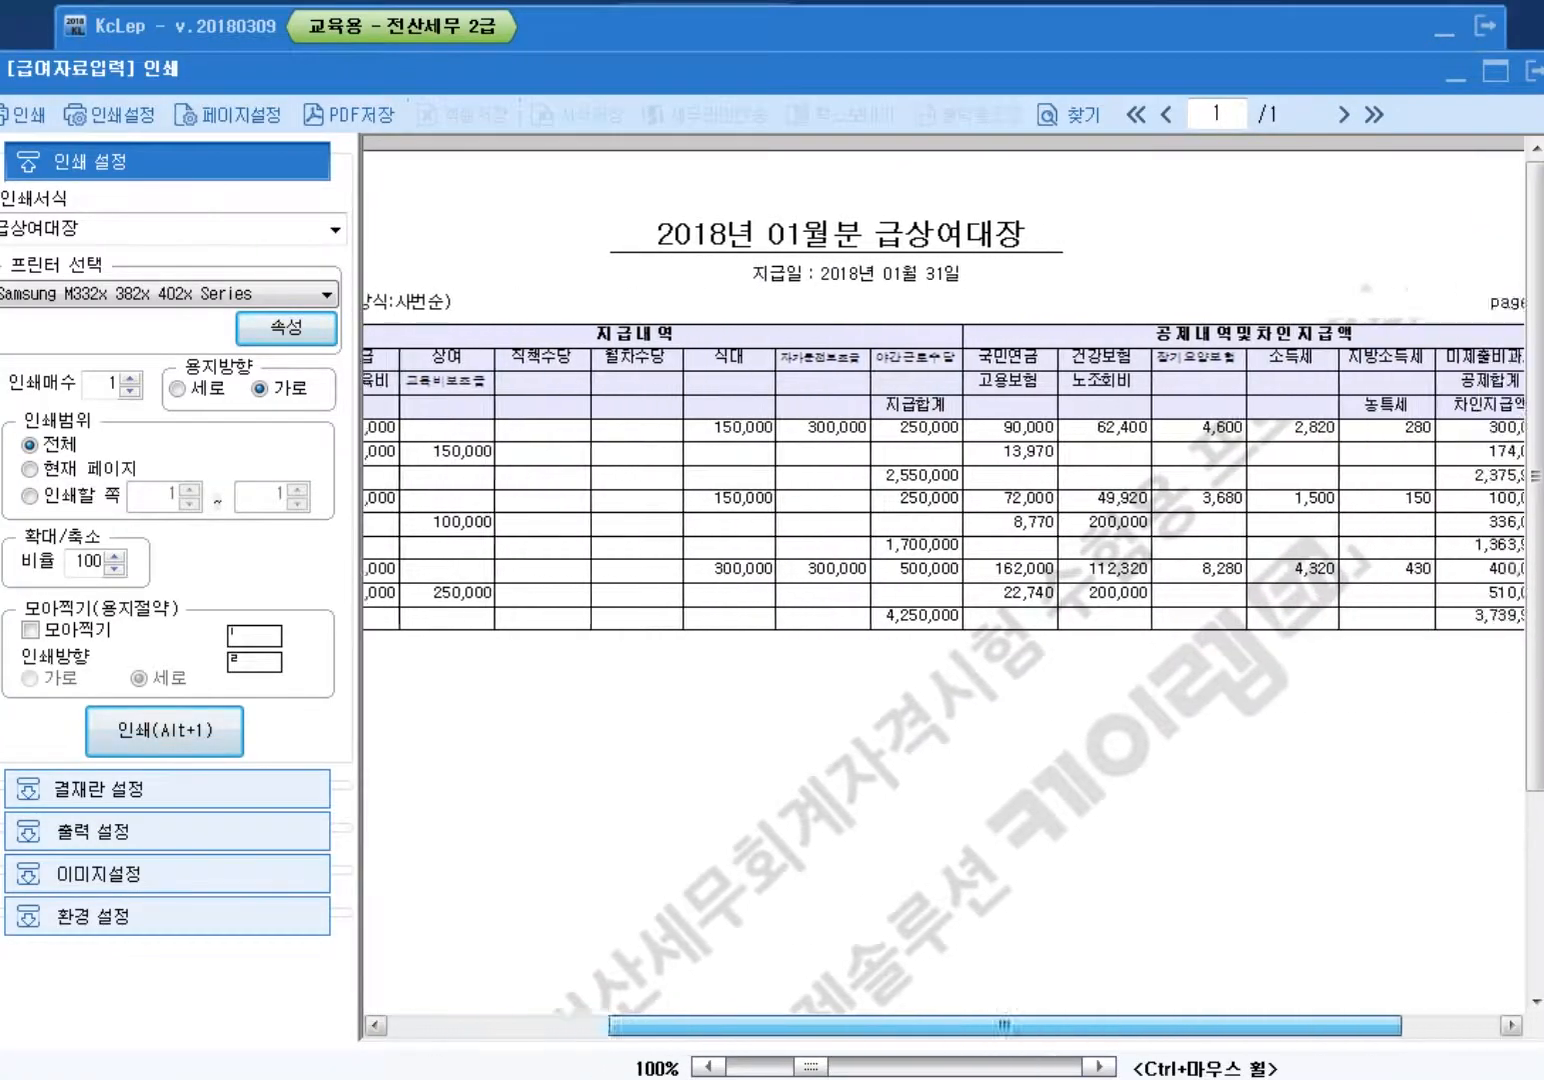
scroll(944, 590, "left", 5)
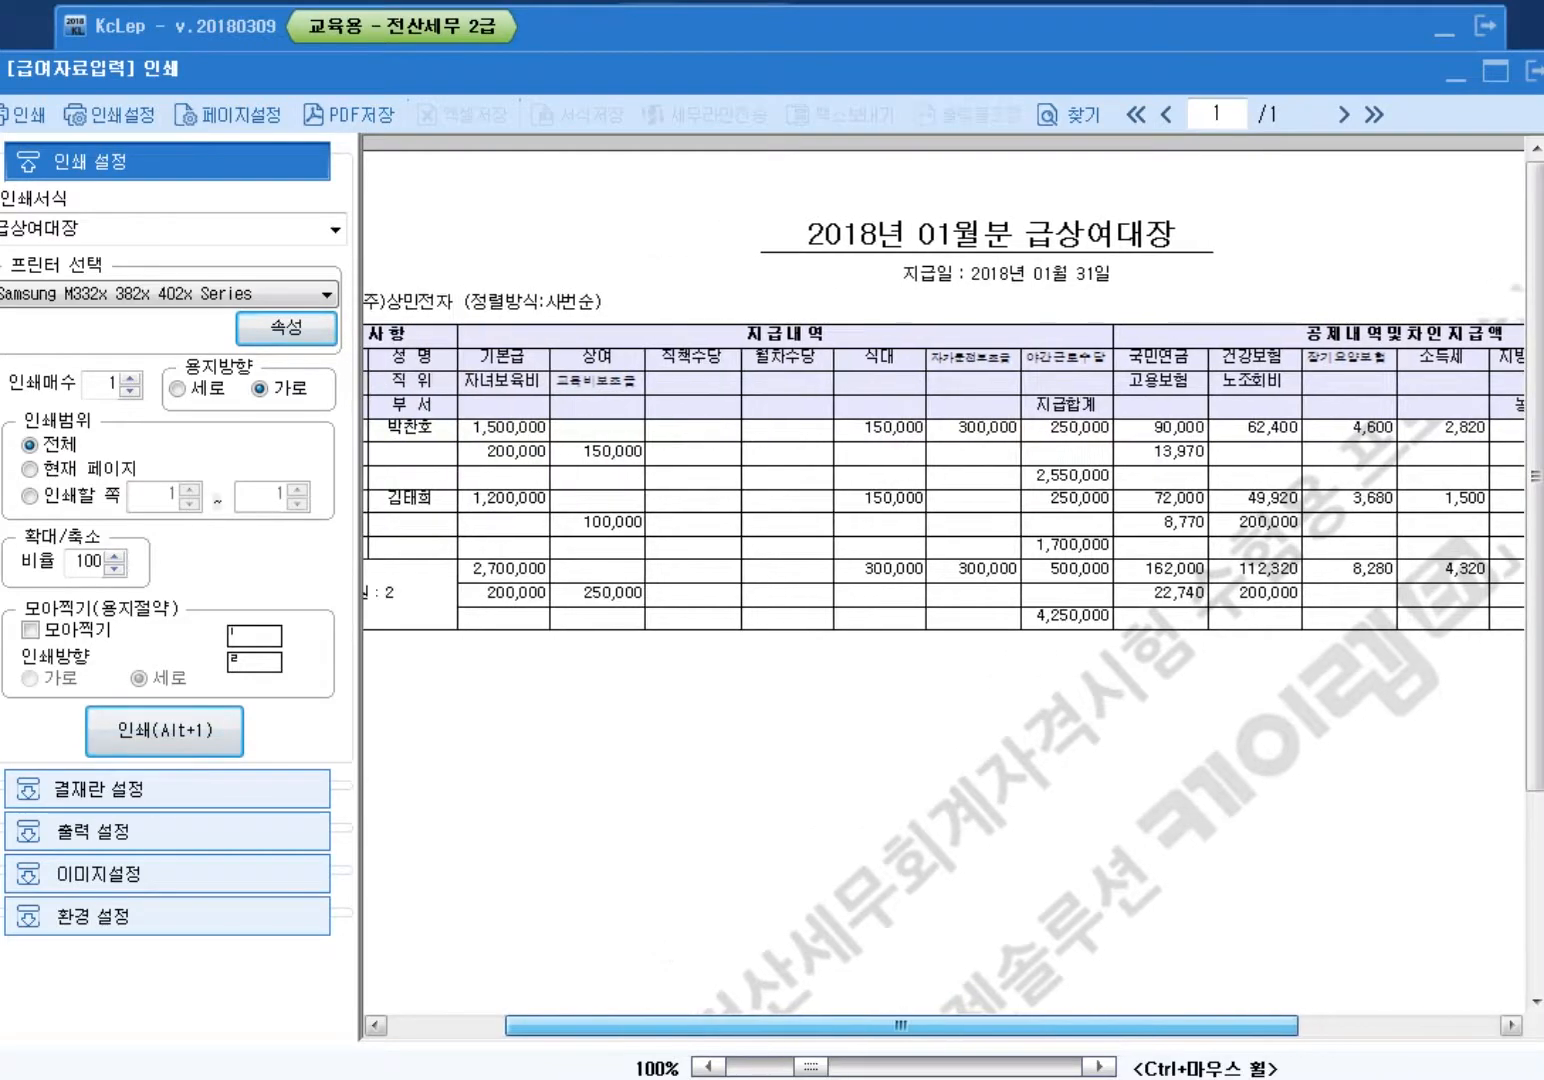
left_click(1533, 71)
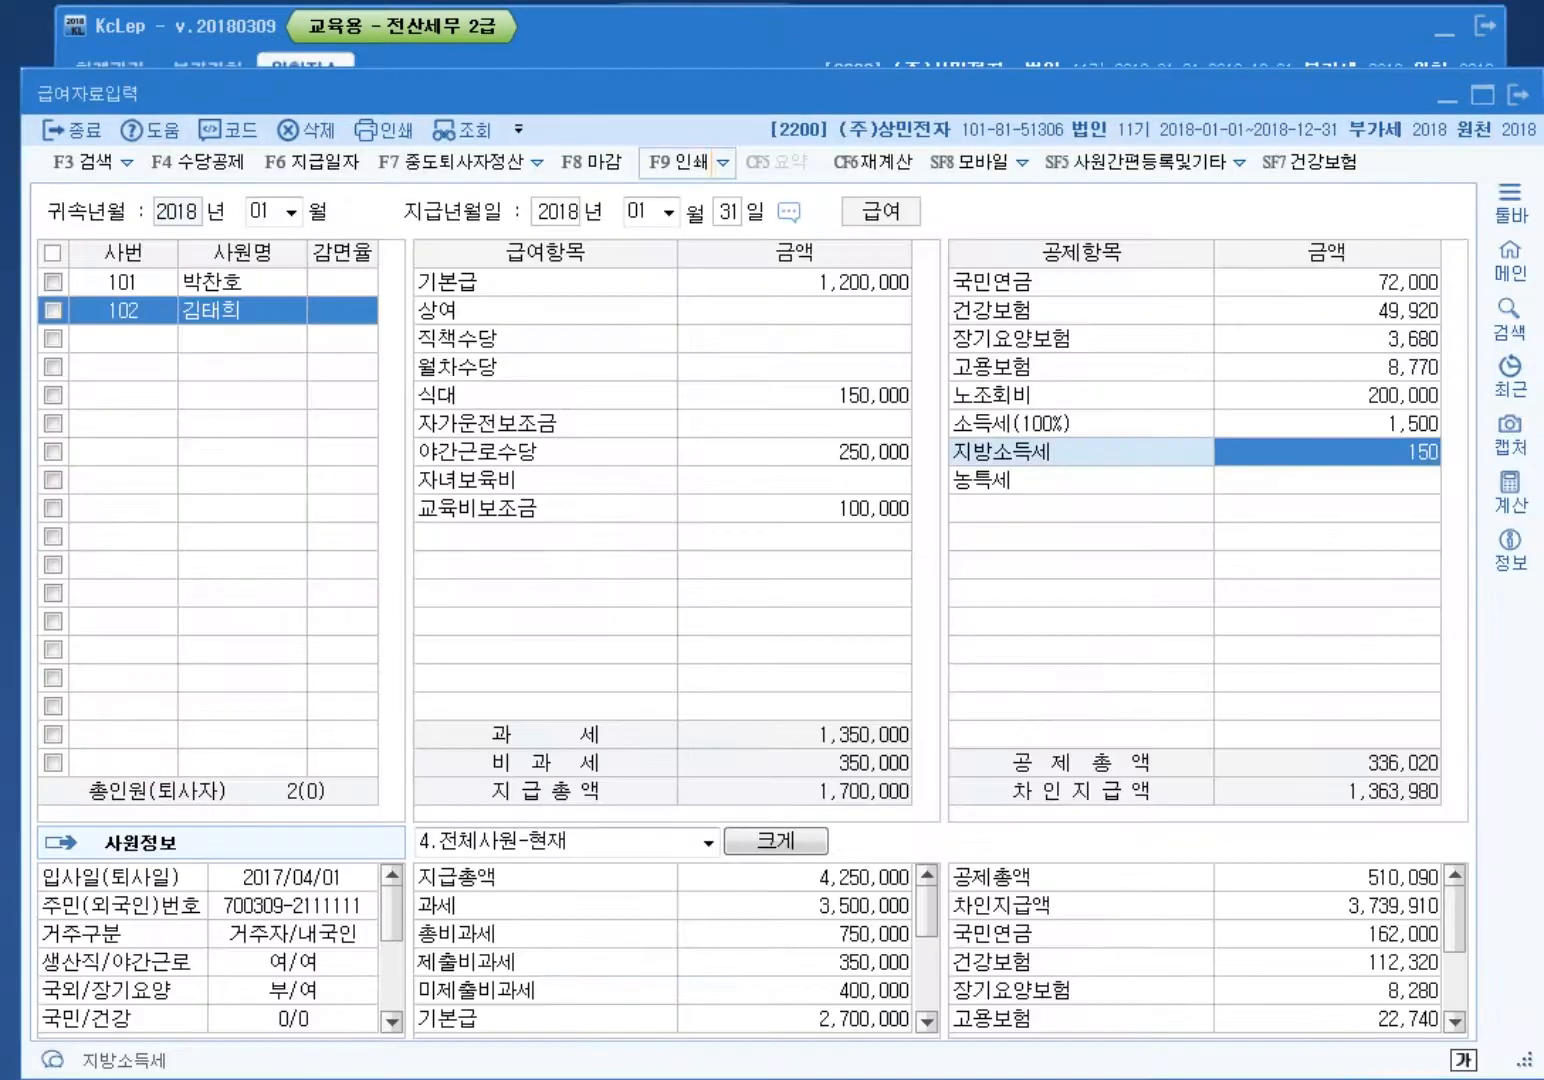
key("F9")
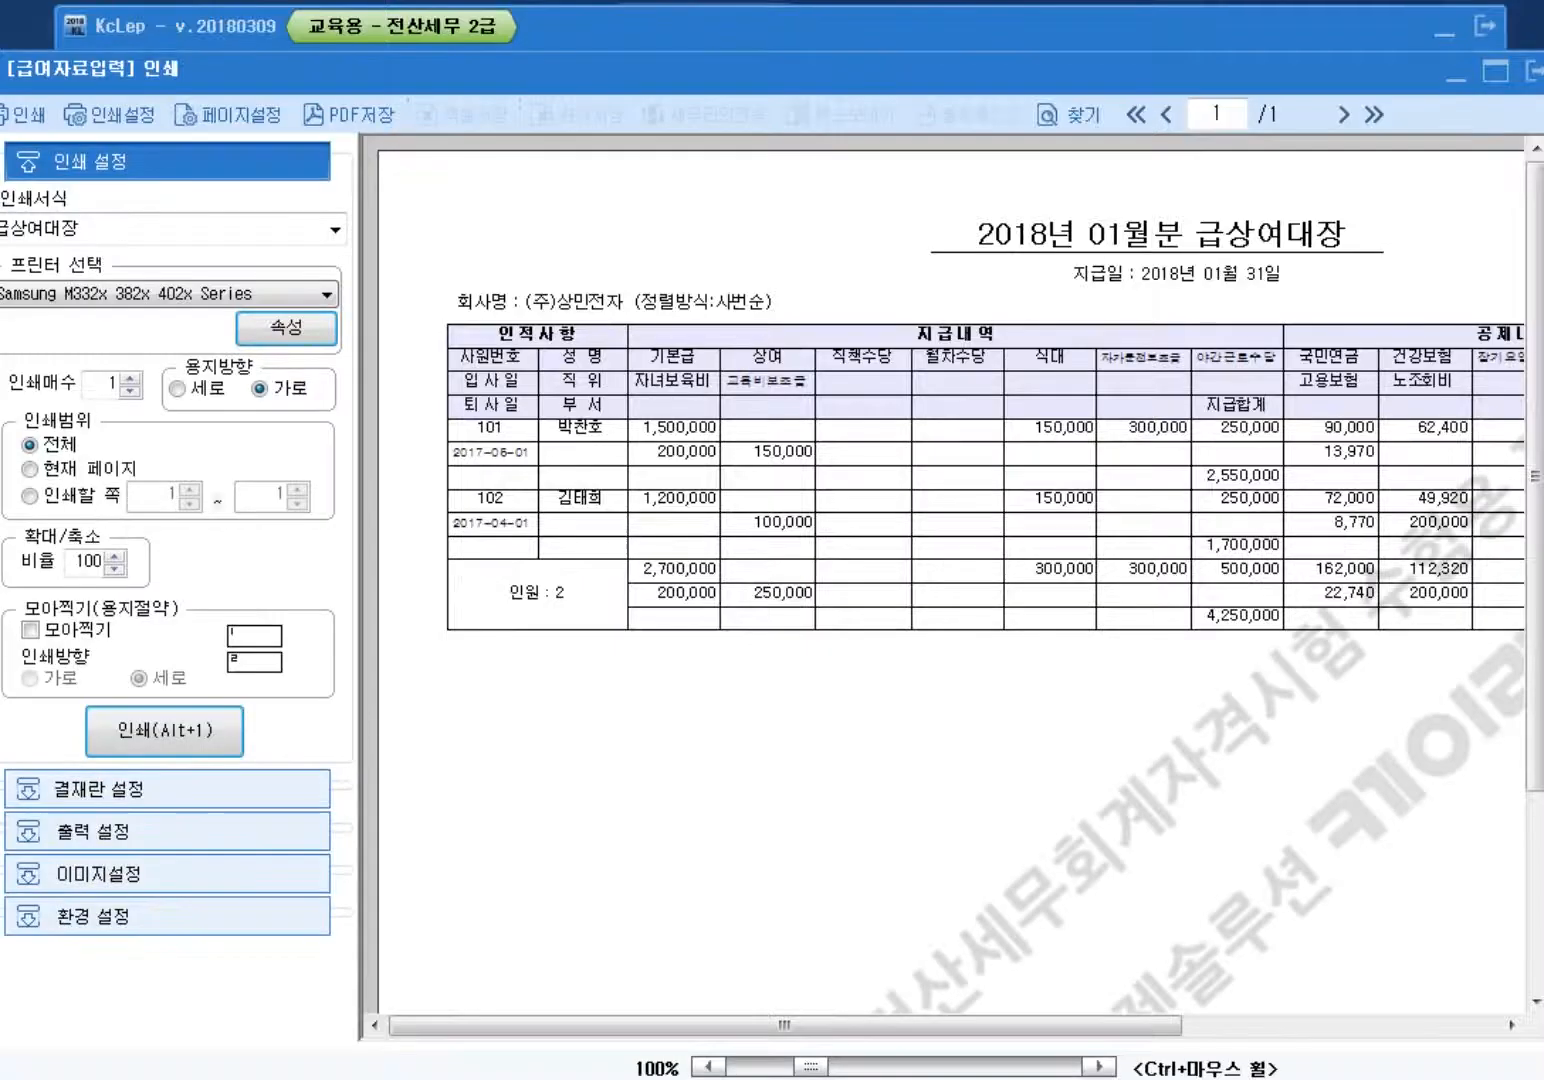
scroll(945, 590, "right", 3)
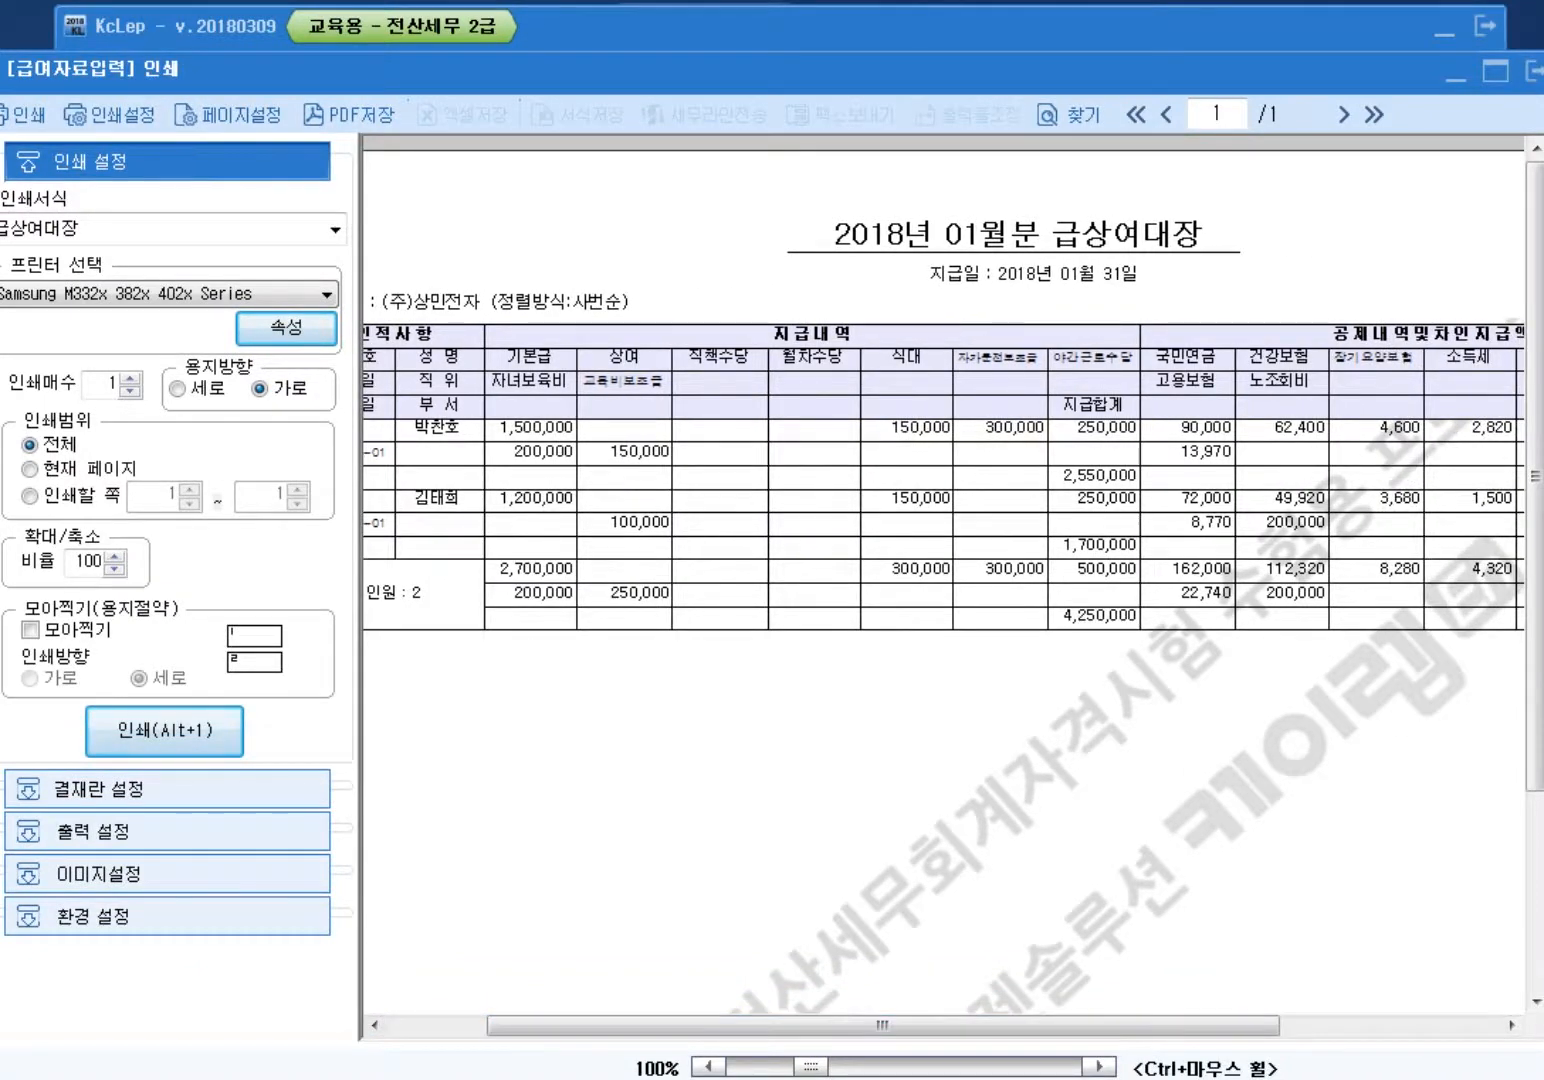
key("Escape")
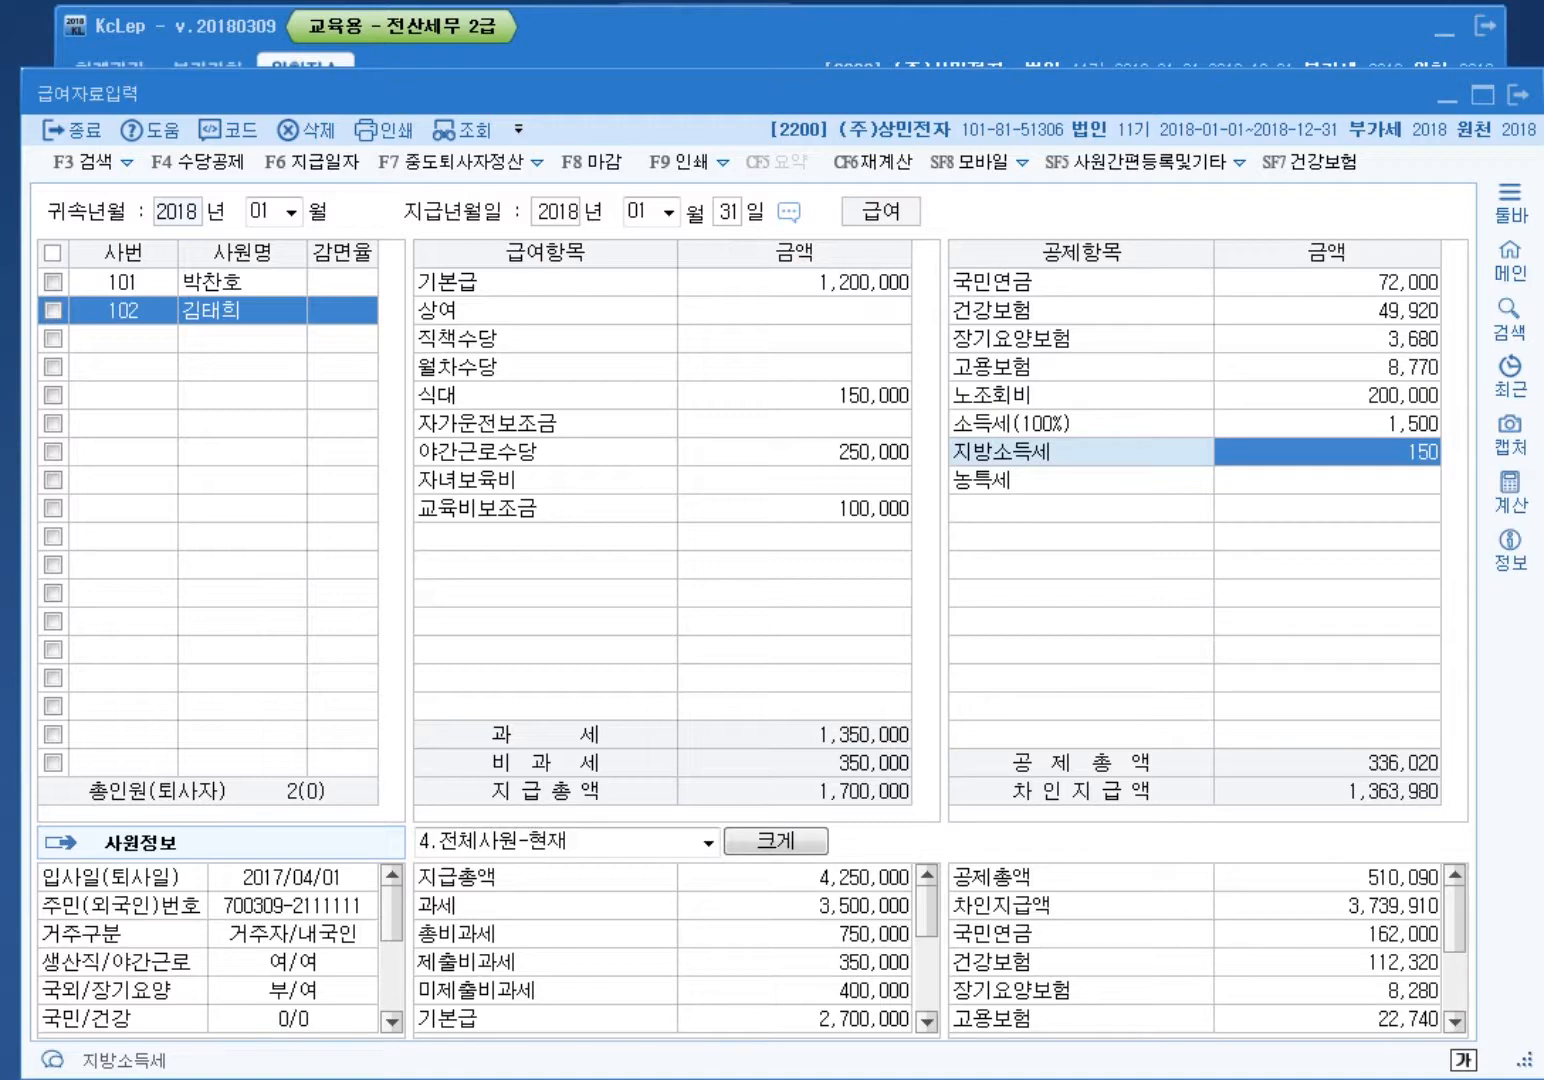
Step: Create February 2018 payroll paid the 28th from the previous month, reviewing both employees
left_click(291, 213)
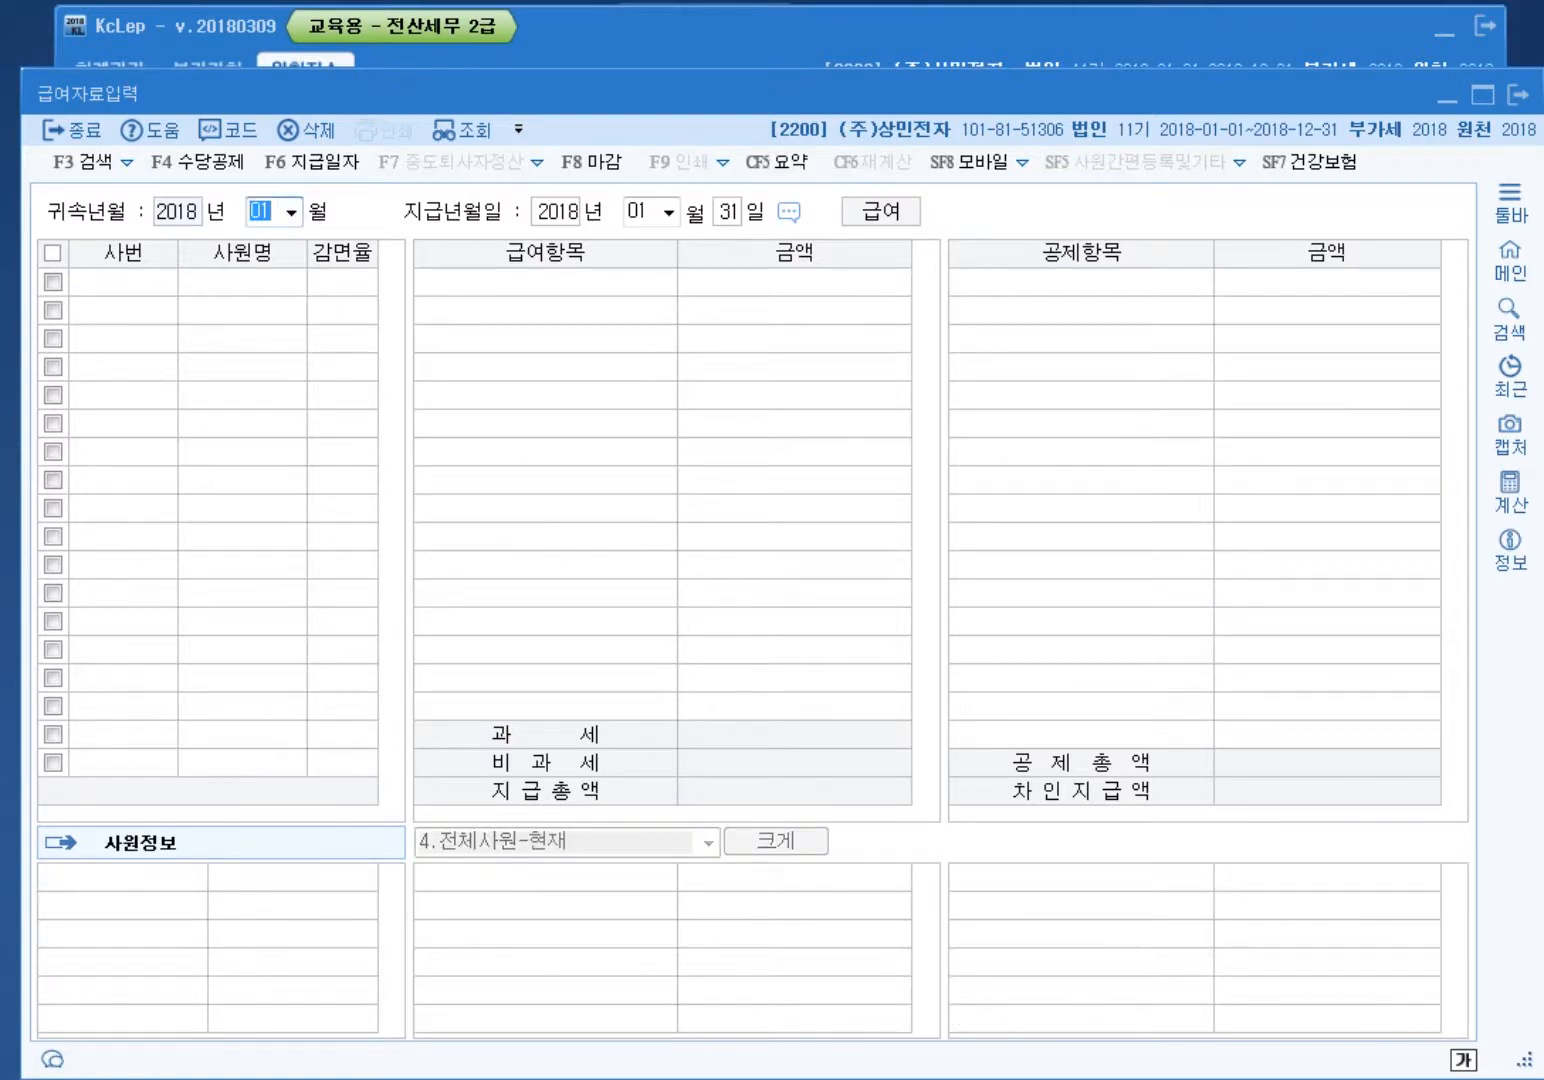
type("02")
key("Return")
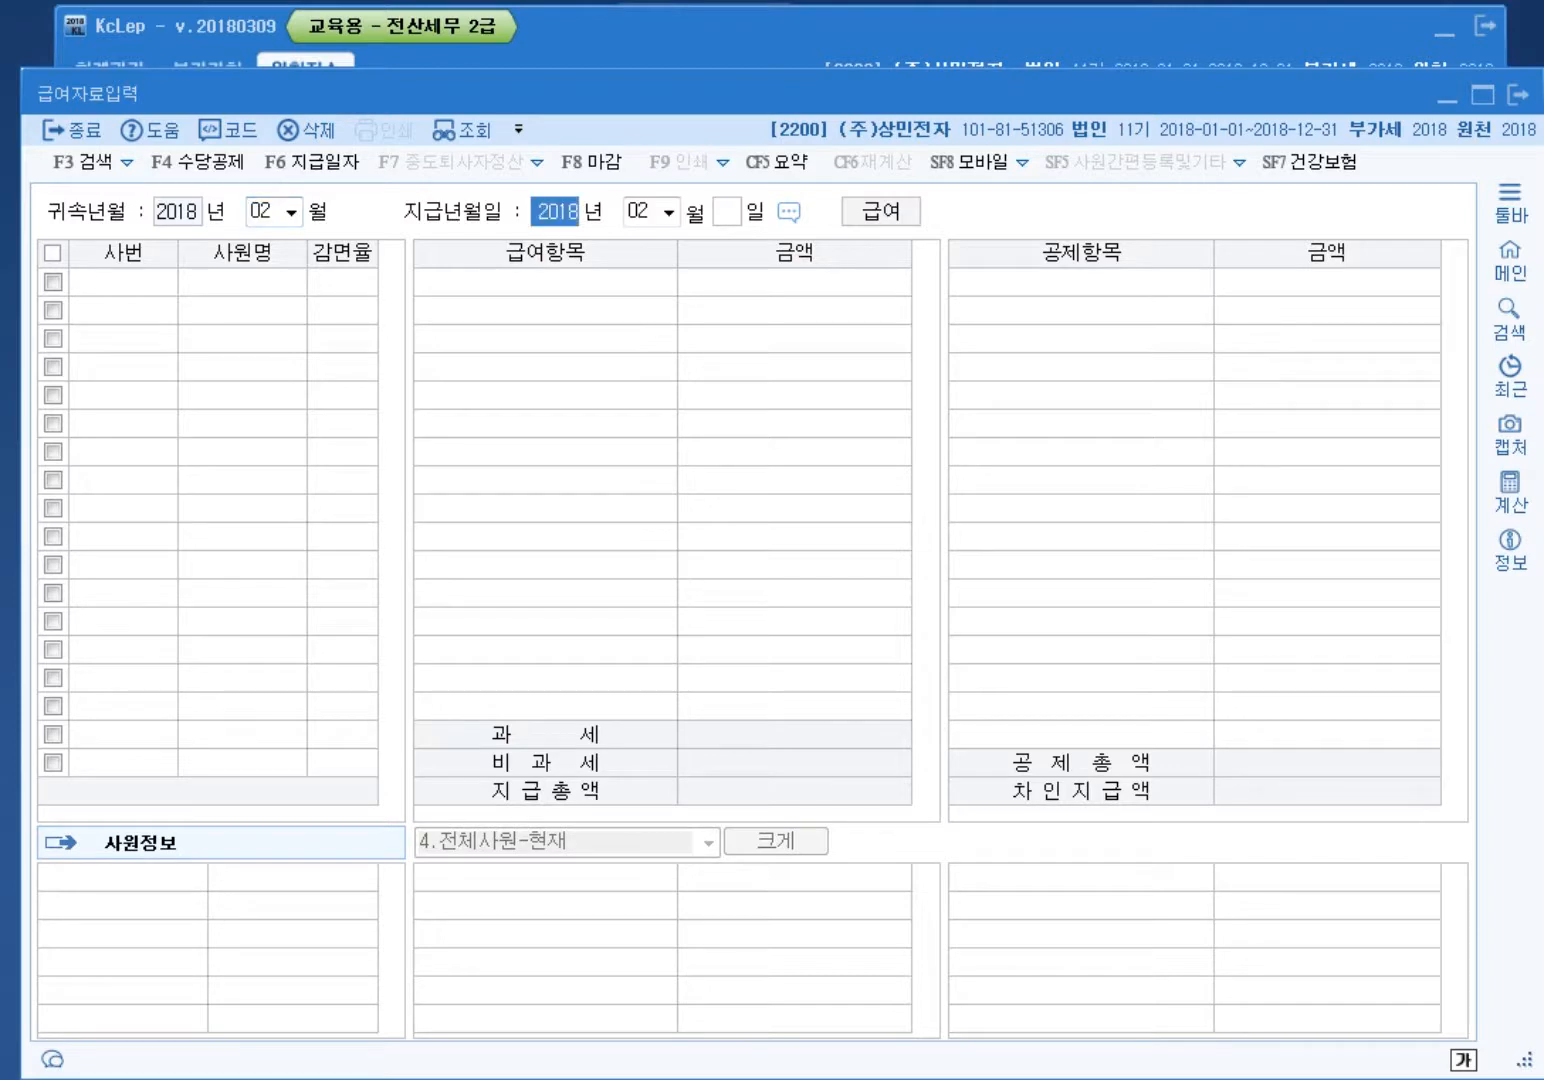
key("Return")
key("Return")
type("28")
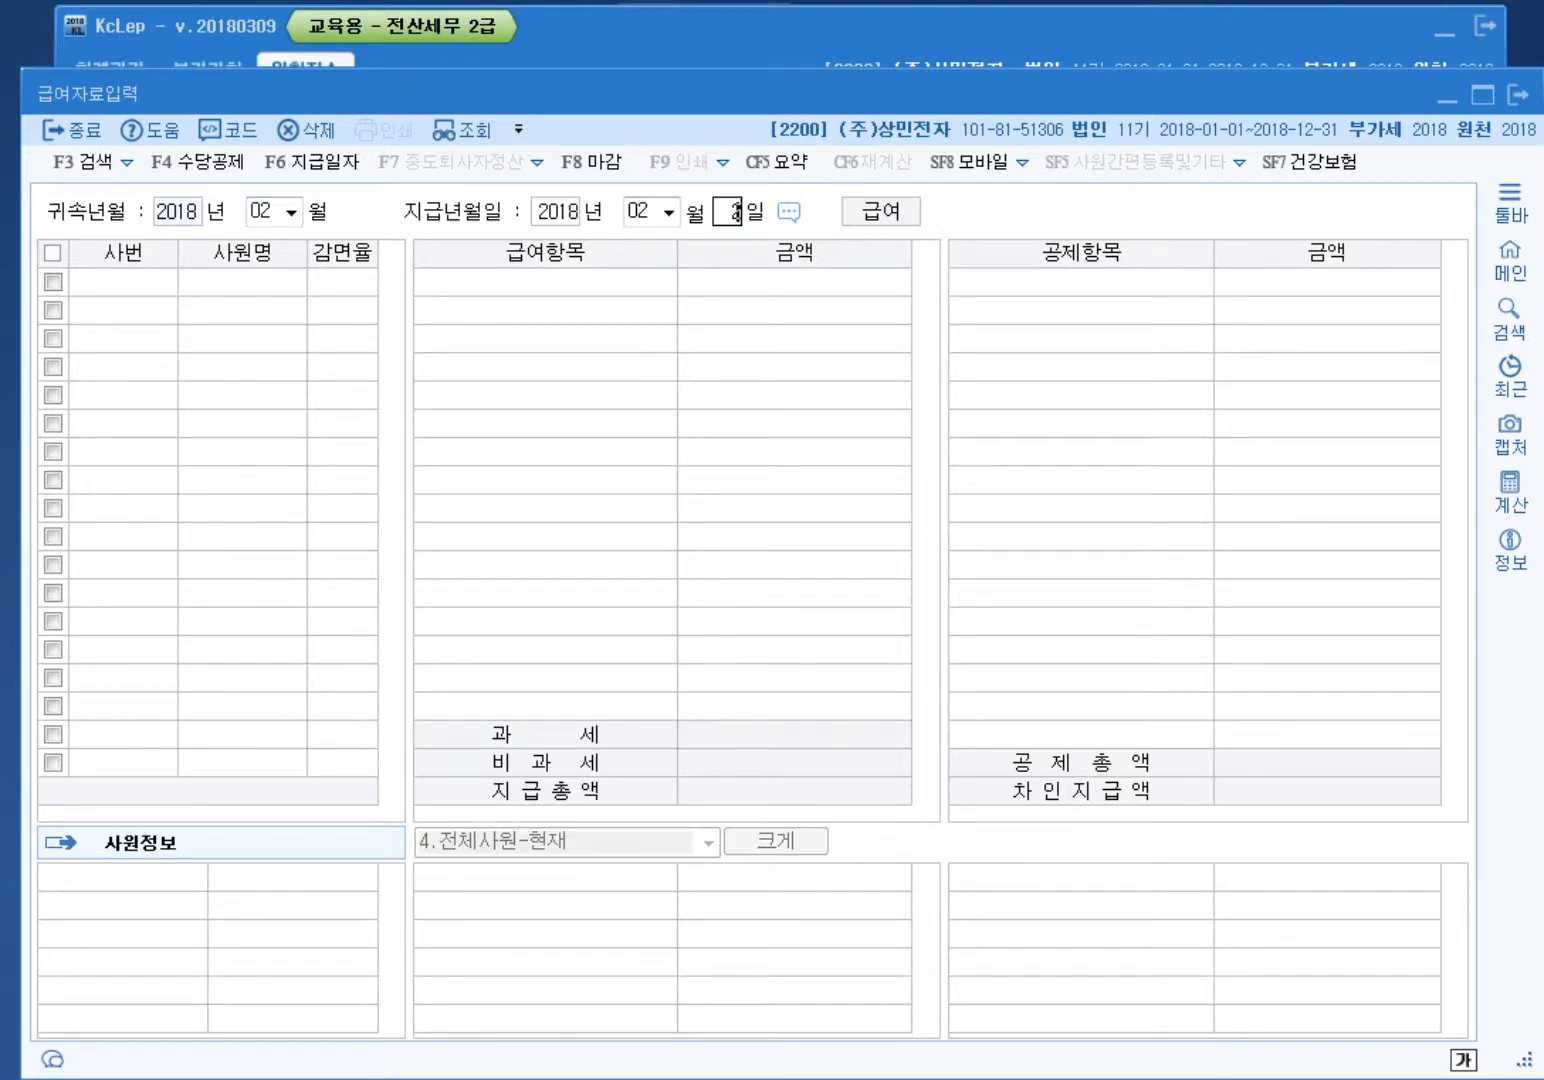
key("Return")
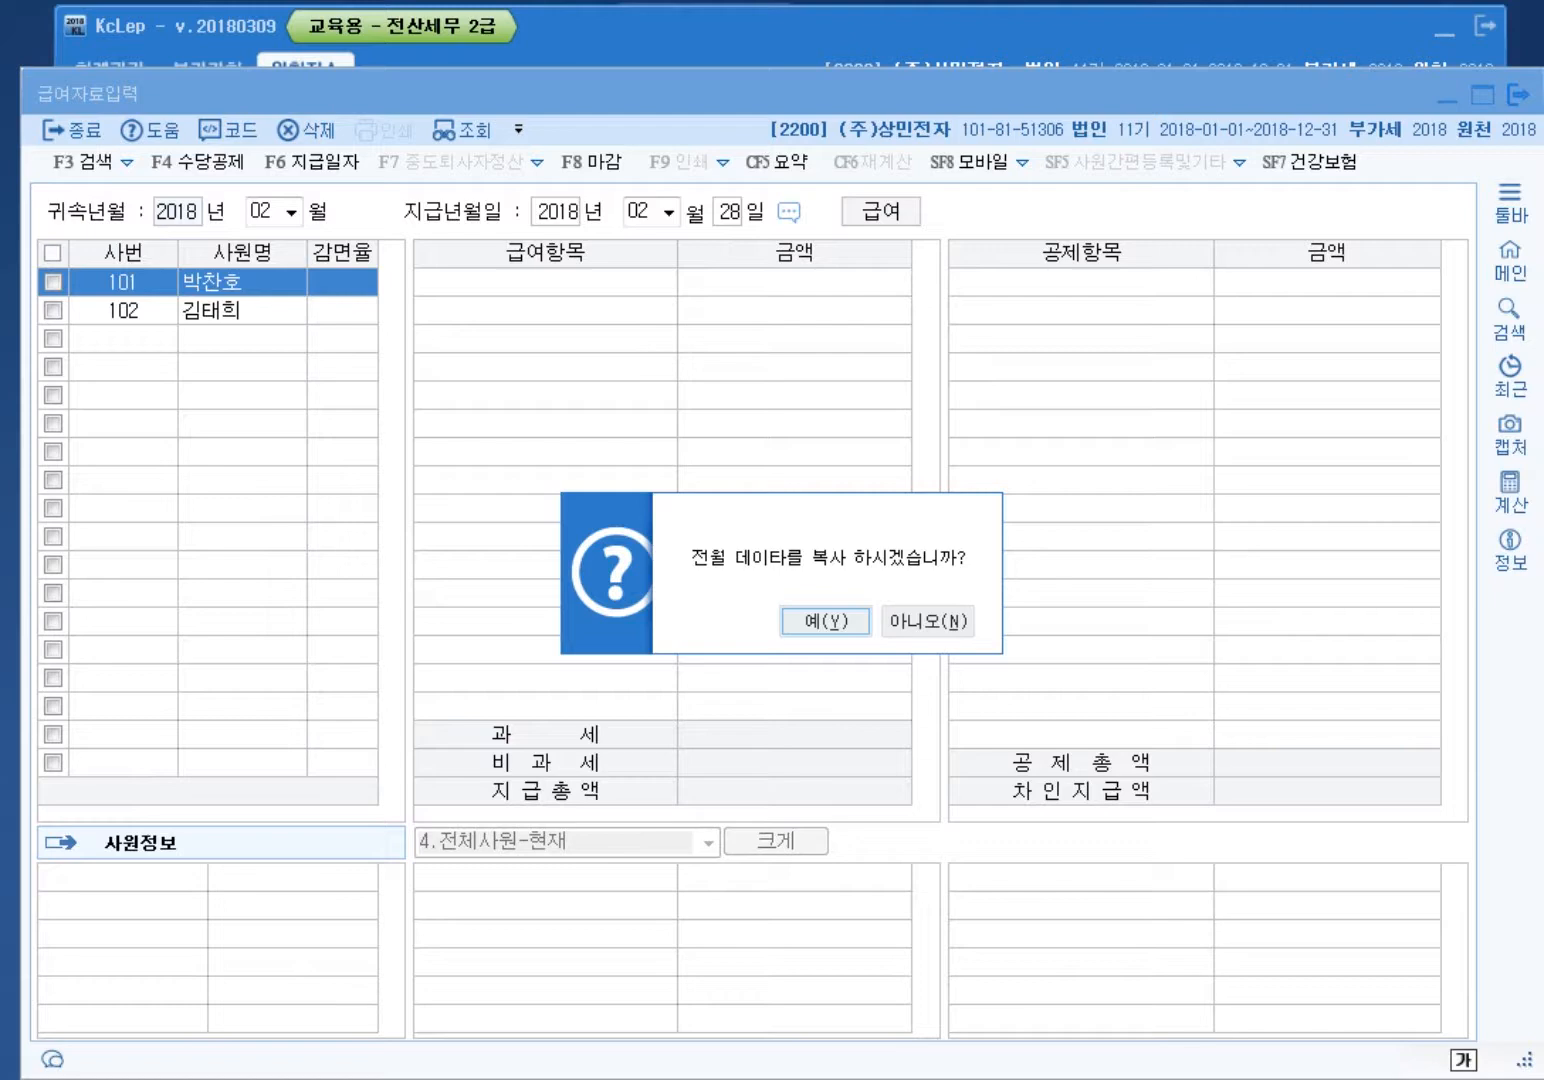
left_click(825, 622)
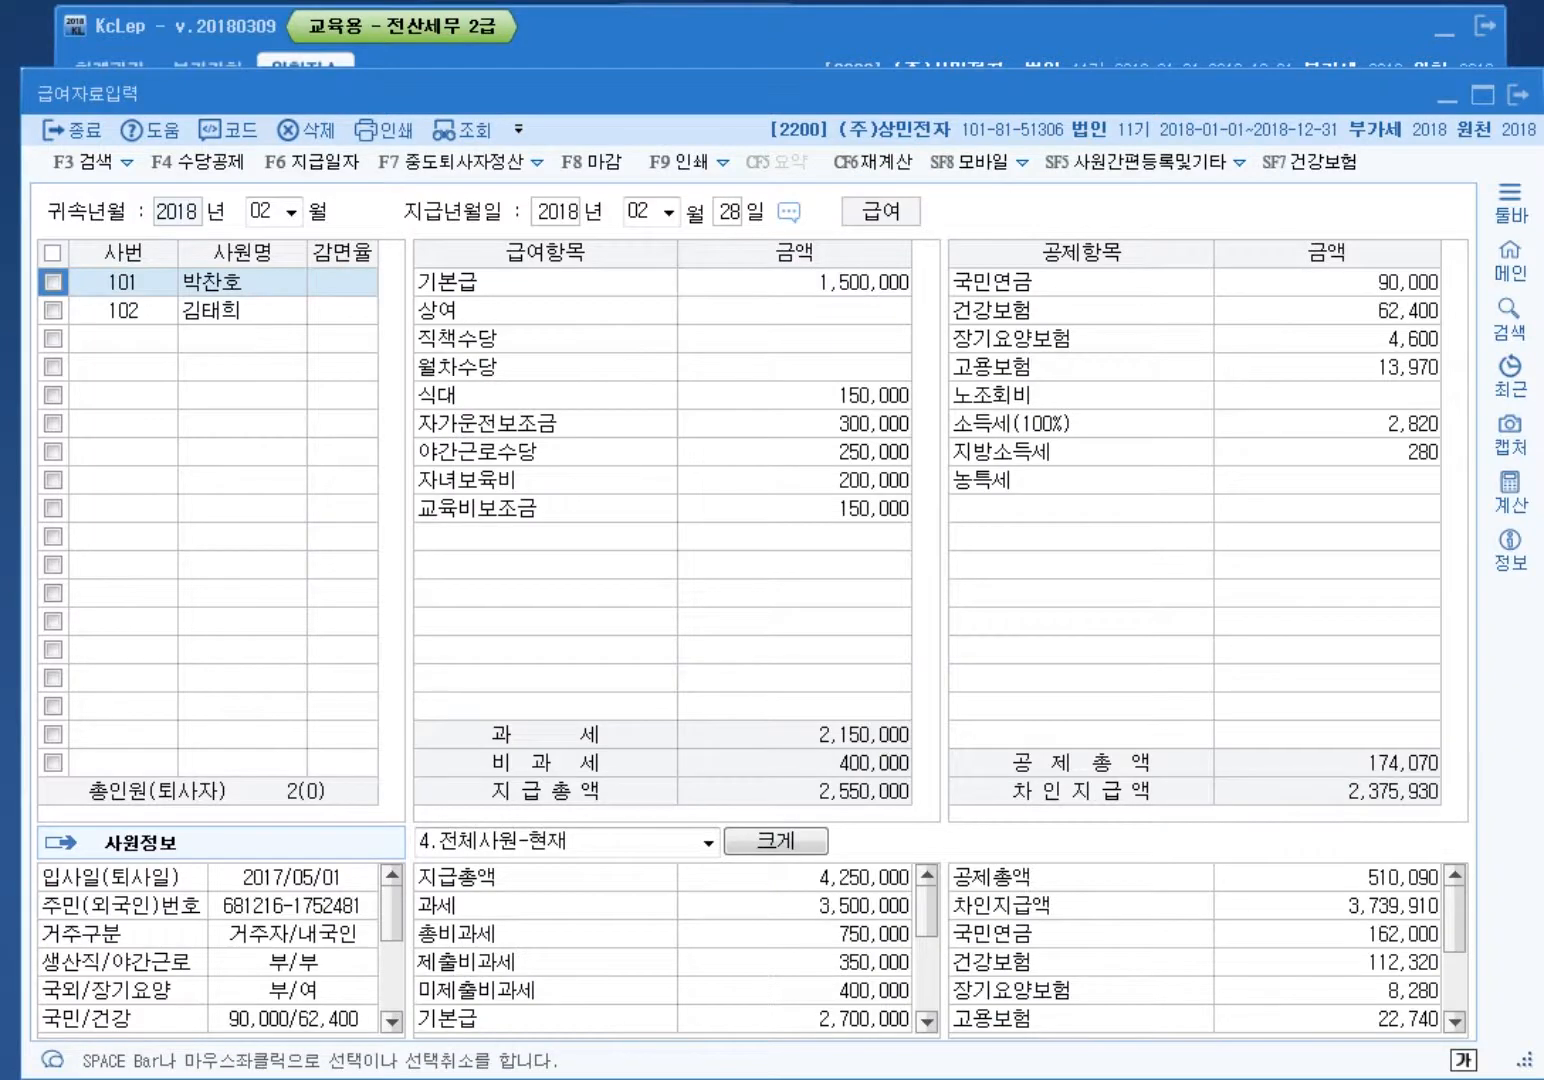
left_click(123, 311)
left_click(122, 283)
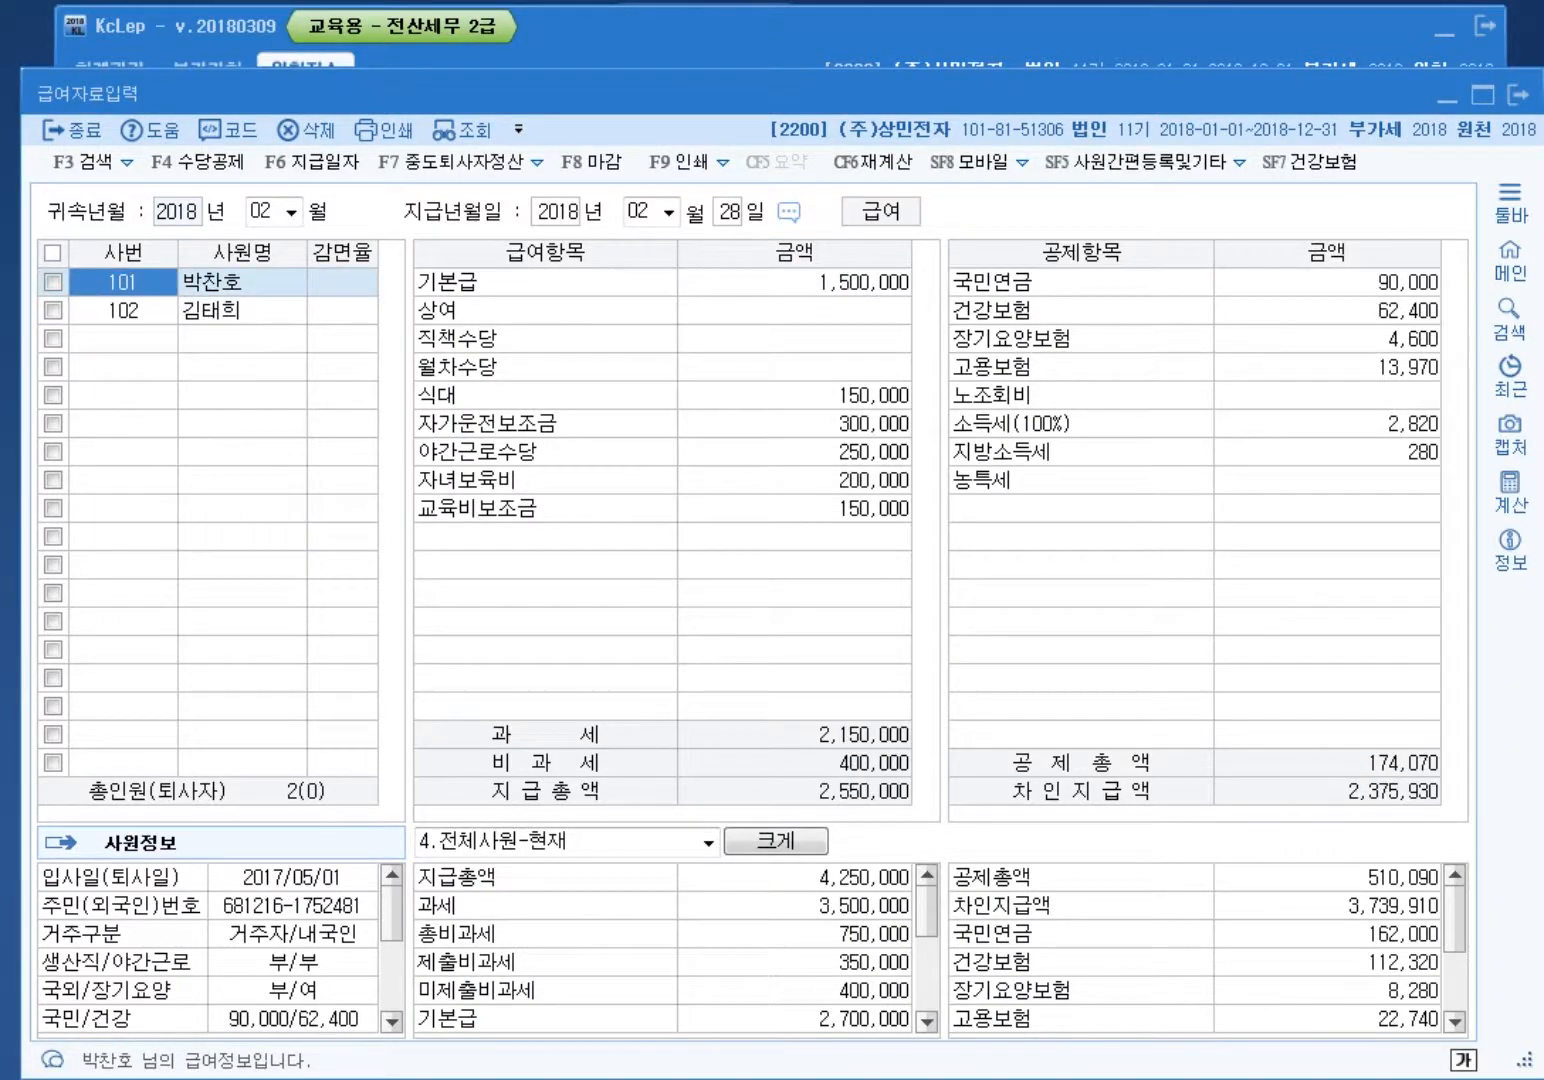
left_click(123, 311)
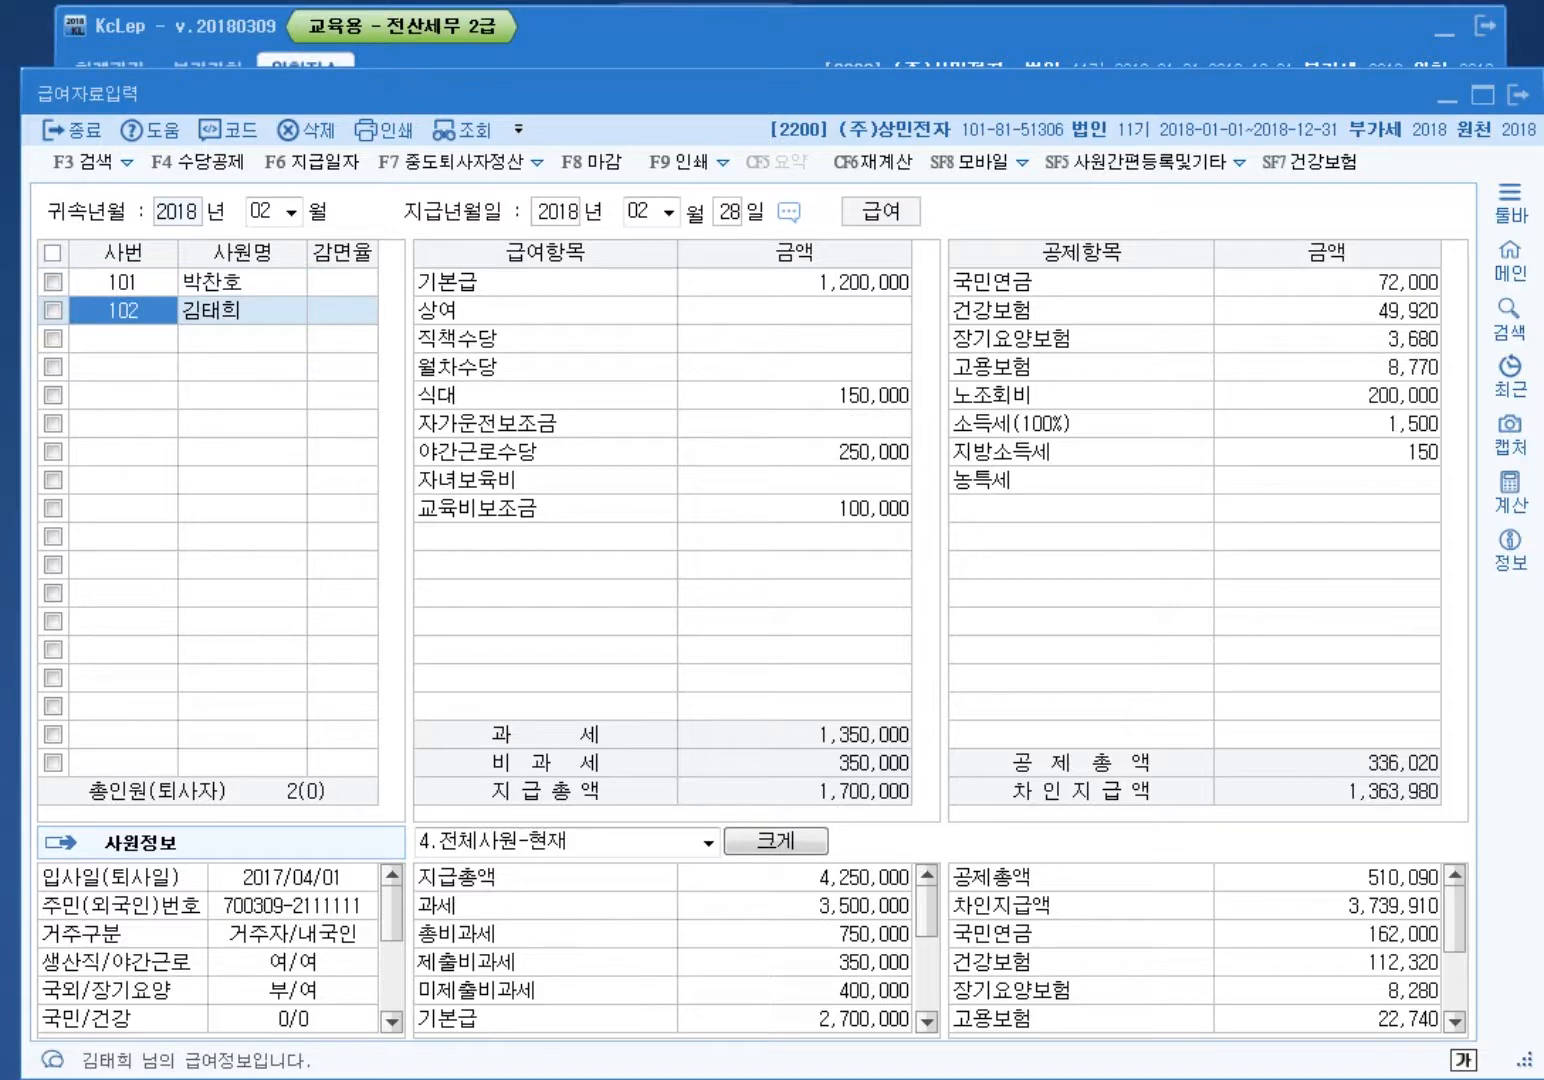
Step: Load March 2018 payroll with the 03/31 pay date
key("Escape")
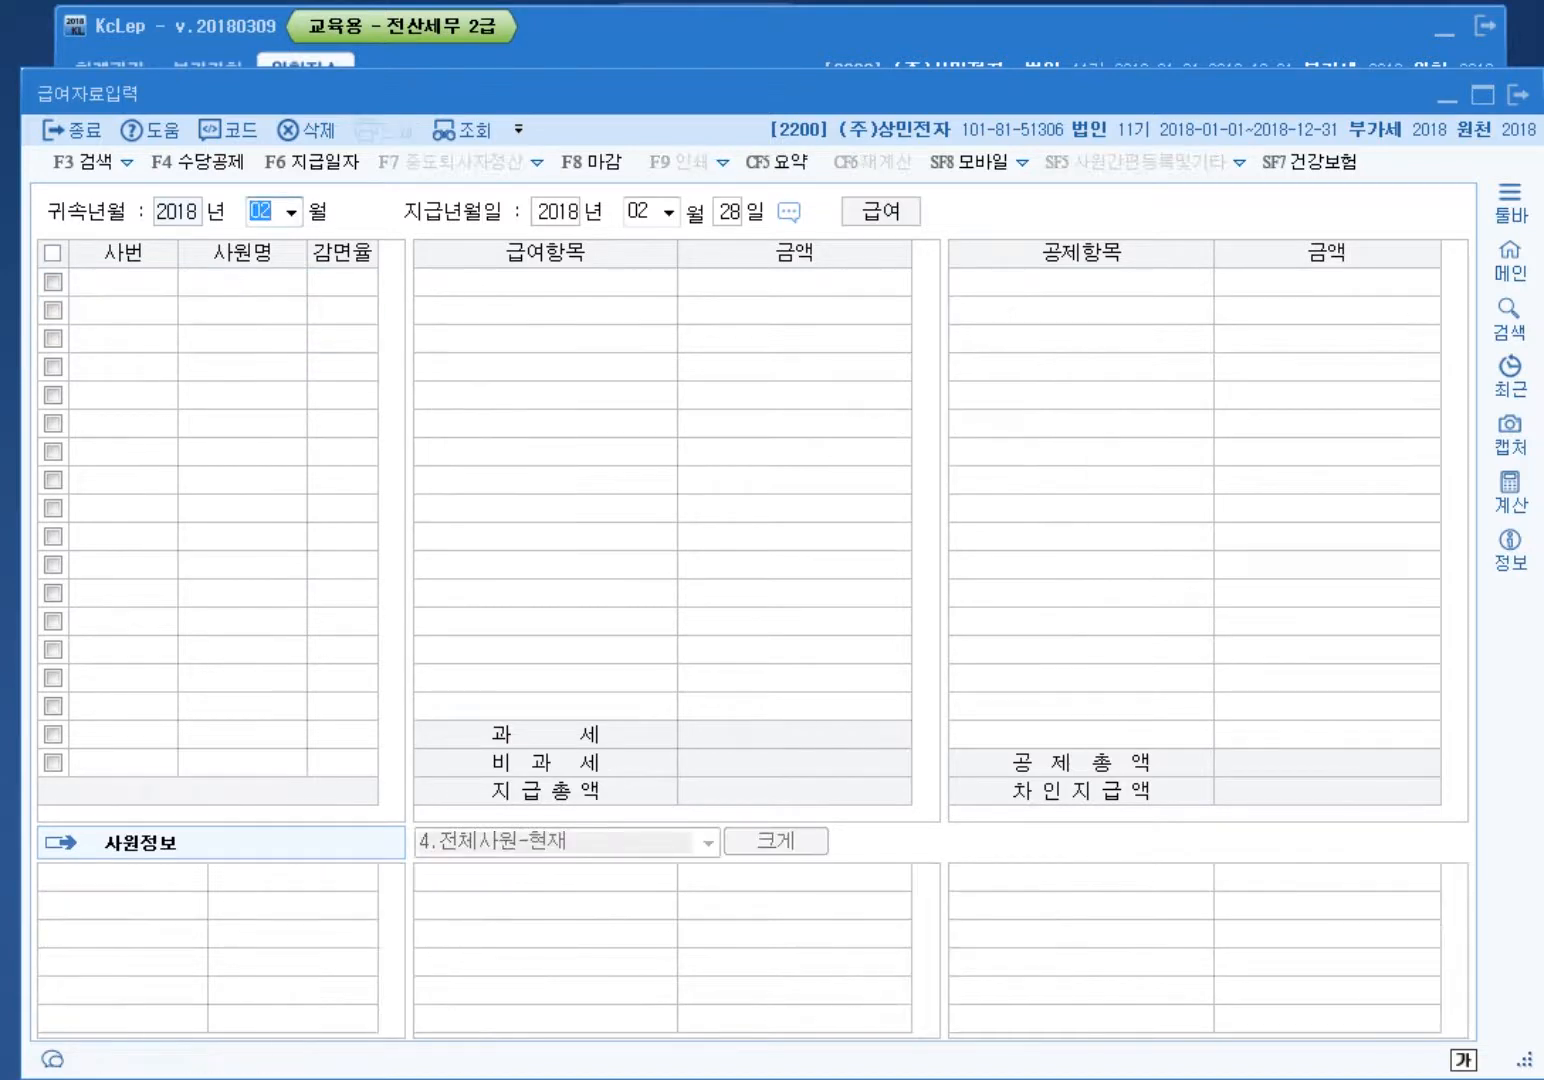
type("03")
key("Return")
key("Return")
key("Return")
key("Return")
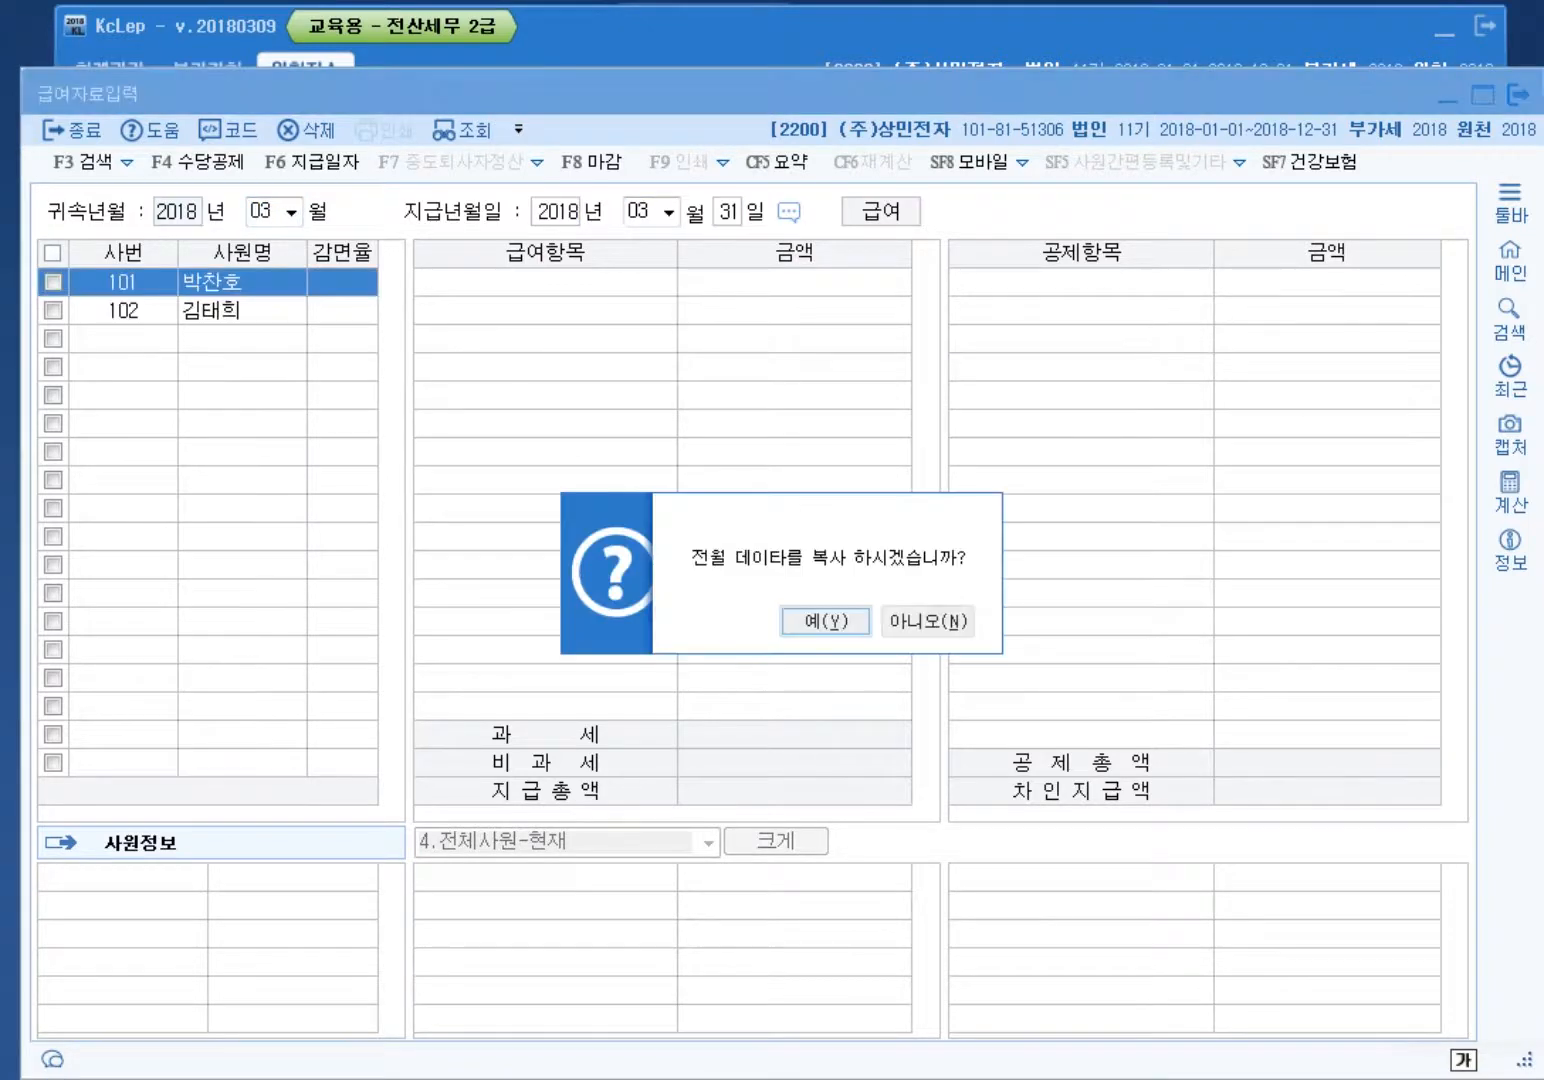
key("Return")
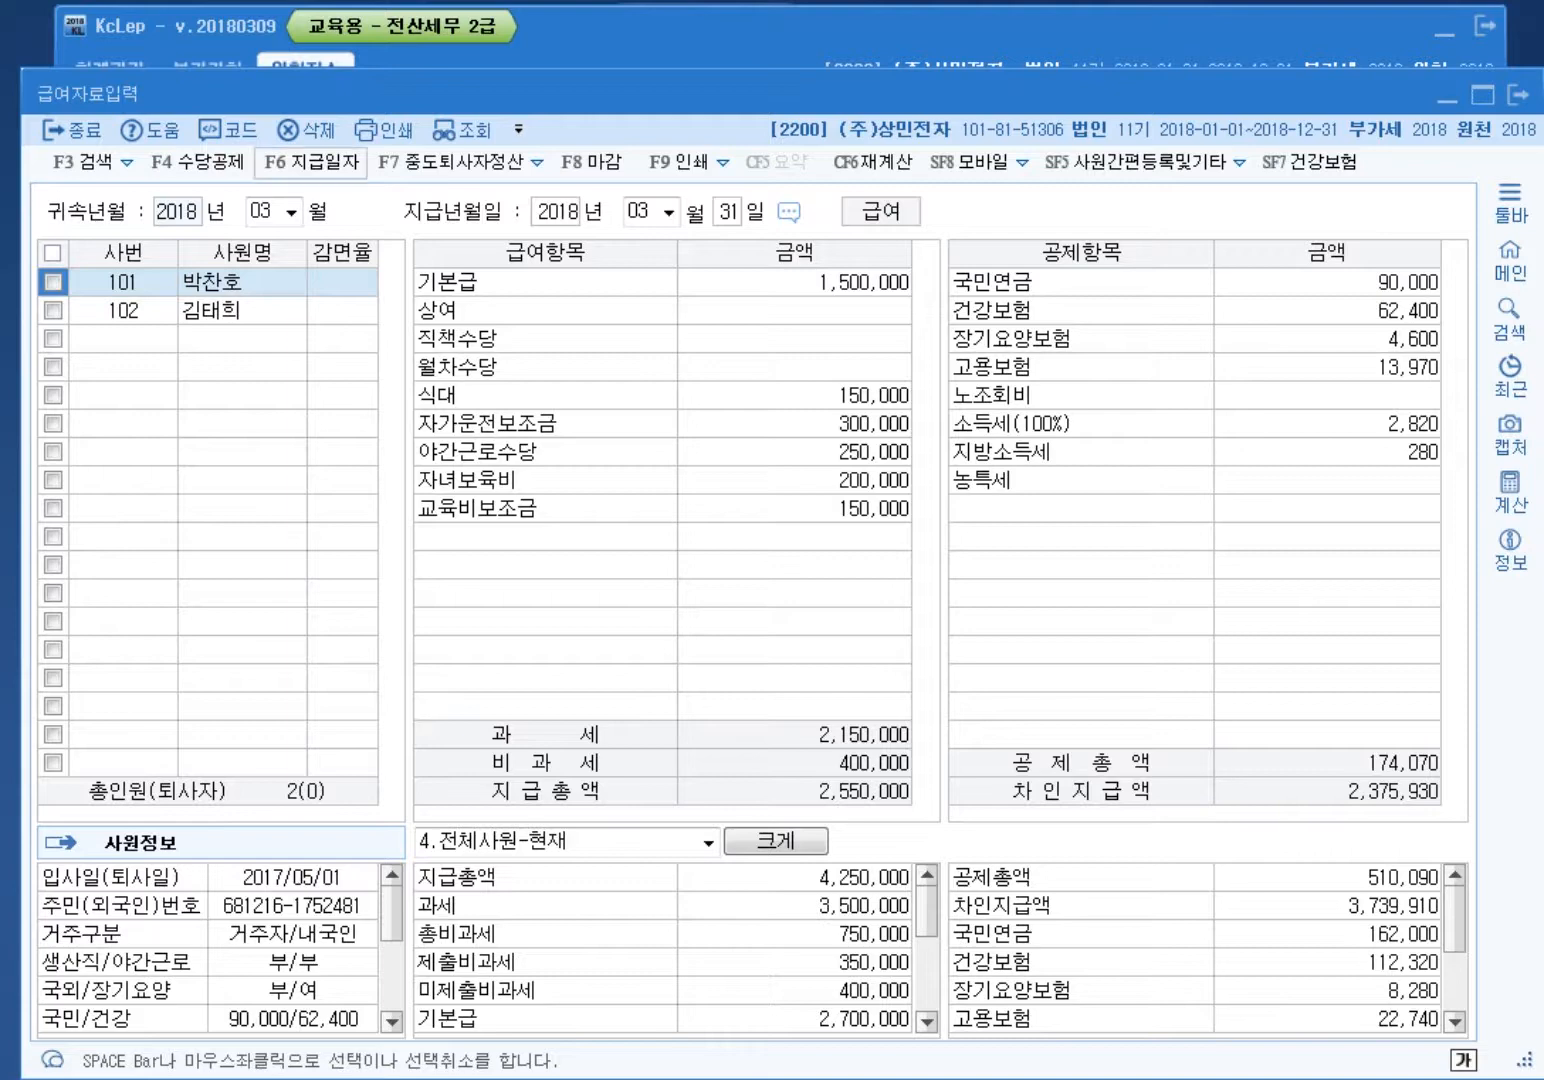
Step: Set up a multi-month copy of the 2018-03 payroll to months 04–12, paid within each month
key("F6")
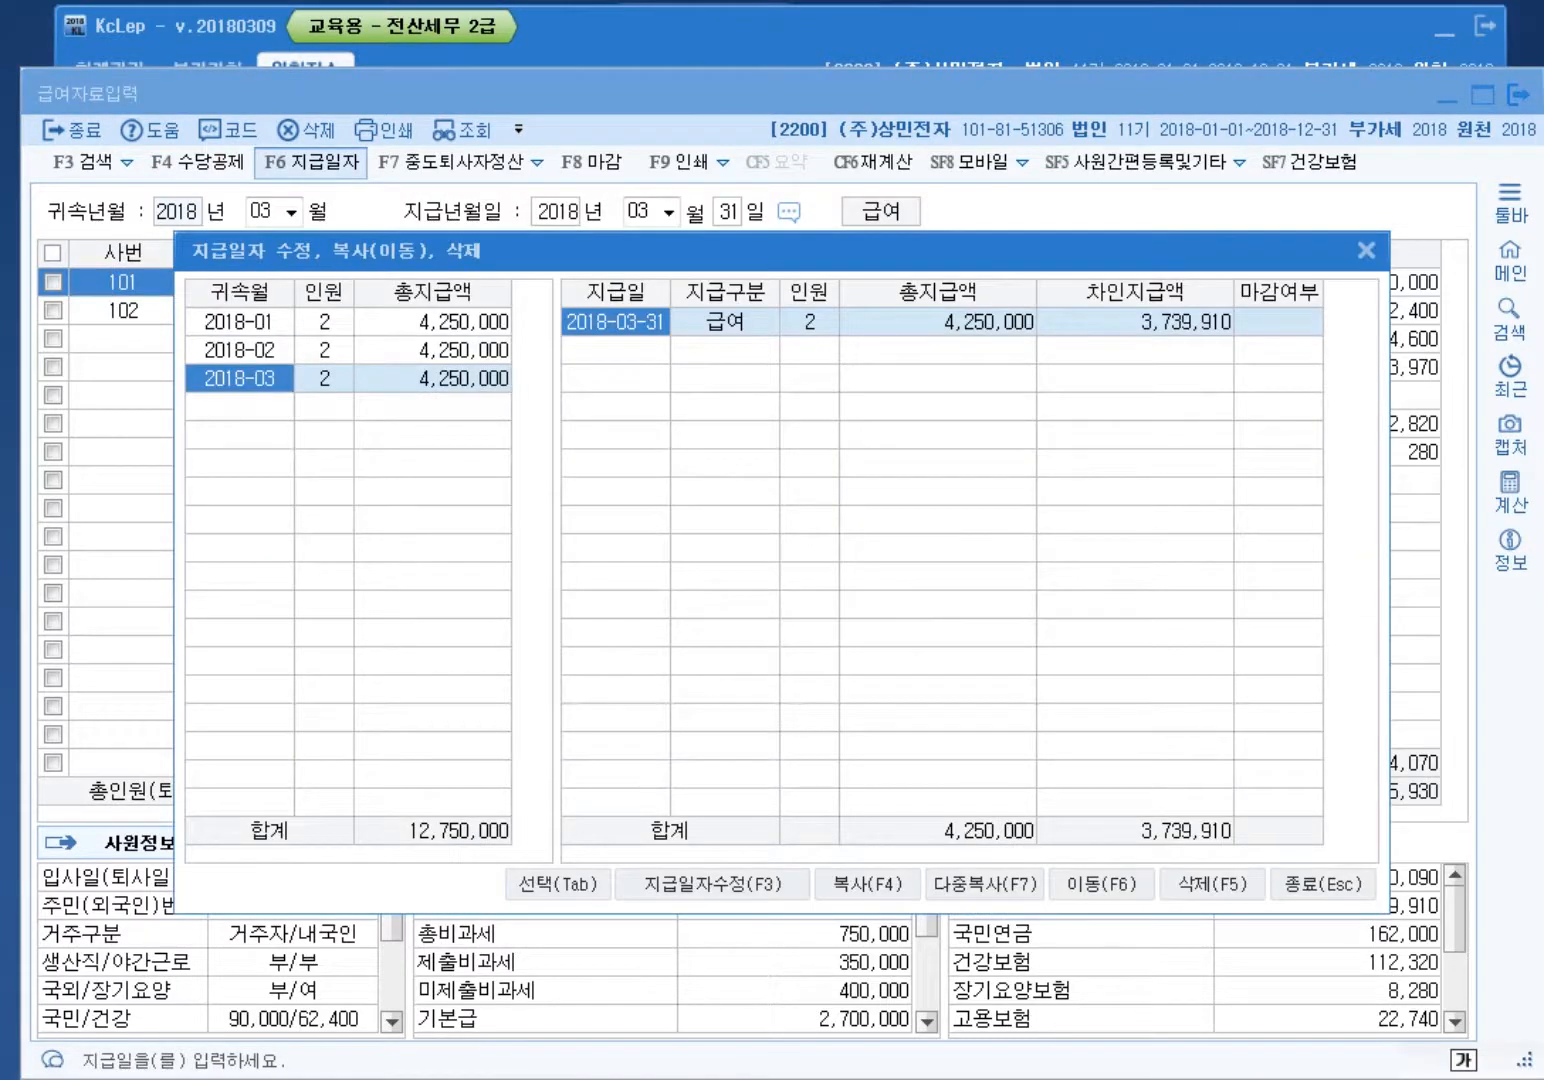
key("Up")
key("Up")
key("Down")
key("Down")
key("F7")
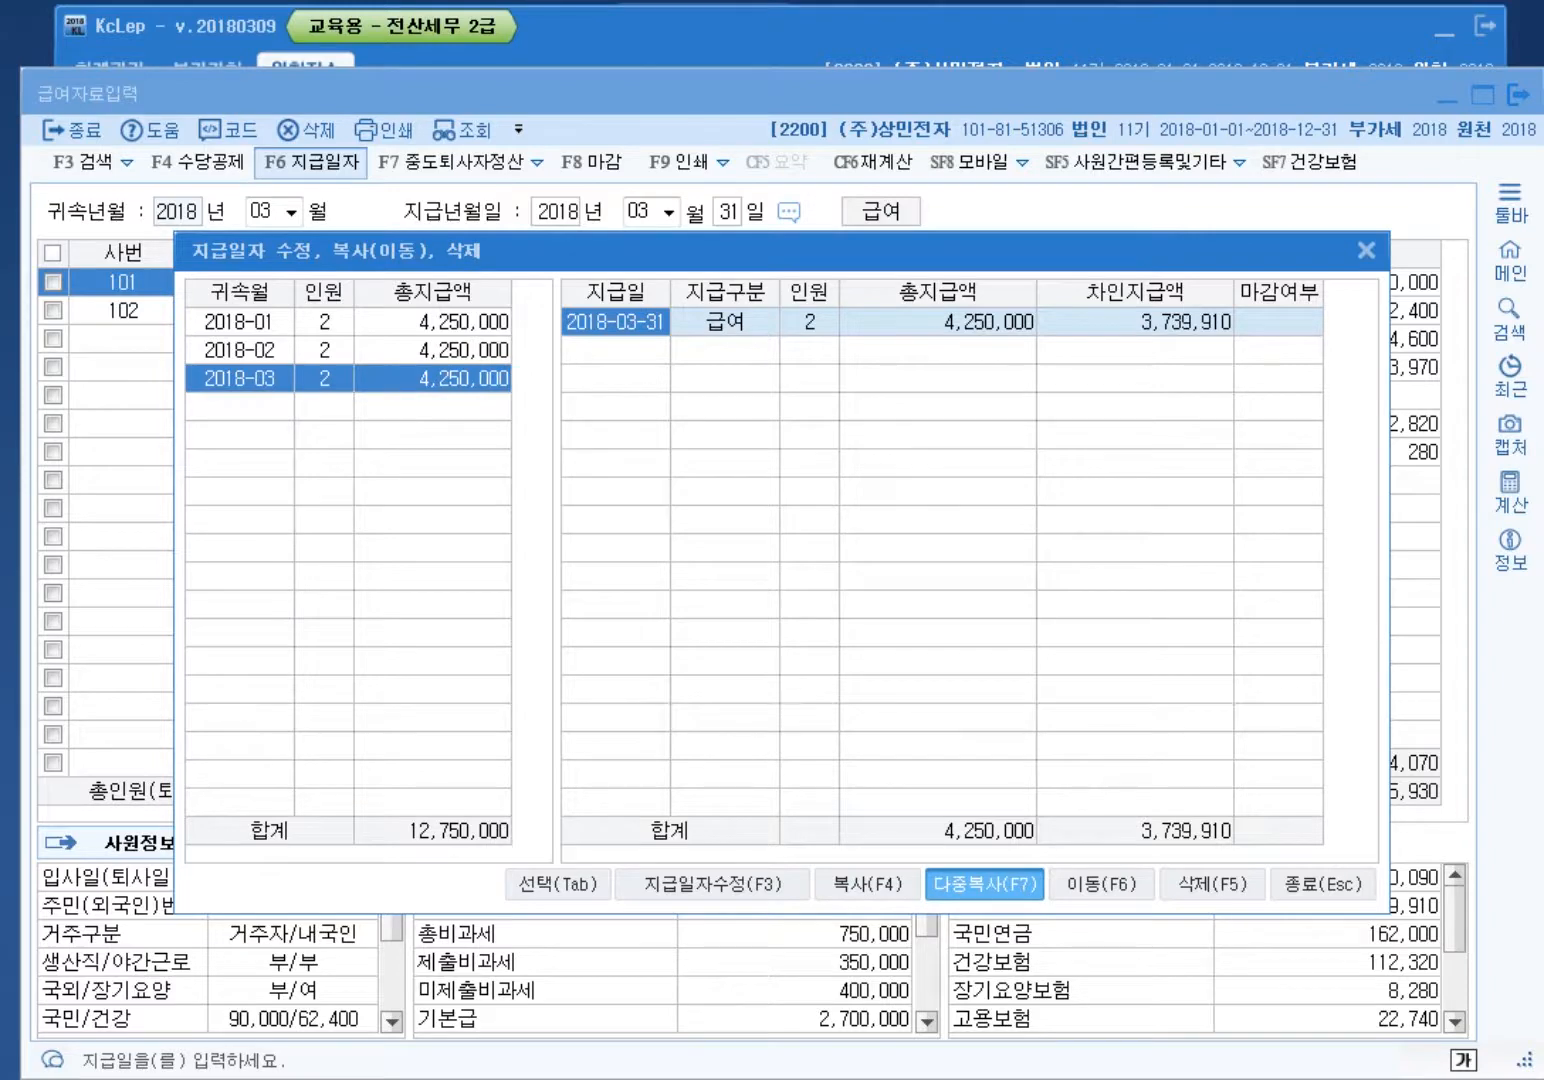
key("F7")
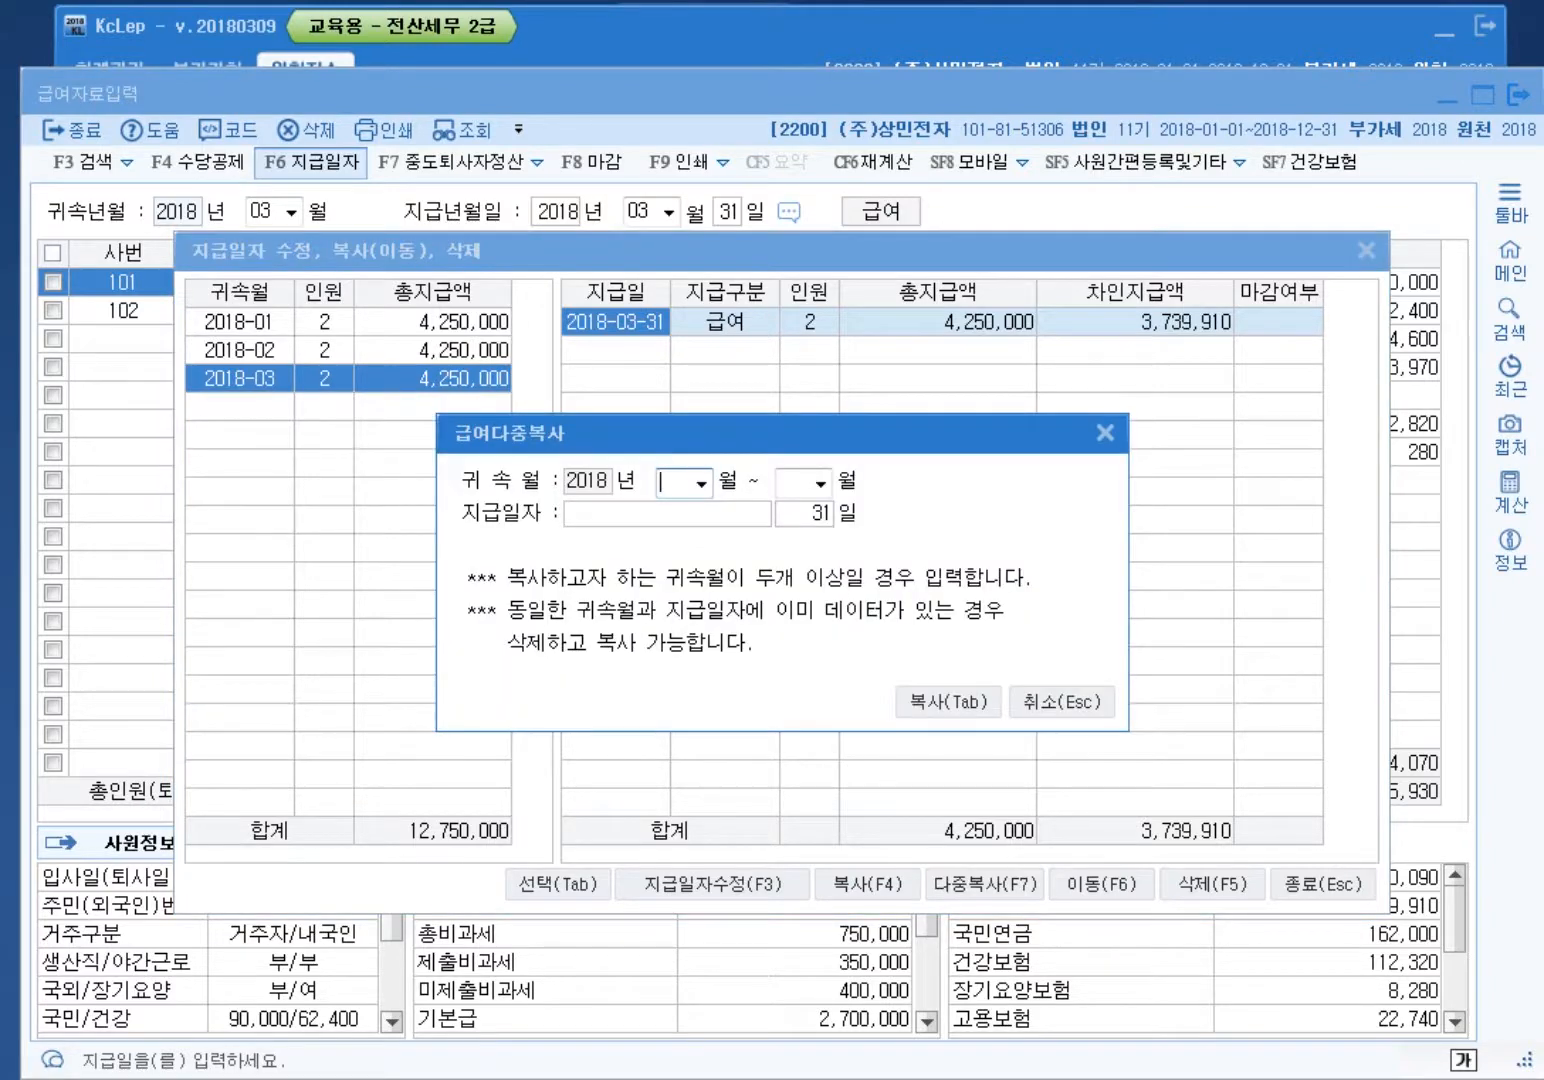
type("04")
key("Return")
type("12")
key("Return")
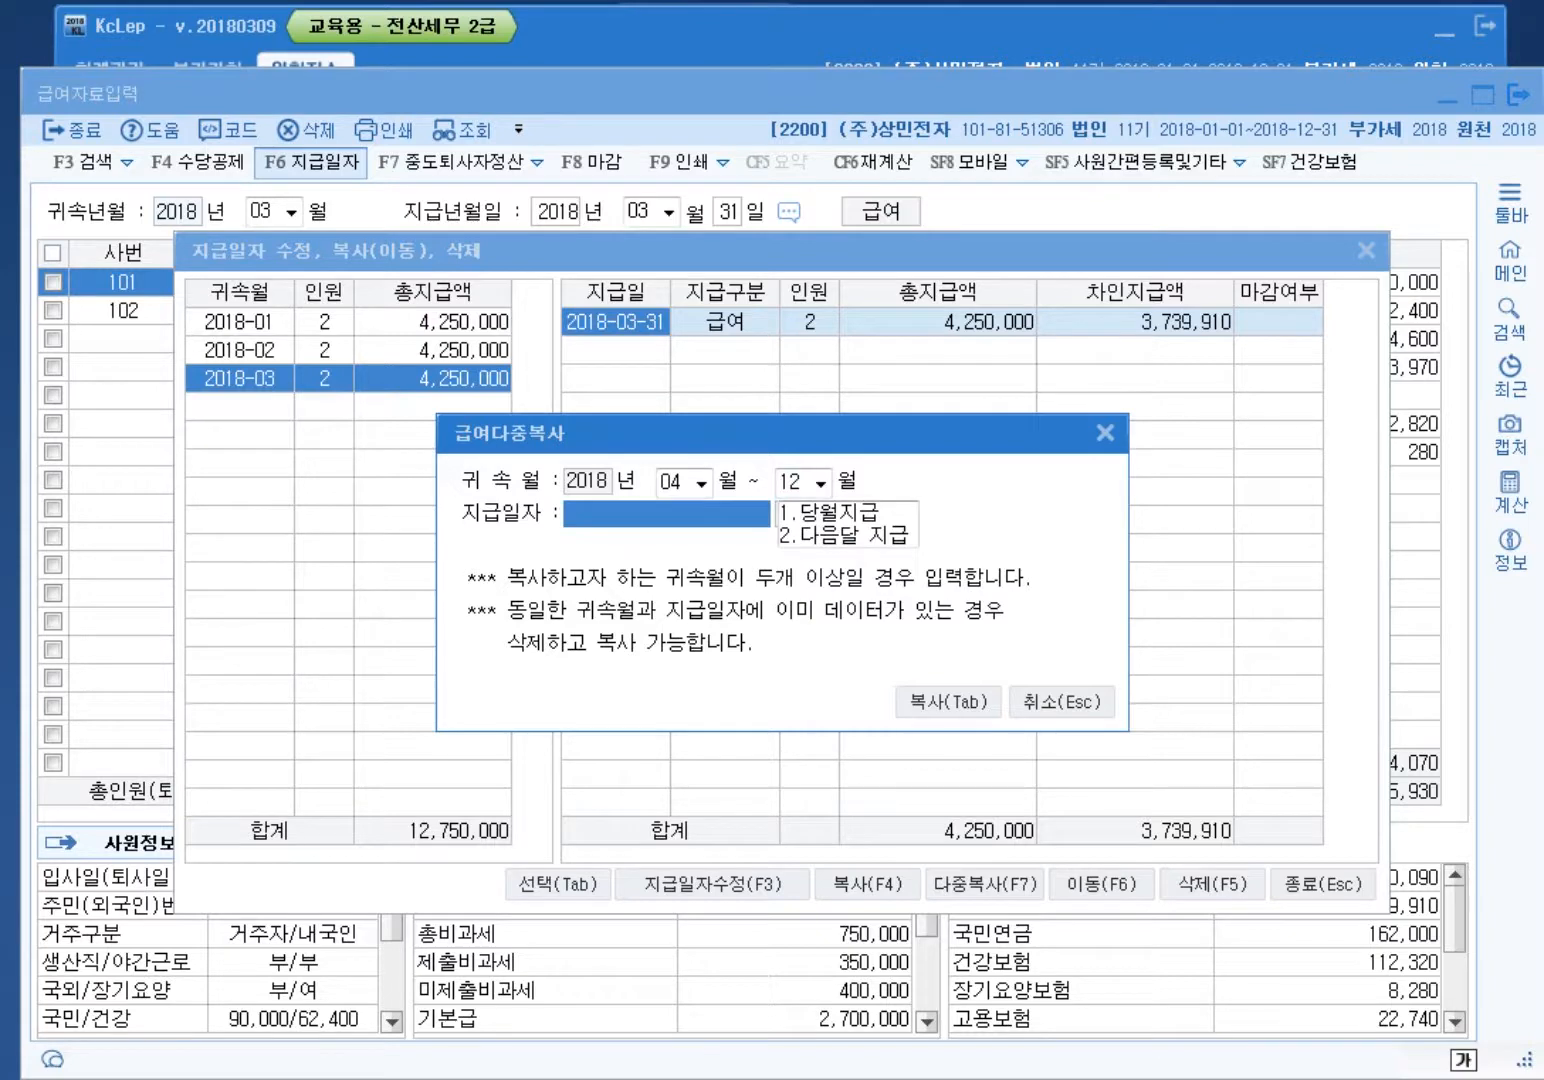
key("1")
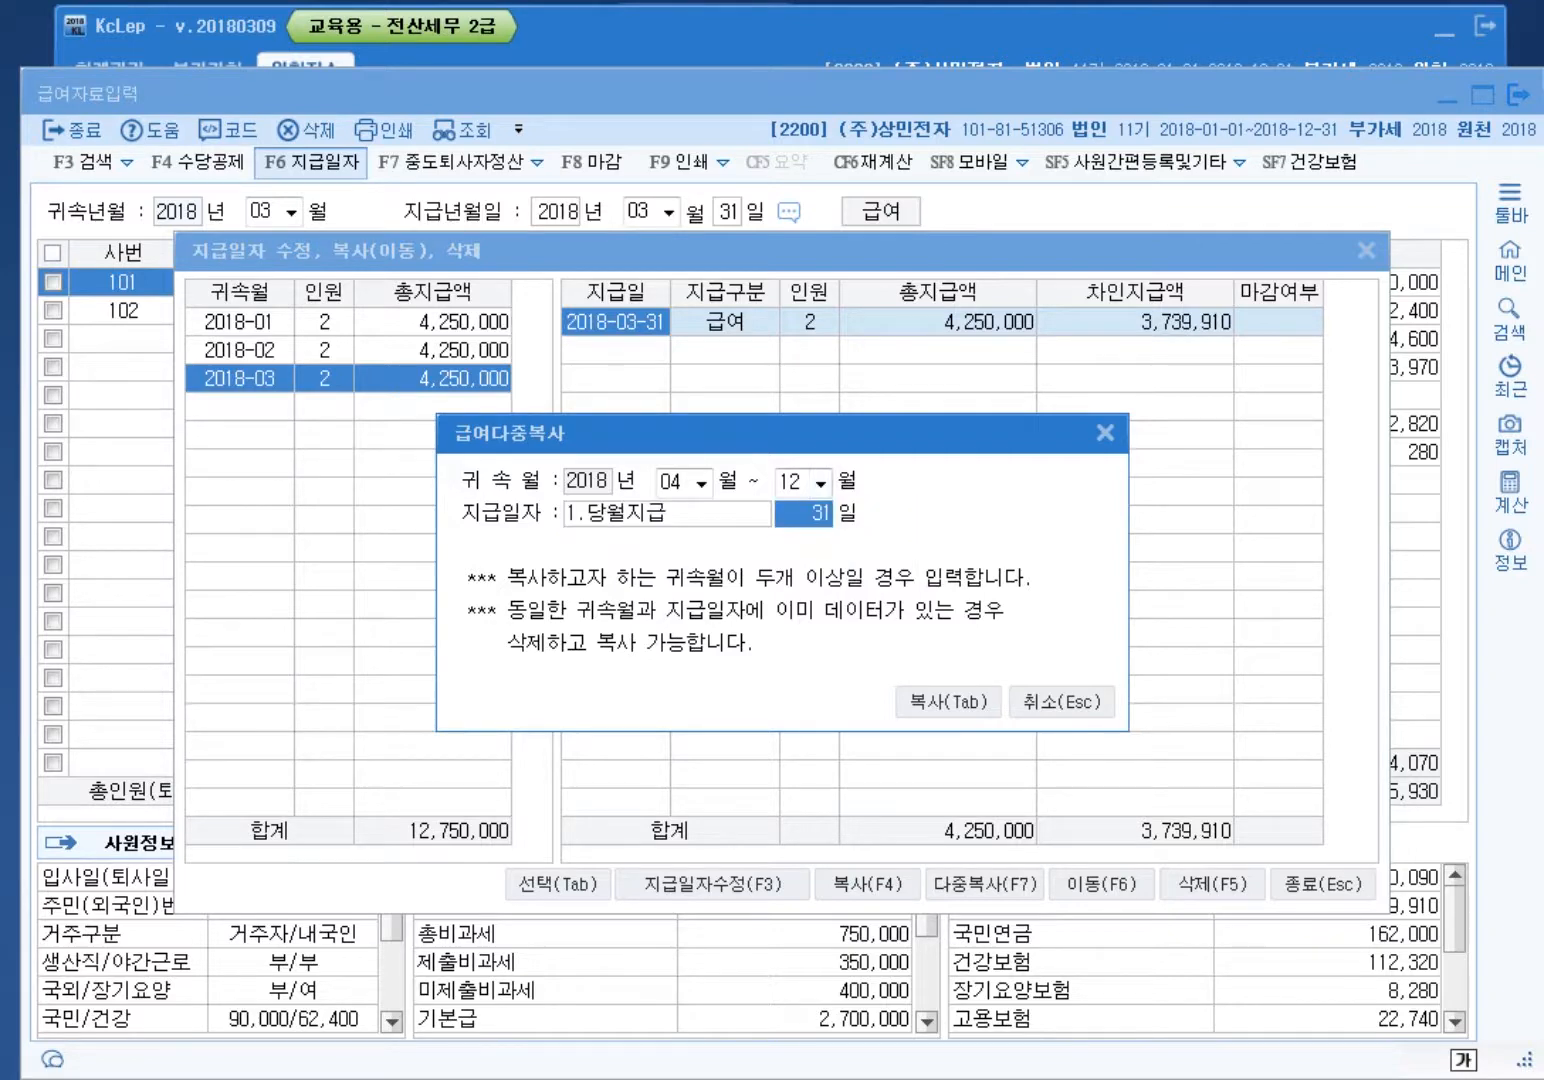
Step: Run and confirm the multi-month copy, then close the pay-date window
key("Tab")
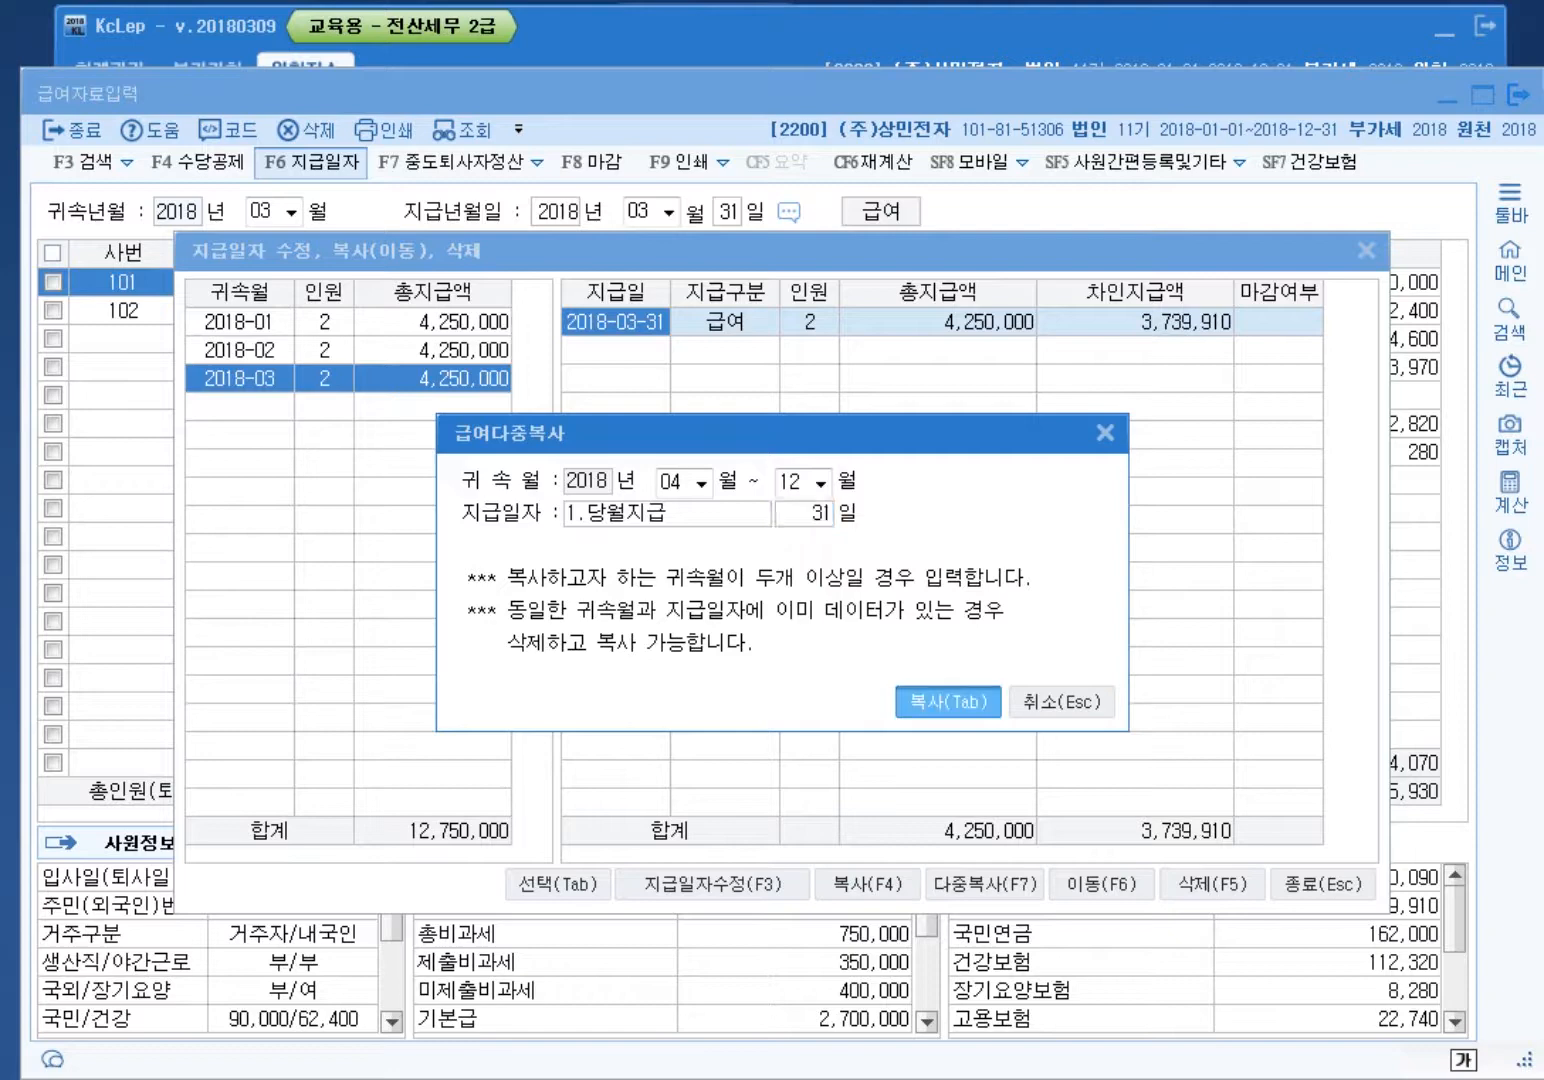
key("Left")
key("Return")
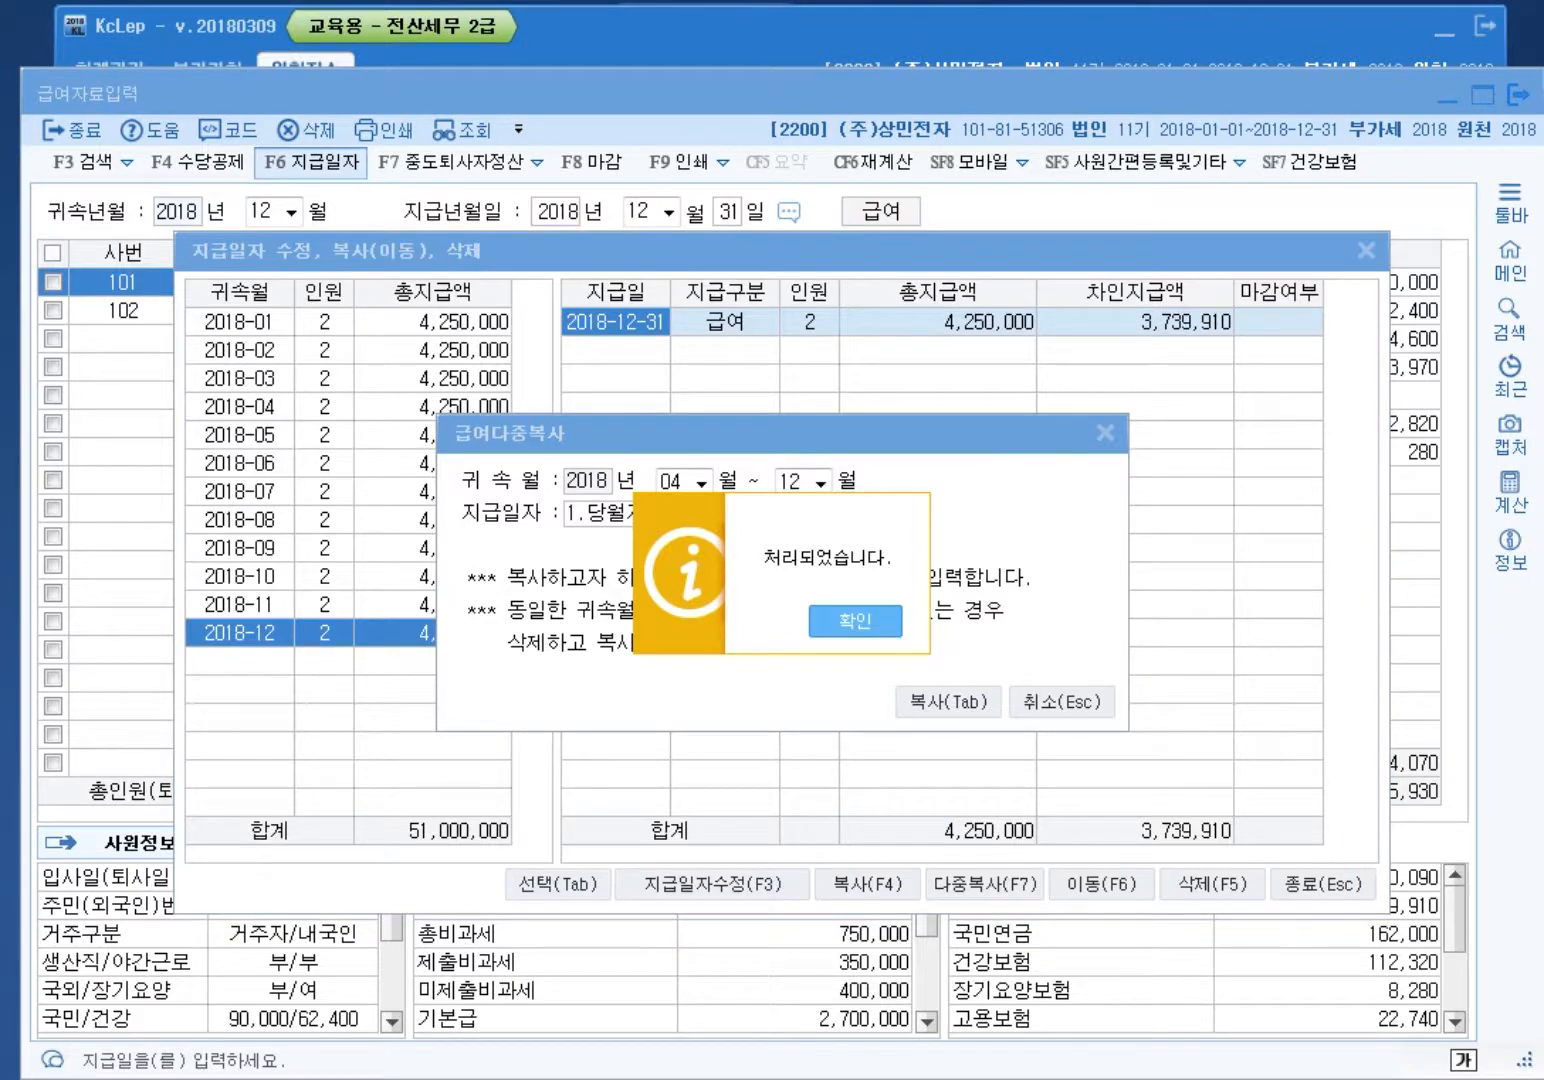
key("Return")
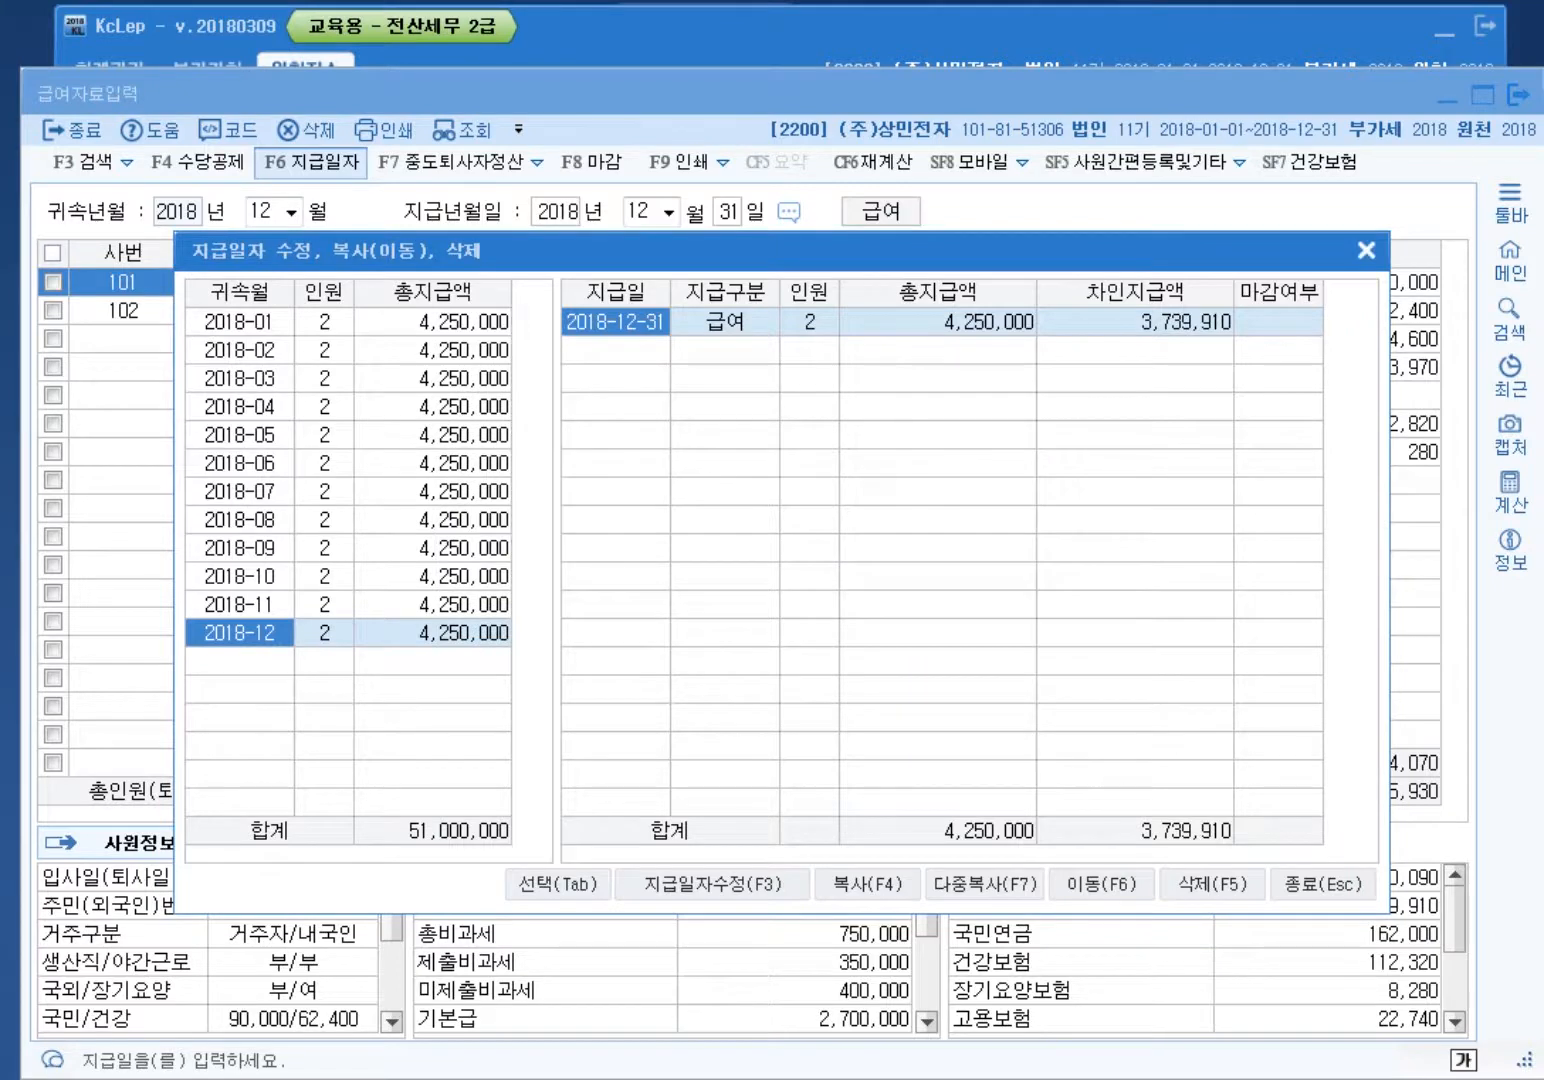
left_click(1365, 249)
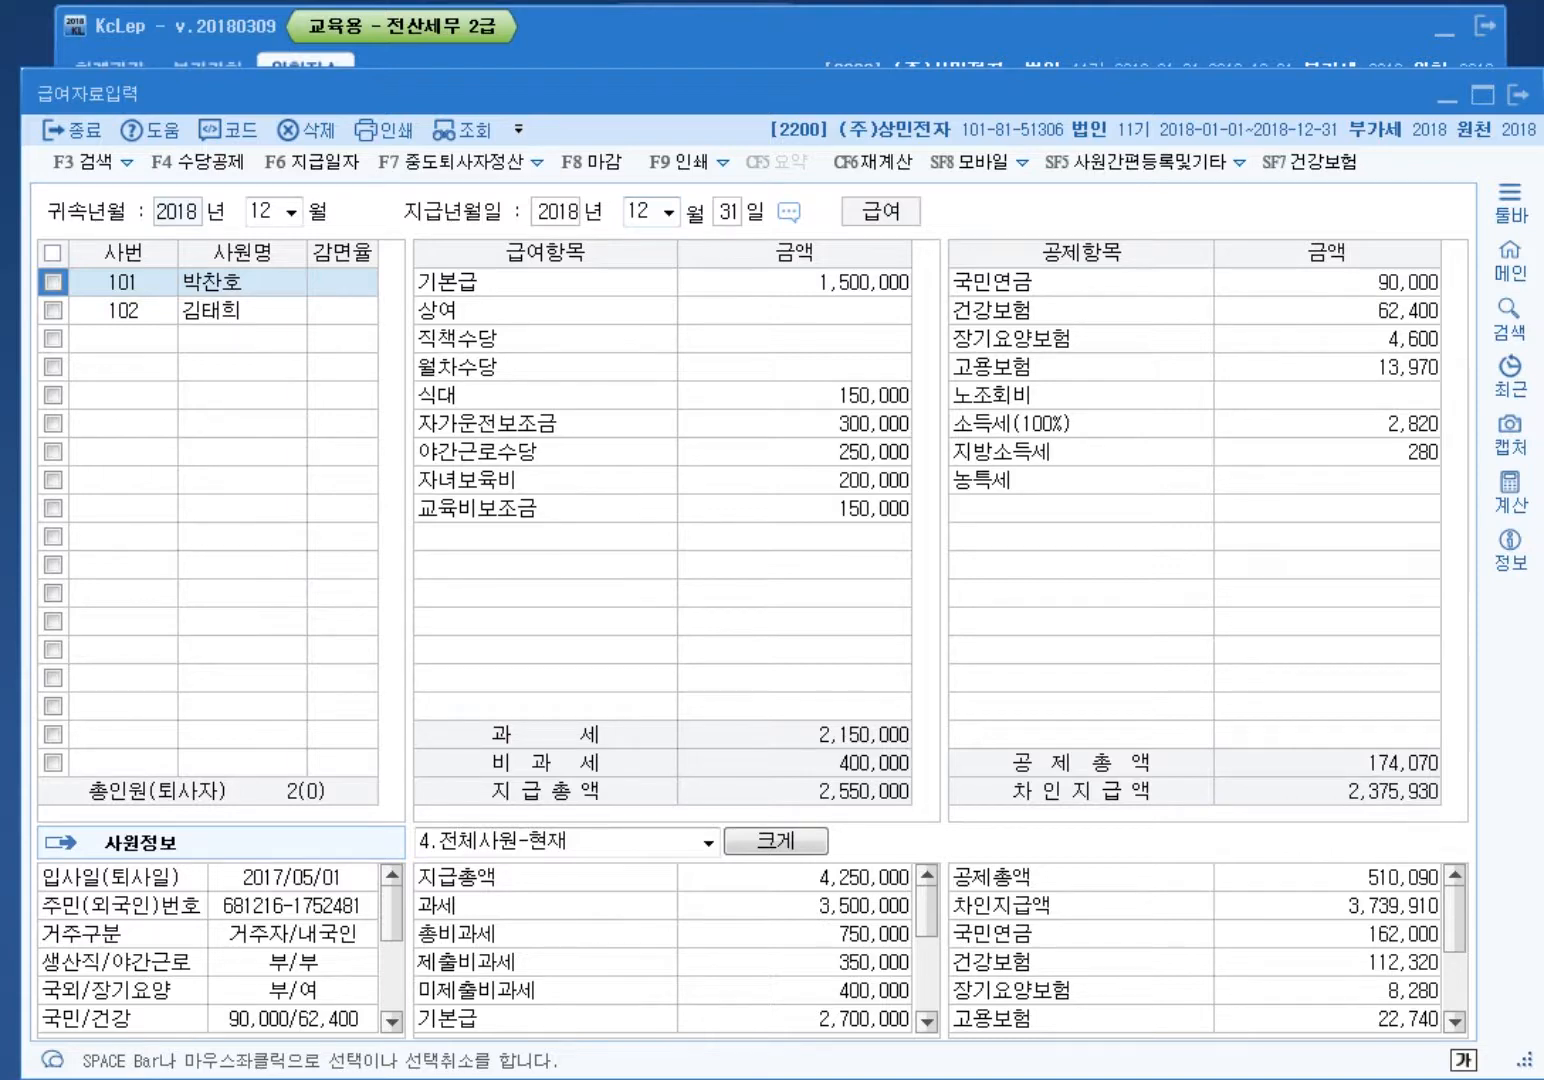
Step: Give employee 101 a 3,000,000 bonus and review the recalculated insurance deductions
left_click(796, 311)
type("3000000")
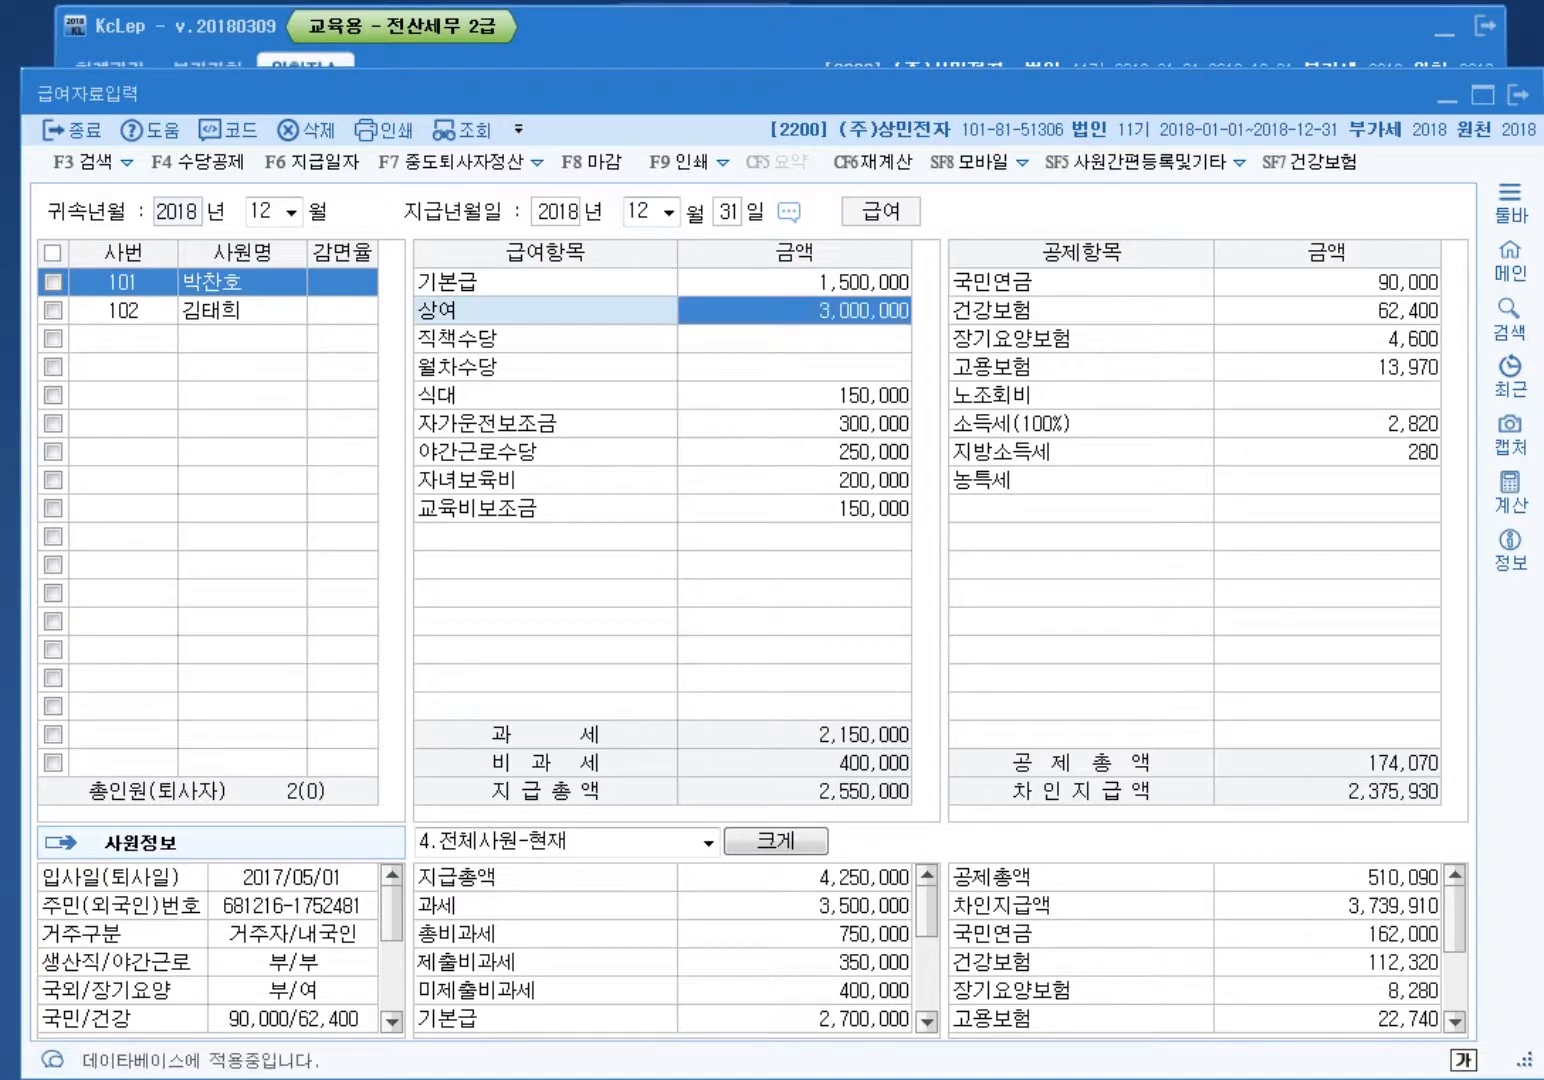
key("Return")
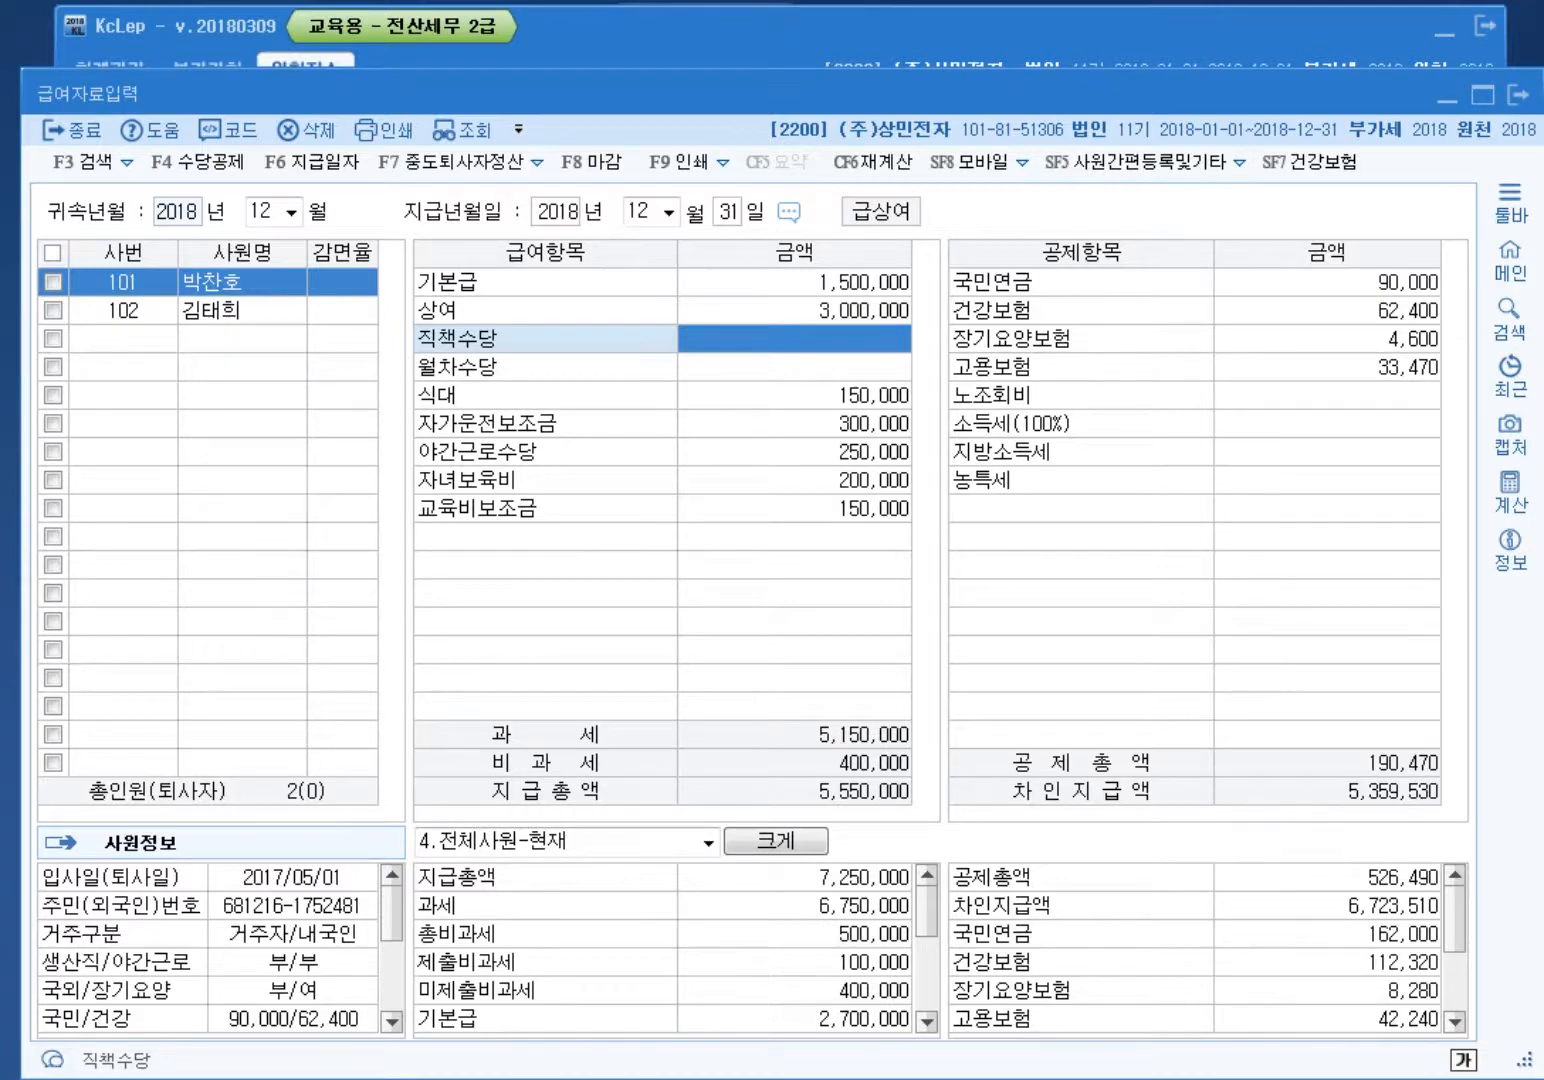
left_click(1327, 282)
left_click(1327, 337)
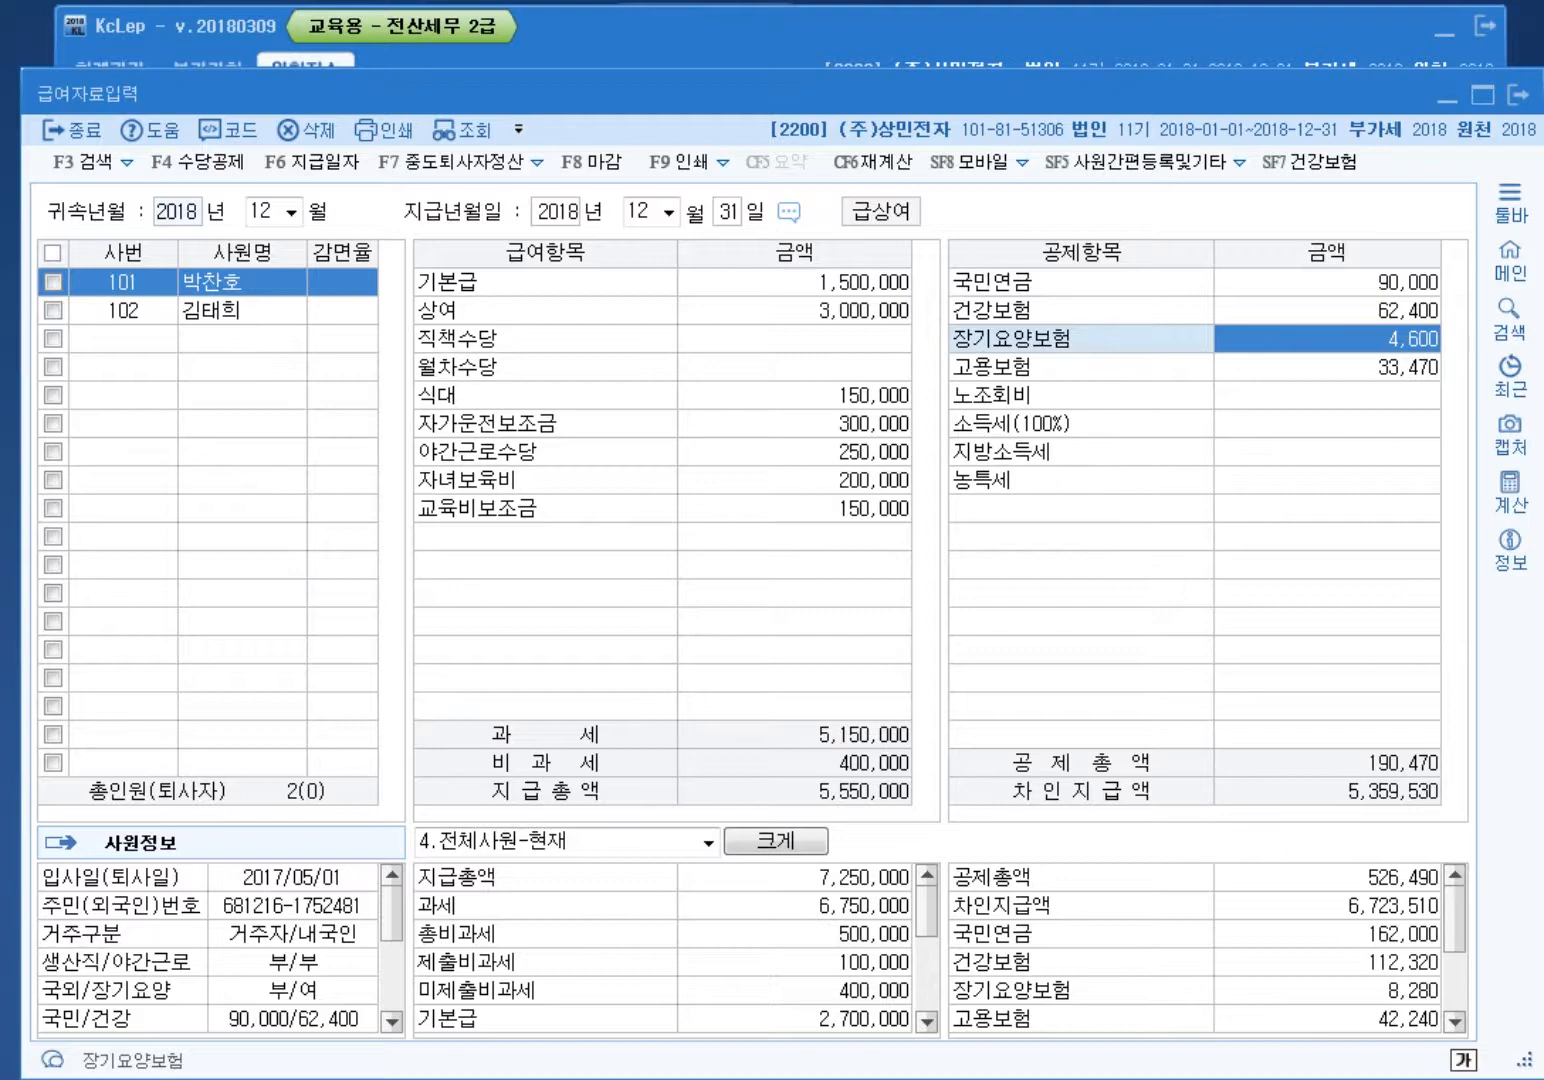
left_click(1328, 367)
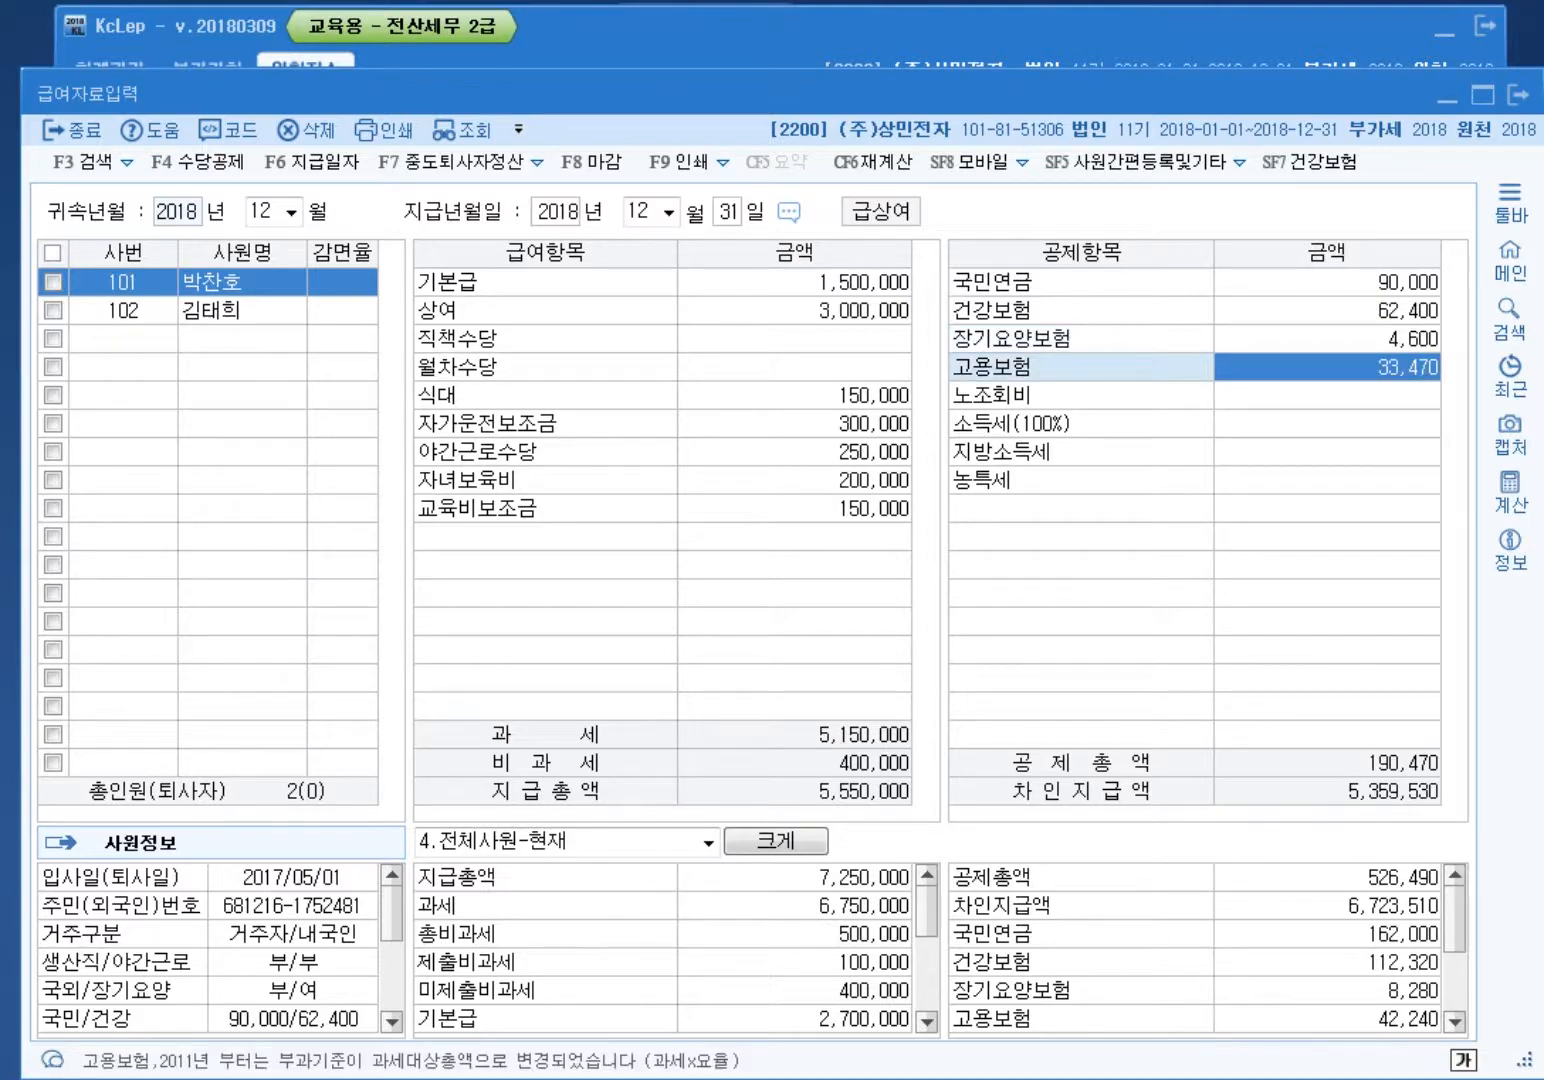
Step: Set employee 101's income tax to 62,340, correcting a mistyped 62,430
left_click(1328, 424)
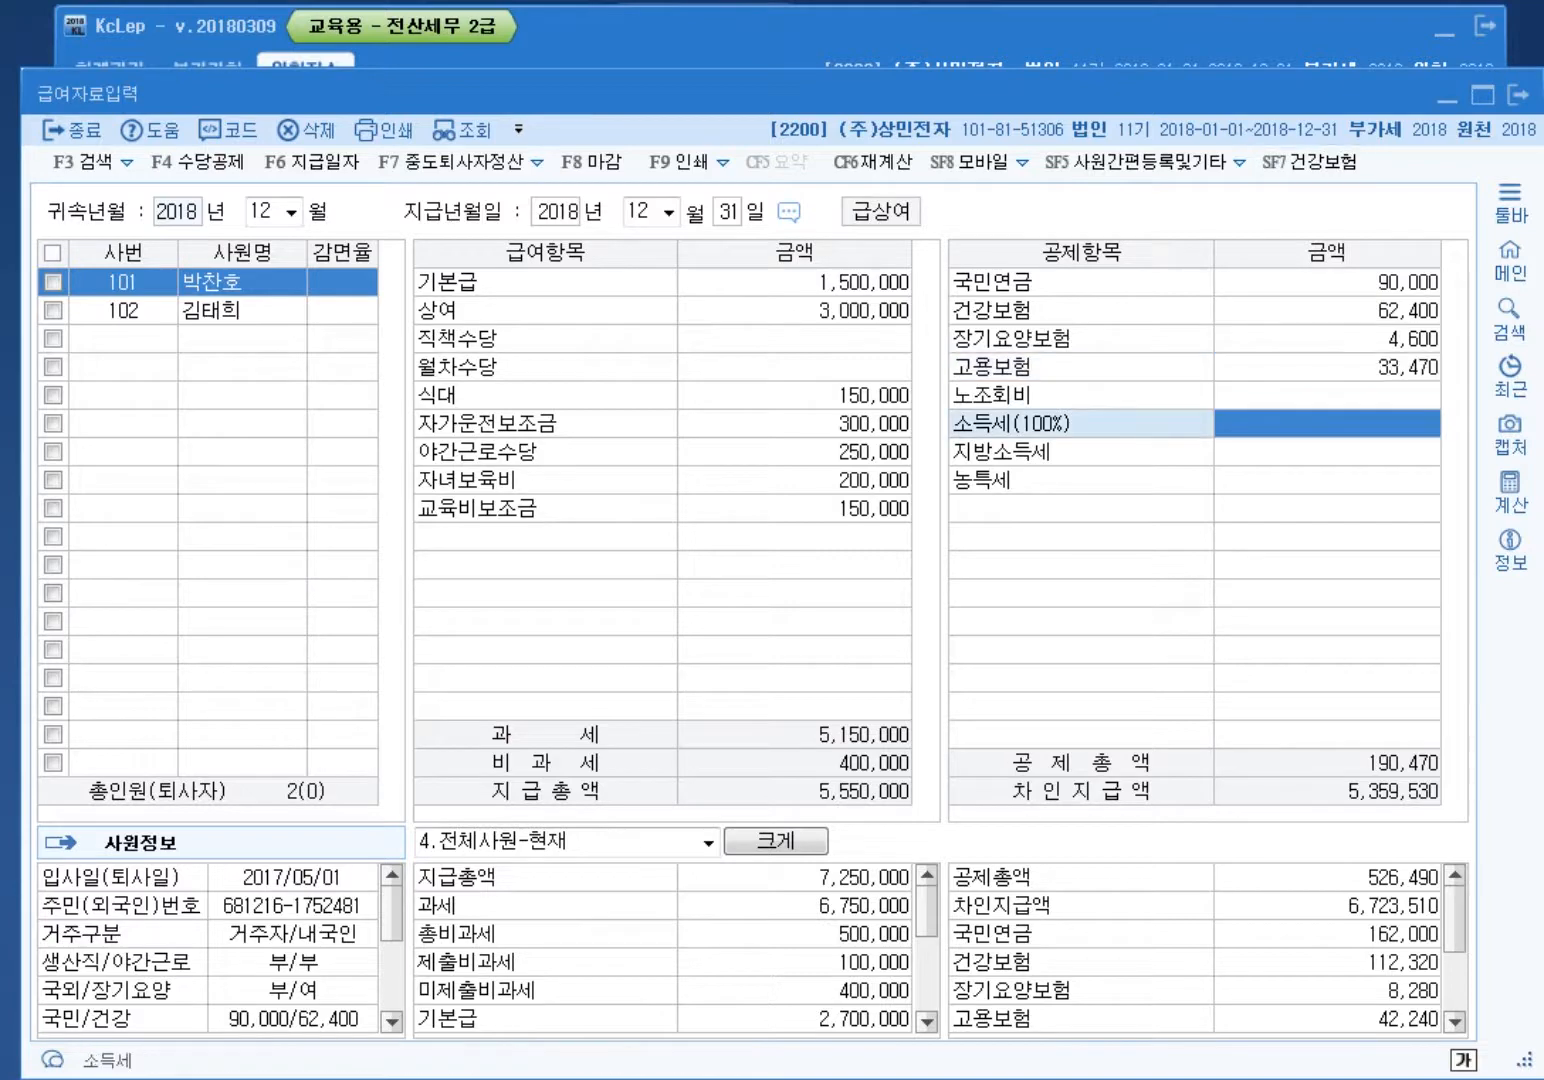
type("62430")
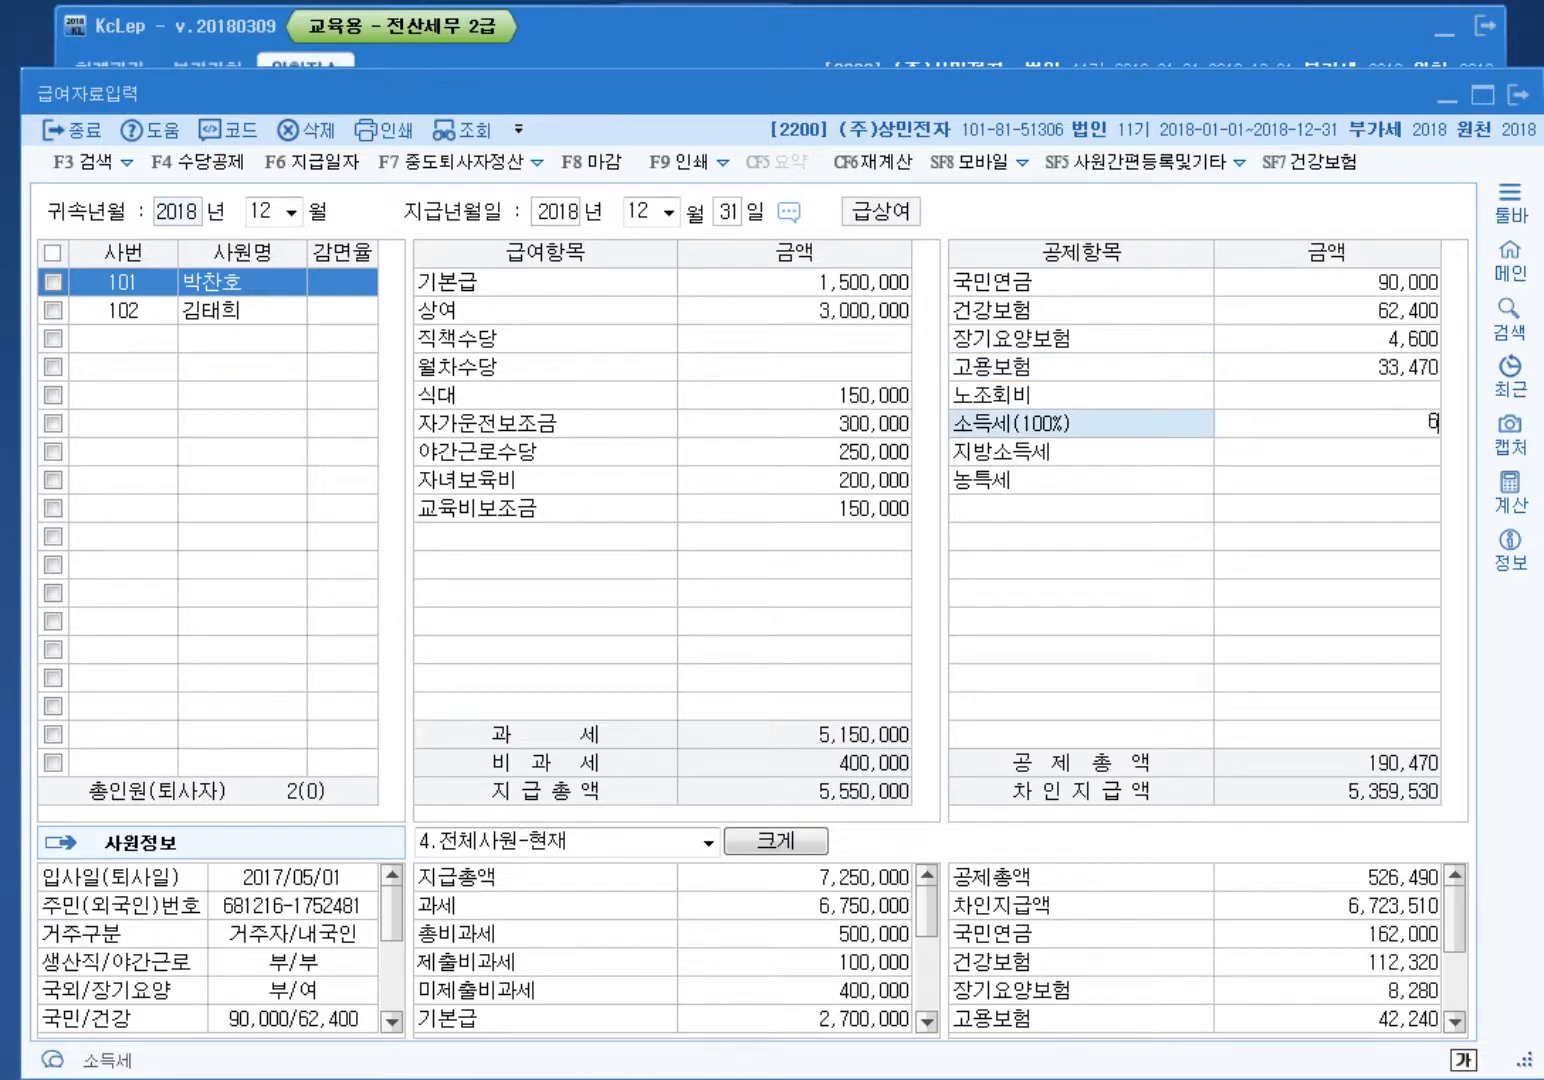
key("Return")
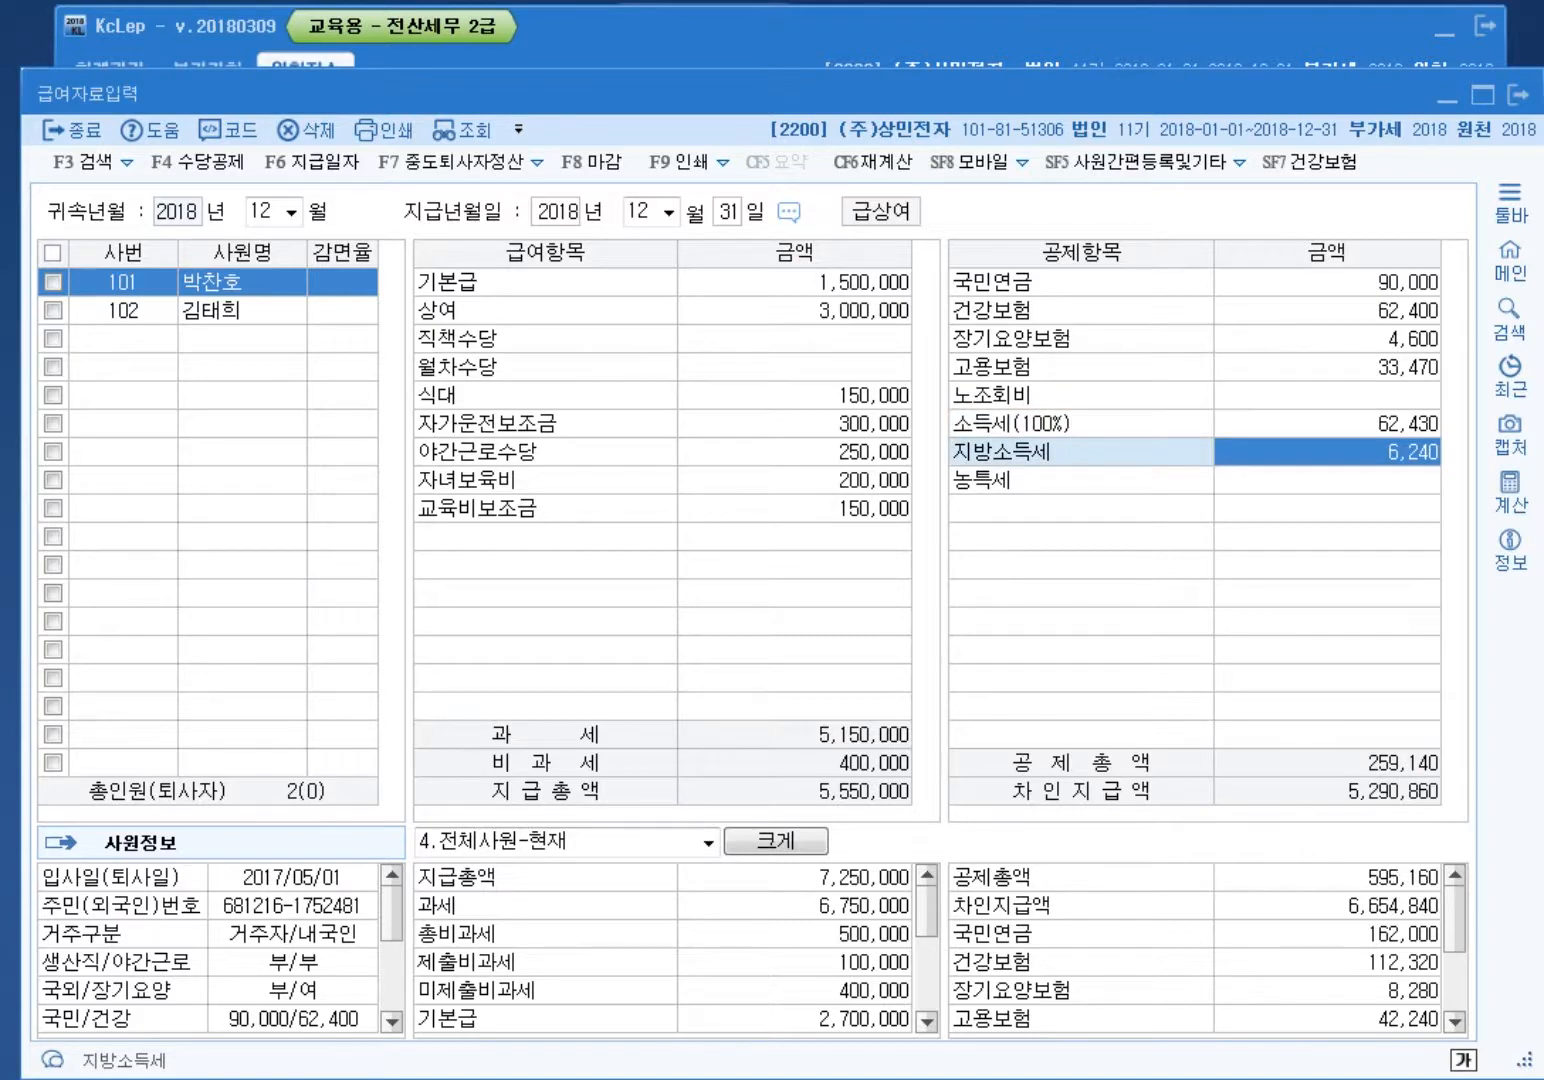
left_click(1327, 424)
type("62340")
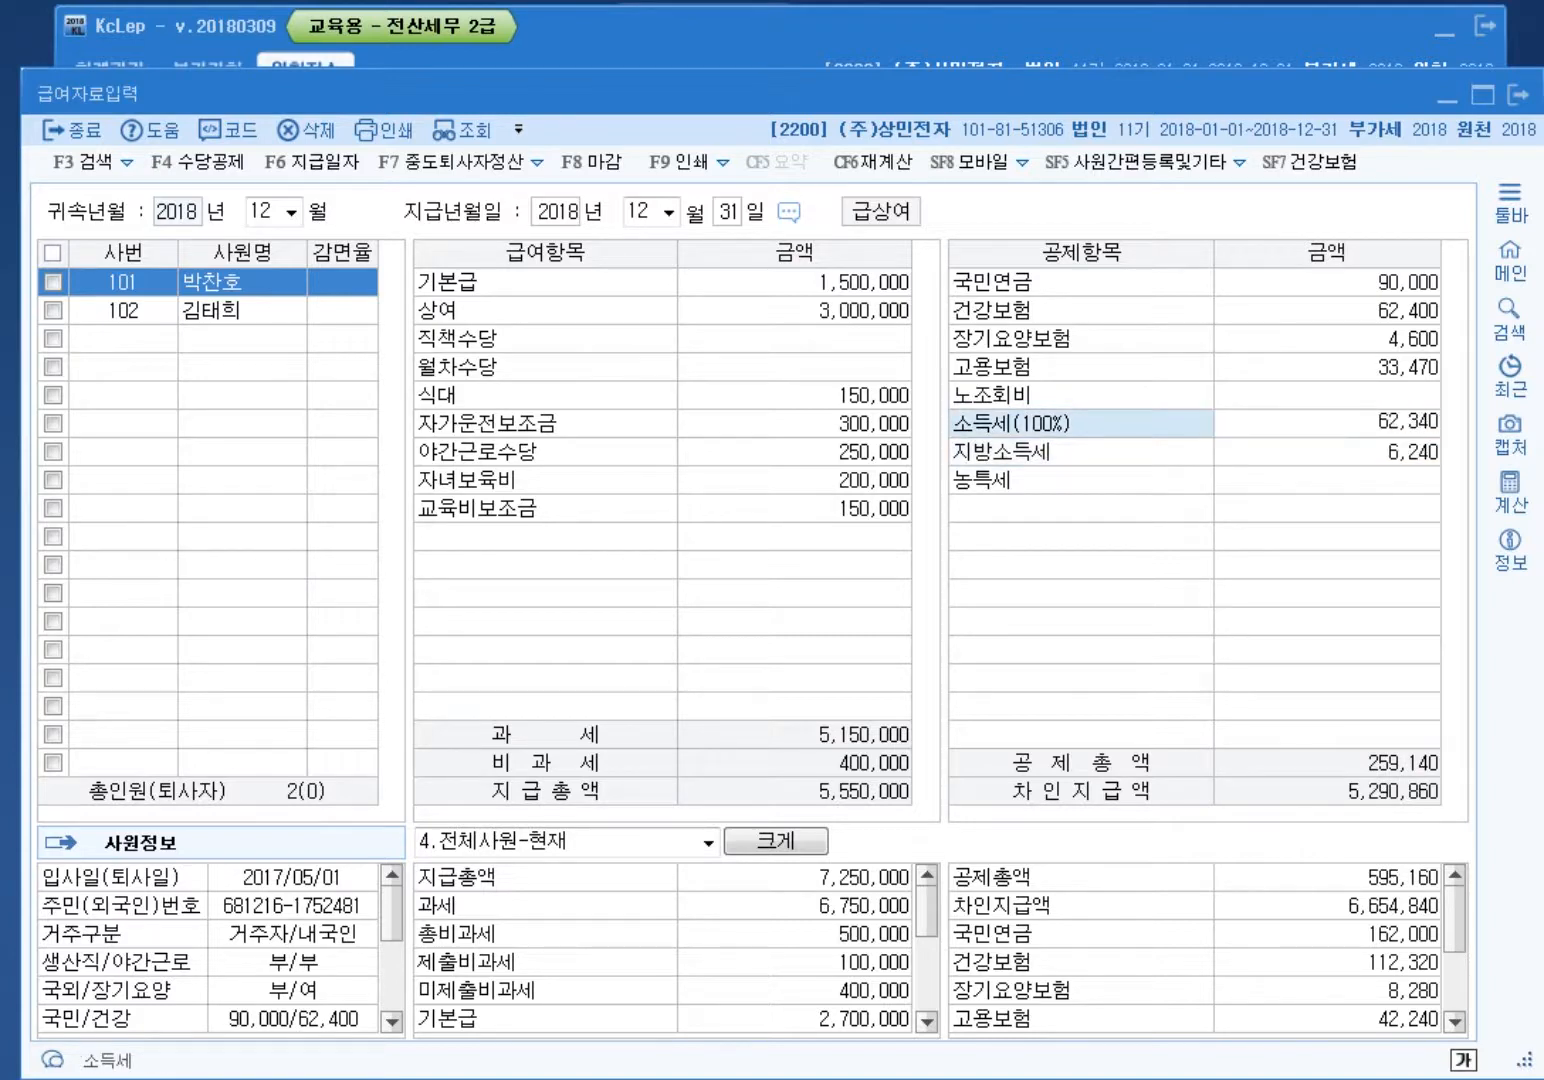
key("Return")
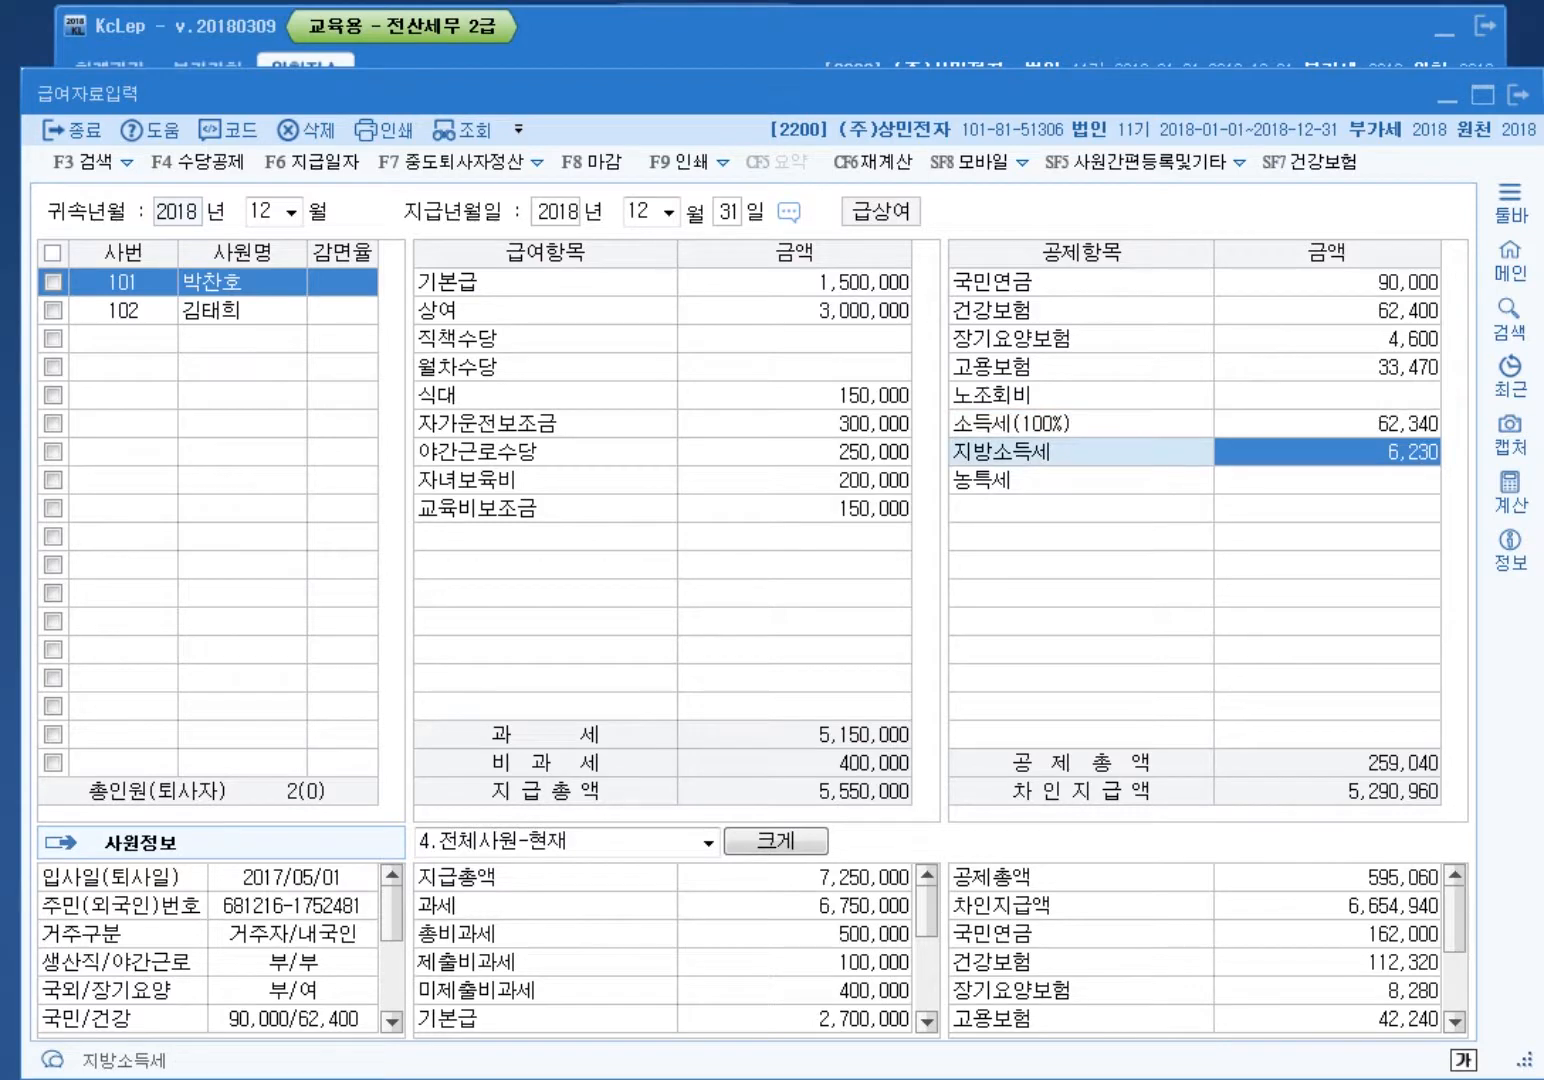
Step: Give employee 102 a 2,400,000 bonus with 58,820 income tax
left_click(123, 310)
left_click(795, 310)
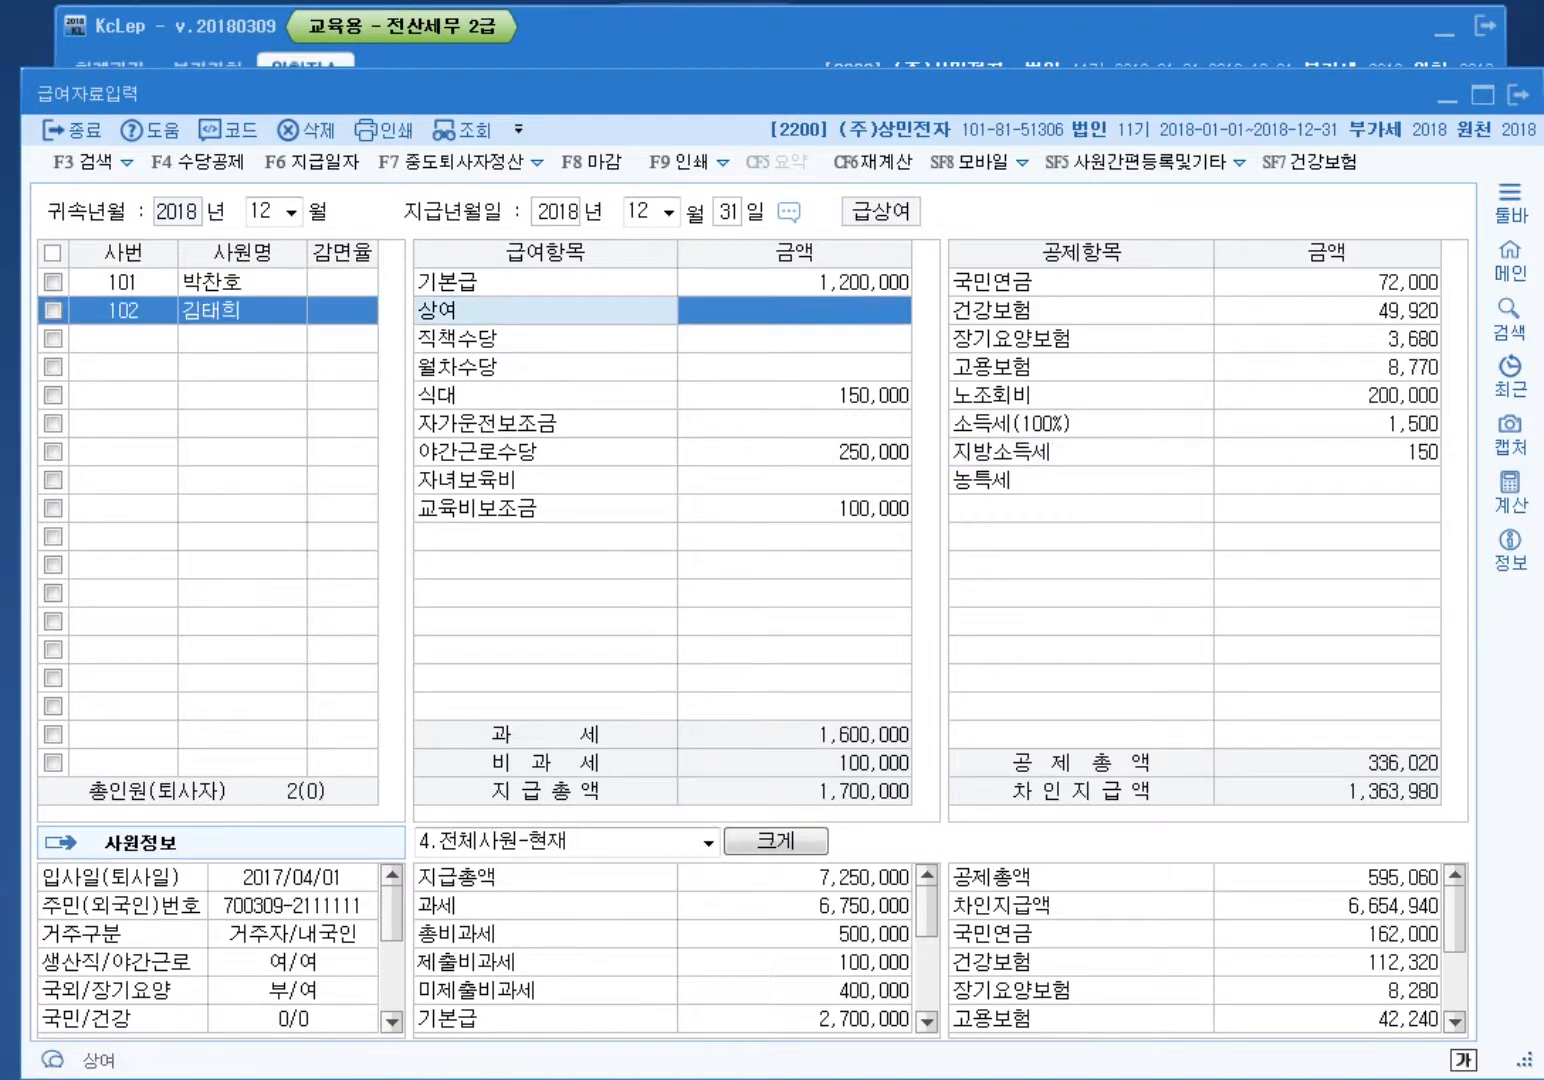
type("2400000")
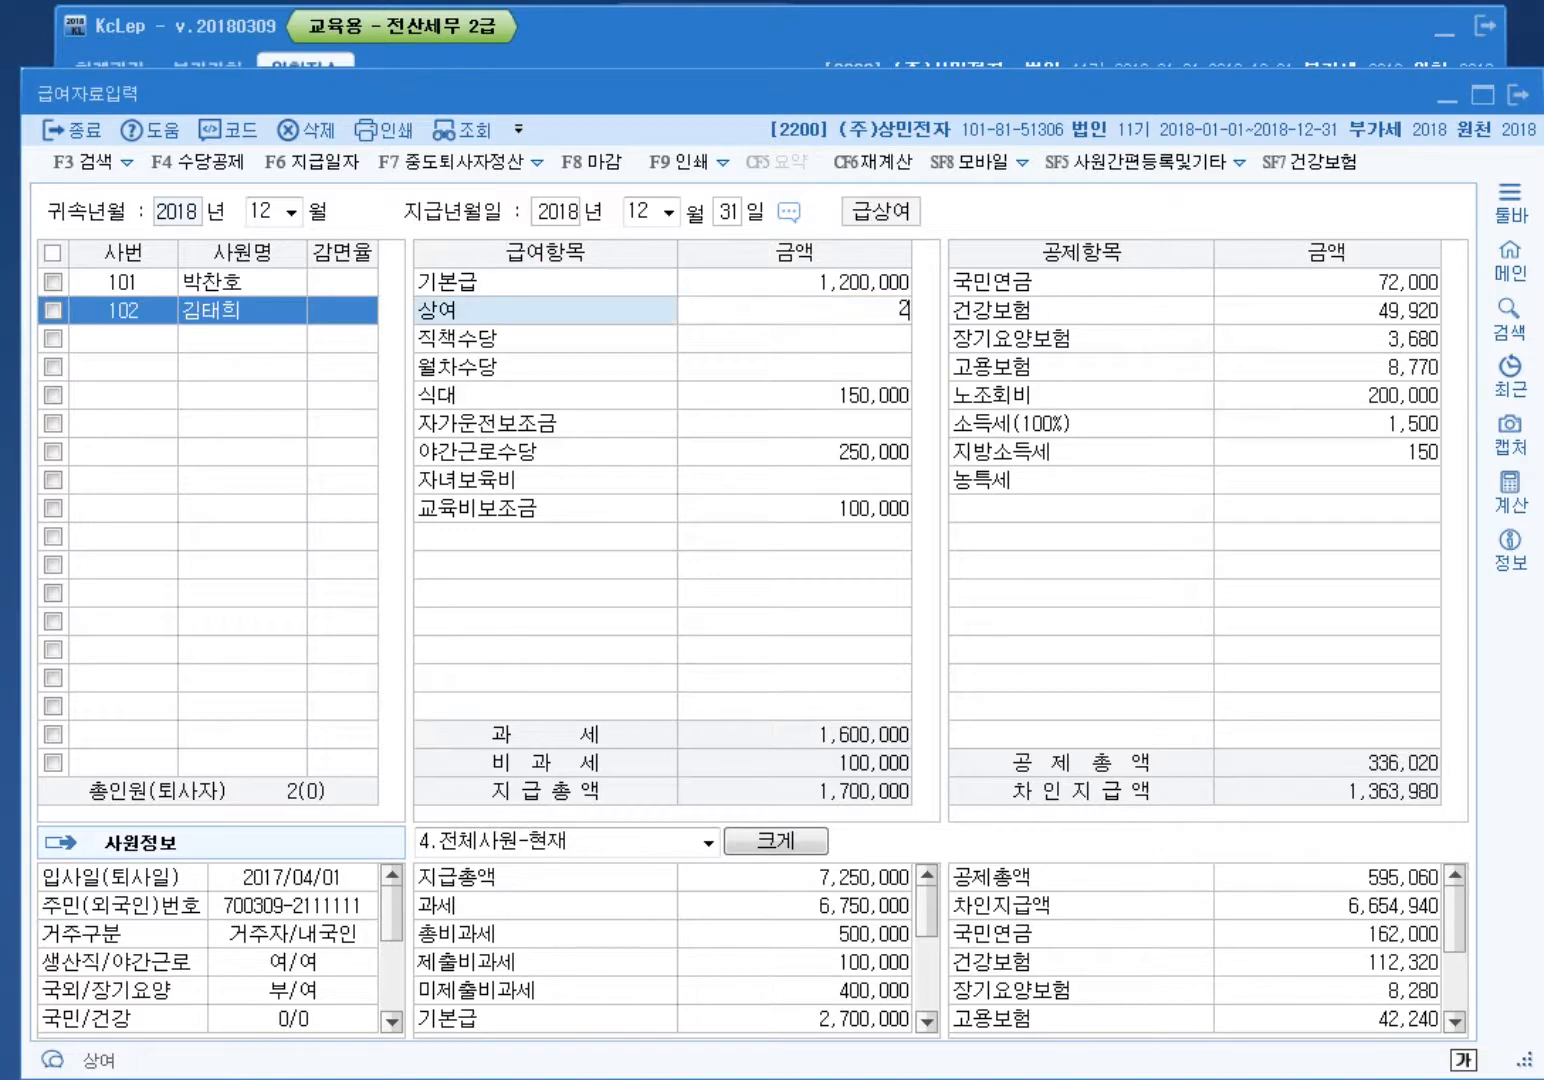
key("Return")
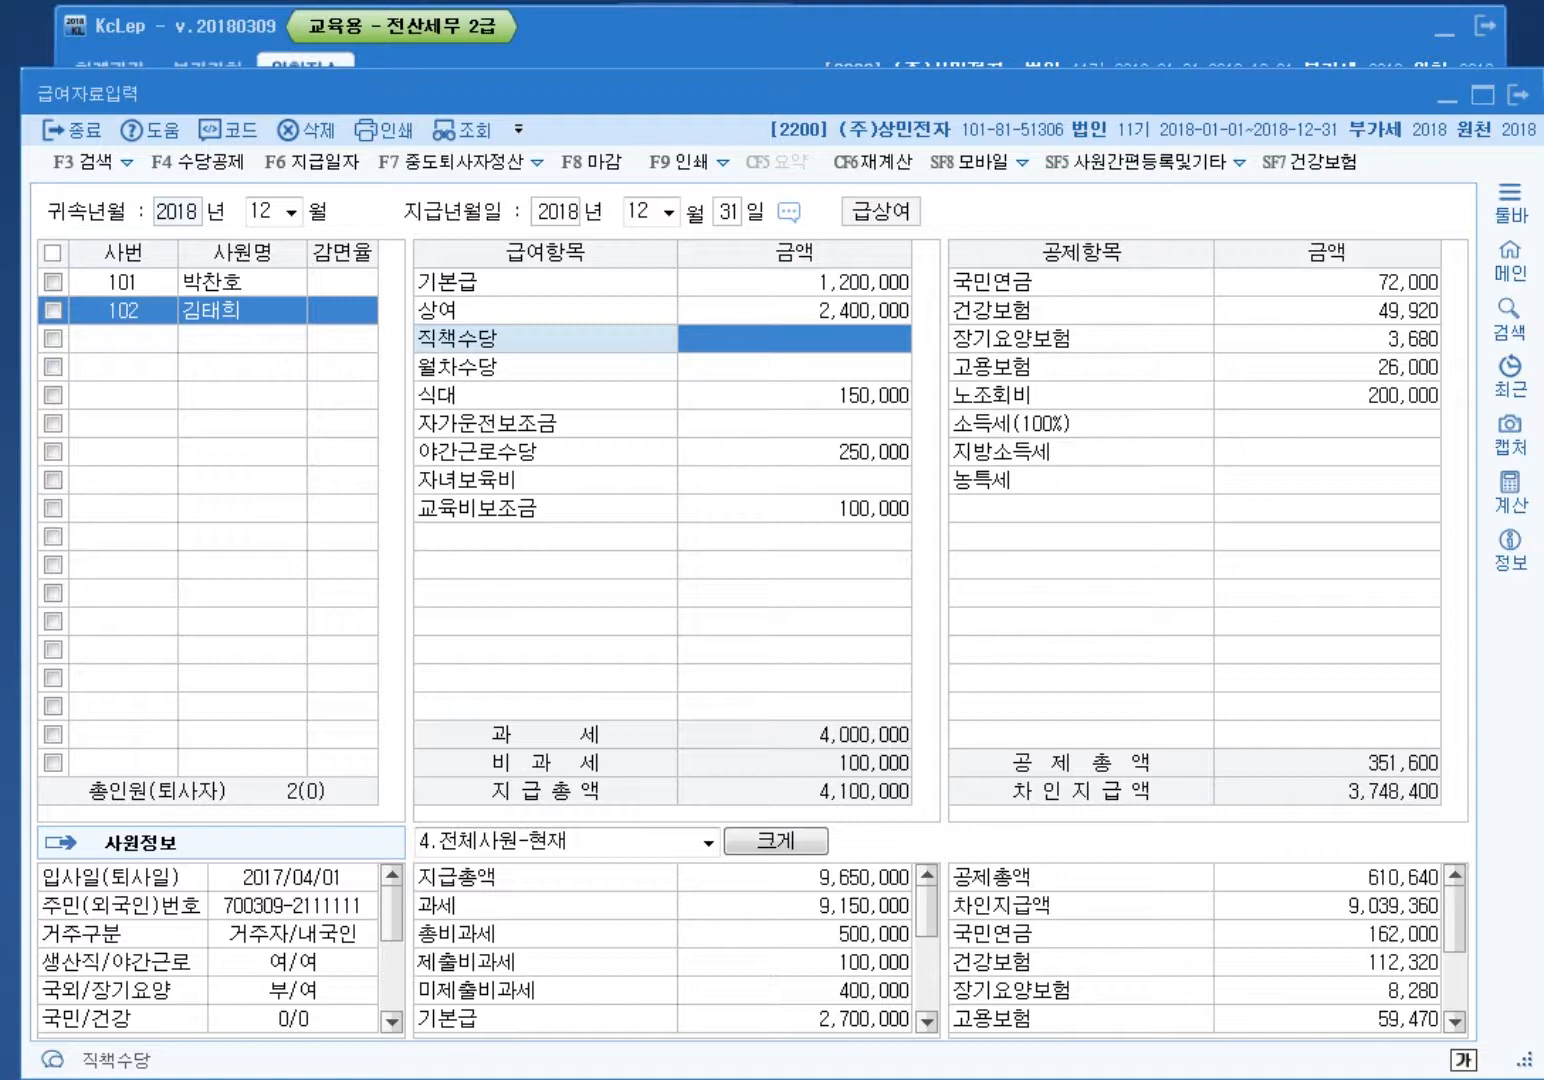
left_click(1327, 423)
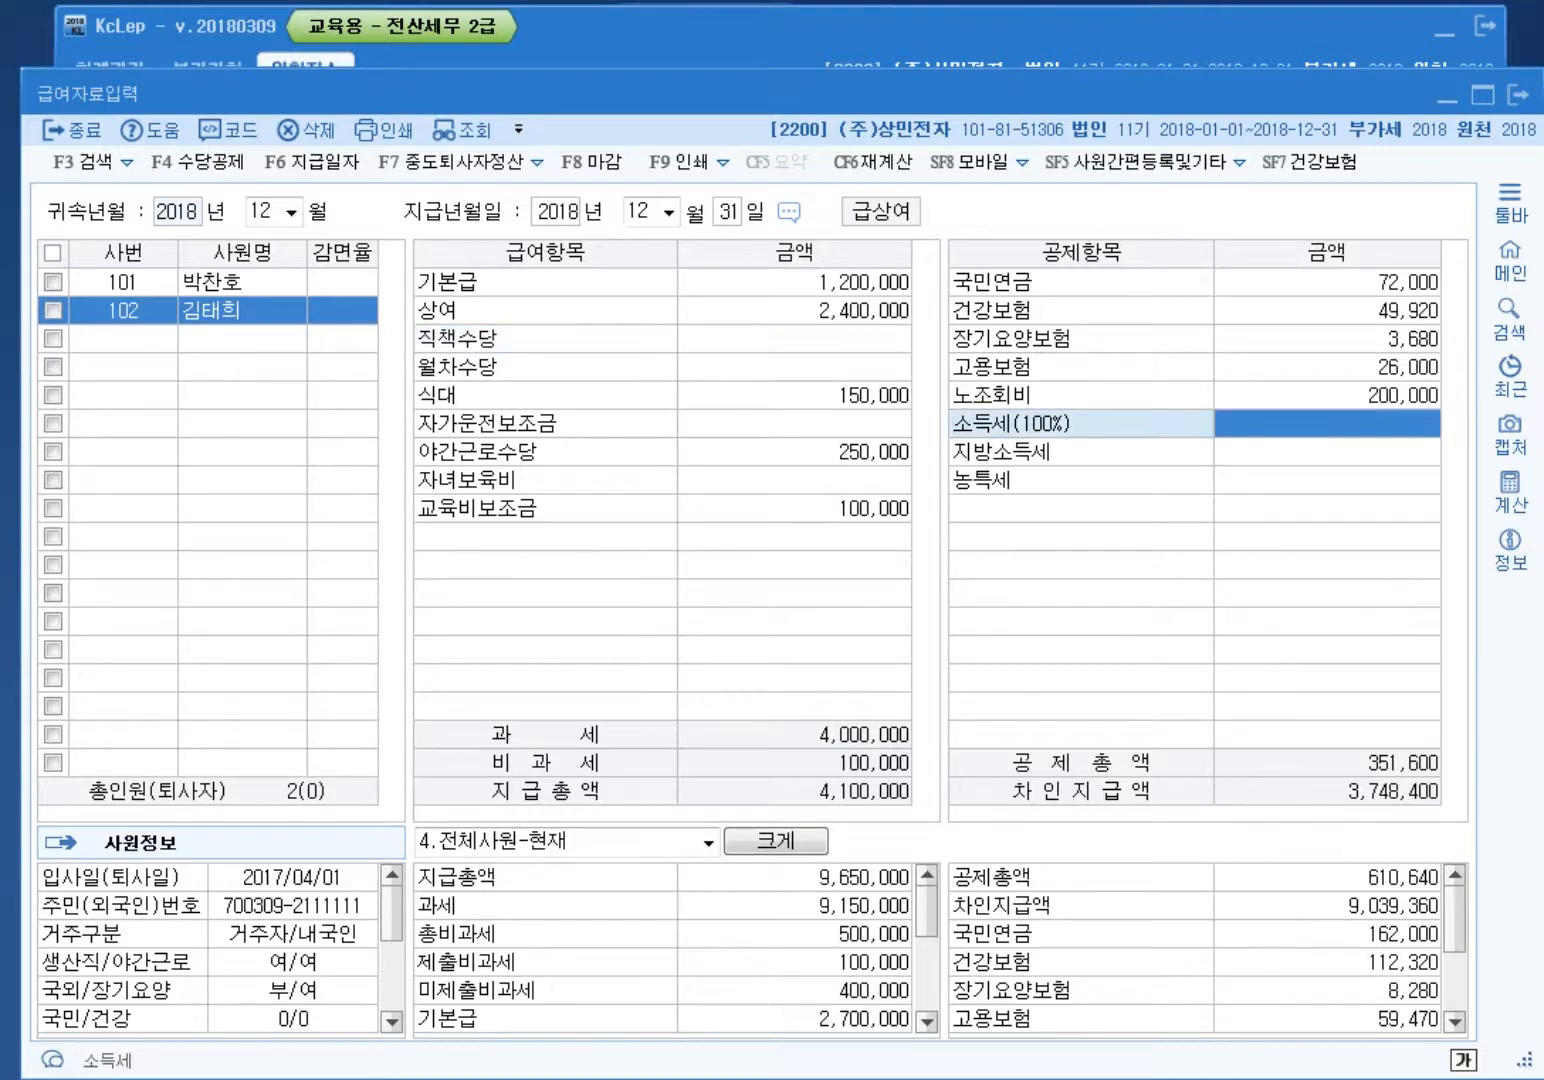
type("58820")
key("Return")
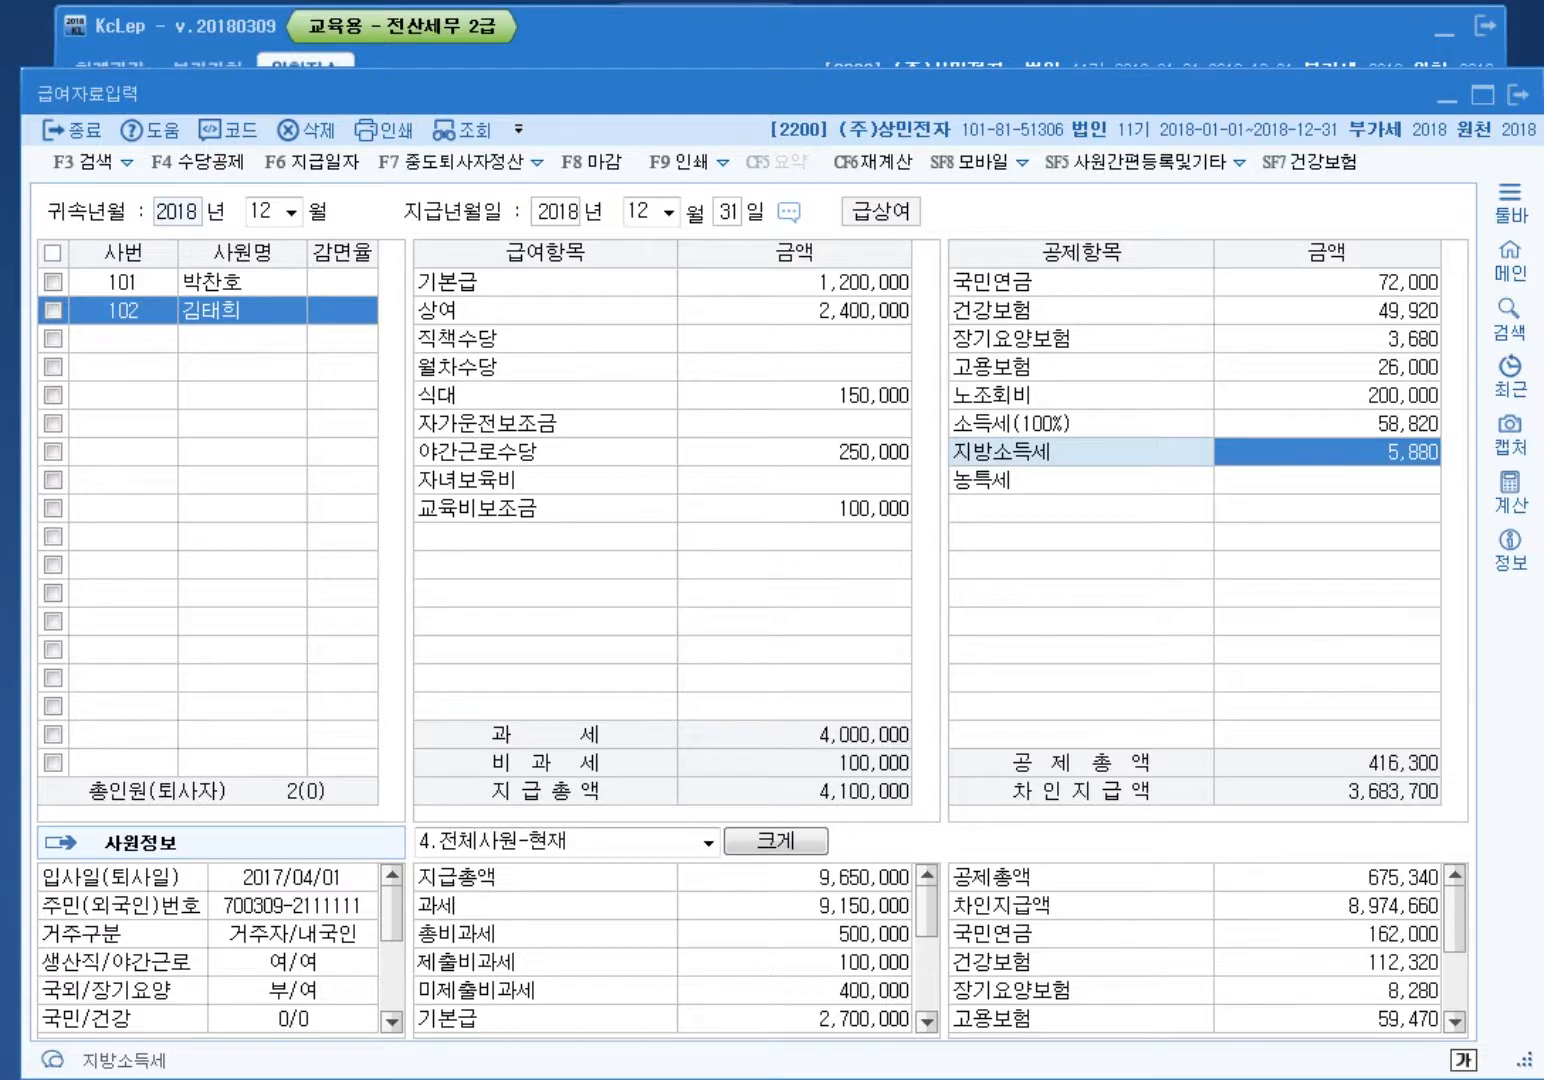
key("ctrl+alt+d")
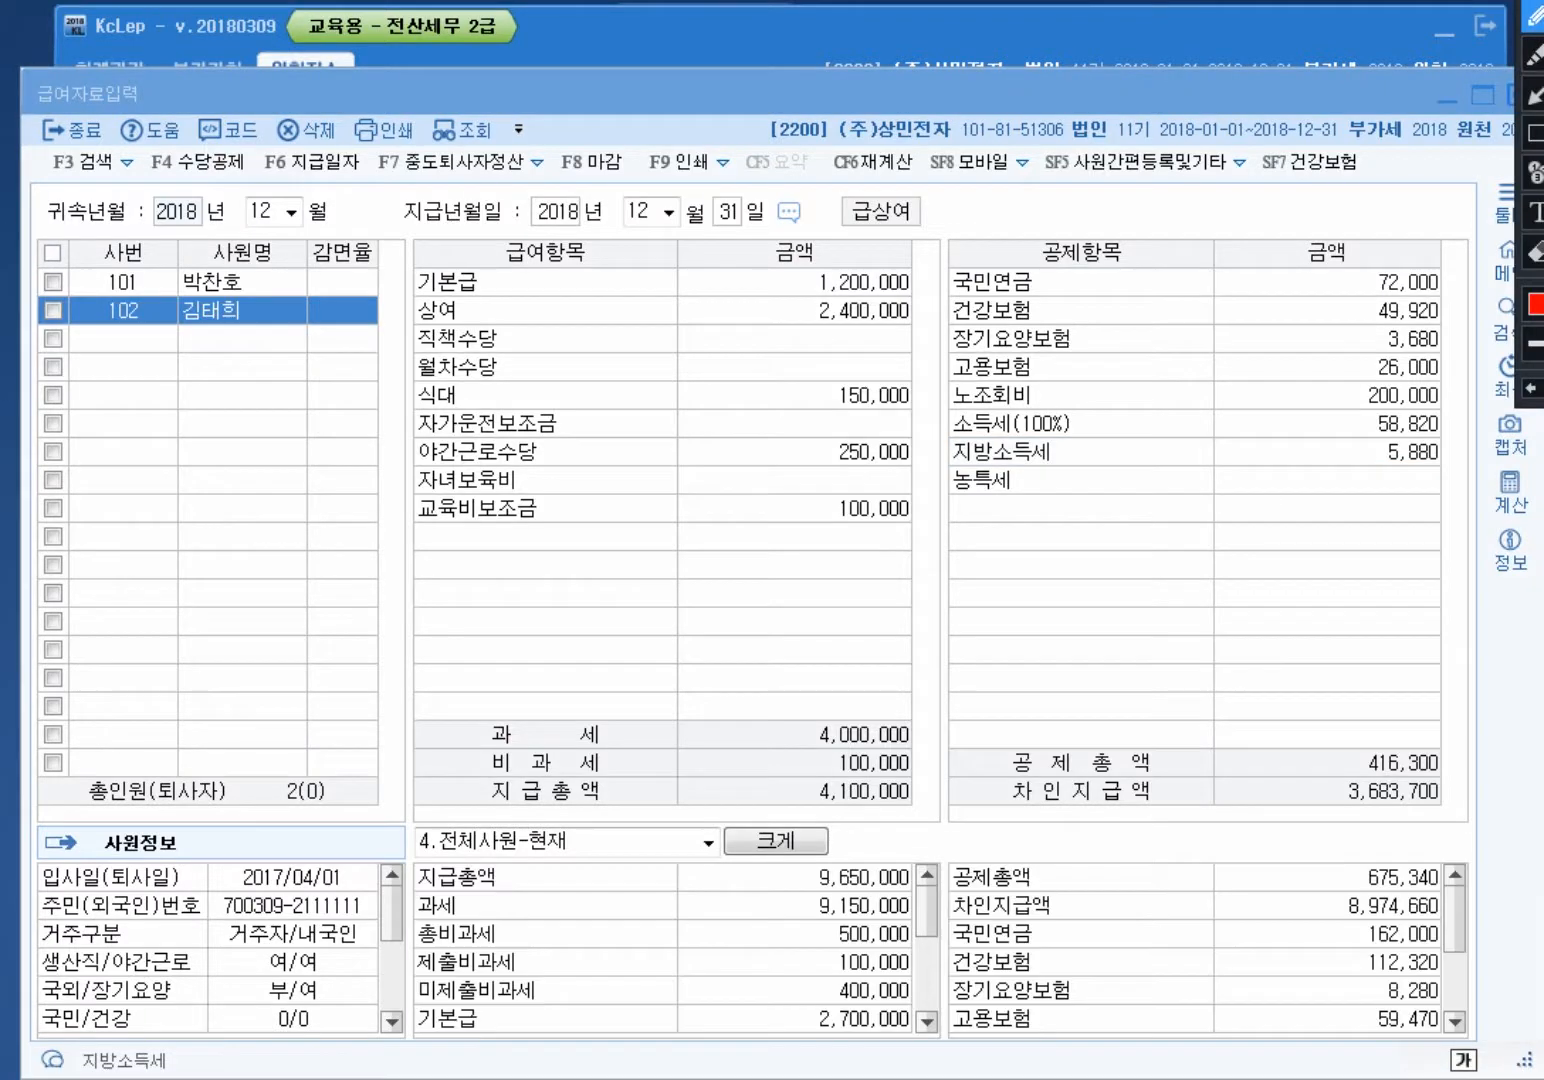
mouse_move(920, 477)
left_mouse_down()
mouse_move(761, 450)
mouse_move(886, 485)
left_mouse_up()
mouse_move(913, 763)
left_mouse_down()
mouse_move(870, 783)
mouse_move(805, 752)
mouse_move(899, 781)
mouse_move(806, 750)
mouse_move(858, 772)
left_mouse_up()
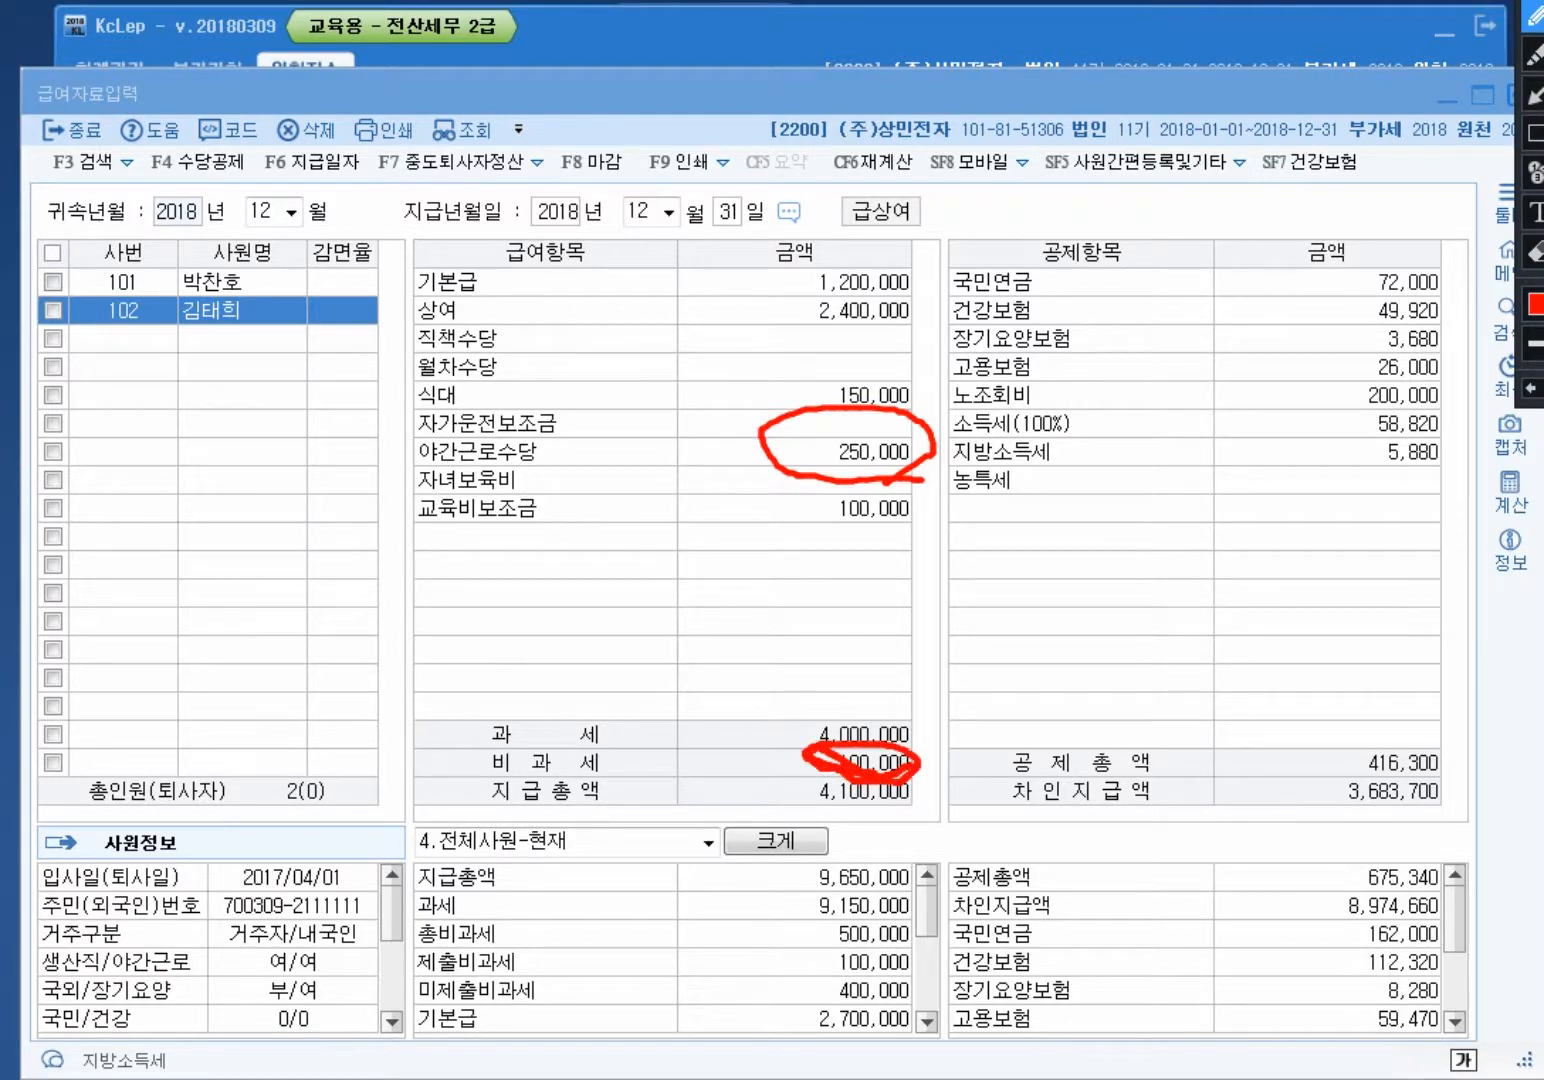
mouse_move(898, 419)
left_mouse_down()
mouse_move(839, 410)
mouse_move(920, 380)
mouse_move(881, 429)
mouse_move(627, 545)
mouse_move(1000, 830)
mouse_move(887, 816)
left_mouse_up()
mouse_move(922, 462)
left_mouse_down()
mouse_move(1000, 665)
mouse_move(900, 746)
mouse_move(944, 749)
left_mouse_up()
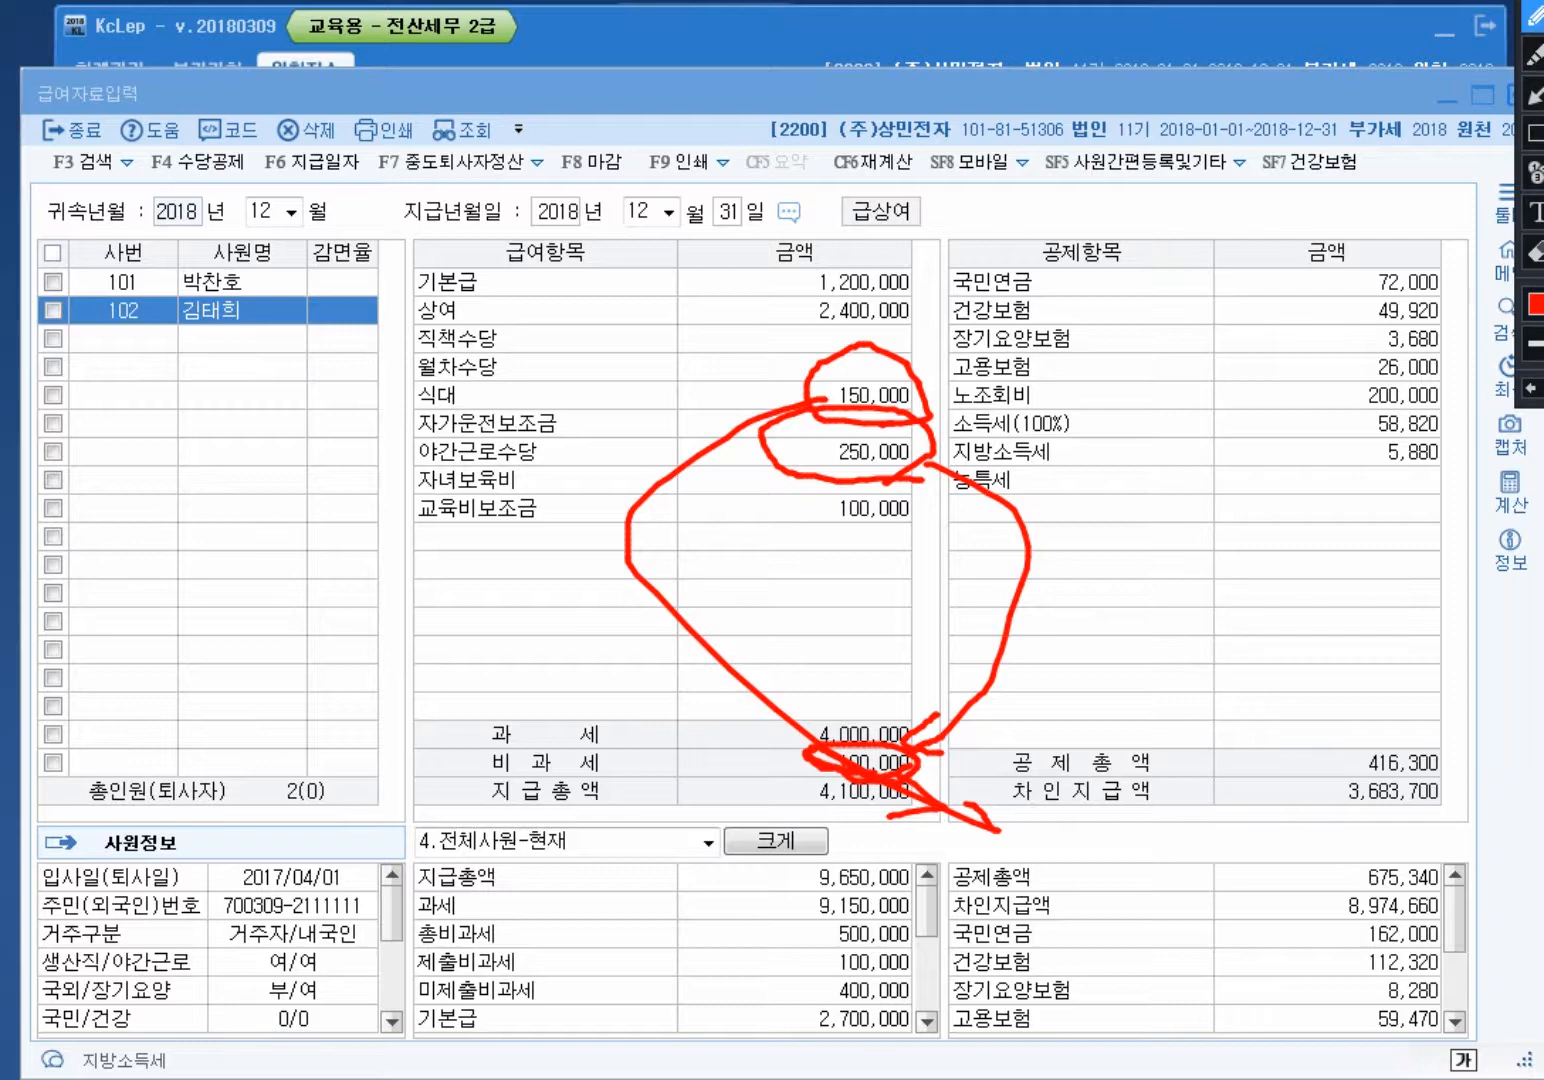
key("Escape")
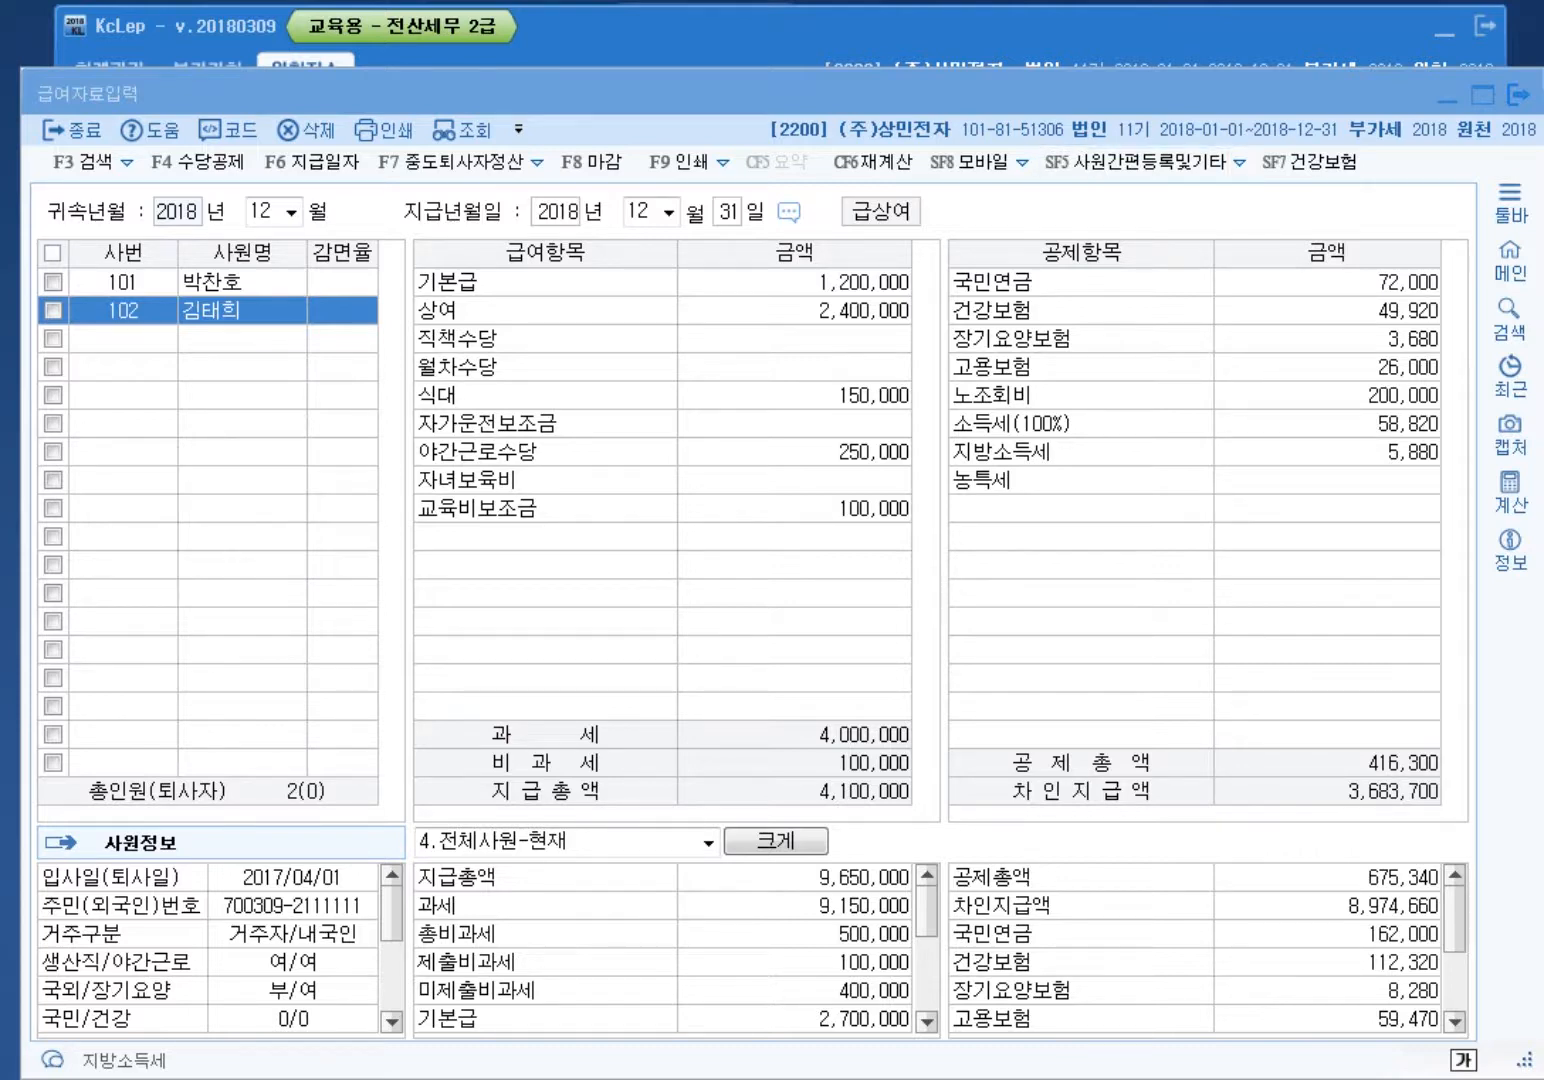
Step: Close payroll entry, change the working company to 1002, and open its 급여자료입력 screen
key("Escape")
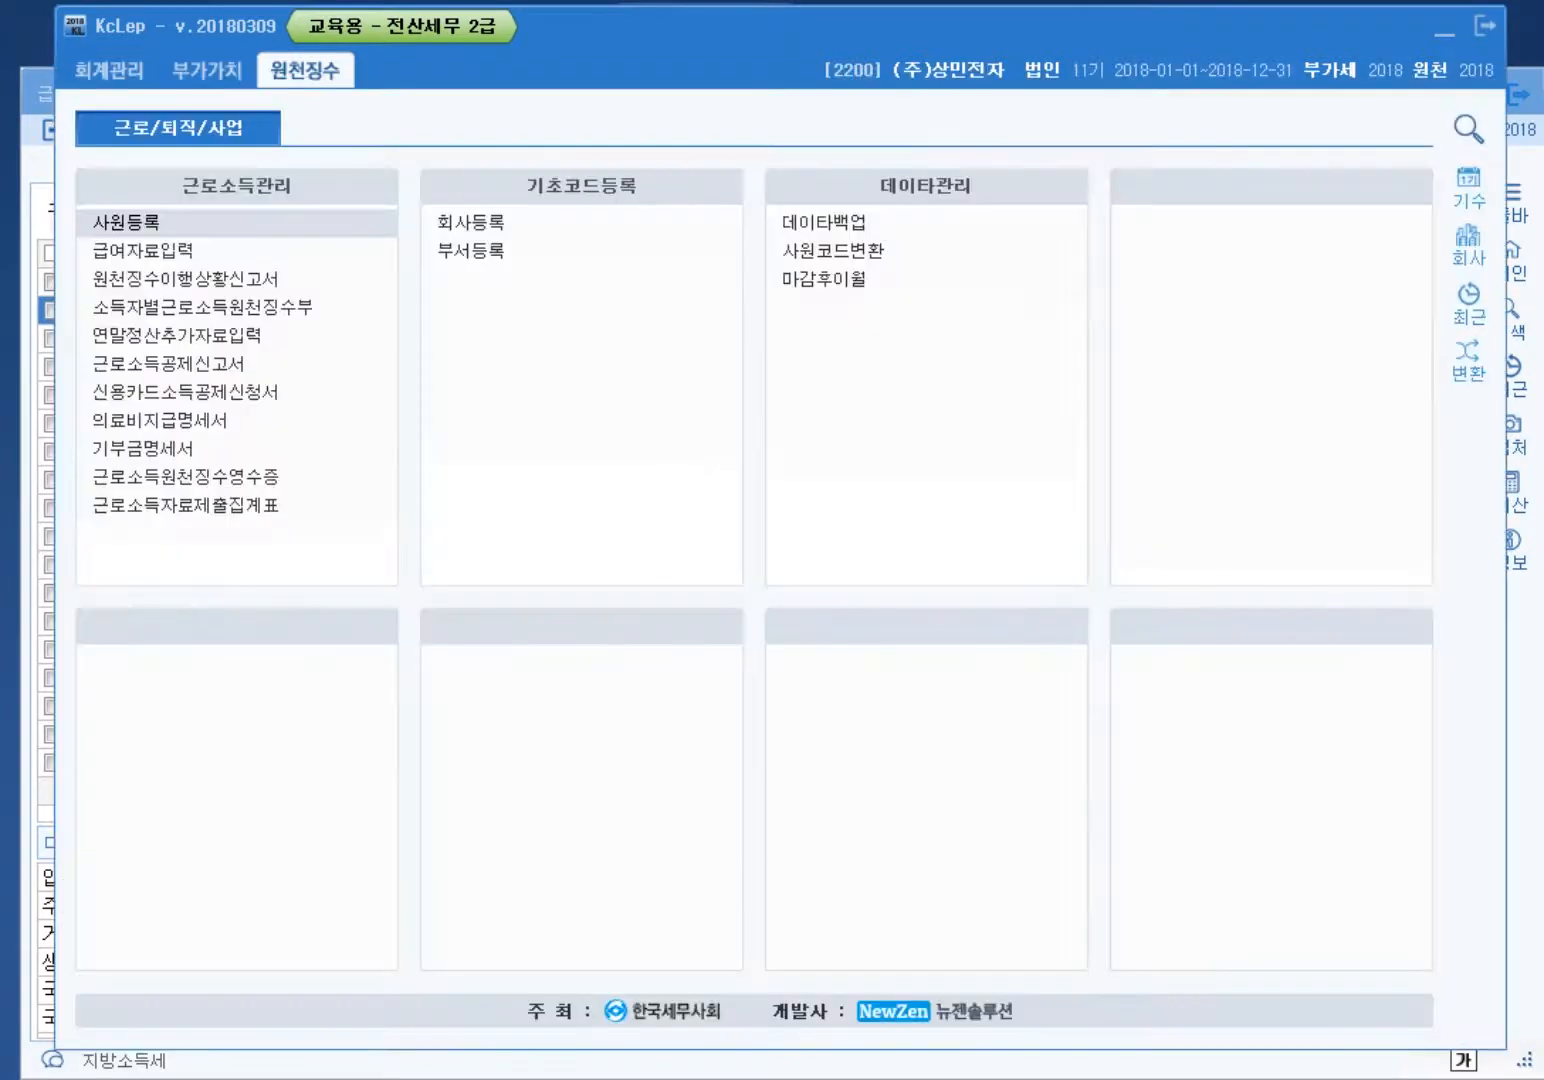
left_click(1468, 244)
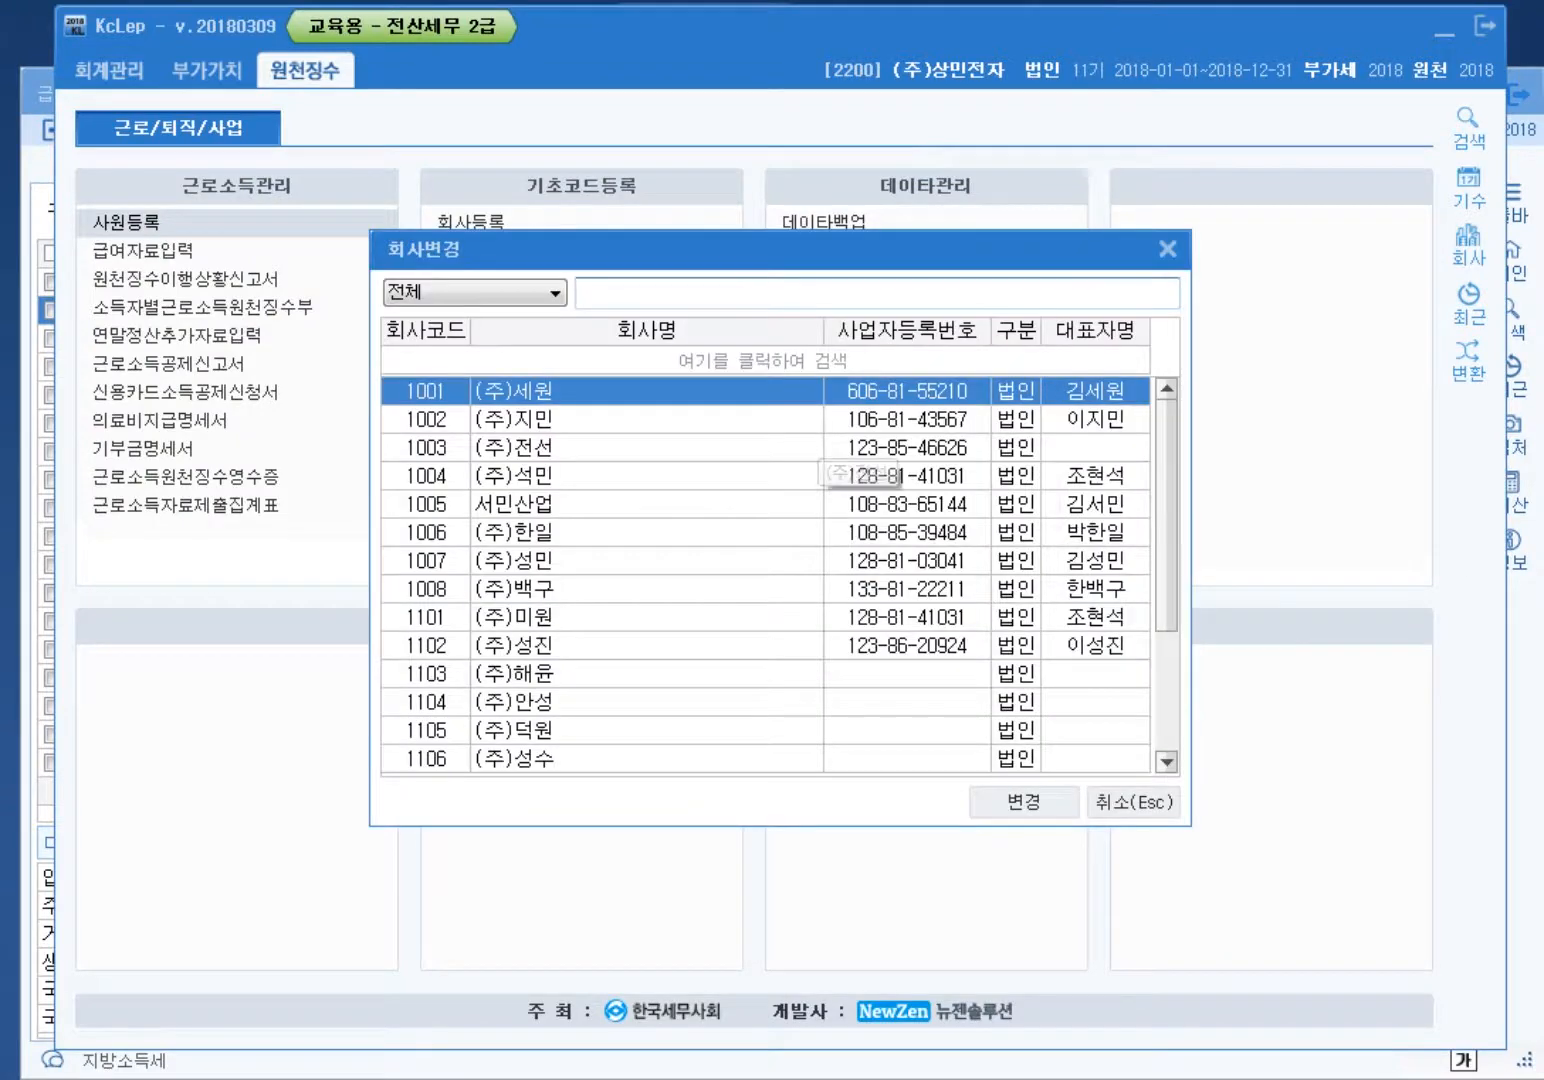
double_click(811, 421)
left_click(830, 597)
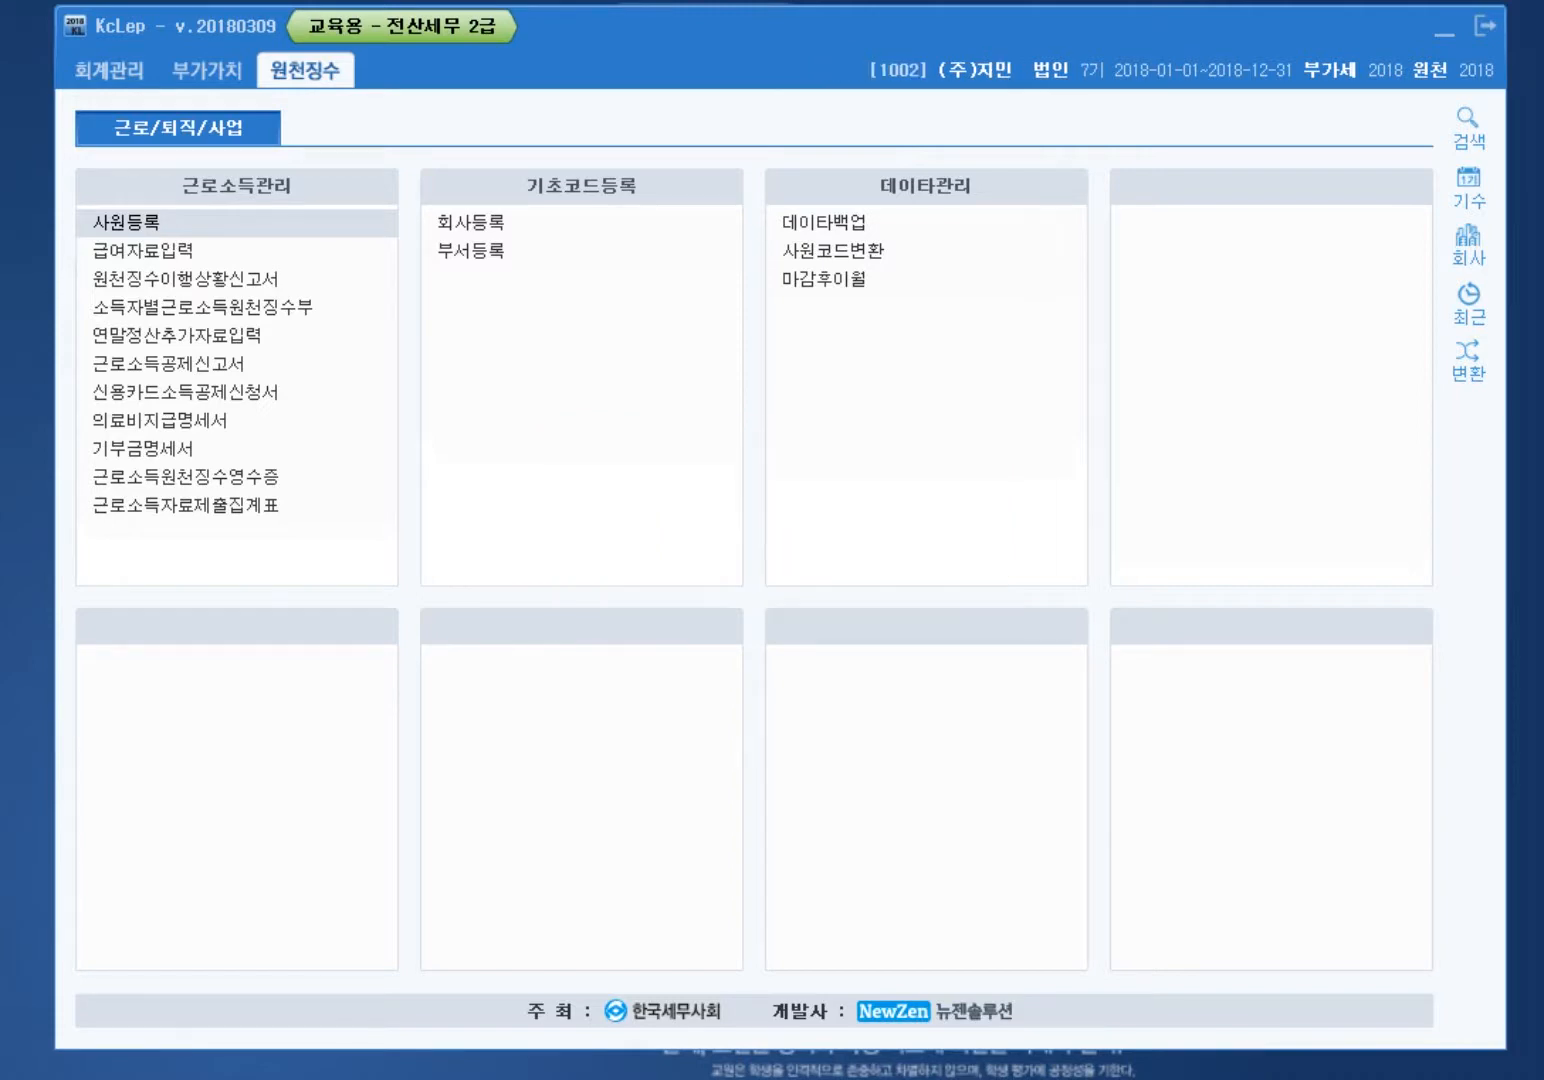
left_click(301, 252)
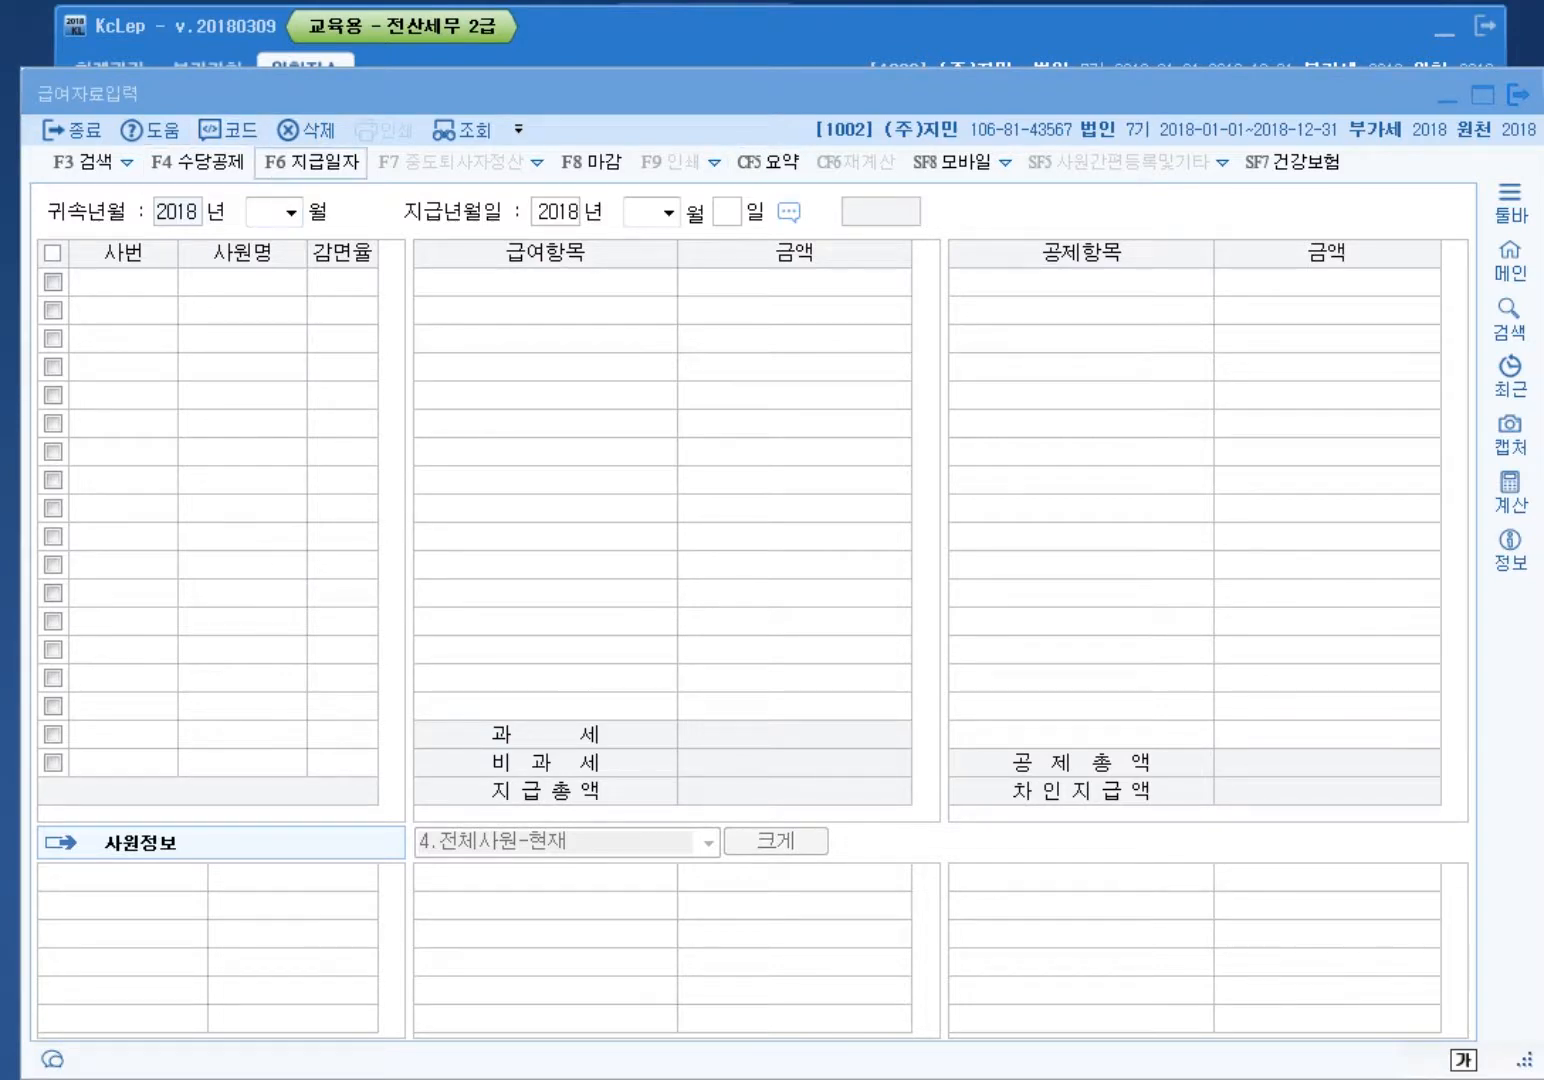
key("F4")
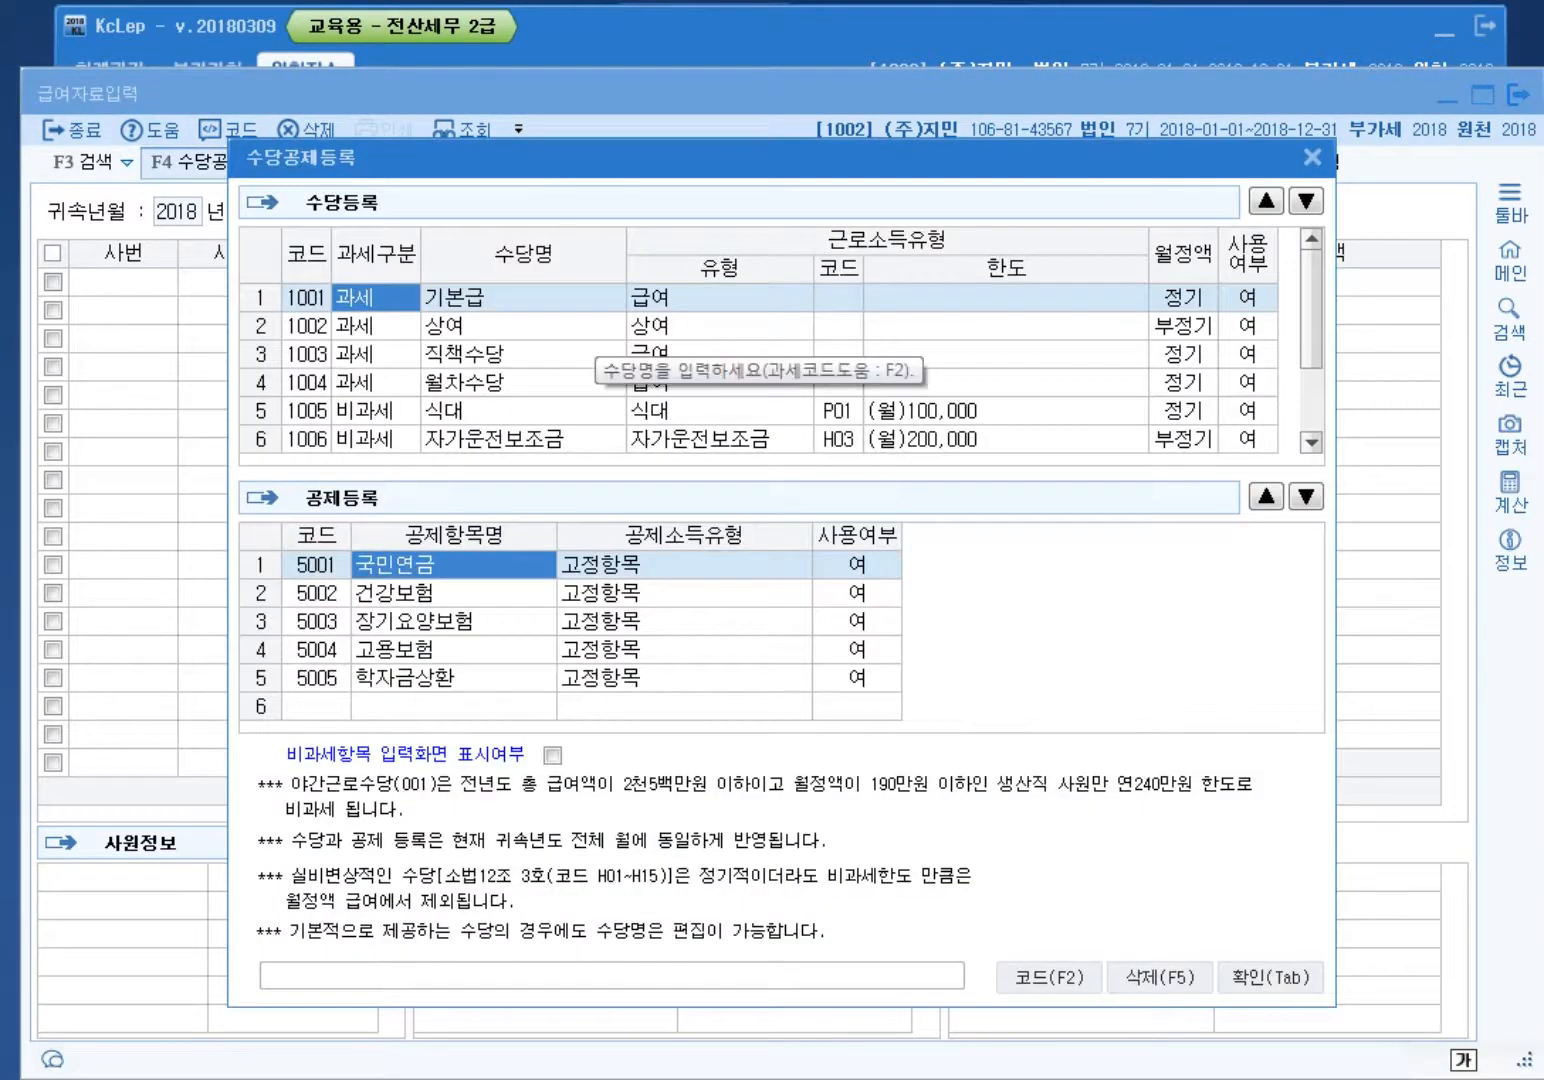
Step: Rename allowance 1007 from 야간근로수당 to 연장근로수당
scroll(600, 360, "down", 1)
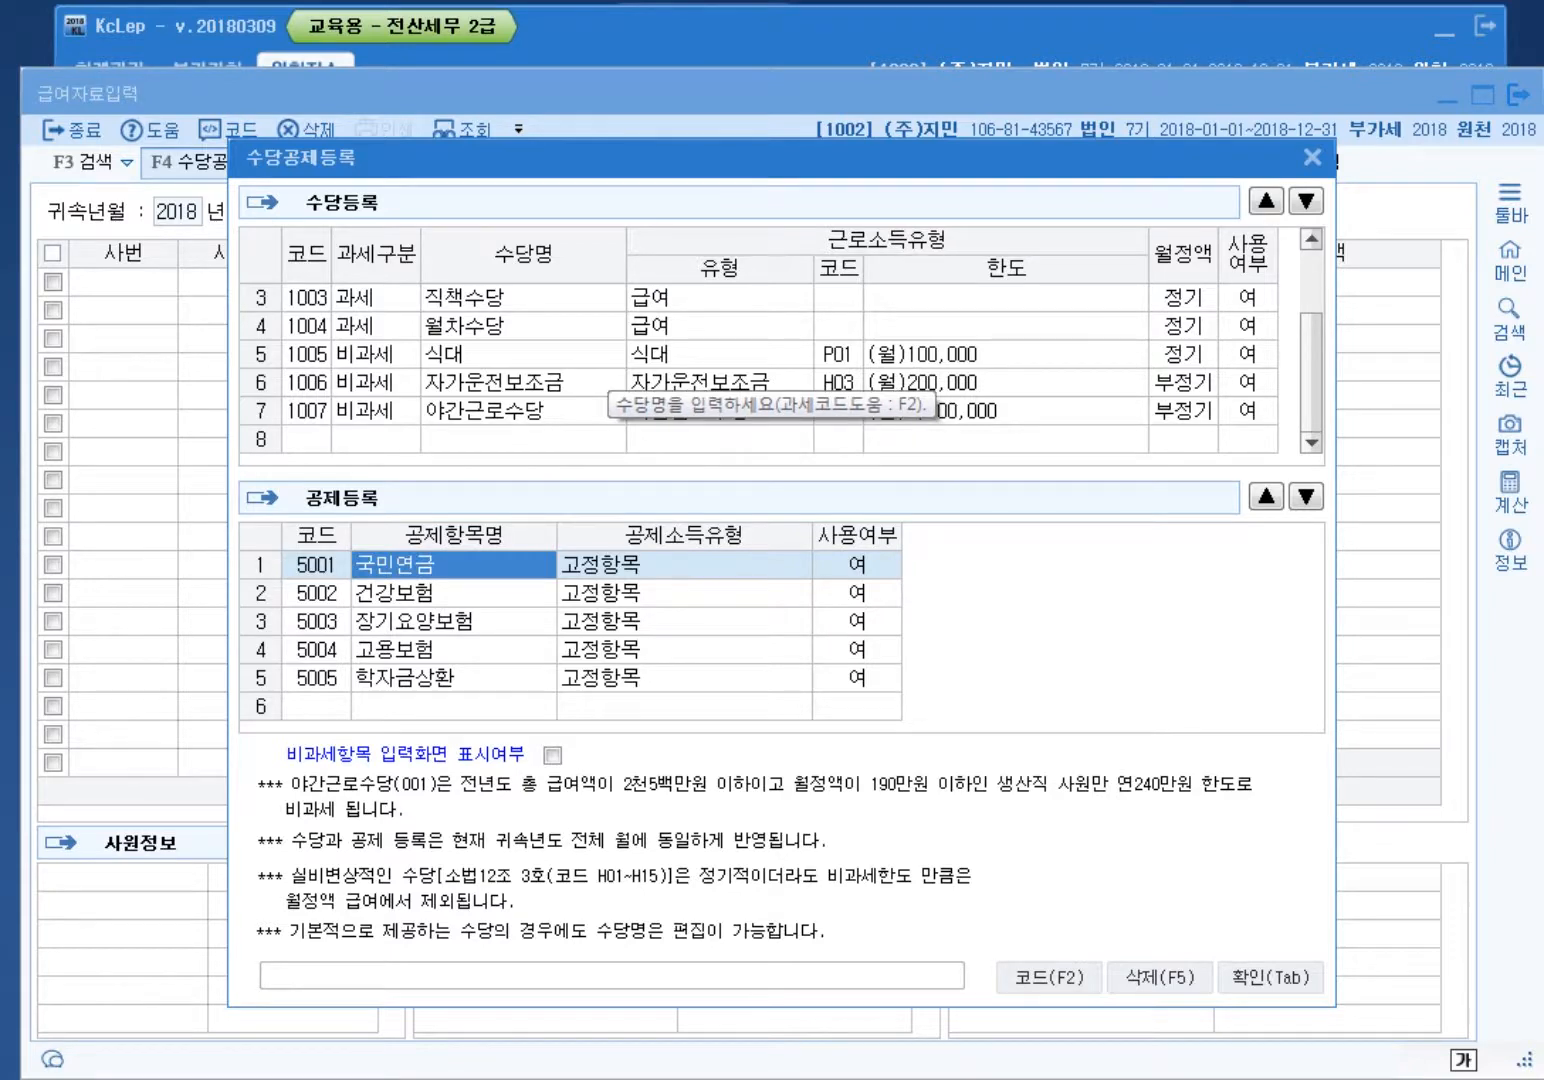
left_click(484, 411)
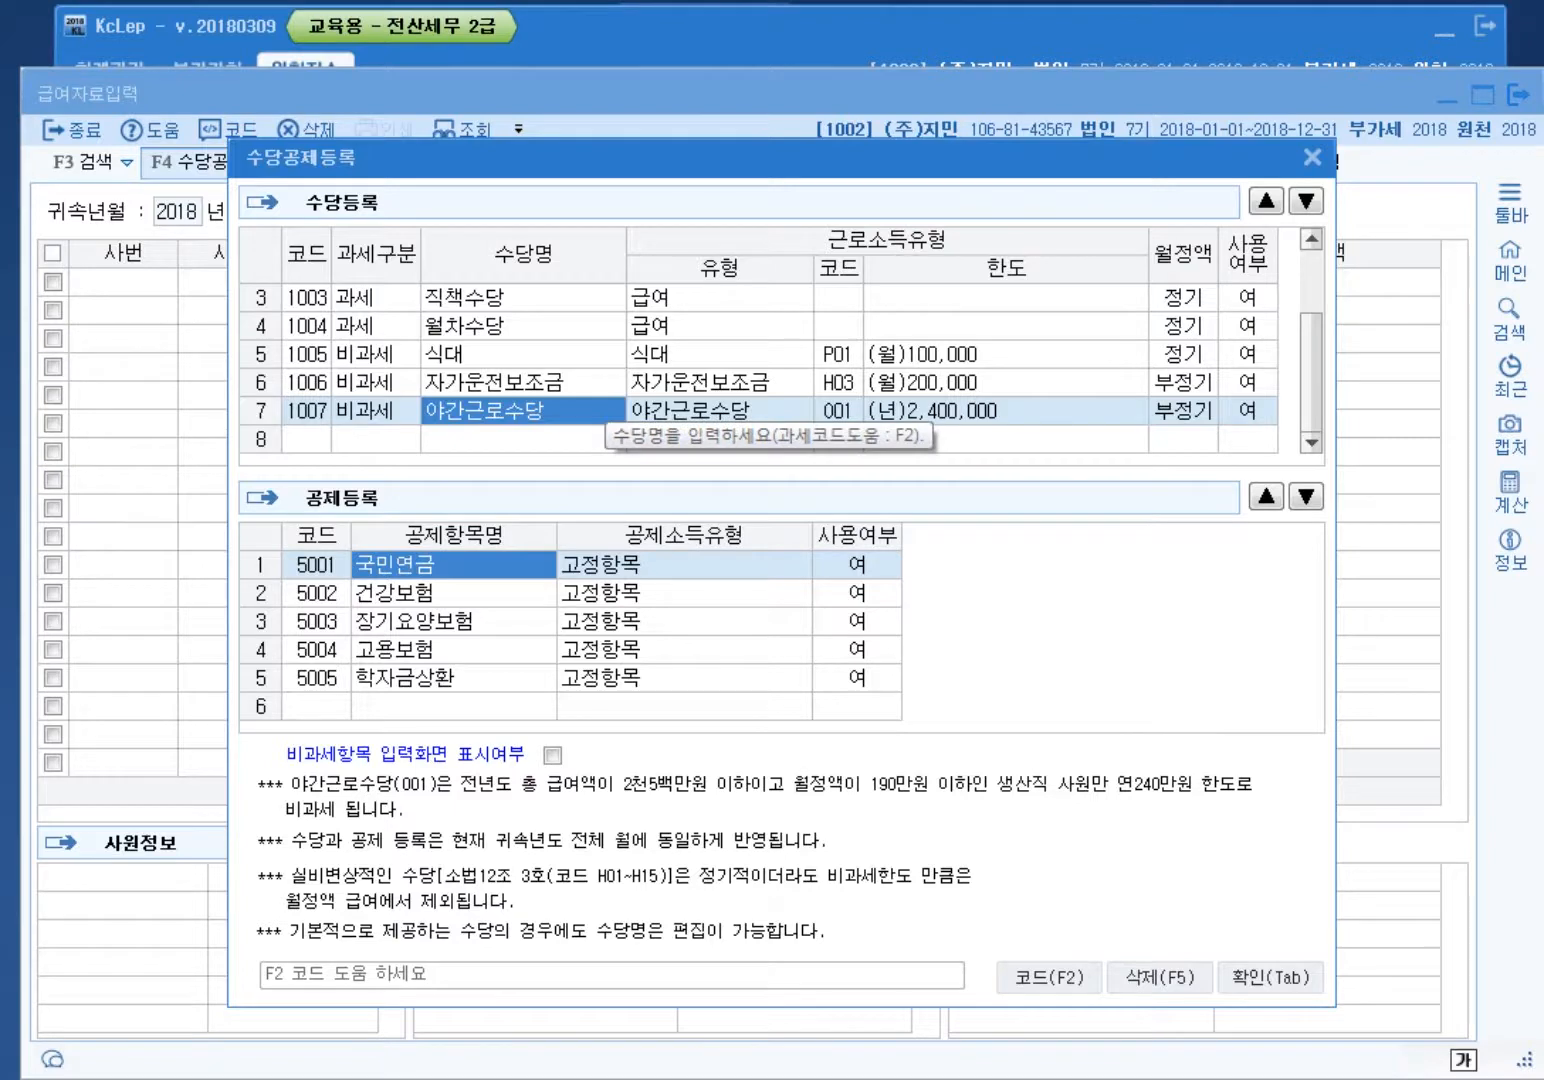
type("연장")
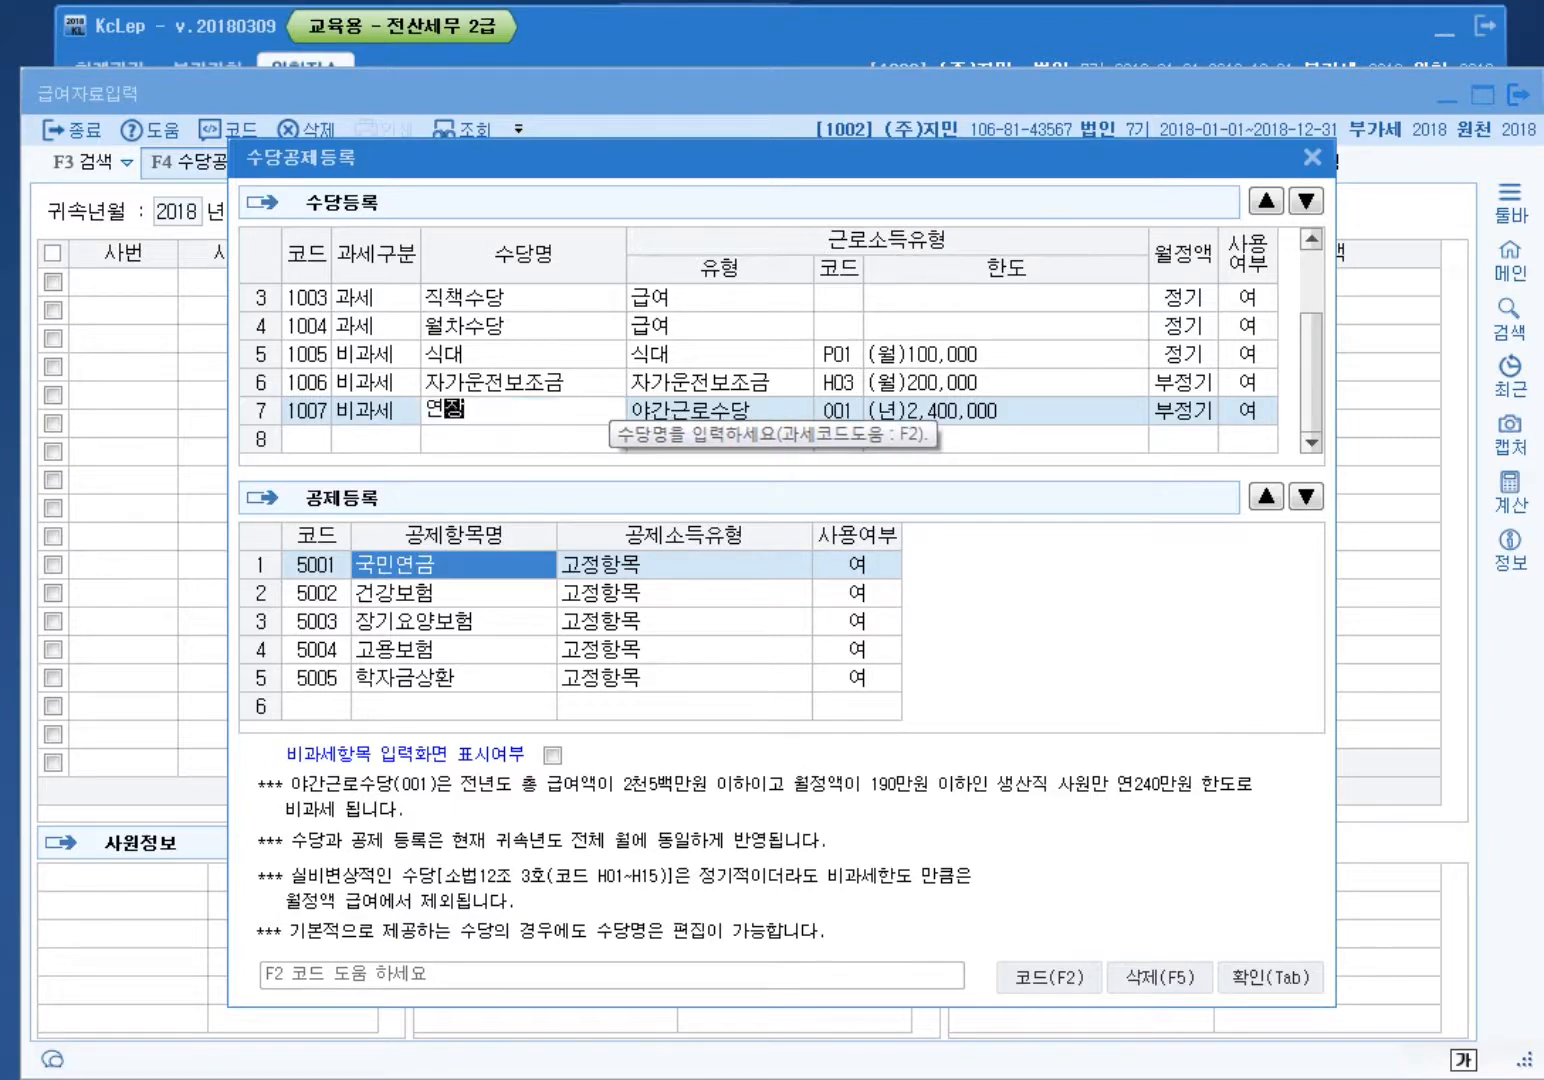
type("근로수당")
key("Return")
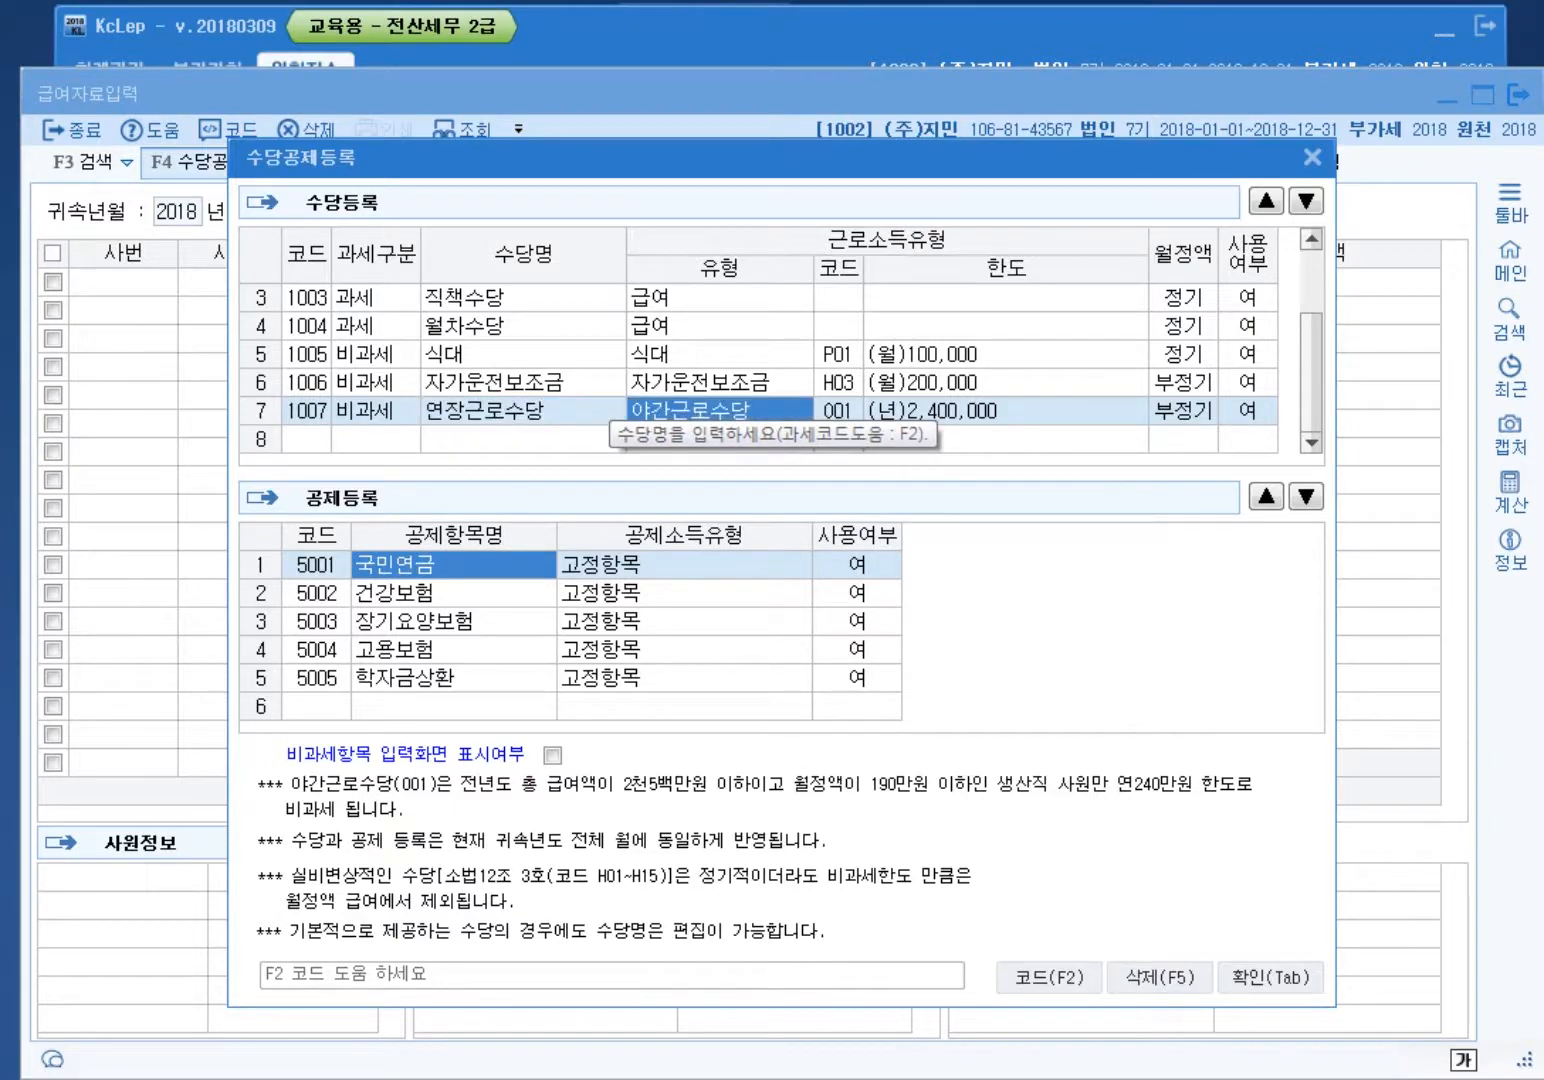
left_click(524, 410)
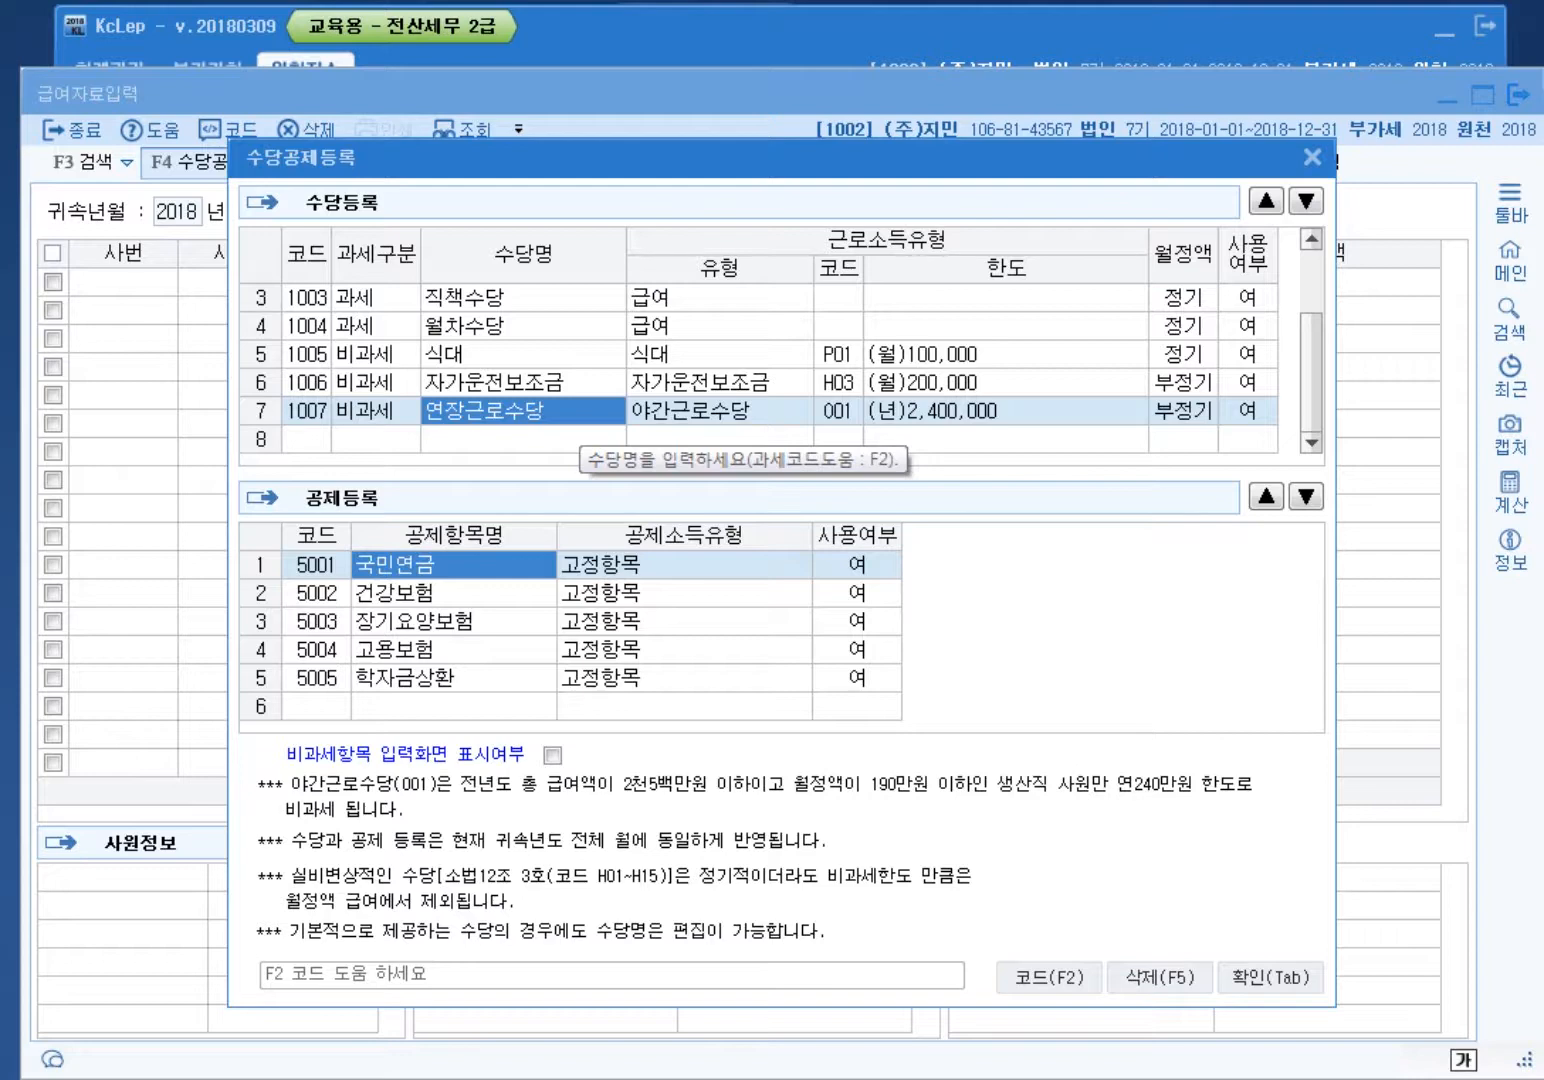
Step: Add a regular nontaxable 보육수당 allowance with code Q01 육아수당 and save the register
left_click(375, 439)
key("2")
key("Return")
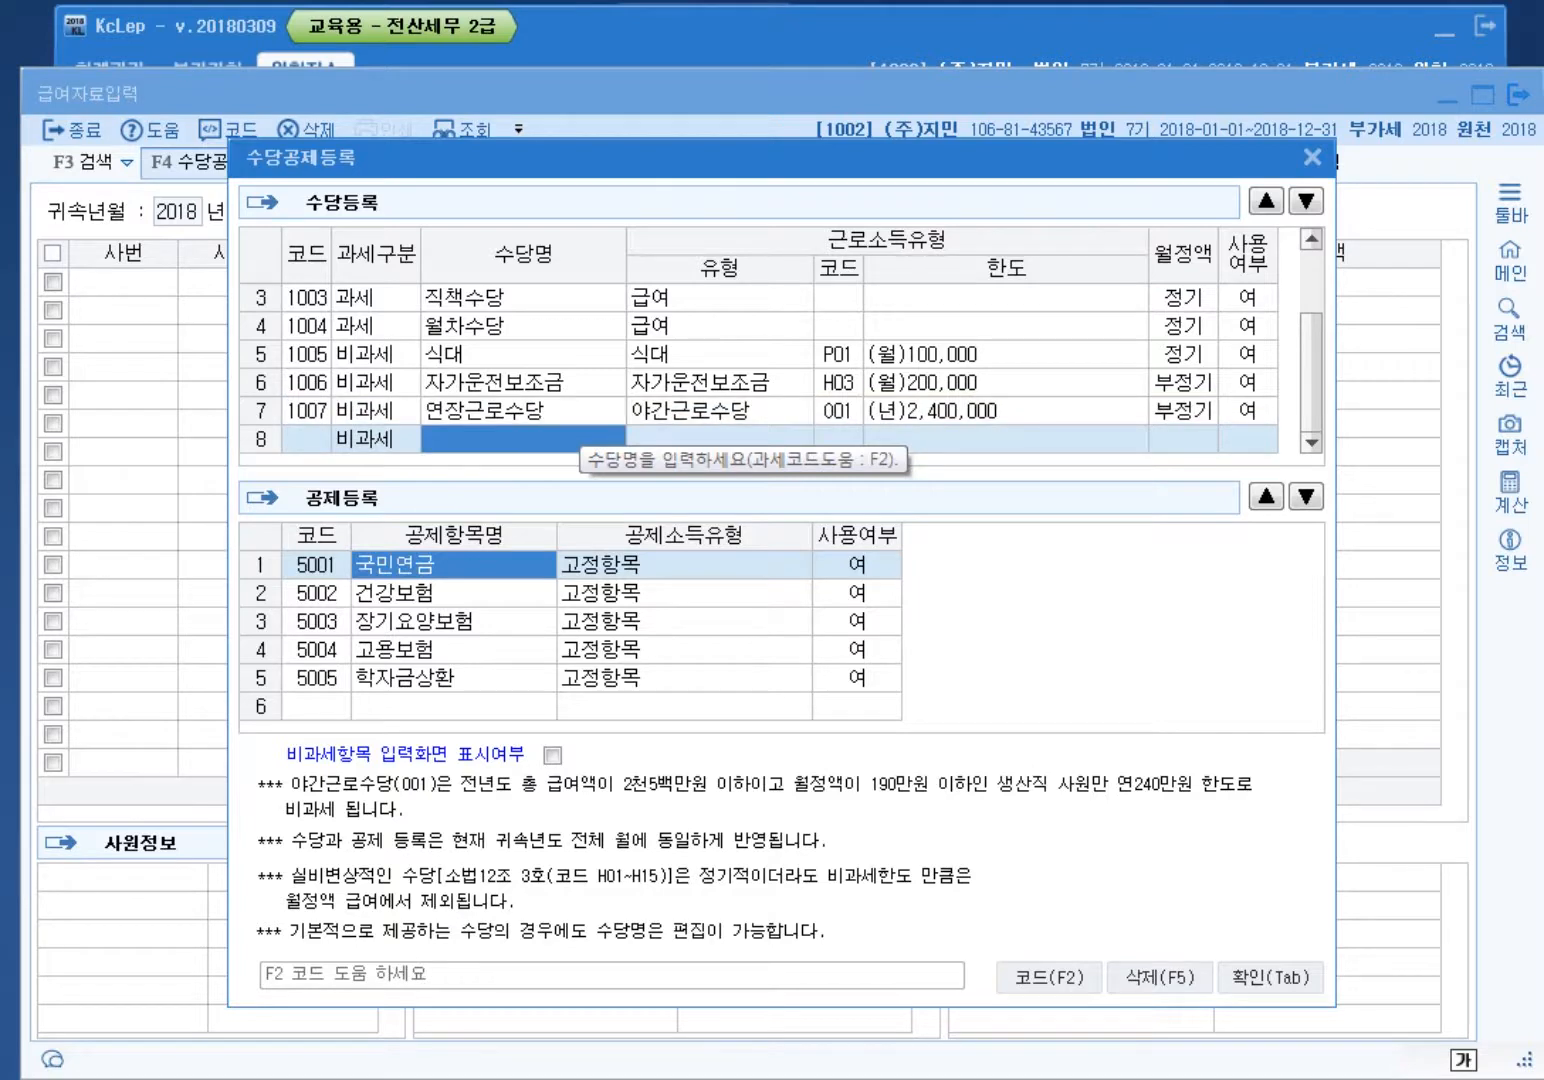
type("보육수당")
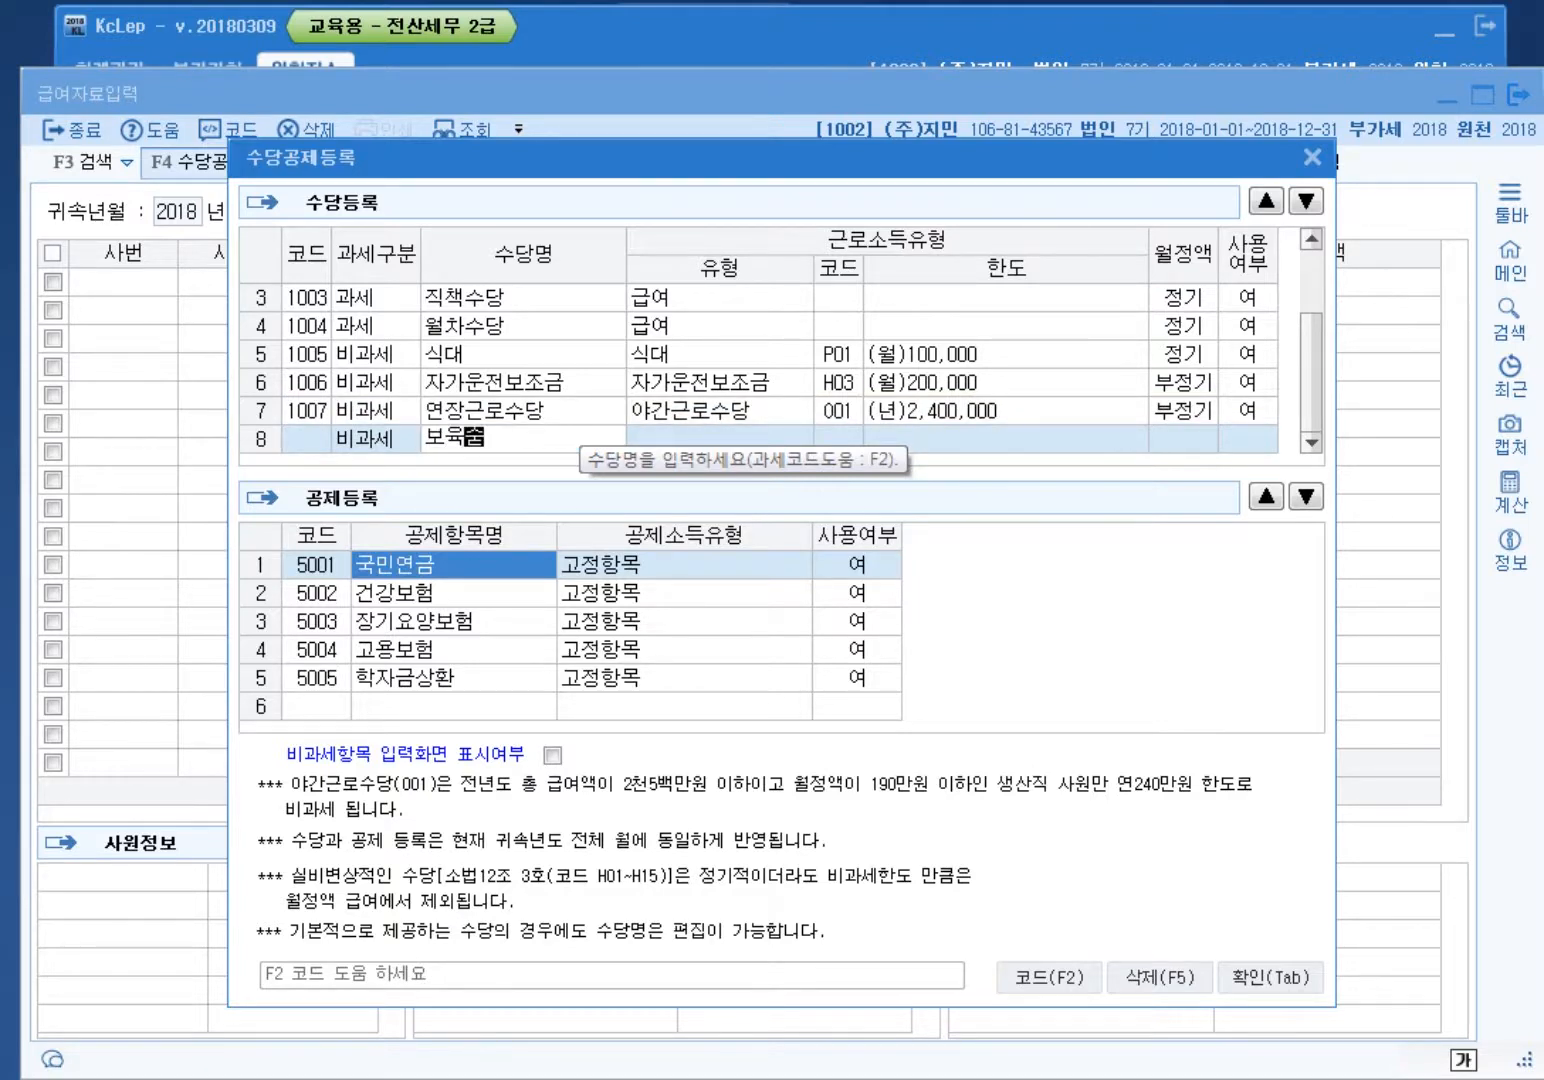
key("Return")
type("육아수당")
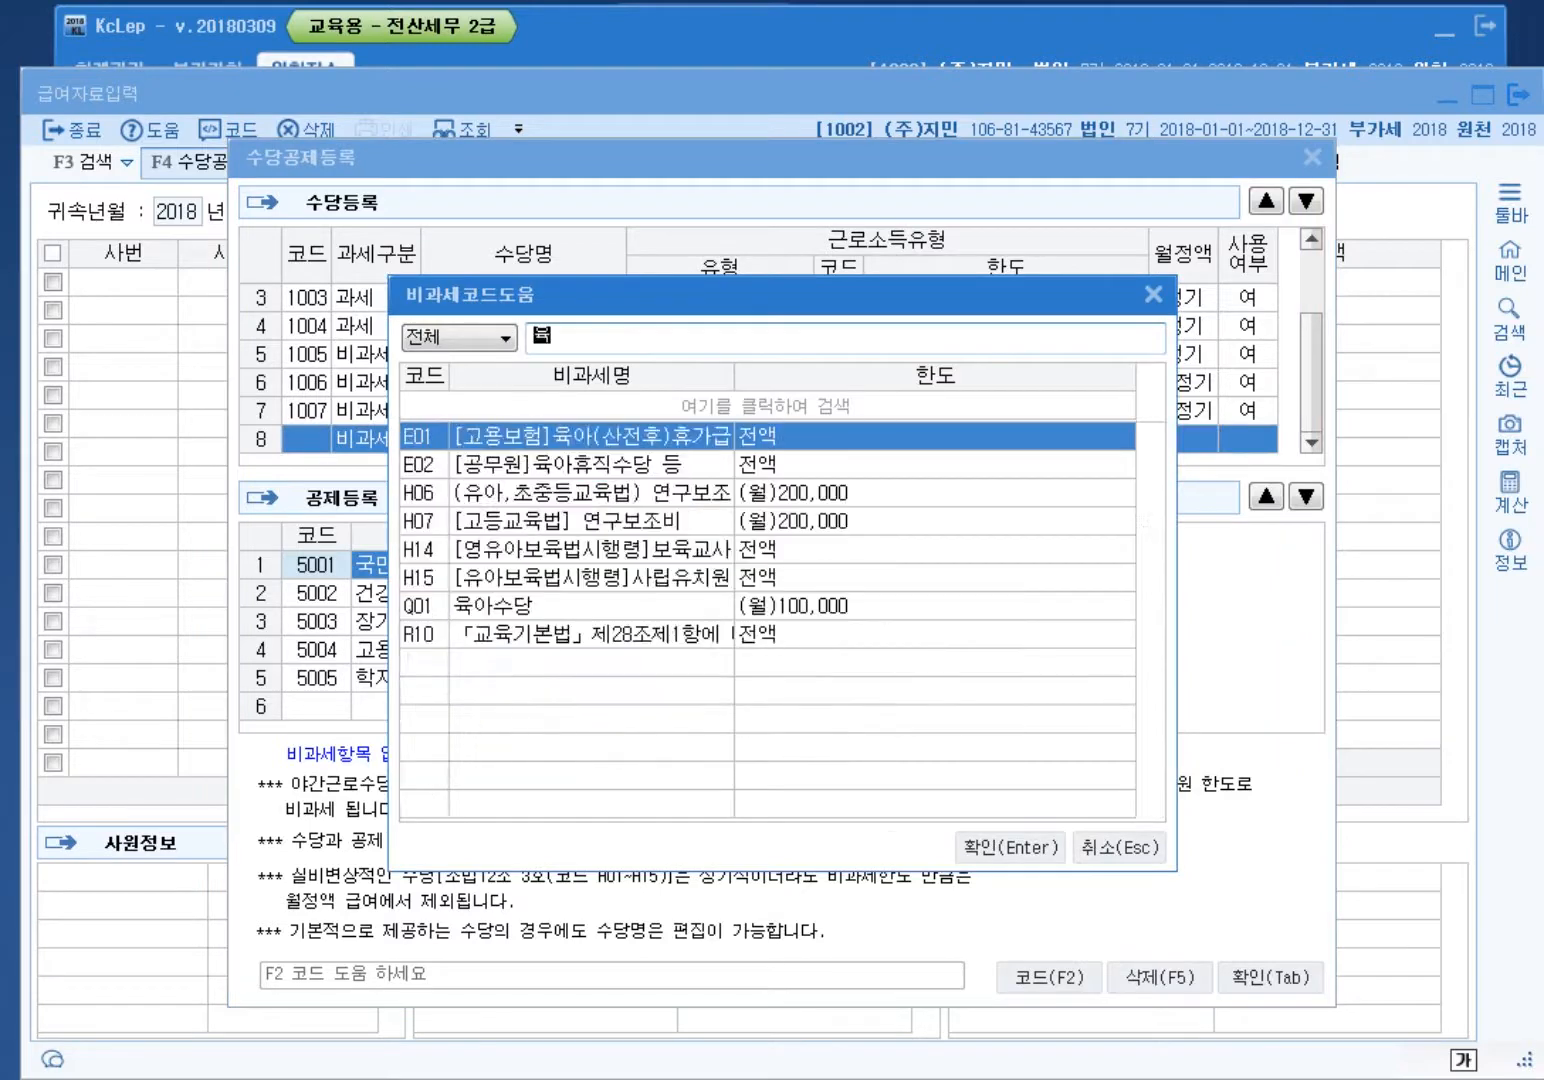
key("Return")
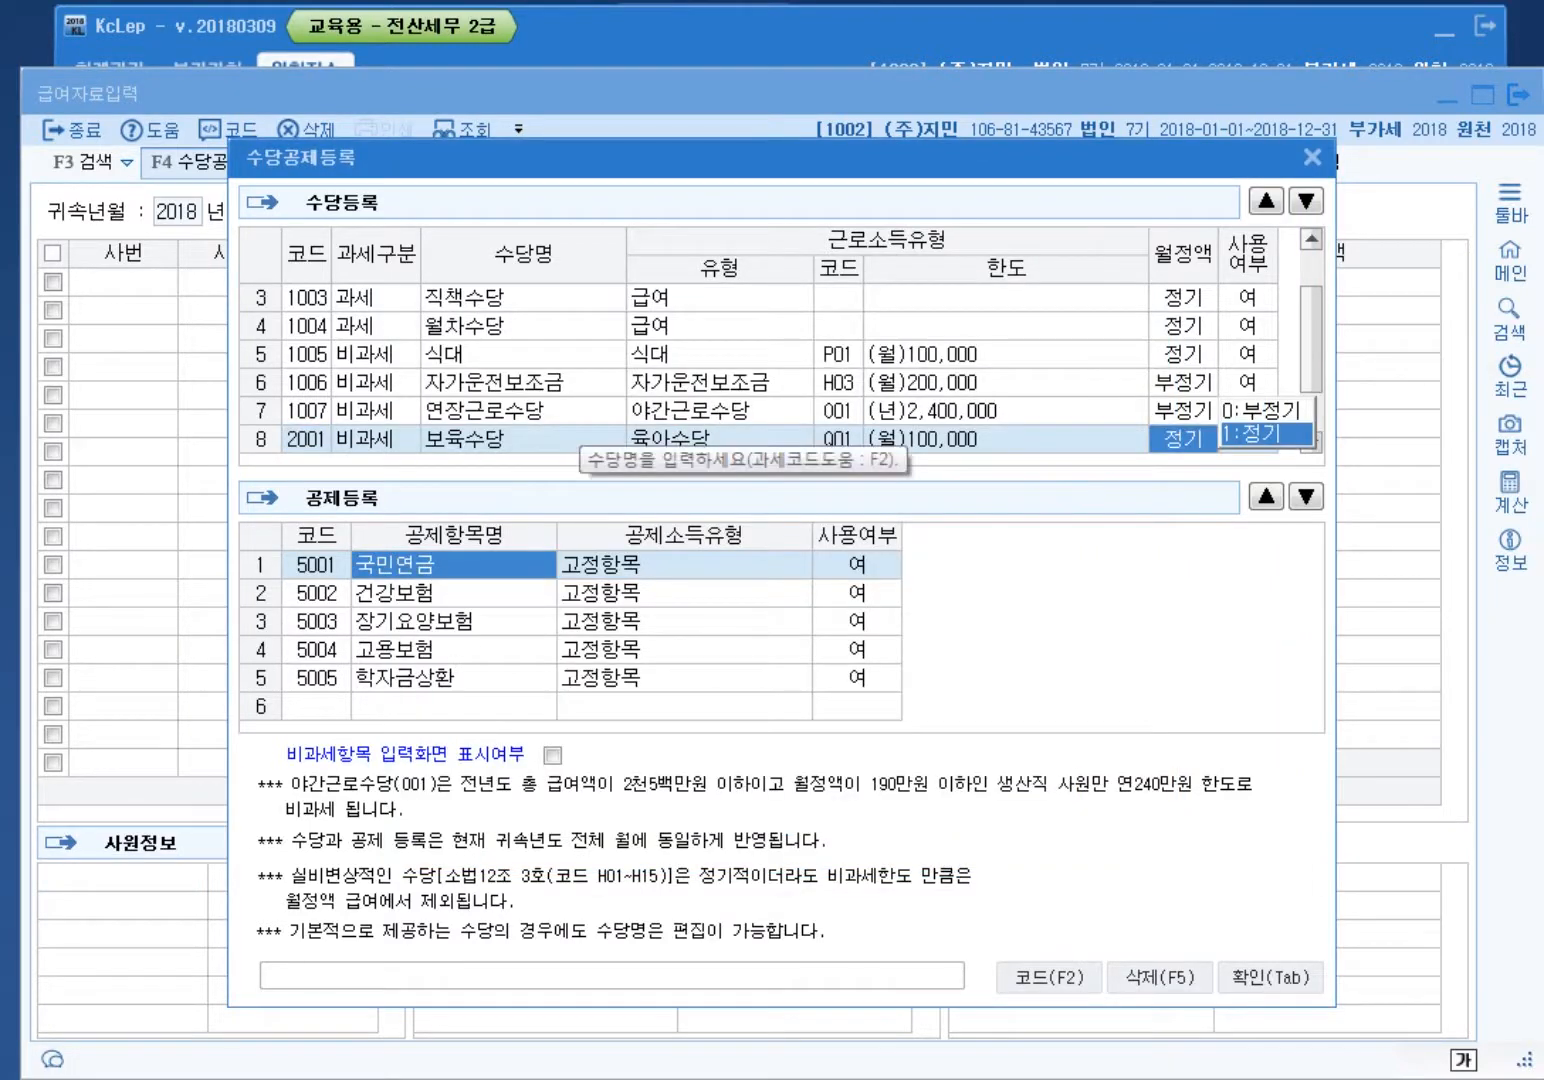
key("Return")
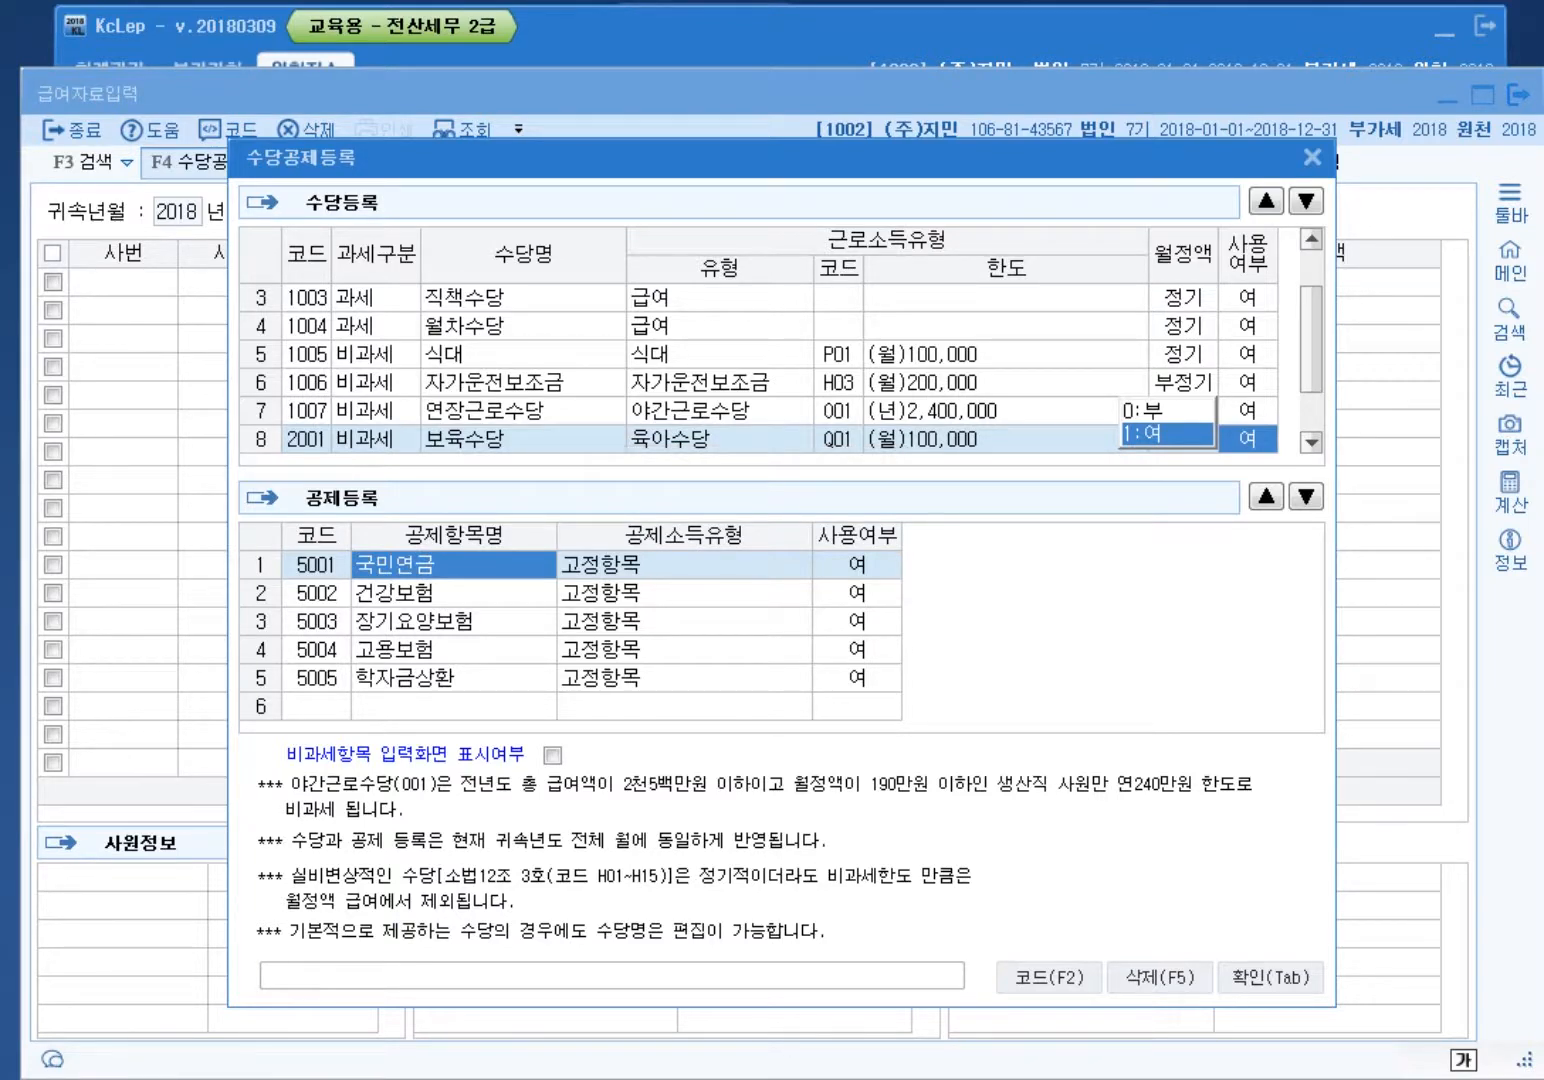
key("Tab")
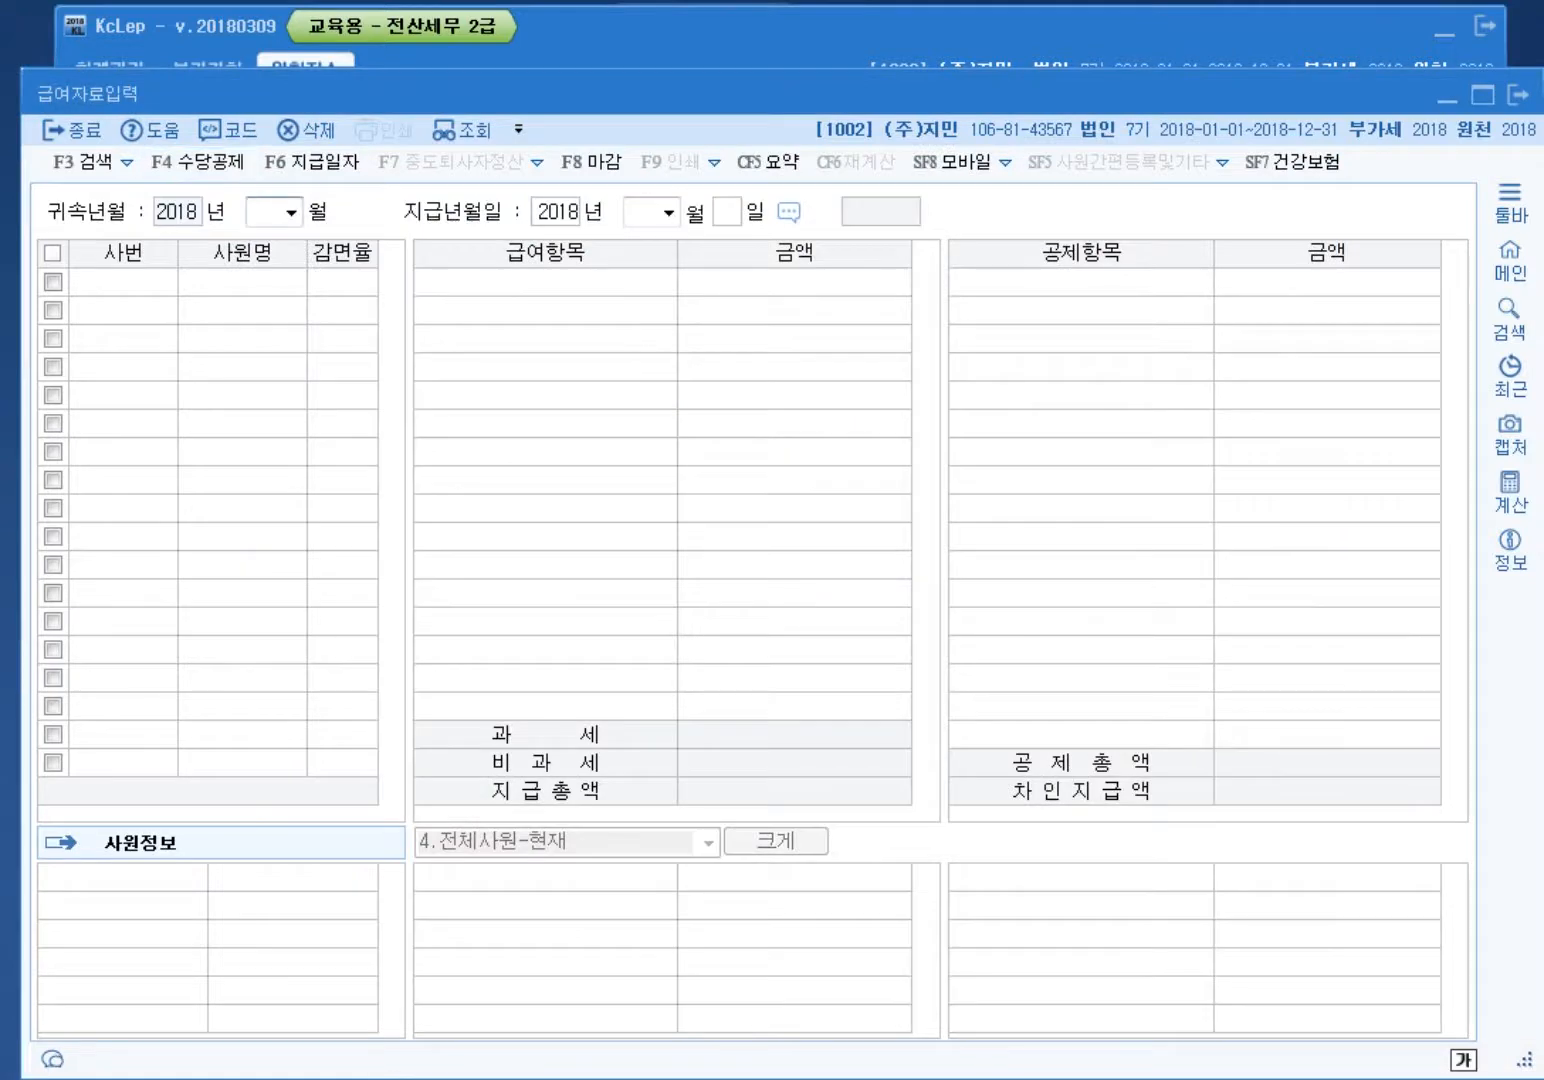
Step: Set the payroll period to March 2018 with payment day 31
type("3")
key("Return")
key("Return")
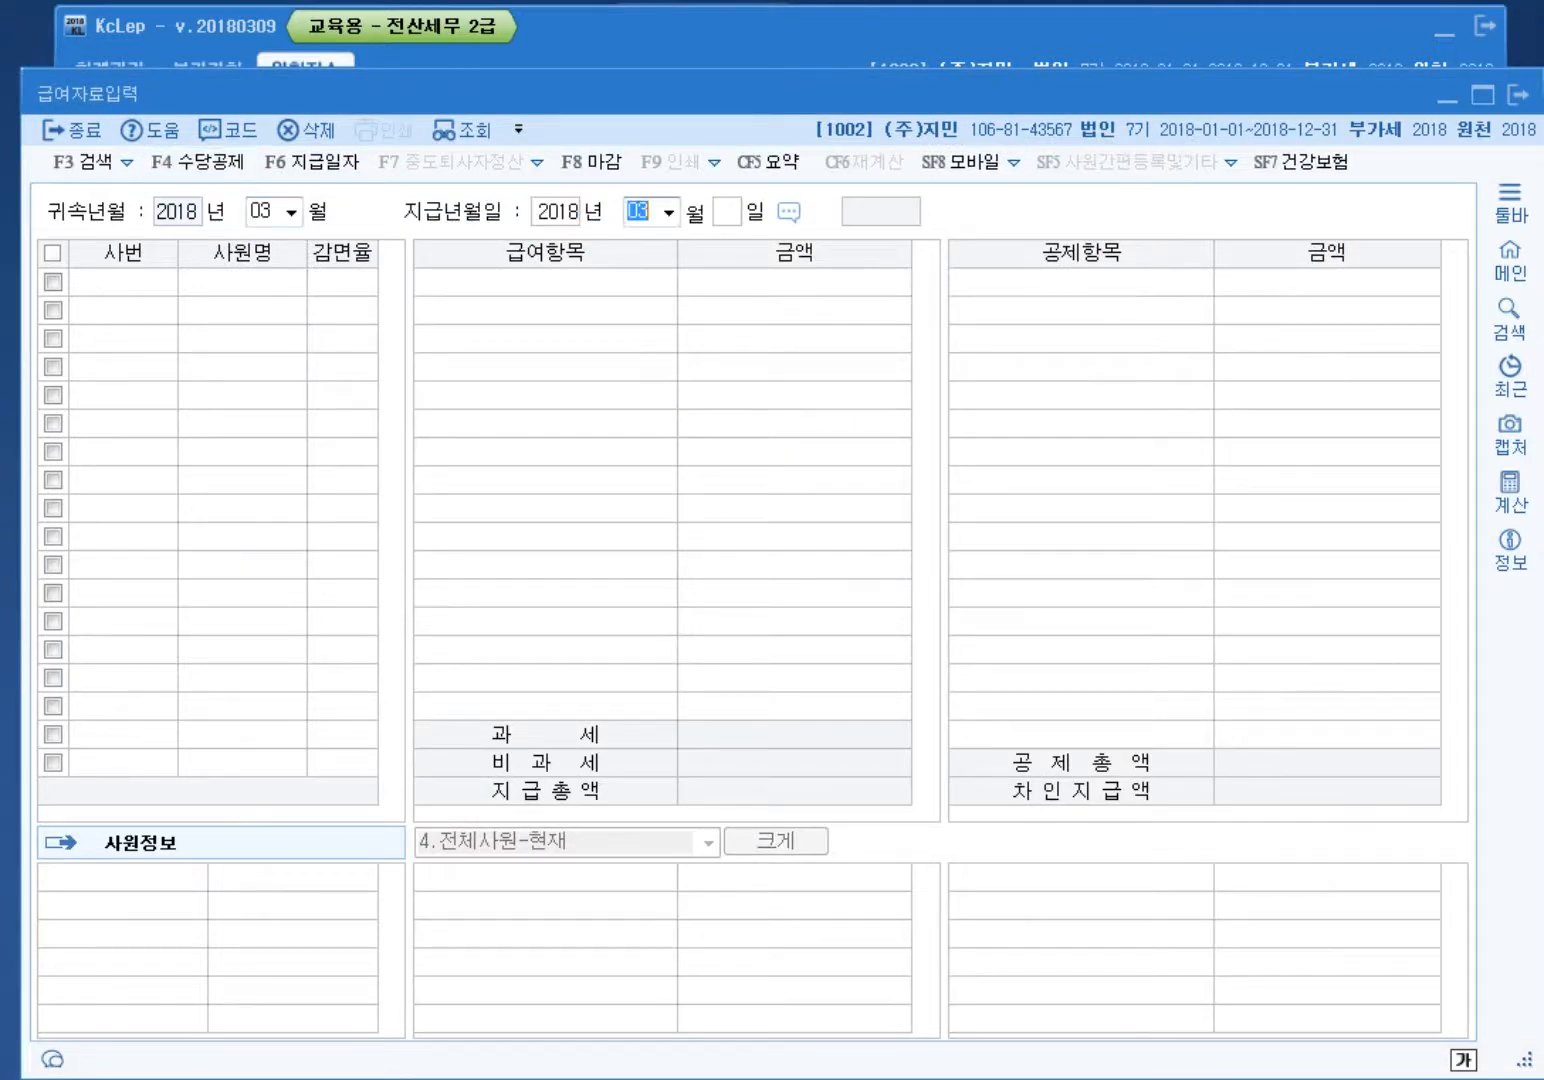
key("Return")
type("31")
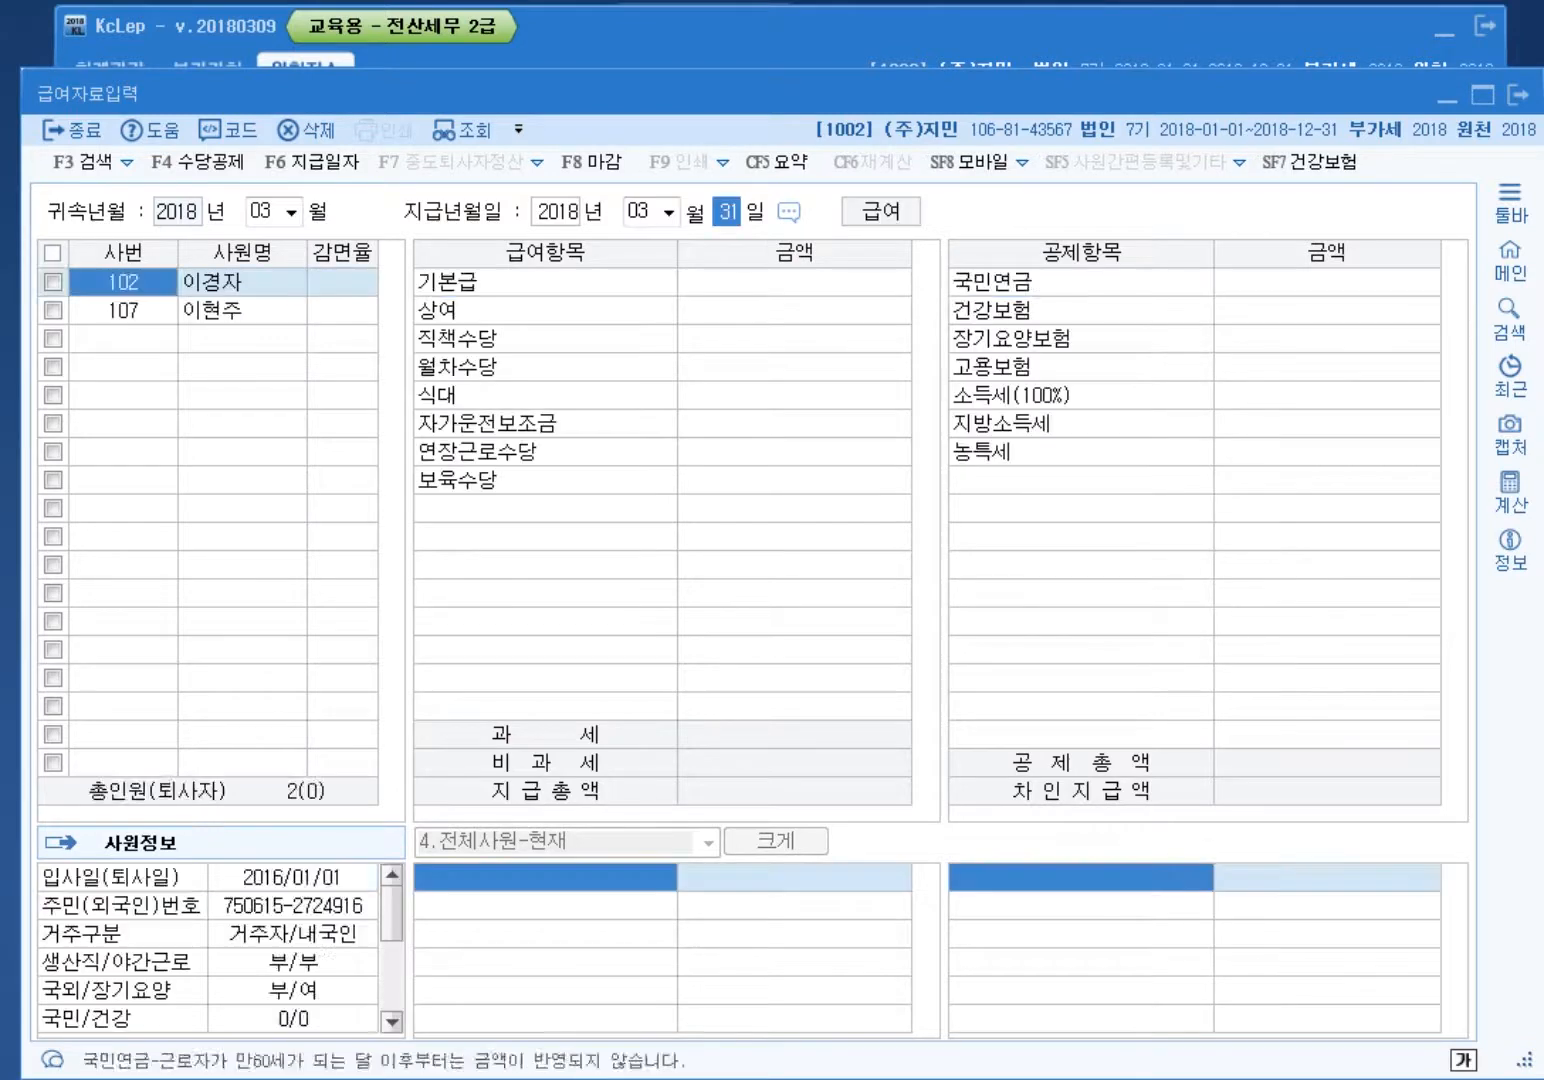
key("Return")
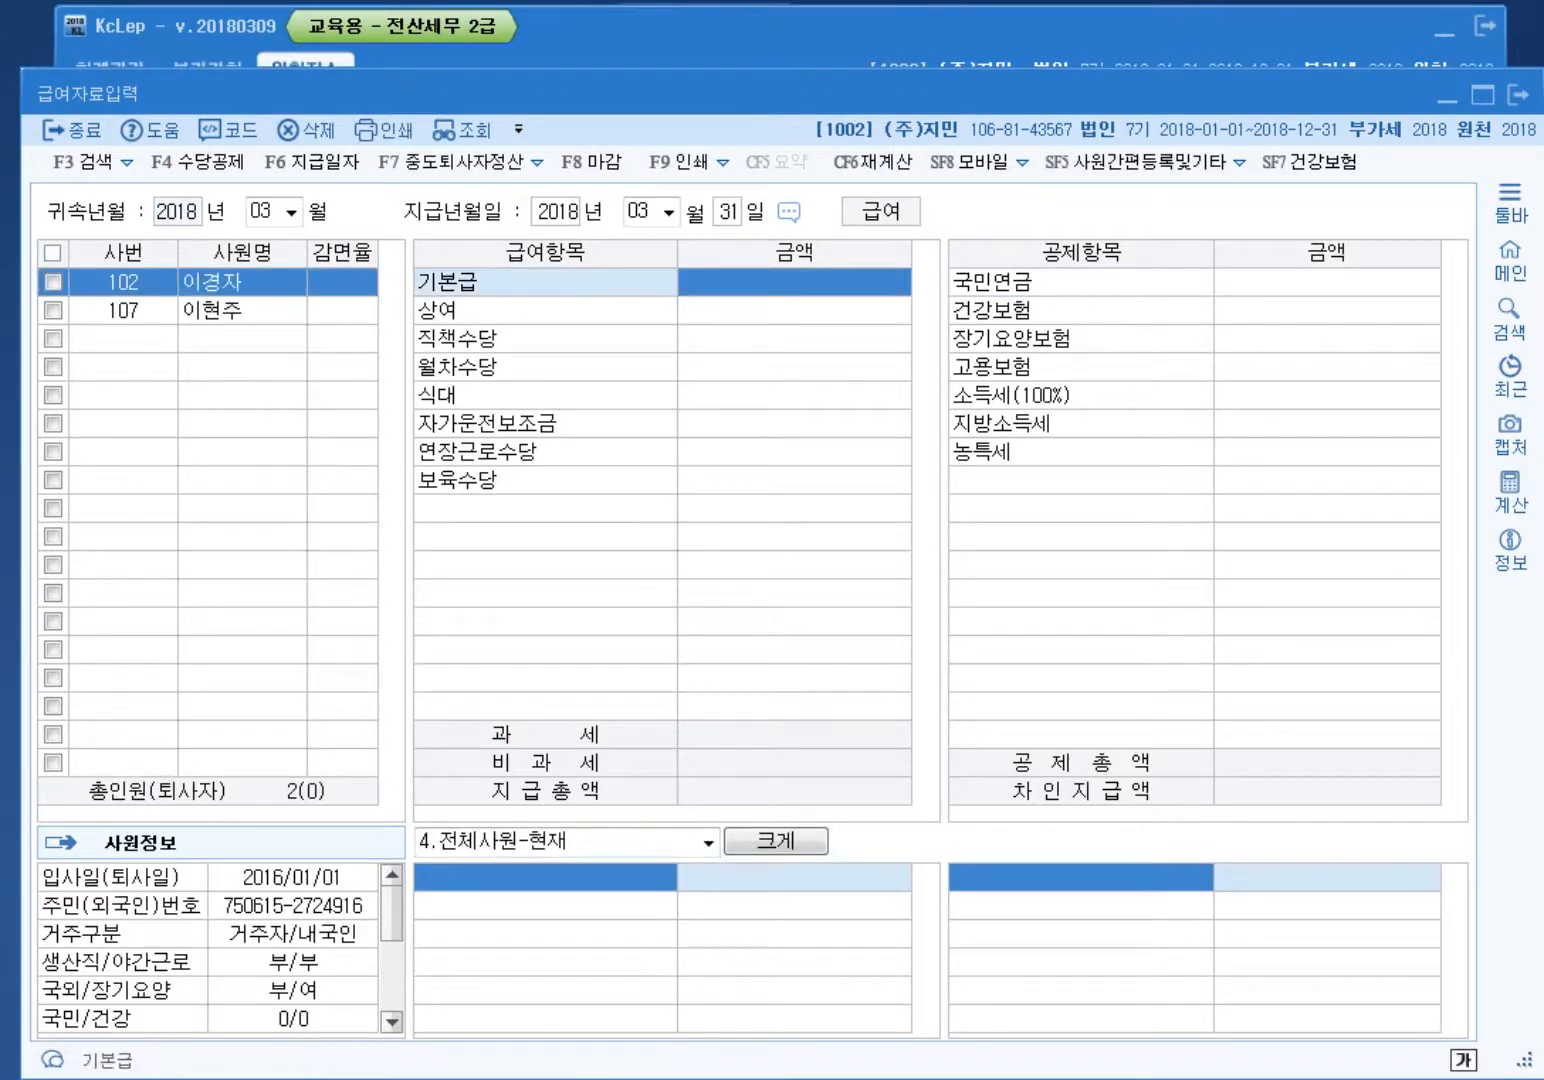
Step: Enter base pay 3,000,000, meals 200,000, car allowance 200,000 and bonus 500,000
type("3000000")
key("Return")
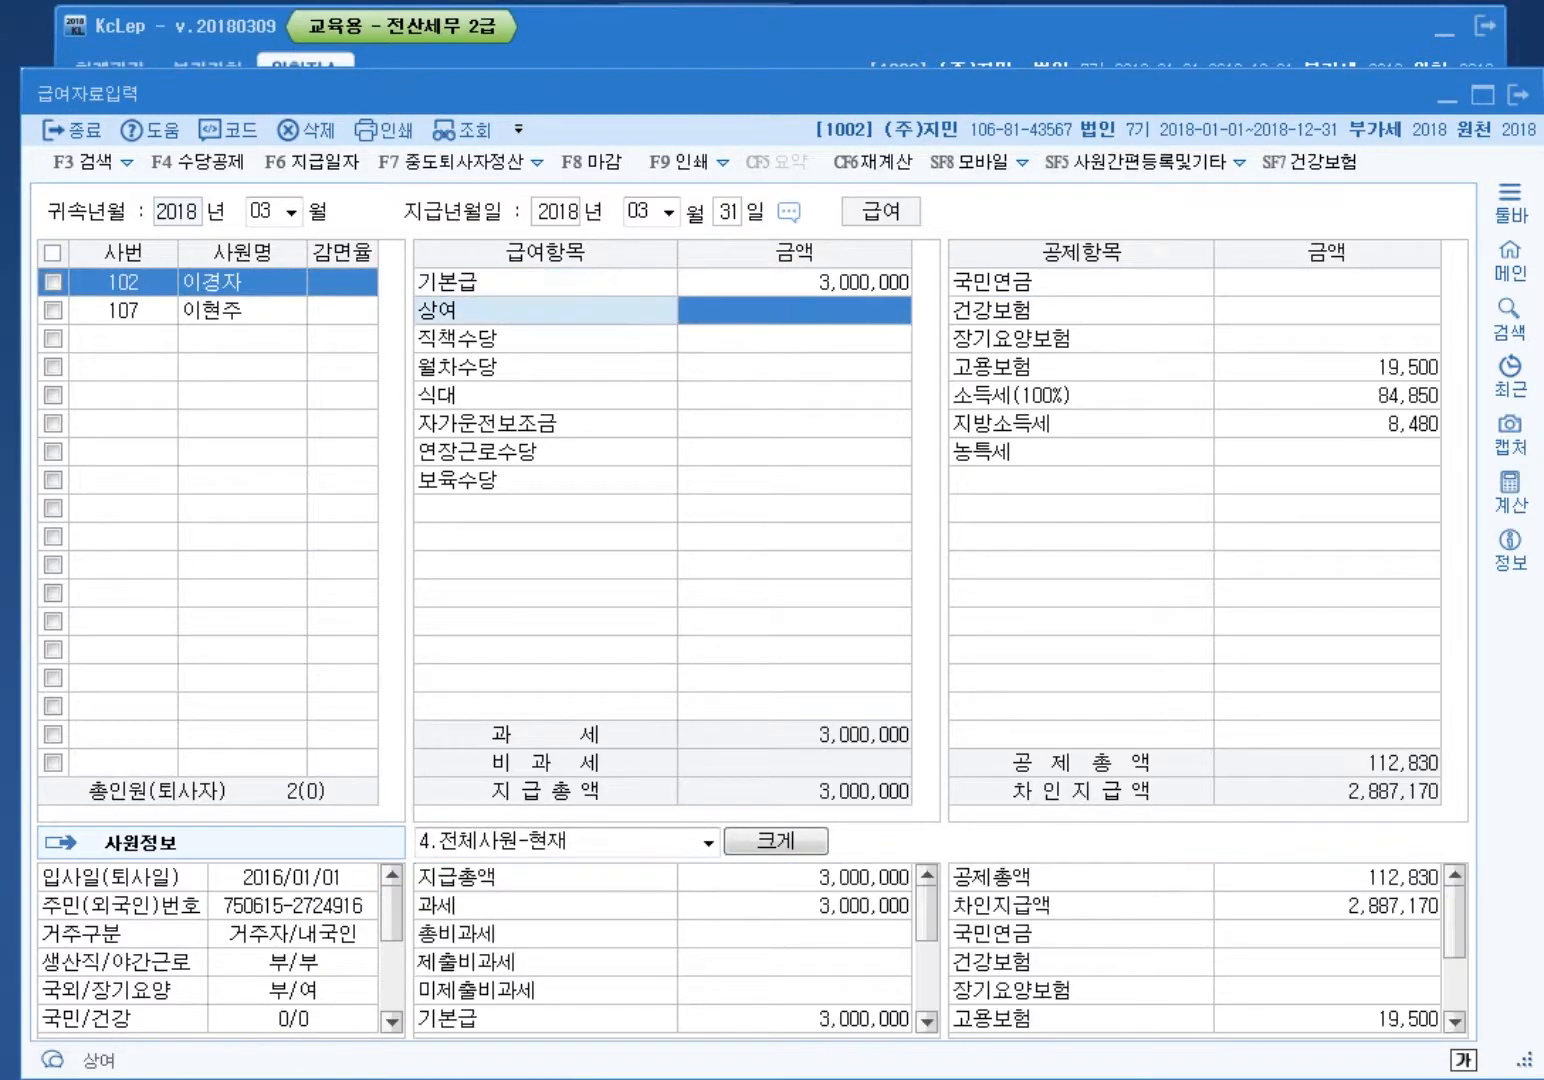
key("Return")
key("Return")
key("Return")
type("2000000")
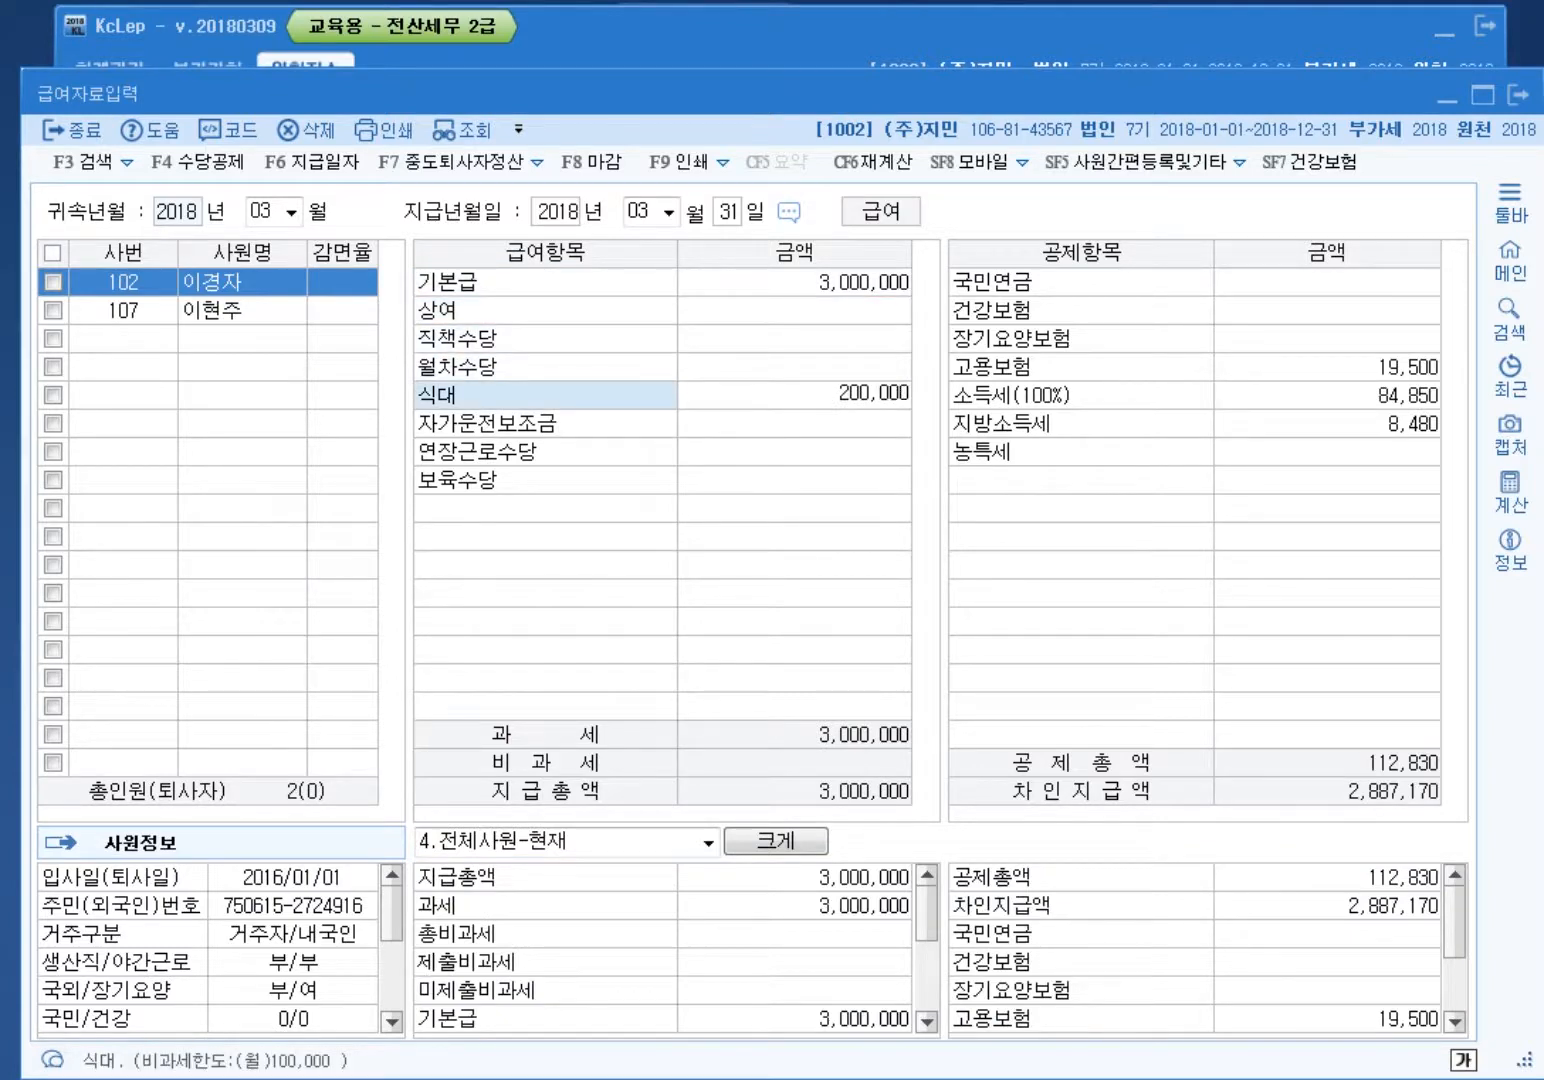
key("Return")
type("2000000")
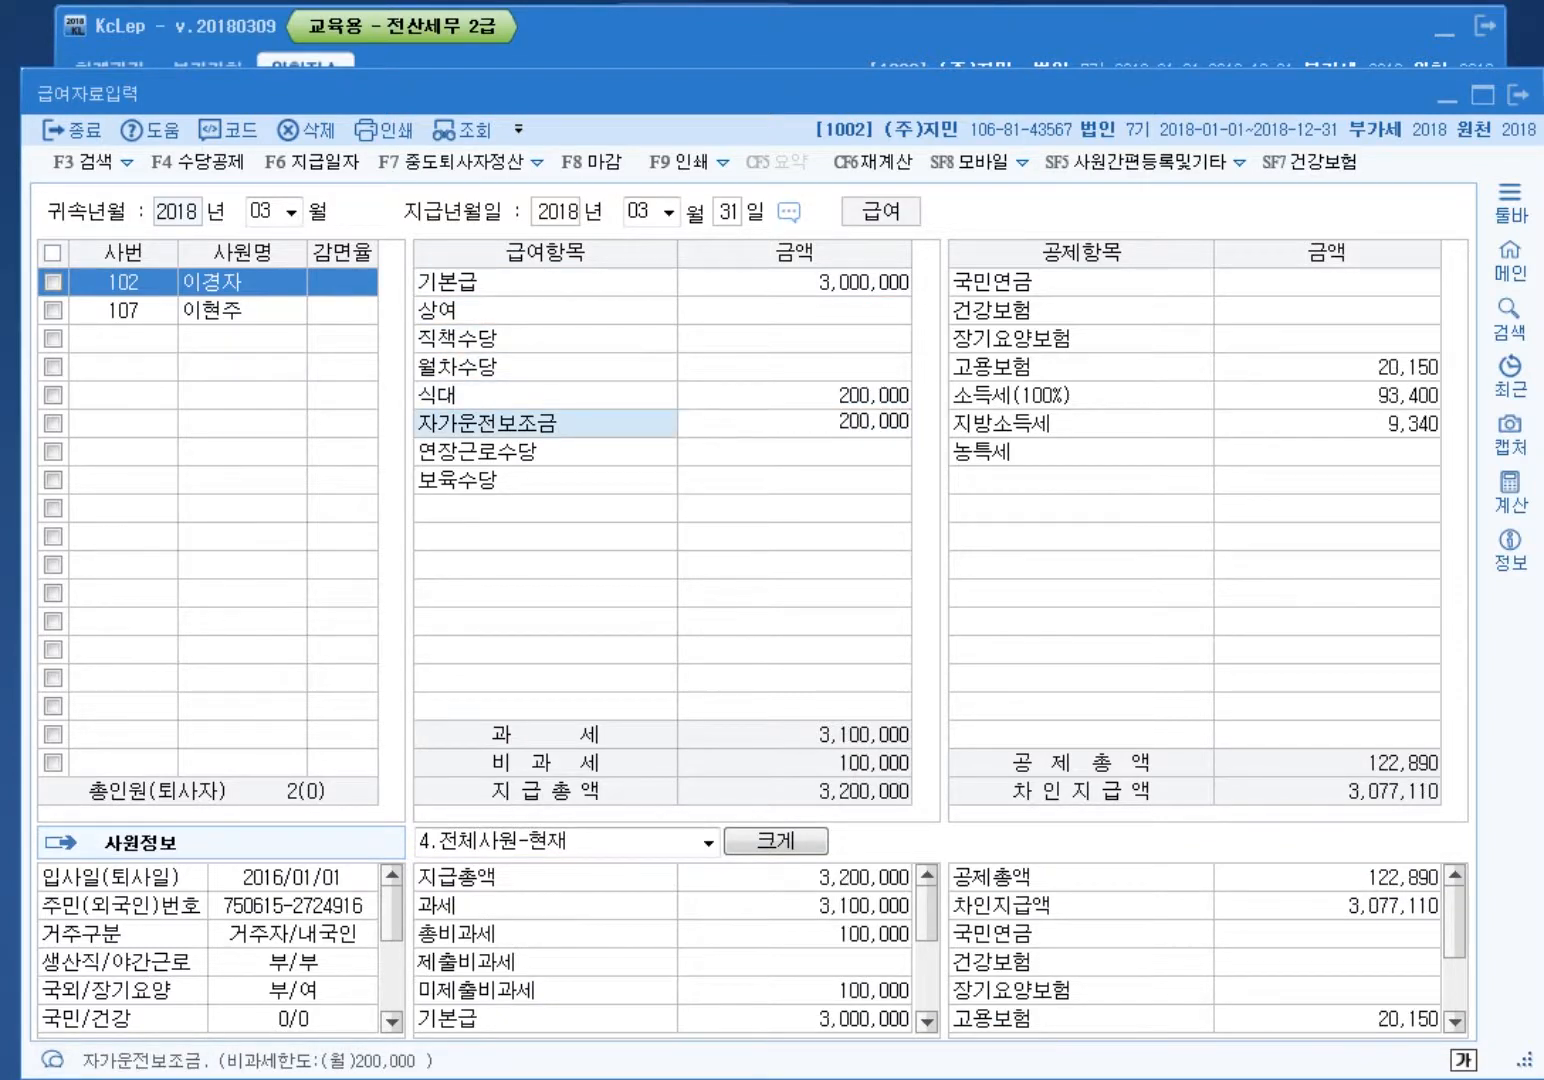
key("Return")
key("Up")
key("Up")
key("Up")
key("Up")
key("Up")
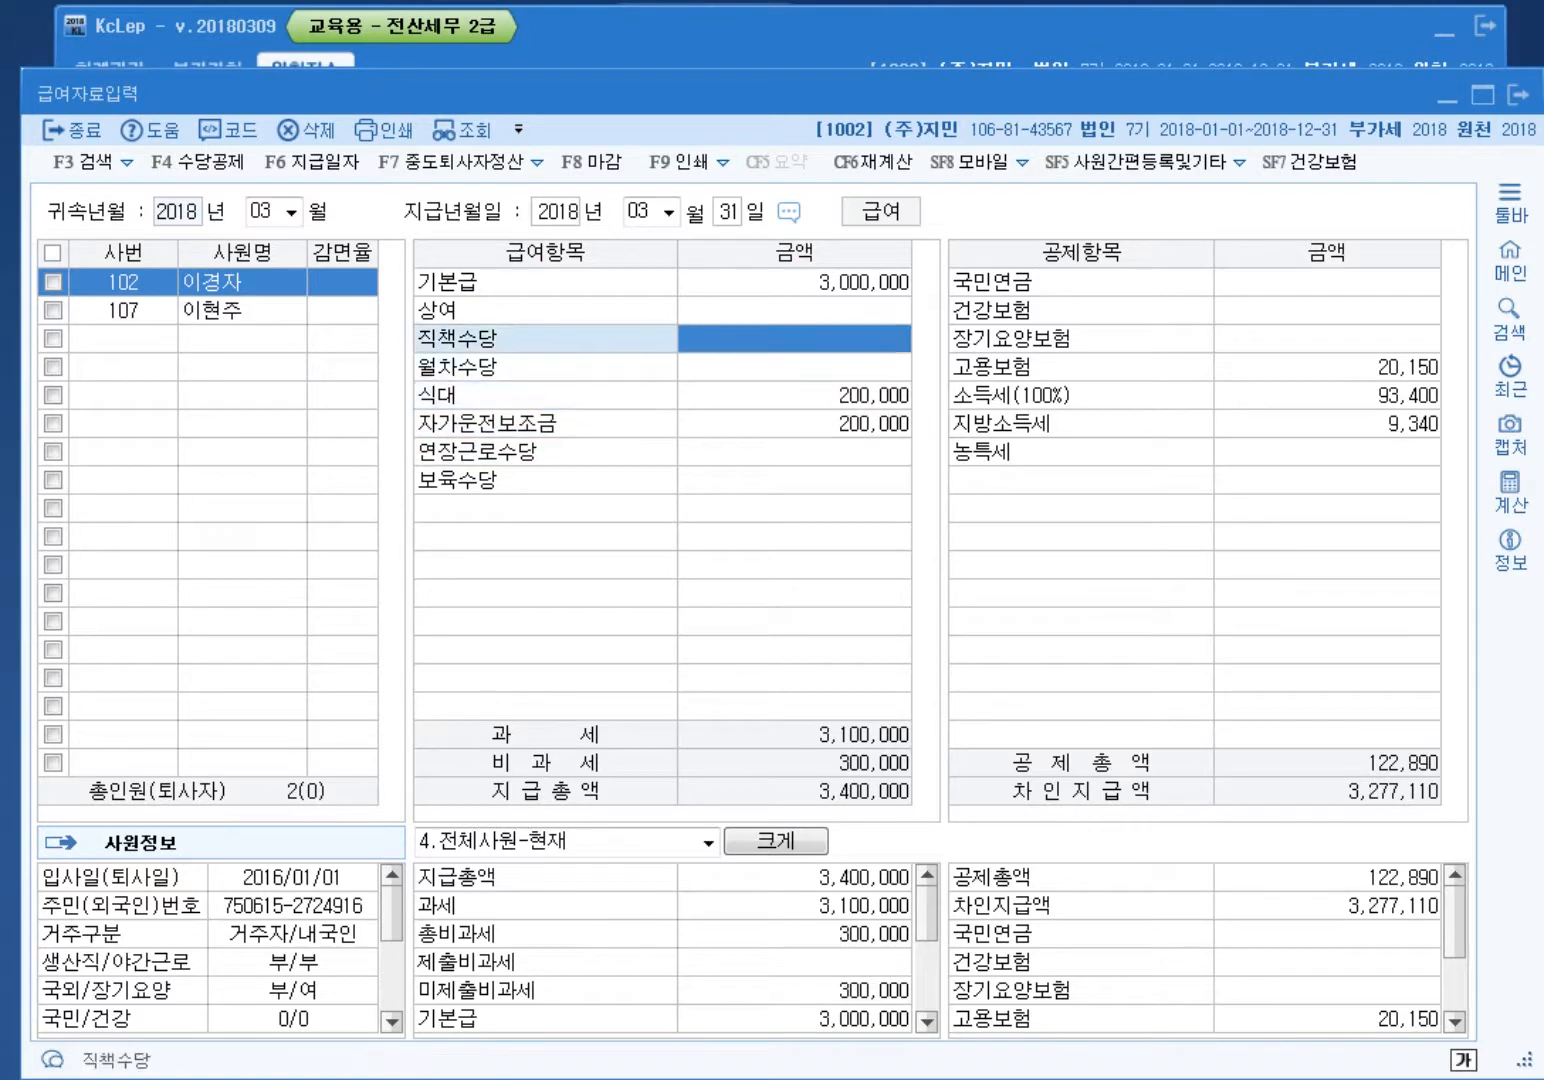
type("600")
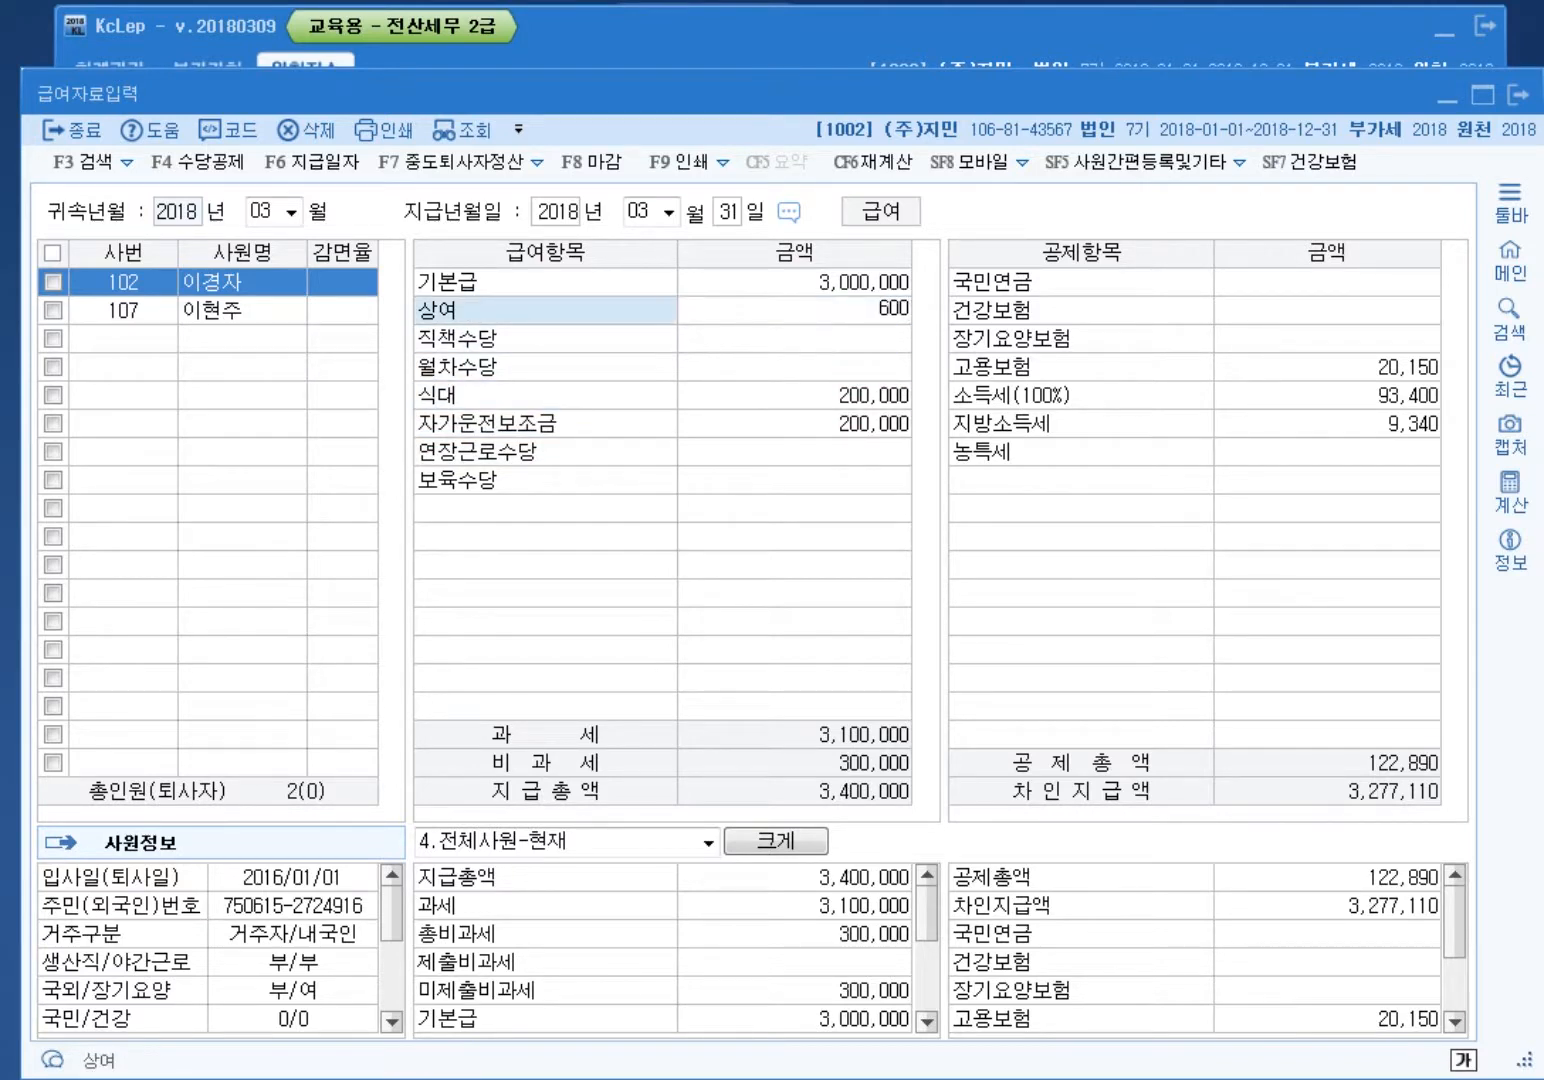
key("BackSpace")
key("BackSpace")
key("BackSpace")
type("500000")
key("Return")
key("Return")
key("Return")
key("Return")
key("Return")
key("Return")
key("Return")
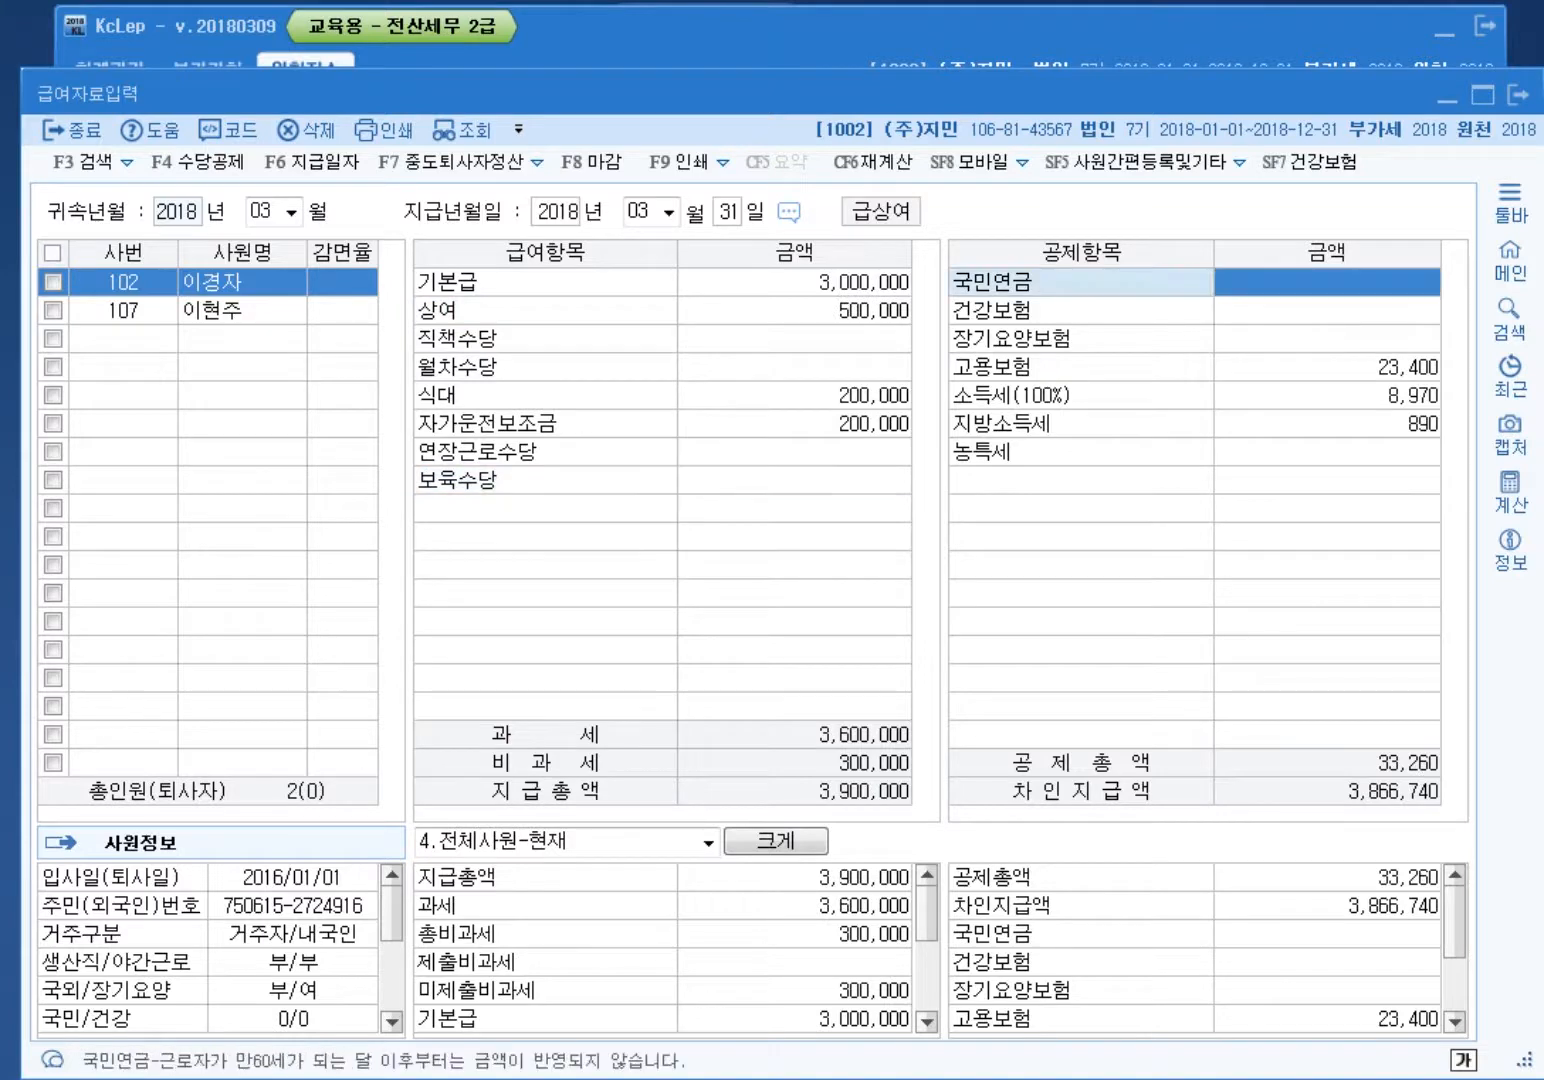
Step: Enter deductions of 90,000 national pension and 40,000 health insurance
type("90000")
key("Return")
type("400000")
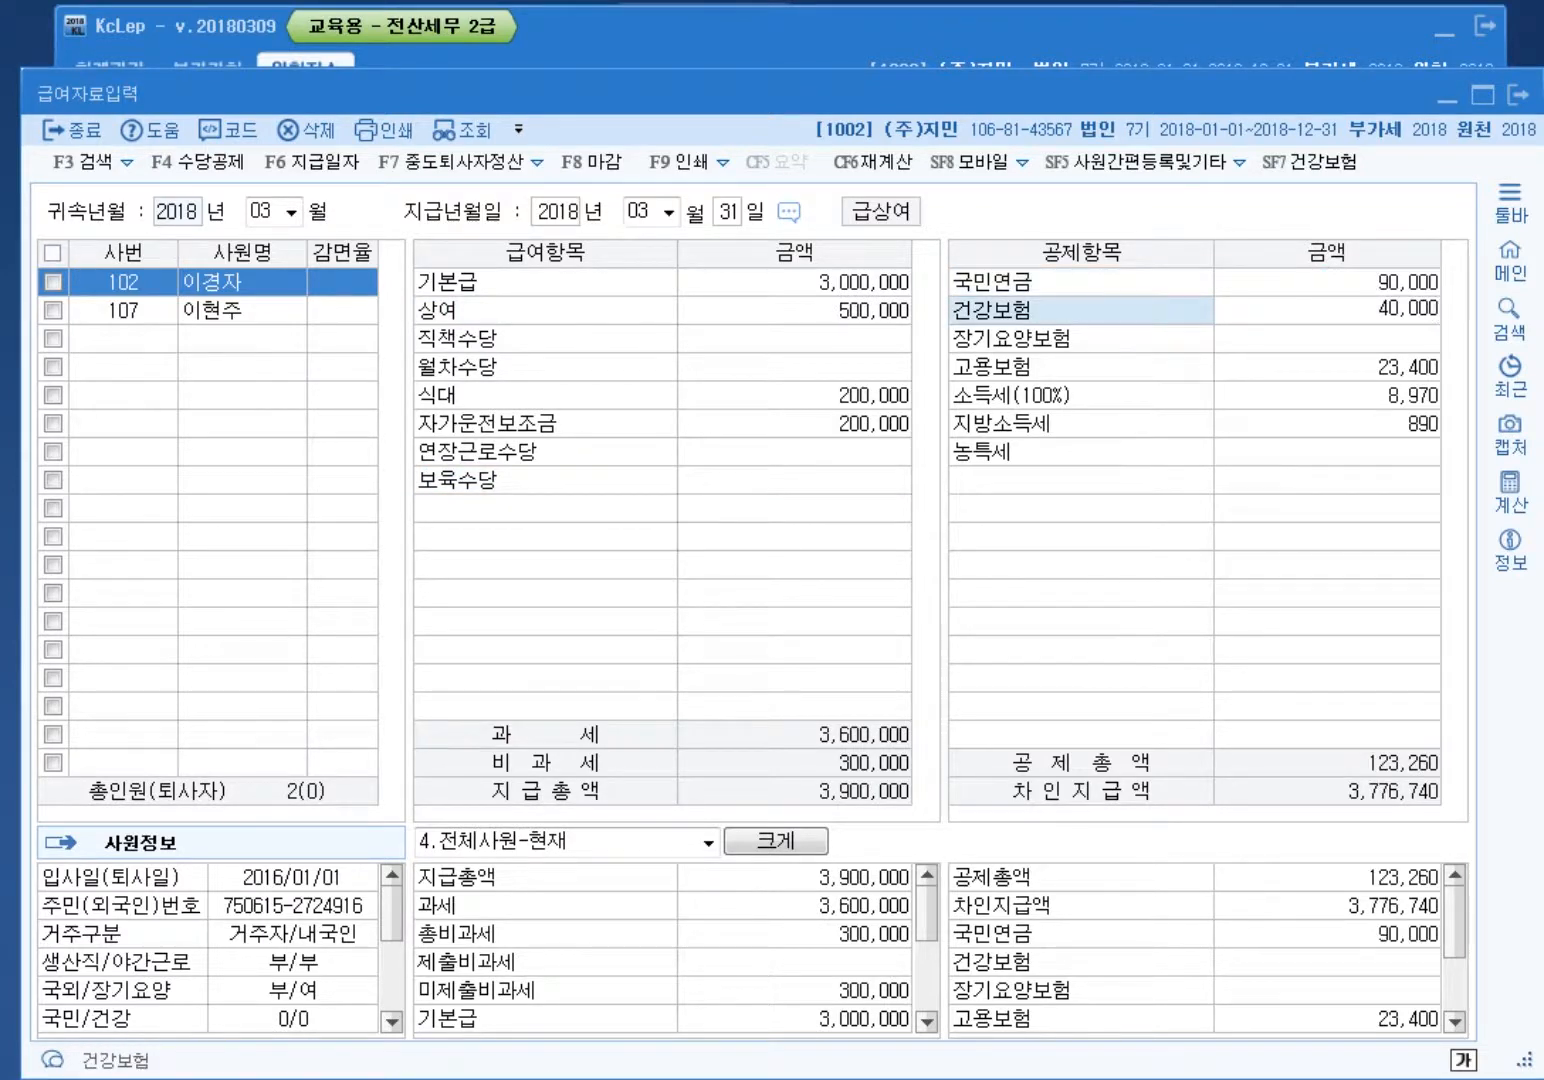
key("Return")
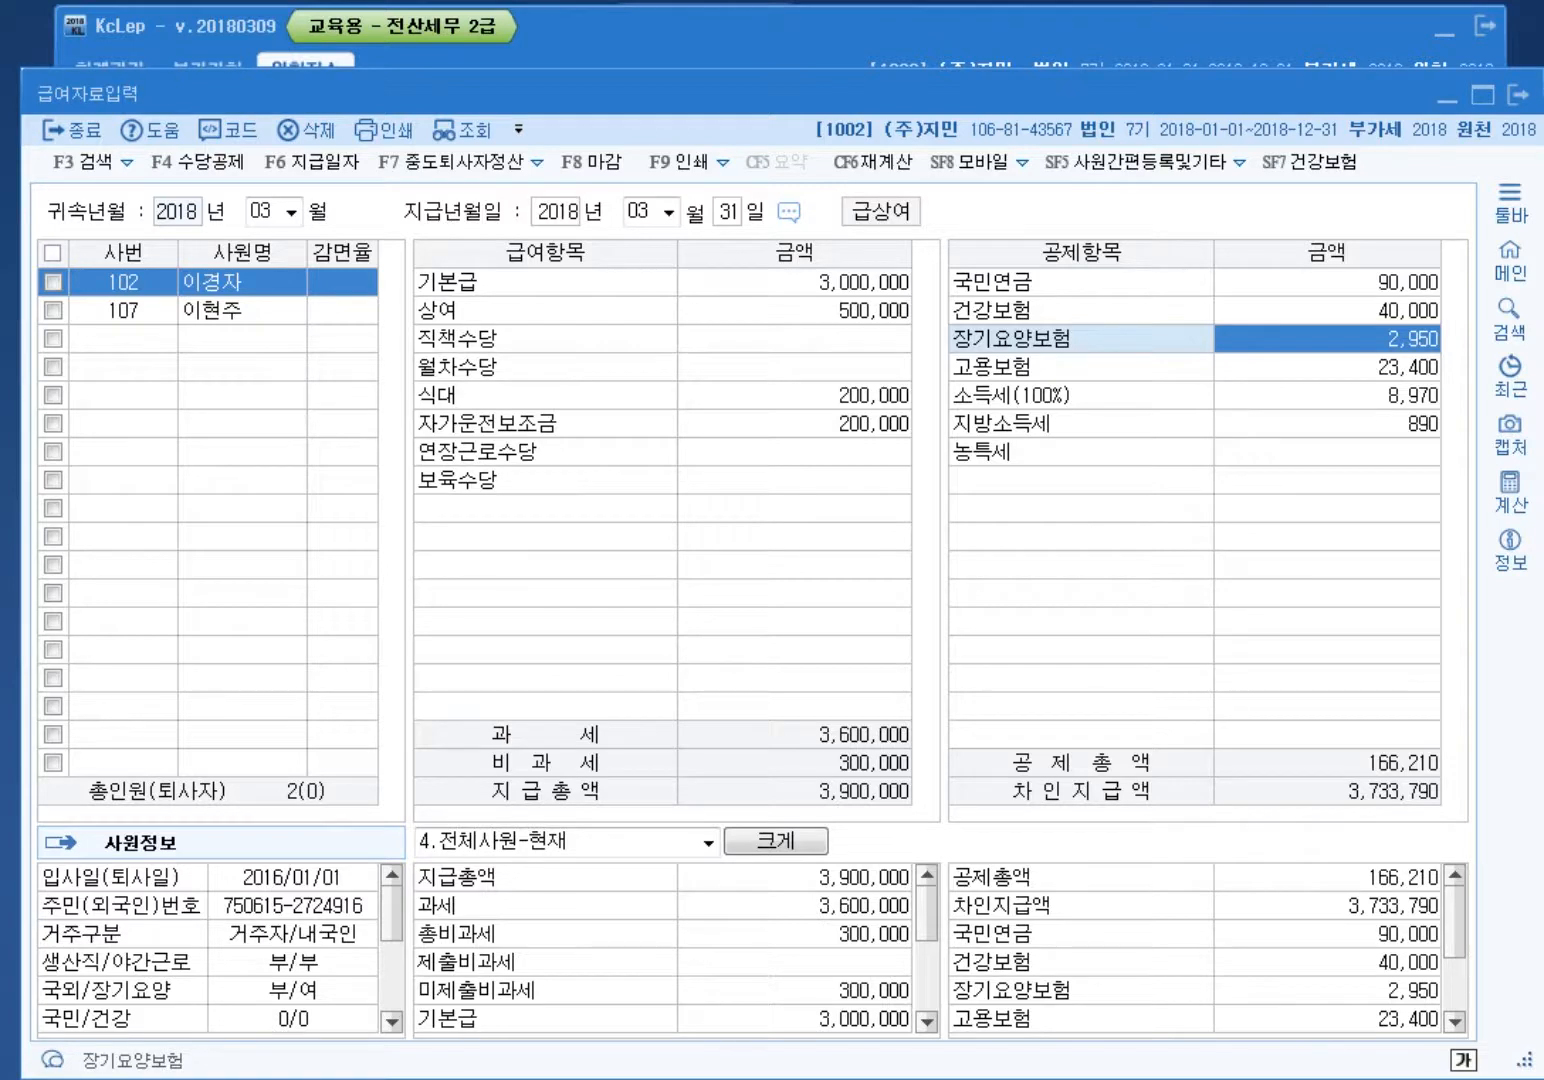
left_click(123, 310)
Step: Enter employee 107's base 1,200,000, meals 100,000, overtime 500,000 and childcare 100,000
key("Return")
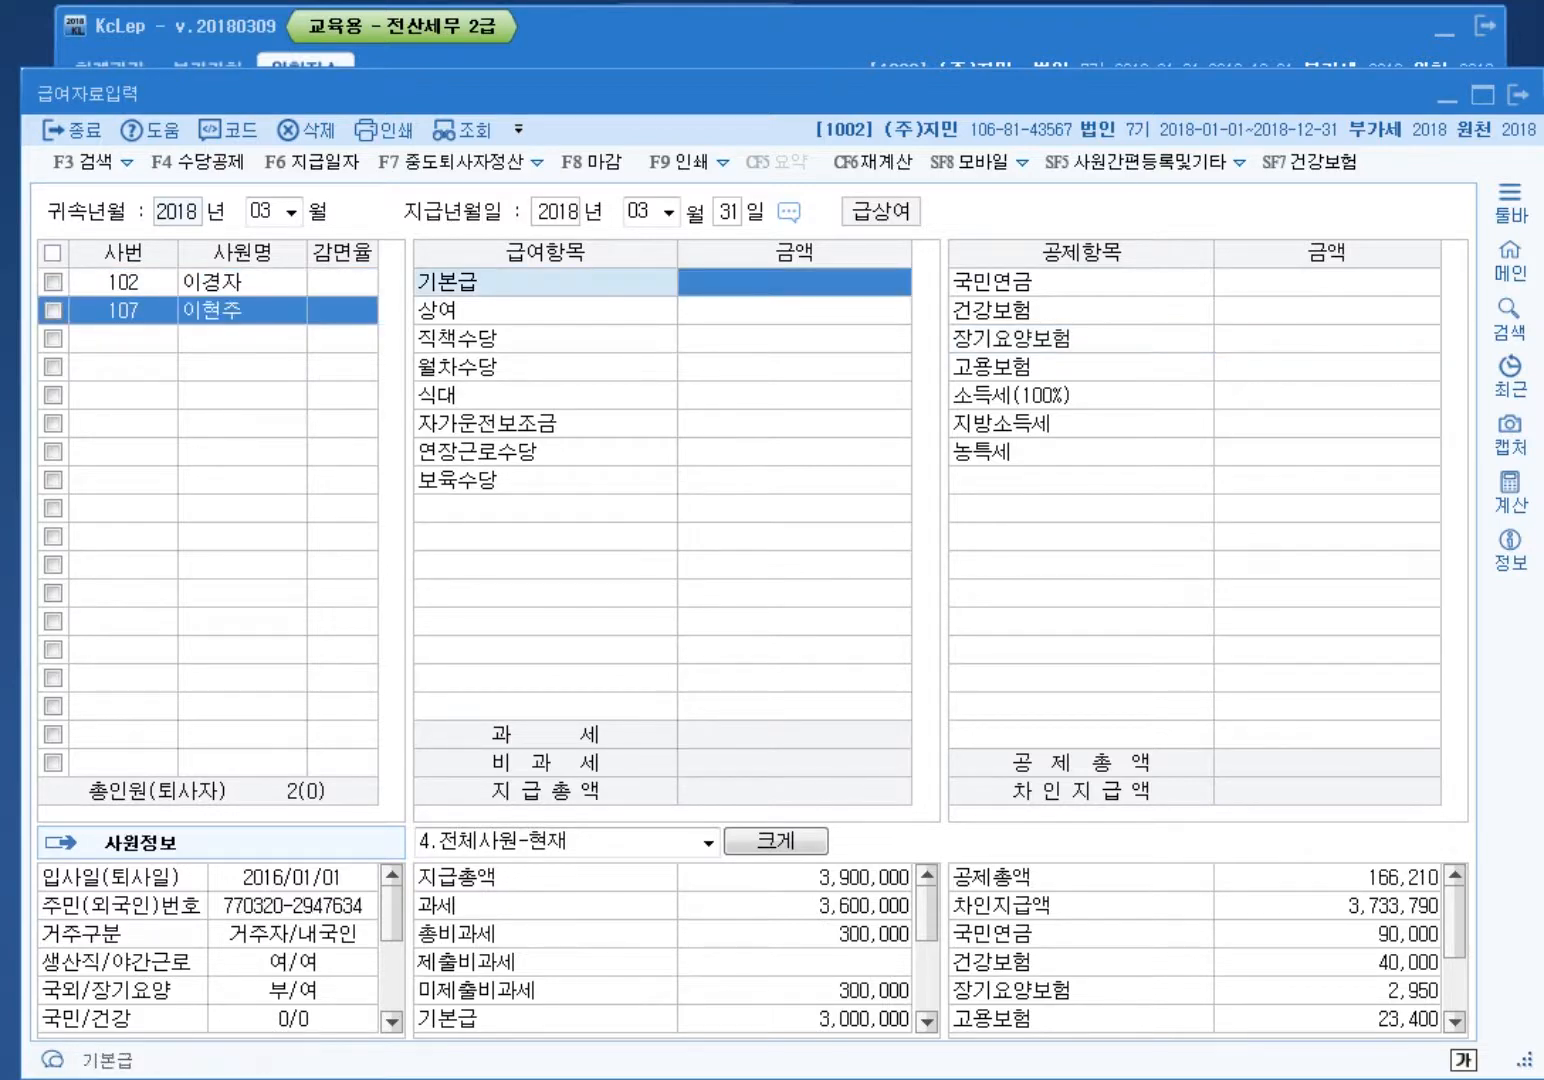
type("1200000")
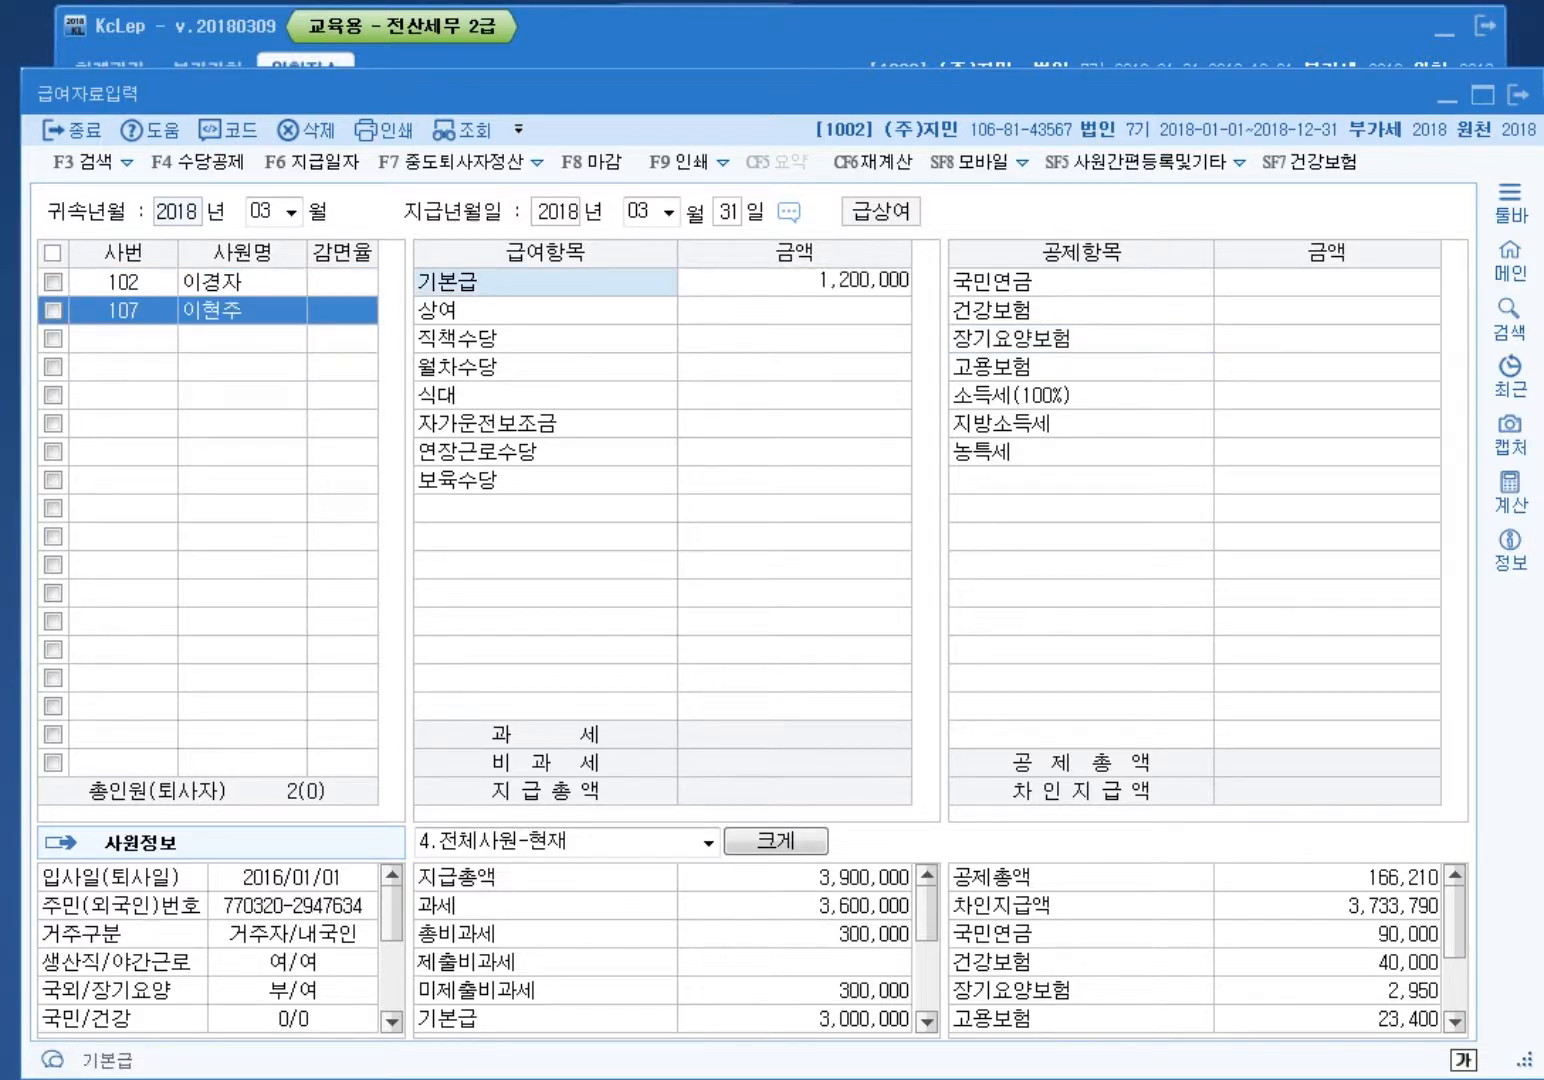
key("Return")
key("Return")
key("Return")
key("Return")
type("100,000")
key("Return")
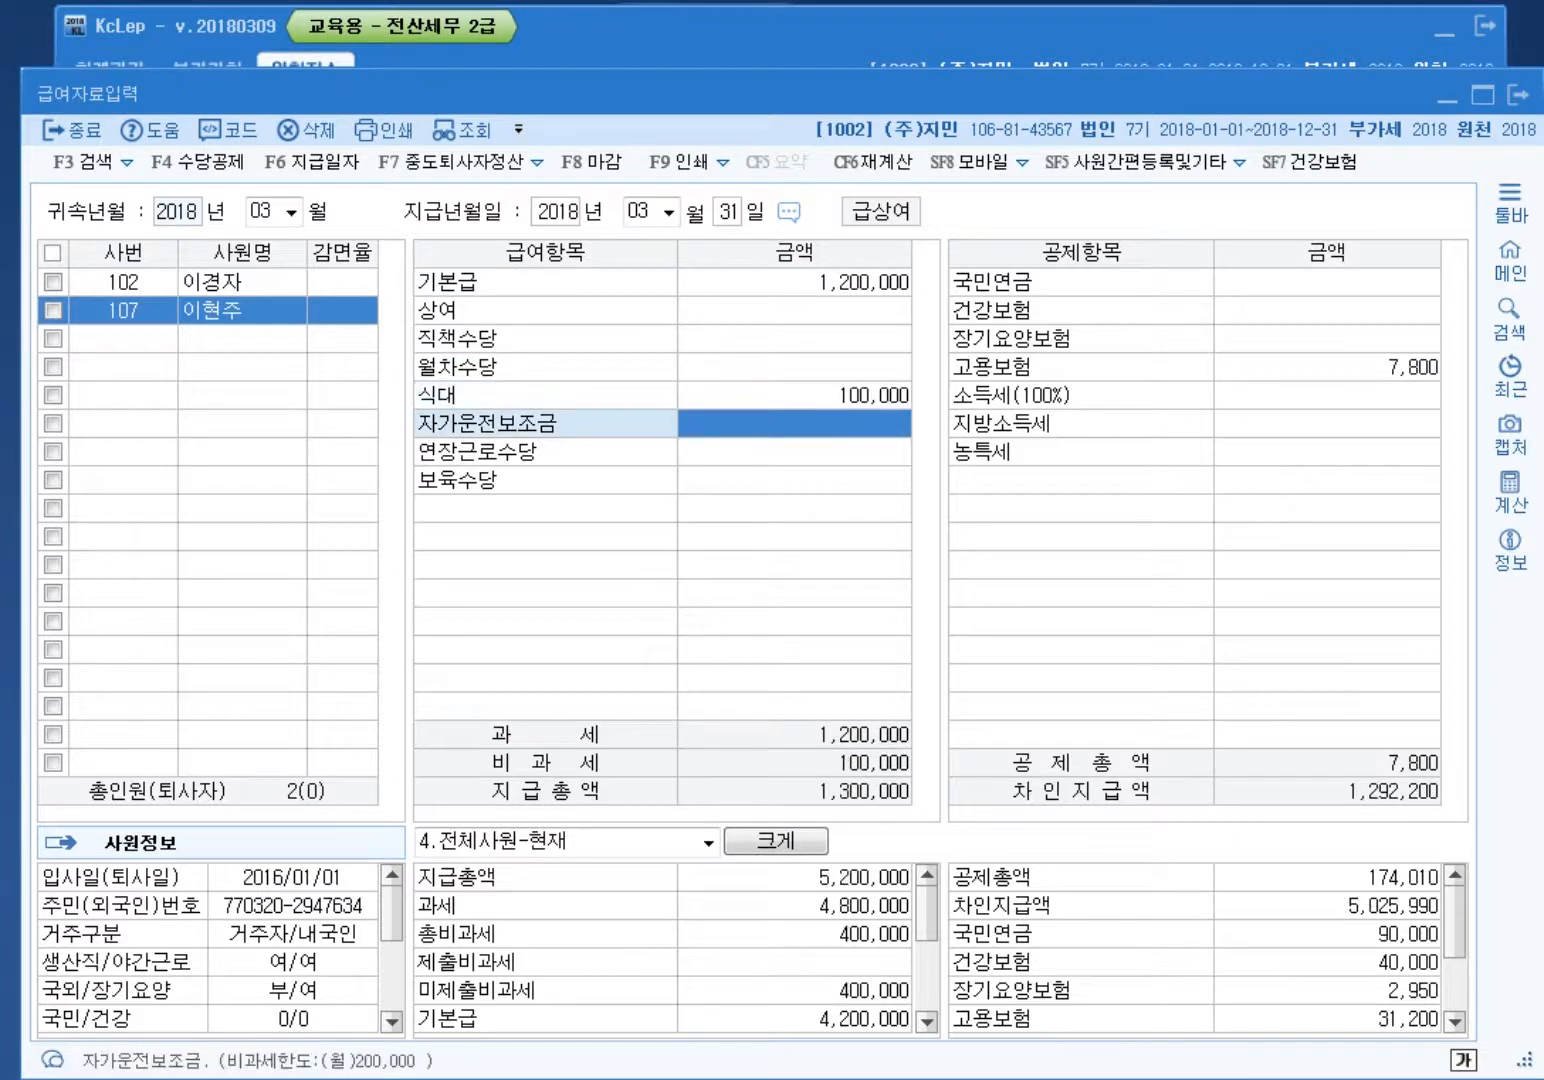
key("Return")
type("5000000")
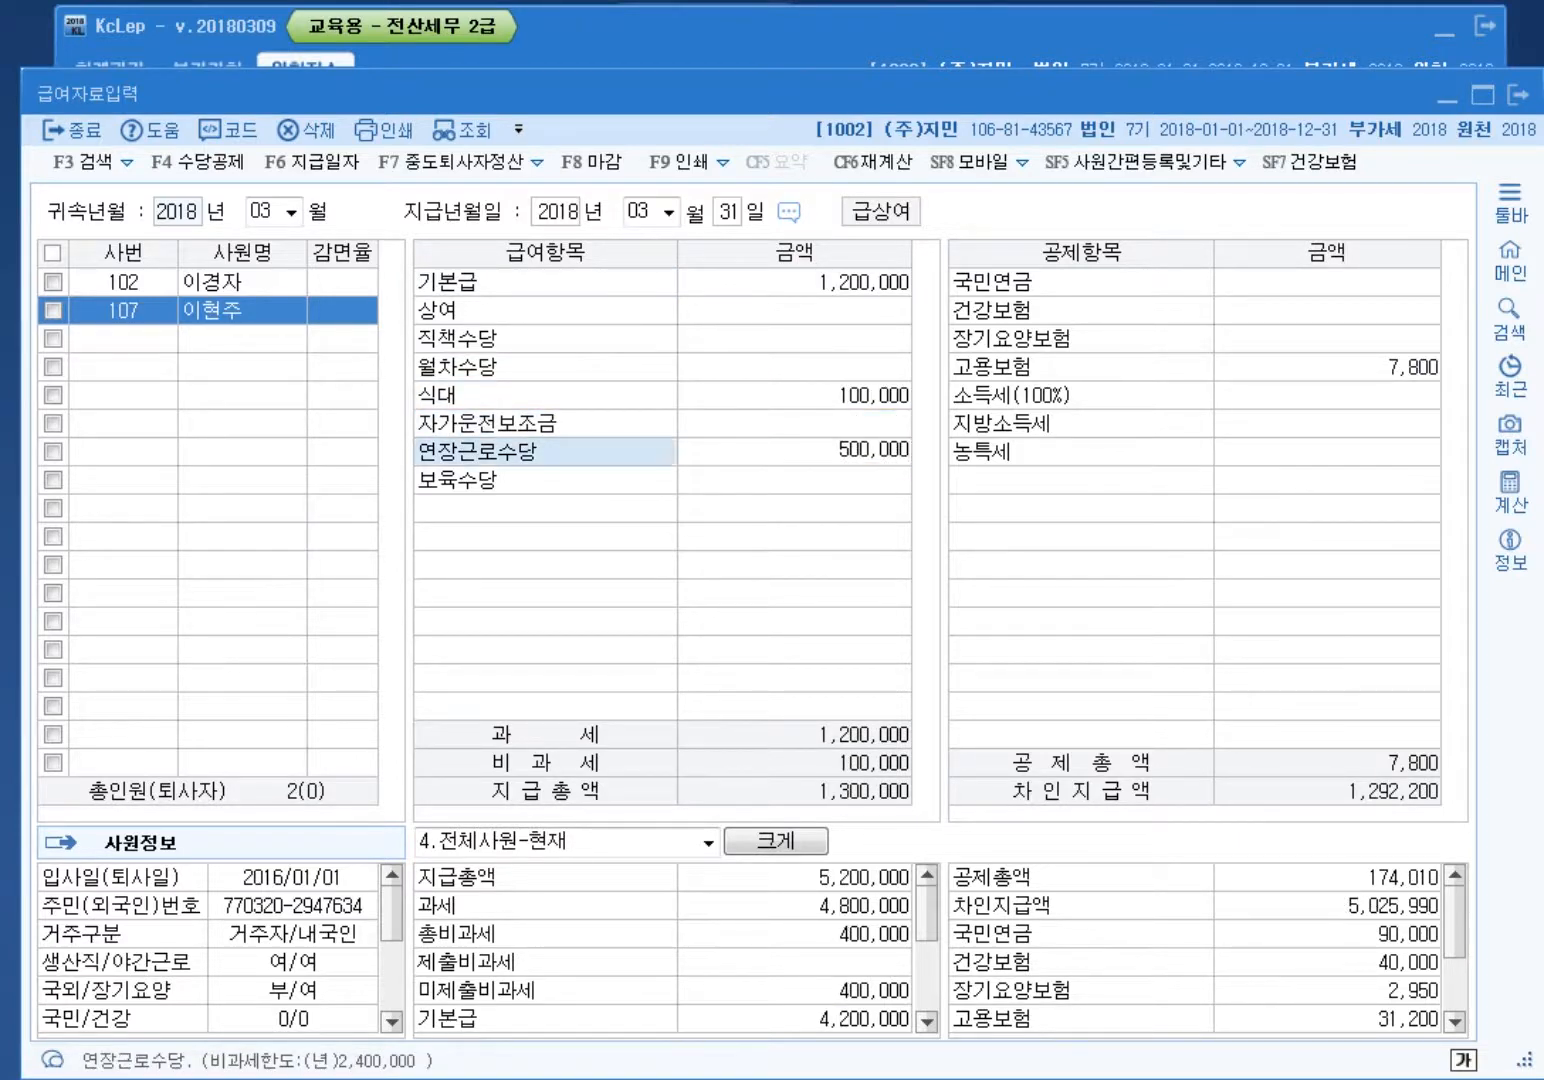
key("Return")
type("100,000")
Step: Enter deductions of 40,000 pension, 18,000 health and 14,300 employment insurance
key("Return")
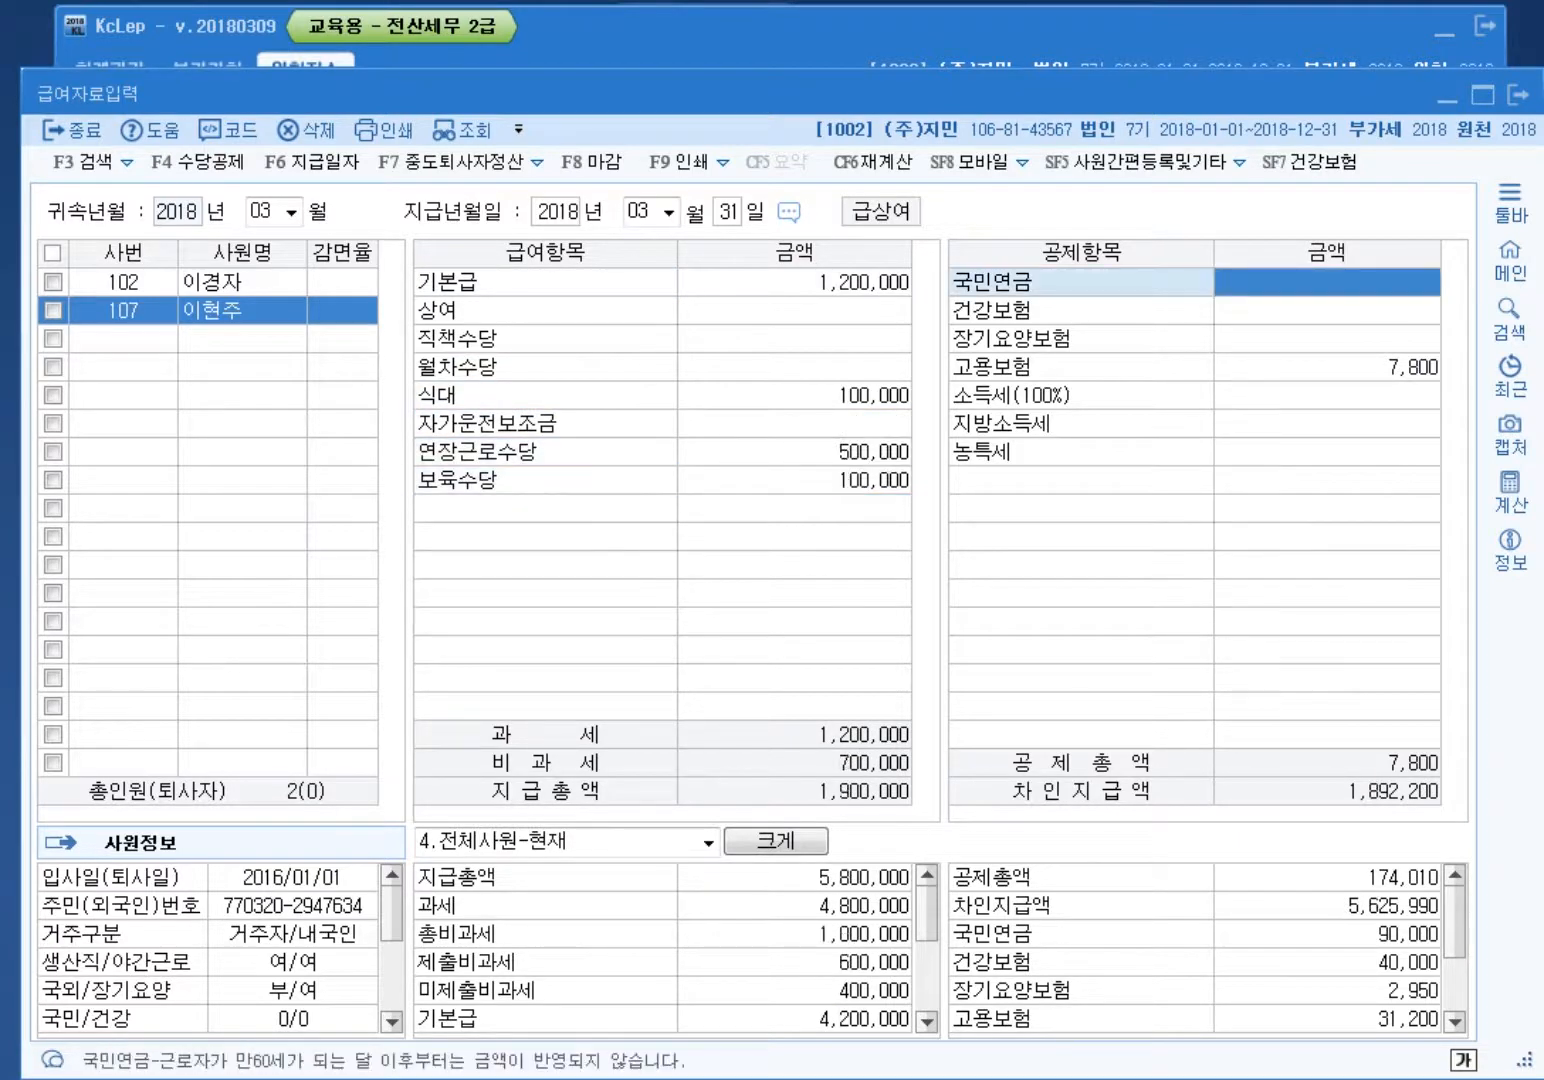
type("400000")
key("Return")
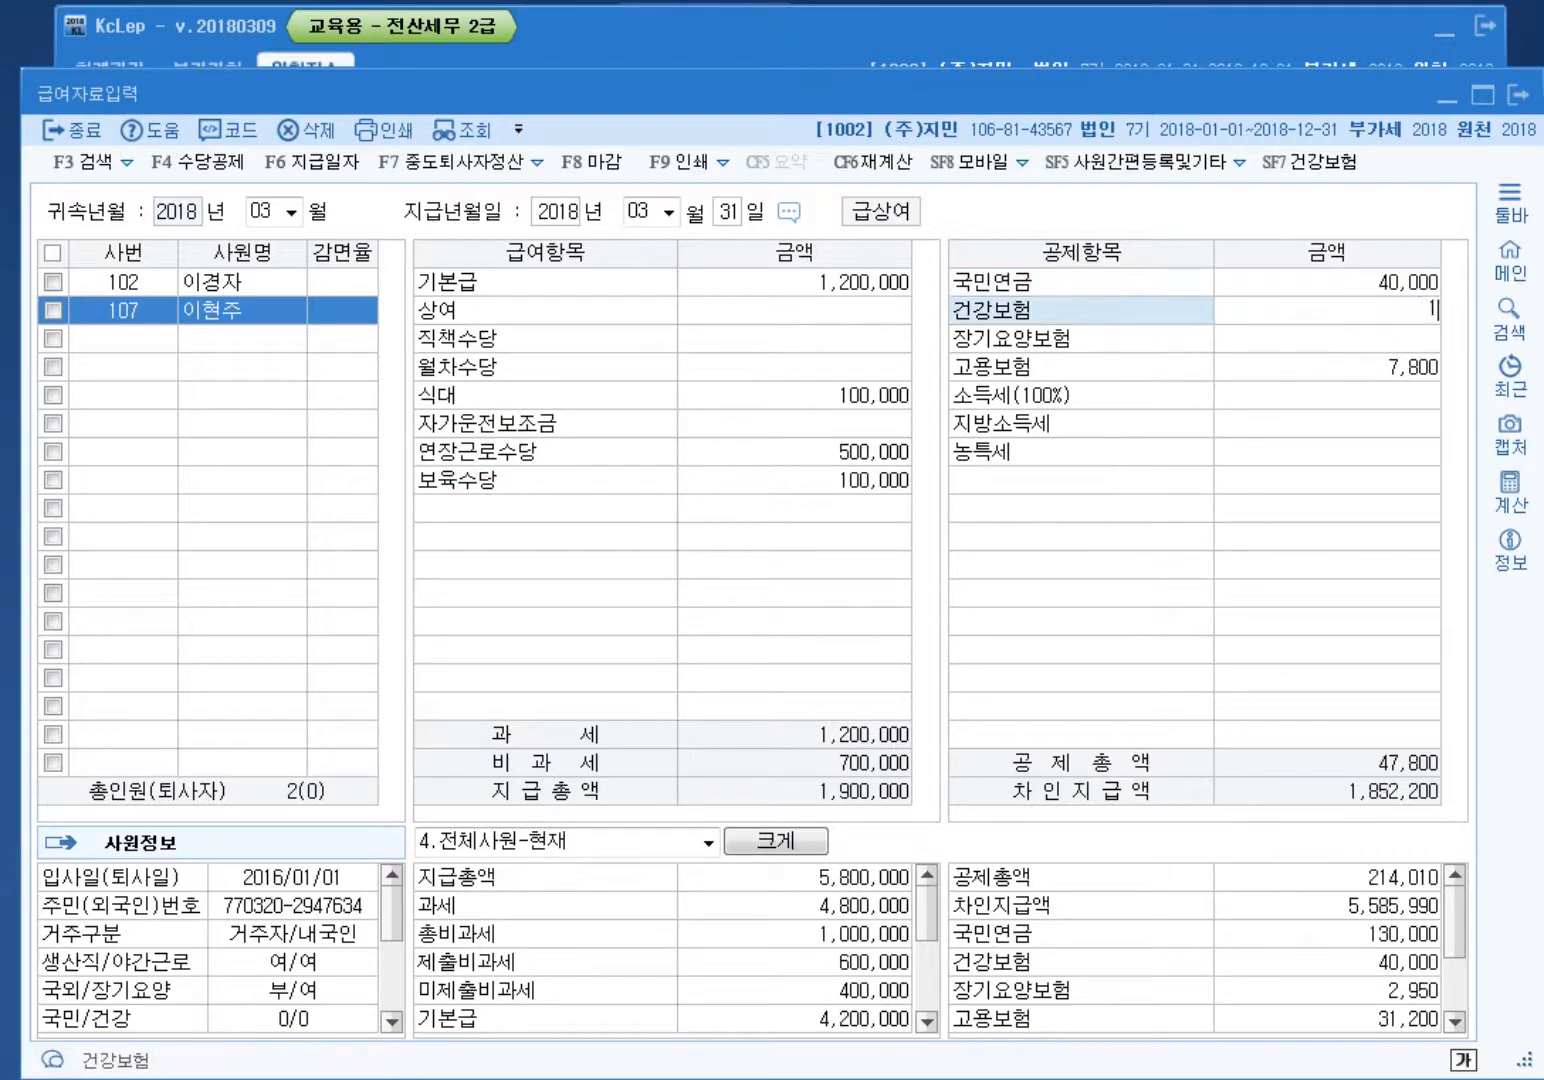
type("180000")
key("Return")
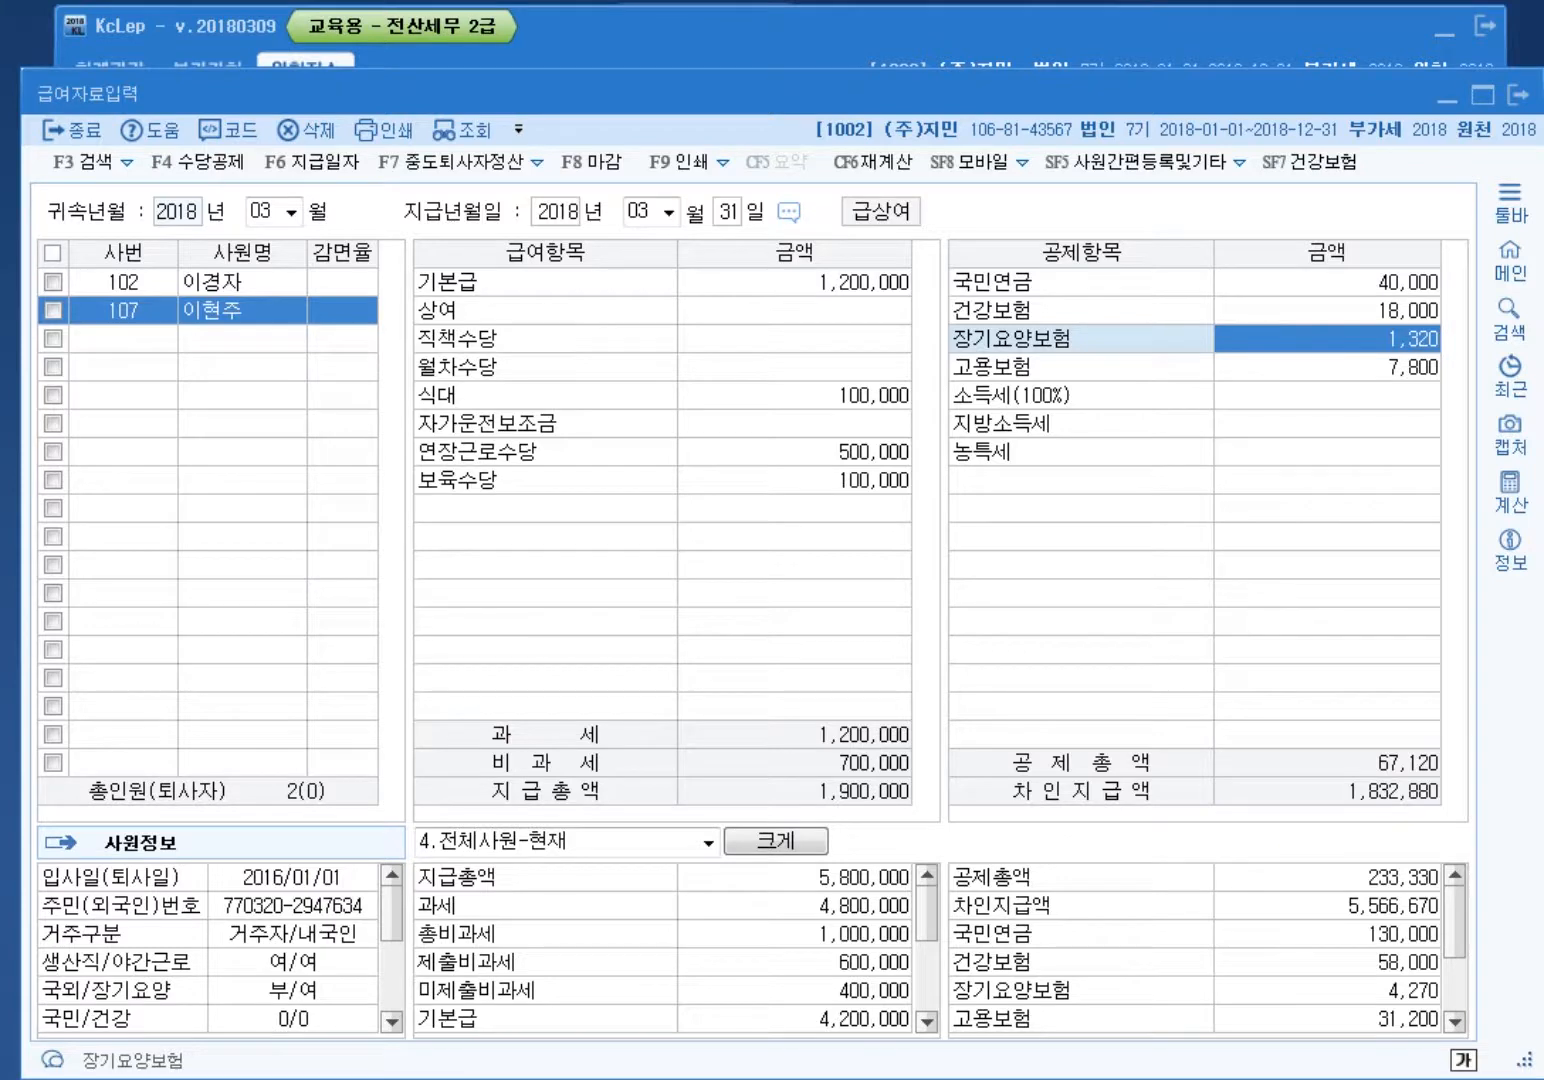
key("Return")
type("14,30")
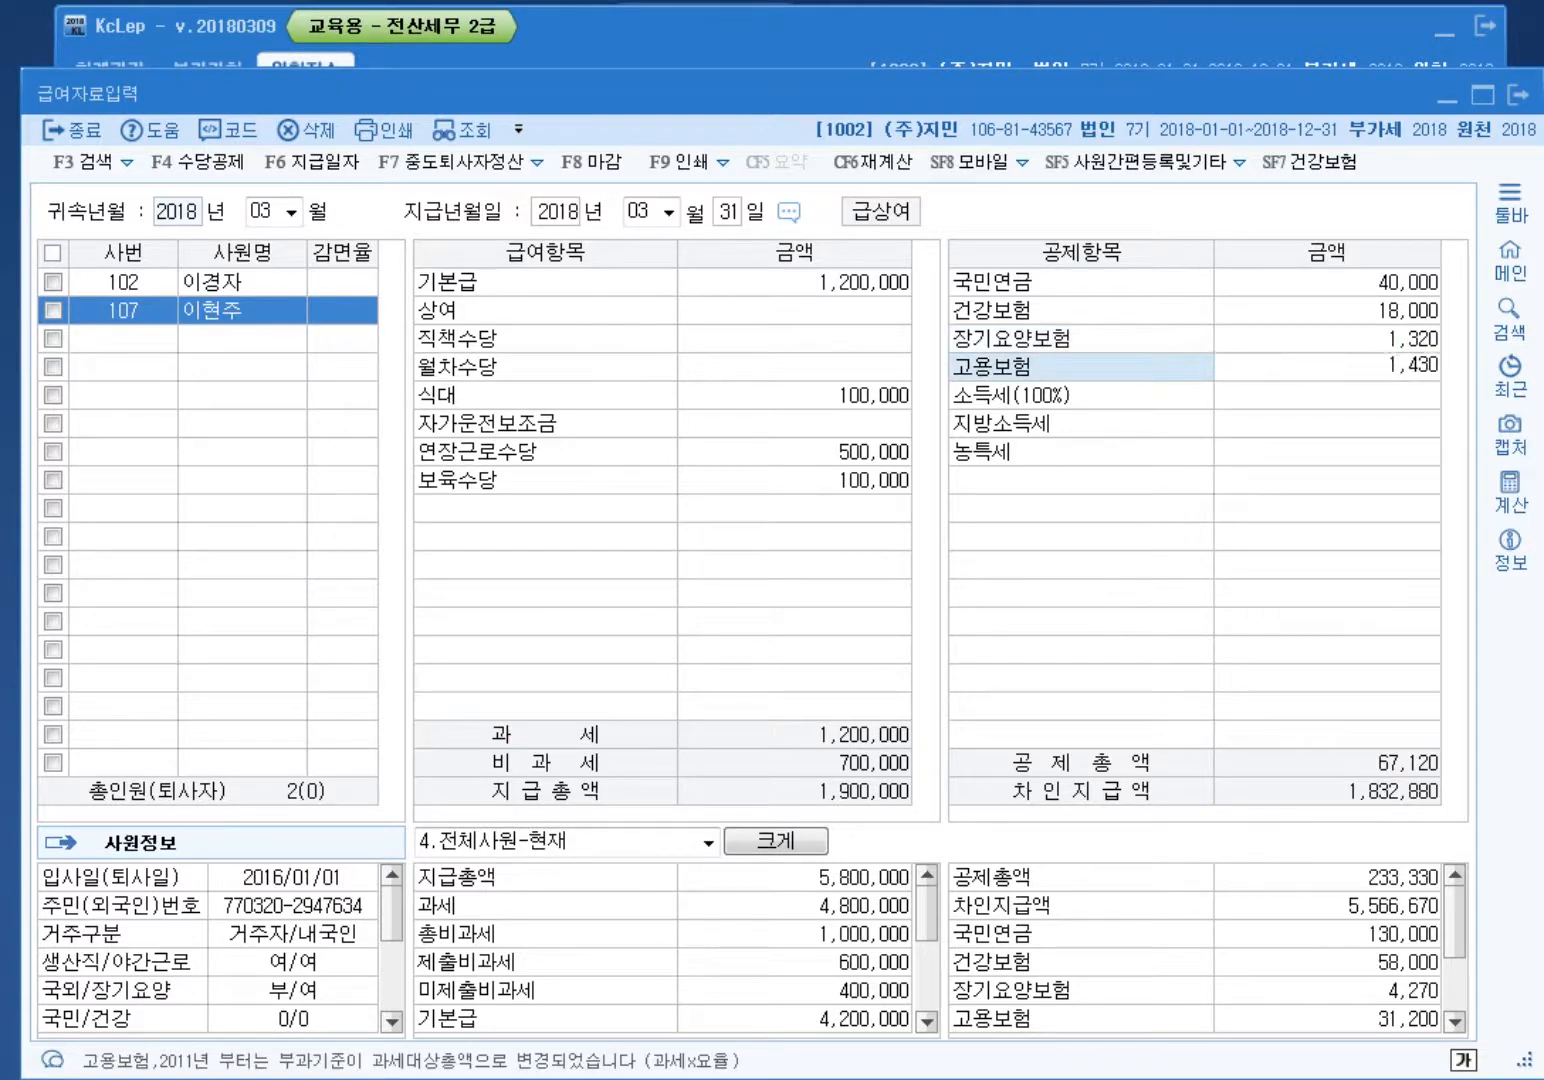
type("0")
key("Return")
key("Return")
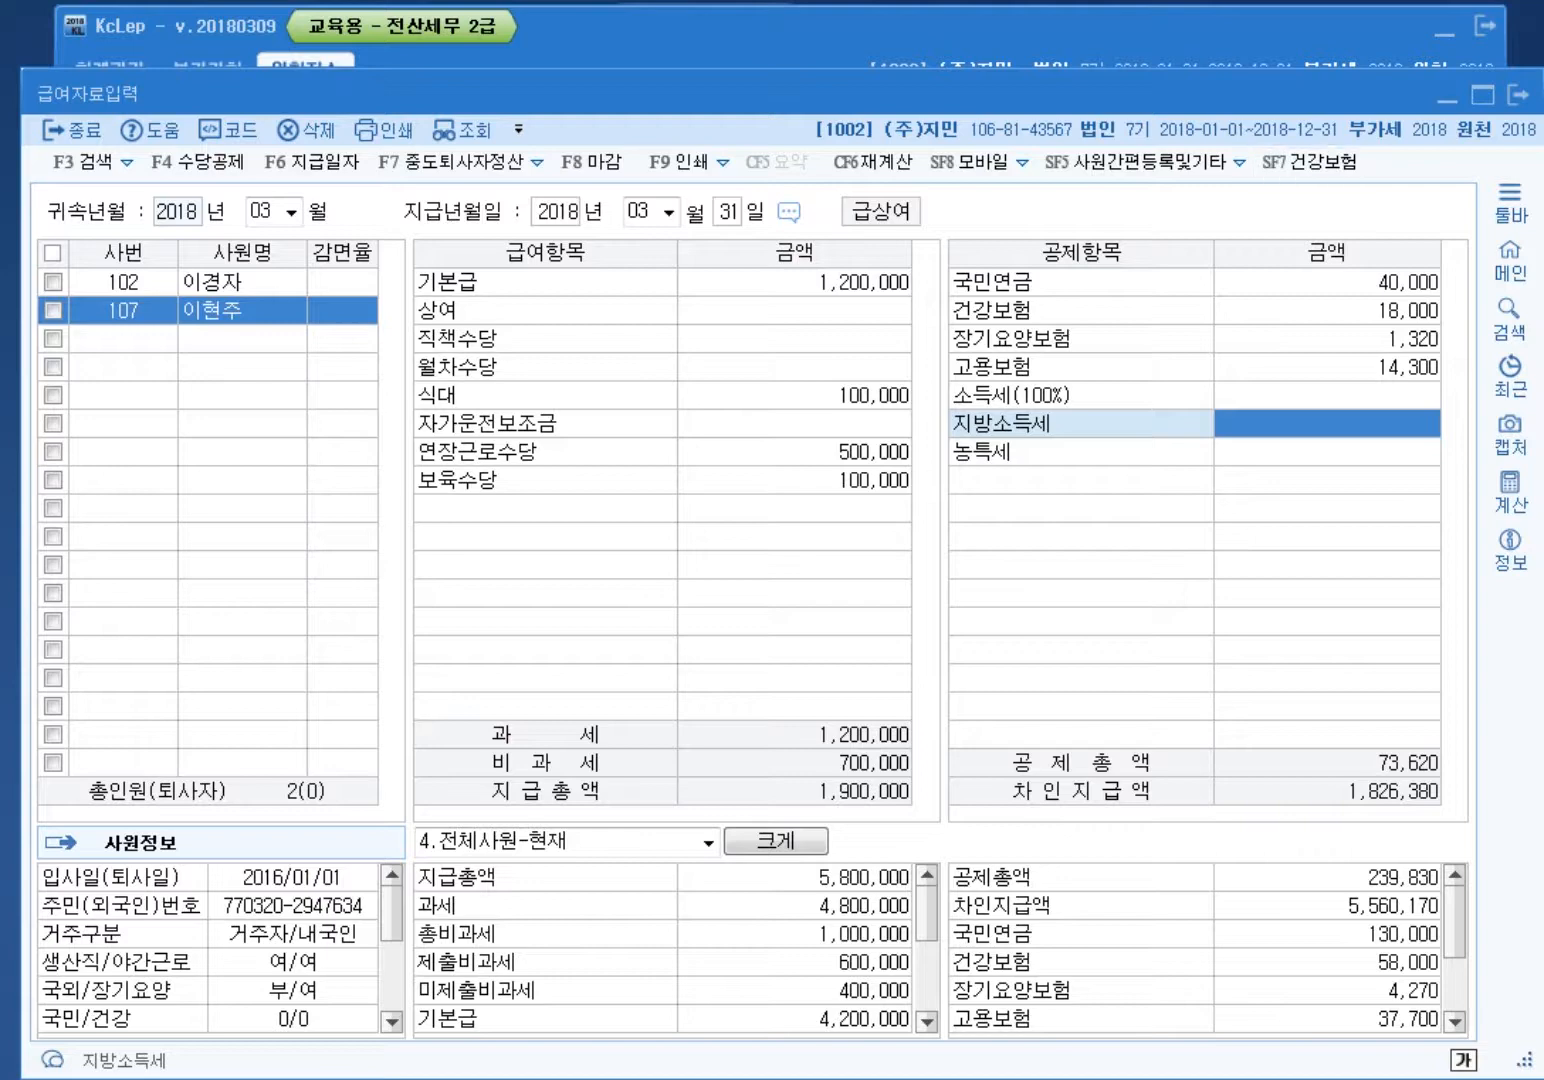
mouse_move(910, 748)
left_mouse_down()
mouse_move(889, 748)
mouse_move(939, 769)
left_mouse_up()
key("Escape")
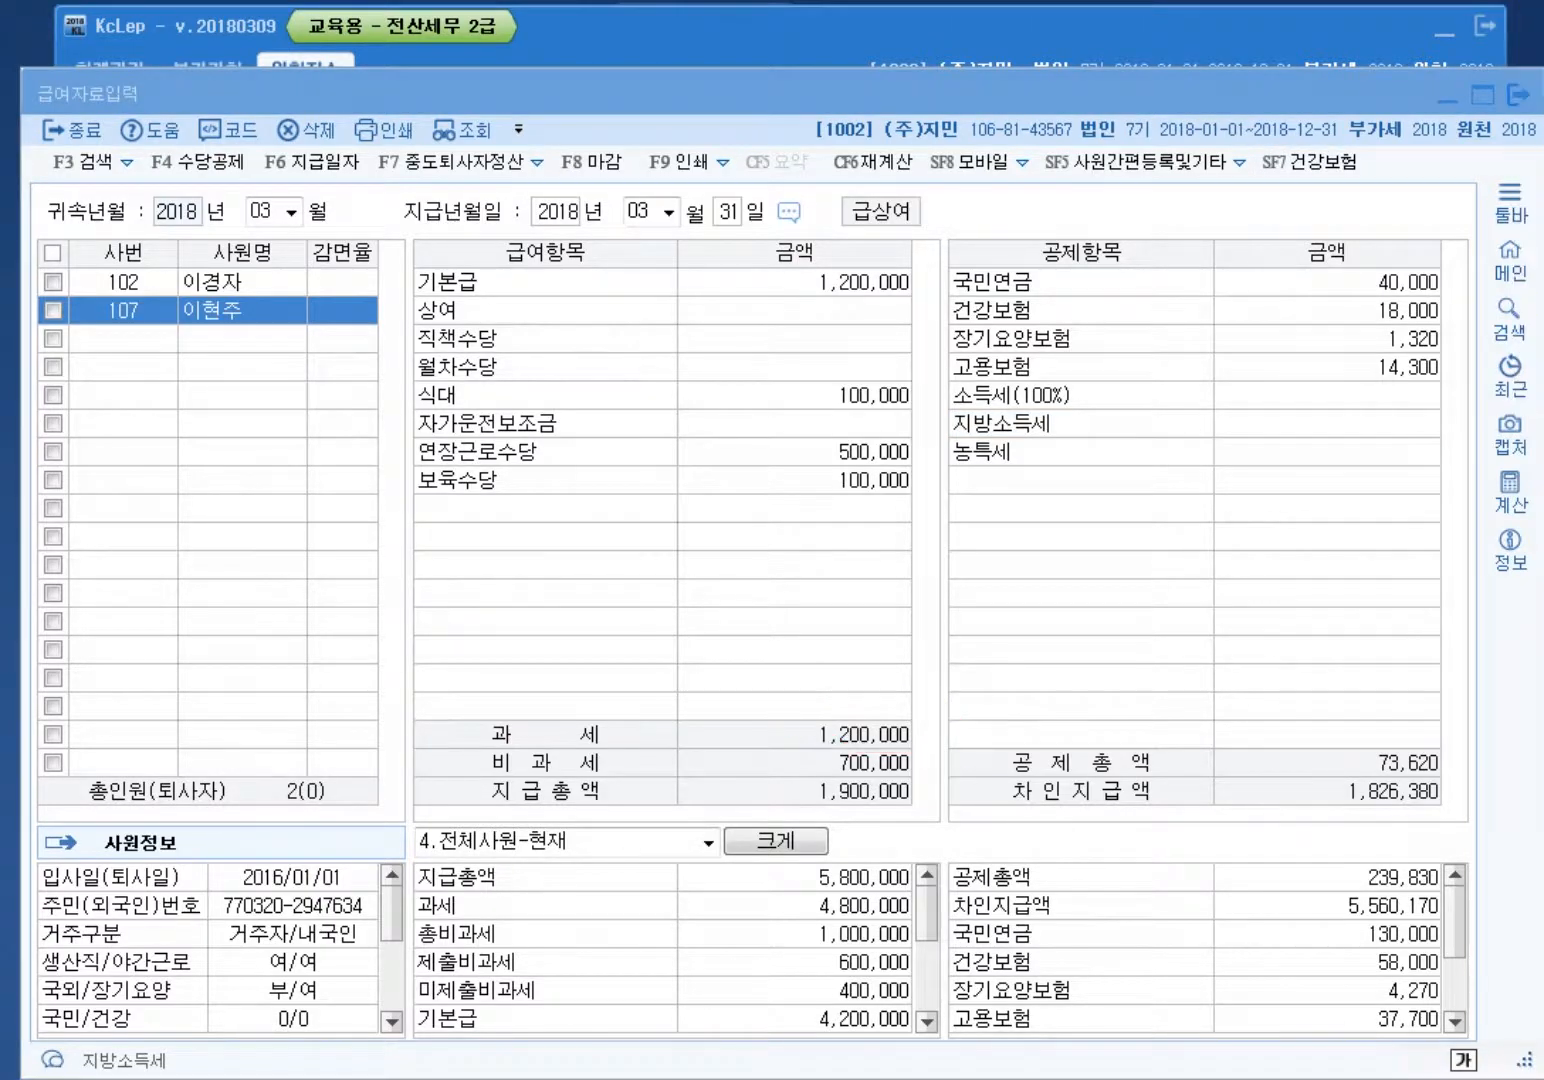
left_click(691, 31)
left_click(126, 221)
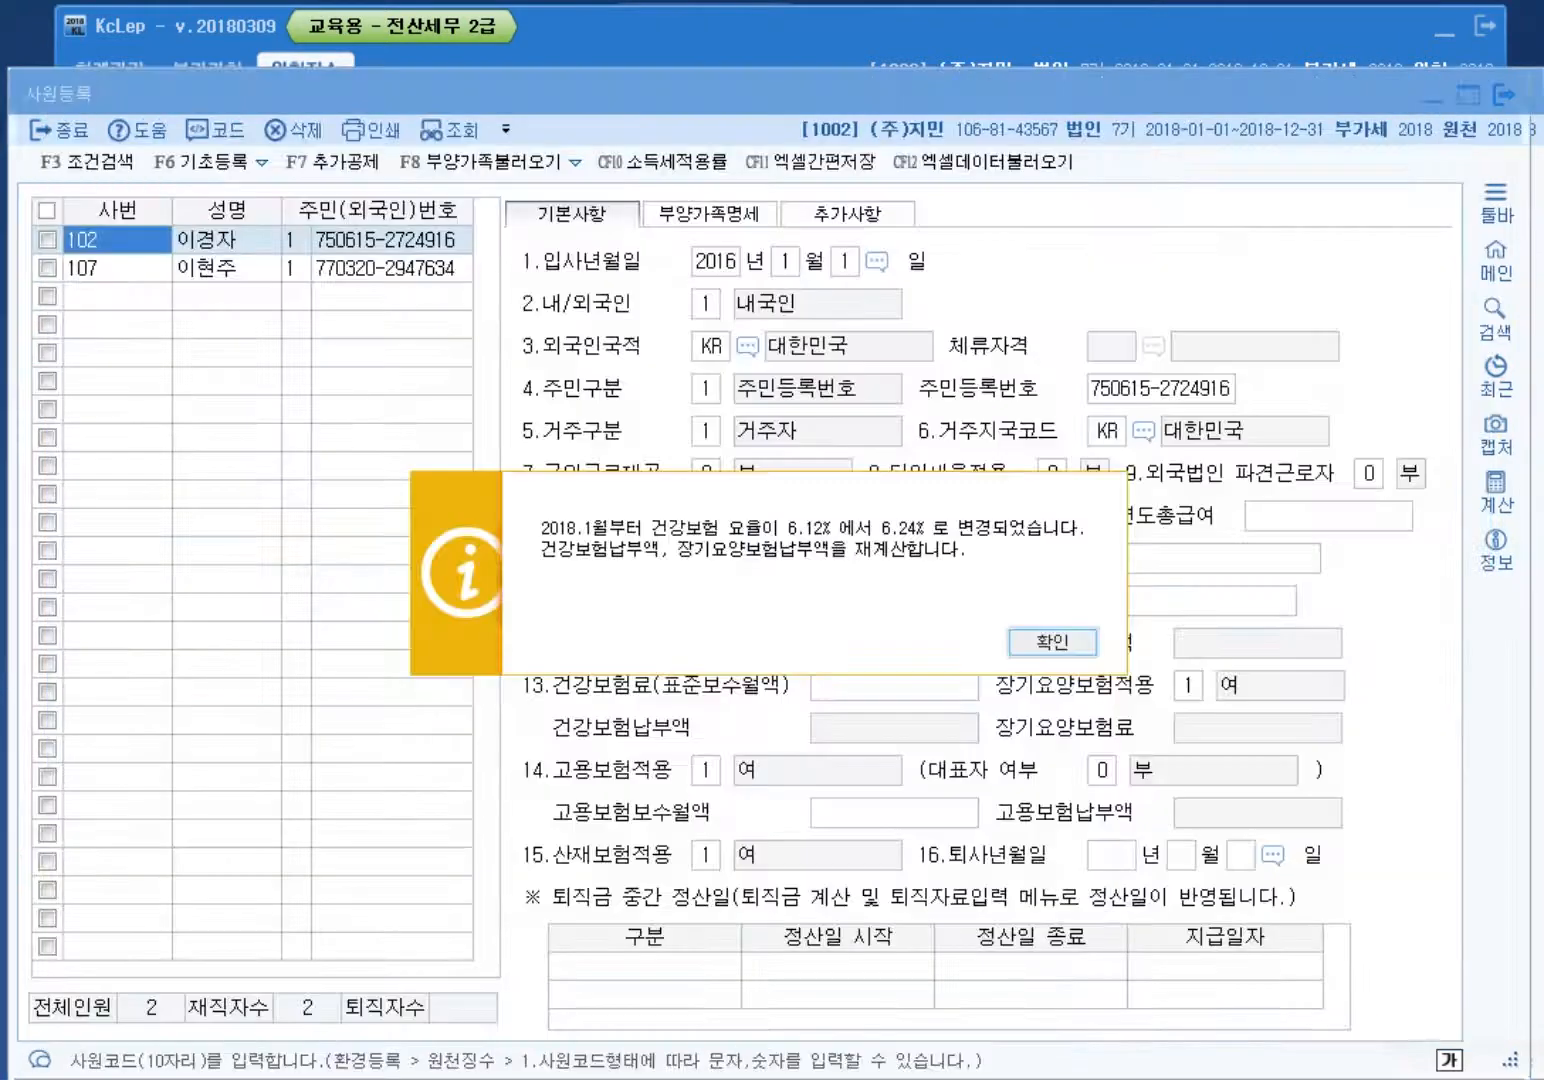
key("Return")
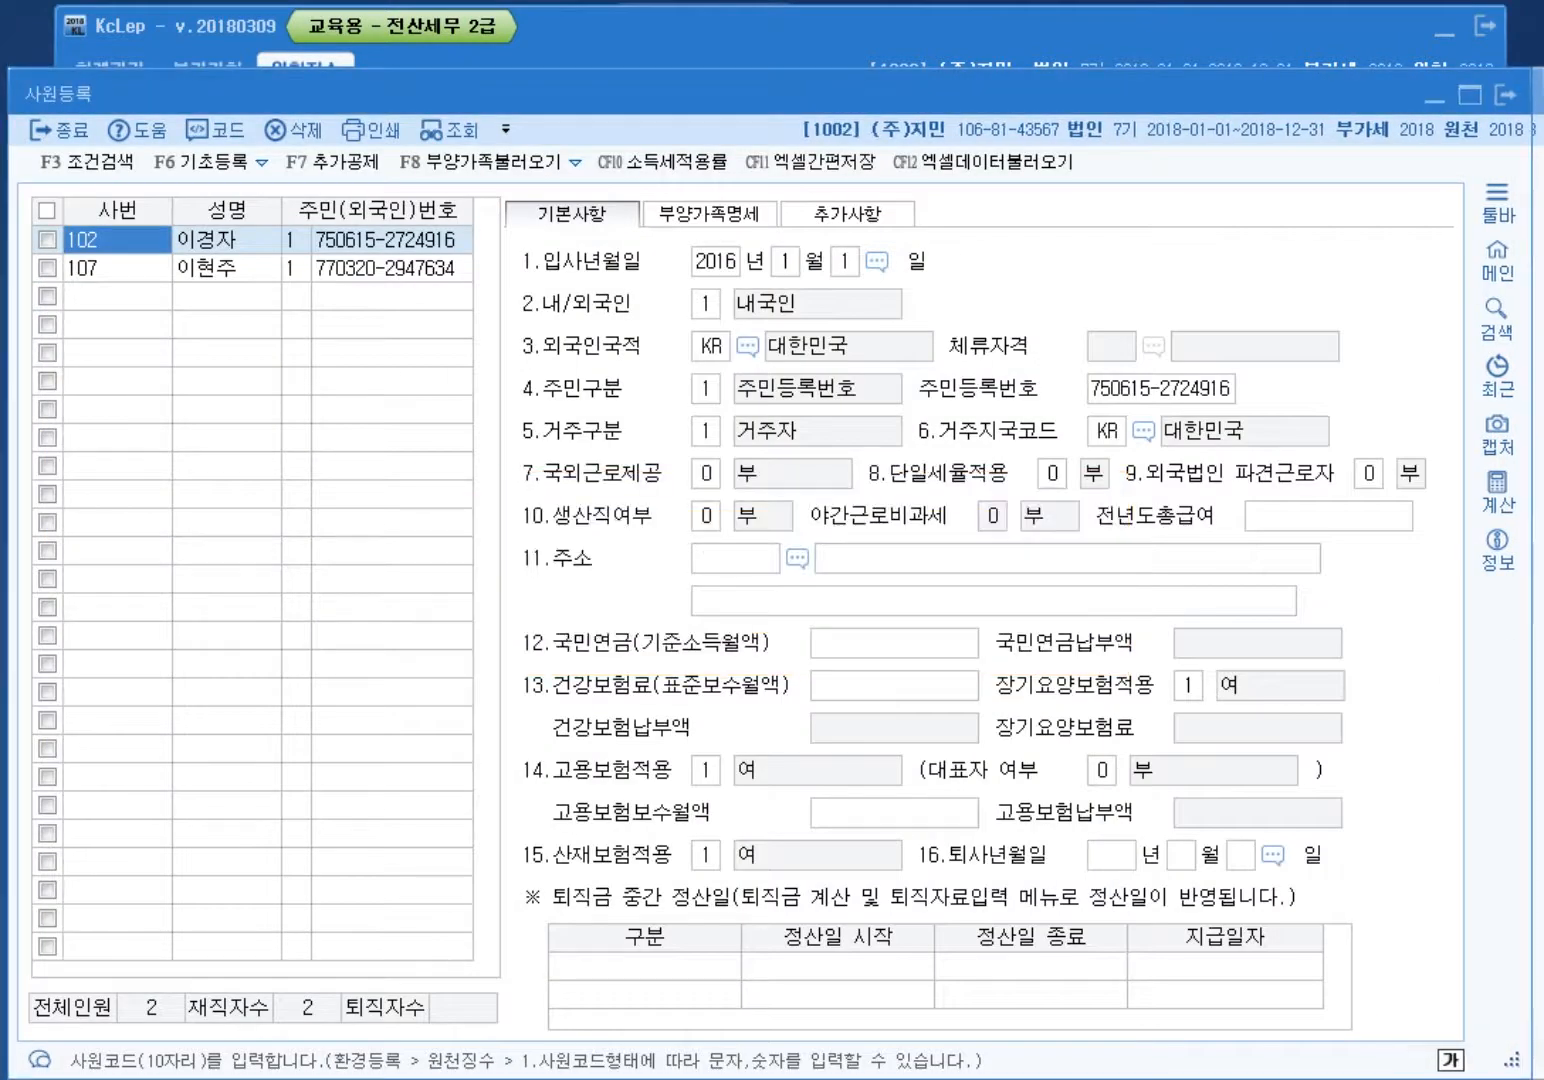
left_click(117, 268)
left_click(711, 213)
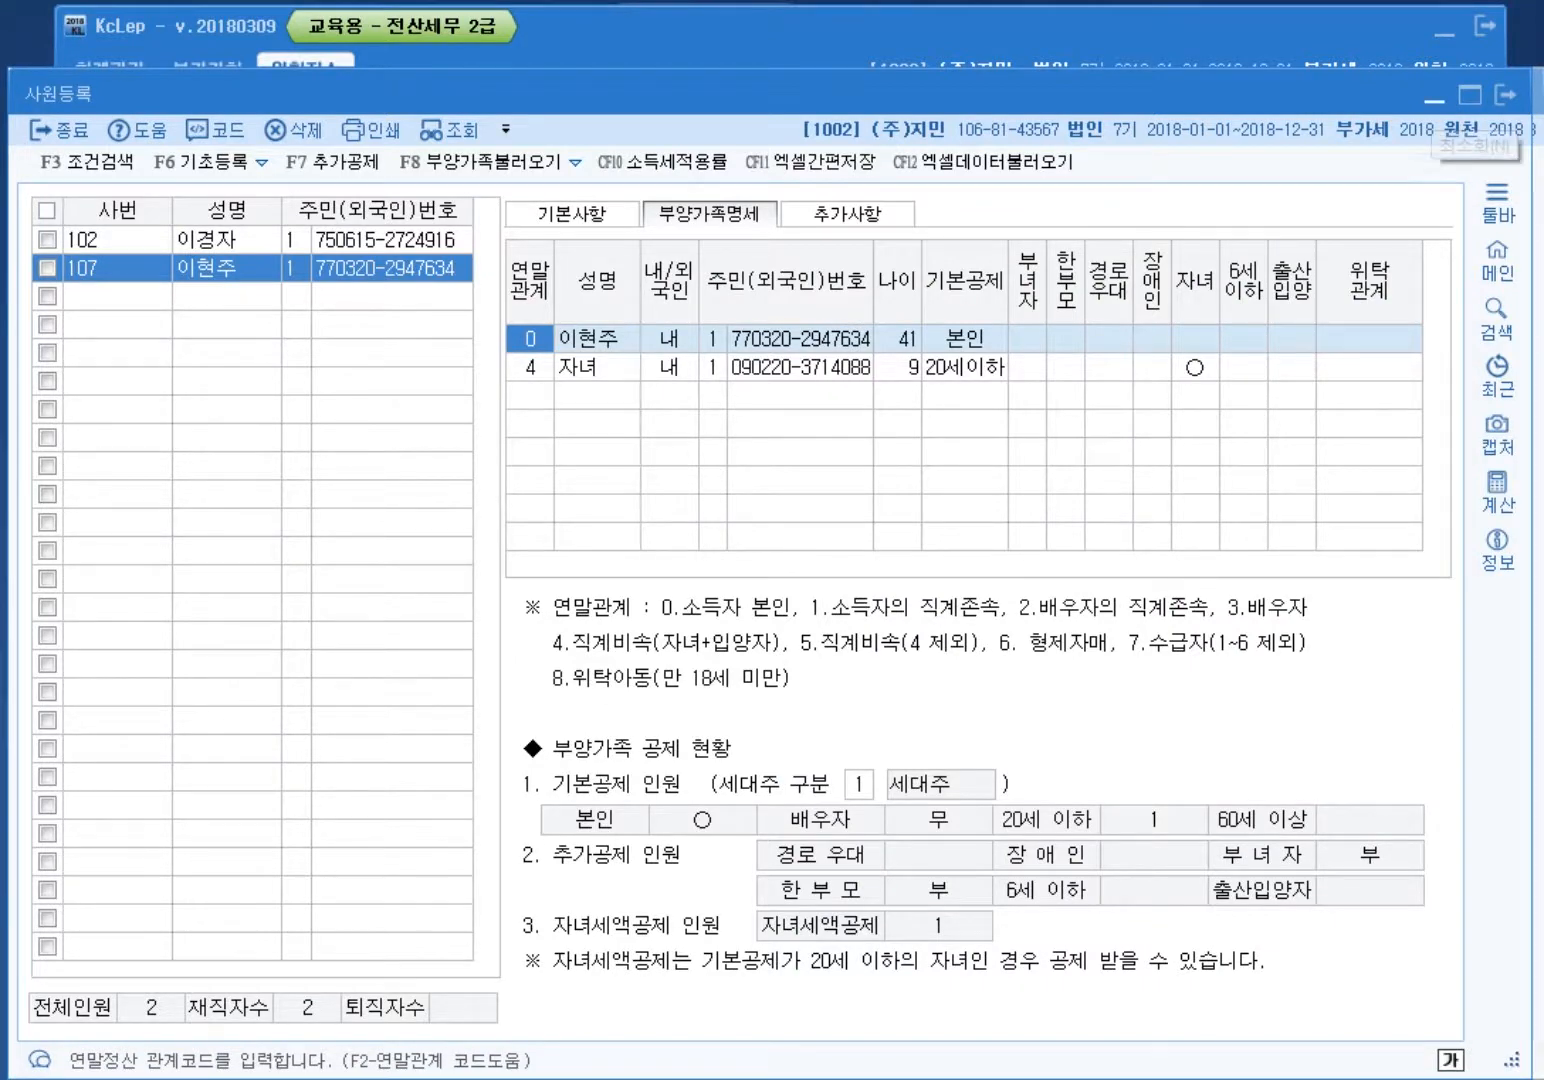
key("Escape")
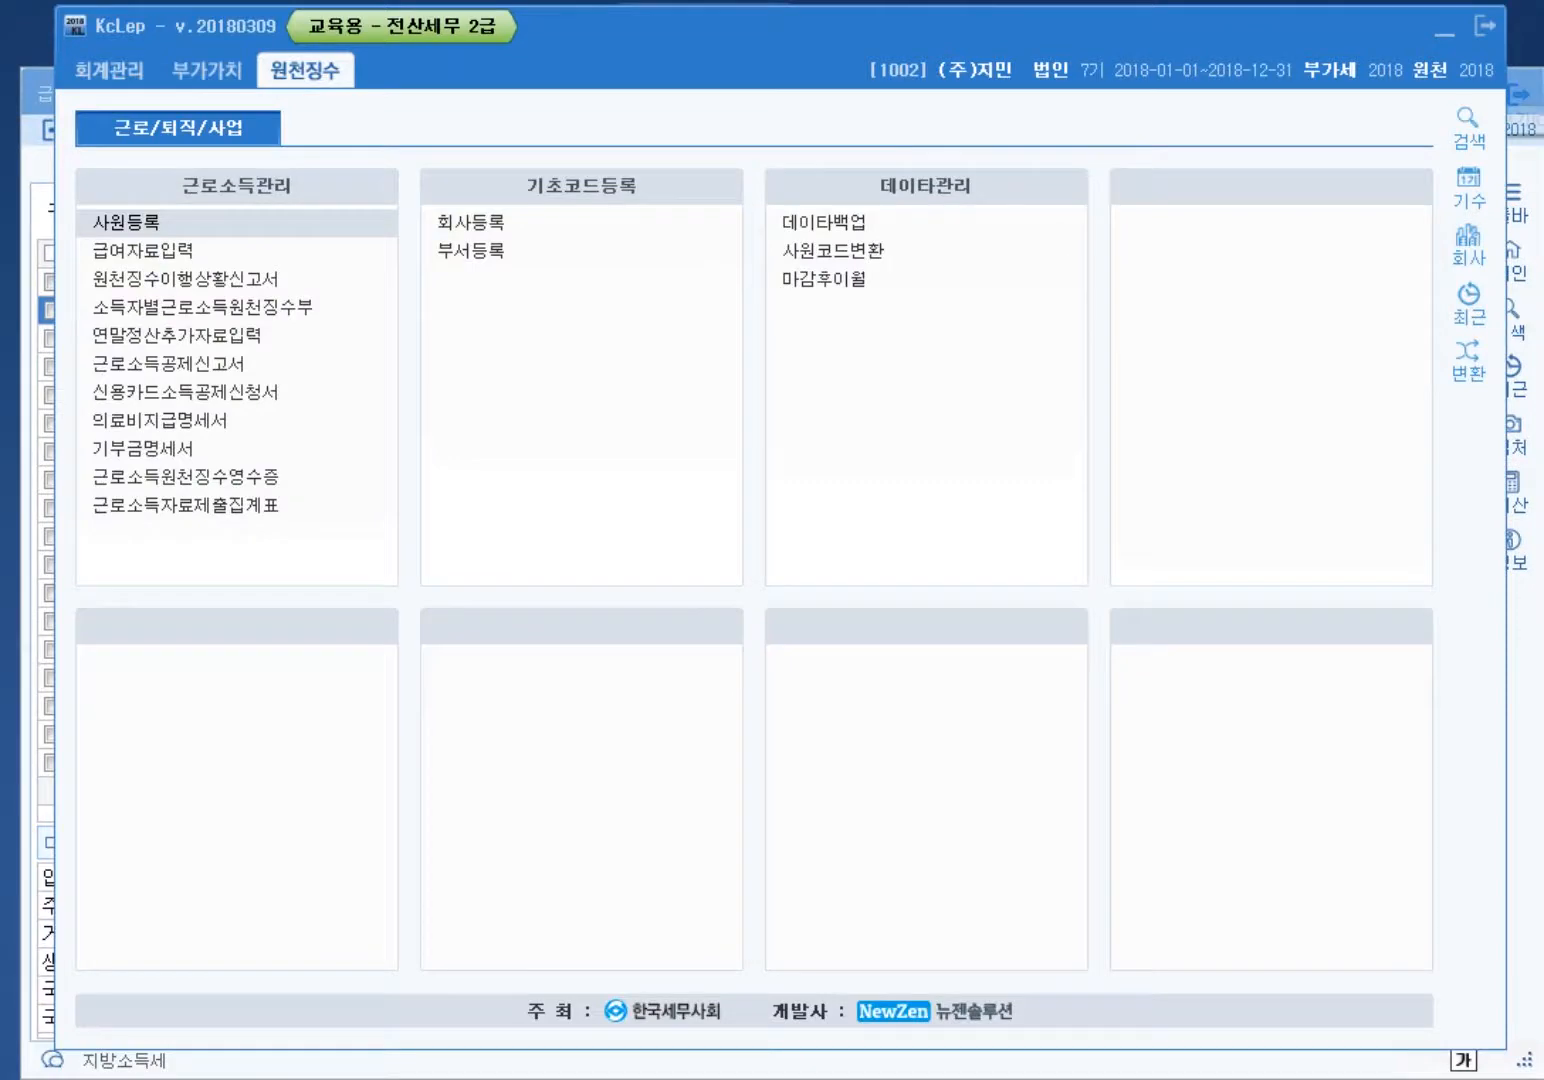
key("Down")
key("Return")
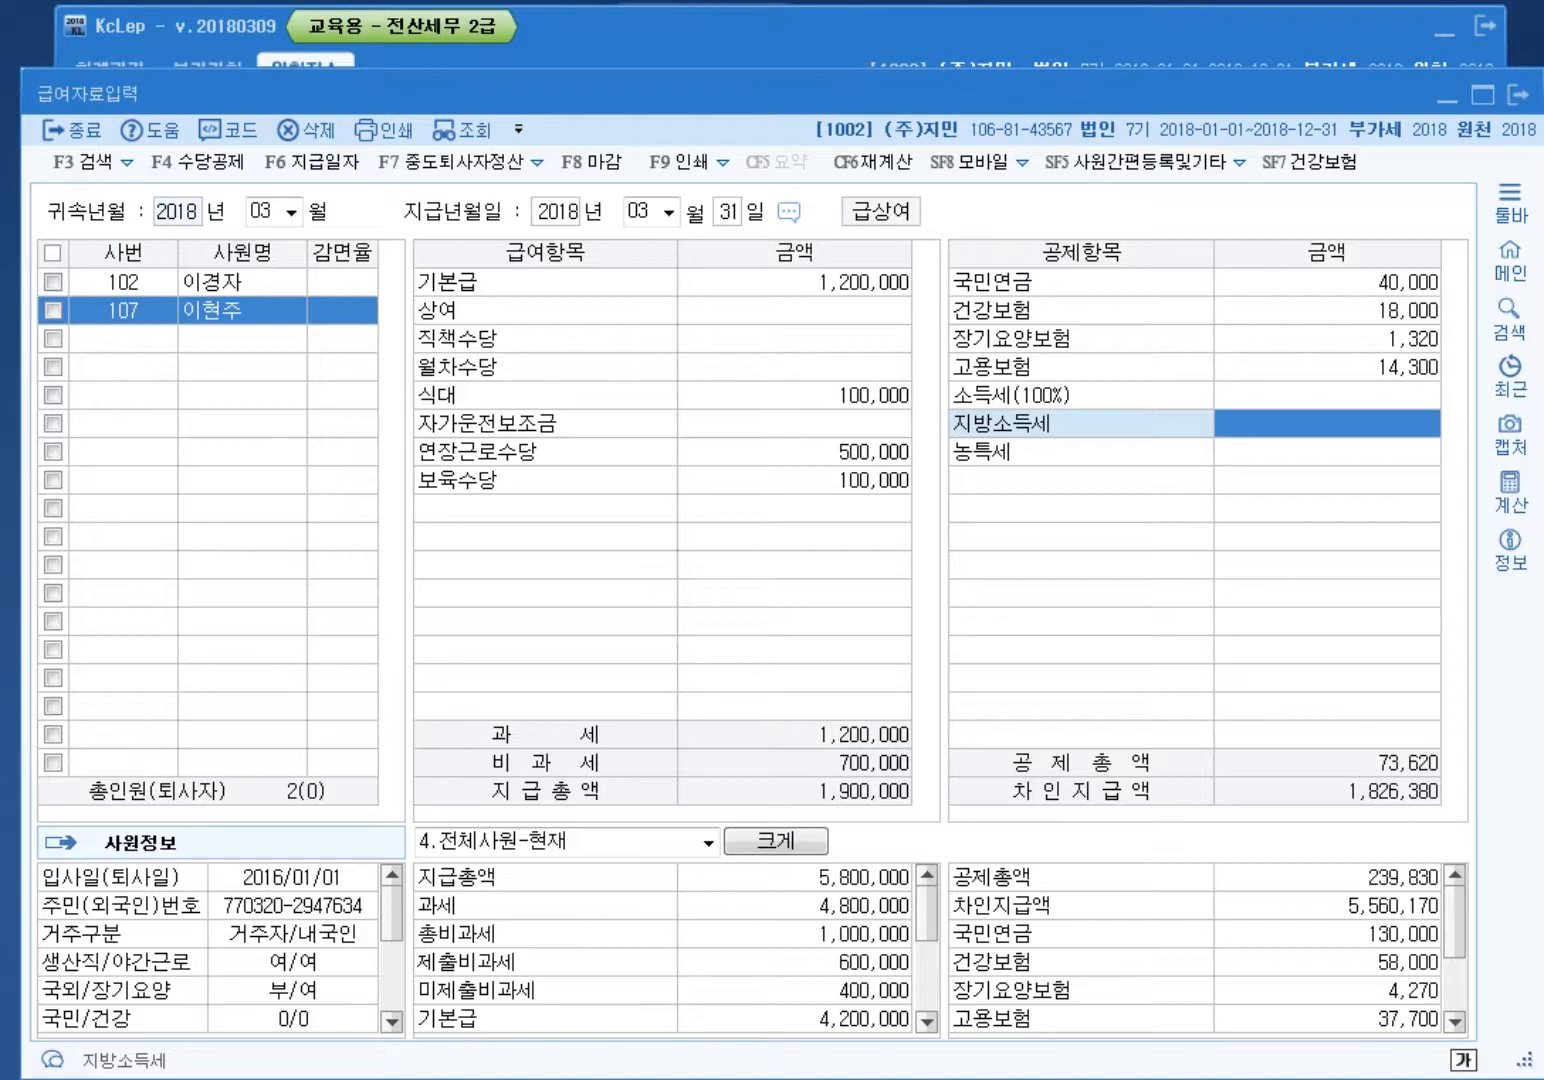
Step: Look over the 직책수당 and 월차수당 rows on the payroll entry screen
left_click(794, 339)
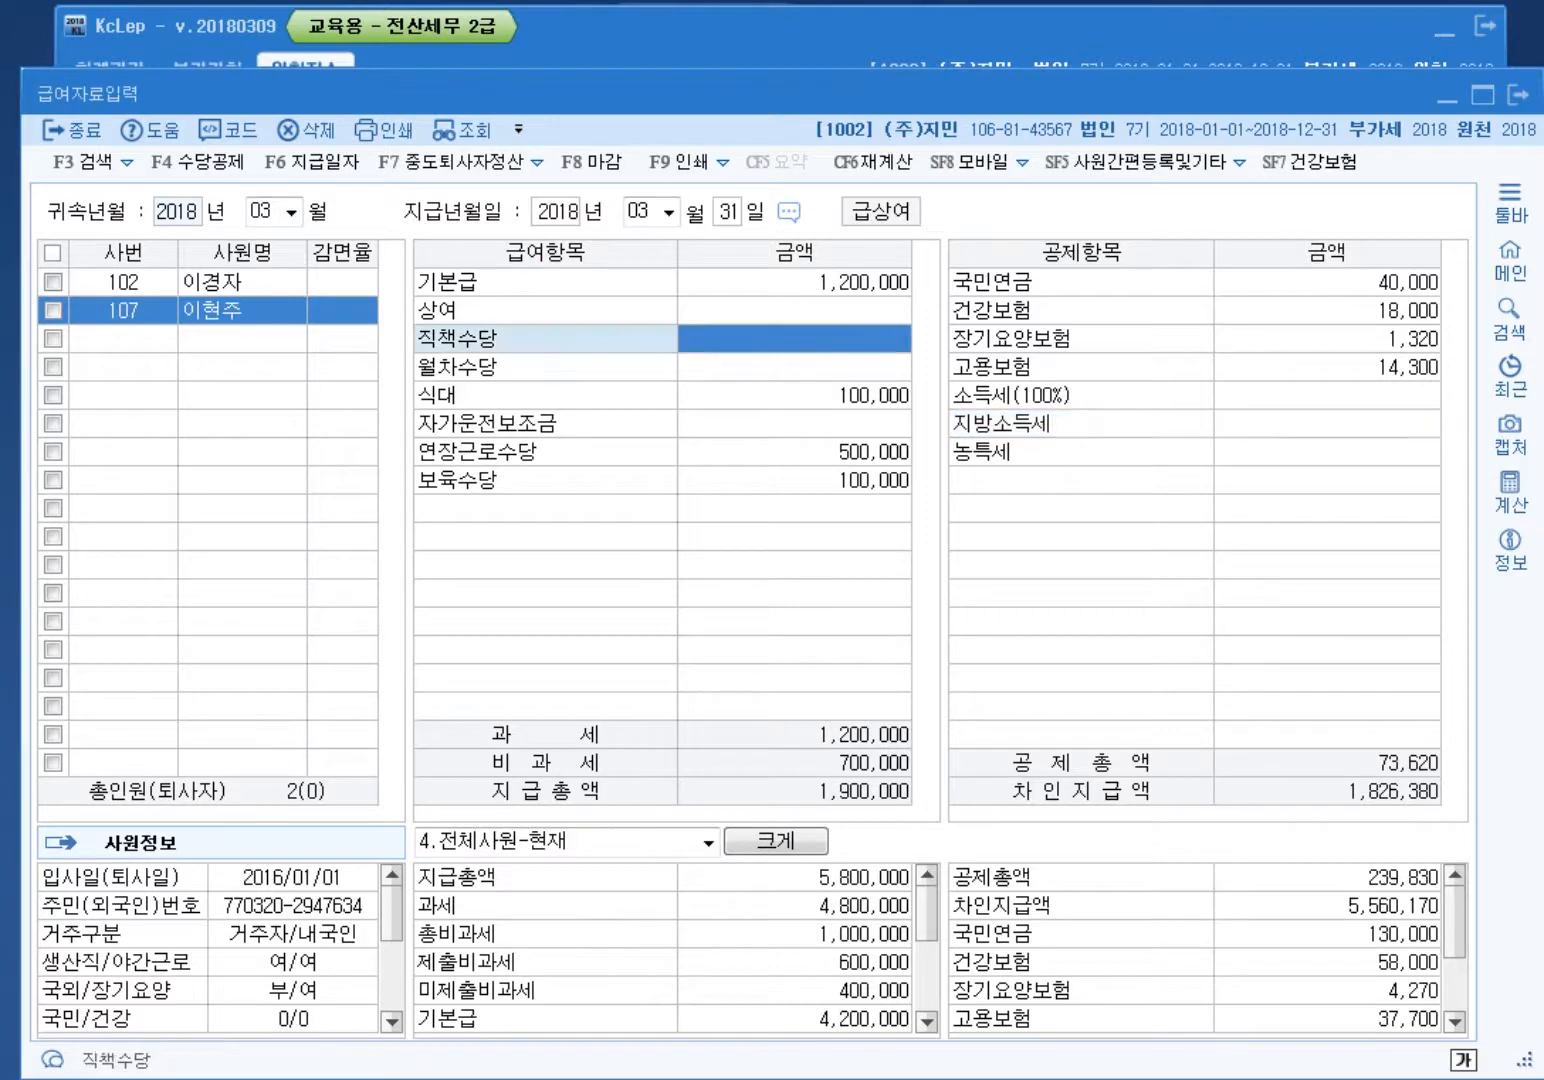
left_click(793, 366)
left_click(794, 339)
left_click(794, 367)
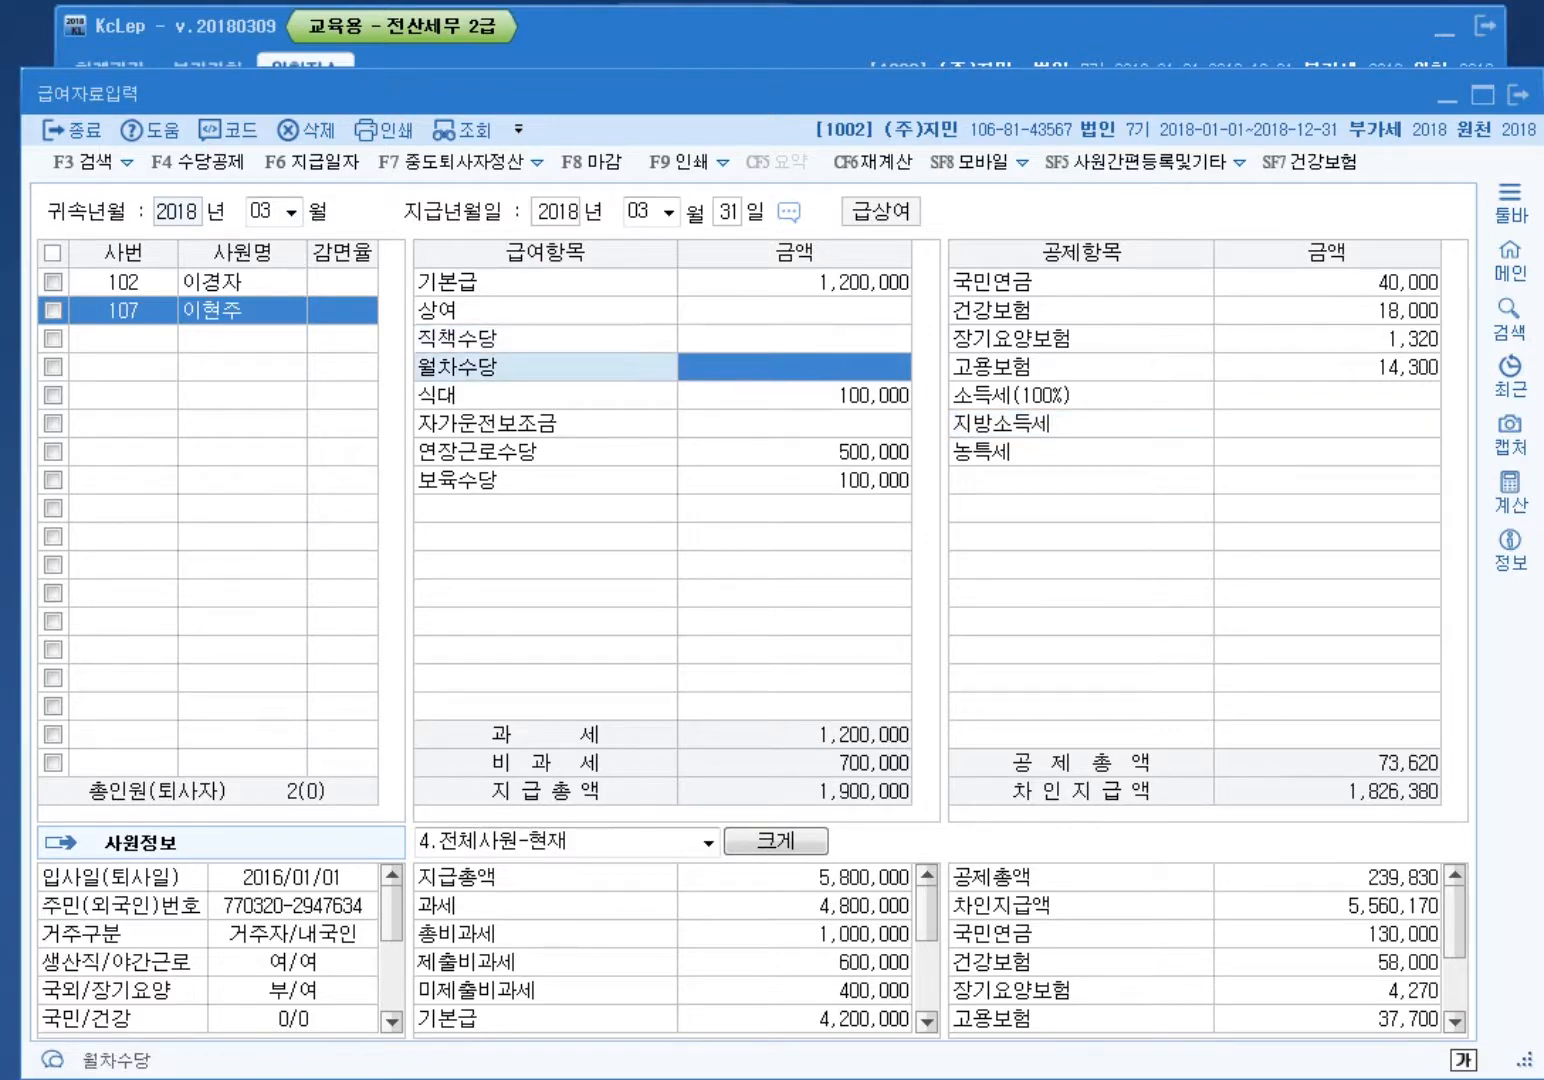
left_click(794, 339)
left_click(793, 367)
Step: In the allowance register, set 직책수당 and 월차수당 to 0:부 (unused) and close it
key("F4")
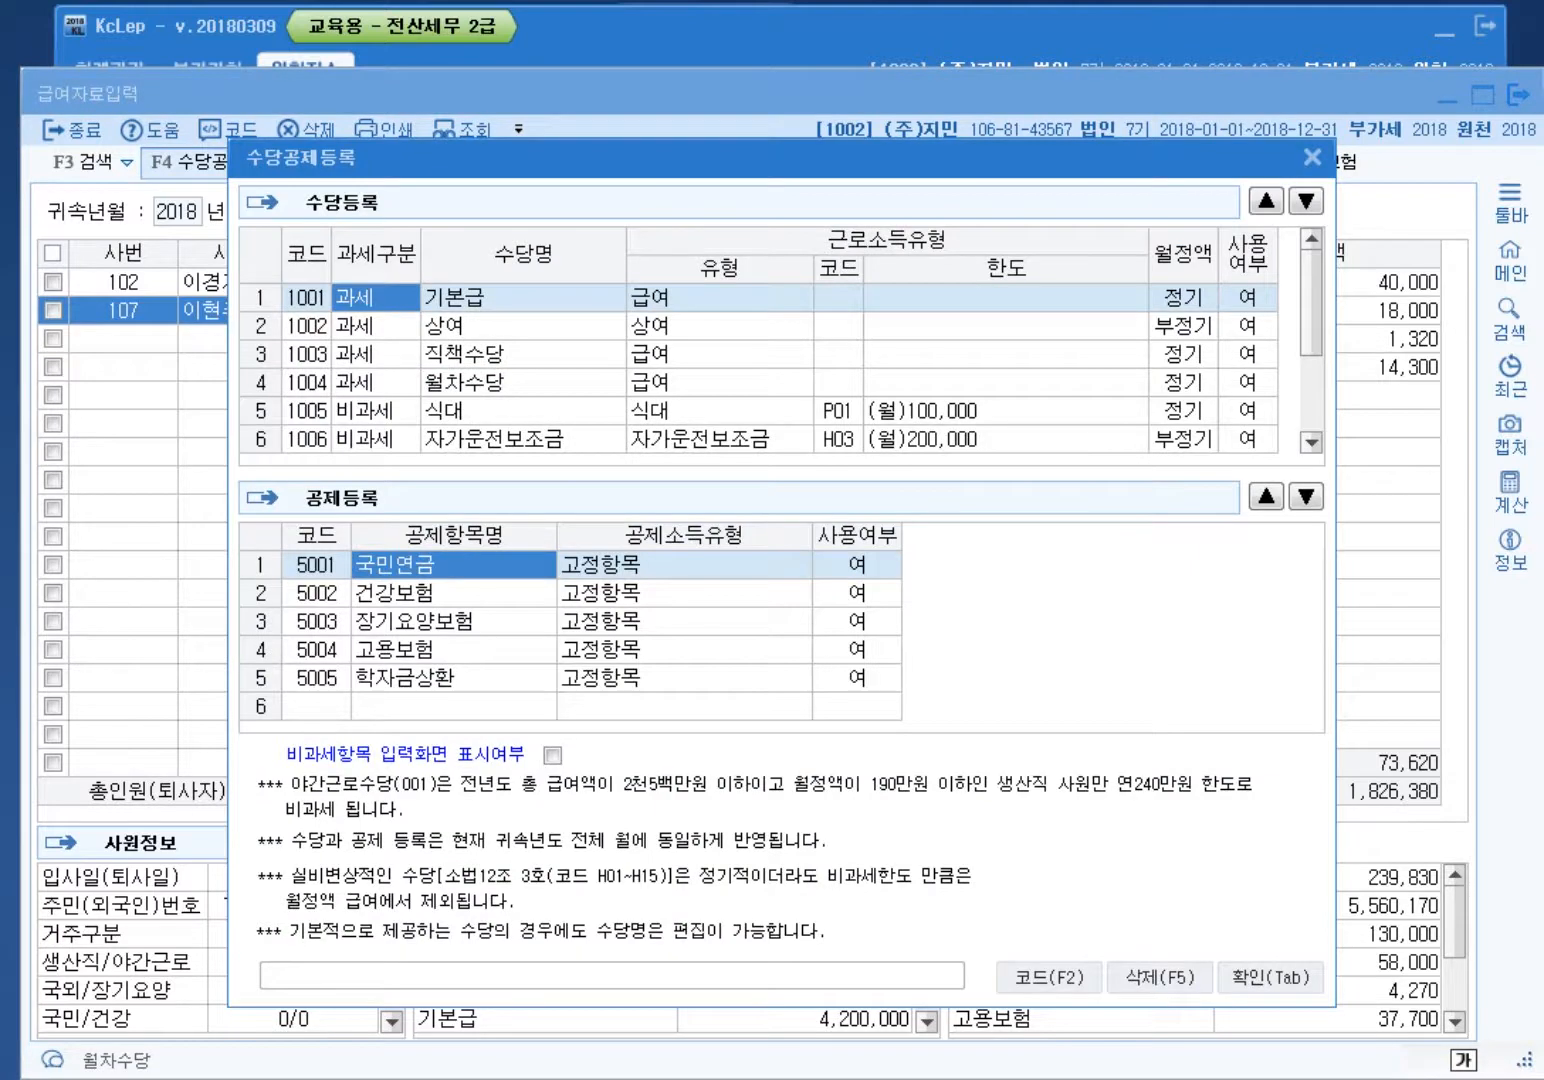
left_click(1249, 353)
key("0")
key("Return")
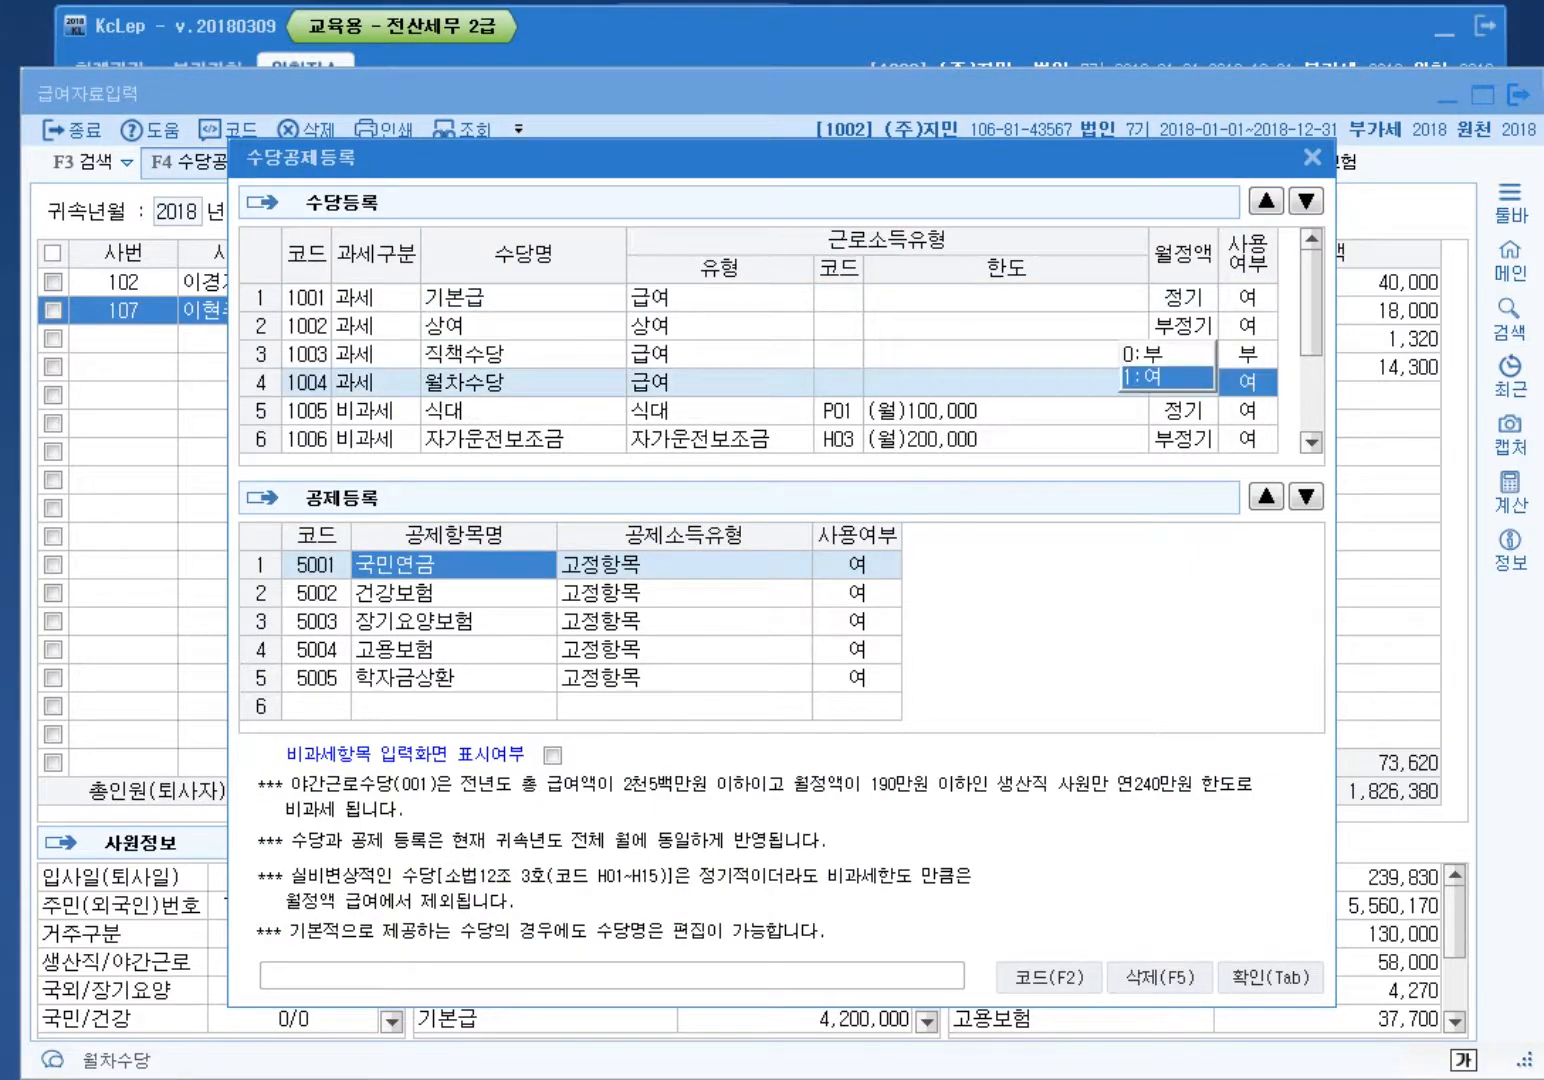
key("0")
key("Return")
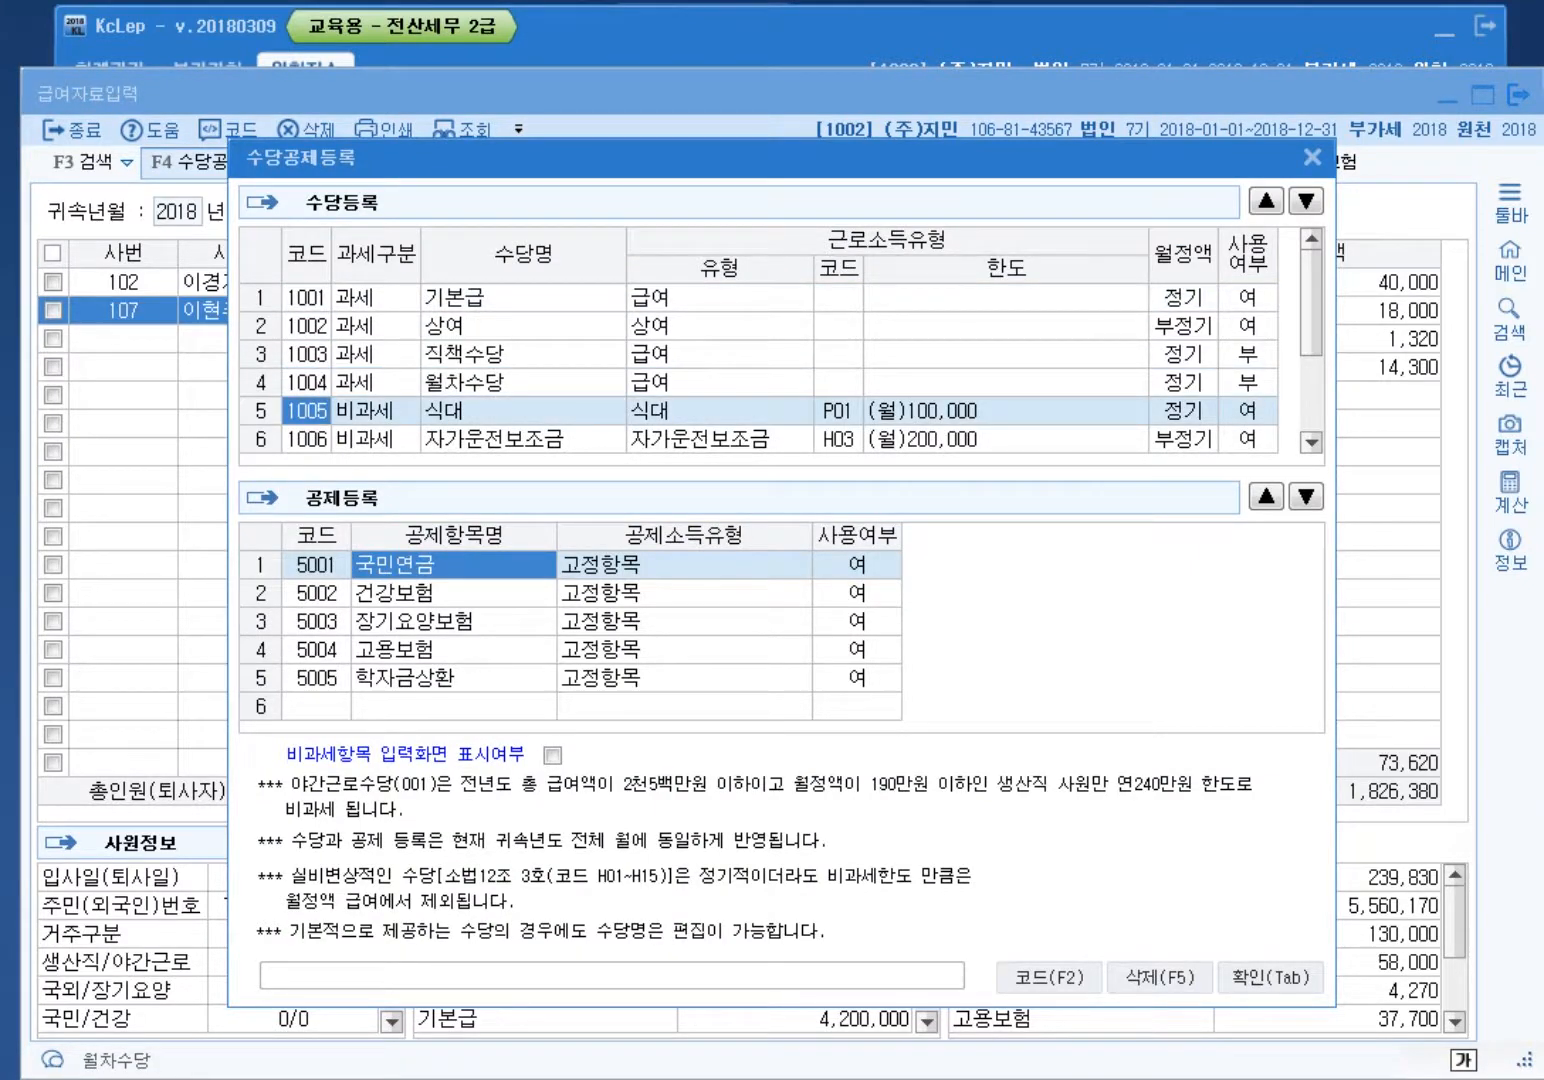
left_click(721, 353)
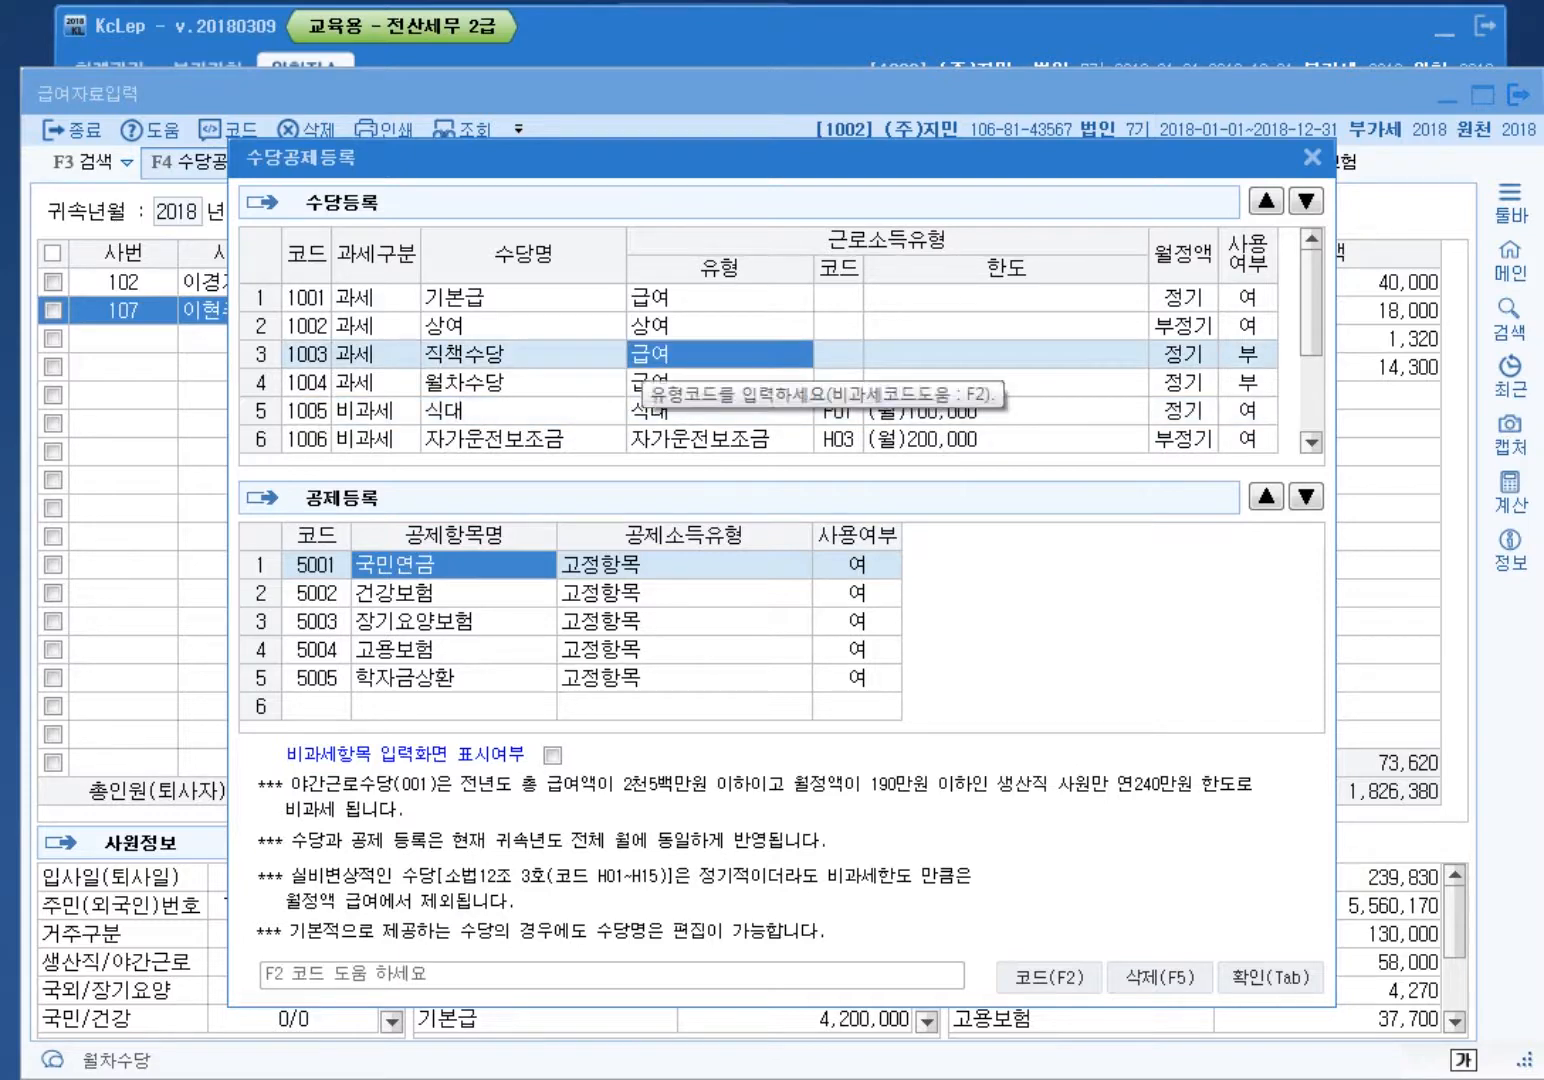
left_click(691, 383)
key("Tab")
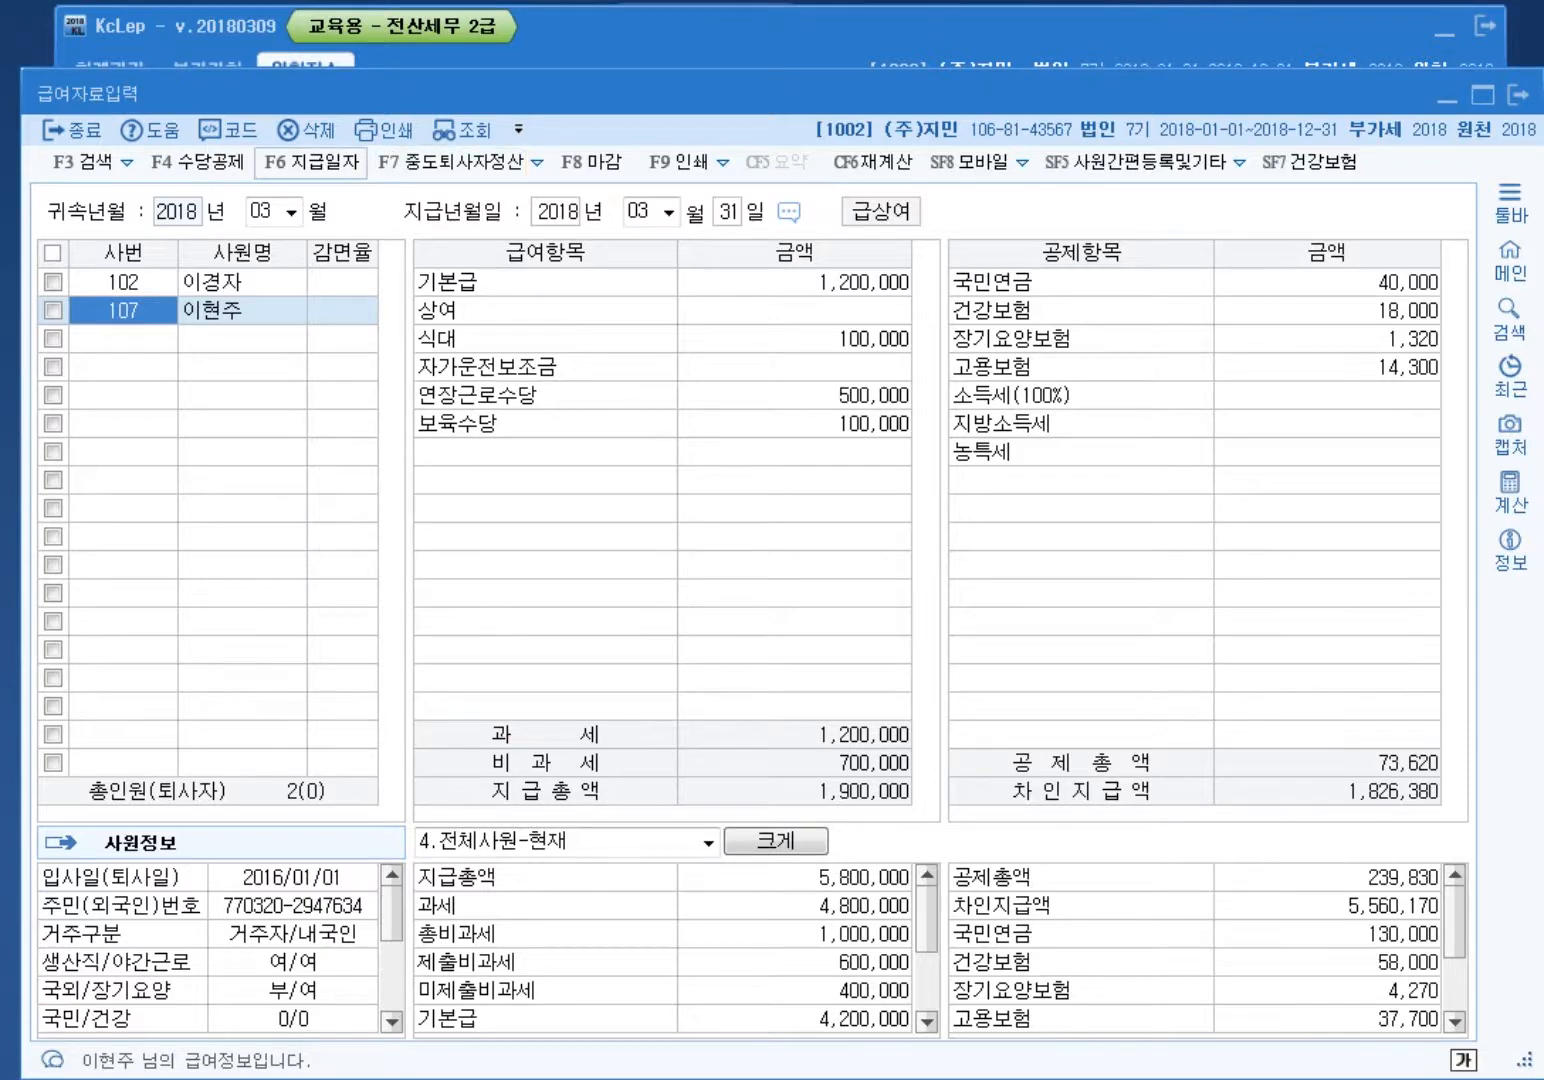
Step: Tick 비과세항목 입력화면 표시여부 in the allowance register and close it
key("F4")
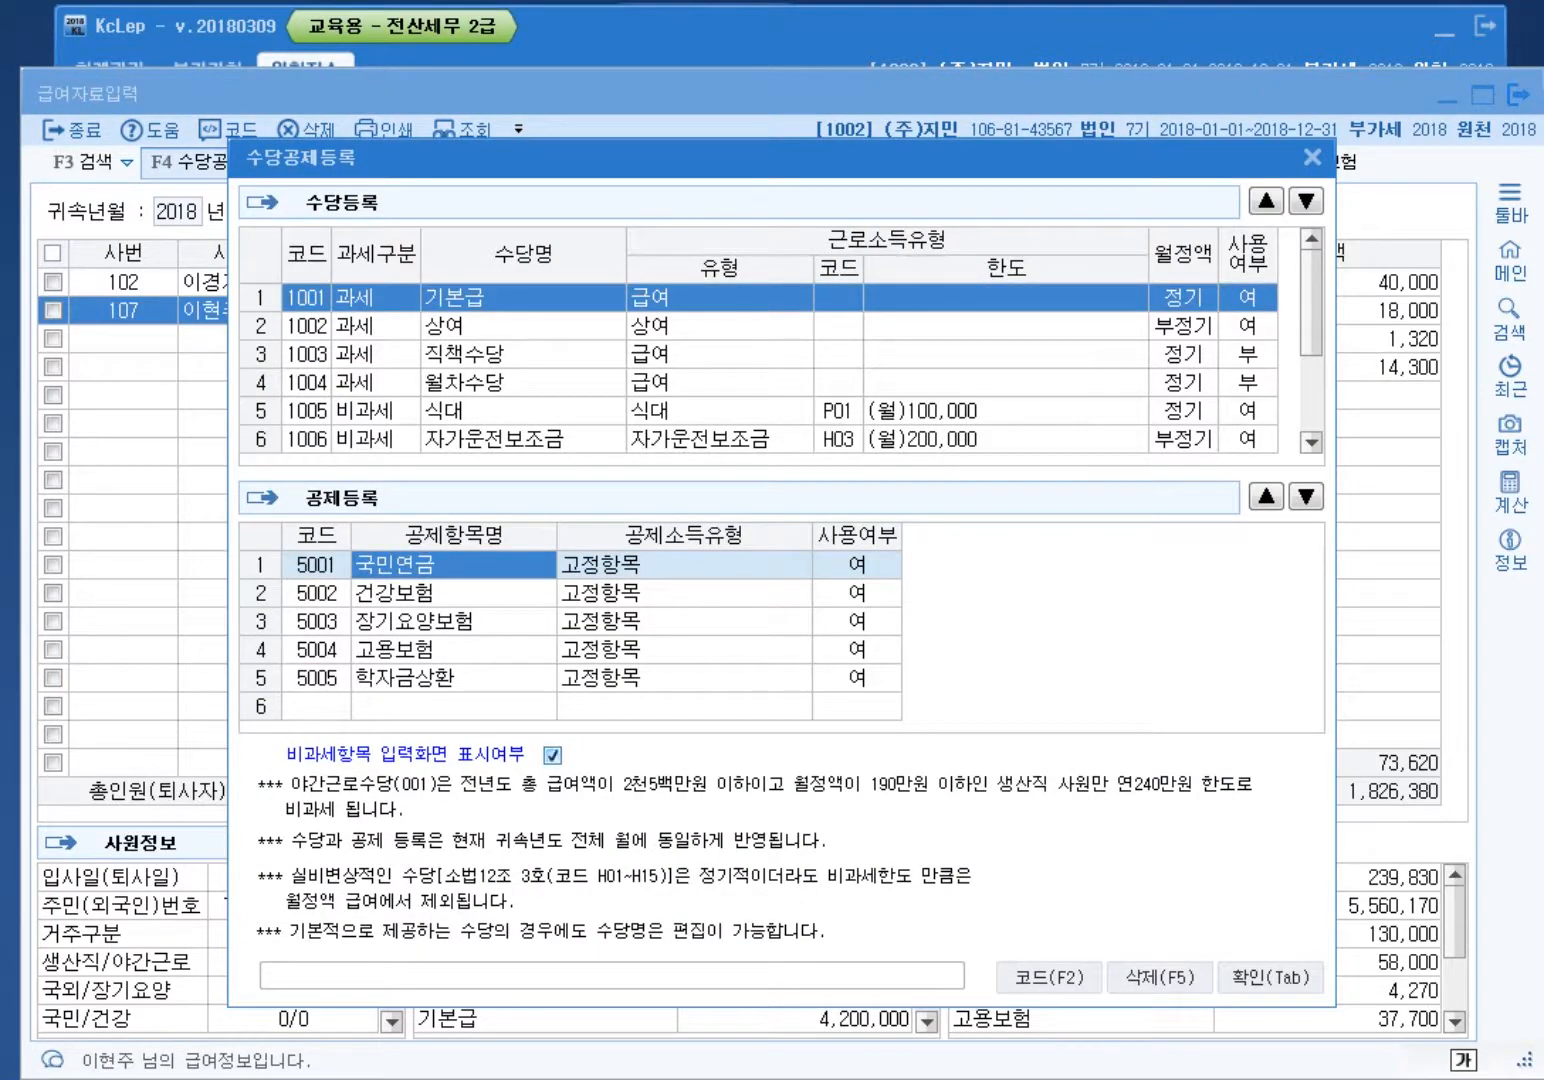
left_click(553, 754)
key("Tab")
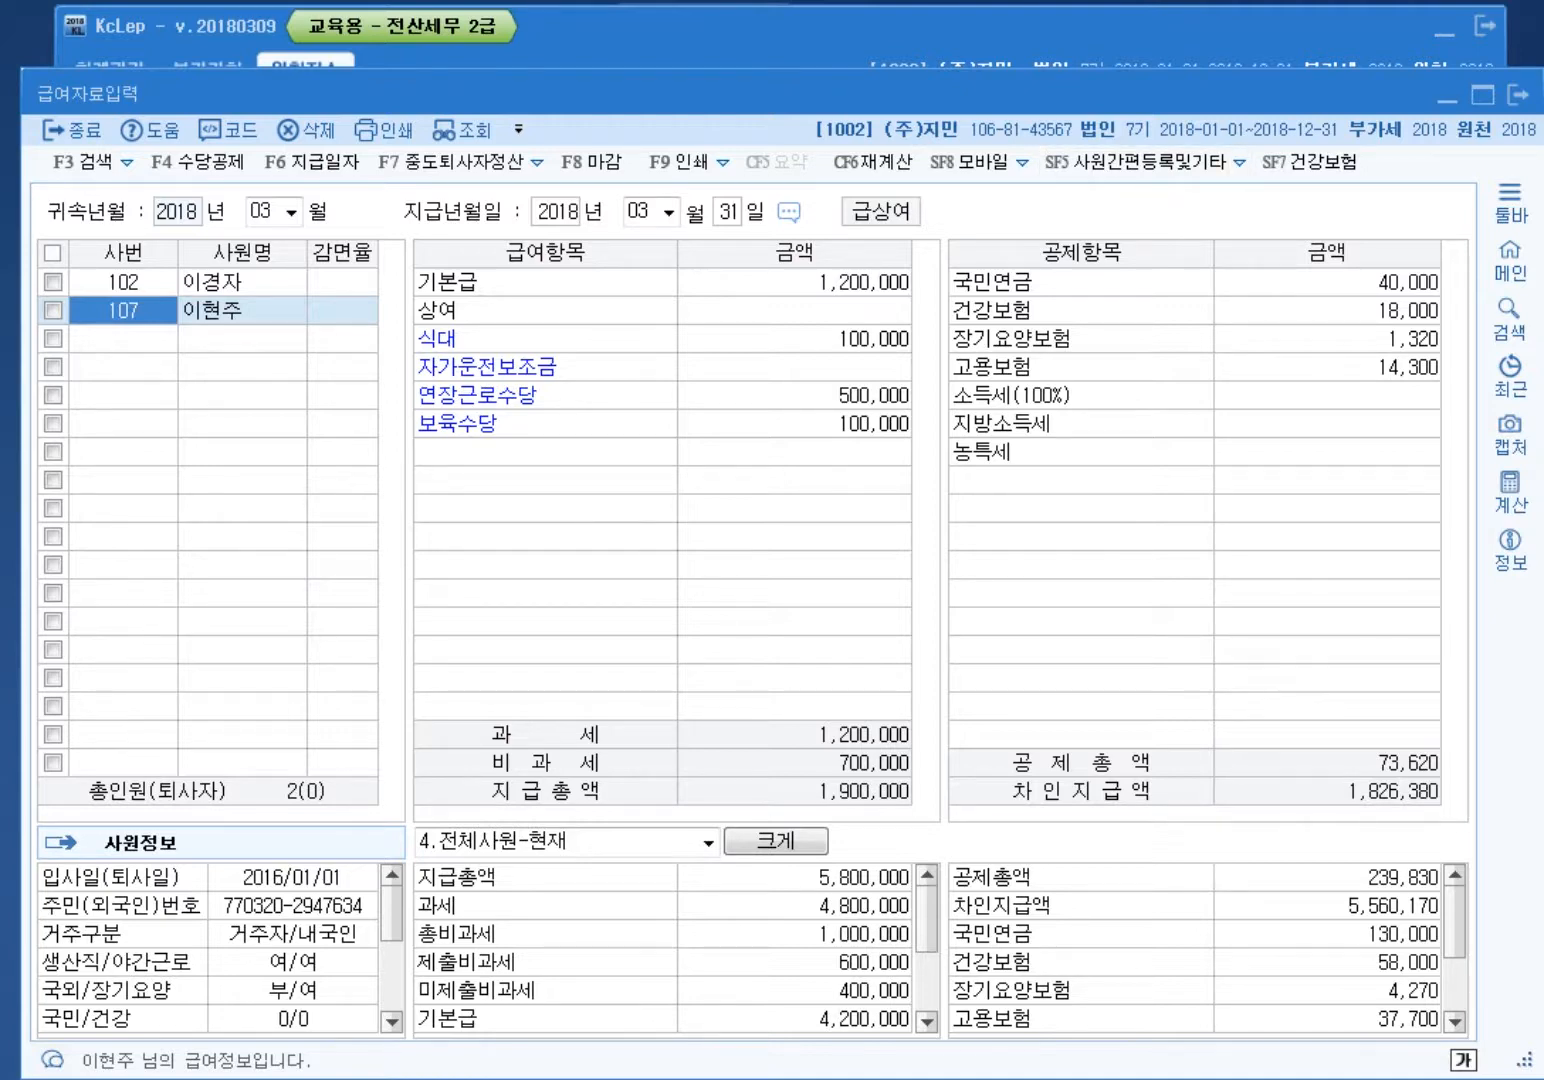
key("F4")
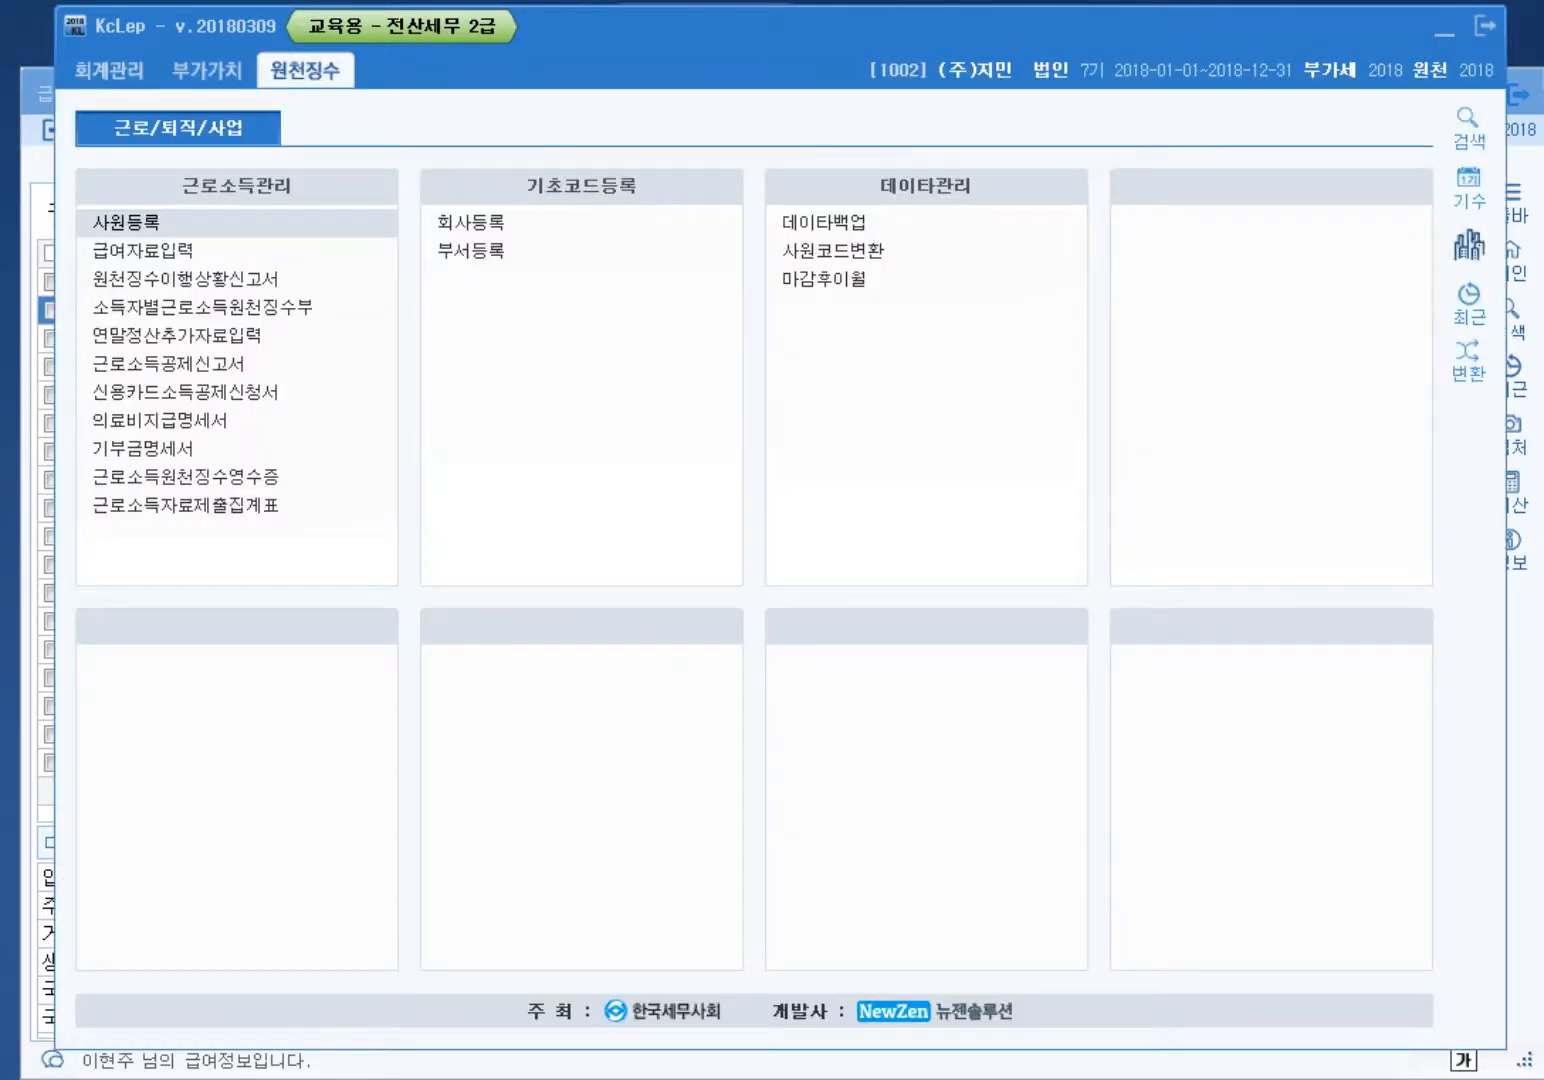
Step: Switch to company 1003 (주)전선, confirm closing menus, and open 급여자료입력
left_click(1469, 245)
double_click(632, 447)
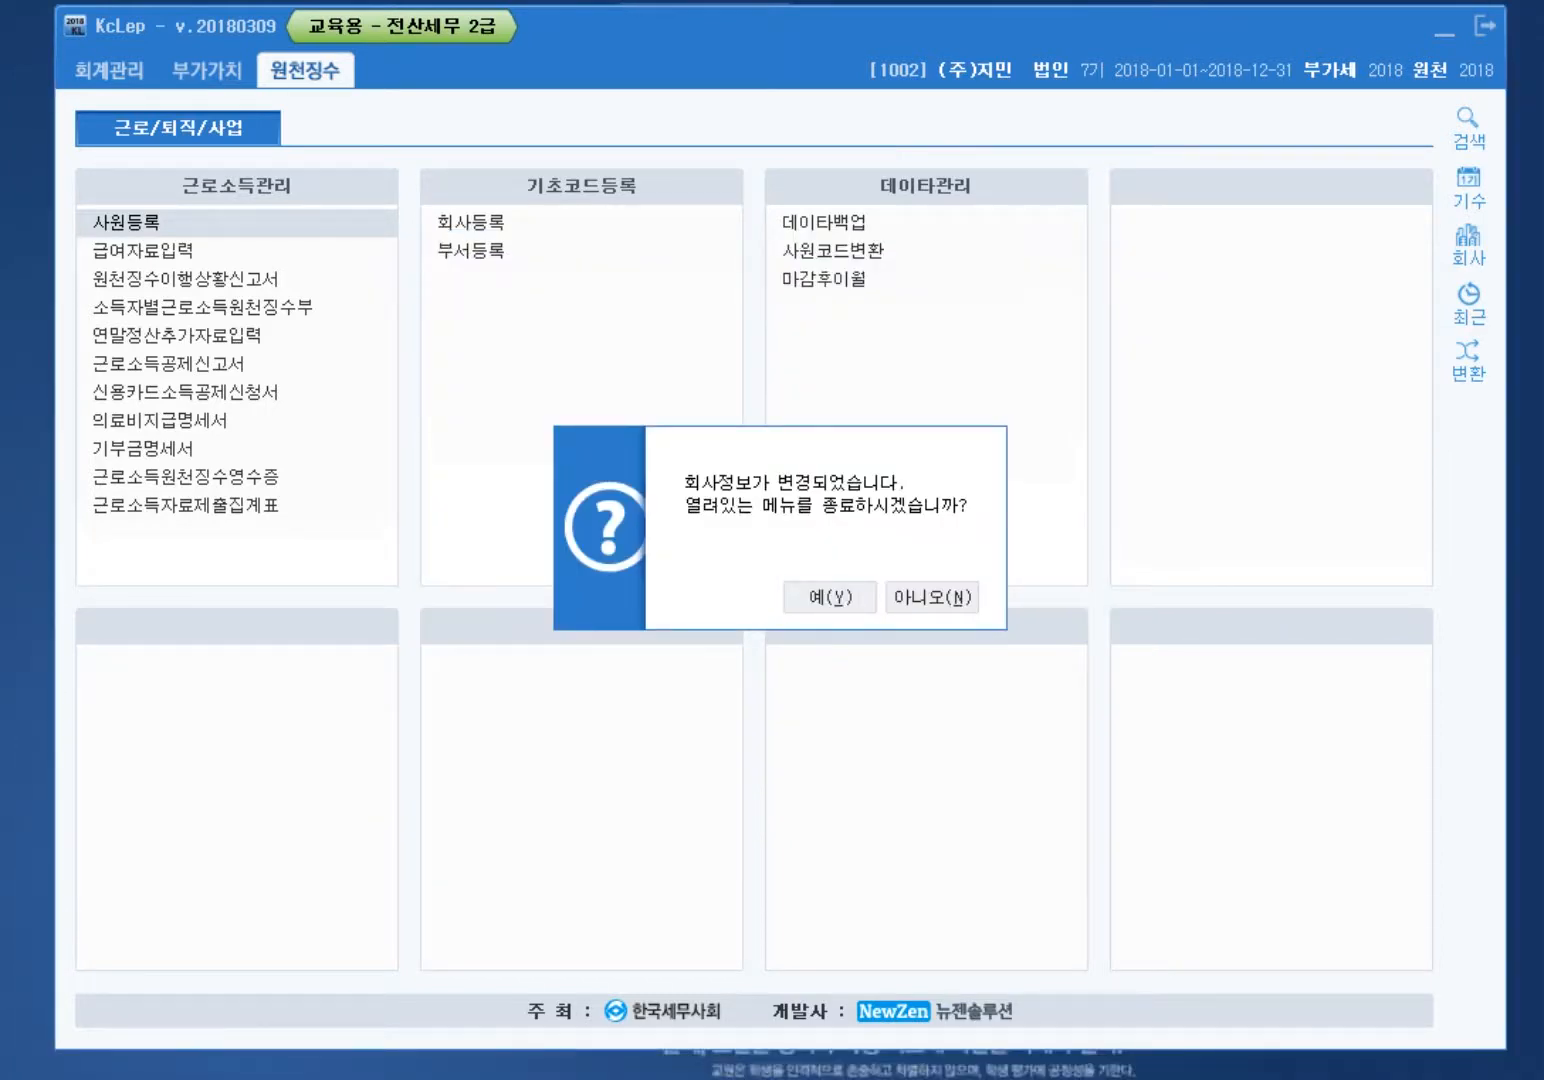
key("Return")
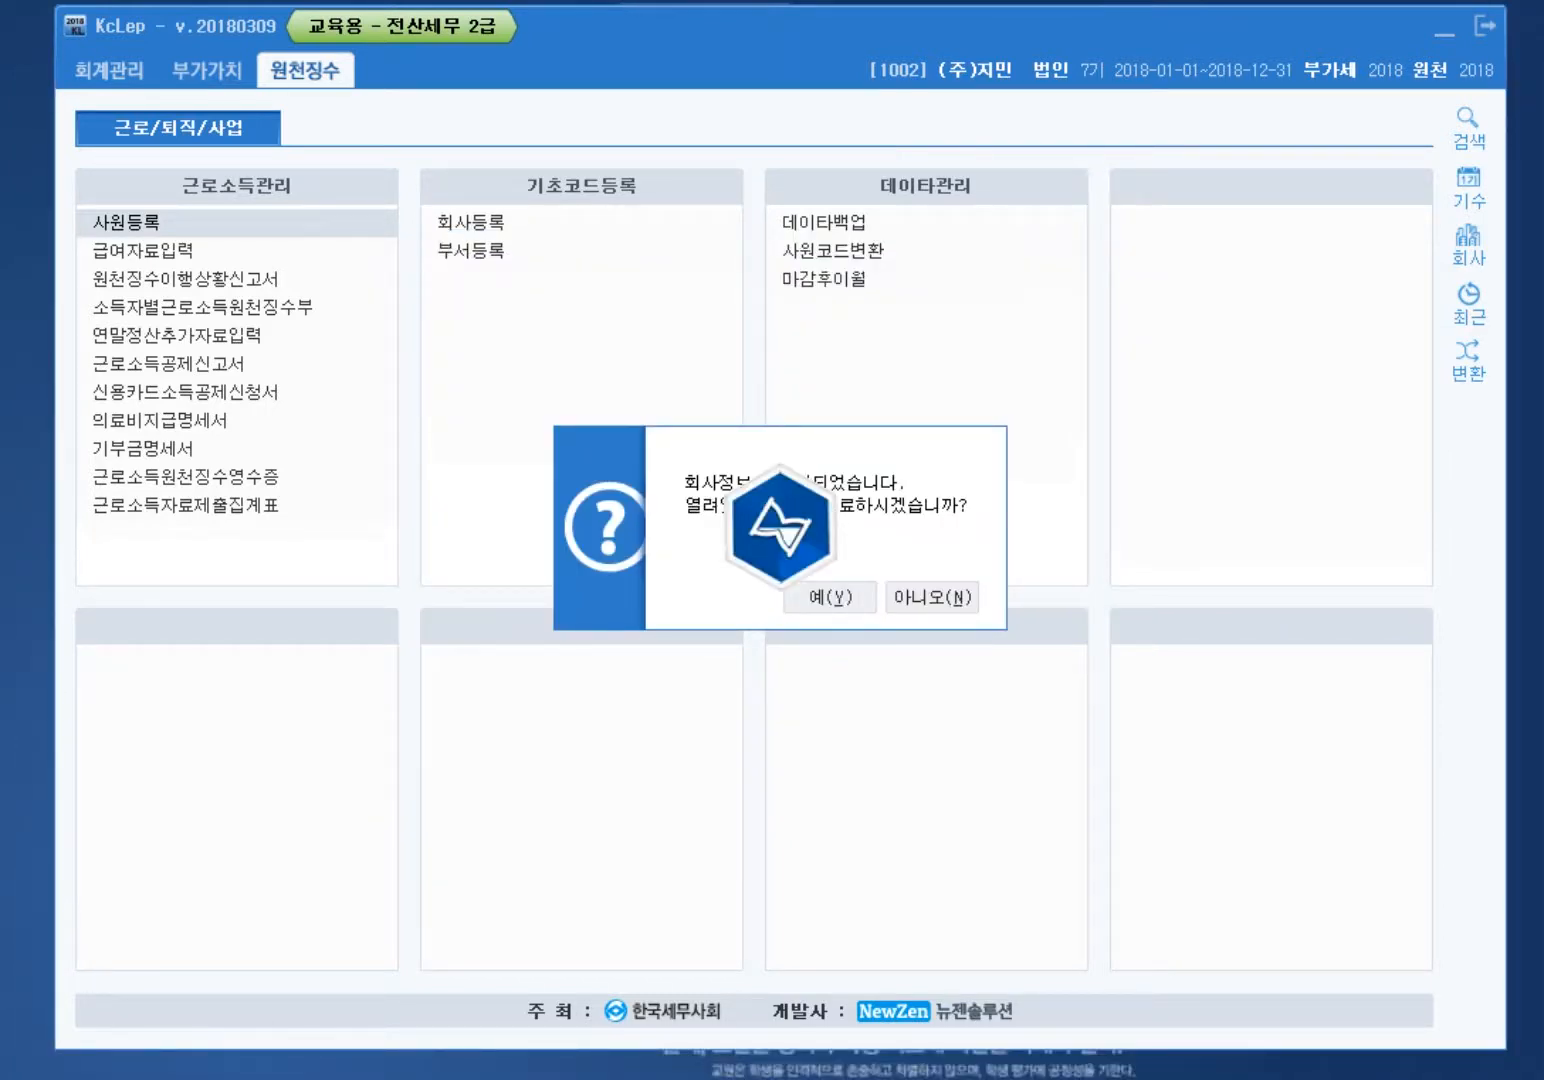
left_click(144, 250)
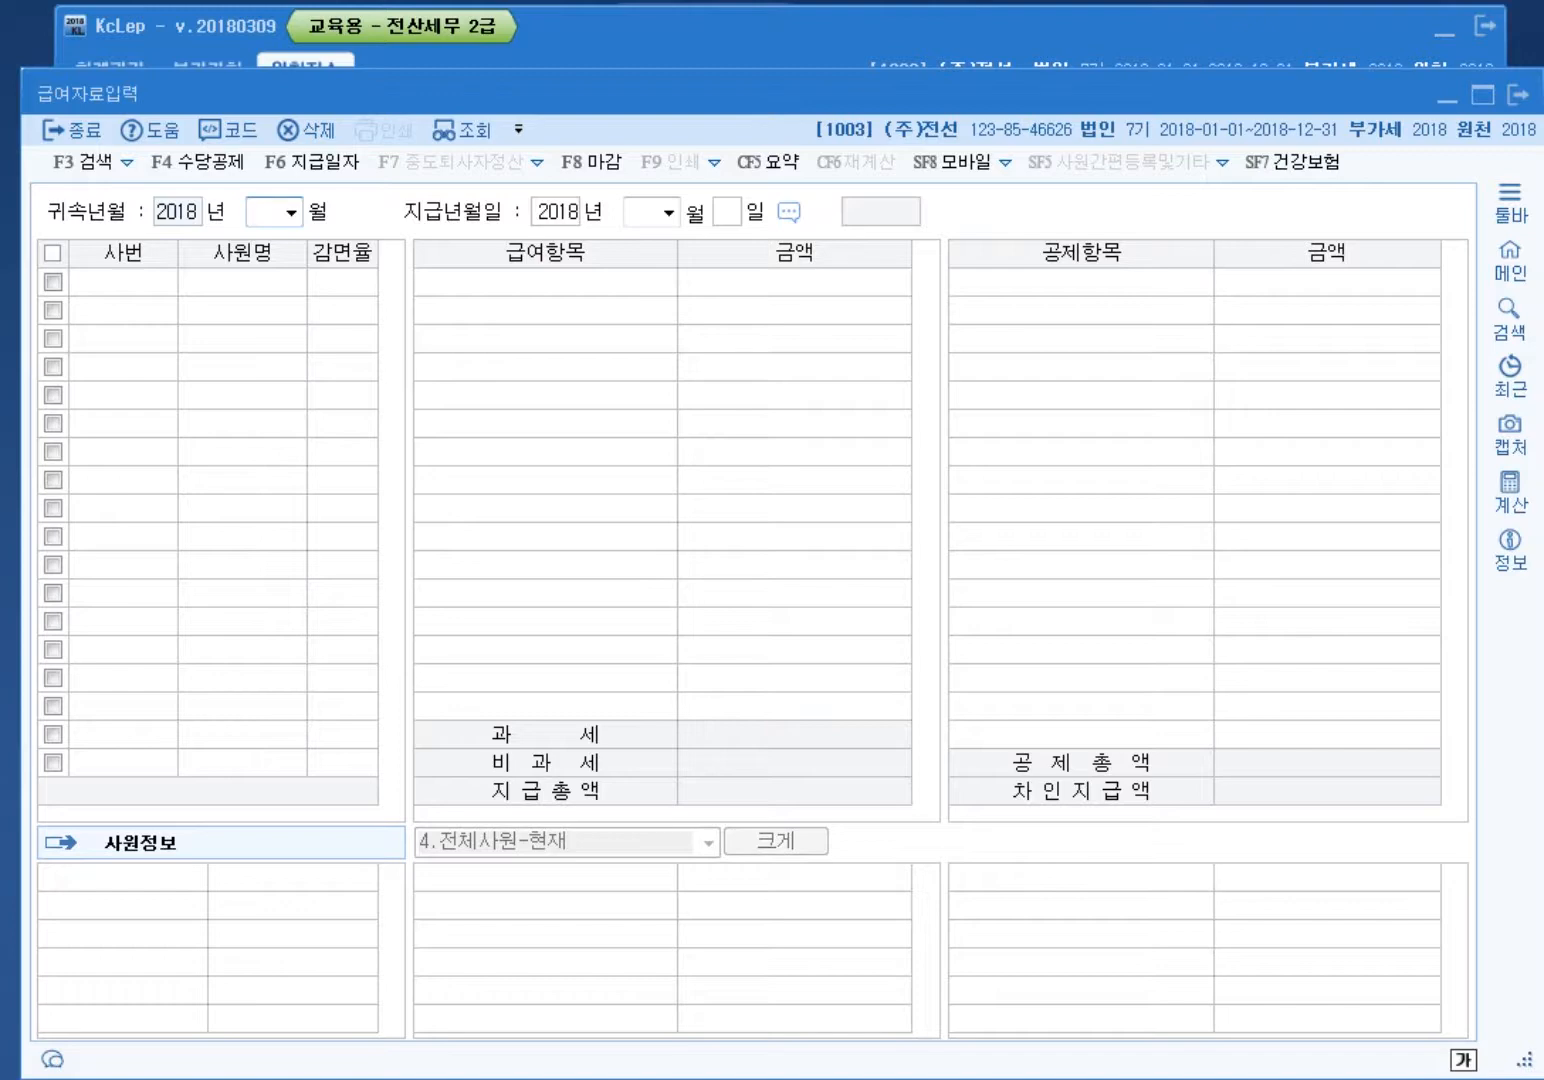
Step: Add row 8 as nontaxable 출산보육수당 with code Q01 육아수당, paid regularly (1:정기)
key("F4")
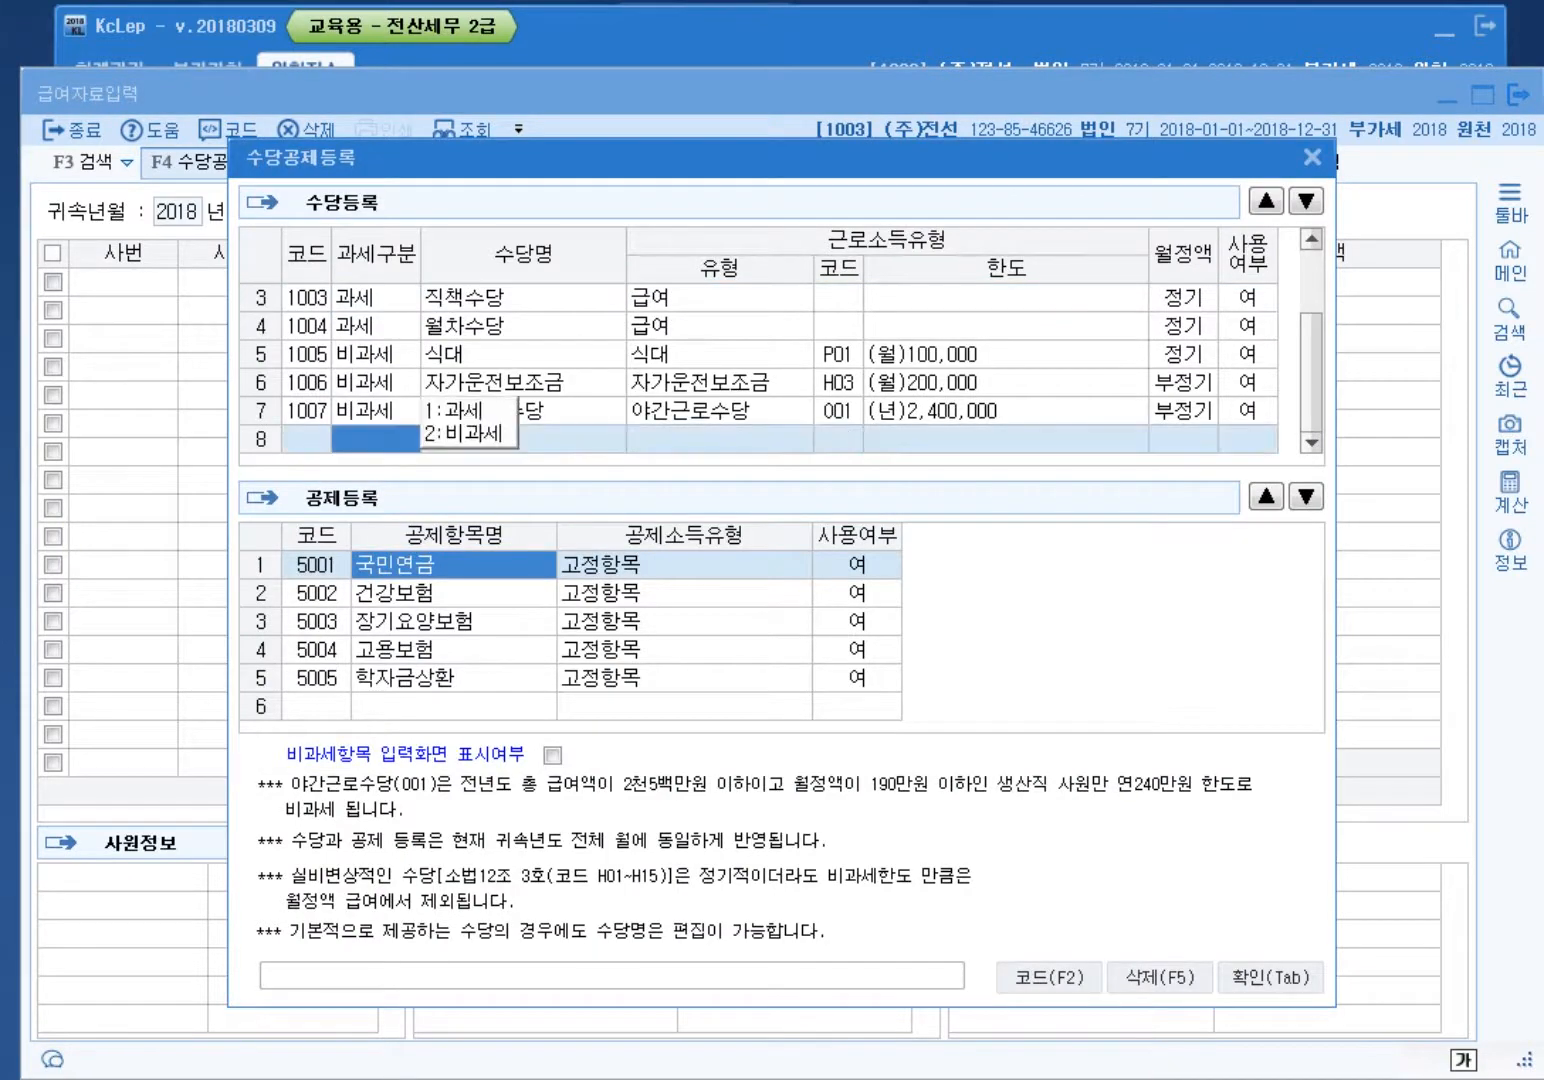
key("2")
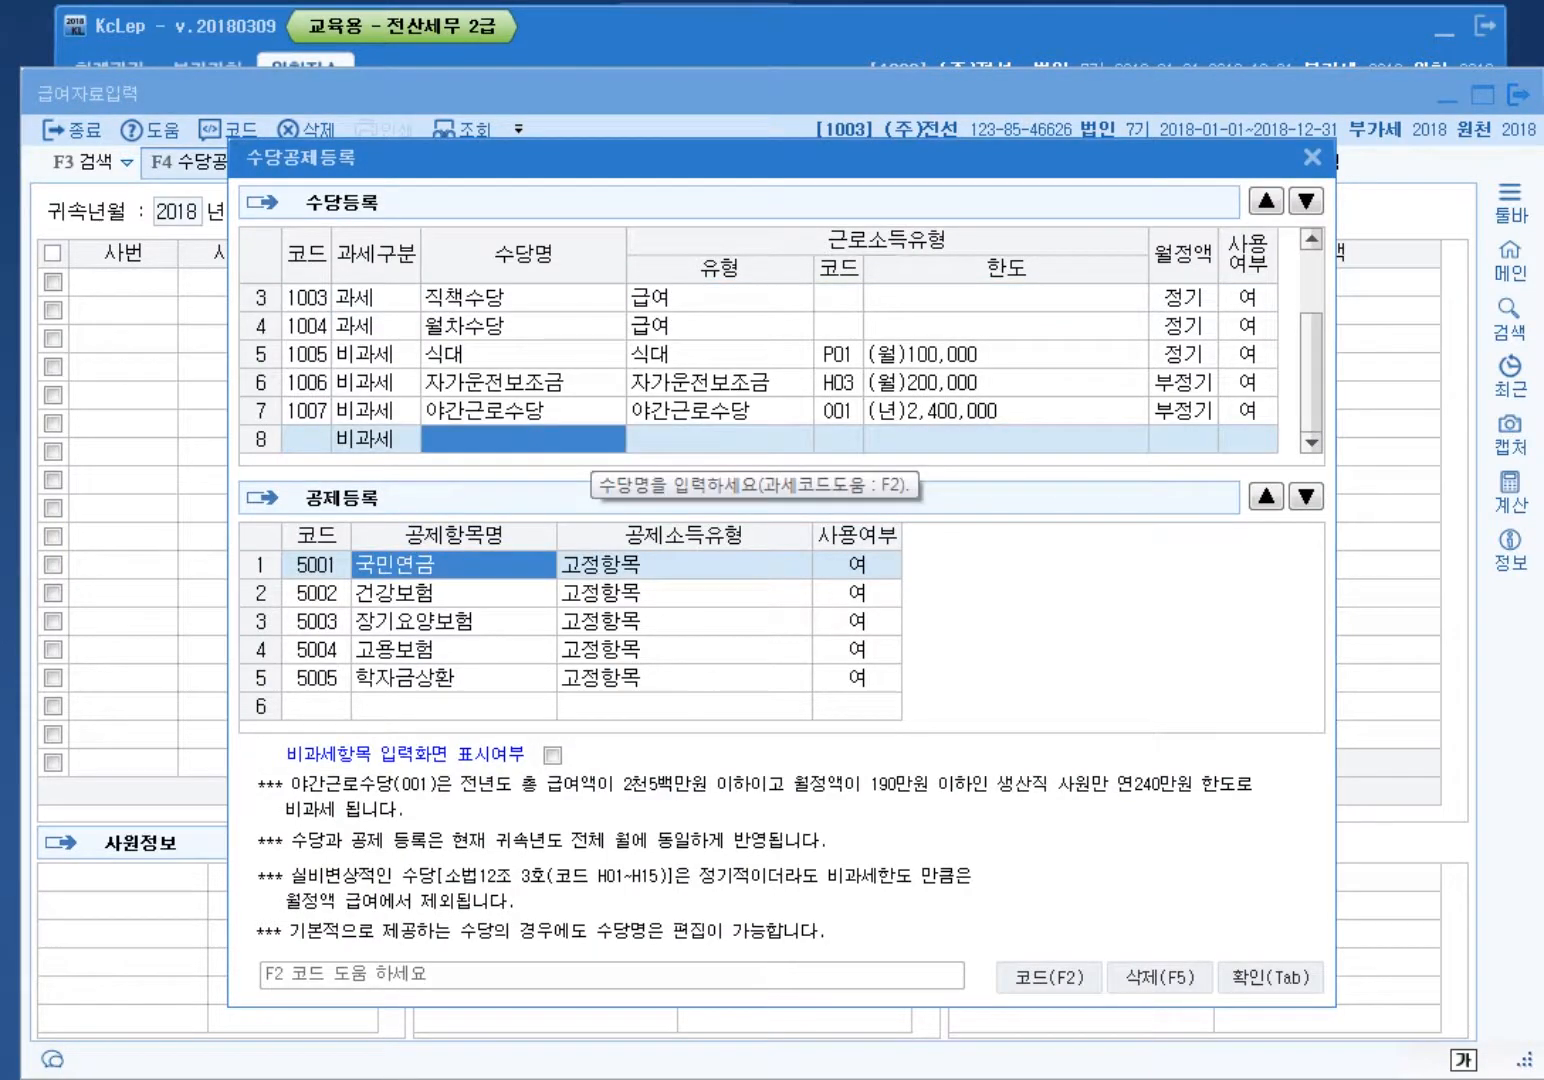
type("출산보육")
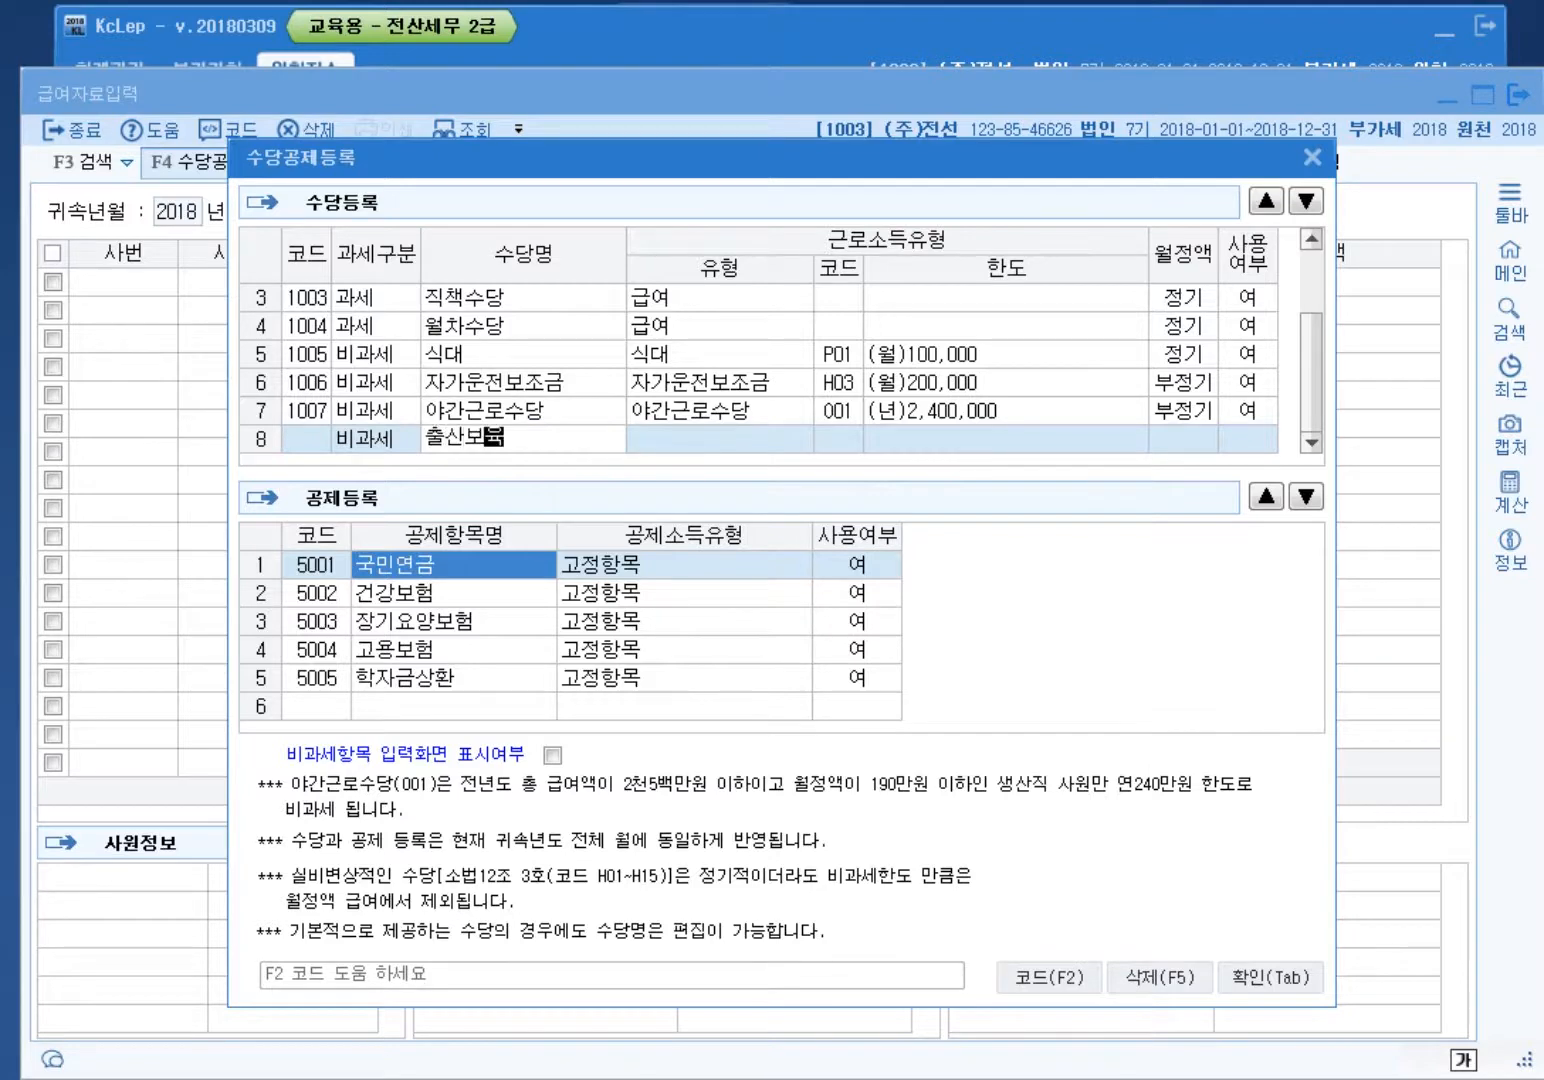
type("수당")
key("Return")
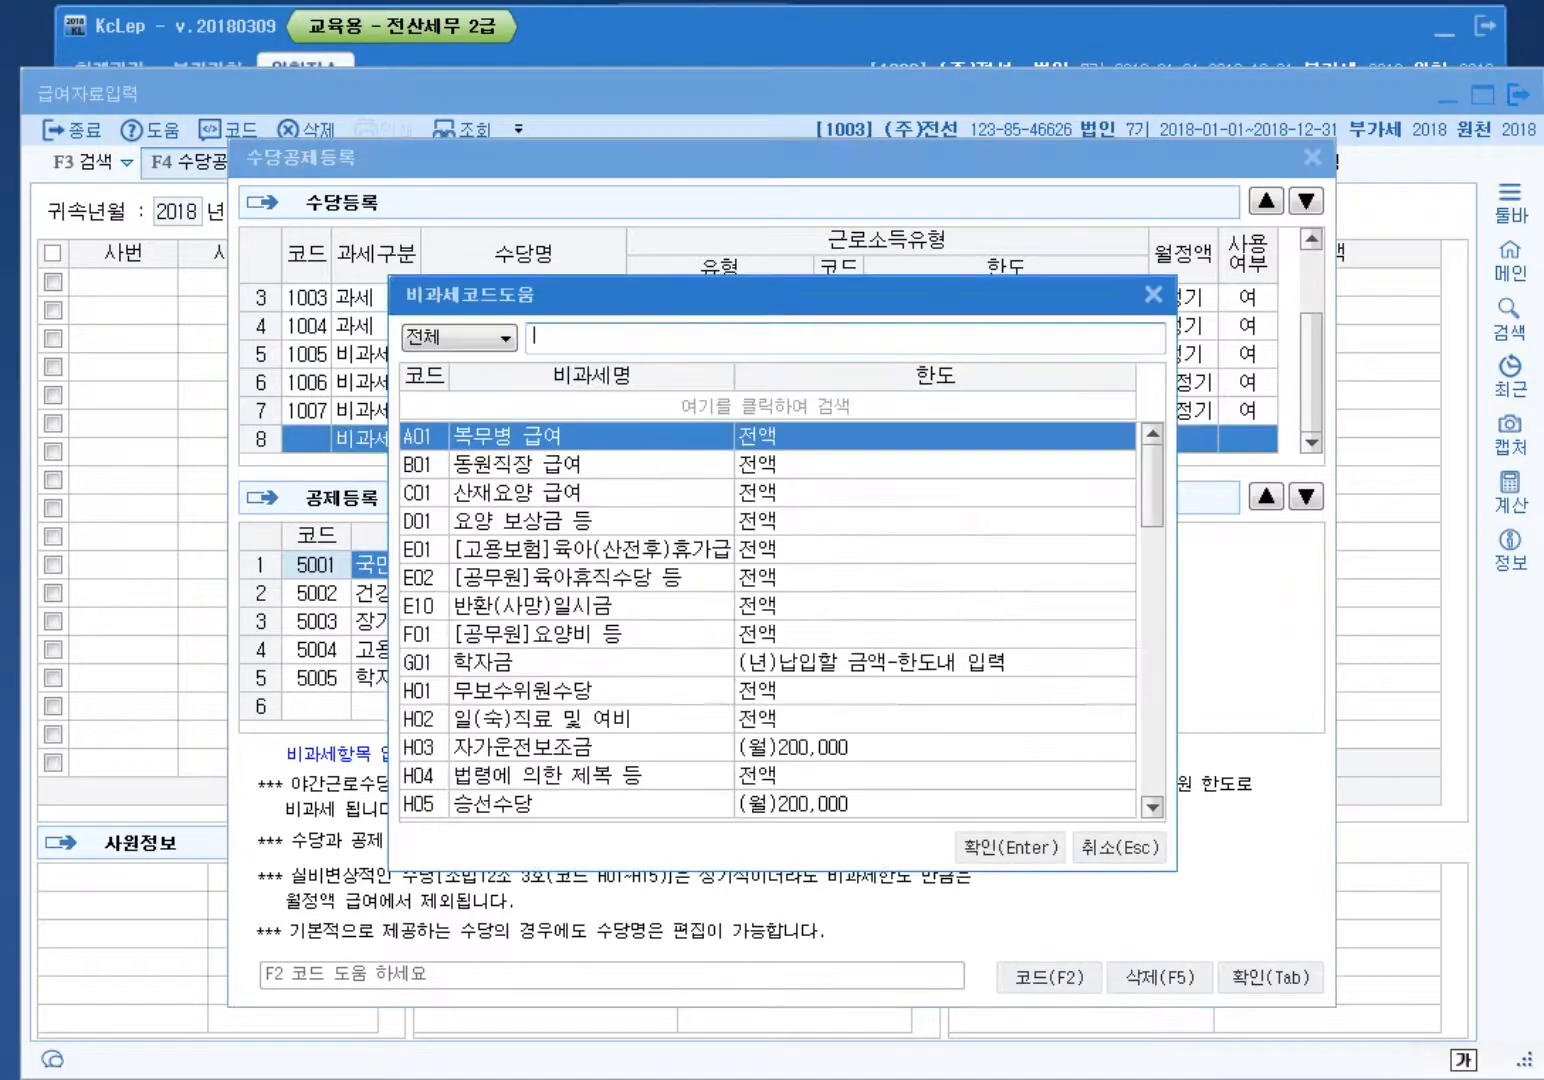
type("육아수당")
key("Return")
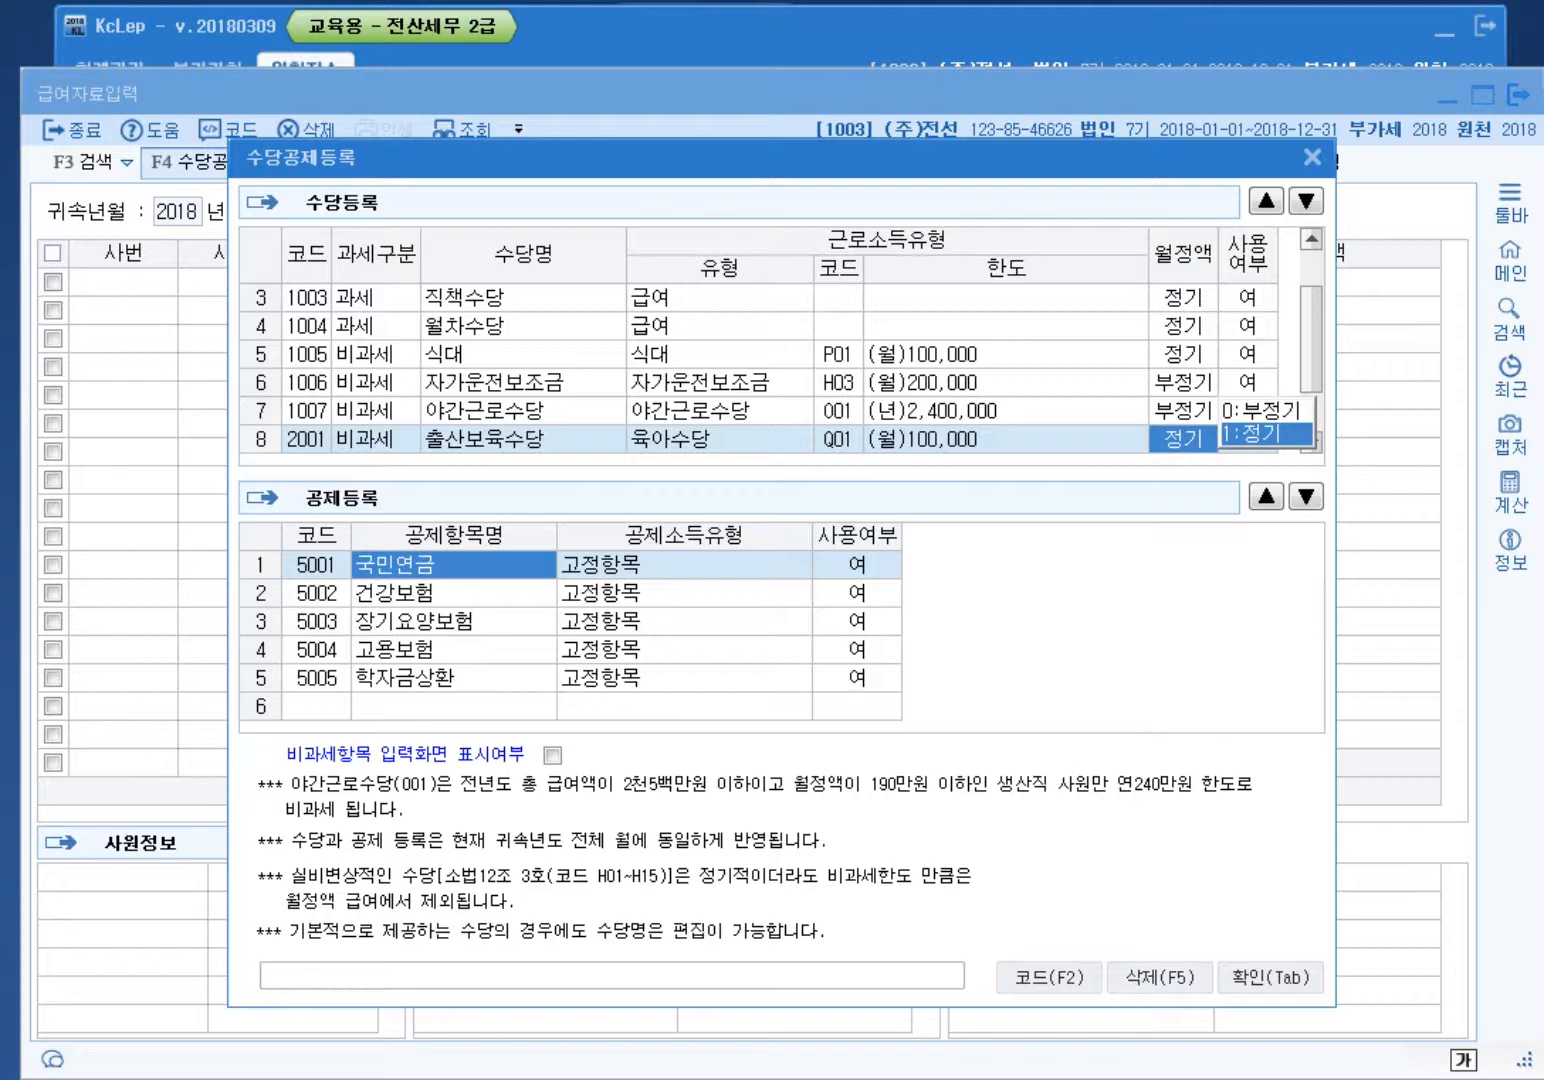
key("Return")
key("Return")
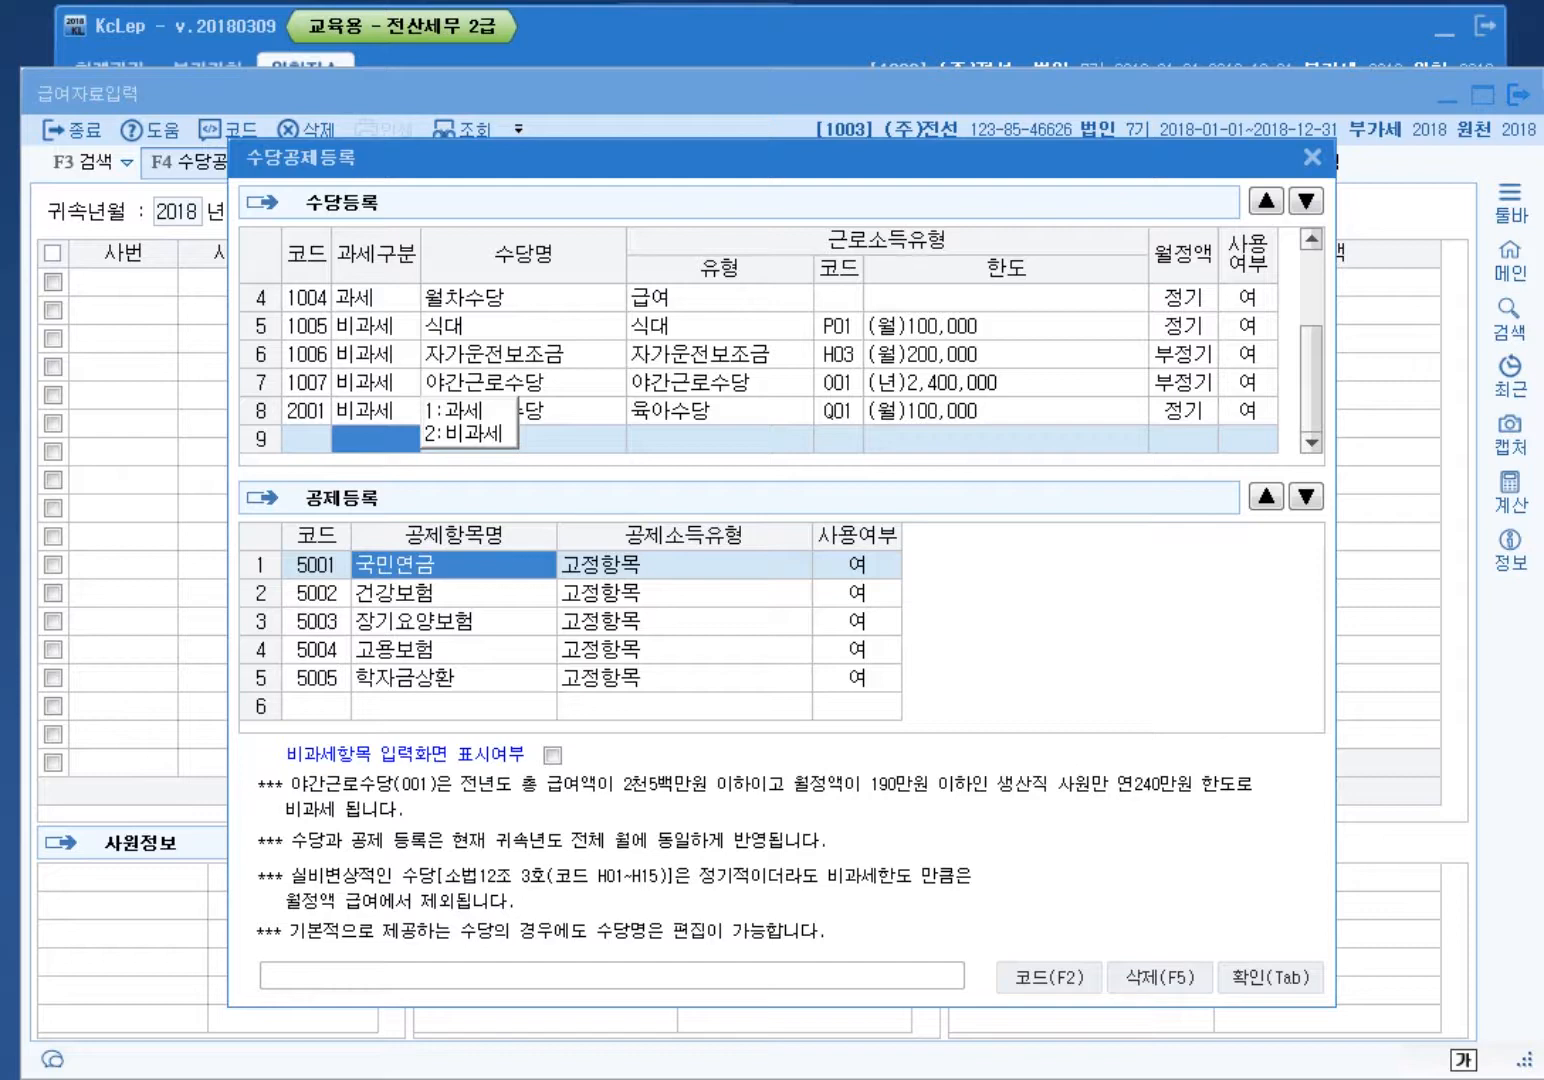
Step: Set the nontaxable 자가운전보조금 allowance to 0:부 (not in use)
left_click(719, 355)
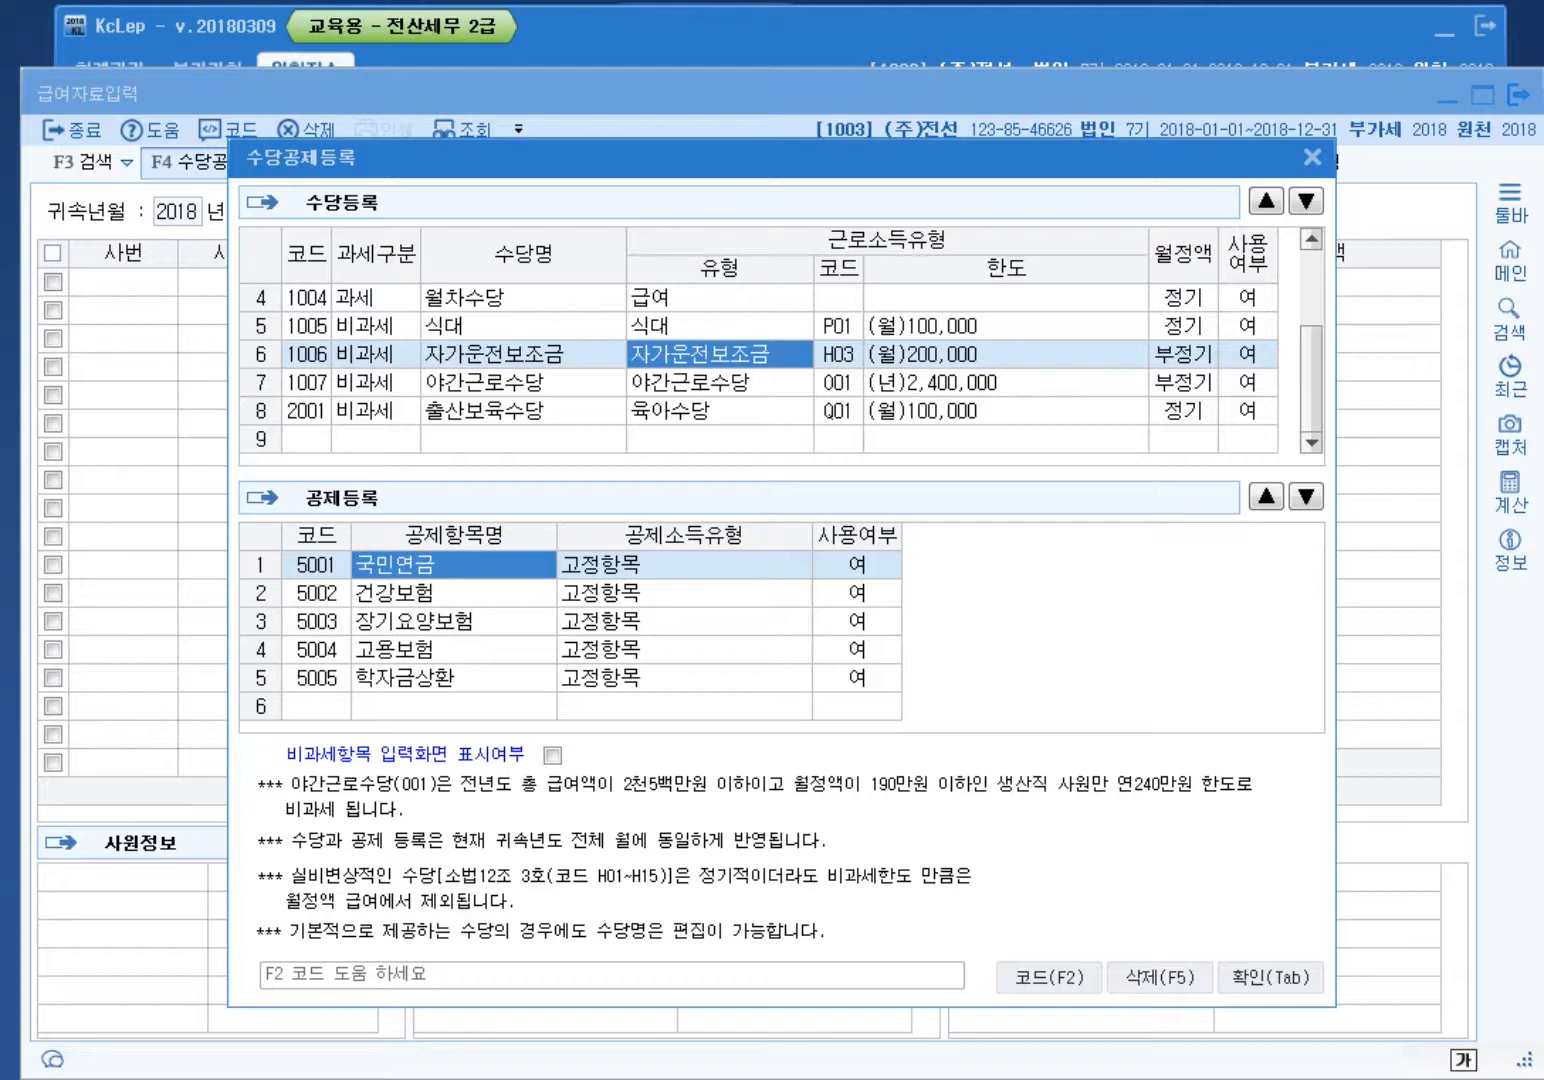
left_click(1247, 353)
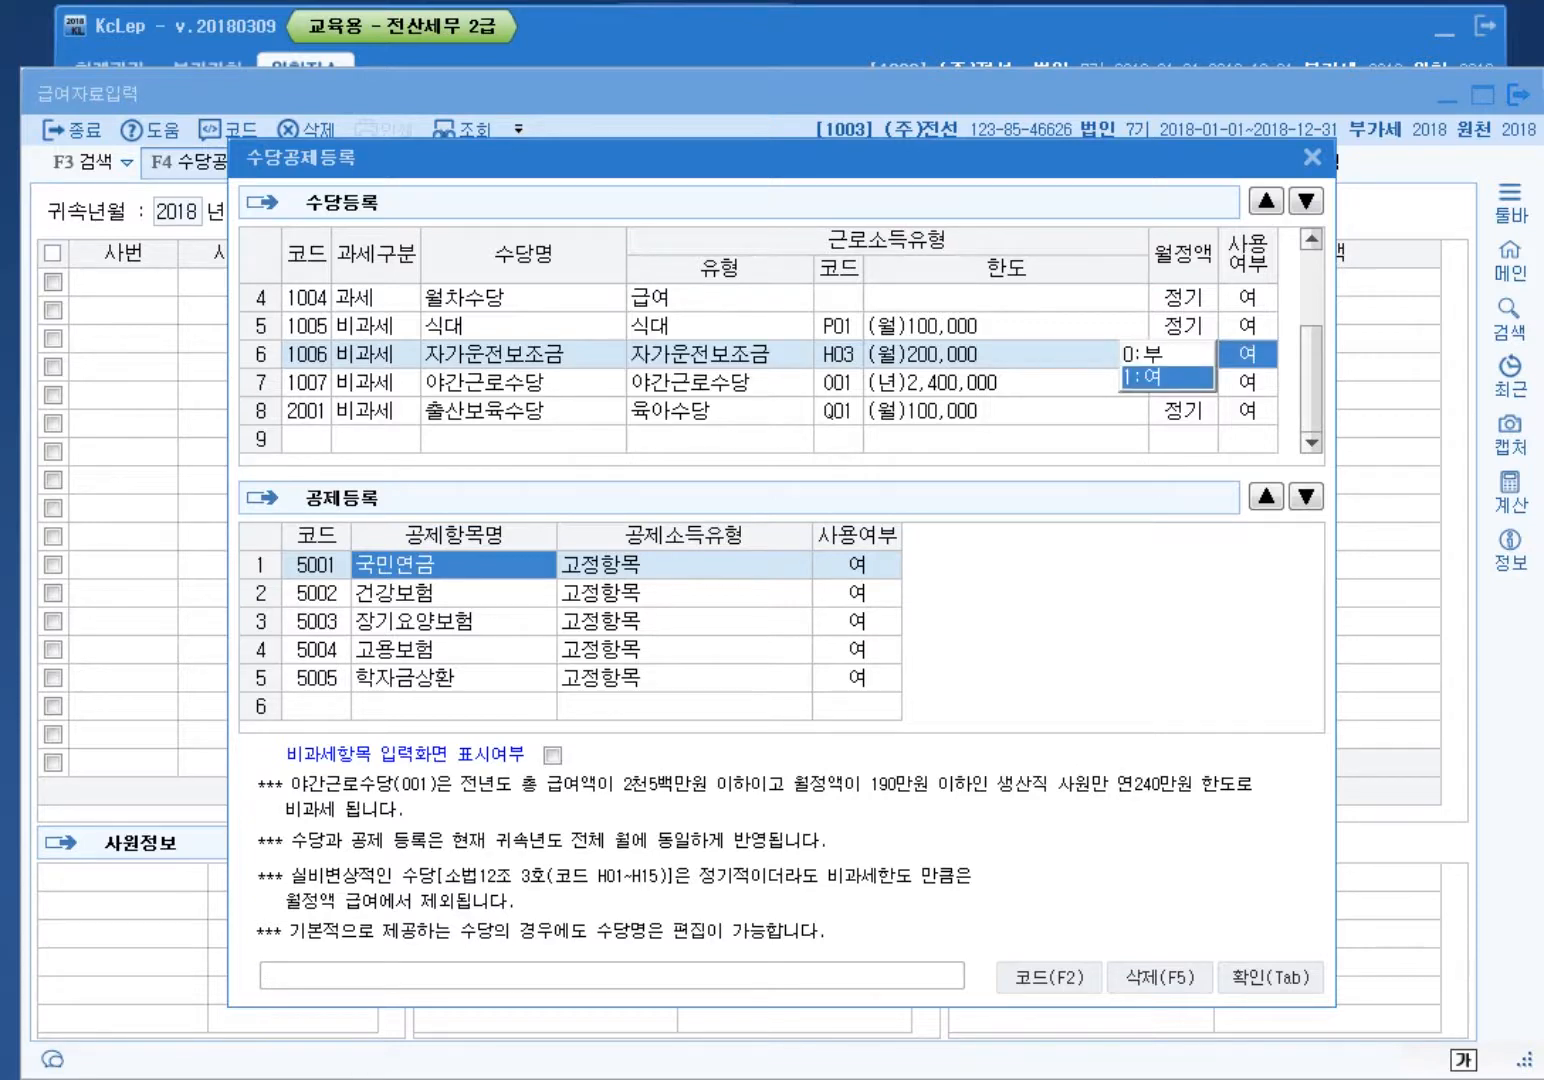
key("0")
key("Return")
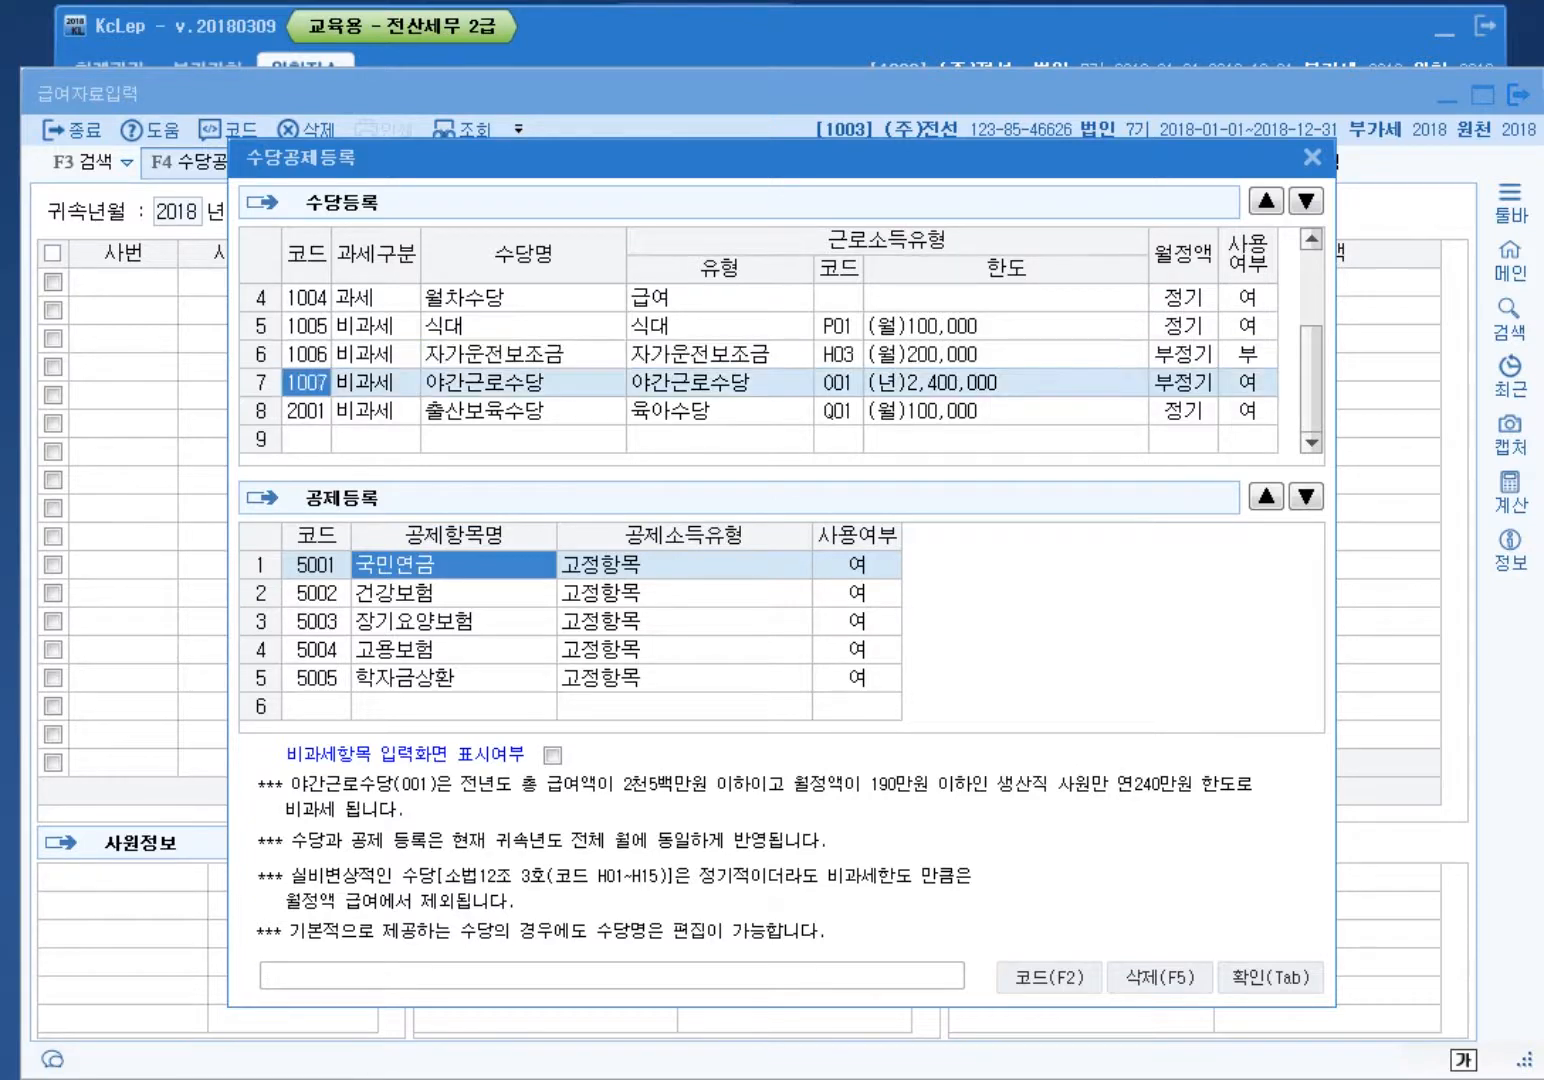
left_click(720, 354)
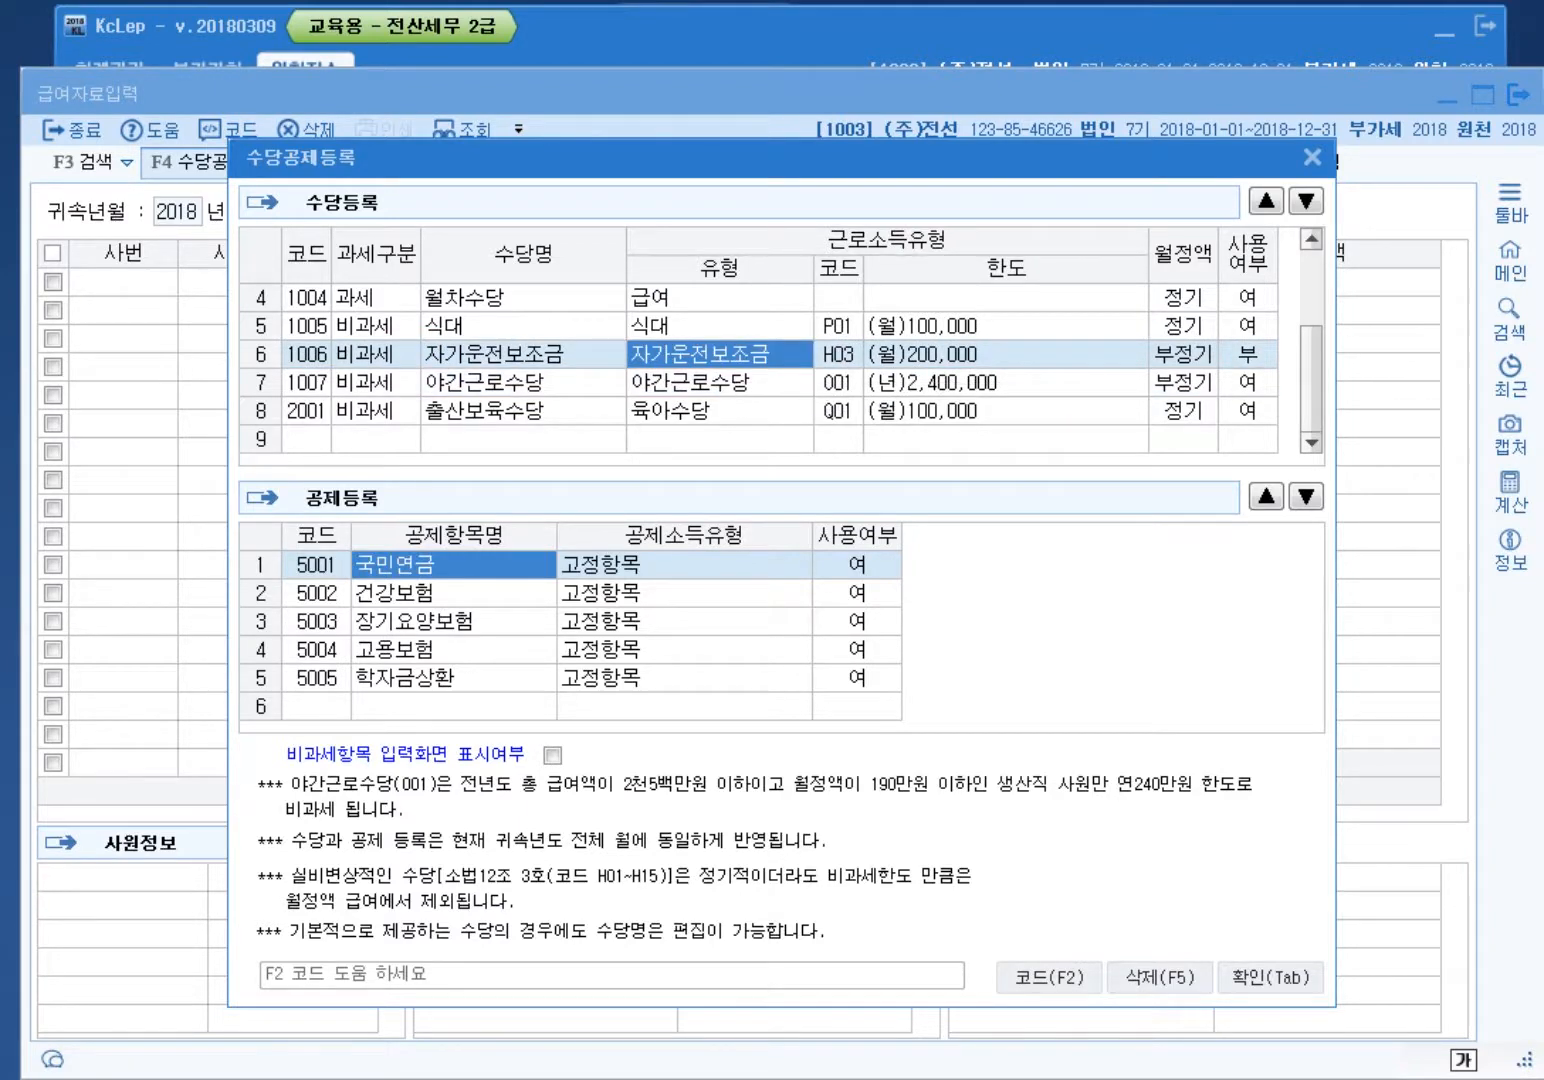
Step: Add row 9 as taxable 자가운전보조금, keeping the nontaxable one unused
left_click(375, 440)
key("1")
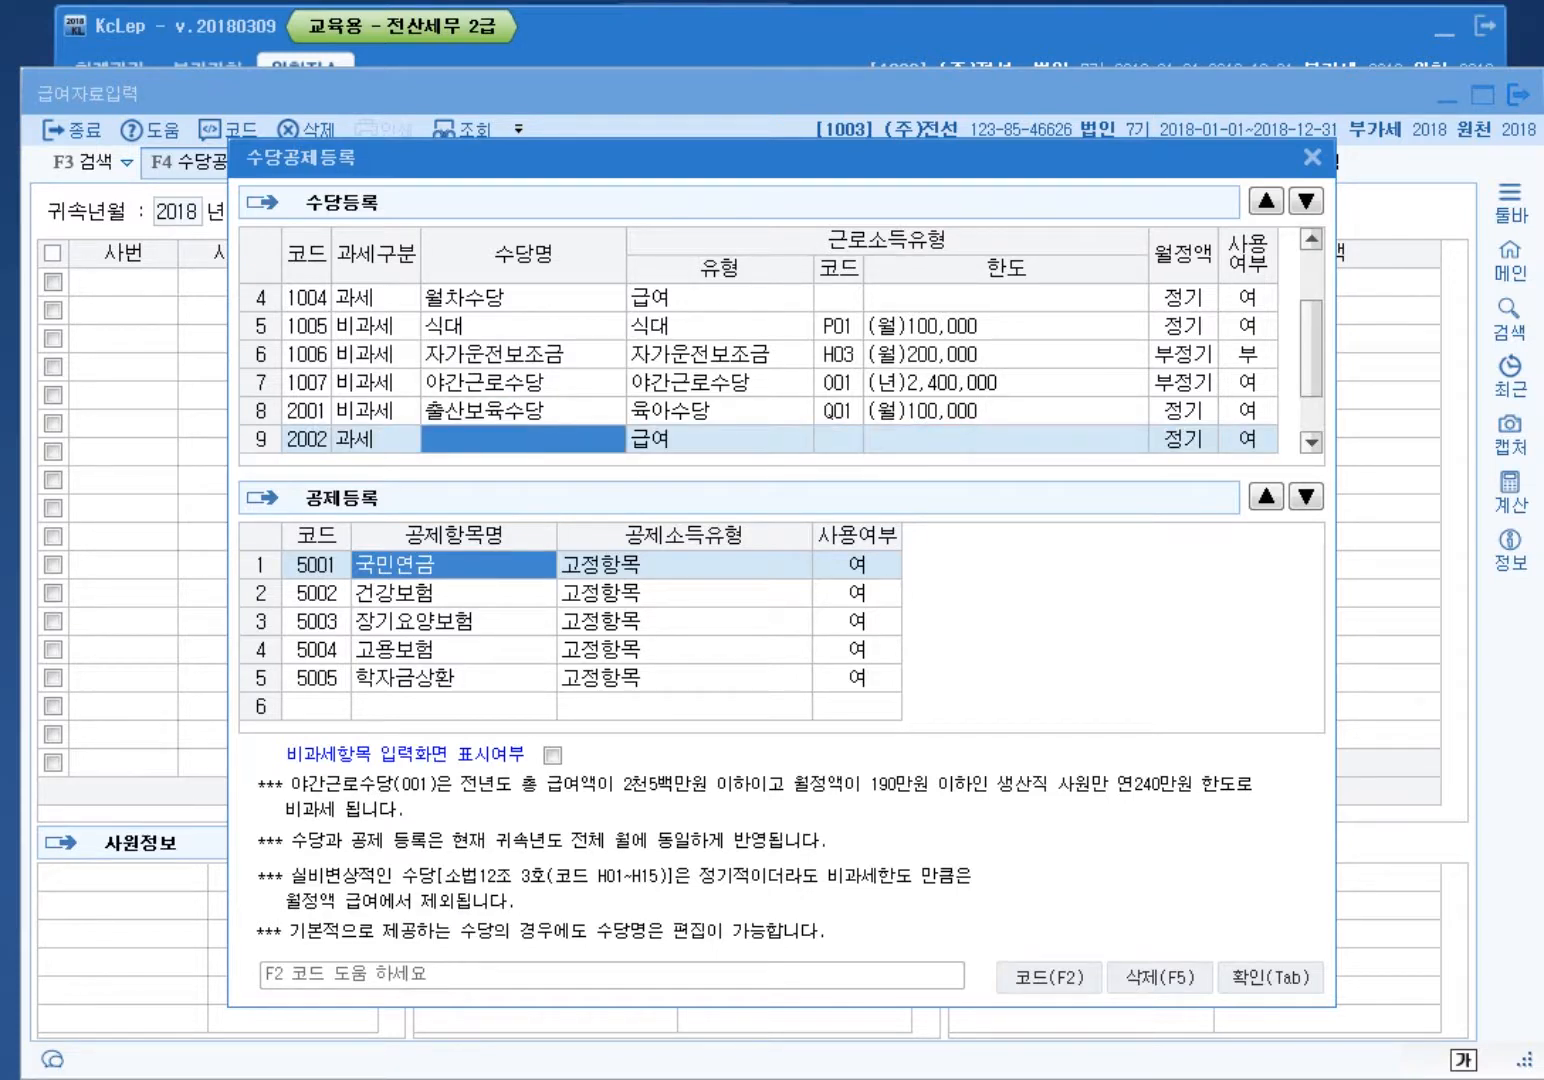
type("자가운전보")
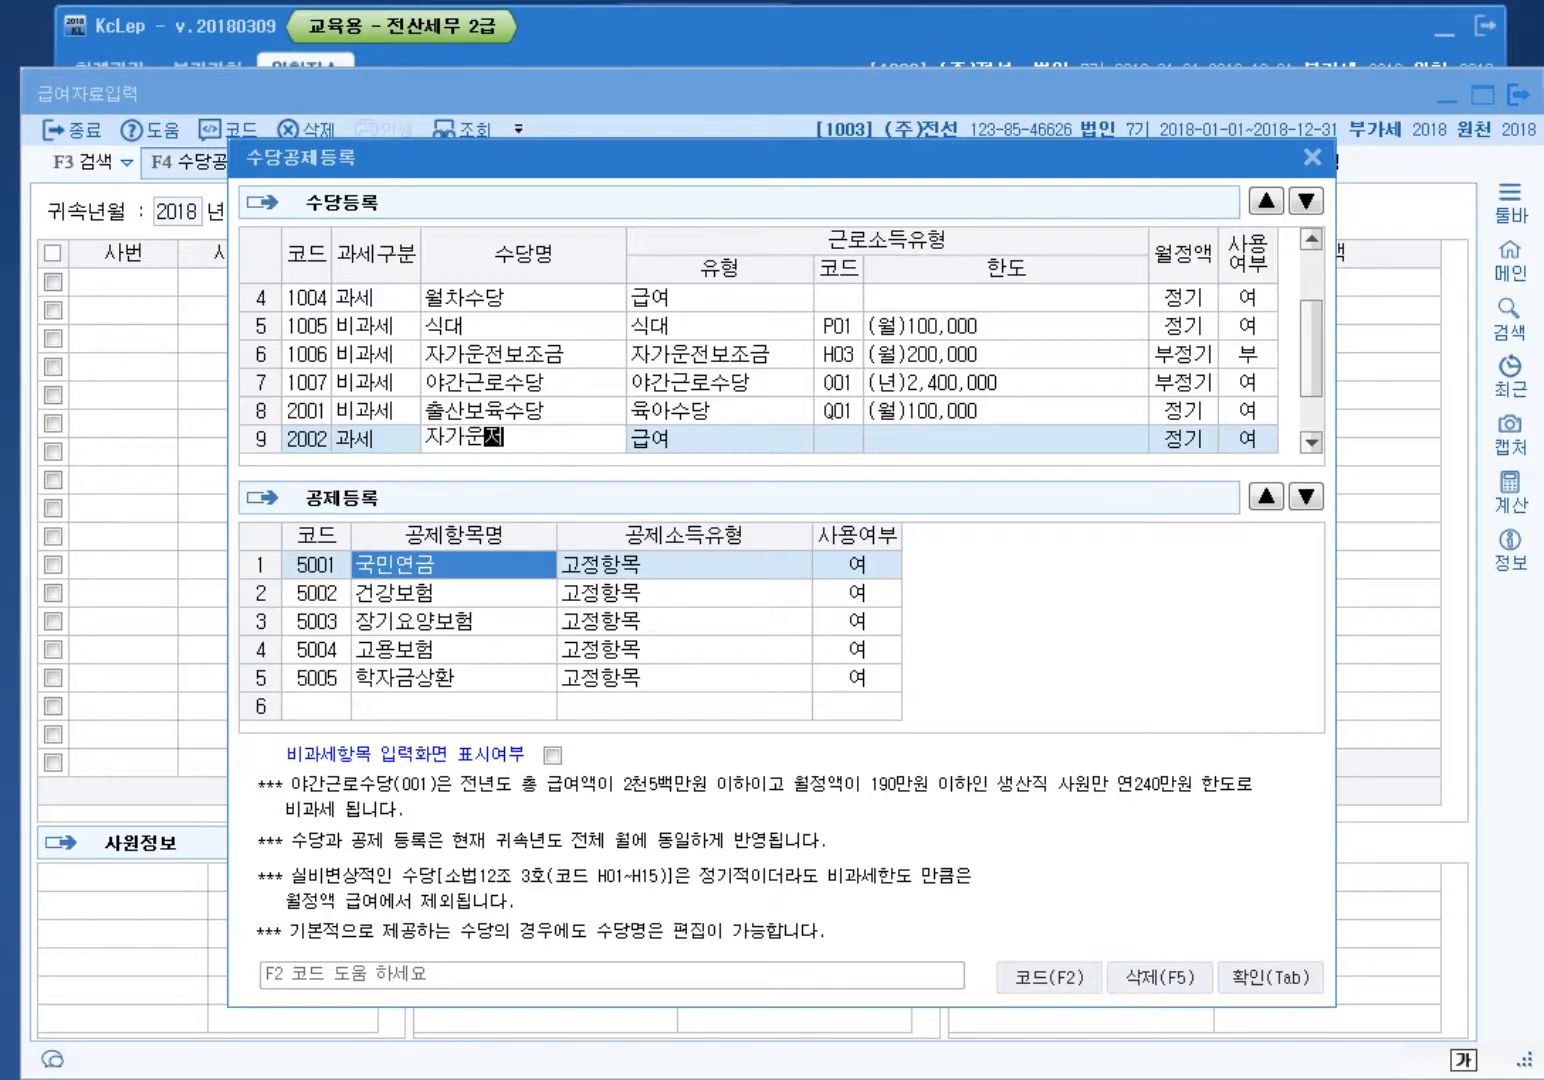
type("조금")
key("Return")
key("Return")
key("Return")
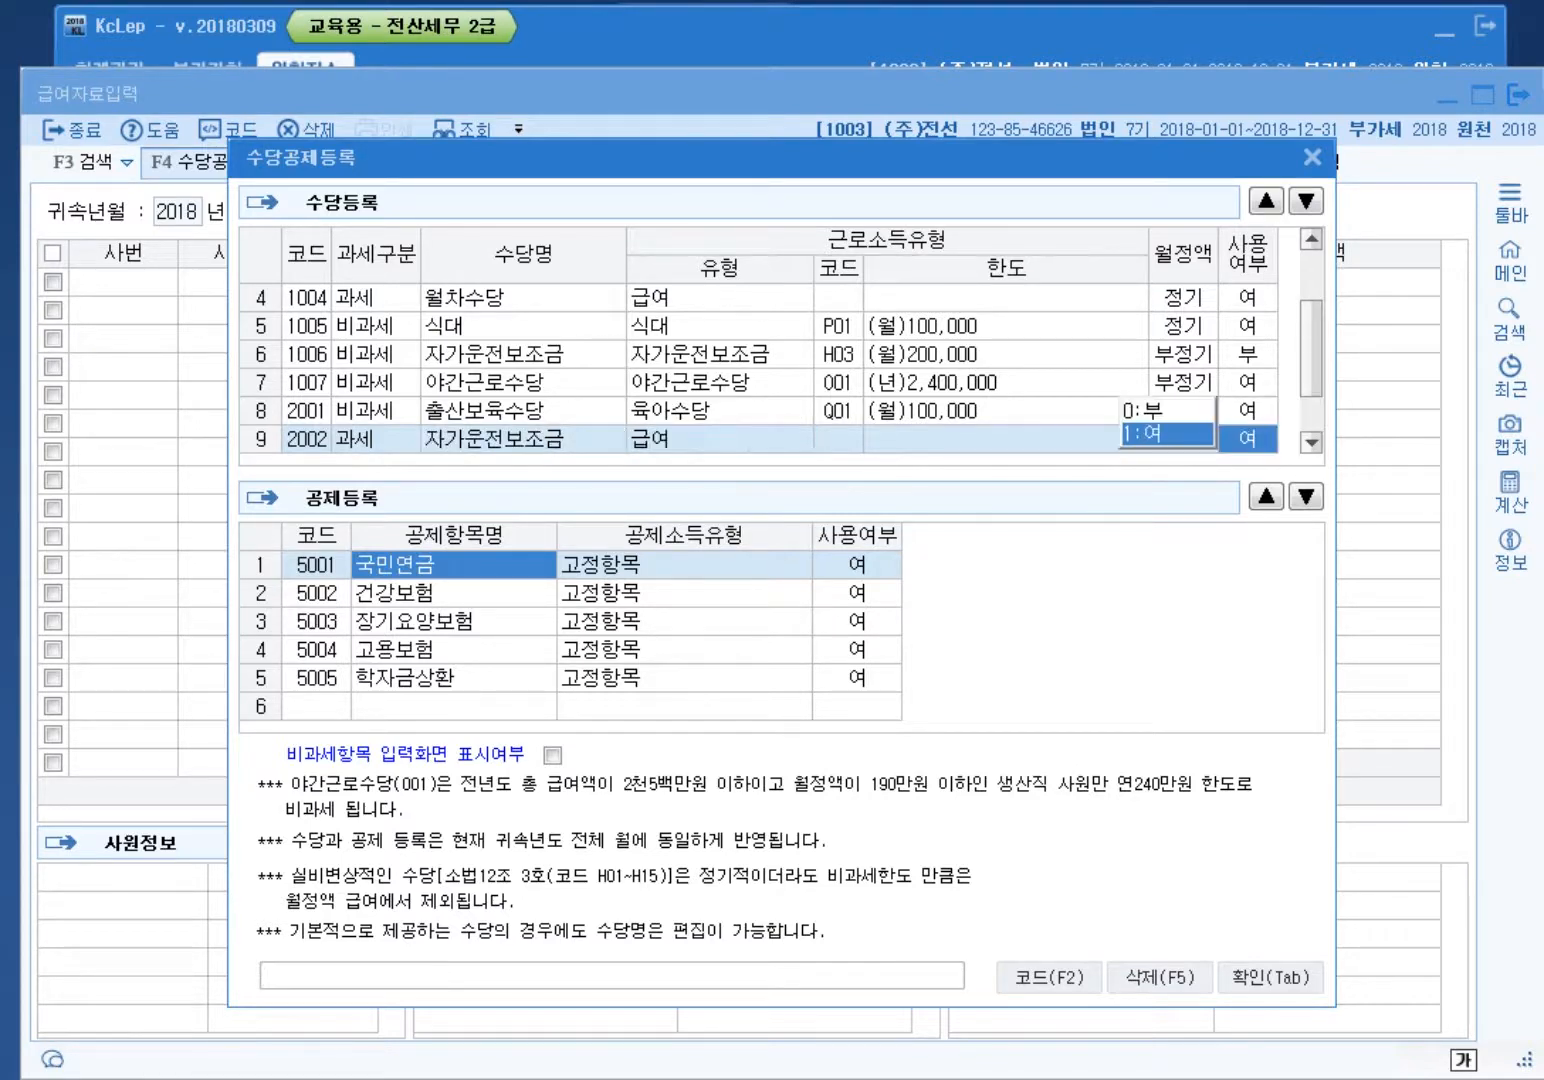
key("Up")
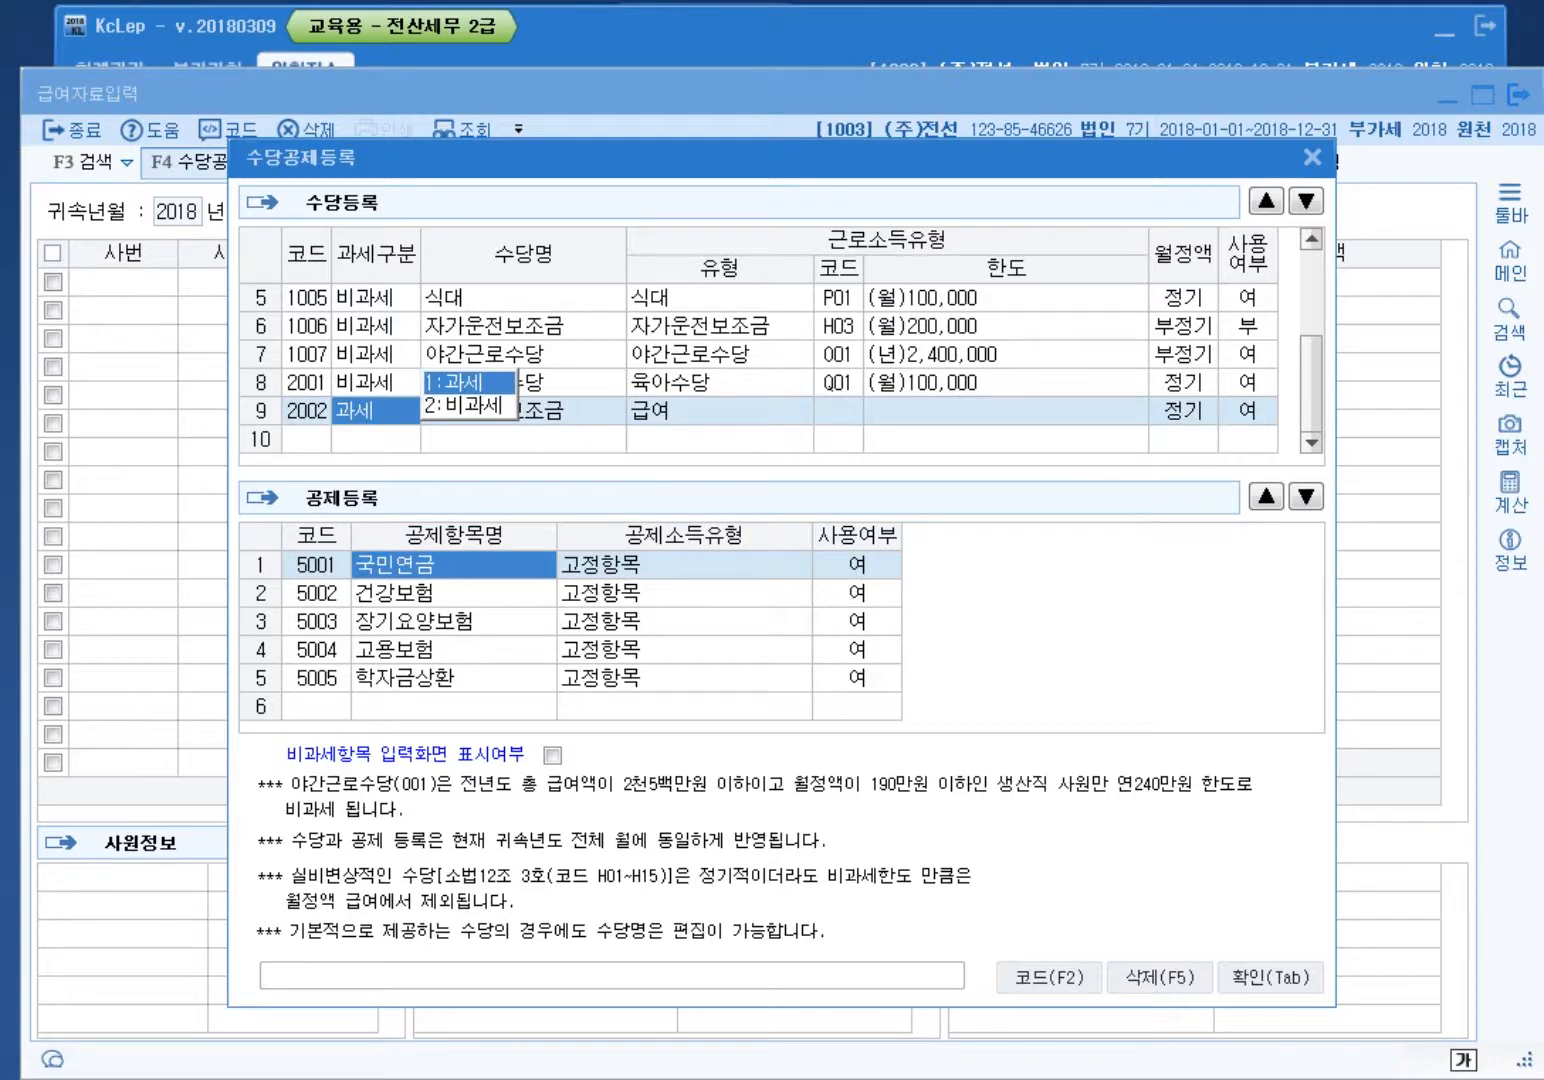
left_click(1248, 326)
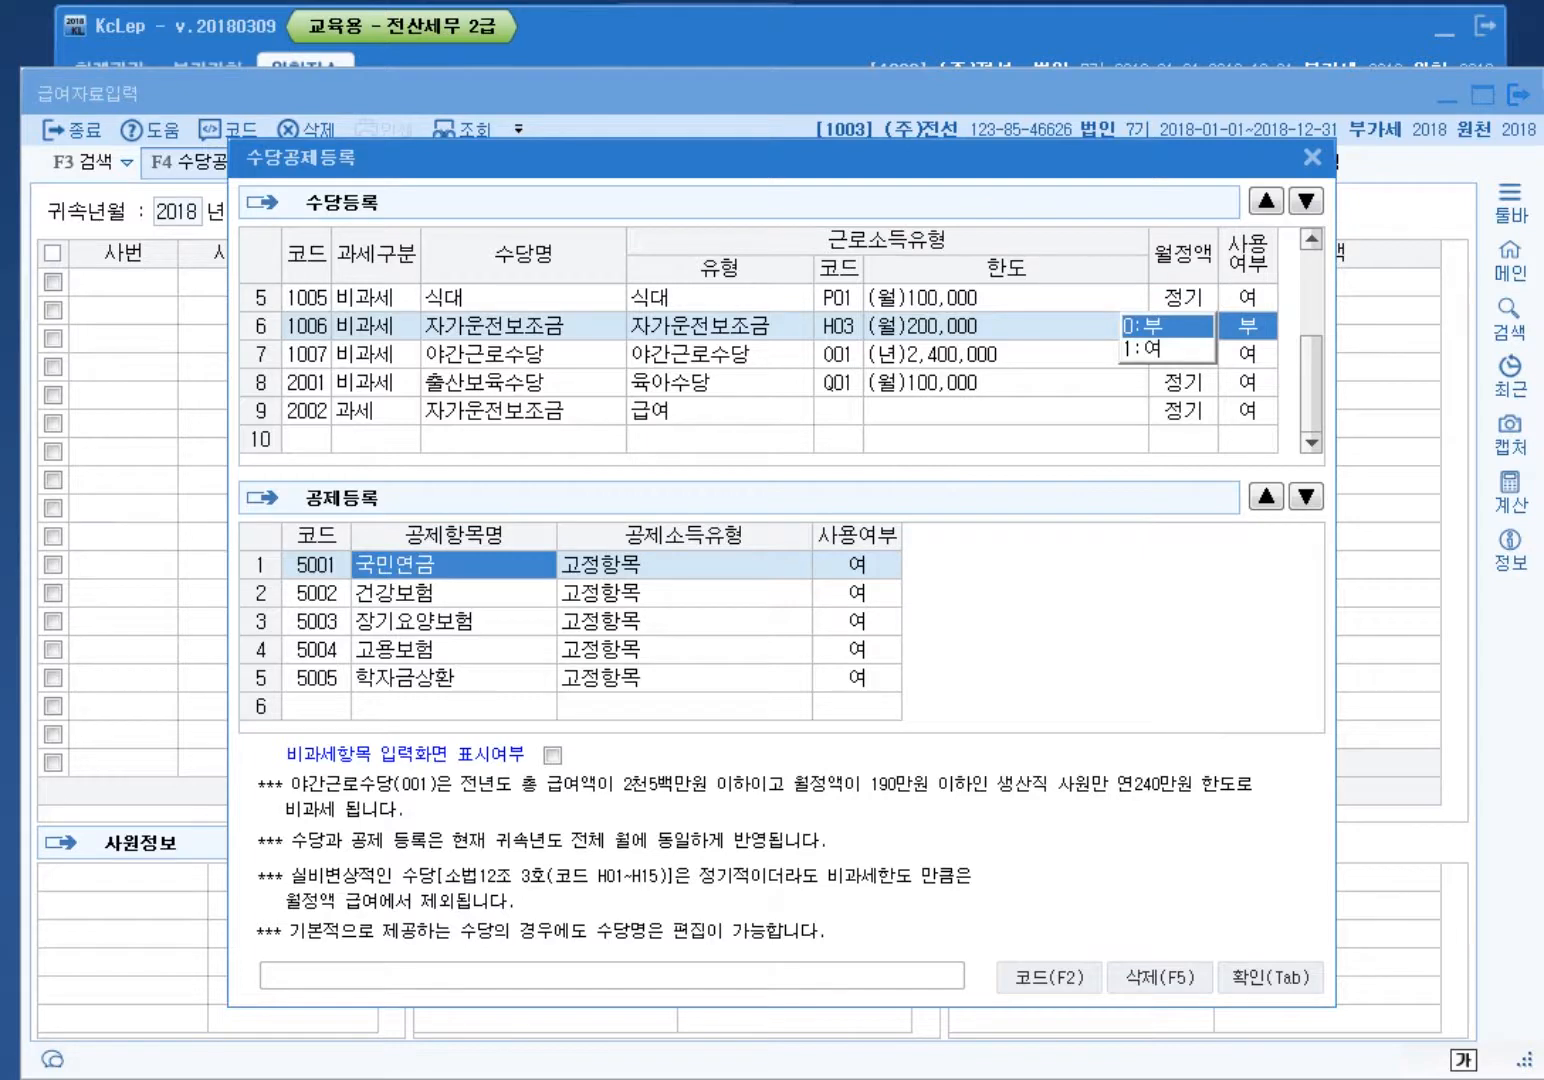
left_click(520, 410)
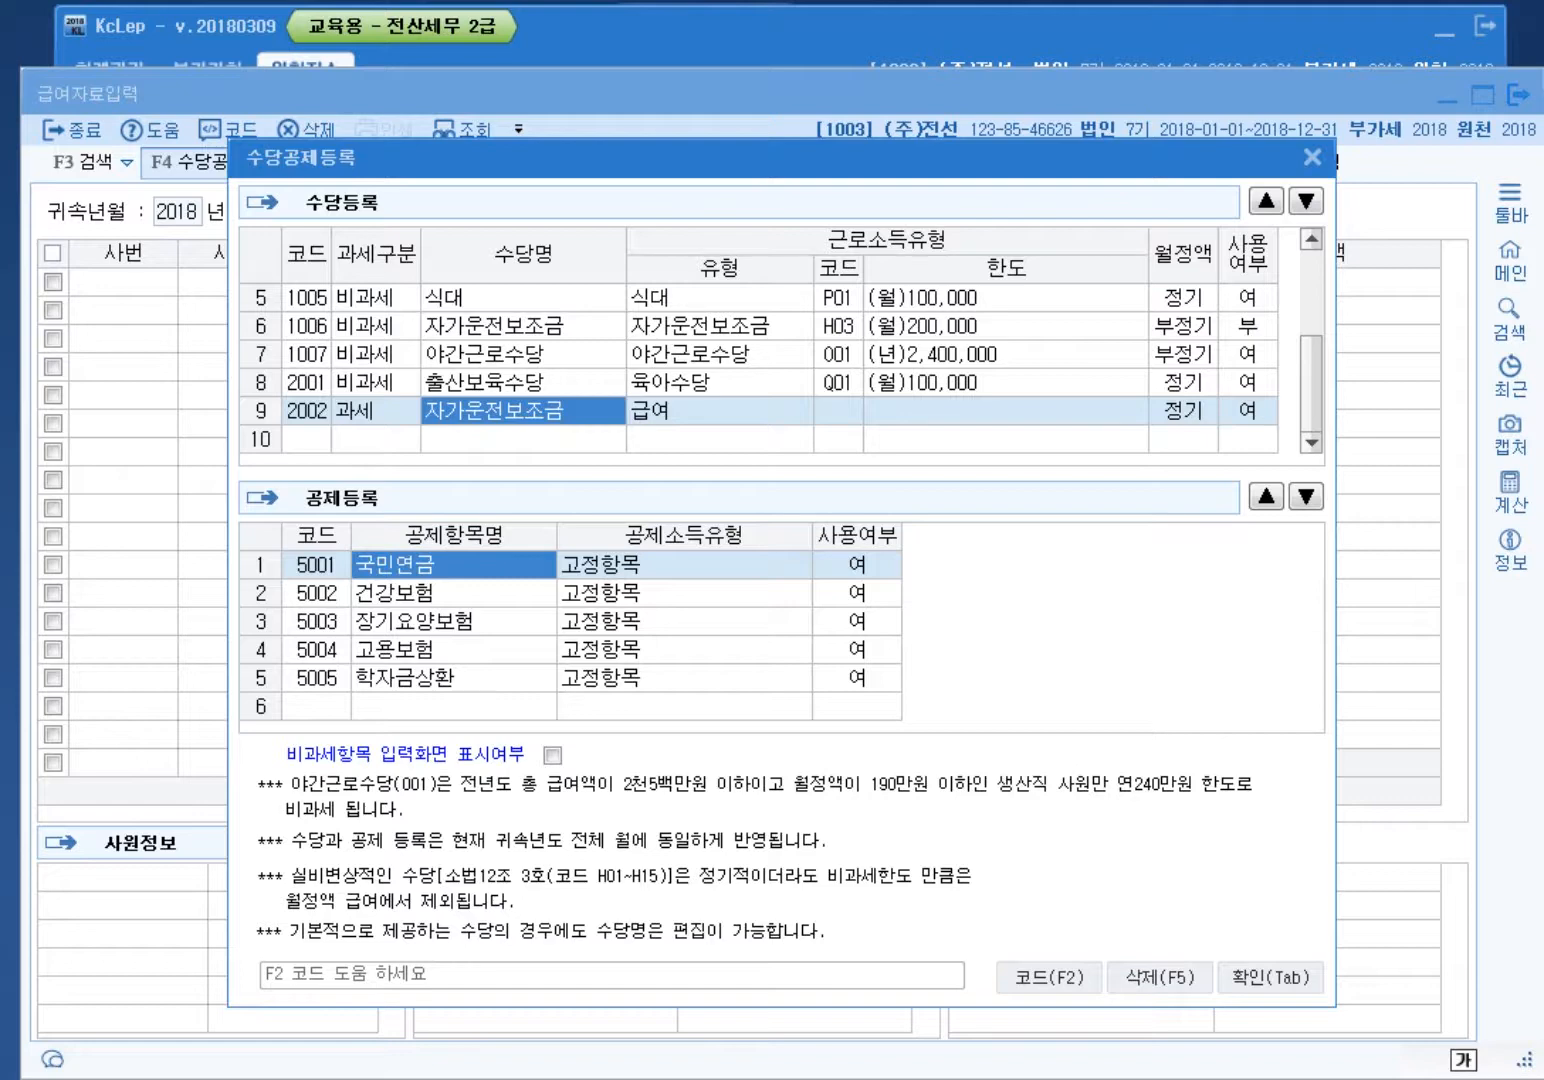
Step: Set nontaxable 식대 to not in use and add row 10 as taxable 식대
left_click(1247, 297)
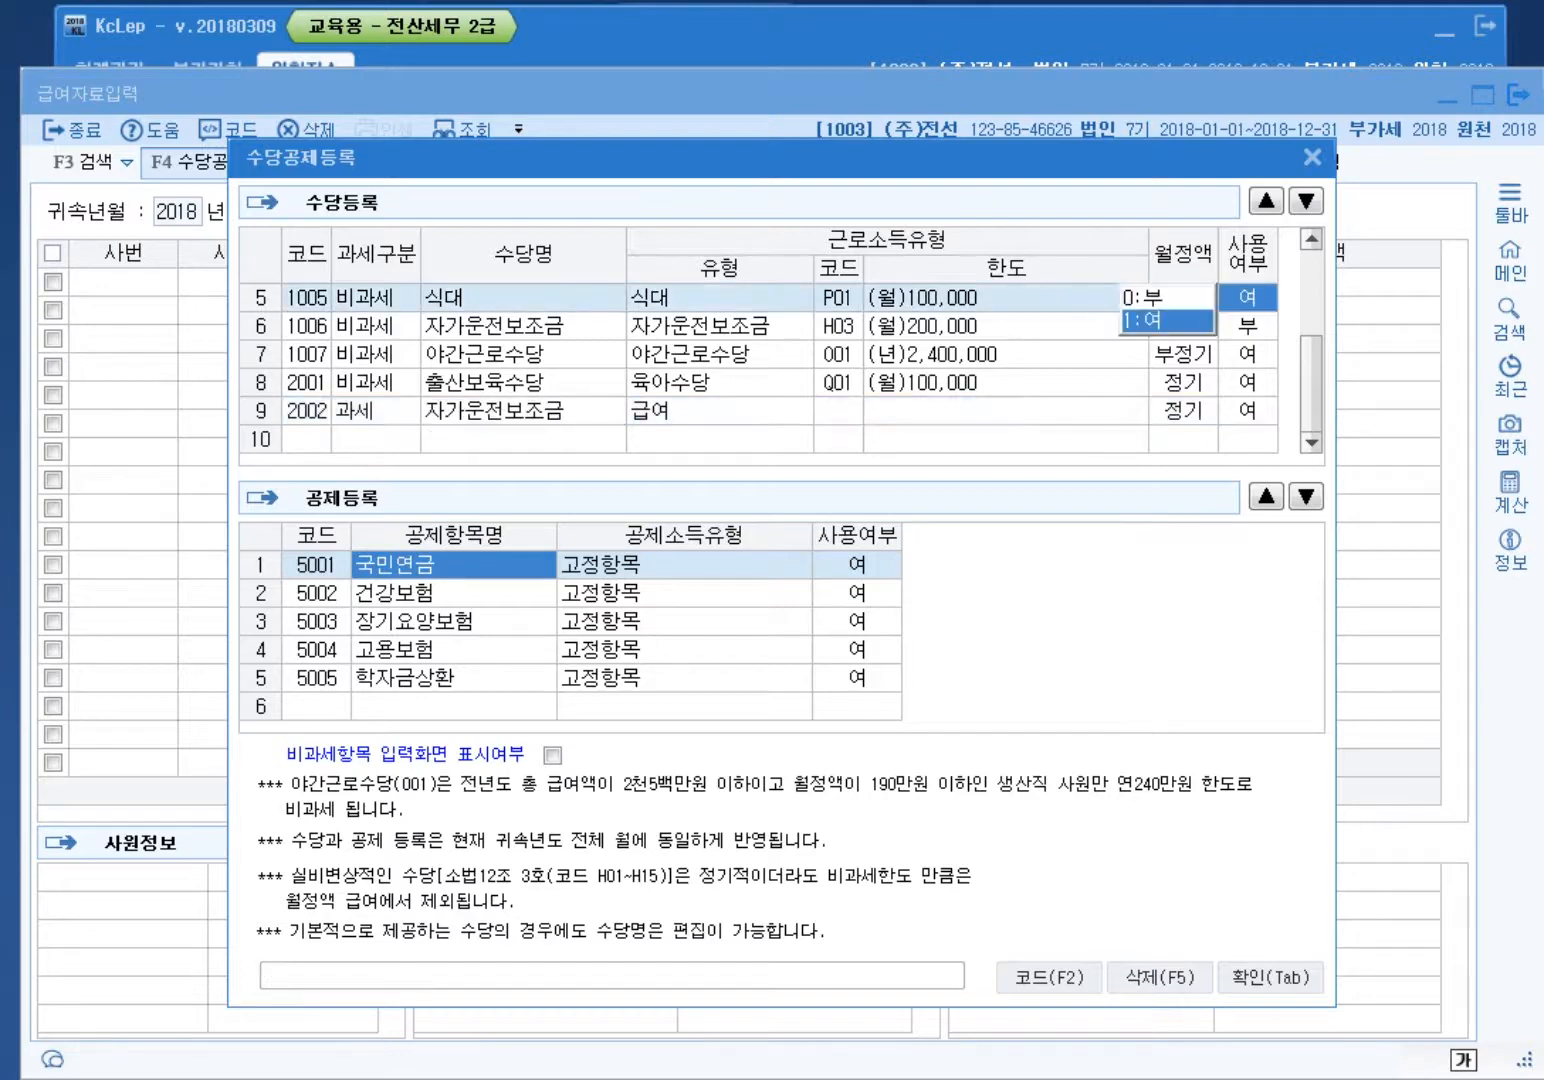
key("0")
left_click(376, 439)
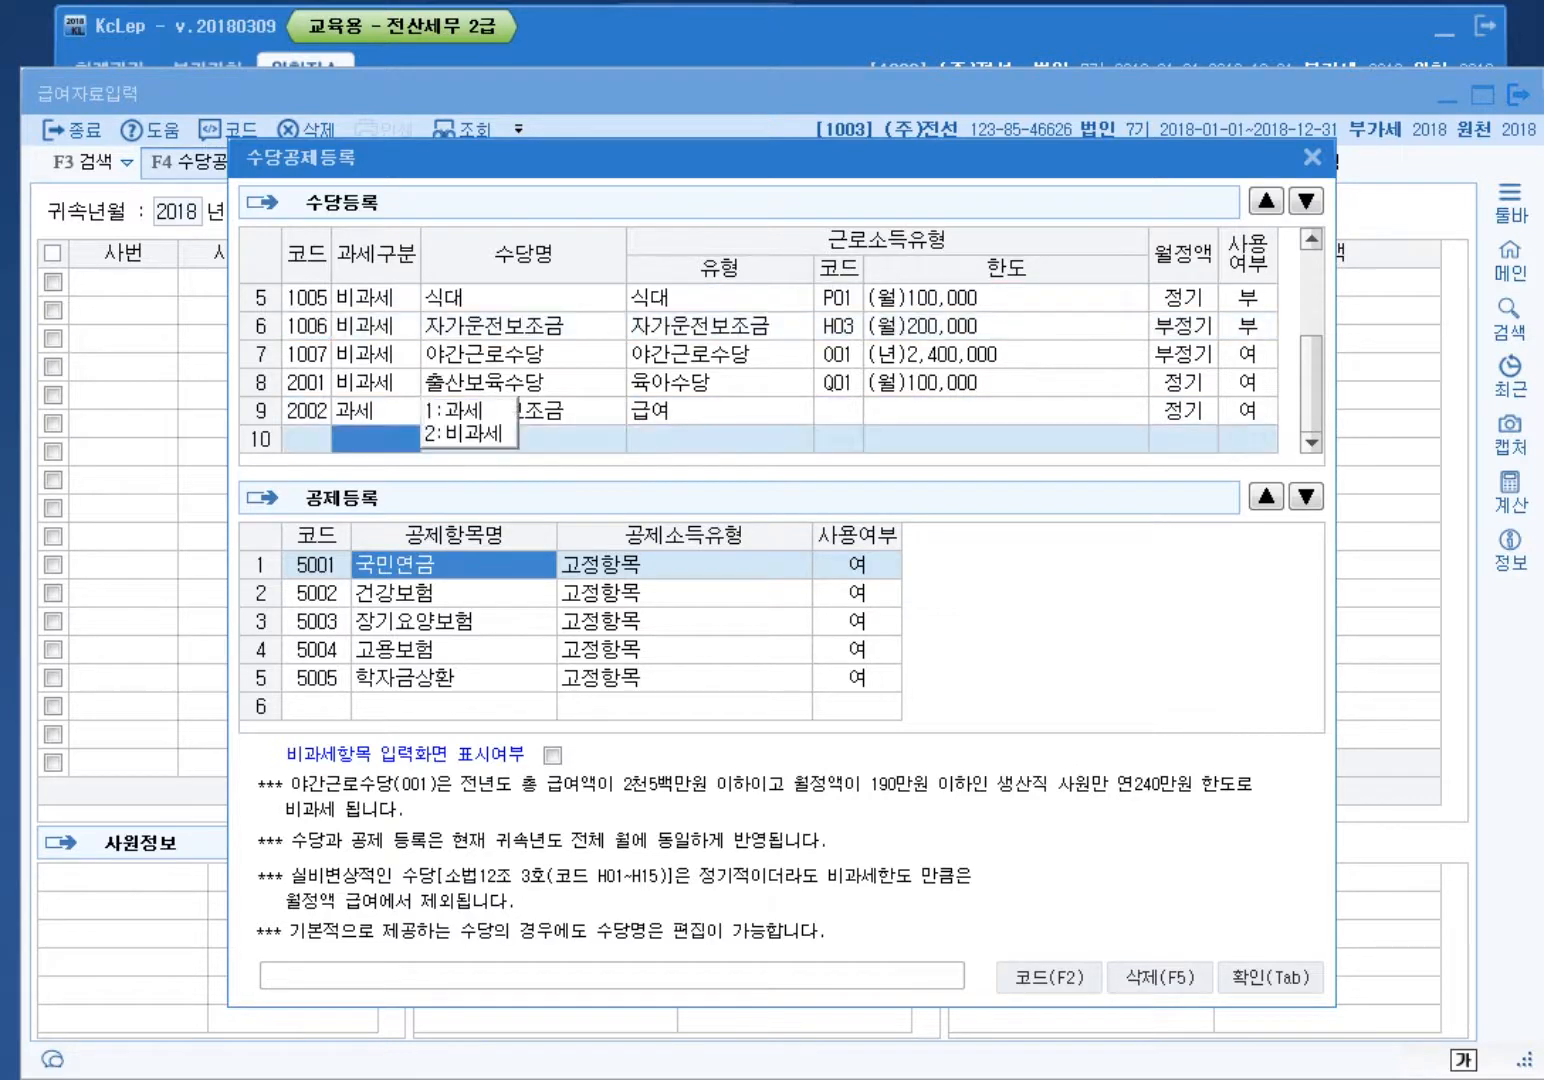
key("1")
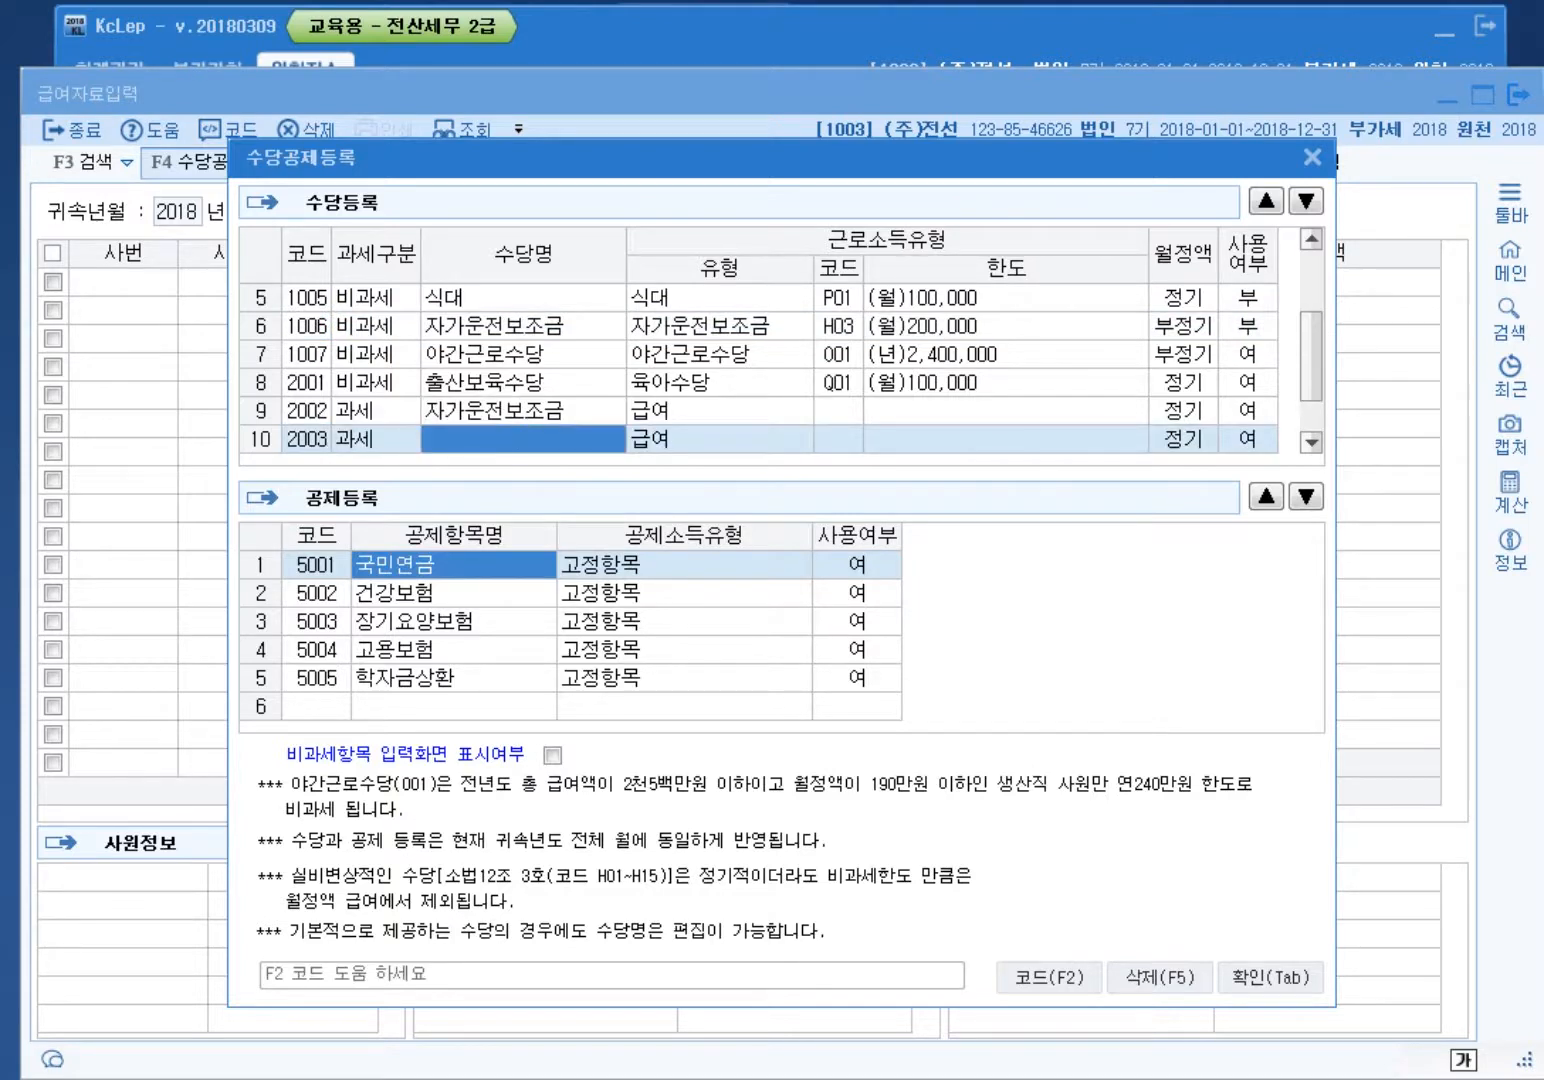
type("식대")
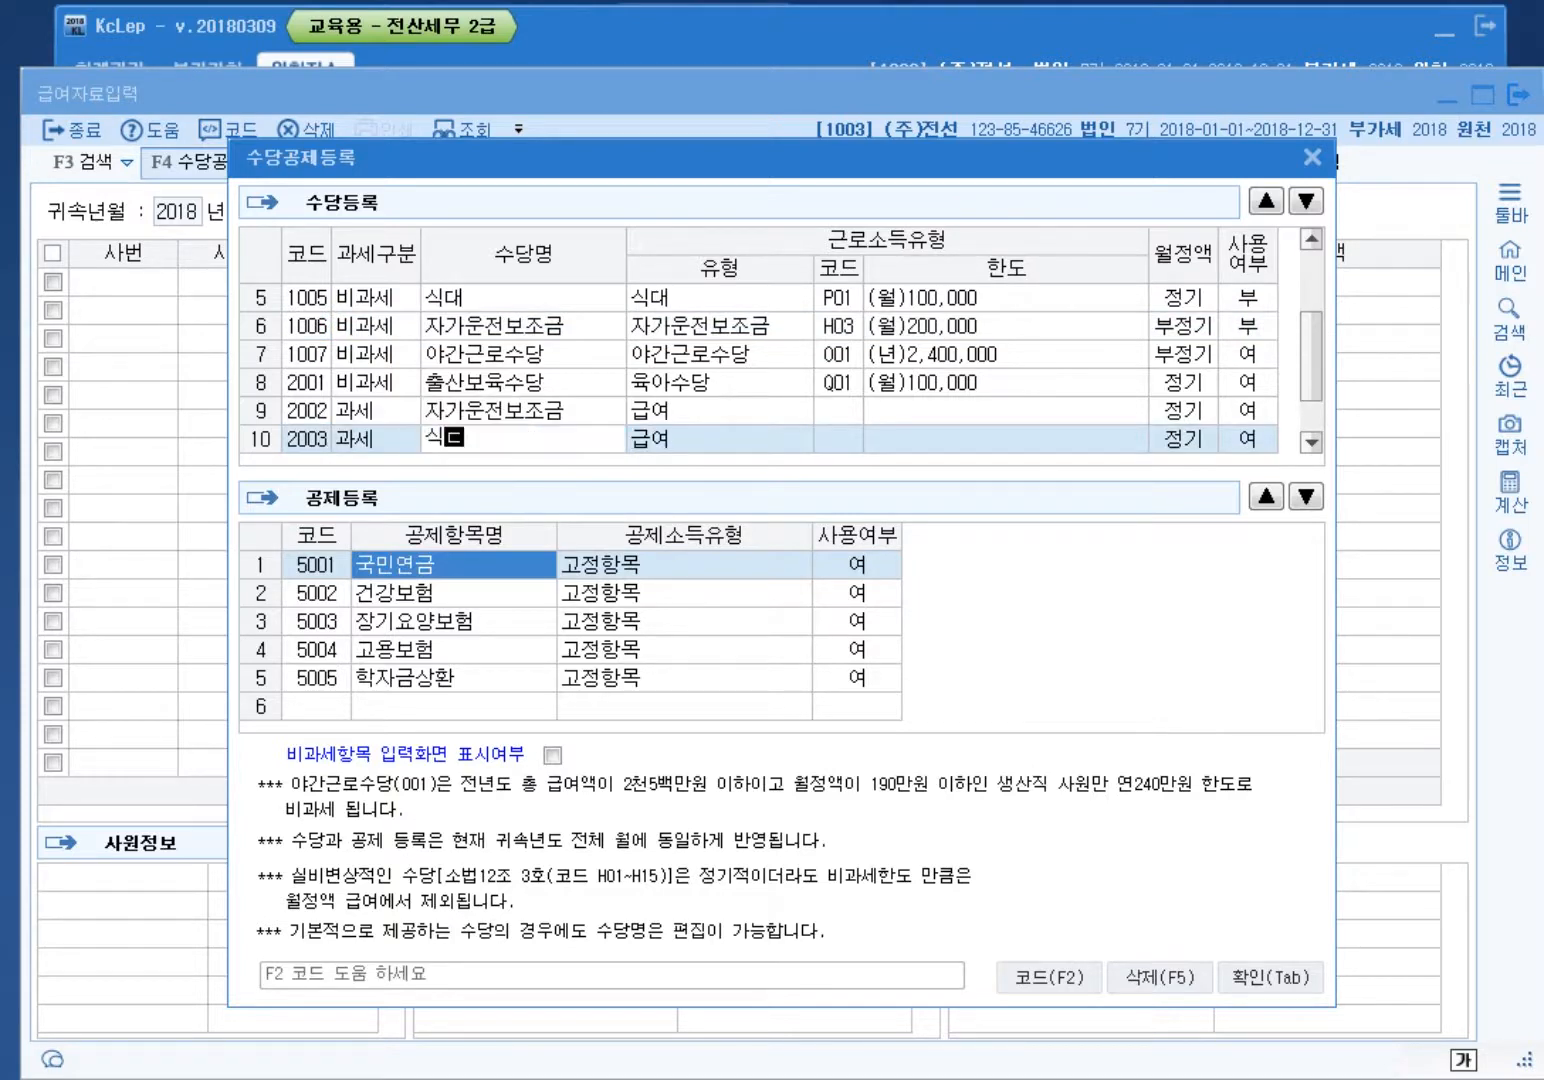
key("Return")
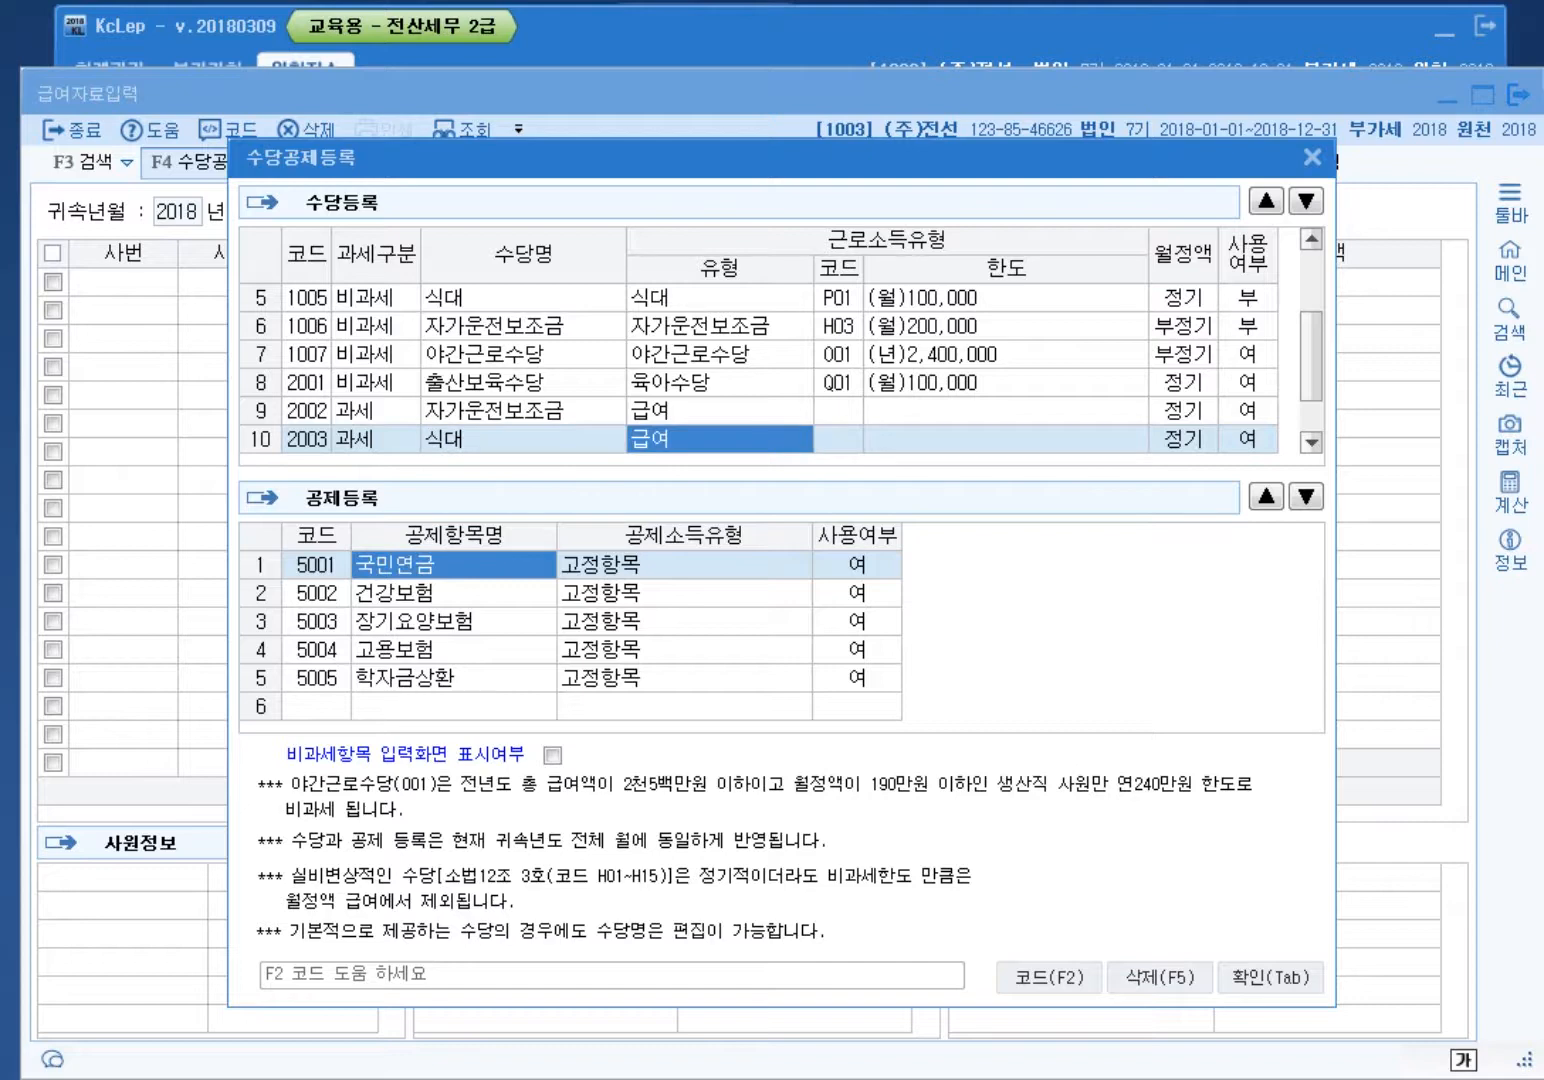
key("Return")
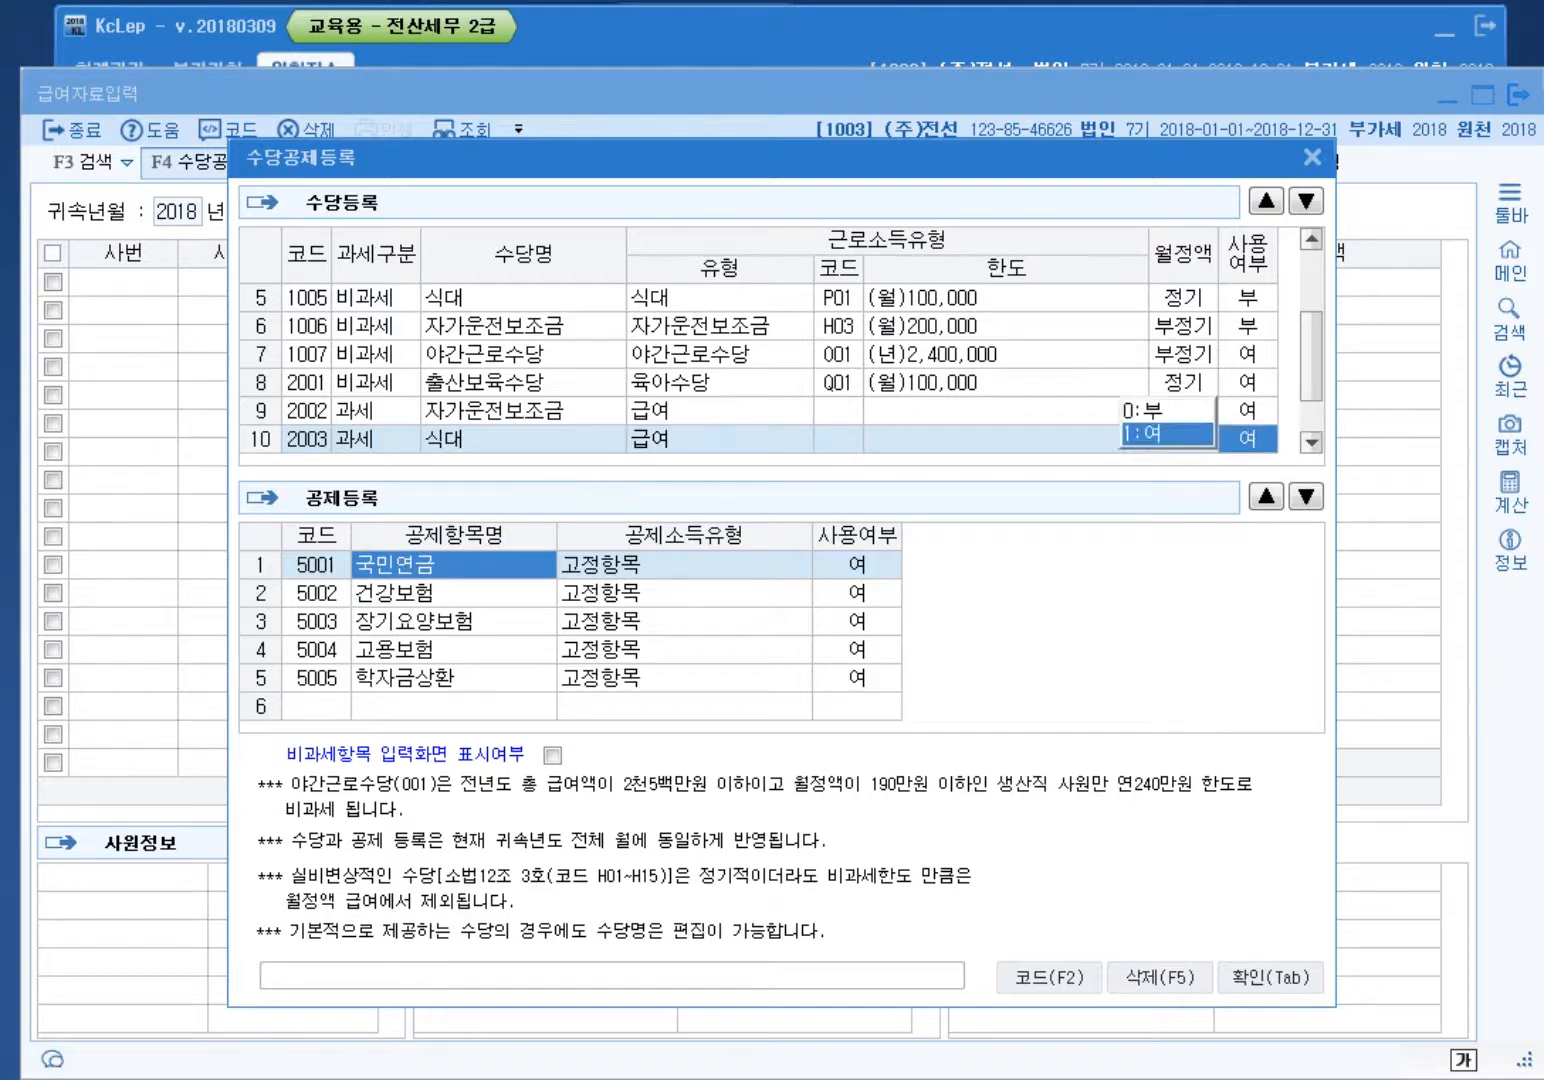
Step: Add row 11 as taxable allowance 관리수당
key("Return")
type("1")
key("Return")
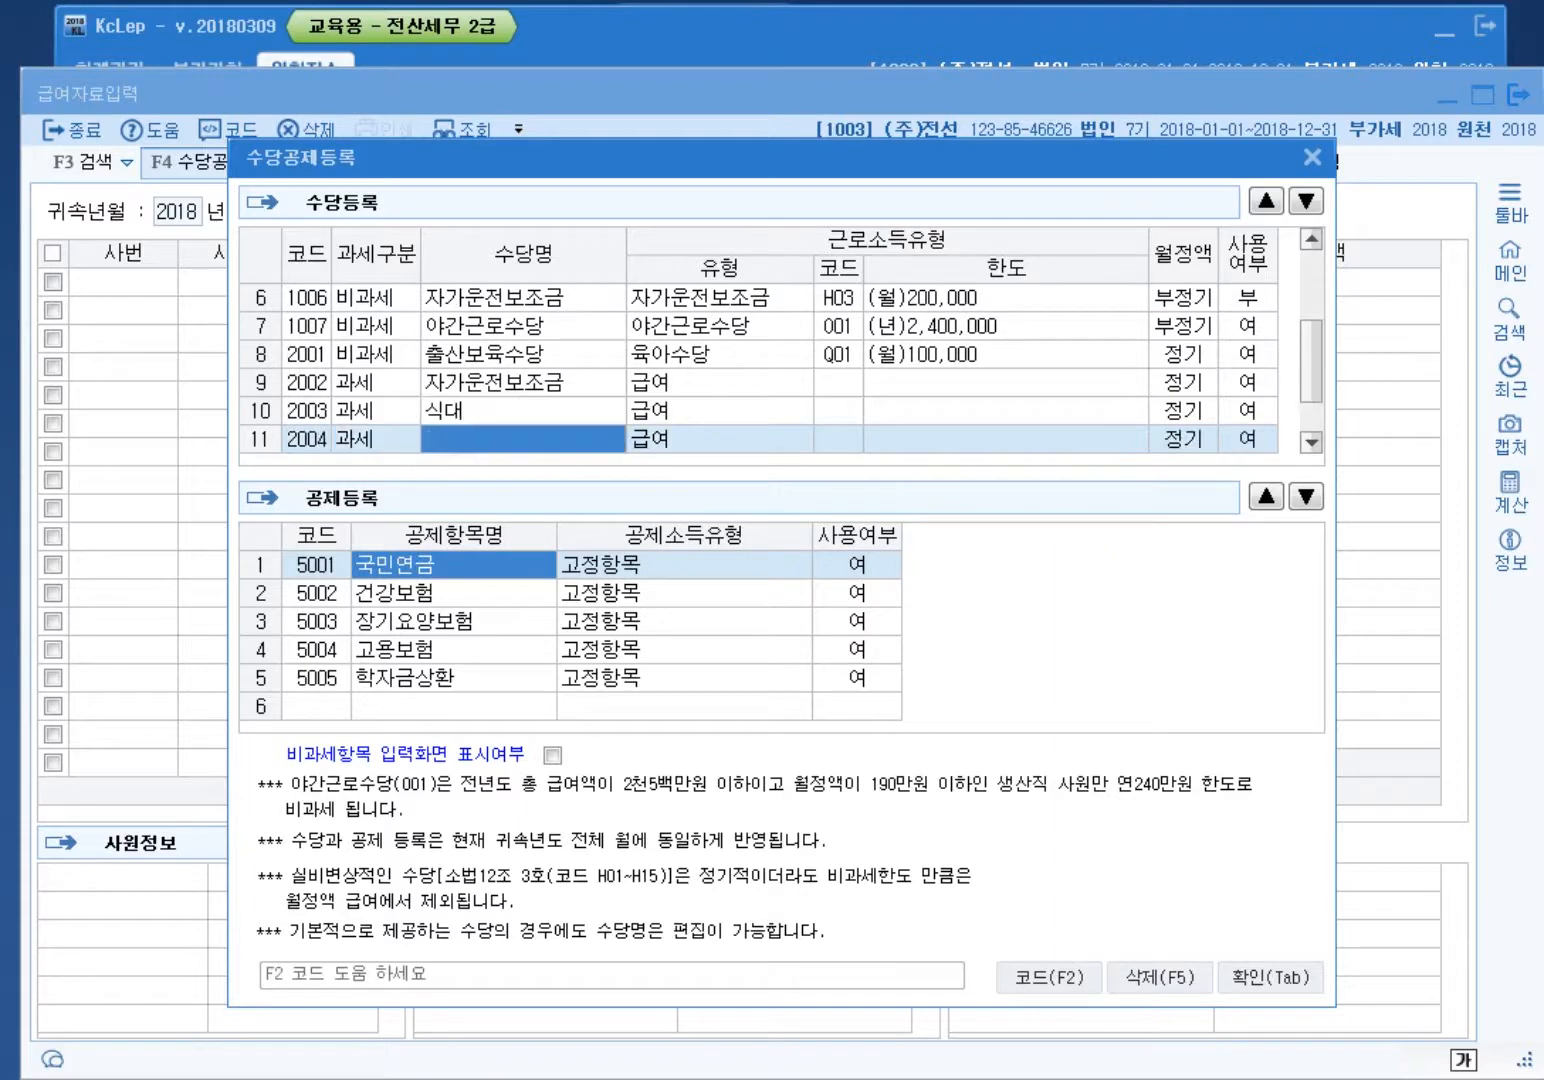
type("관리수당")
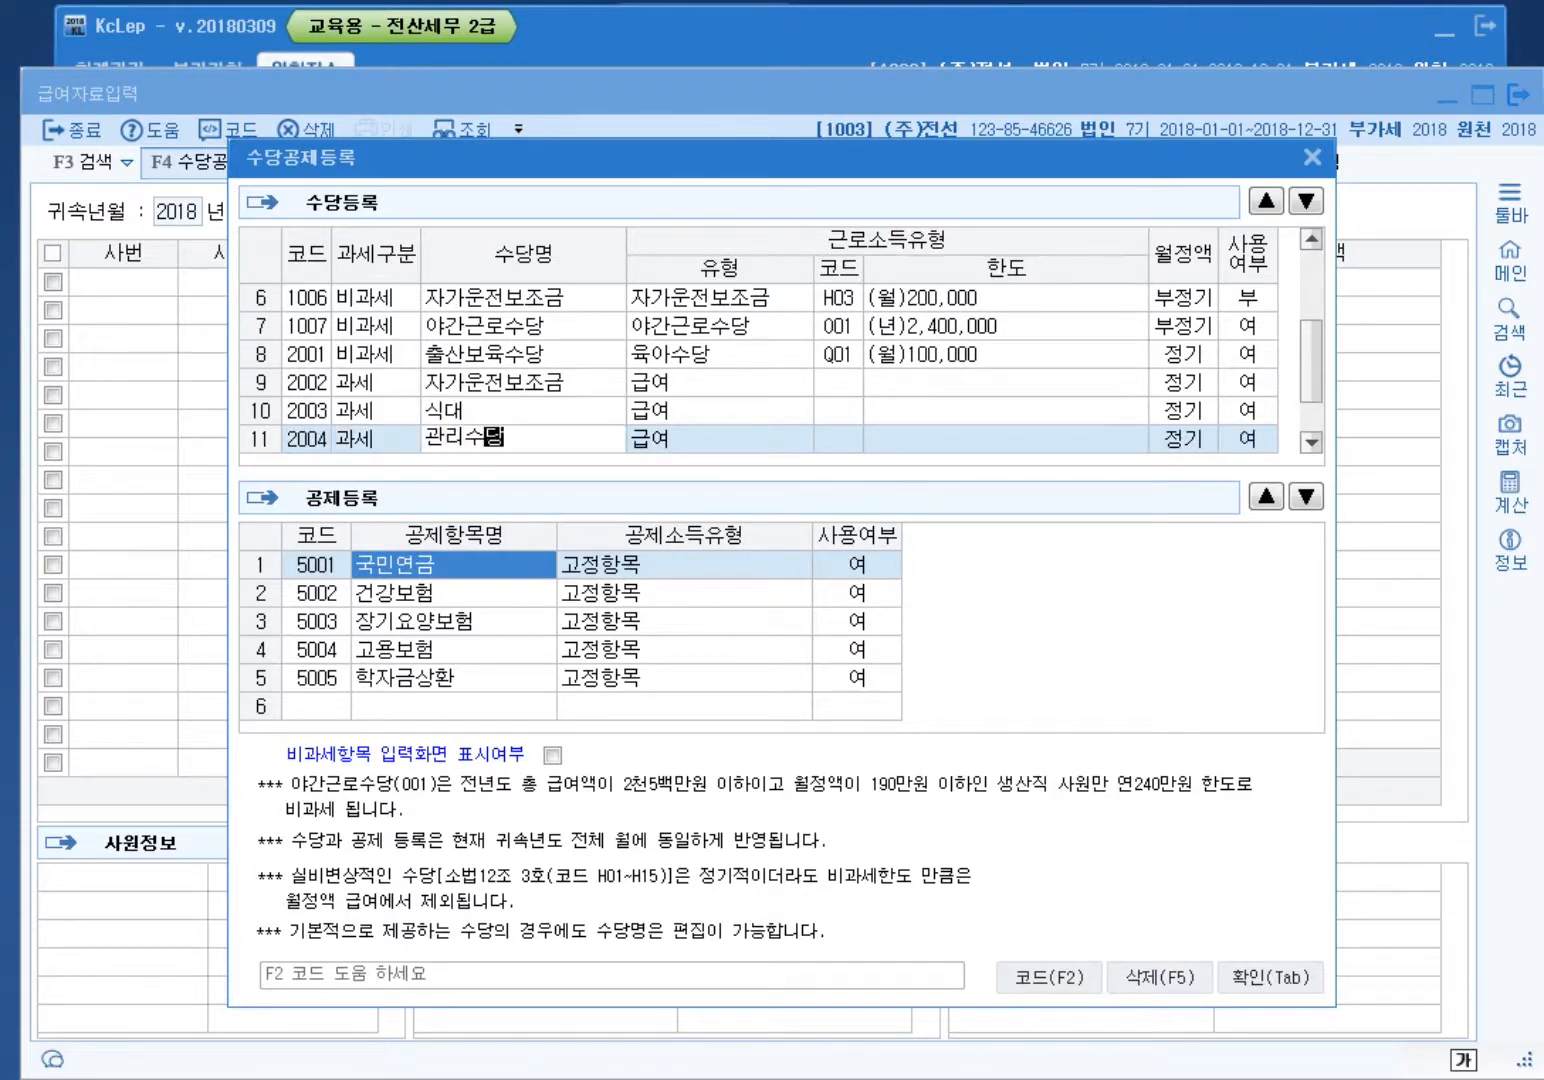
key("Return")
key("Return")
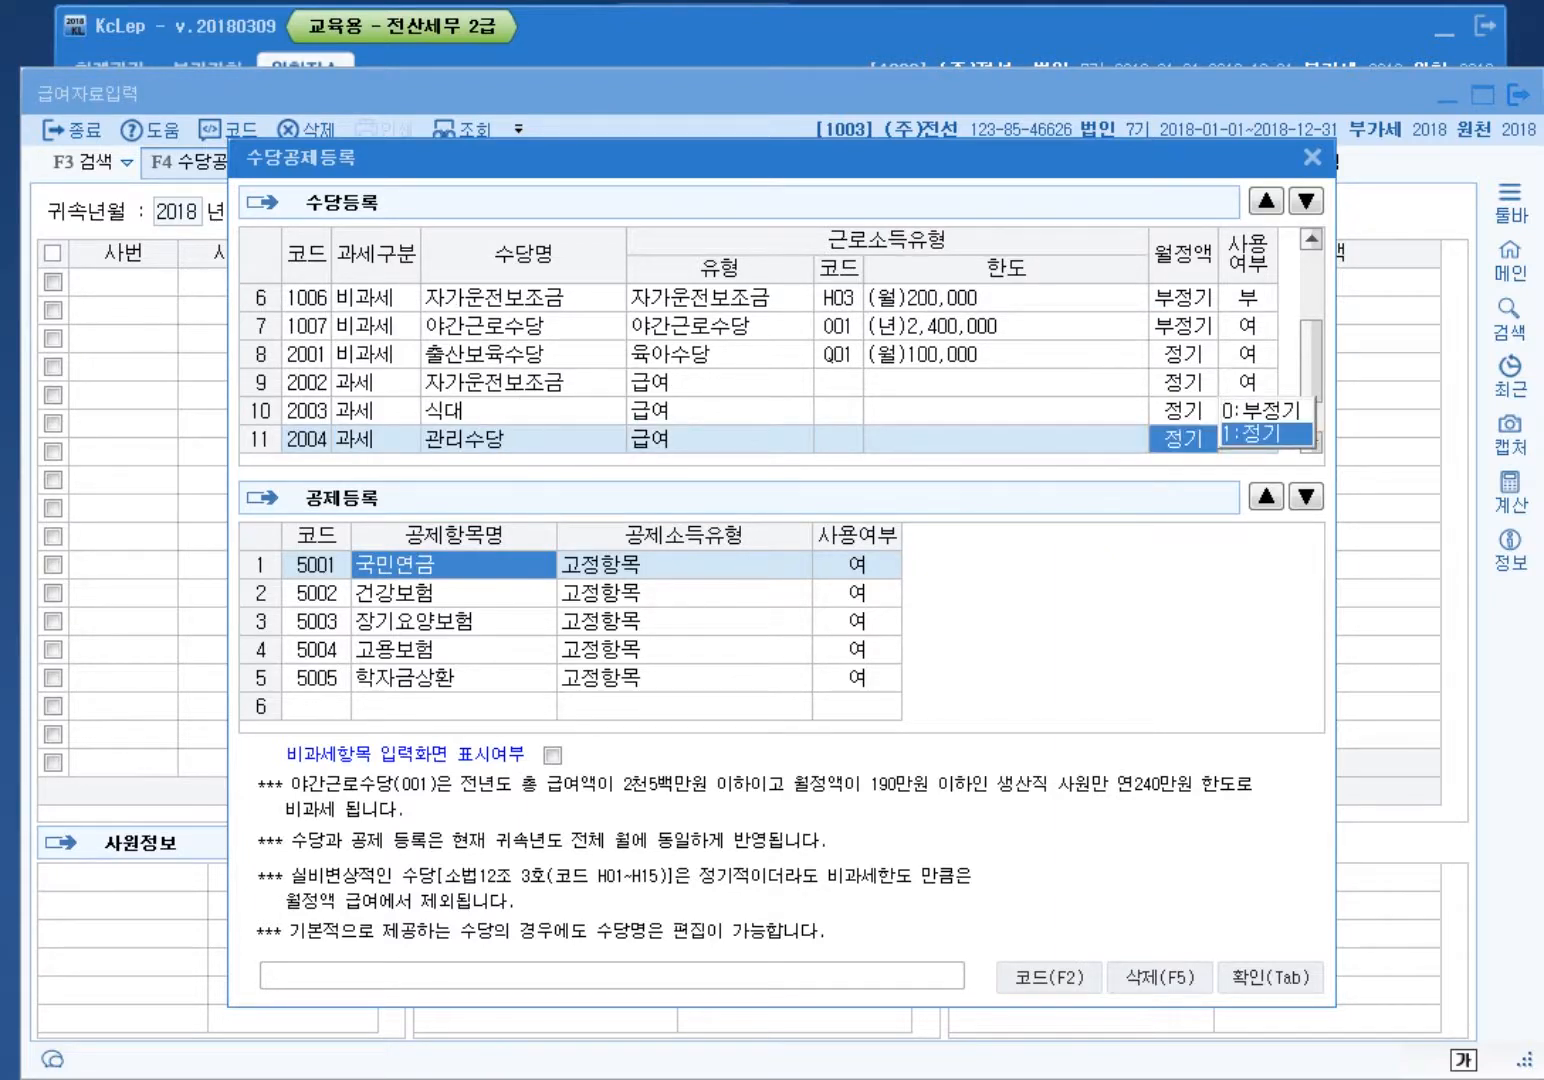
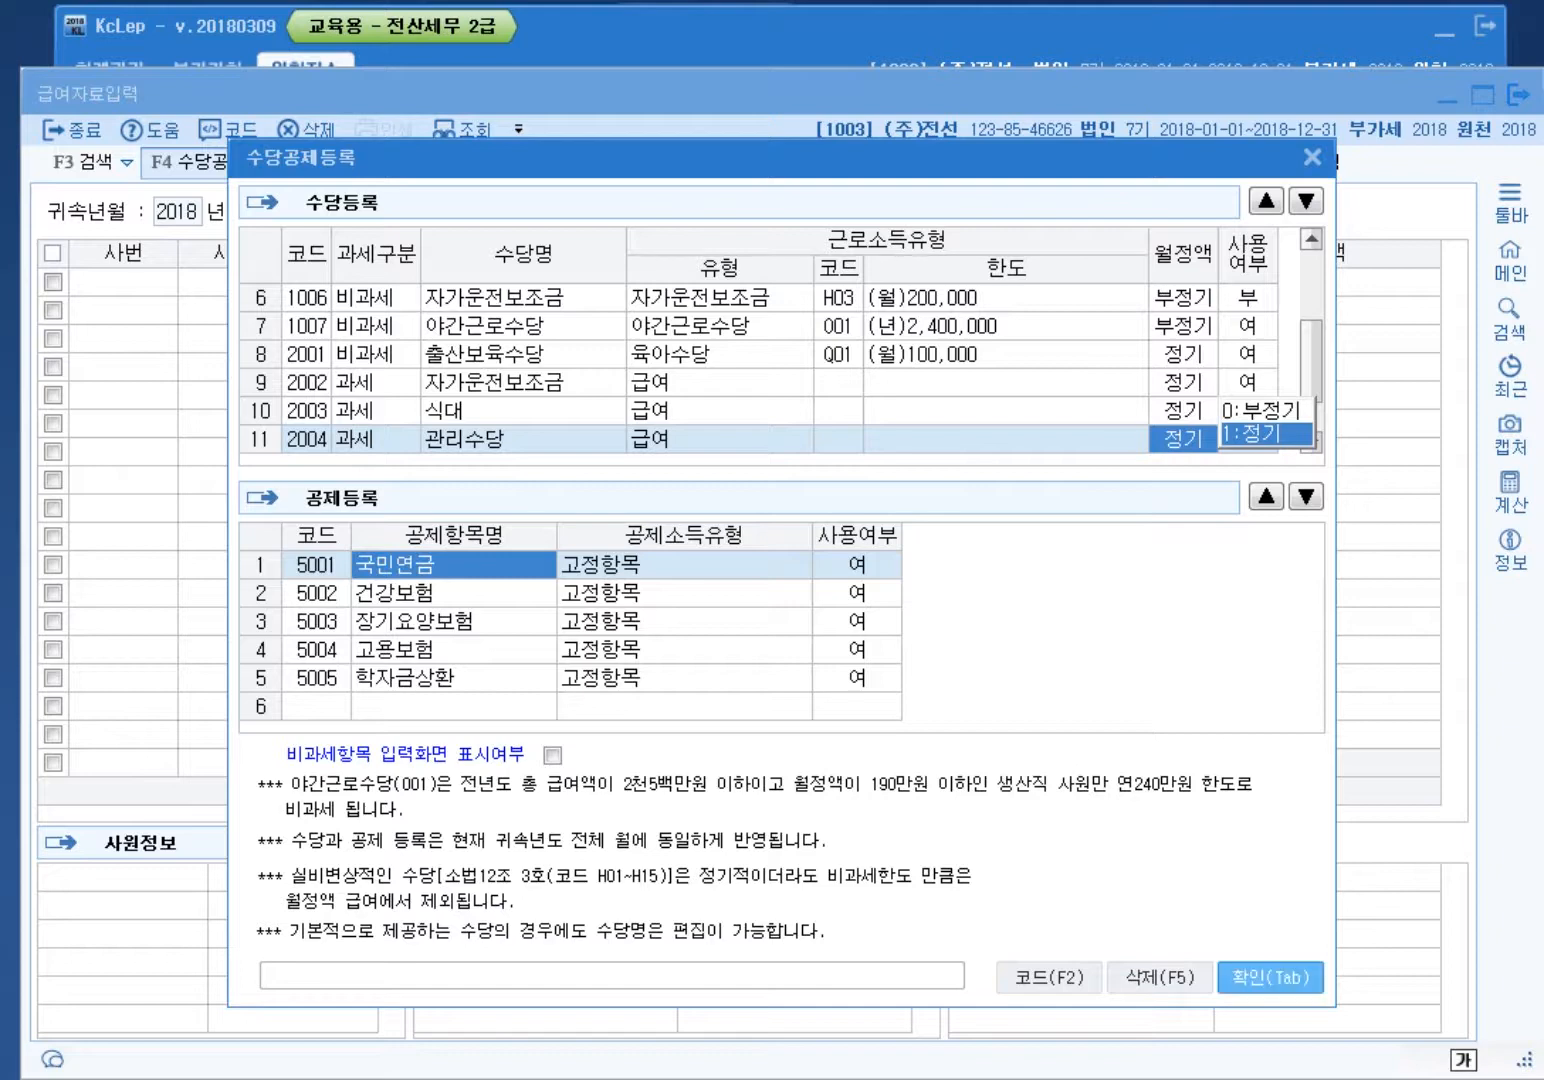
Step: Confirm the allowance setup with 관리수당 as a regular taxable allowance and close it
left_click(1270, 977)
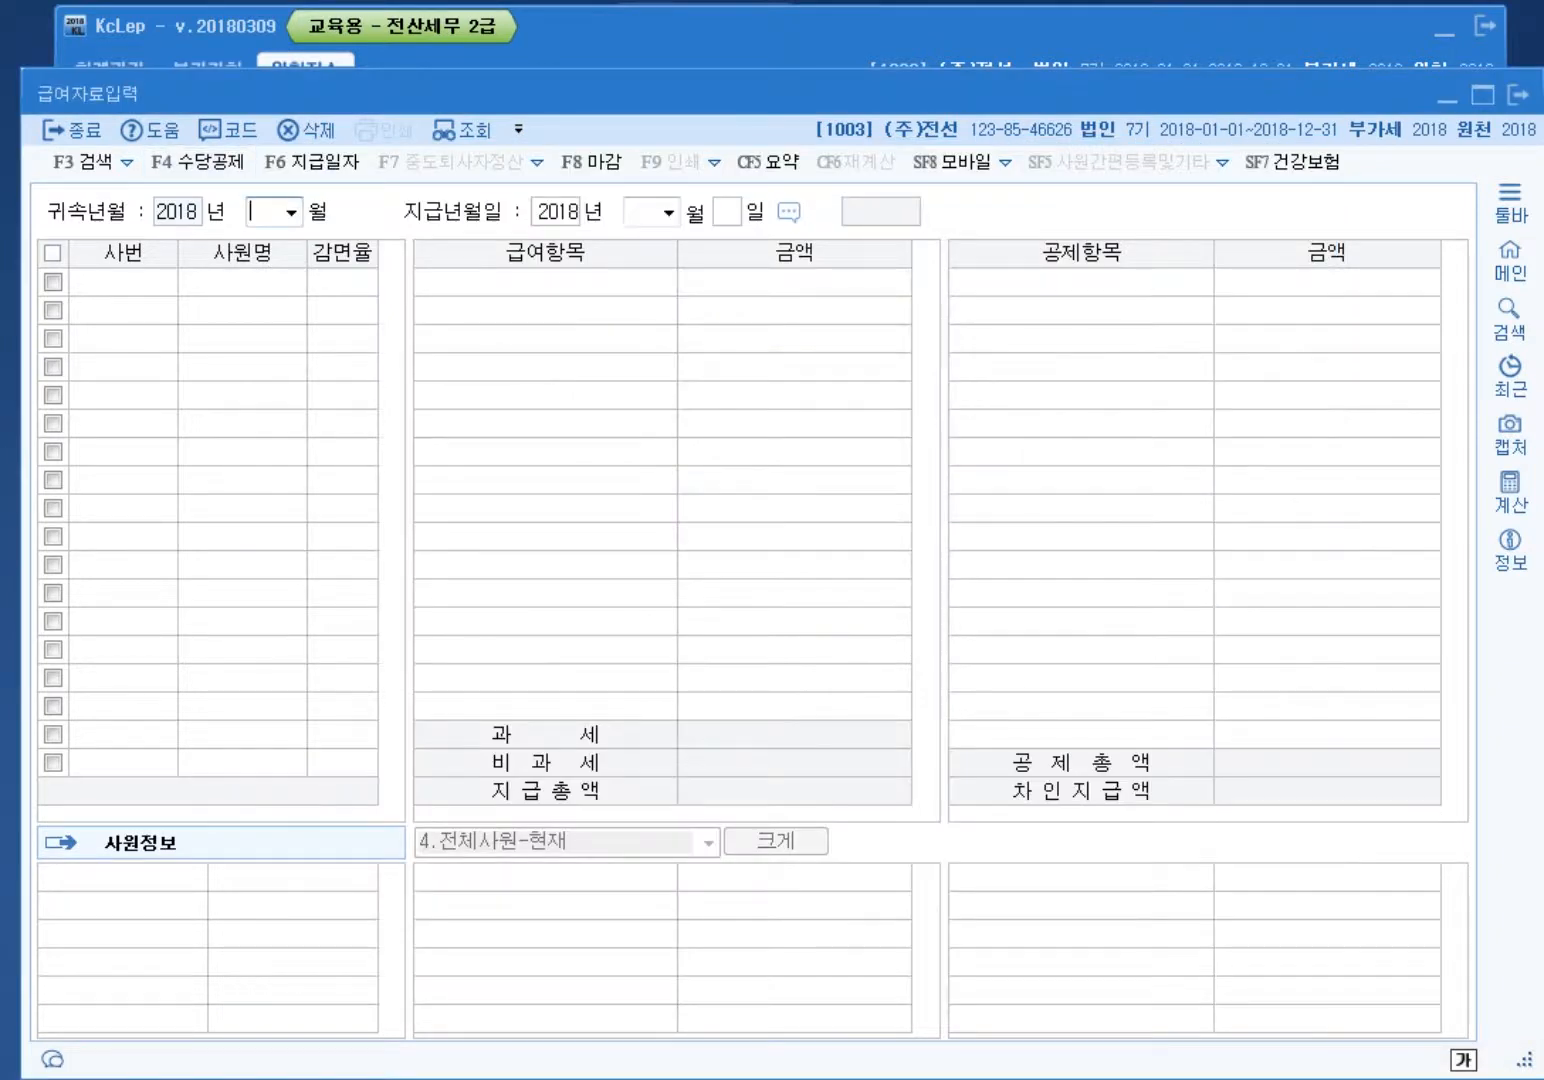
Step: Load April 2018 payroll paid 04/30 for employee 101
type("04")
key("Return")
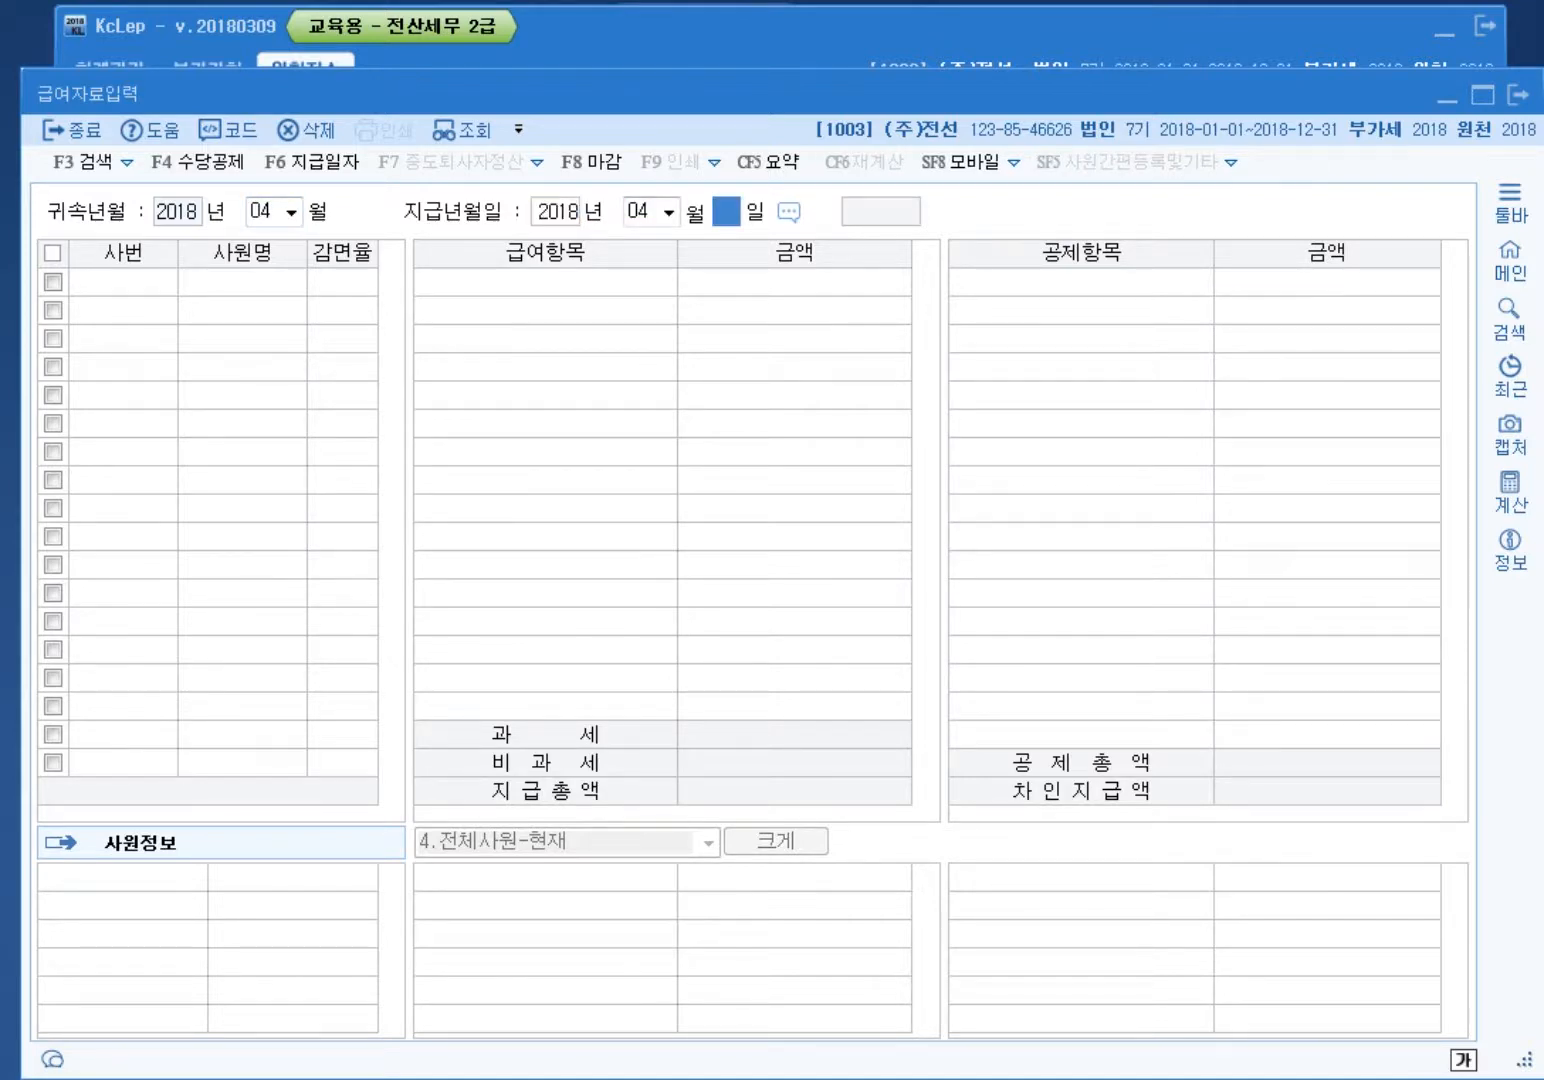
key("Return")
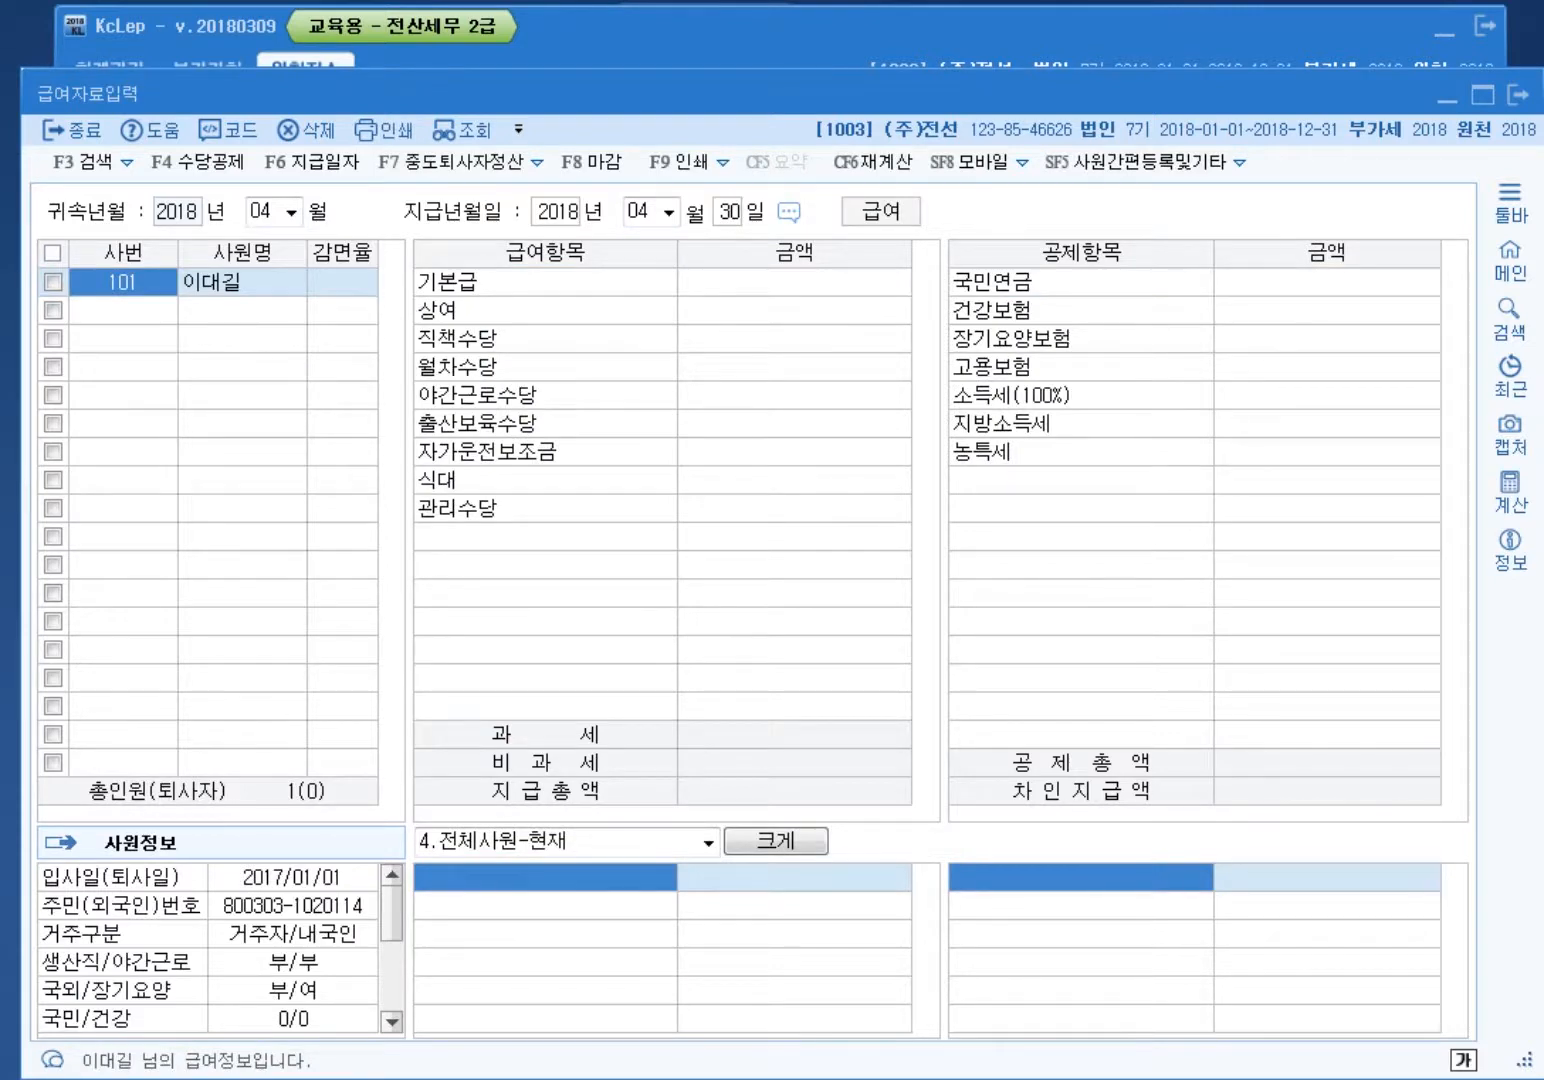
key("F4")
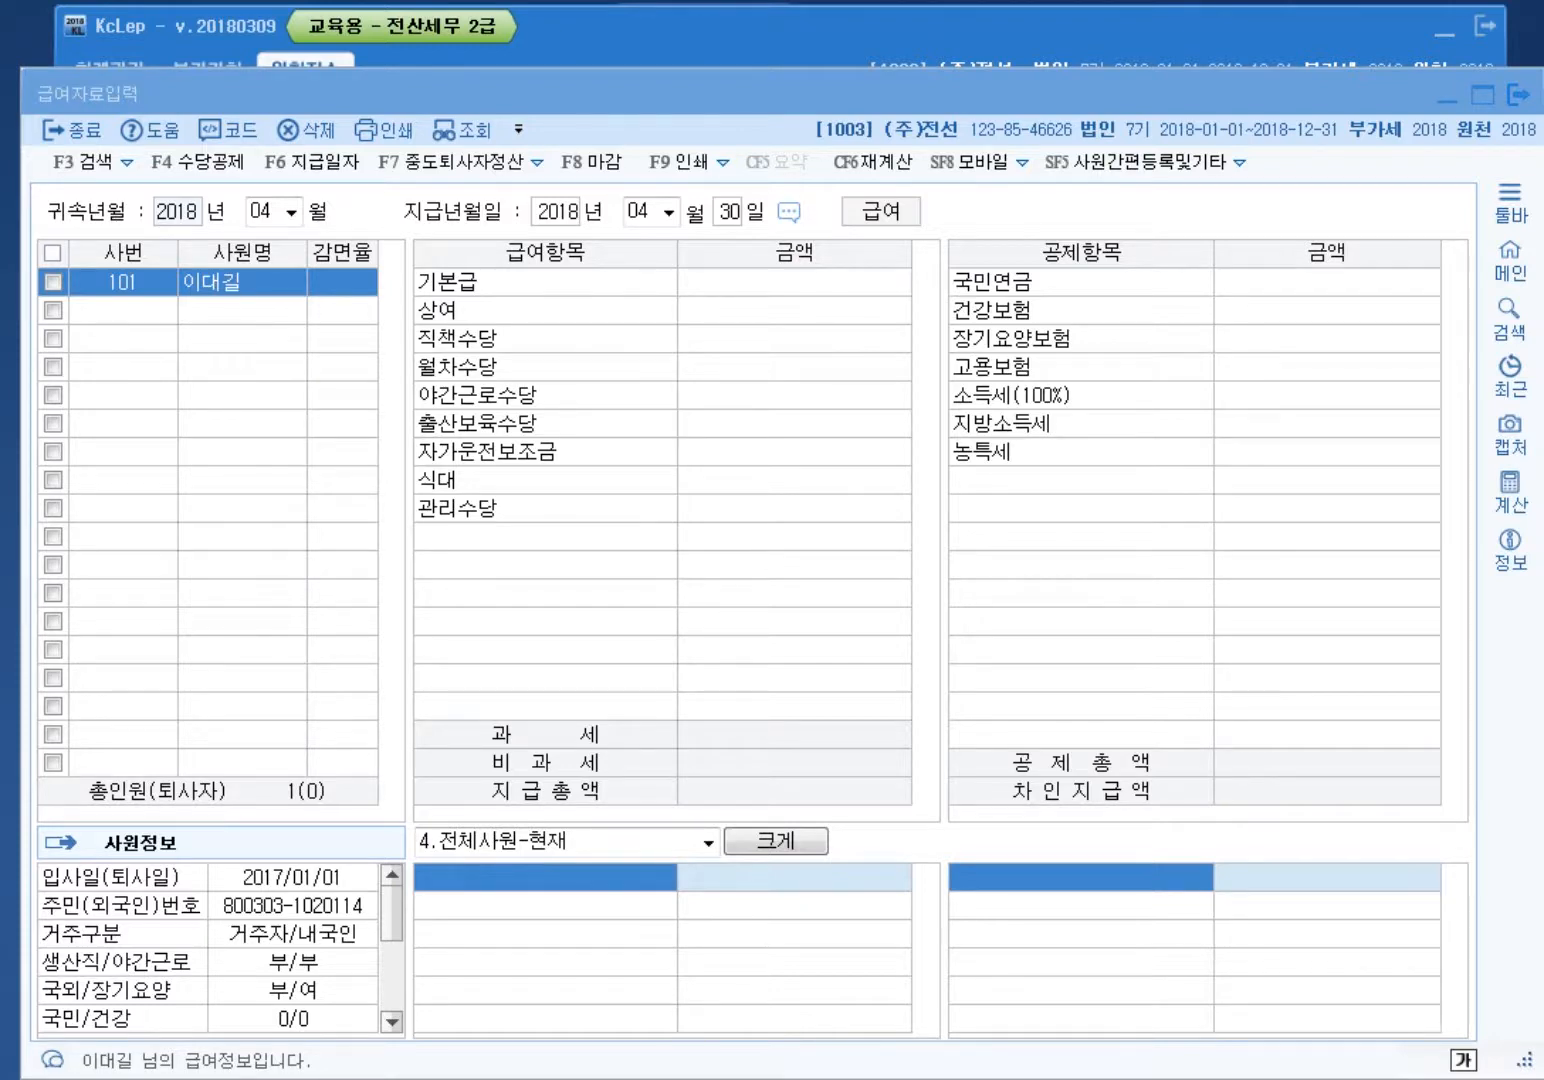
Step: Enter base salary 2,000,000 and childcare allowance 100,000
left_click(794, 281)
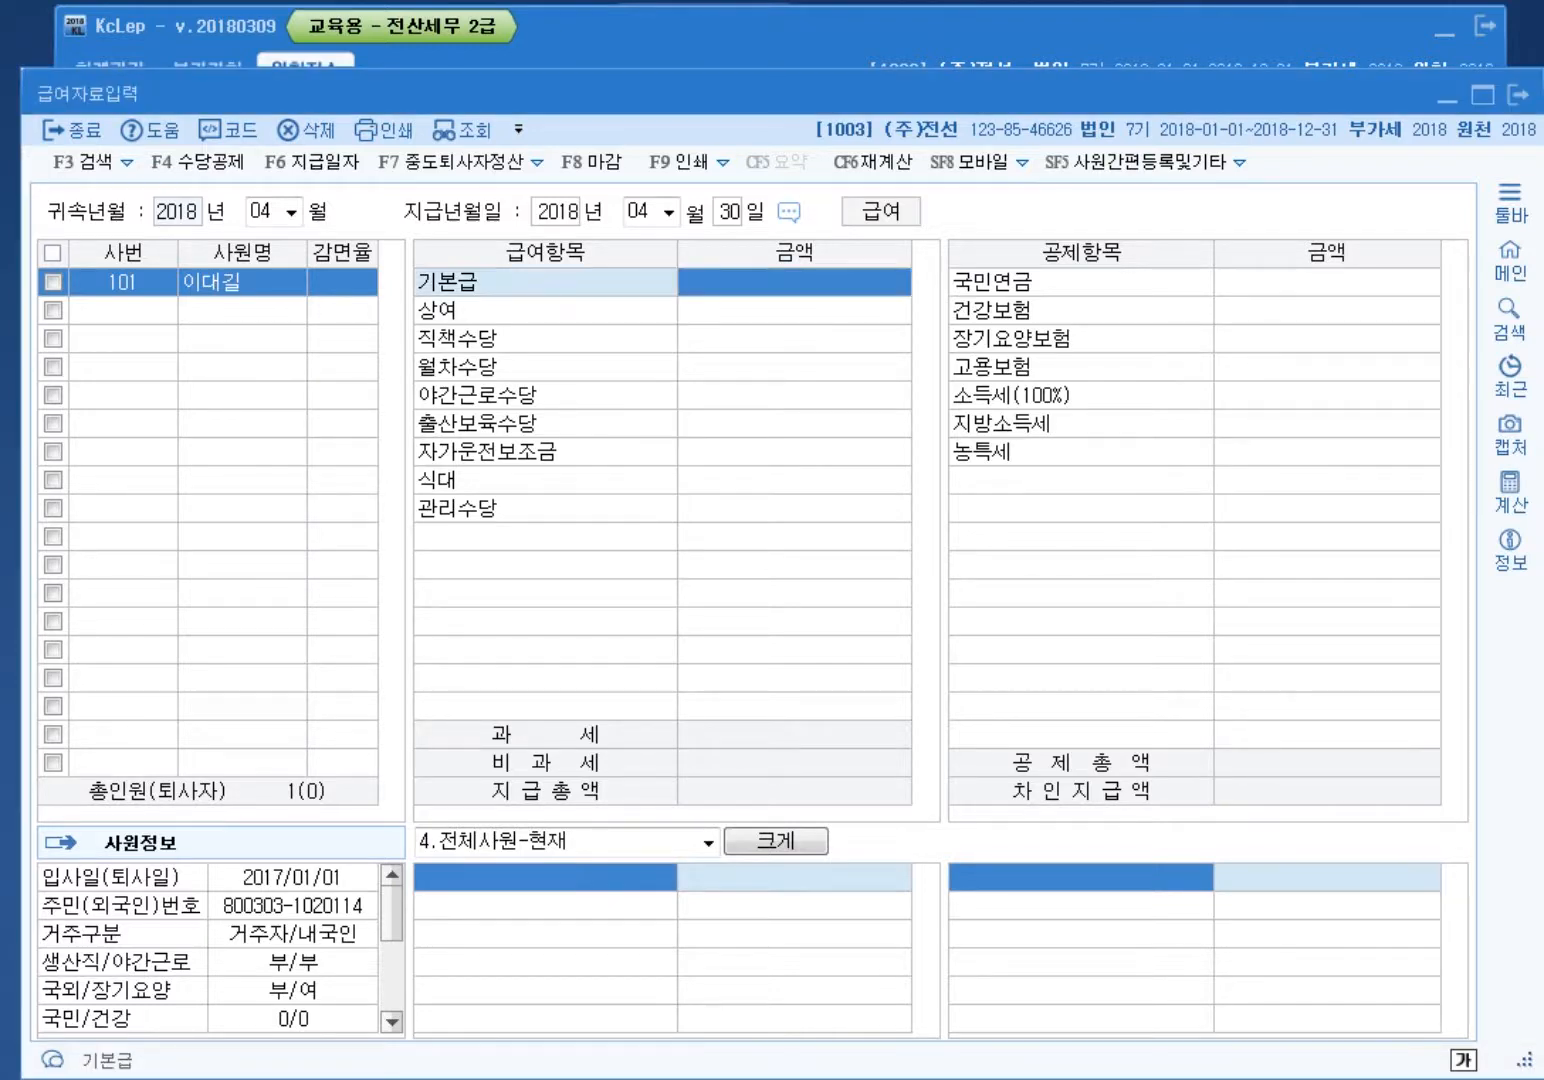
type("2000000")
key("Return")
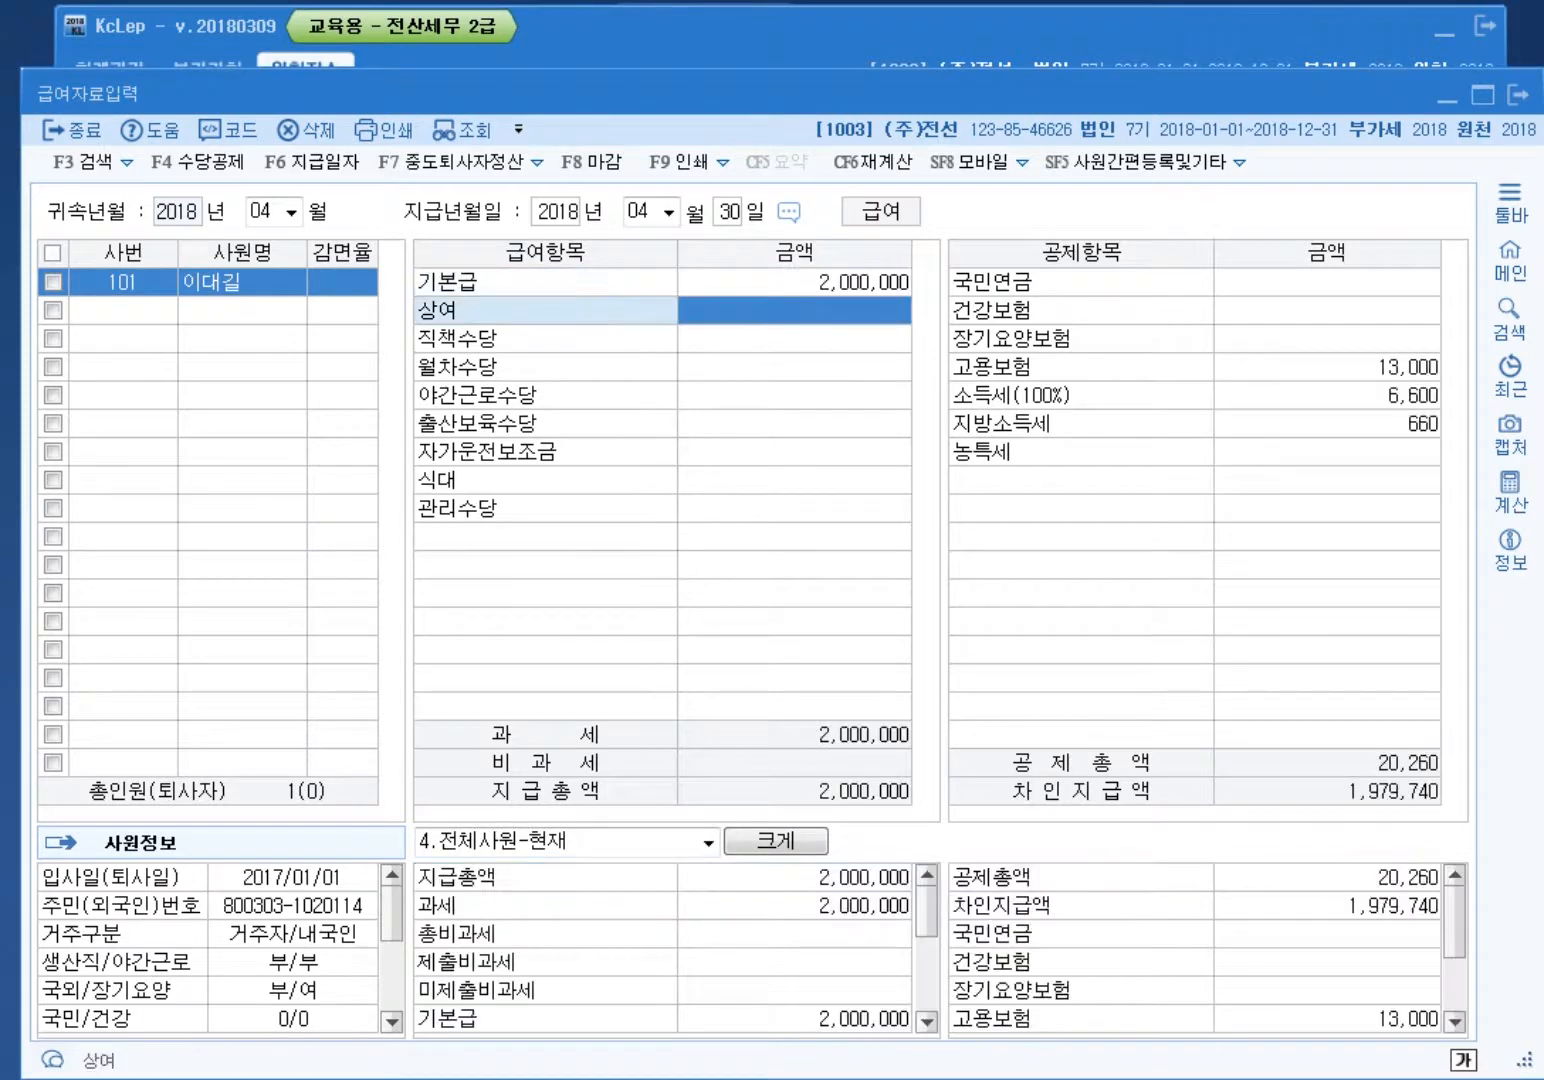
key("Return")
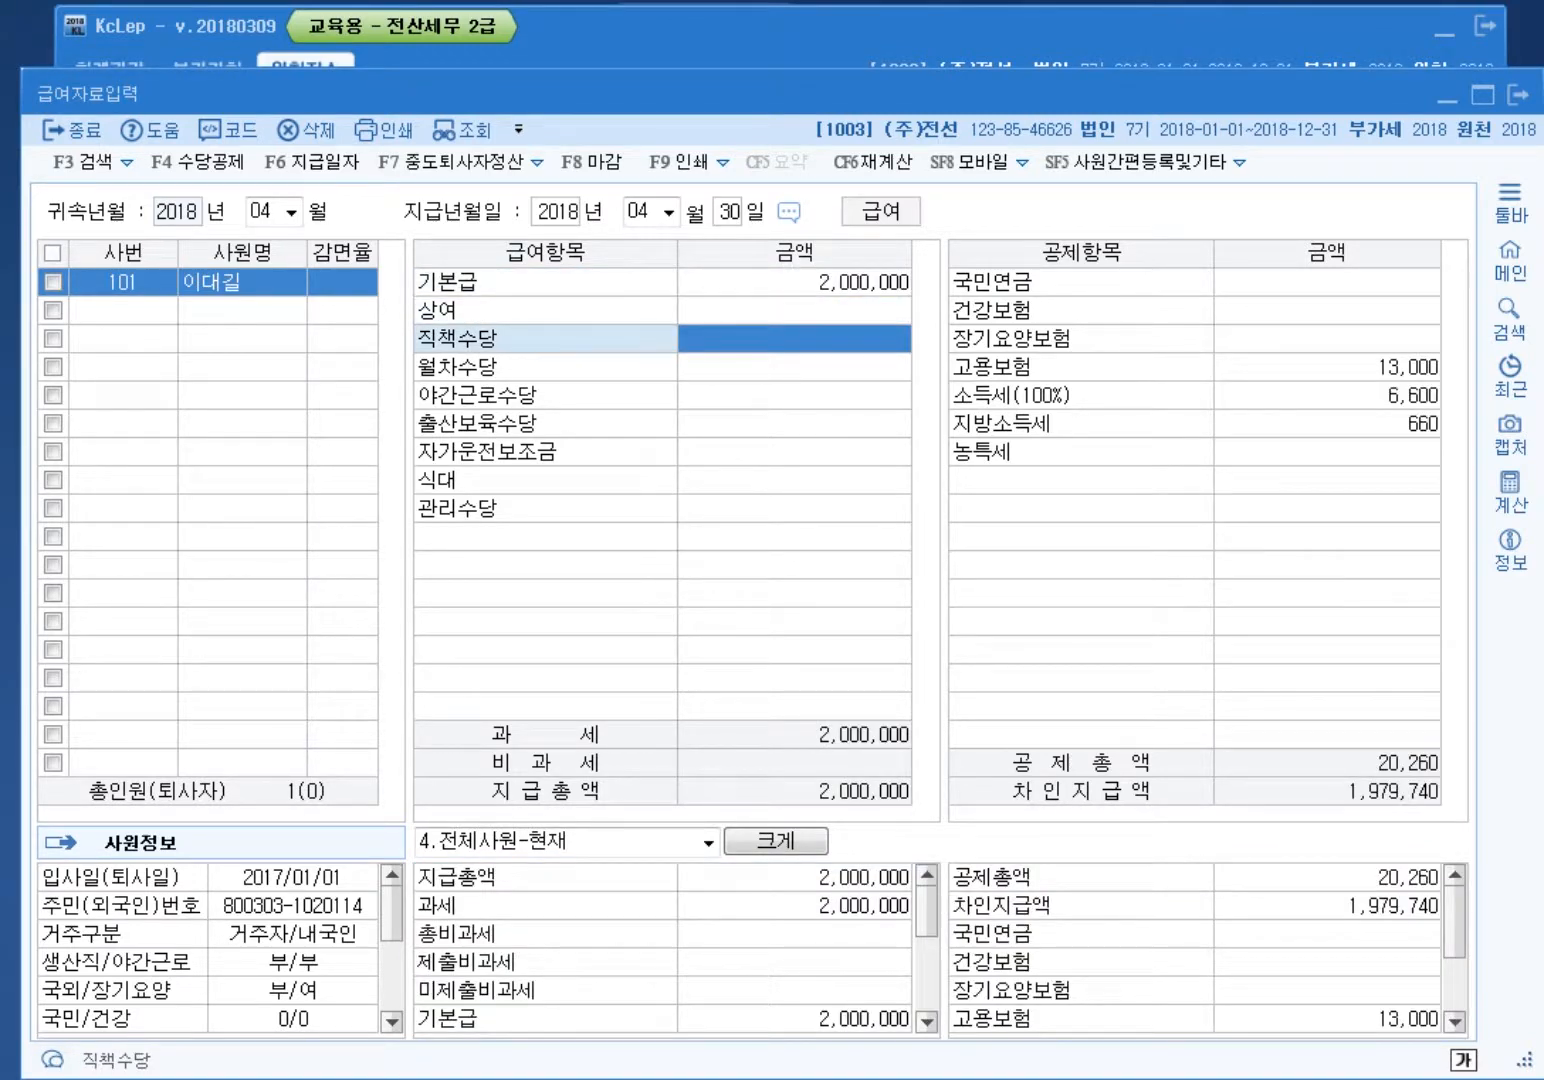
key("Return")
key("Return")
key("Return")
type("100000")
key("Return")
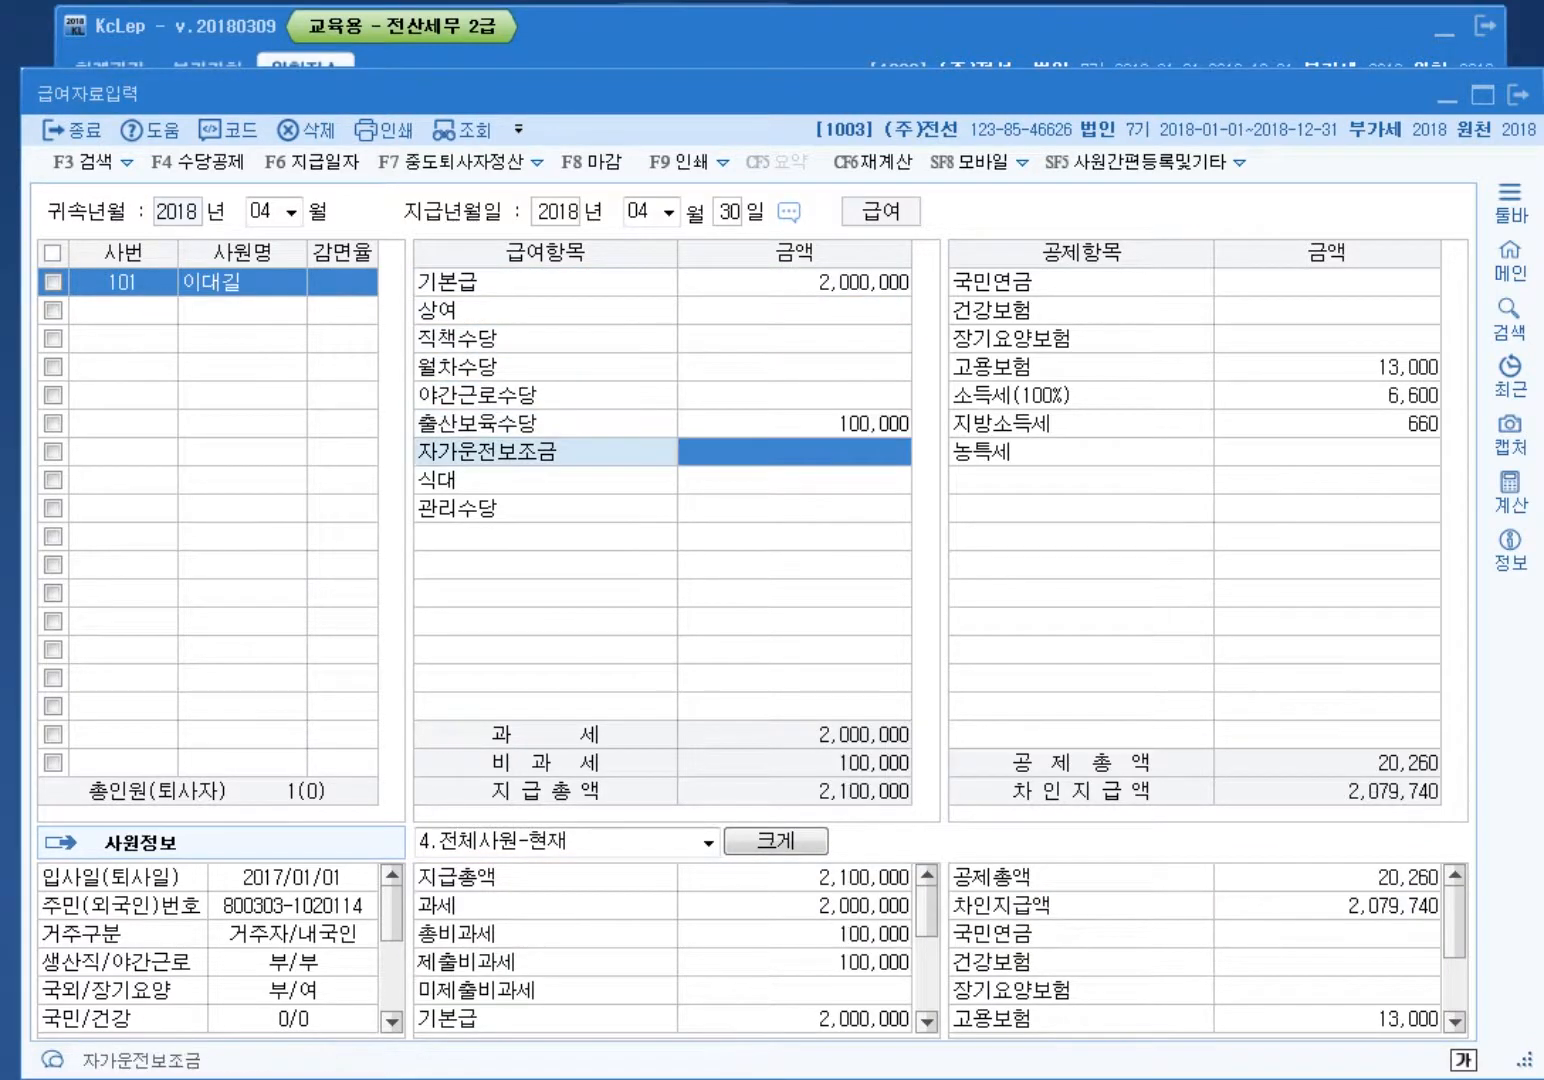
Step: Enter 자가운전보조금 300,000, 식대 200,000 and 관리수당 300,000
key("Up")
key("Up")
key("Down")
key("Down")
type("3")
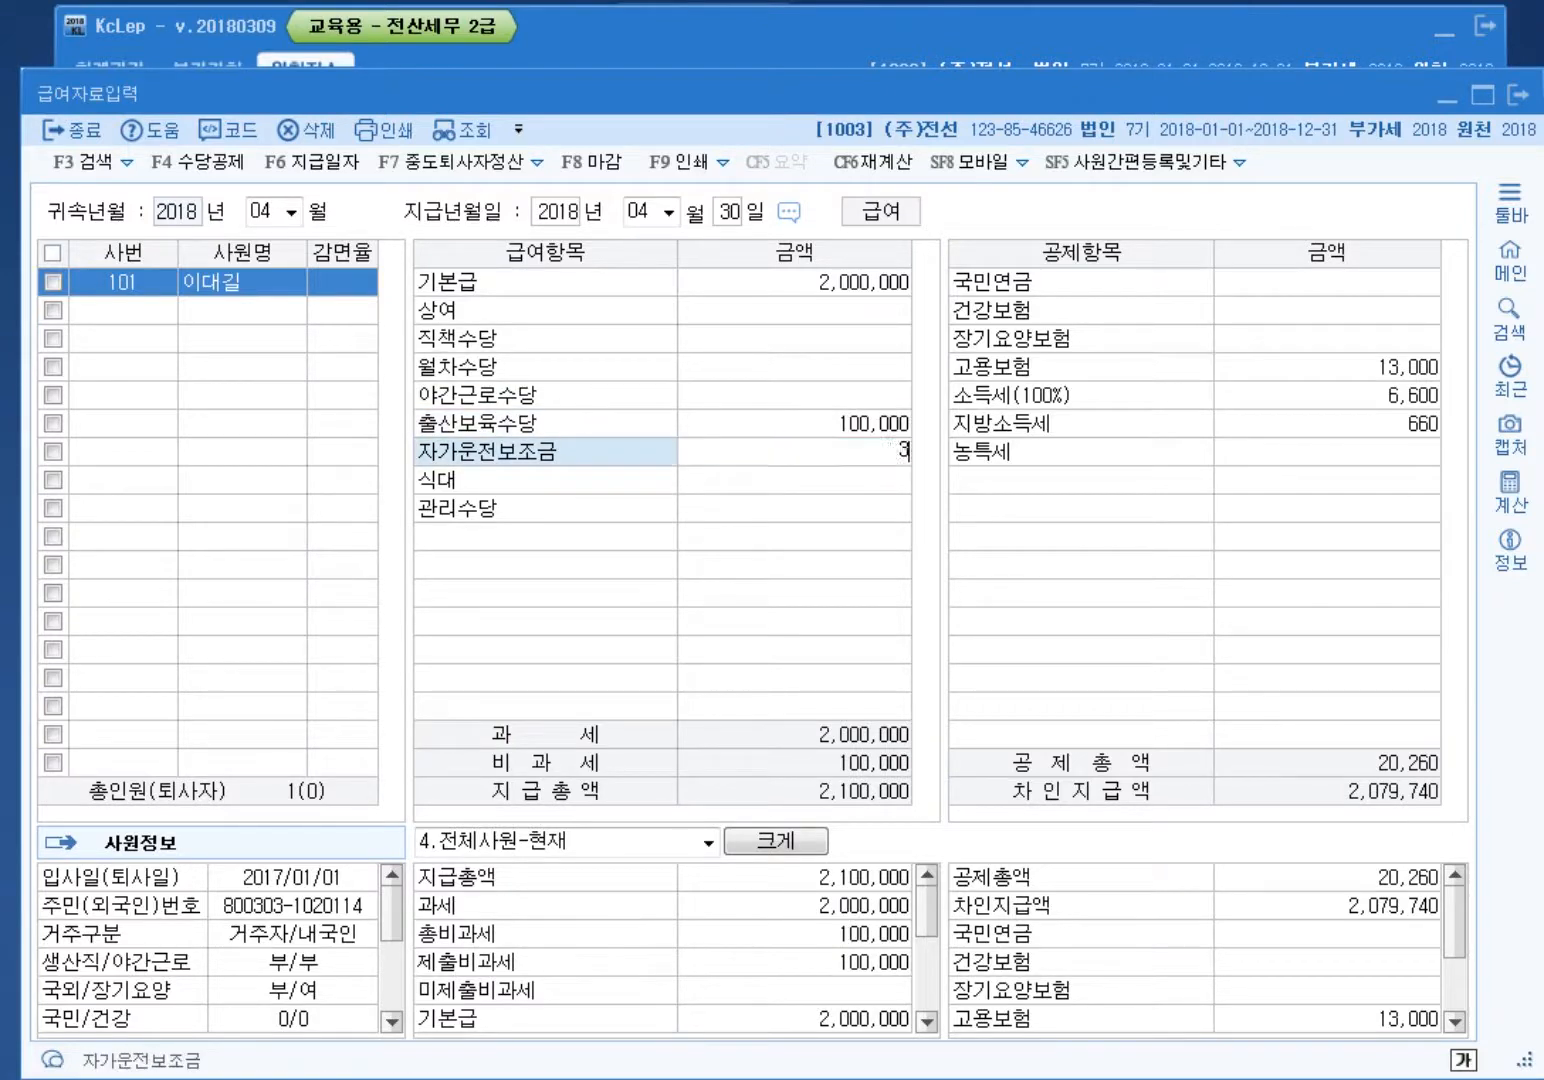
type("00,000")
key("Return")
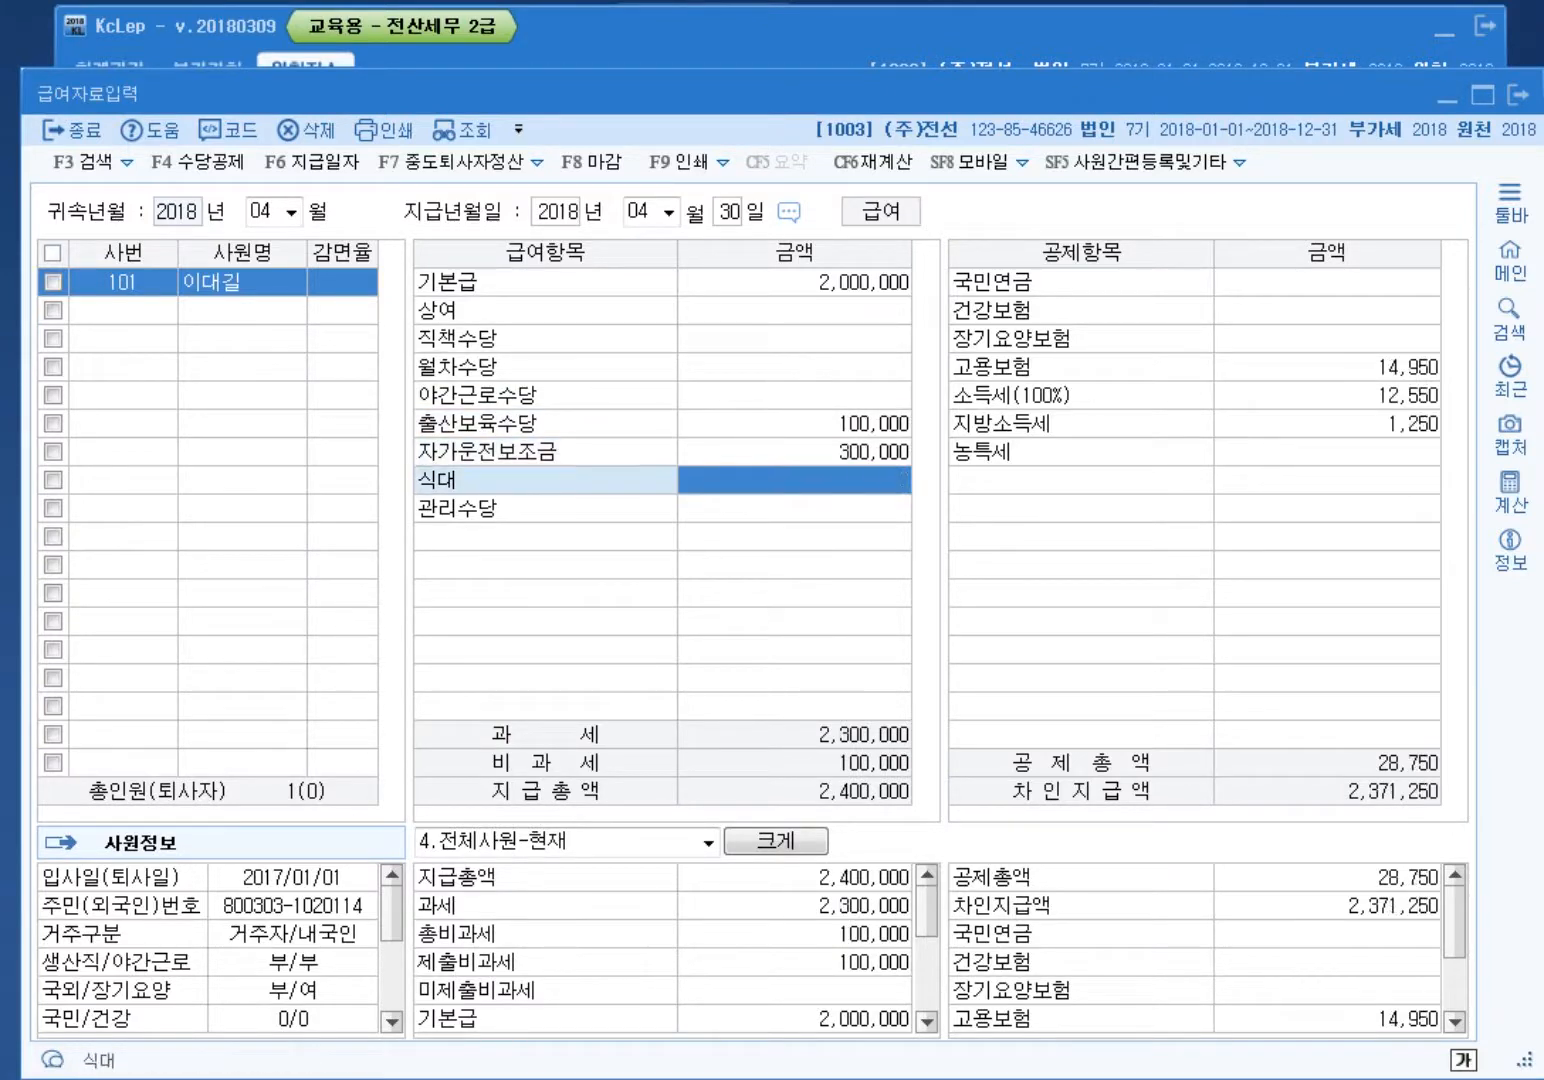
type("2000000")
key("Return")
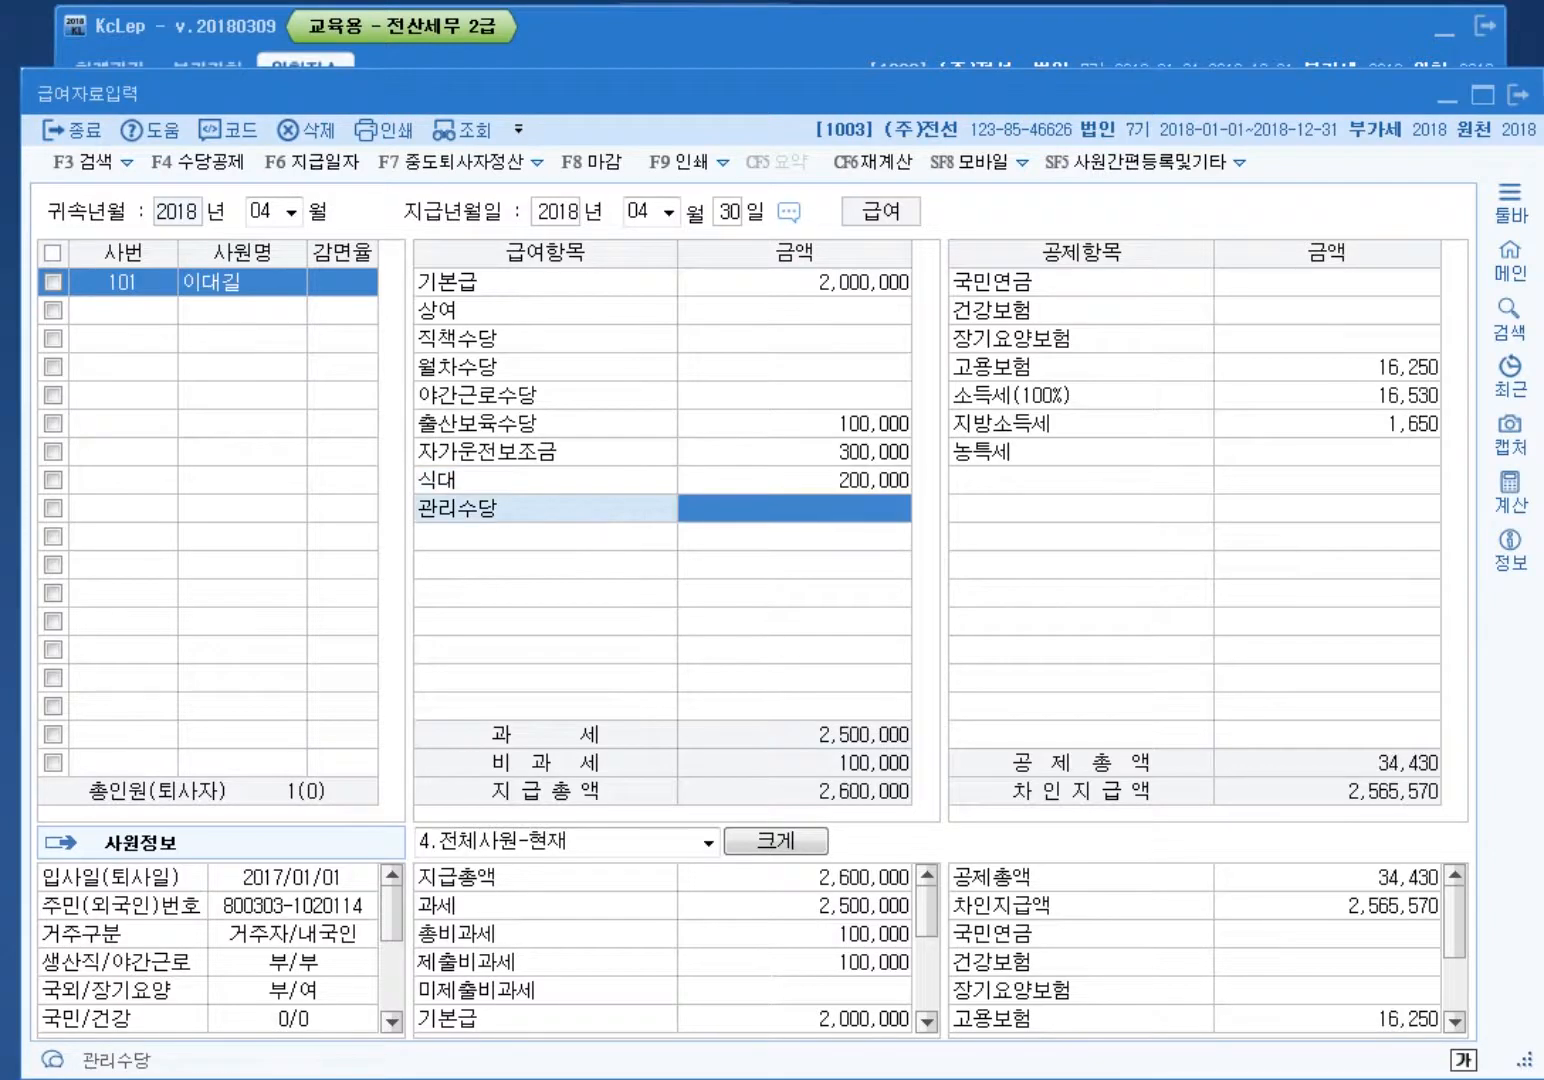
type("300,000")
key("Return")
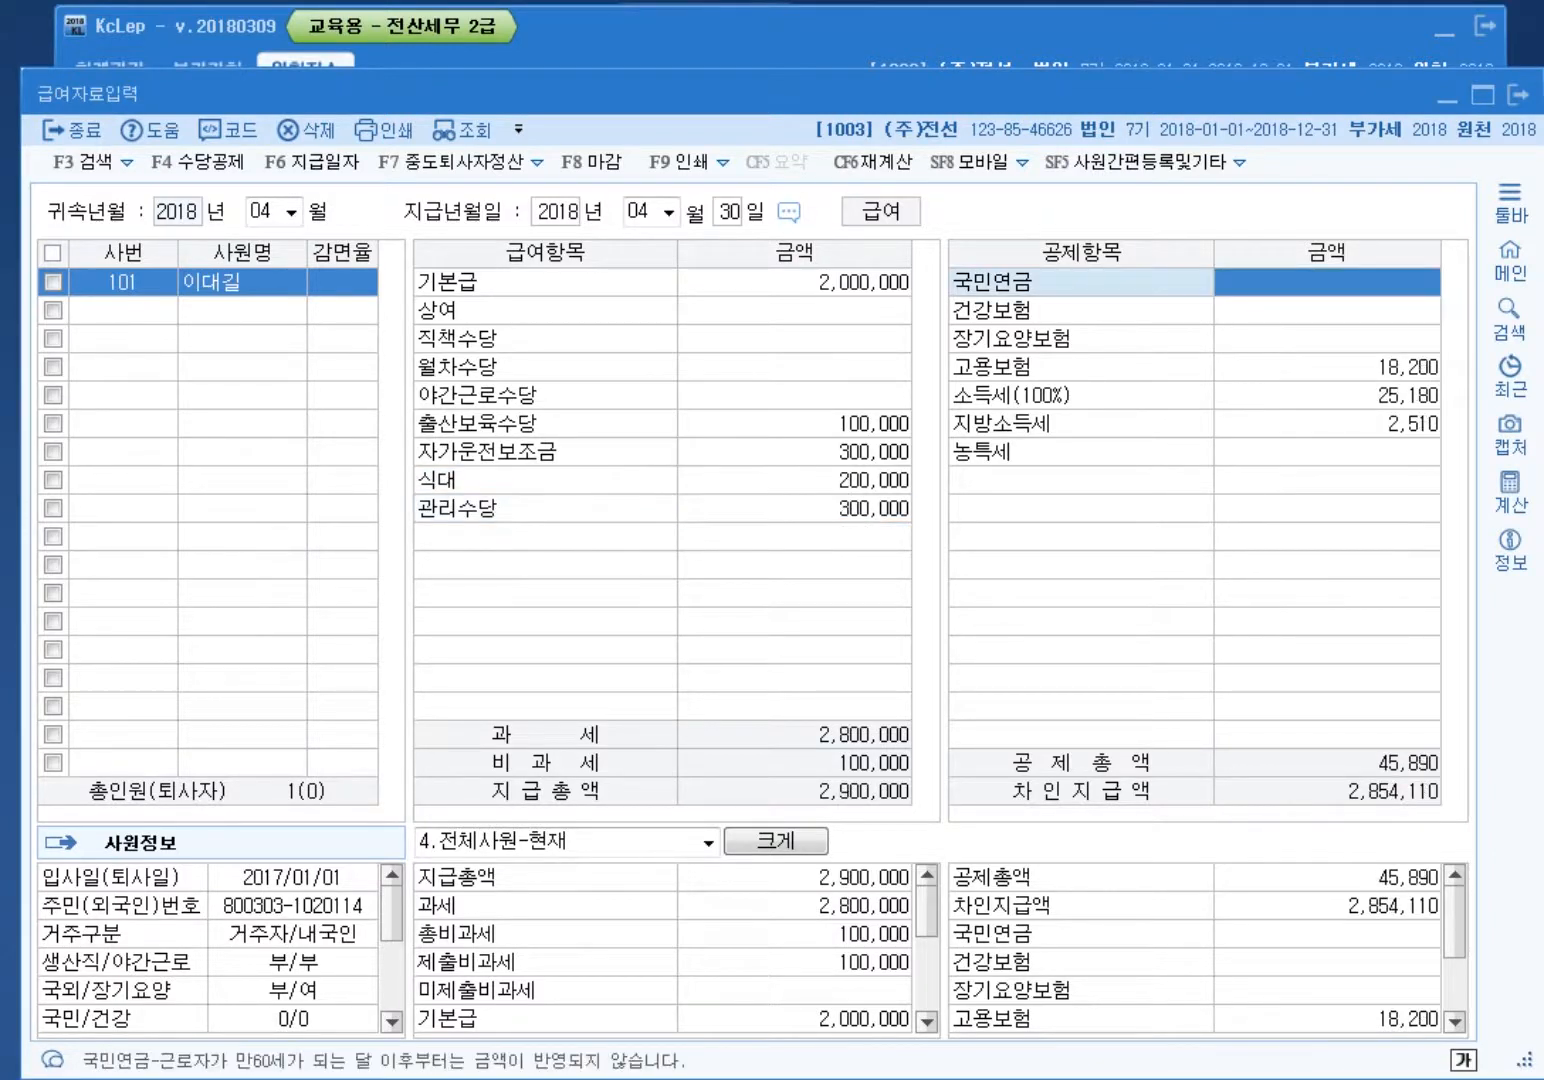
Step: Enter deductions: 국민연금 99,000, 건강보험 68,640, 고용보험 14,300
type("990000")
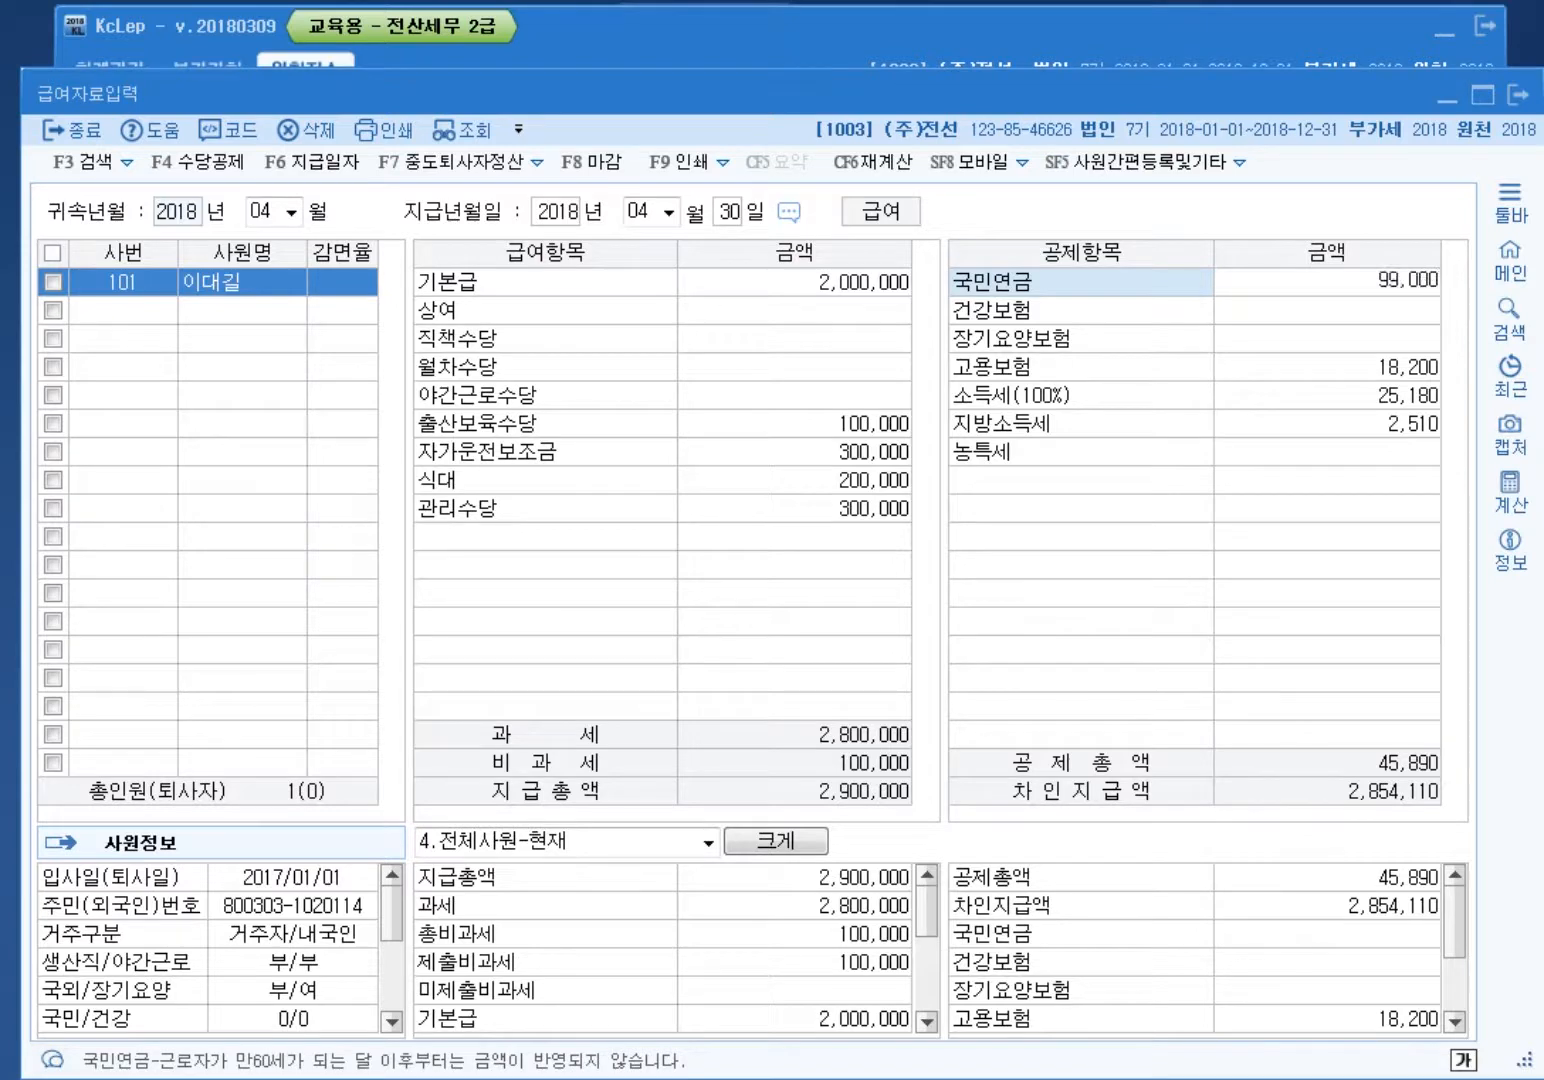
key("Return")
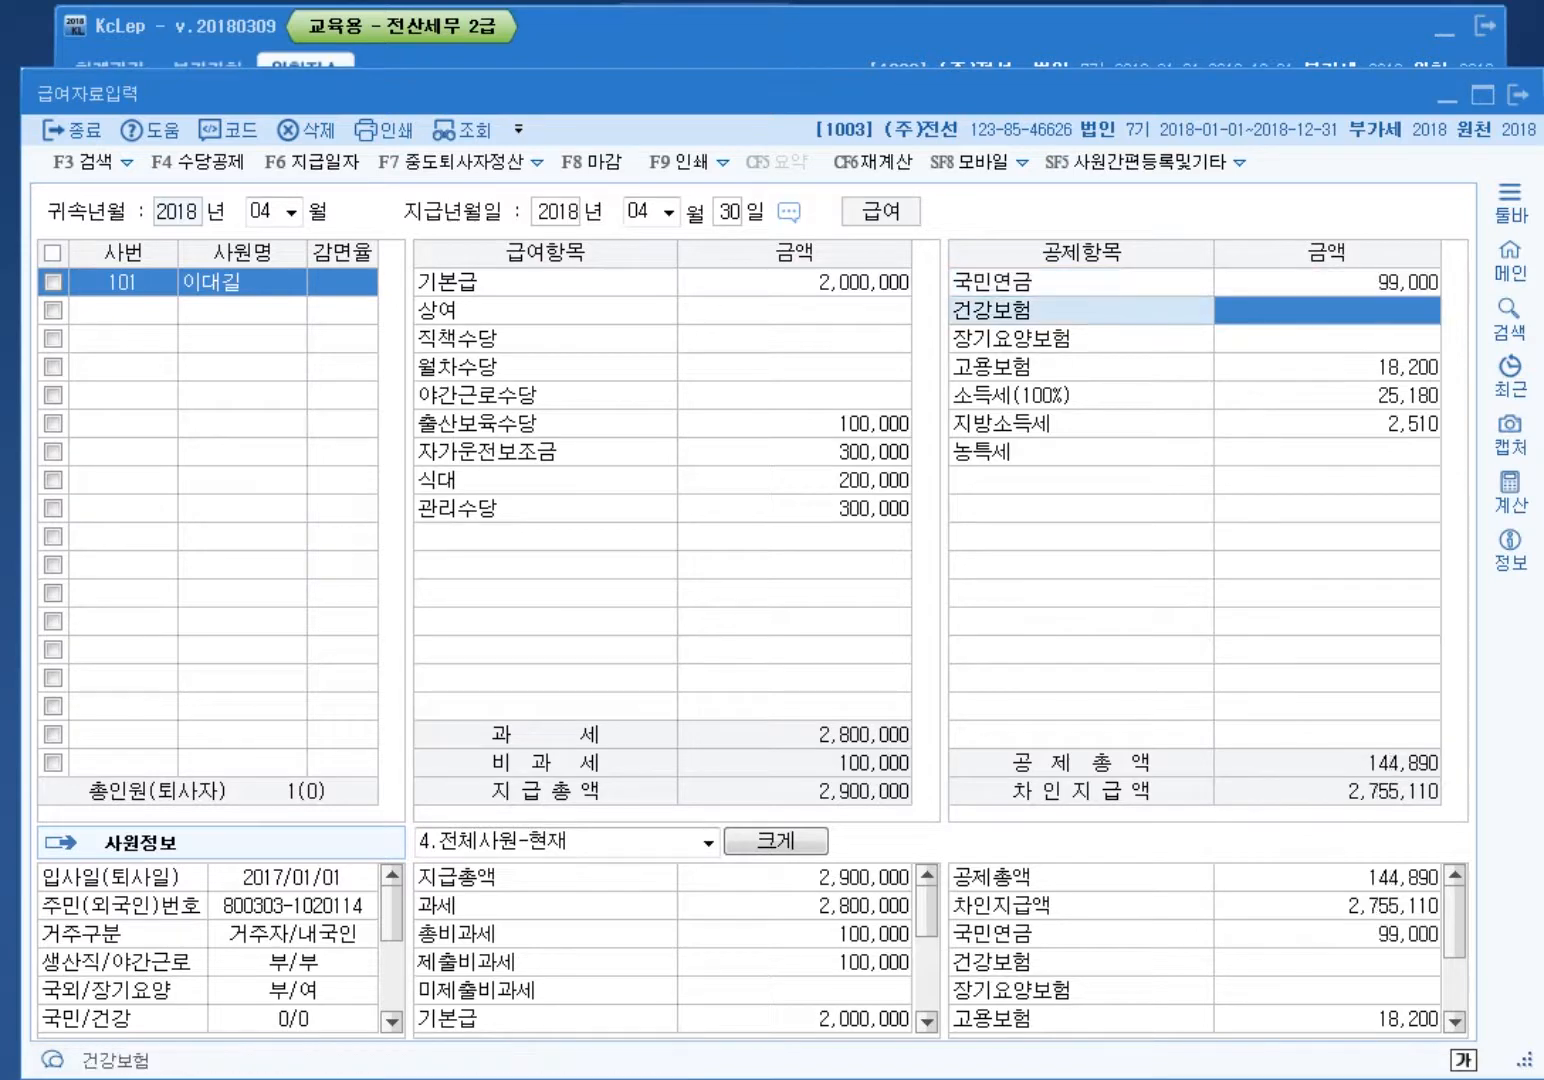
type("68640")
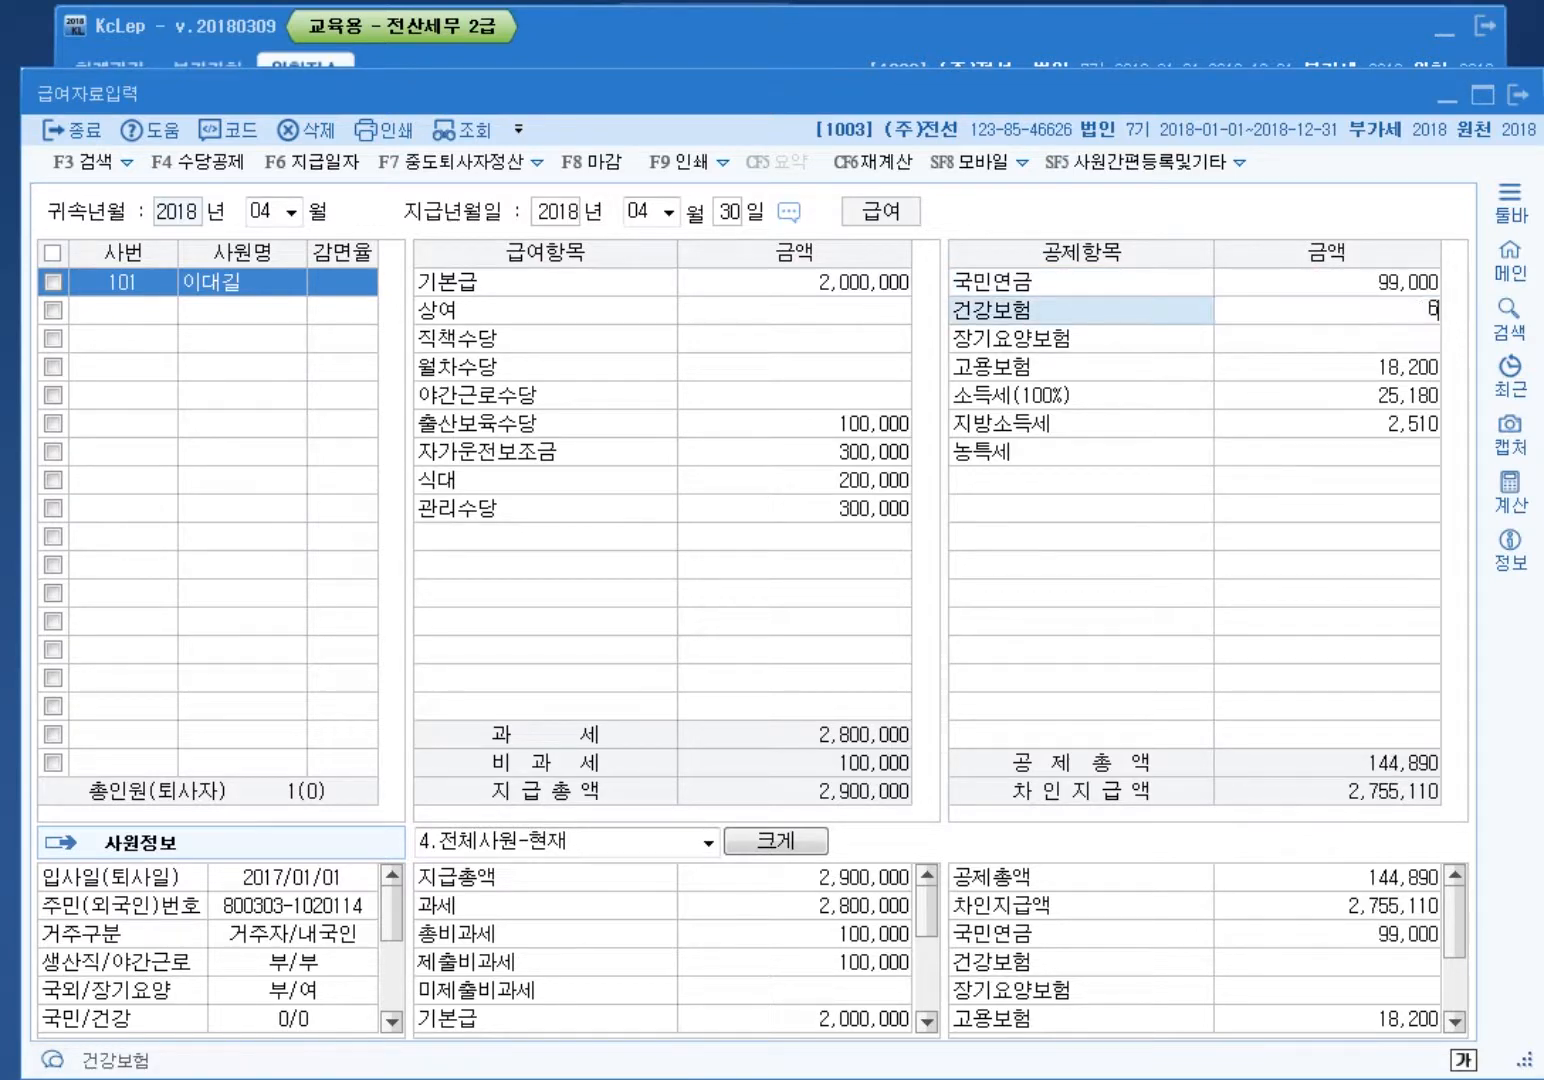
key("Return")
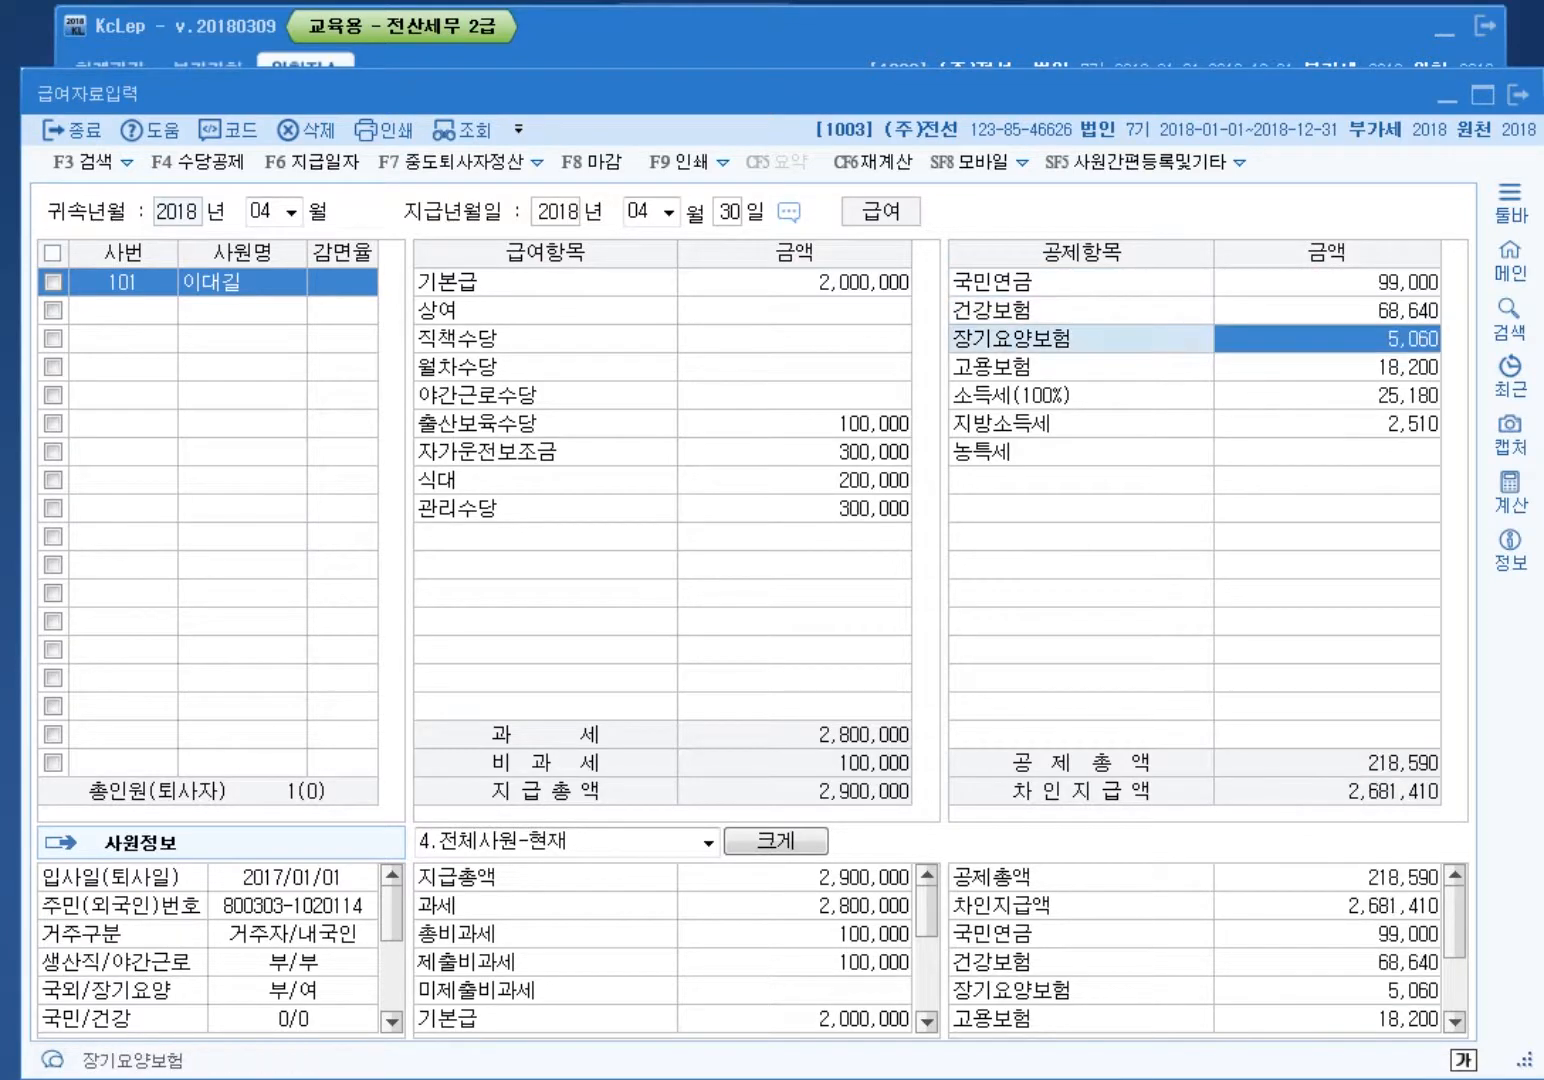
key("Return")
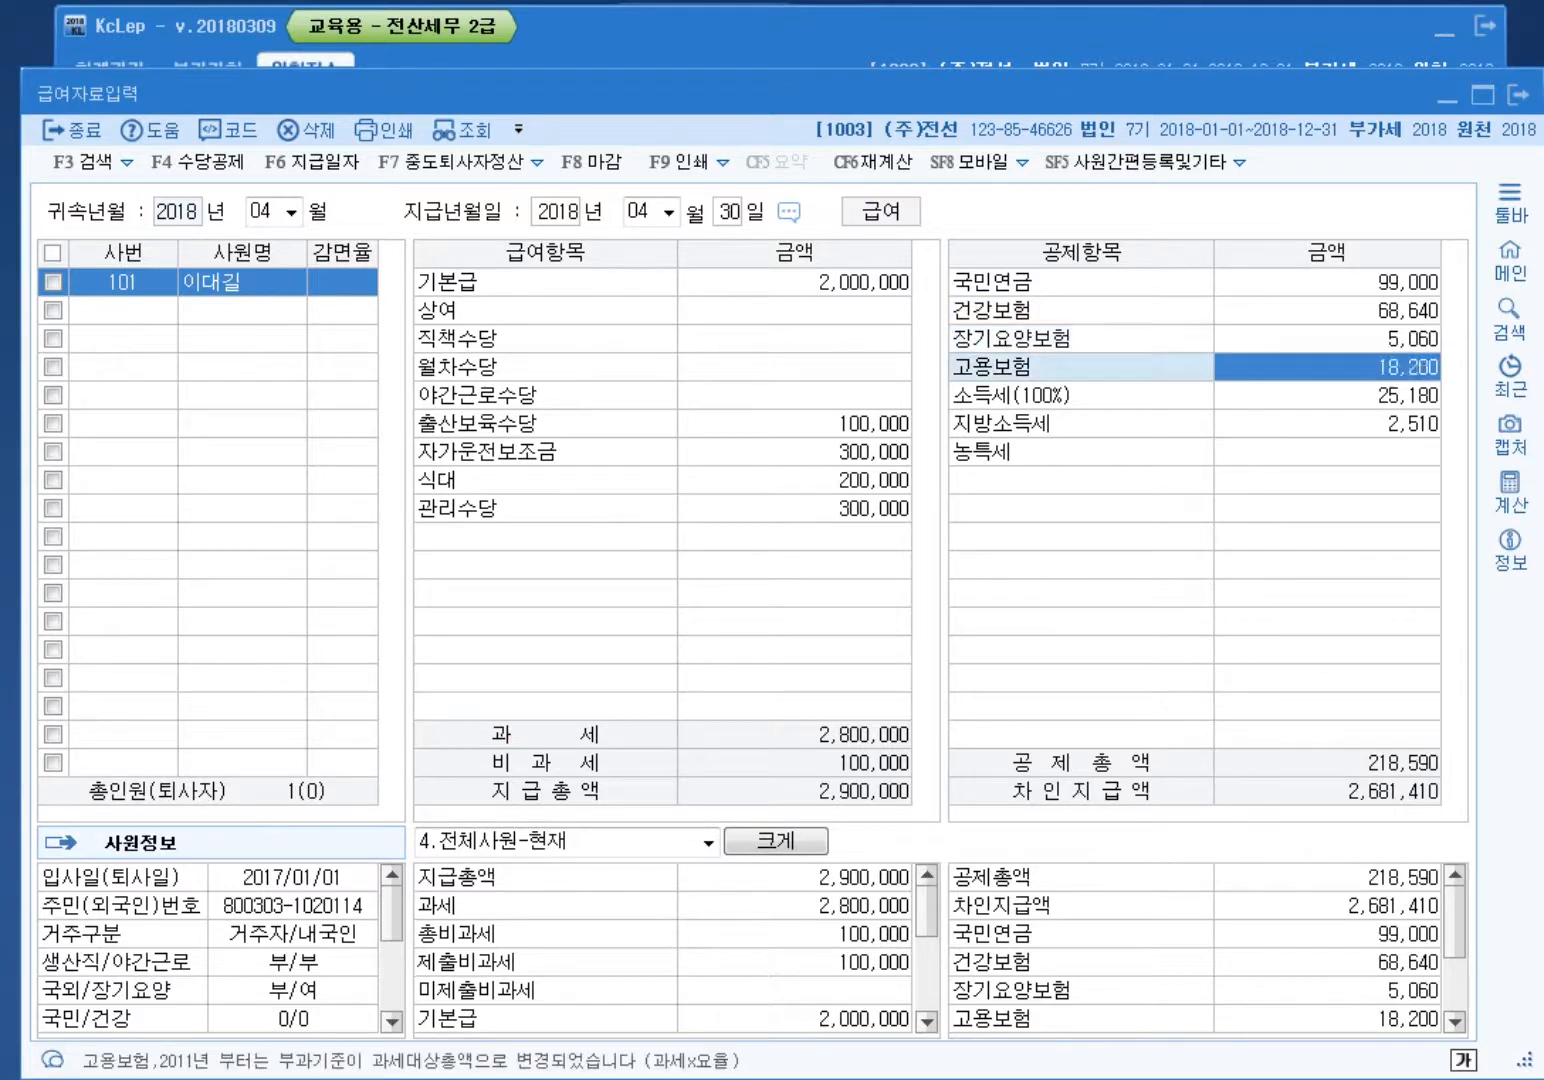
type("14300")
key("Return")
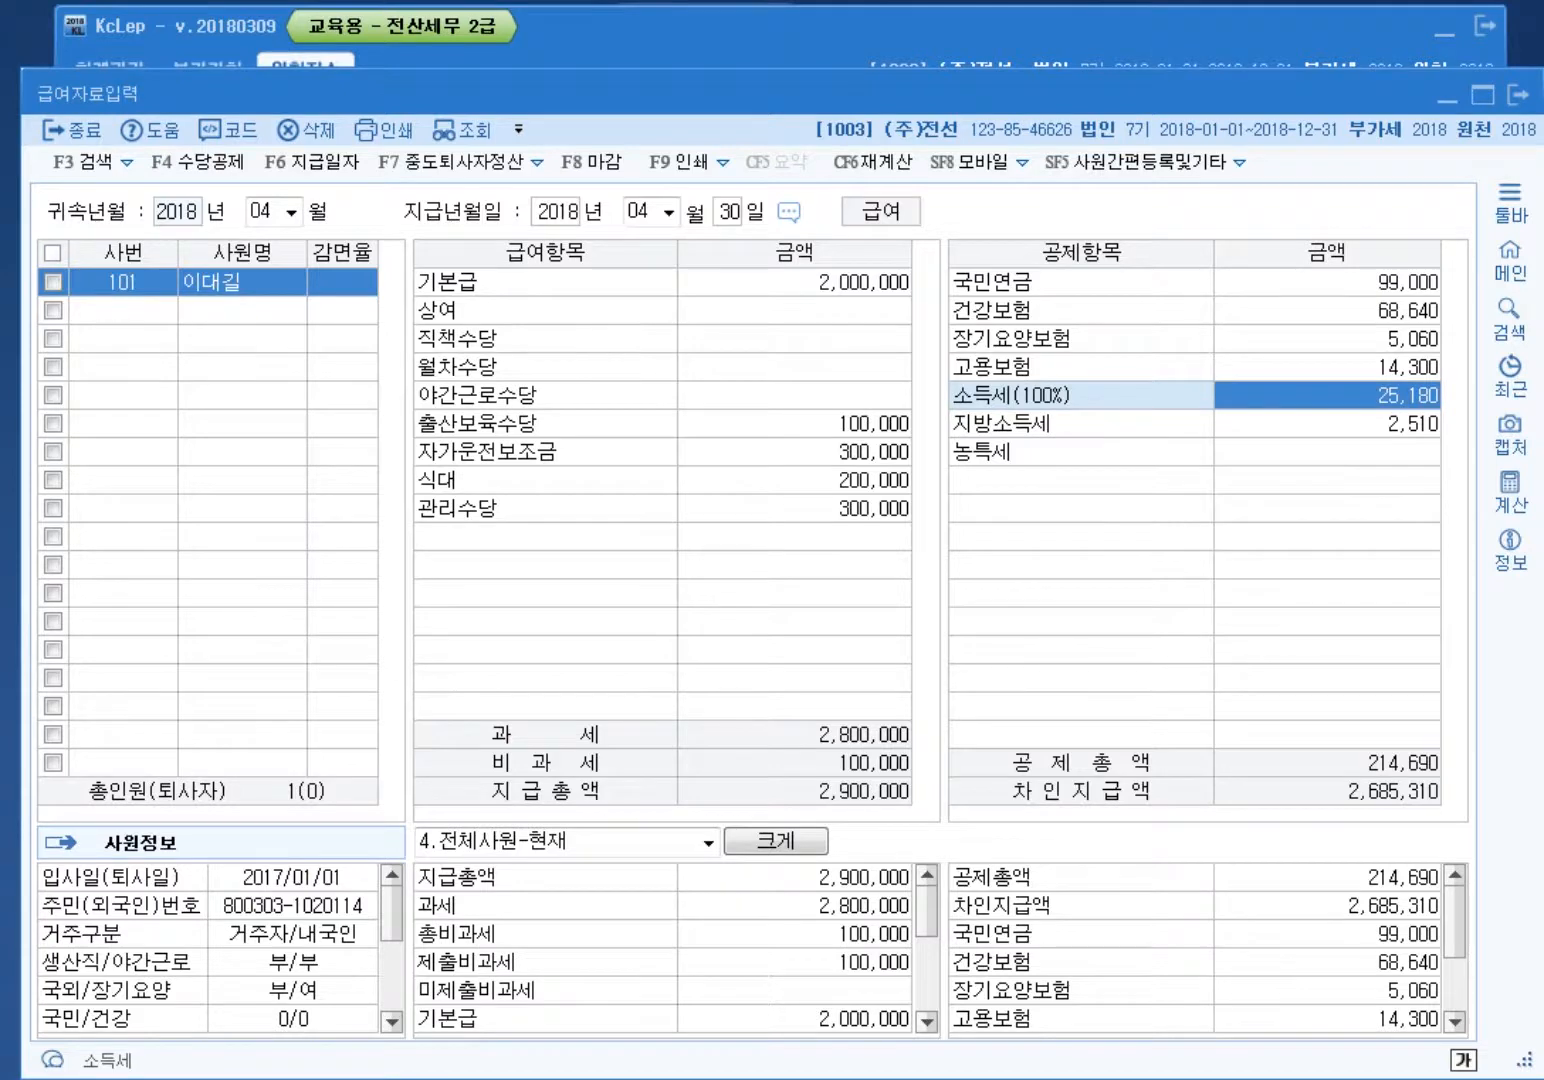
Step: Switch to company 1004 and open its payroll data entry
left_click(1415, 45)
left_click(1468, 243)
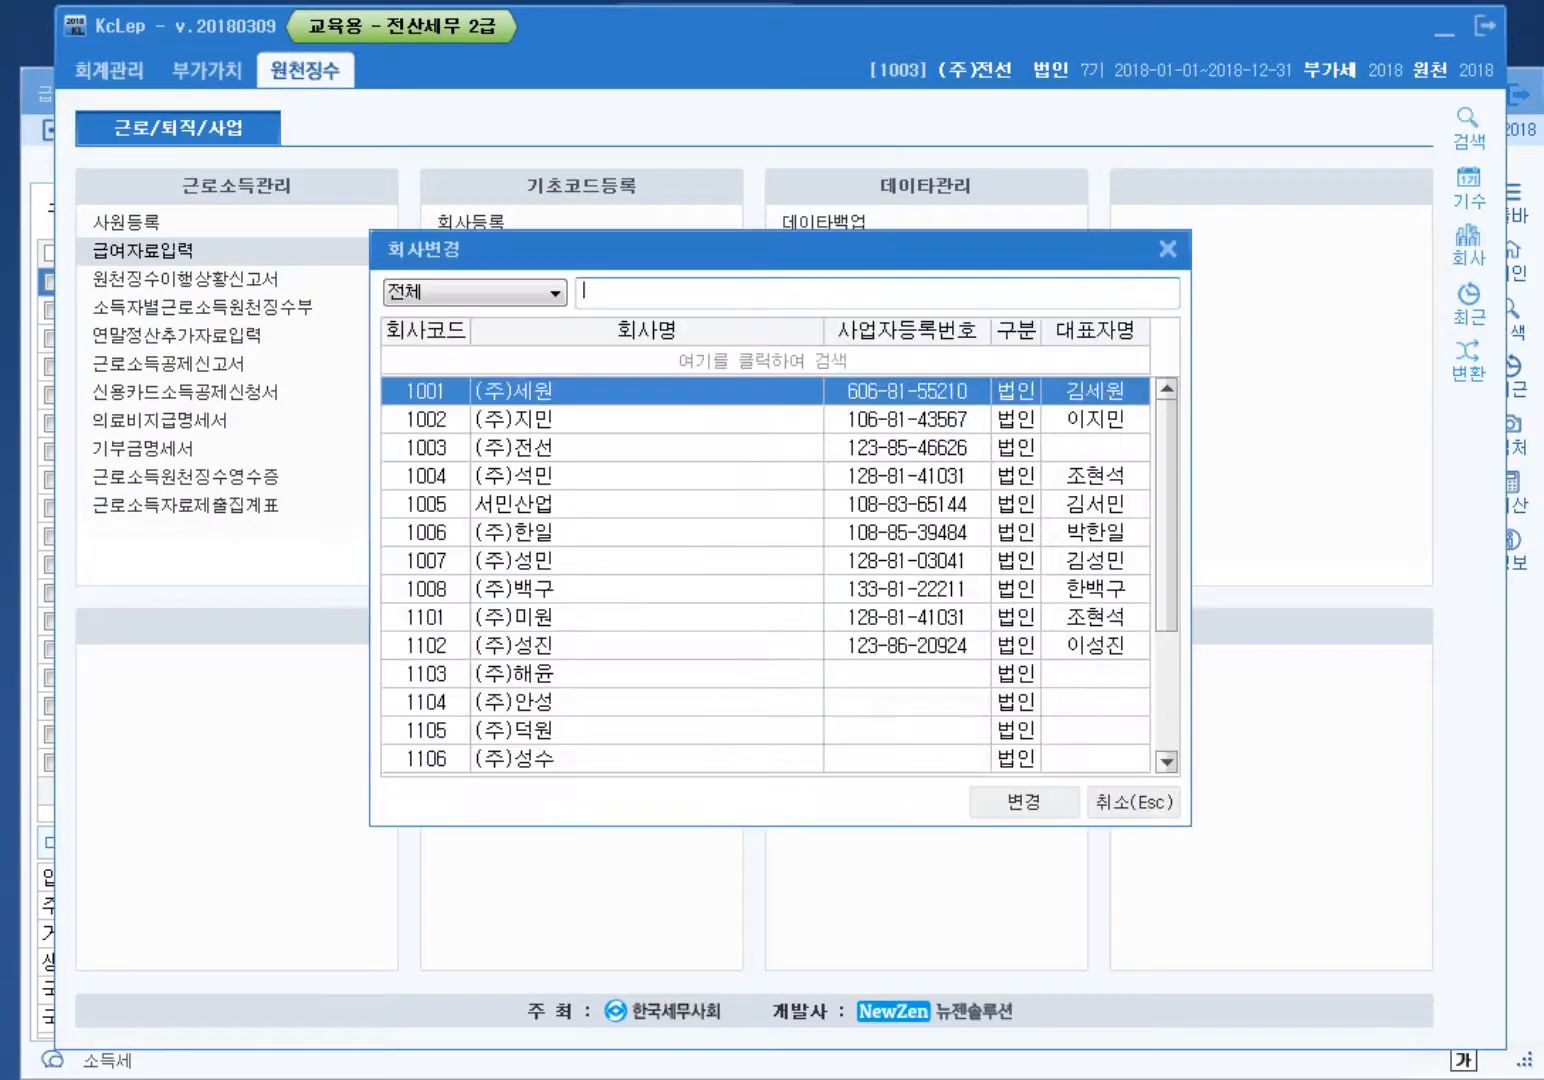
type("1004")
key("Return")
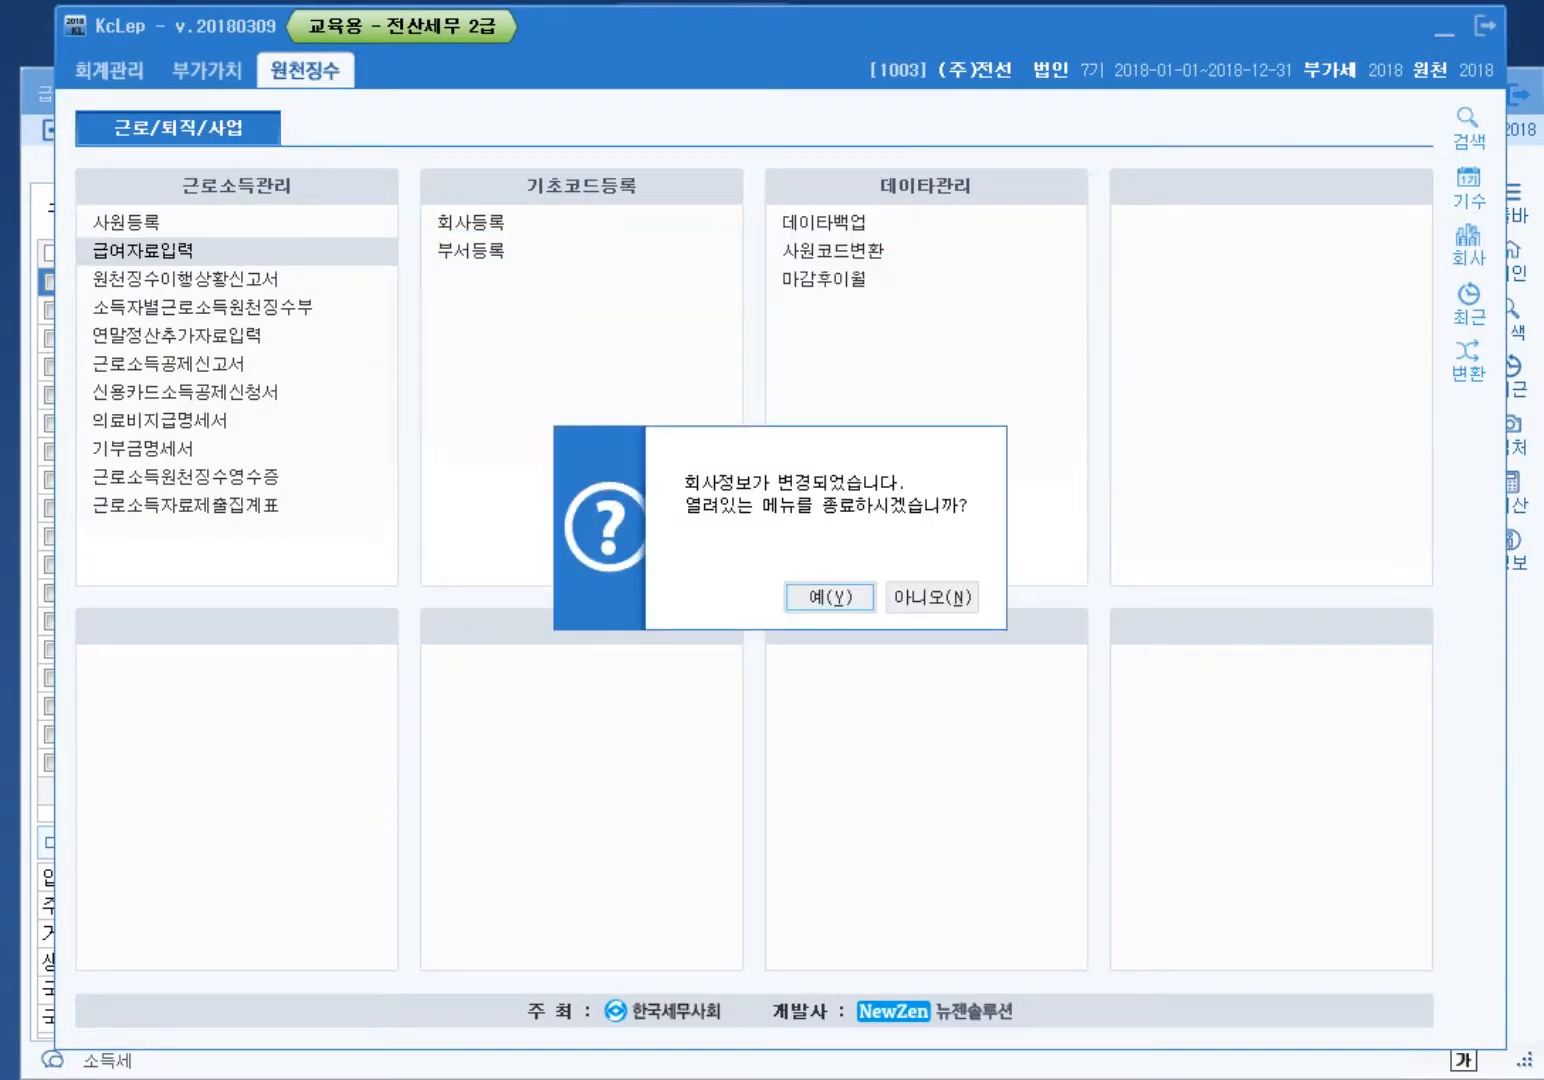
key("Return")
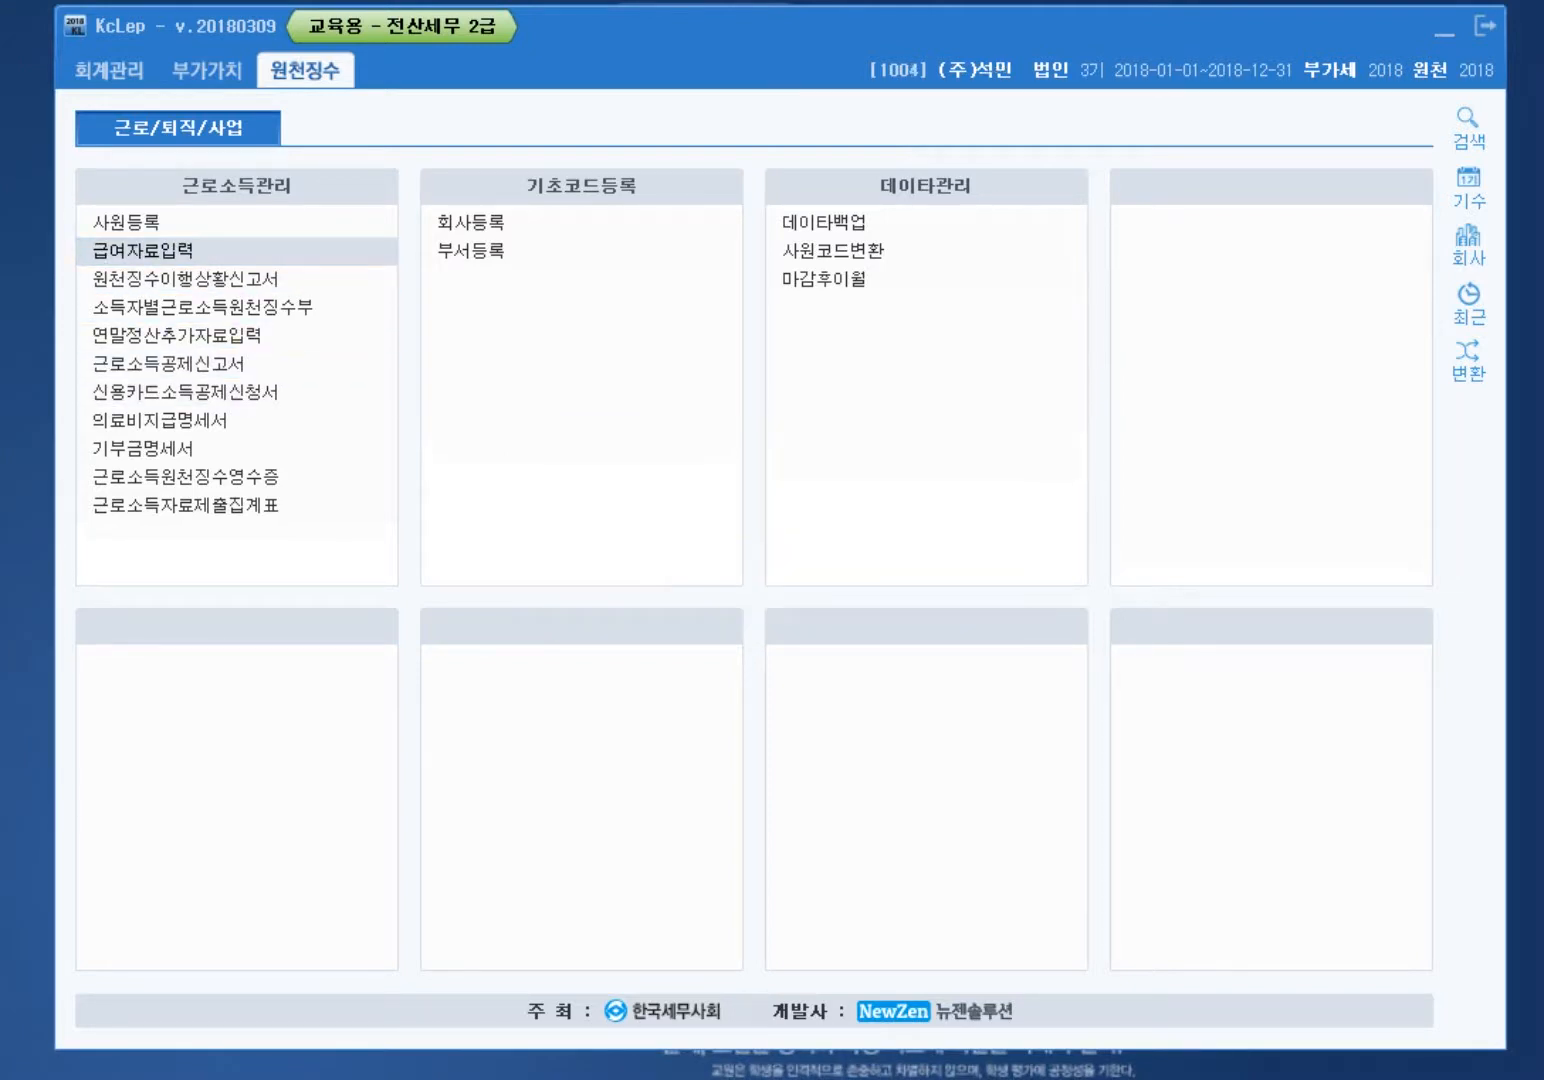
left_click(143, 250)
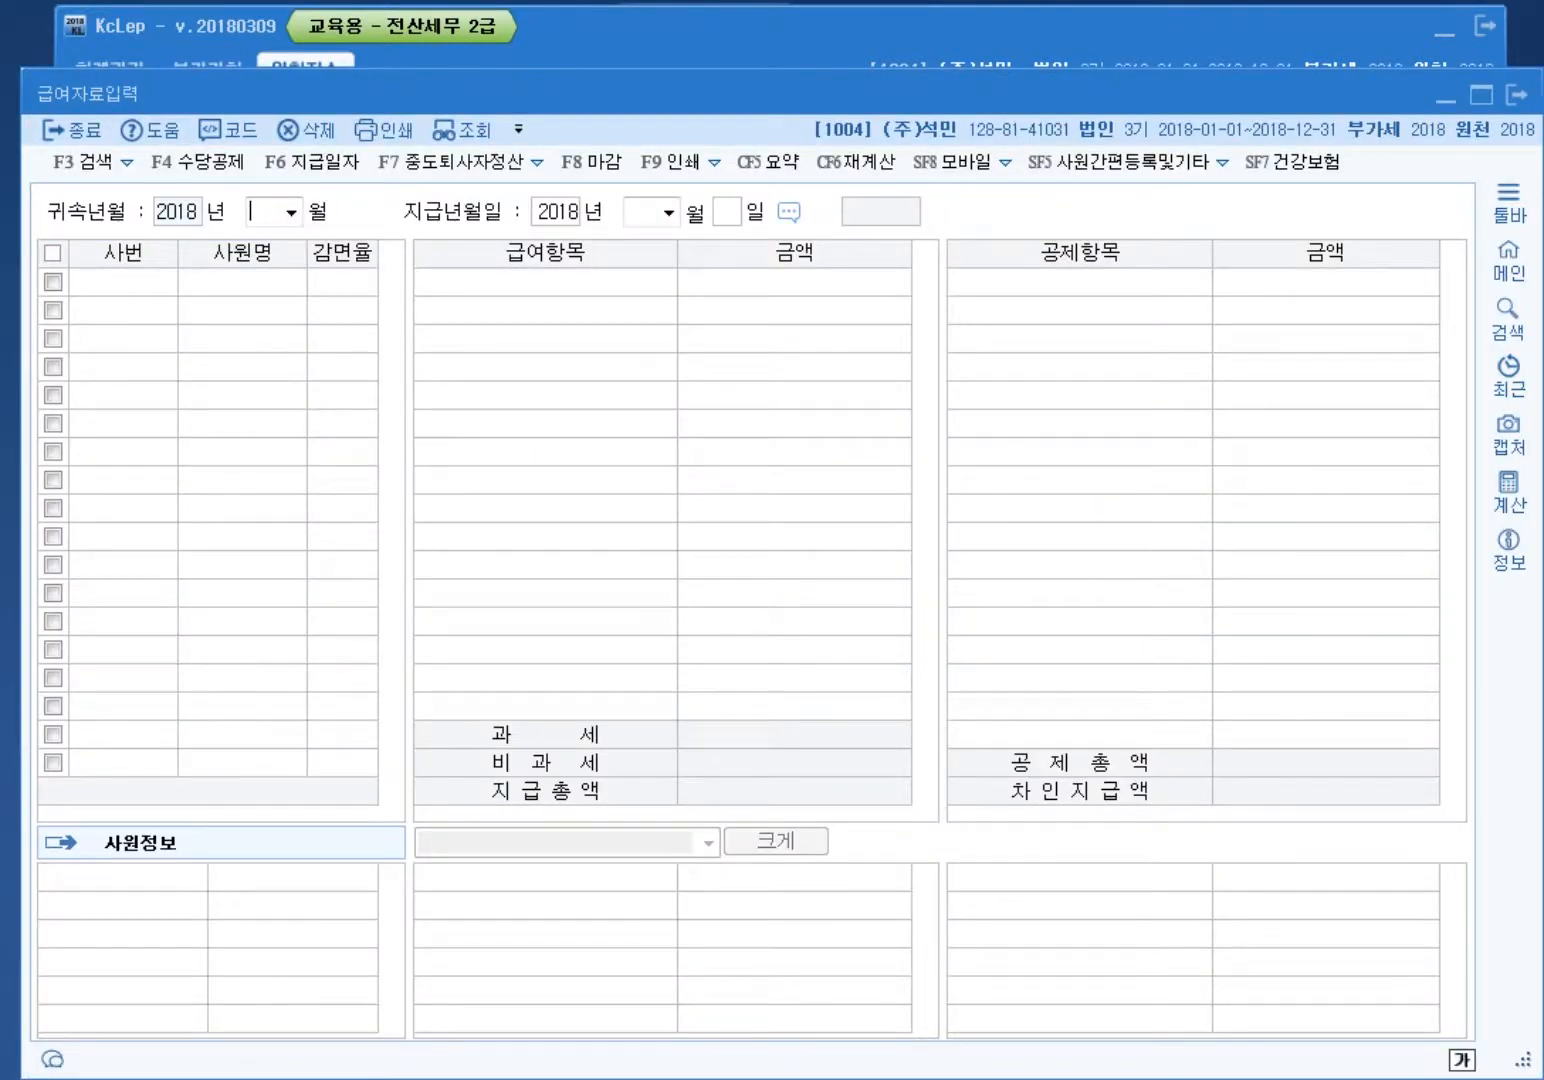
Step: Switch back to company 1003 and reopen payroll data entry
key("alt+Tab")
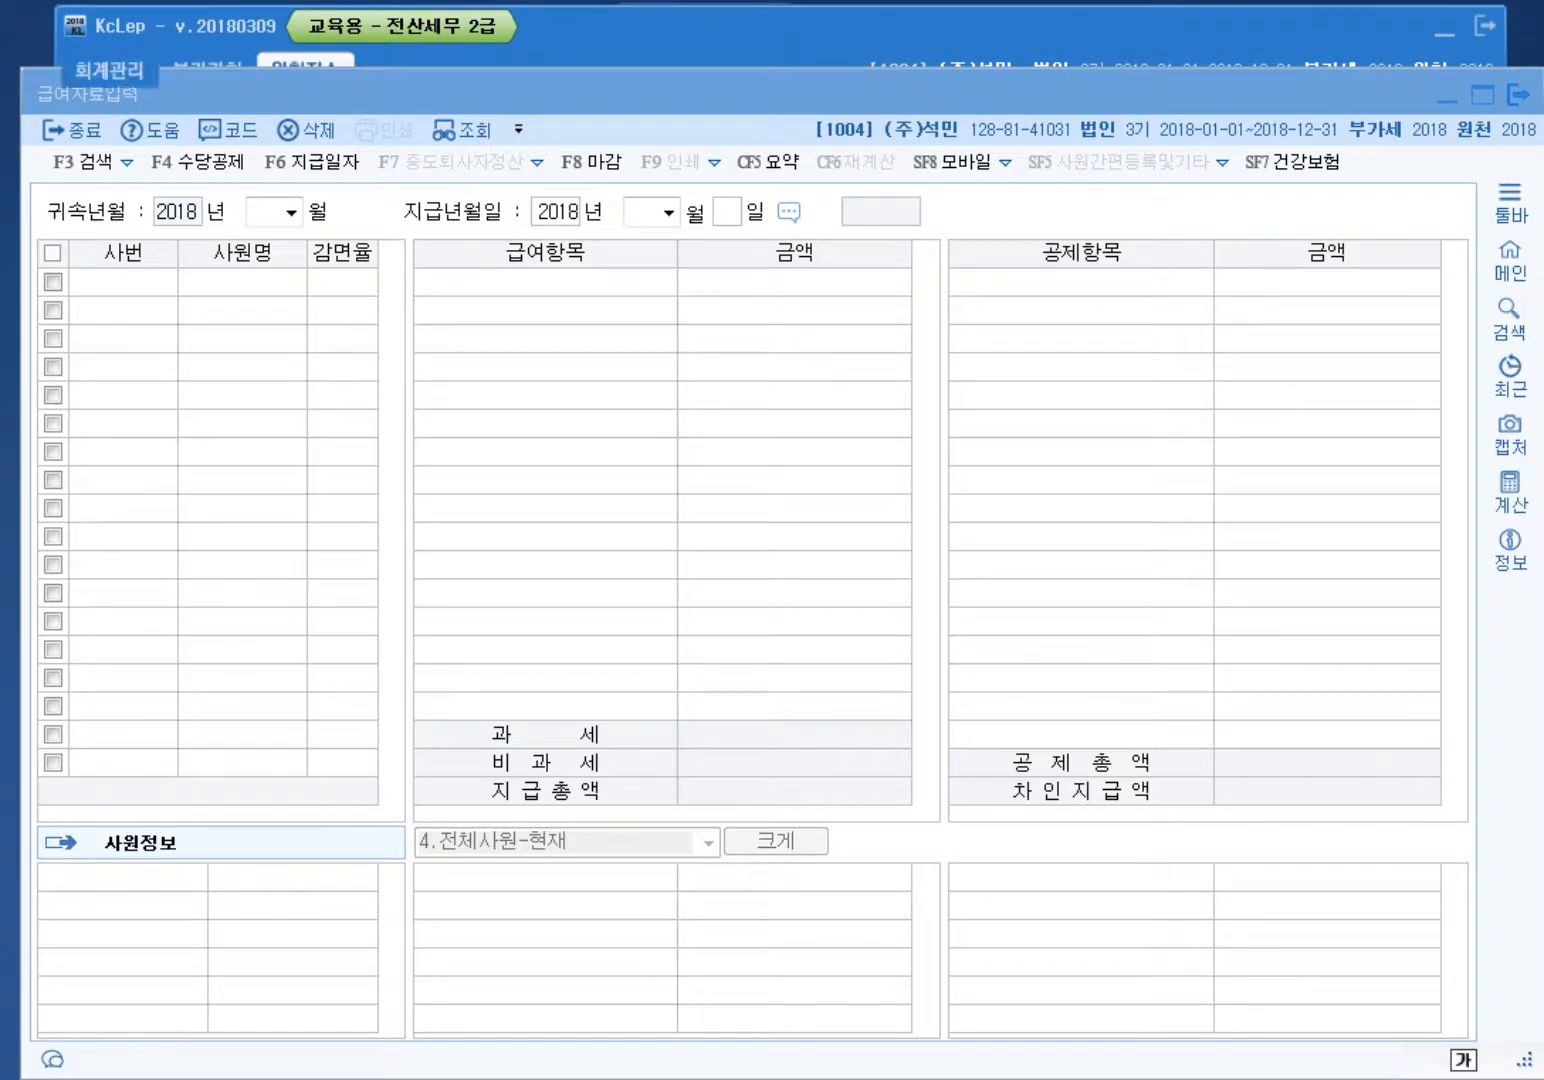
left_click(1468, 245)
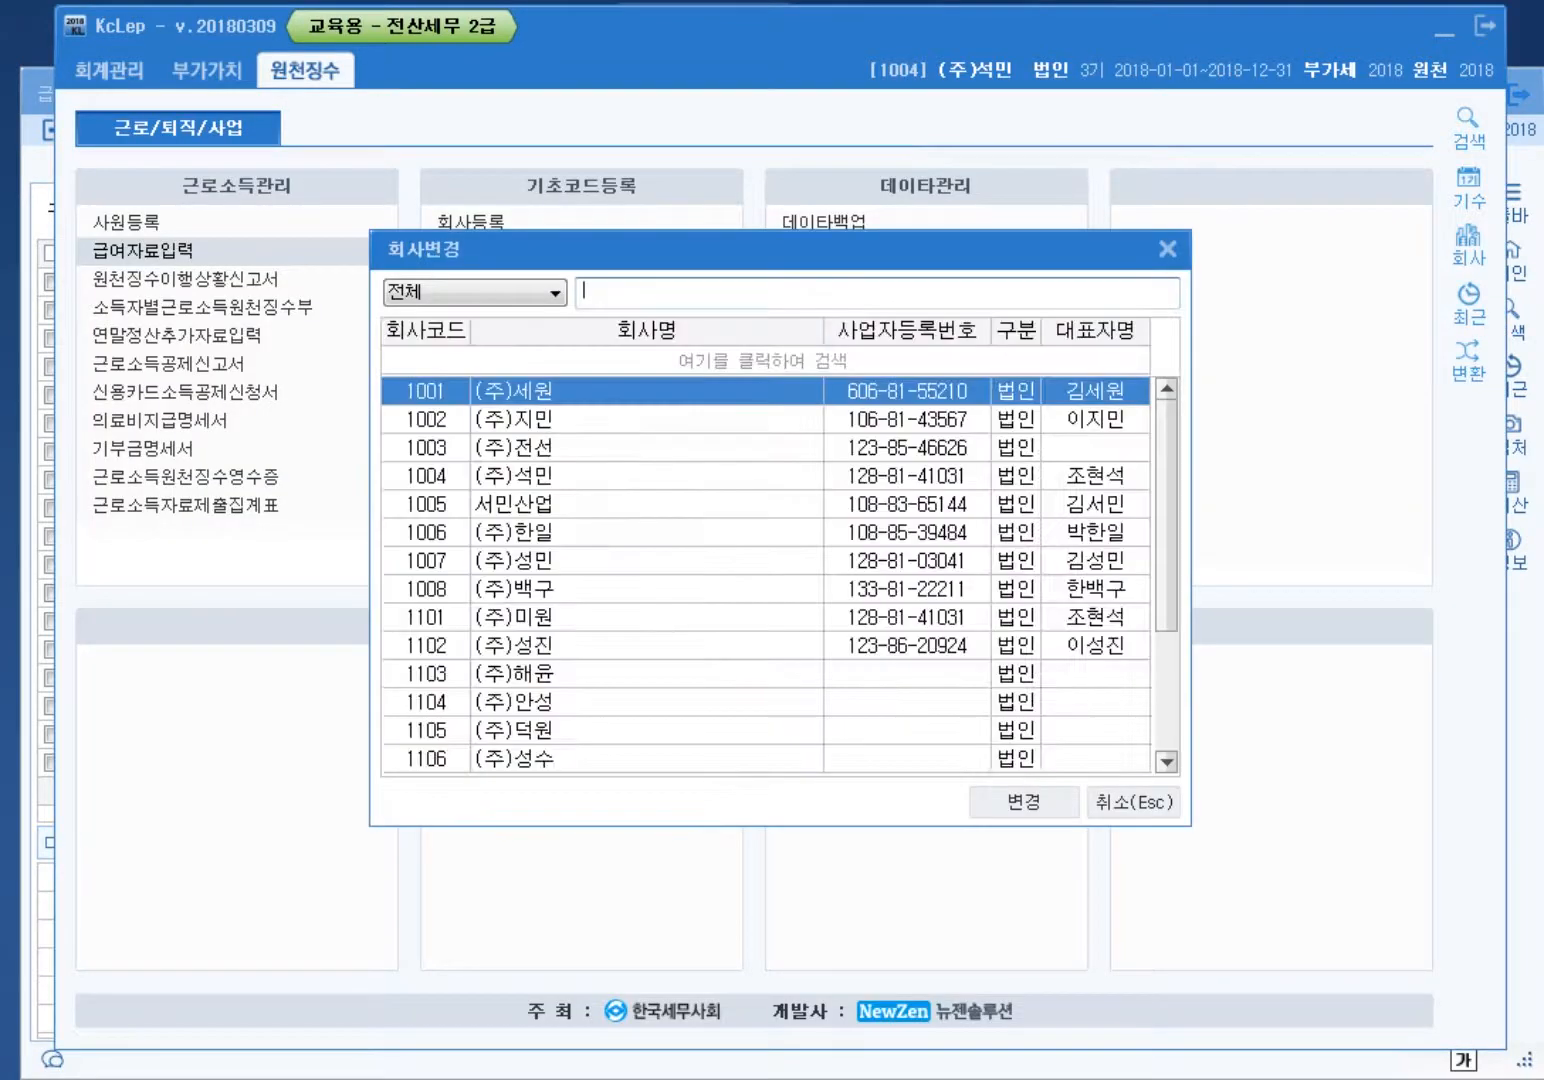
type("1005")
key("Return")
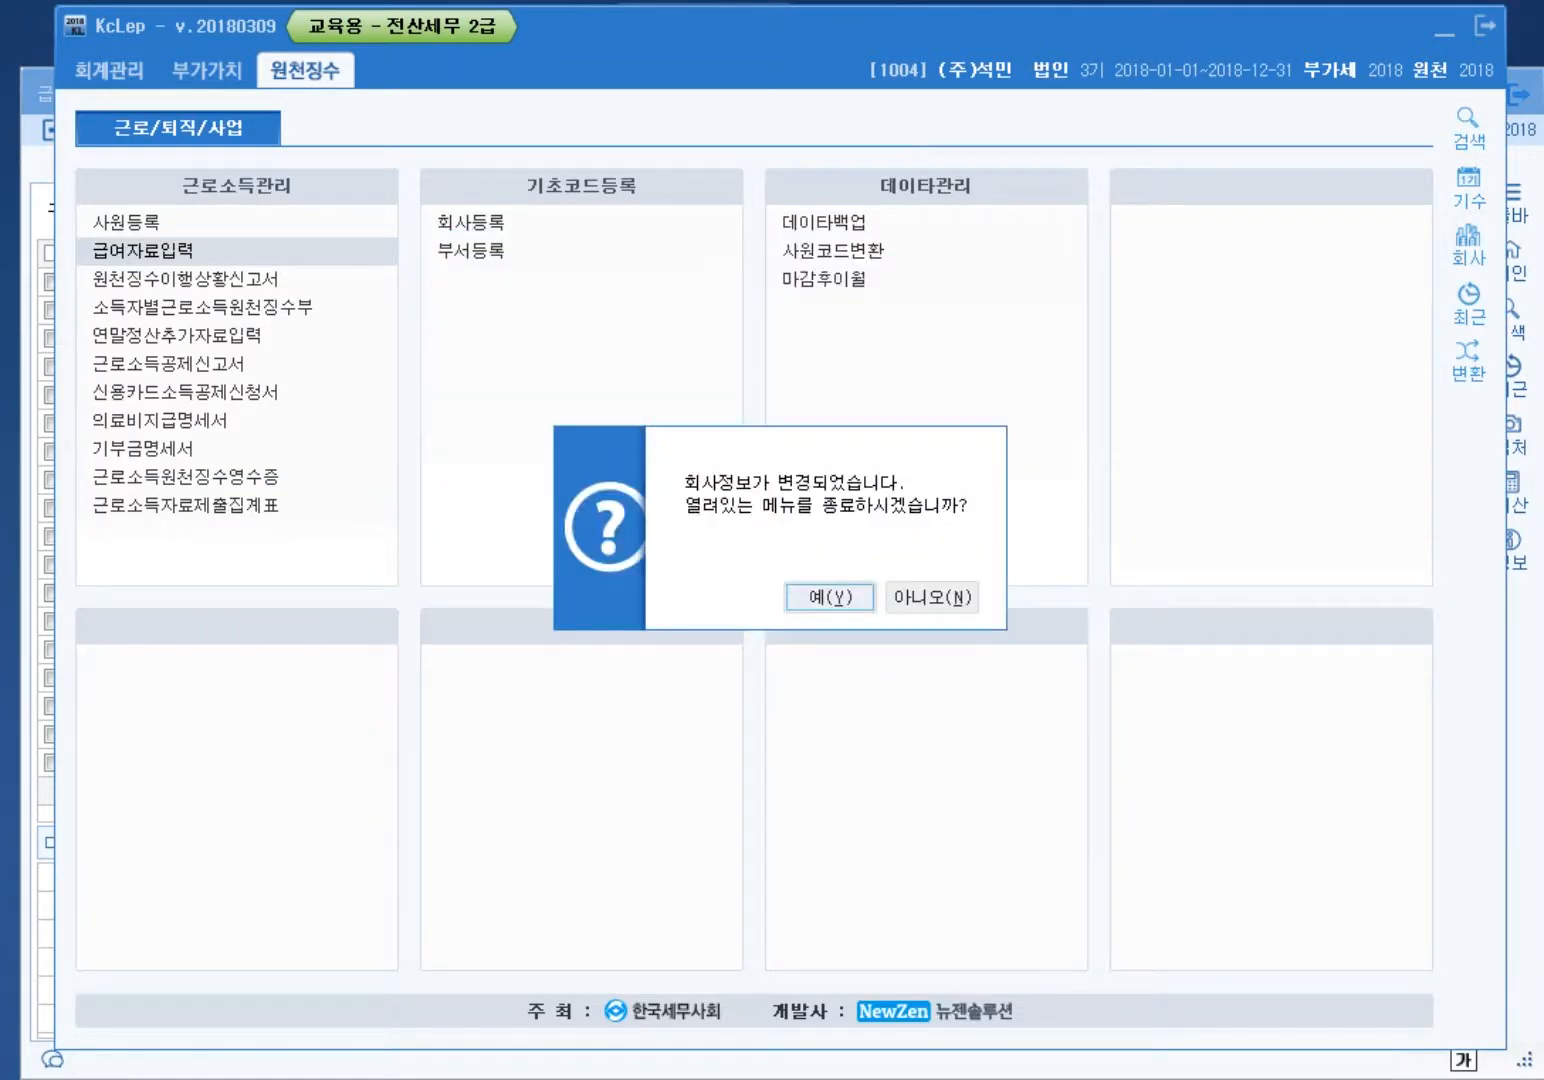
key("Return")
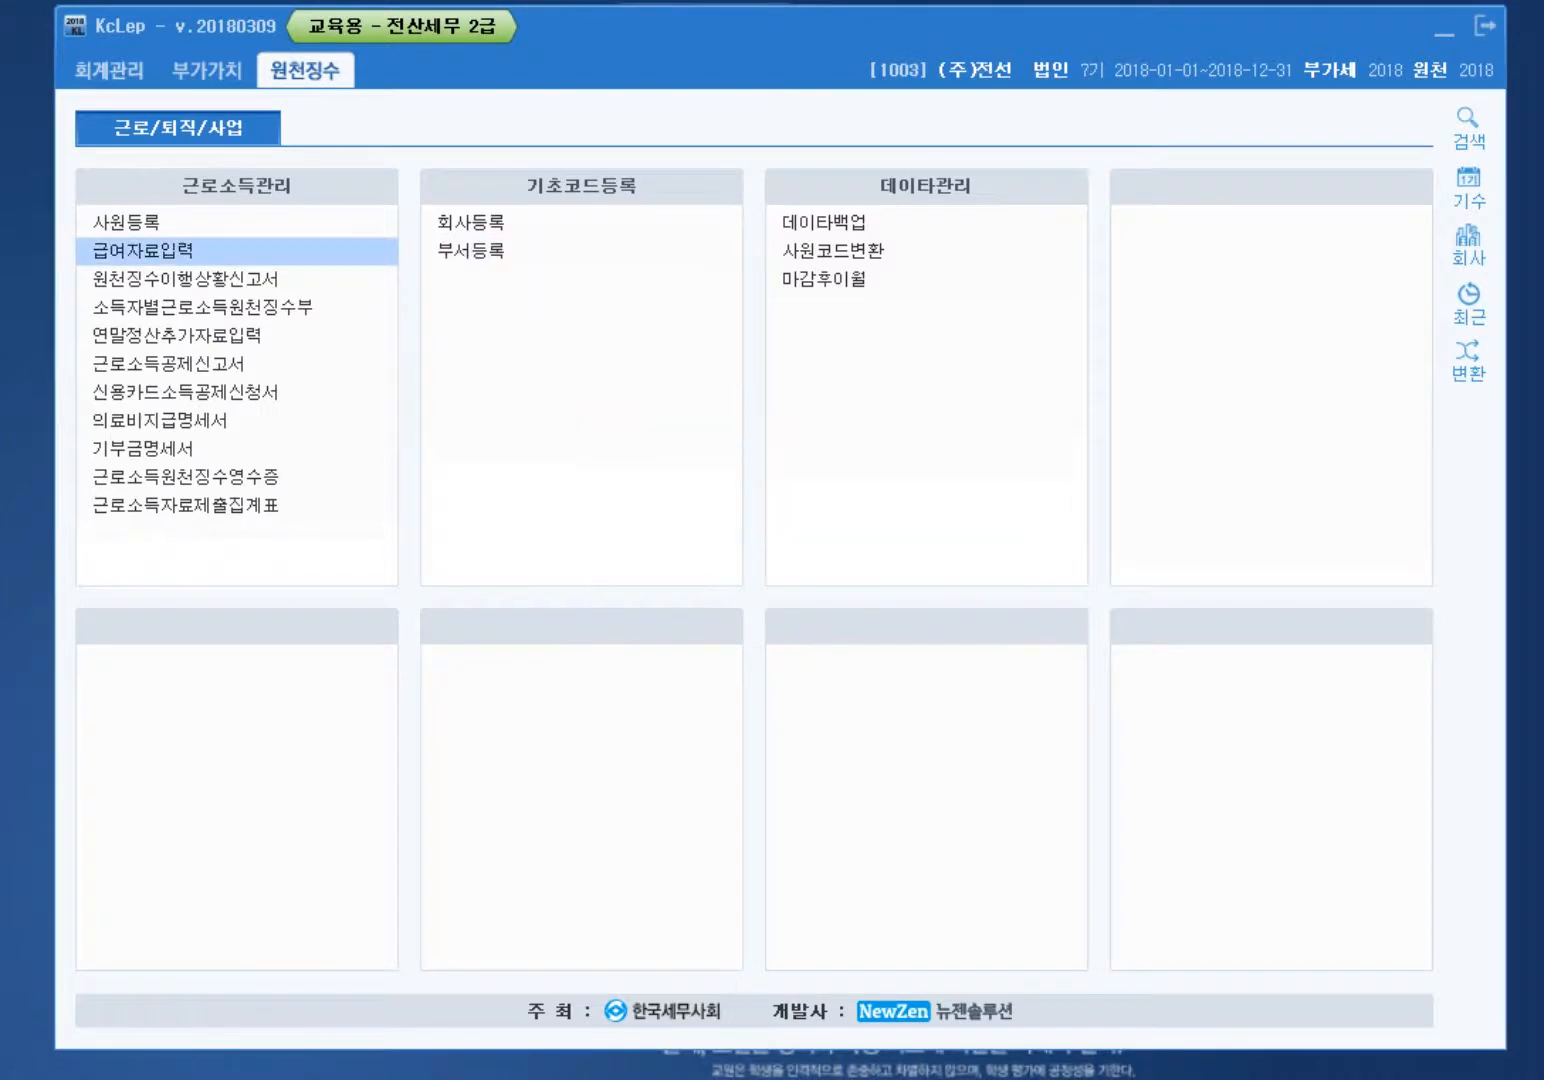
key("Return")
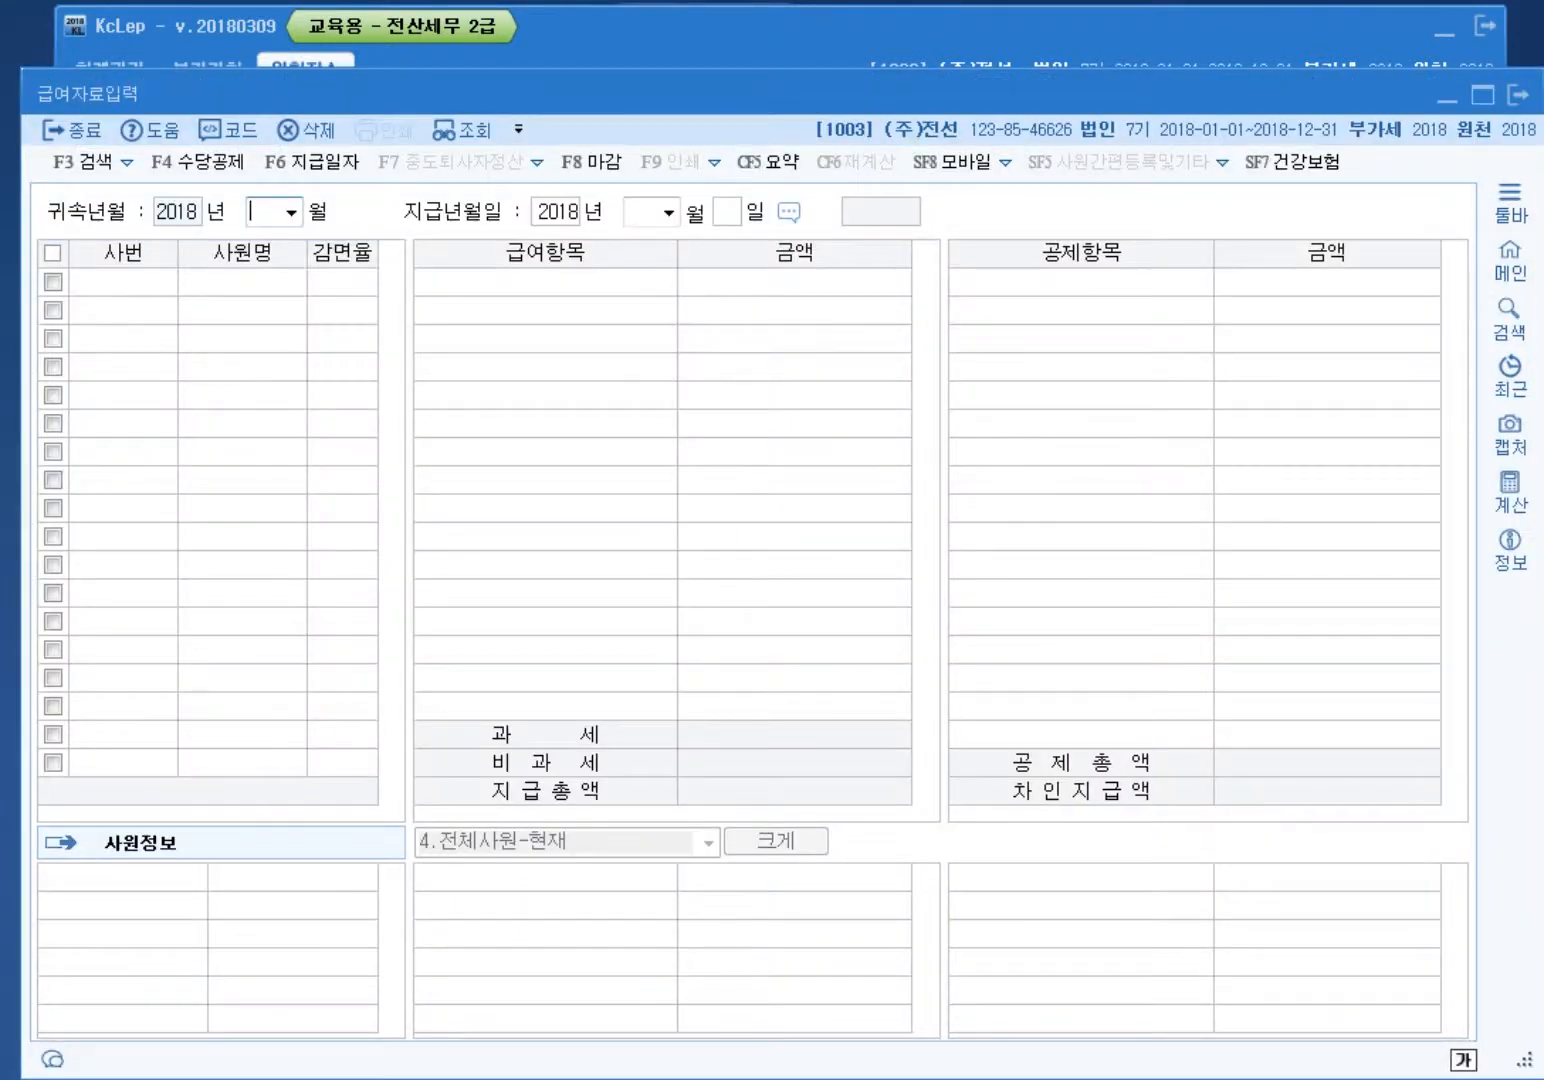
Step: Set the attribution month to 04 to load employee 101's April payroll
type("03")
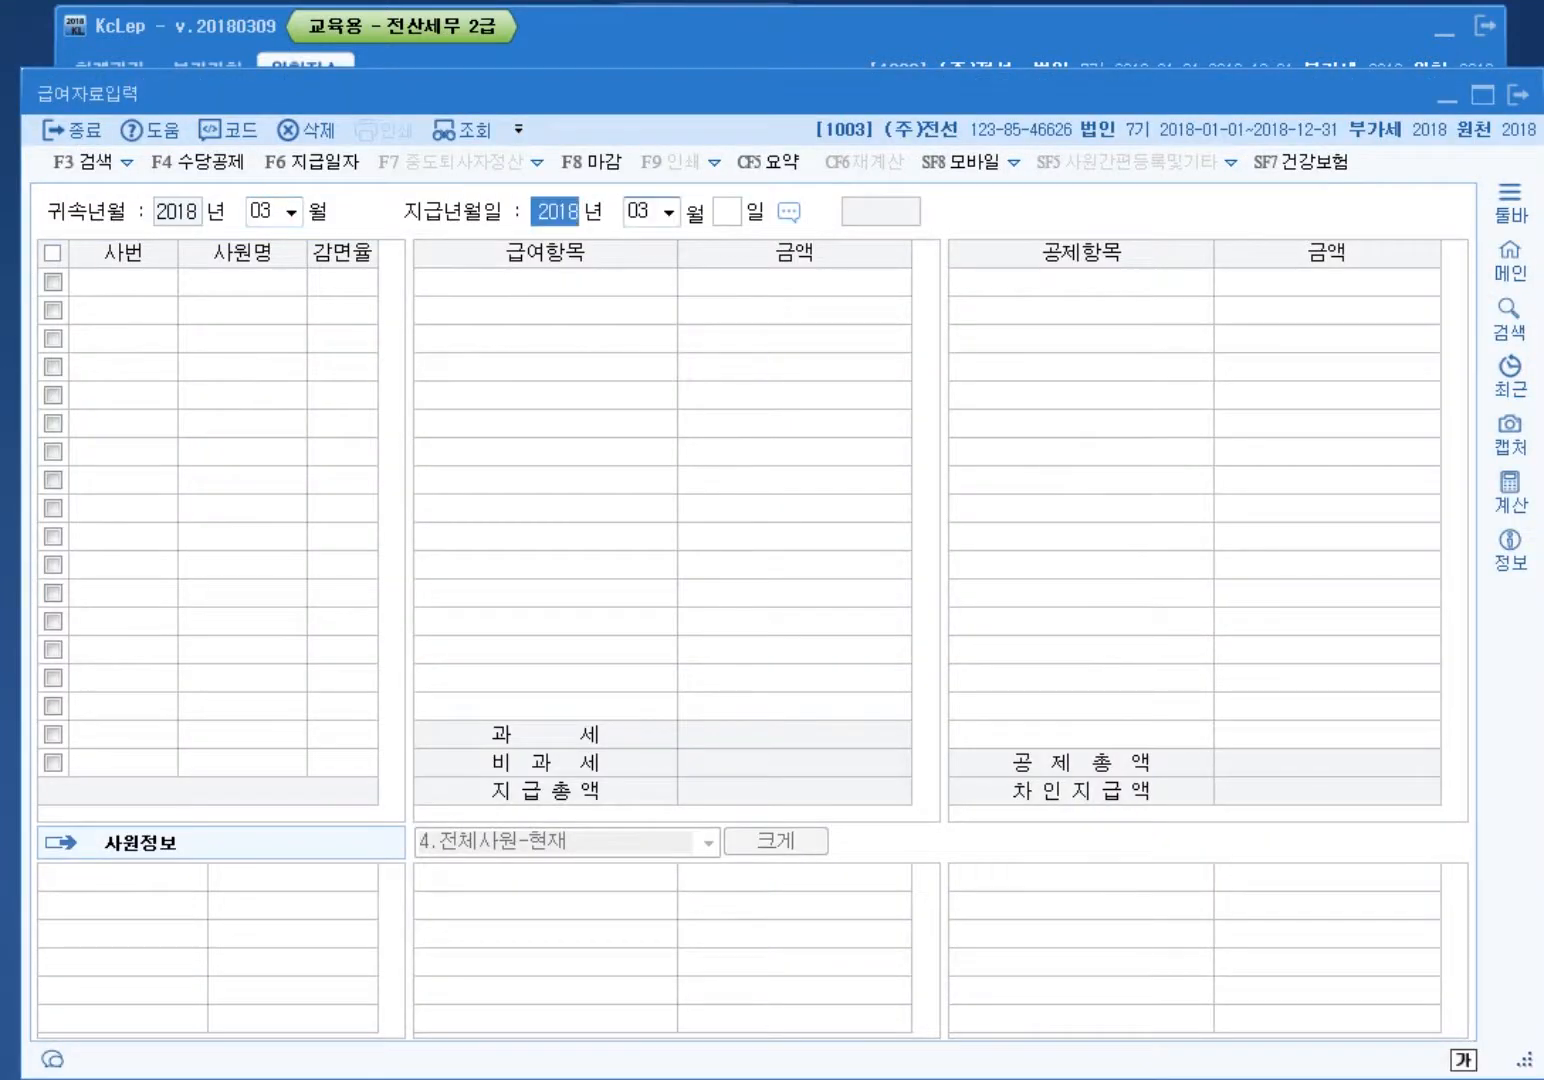
left_click(261, 211)
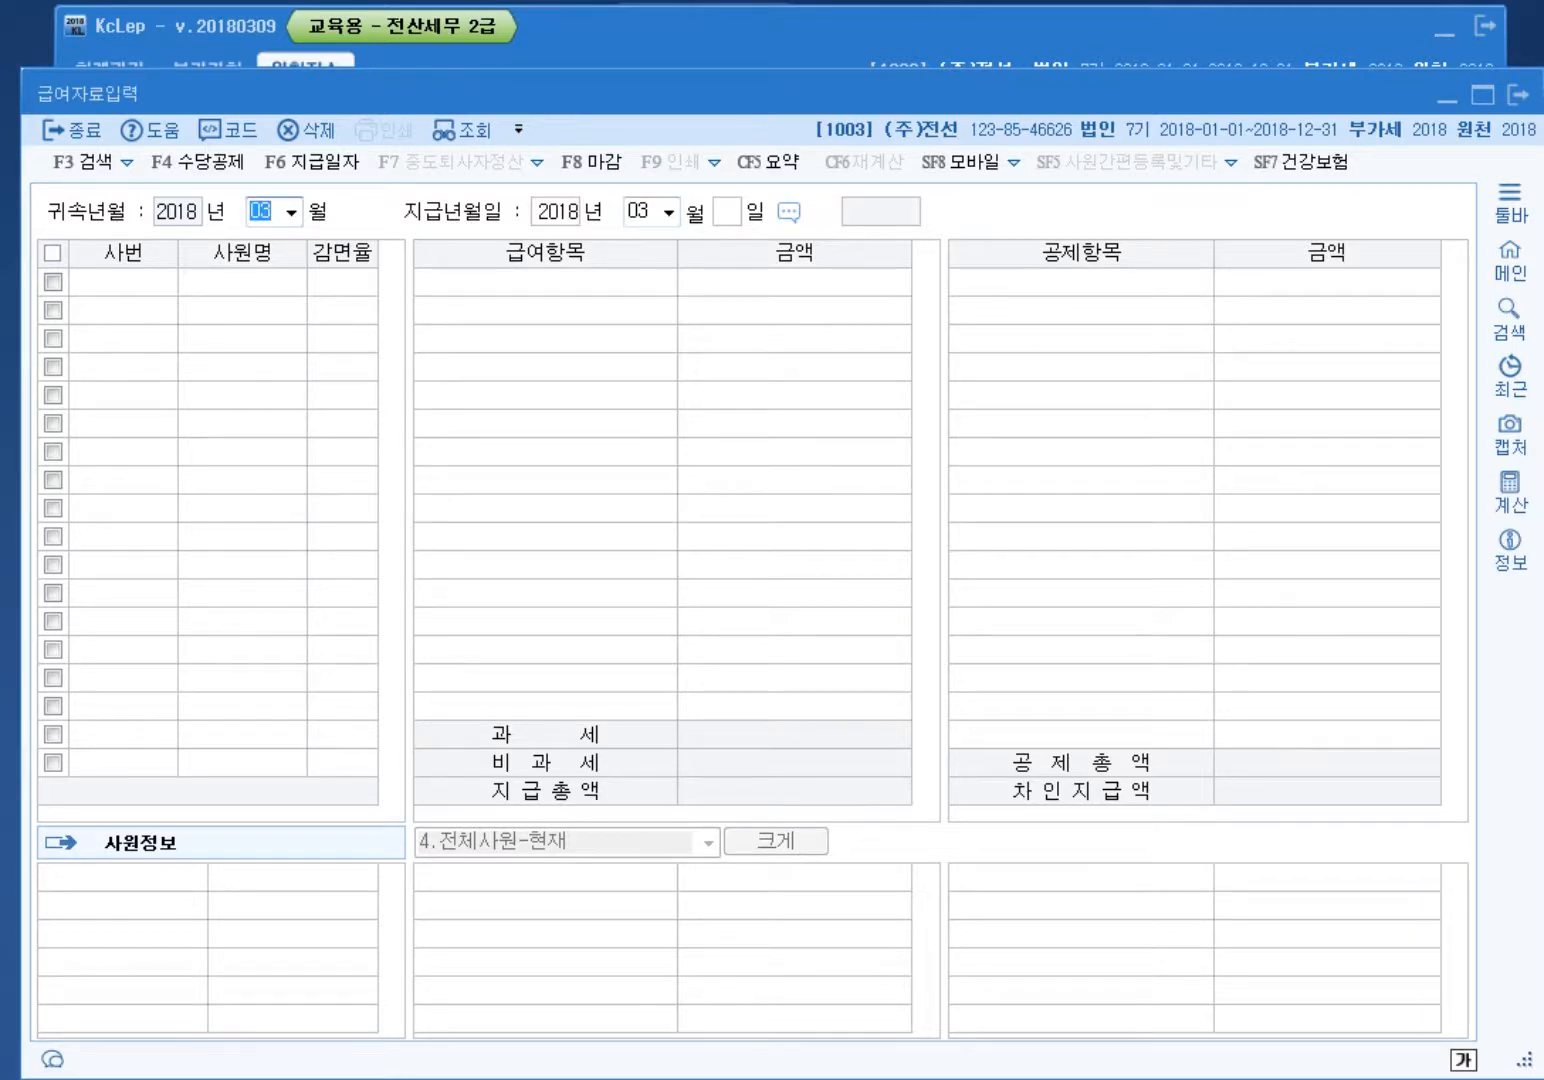
type("04")
key("Return")
key("Return")
key("Return")
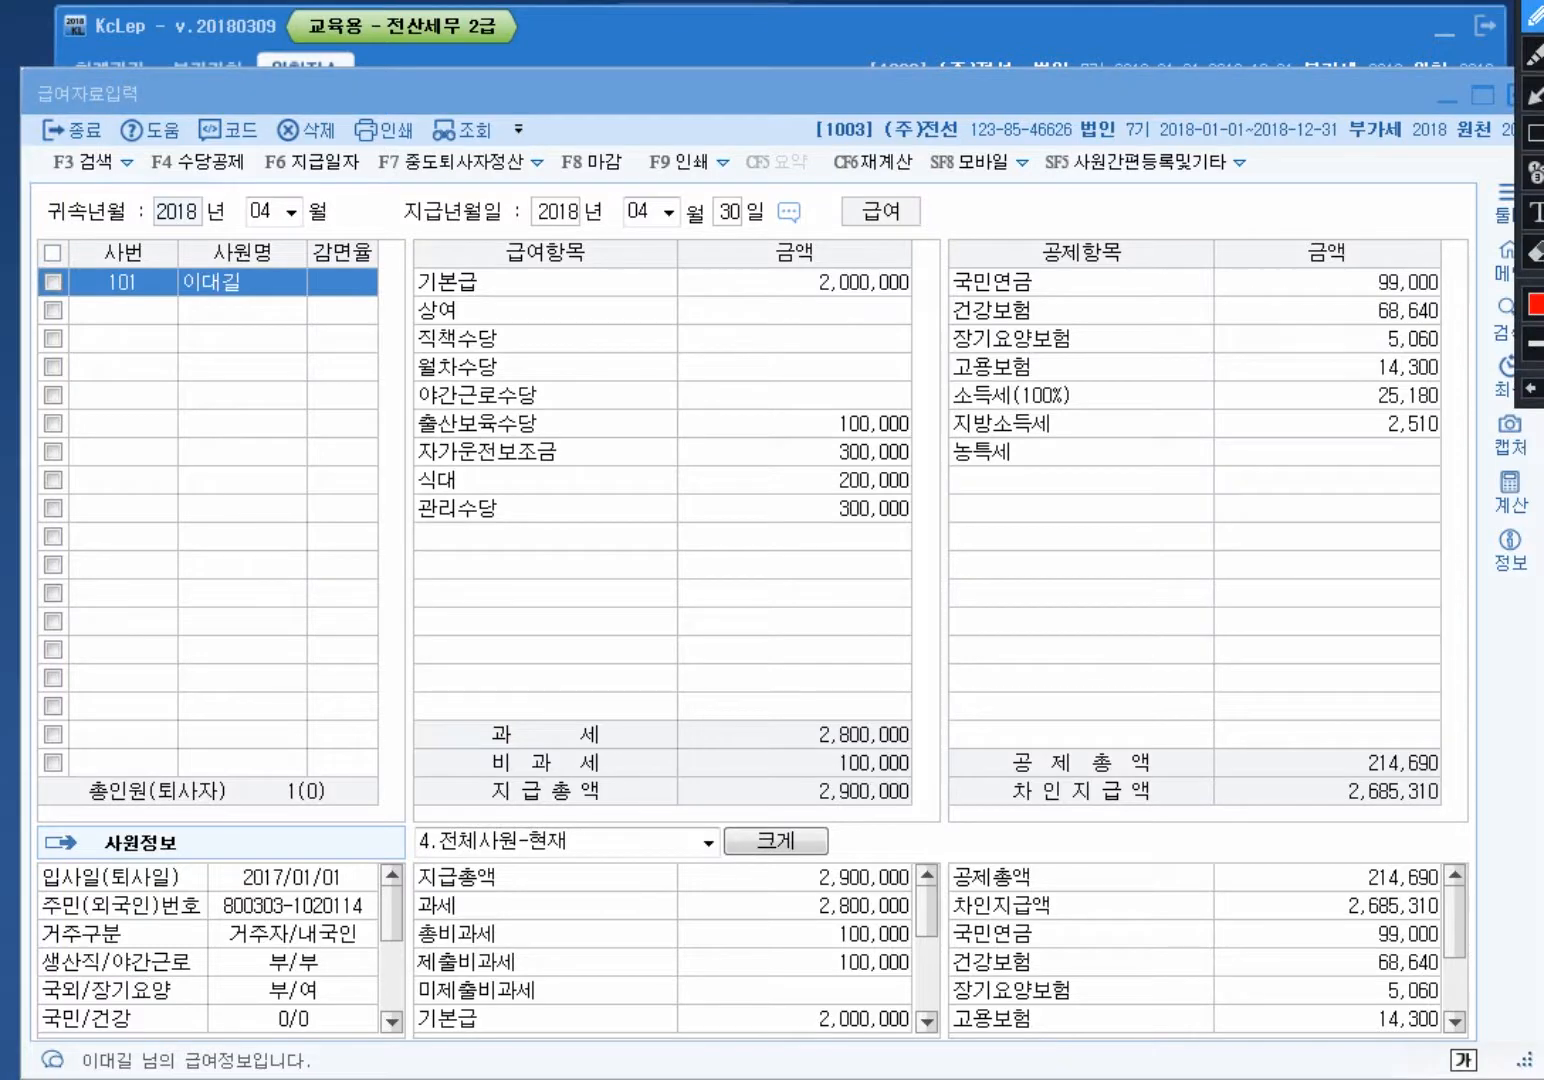
Step: Close company 1003's payroll data entry window, returning to the withholding menu
mouse_move(918, 784)
left_mouse_down()
mouse_move(800, 757)
mouse_move(812, 752)
left_mouse_up()
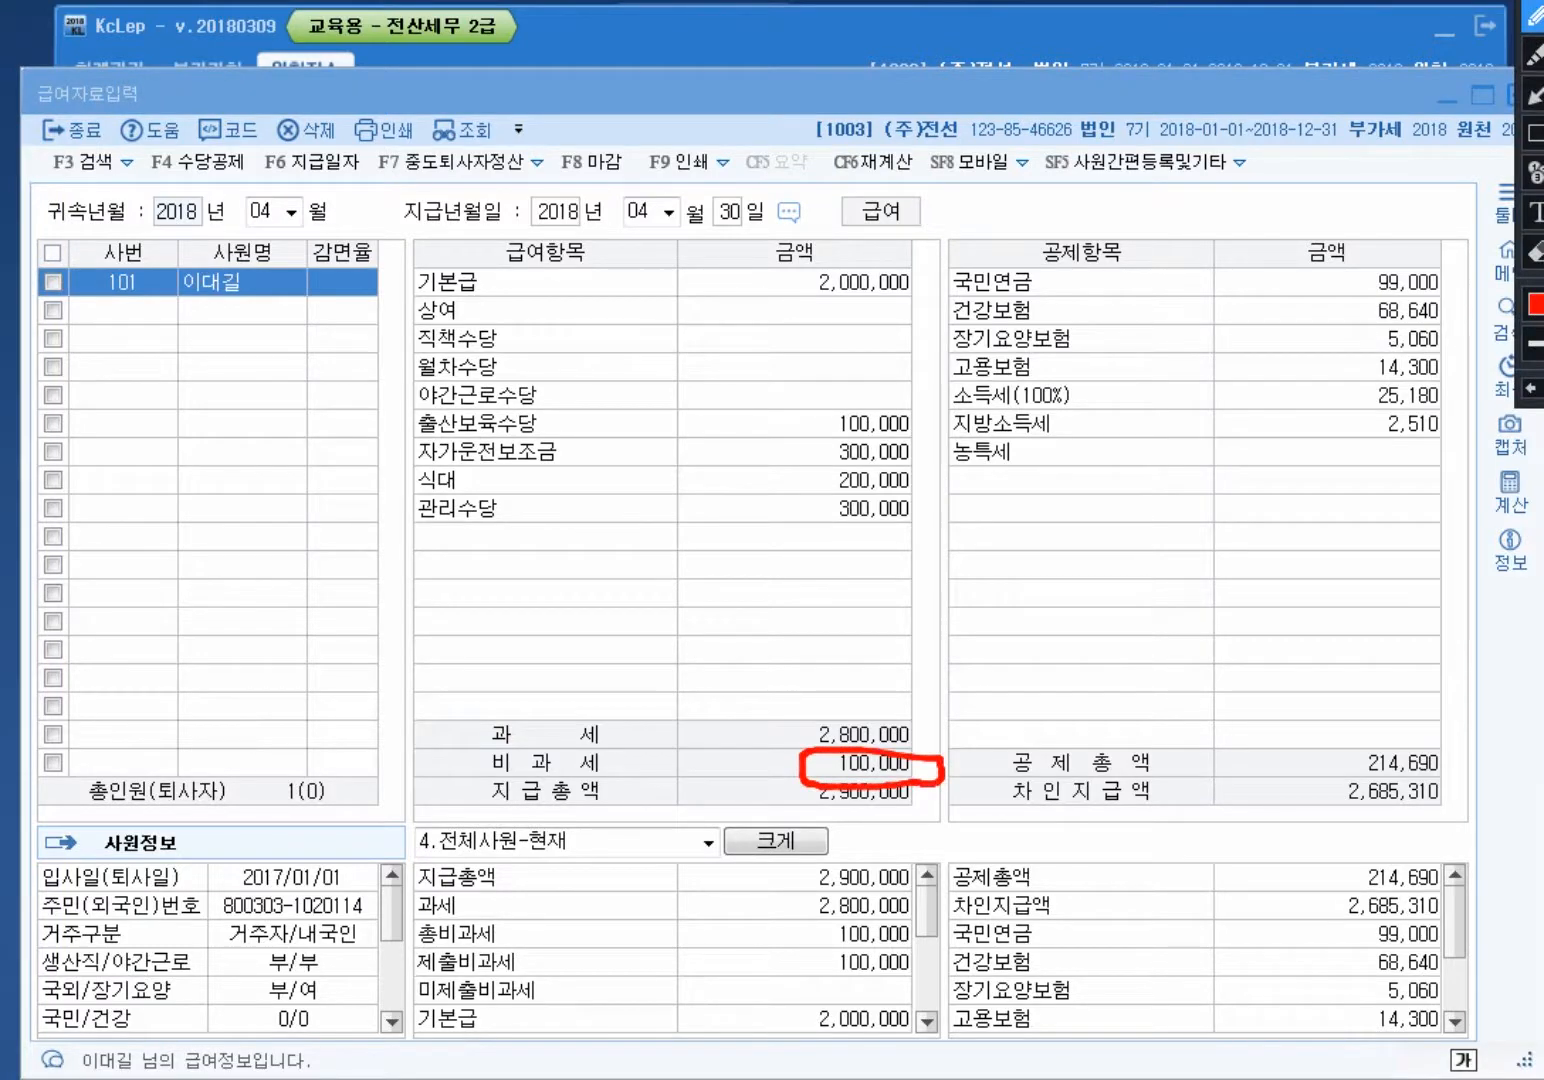
mouse_move(902, 432)
left_mouse_down()
mouse_move(800, 430)
mouse_move(938, 442)
mouse_move(915, 432)
mouse_move(1030, 690)
mouse_move(973, 767)
left_mouse_up()
left_click_drag(1003, 744, 973, 767)
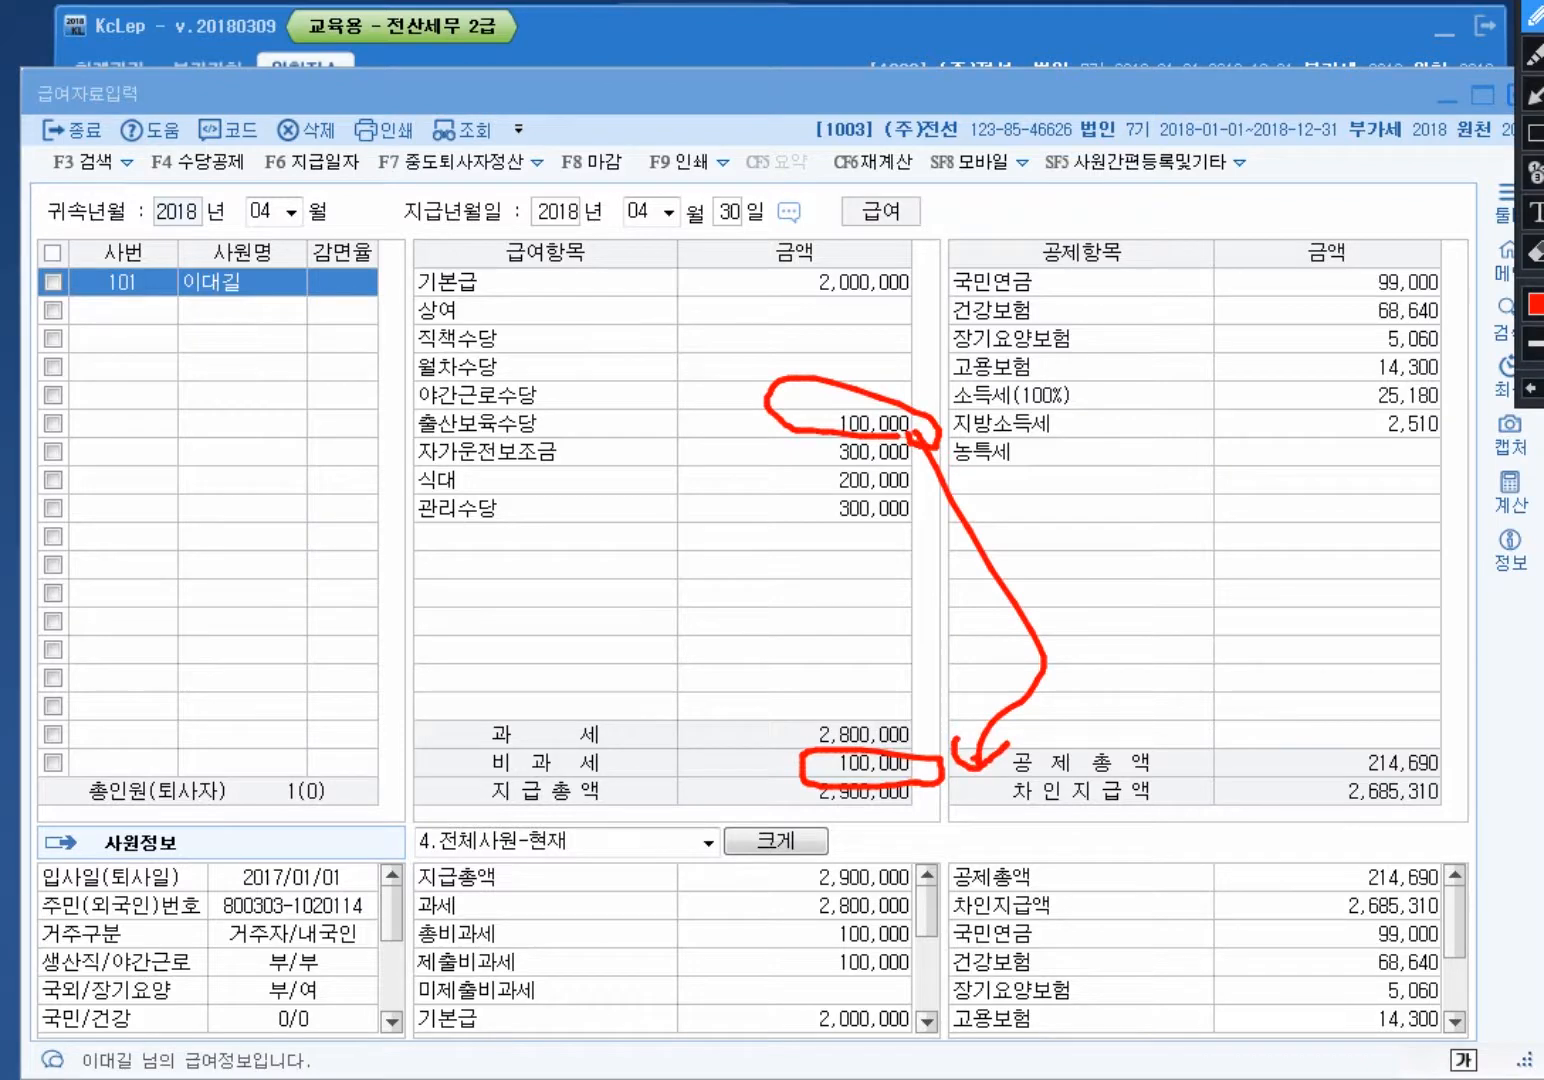
key("Escape")
key("Escape")
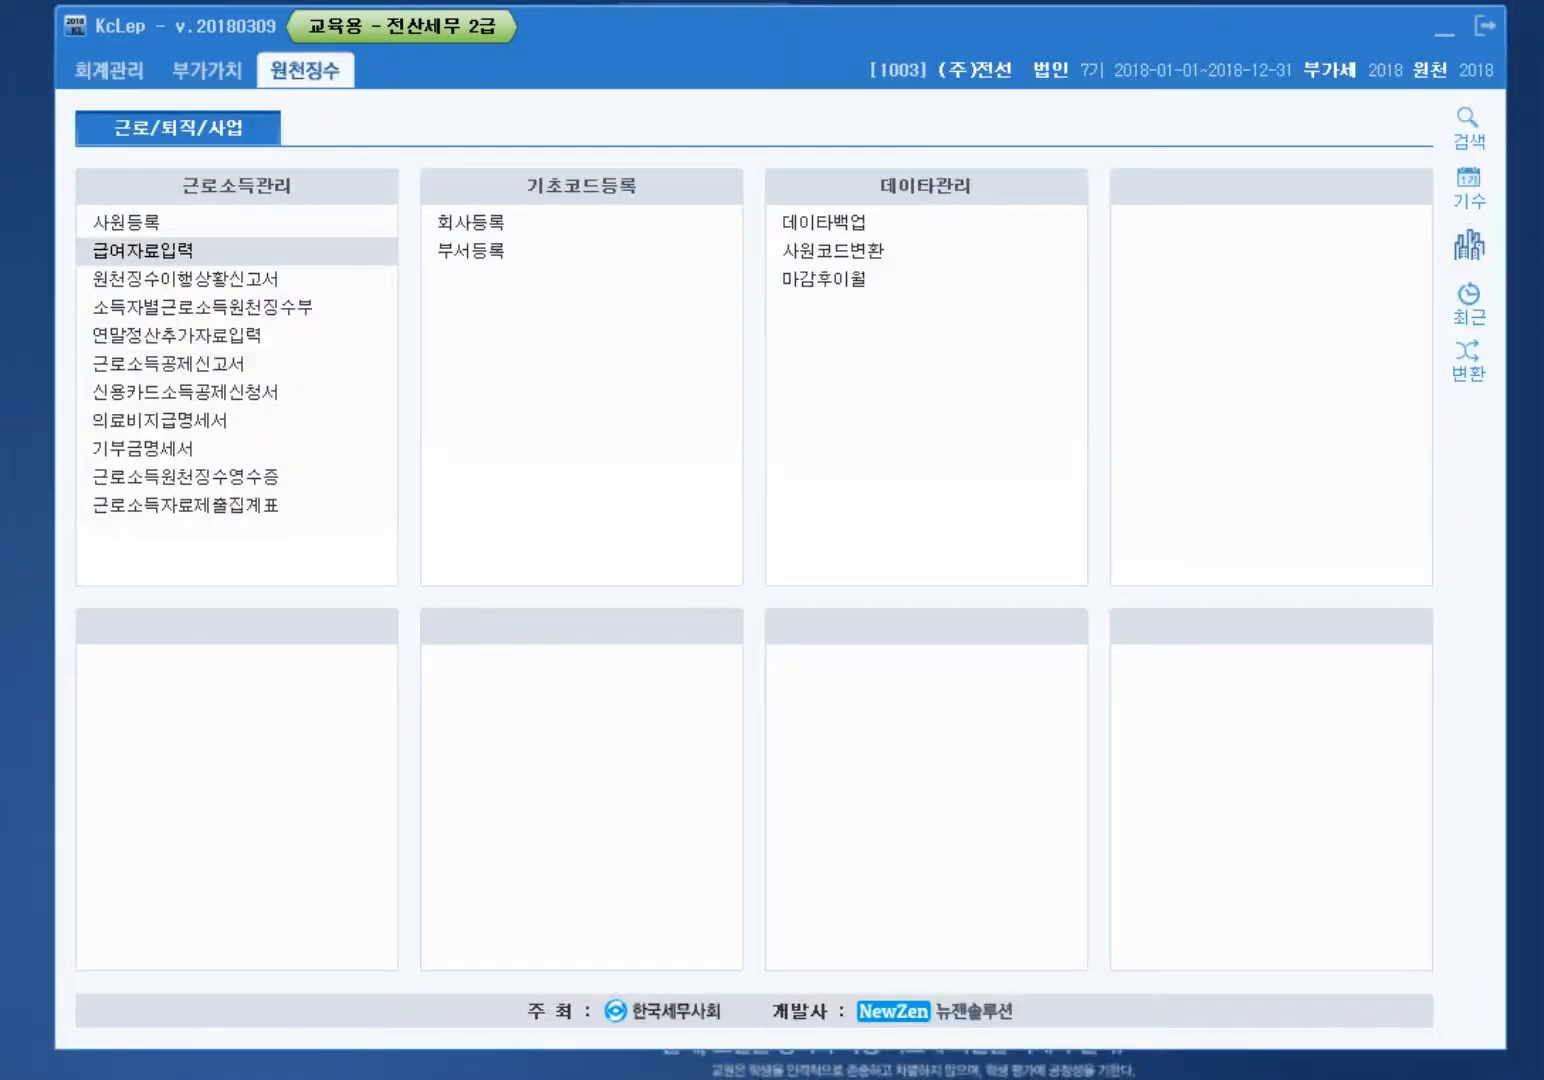
Step: Switch to company 1004 (주)석민 and open its payroll data entry
left_click(1468, 243)
type("1004")
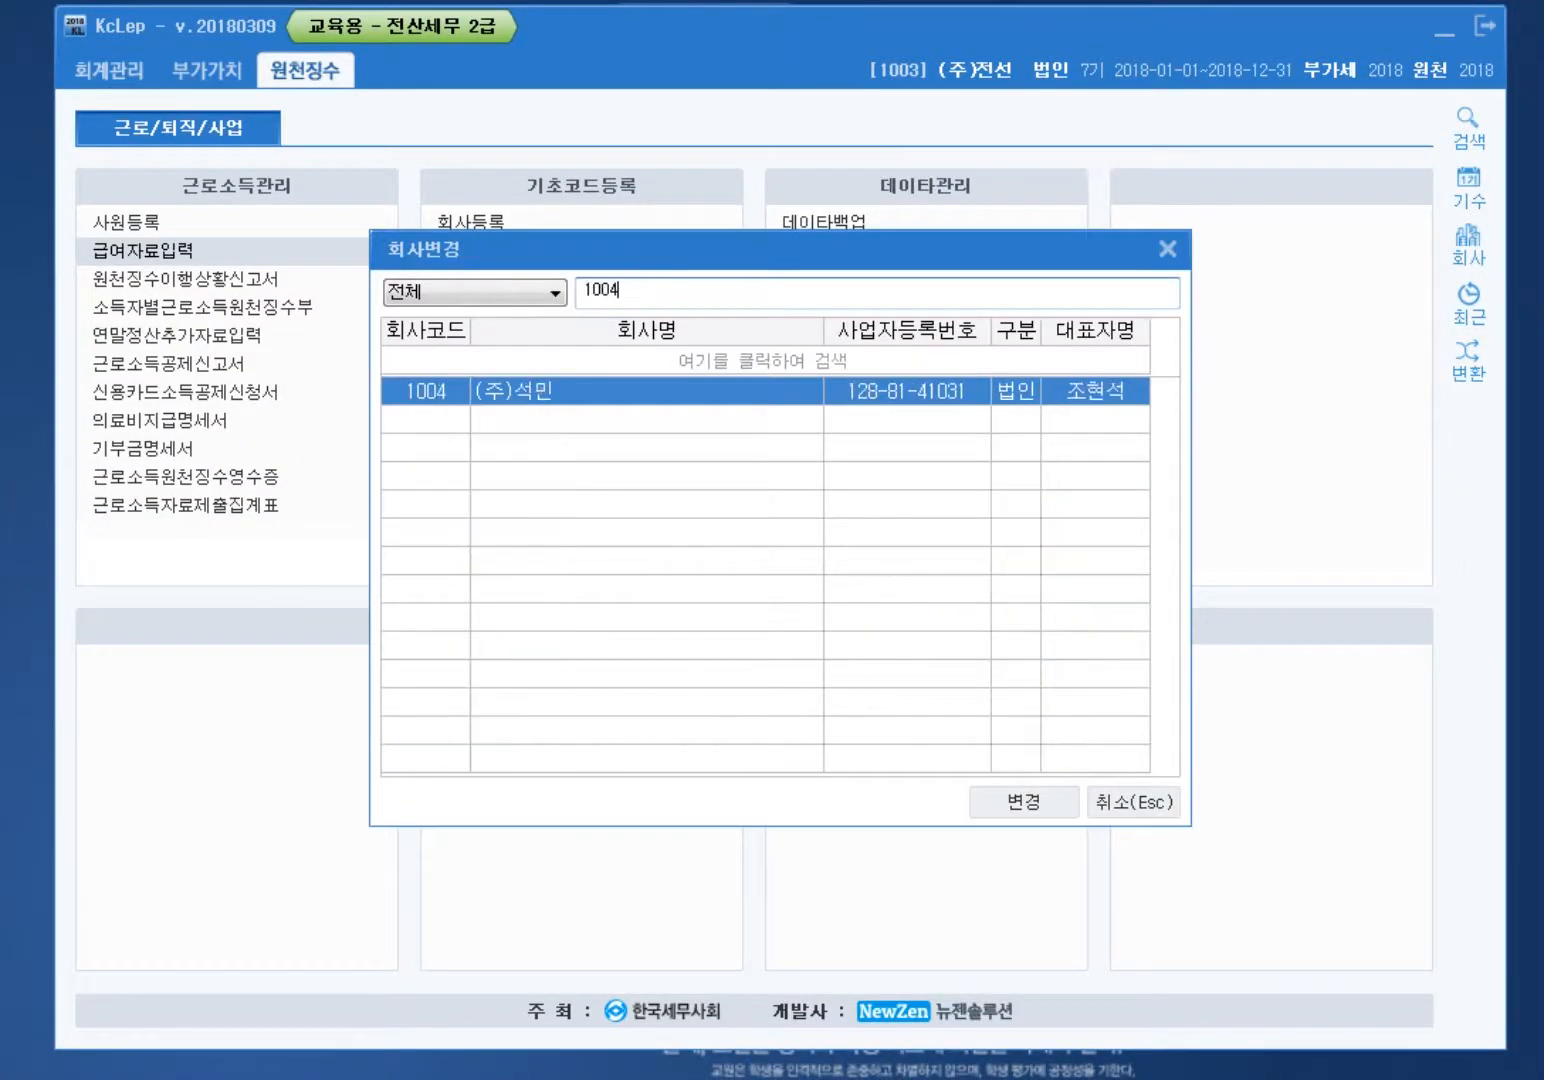
key("Return")
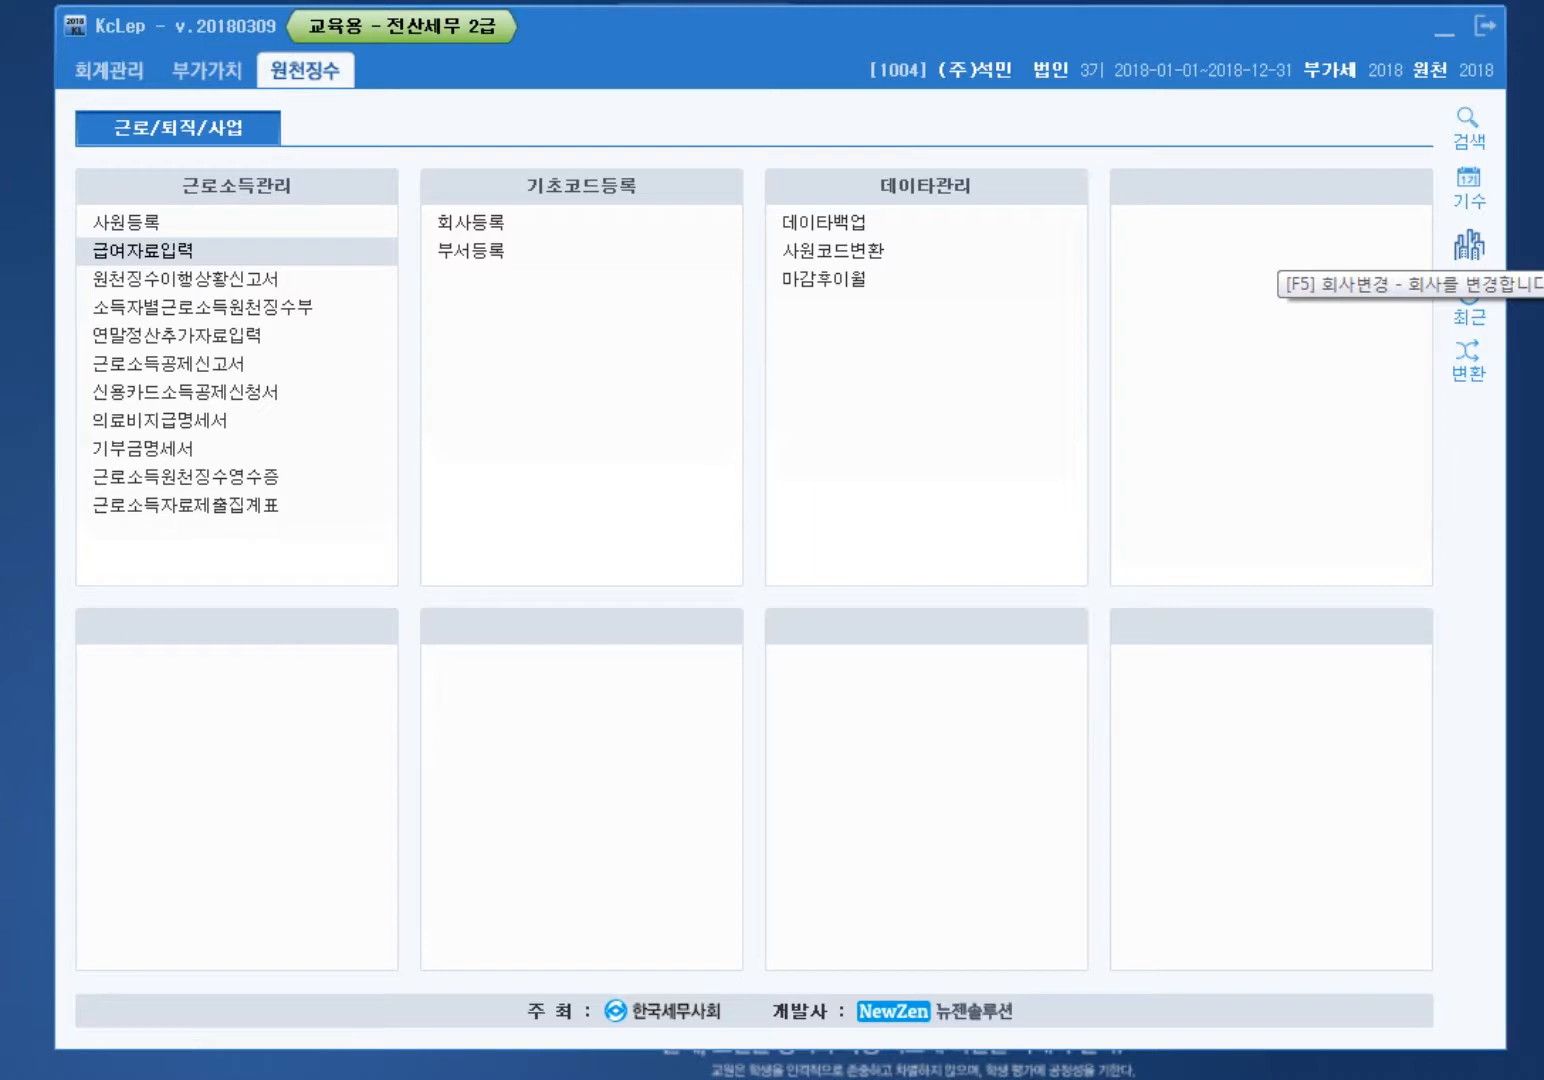
left_click(117, 250)
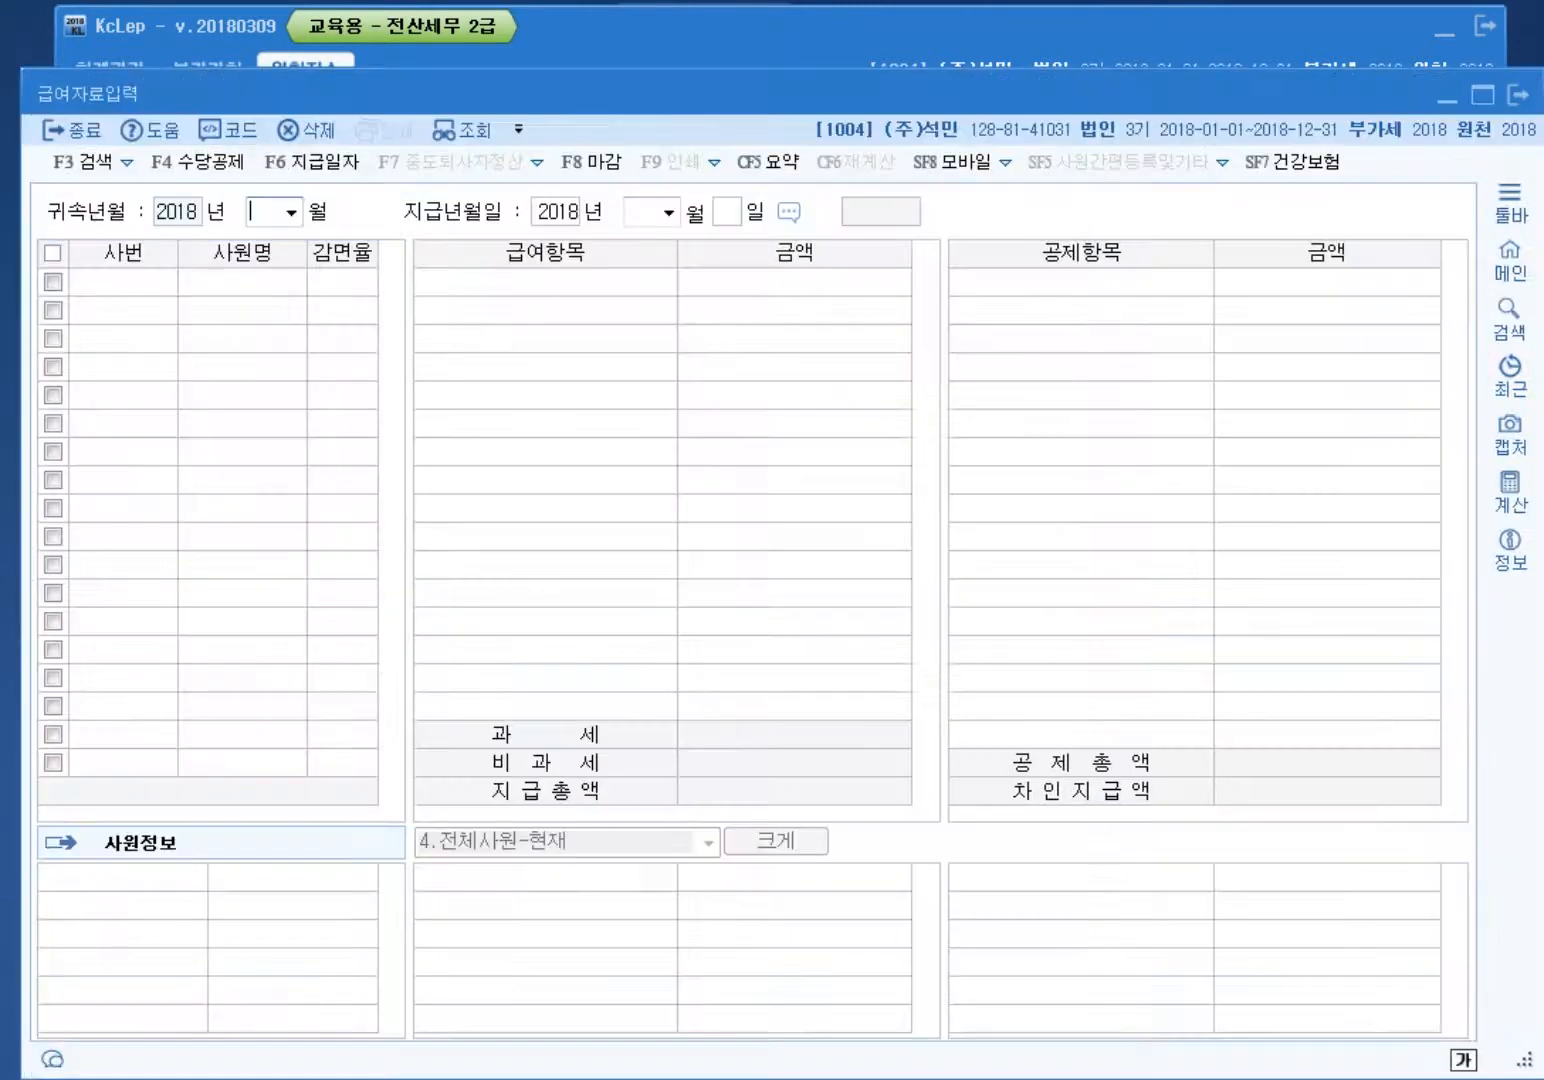
Step: Review the existing 자가운전보조금 and 식대 allowance rows in 수당공제등록
key("F4")
left_click(580, 440)
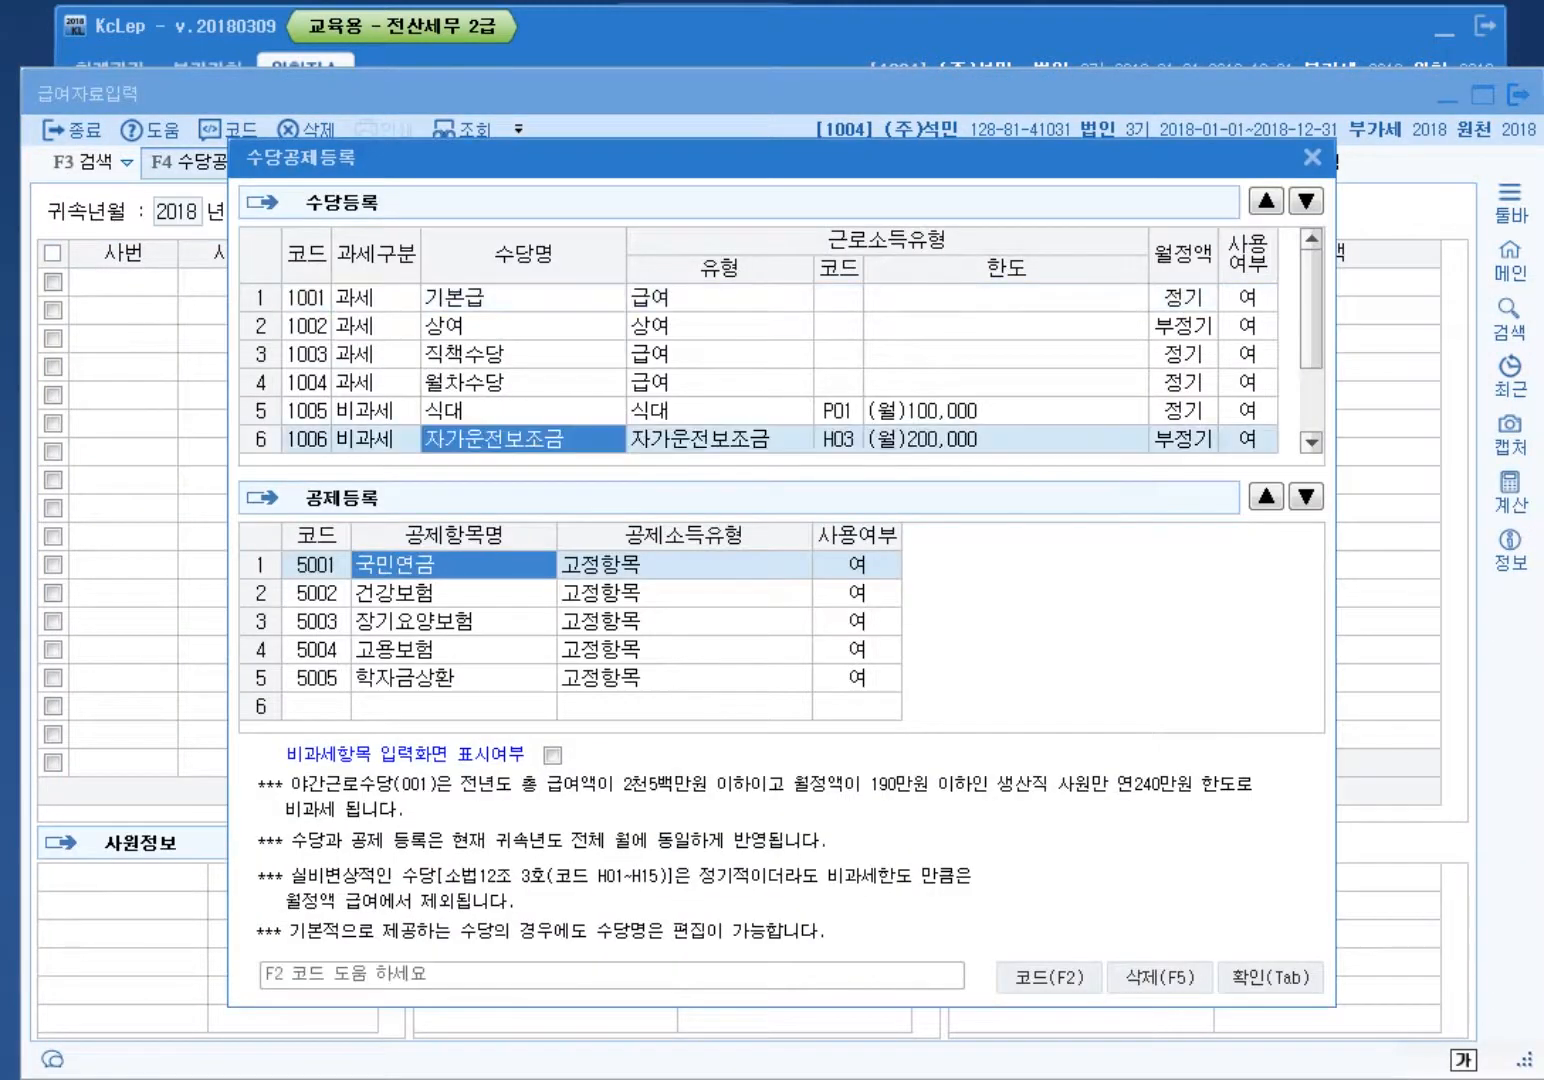
scroll(580, 440, "down", 1)
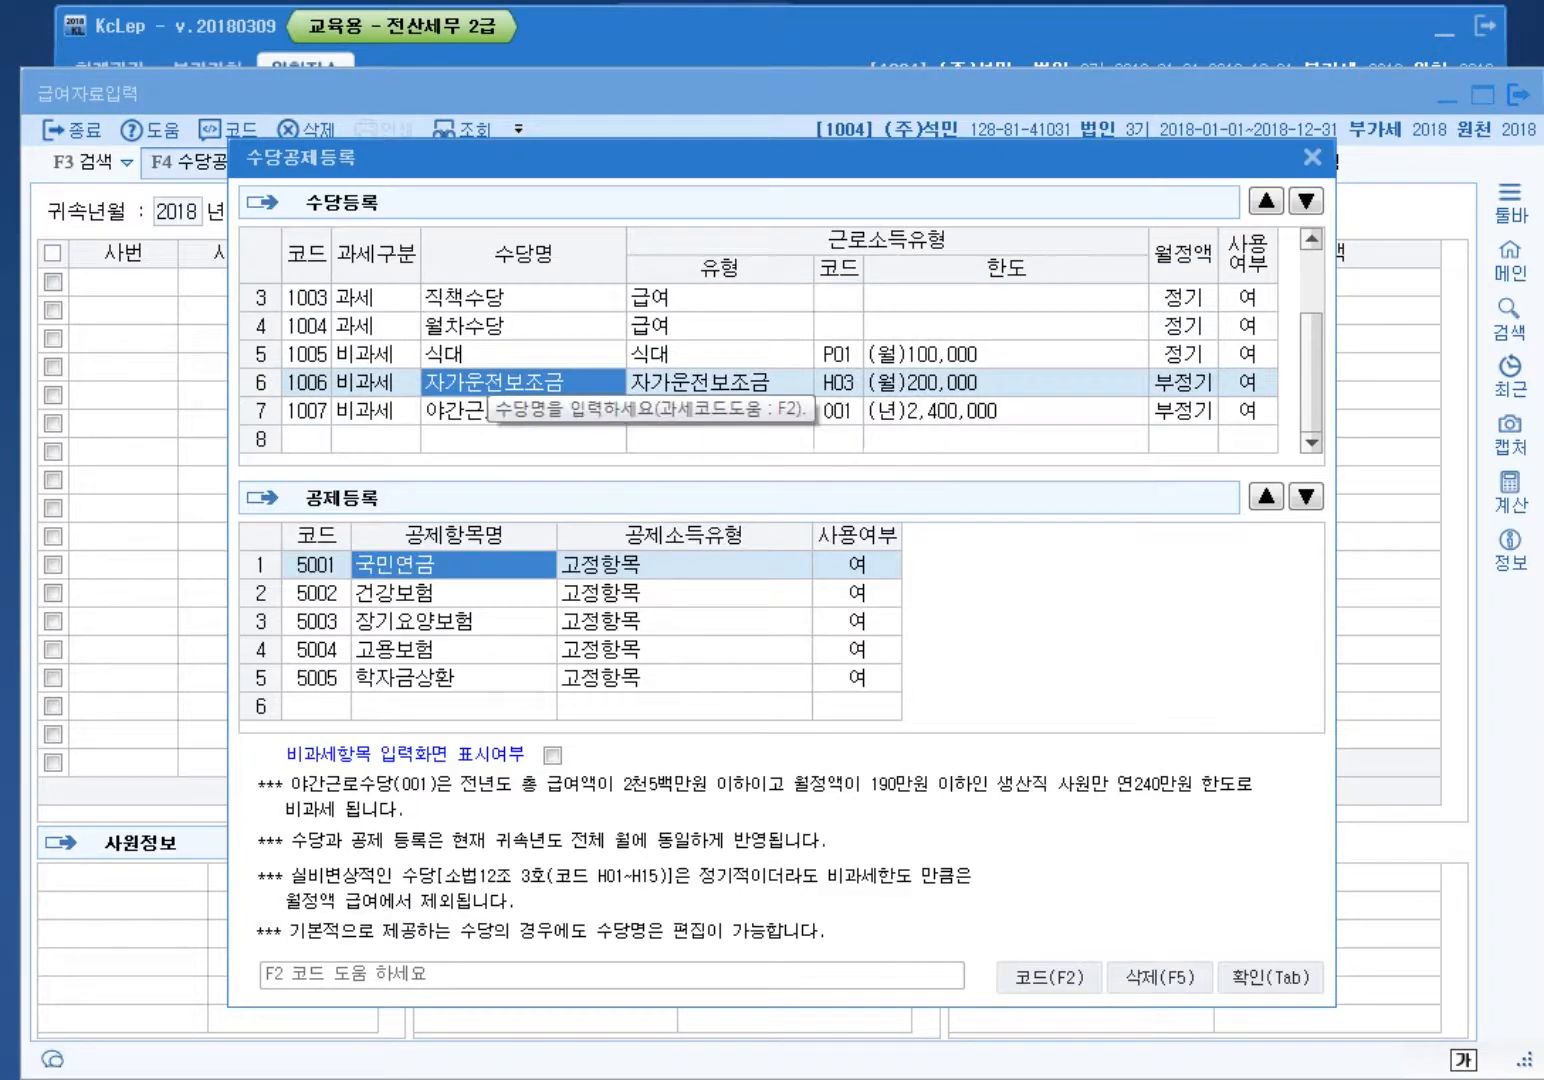
left_click(483, 364)
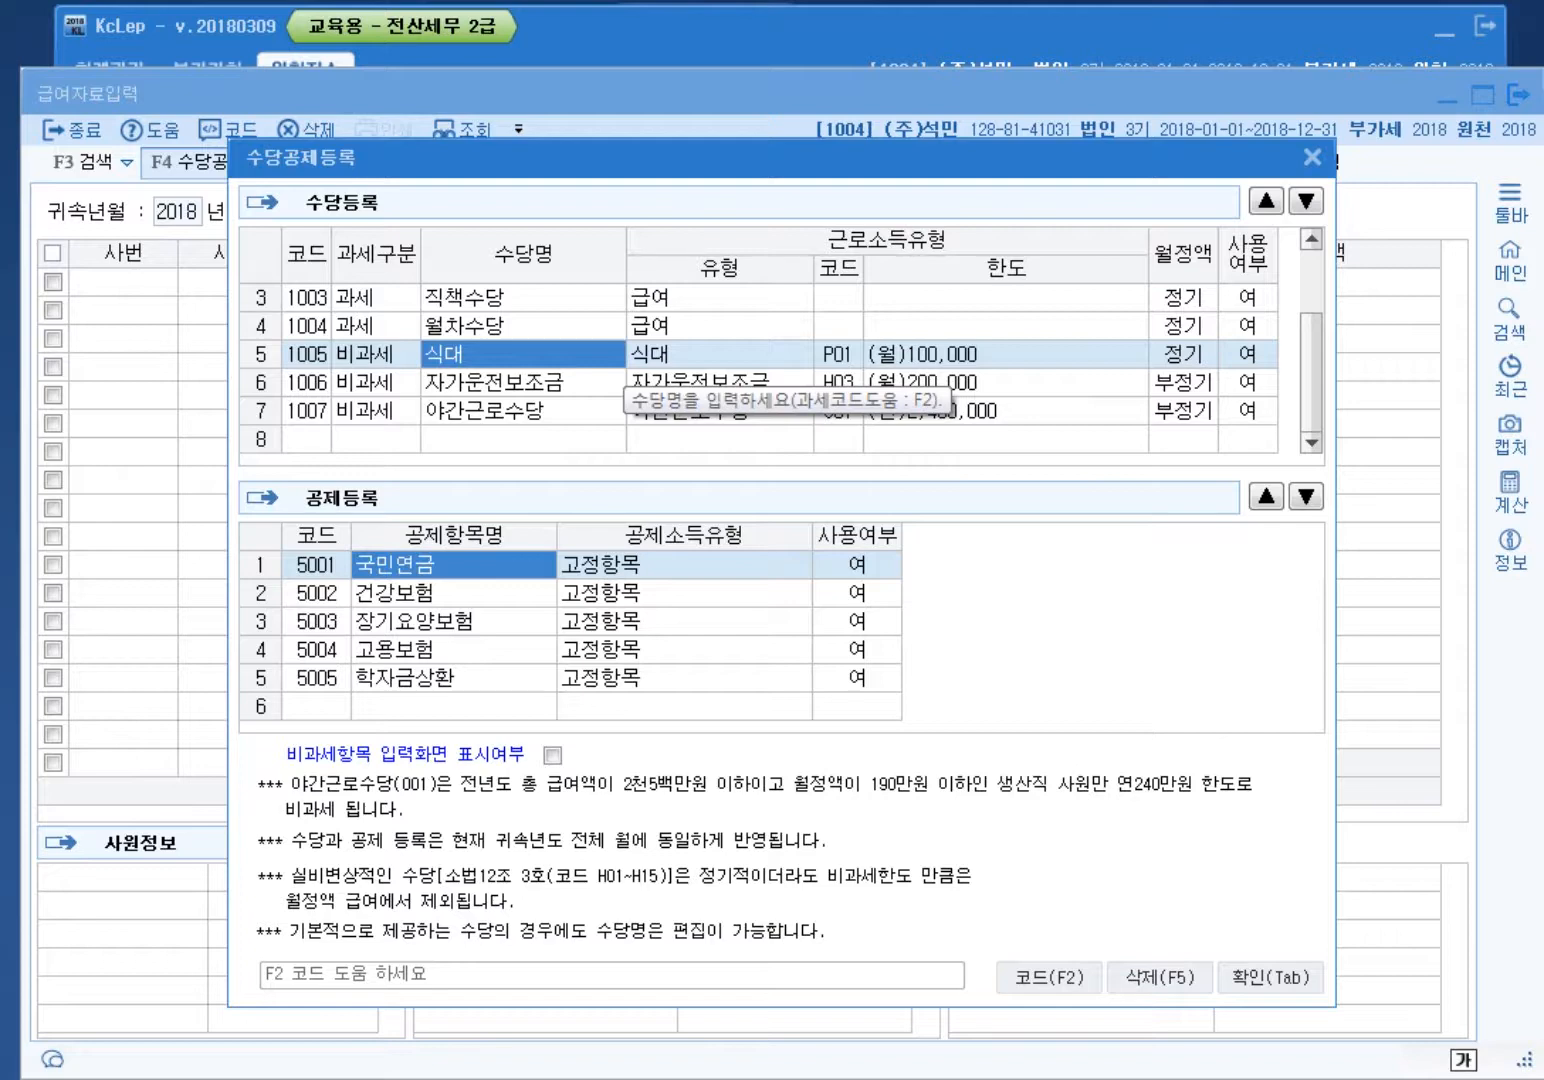
Step: Add row 8 as taxable regular allowance 설수당 and save the registration
left_click(376, 439)
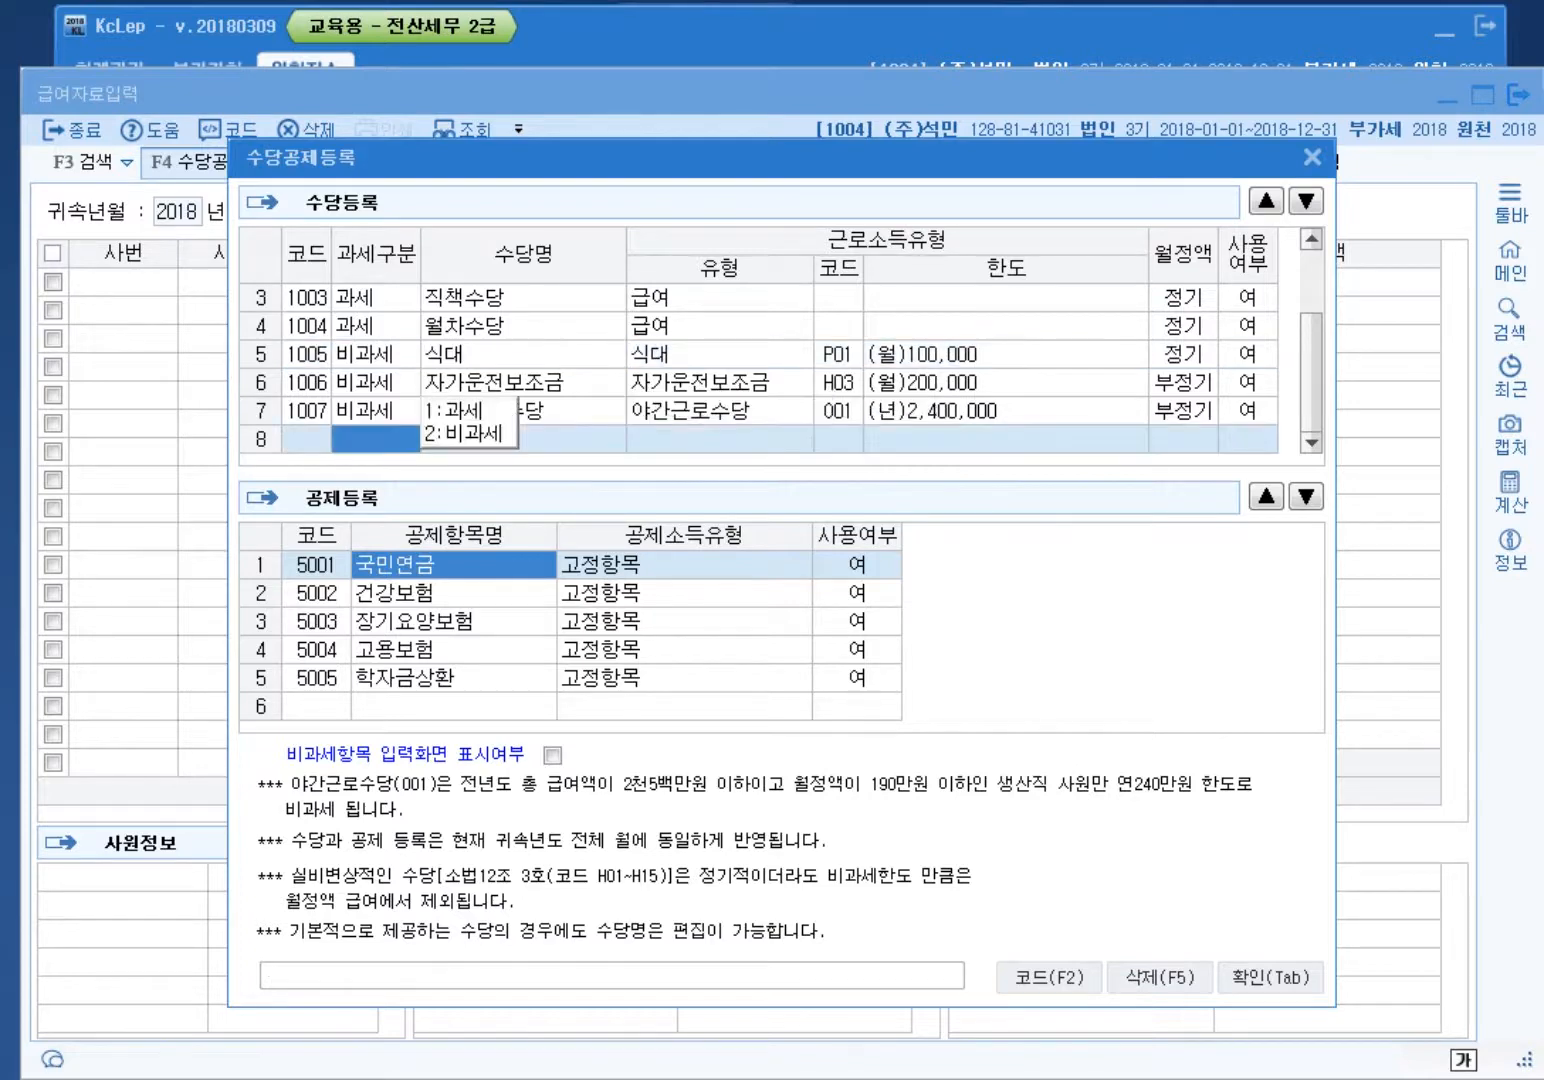
type("1")
key("Return")
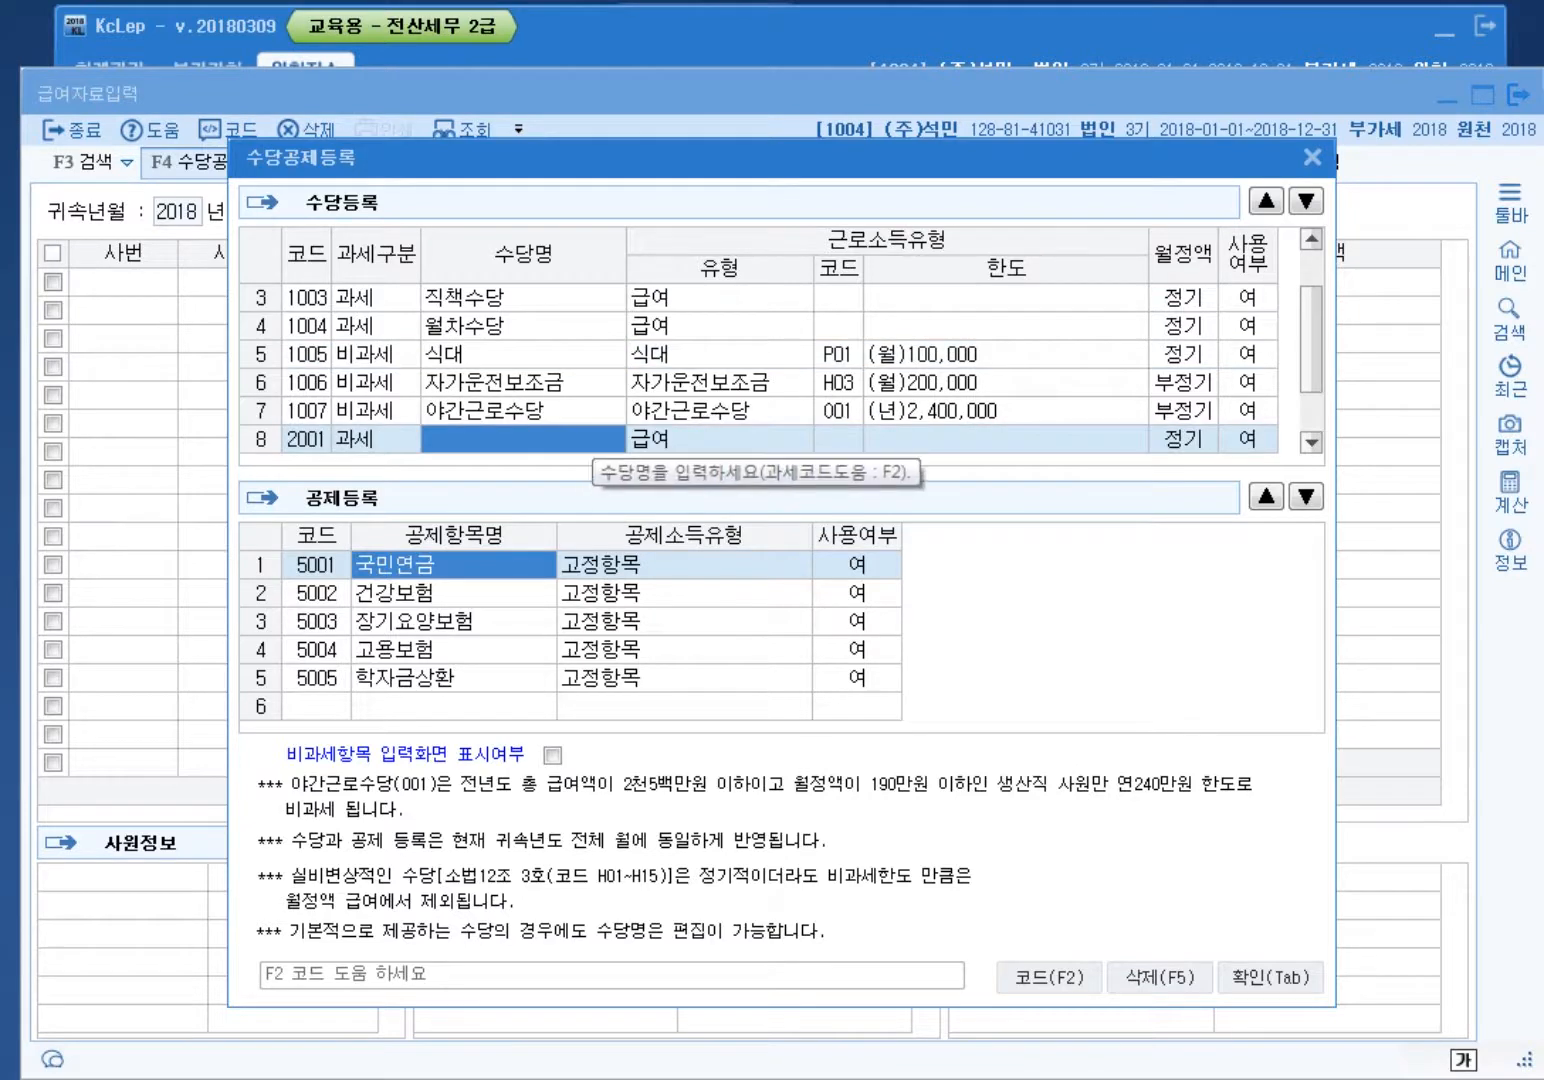
type("설수당")
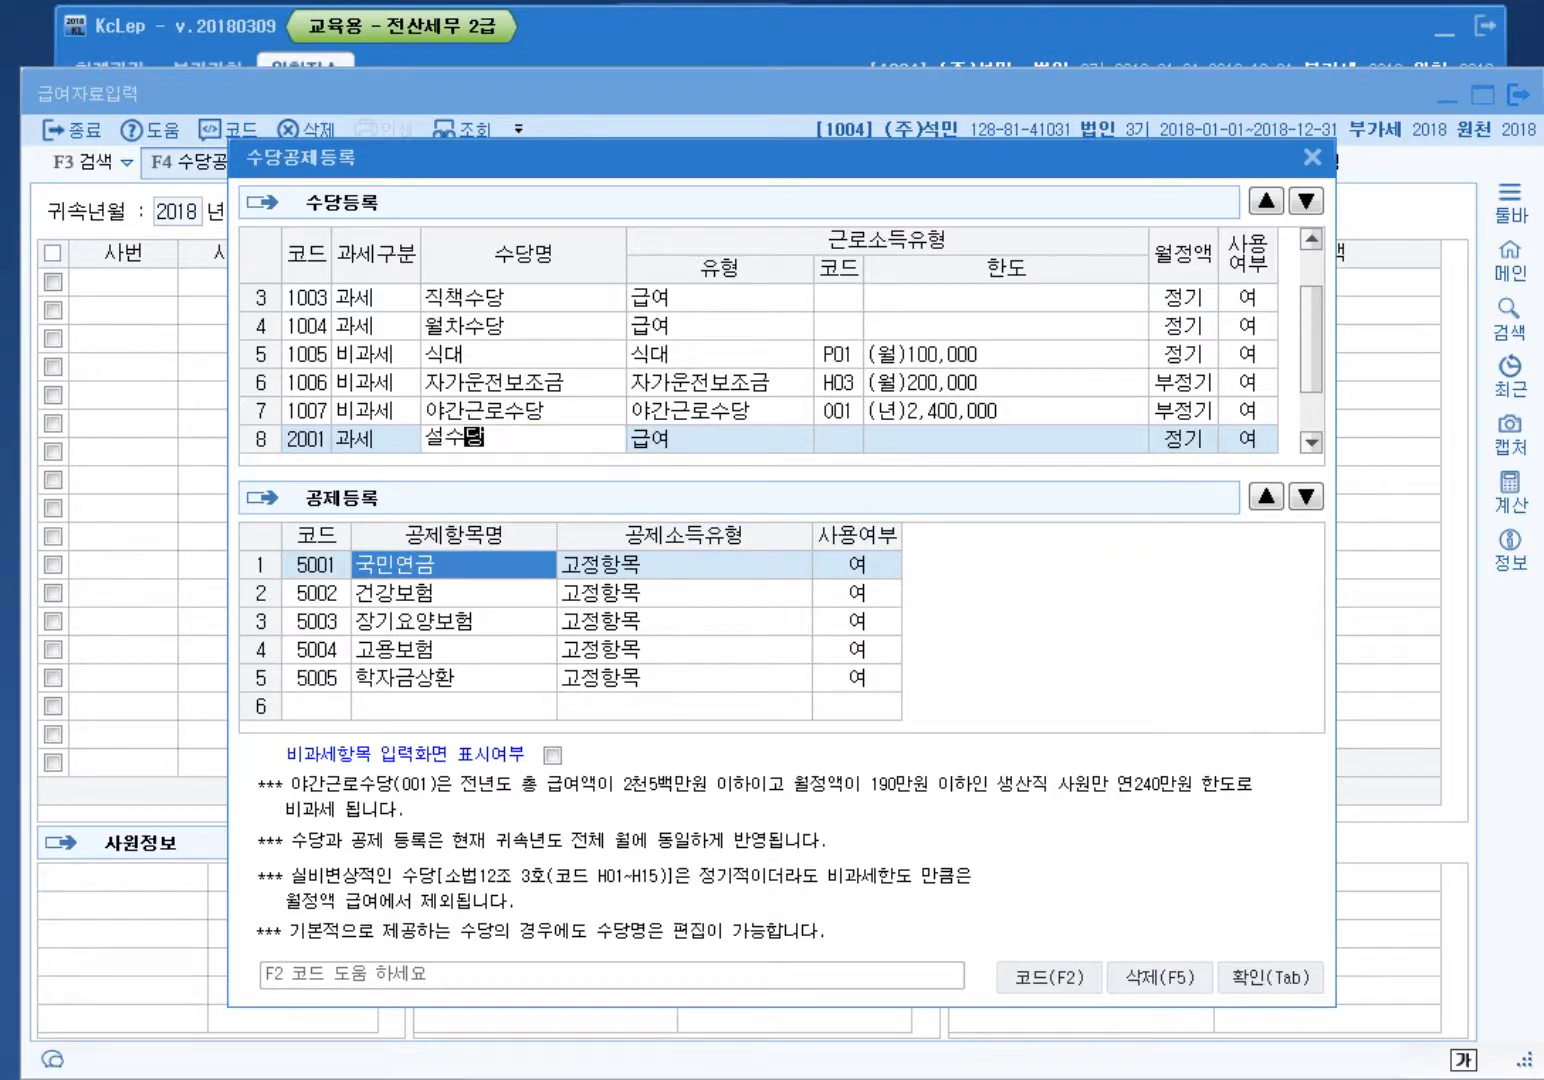
key("Return")
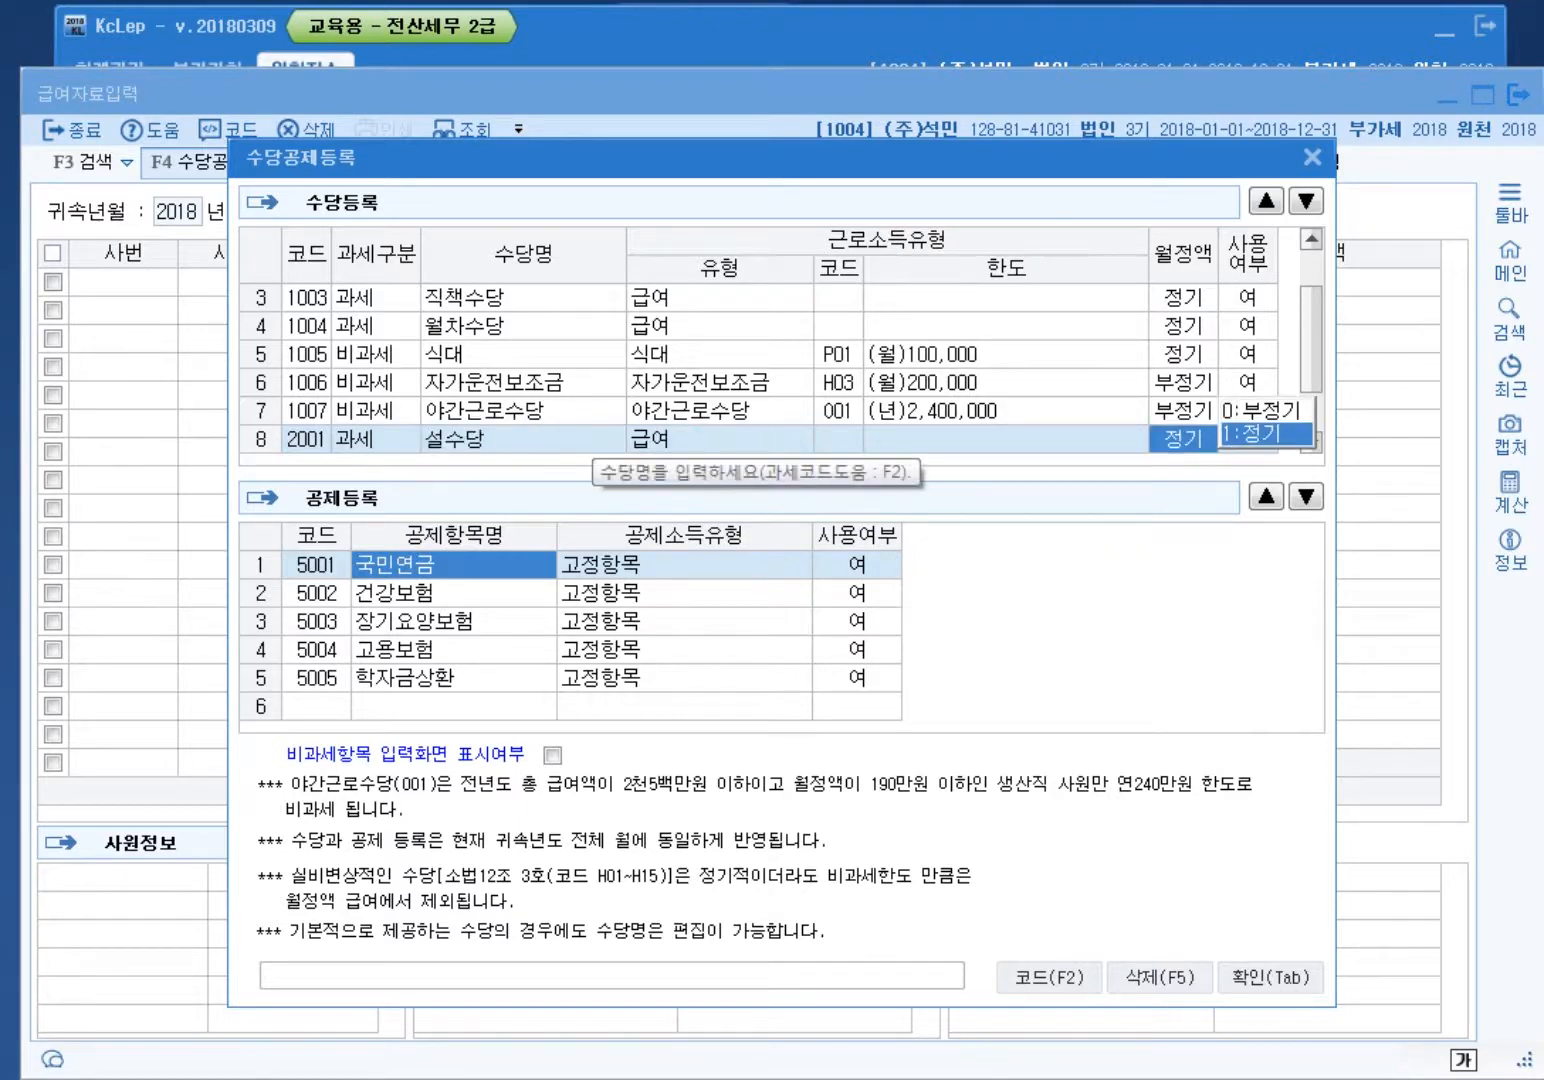
key("Return")
key("Return")
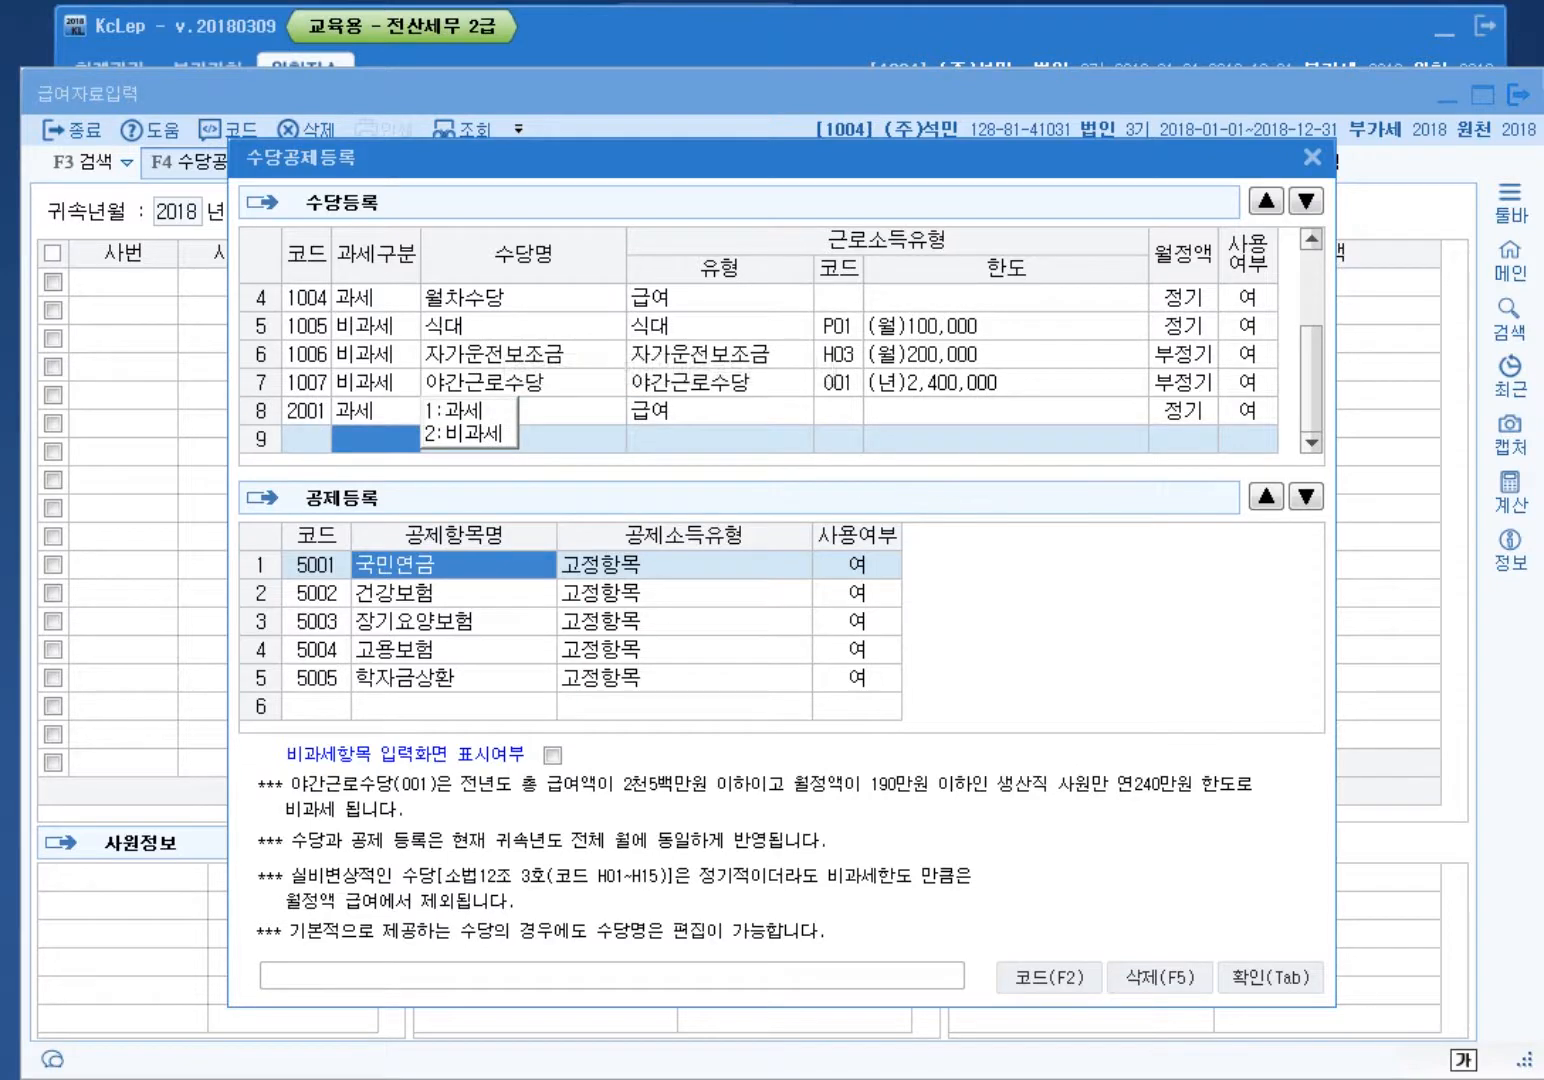
left_click(538, 385)
key("Return")
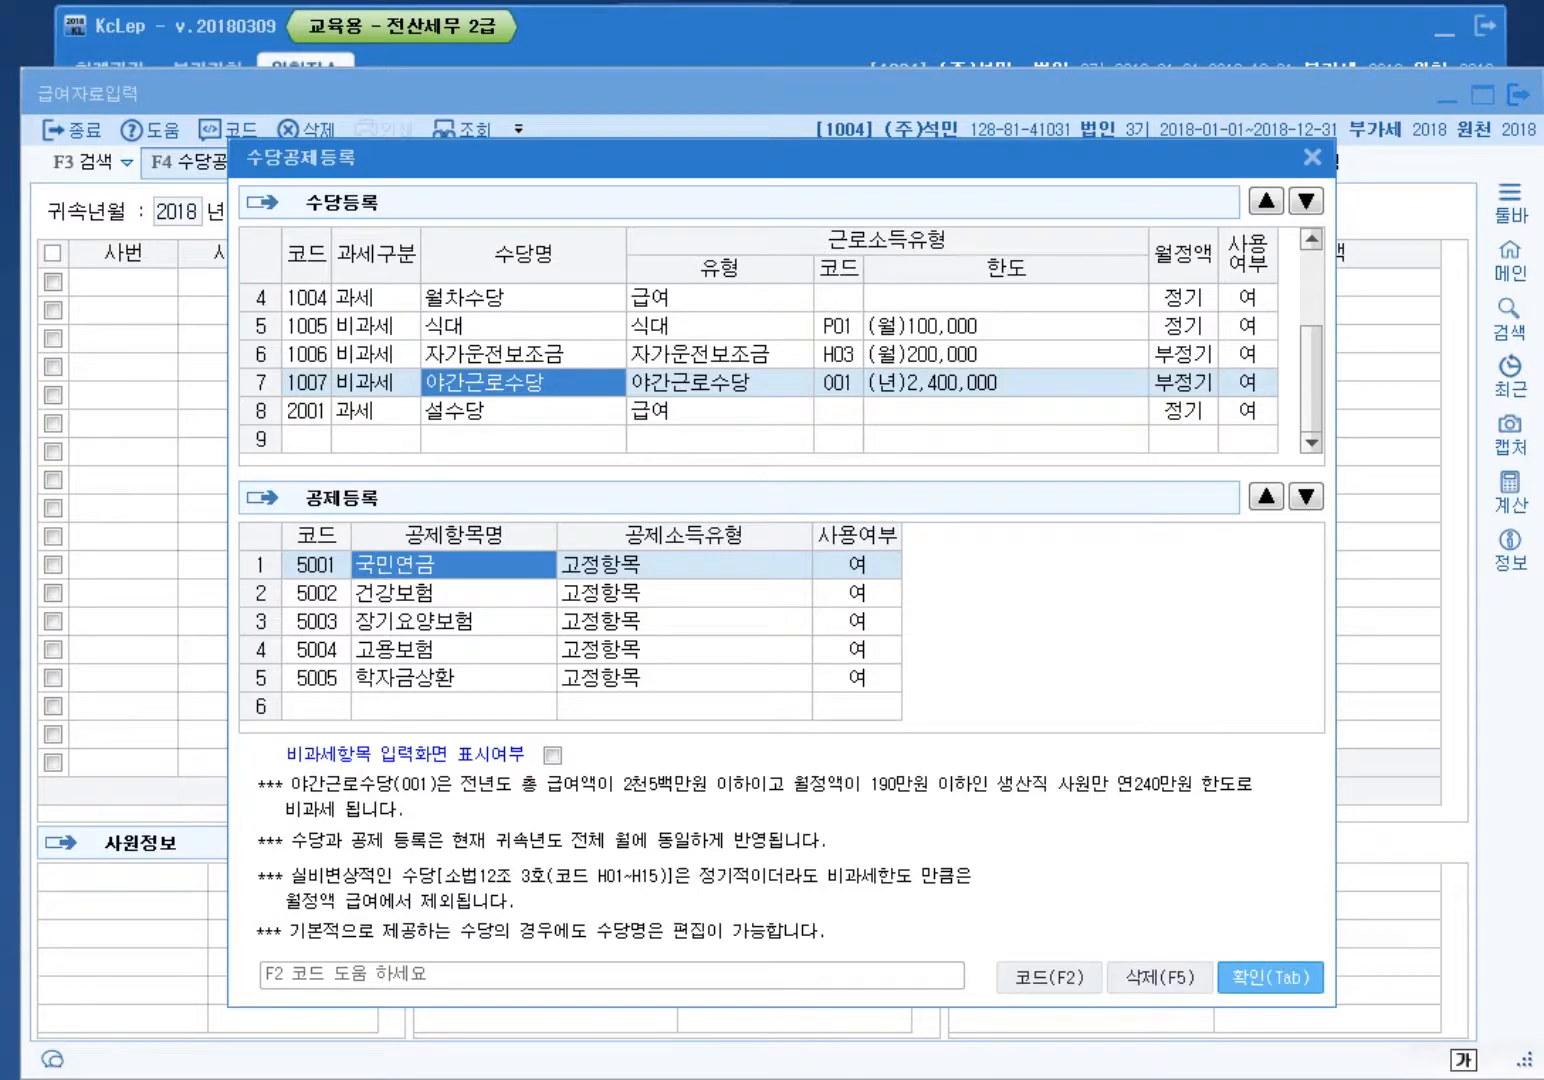
key("Tab")
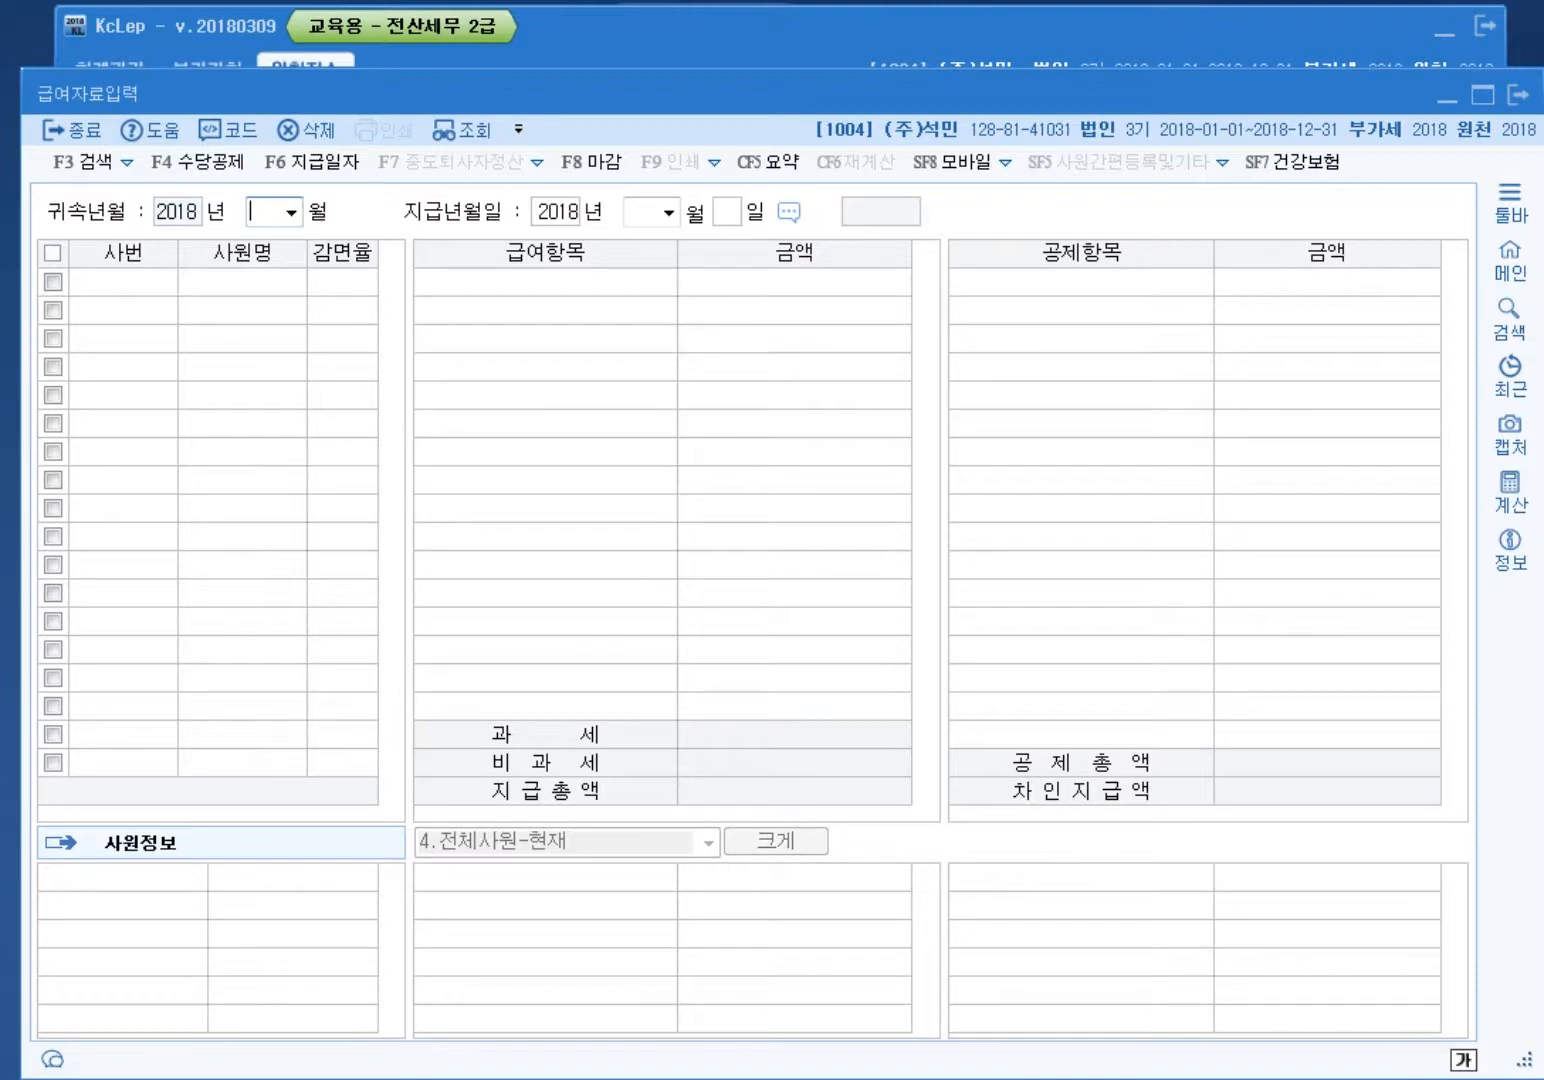
Step: Set attribution month 05 and payment day 31 to load employees
type("05")
key("Return")
key("Return")
key("Return")
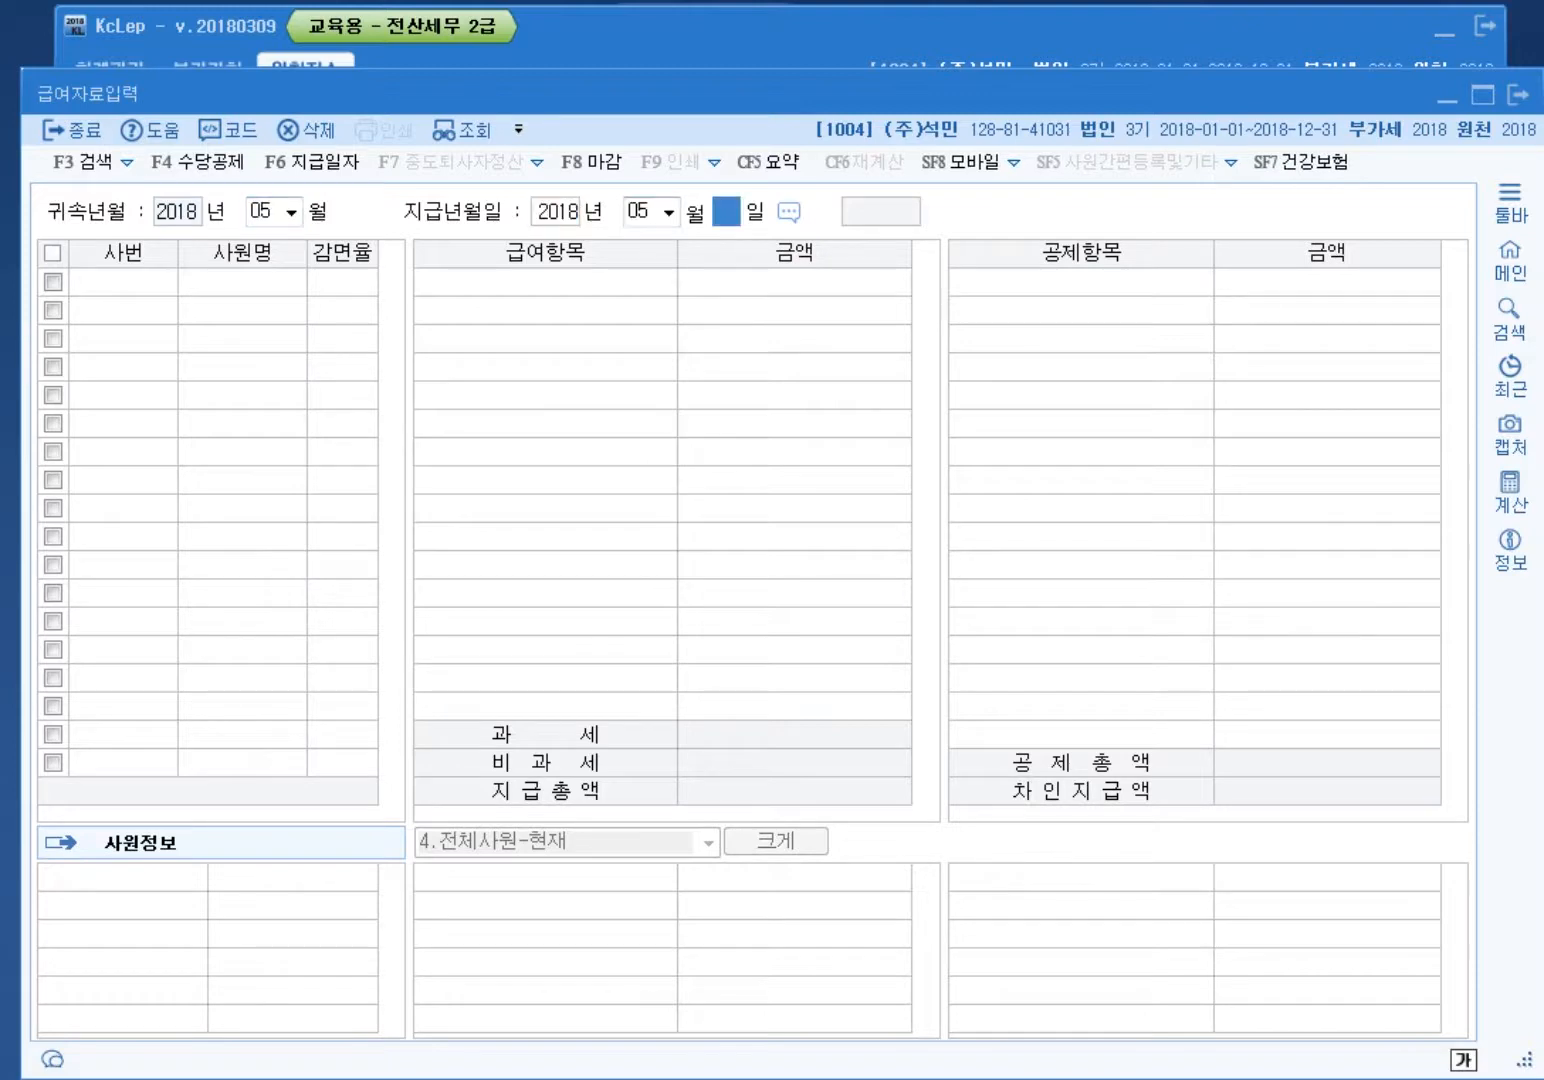
type("31")
key("Return")
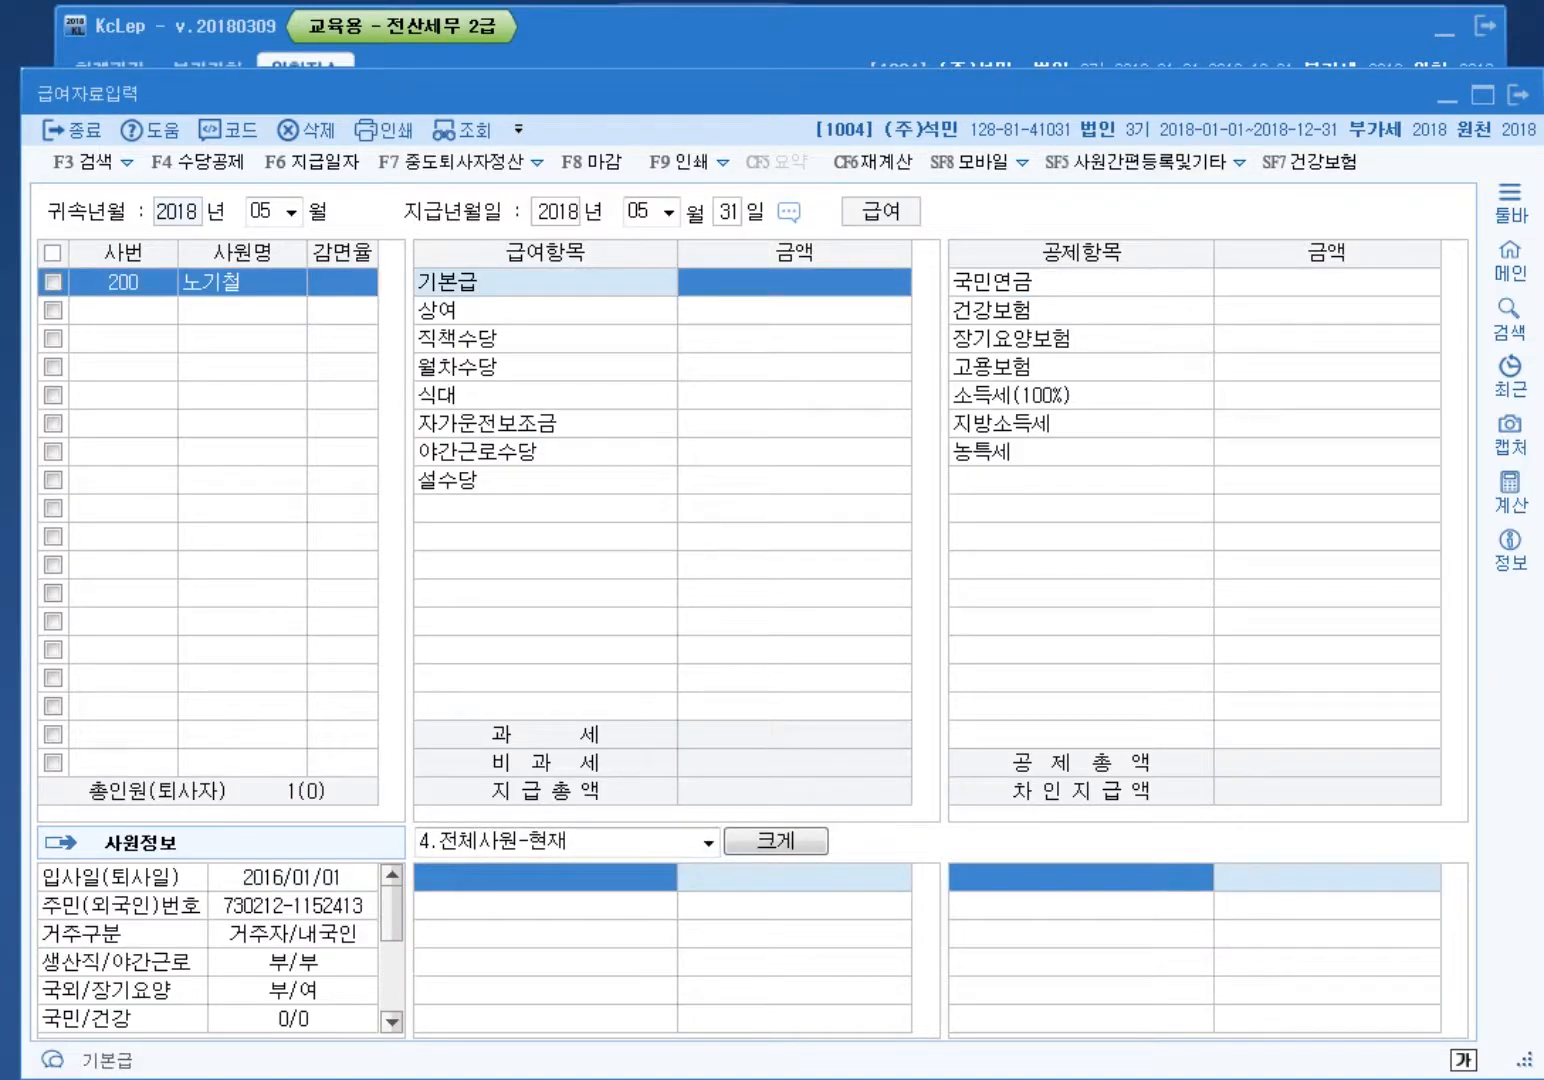
Step: Enter 기본급 1,300,000, 식대 100,000 and 자가운전보조금 200,000
type("1300000")
key("Return")
key("Return")
key("Return")
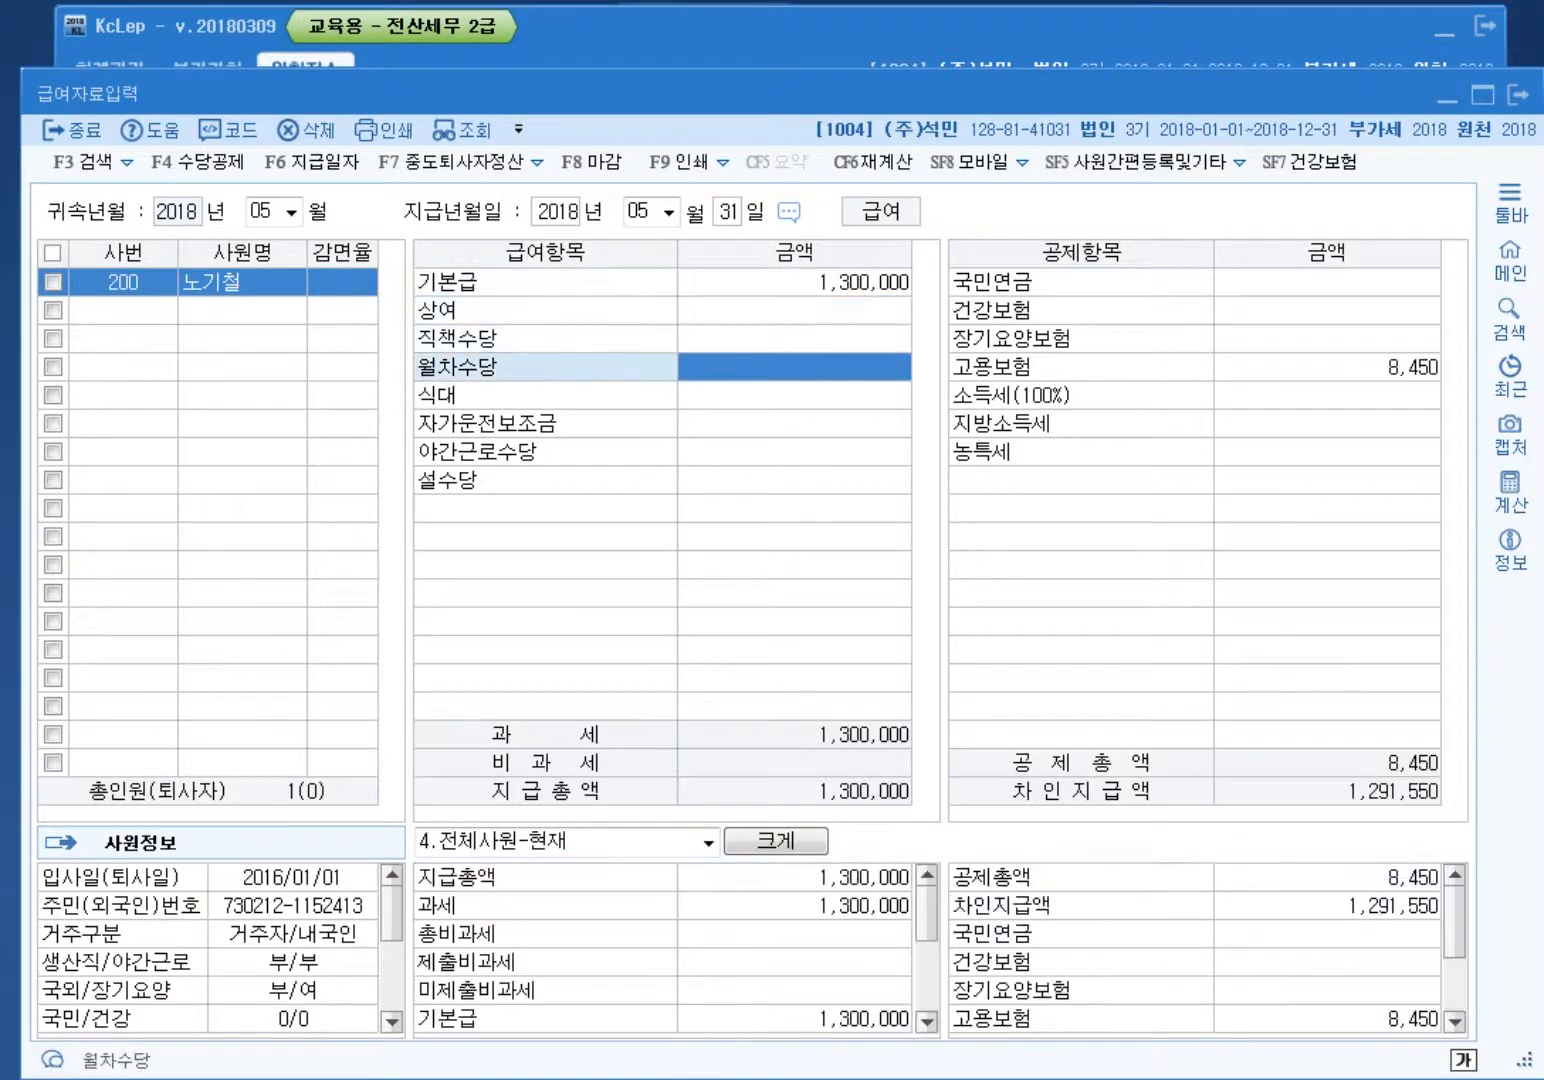
key("Return")
key("Return")
type("200000")
key("Return")
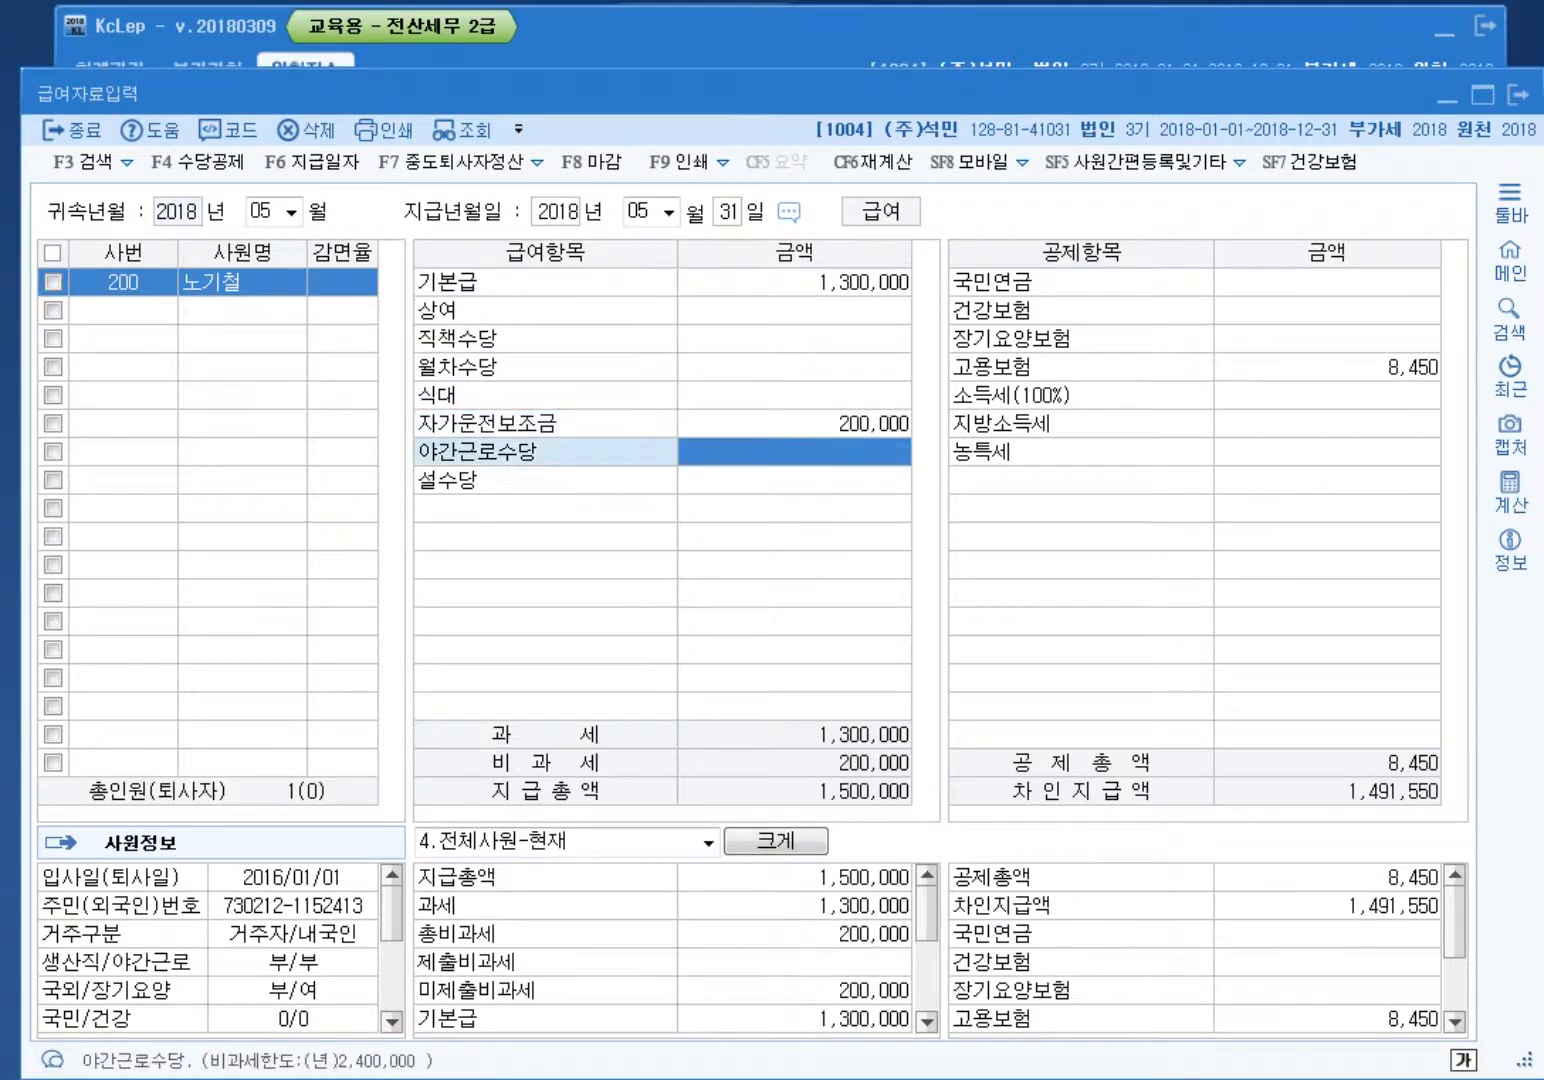
key("Up")
key("Up")
type("100000")
key("Return")
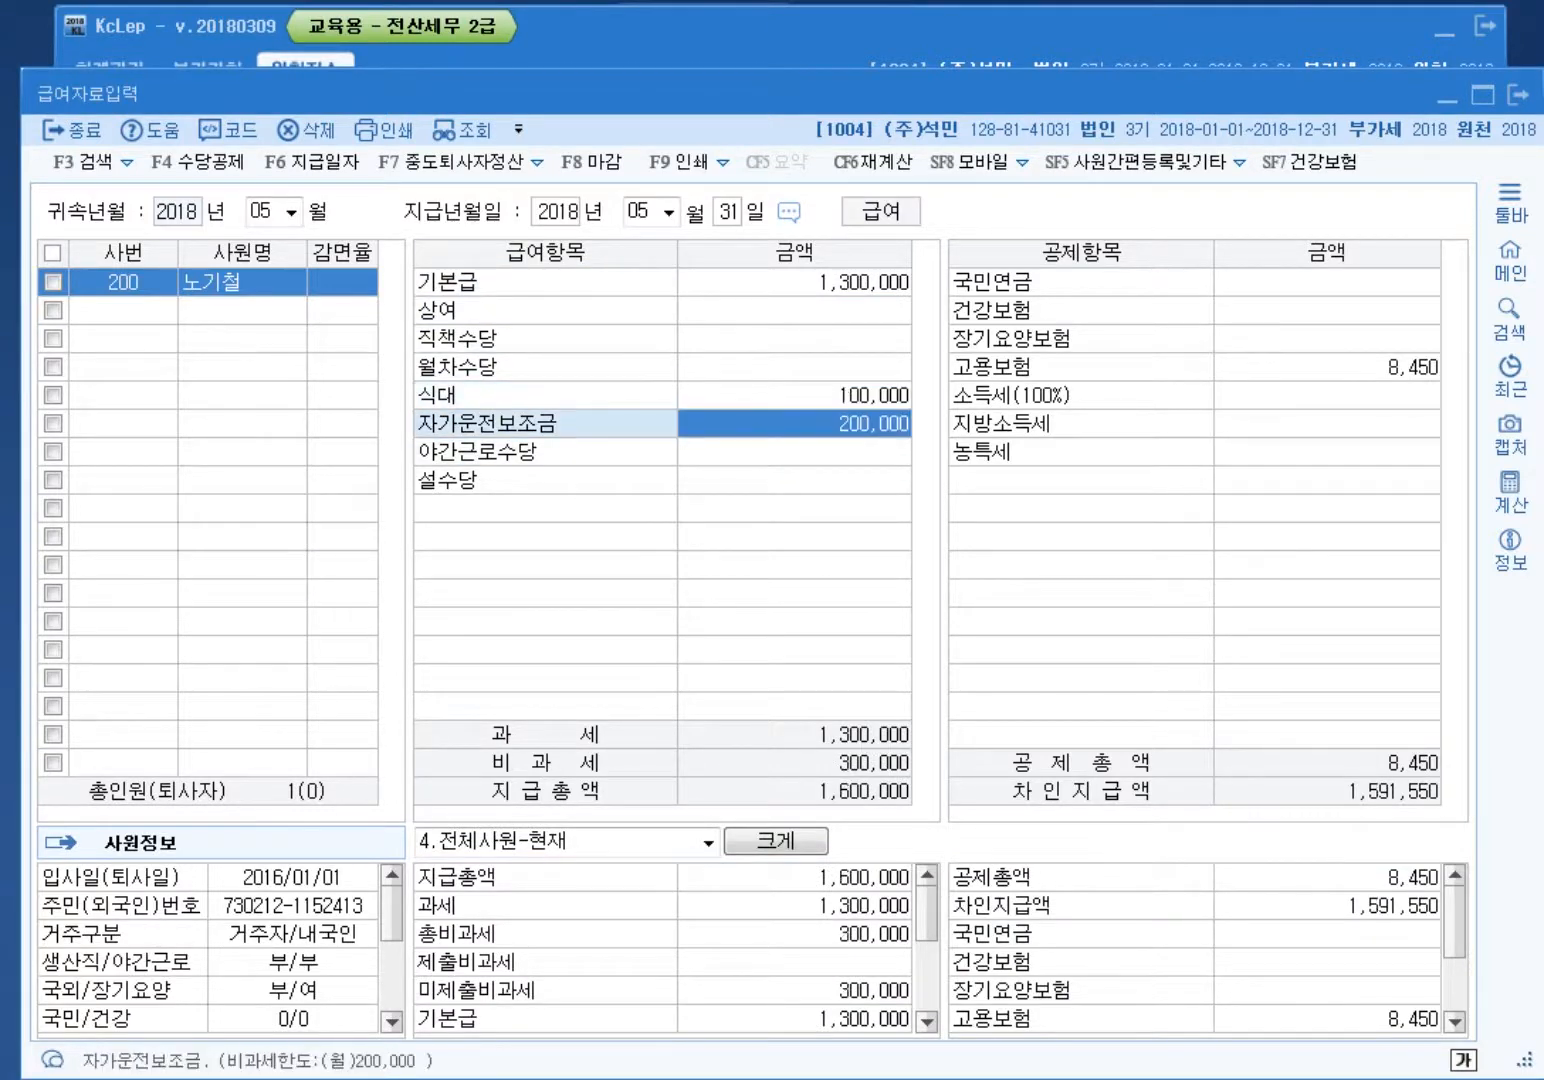
Step: Enter 설수당 400,000 and 야간근로수당 150,000
key("Return")
key("Return")
type("400000")
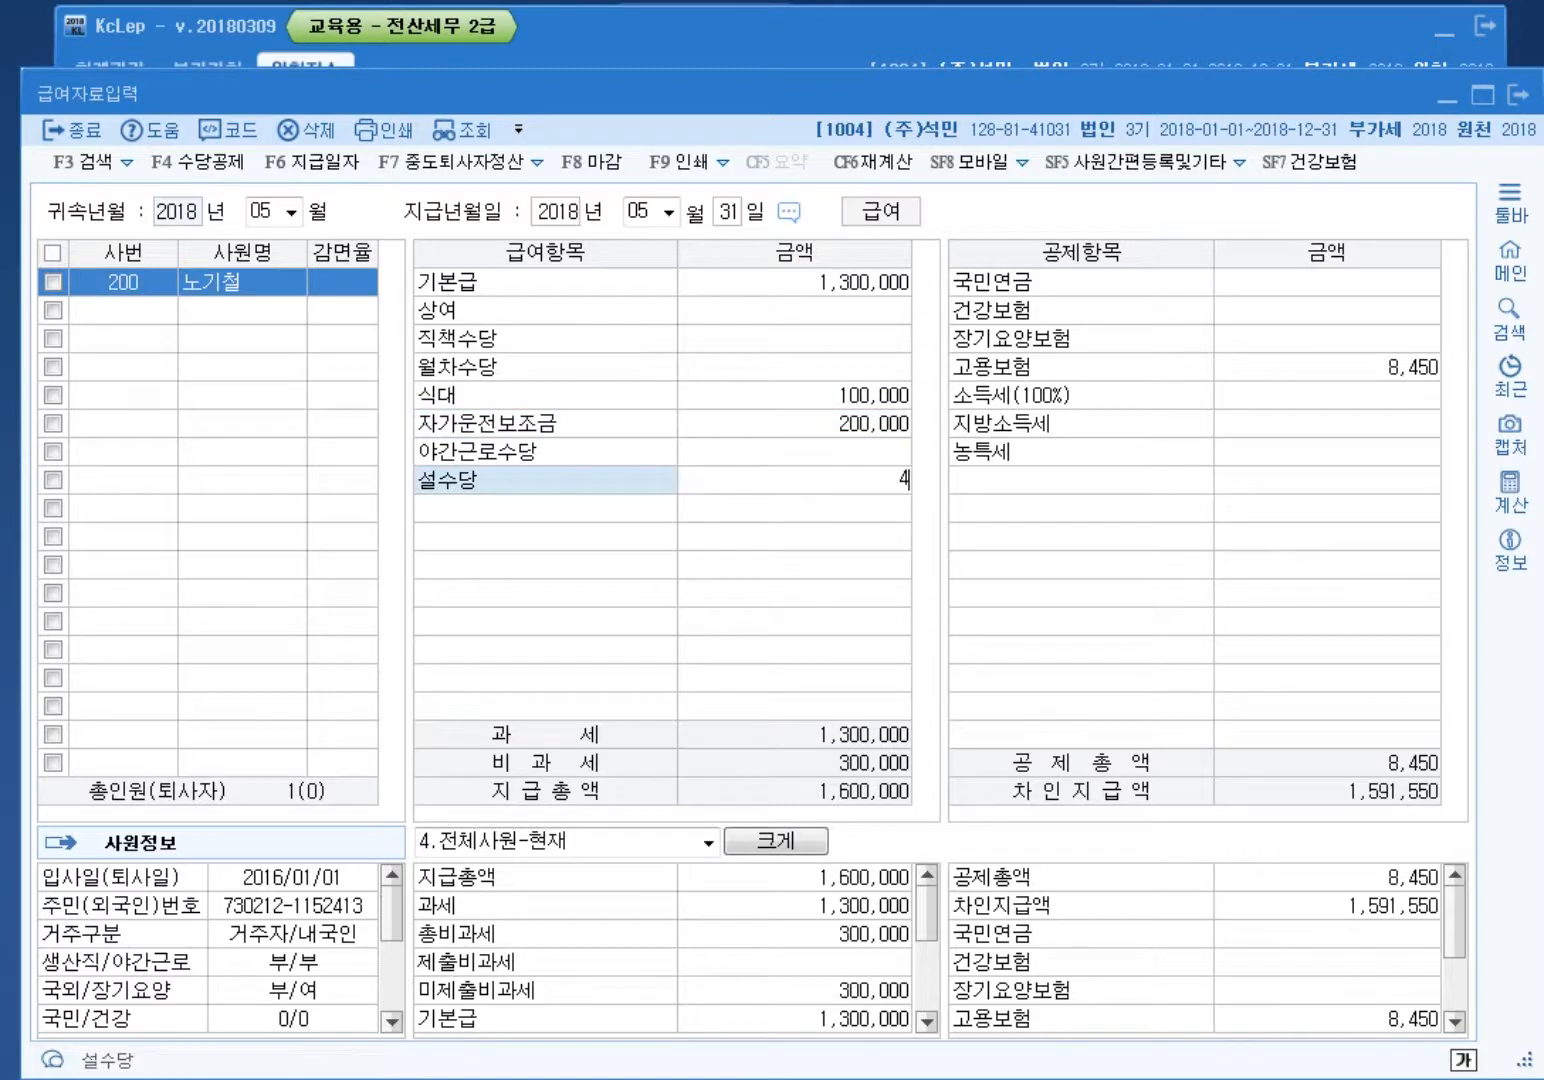
key("Return")
key("Left")
key("Down")
key("Down")
key("Down")
key("Down")
key("Down")
key("Down")
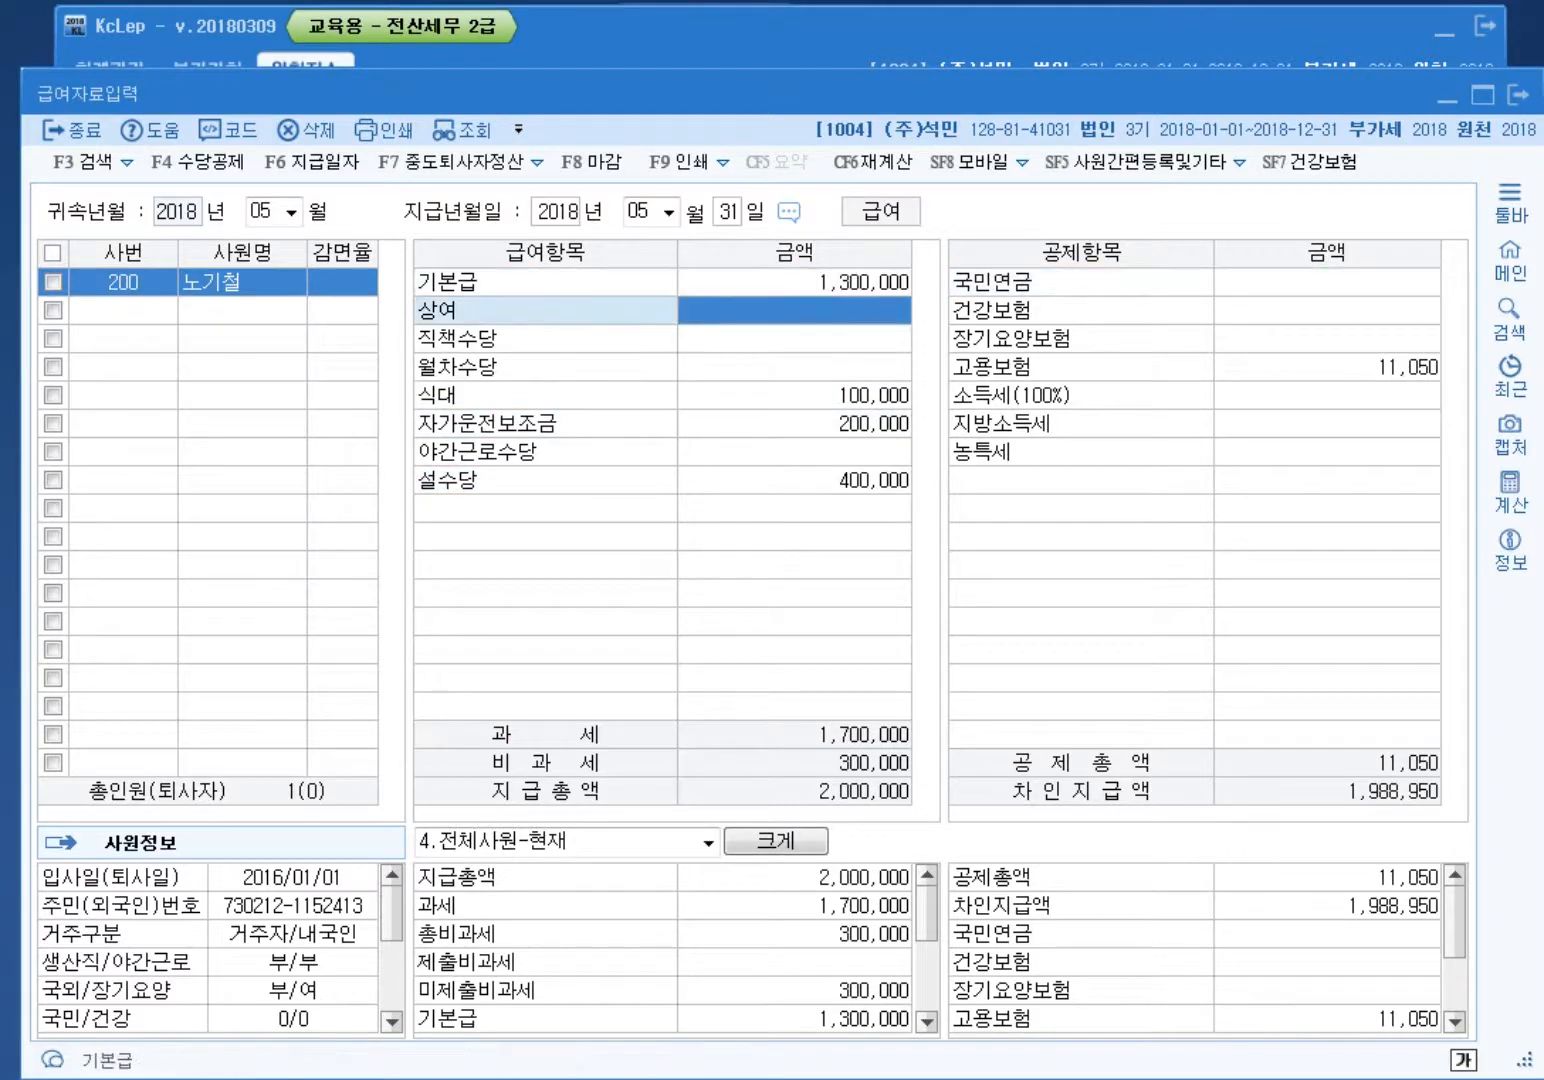
type("1500000")
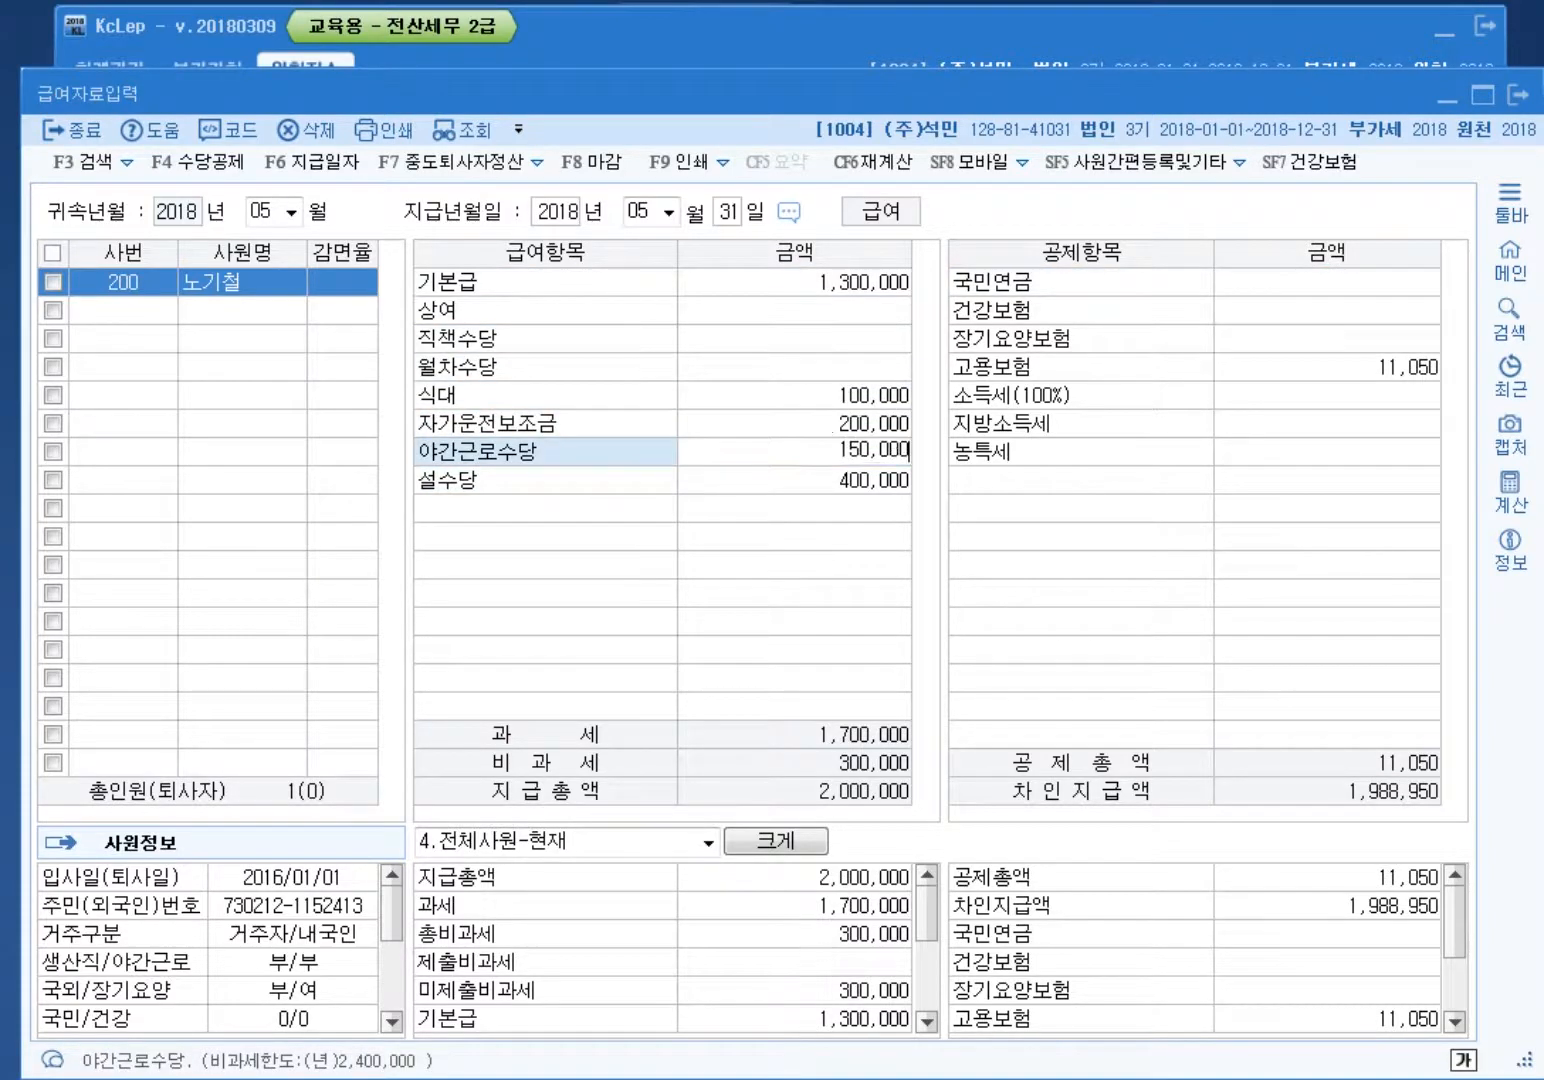
key("Return")
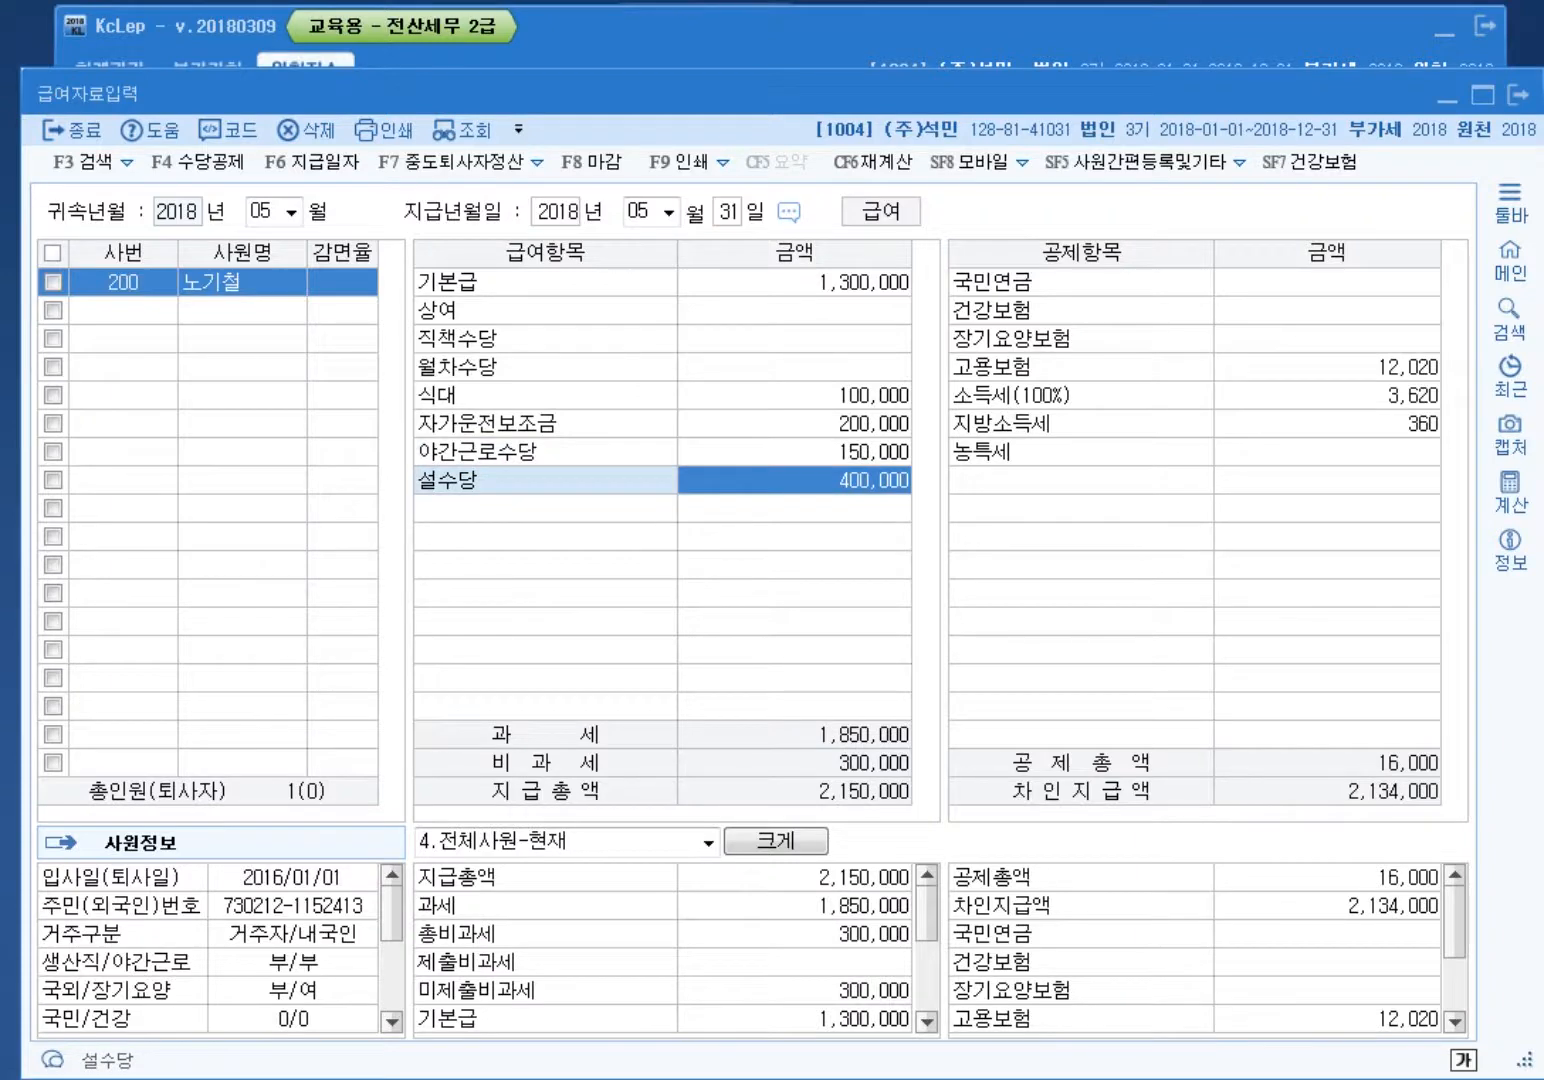
Step: Register deduction 가불금 in row 6 as type 대출, in use, and close registration
left_click(190, 162)
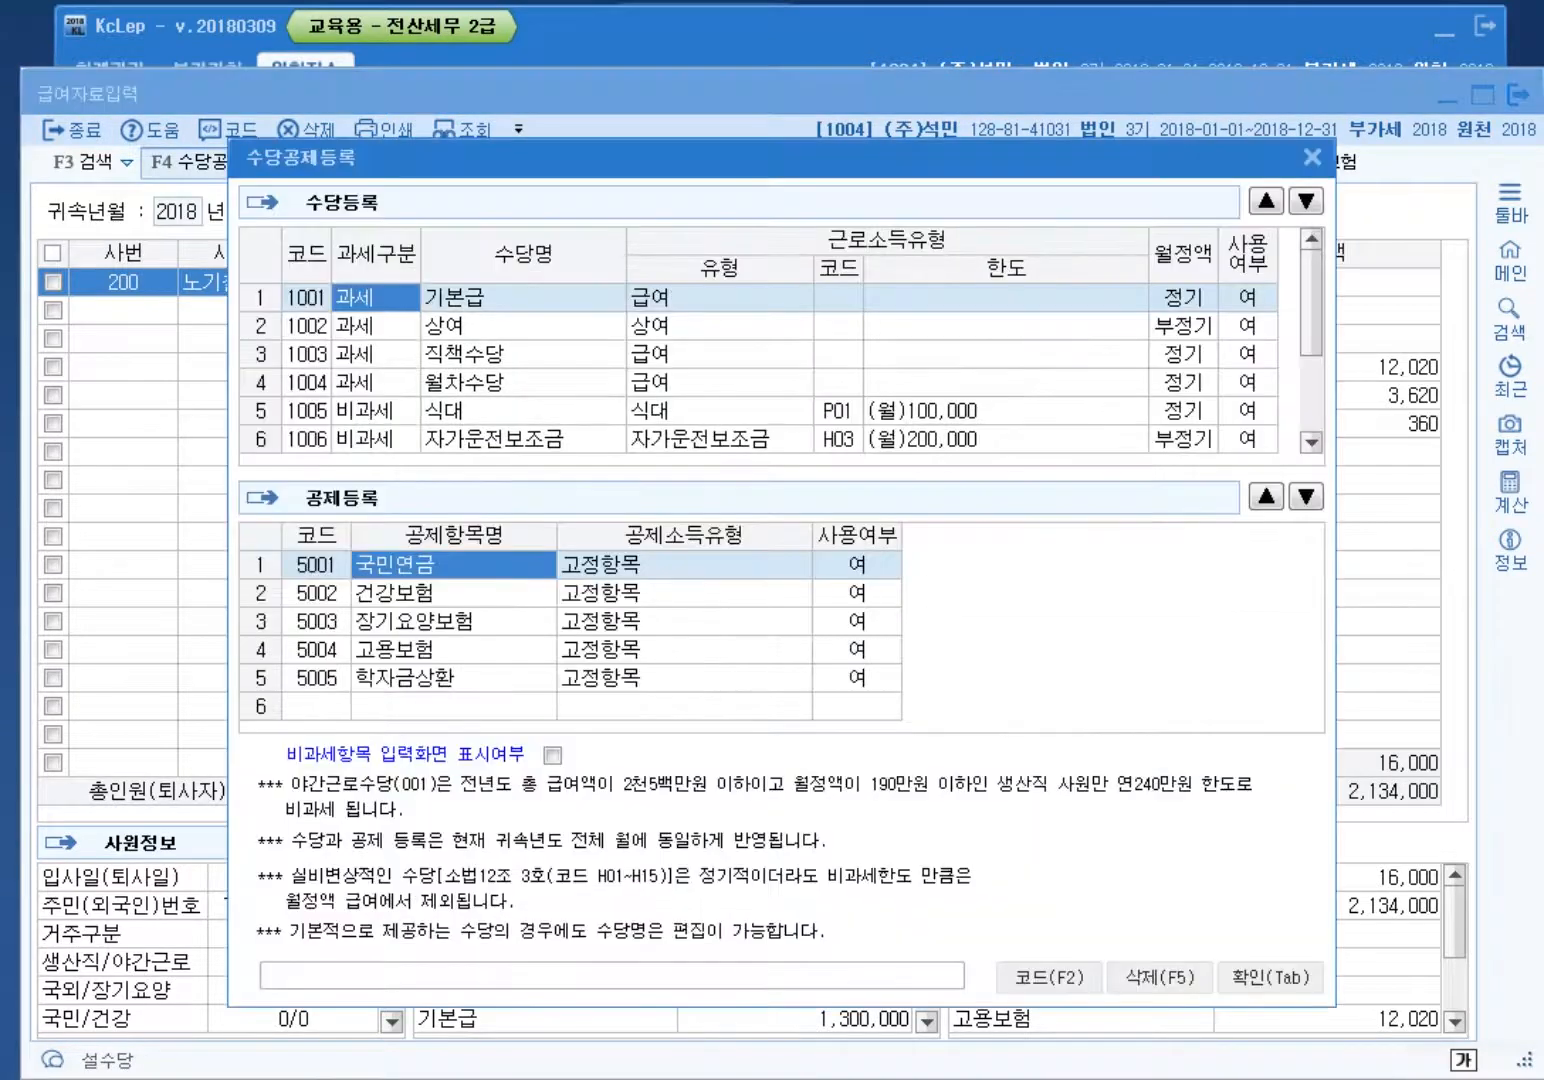
left_click(453, 706)
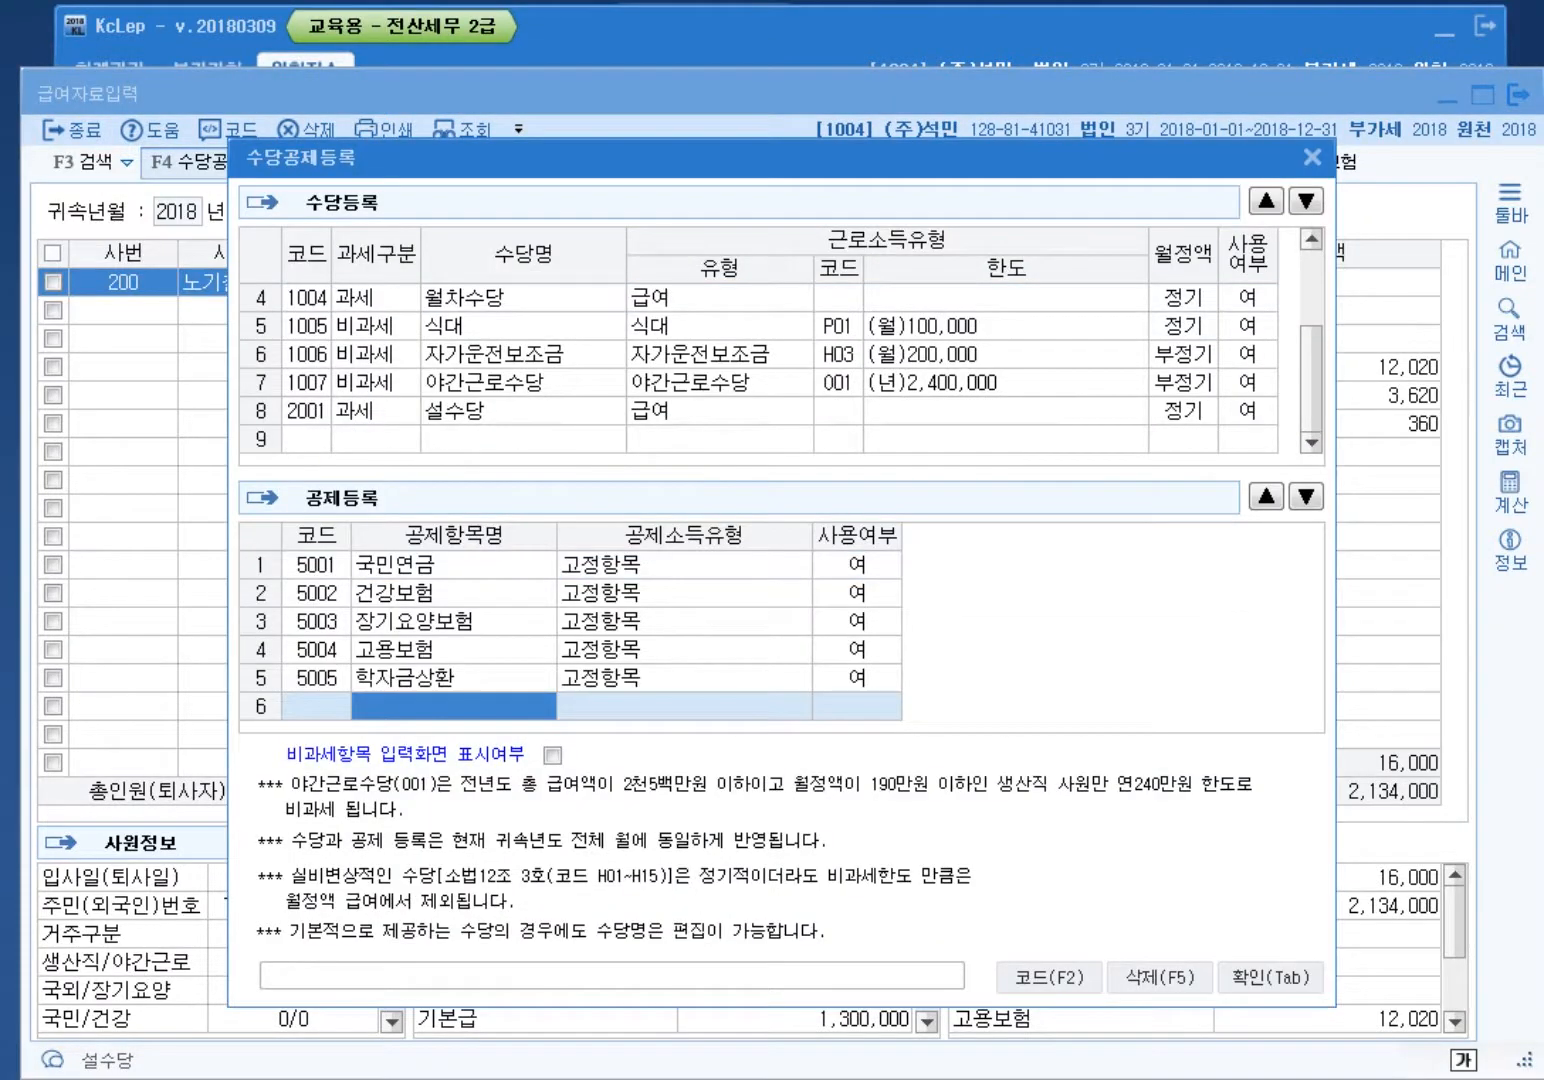
type("가불금")
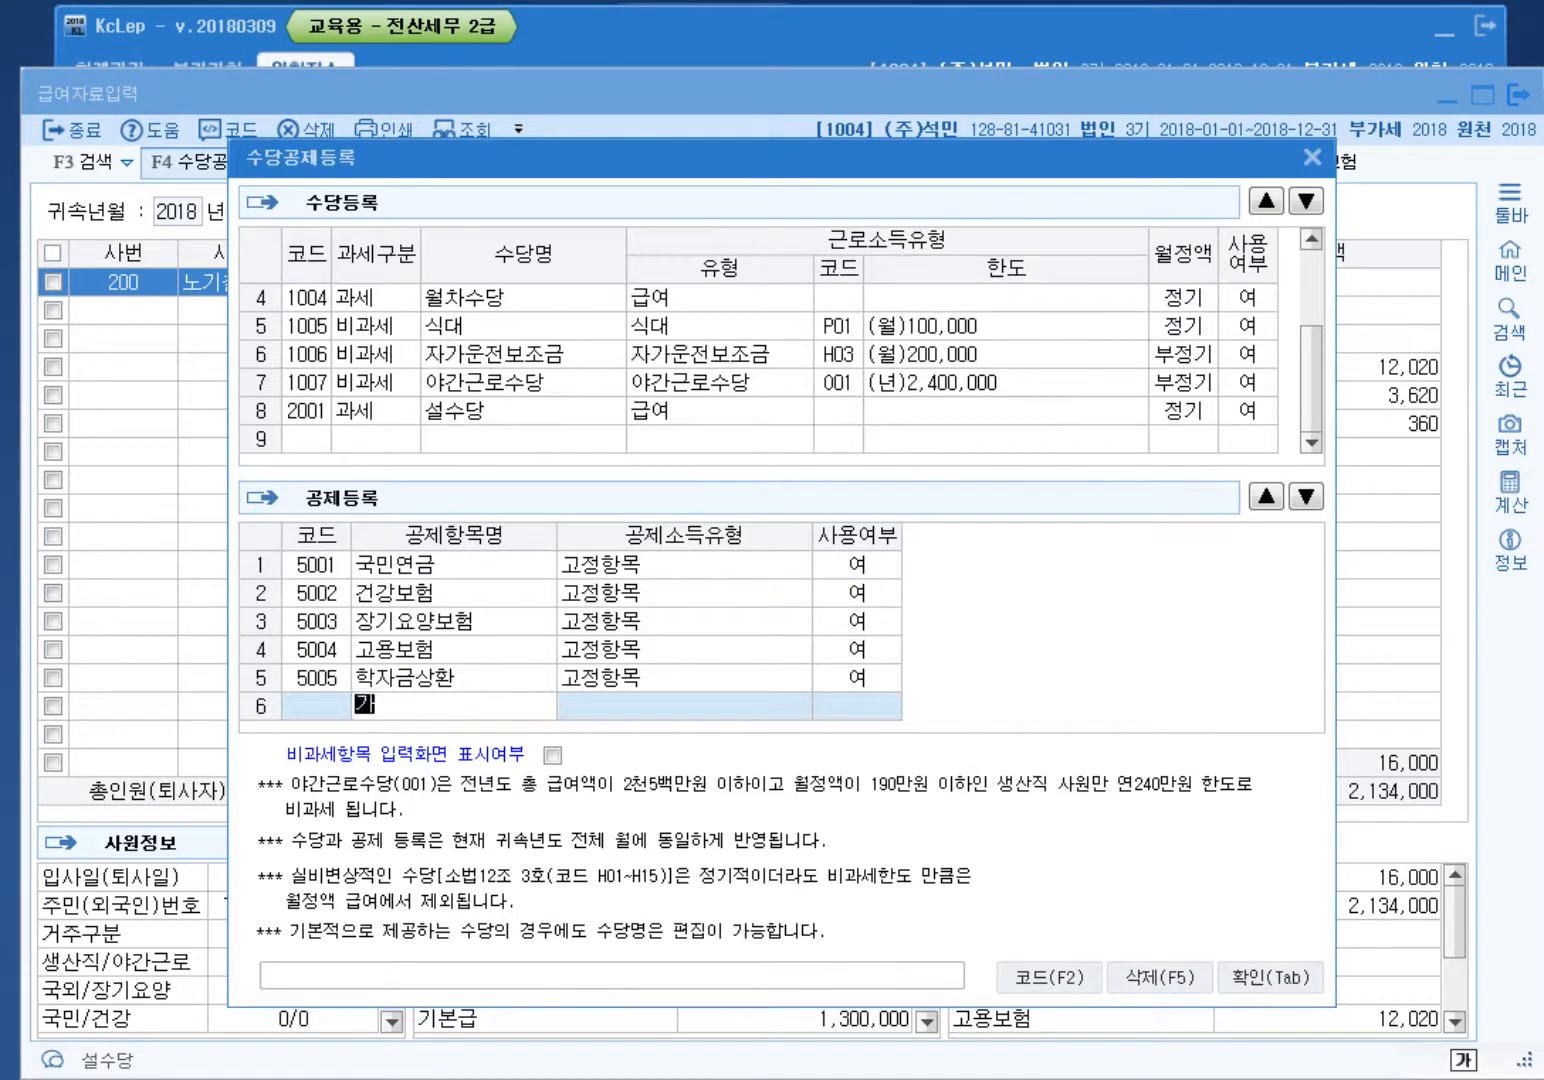
key("Return")
key("F2")
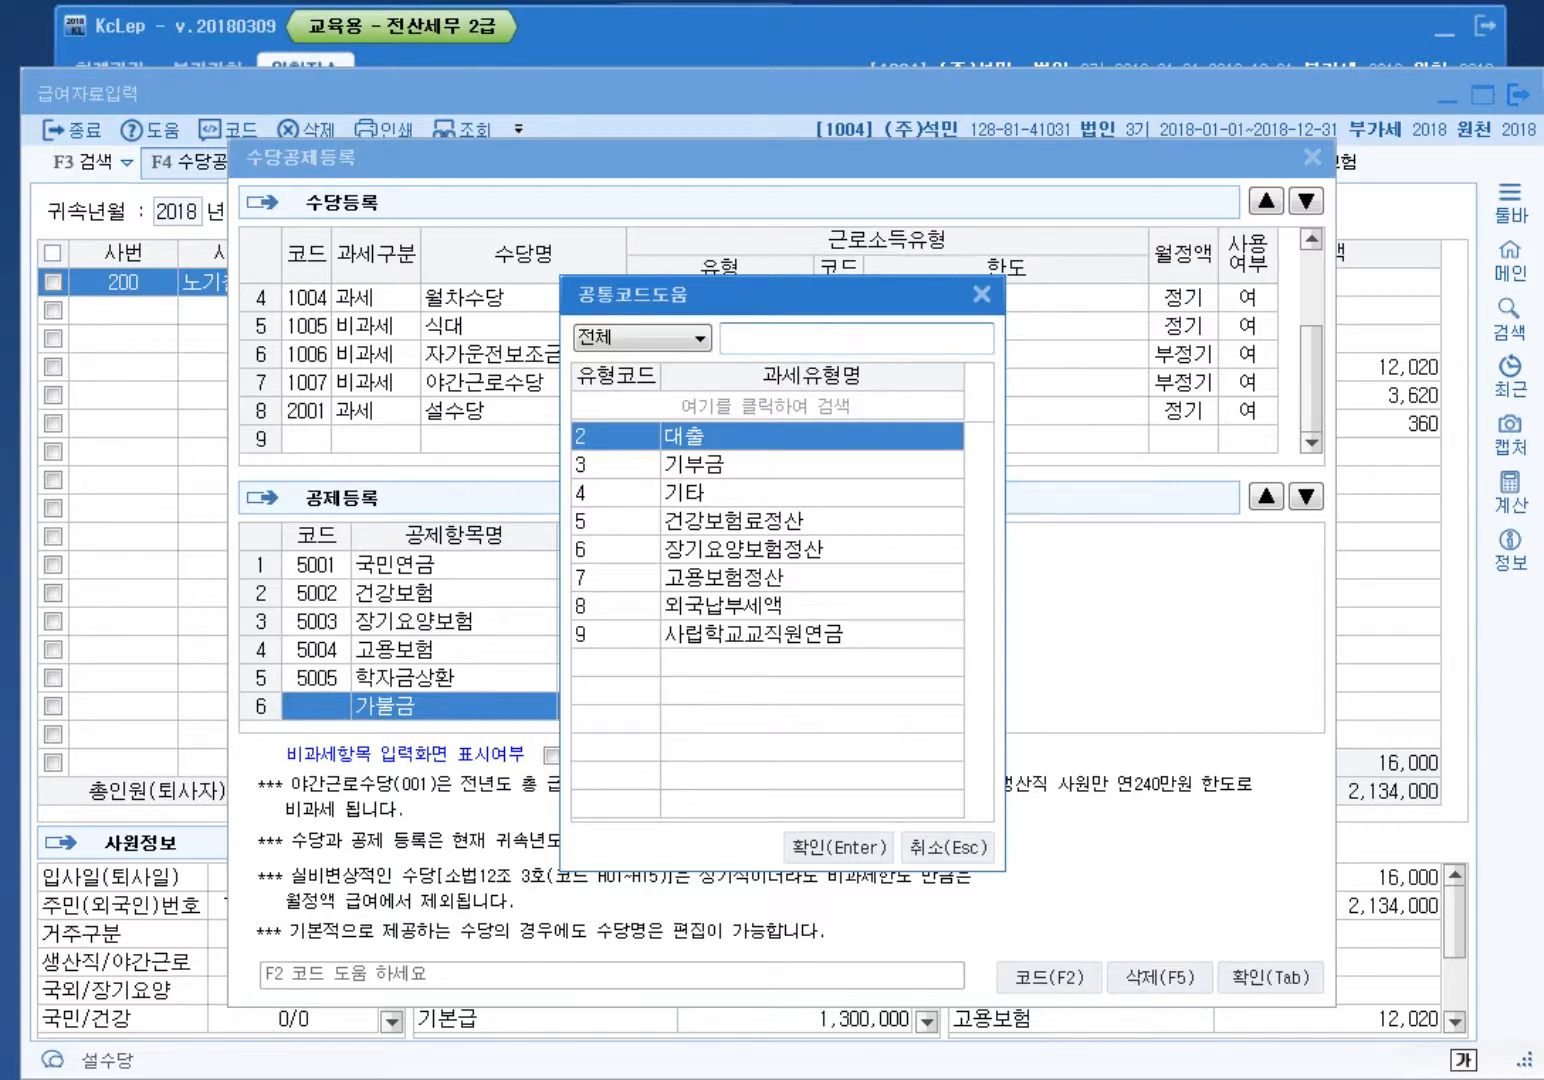
key("Return")
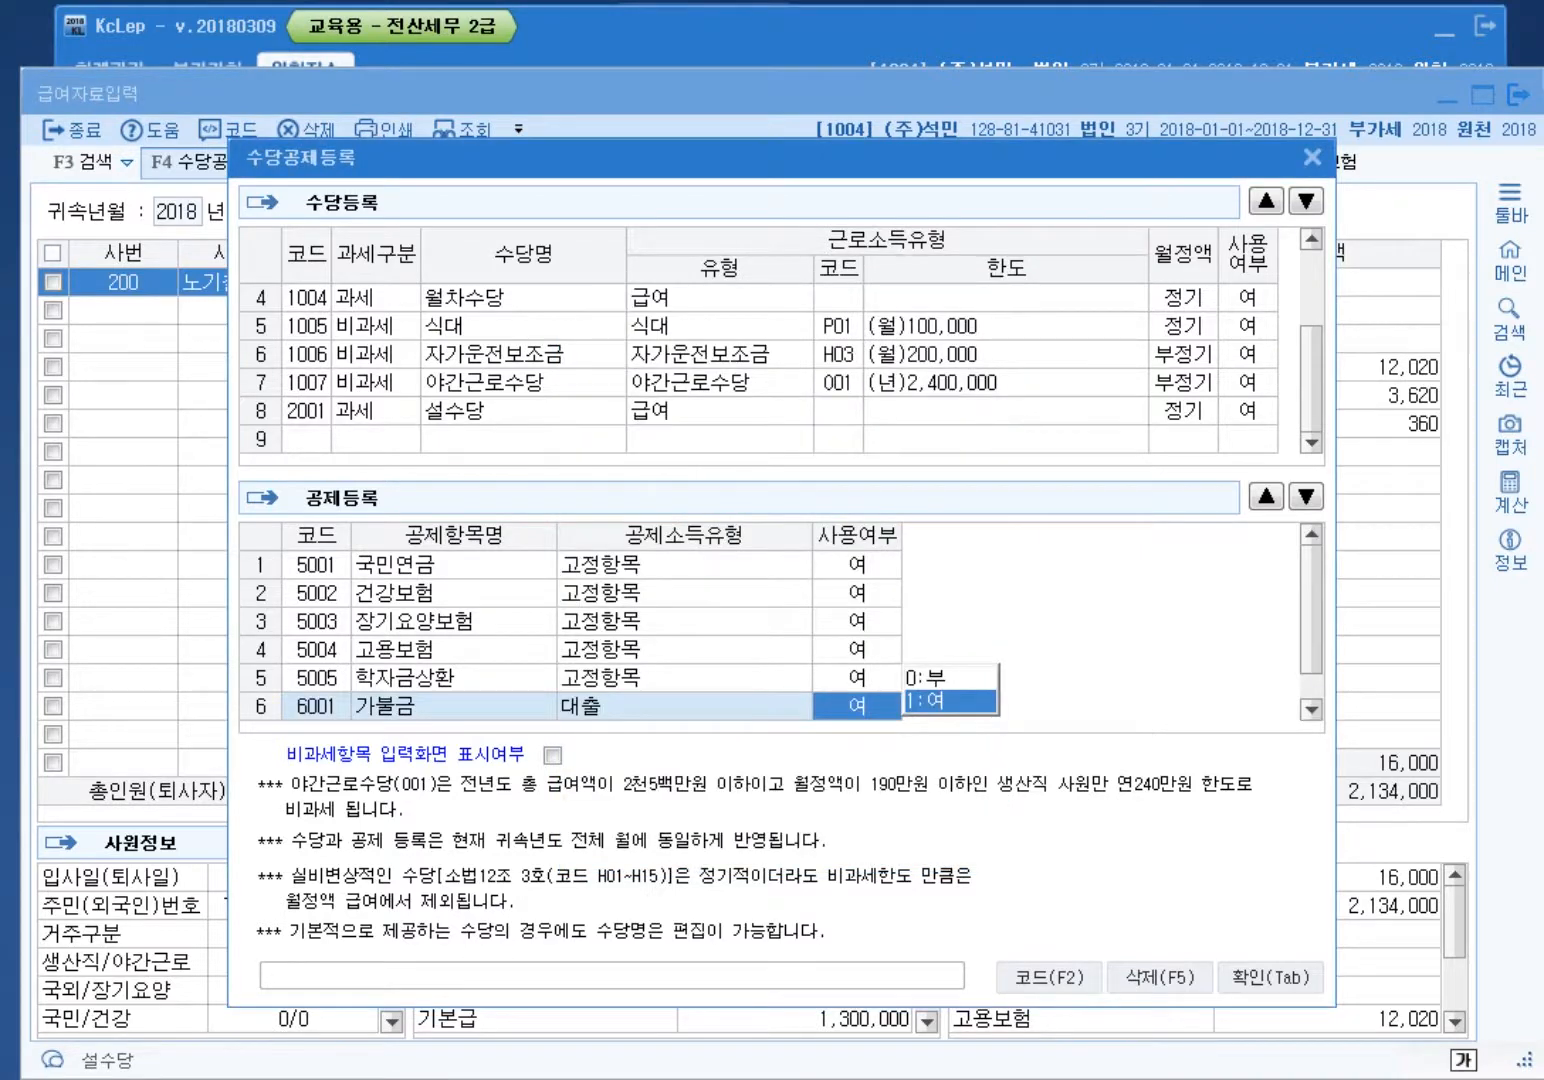
key("Return")
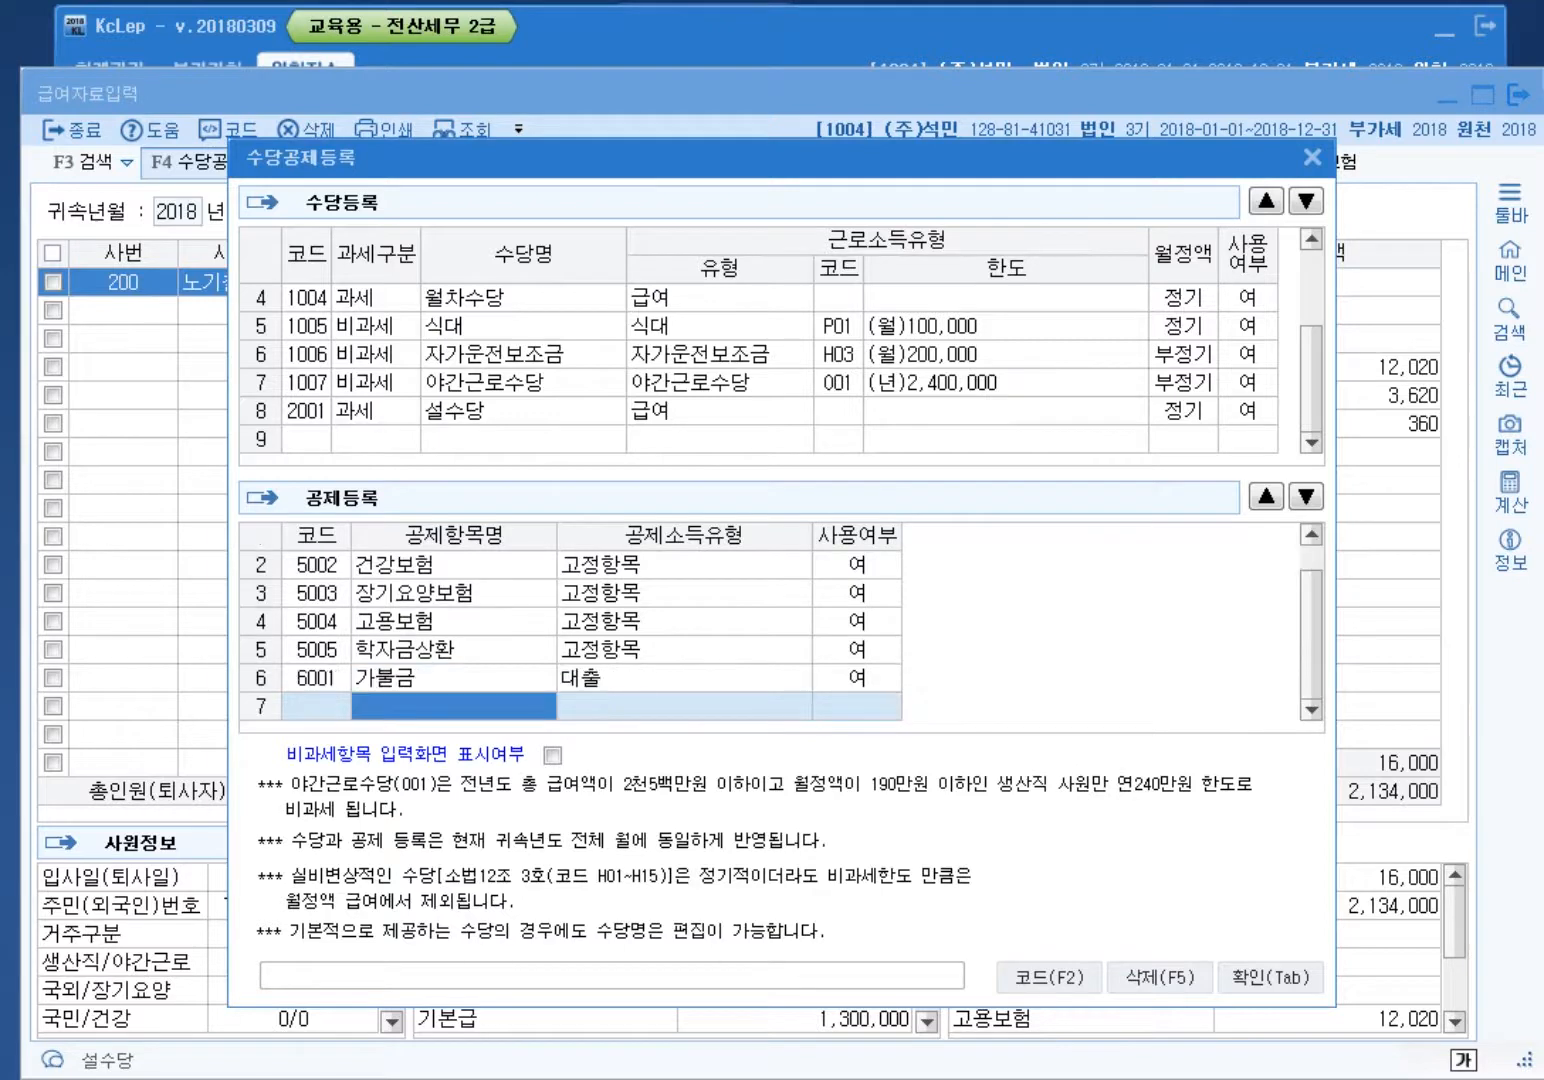
key("Tab")
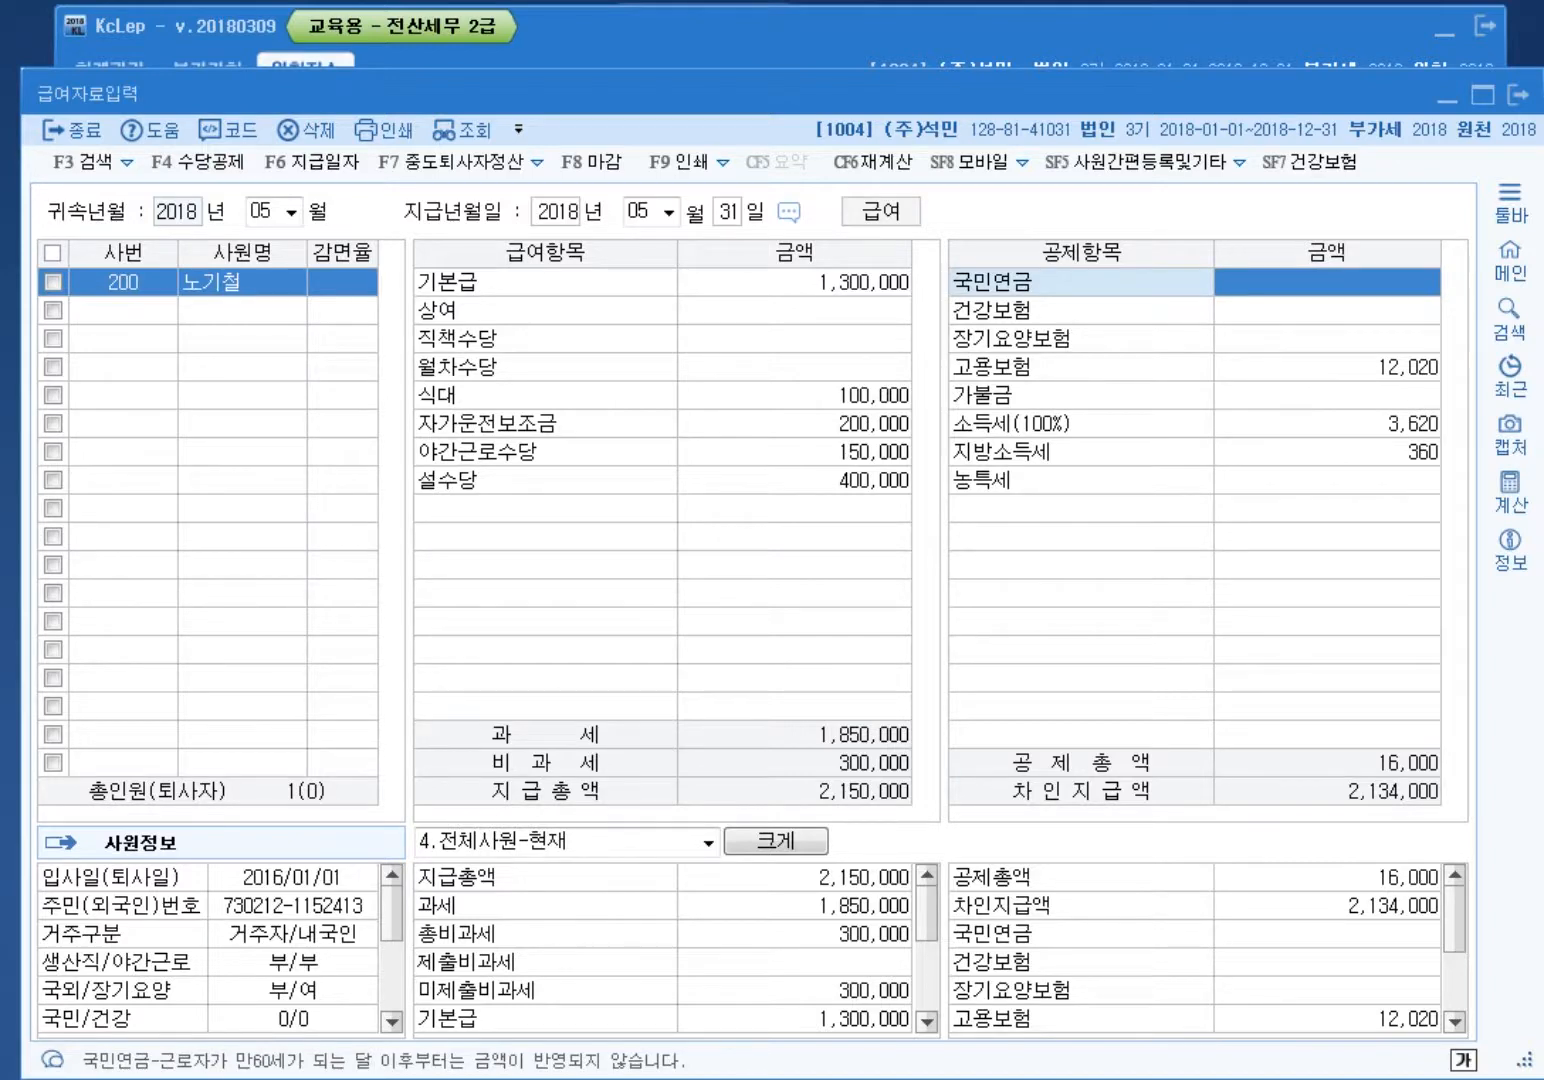
Step: Enter 국민연금 63,000, 건강보험 42,840, 가불금 200,000, and correct 고용보험 to 12,670
type("630000")
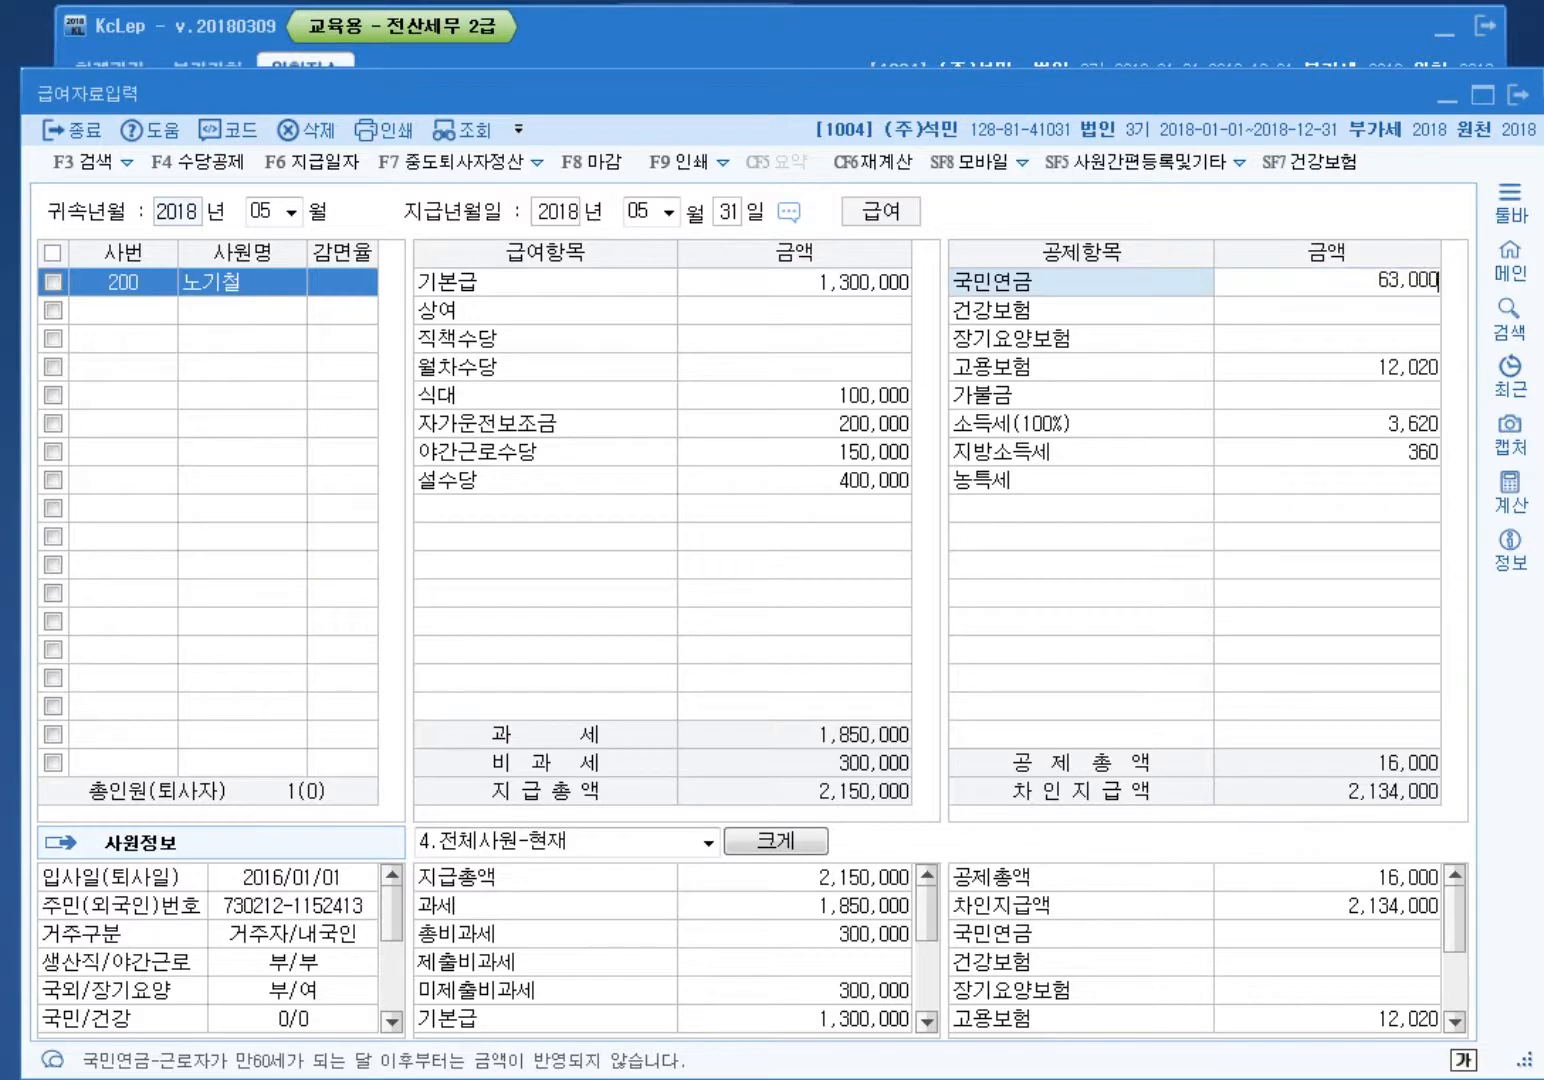
key("Return")
type("42840")
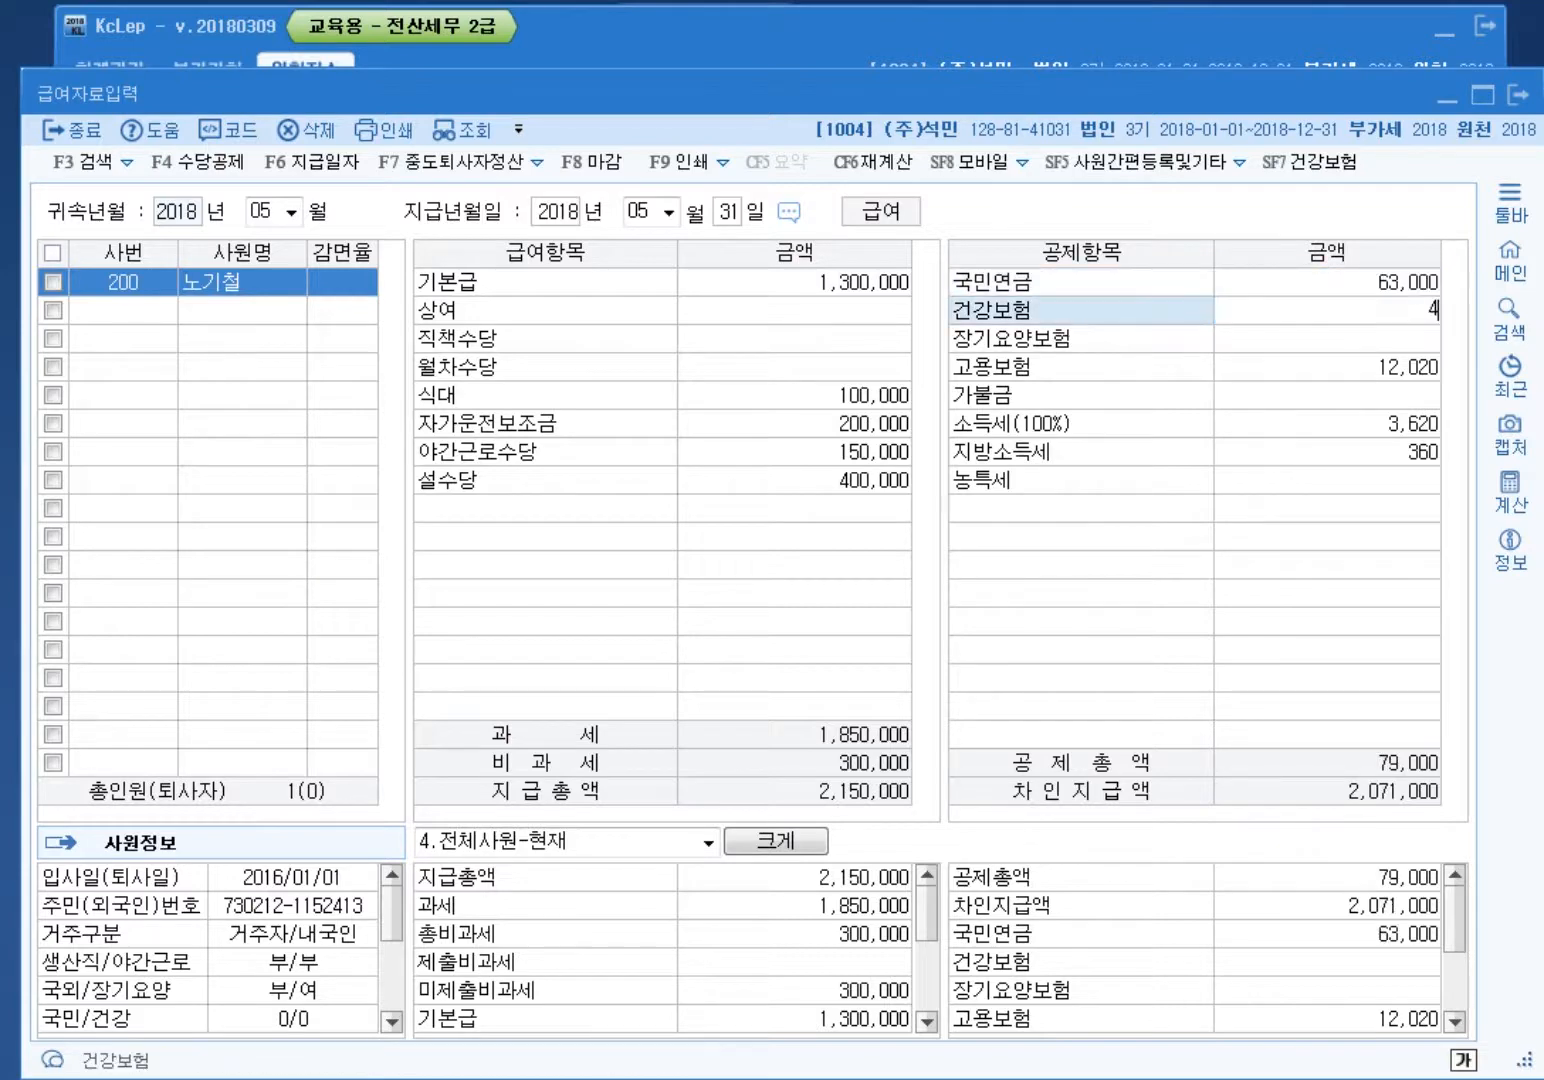
key("Return")
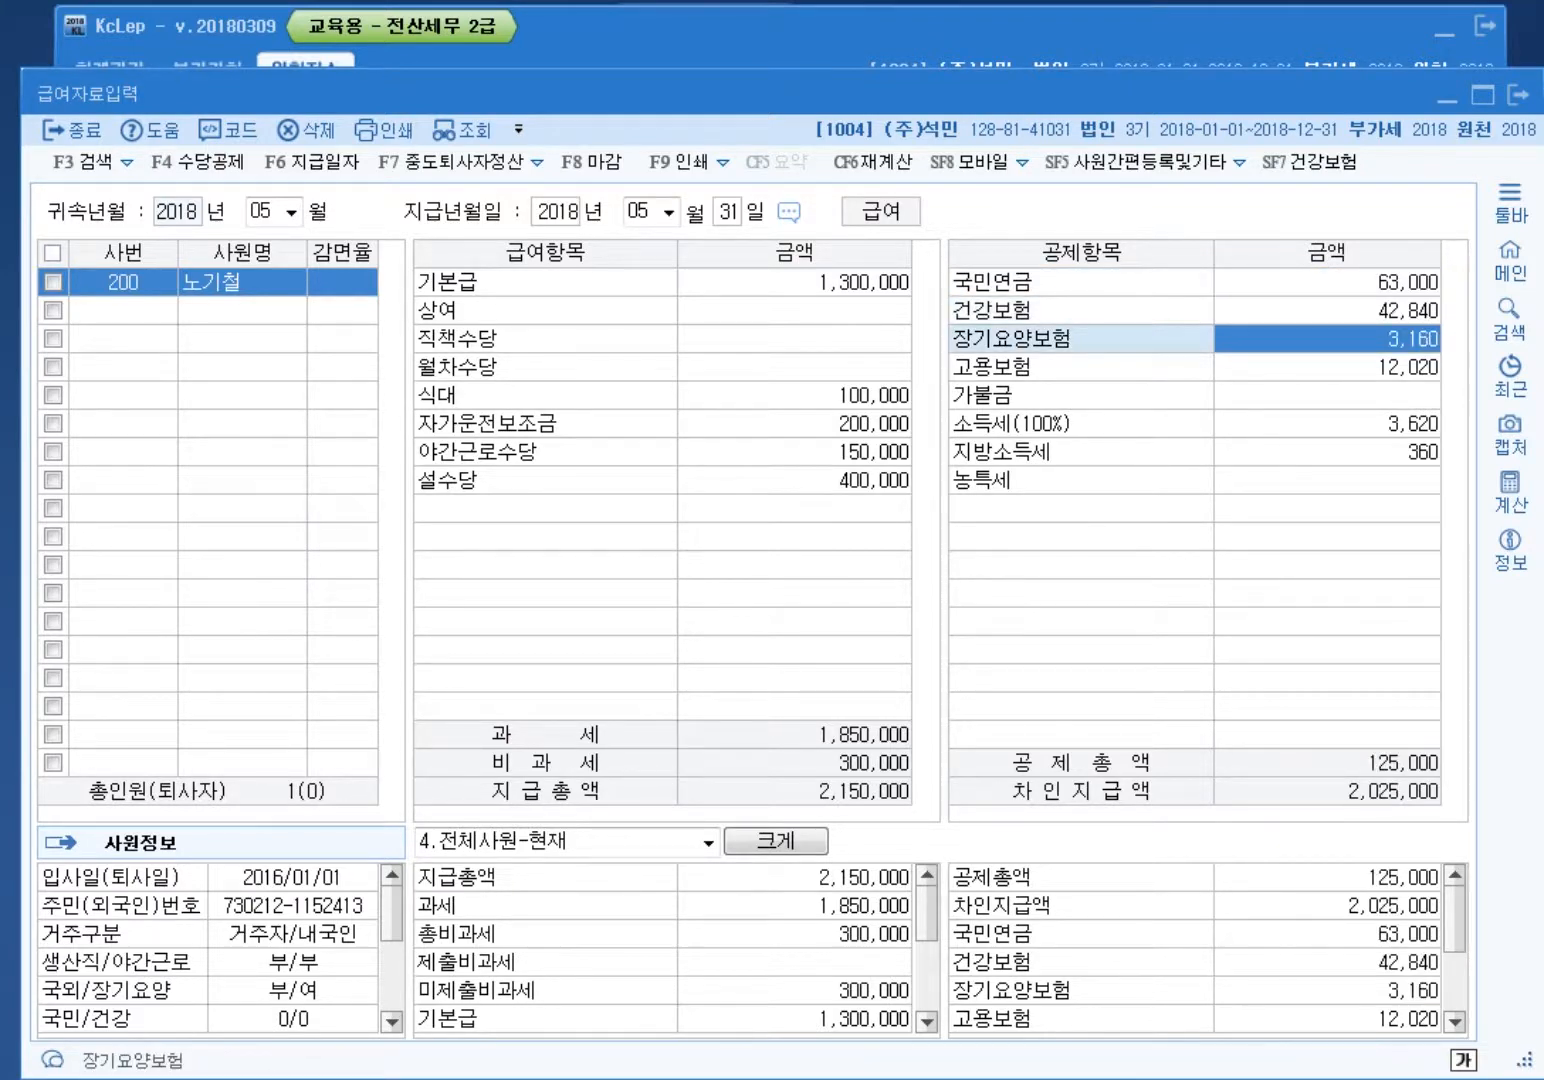
key("Return")
key("Return")
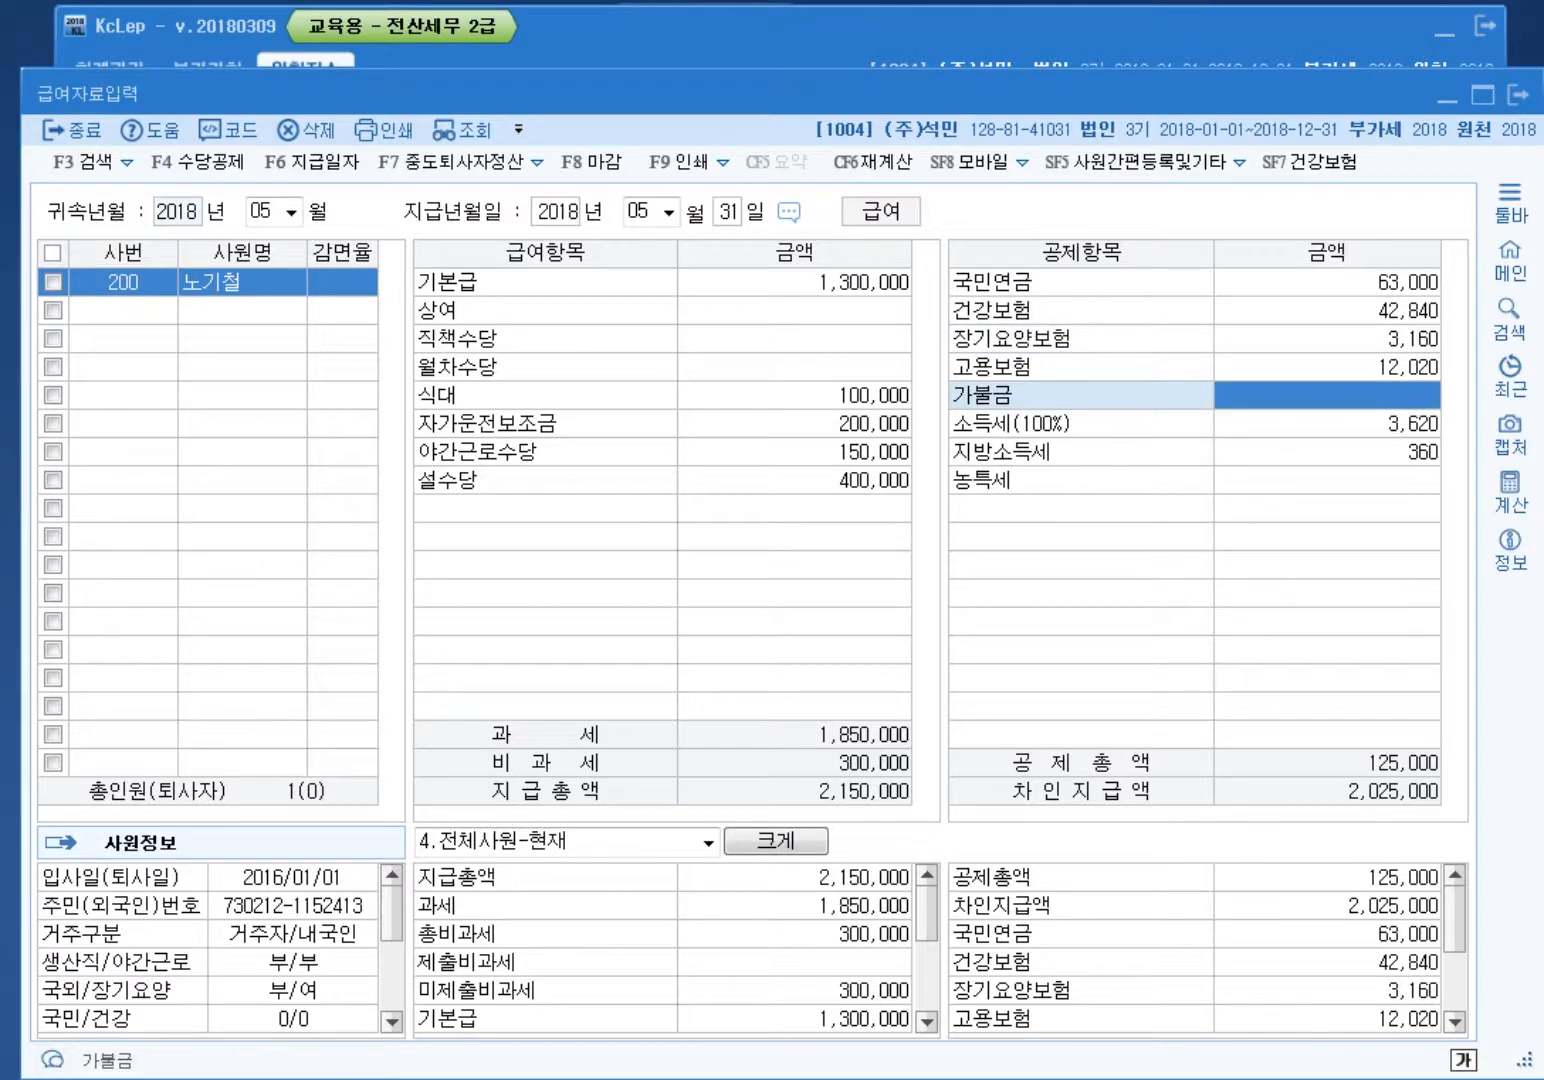
type("2000000")
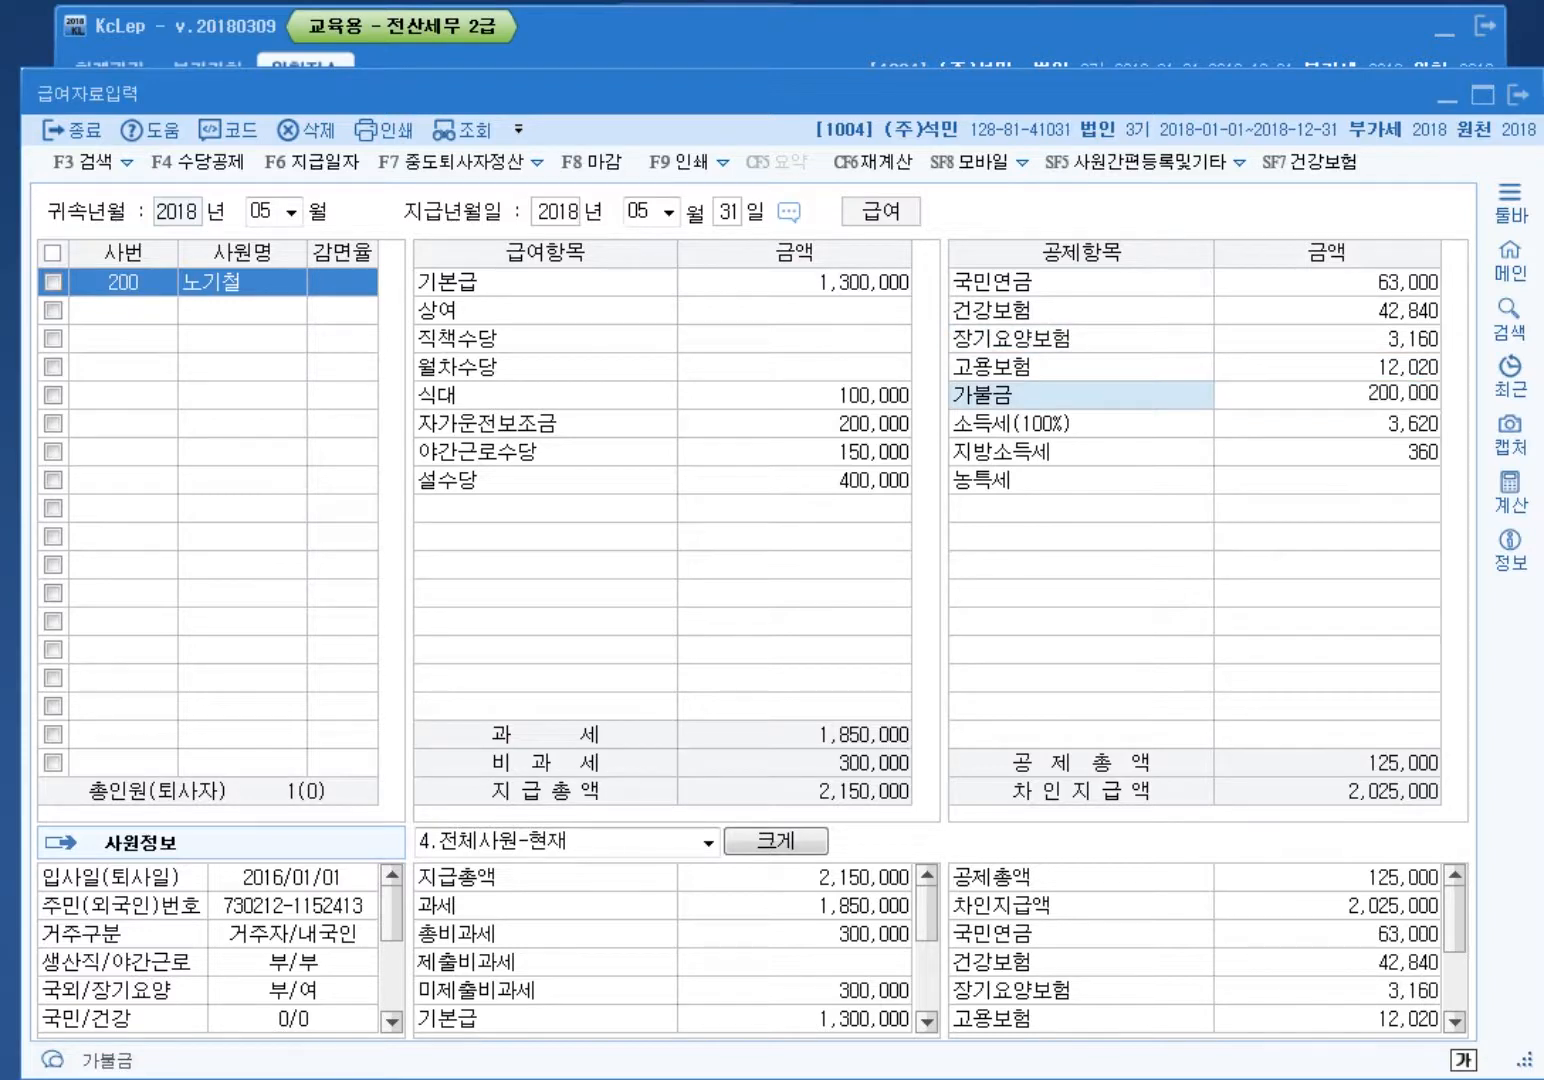
key("Return")
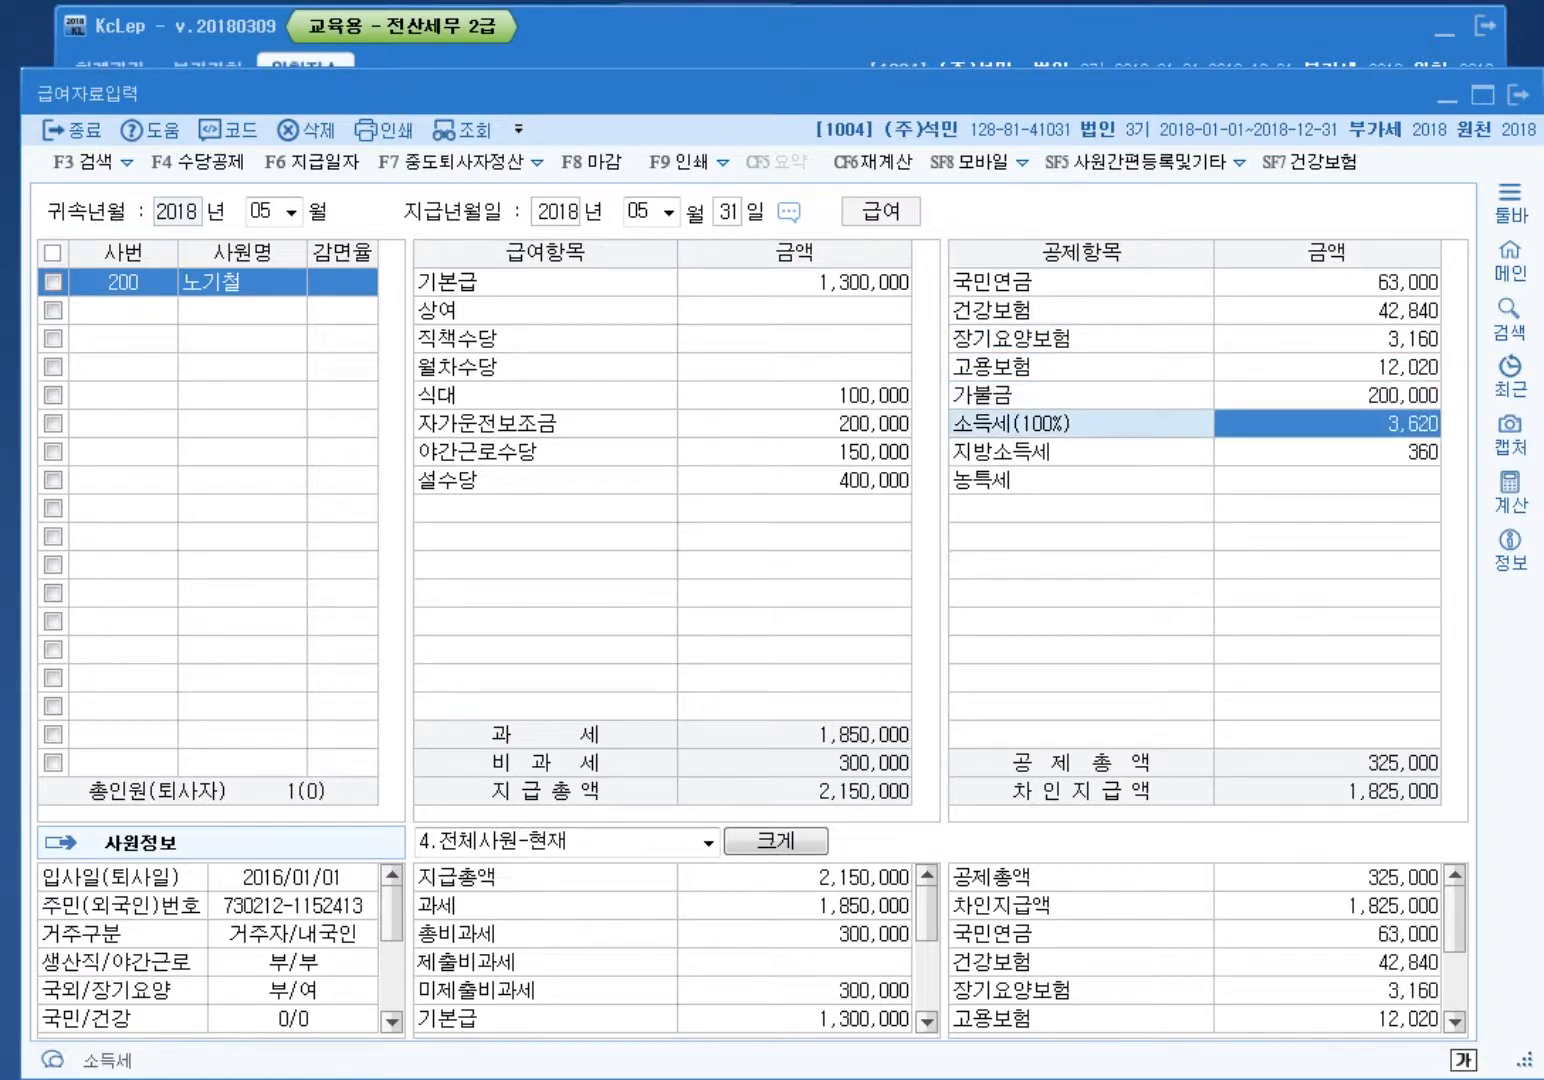
key("Up")
key("Up")
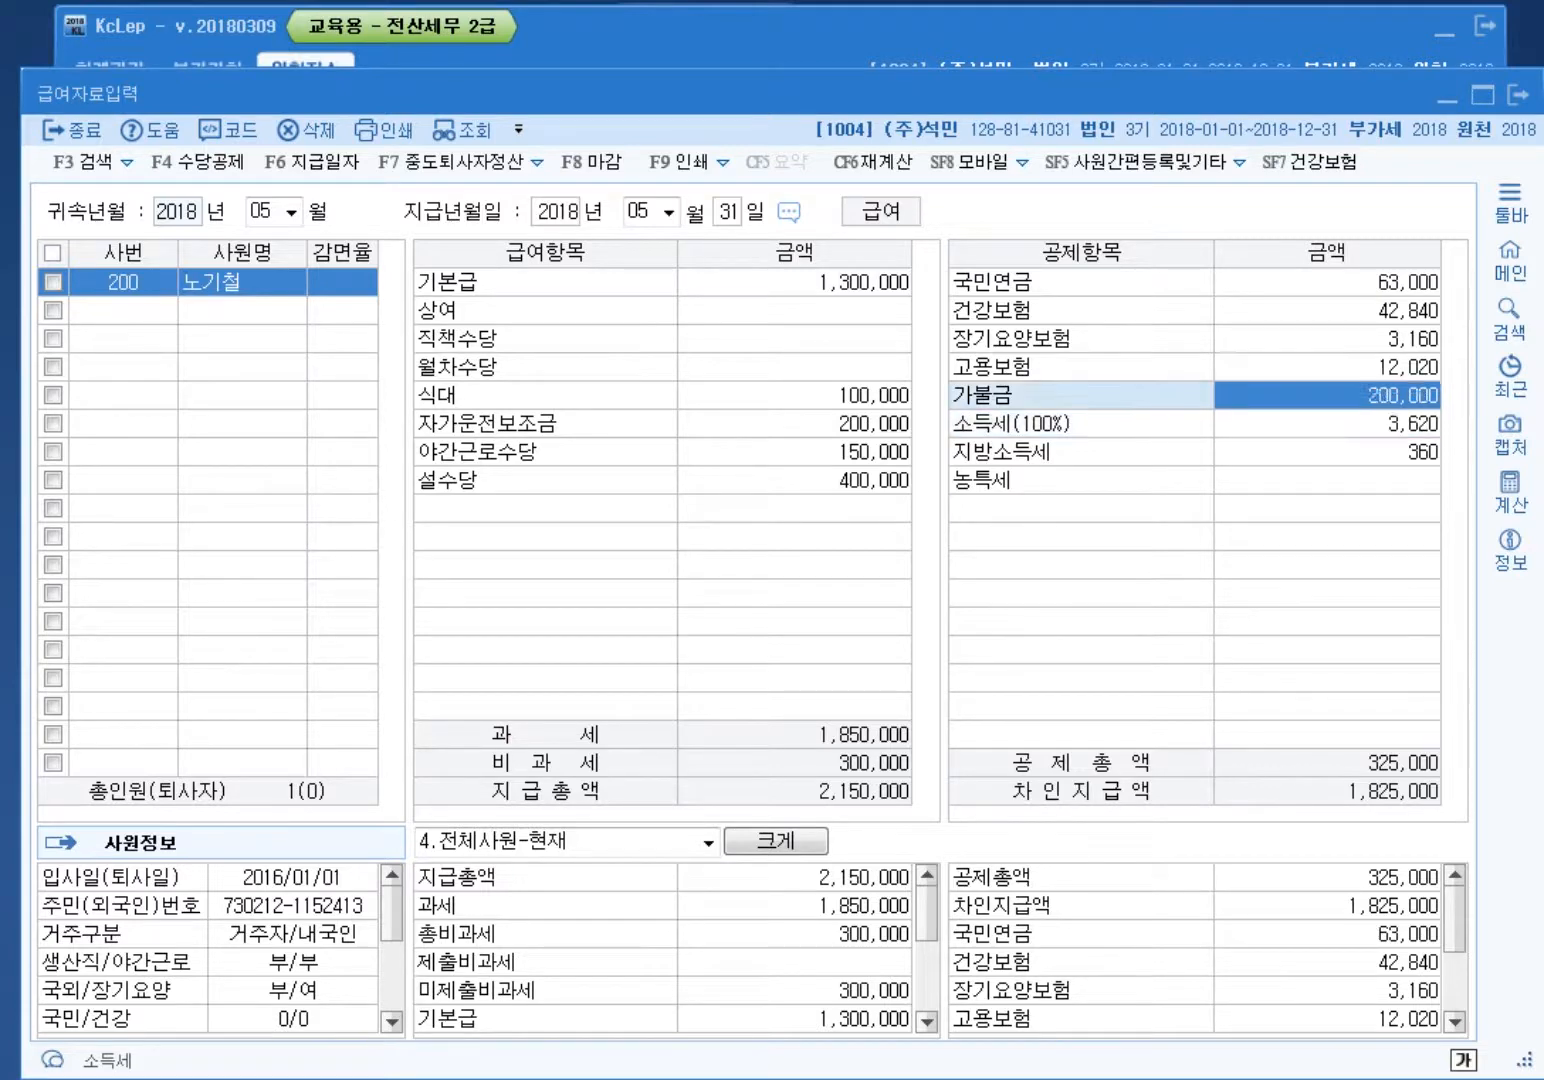
type("12670")
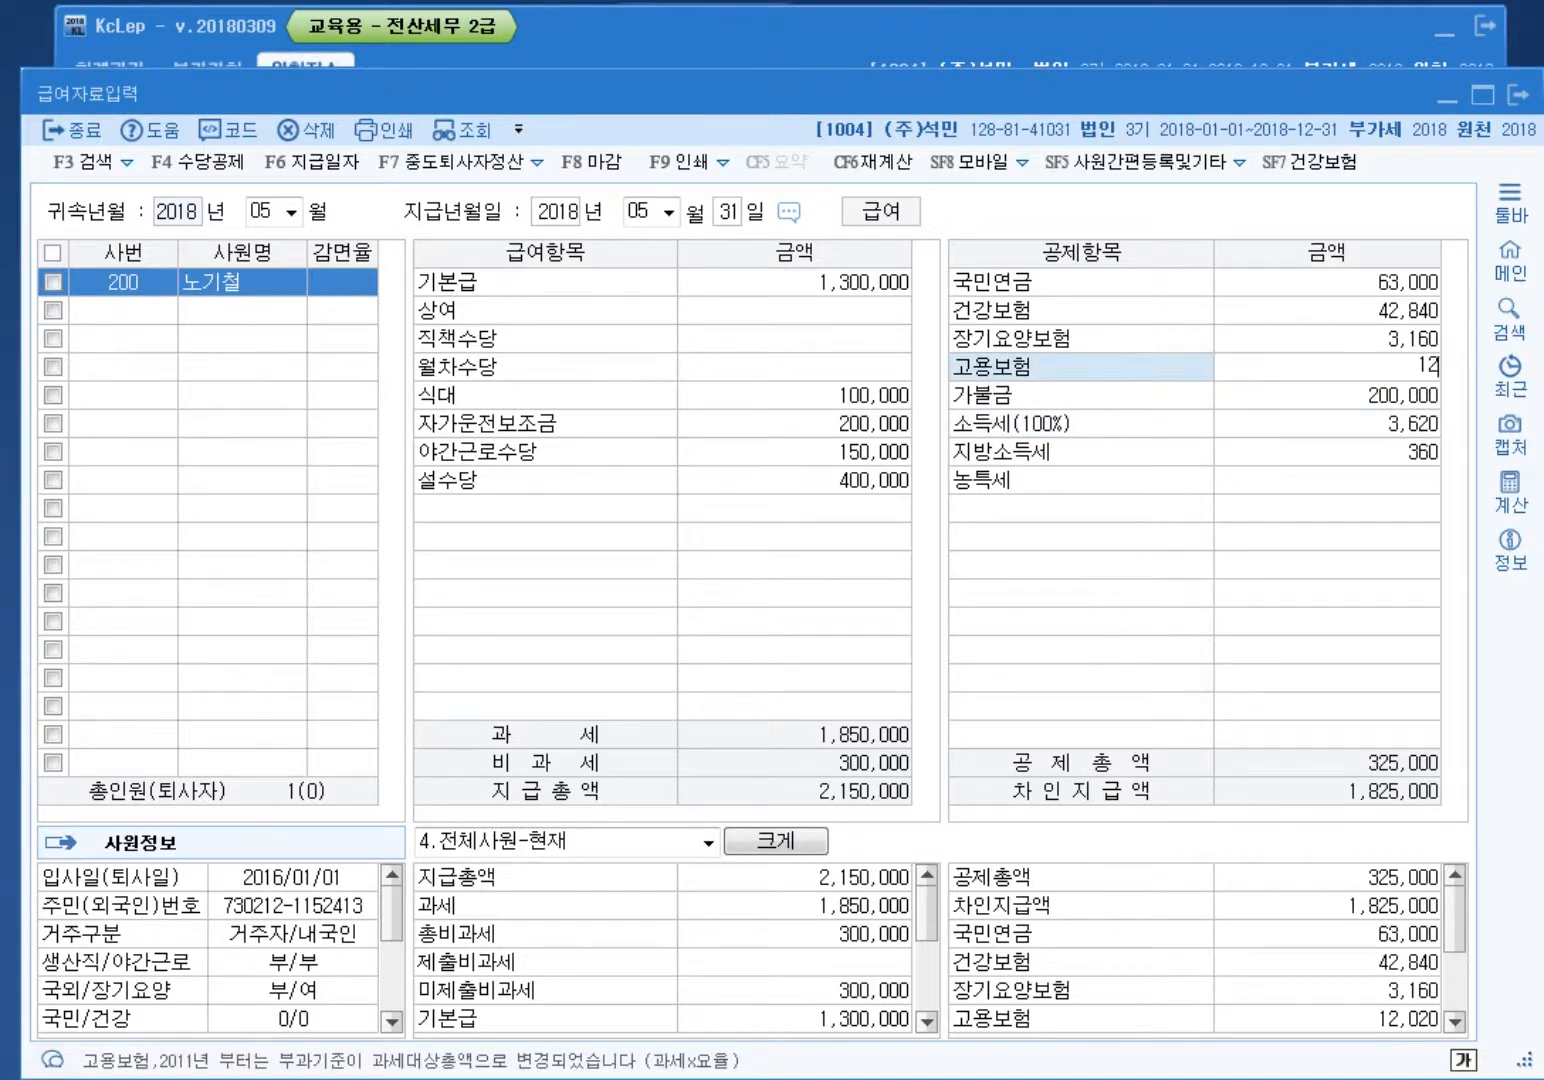
key("Return")
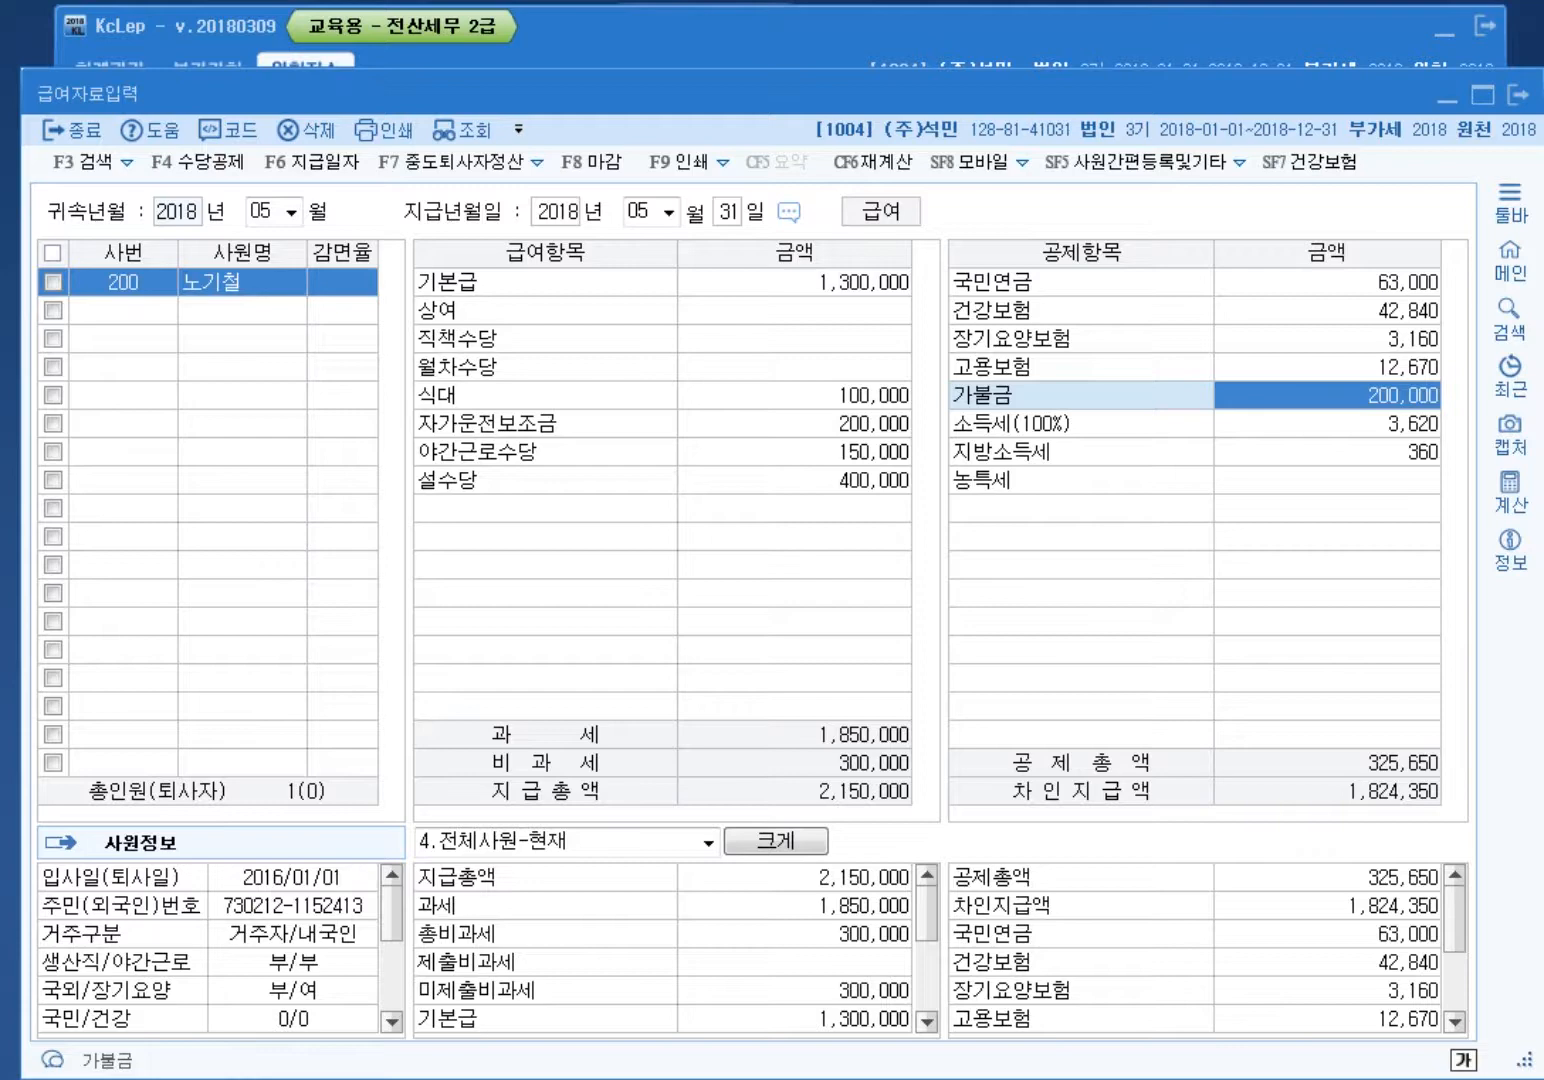
Step: Check 야간근로수당's tax-free limit, then return to the withholding main menu
left_click(1518, 95)
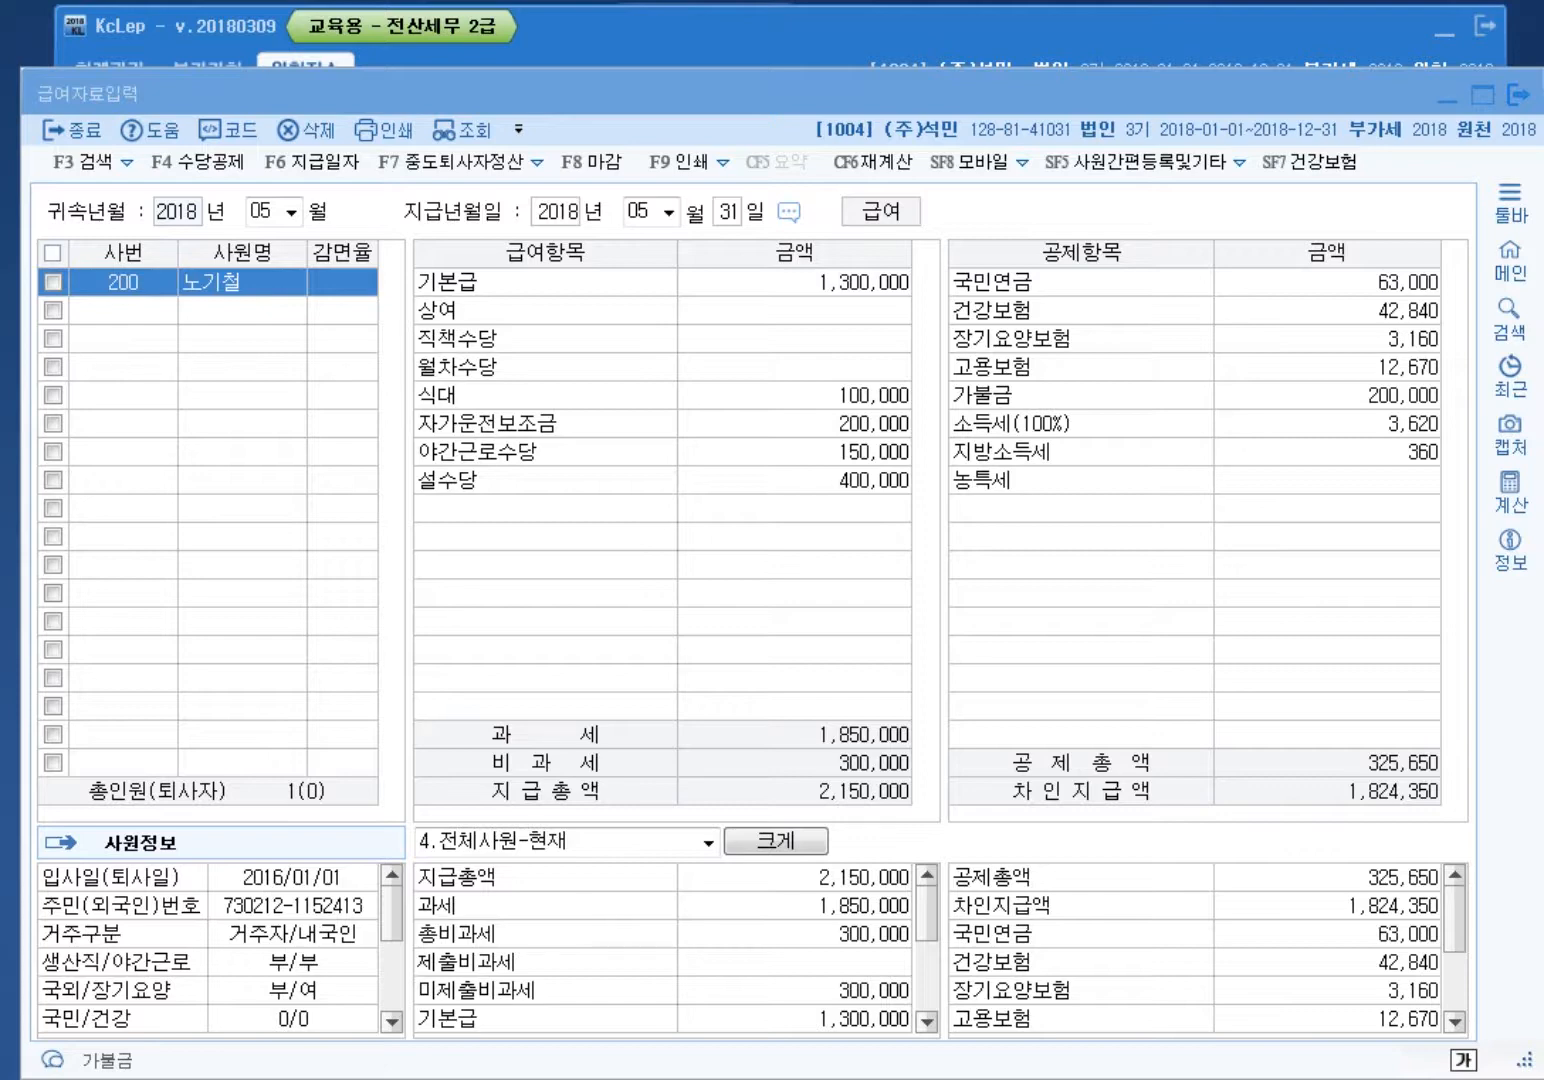
left_click(794, 451)
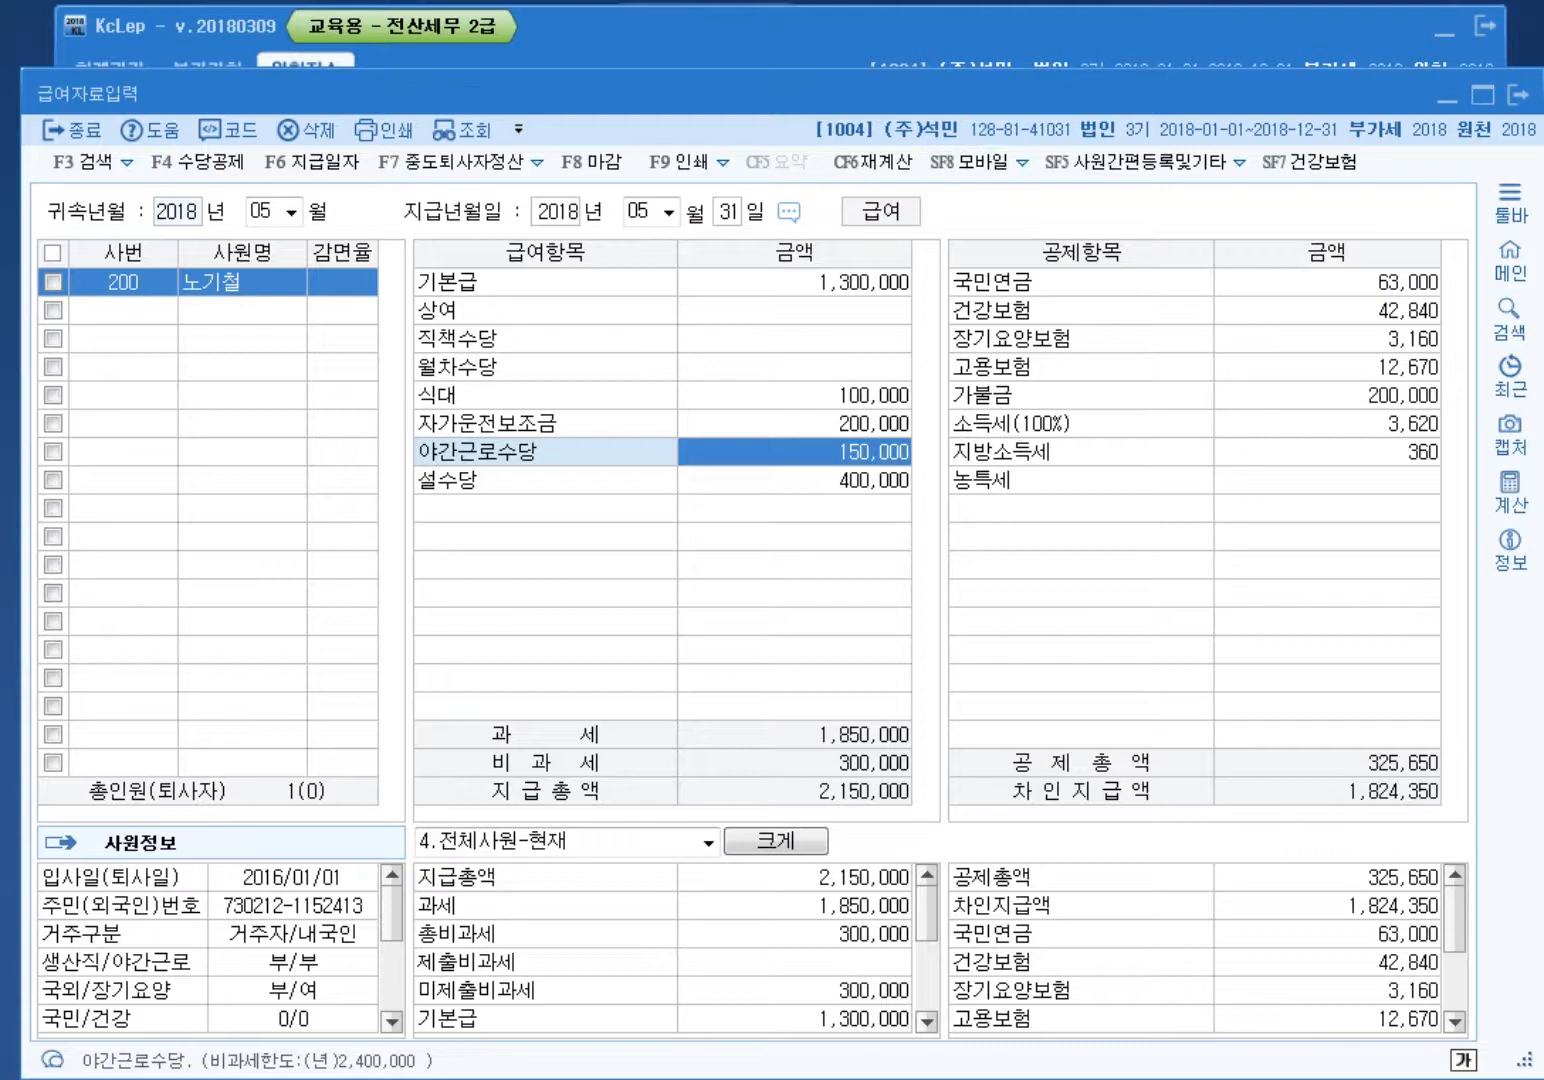
left_click(700, 32)
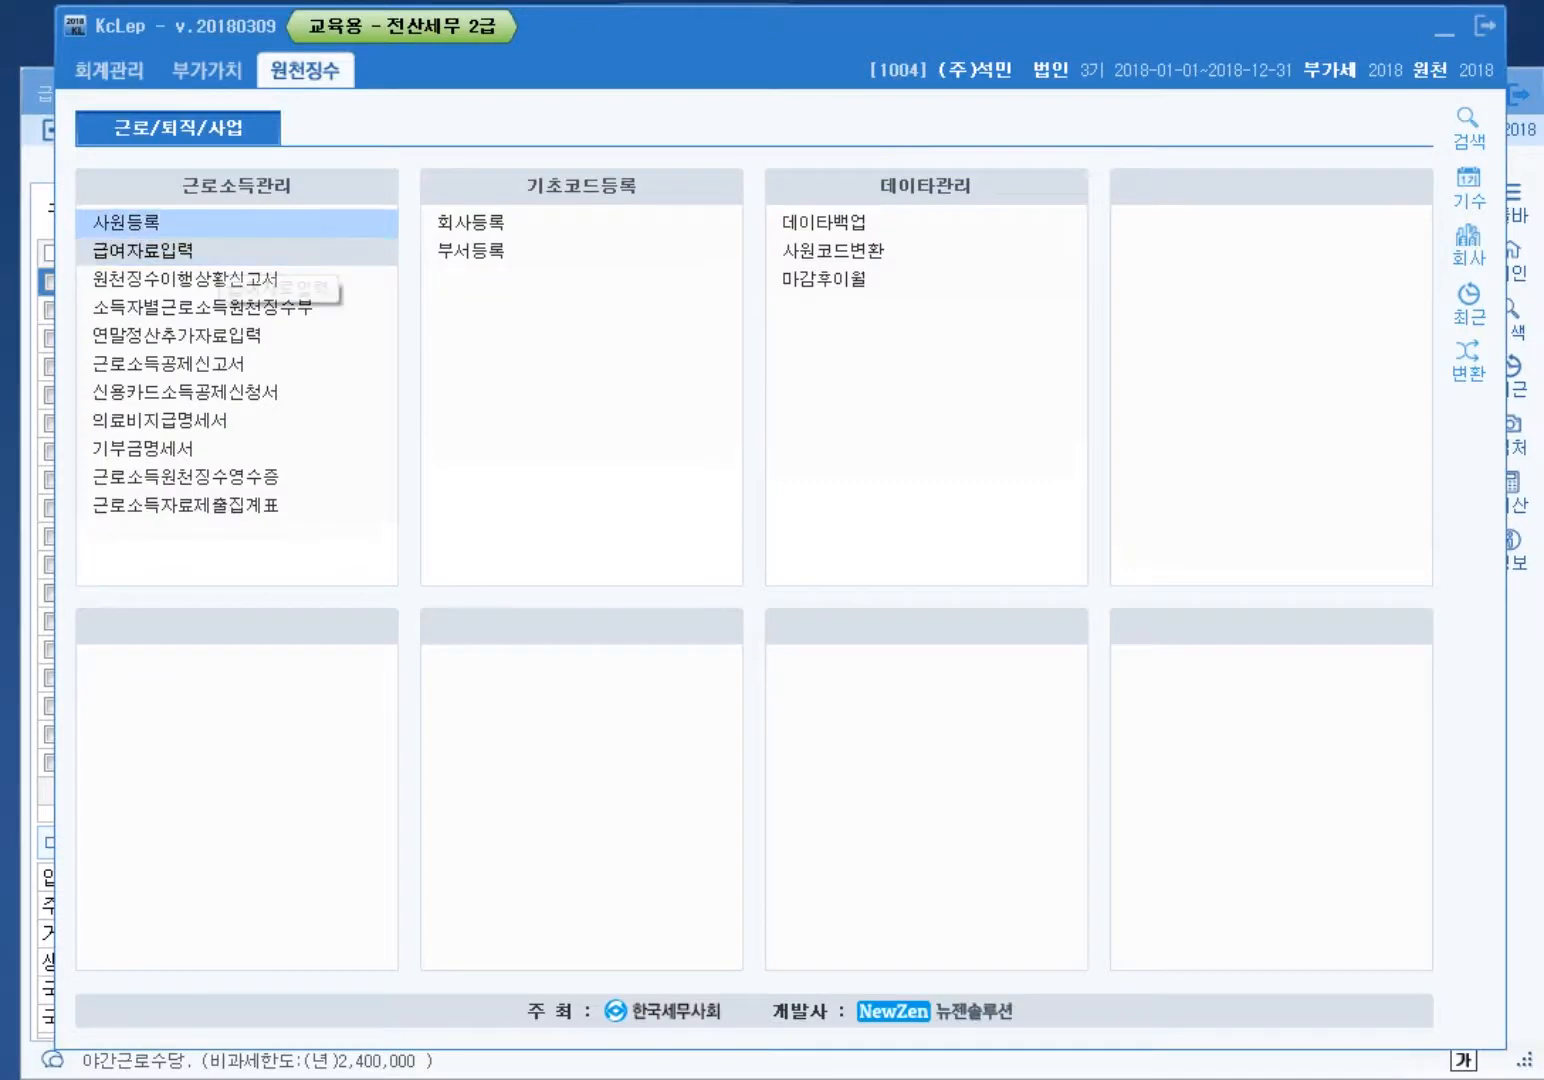
Step: Set 생산직여부 to 1 for employee 200, then return to the May payroll entry
left_click(126, 221)
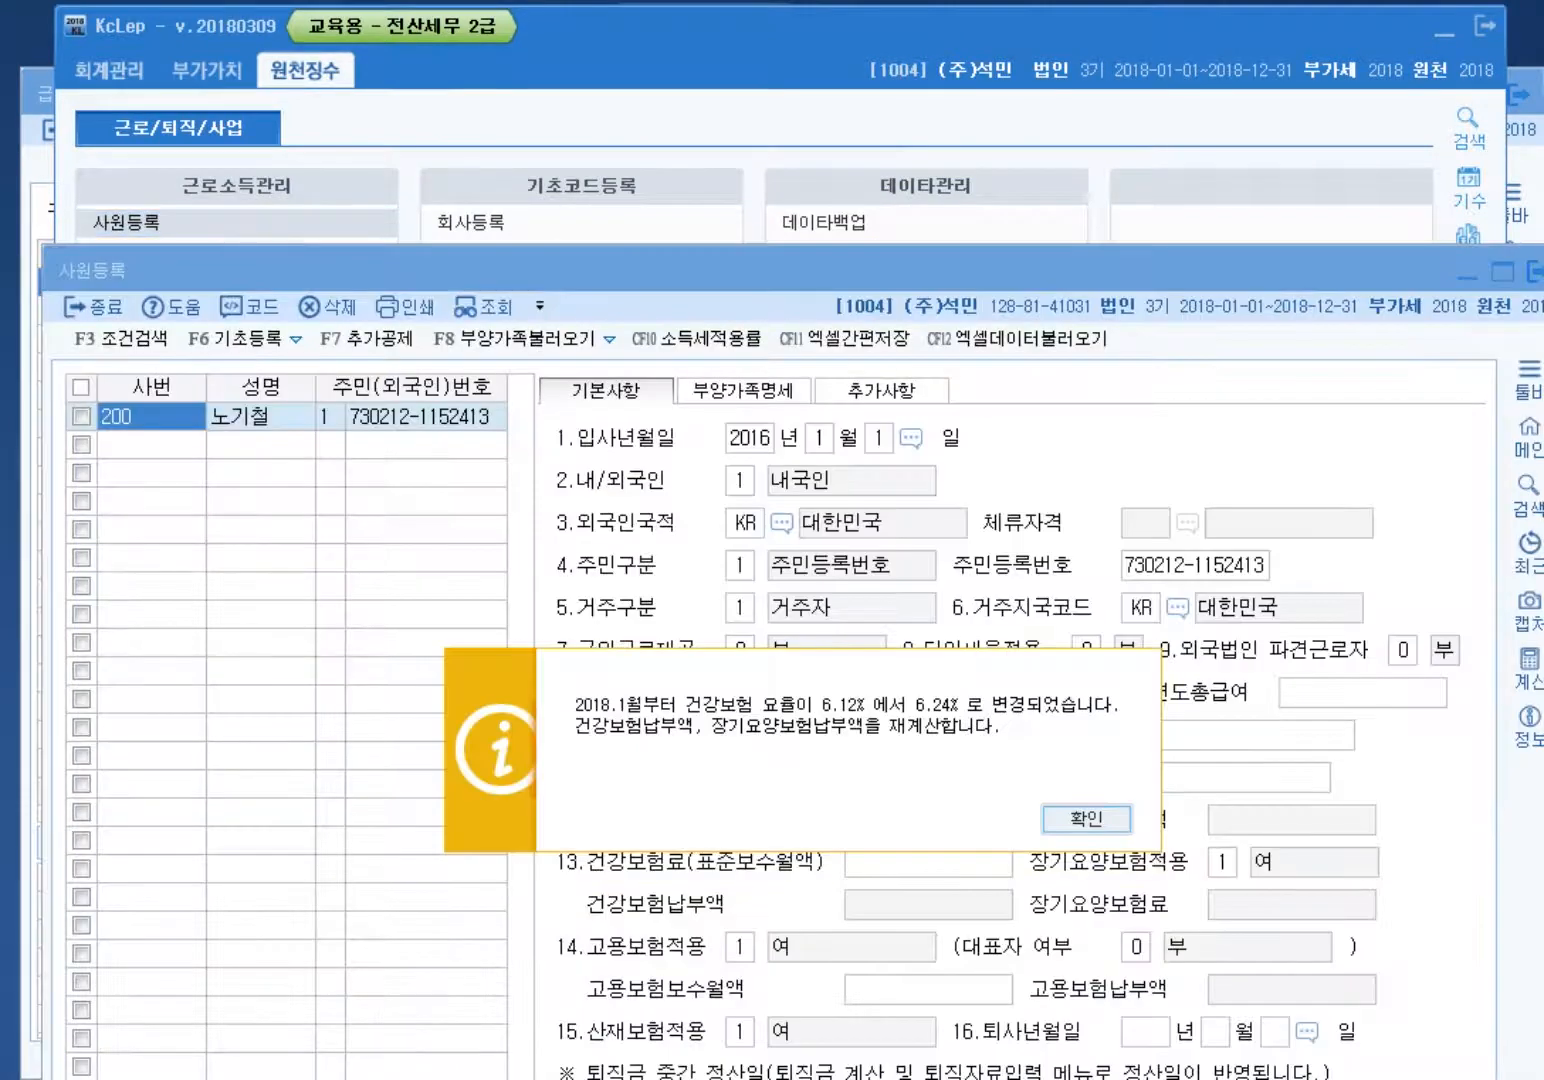
key("Return")
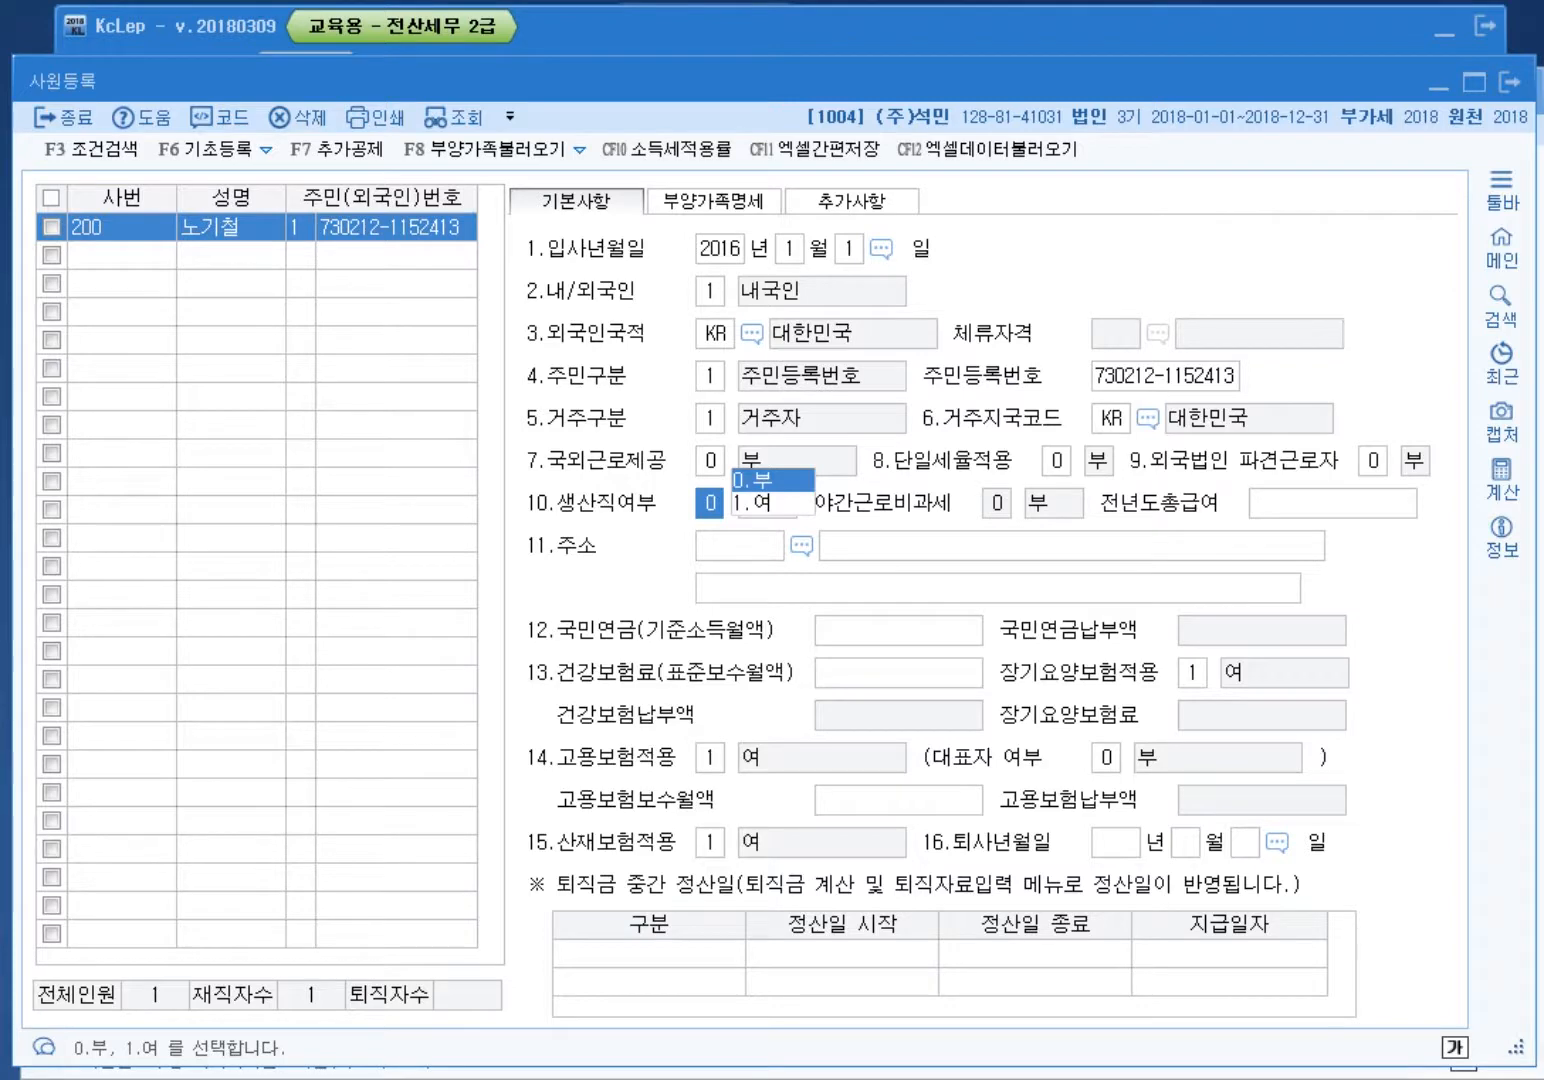
type("1")
key("Return")
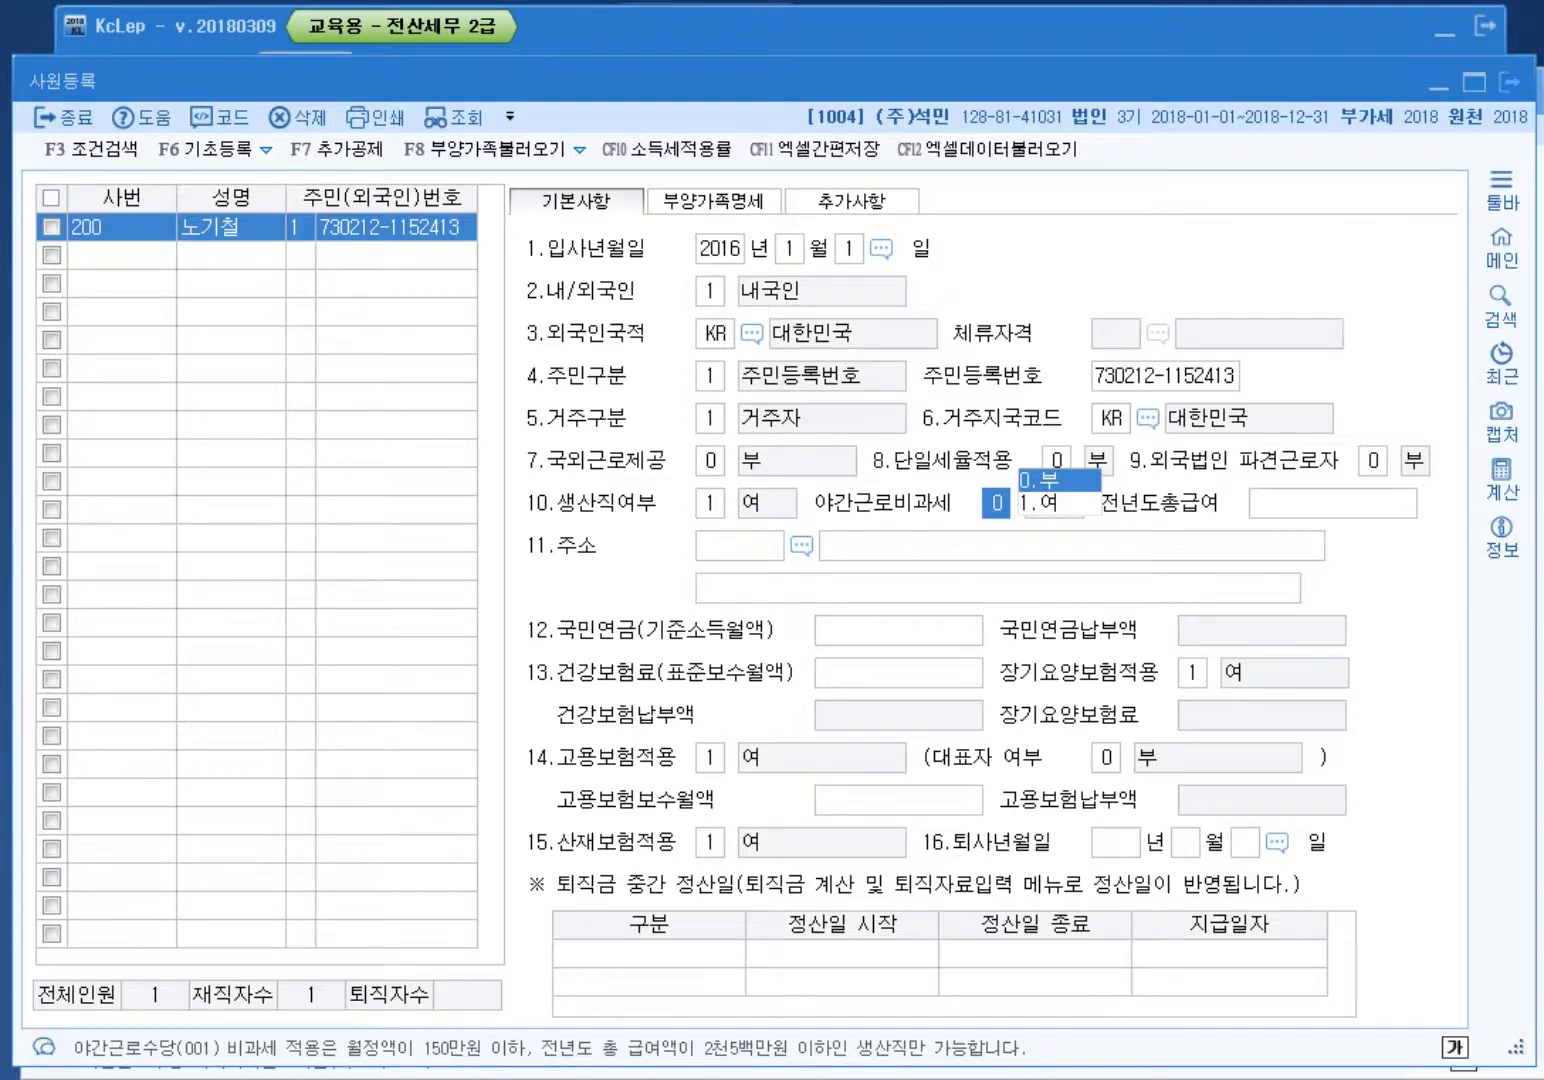
left_click(1509, 81)
left_click(1520, 96)
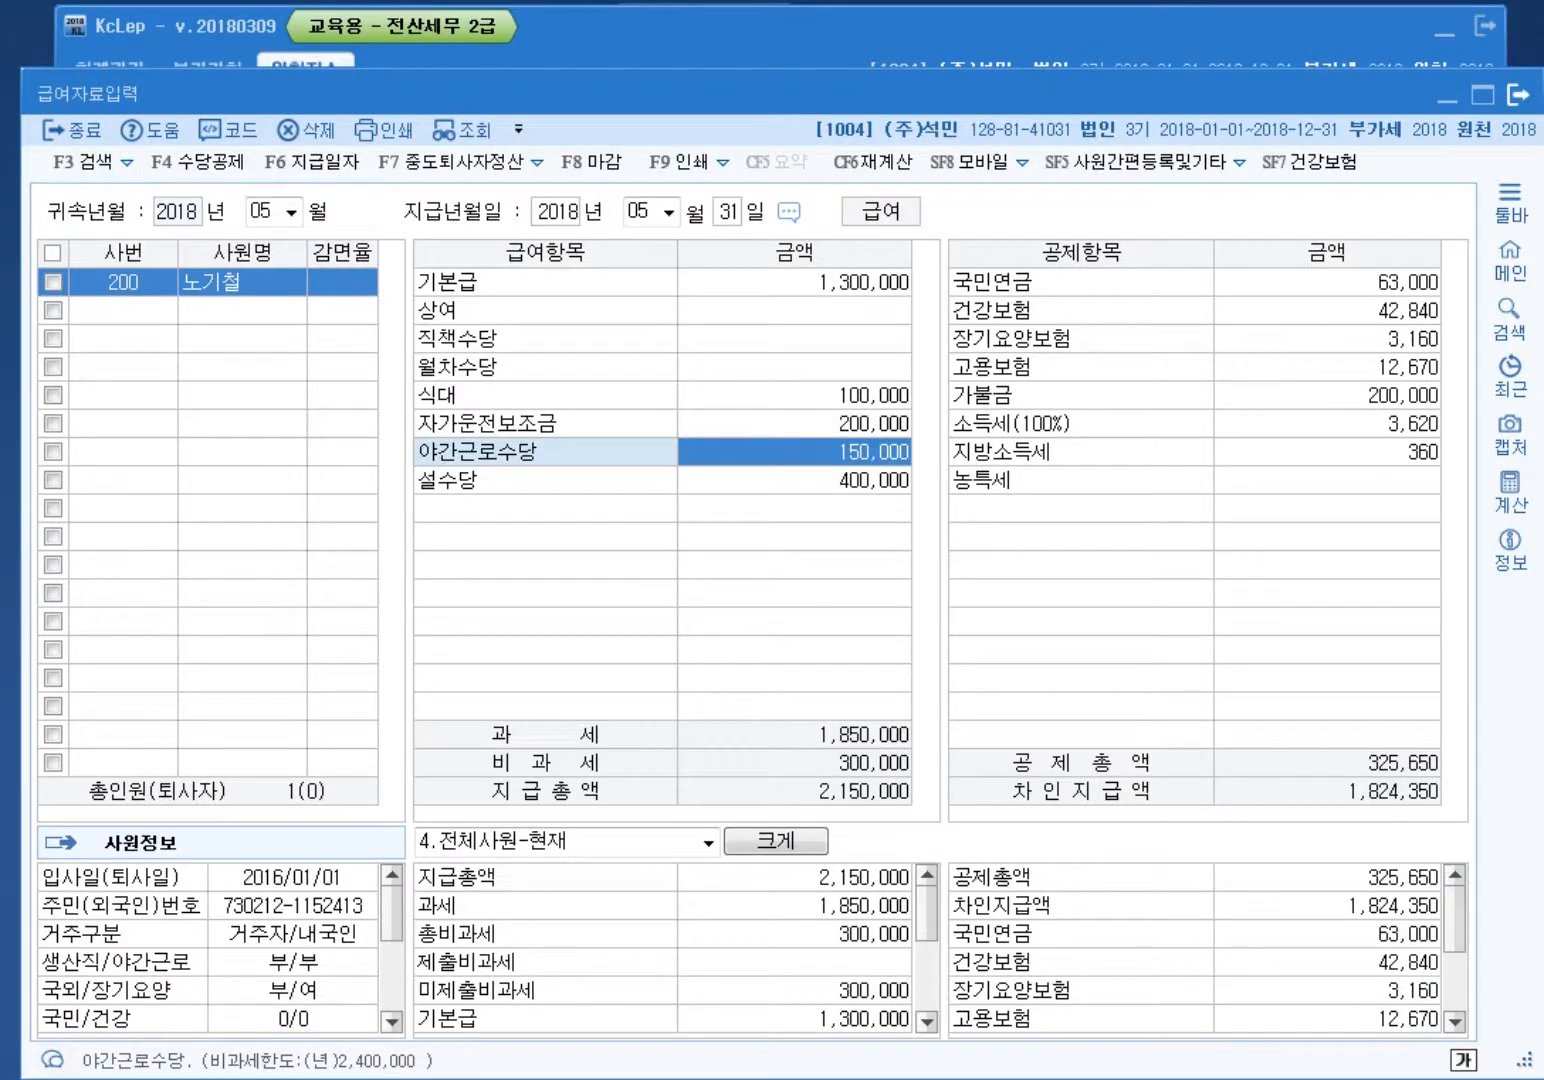
Step: Review the 식대 and 자가운전보조금 lines, then bring up the 수당공제 registration list
left_click(794, 395)
left_click(794, 424)
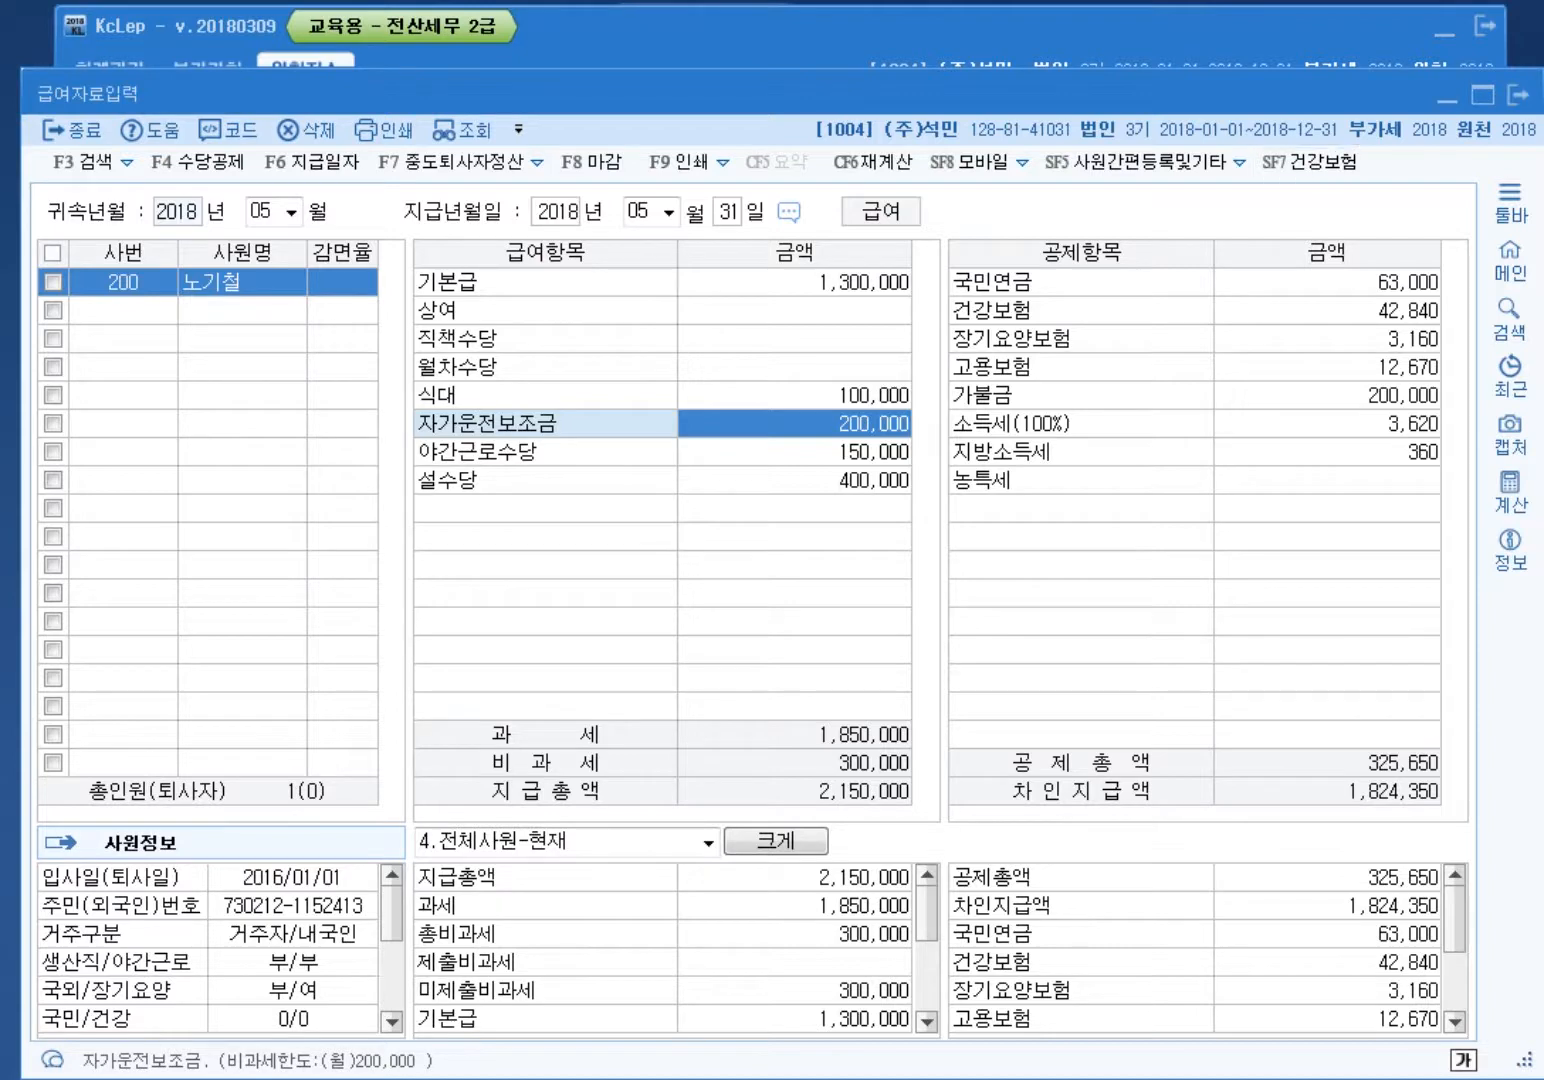
key("alt+Tab")
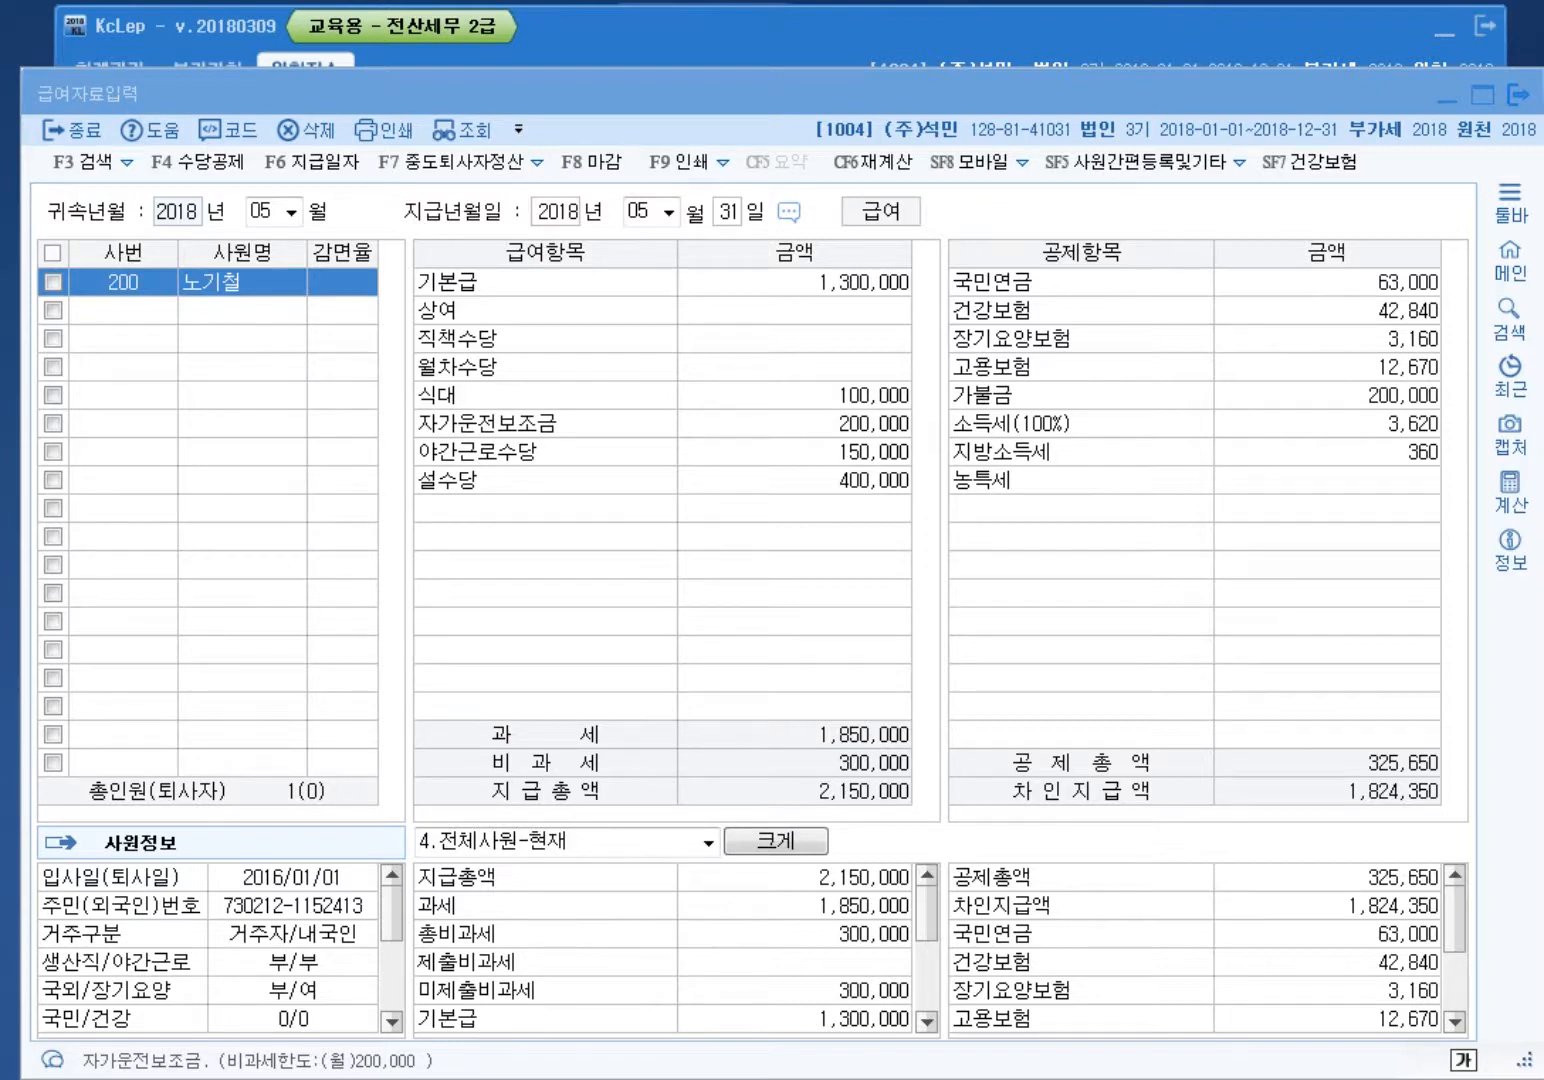
key("F4")
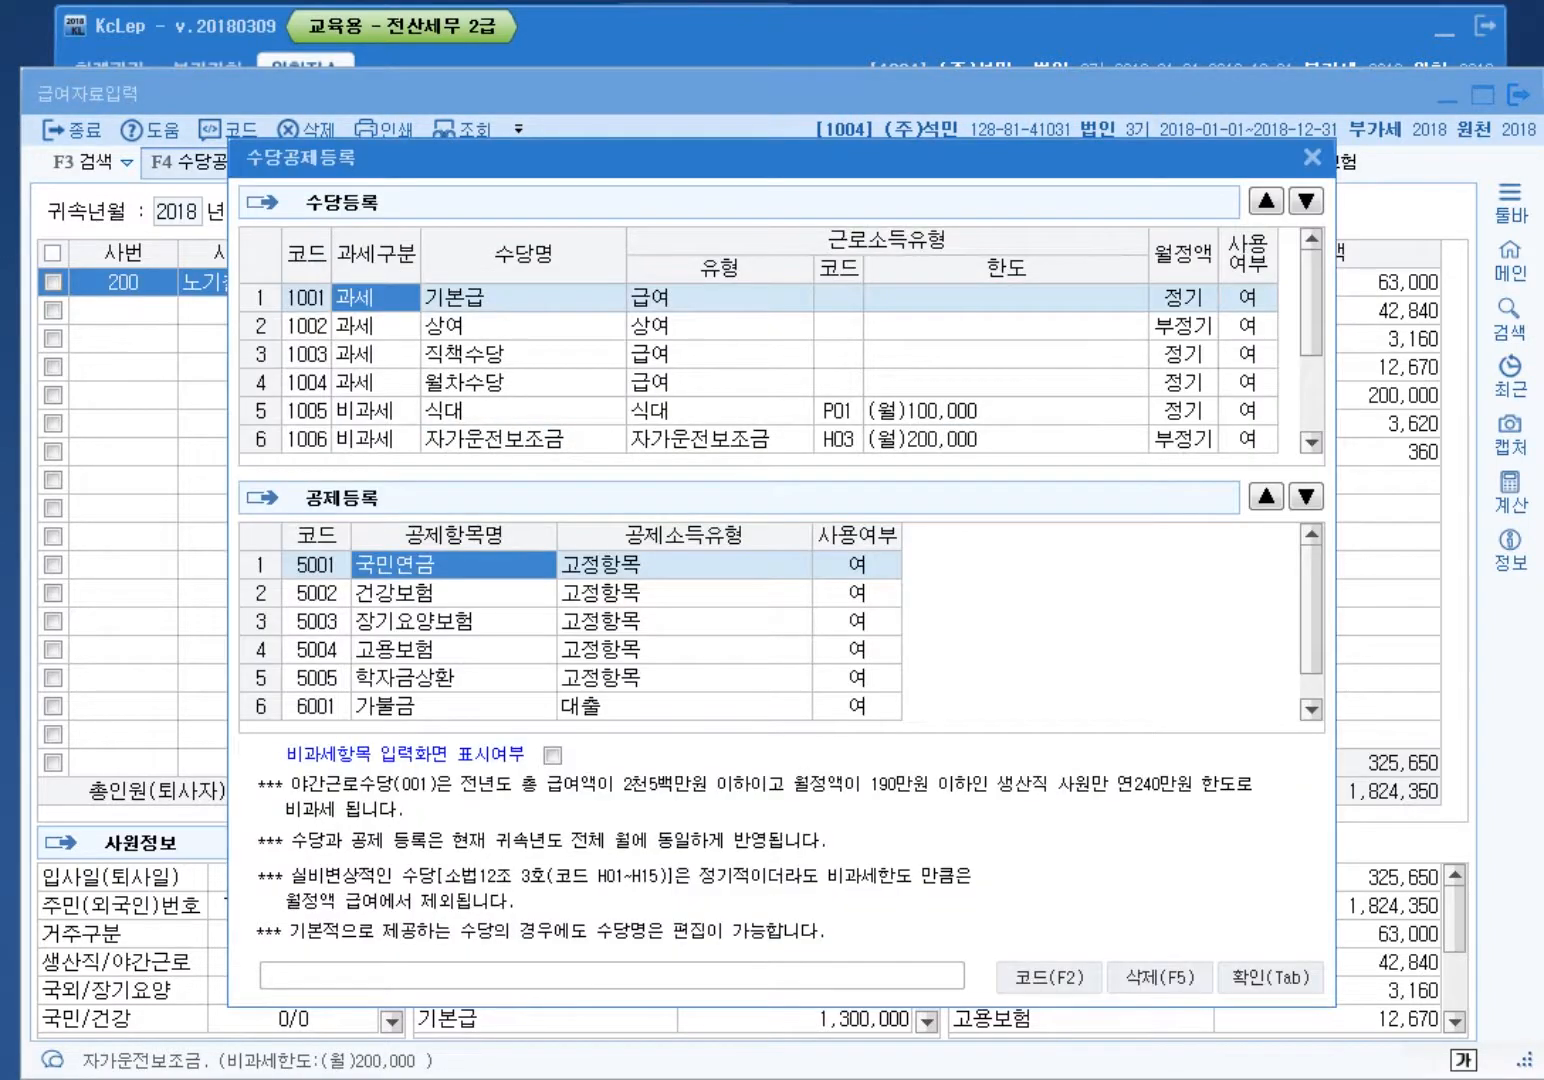
Step: Review the regular monthly settings of 직책수당, 월차수당, 식대 and the other allowance rows
left_click(1183, 353)
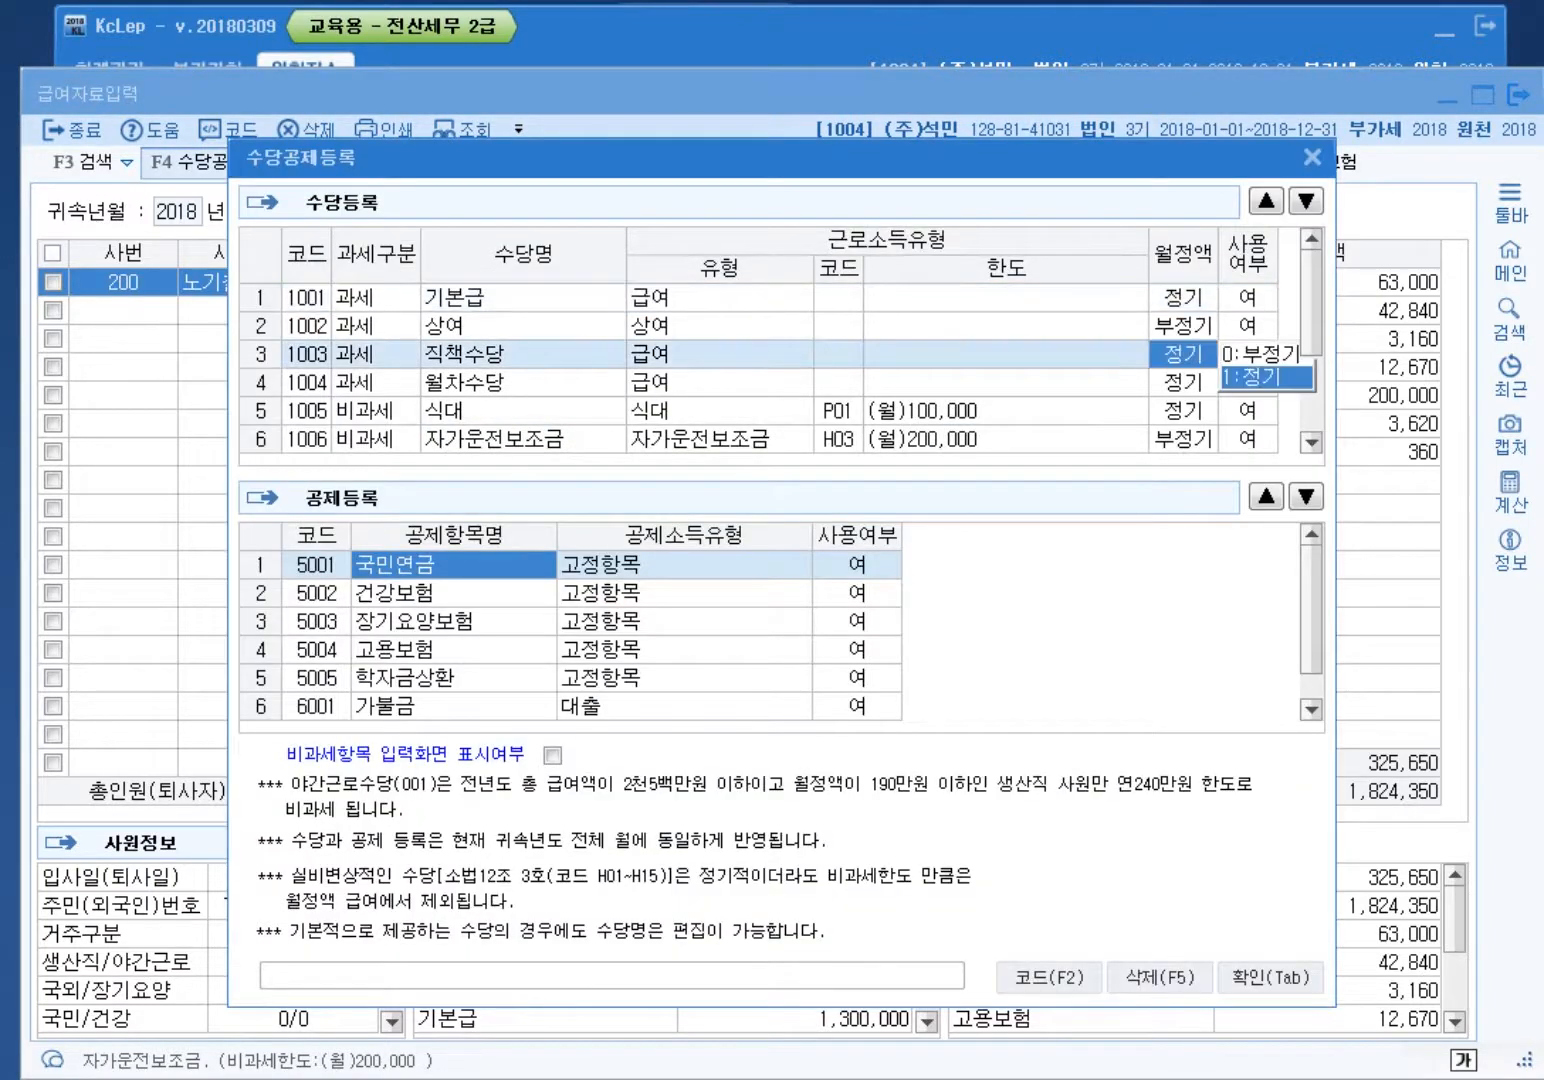
left_click(1183, 382)
left_click(1183, 410)
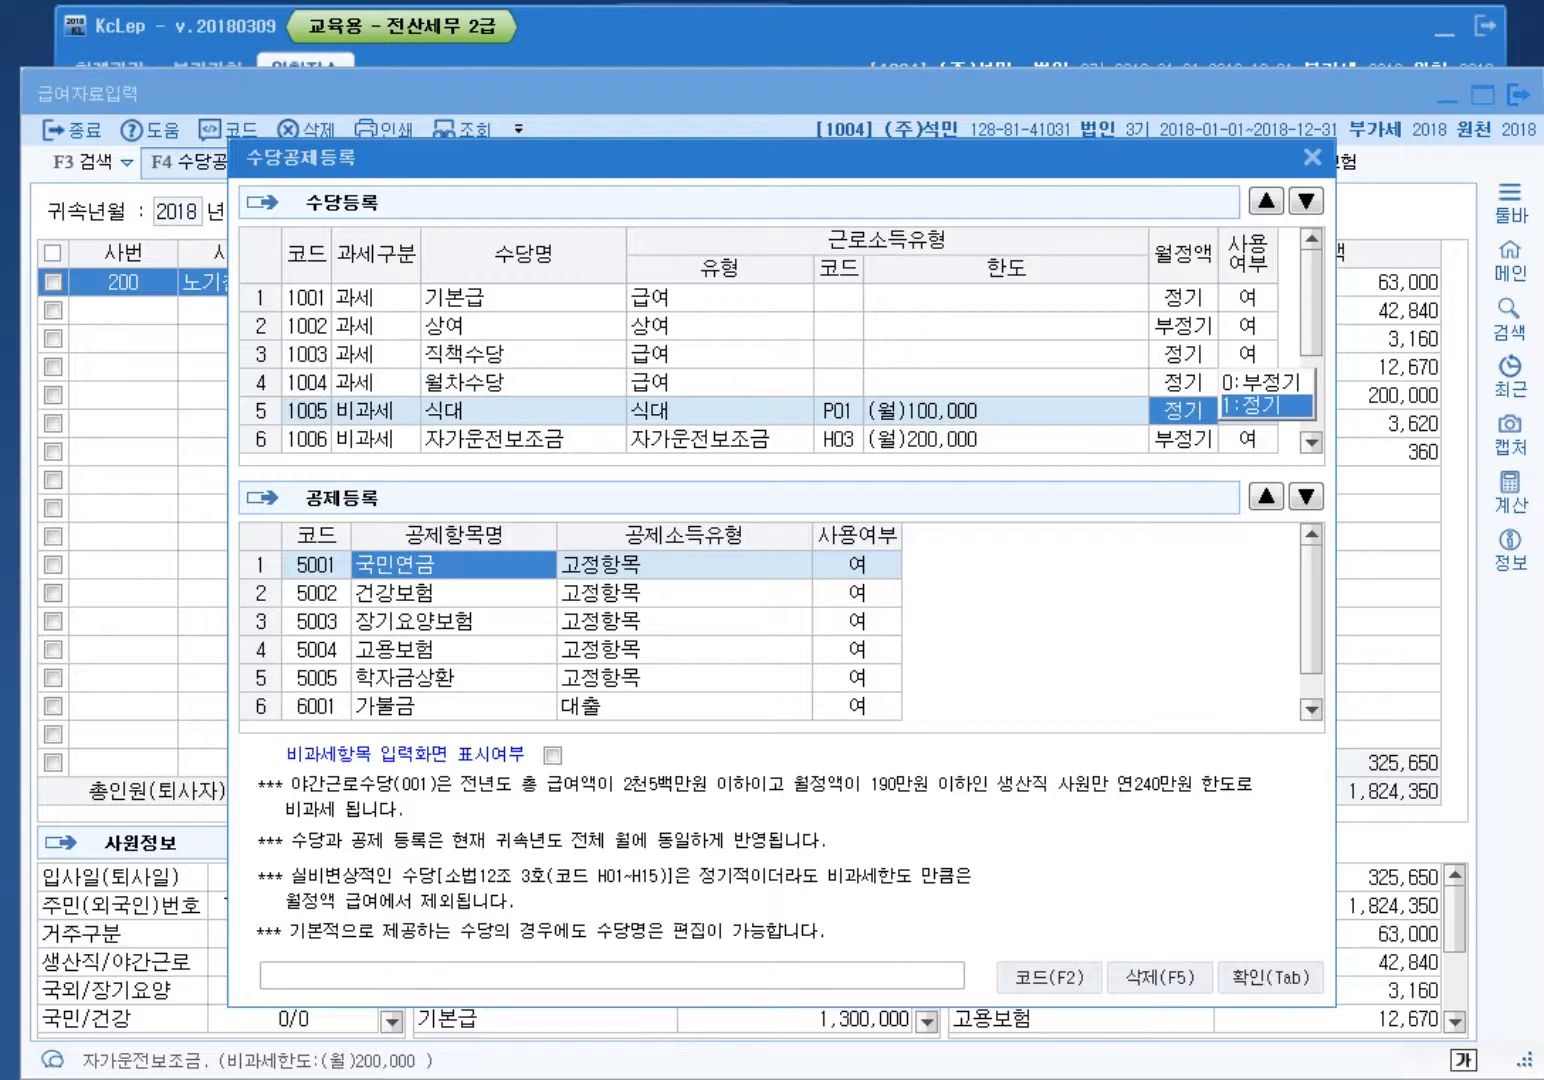
scroll(780, 368, "down", 1)
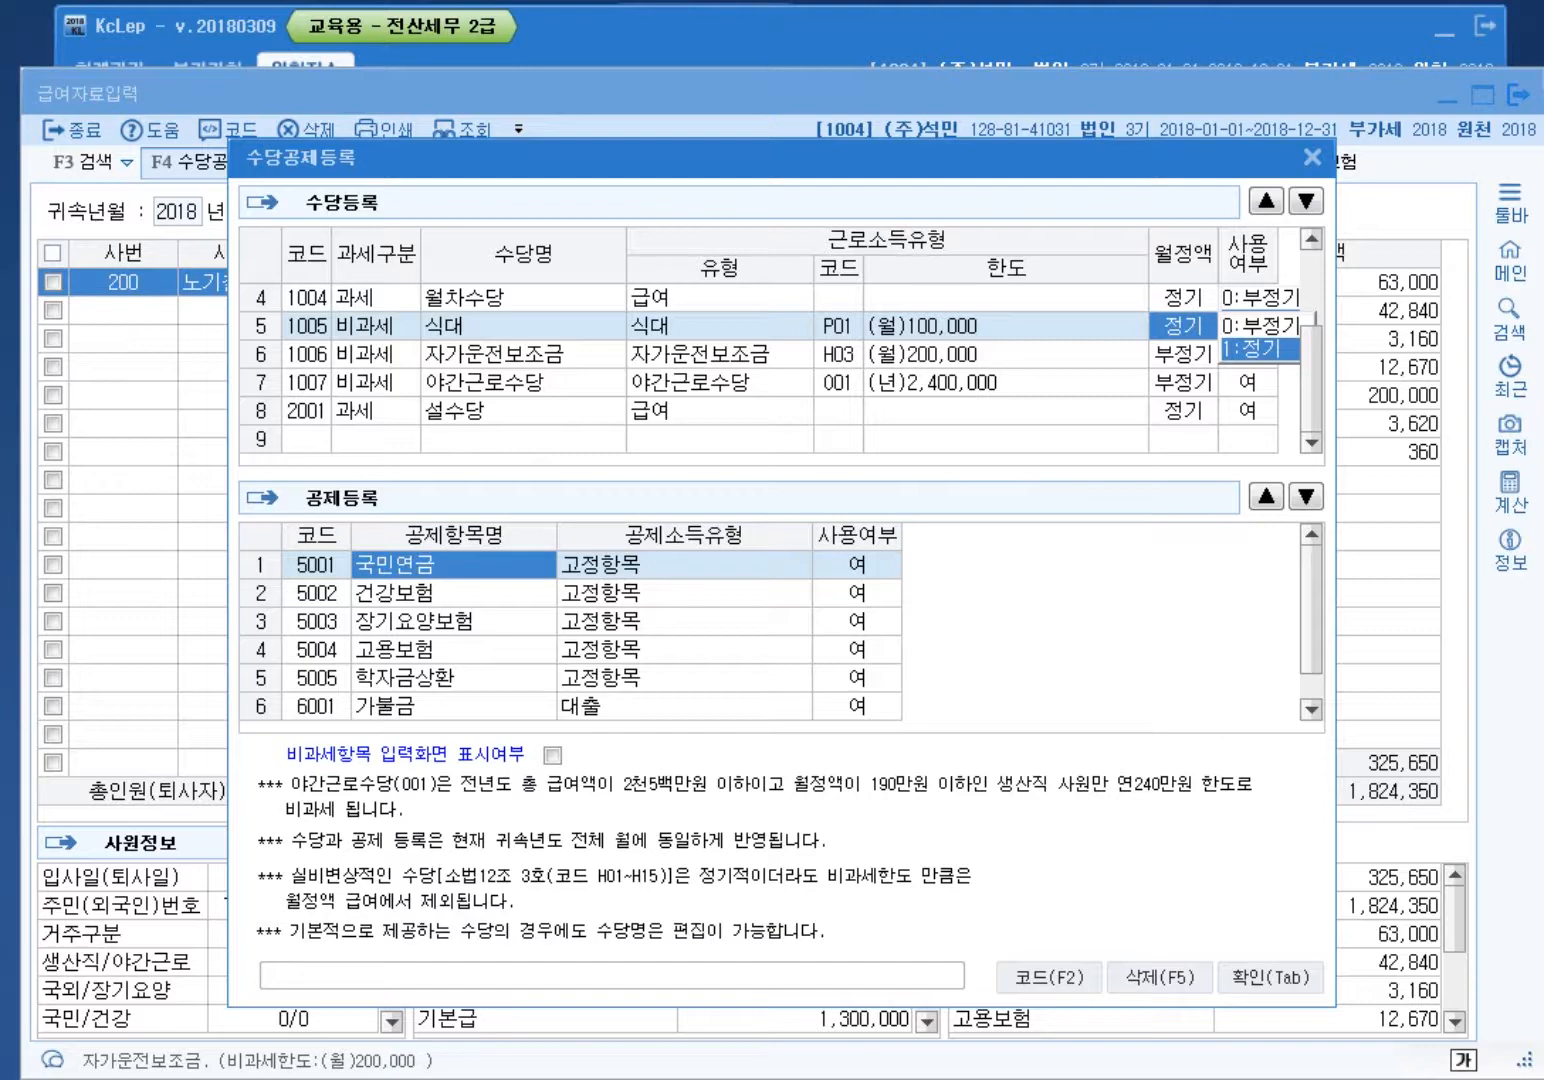
scroll(780, 368, "up", 1)
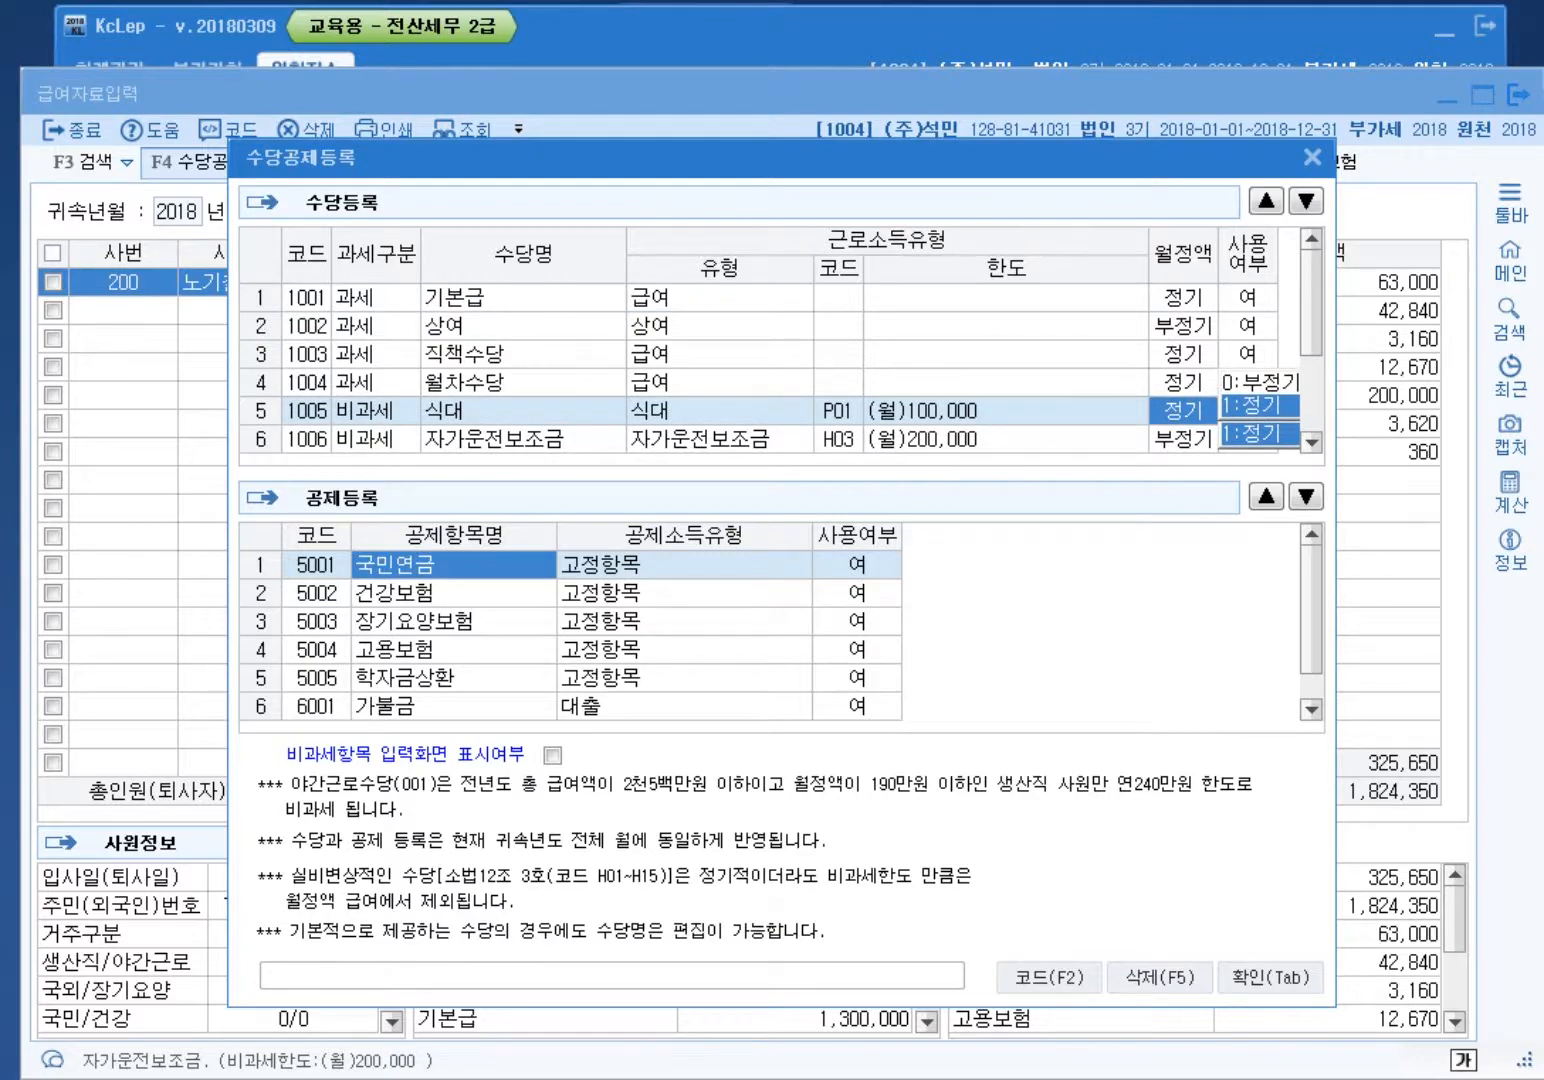
scroll(780, 368, "down", 1)
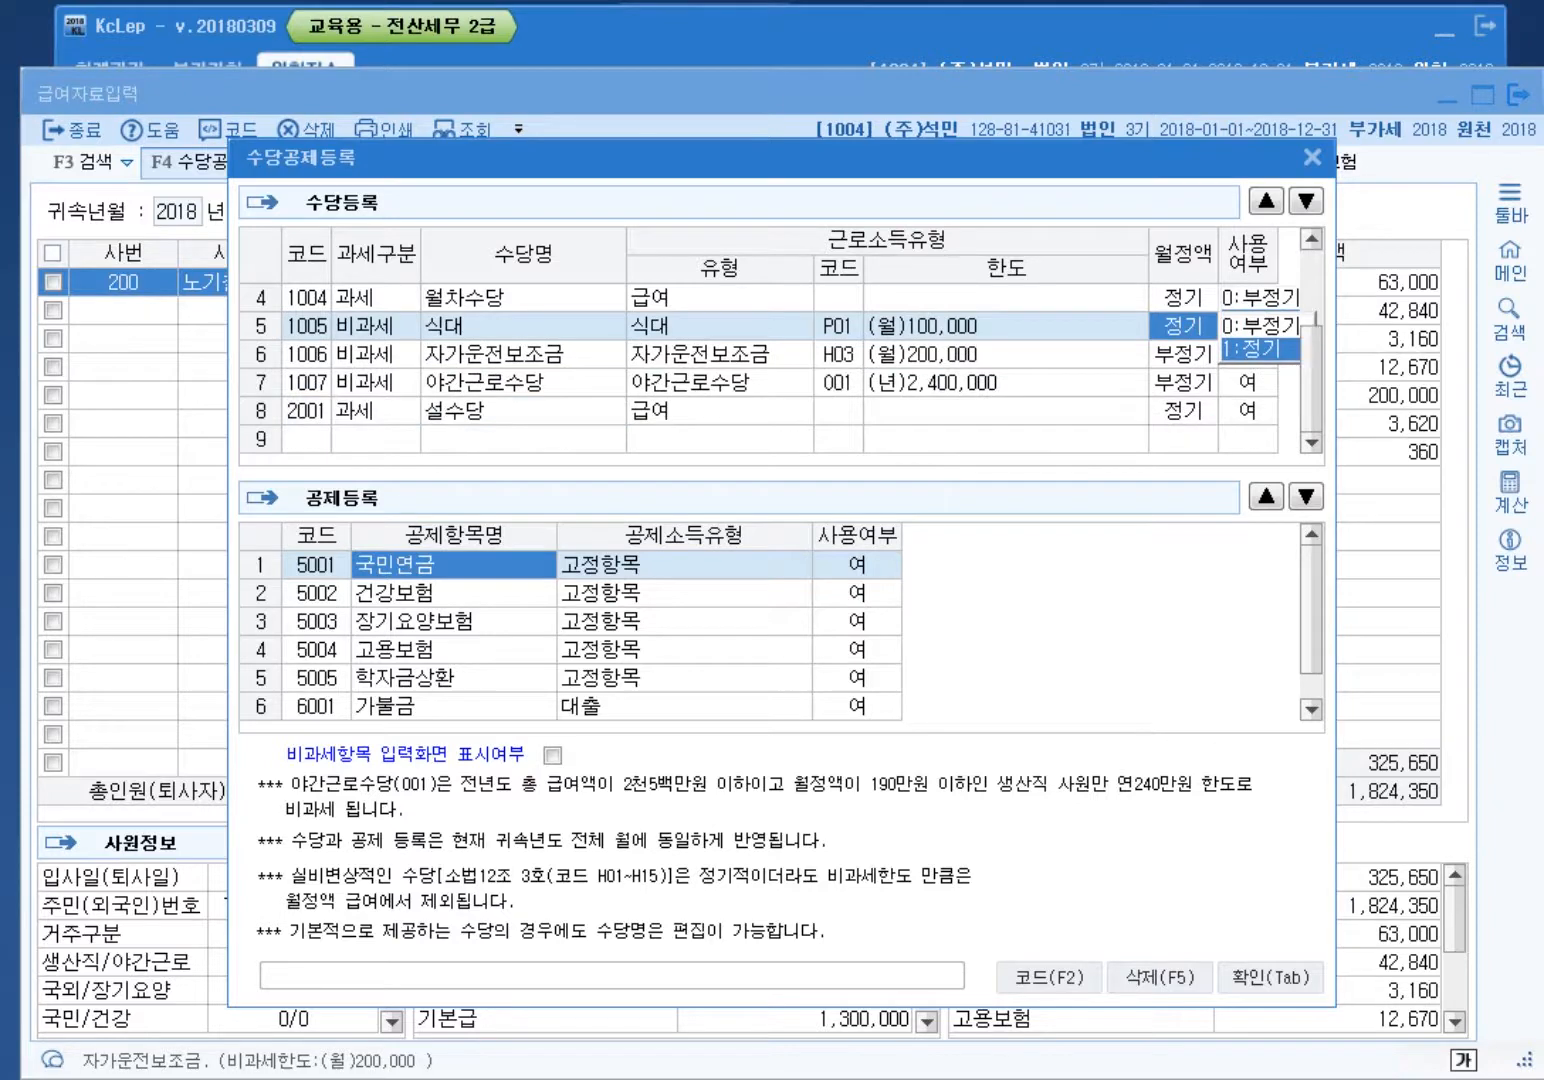
key("Down")
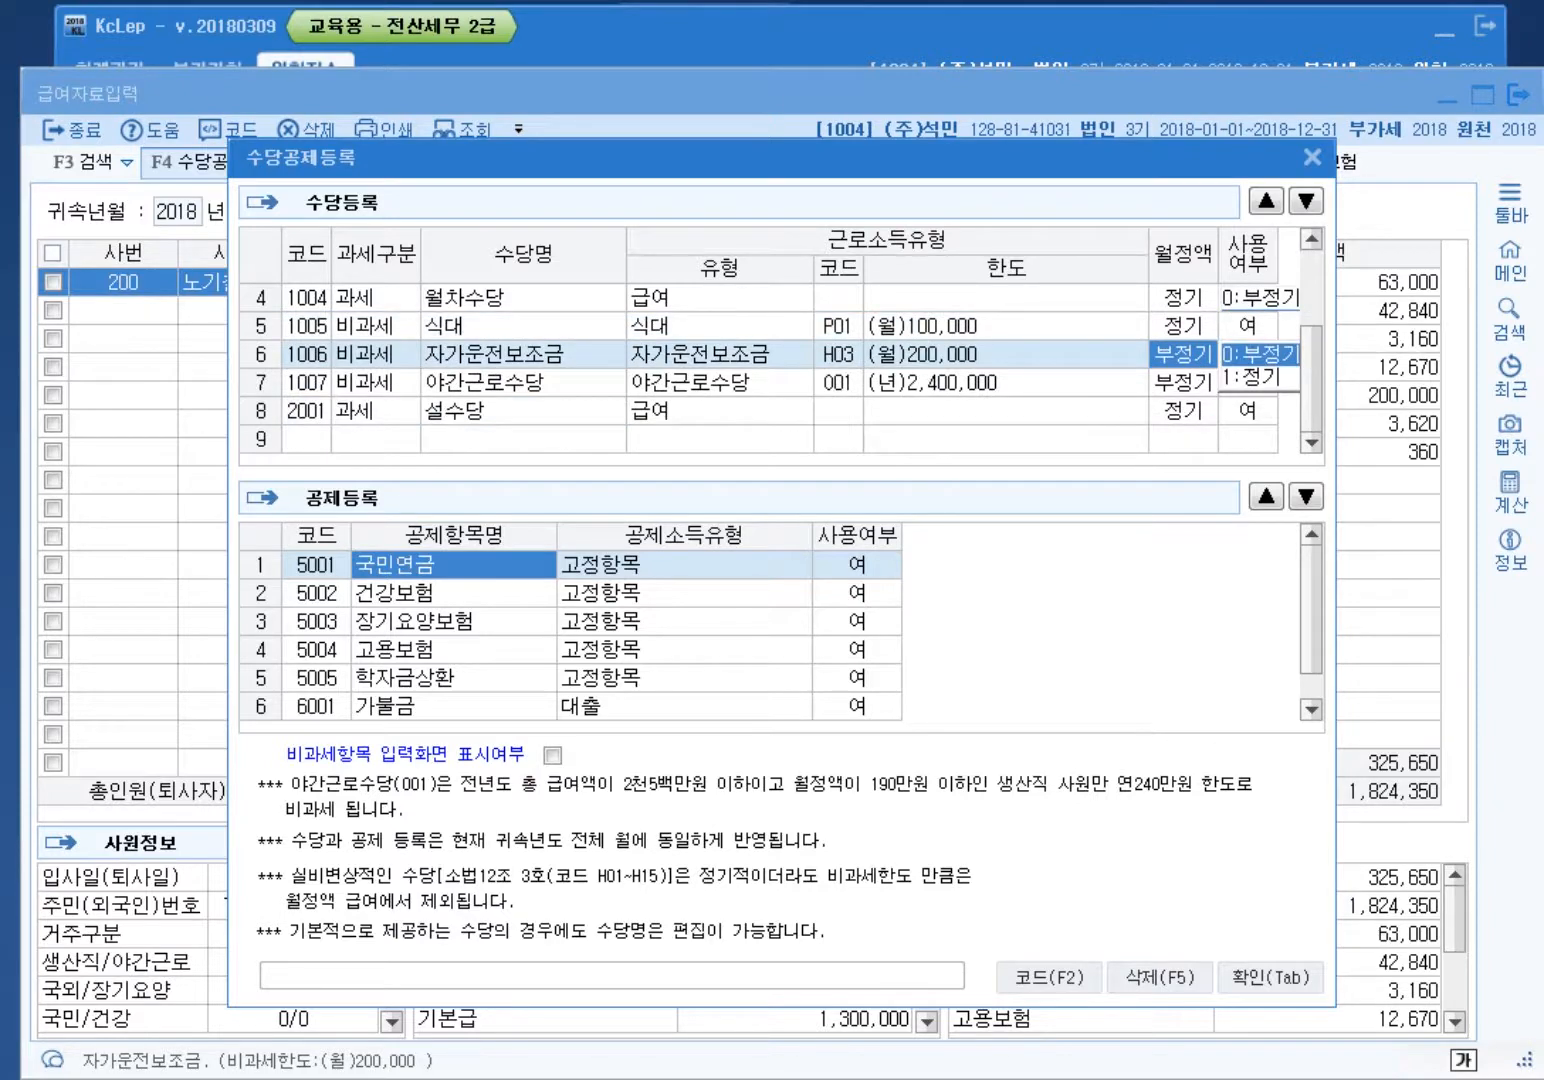
left_click(1183, 326)
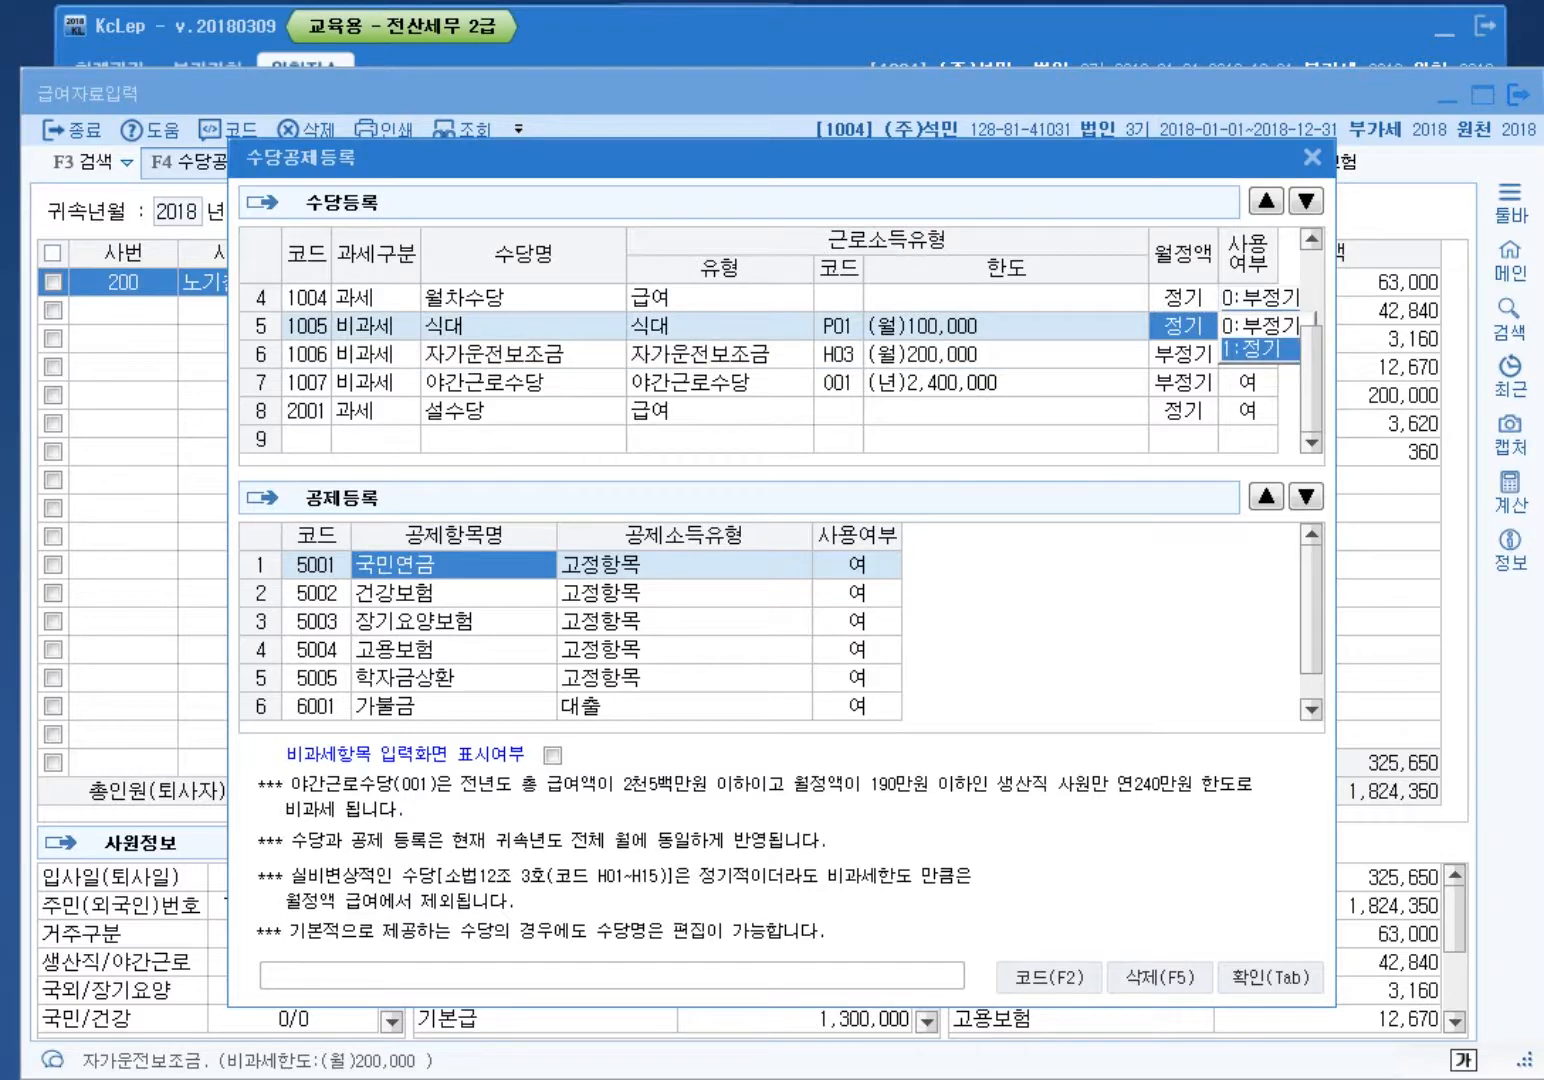
Step: Try setting 설수당's 월정액 to 0, dismiss the cannot-modify warning, and close 수당공제등록
left_click(1183, 410)
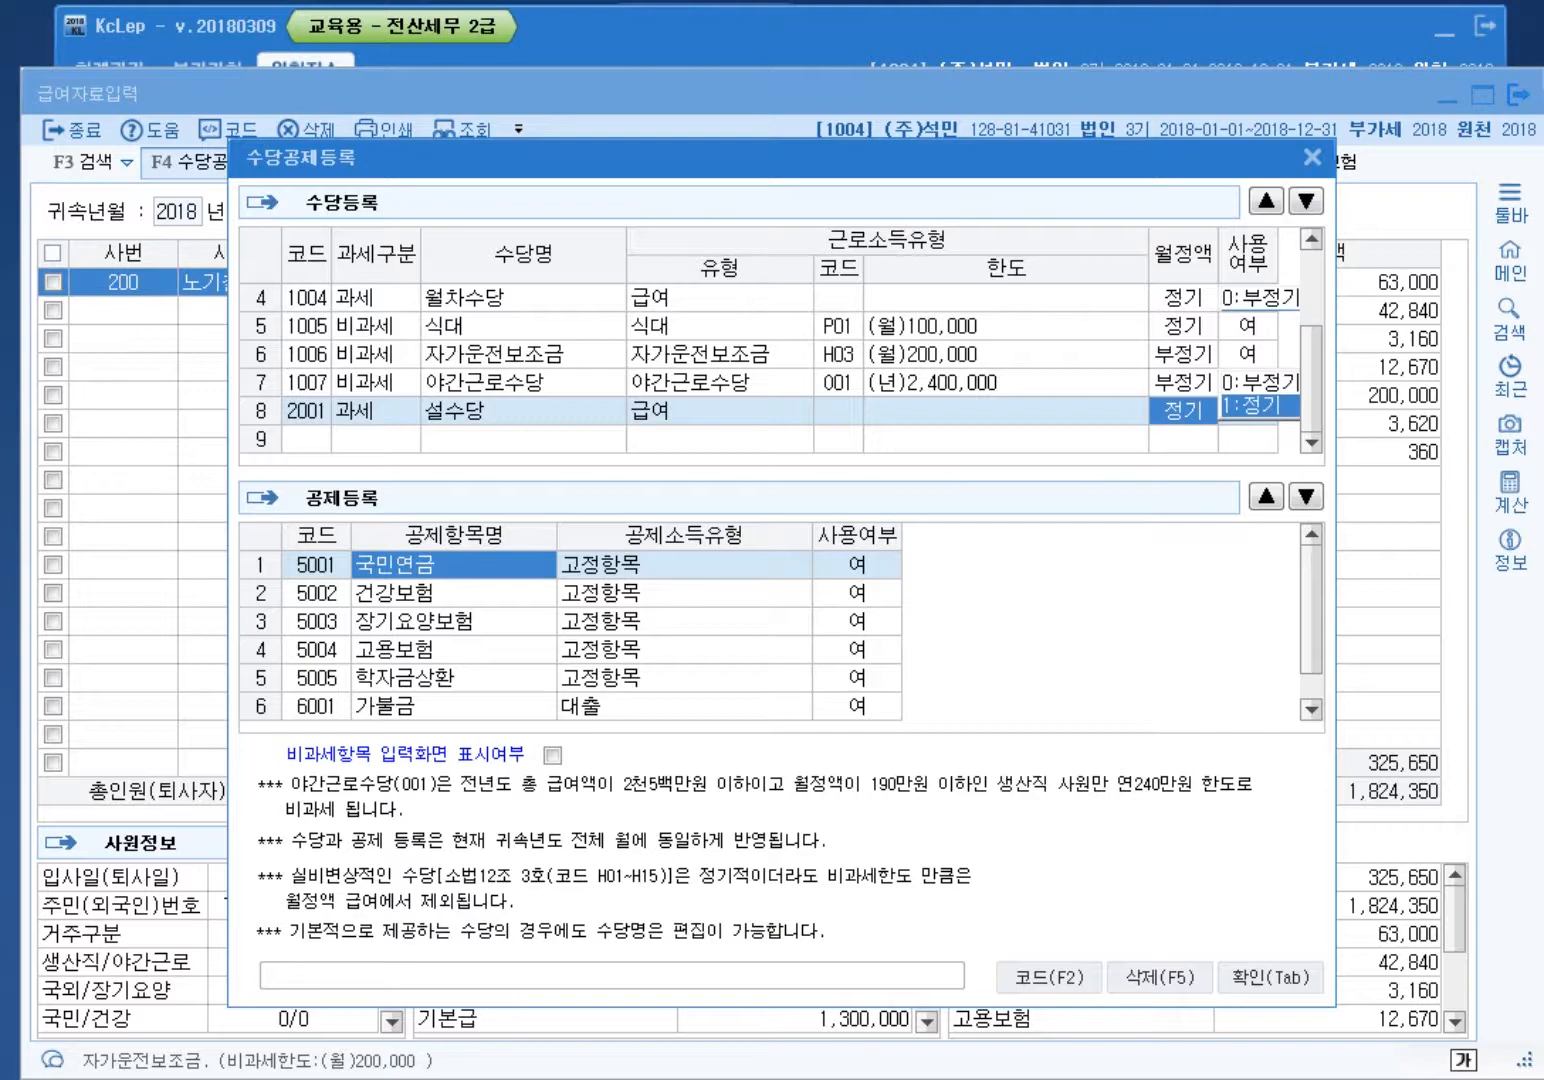
type("0")
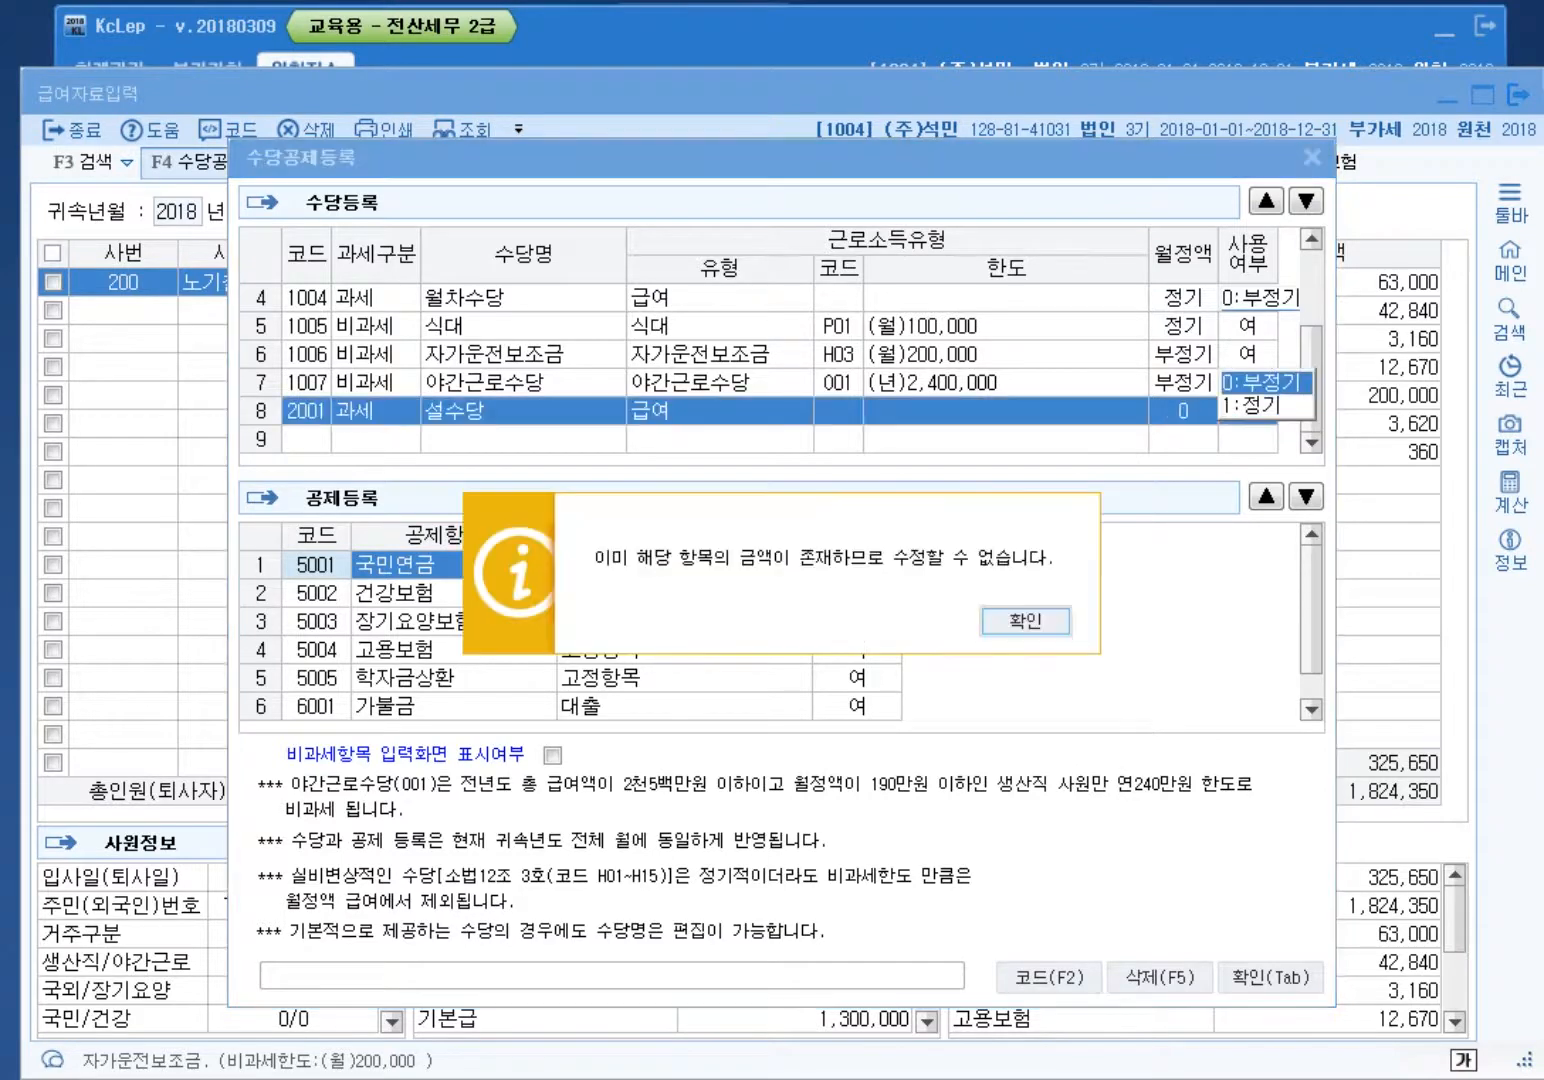
key("Return")
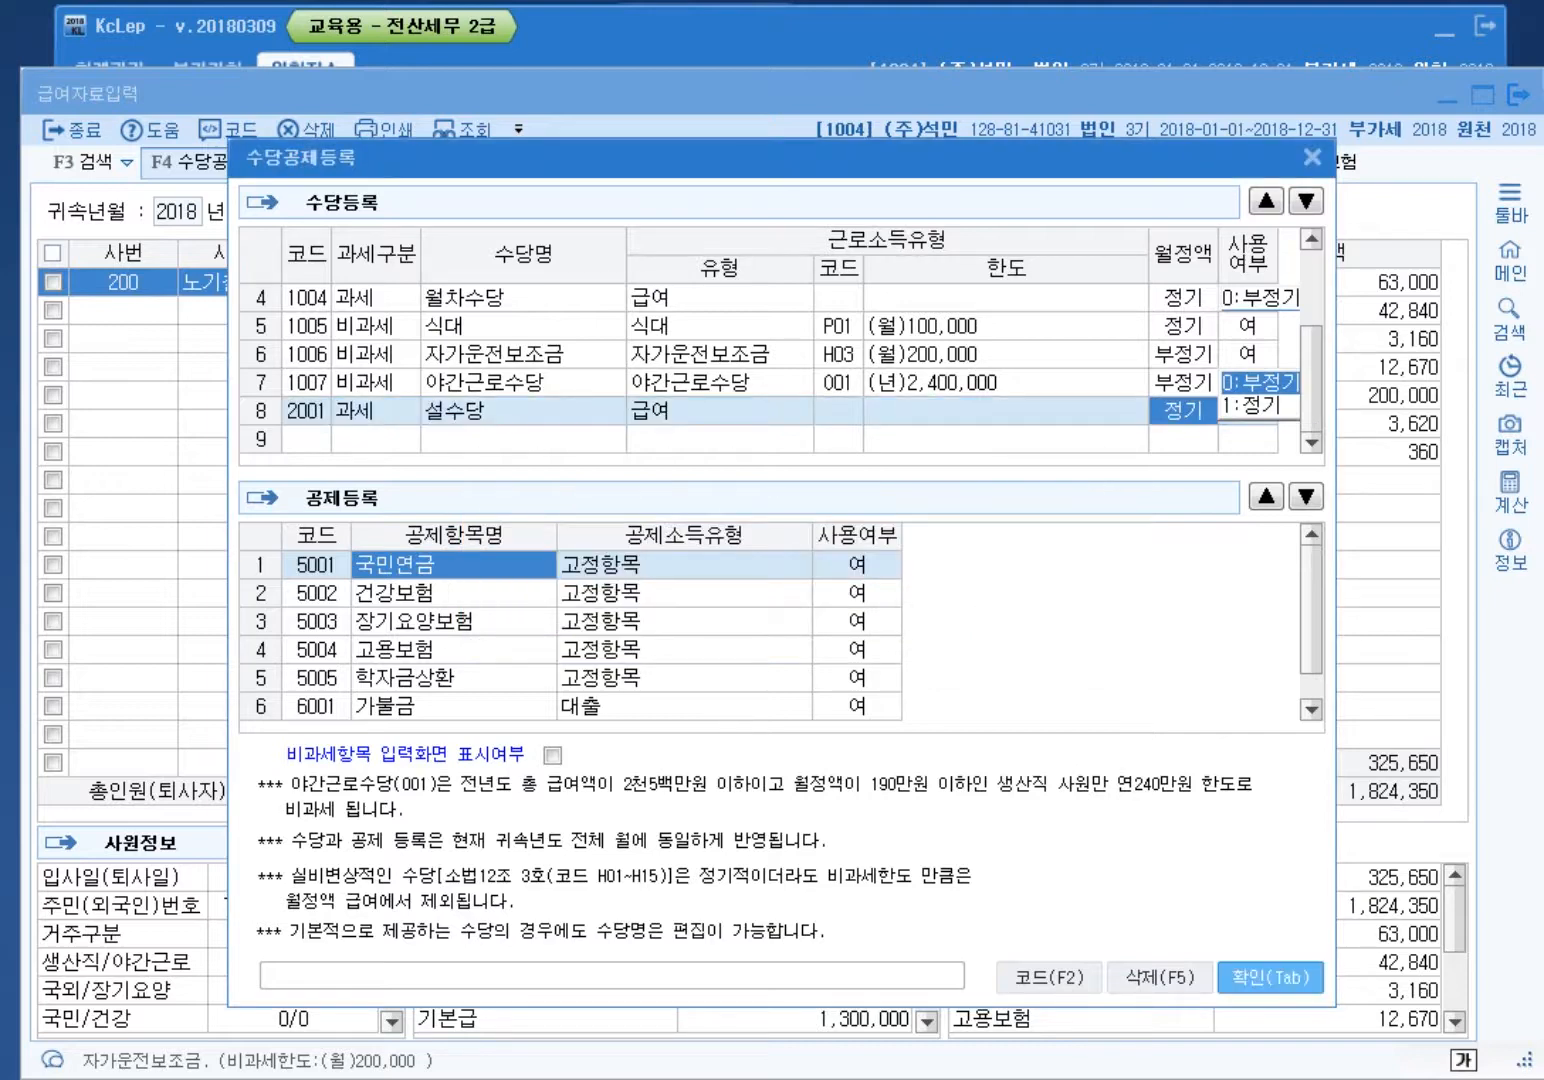
left_click(1312, 157)
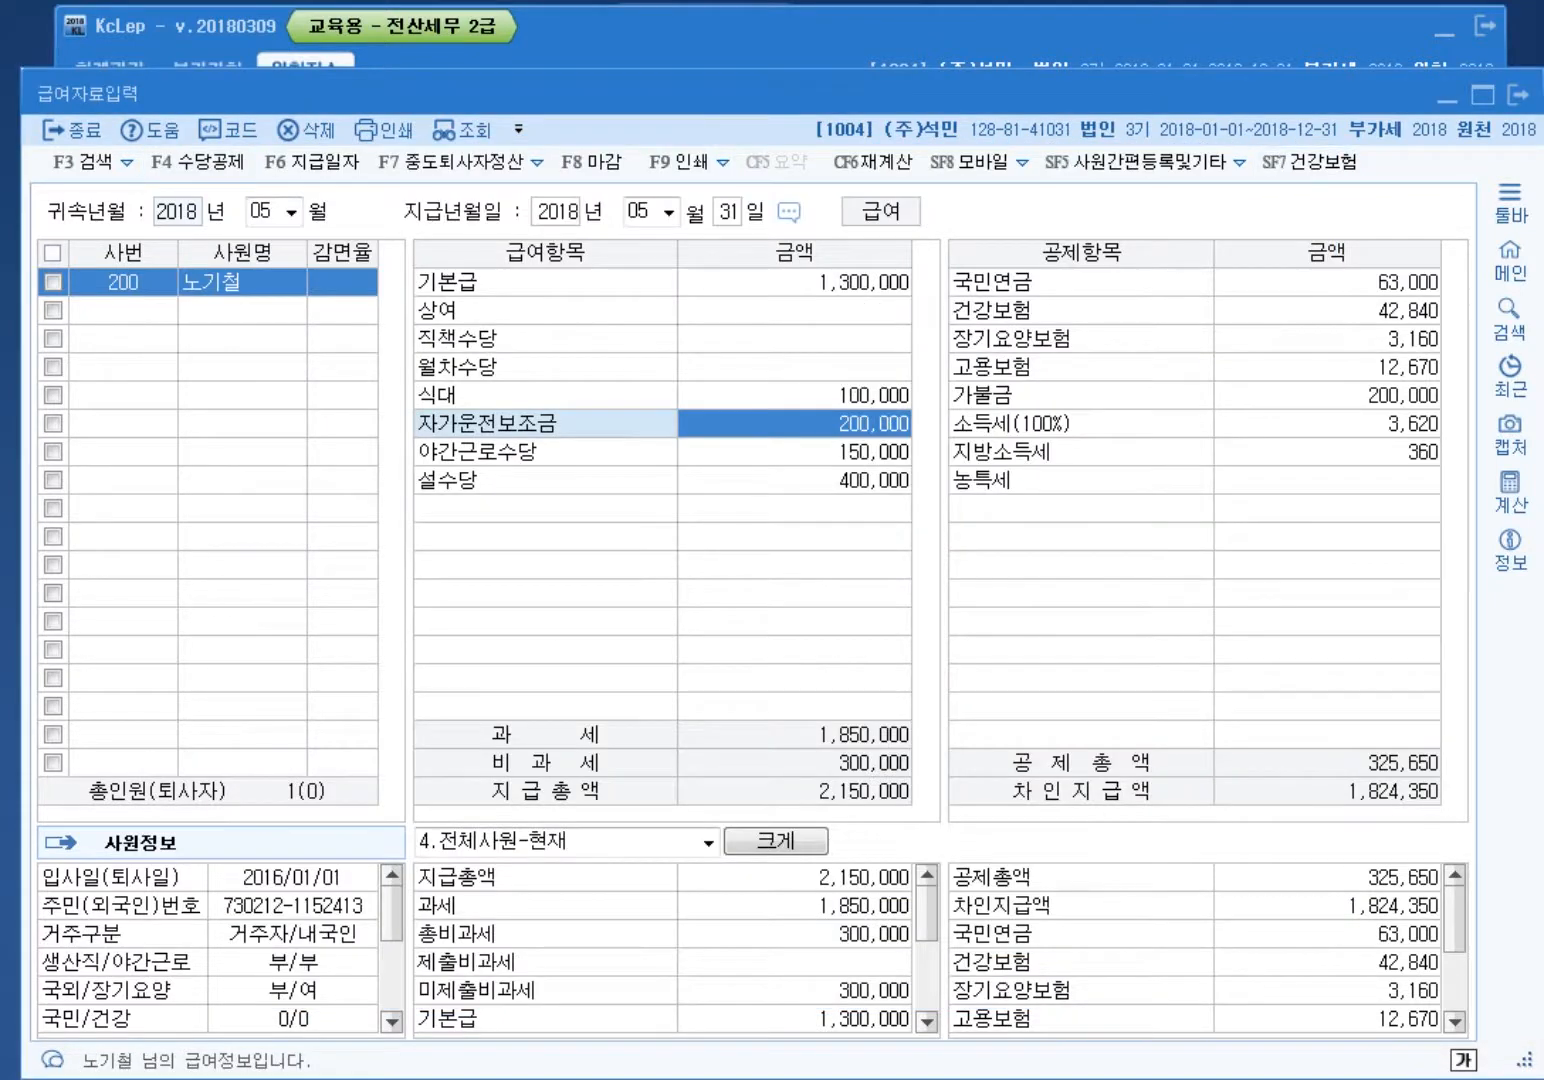
Step: Clear the May 설수당 amount to 0 after reloading the 05 payroll in 급여자료입력
left_click(794, 481)
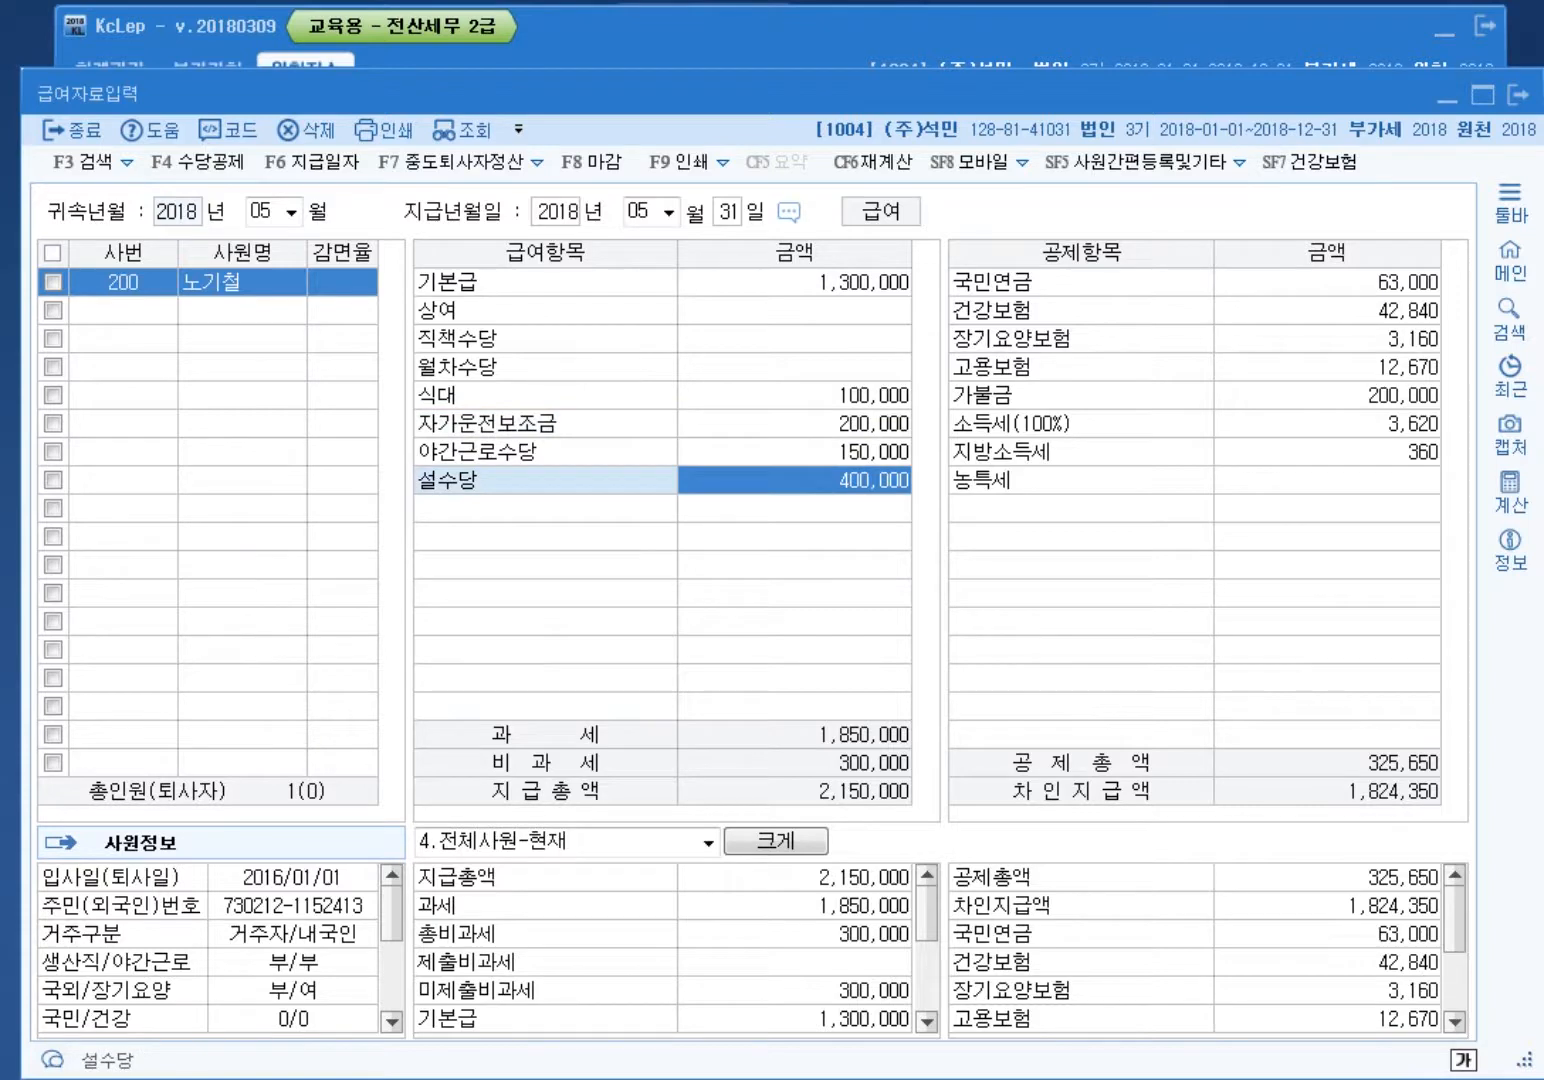
key("space")
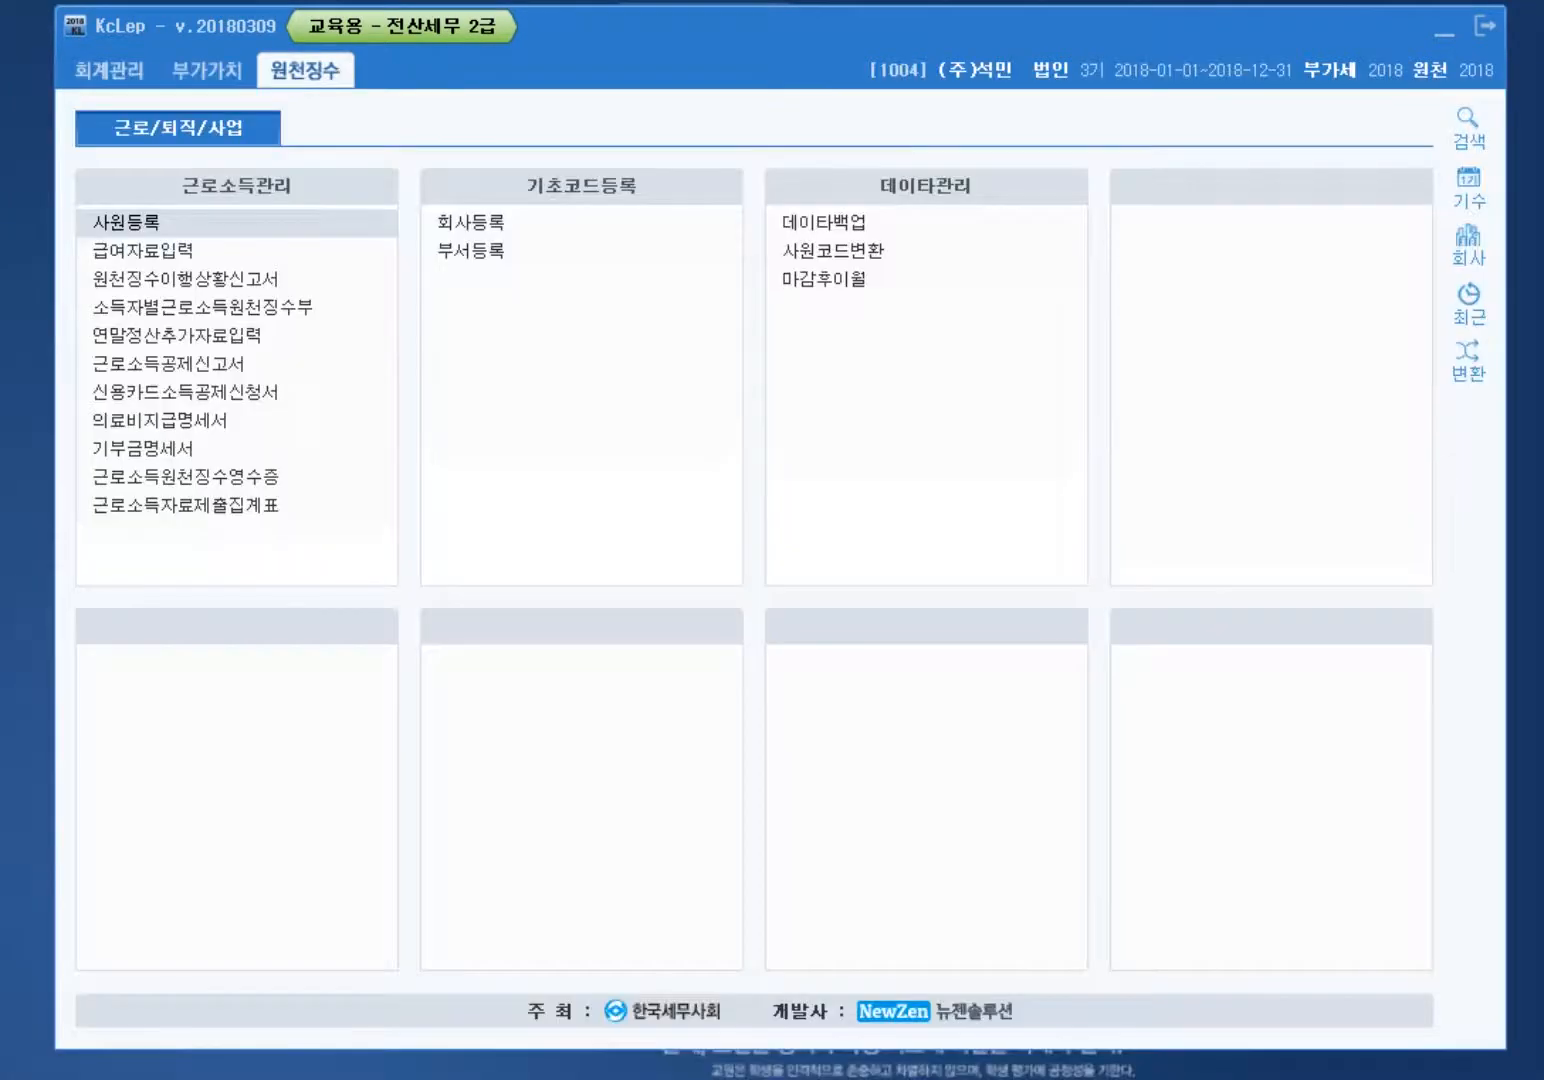
left_click(143, 251)
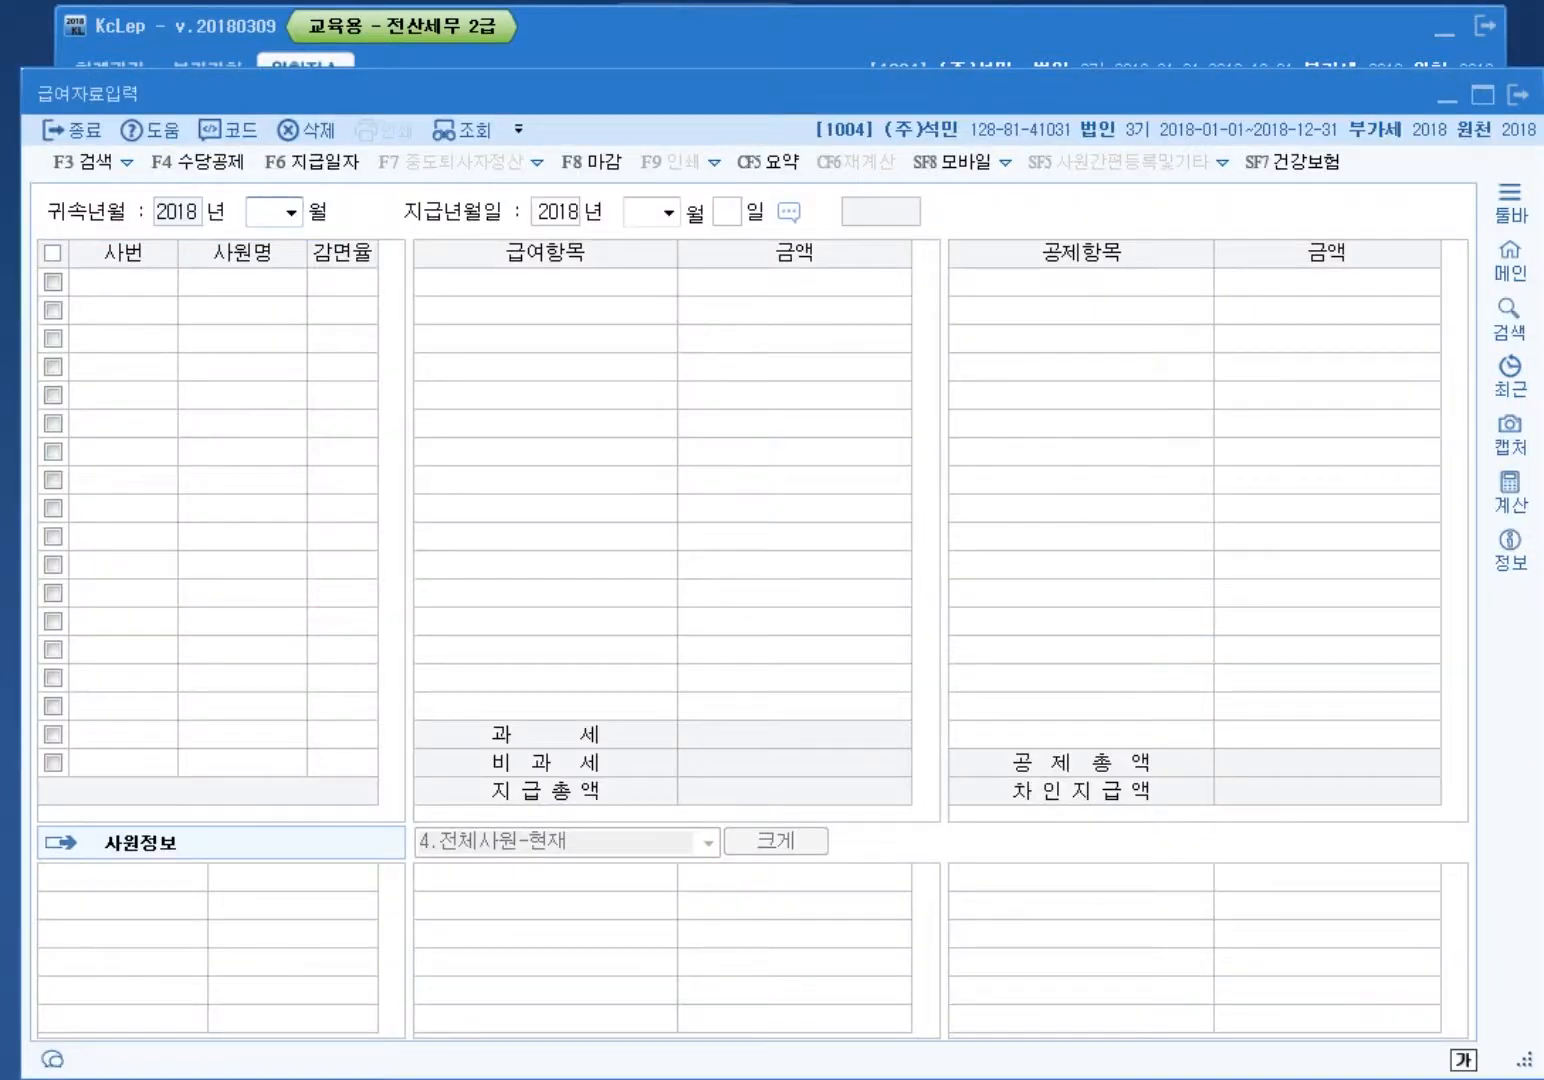
type("05")
key("Return")
key("Return")
key("Return")
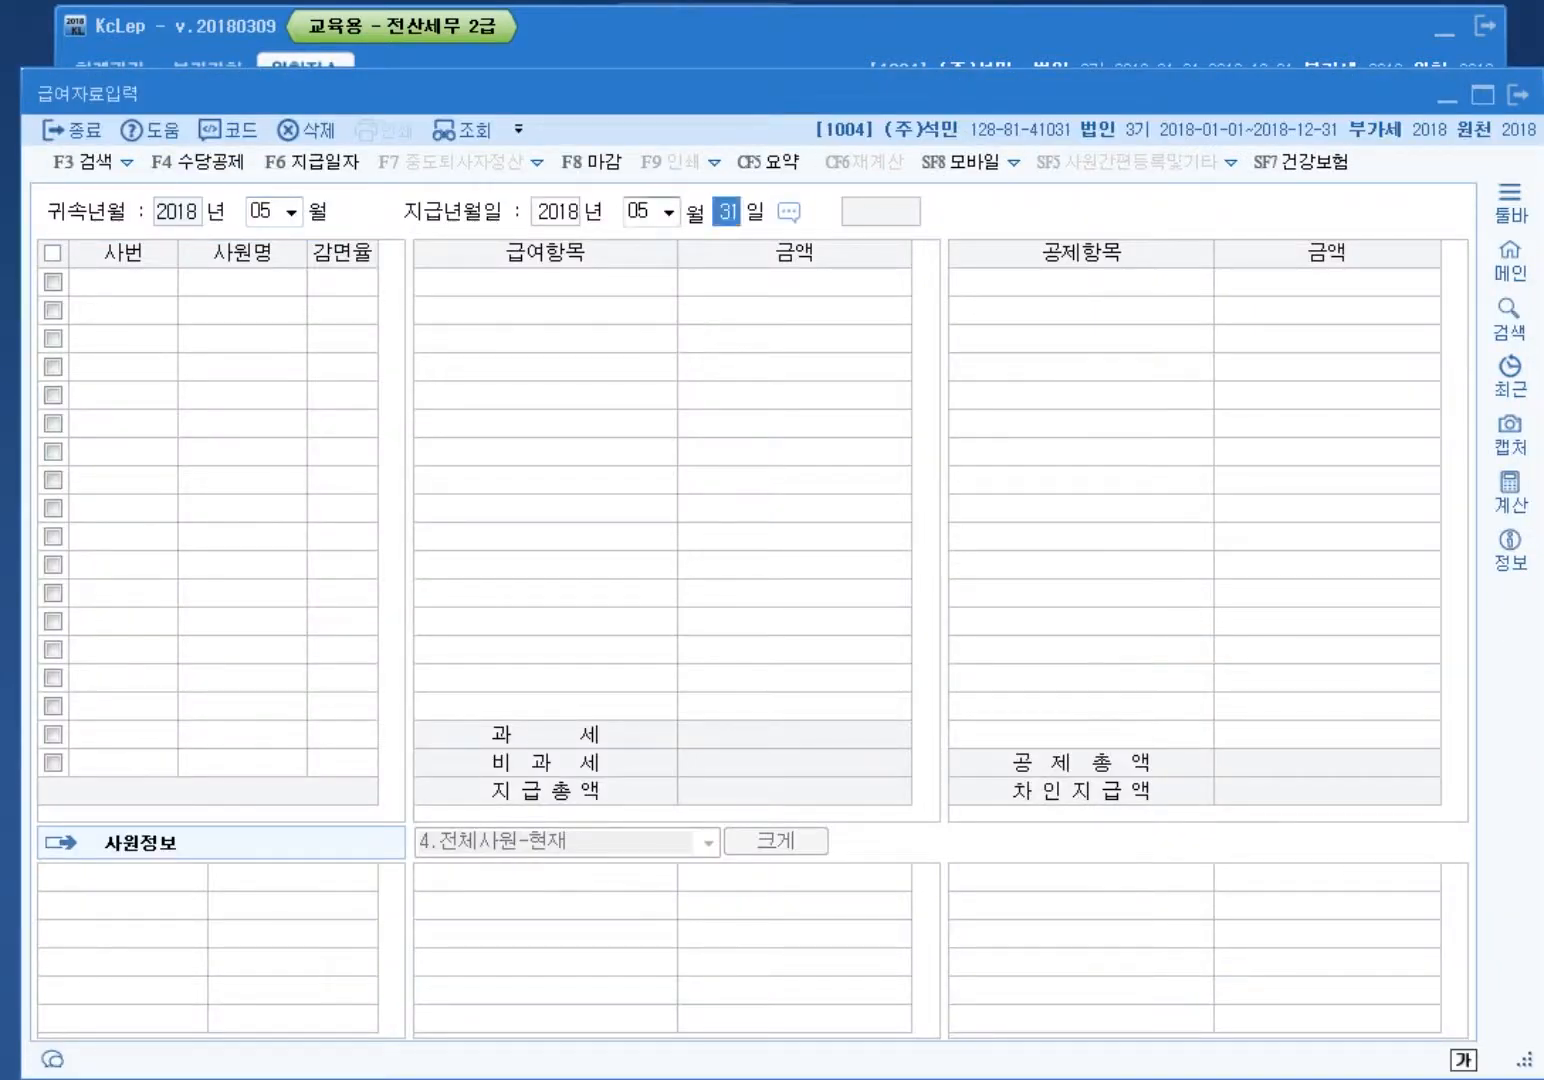
key("Return")
left_click(794, 481)
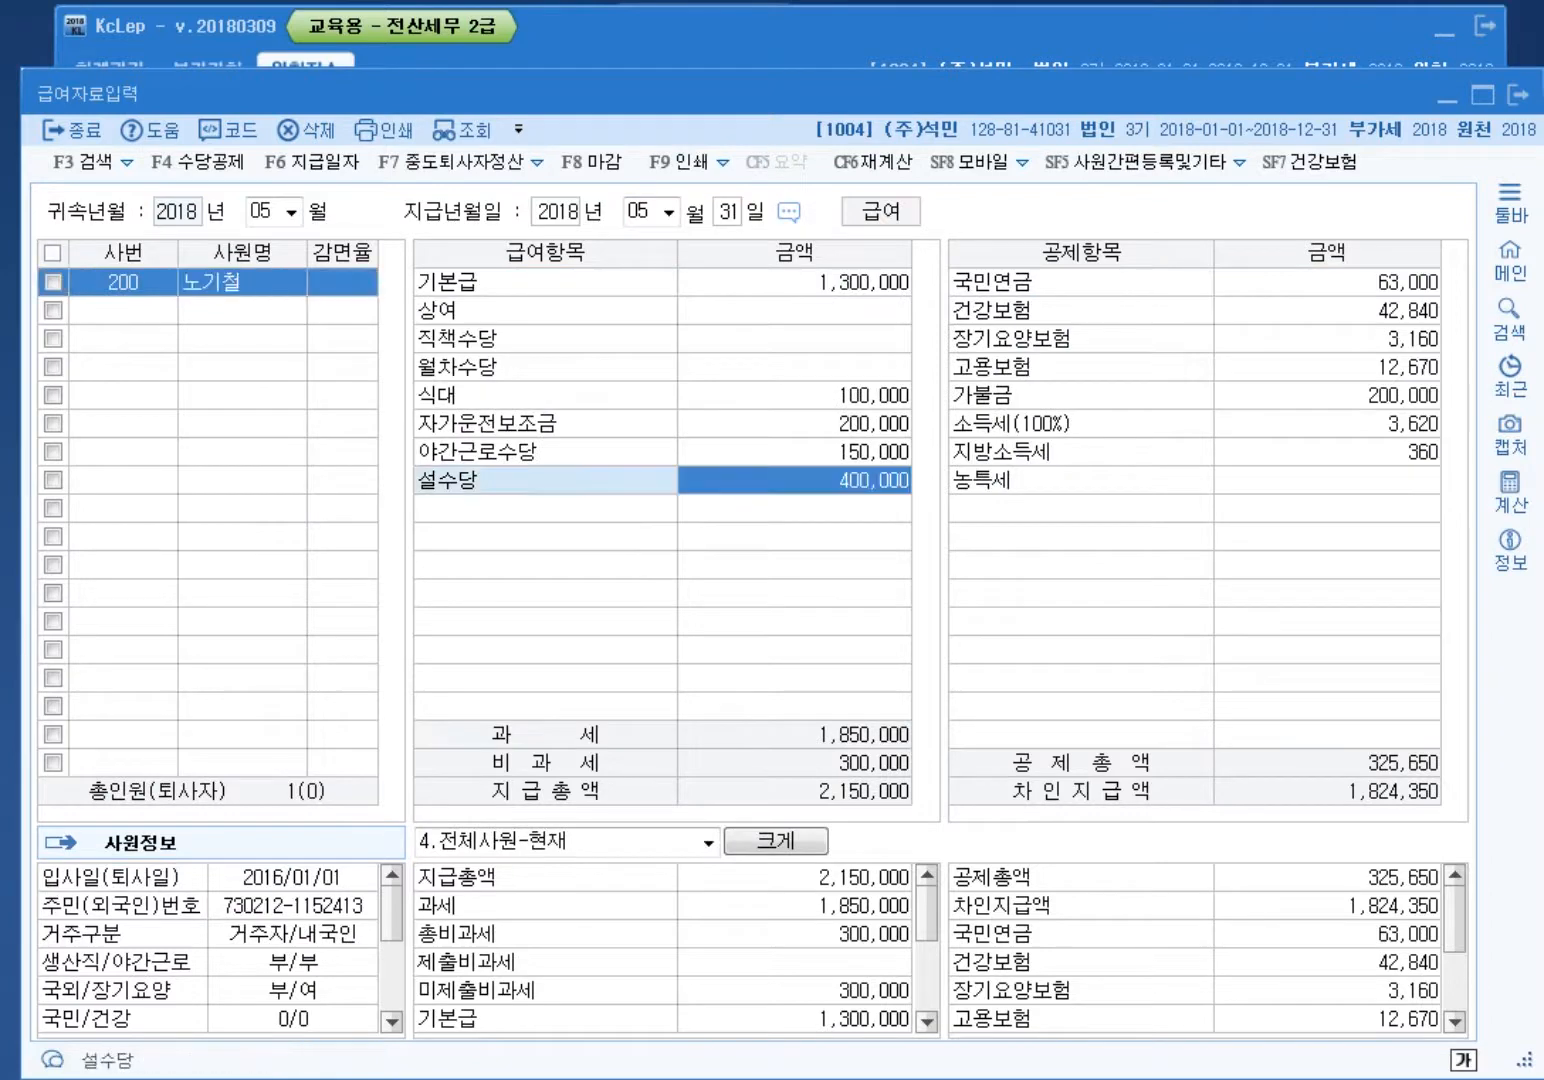
type("0")
key("Return")
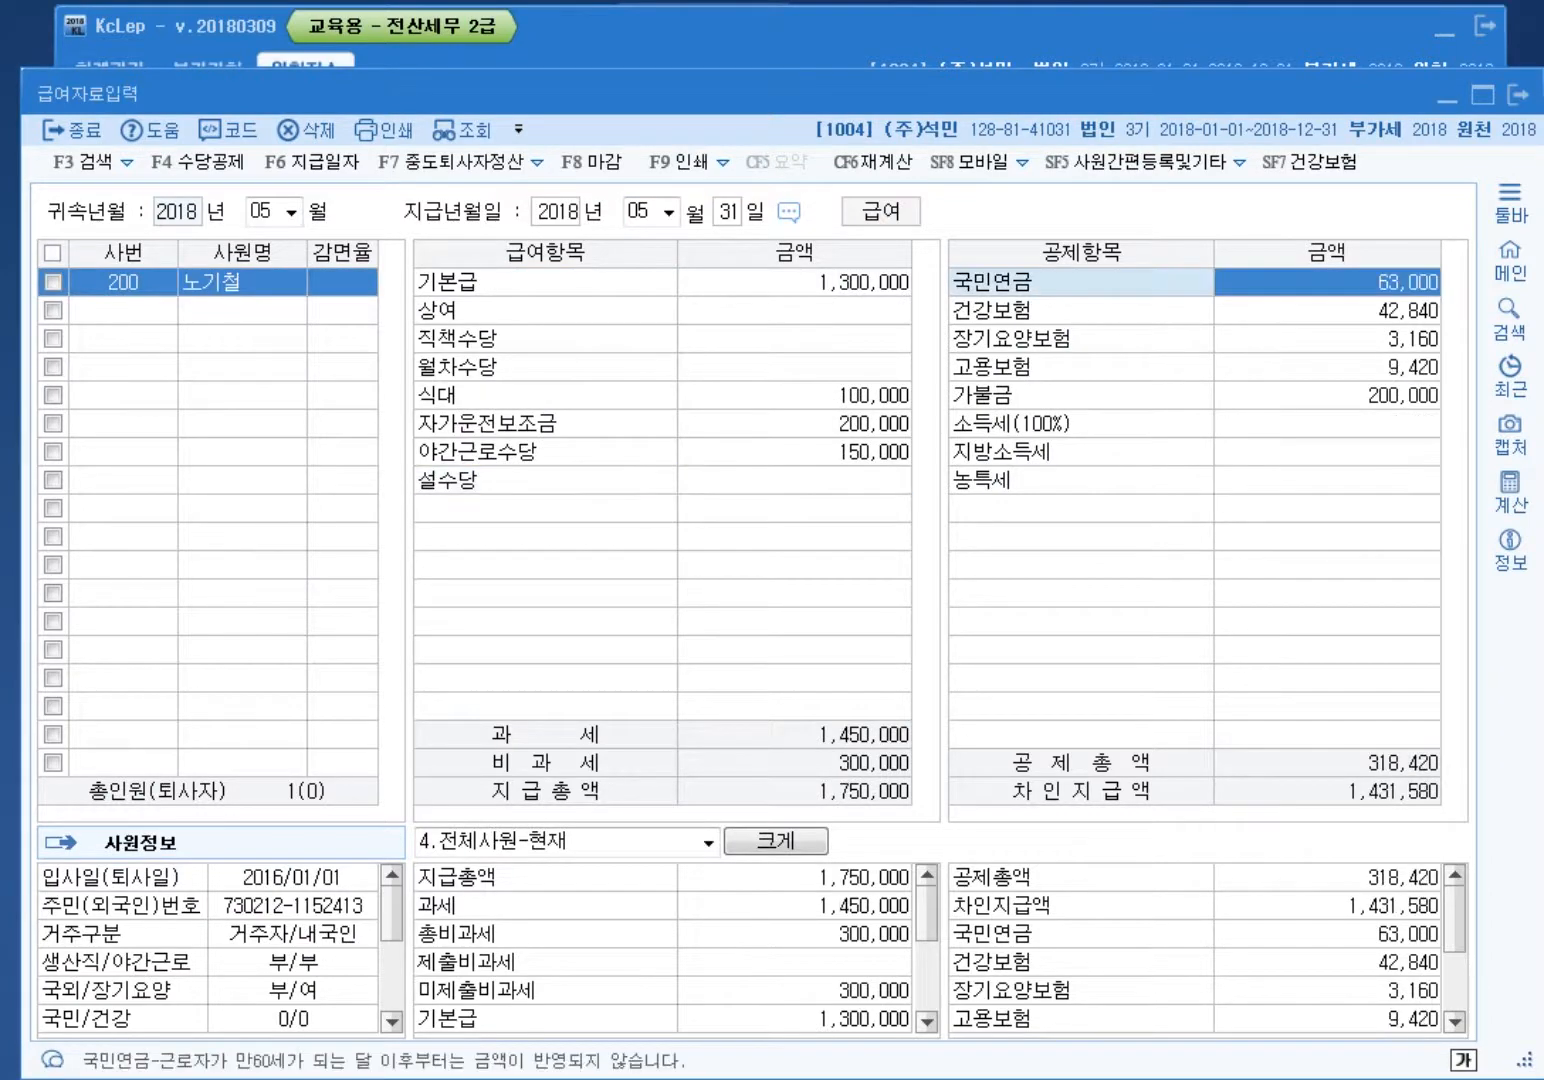
Step: Set 설수당's 월정액 to 0:부정기 in 수당공제등록 and return to its empty May amount
left_click(197, 161)
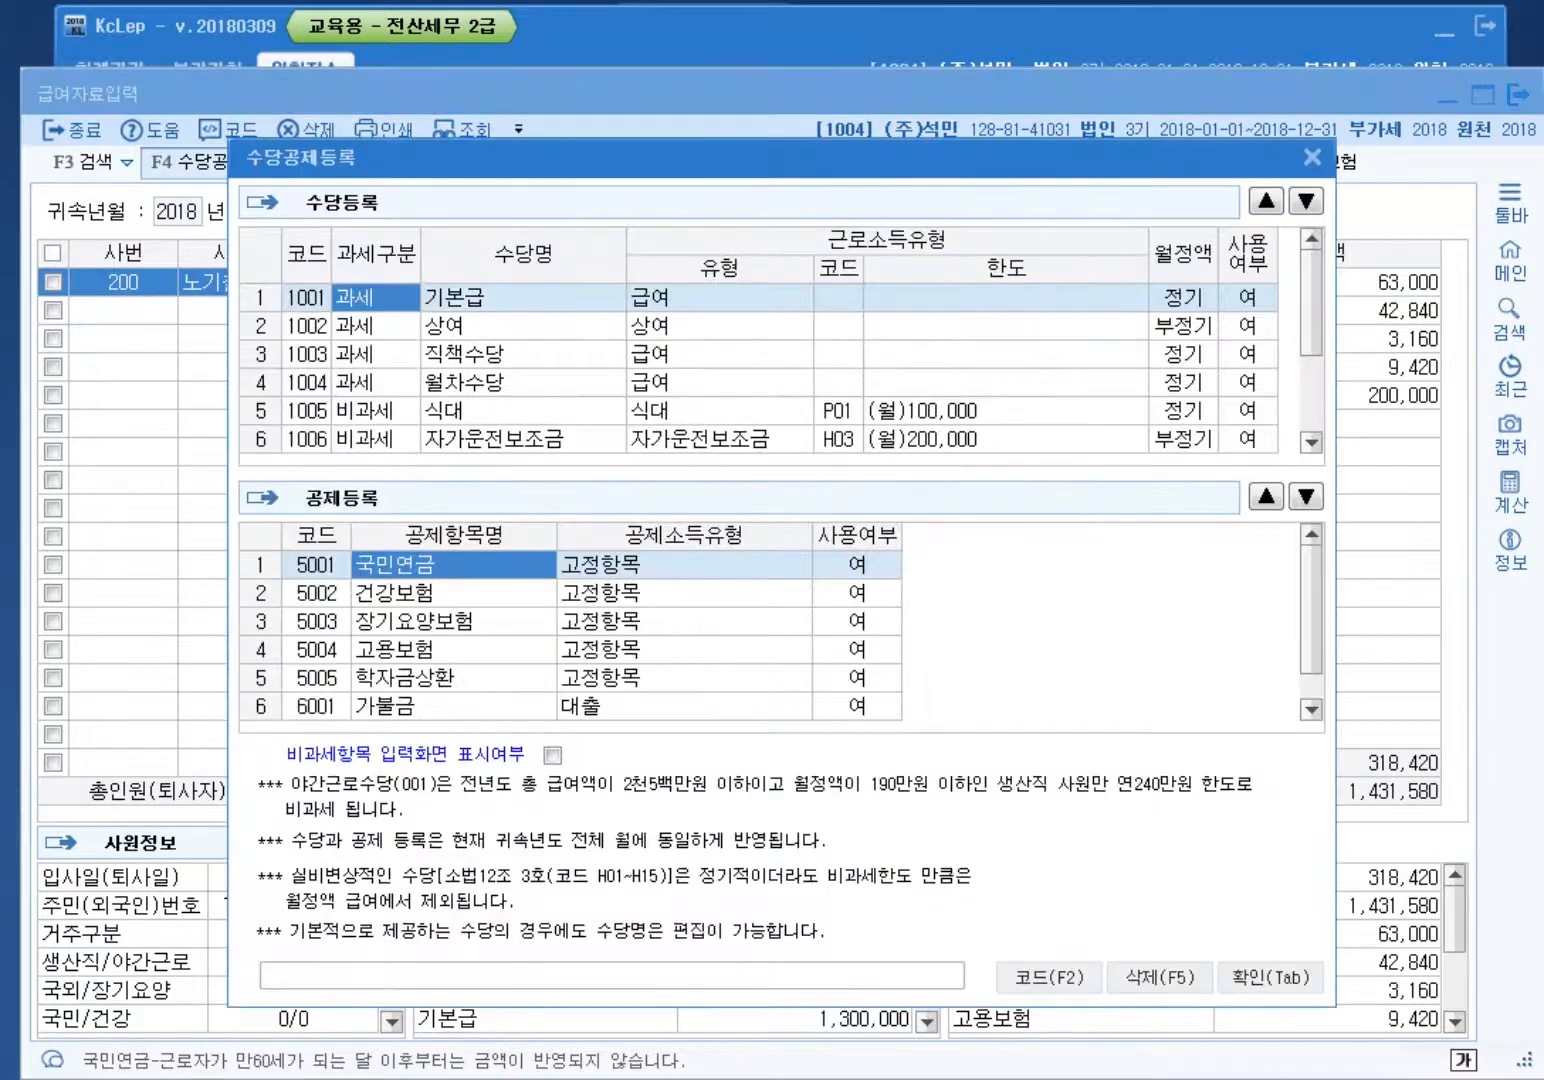
left_click(1183, 410)
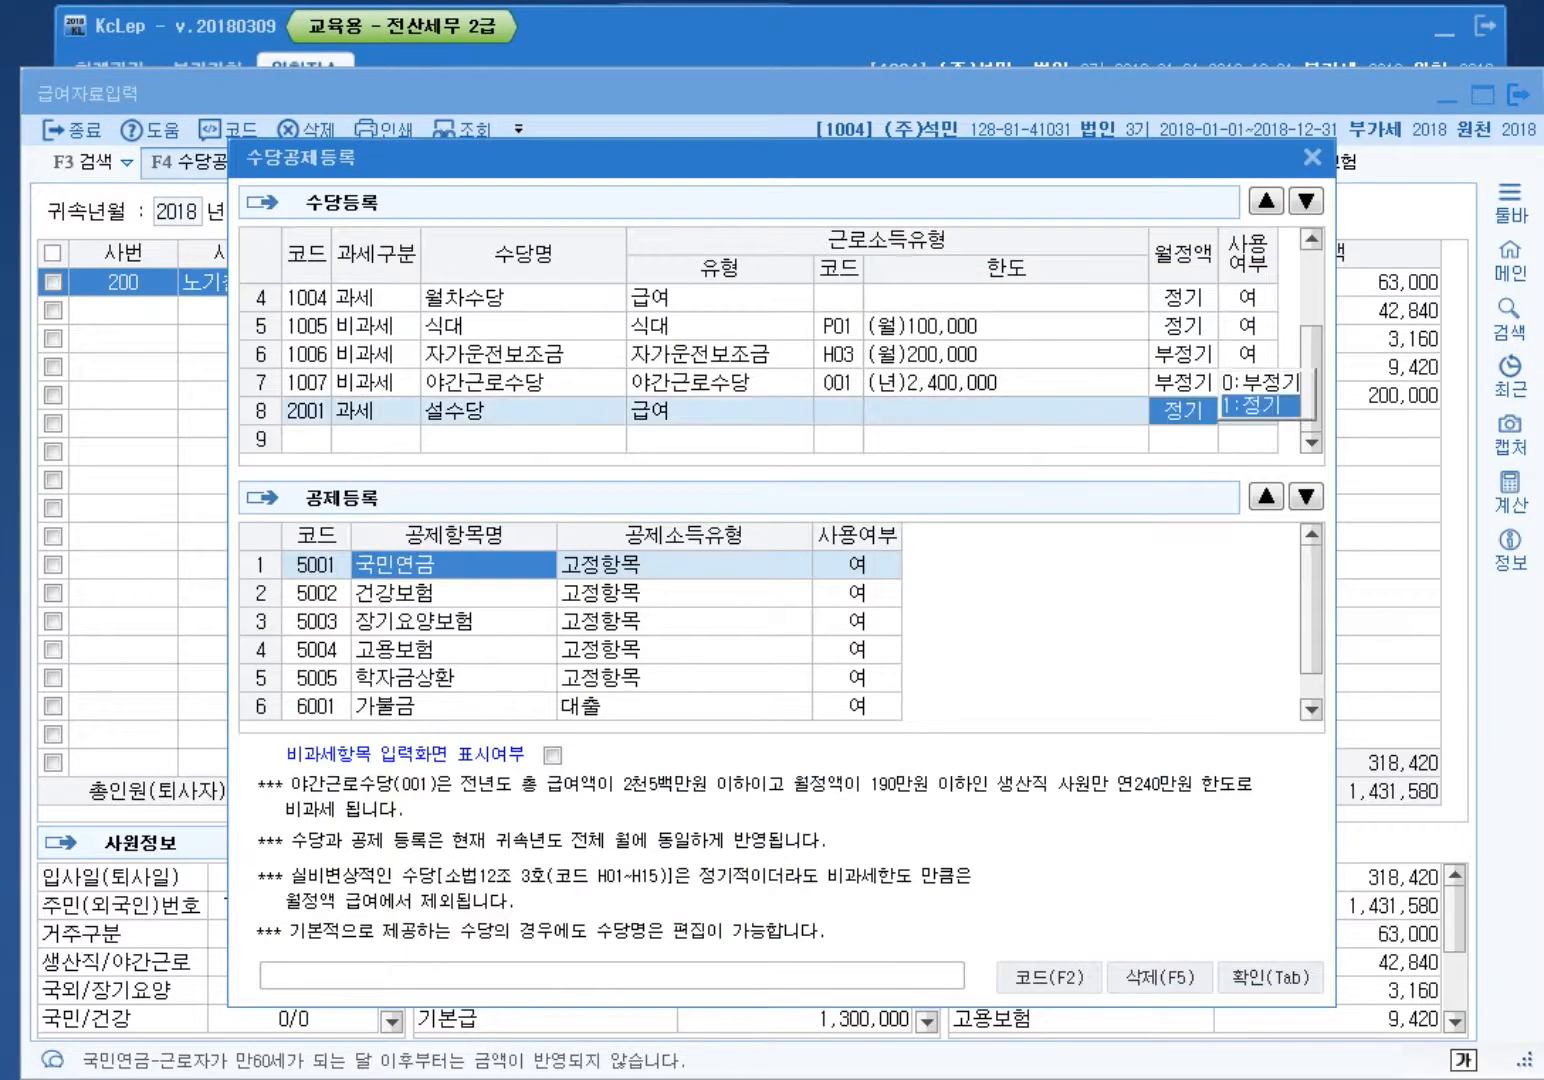
key("Return")
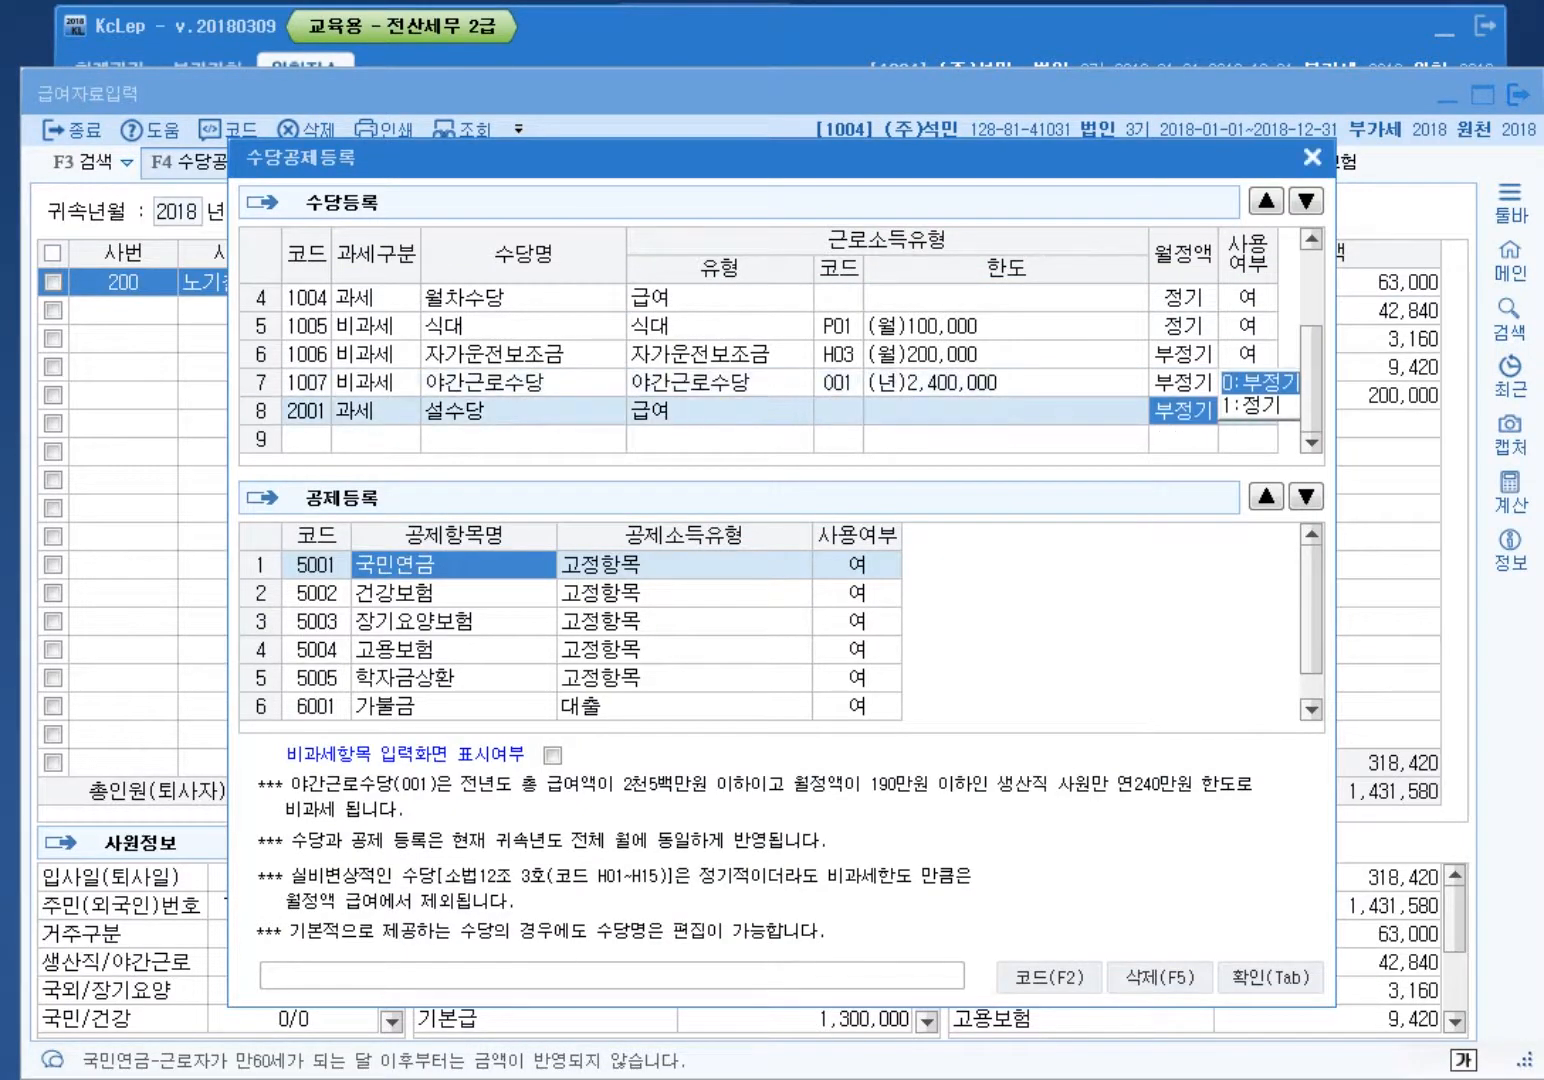
left_click(1312, 157)
left_click(795, 481)
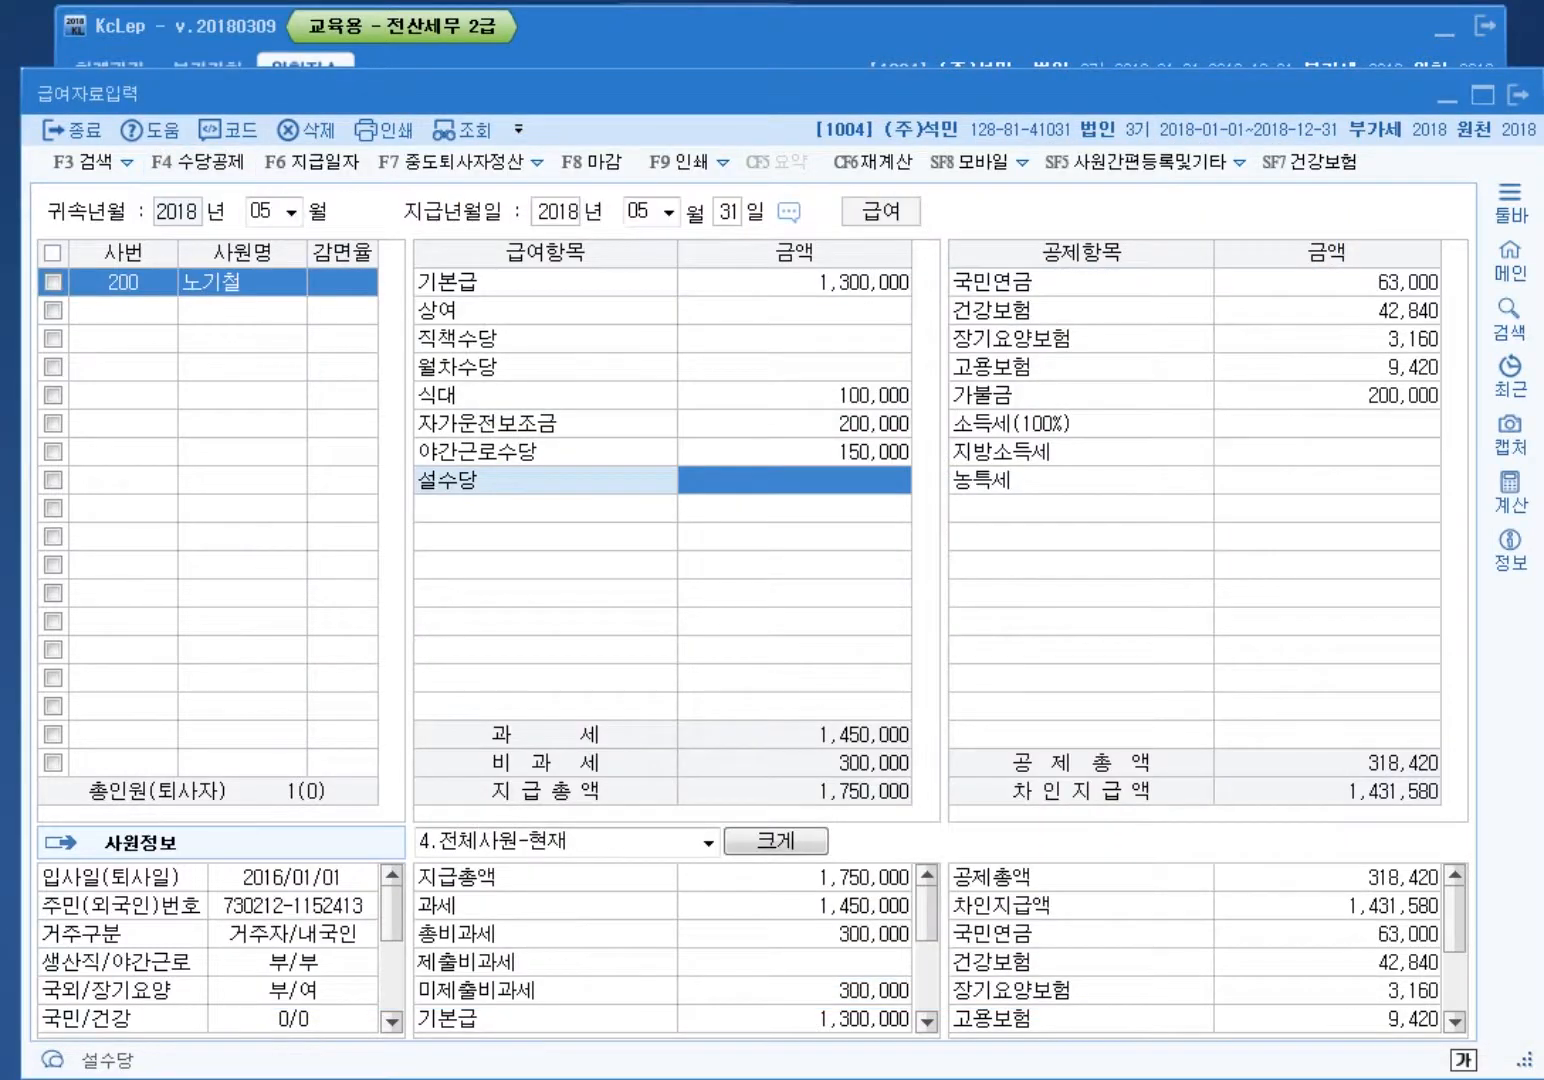
Step: Enter 400,000 for 설수당, recheck that row 8 is 부정기, and close the May payroll entry
type("4000000")
key("Return")
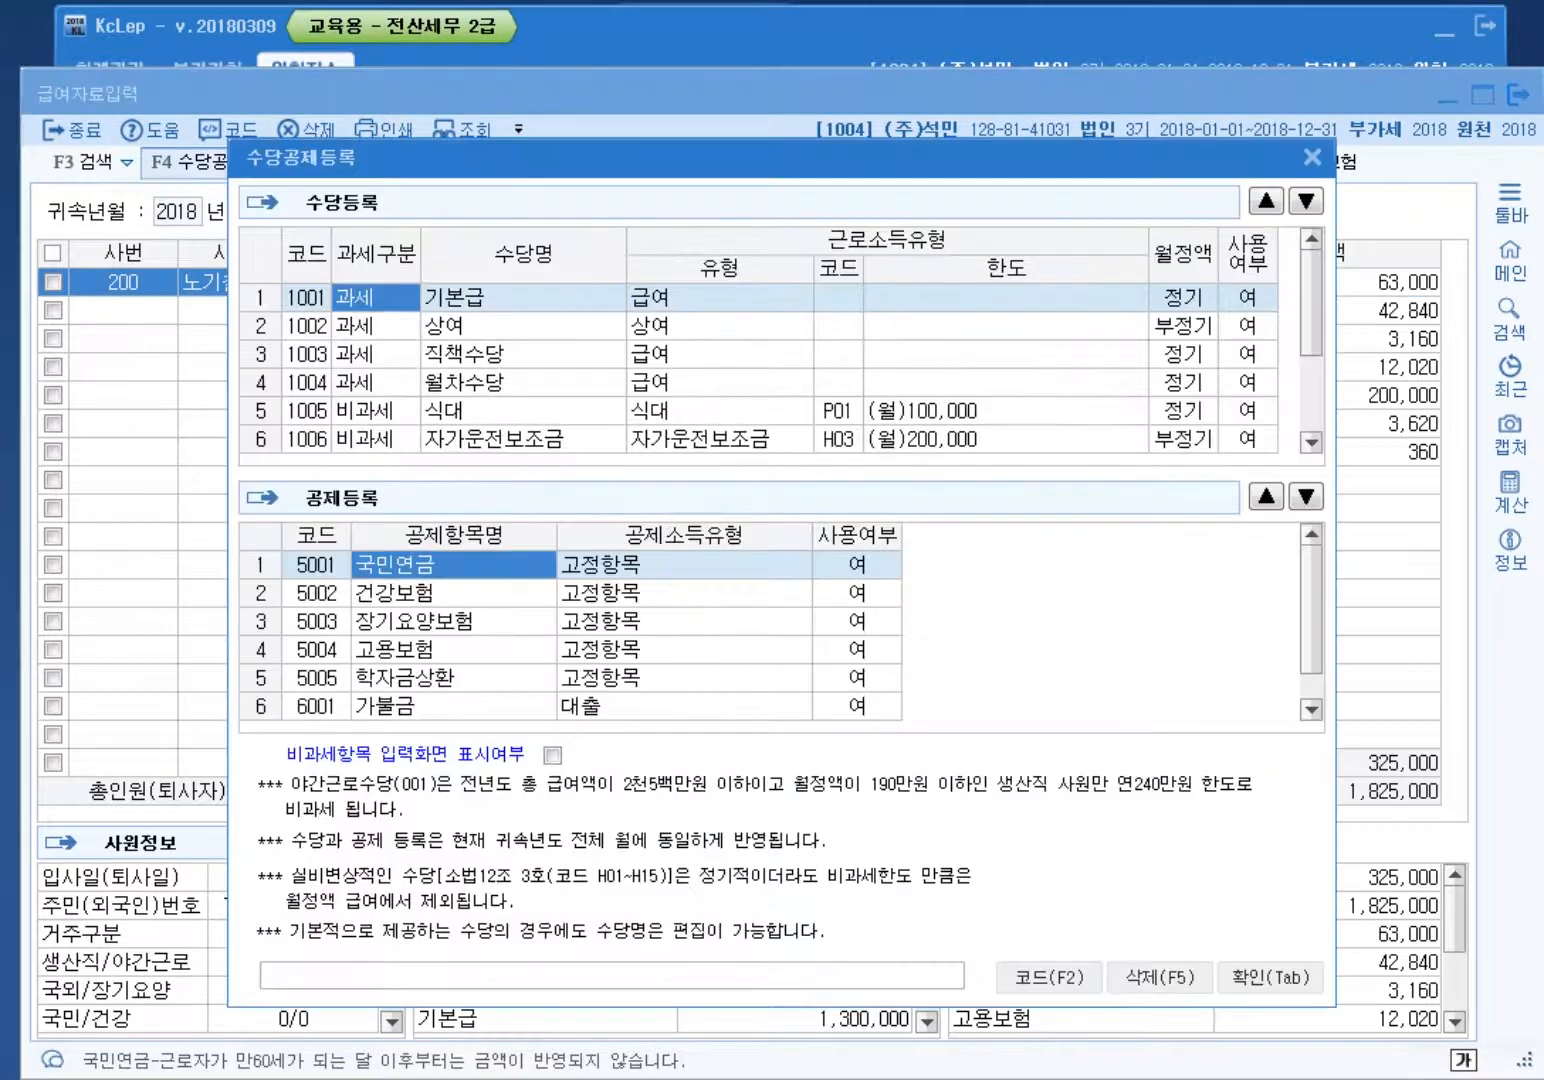
key("F4")
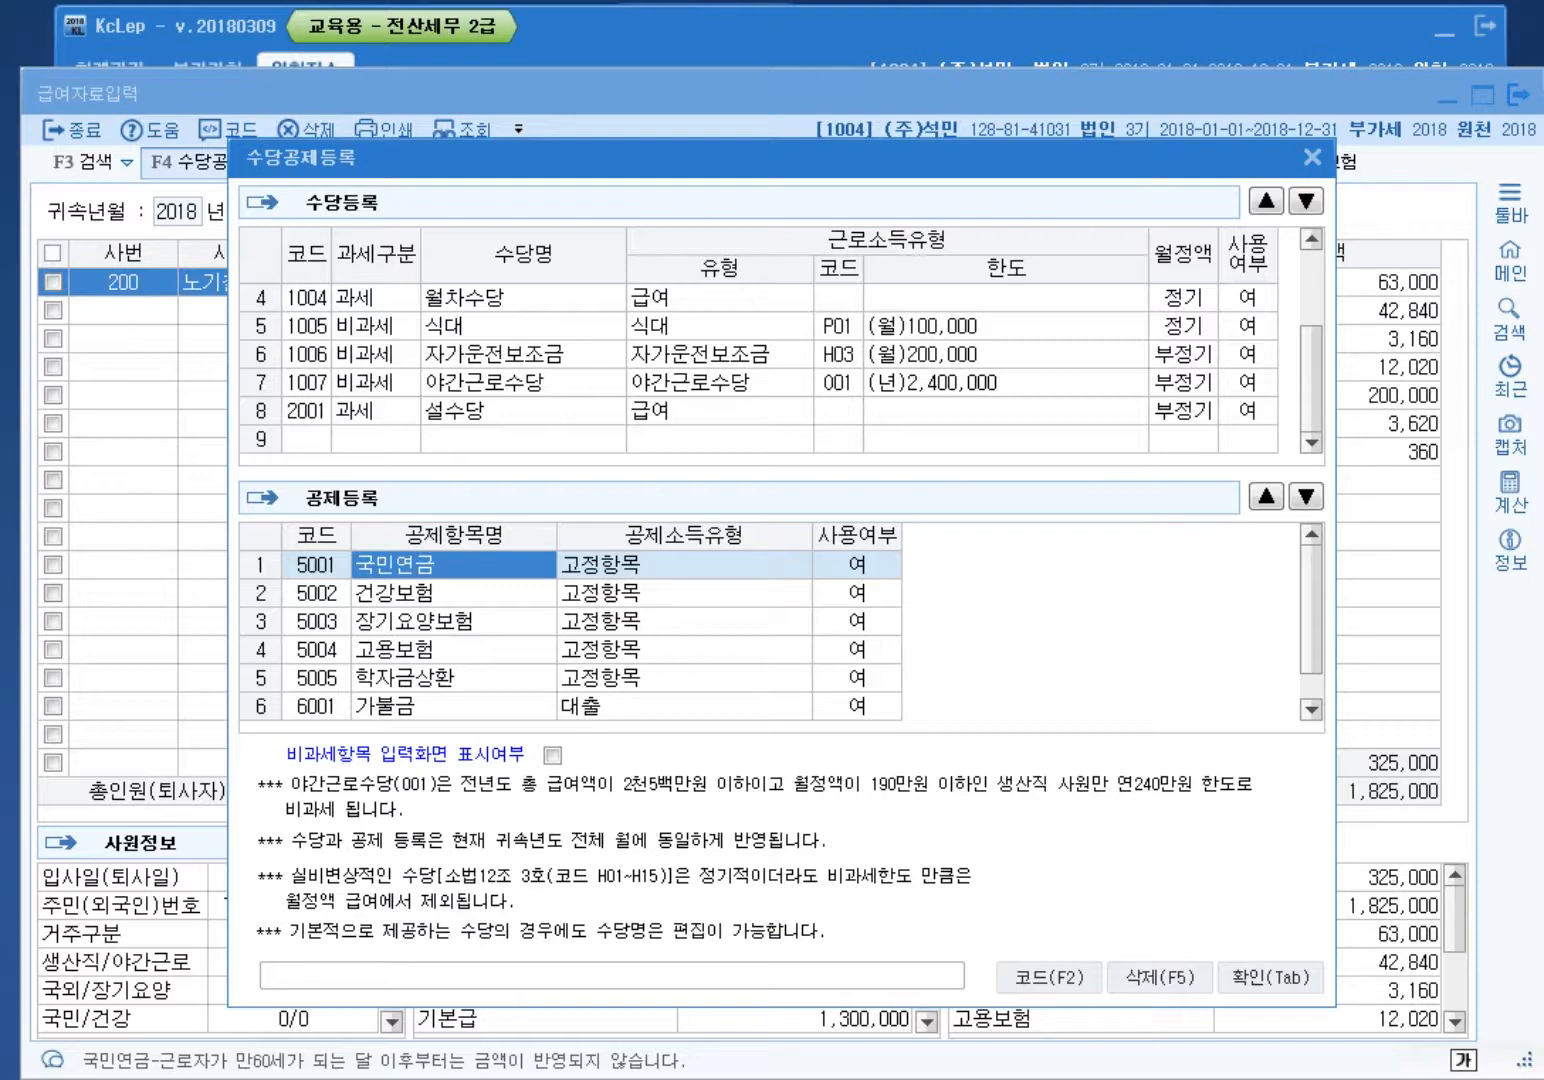
left_click(1183, 410)
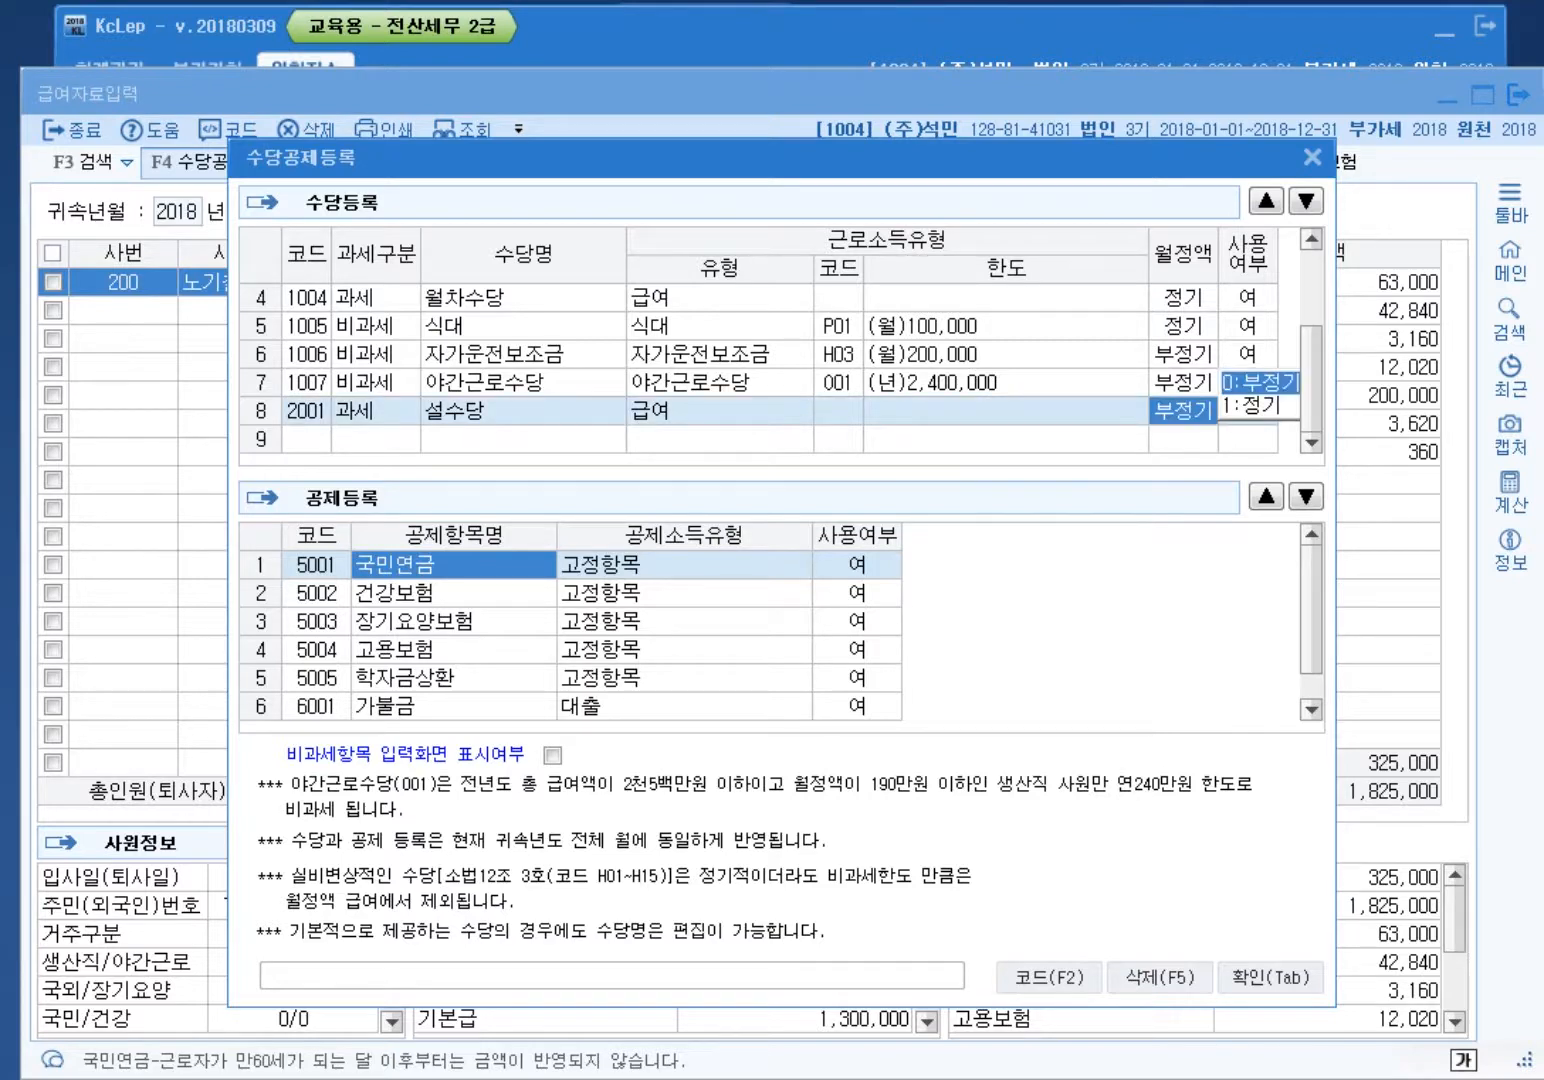
left_click(1312, 157)
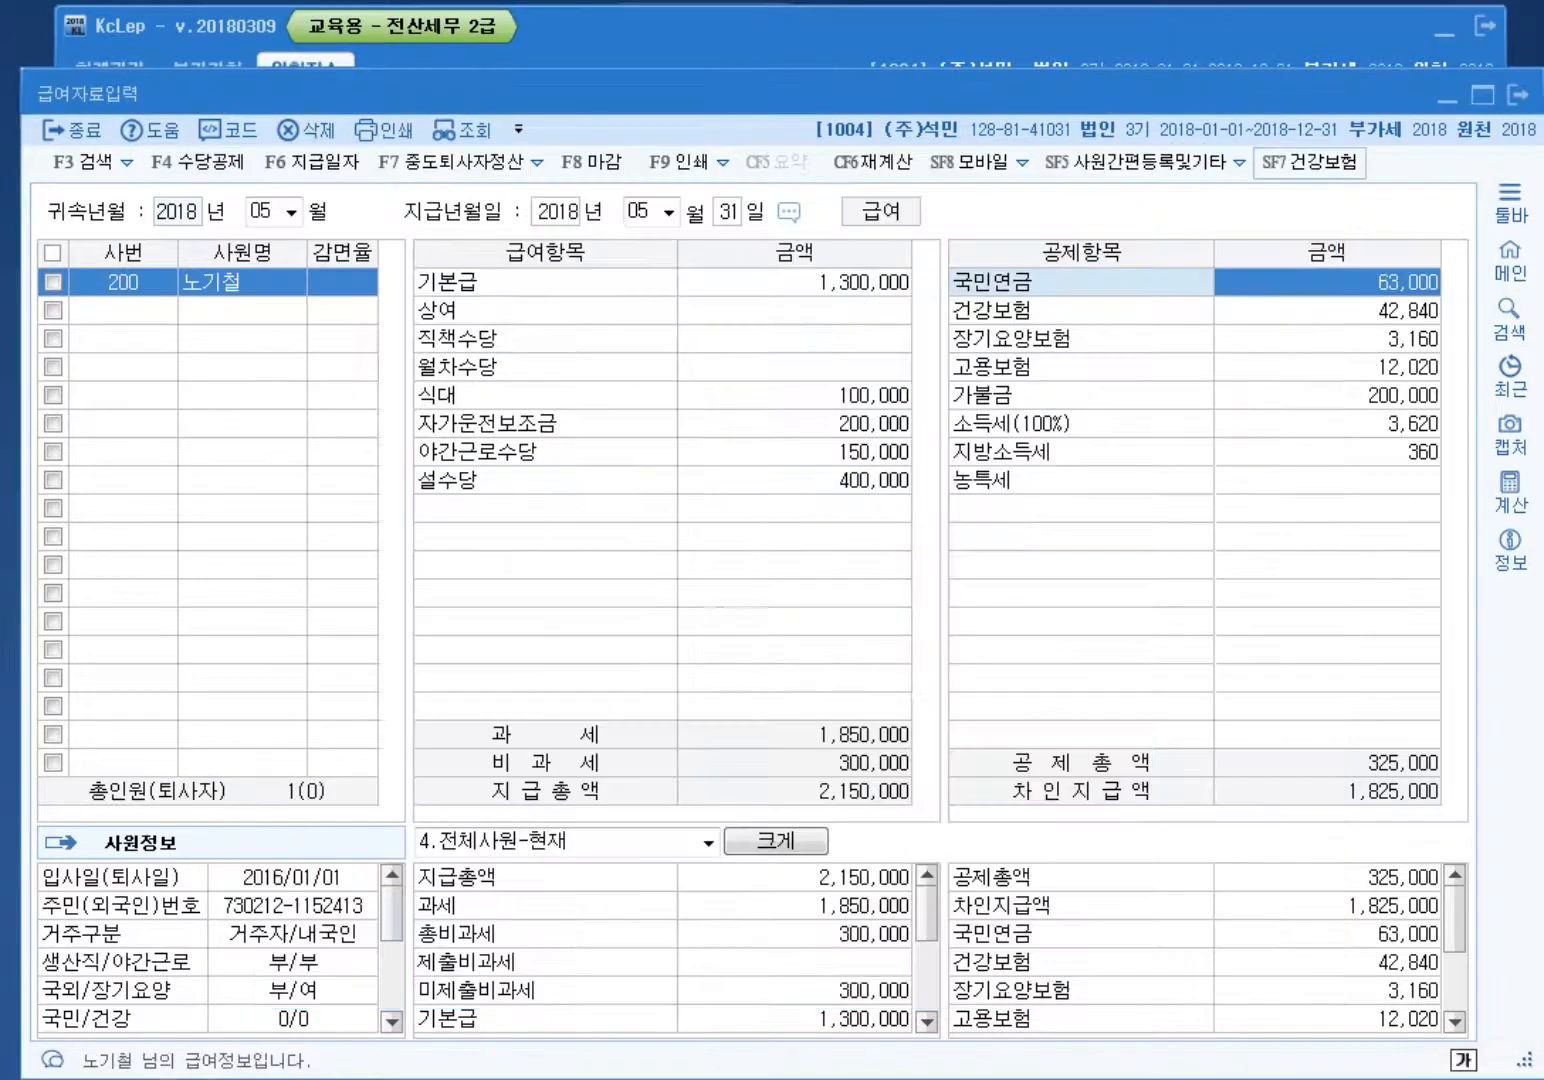
left_click(1518, 94)
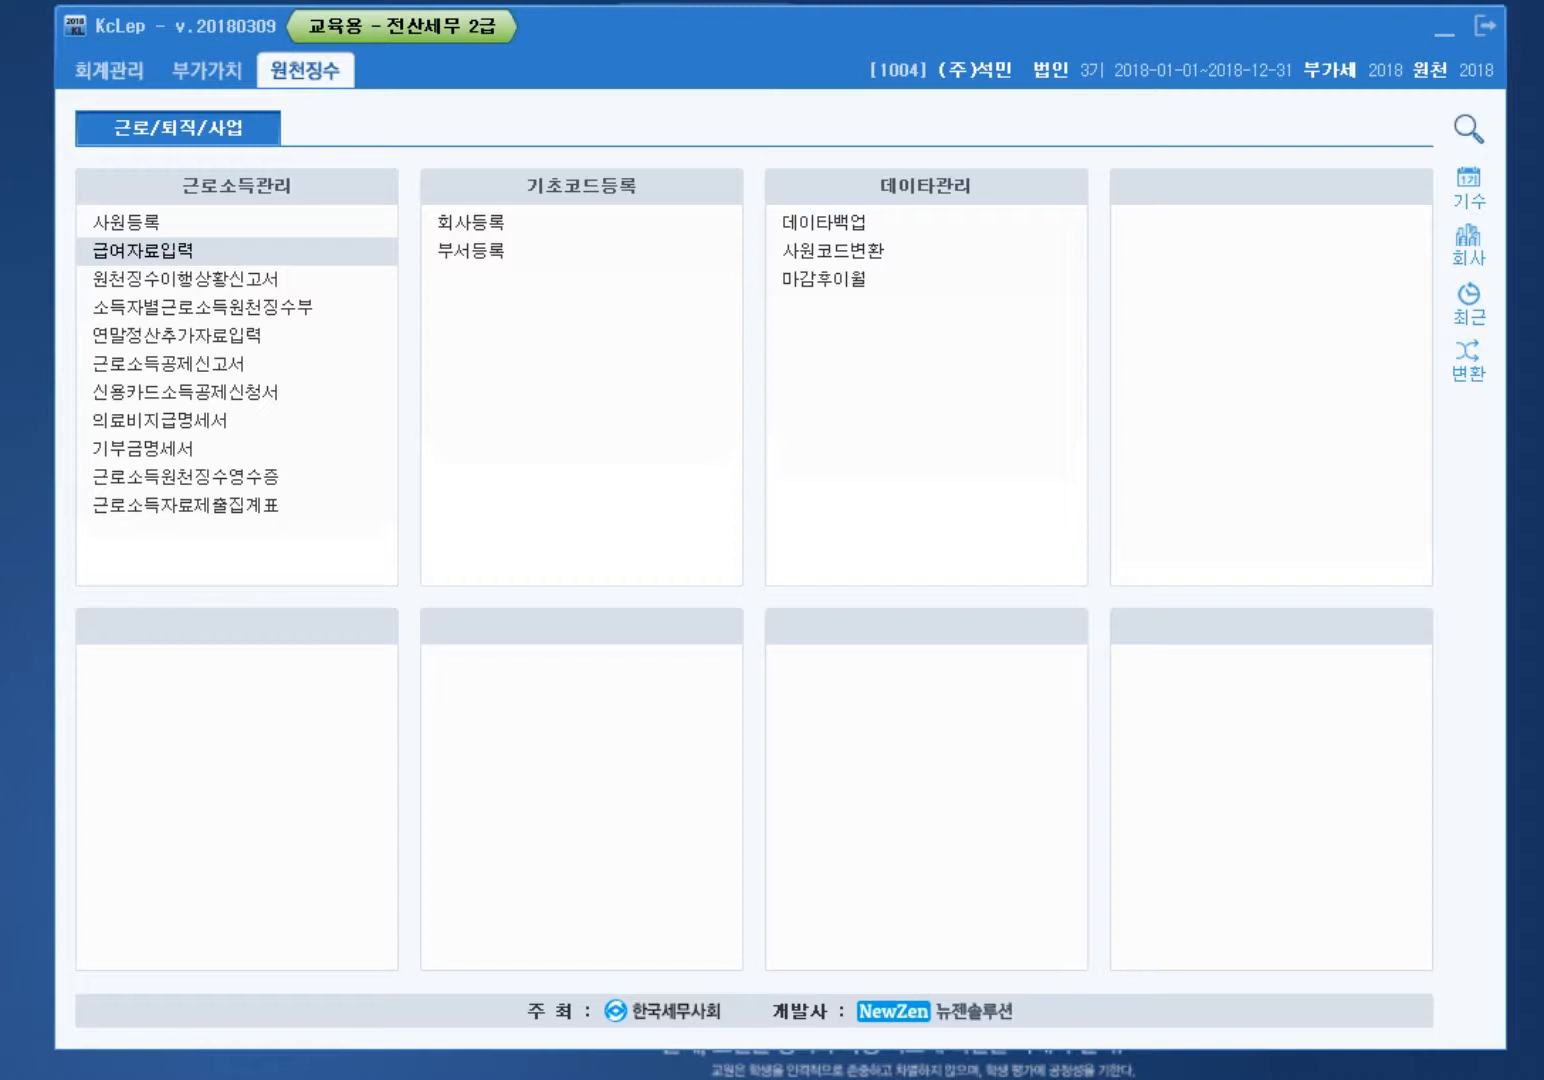
Step: Change to company 2200 (주)상민전자 via 회사변경 and open 급여자료입력 for 2018
left_click(1468, 245)
type("2200")
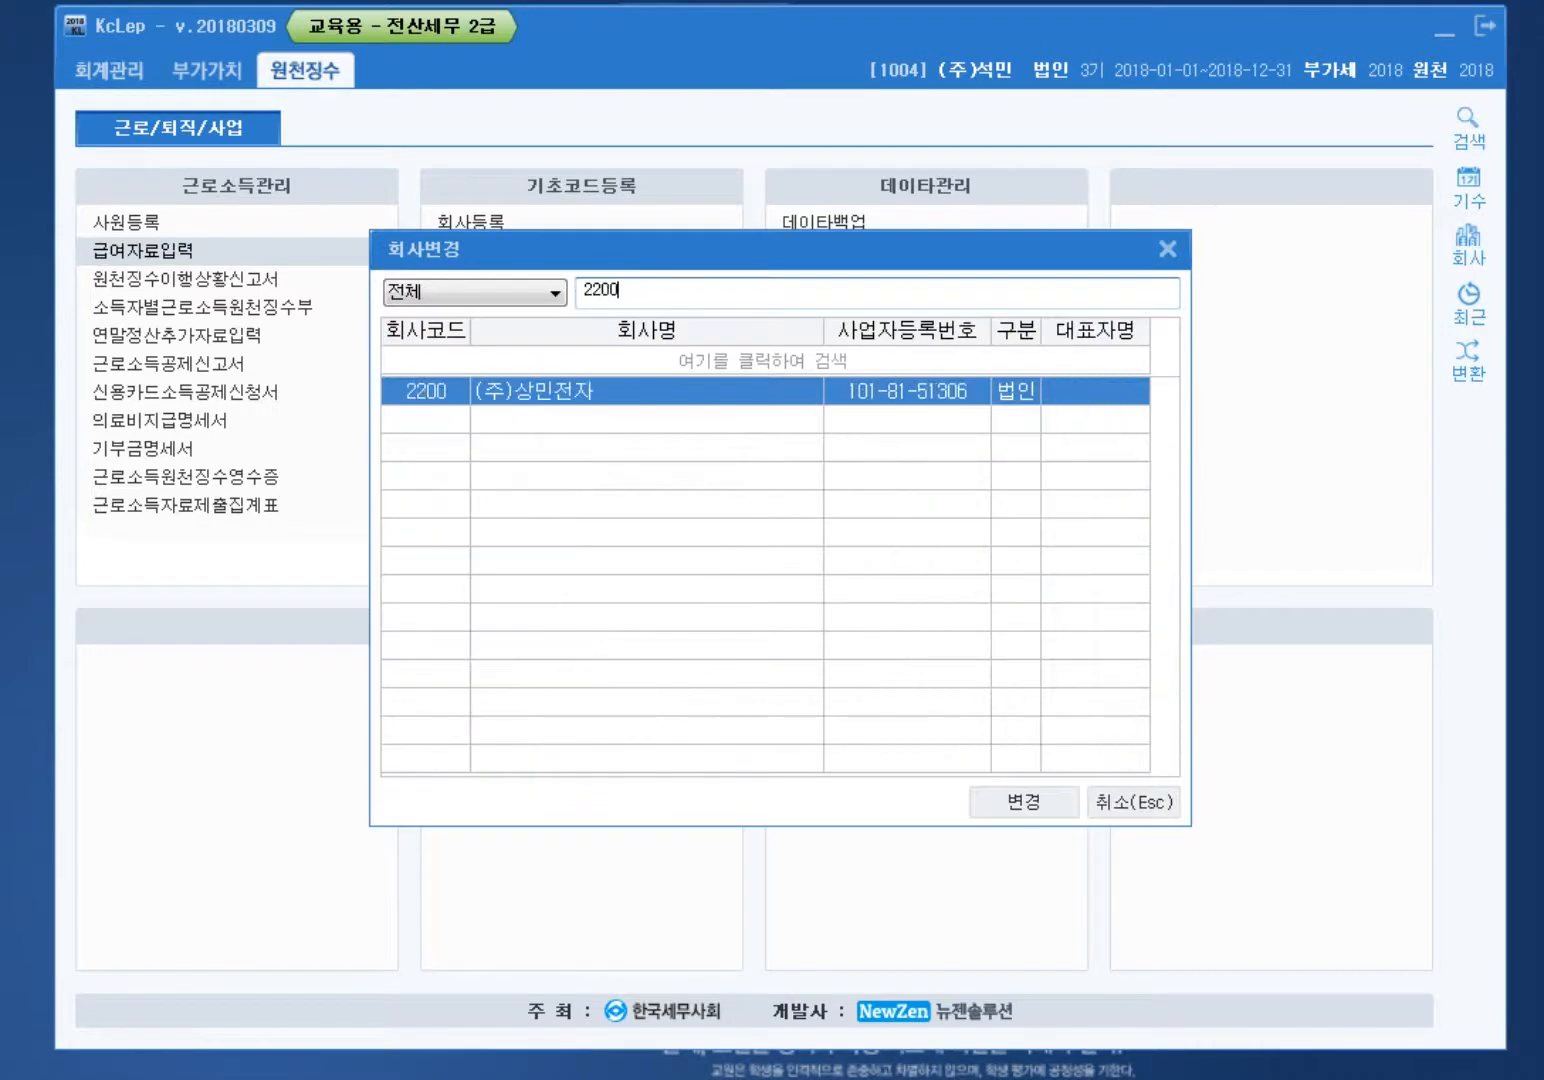
key("Return")
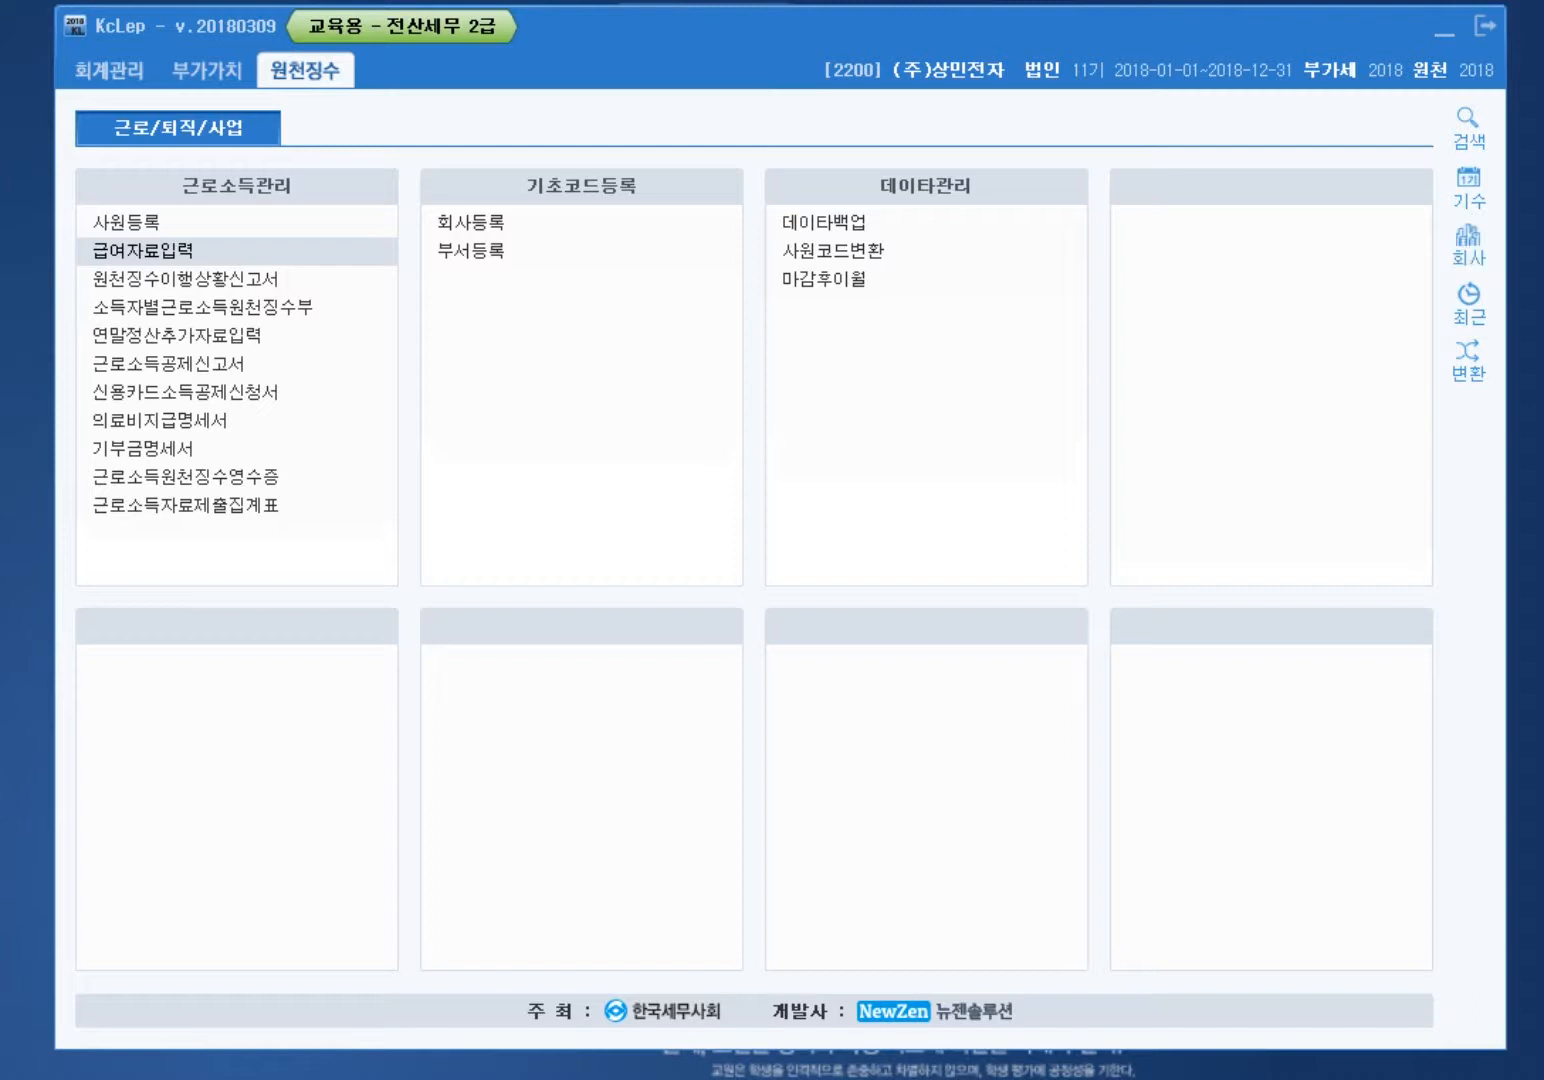
left_click(143, 250)
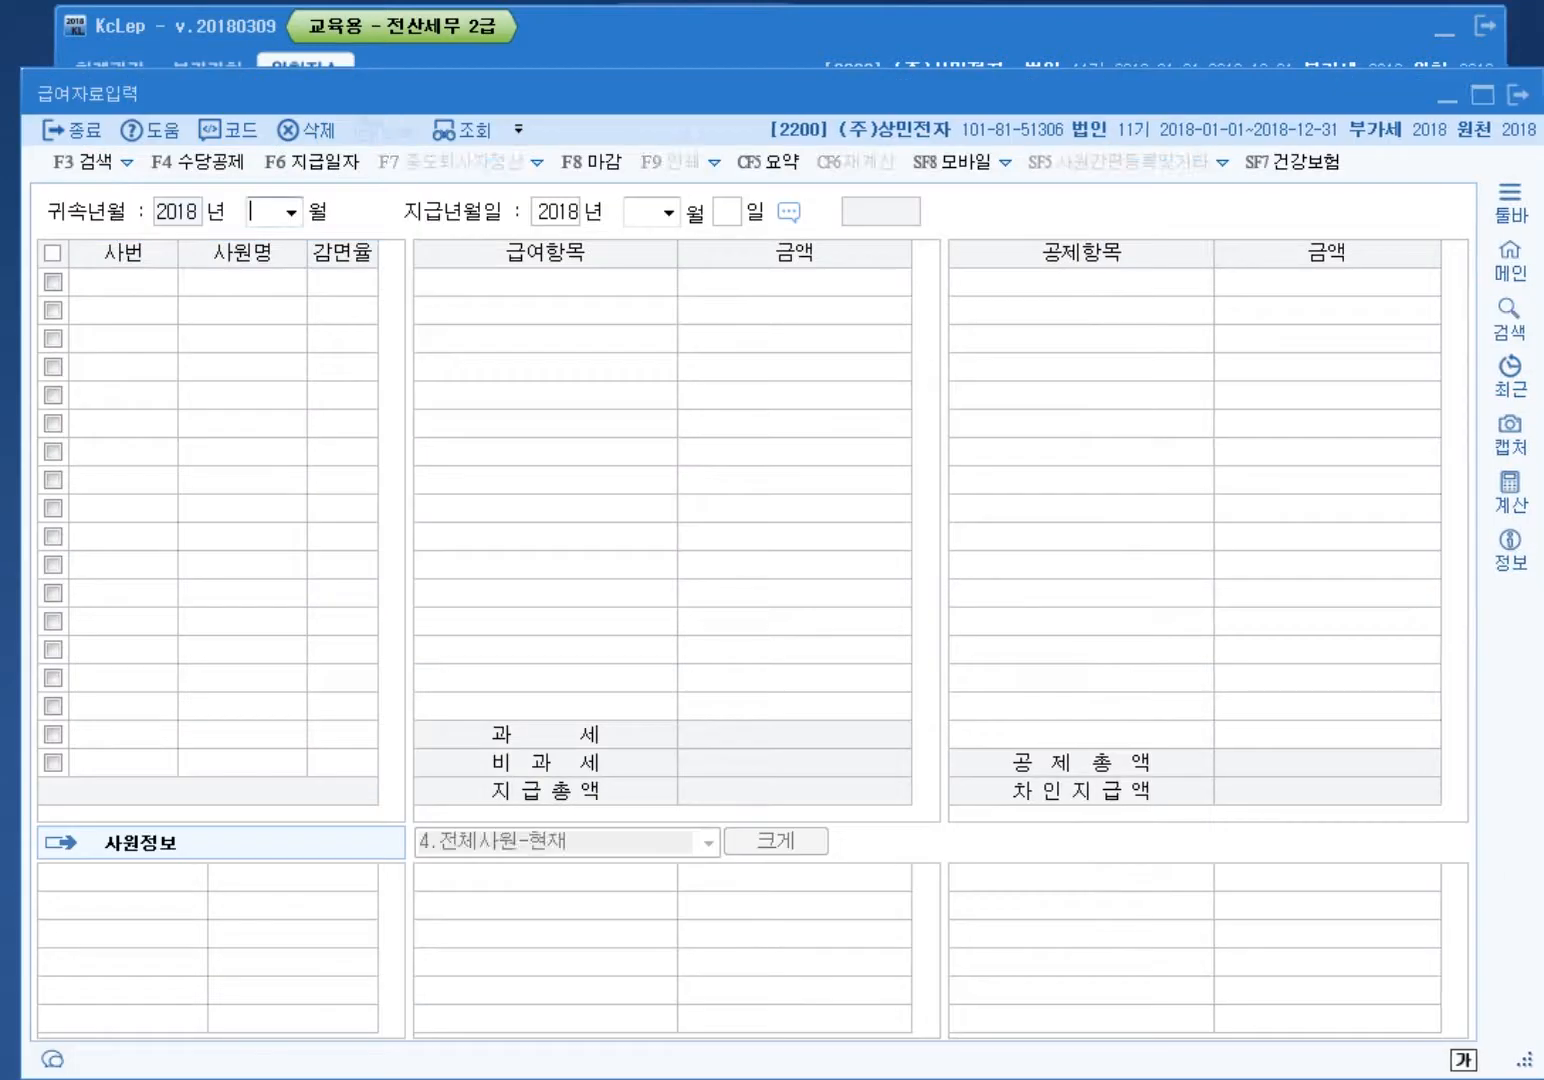
Step: Load the January 2018 payroll and mark the 4,320 income tax and 430 local tax totals
type("01")
key("Return")
key("Return")
key("Return")
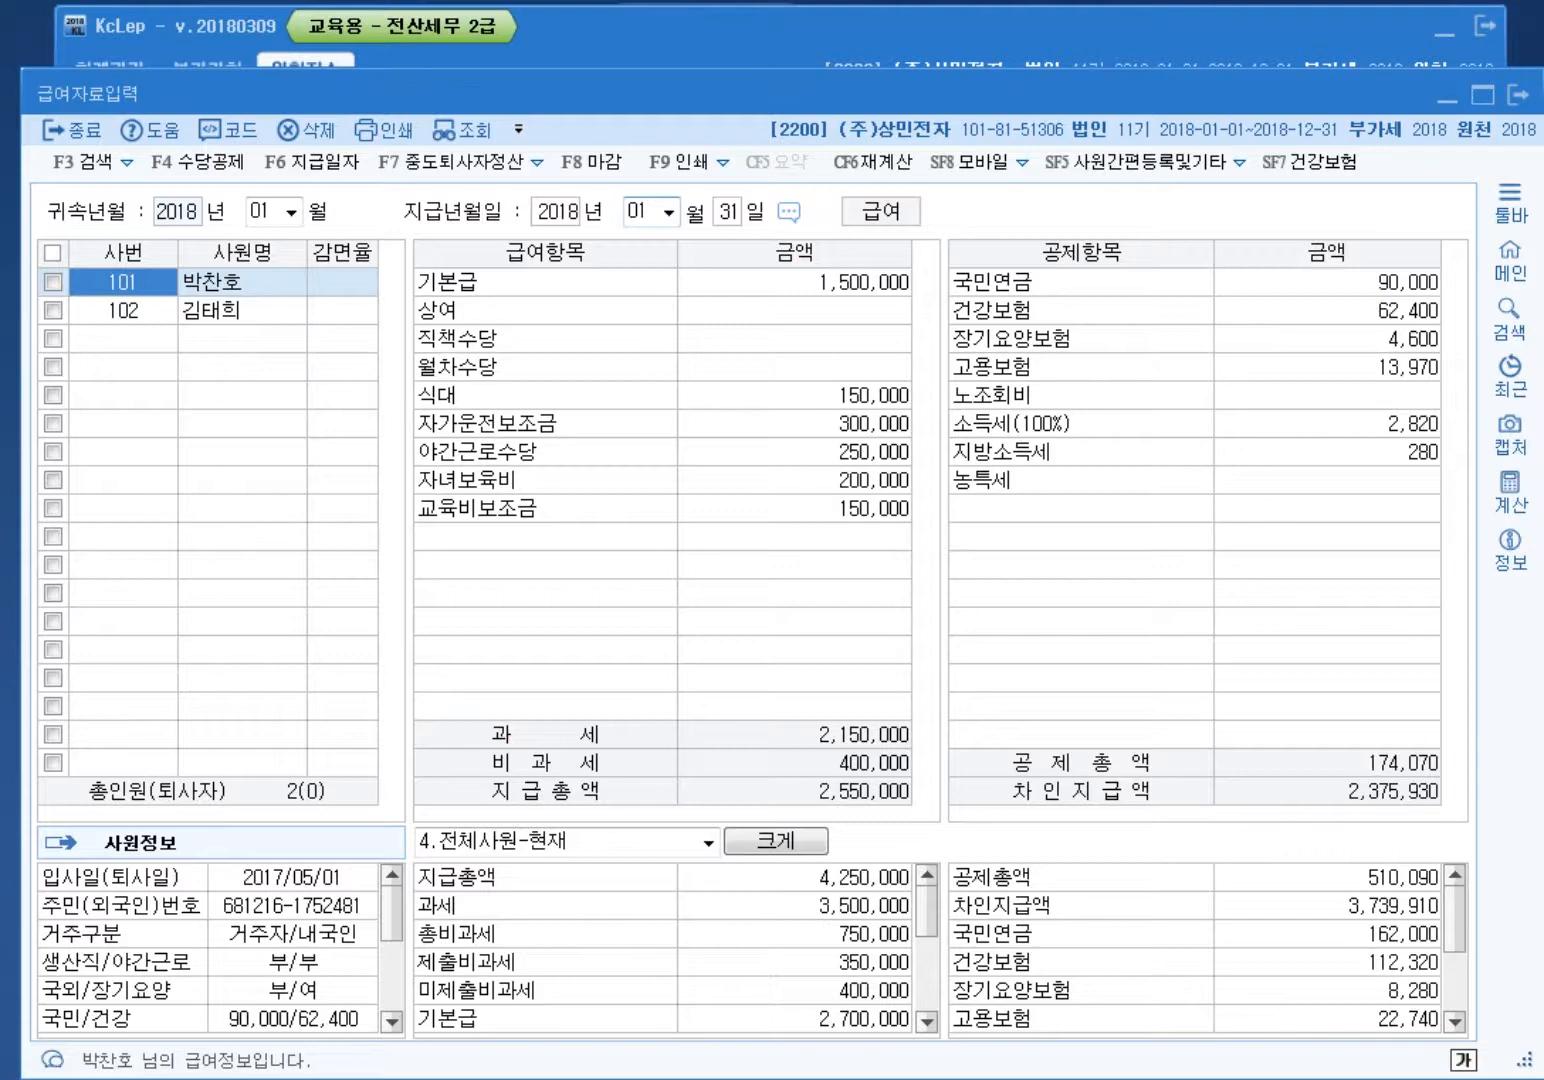
scroll(1200, 947, "down", 2)
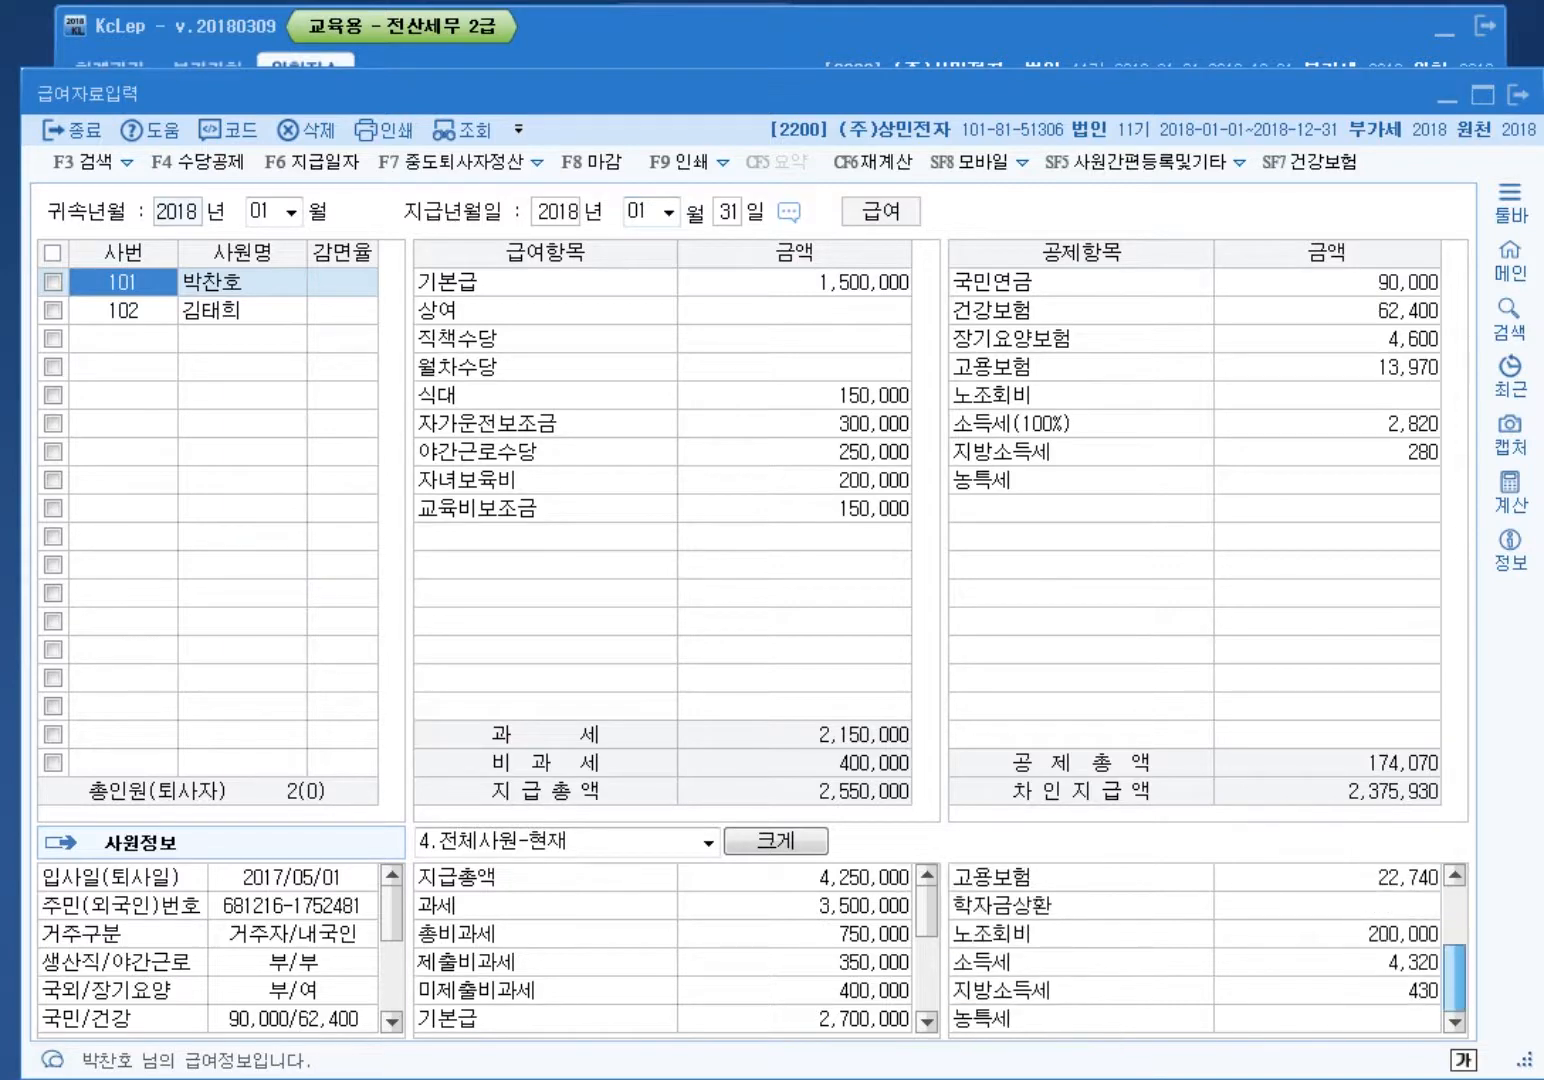
key("ctrl+alt+d")
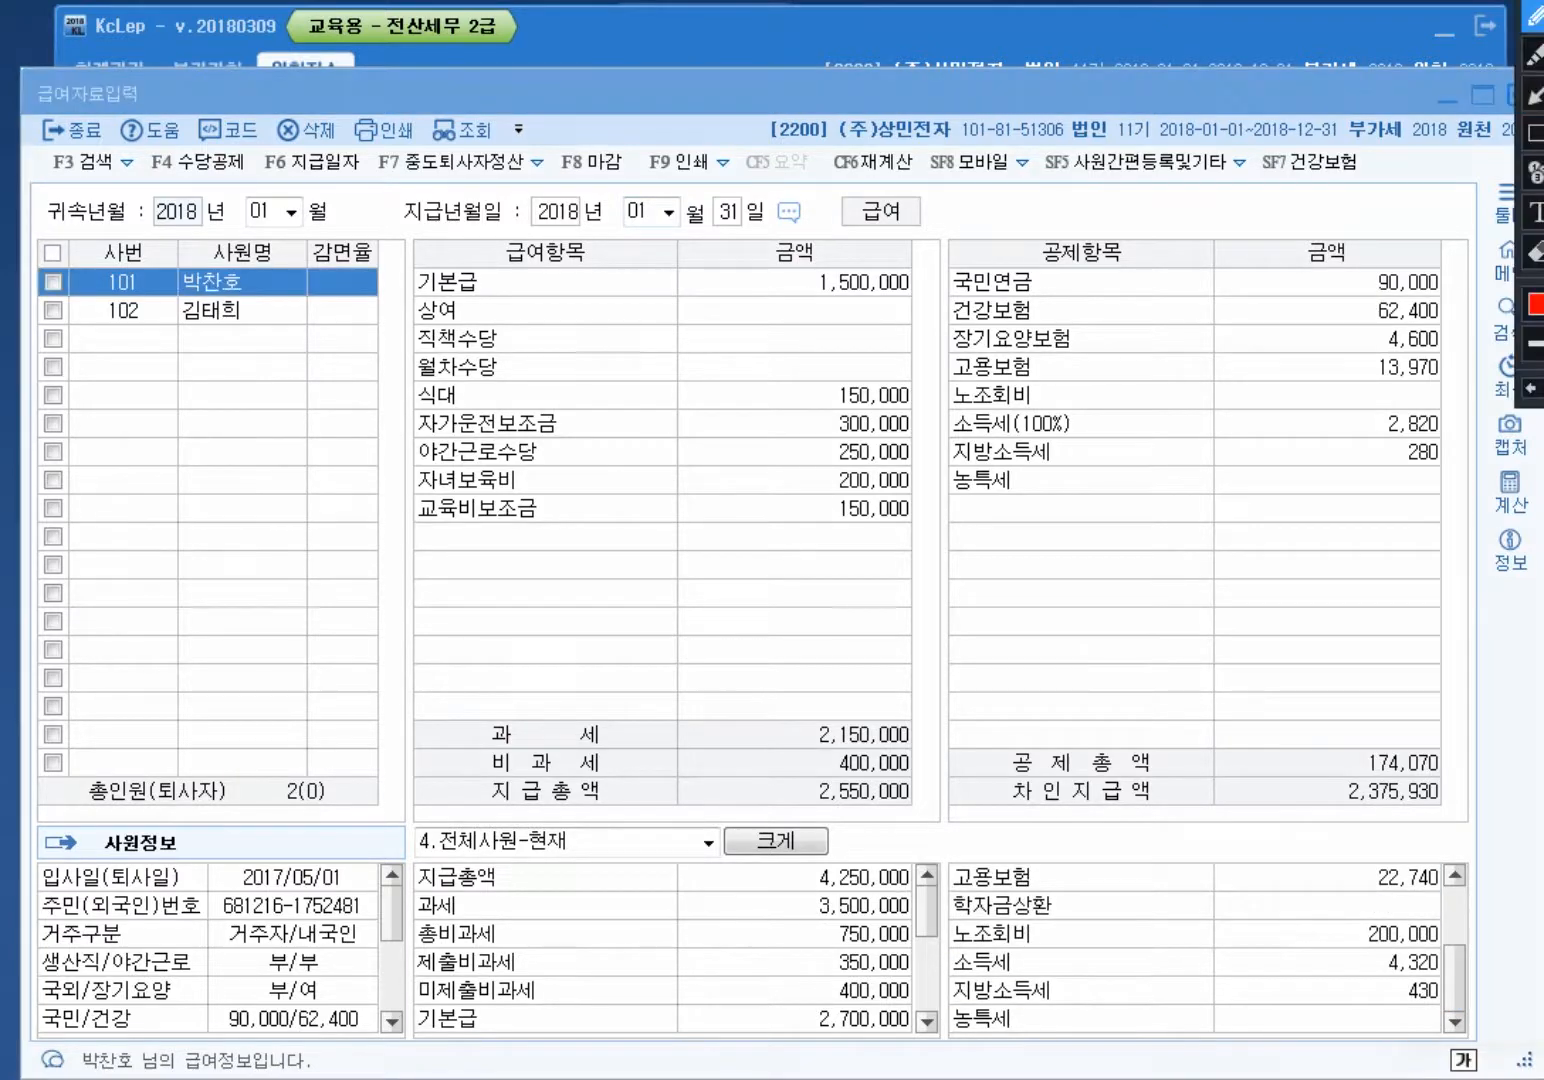
mouse_move(1436, 1004)
left_mouse_down()
mouse_move(1380, 936)
mouse_move(1438, 992)
mouse_move(1432, 1010)
left_mouse_up()
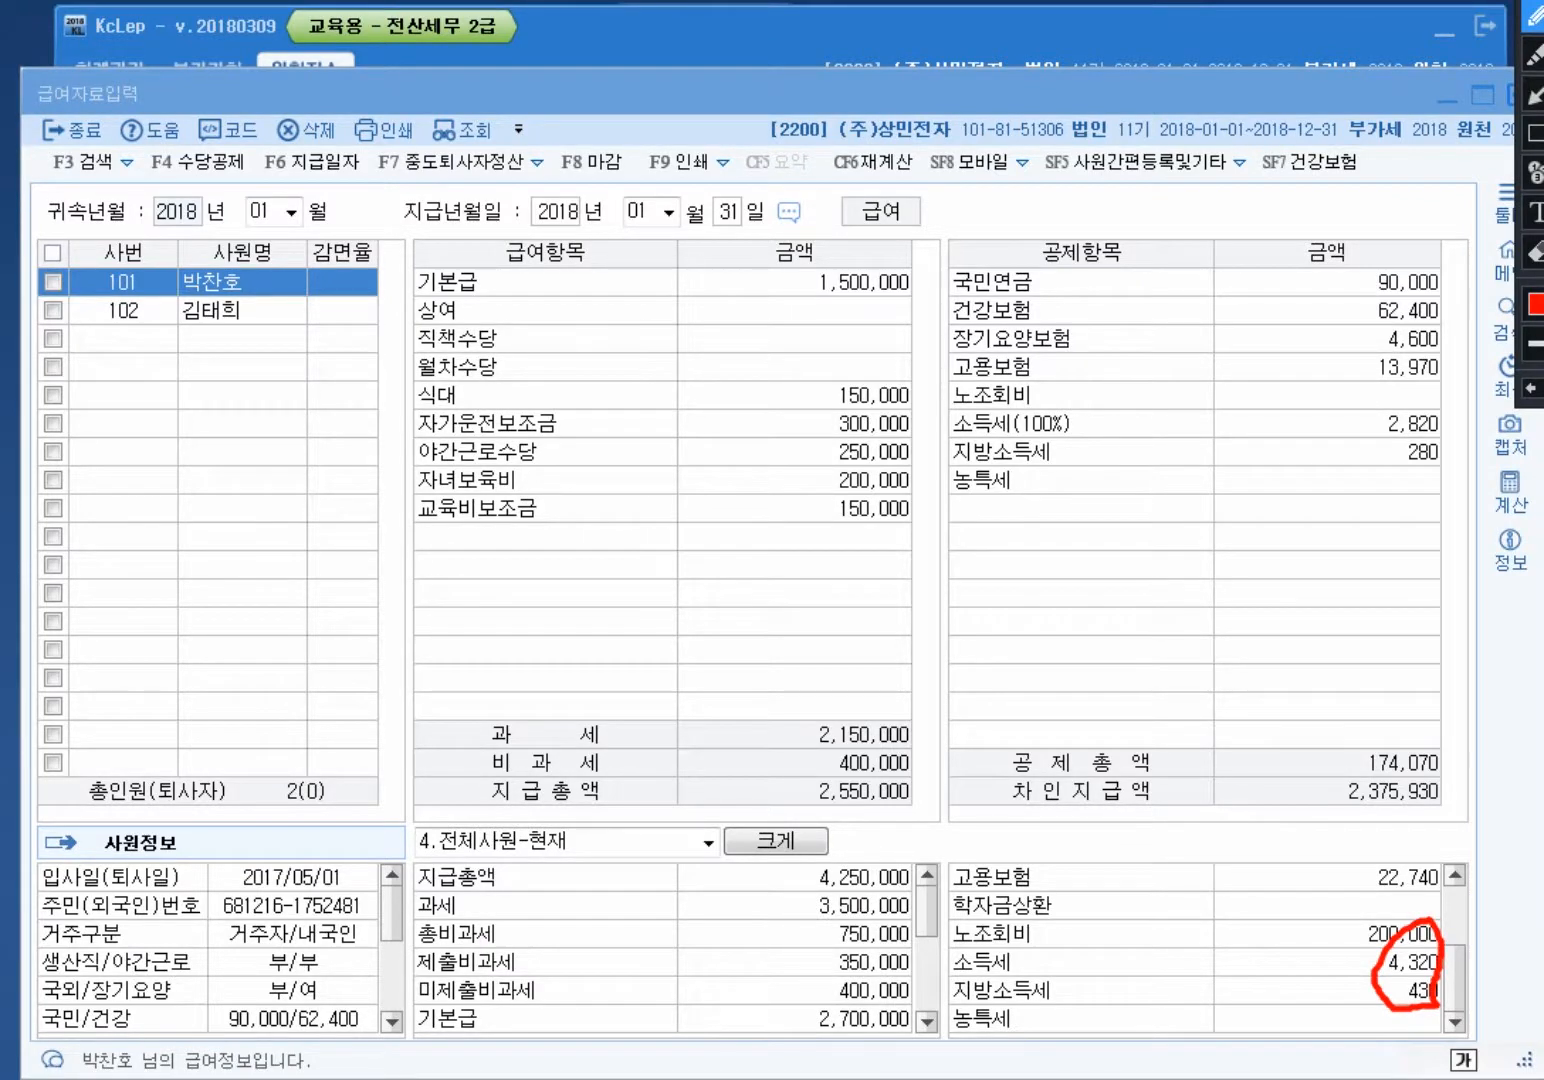
key("ctrl+alt+d")
Step: Check the 2,820 소득세 and employee 102's 150 지방소득세, then return to the main menu
left_click(1327, 423)
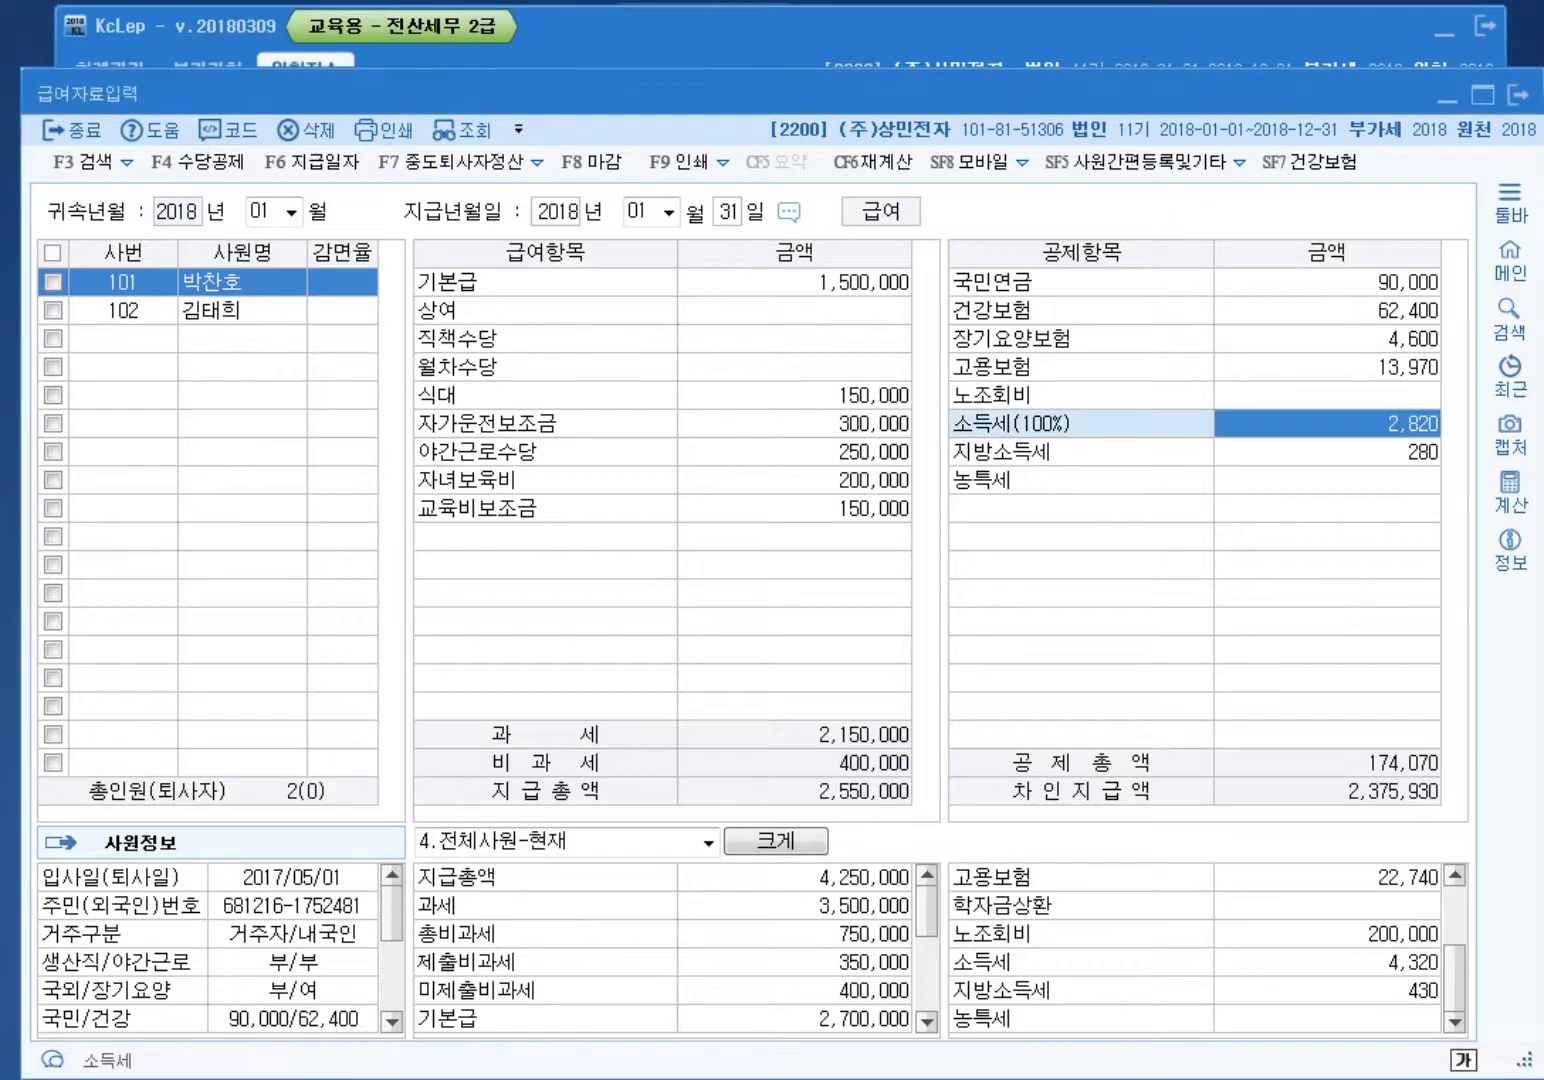
left_click(123, 310)
left_click(1327, 452)
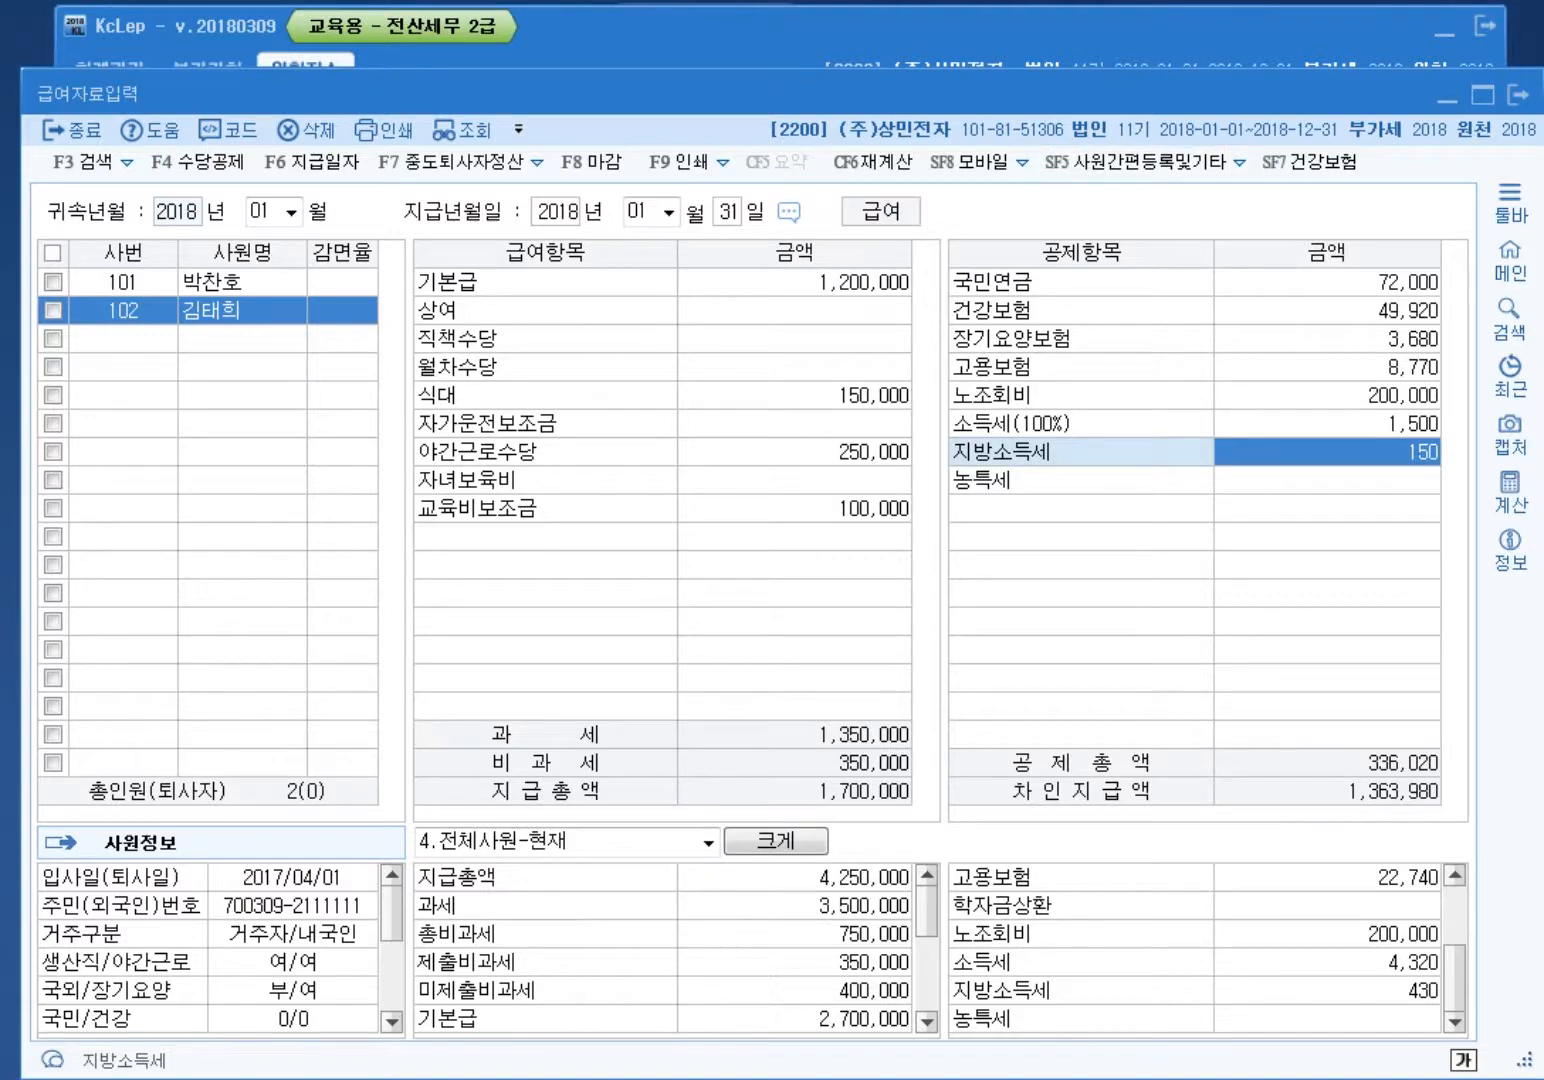
left_click(1130, 38)
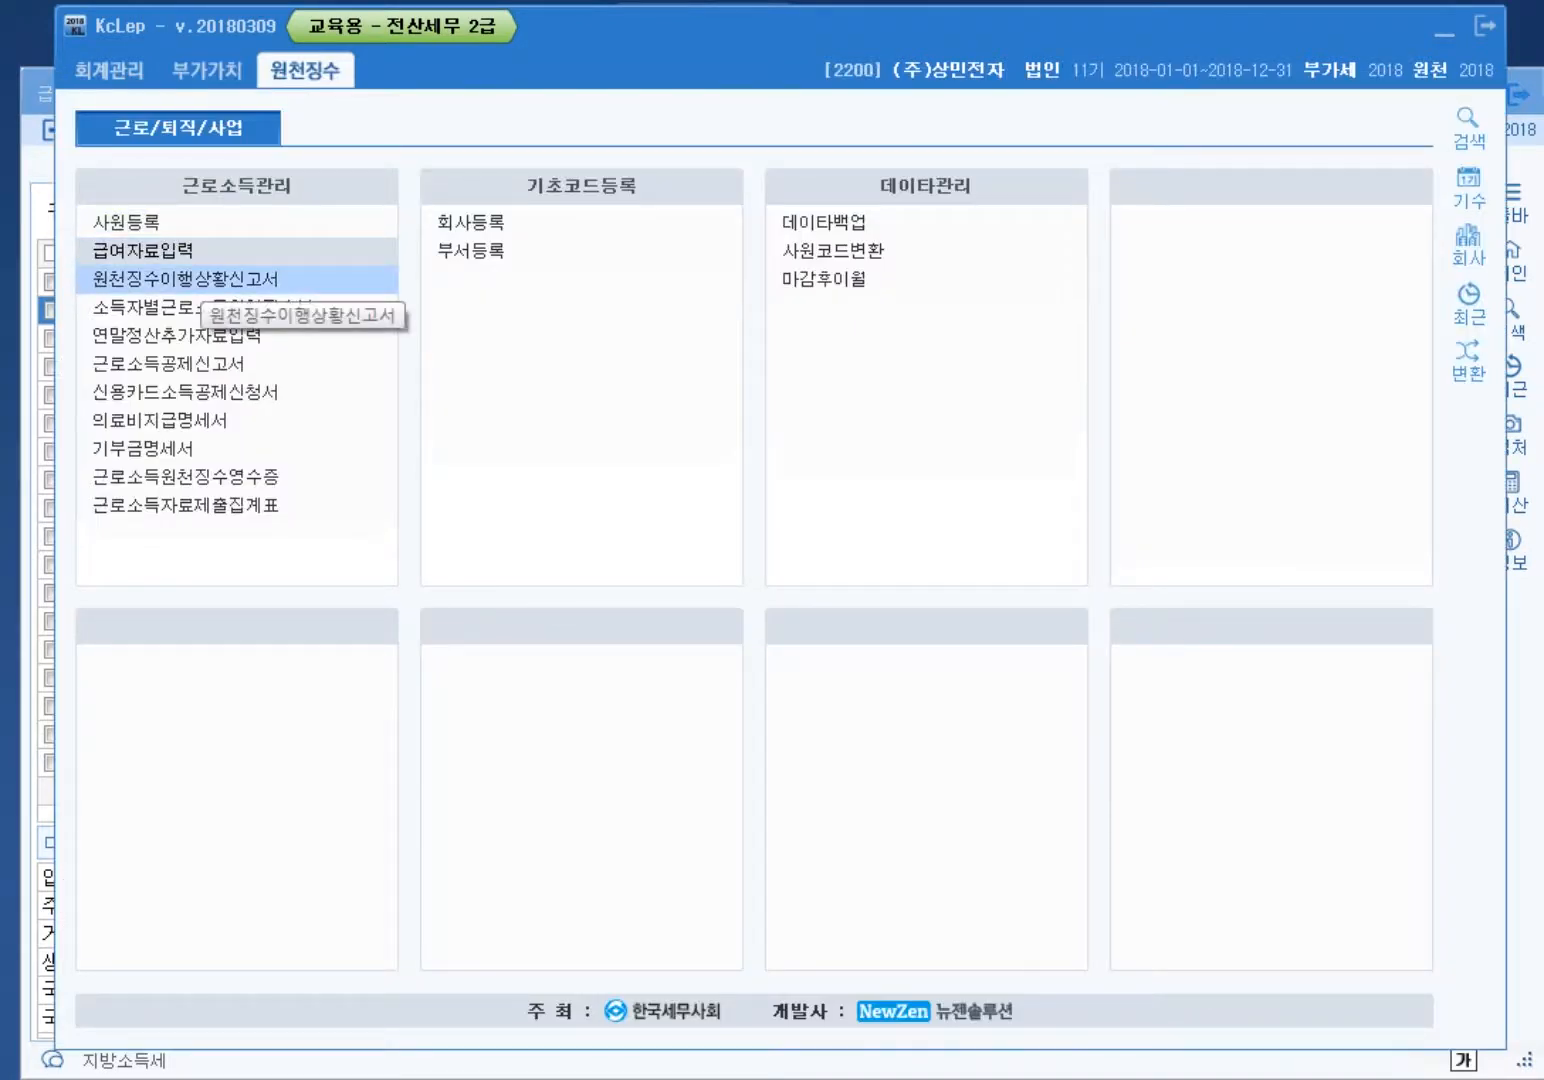
Step: Open the withholding status report and set the attribution start month to 01
left_click(185, 279)
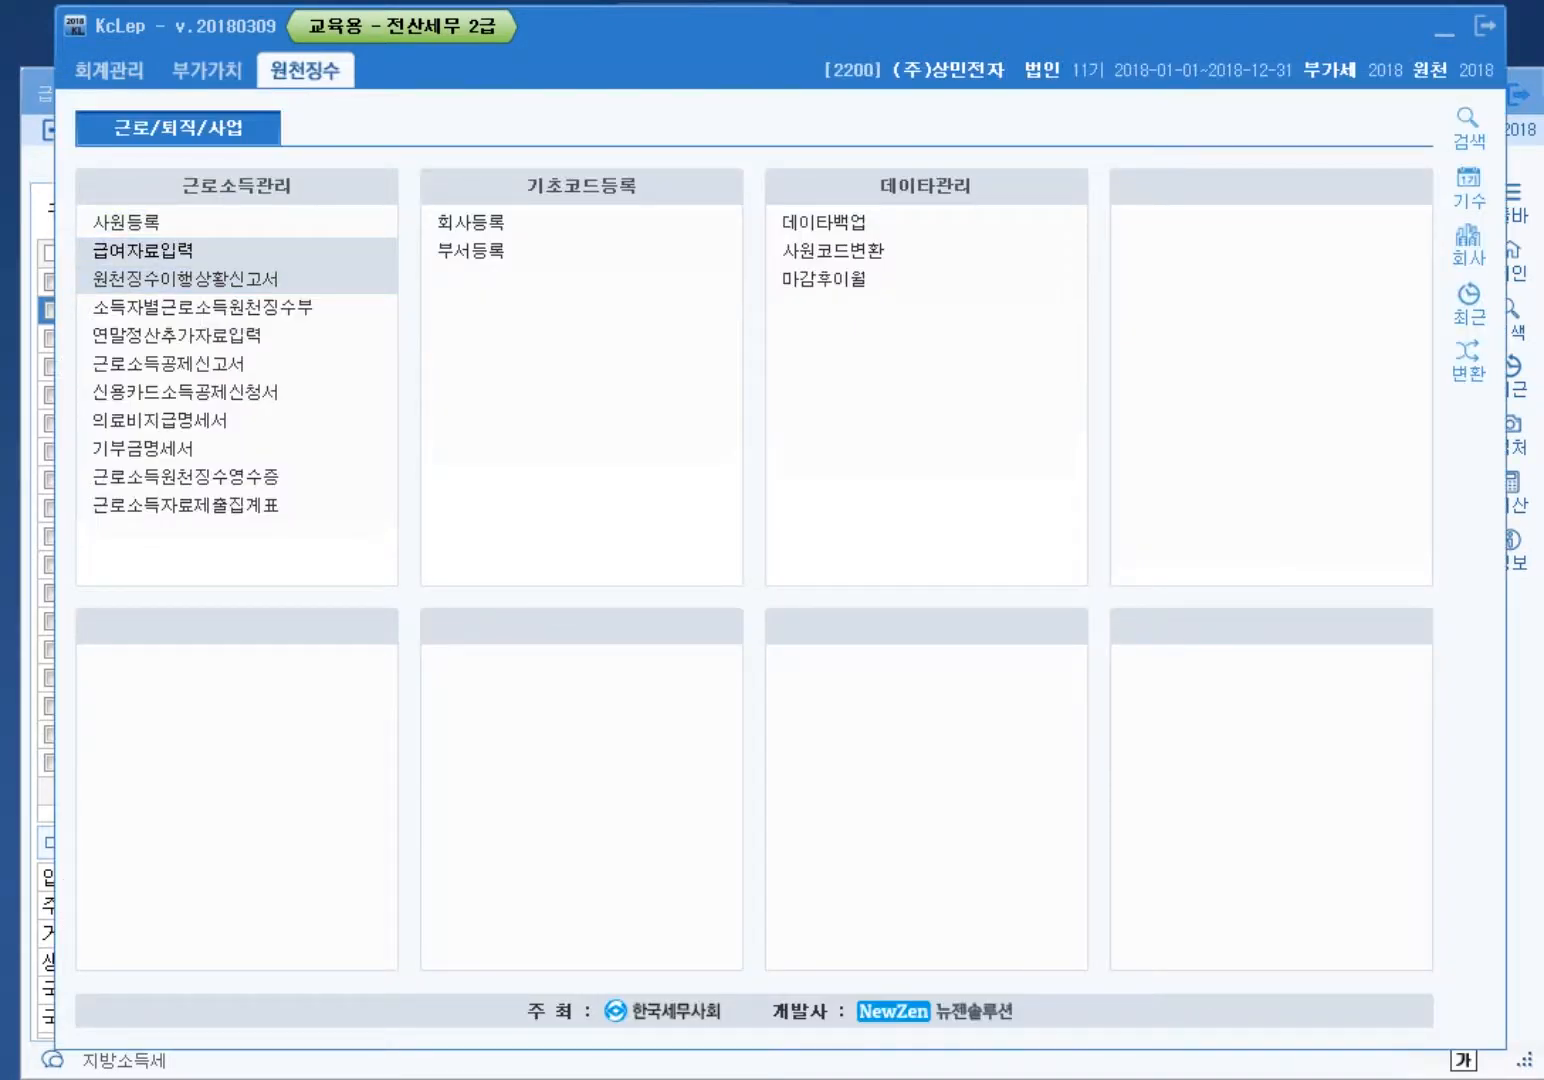
left_click(185, 279)
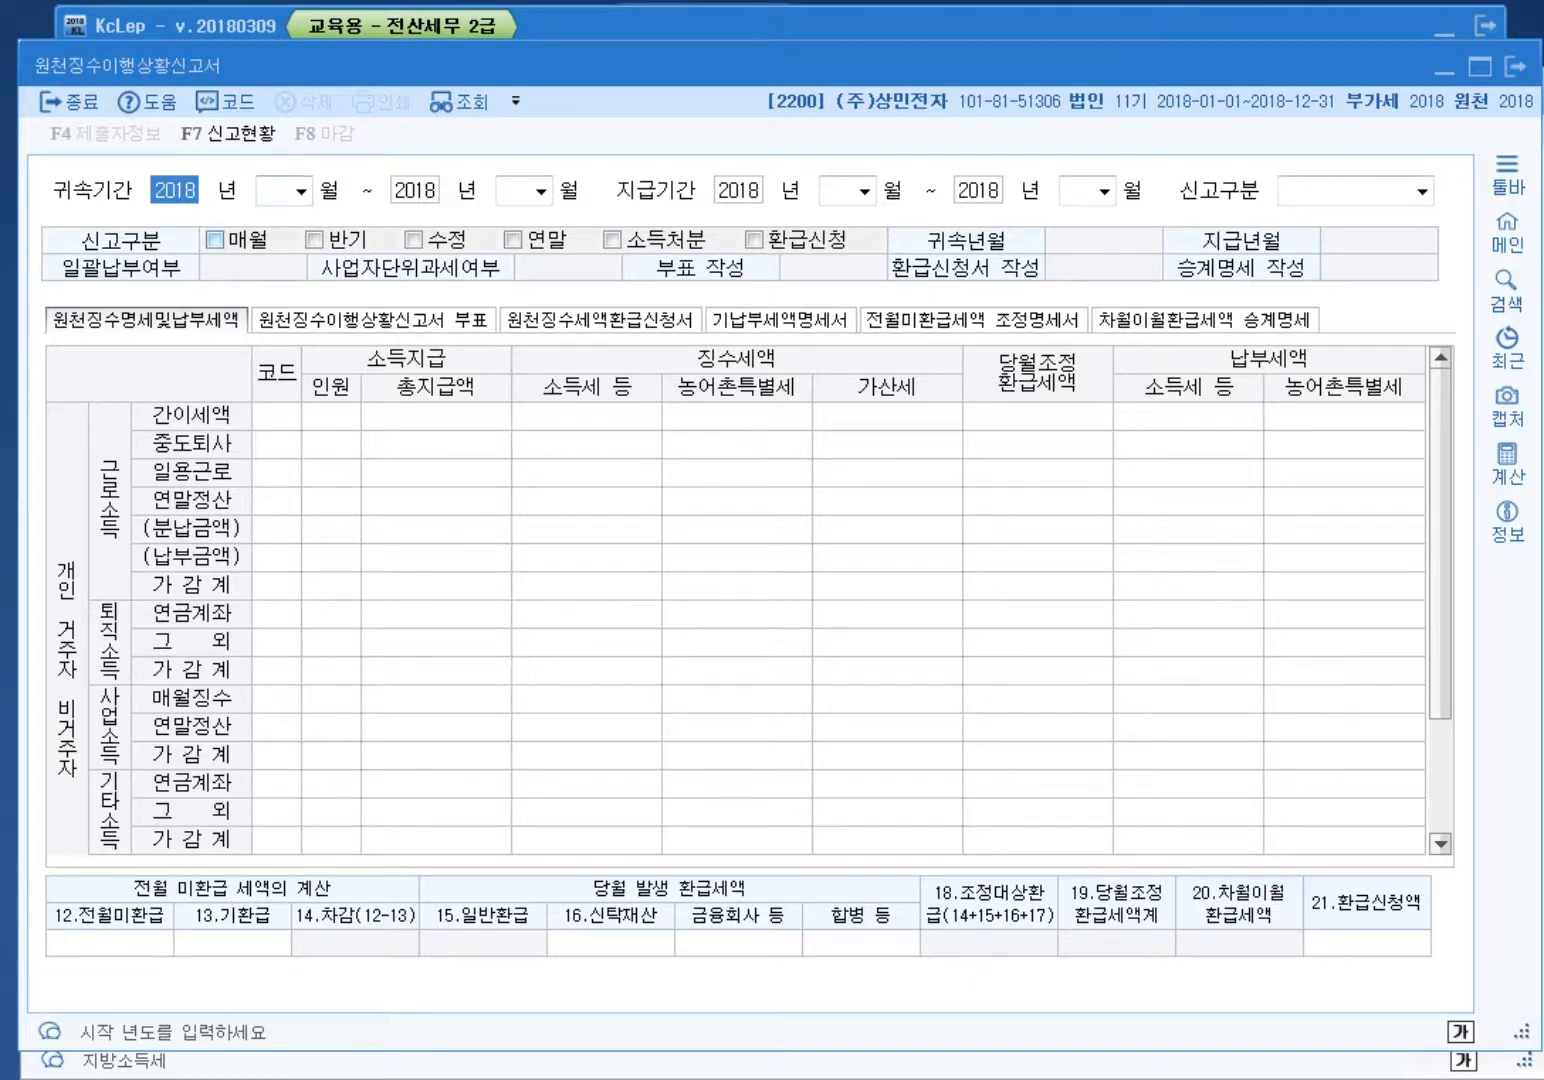
key("Return")
type("01")
key("Return")
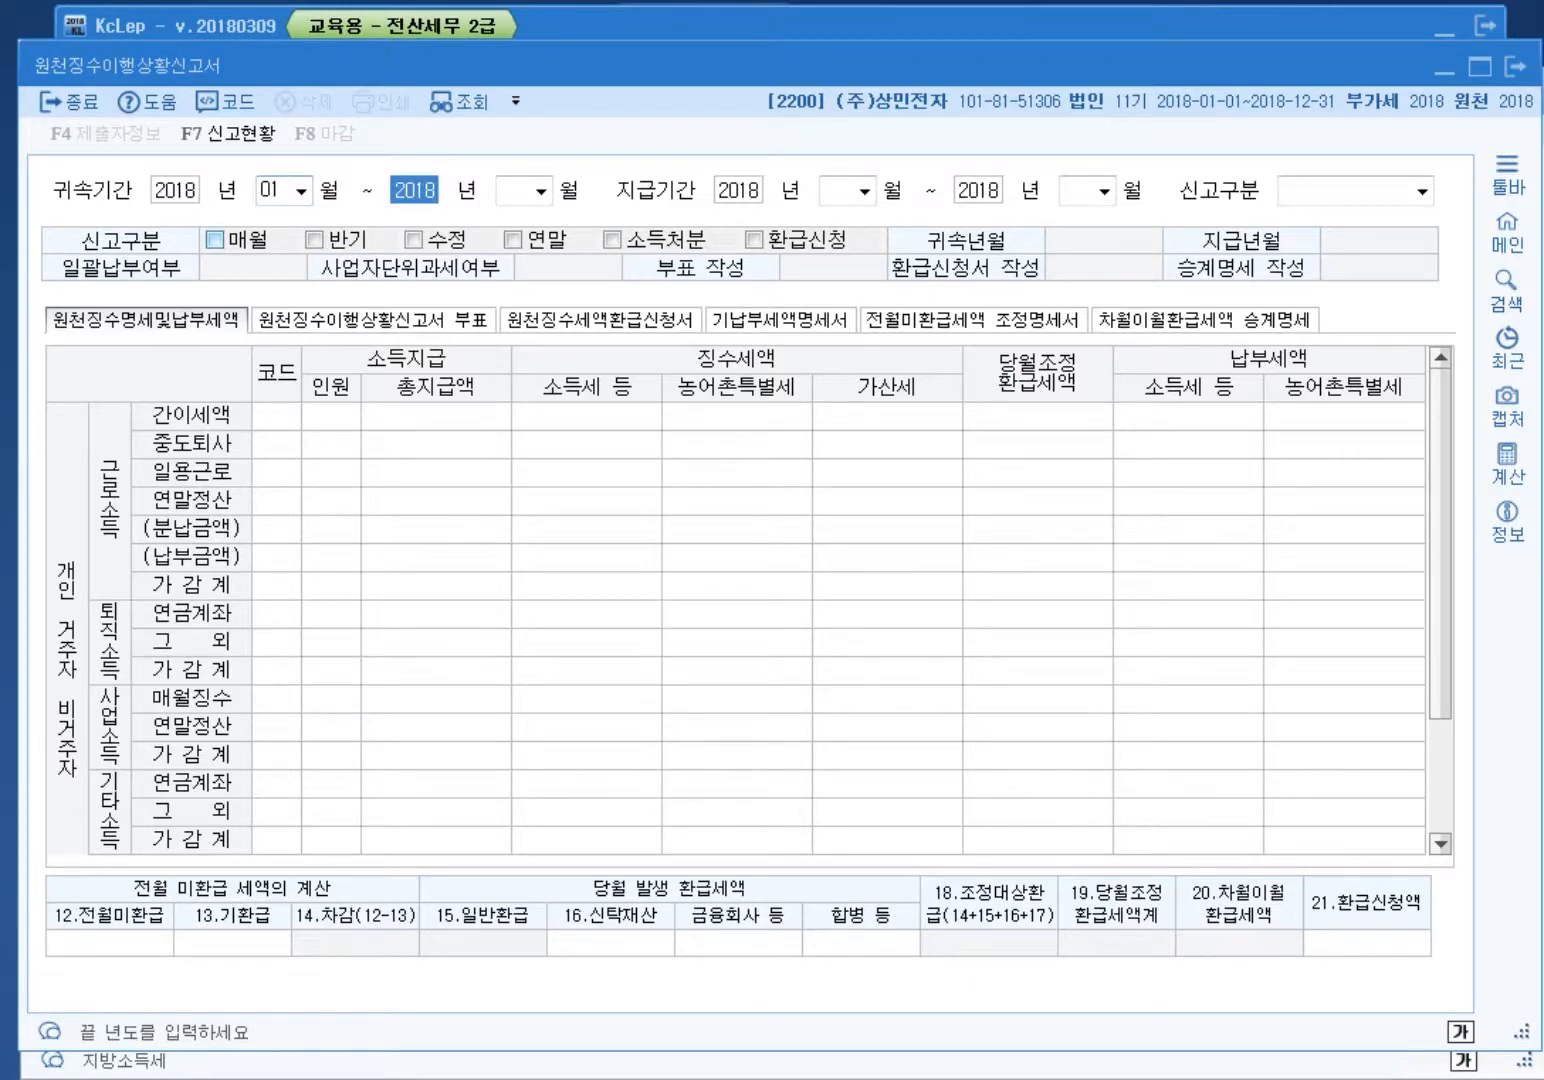
key("shift+Tab")
type("10")
key("shift+Tab")
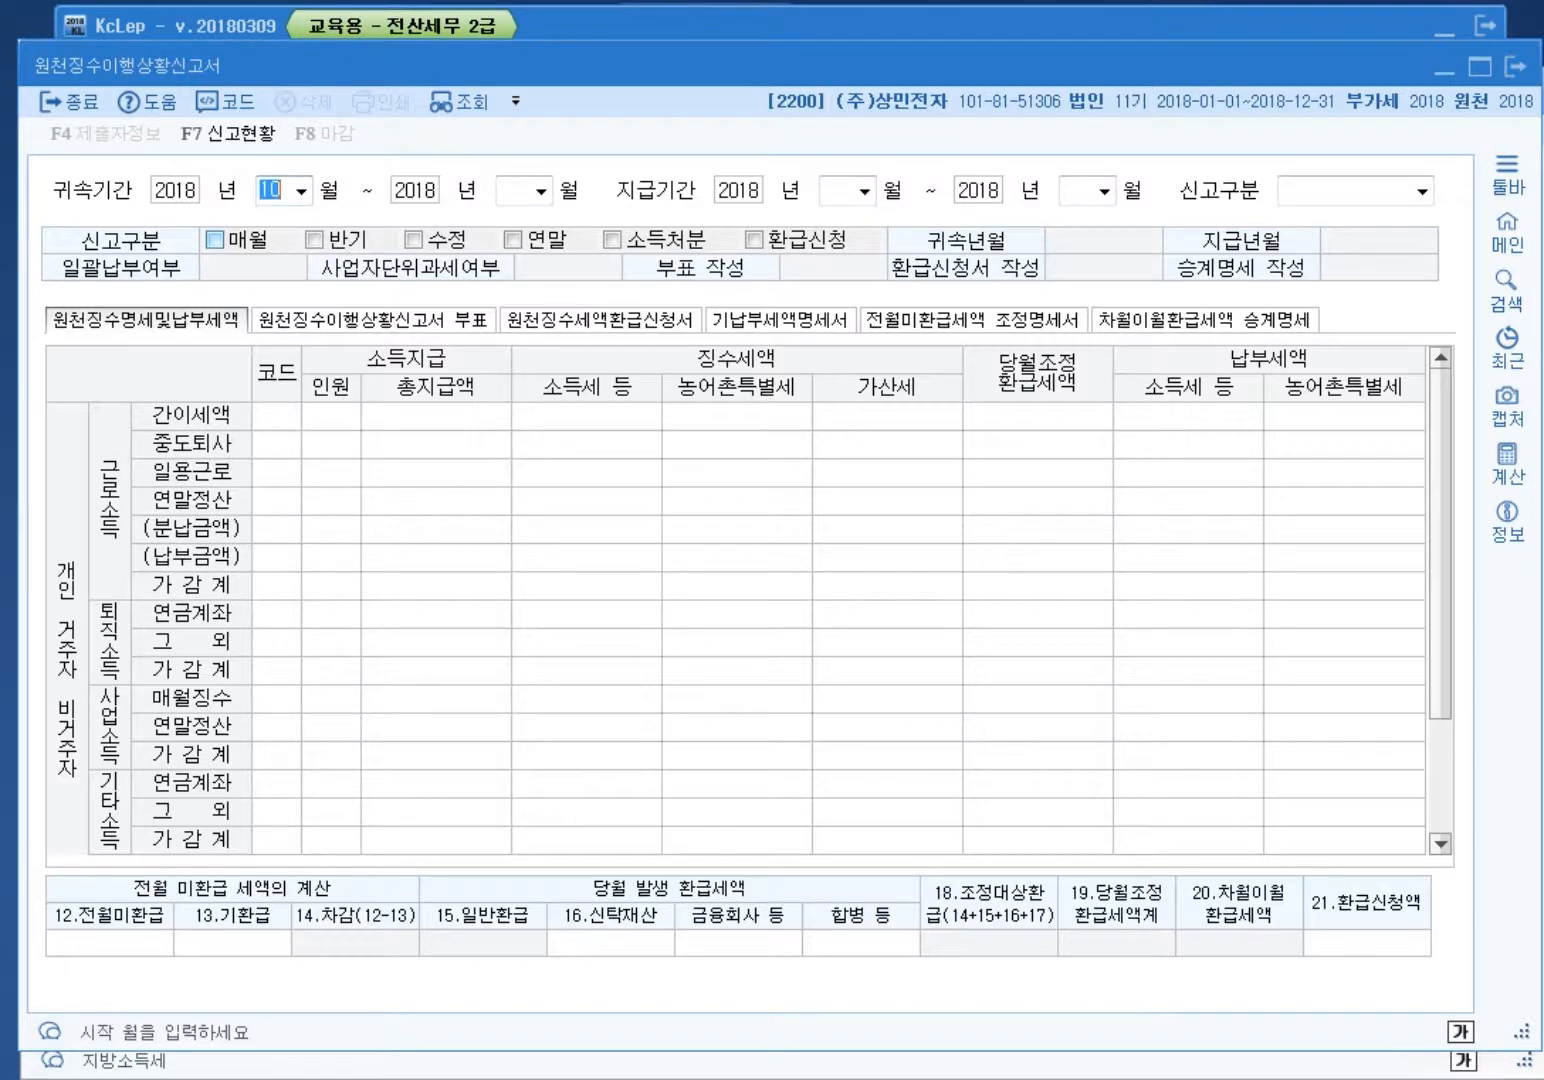
type("01")
key("Return")
Step: Set the attribution end month and payment period to 01, loading the January regular report
key("Return")
type("01")
key("Return")
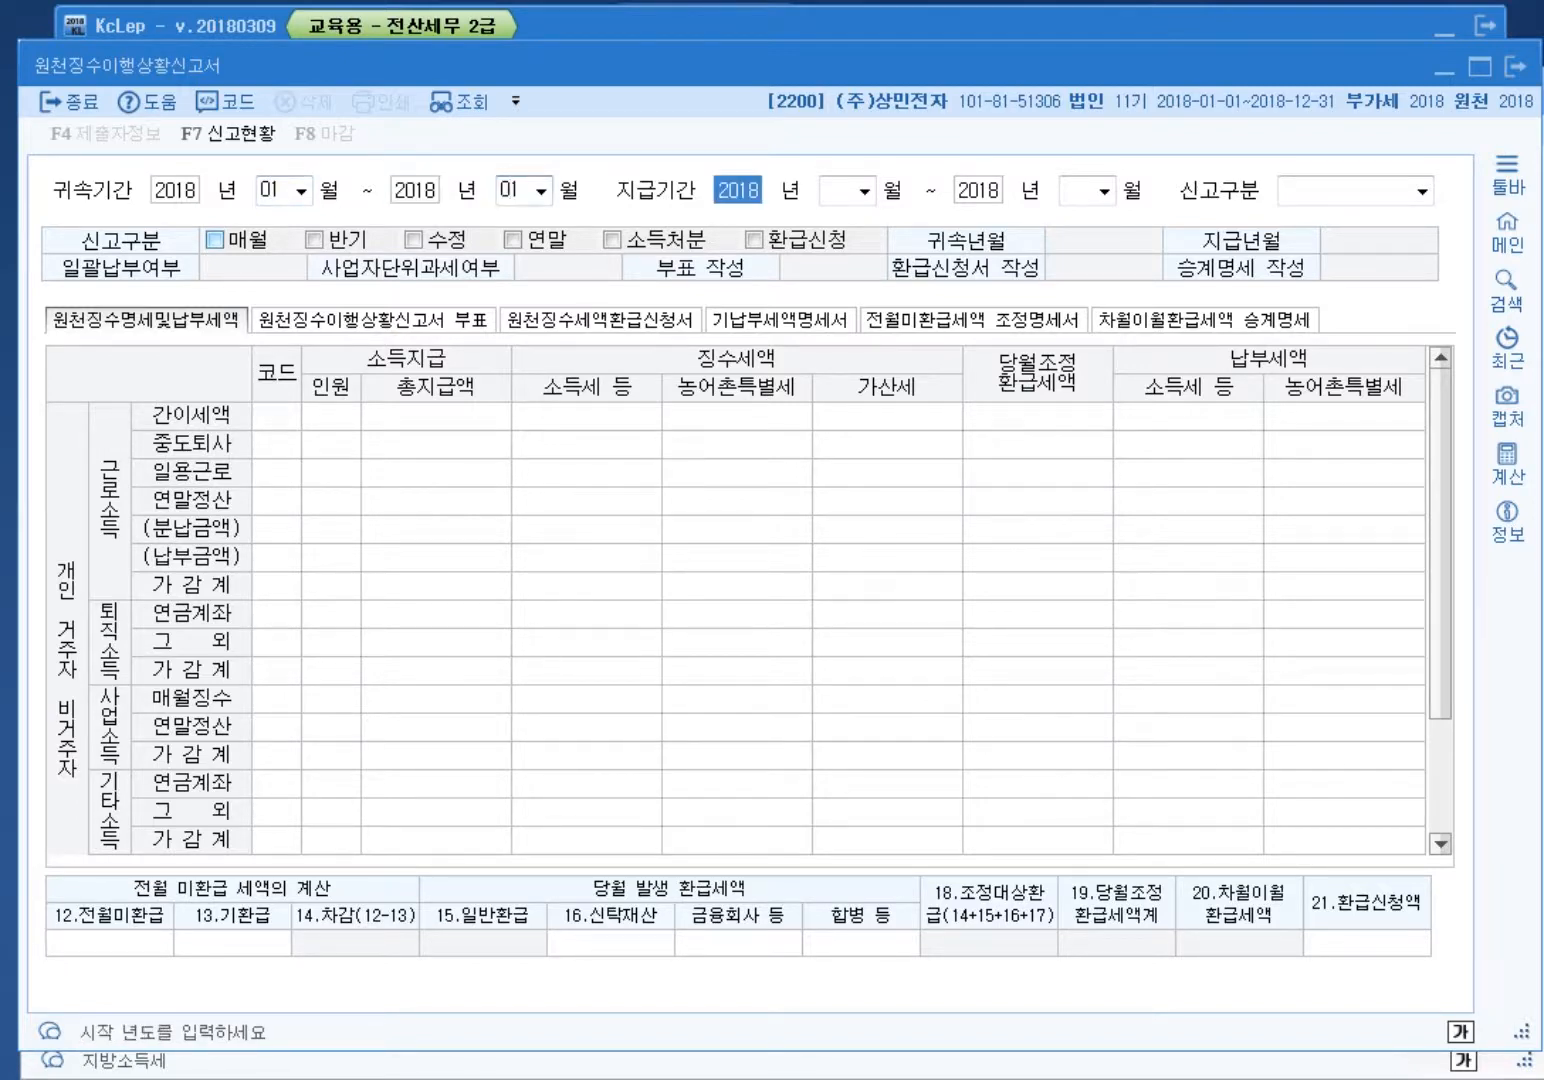
key("Return")
type("01")
key("Return")
key("Return")
type("01")
key("Return")
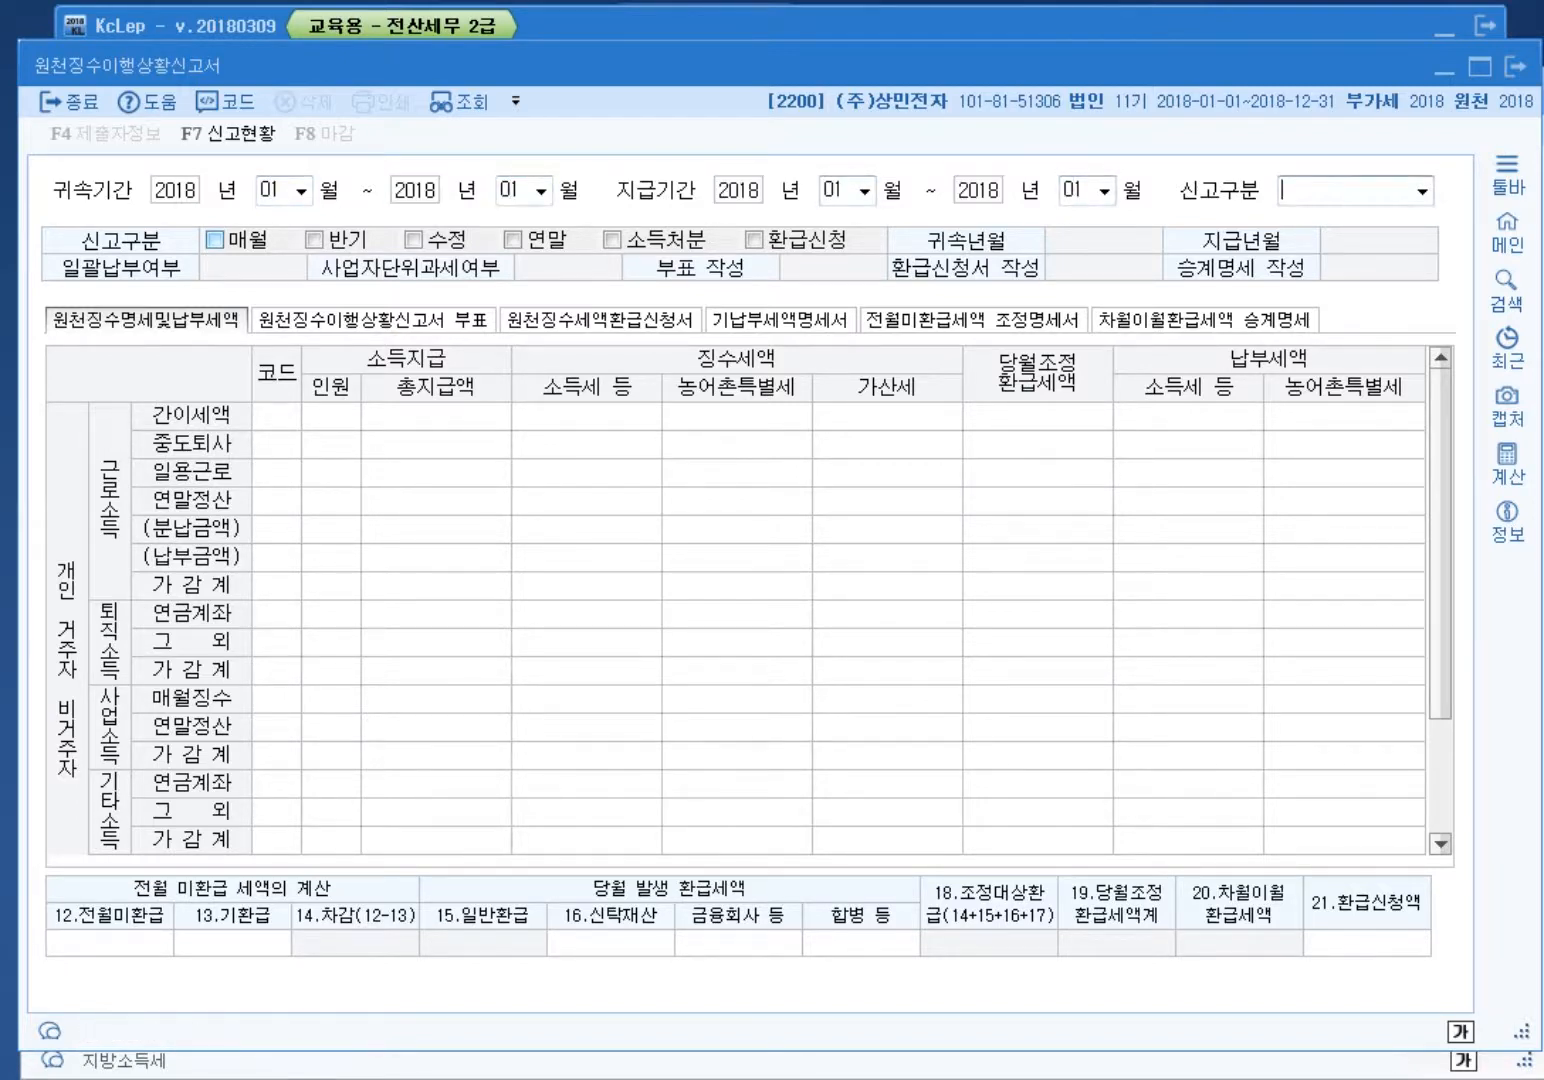
key("Return")
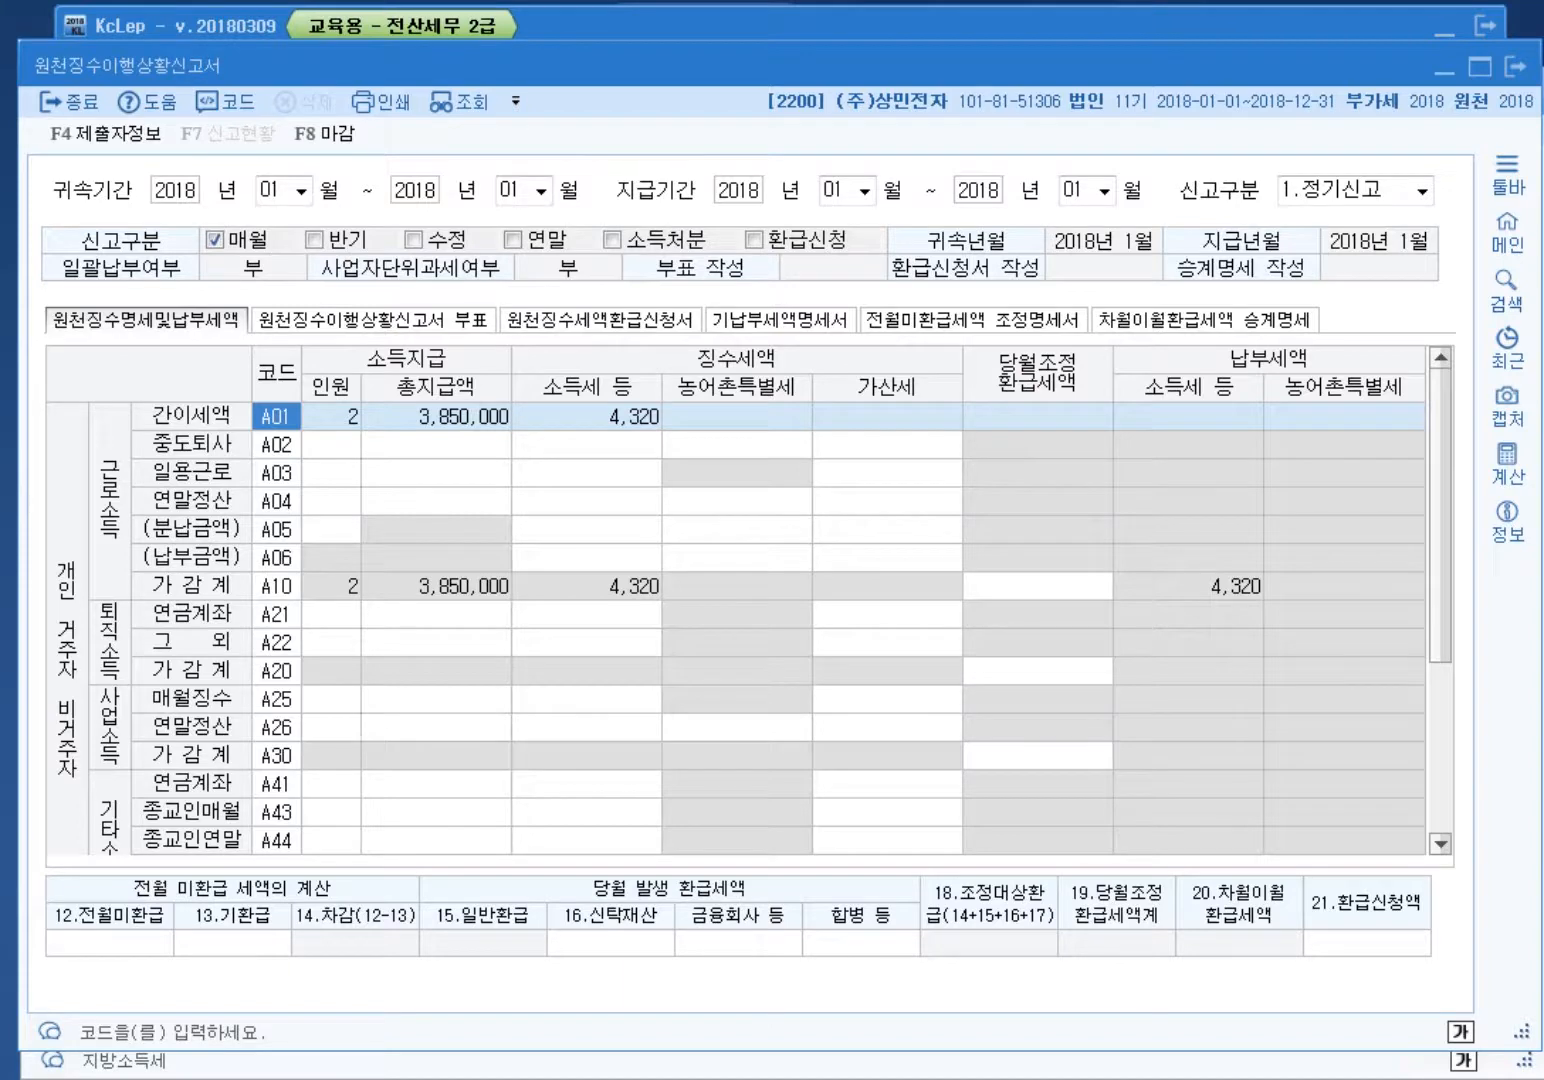
Step: Mark A01's 2 people, 3,850,000 paid and 4,320 income tax, then clear the marks
mouse_move(307, 446)
left_mouse_down()
mouse_move(236, 461)
mouse_move(146, 422)
mouse_move(247, 395)
mouse_move(290, 464)
left_mouse_up()
mouse_move(504, 440)
left_mouse_down()
mouse_move(470, 458)
mouse_move(345, 325)
mouse_move(520, 440)
left_mouse_up()
mouse_move(660, 455)
left_mouse_down()
mouse_move(694, 446)
mouse_move(655, 312)
mouse_move(685, 430)
left_mouse_up()
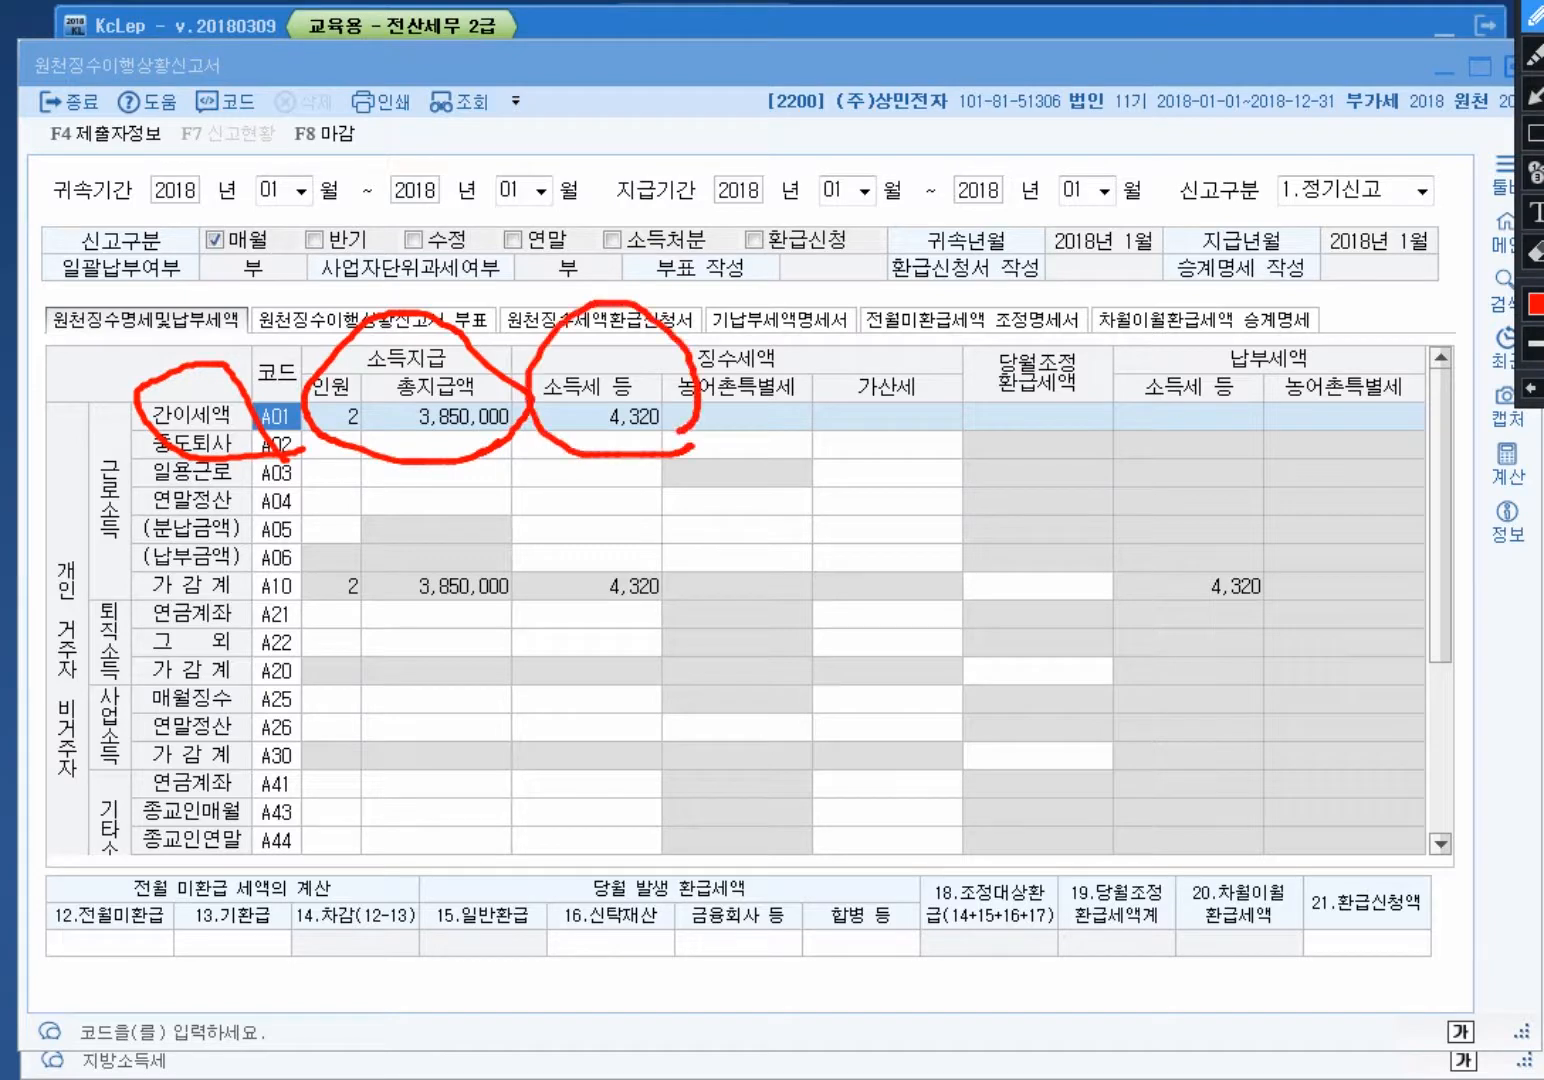
mouse_move(380, 440)
left_mouse_down()
mouse_move(365, 450)
mouse_move(300, 370)
mouse_move(356, 420)
mouse_move(350, 435)
left_mouse_up()
mouse_move(520, 434)
left_mouse_down()
mouse_move(430, 455)
mouse_move(400, 362)
mouse_move(525, 402)
mouse_move(490, 445)
left_mouse_up()
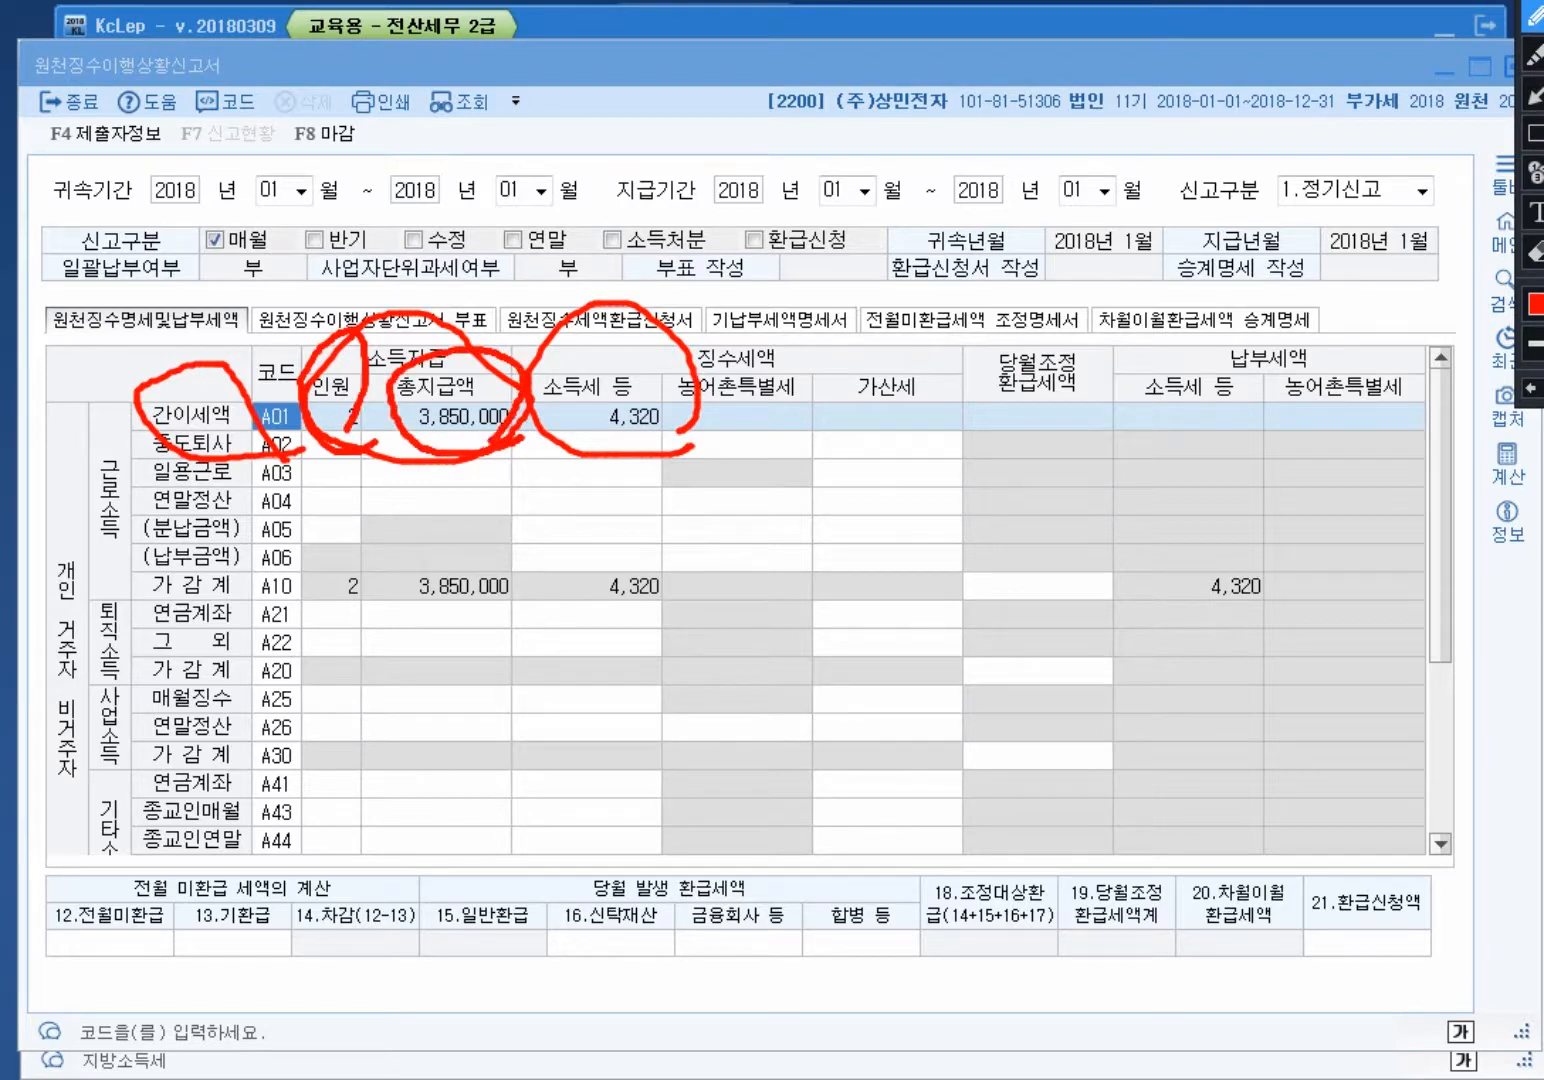
mouse_move(685, 455)
left_mouse_down()
mouse_move(635, 475)
mouse_move(525, 420)
mouse_move(635, 315)
mouse_move(680, 450)
mouse_move(666, 454)
left_mouse_up()
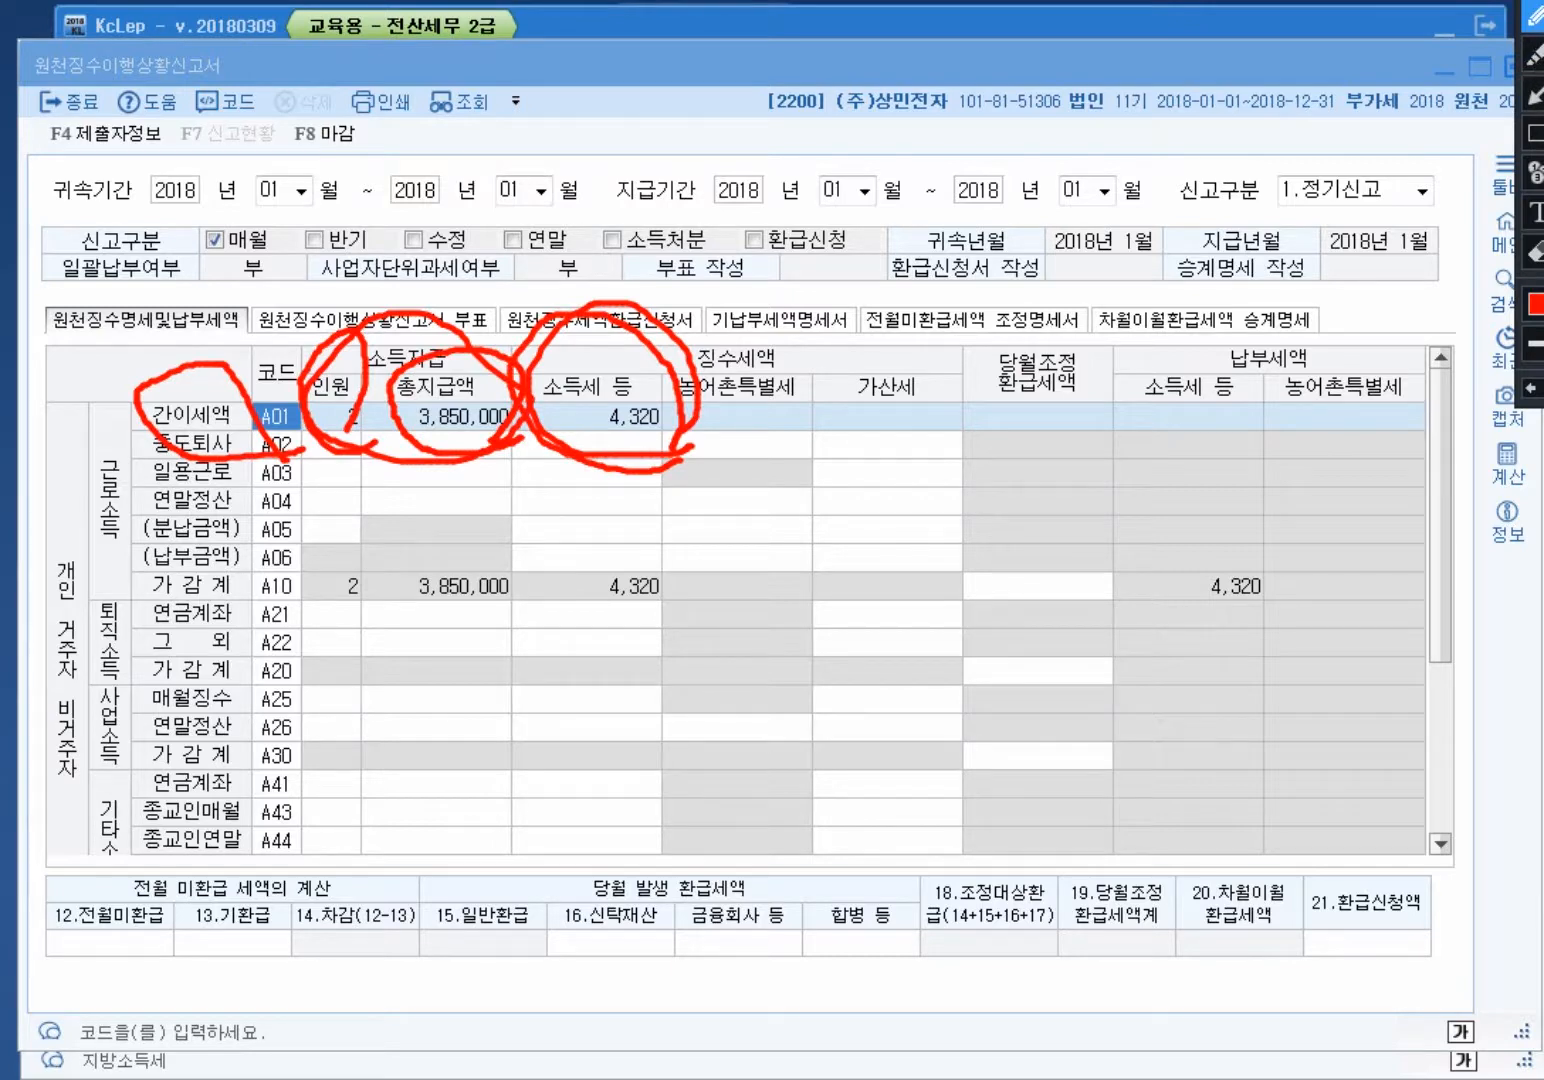
key("Escape")
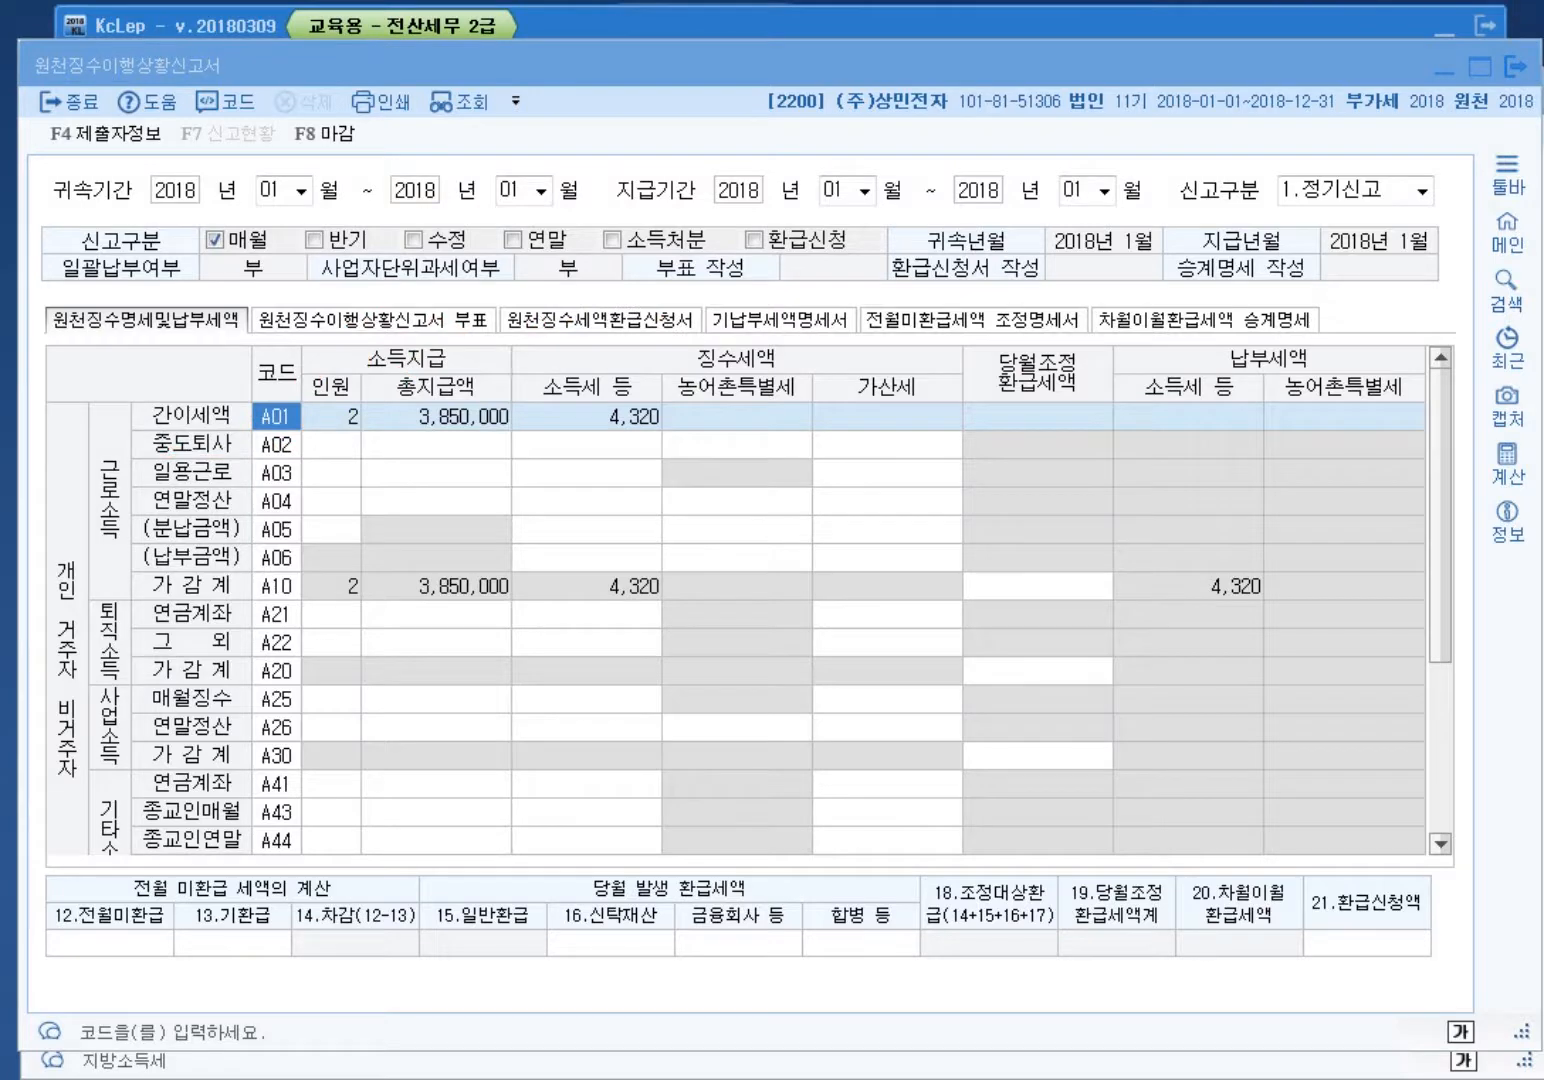
key("alt+Tab")
Step: Step through both employees' January pay data and glance at the withholding status report
key("Up")
key("Down")
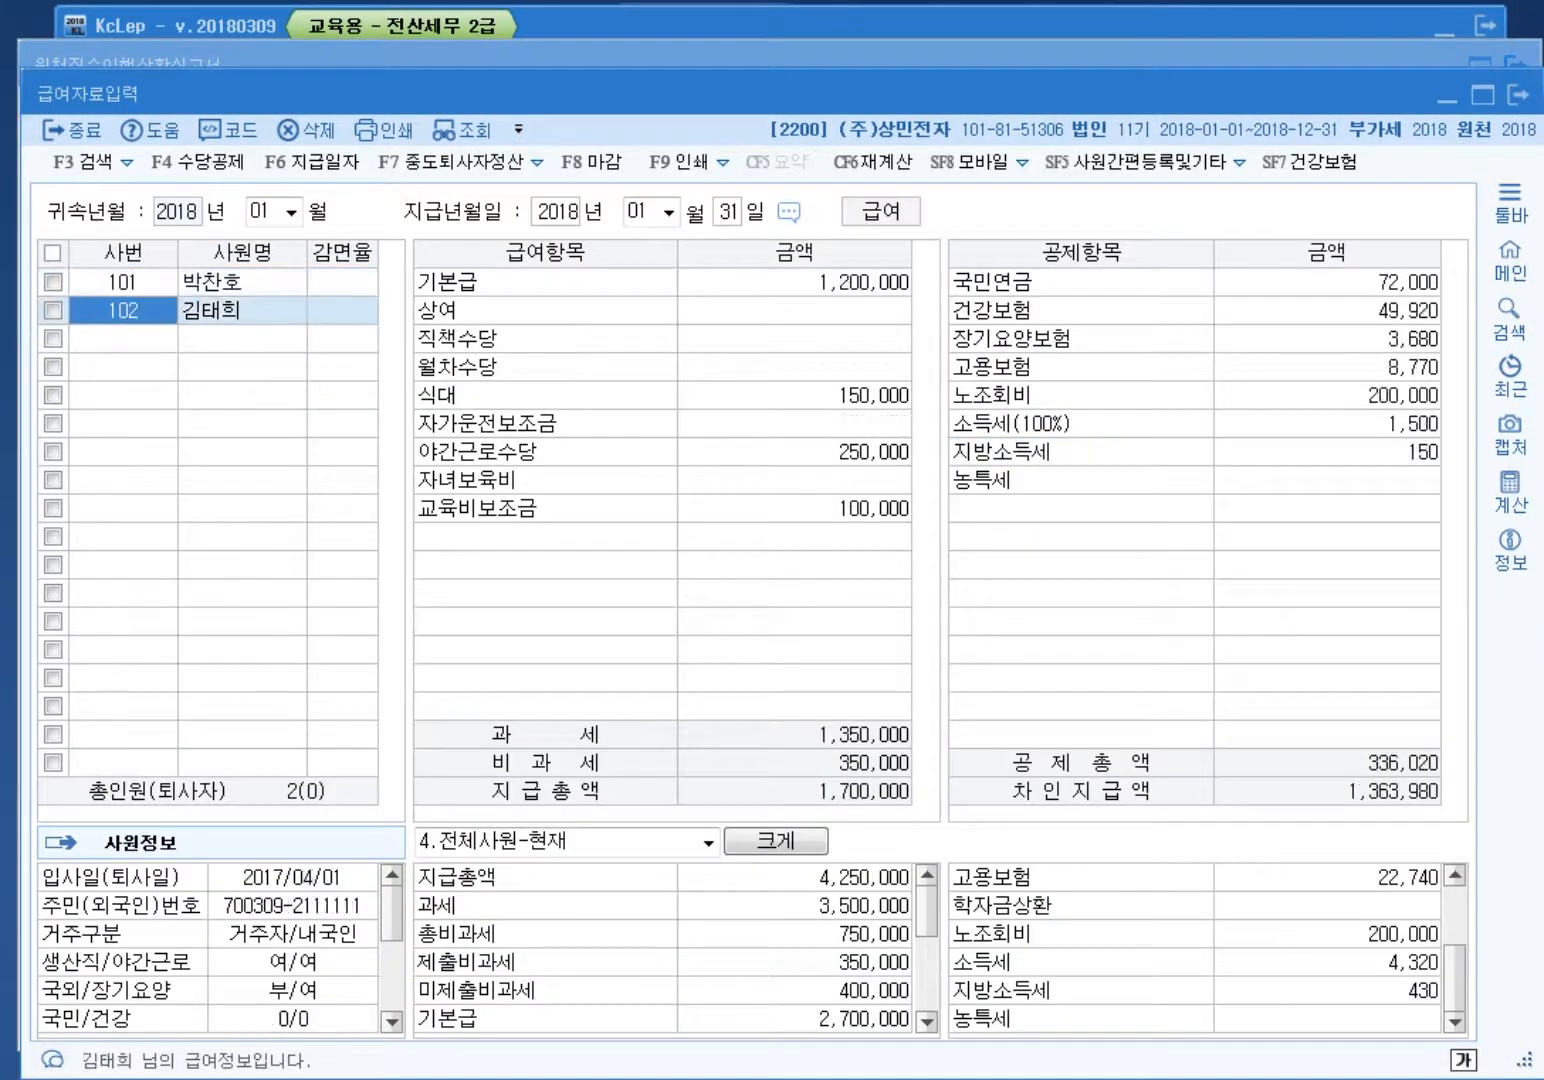
key("Up")
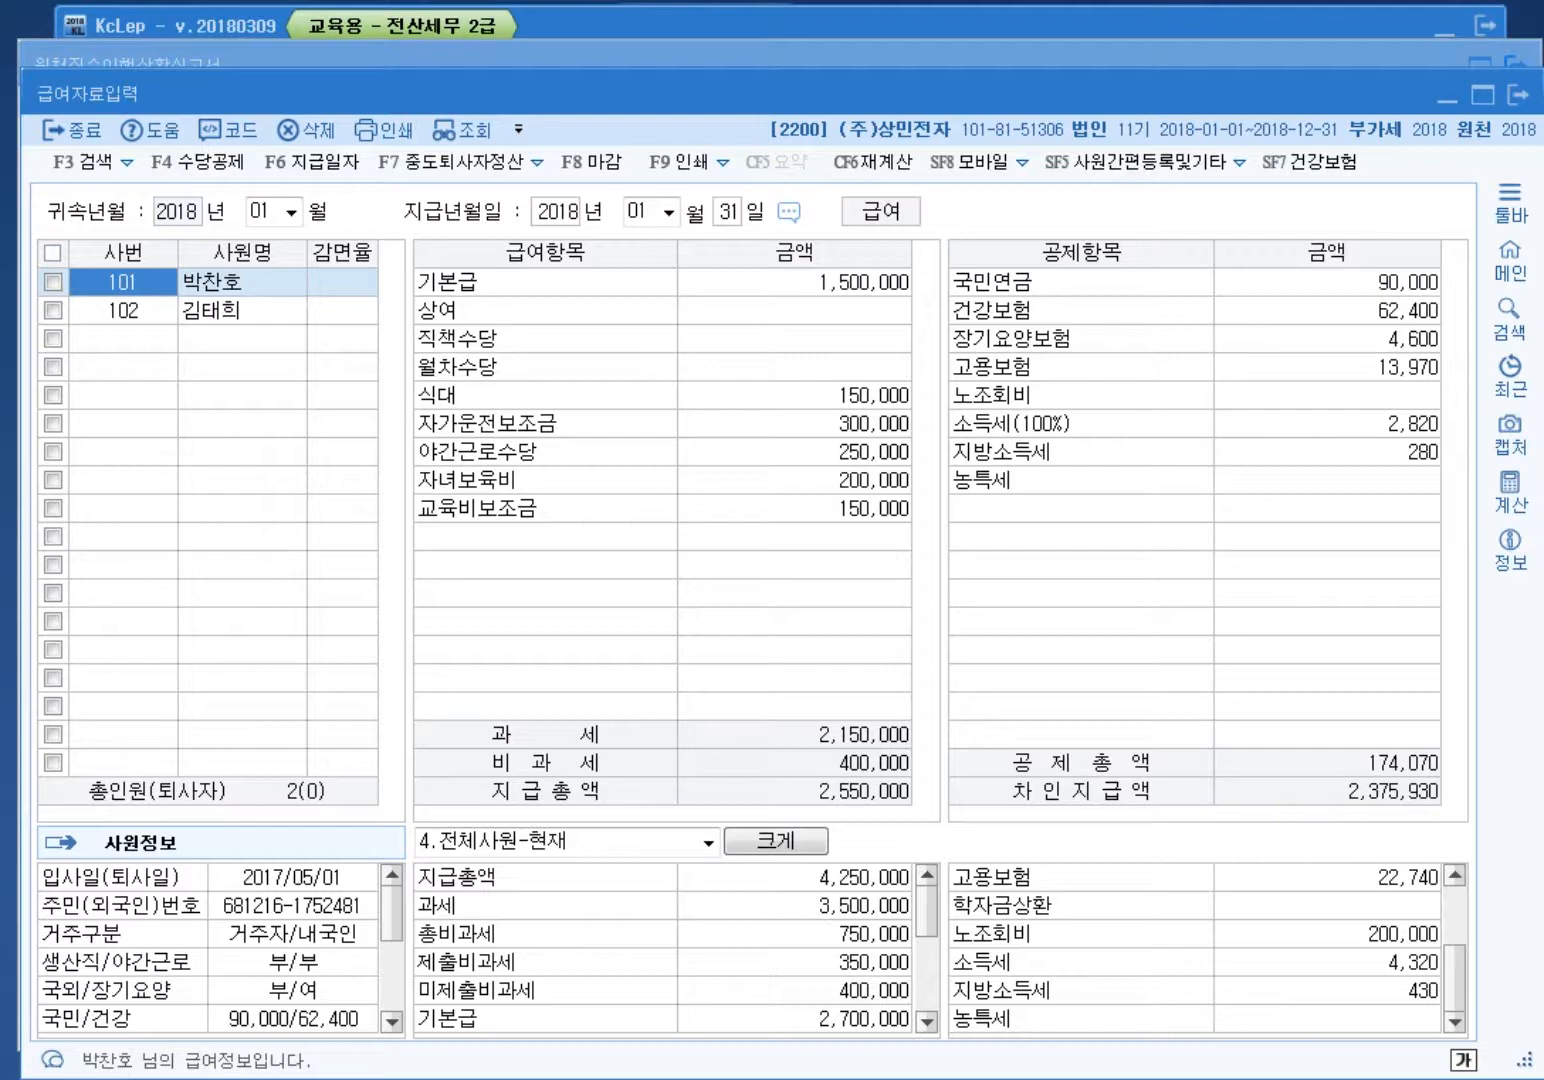
left_click(123, 311)
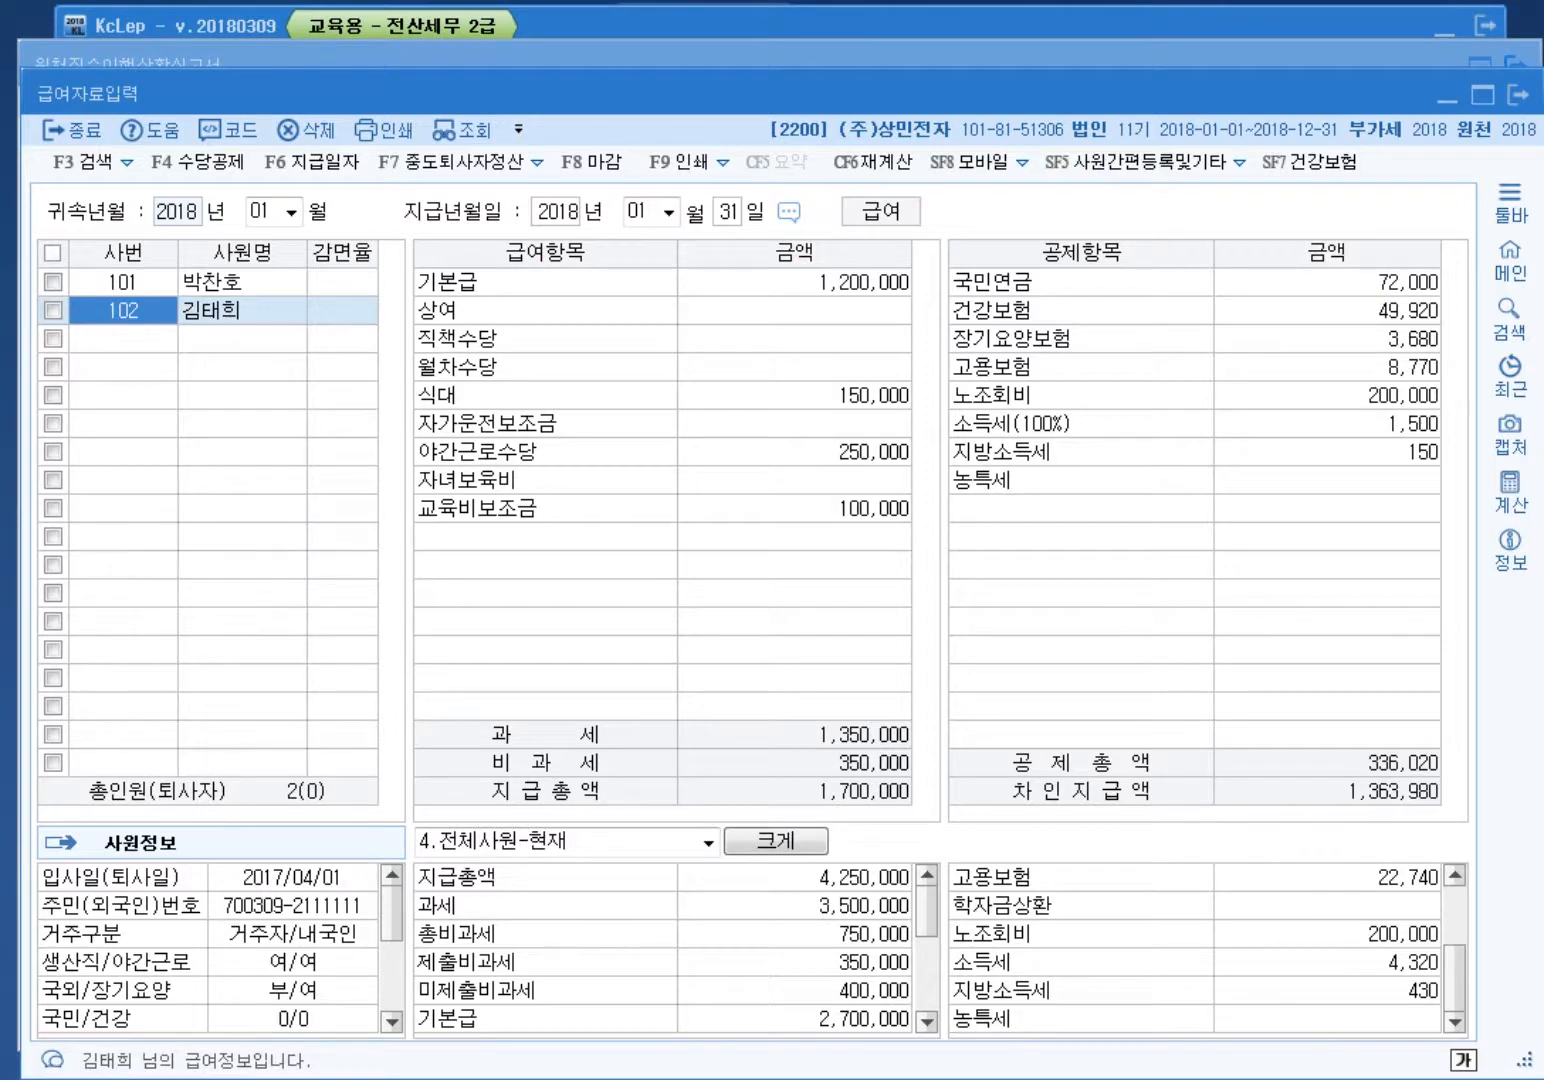
left_click(1240, 54)
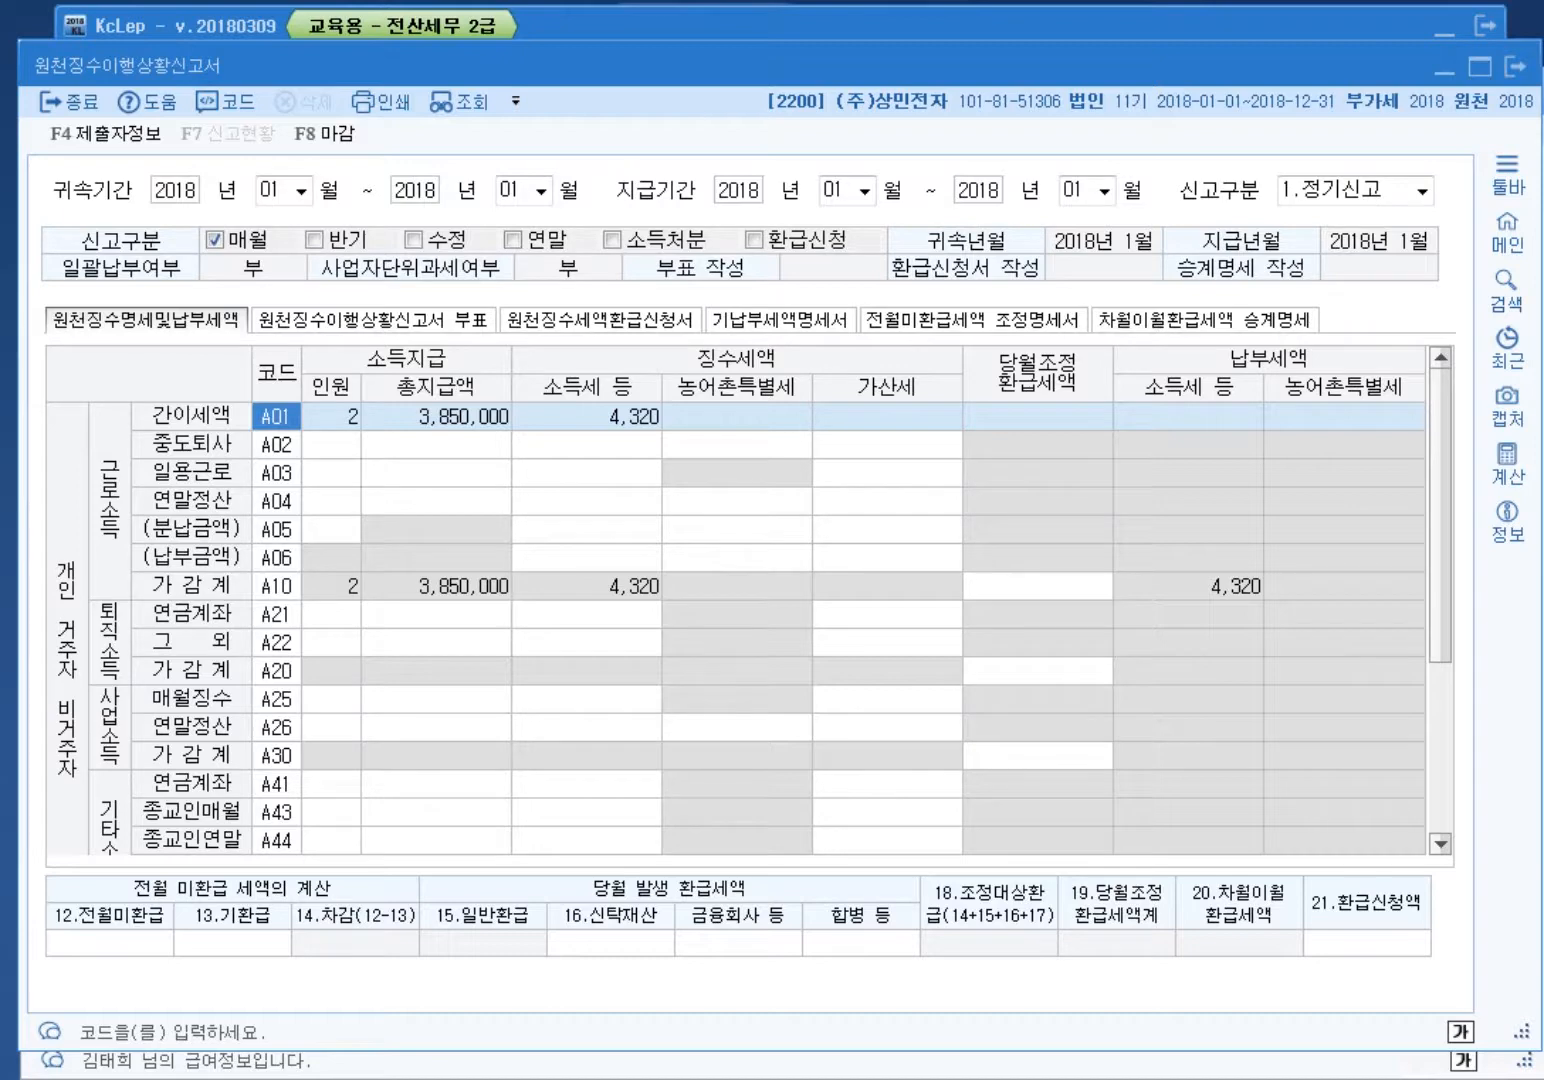
key("alt+Tab")
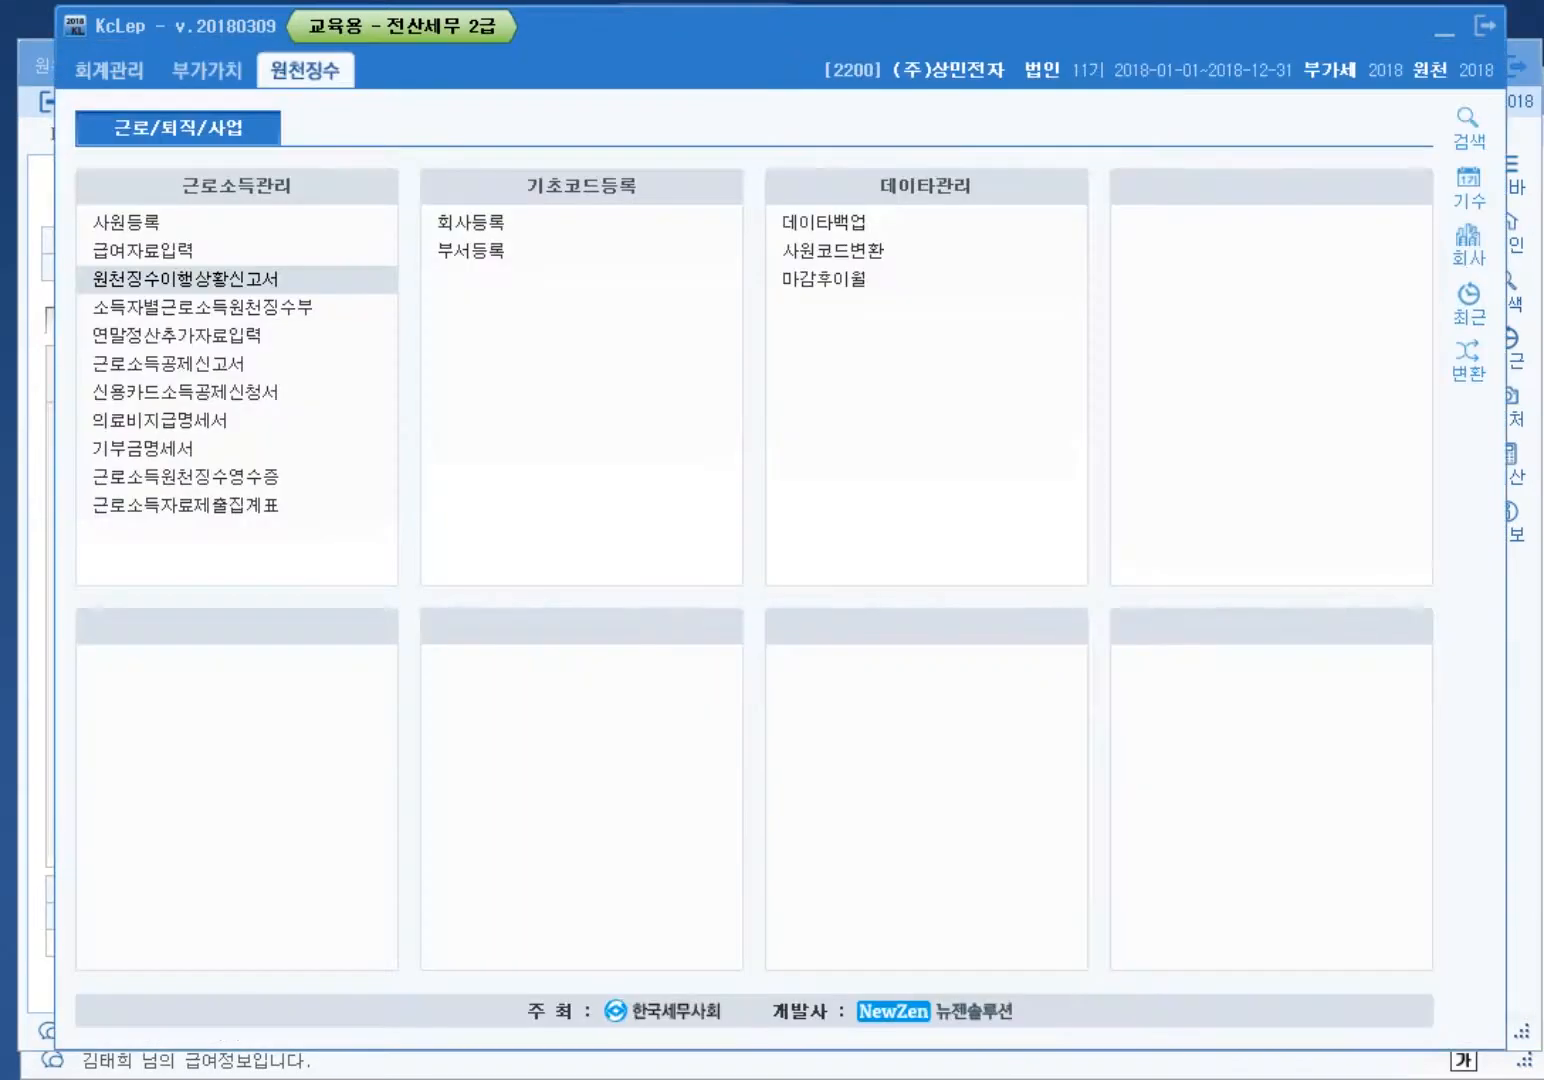
key("alt+Tab")
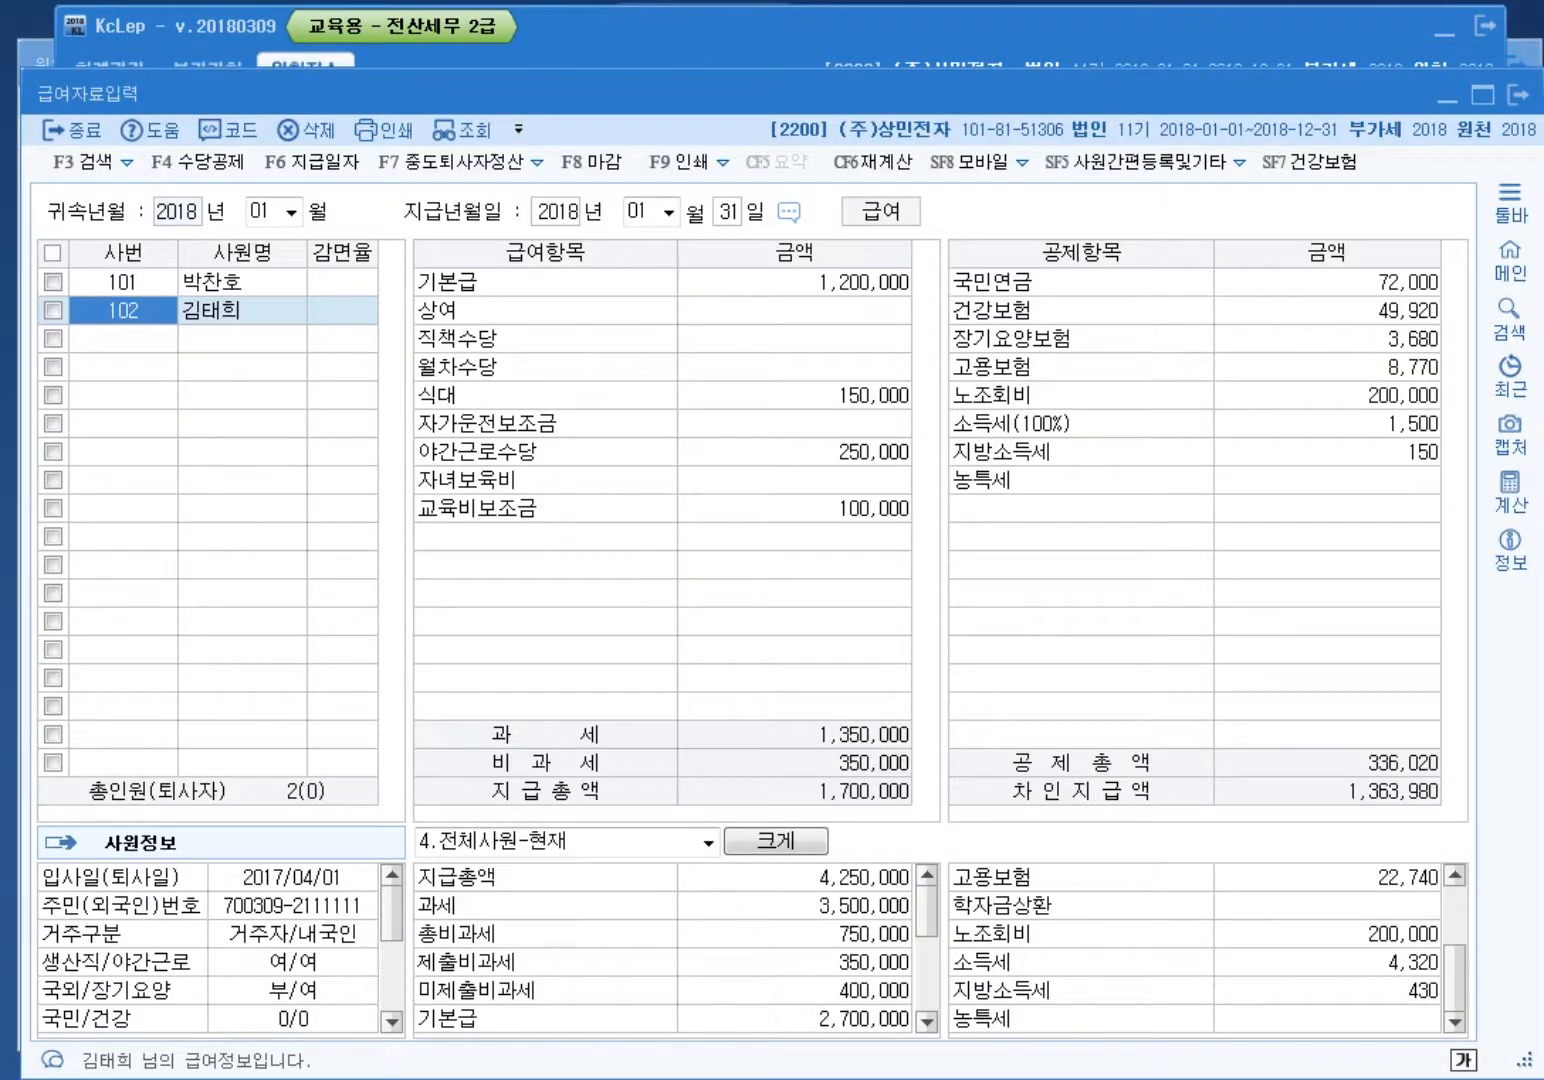
Step: Check the 350,000 submitted and 400,000 unsubmitted non-taxable totals and mark the allowance rows
left_click(795, 962)
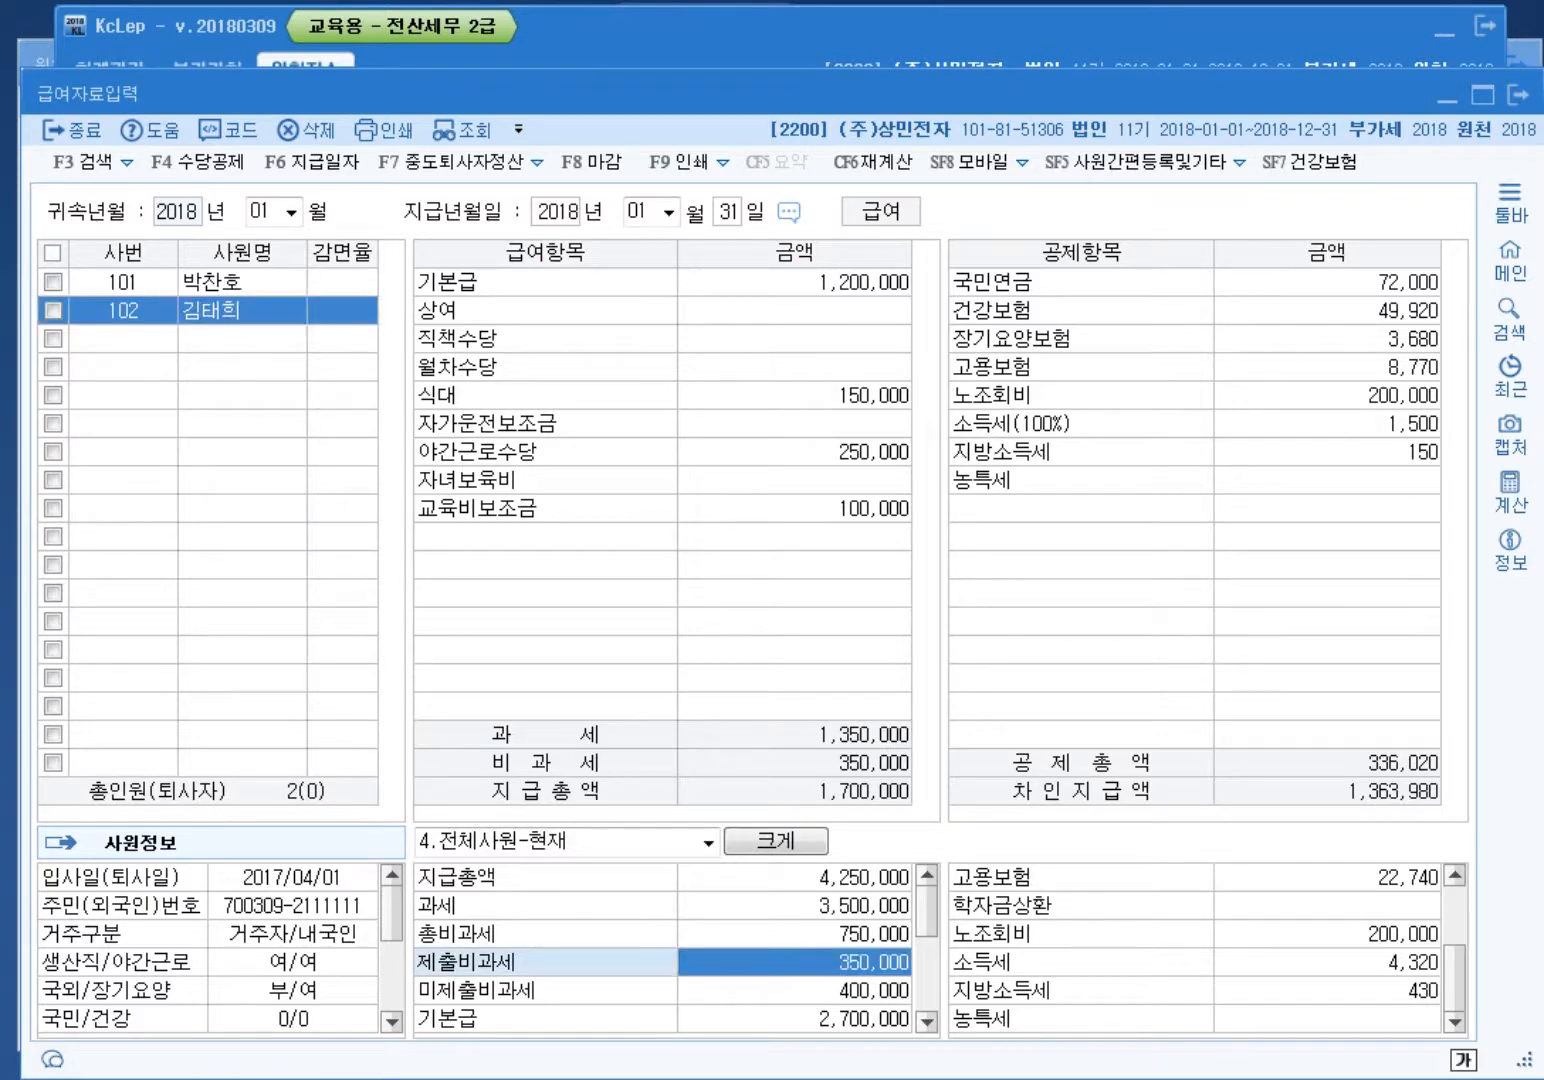
left_click(795, 990)
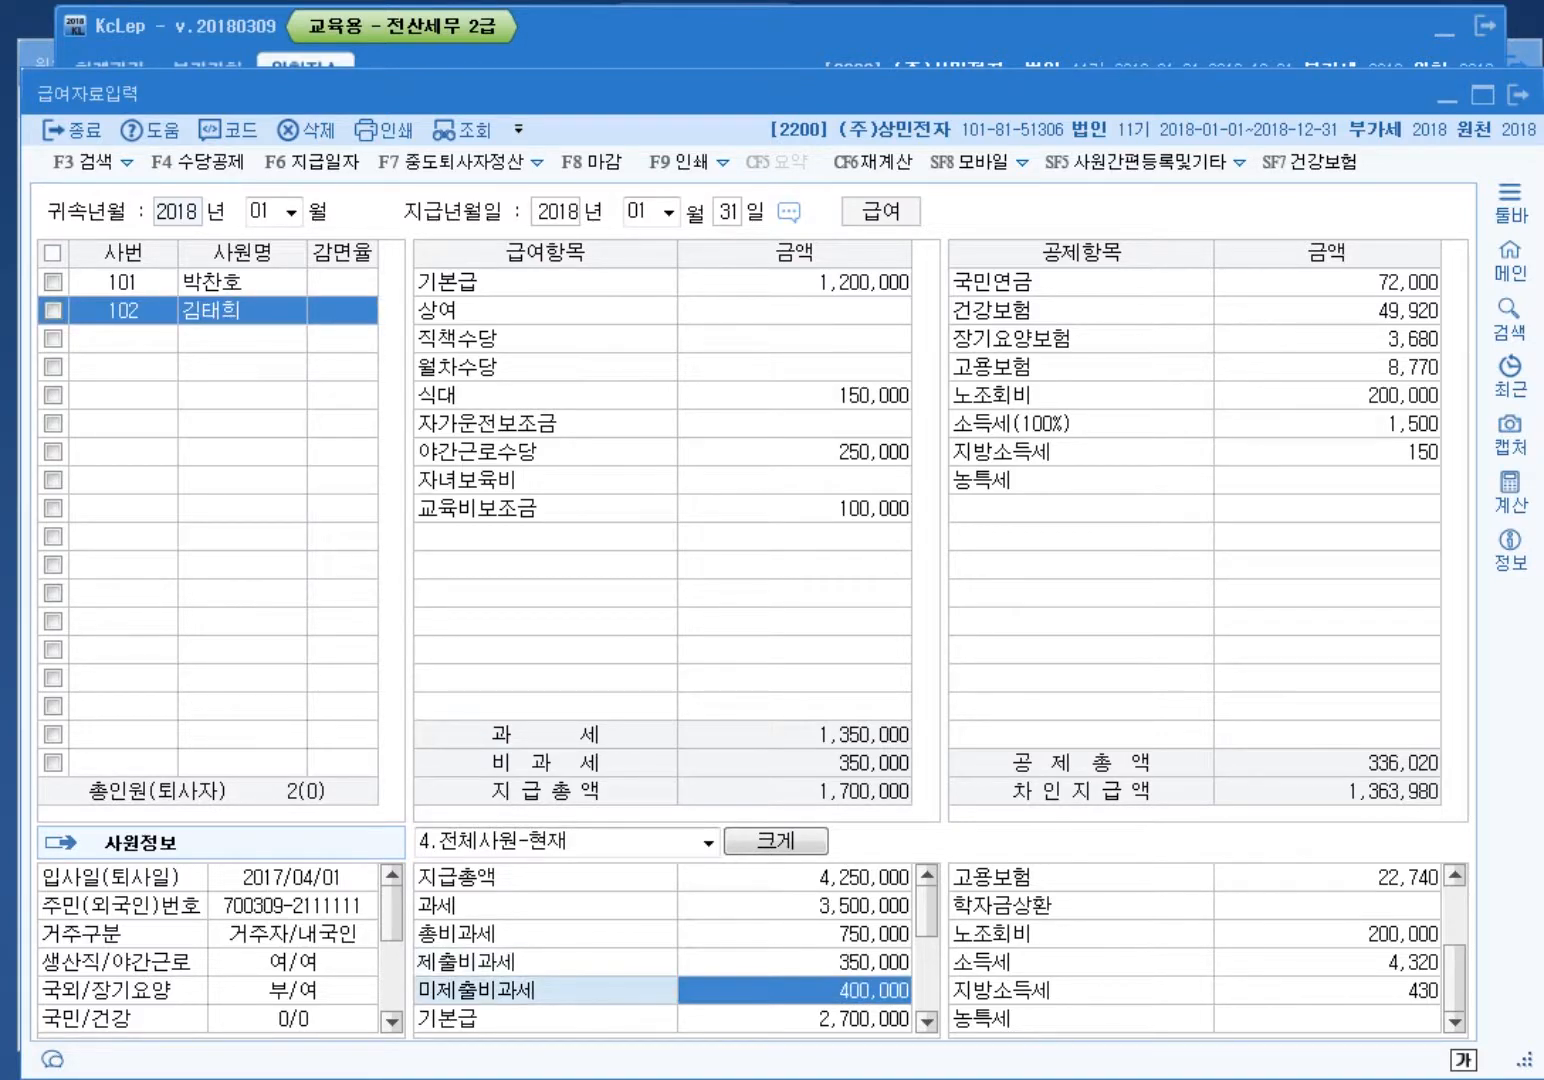
left_click(795, 962)
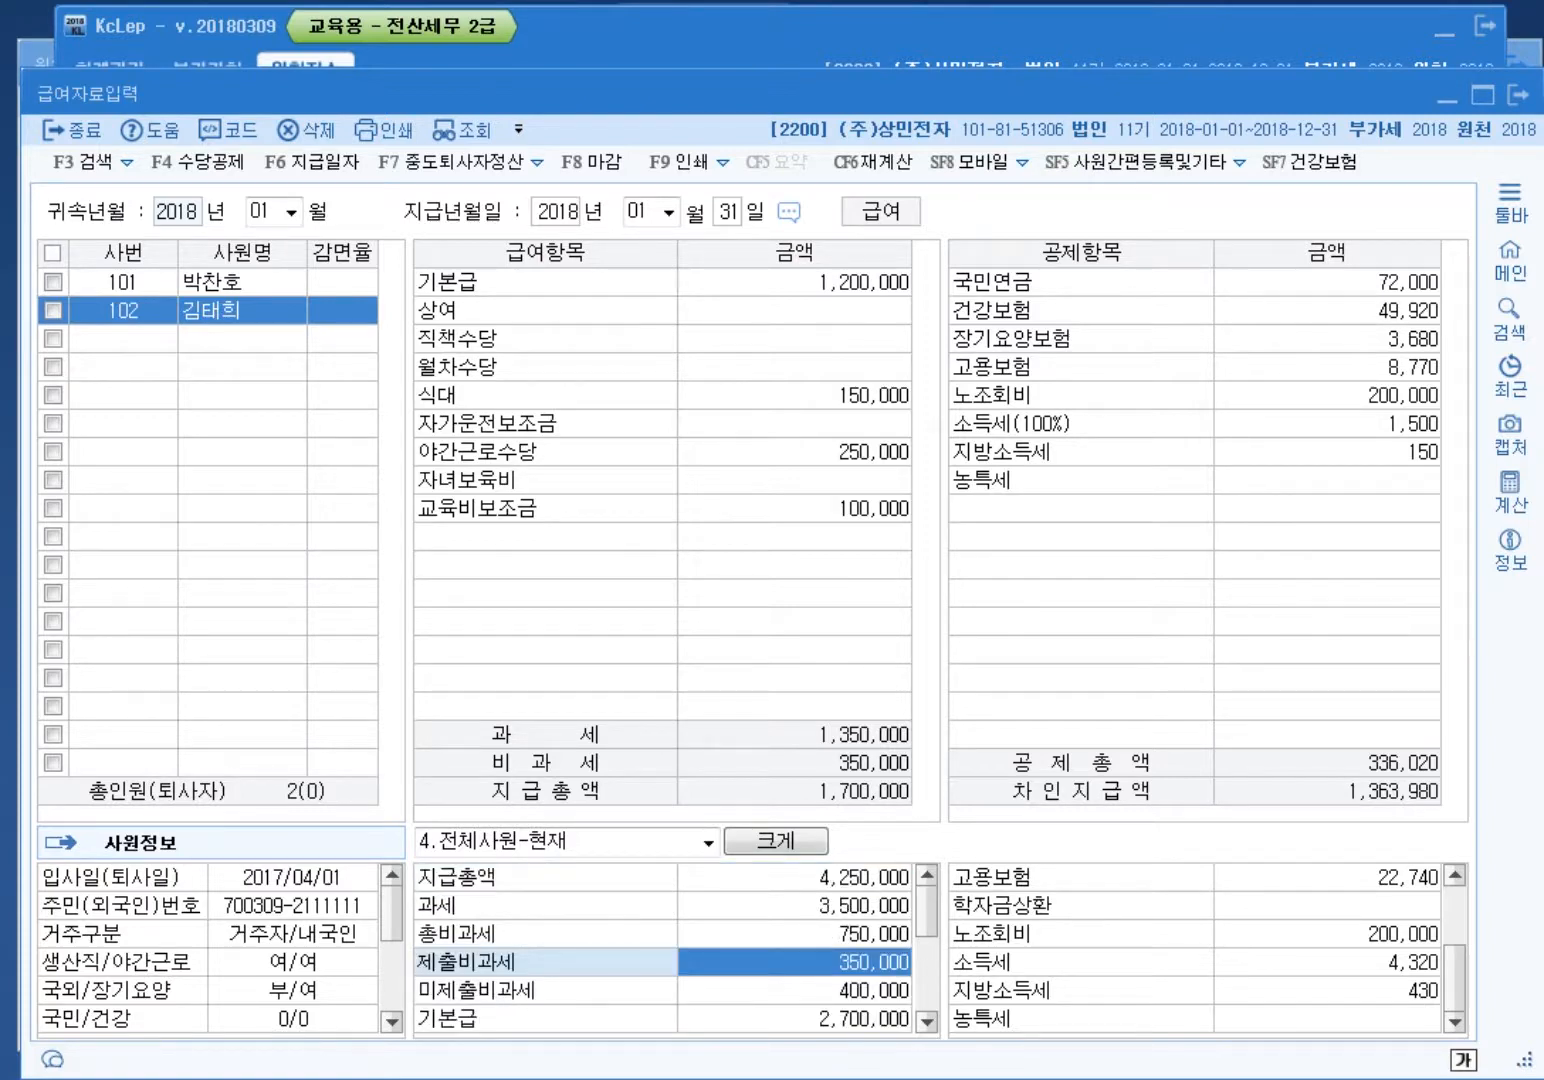
left_click(795, 990)
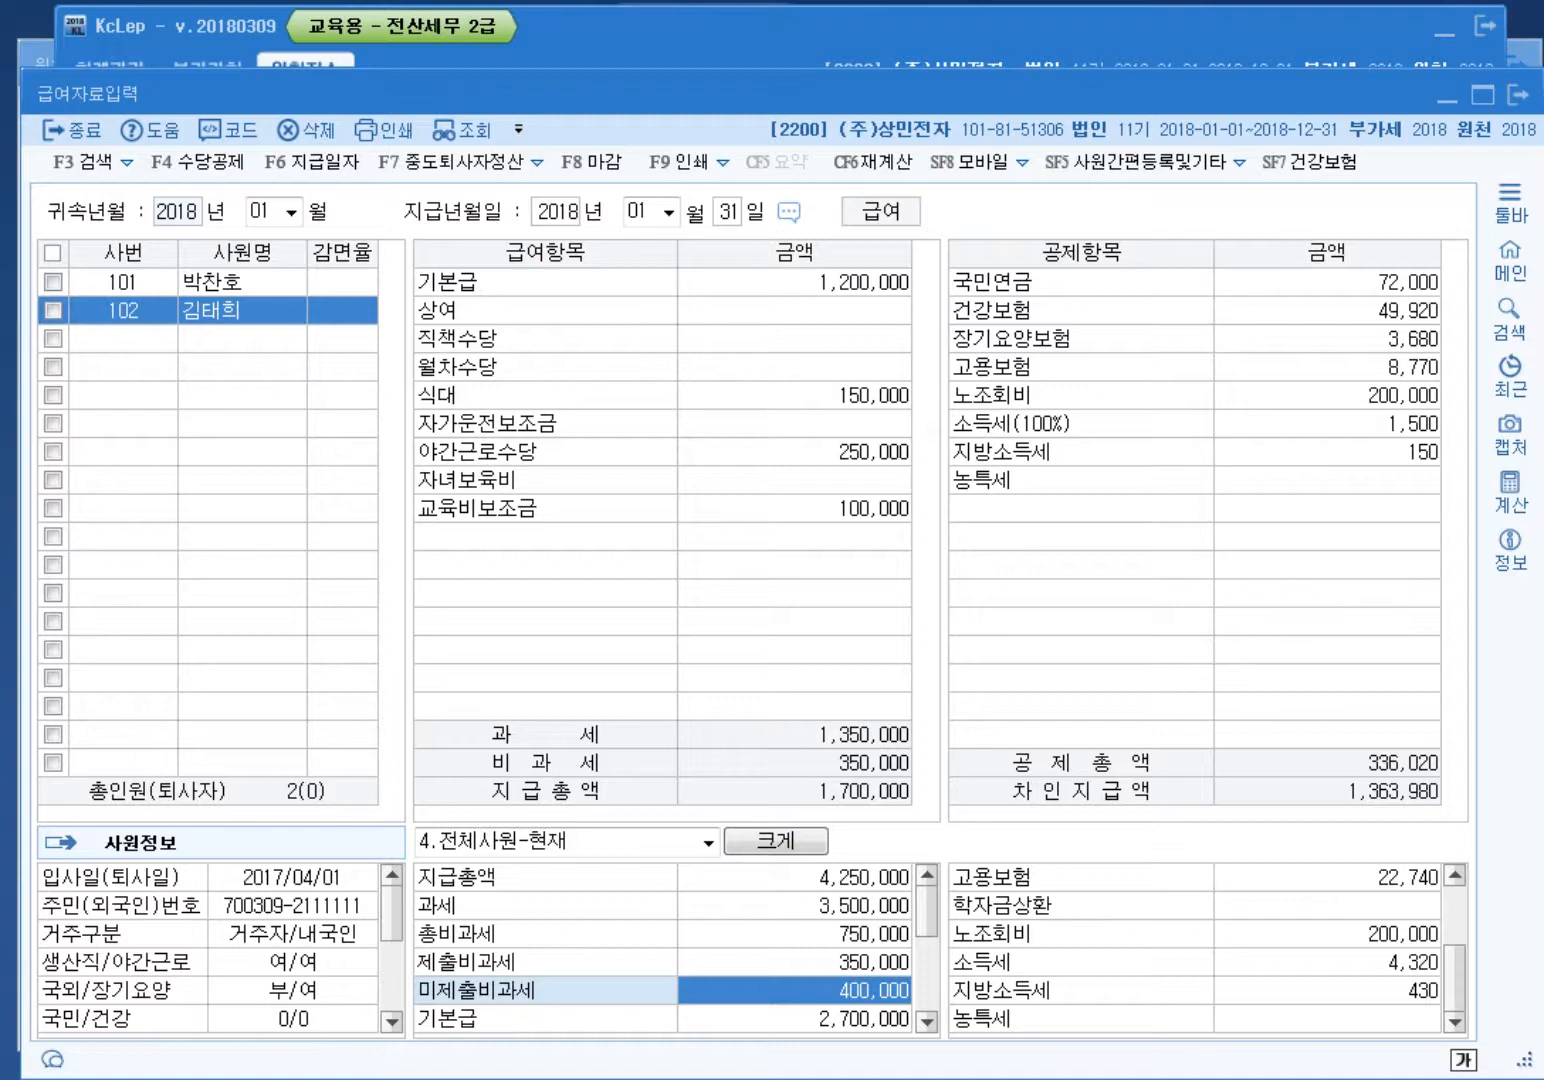
left_click(795, 961)
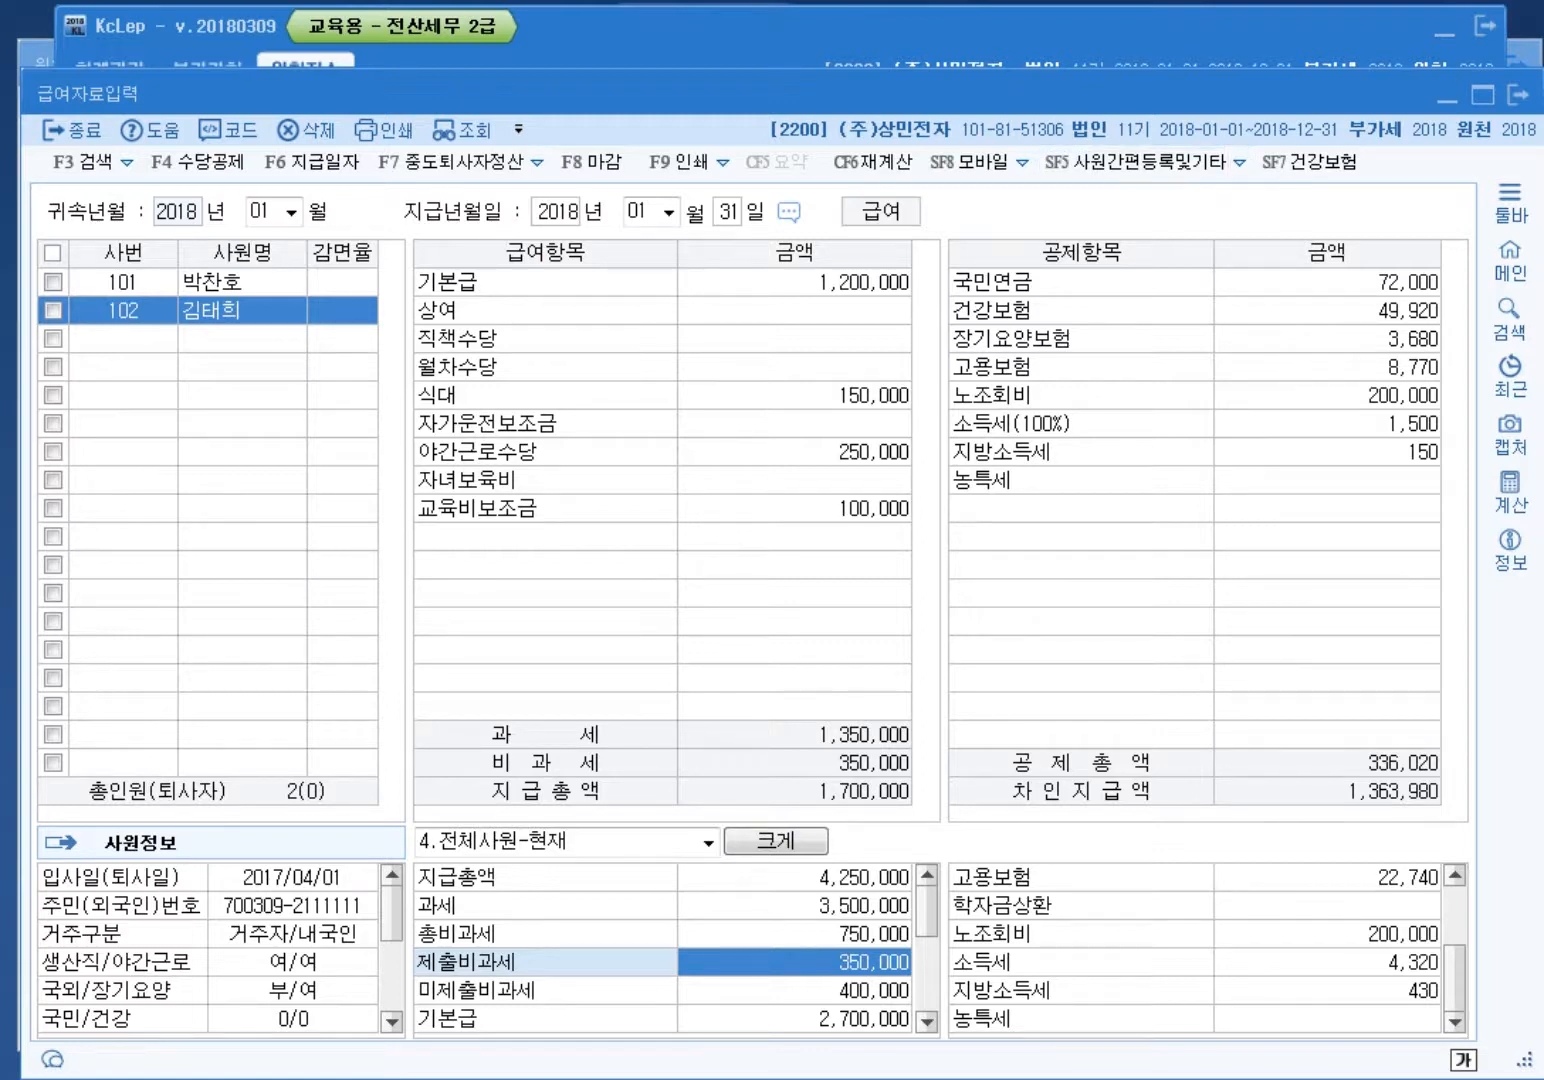
key("ctrl+alt+d")
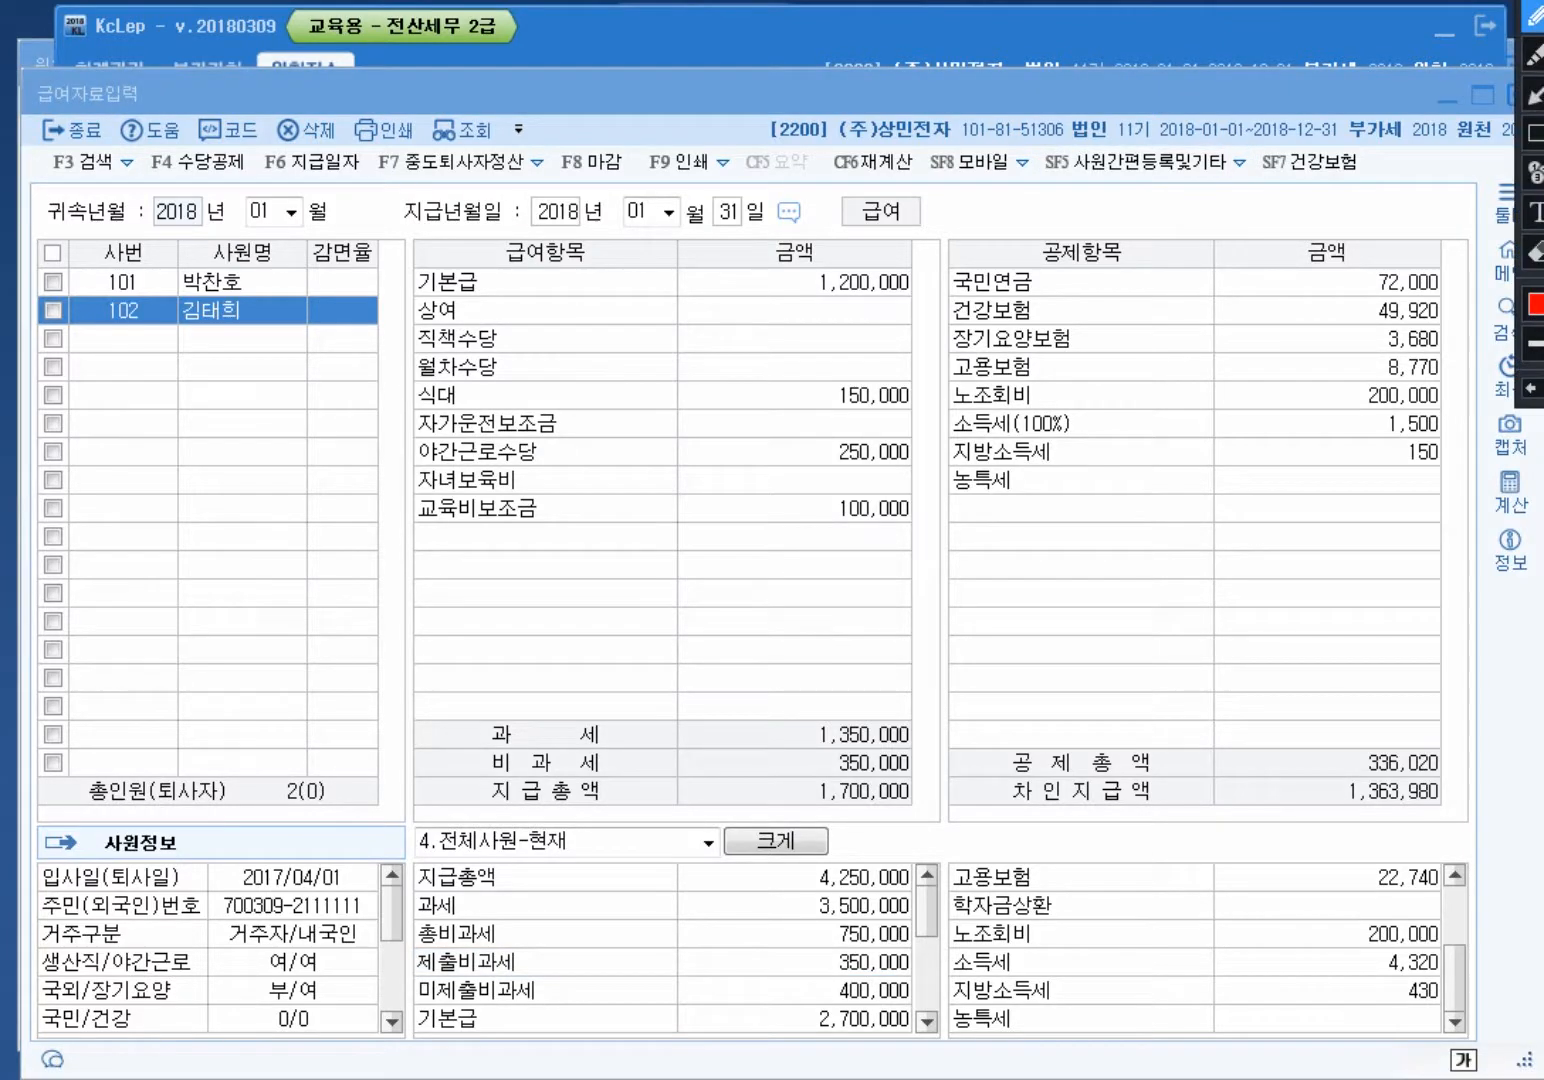
mouse_move(920, 545)
left_mouse_down()
mouse_move(420, 505)
mouse_move(430, 428)
mouse_move(845, 415)
mouse_move(905, 553)
mouse_move(830, 556)
mouse_move(856, 522)
mouse_move(680, 680)
mouse_move(806, 957)
mouse_move(830, 959)
mouse_move(800, 945)
mouse_move(812, 973)
left_mouse_up()
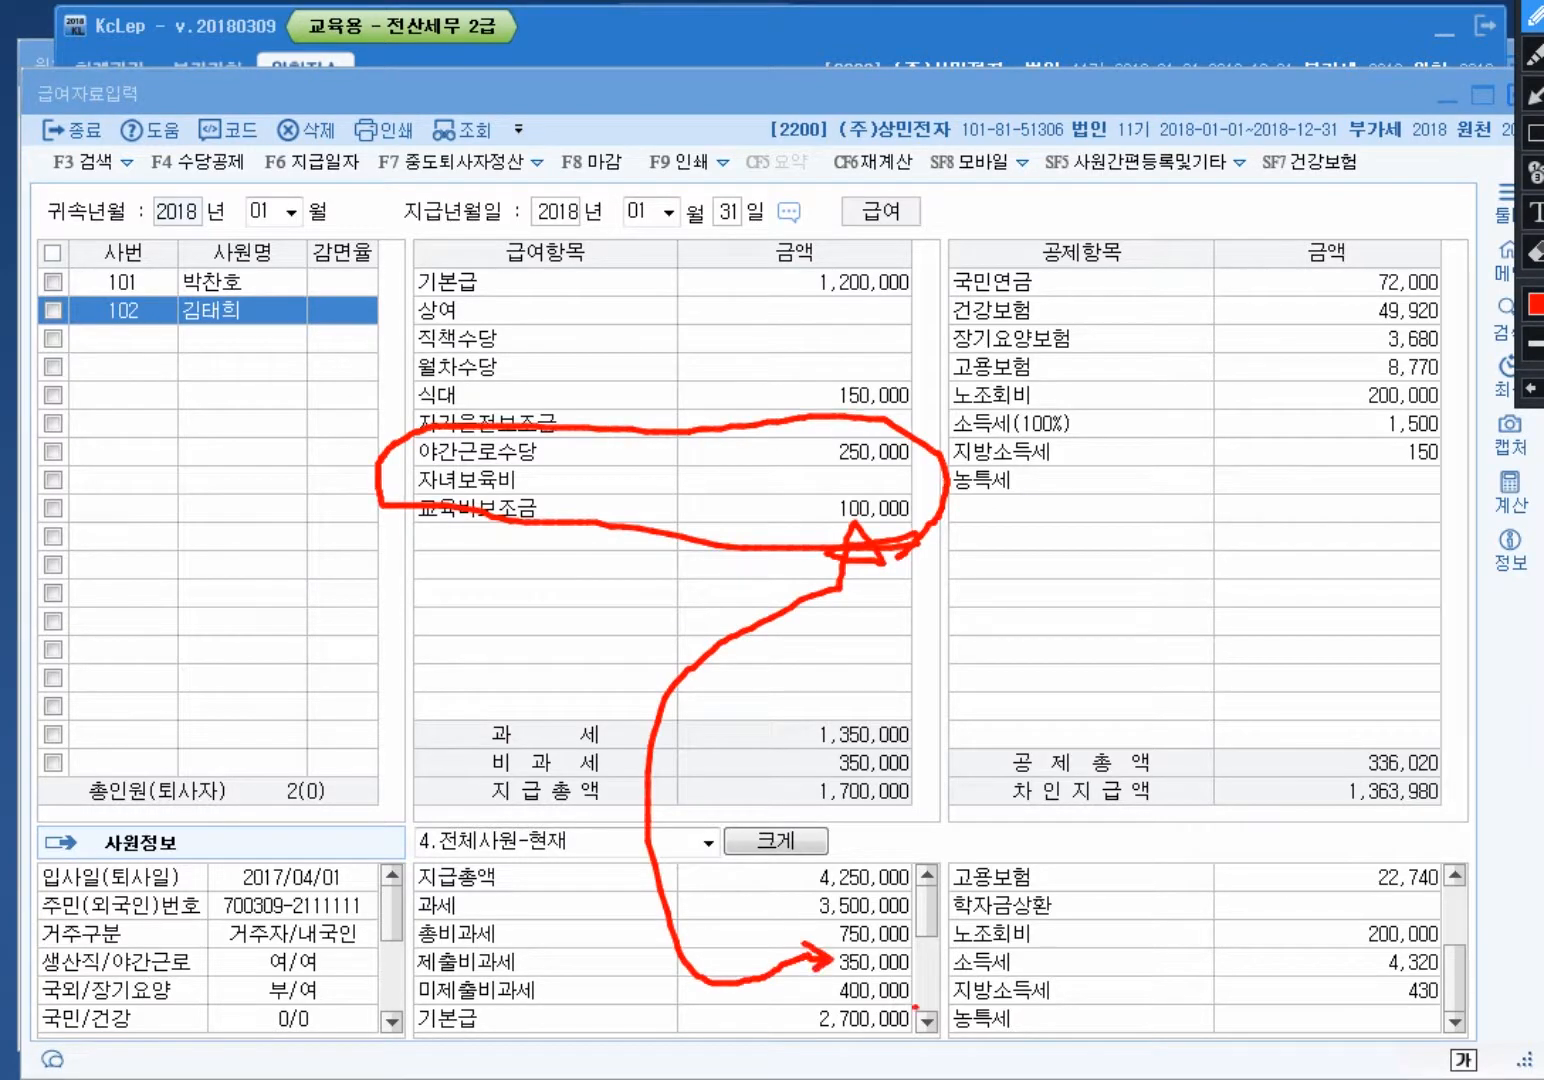
mouse_move(914, 1007)
left_mouse_down()
mouse_move(834, 1000)
mouse_move(914, 968)
mouse_move(900, 1008)
left_mouse_up()
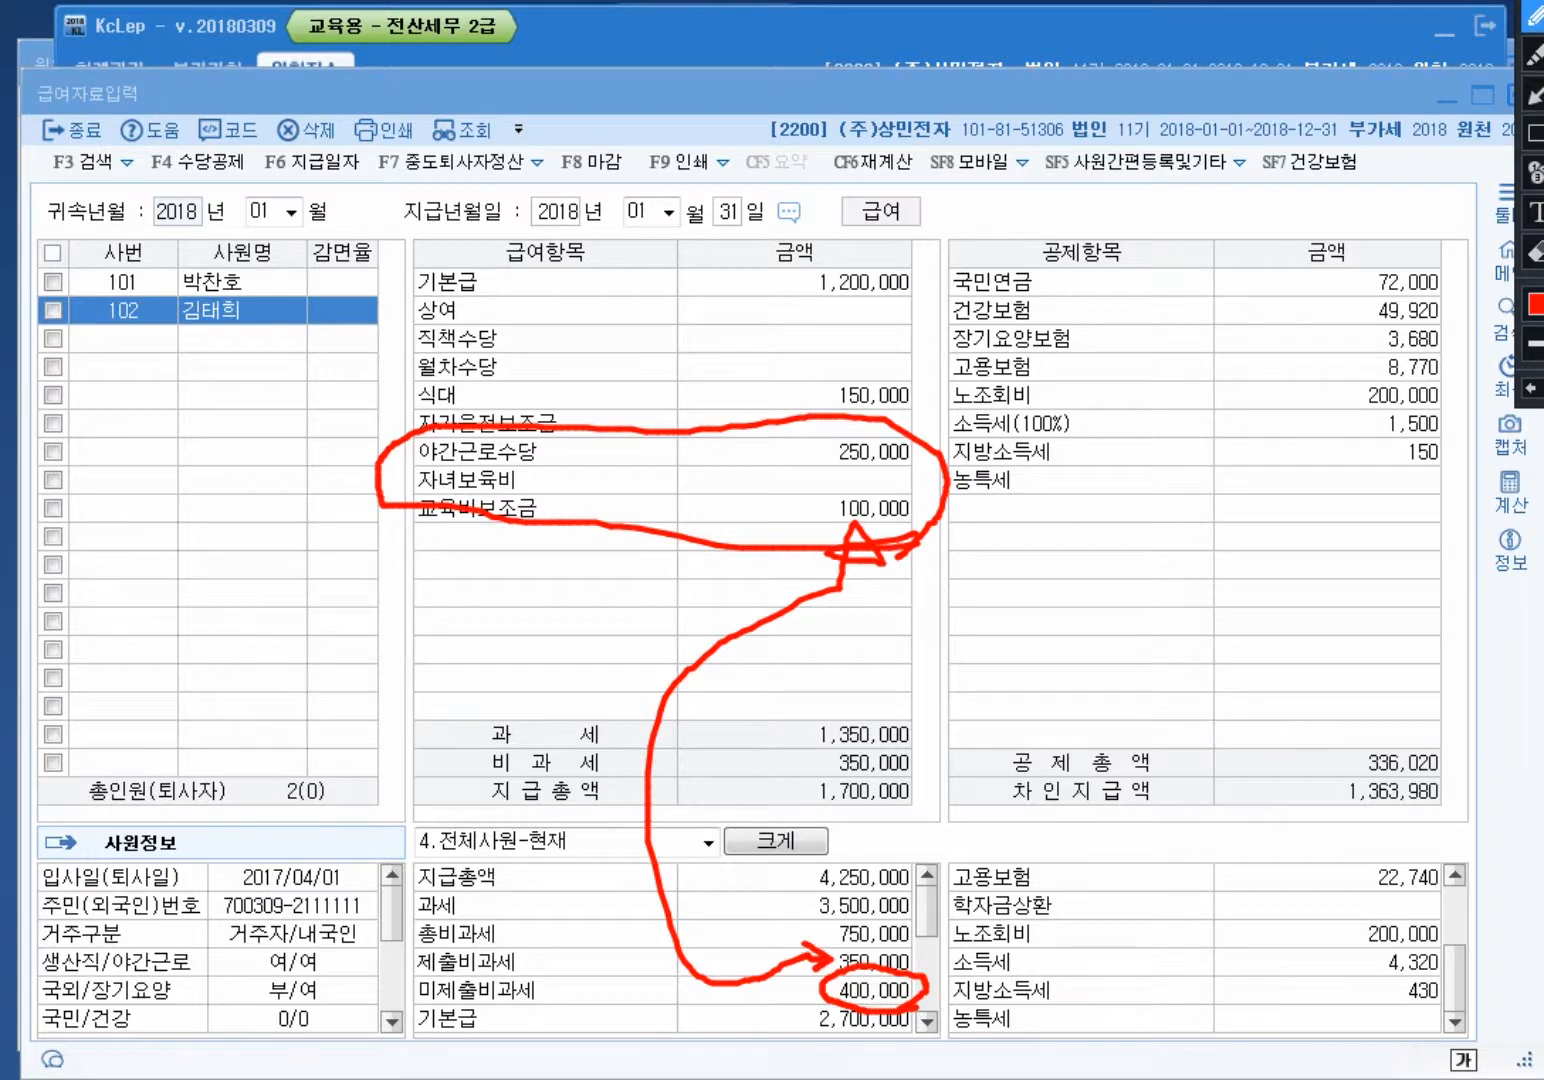
key("Escape")
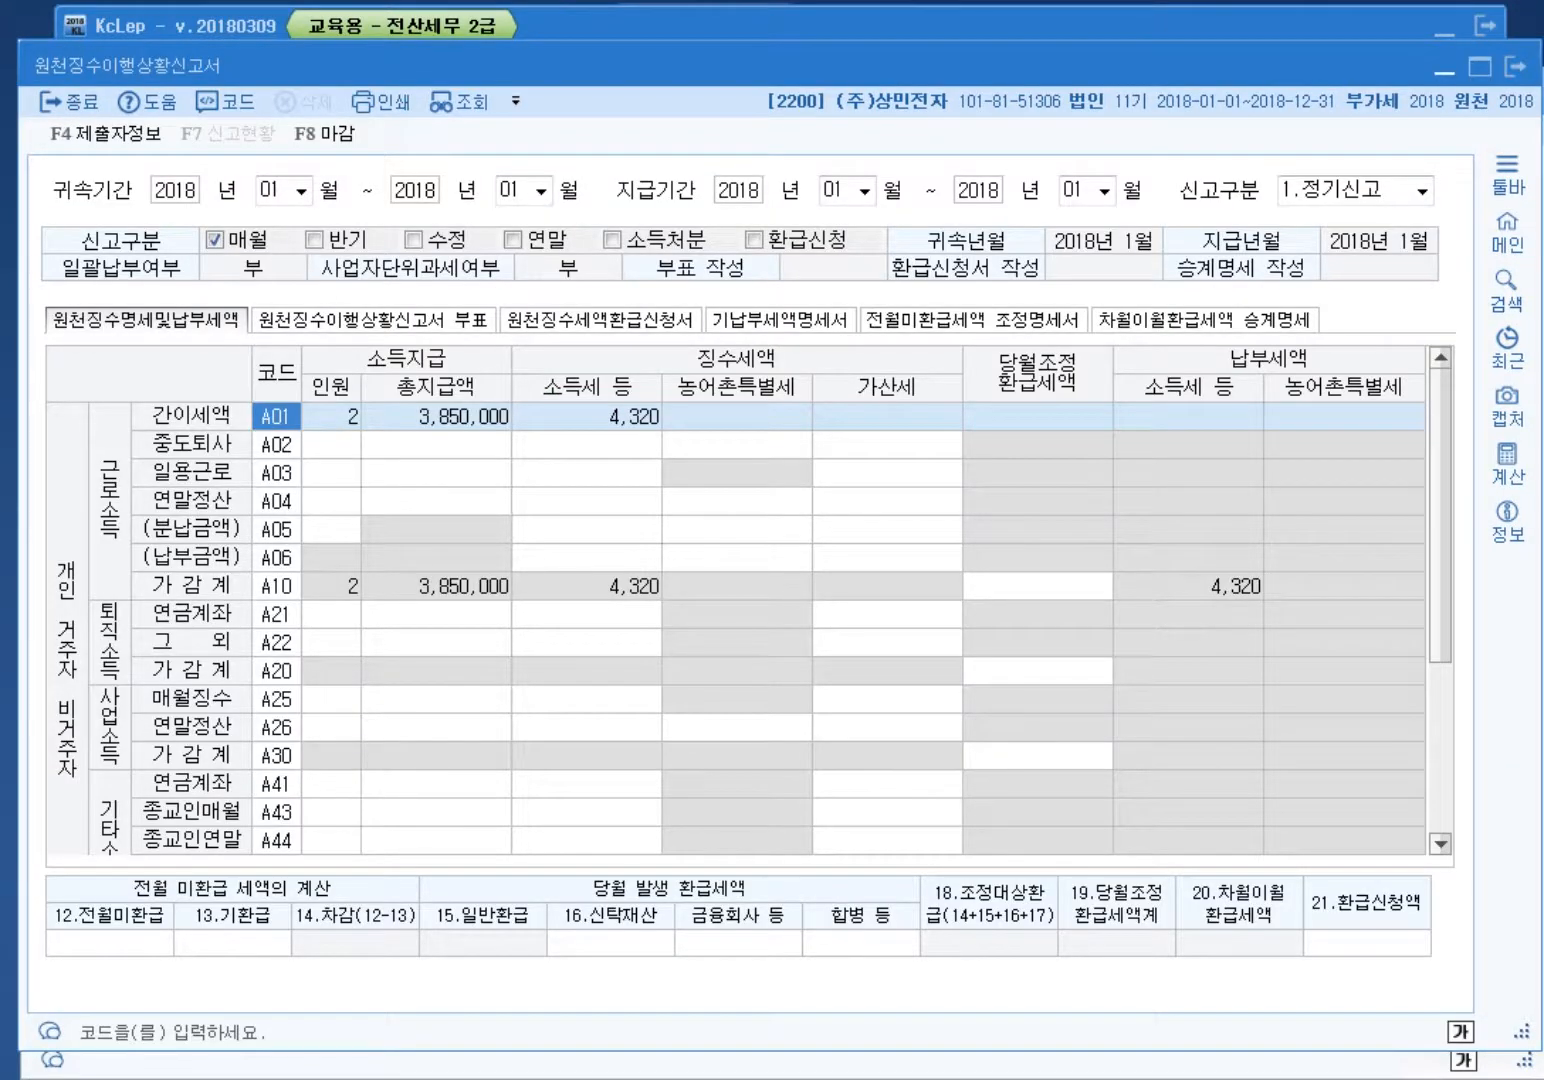
Step: Mark A01's headcount 2, total payment, income tax and the withheld tax columns, then clear them
key("ctrl+alt+d")
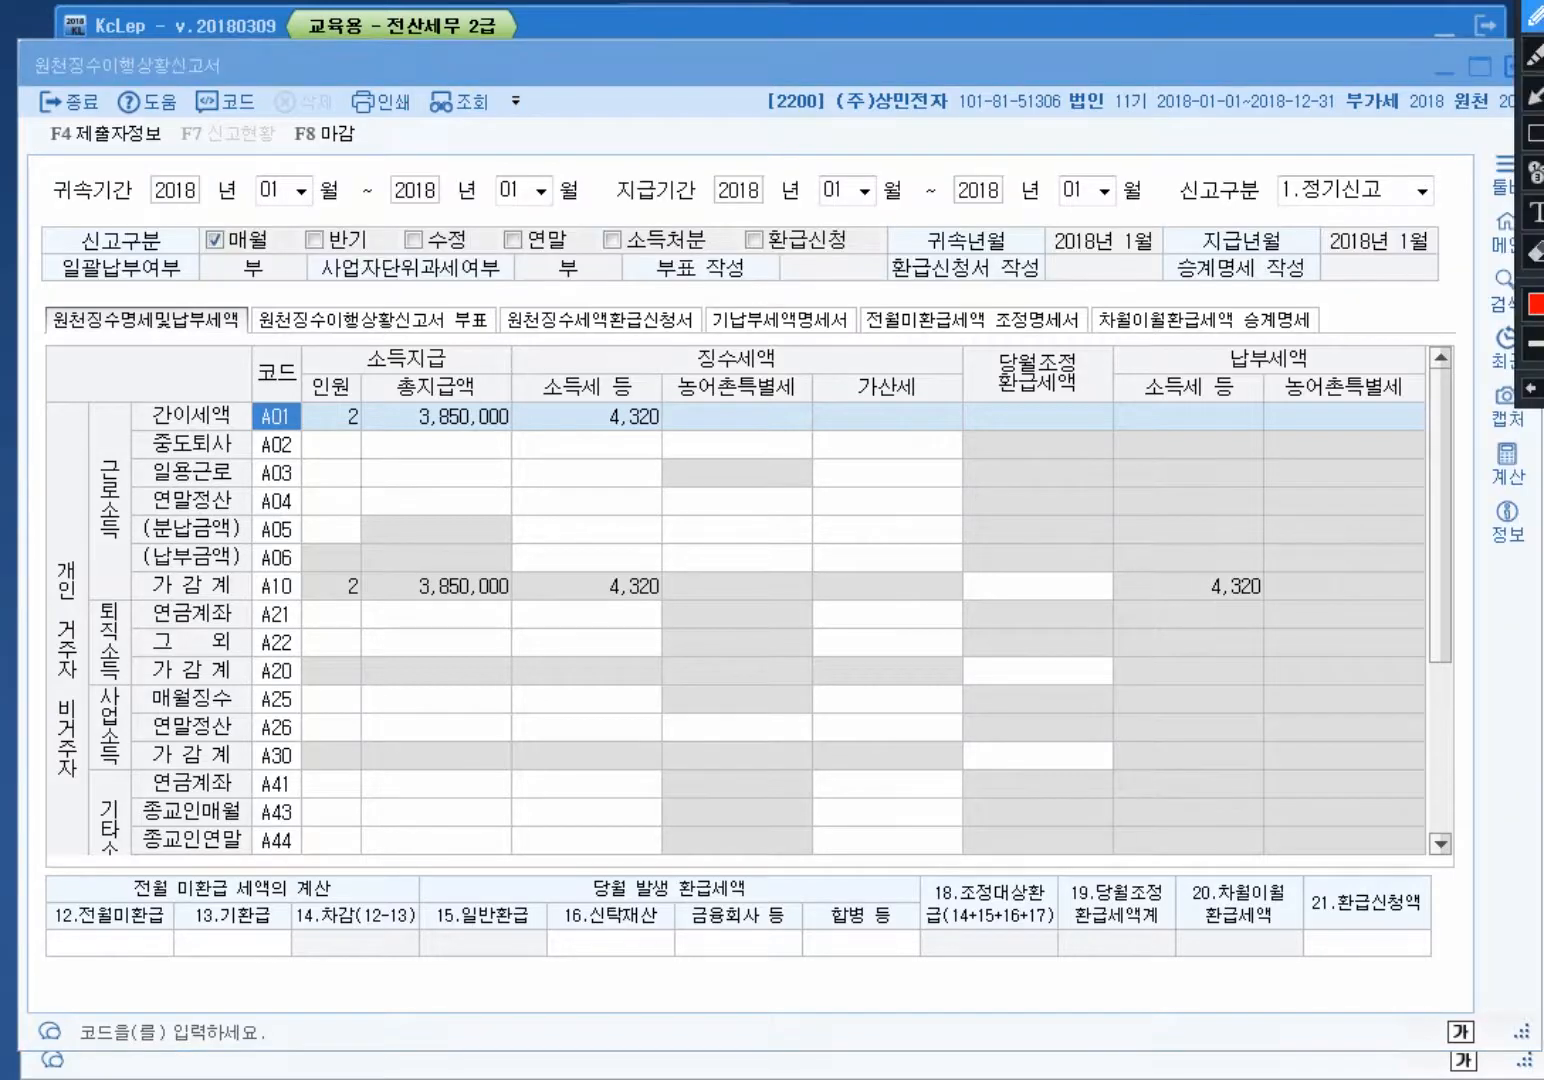
mouse_move(383, 424)
left_mouse_down()
mouse_move(312, 448)
mouse_move(372, 390)
mouse_move(352, 412)
left_mouse_up()
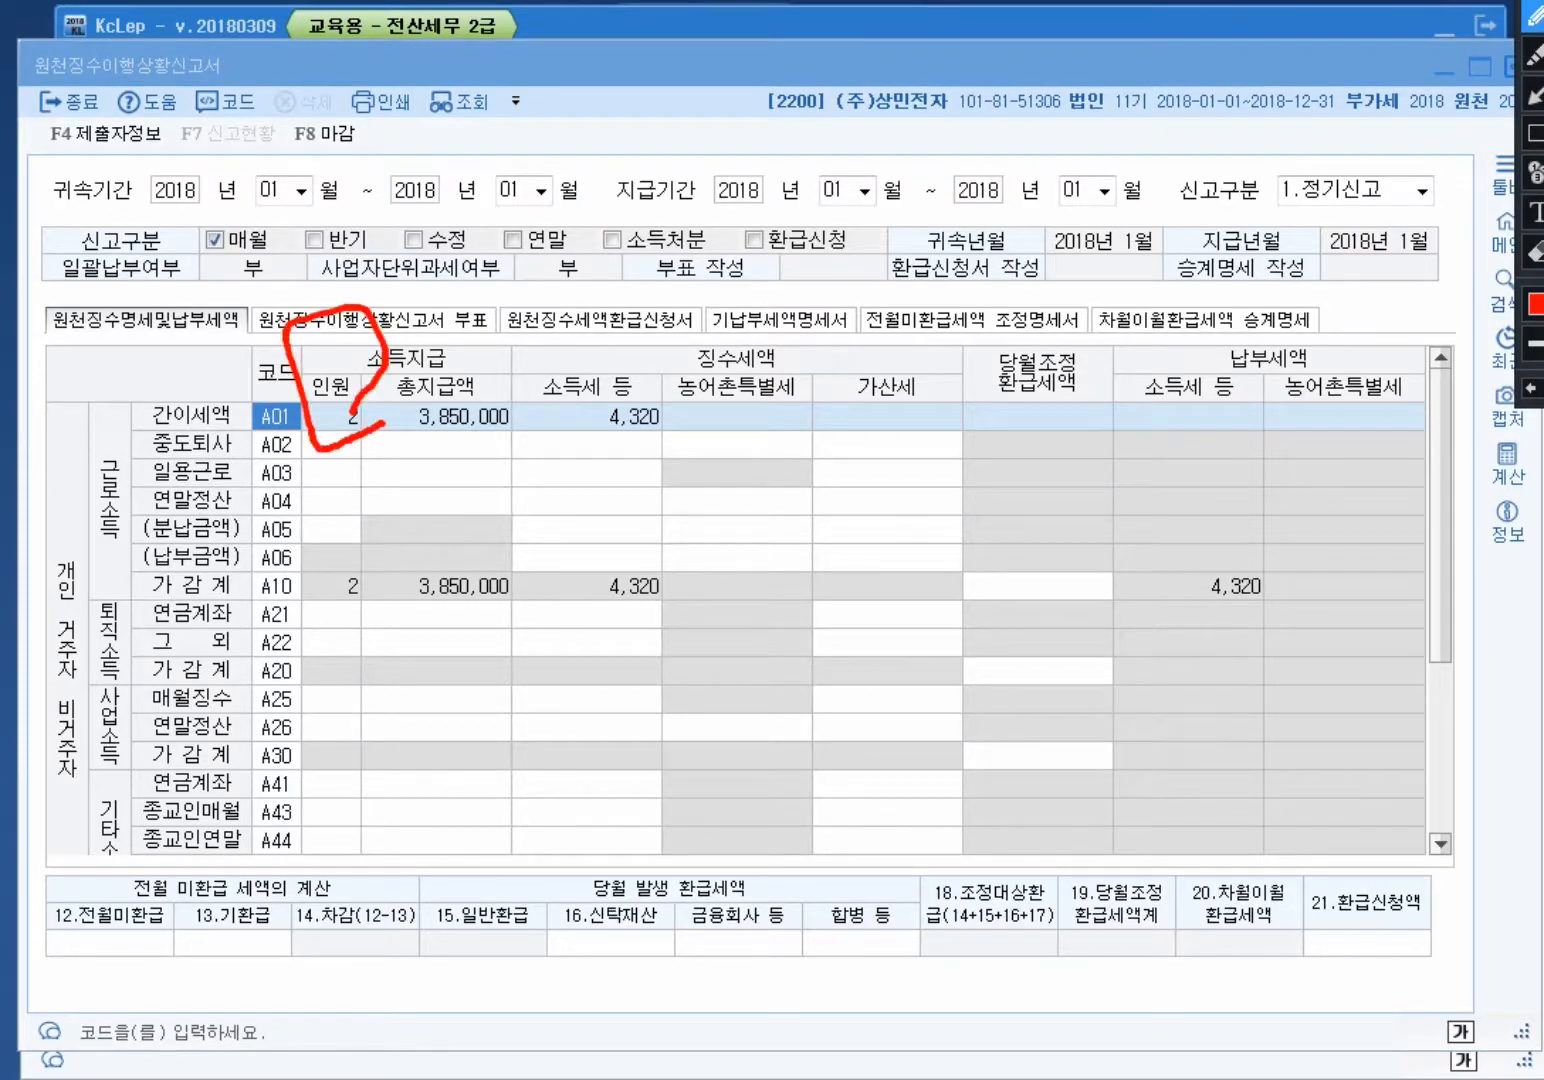
mouse_move(525, 458)
left_mouse_down()
mouse_move(383, 425)
mouse_move(508, 400)
mouse_move(500, 448)
left_mouse_up()
mouse_move(688, 440)
left_mouse_down()
mouse_move(640, 465)
mouse_move(629, 341)
mouse_move(680, 458)
mouse_move(775, 440)
mouse_move(600, 420)
mouse_move(710, 456)
mouse_move(745, 428)
left_mouse_up()
mouse_move(873, 208)
left_mouse_down()
mouse_move(845, 528)
mouse_move(765, 297)
mouse_move(720, 360)
mouse_move(1205, 485)
mouse_move(1228, 460)
left_mouse_up()
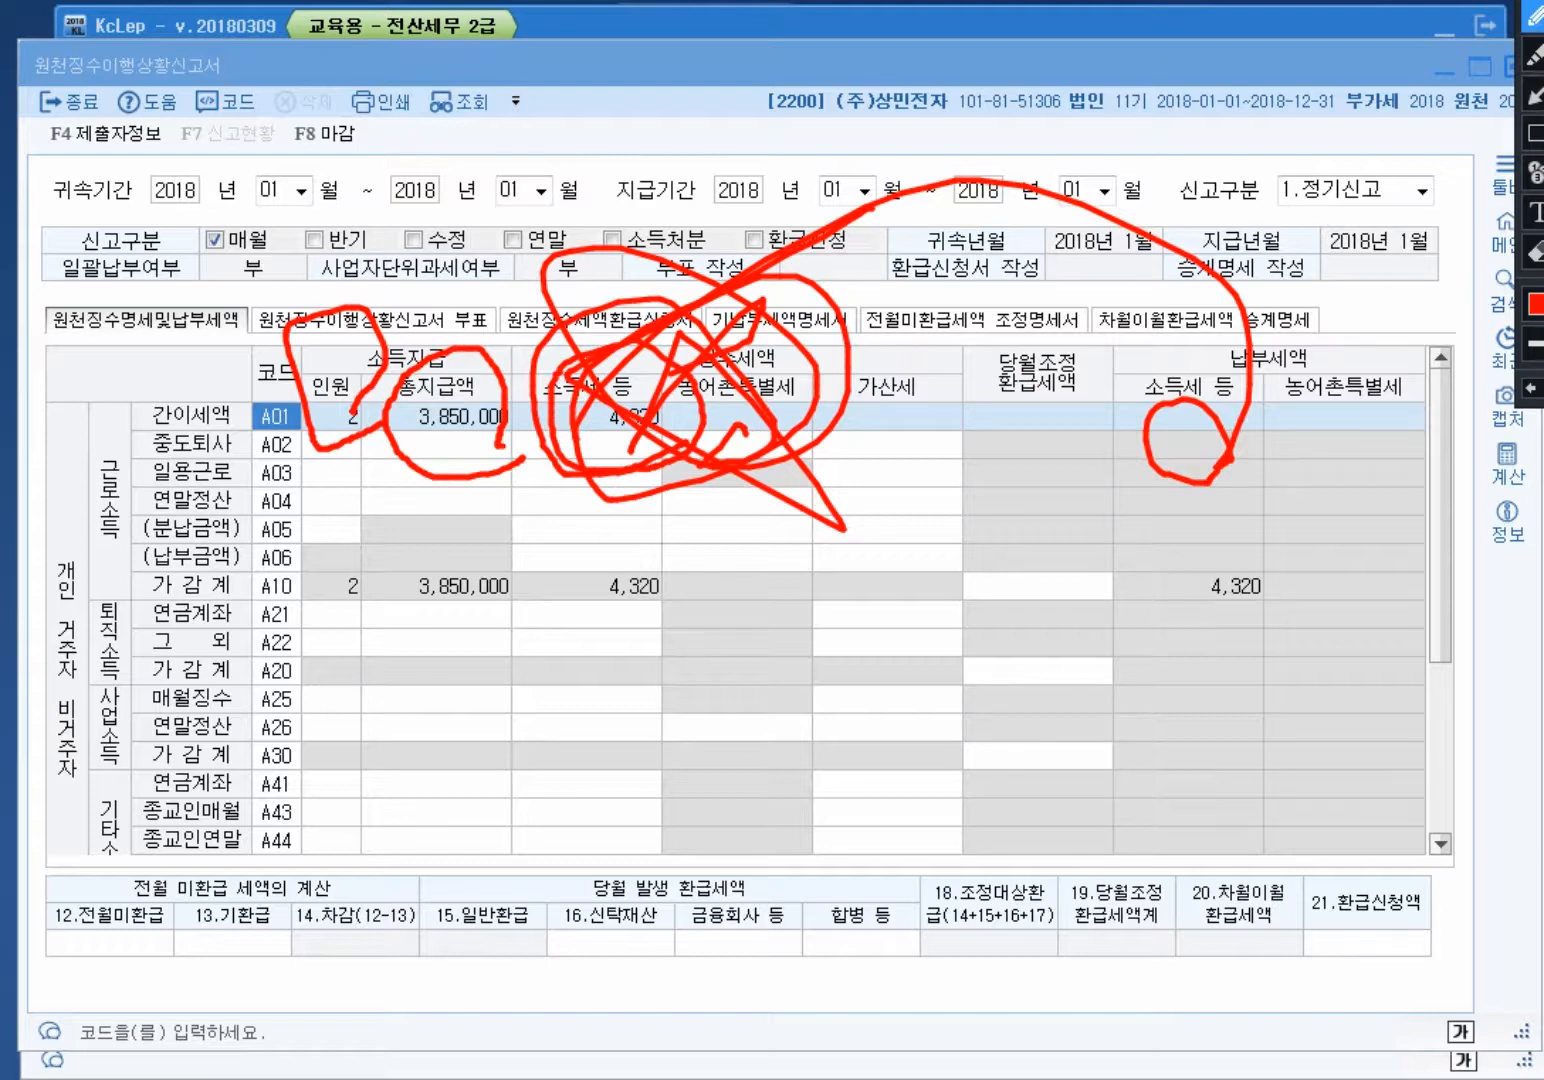
key("Escape")
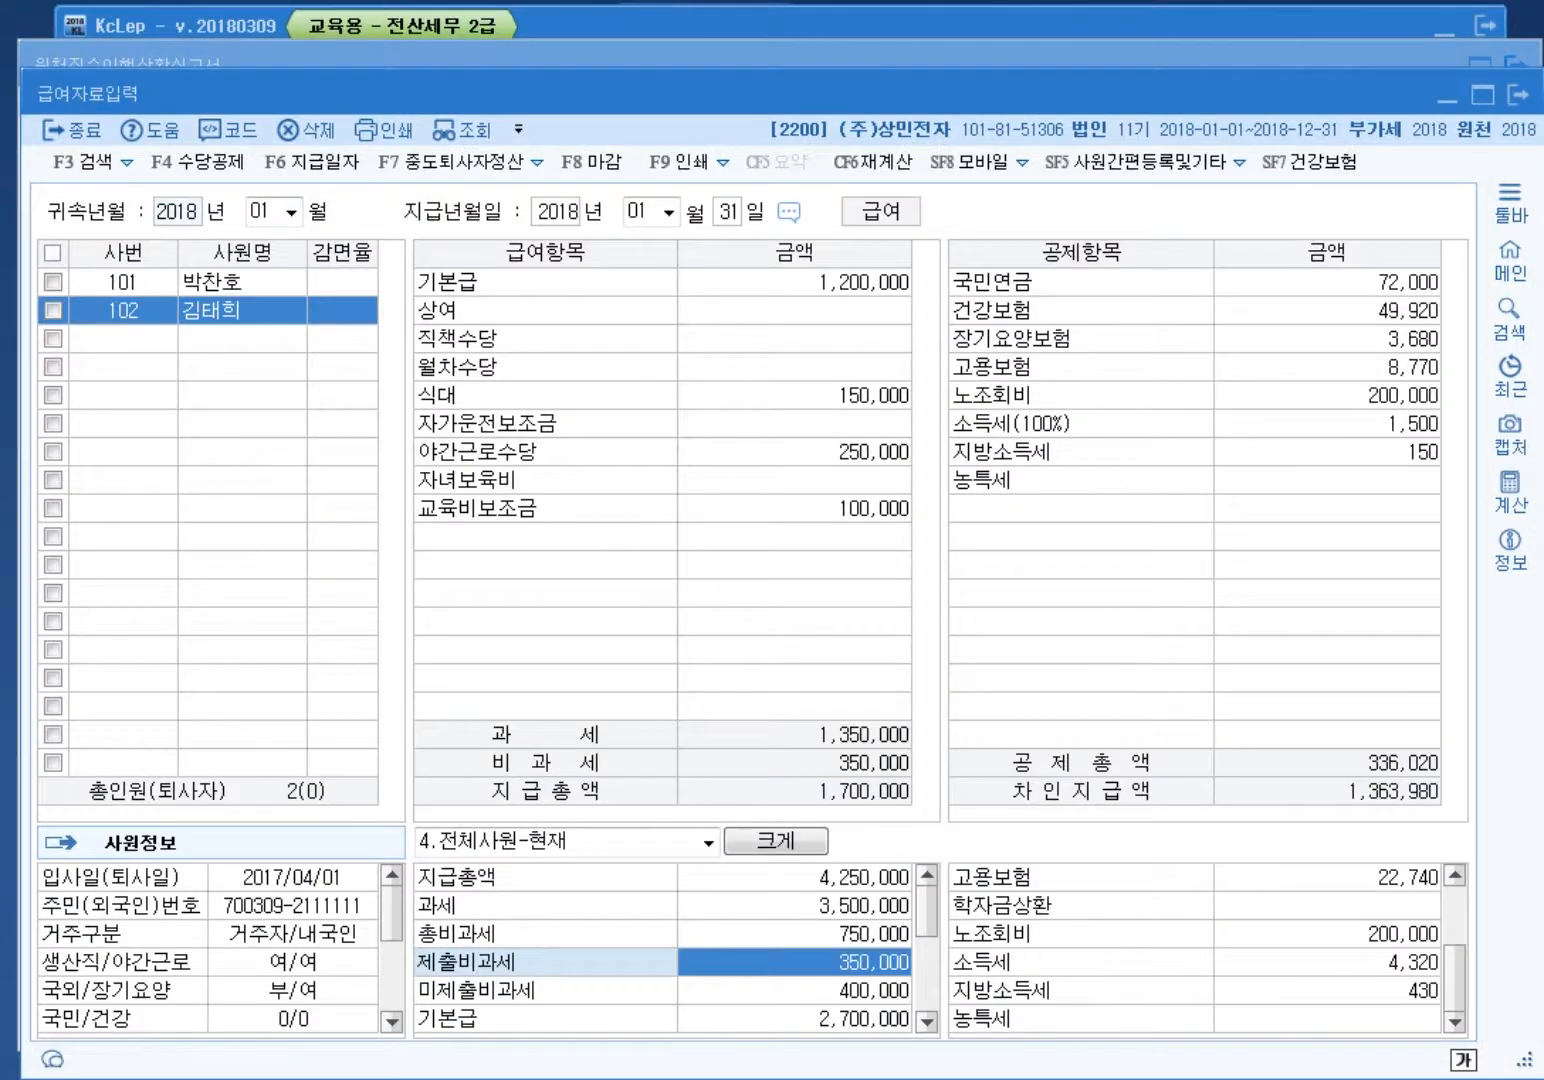
Step: Load March 2018 pay data in 급여자료입력, then close the payroll window
left_click(262, 211)
type("03")
key("Return")
key("Return")
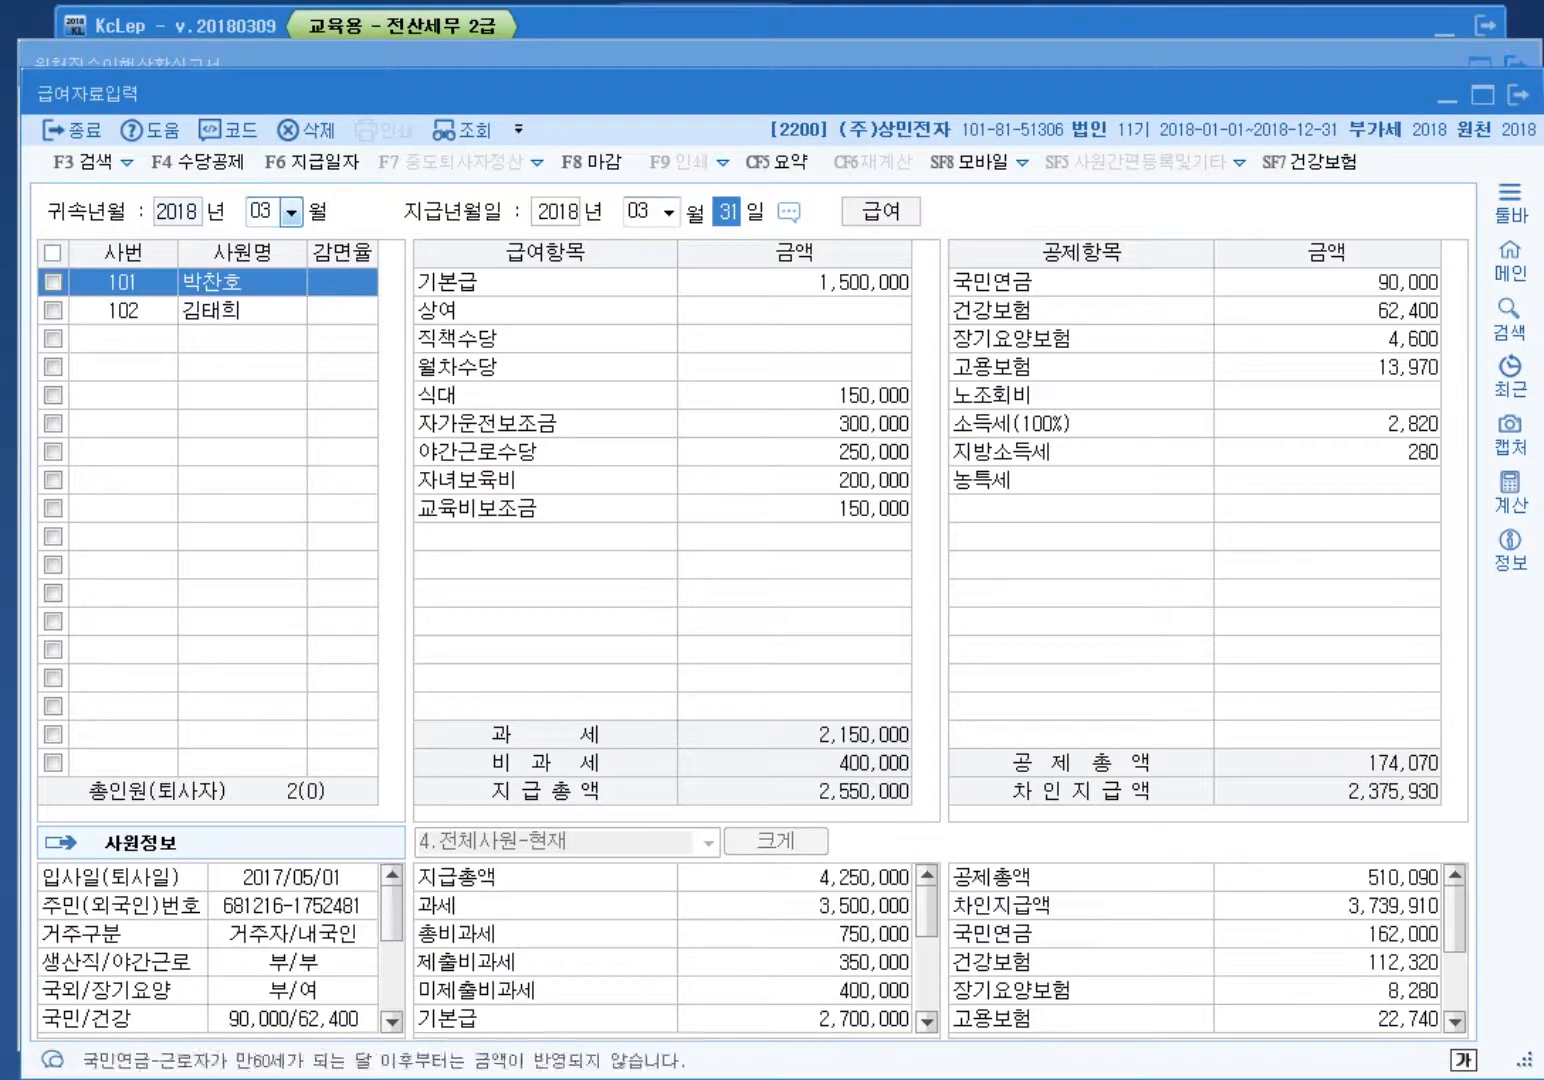
key("Return")
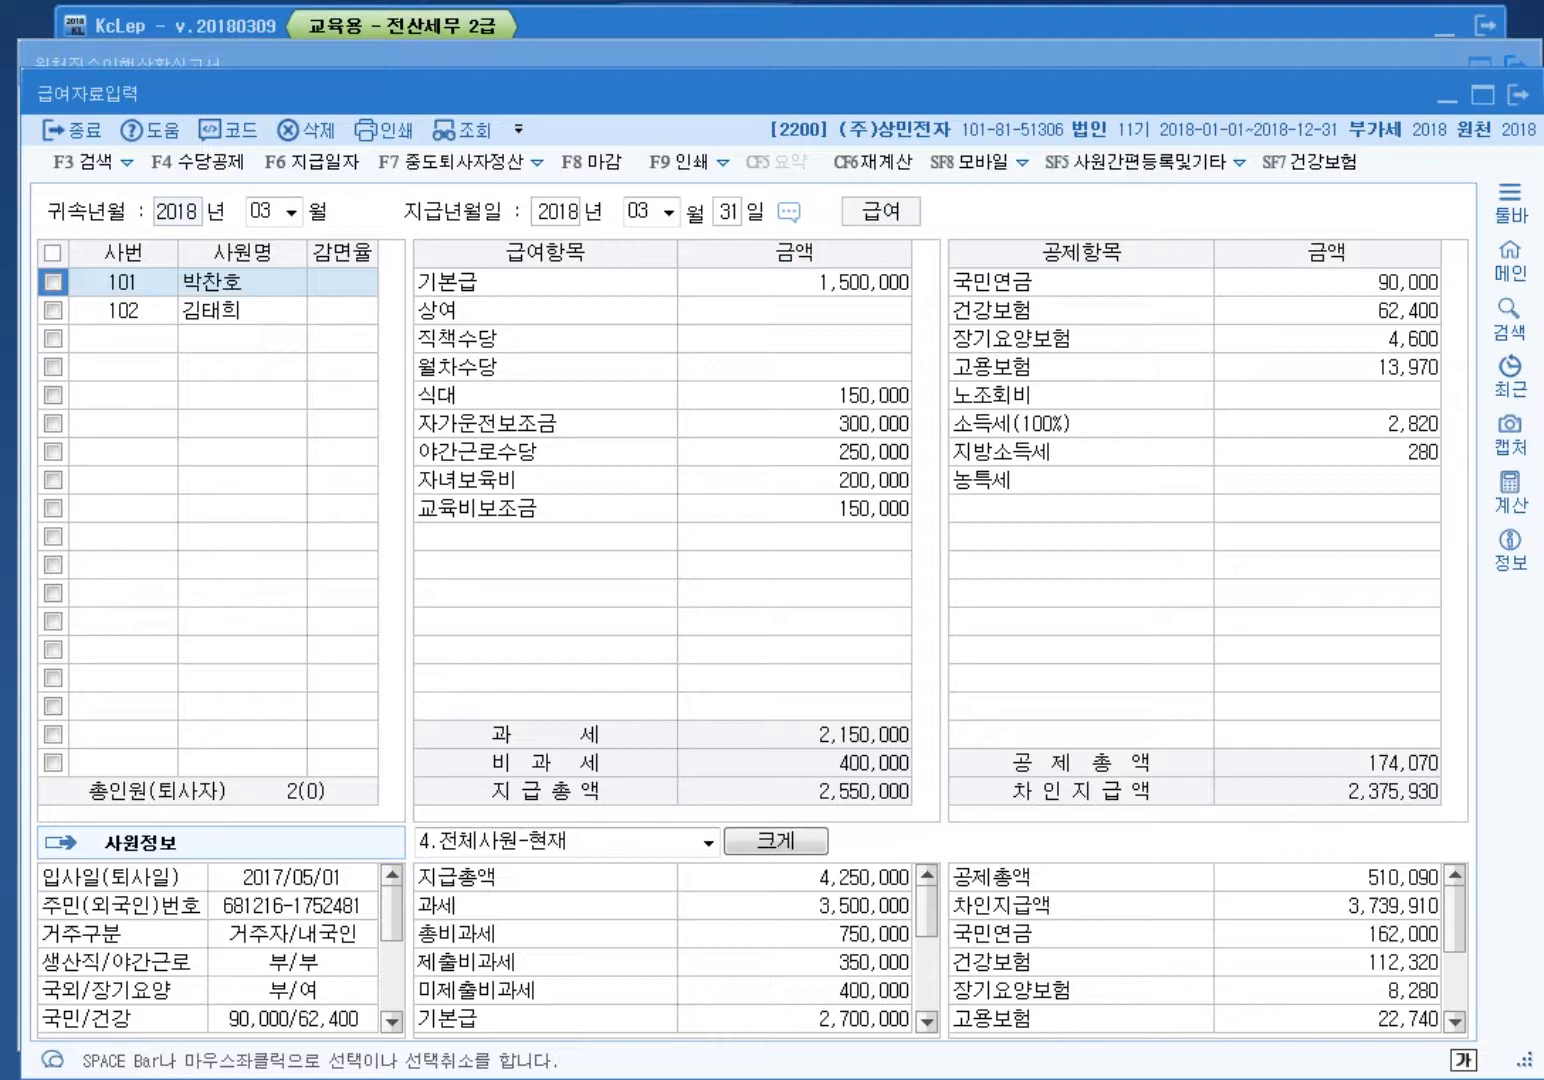
left_click_drag(1455, 920, 1455, 983)
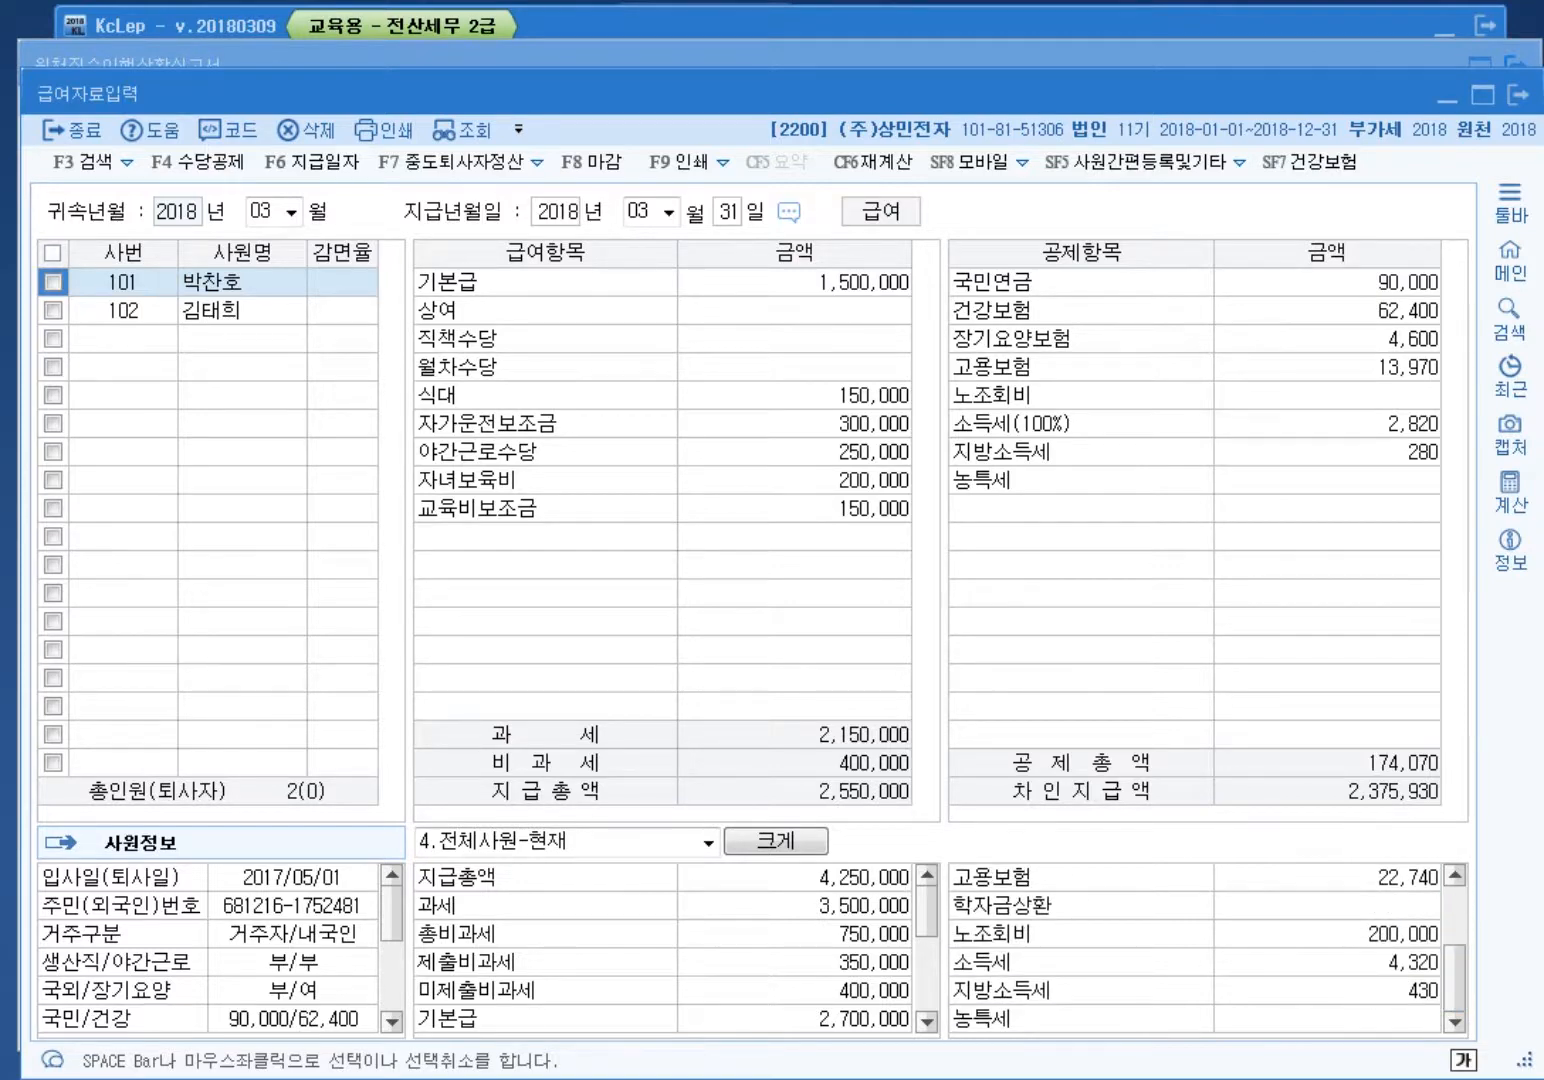
key("Escape")
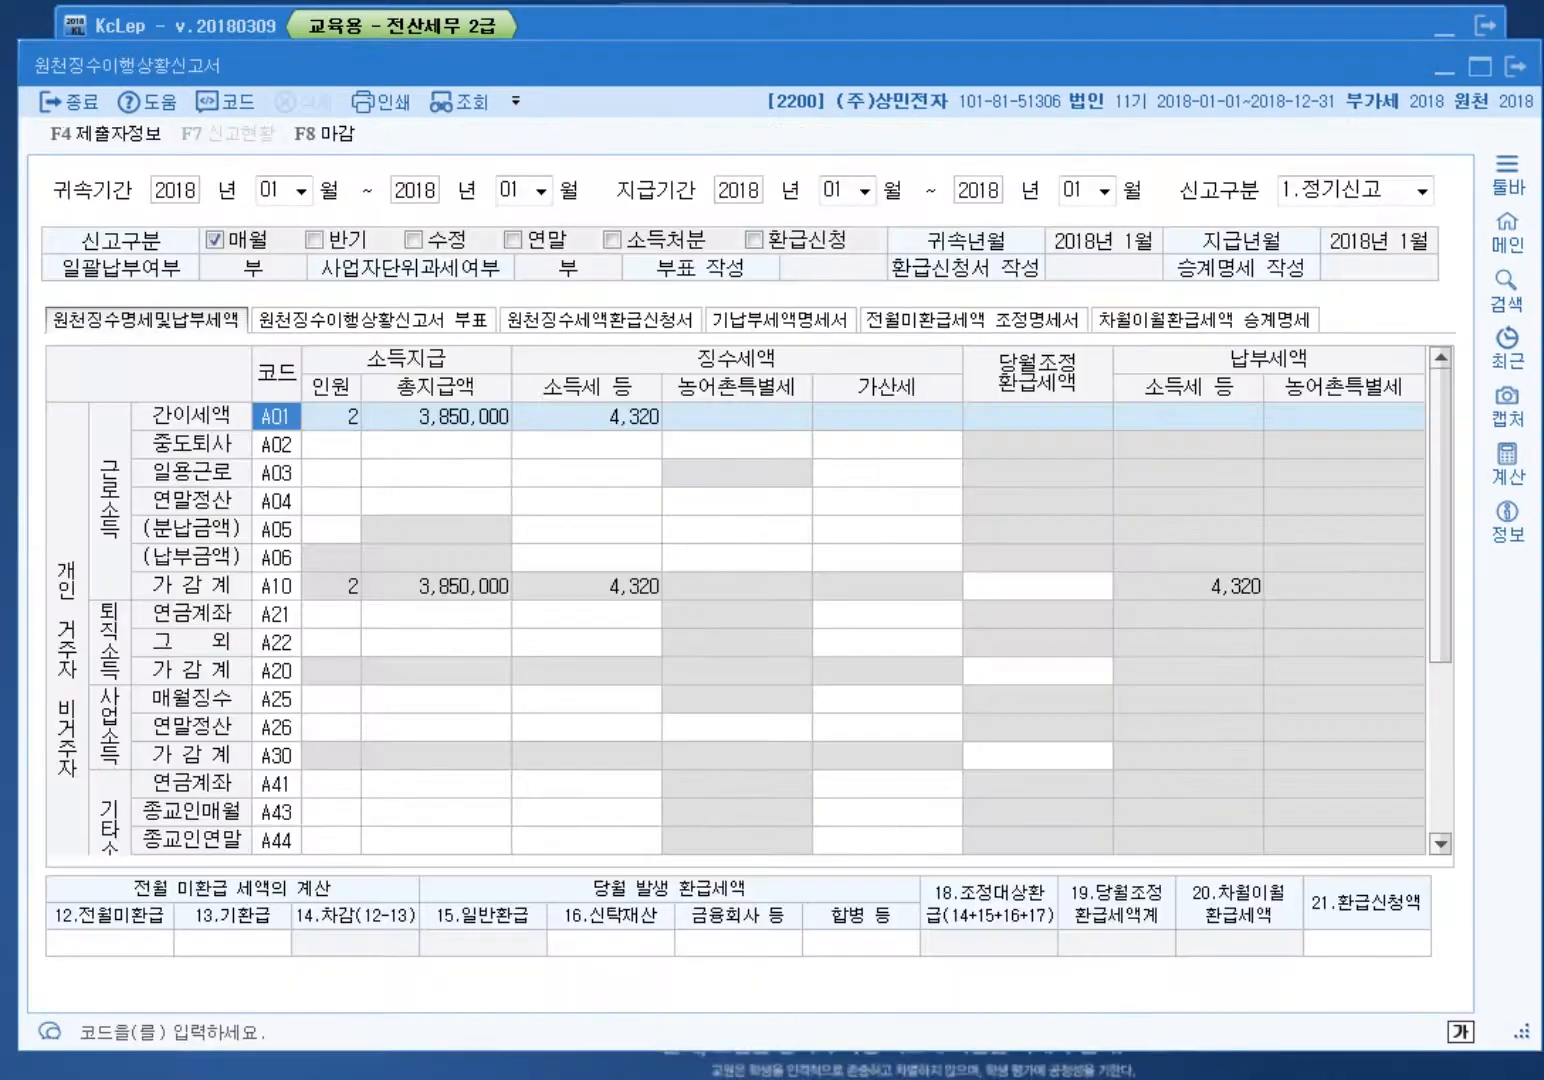
Step: Decline saving, set the report period to 03~03 to load March, and bring up the Hangul notes
key("Escape")
key("Right")
key("Return")
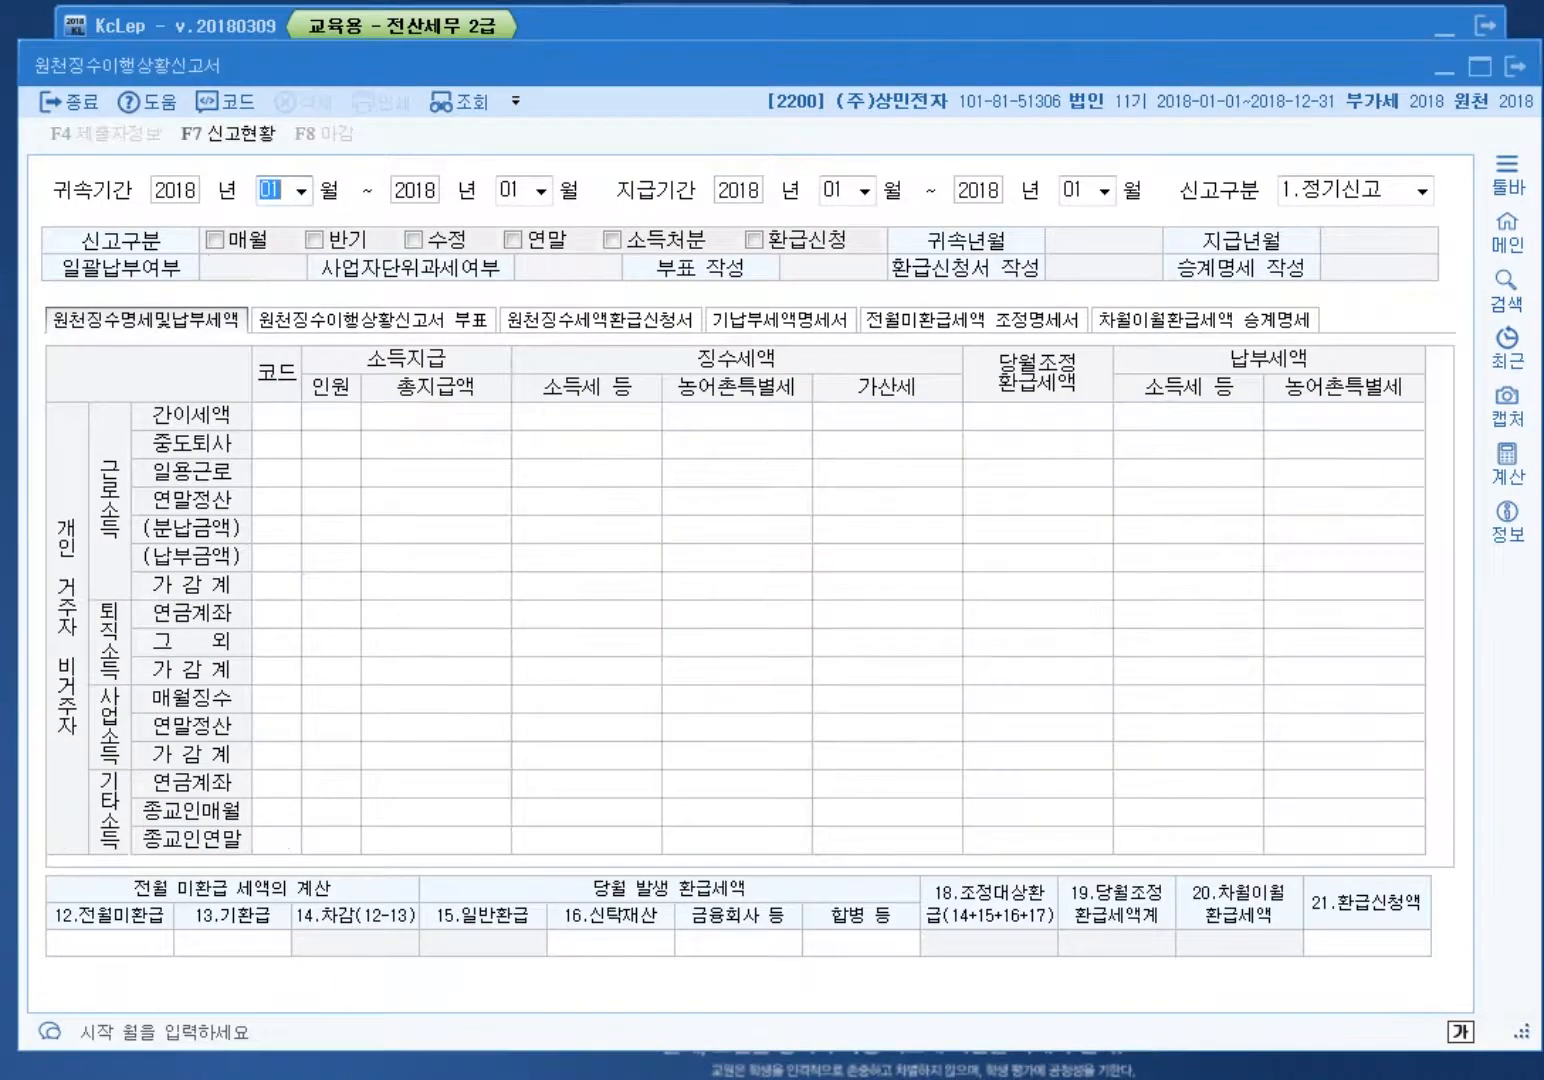
type("0303")
key("Return")
key("Return")
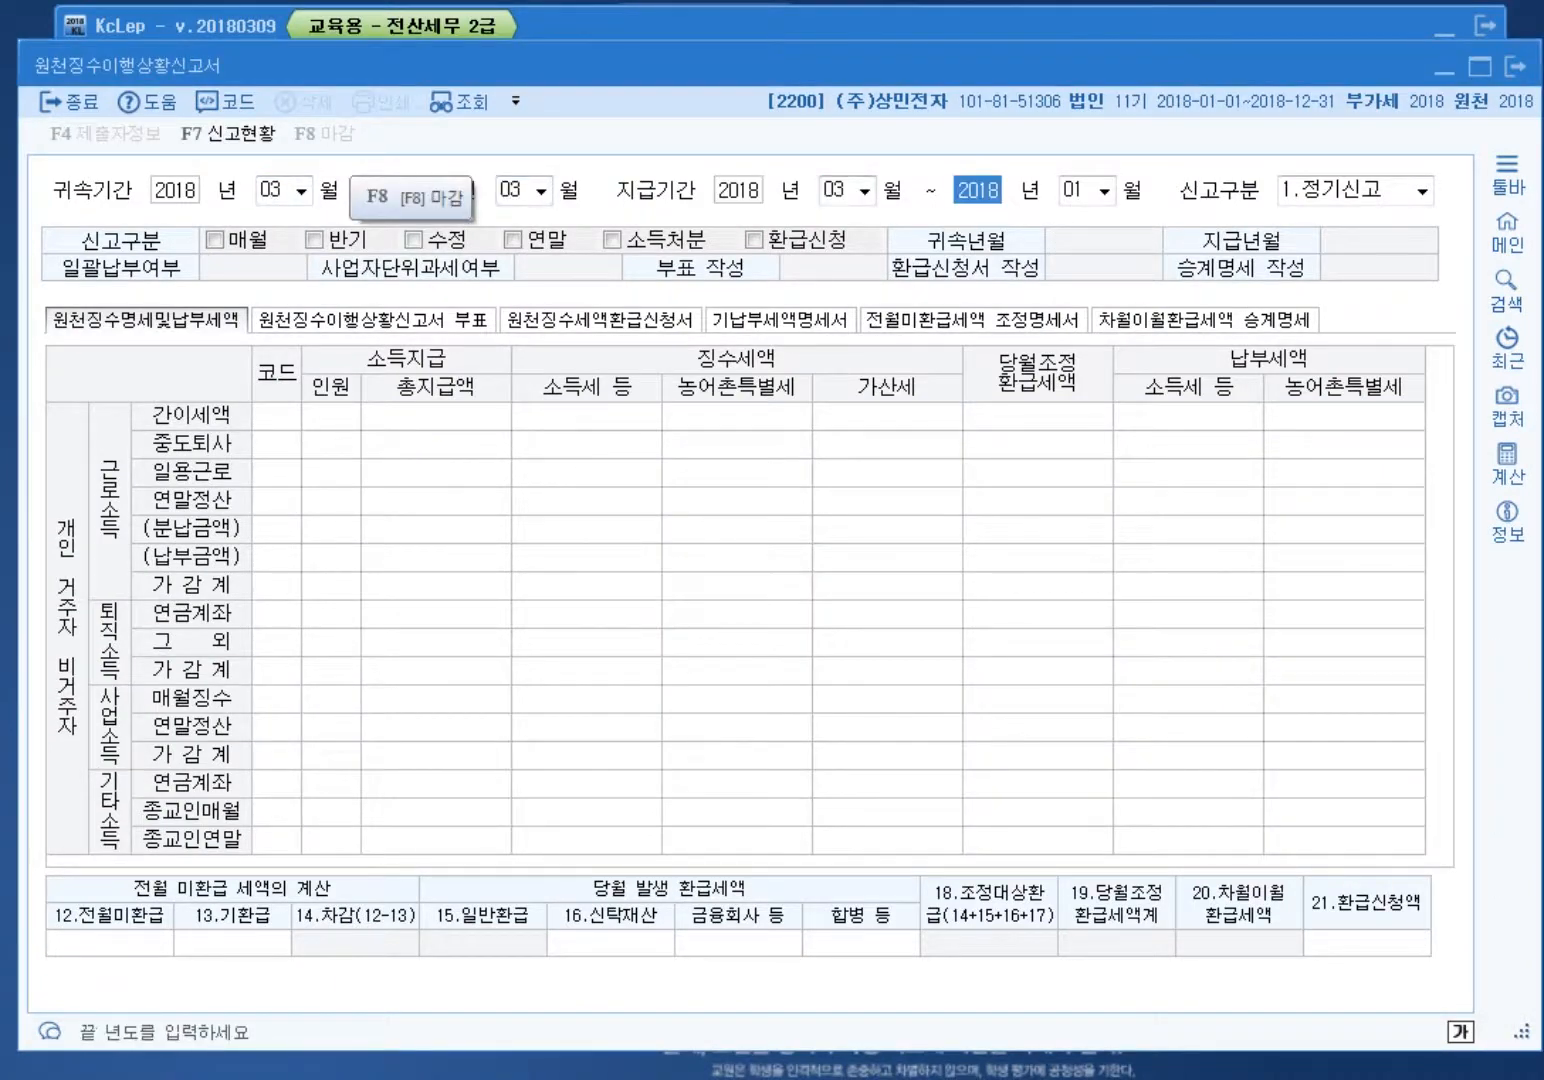
key("Return")
key("Return")
key("Return")
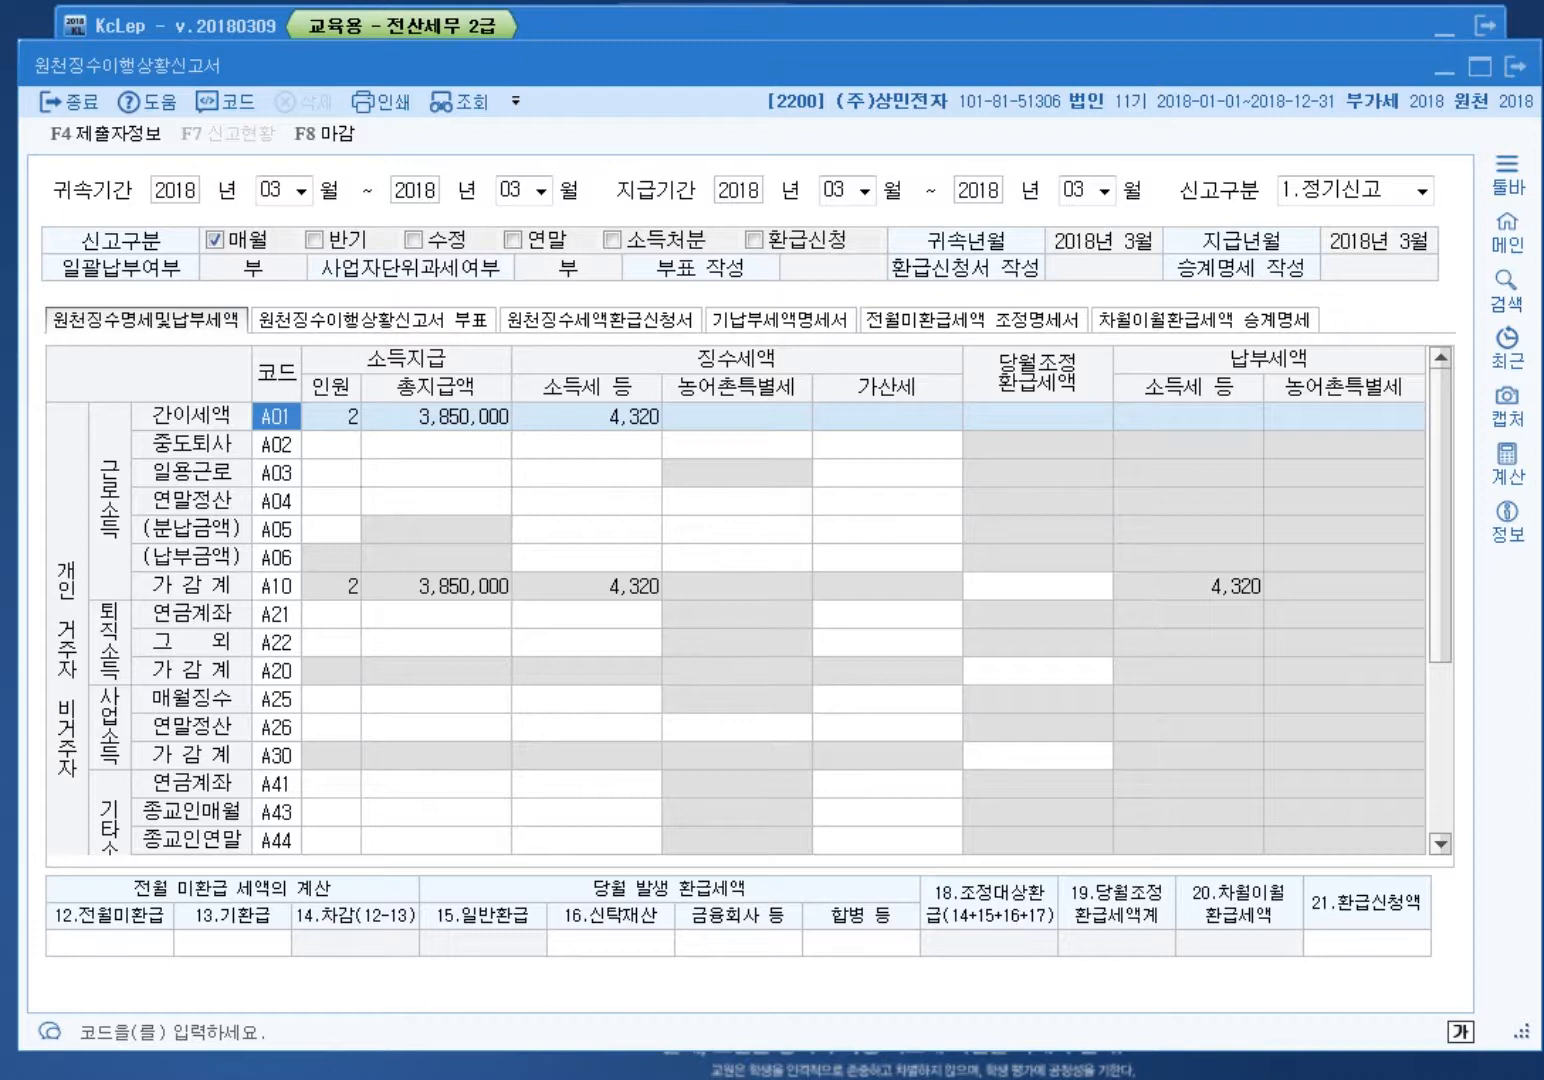
key("alt+Tab")
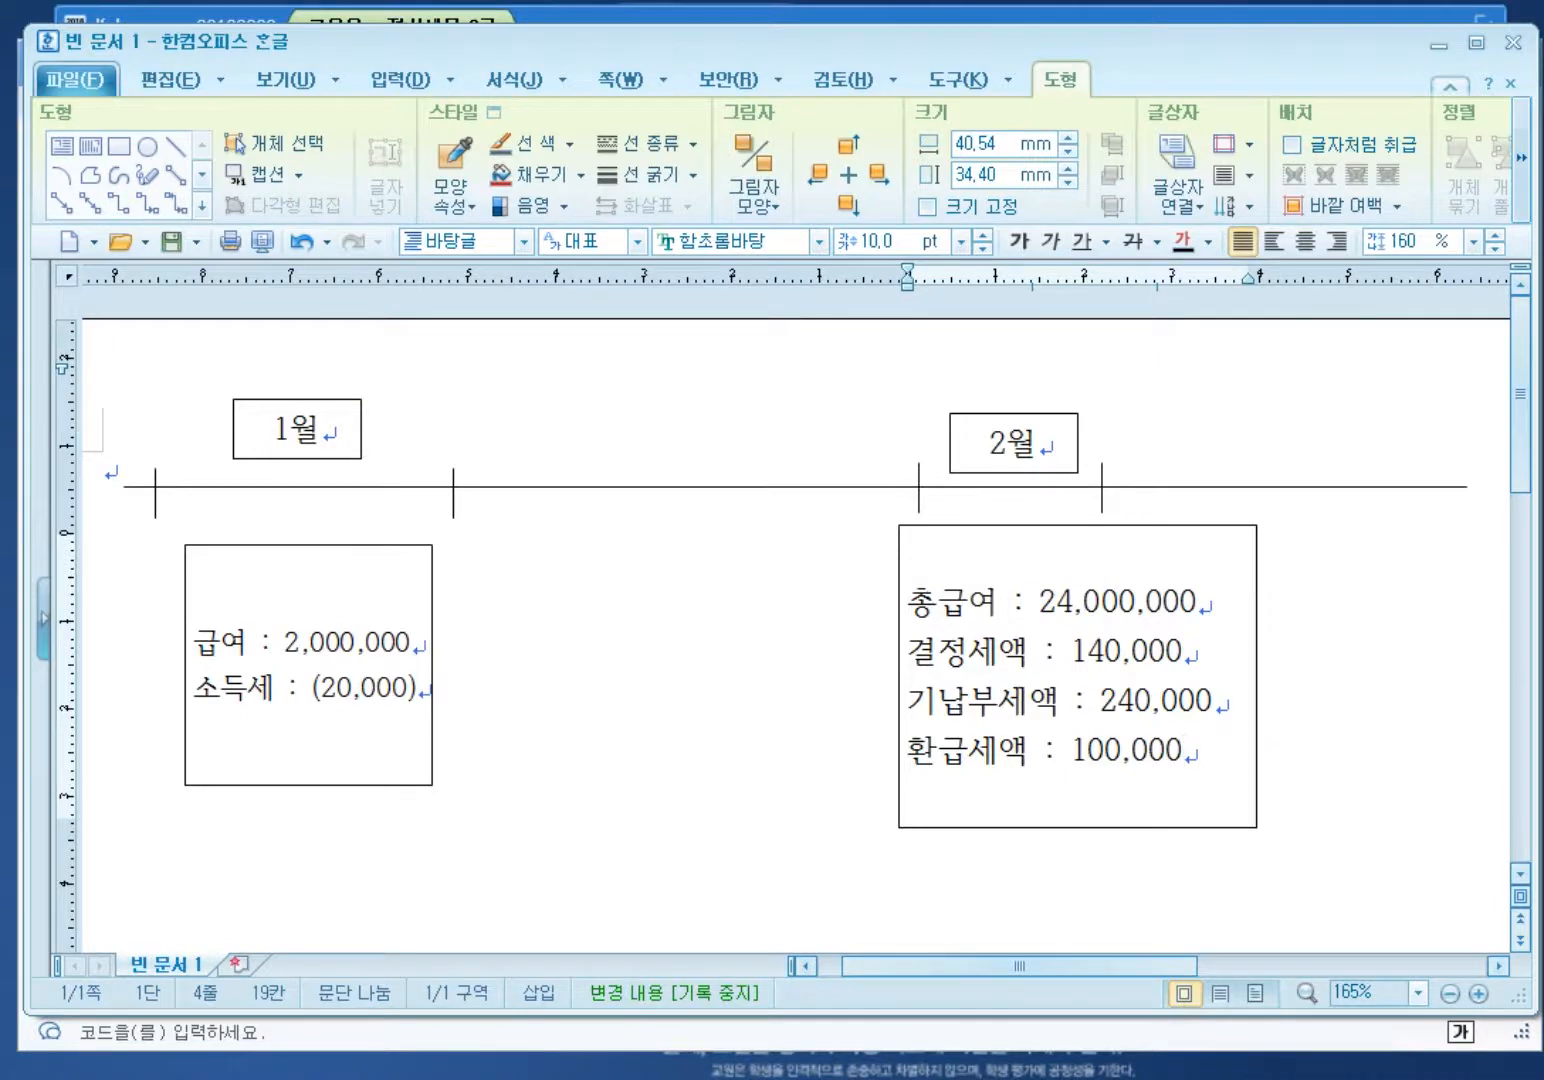
Step: Zoom in slightly on the Hangul refund notes, then return to KcLep
left_click(1478, 993)
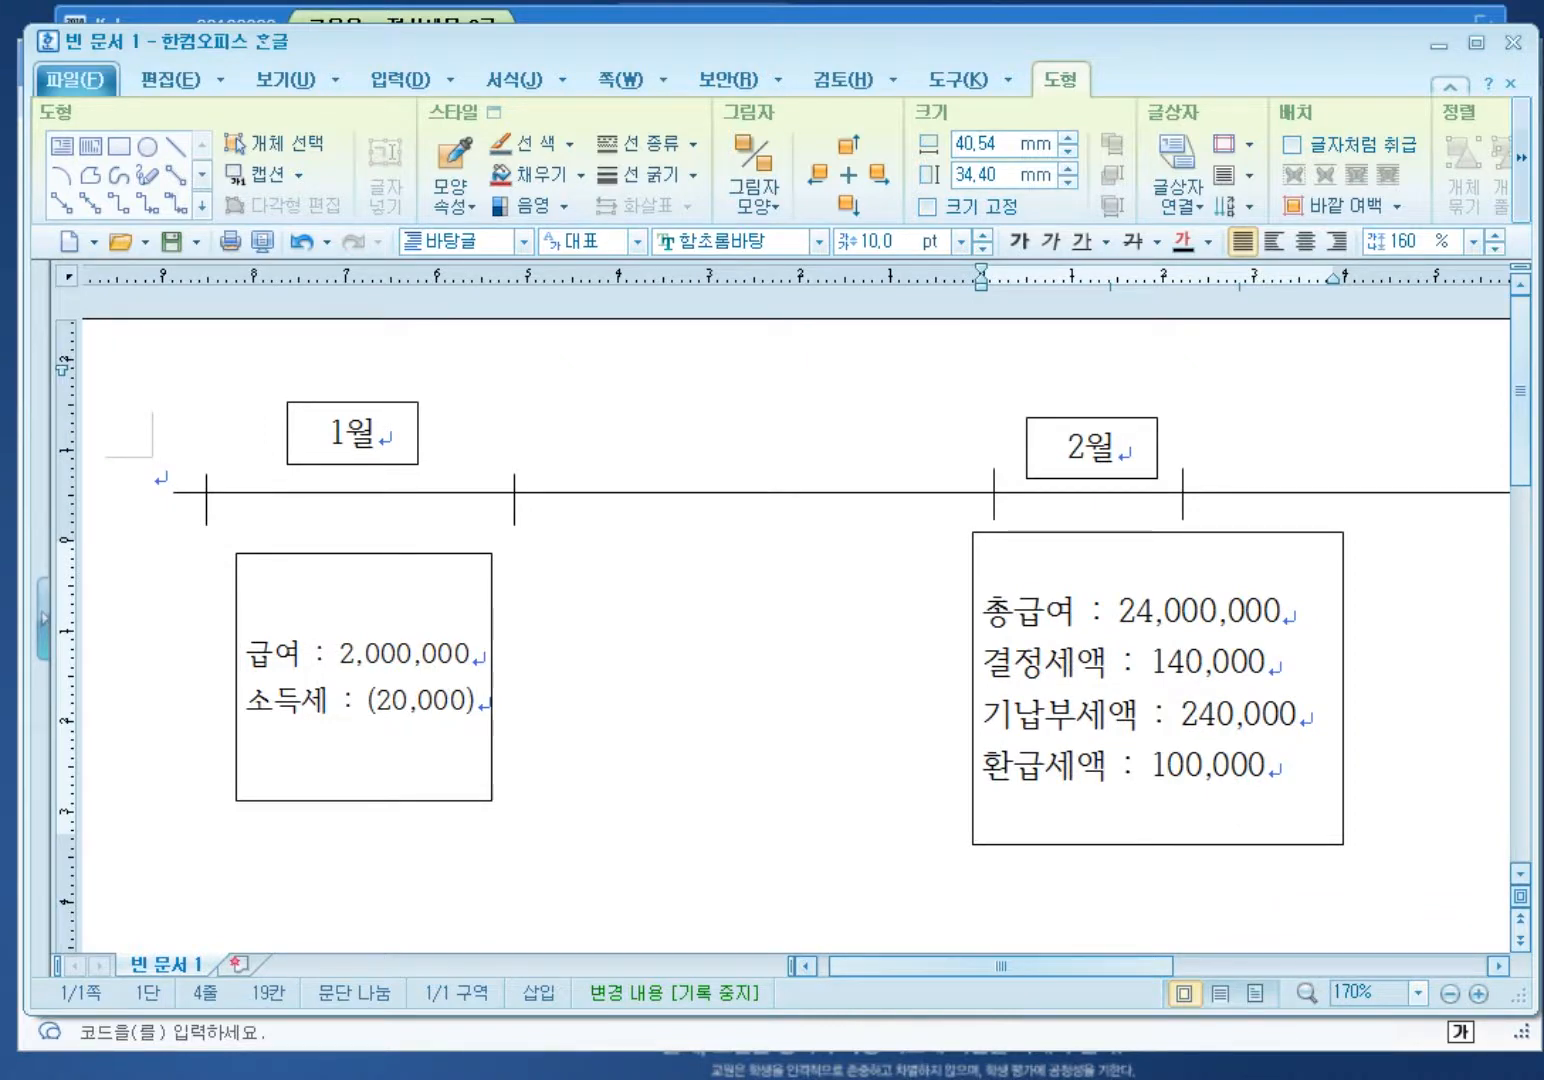
key("alt+Tab")
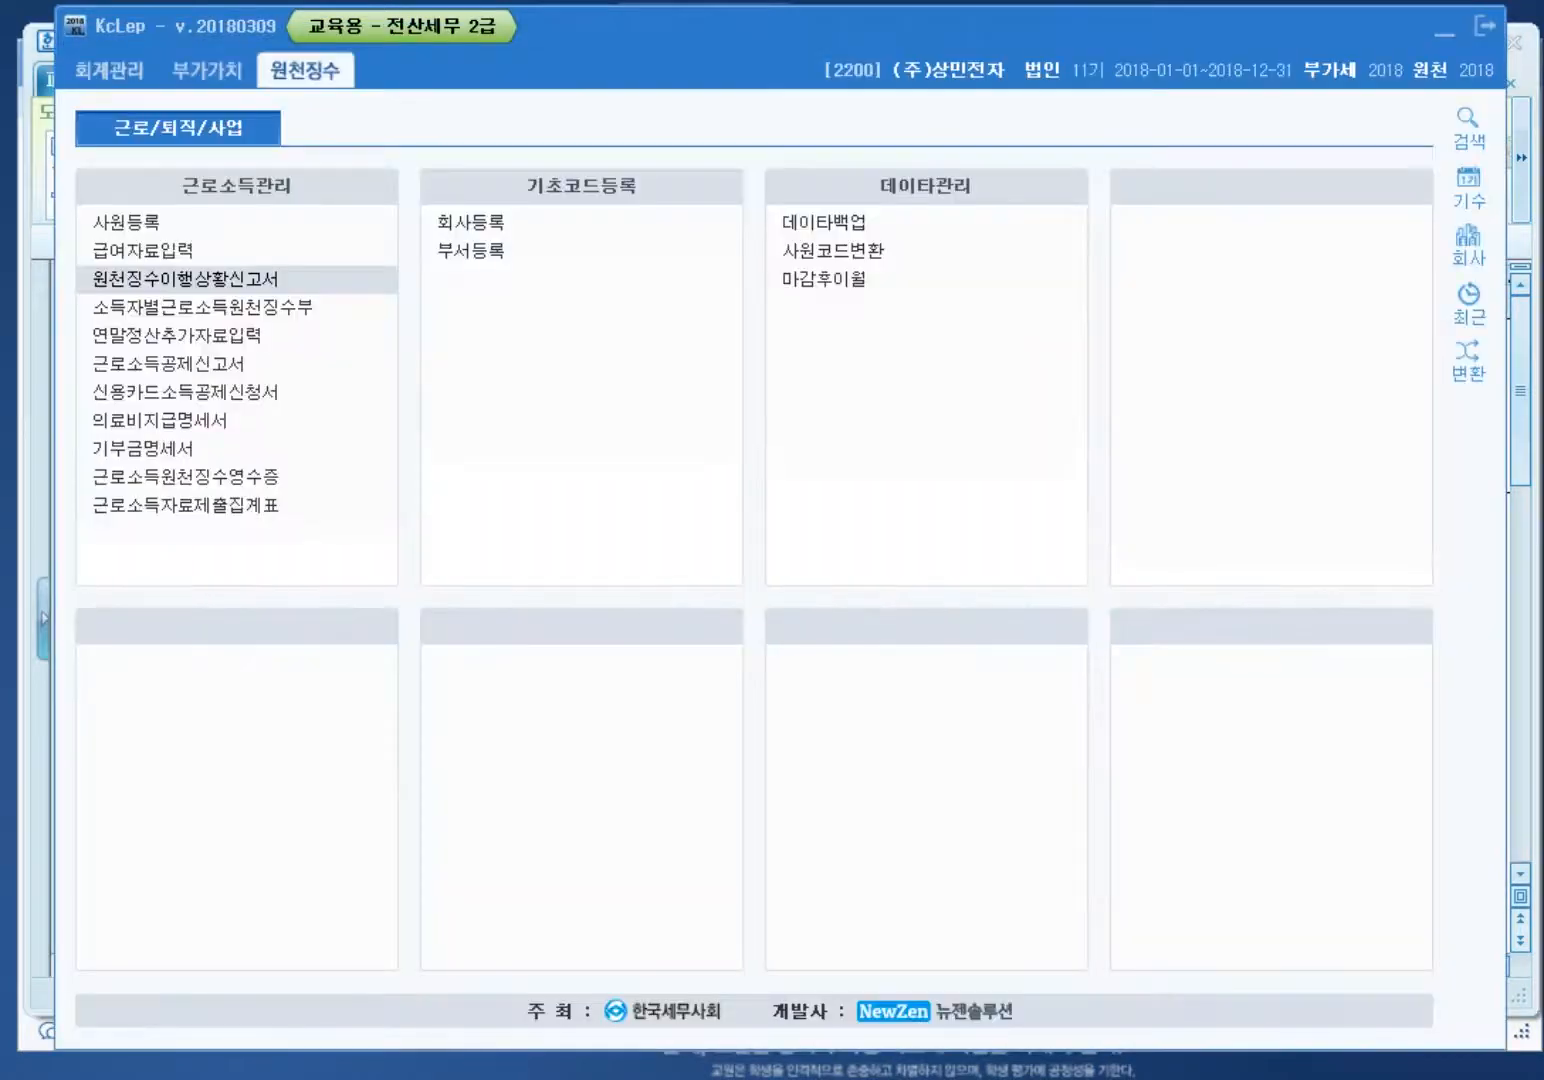
Step: Add new company code 3006 with its company name, as a corporation set to in use
left_click(1468, 240)
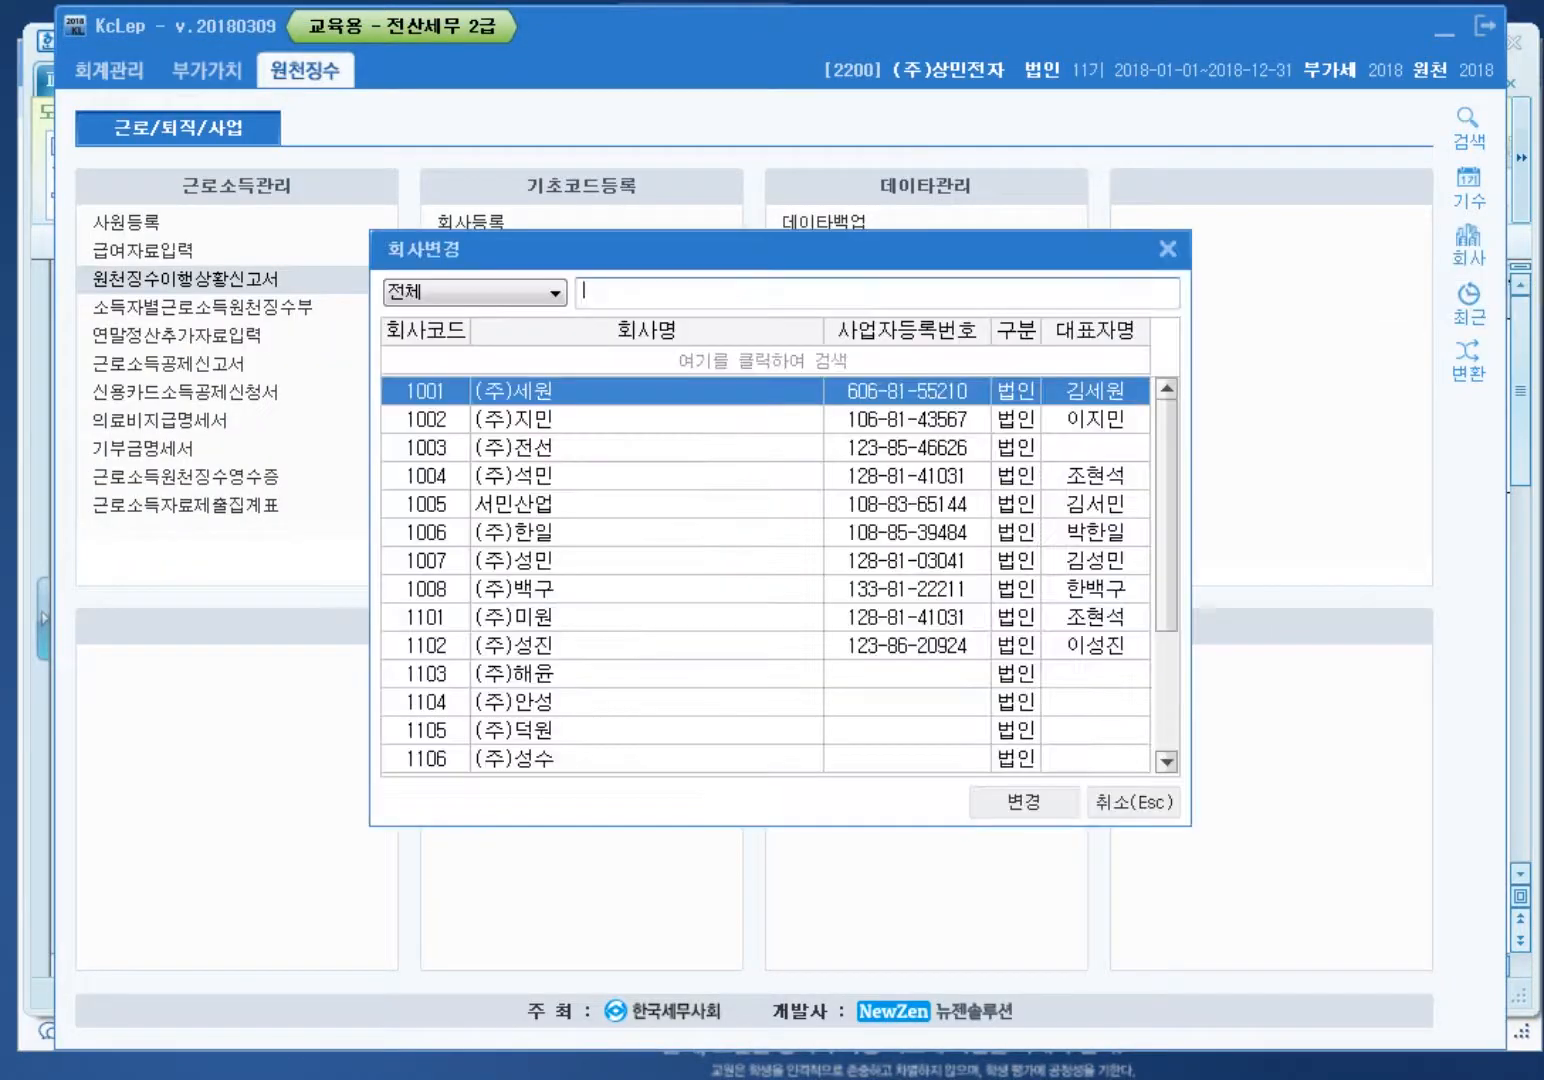
left_click(1167, 248)
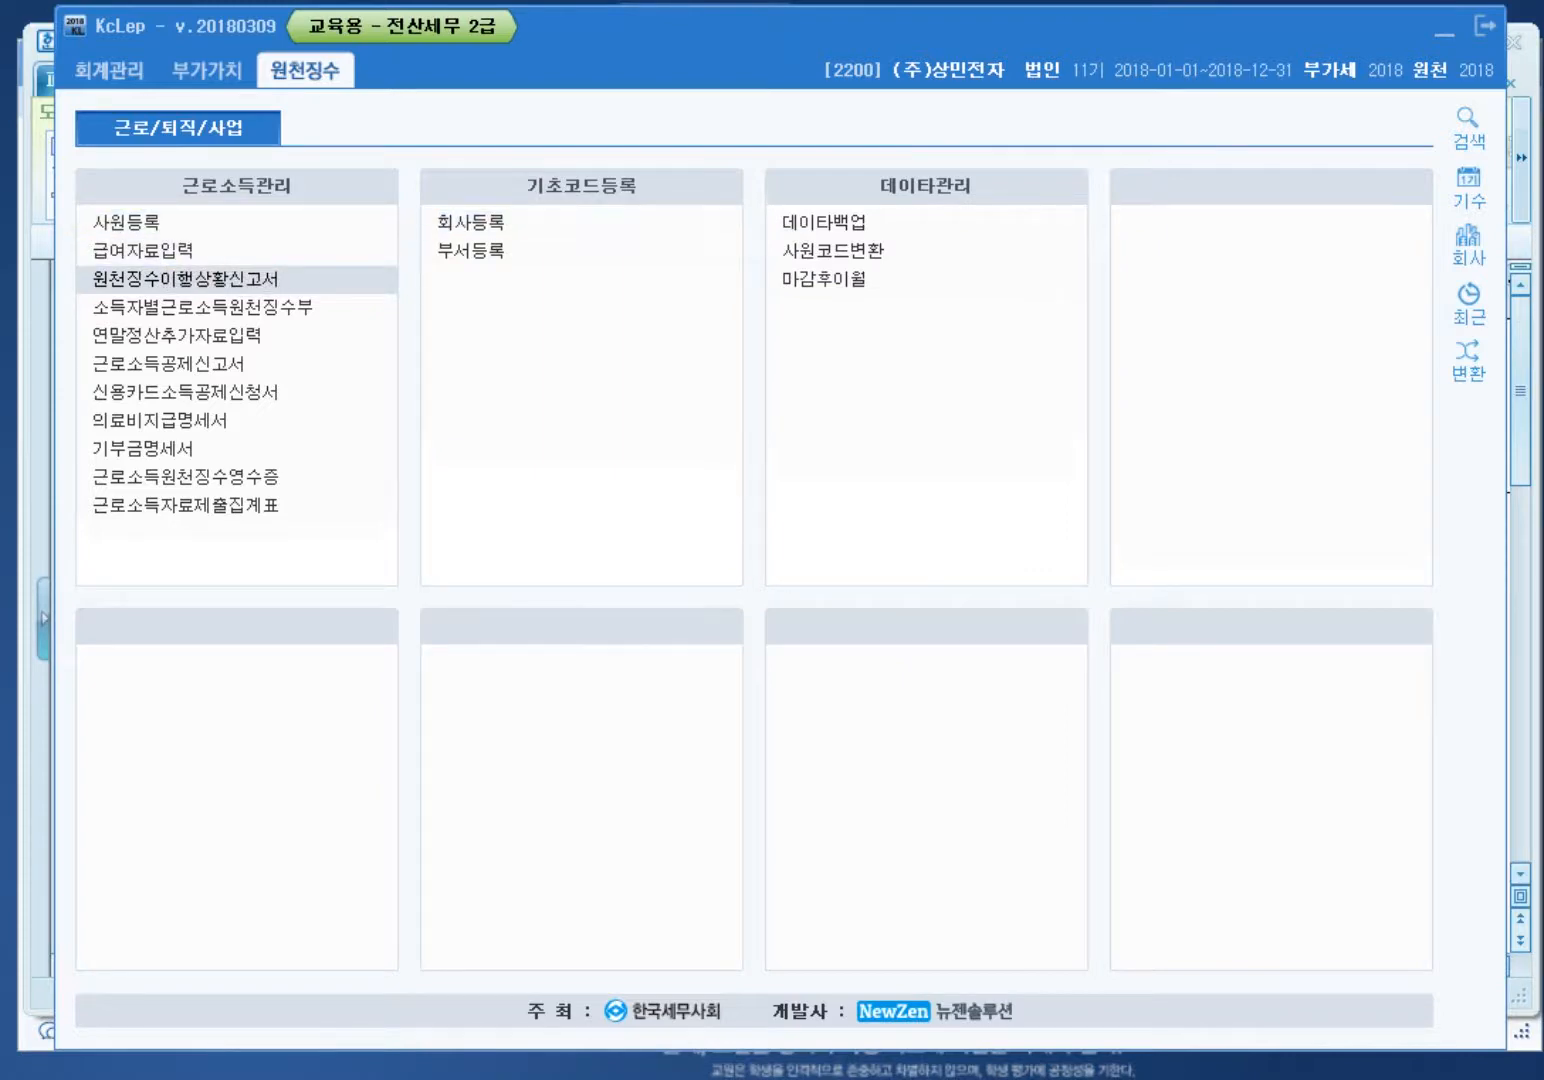
left_click(470, 222)
left_click(74, 853)
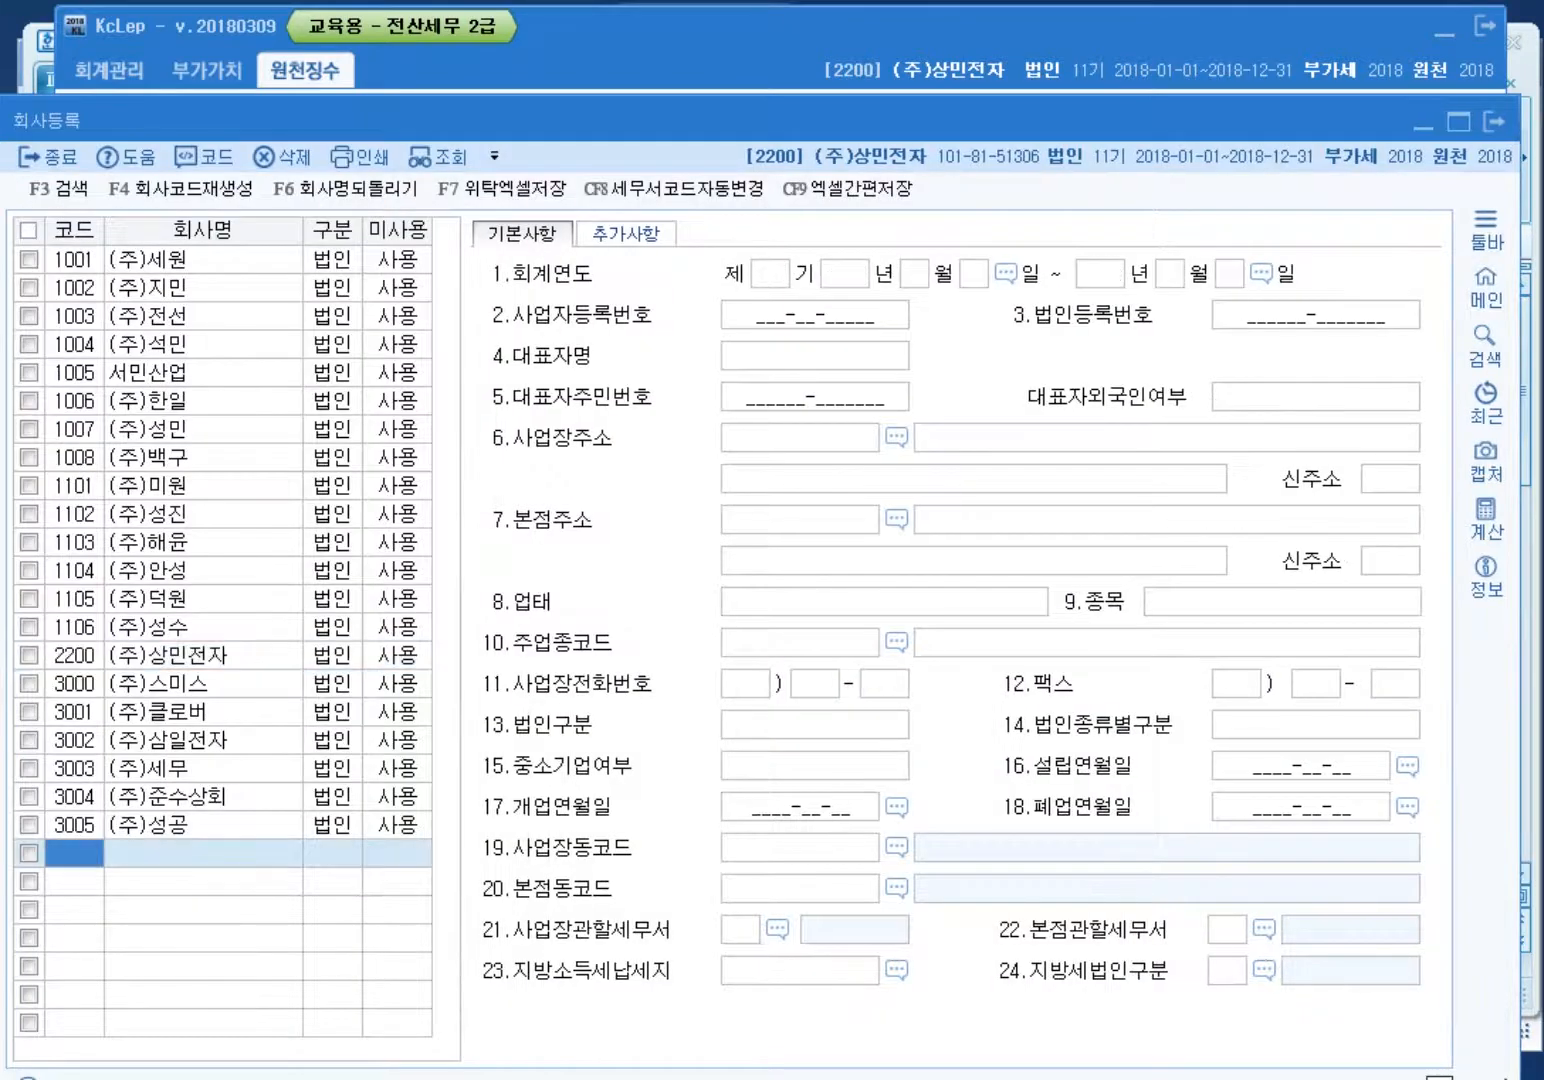
type("3006")
key("Return")
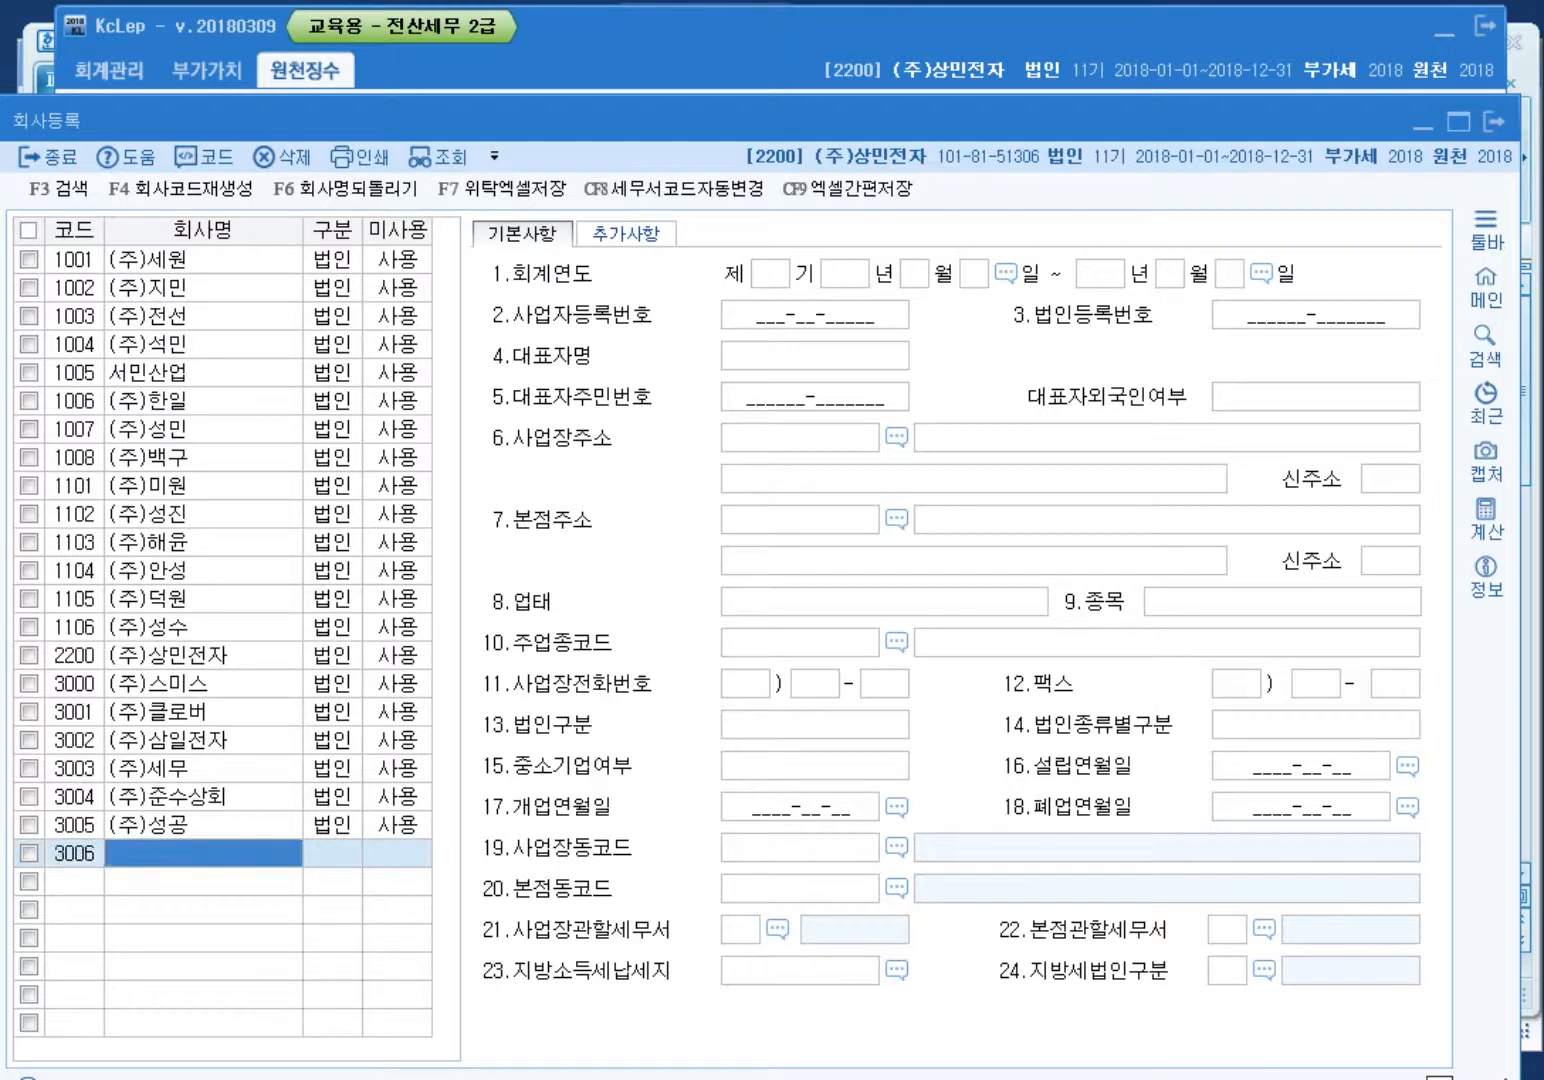
key("Return")
key("Return")
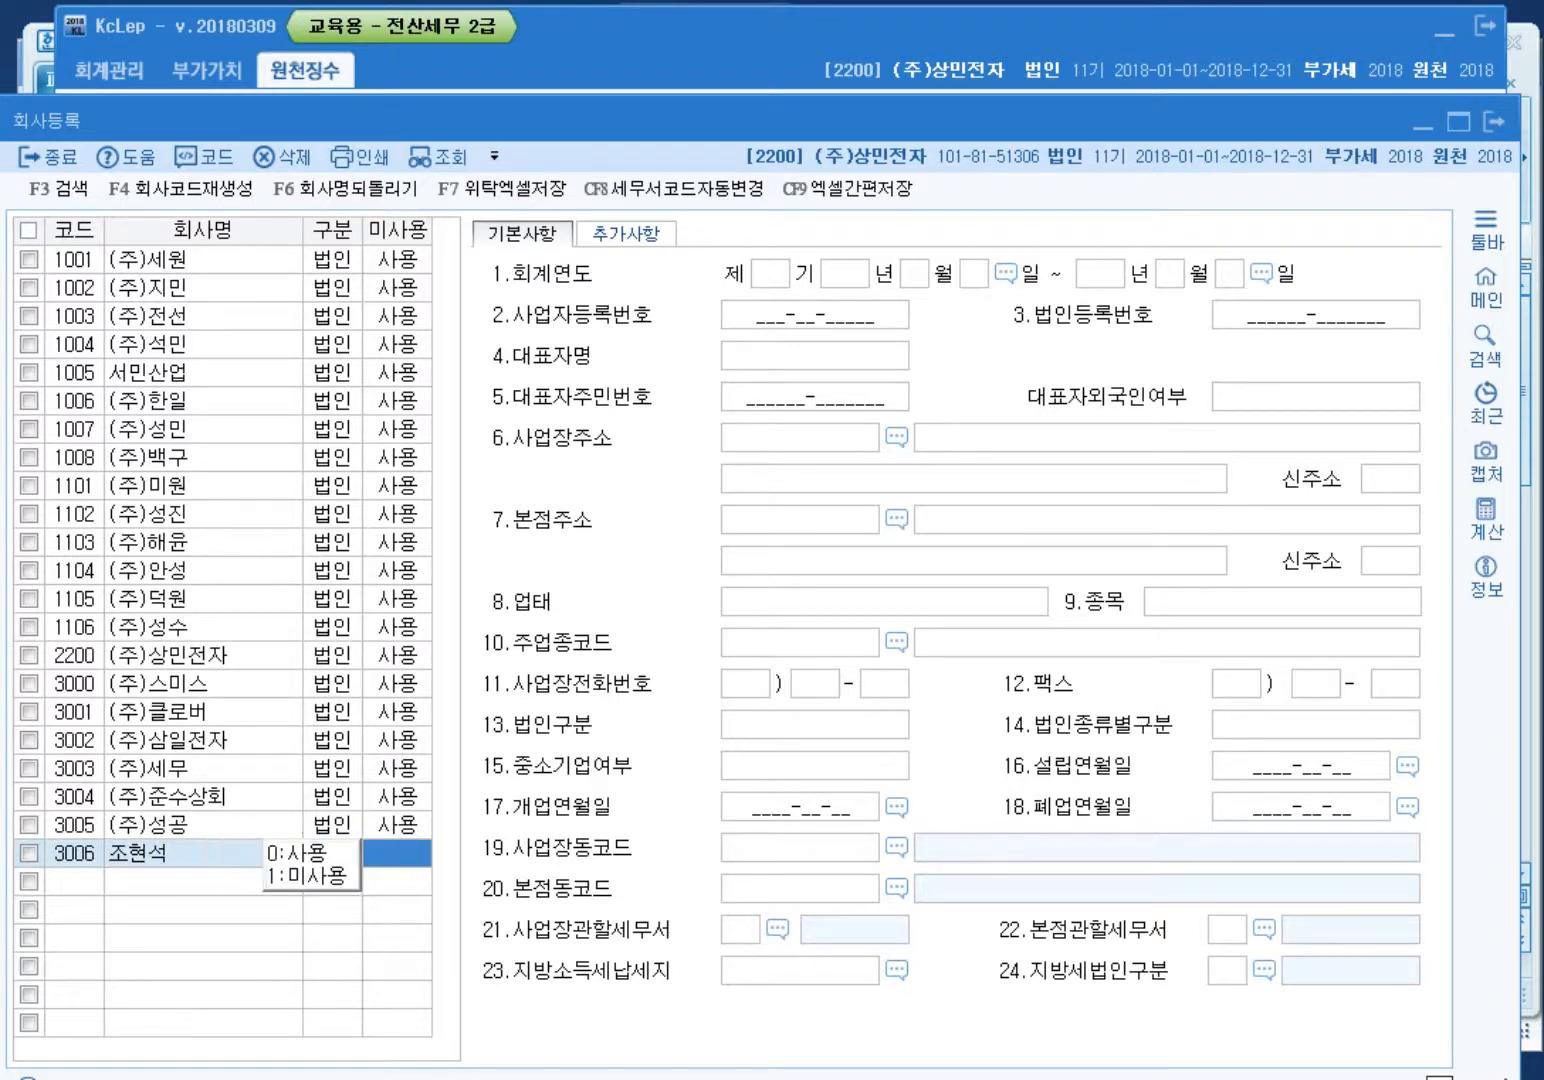
key("Return")
Step: Give company 3006 fiscal period 6, from 2017-01-01 to 2017-12-31, and close registration
type("6")
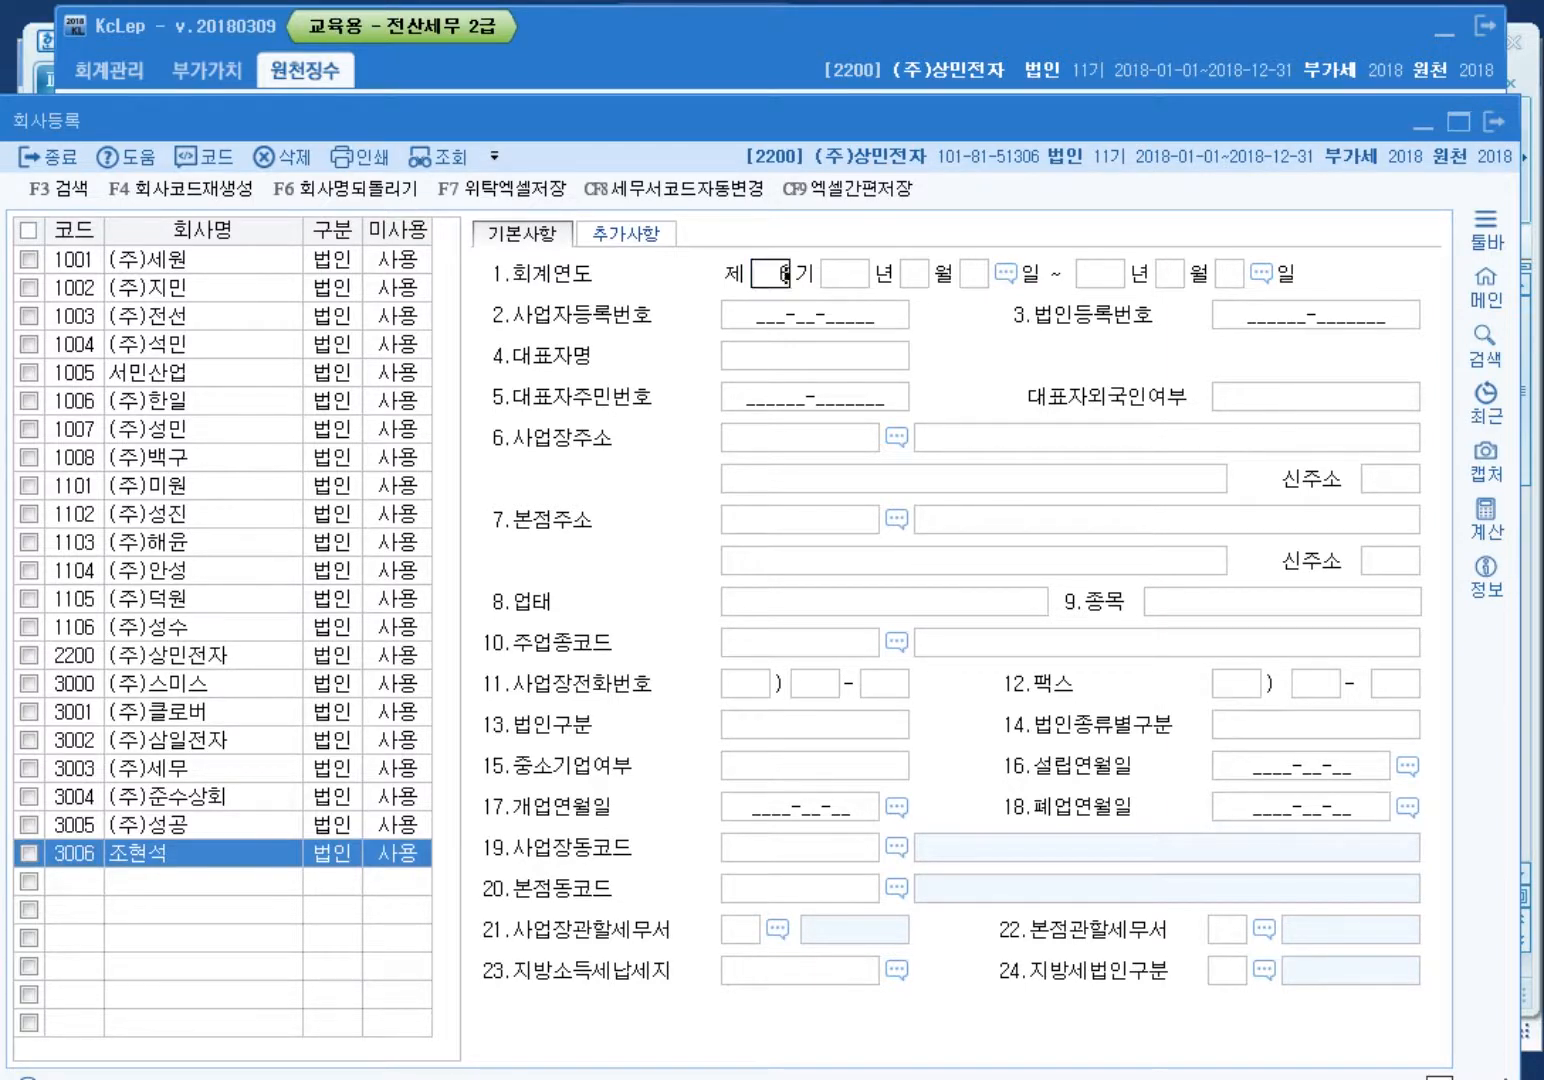
key("Return")
type("2017")
key("Return")
type("1")
key("Return")
type("1")
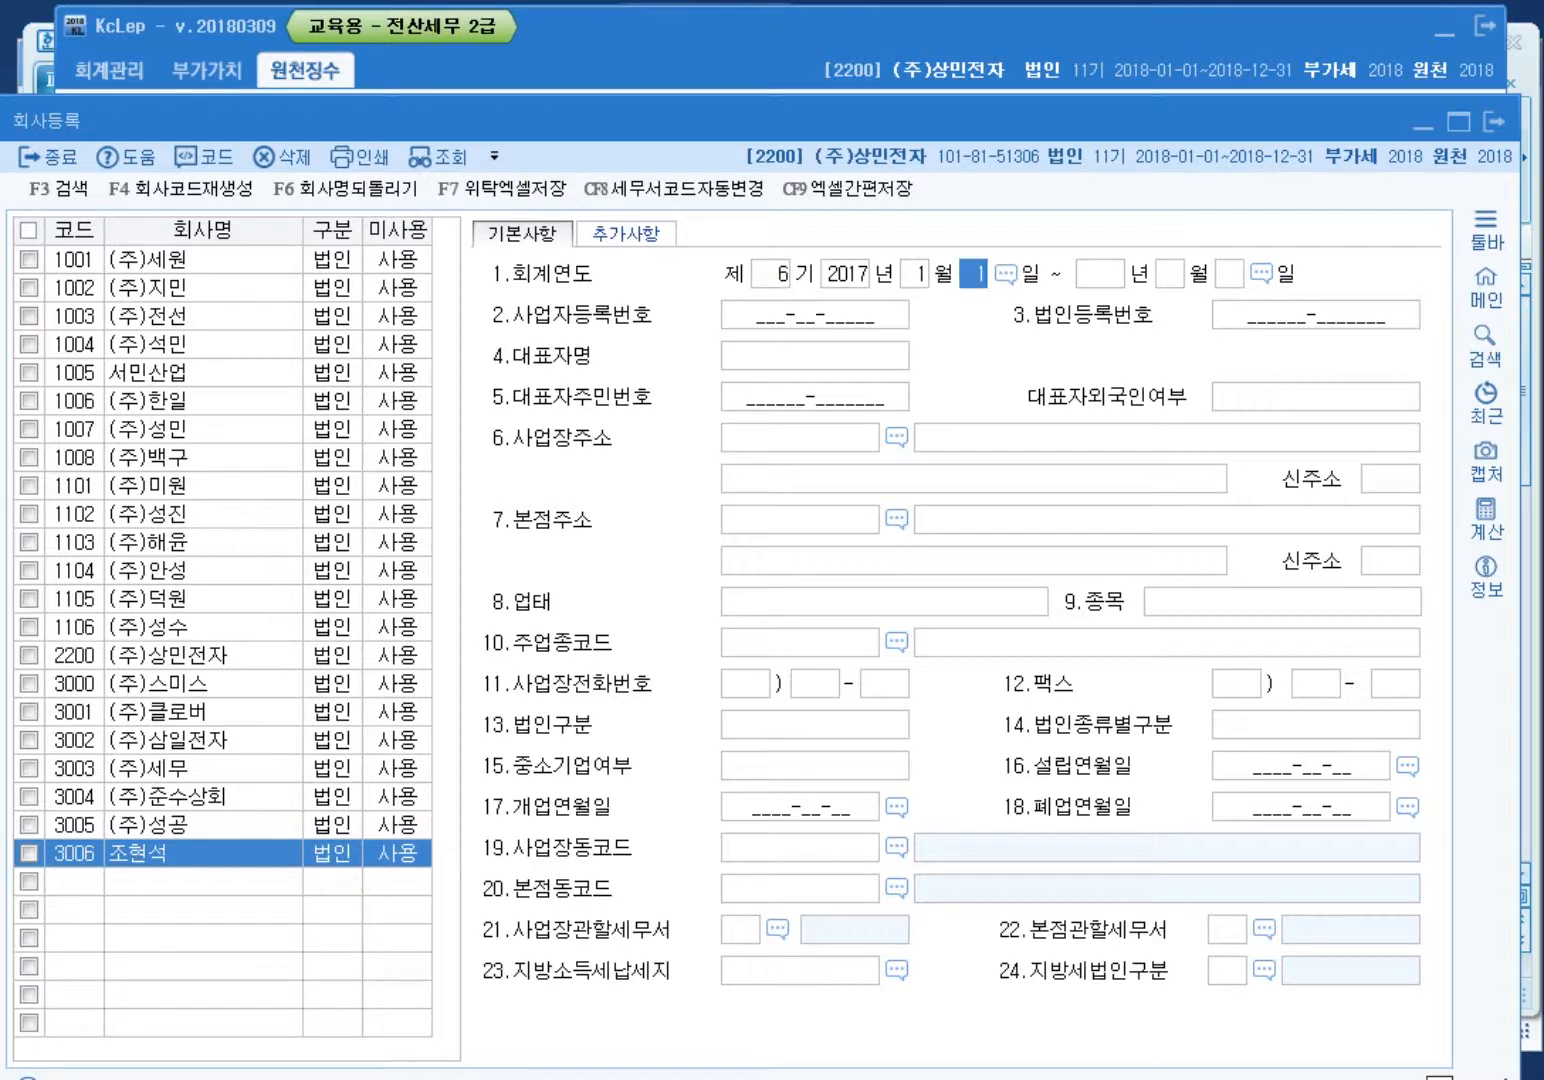
key("Return")
key("Return")
key("Return")
key("Return")
key("Escape")
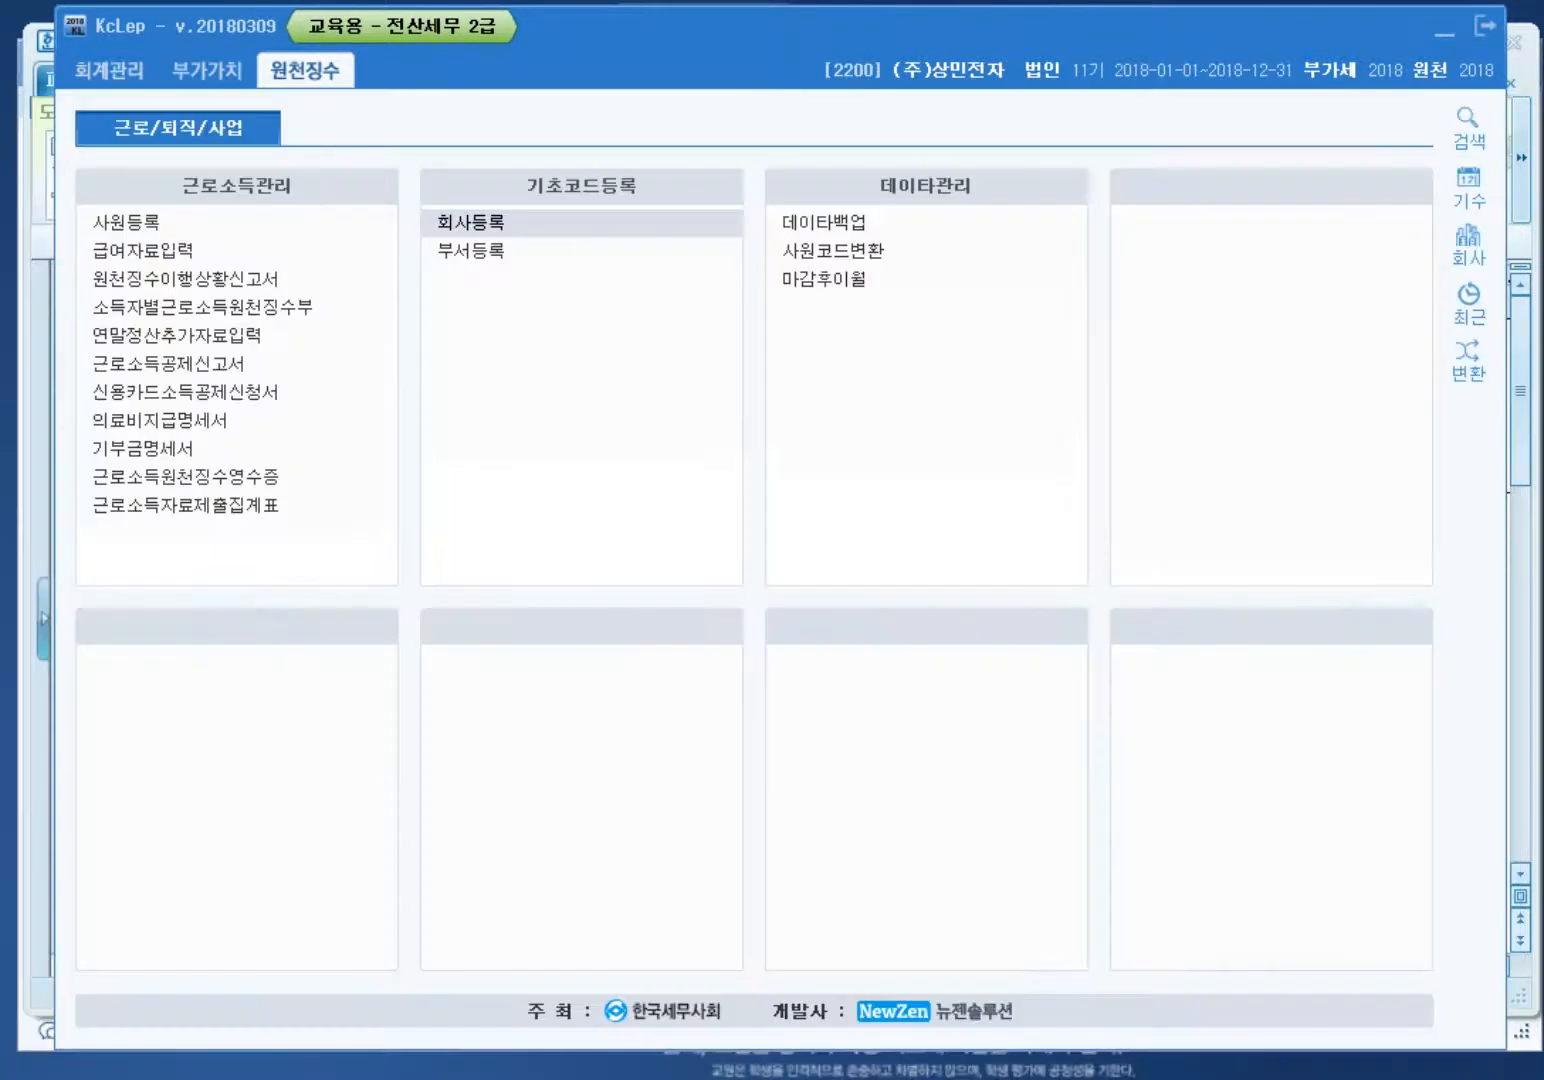
Step: Switch the working company to 3006
left_click(1468, 245)
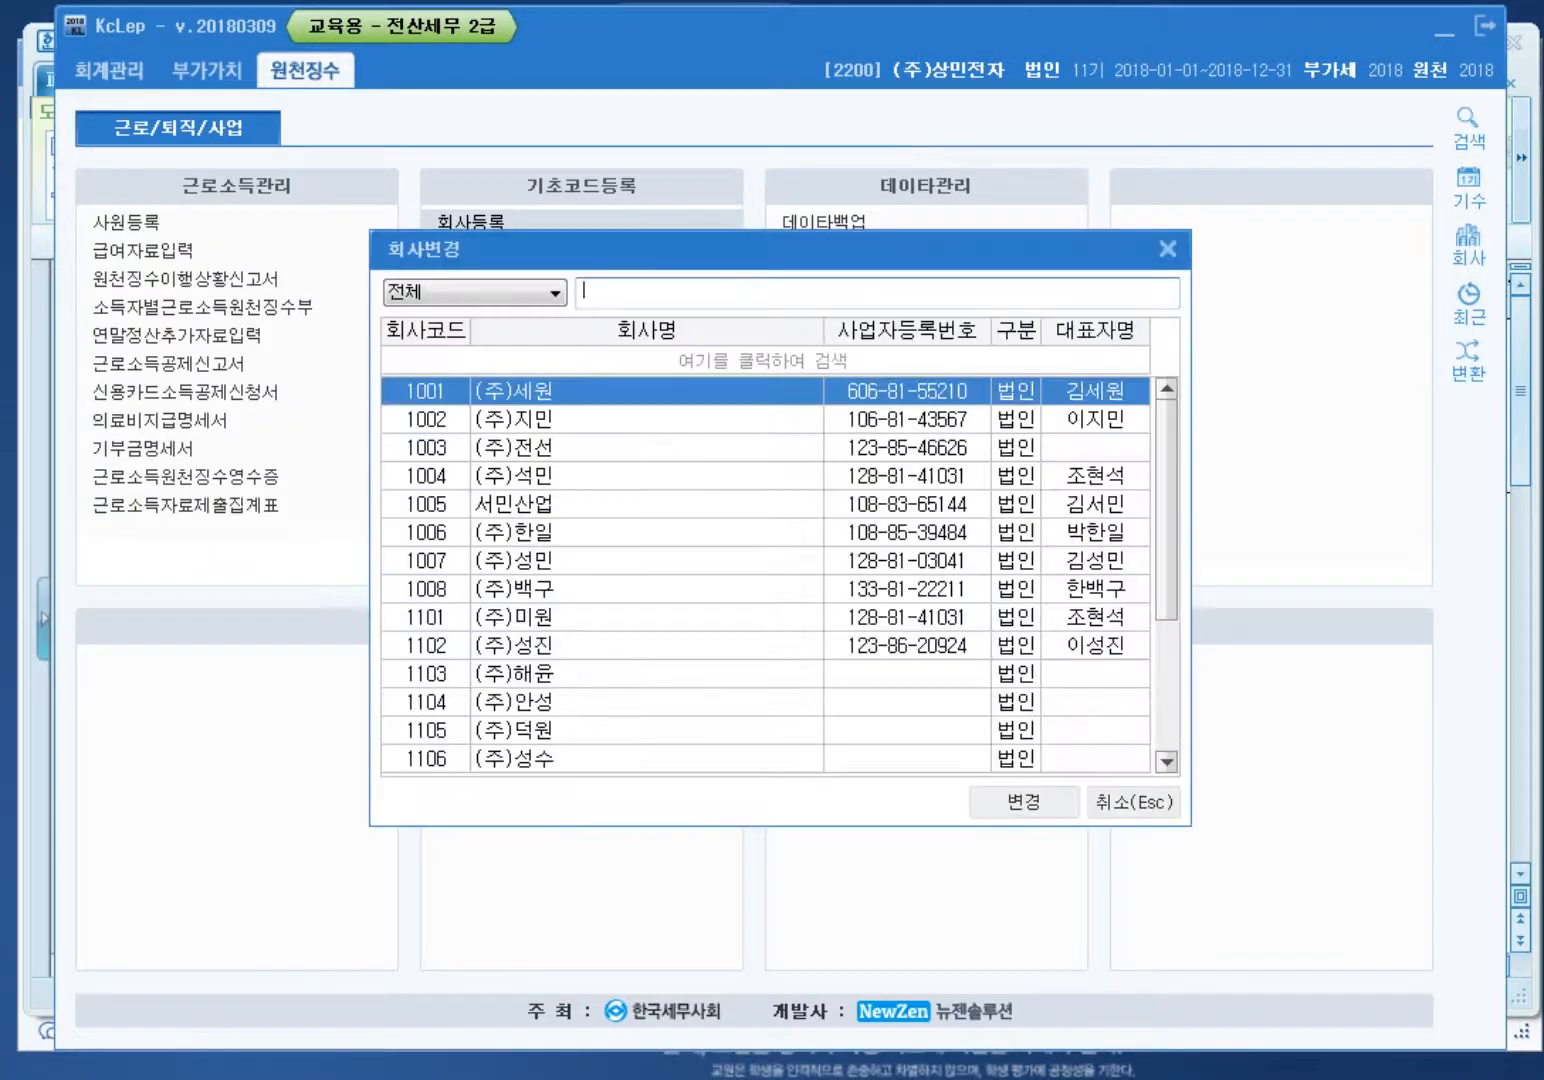
type("3006")
key("Return")
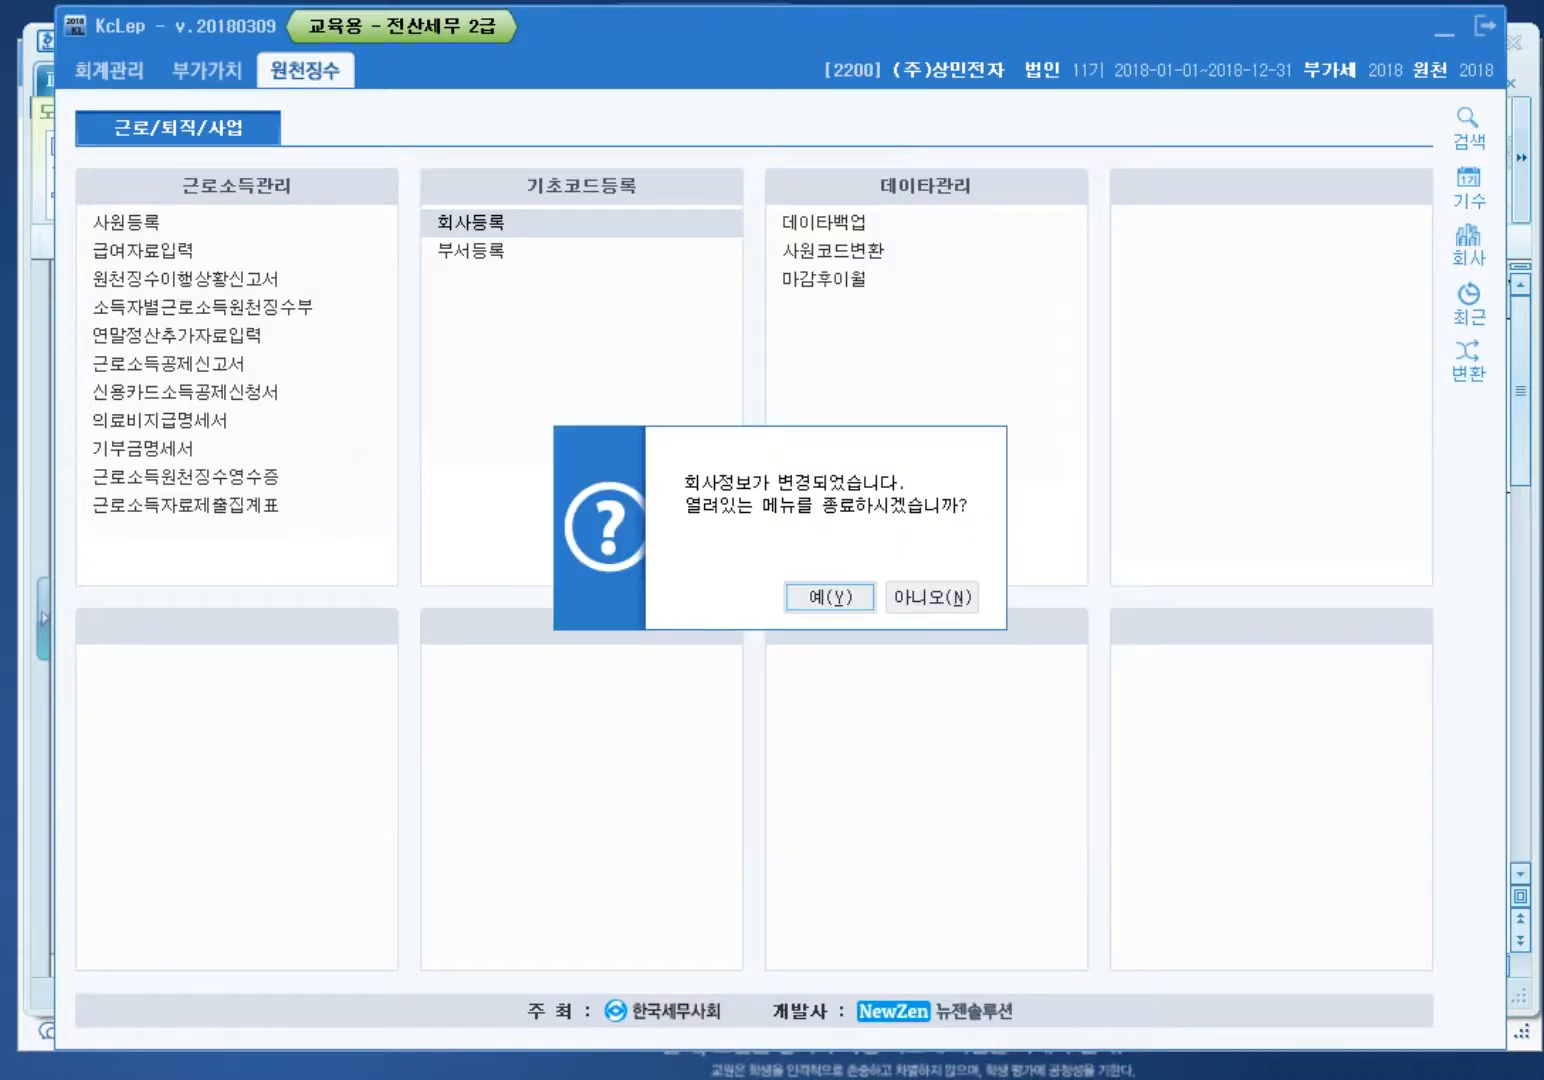
key("Return")
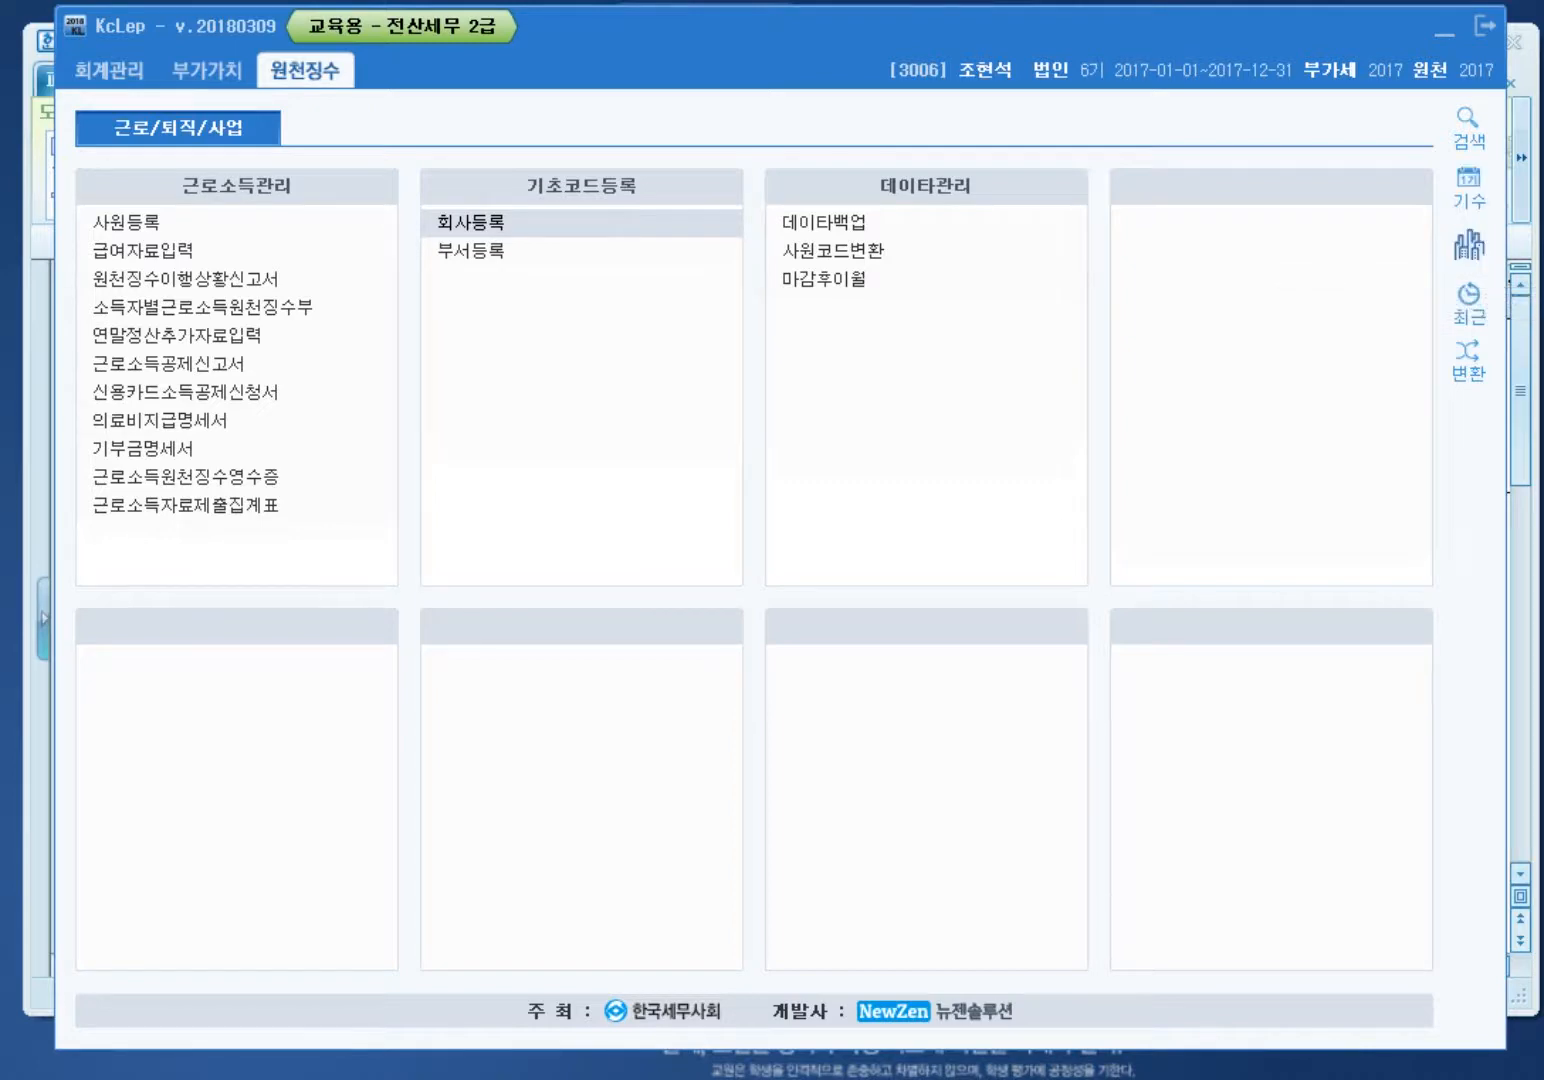
left_click(470, 222)
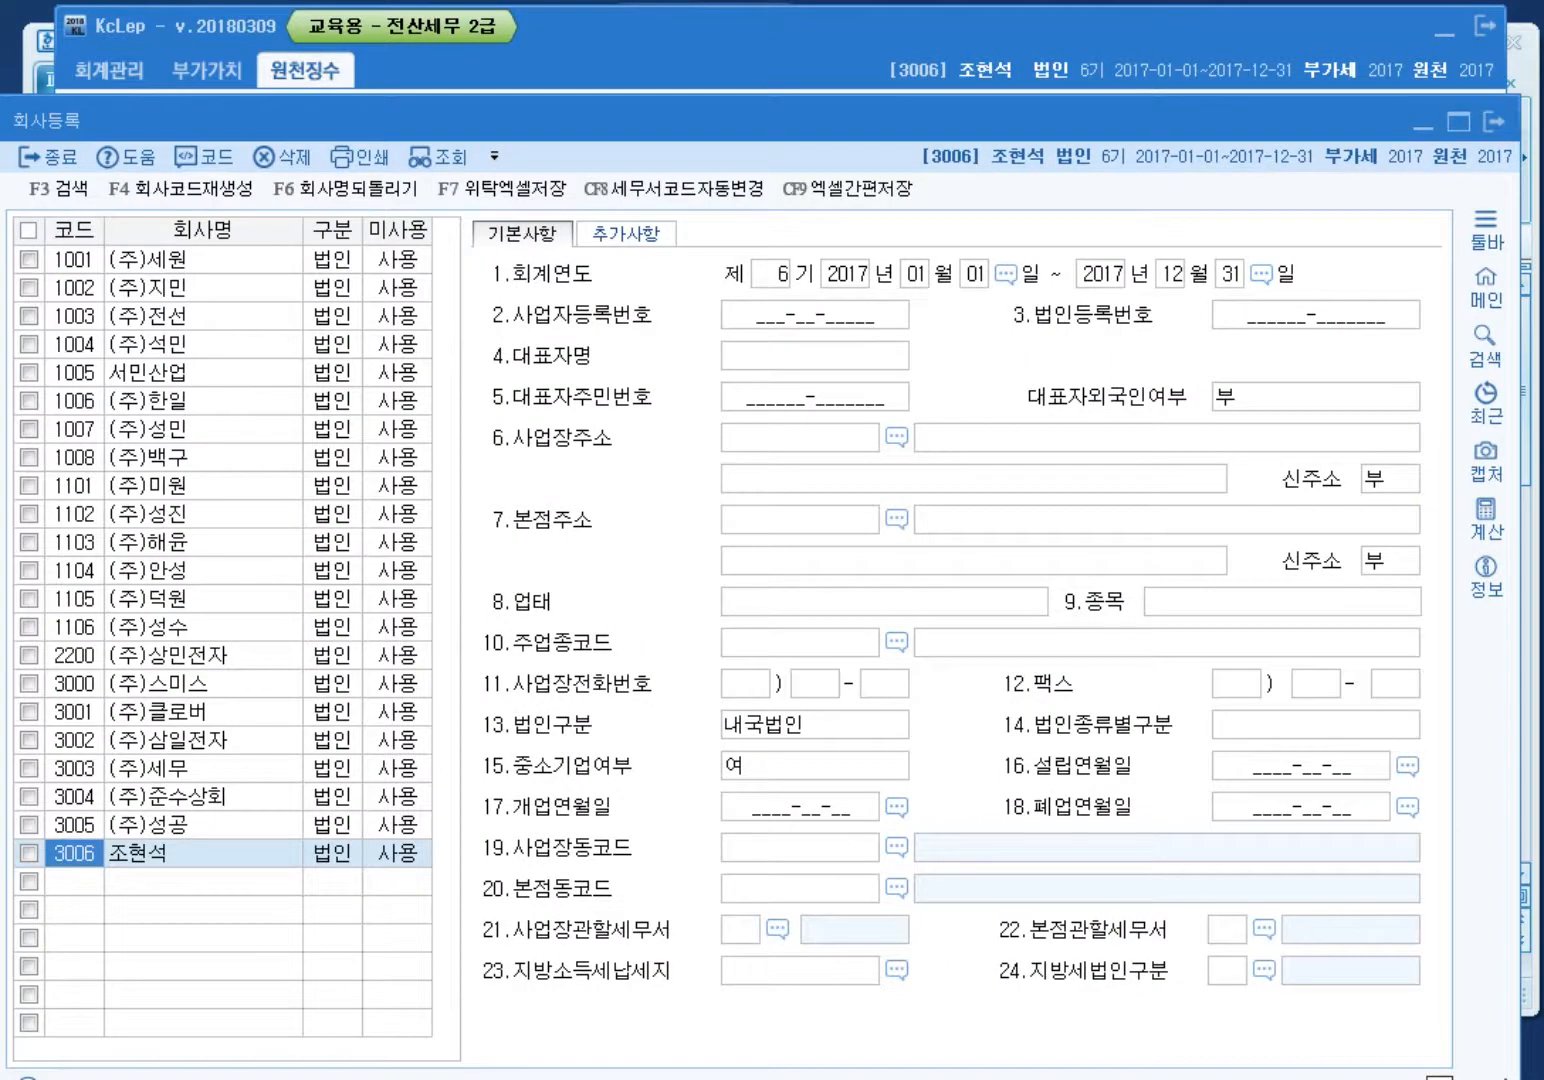
left_click(203, 853)
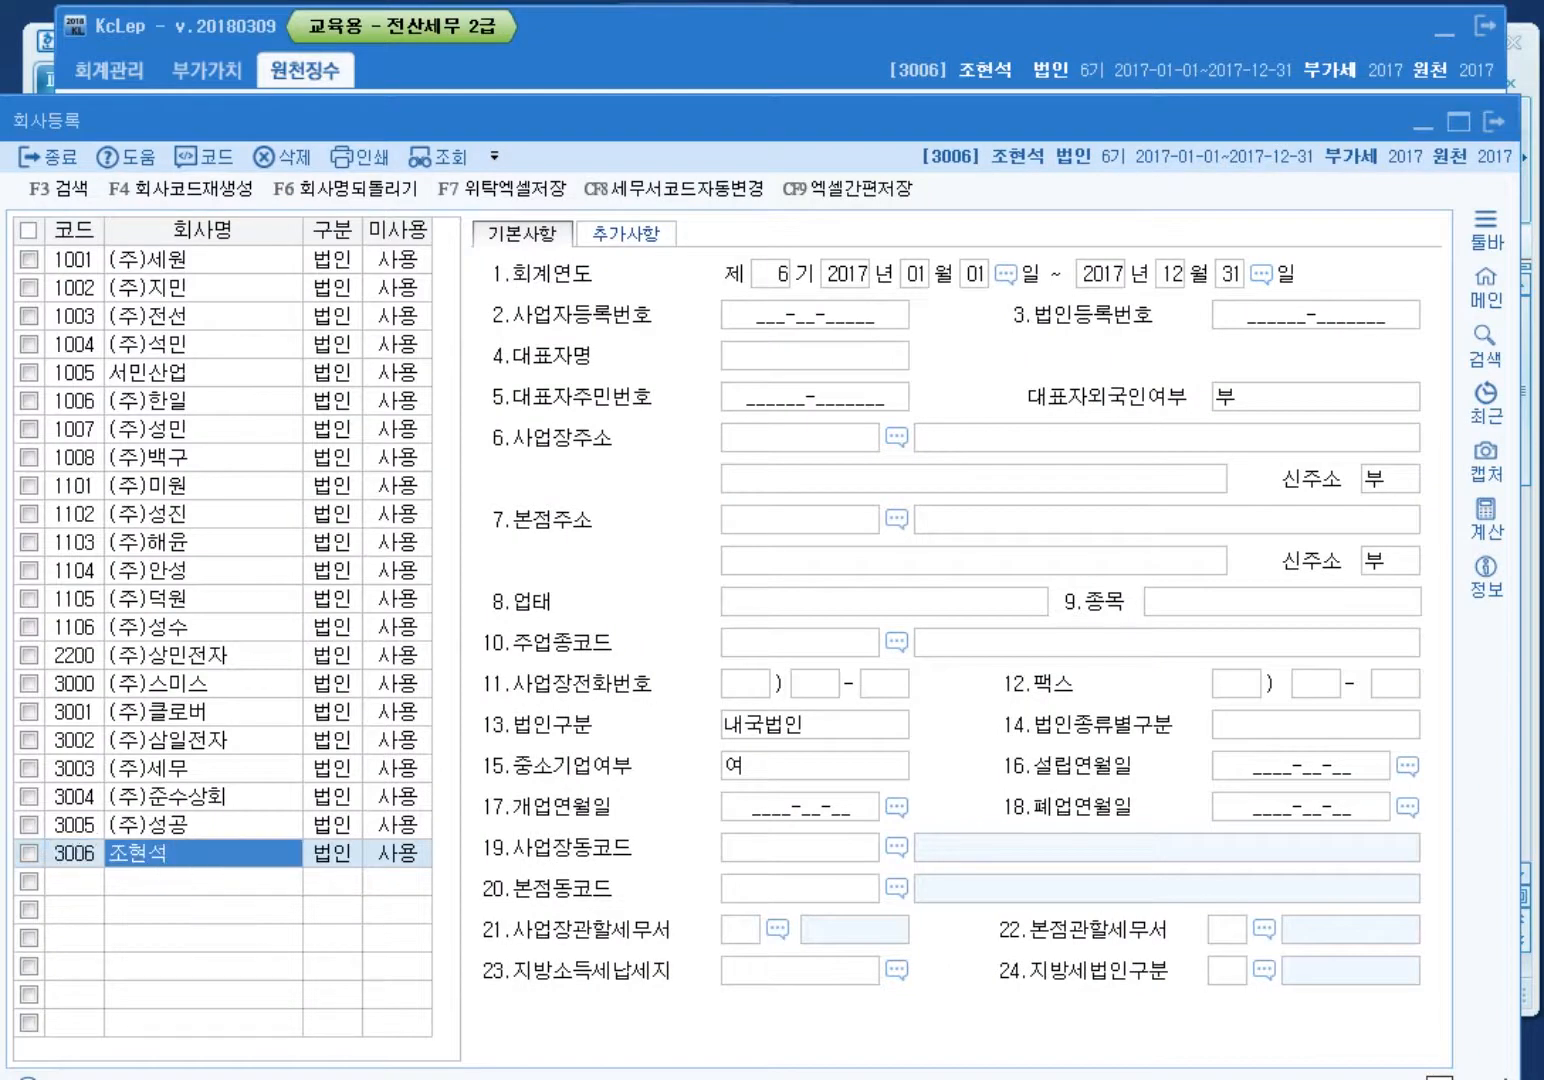
left_click(398, 853)
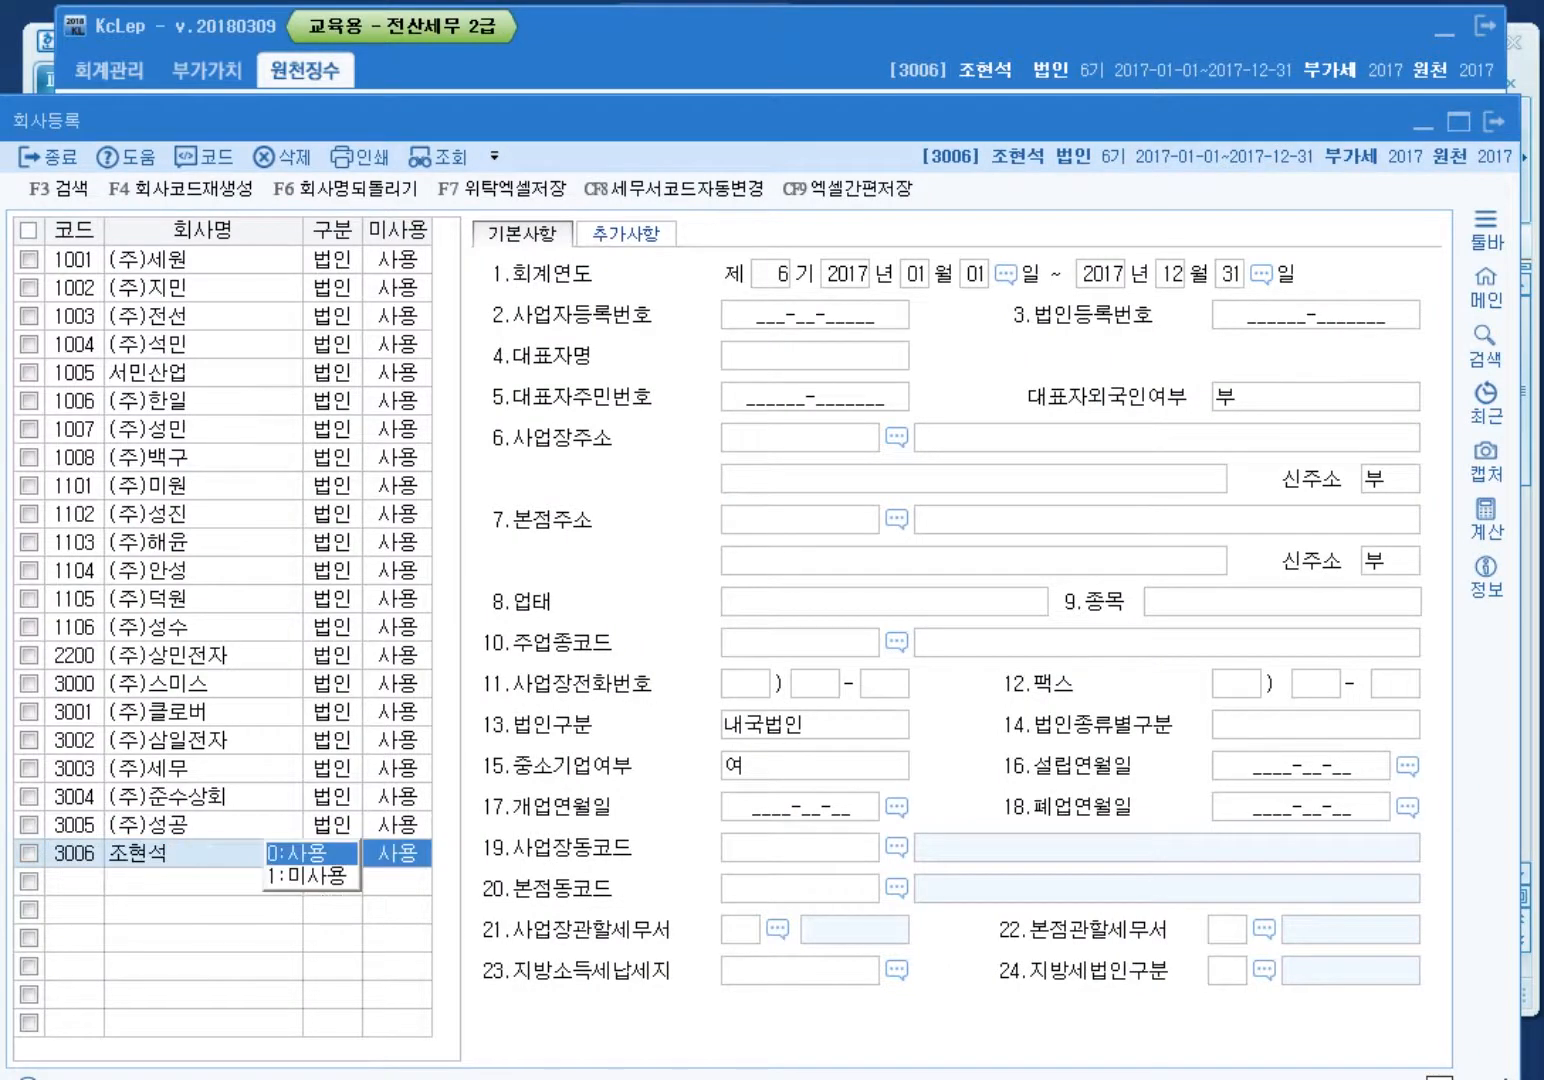
key("Return")
key("Return")
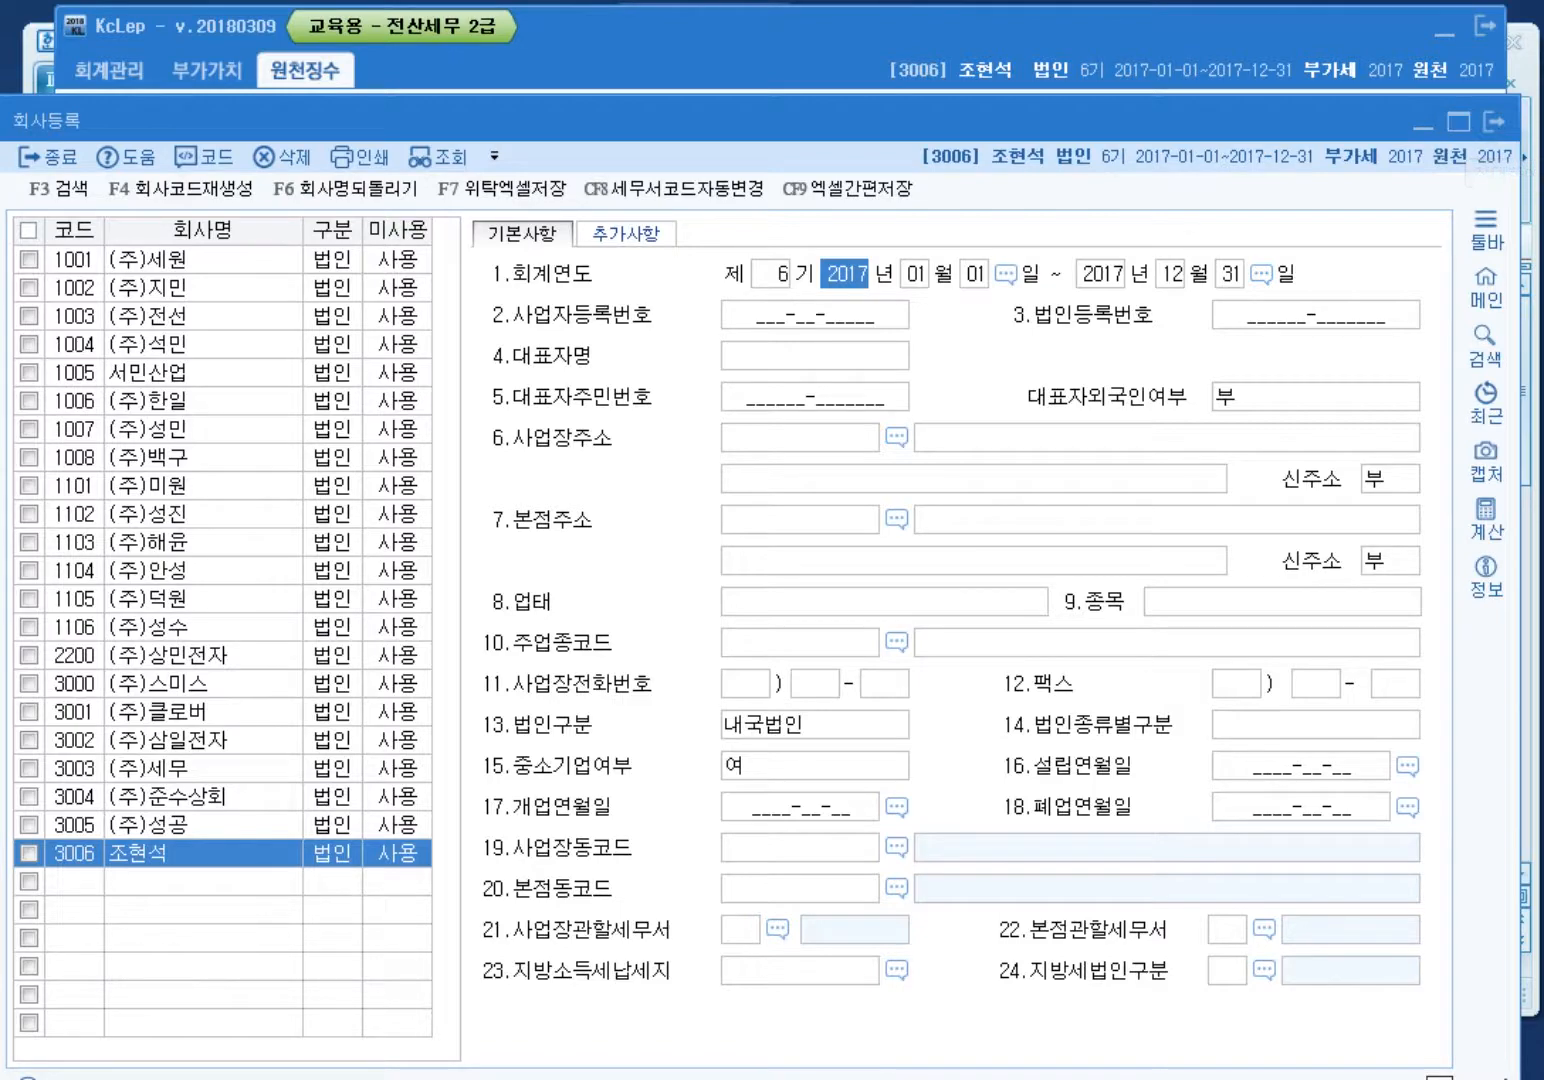
left_click_drag(1300, 121, 1324, 91)
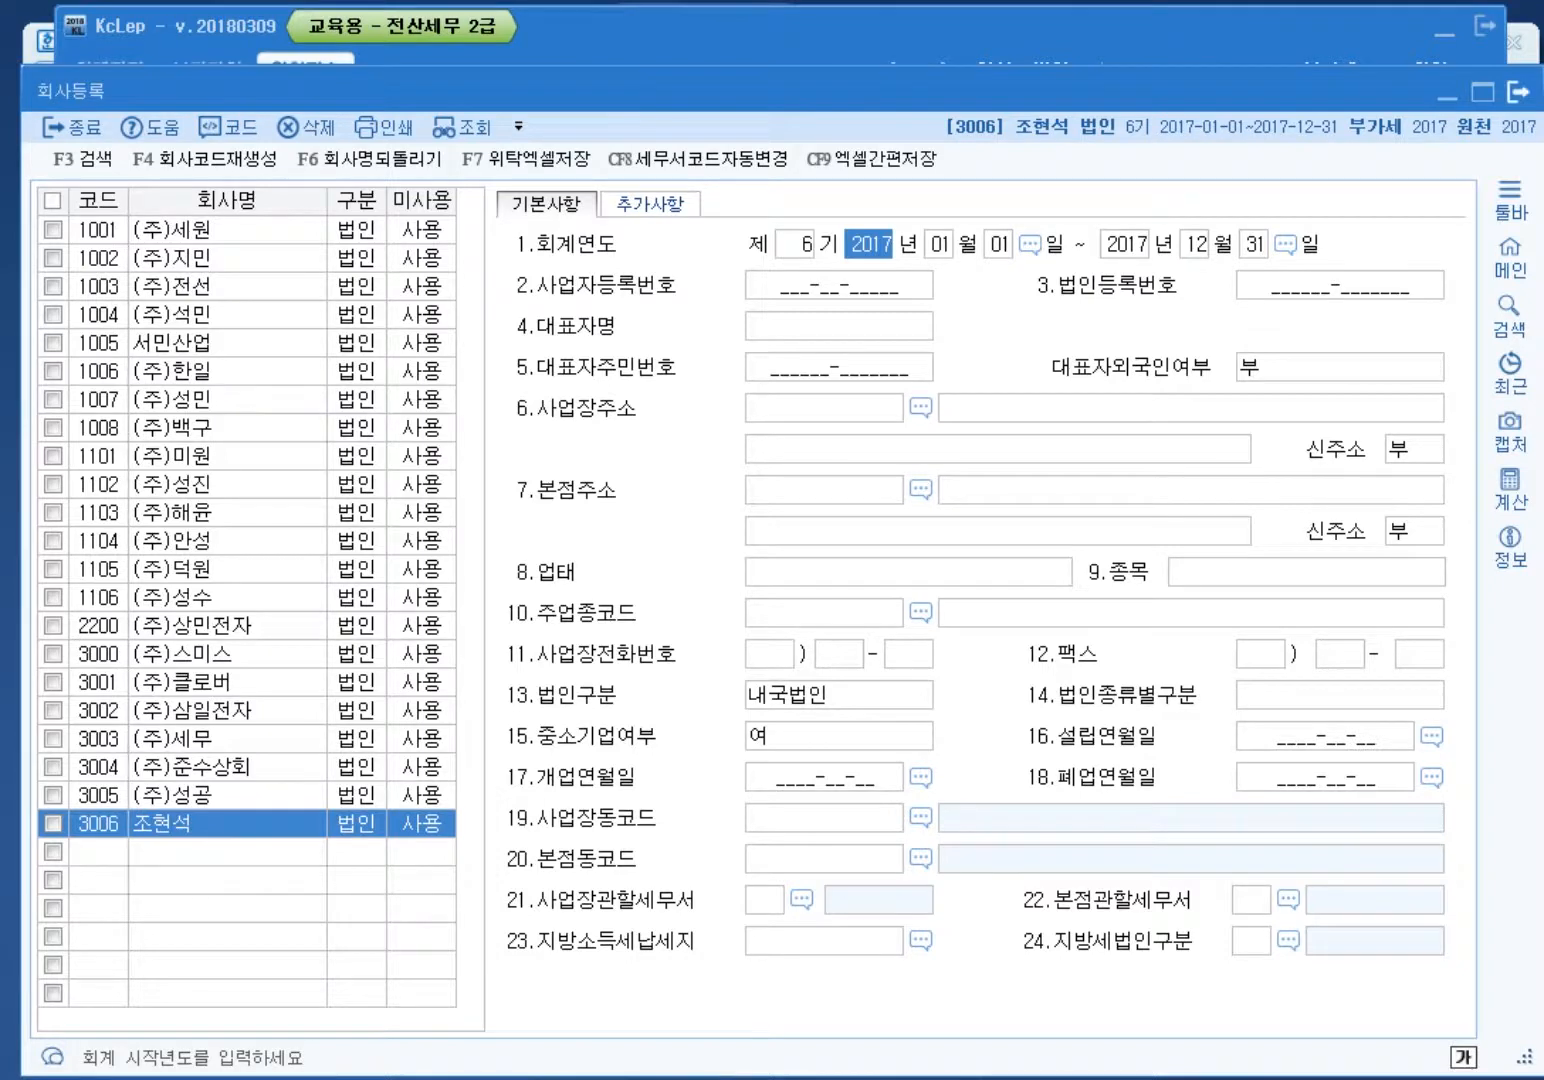
left_click(1518, 92)
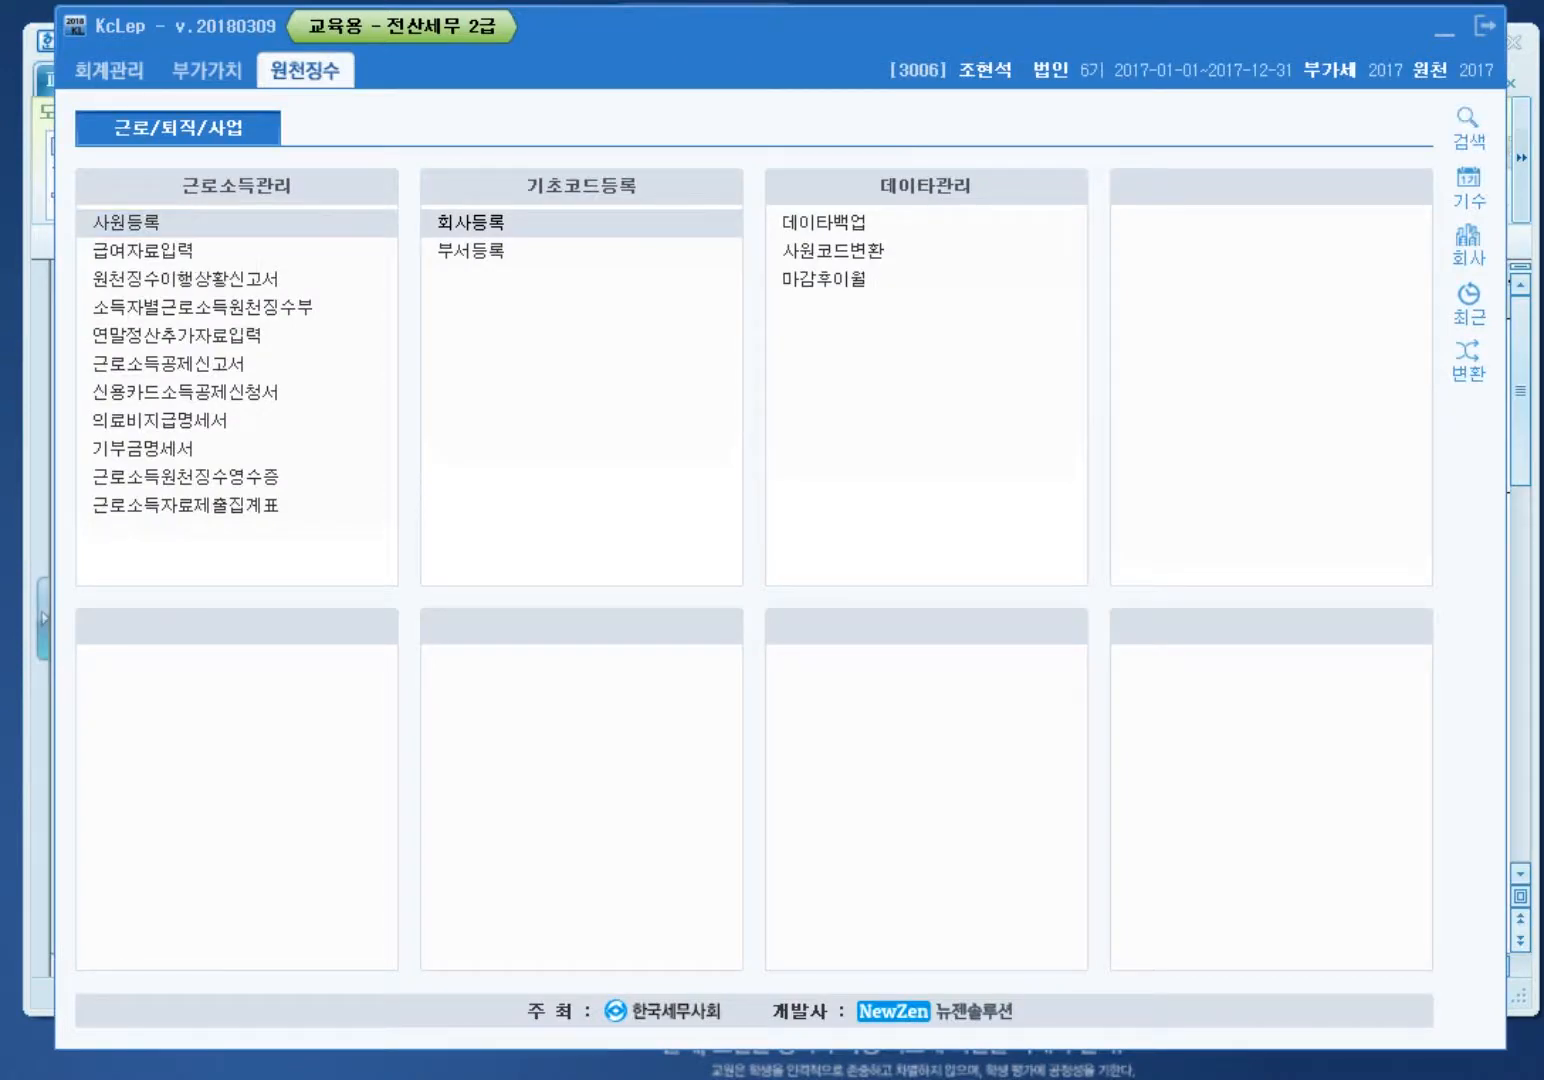
Step: Register employee 101 with the employee's name, hired 2017-01-01, as a Korean national, then close the form
left_click(125, 222)
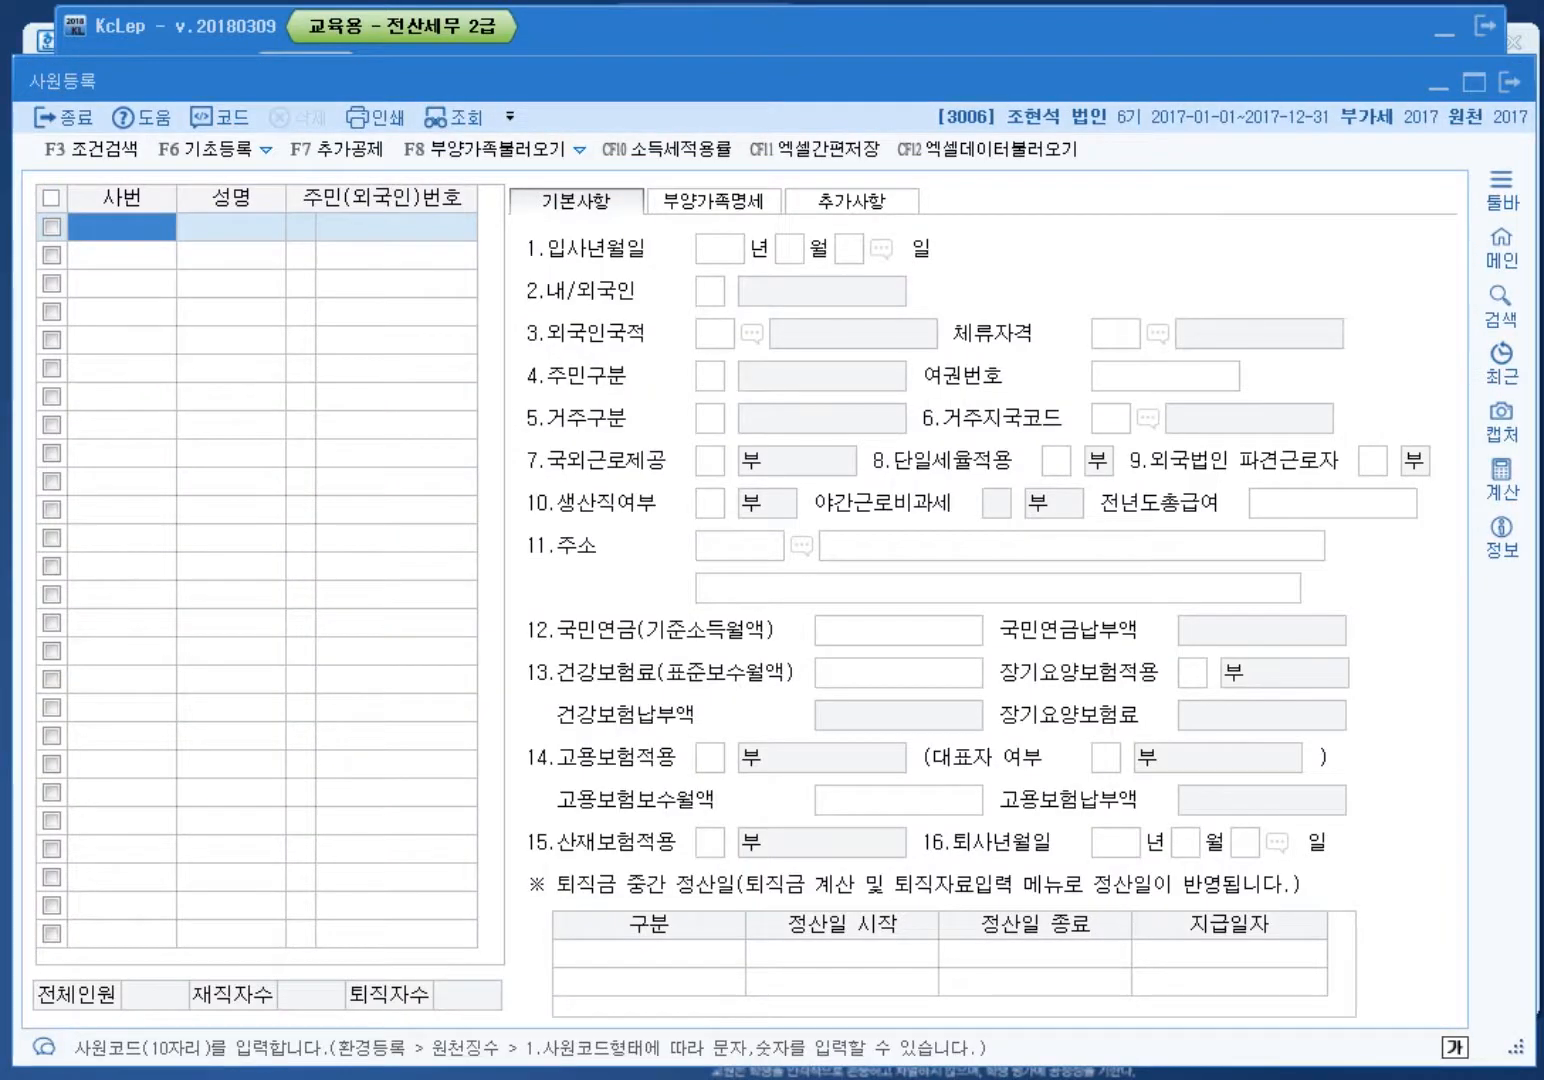
type("101")
key("Return")
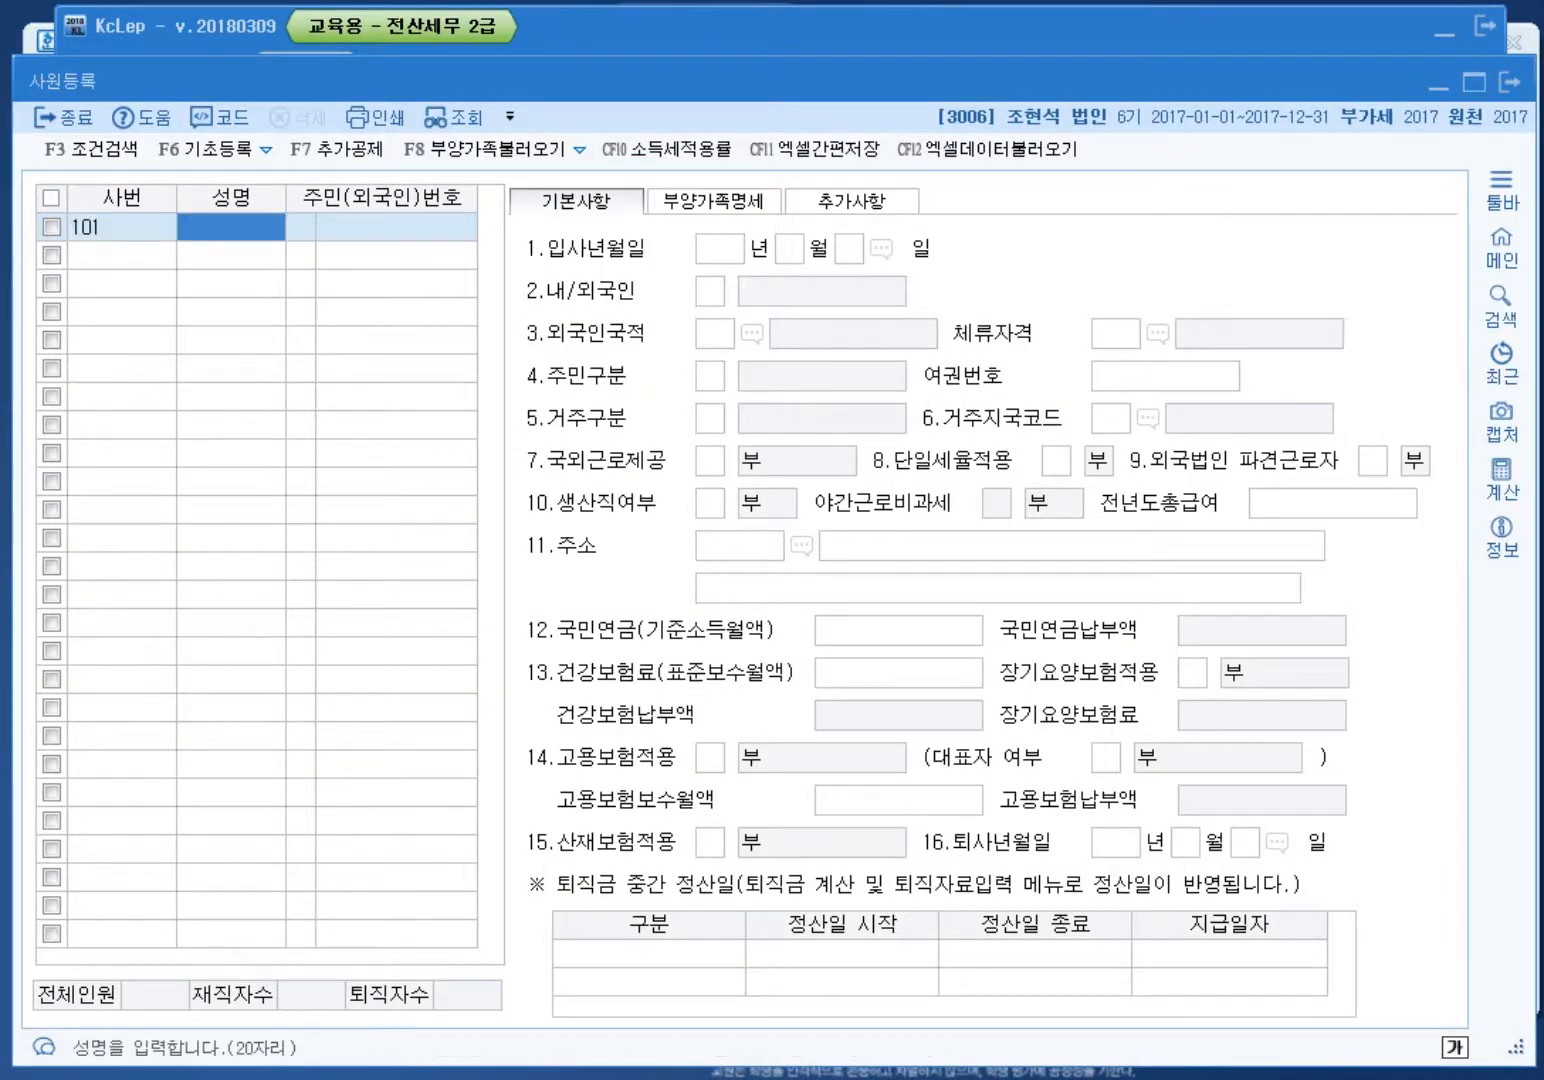
key("Return")
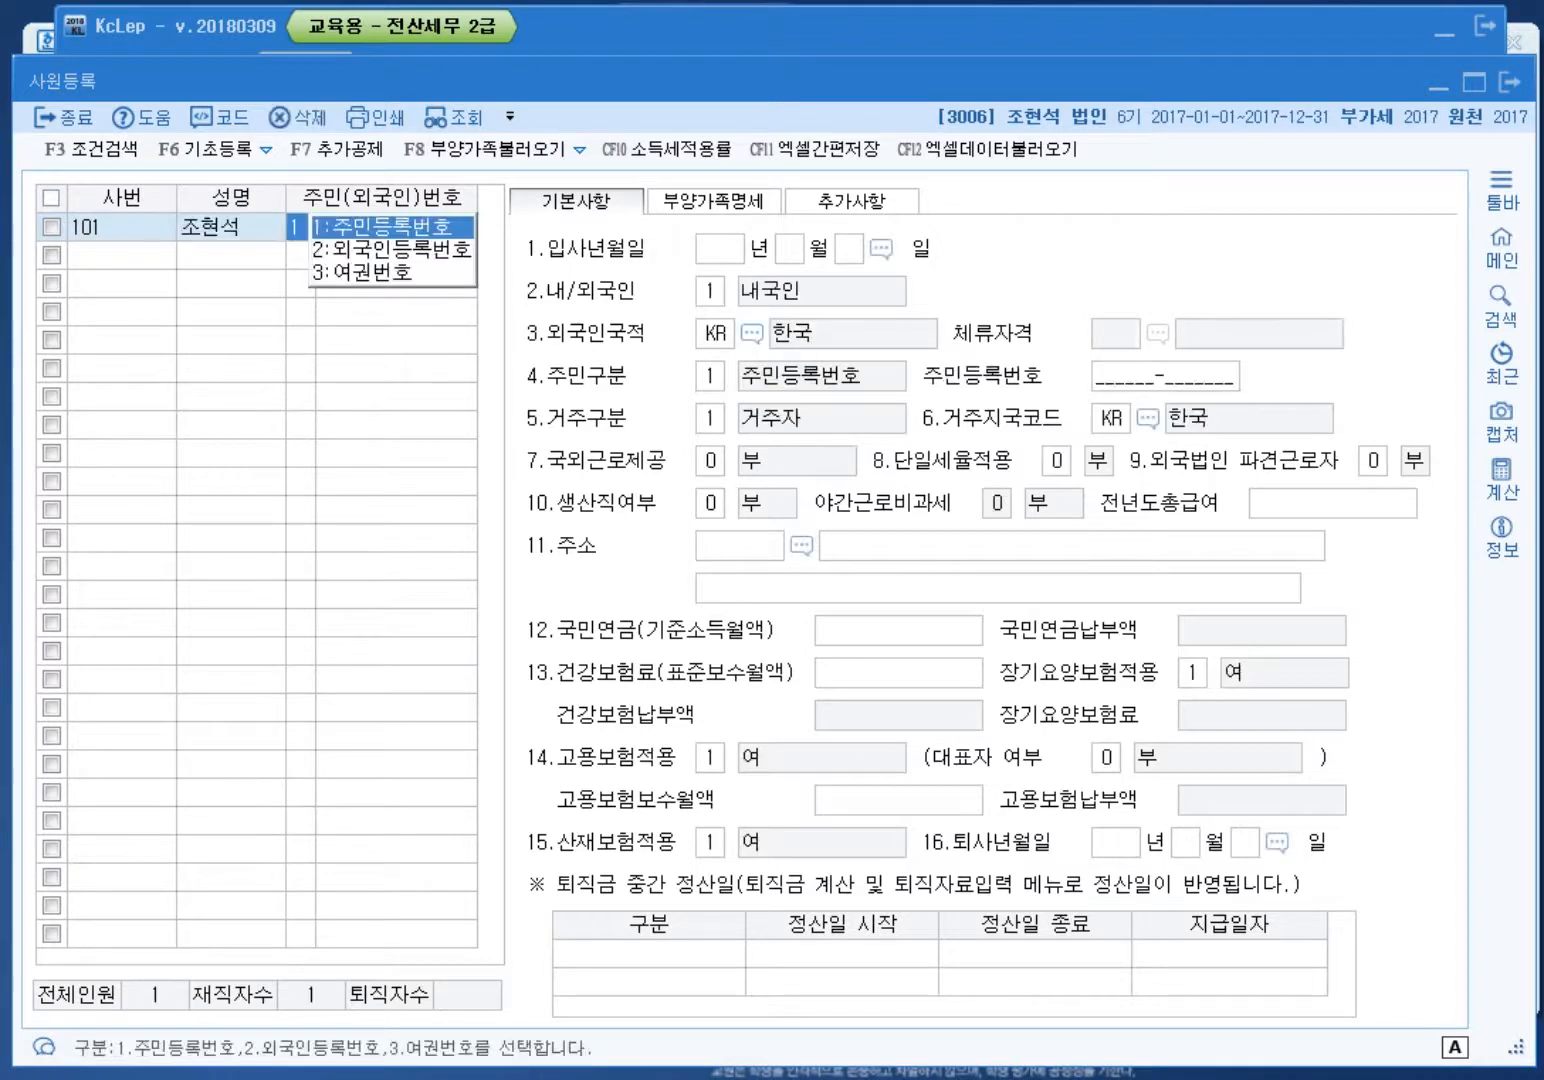
key("Return")
key("Return")
type("201")
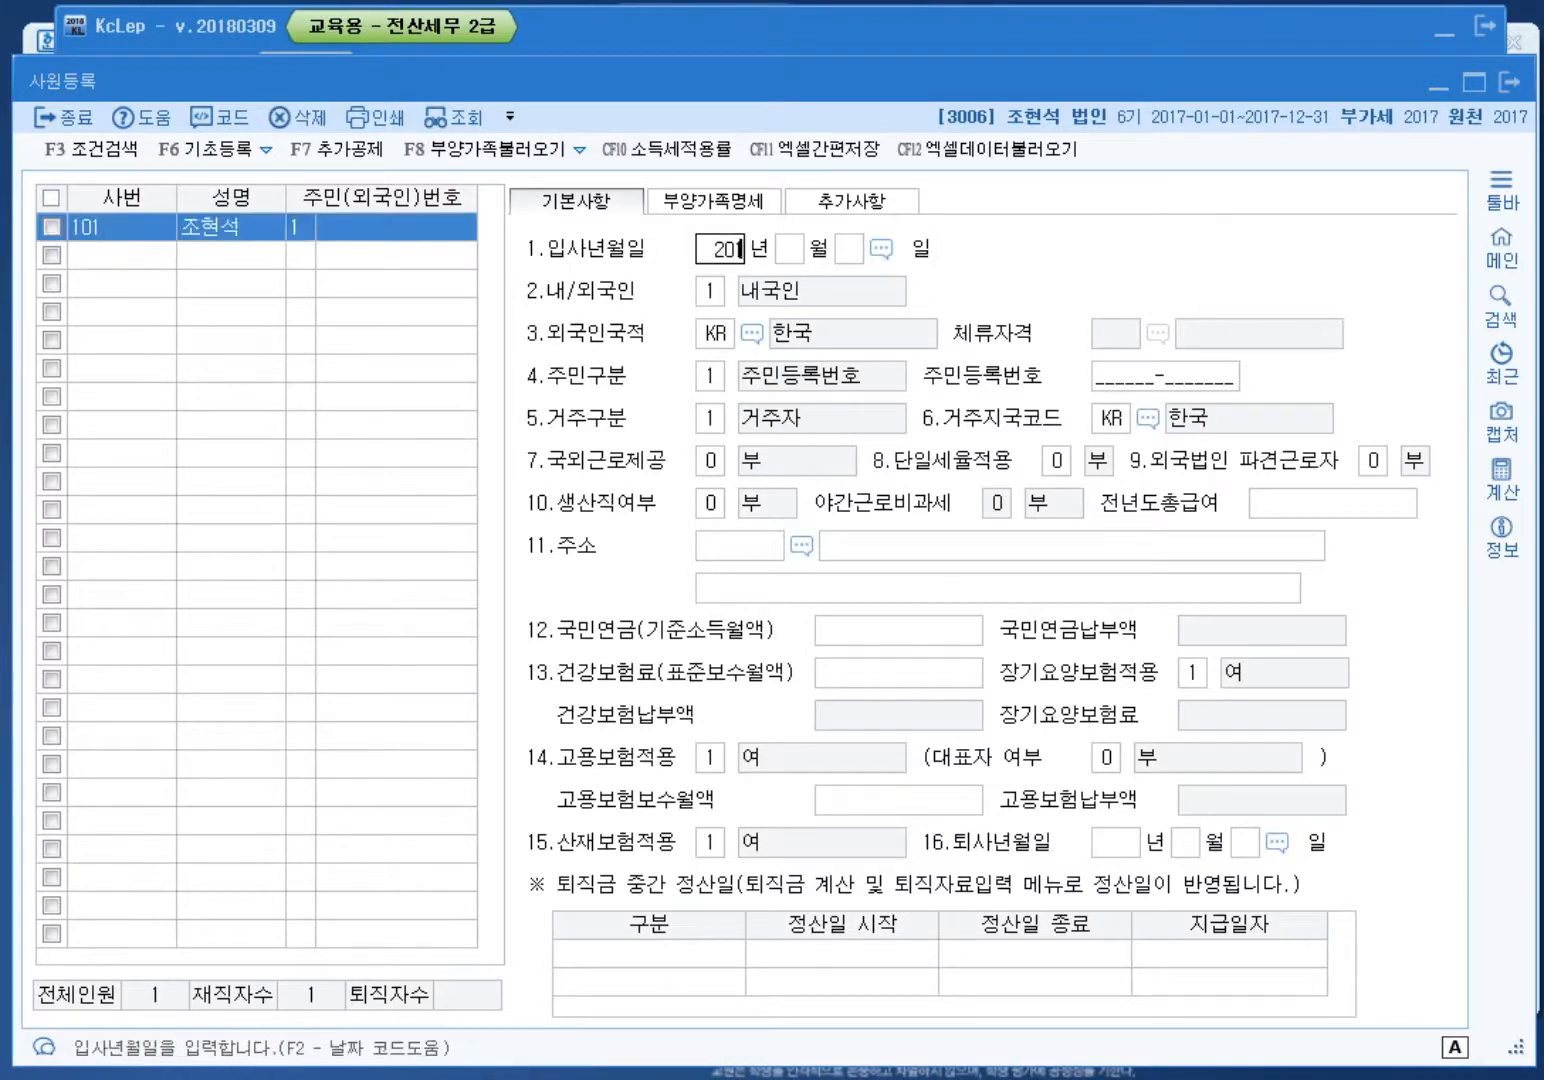
type("71")
key("Return")
type("1")
key("Return")
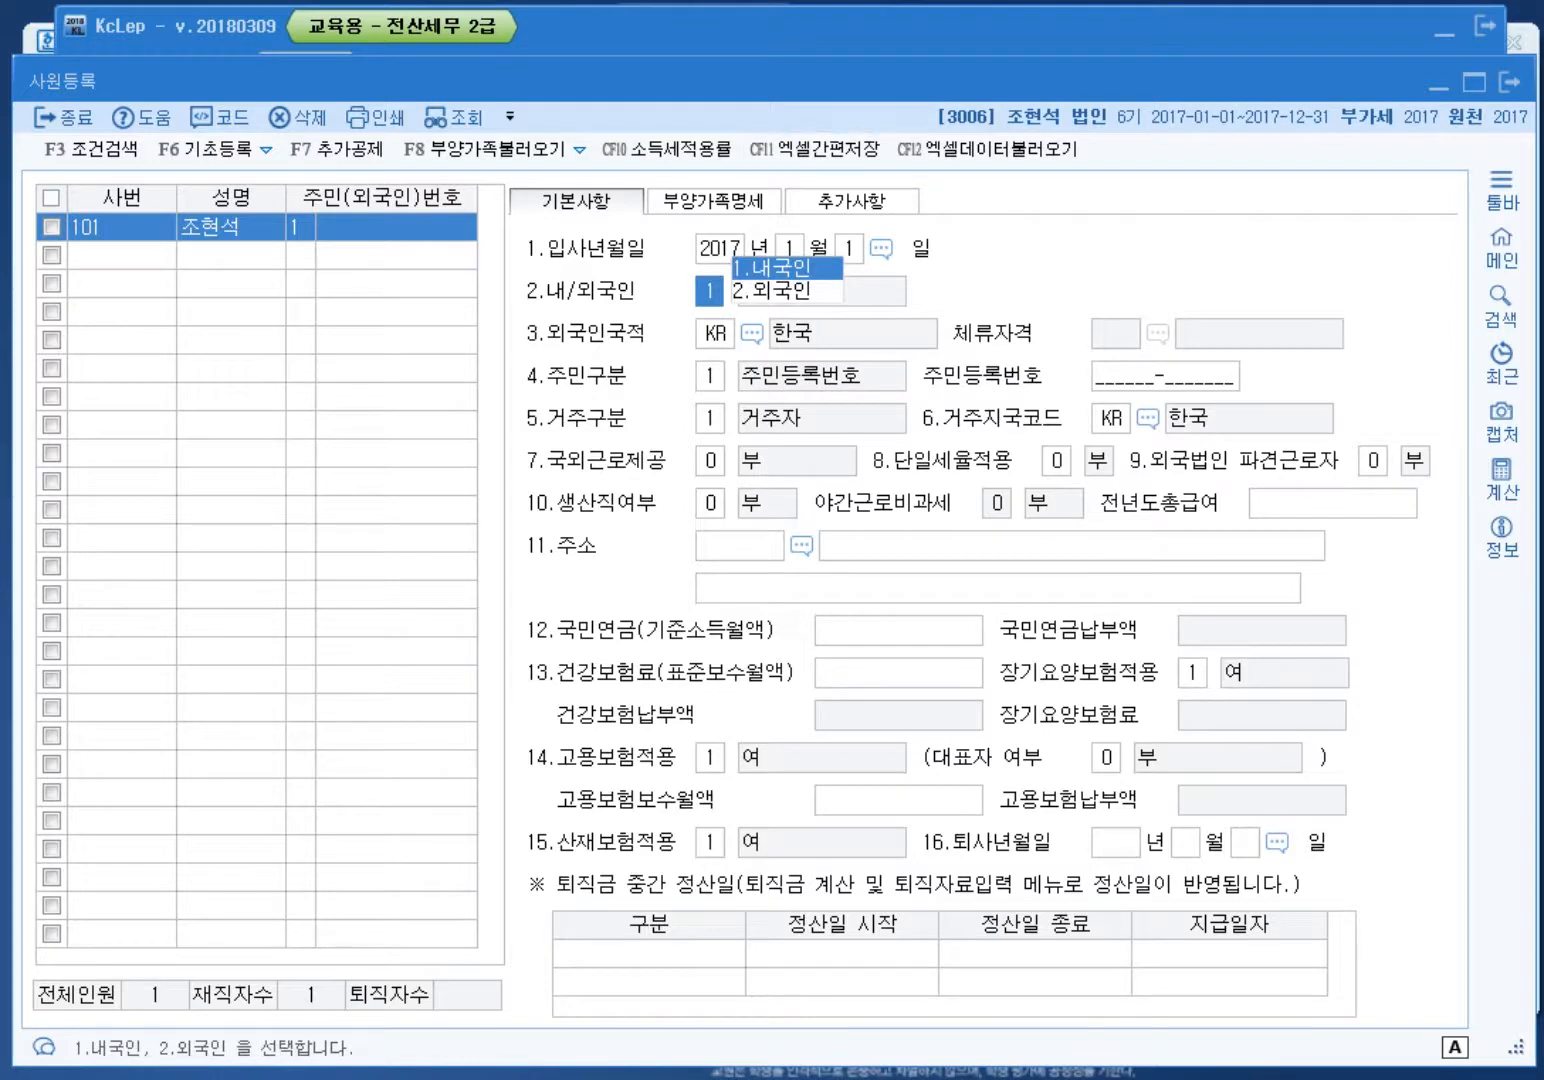
key("Return")
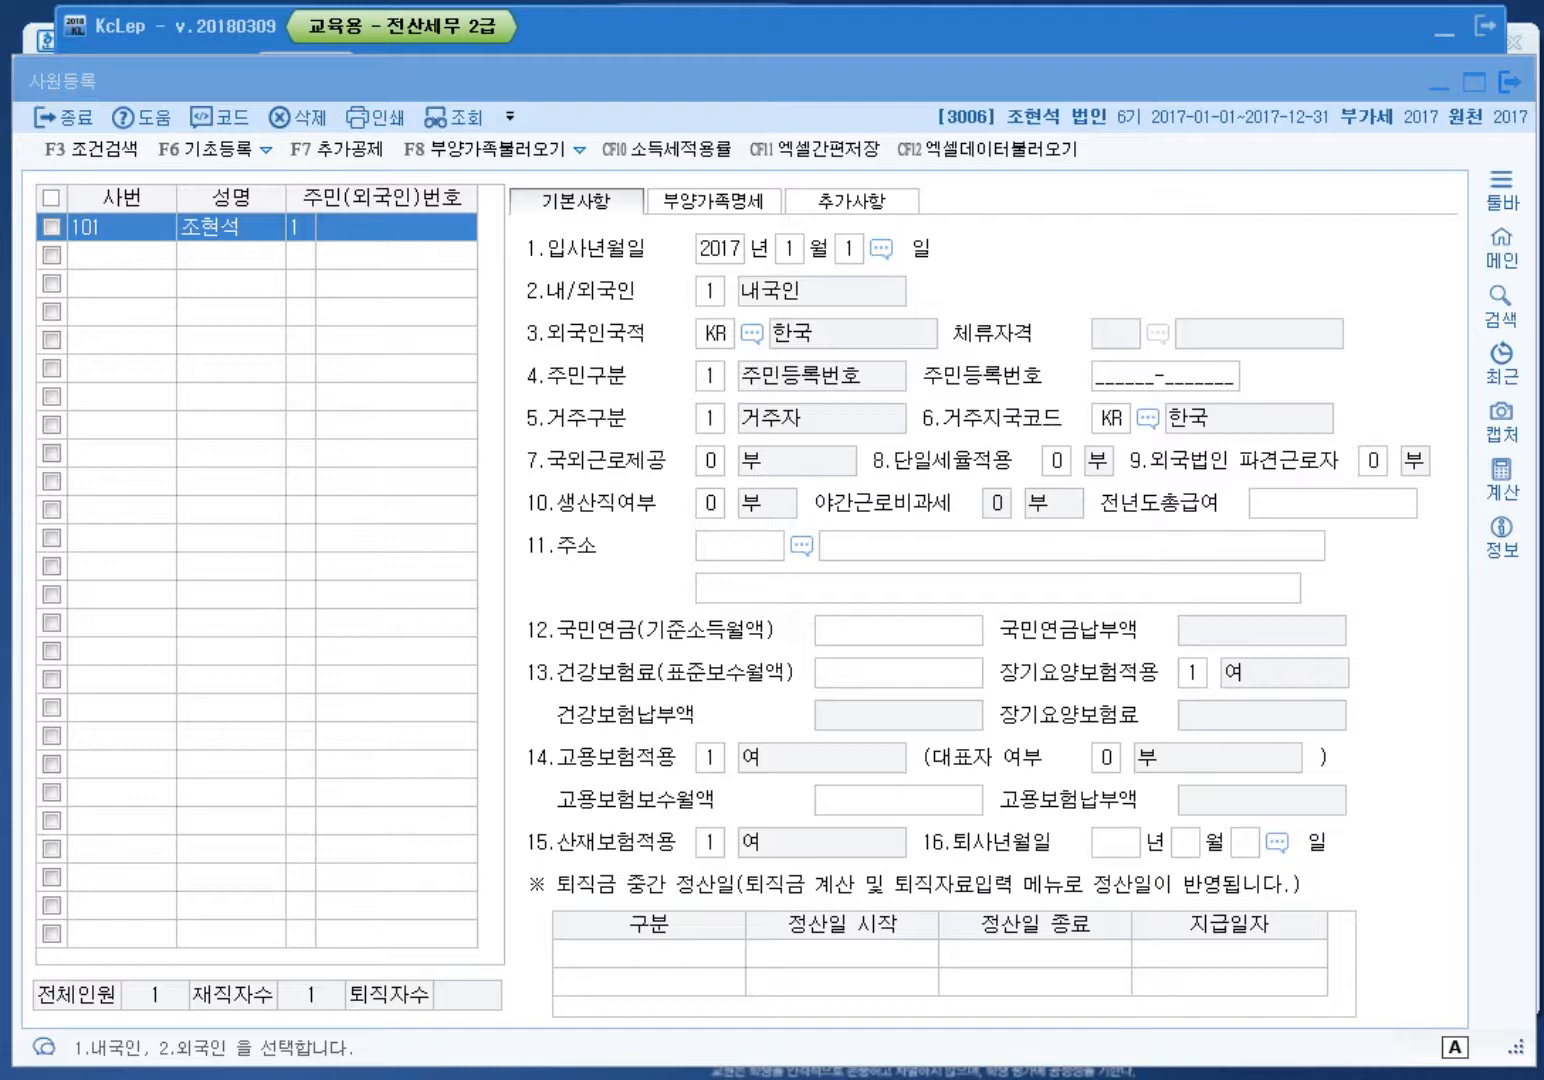
left_click(1509, 82)
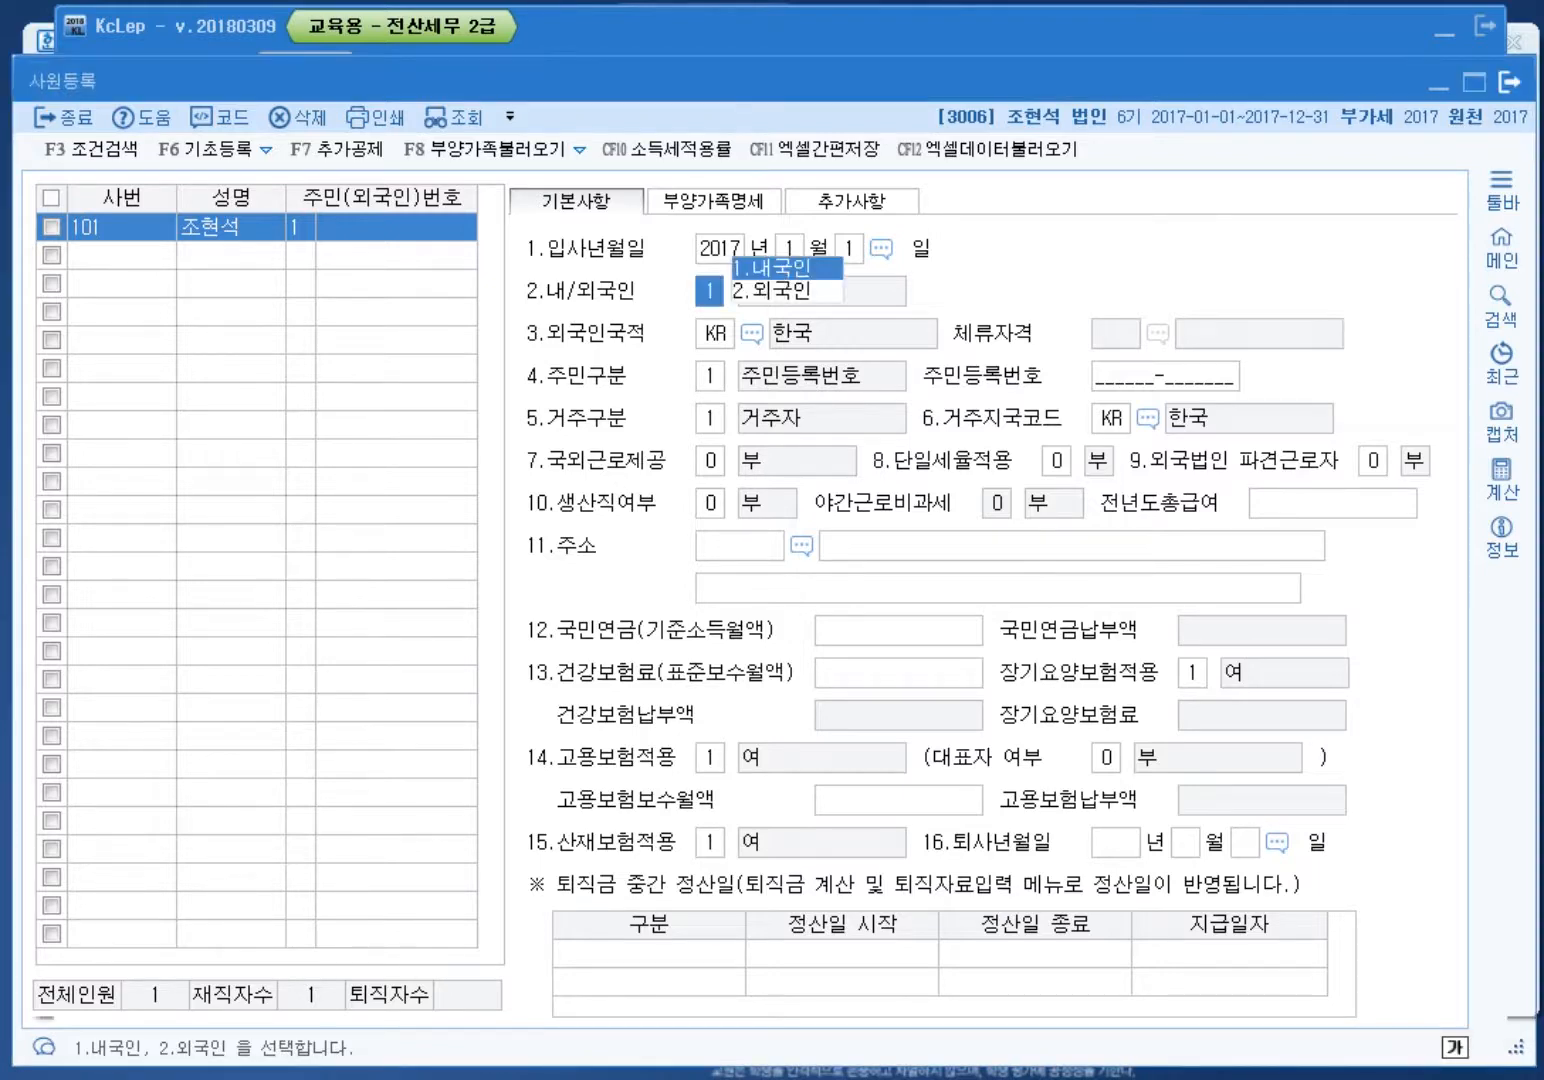
left_click(1509, 82)
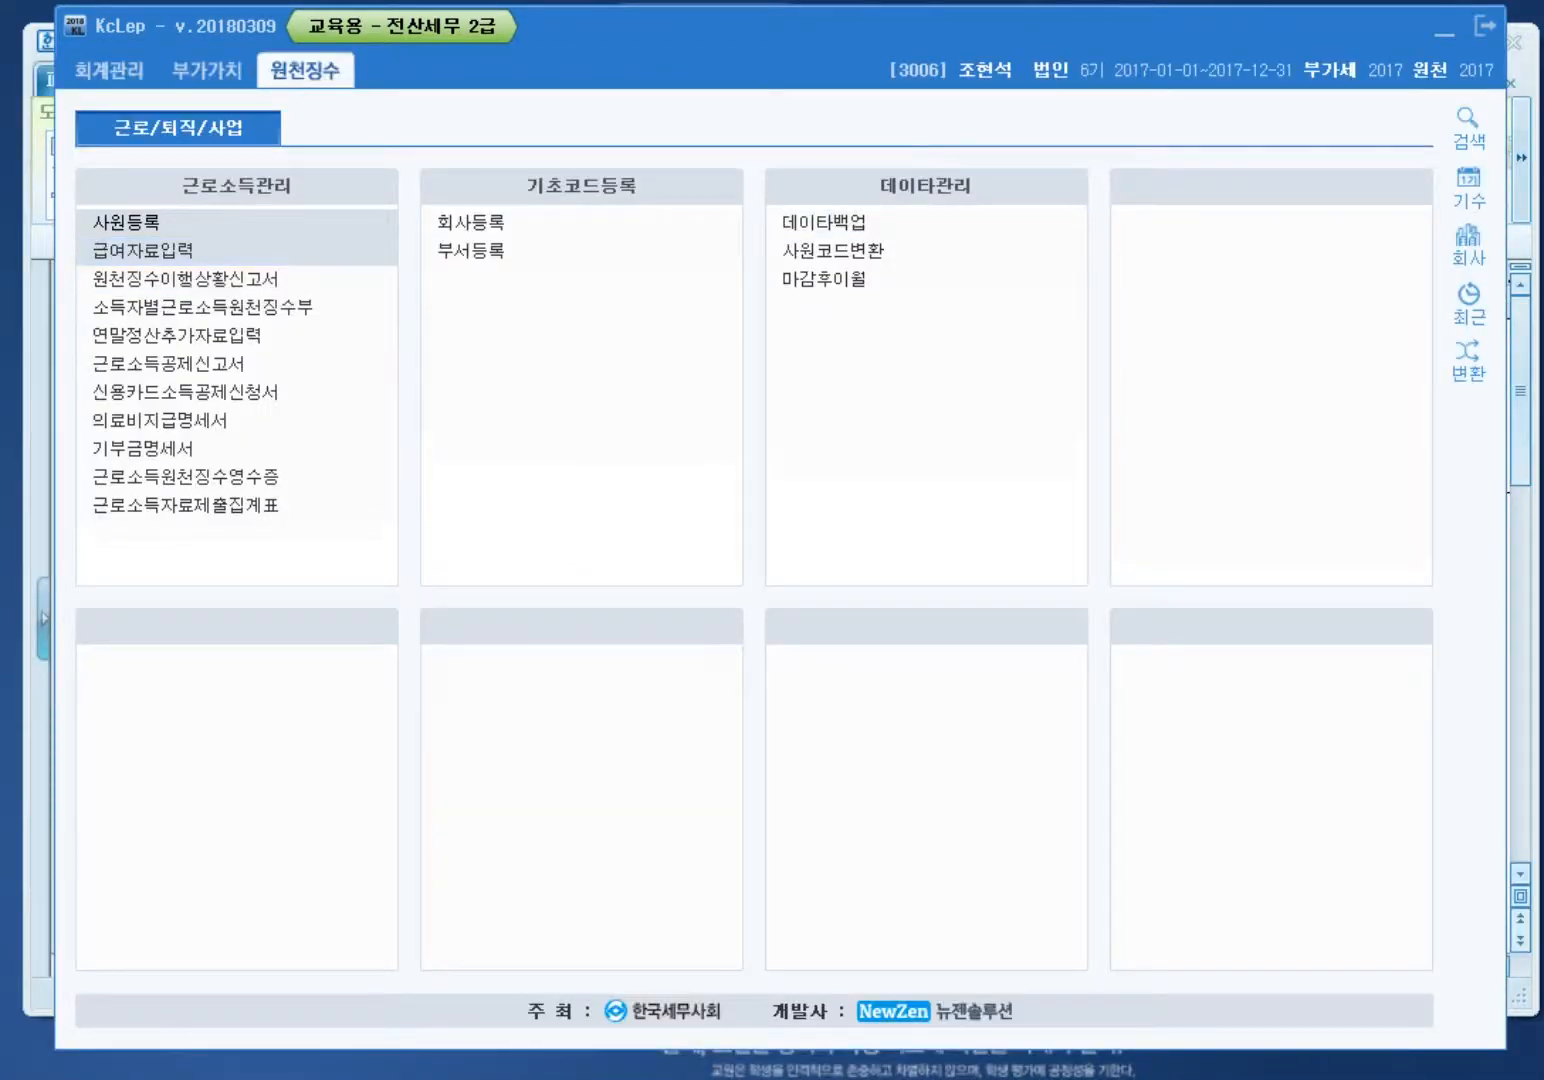
Step: Enter January 2017 pay of 3,000,000 base pay for employee 101, with 84,850 income tax calculated
left_click(143, 250)
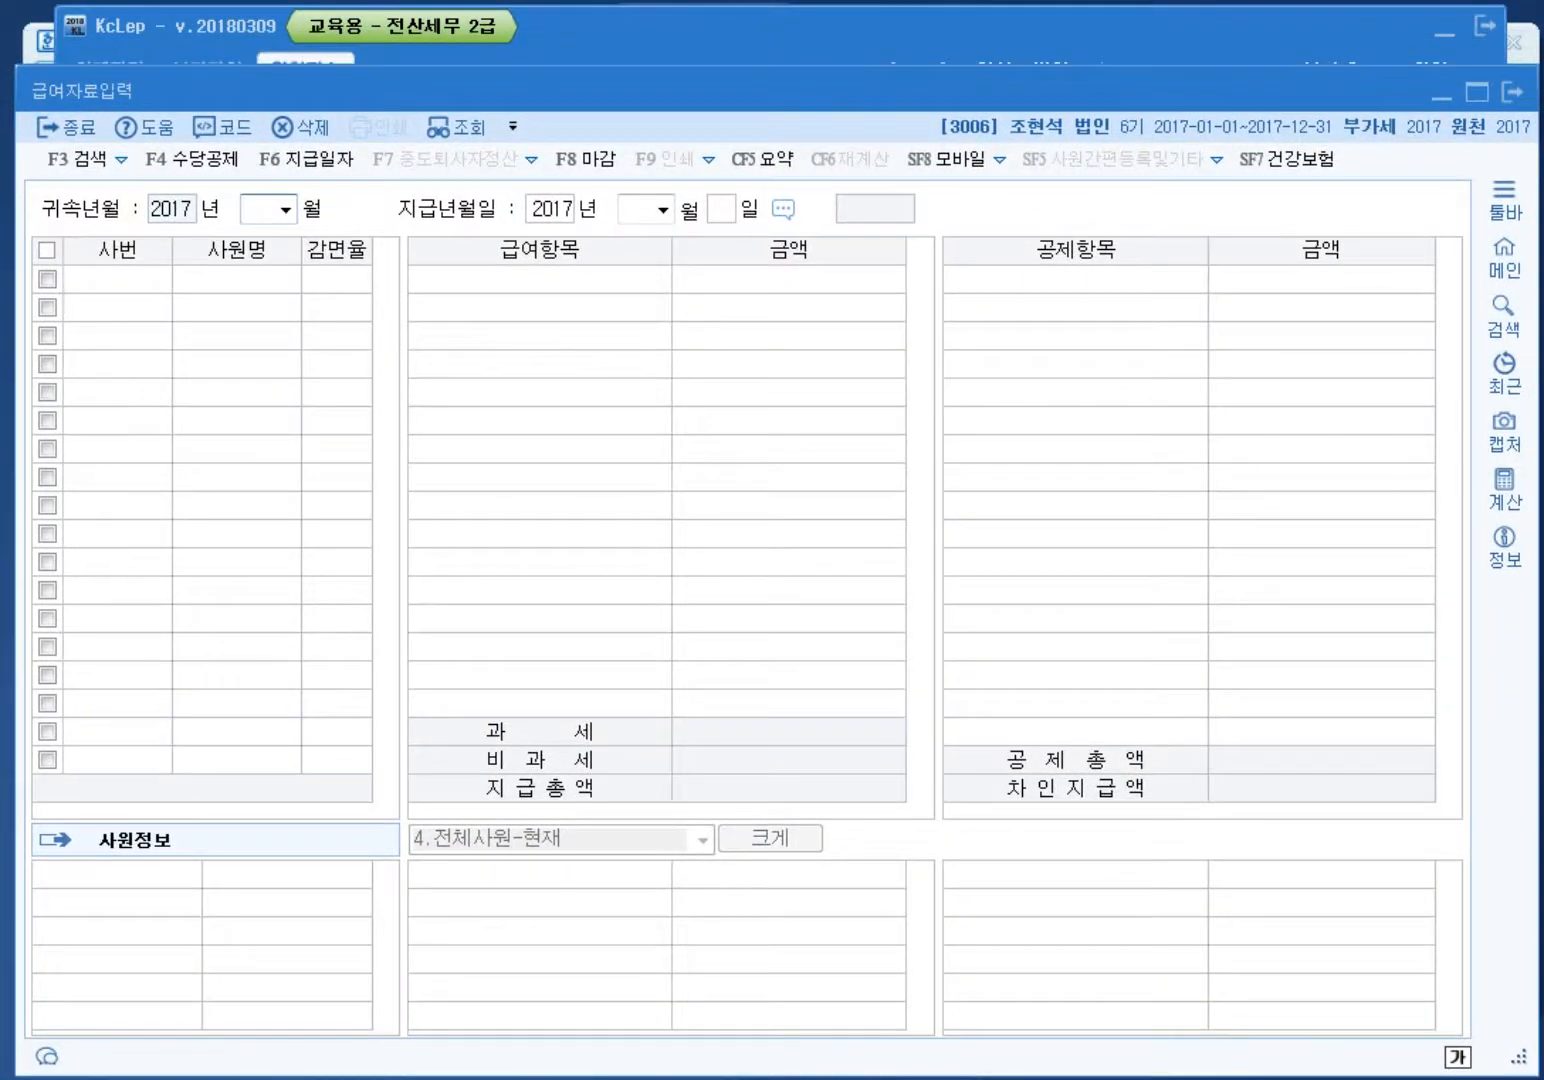
type("01")
key("Return")
key("Return")
key("Return")
key("Return")
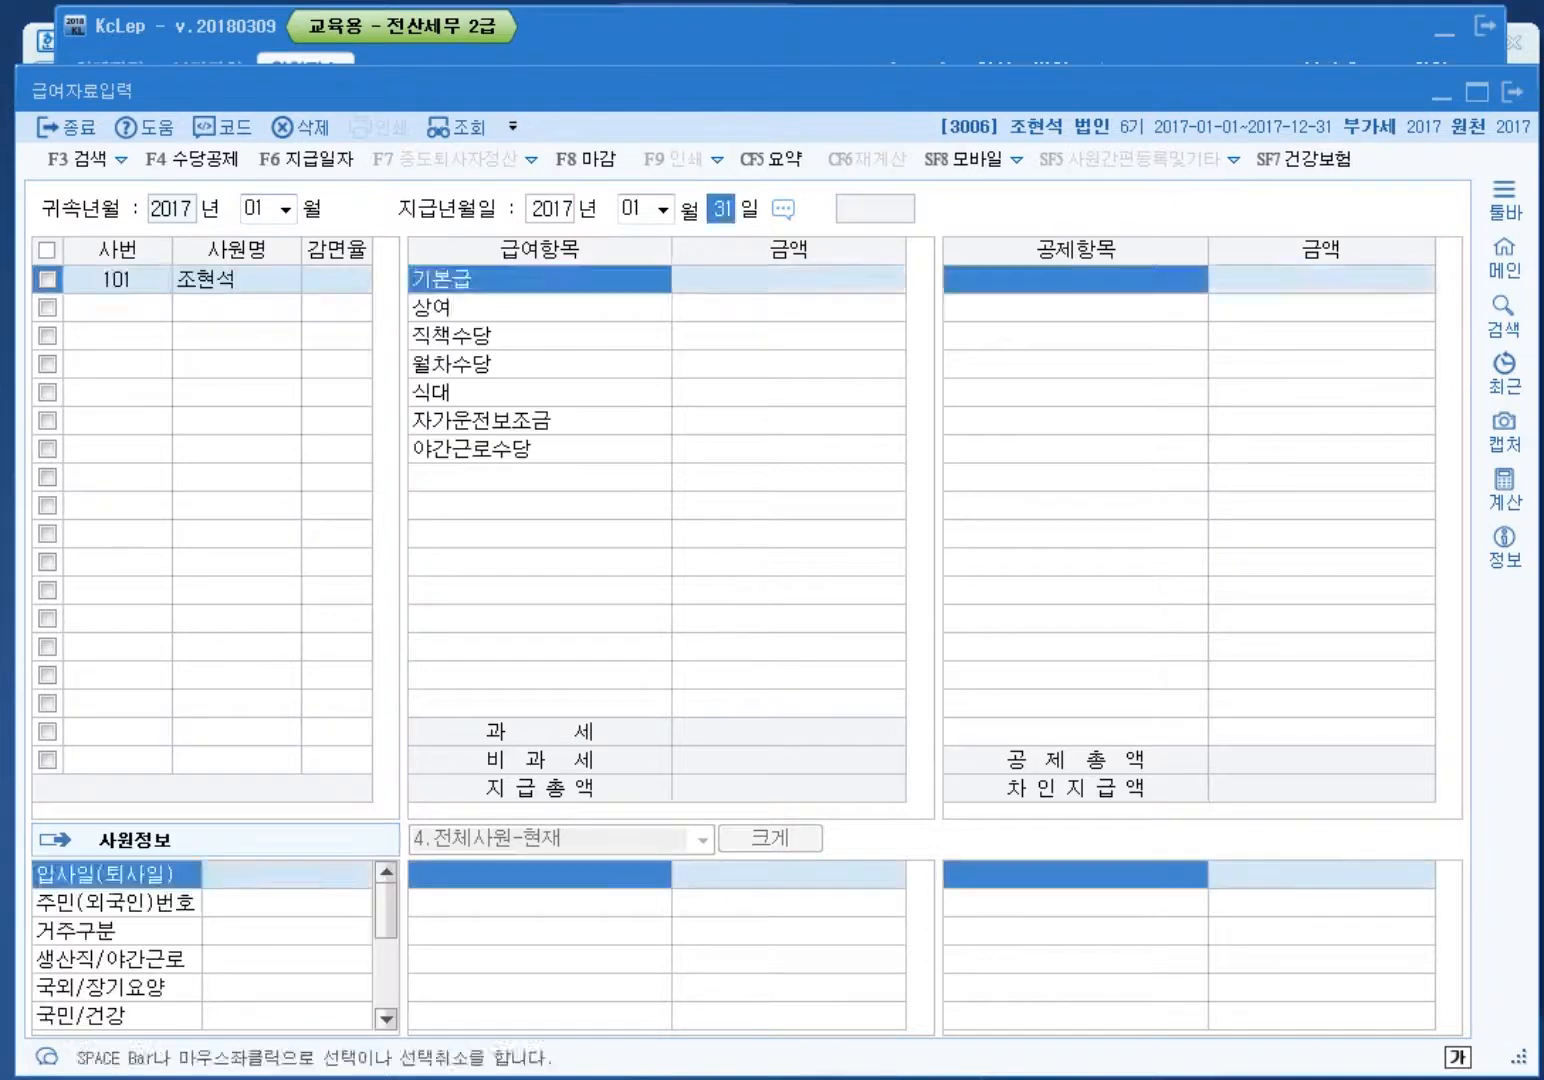
type("3000000")
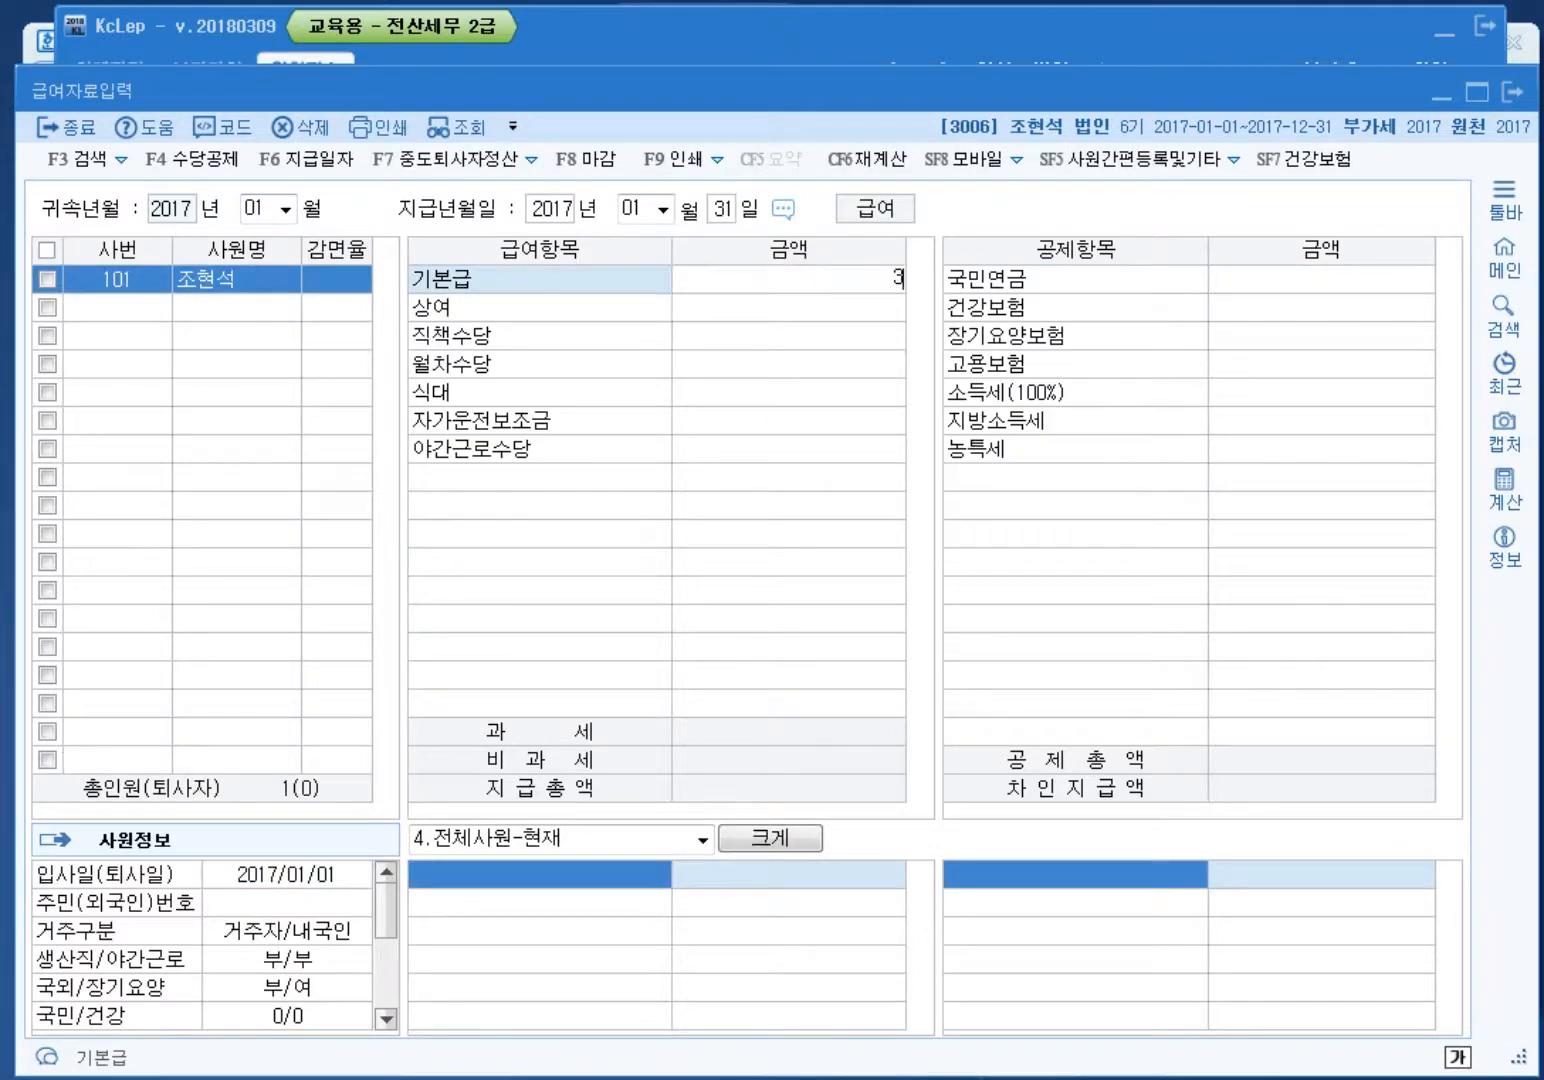
key("Return")
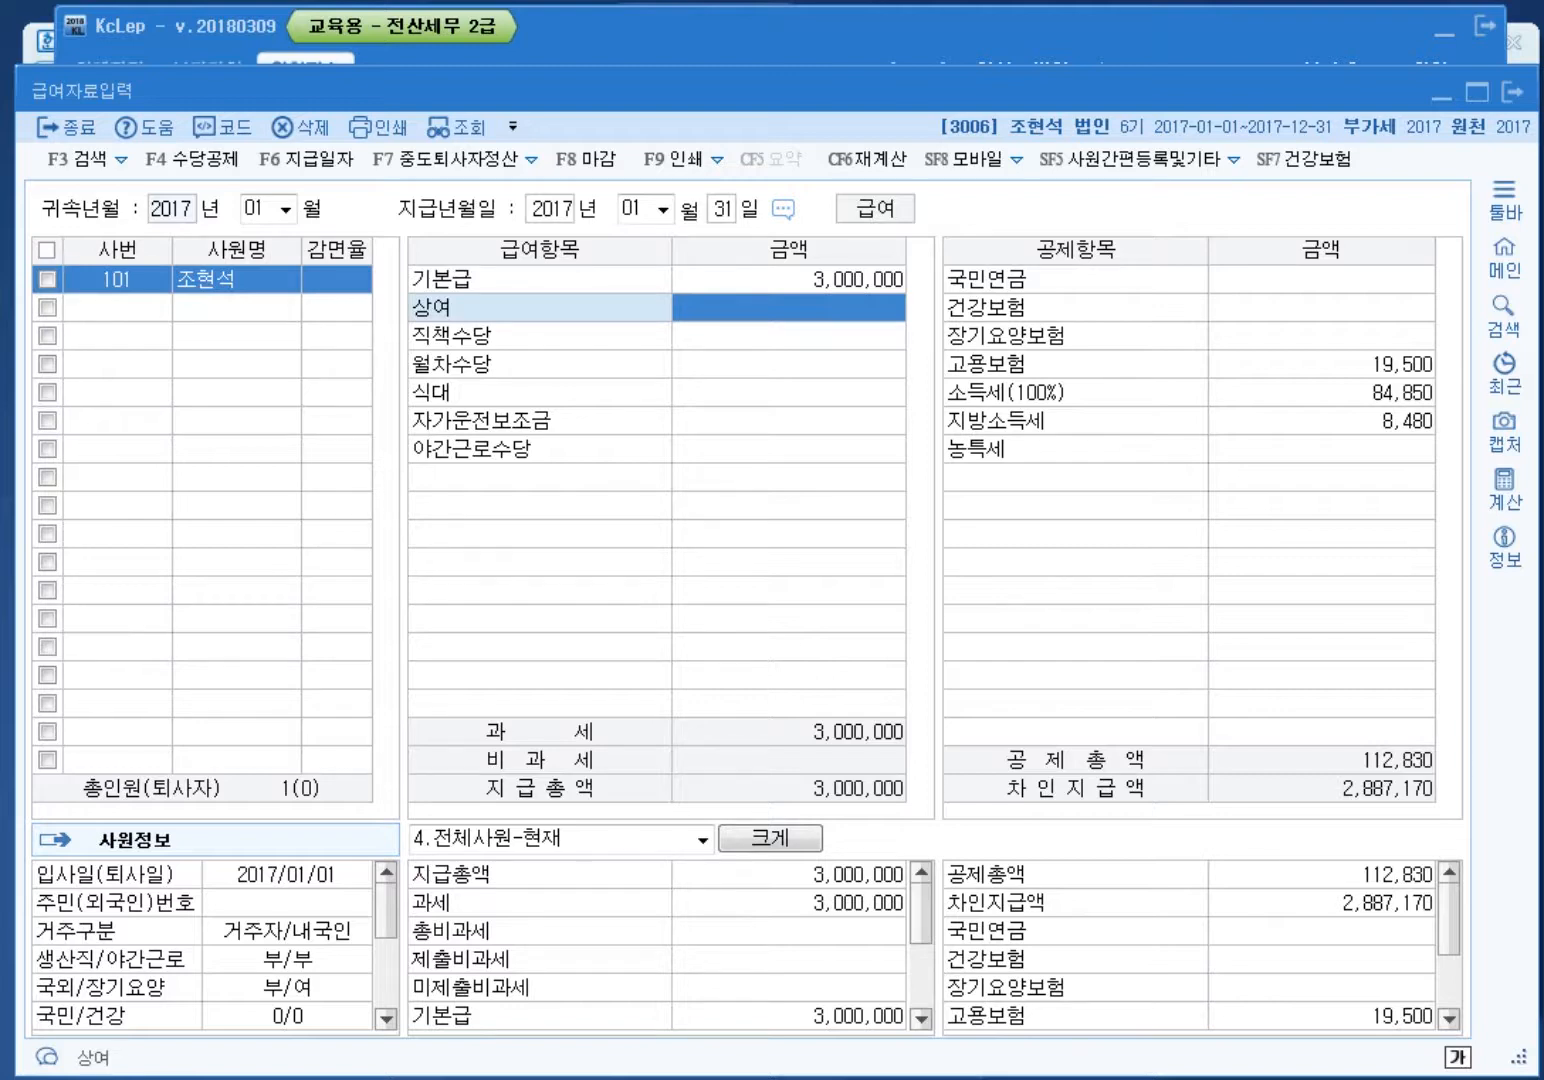
left_click(1321, 393)
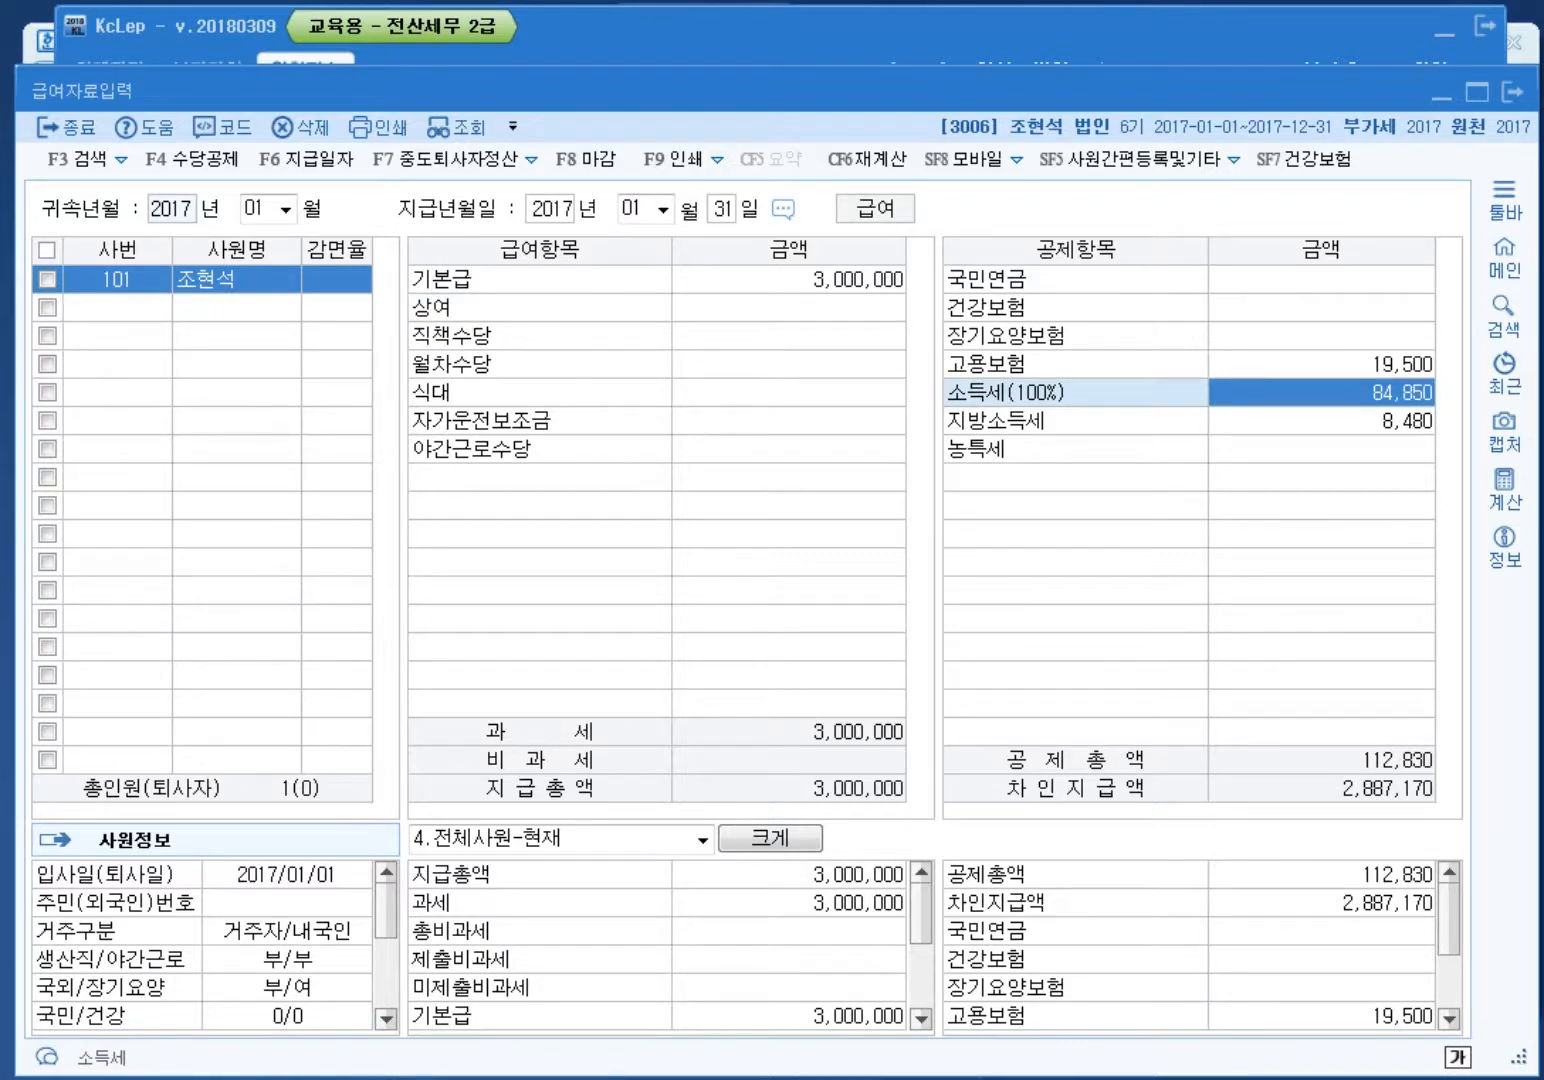
left_click(800, 28)
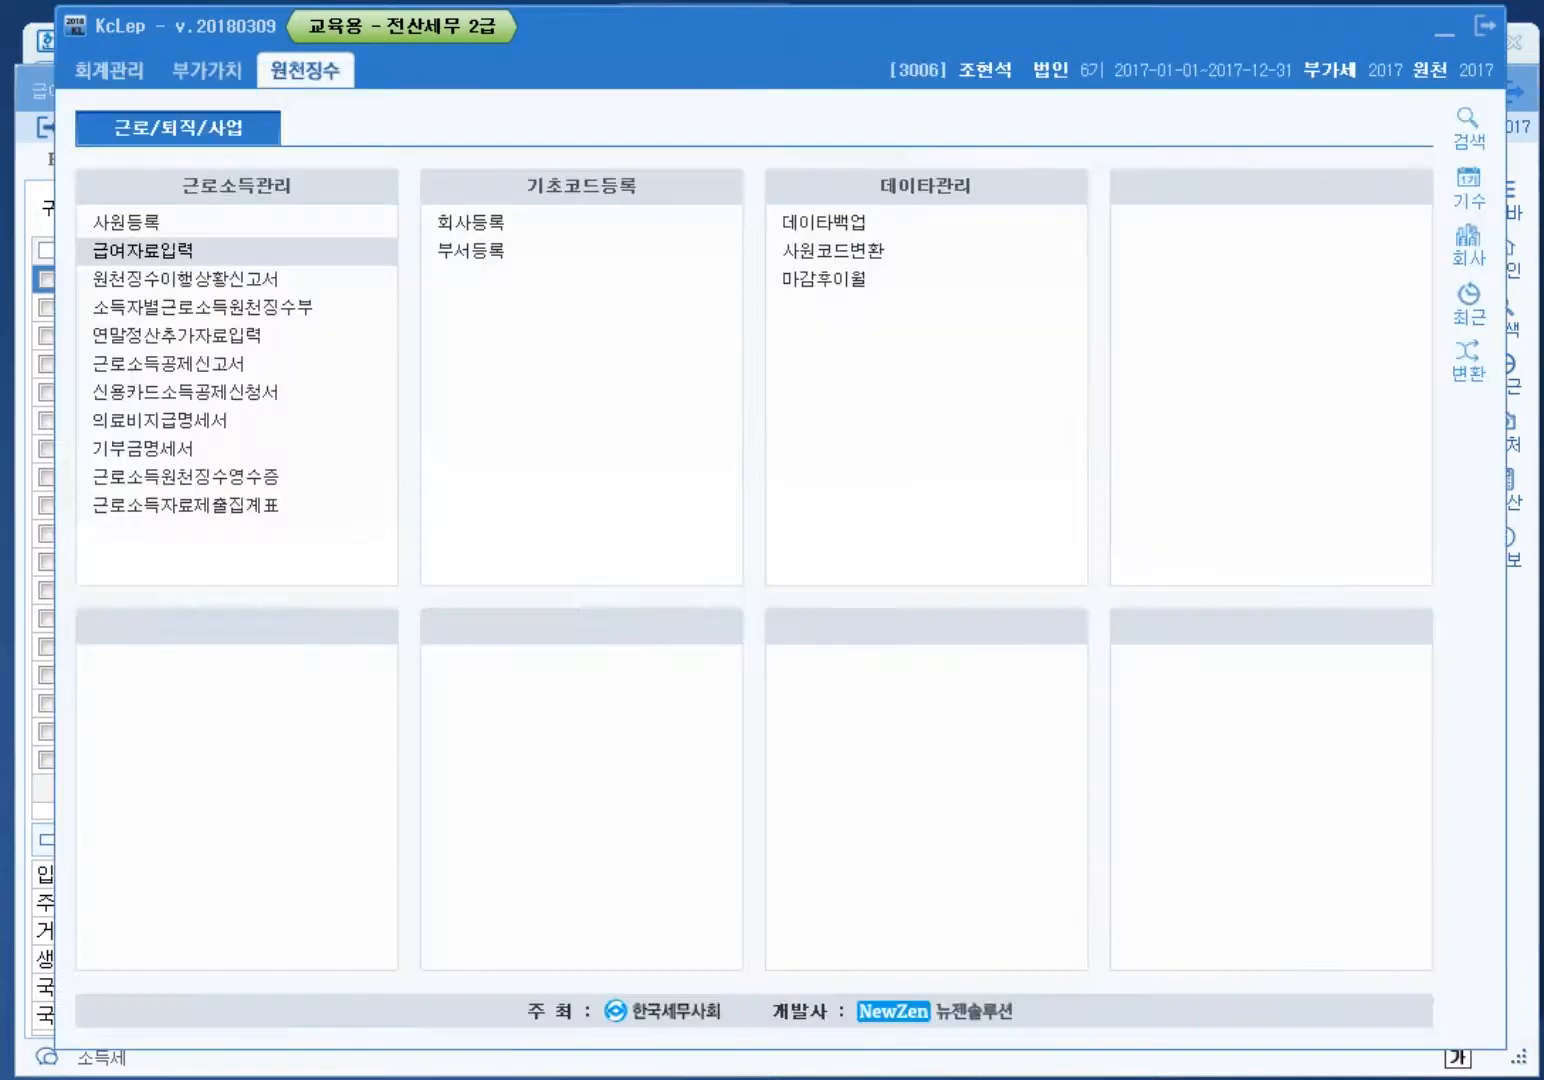
Step: View the January 2017 regular withholding report (A01 3,000,000, tax 84,850), then go back to payroll
left_click(186, 280)
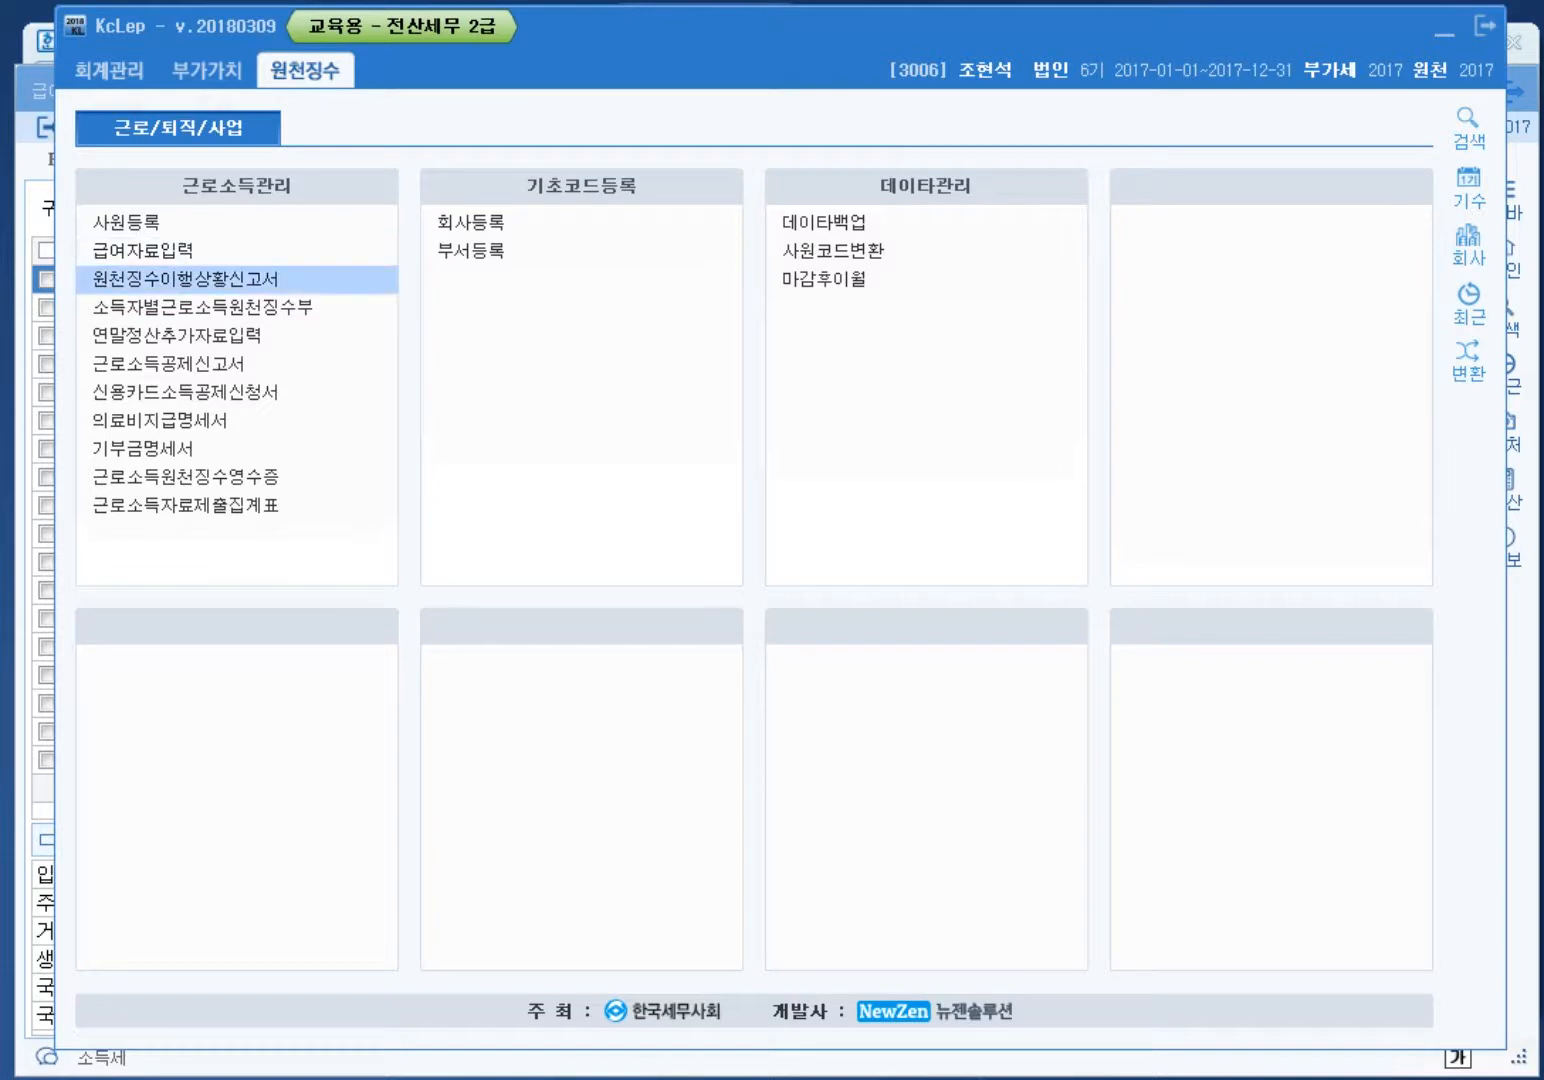
key("Return")
key("Return")
key("Return")
key("Return")
key("Return")
key("Return")
key("Return")
key("Return")
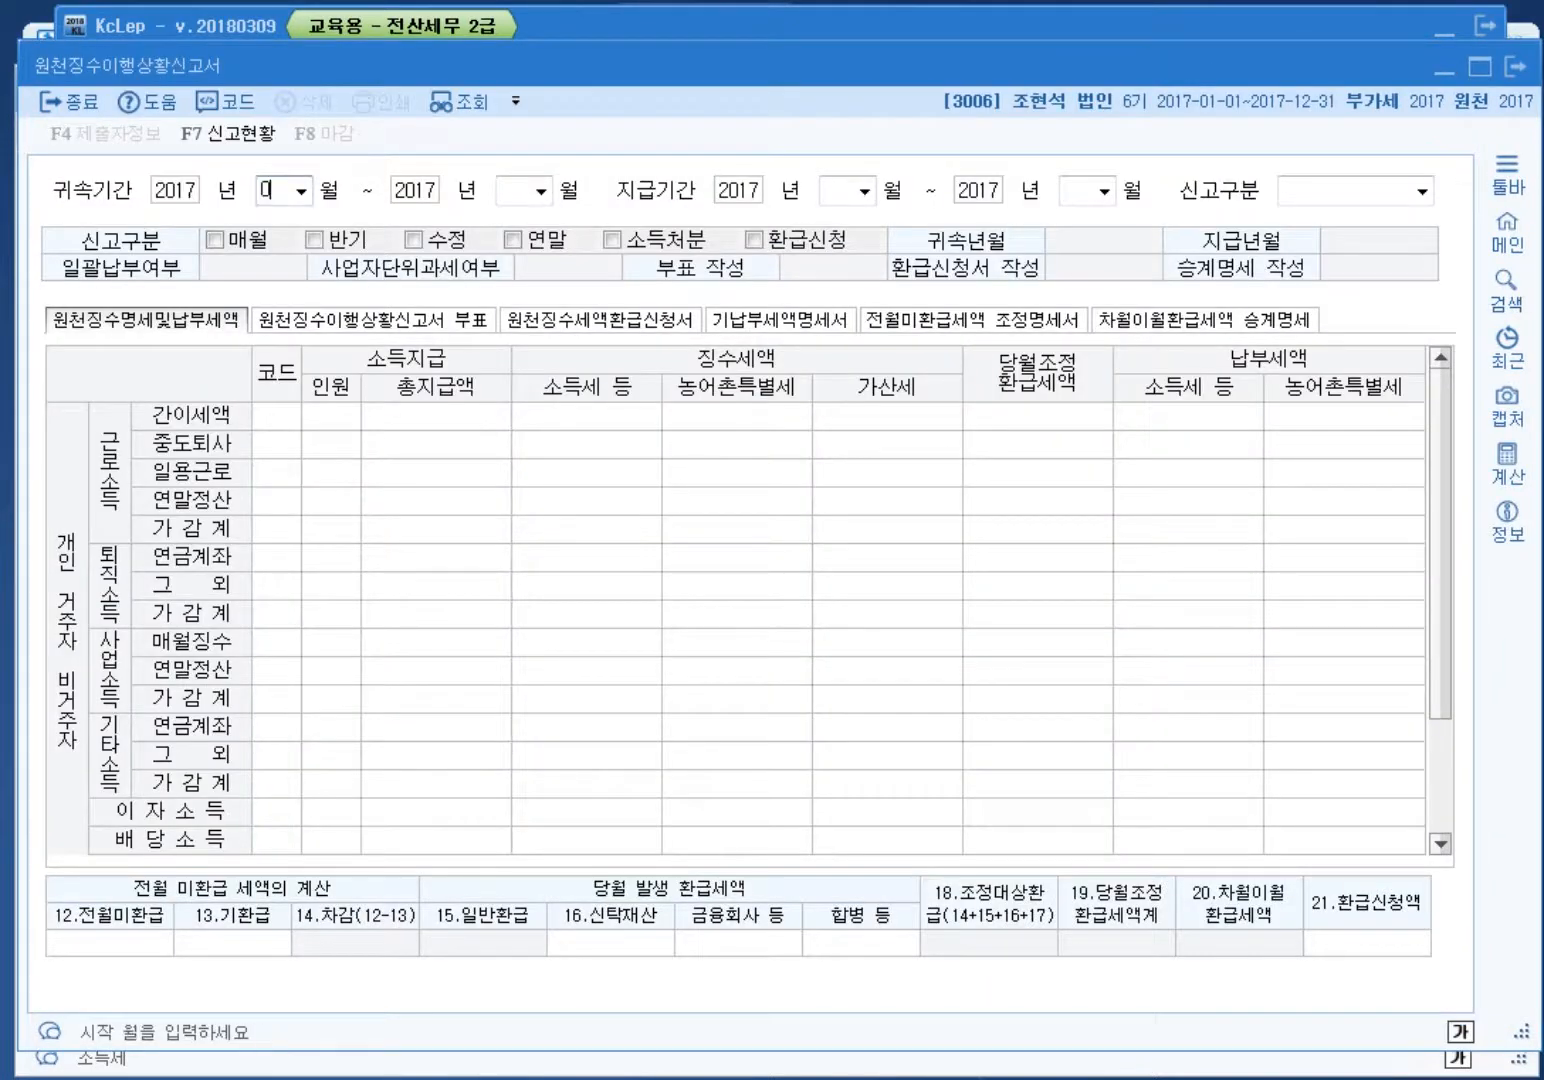
key("Return")
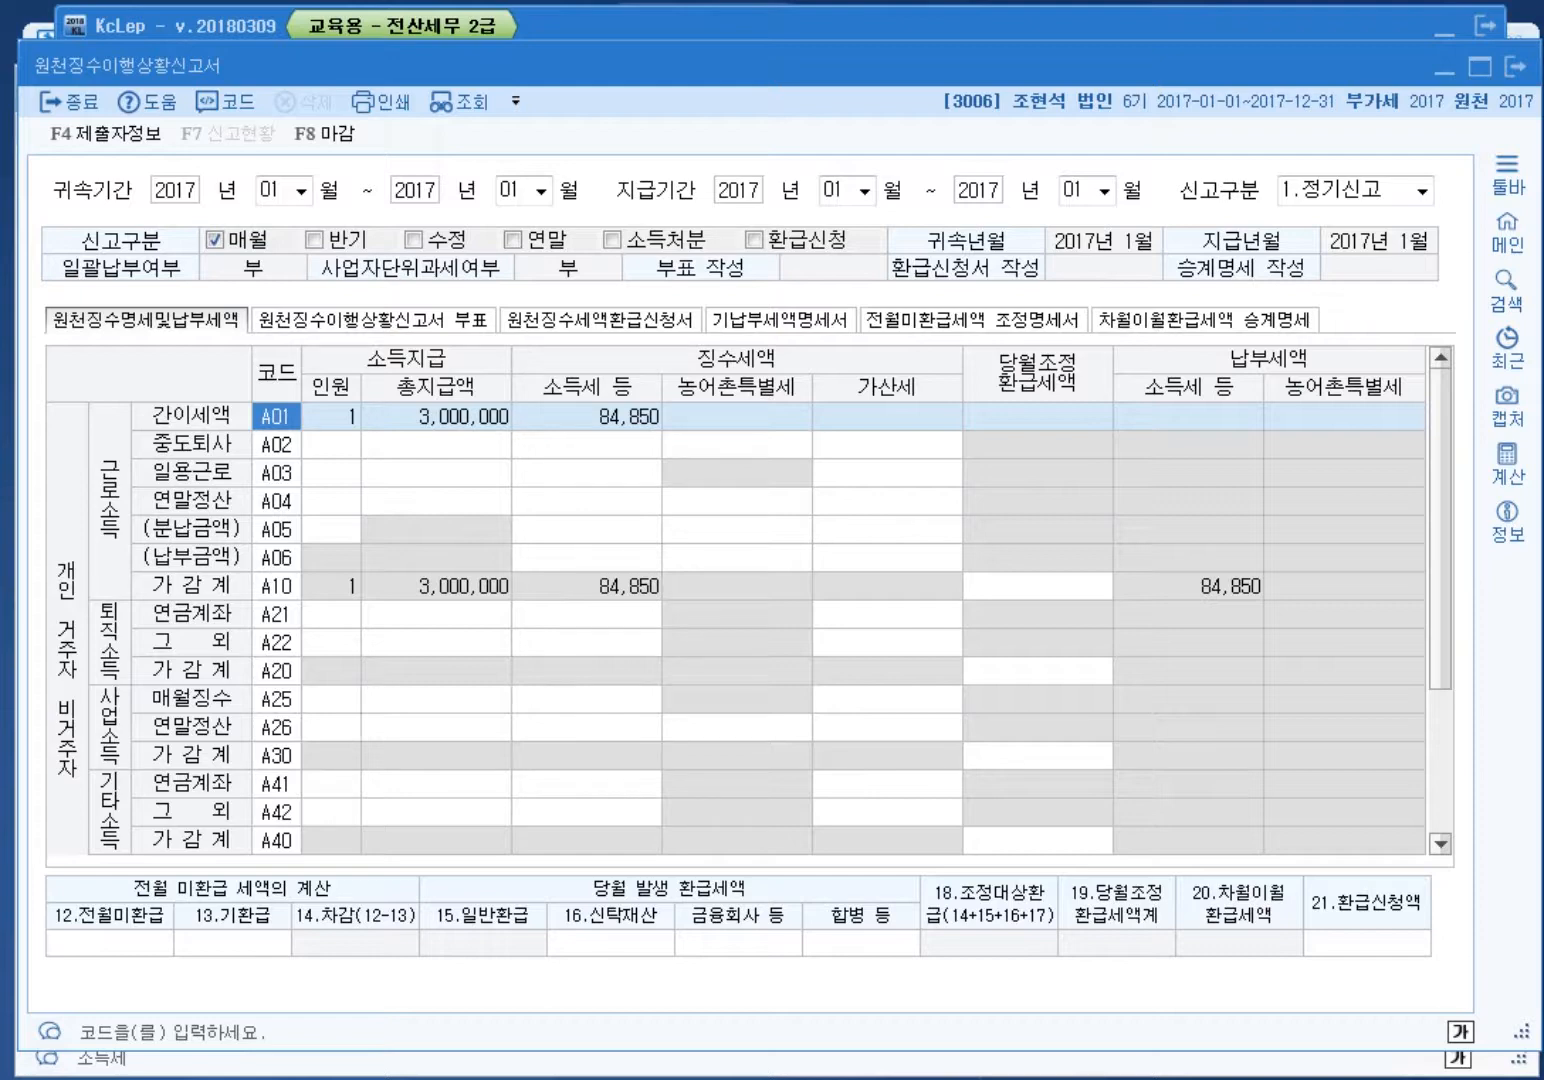
key("alt+Tab")
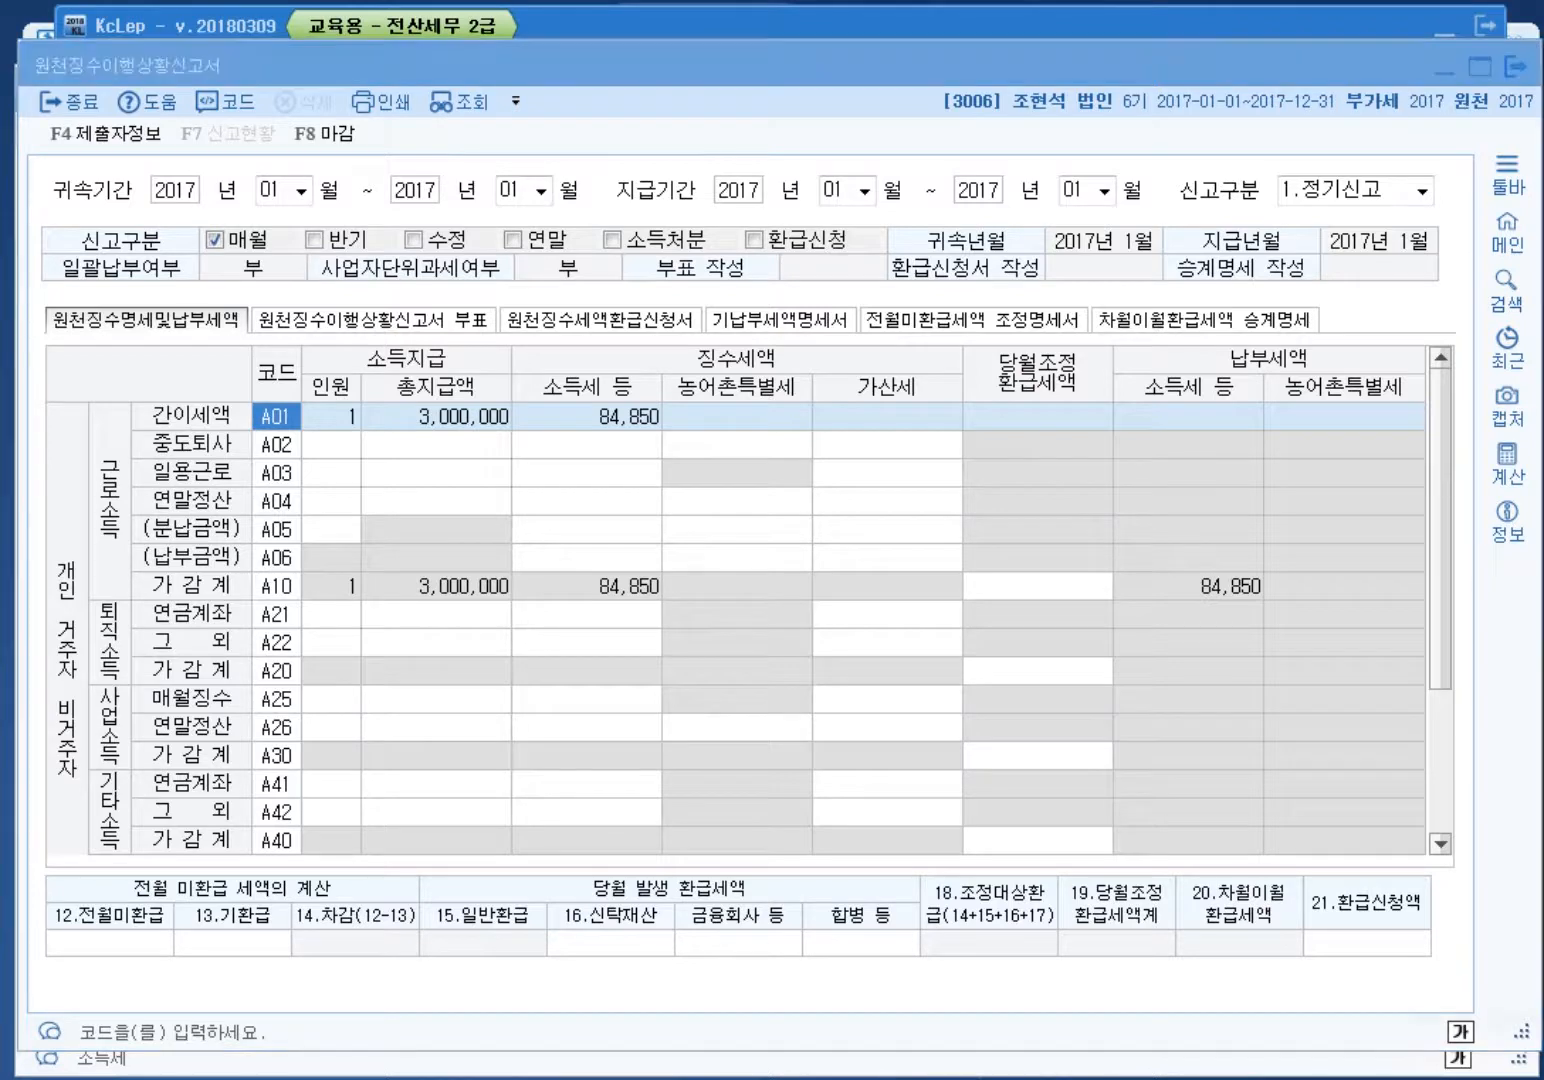
key("F4")
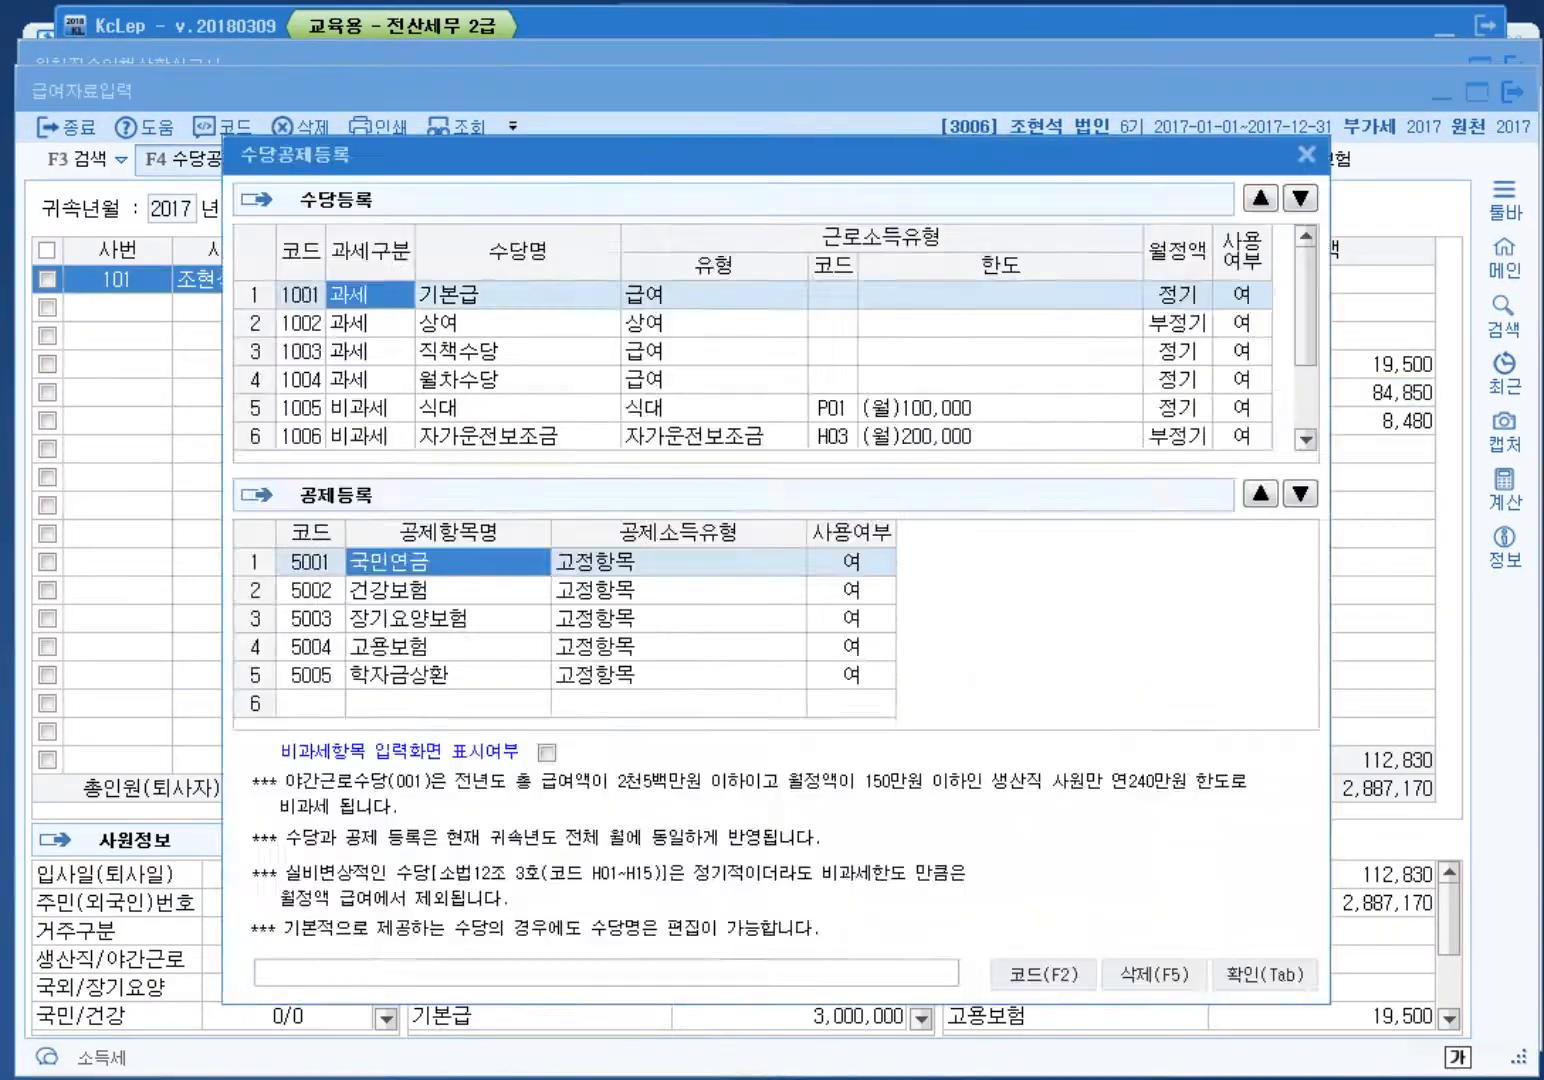
Step: Set up a multi-month payroll copy for February through December
key("Escape")
key("F6")
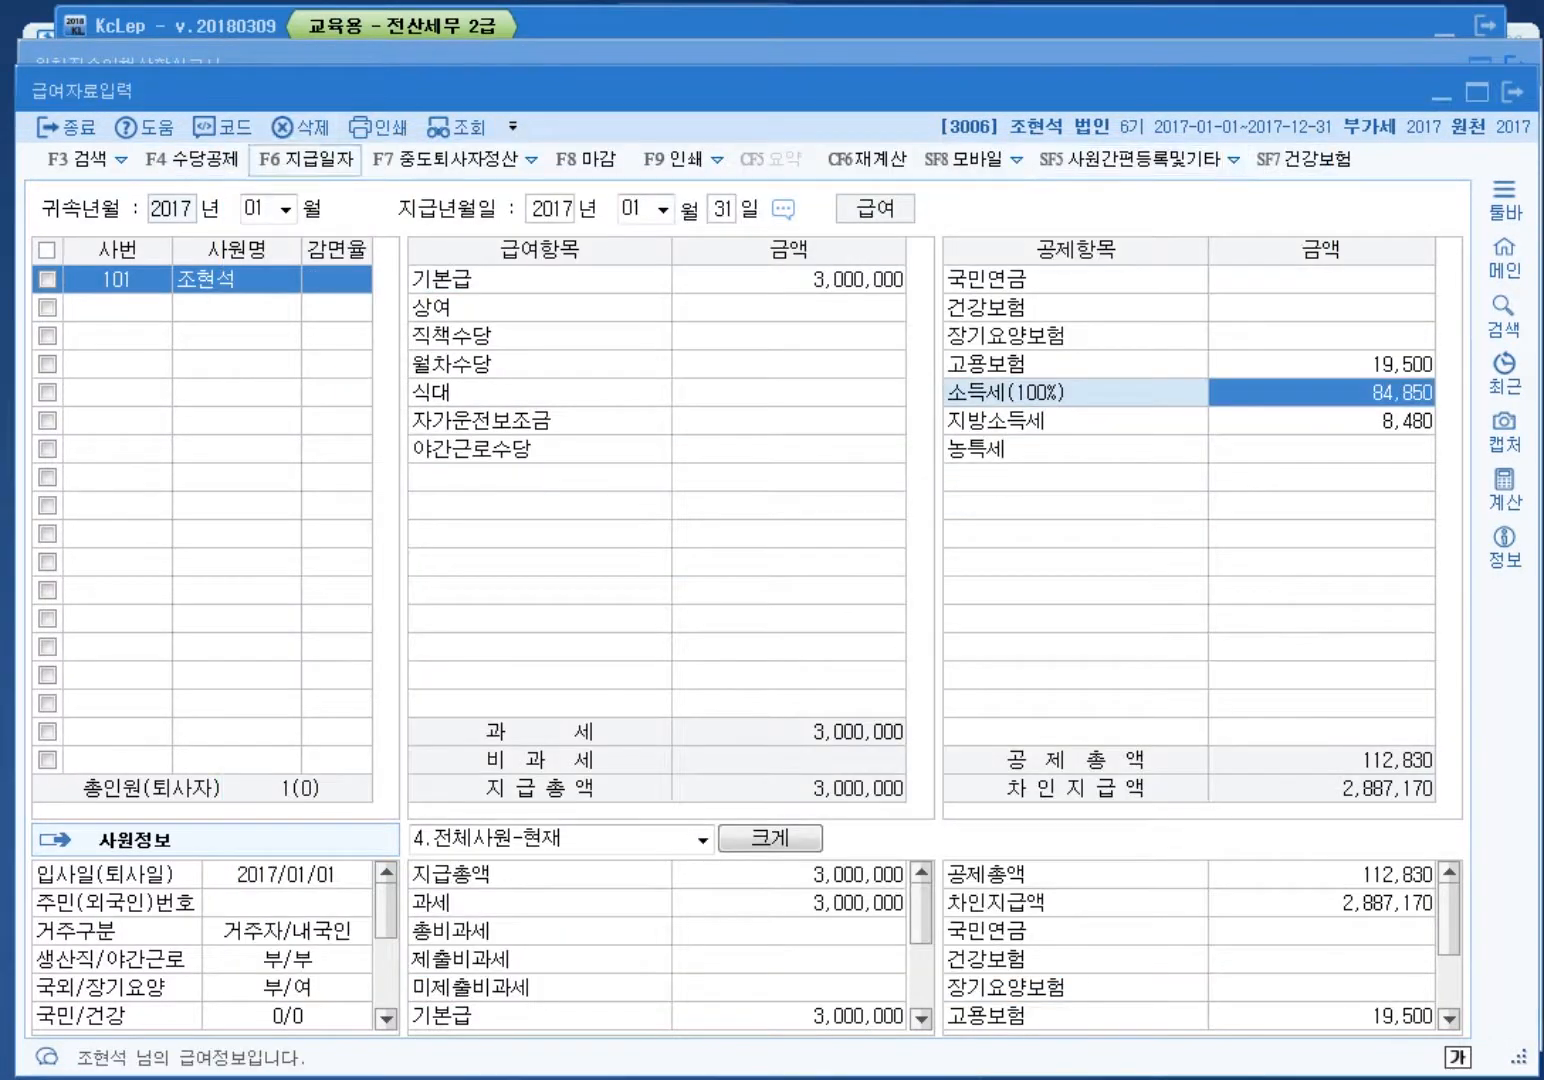
key("F7")
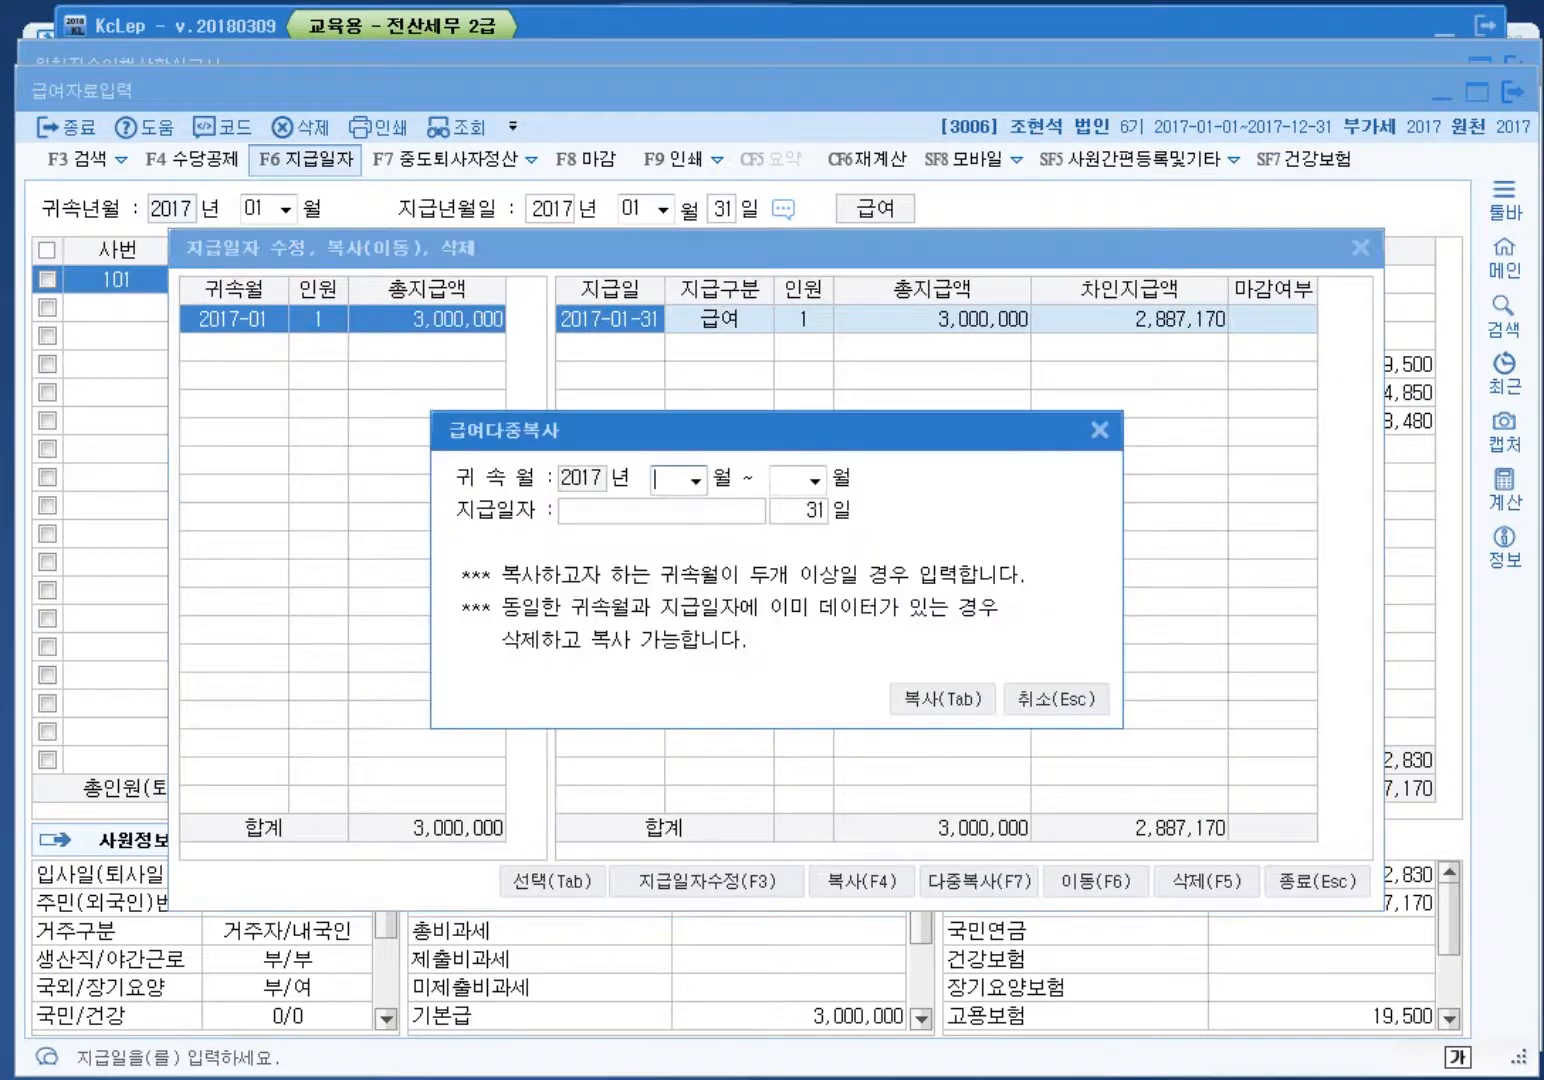
type("02")
key("Return")
type("12")
key("Return")
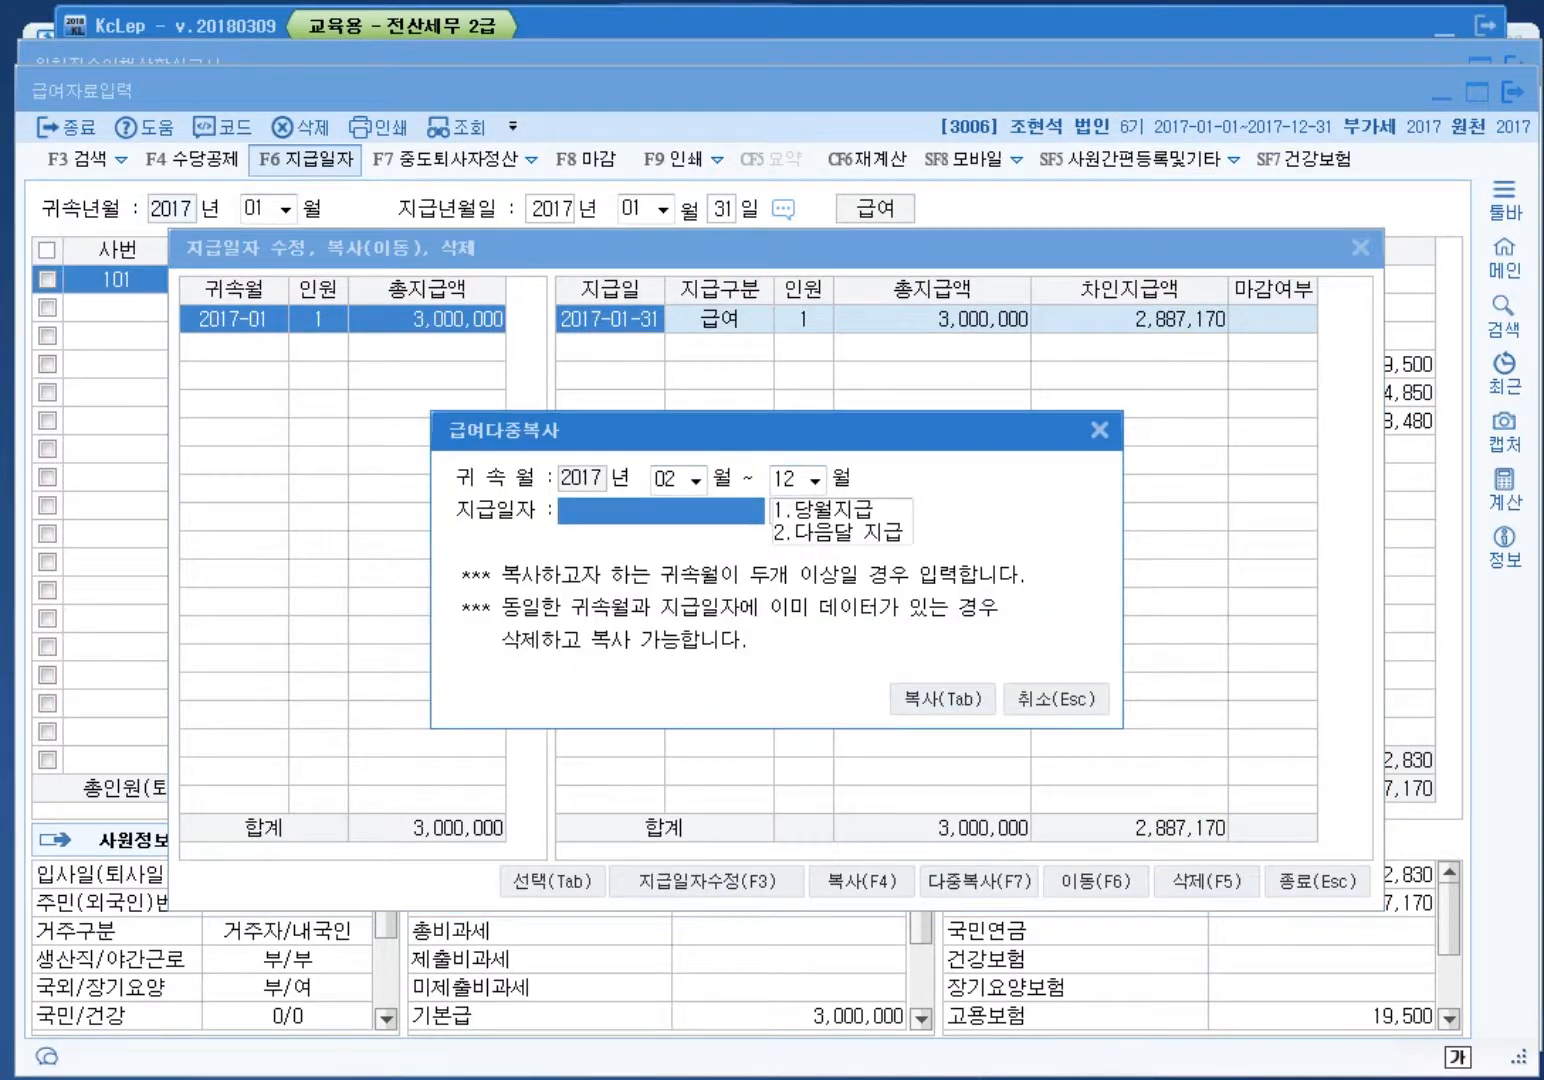
Step: Run the copy with same-month payment, confirm it, and close the payroll windows
type("2")
key("Return")
left_click(660, 511)
type("1.당월지급")
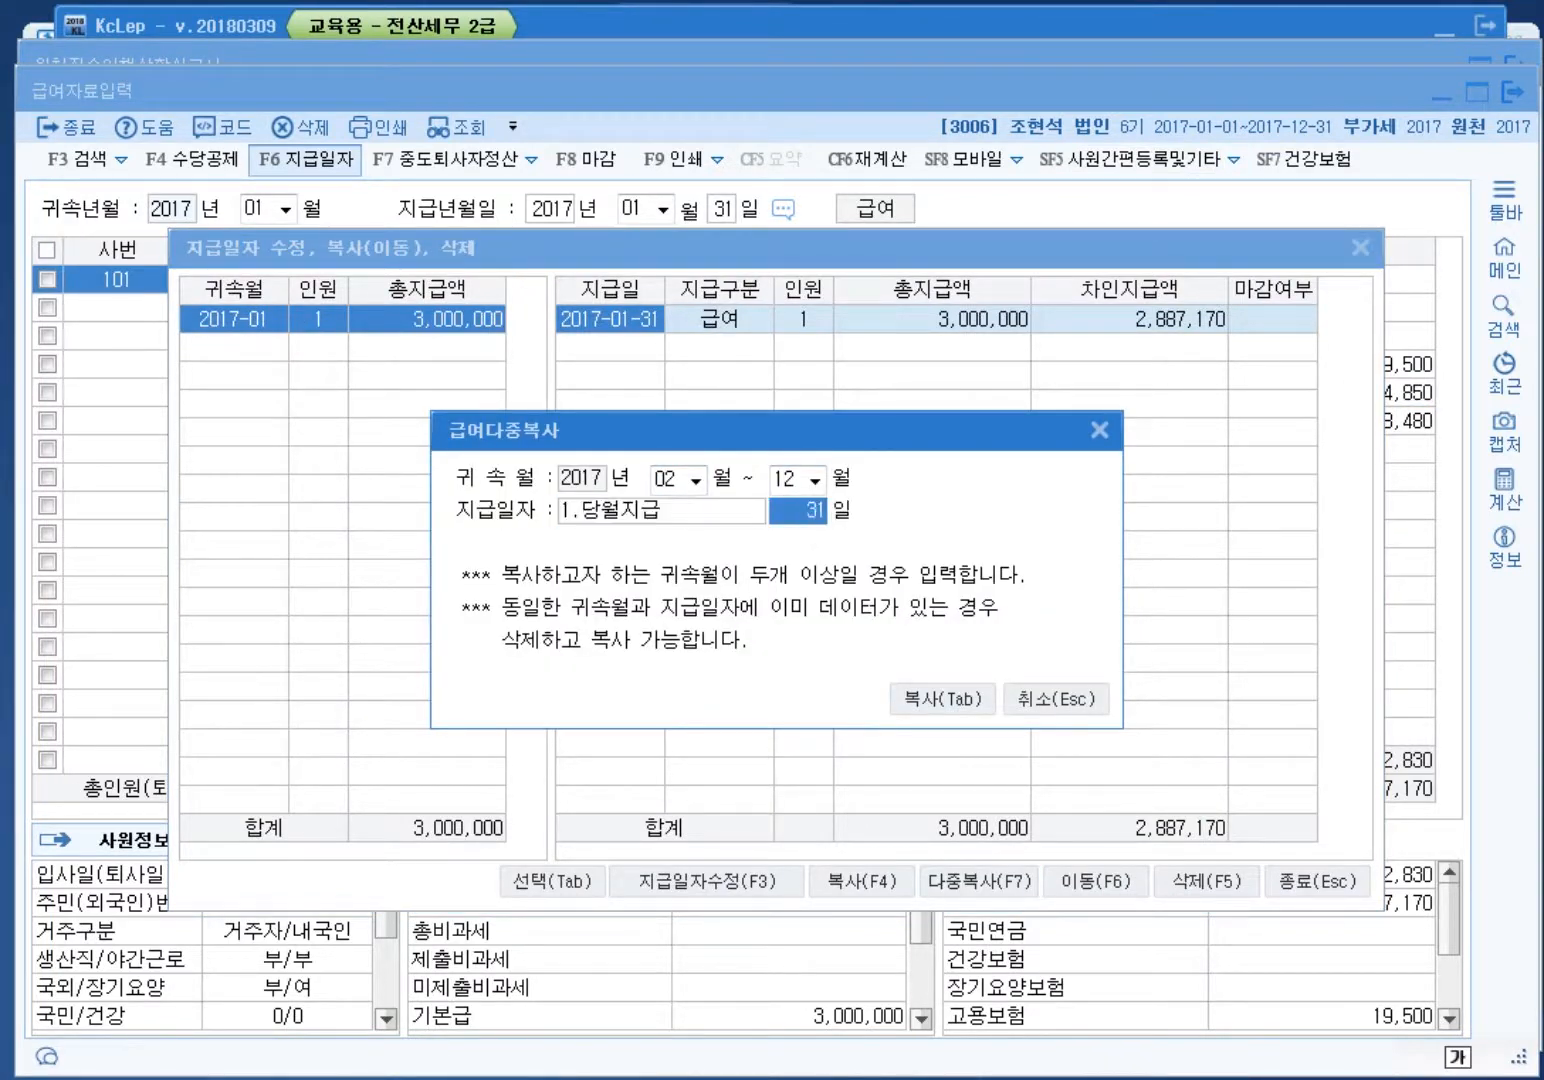
key("Tab")
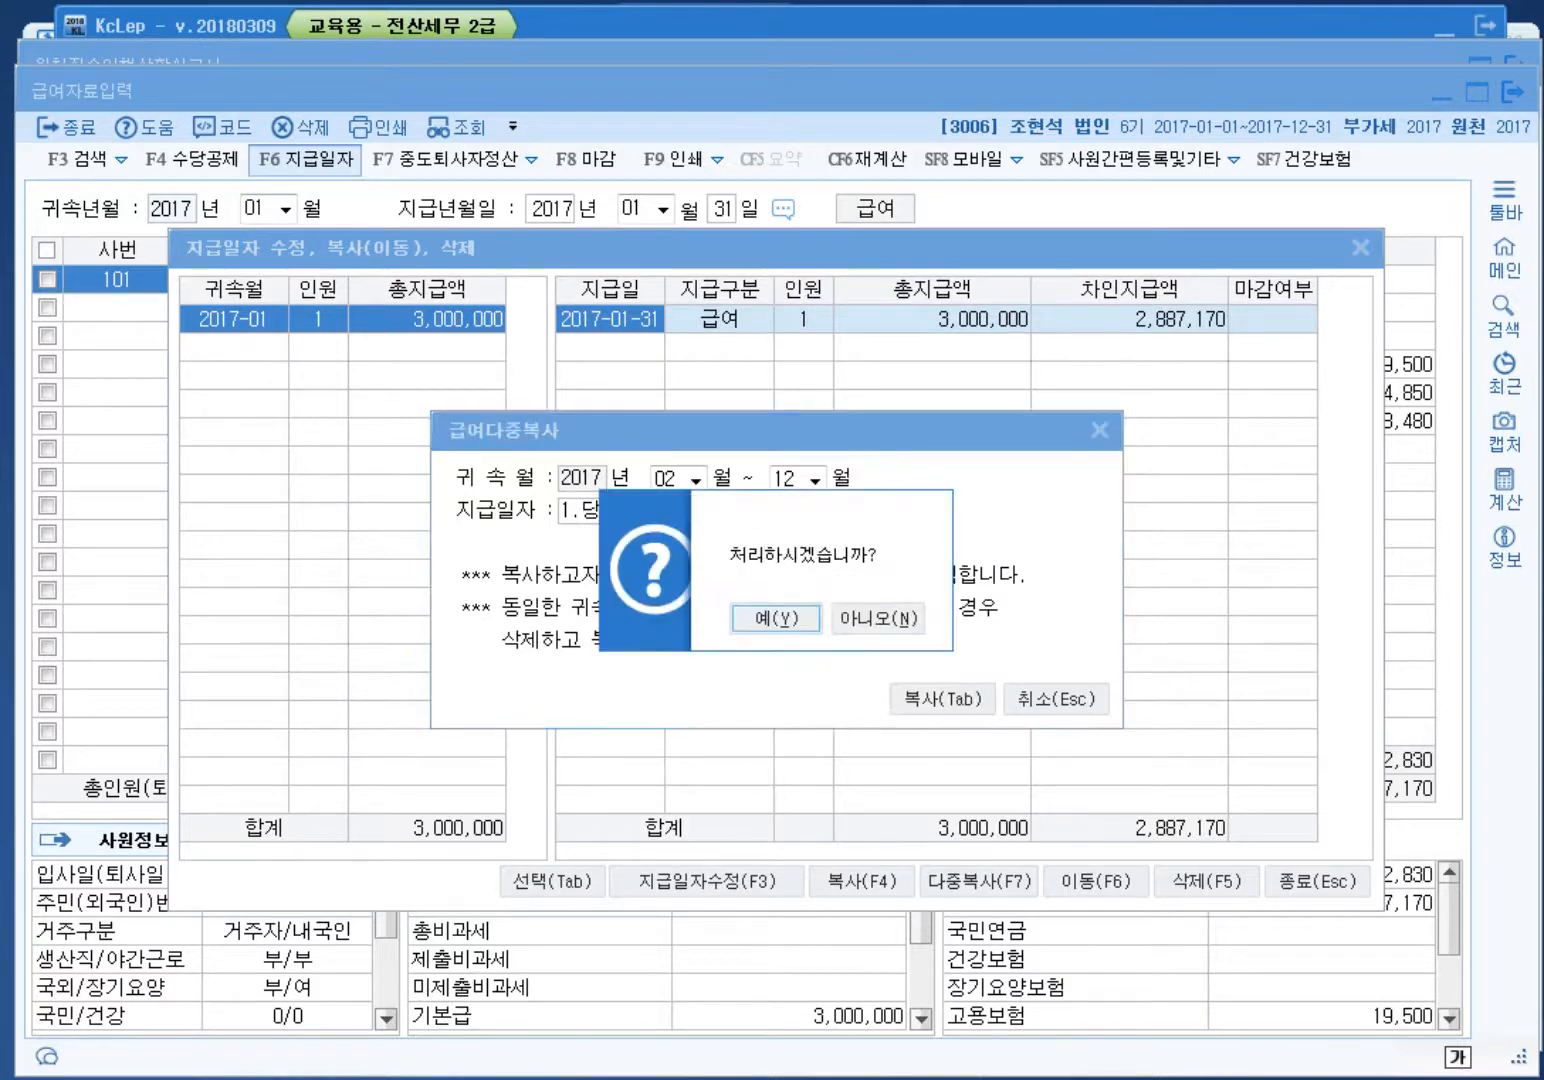
key("Return")
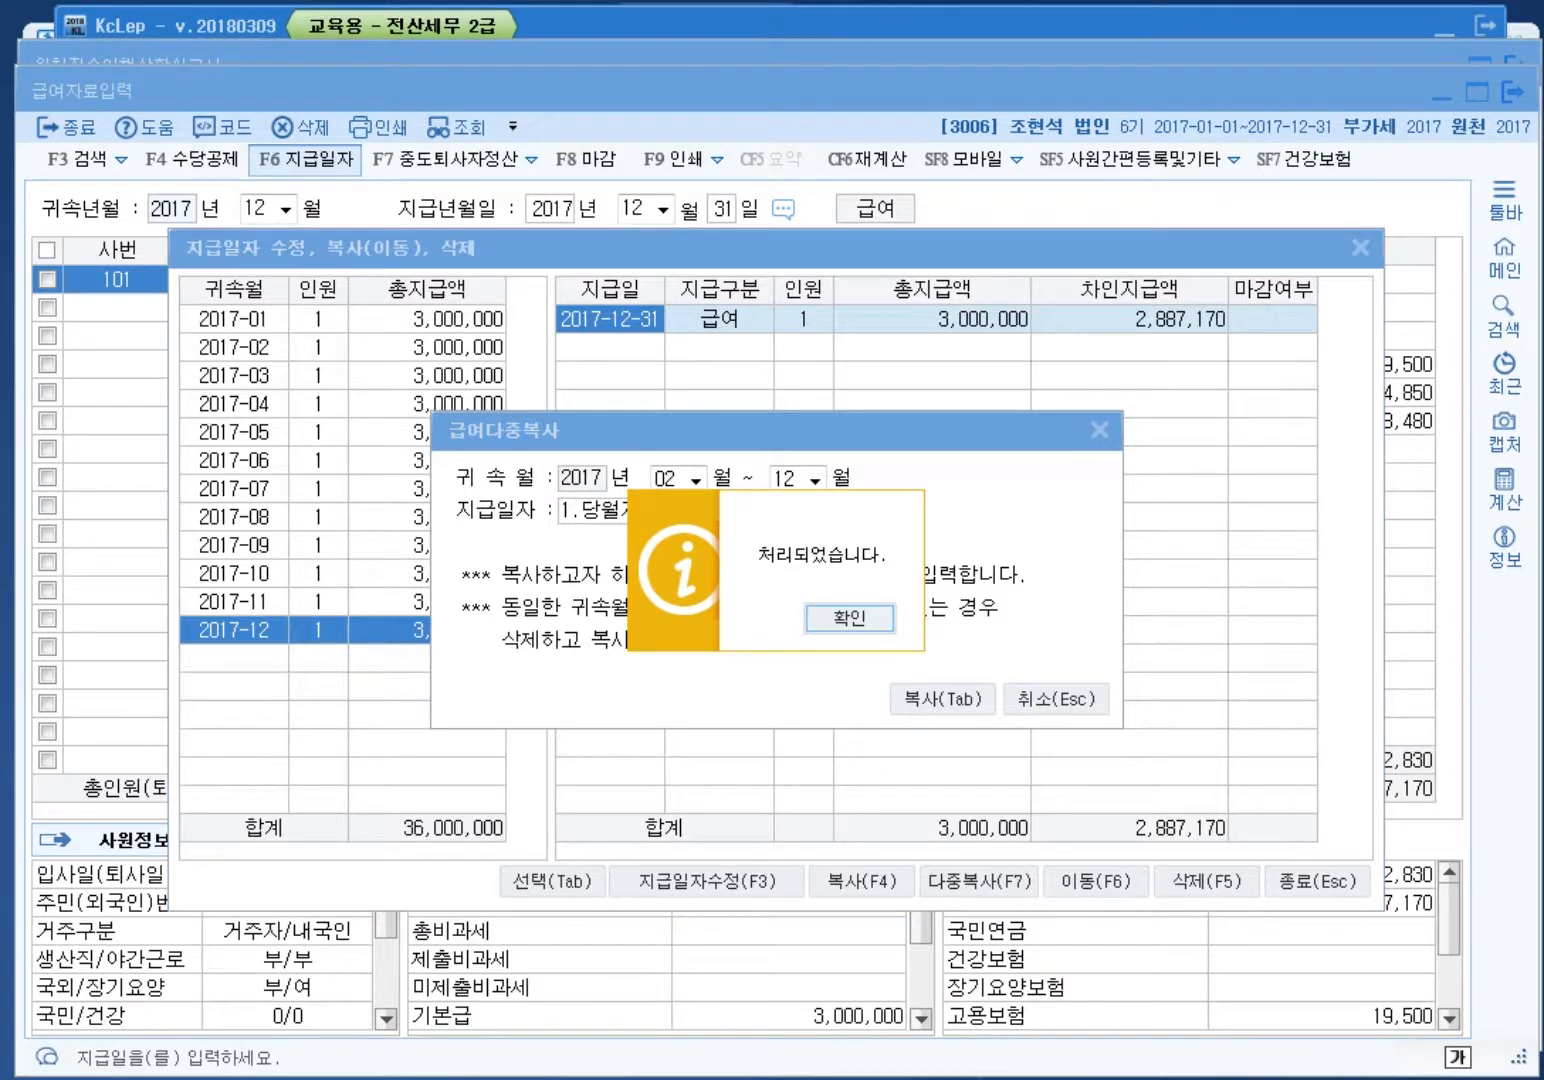
key("Return")
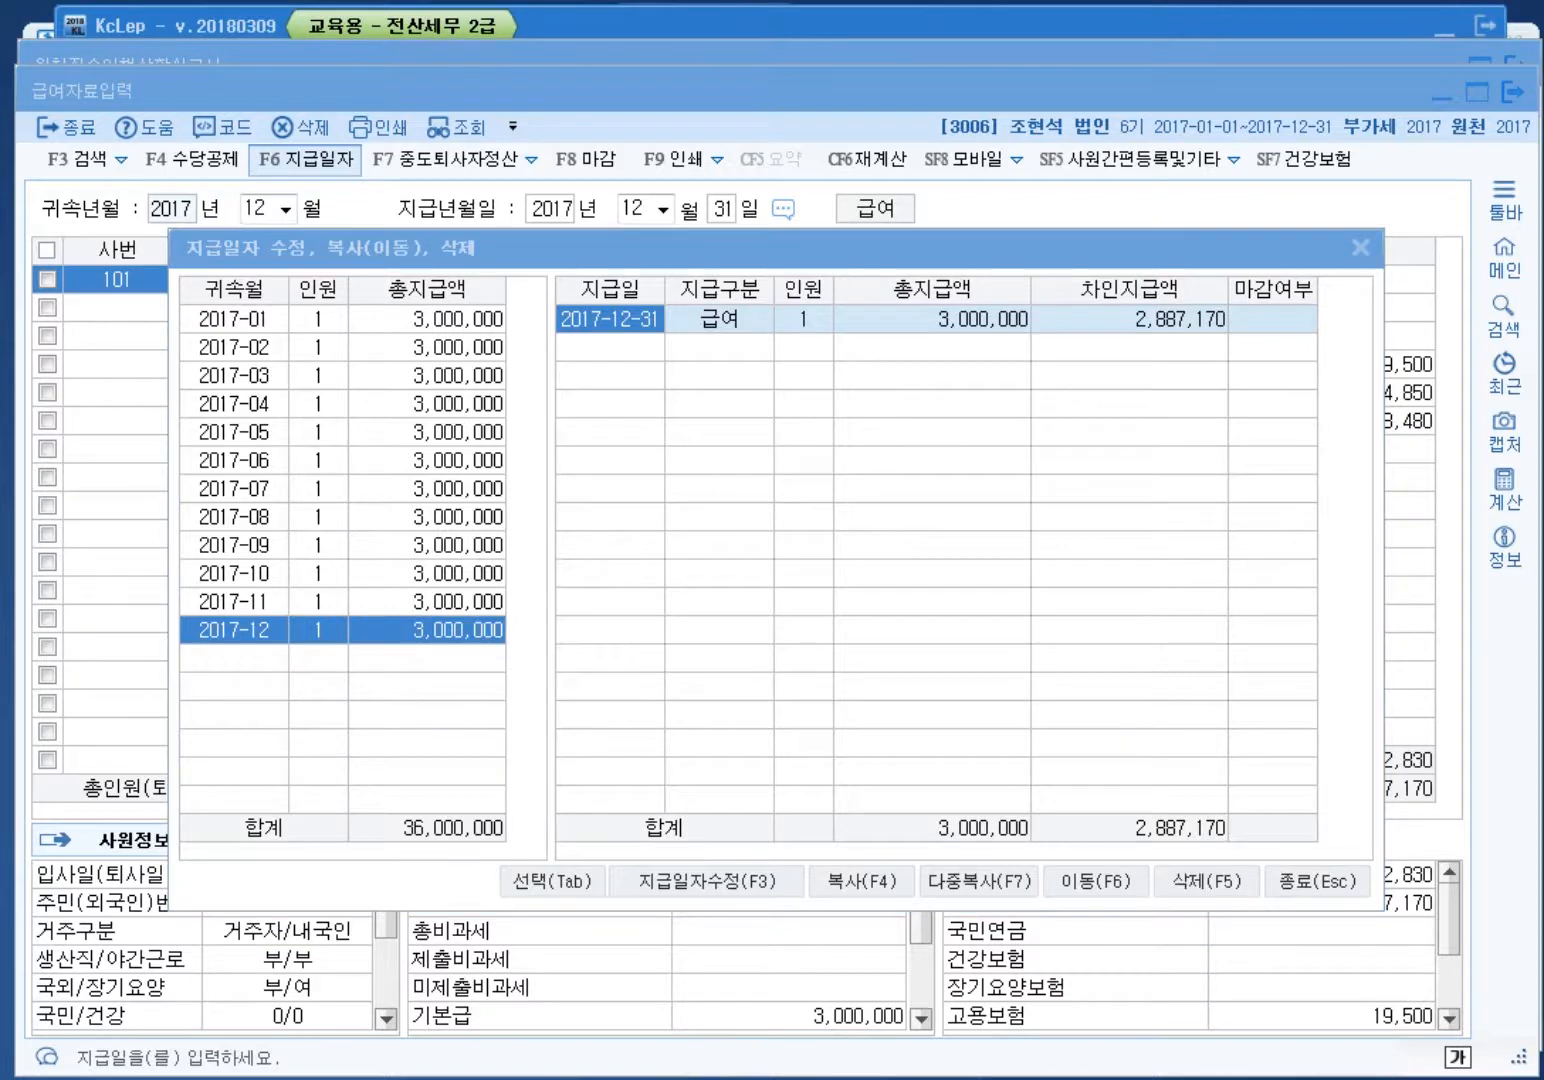
key("Escape")
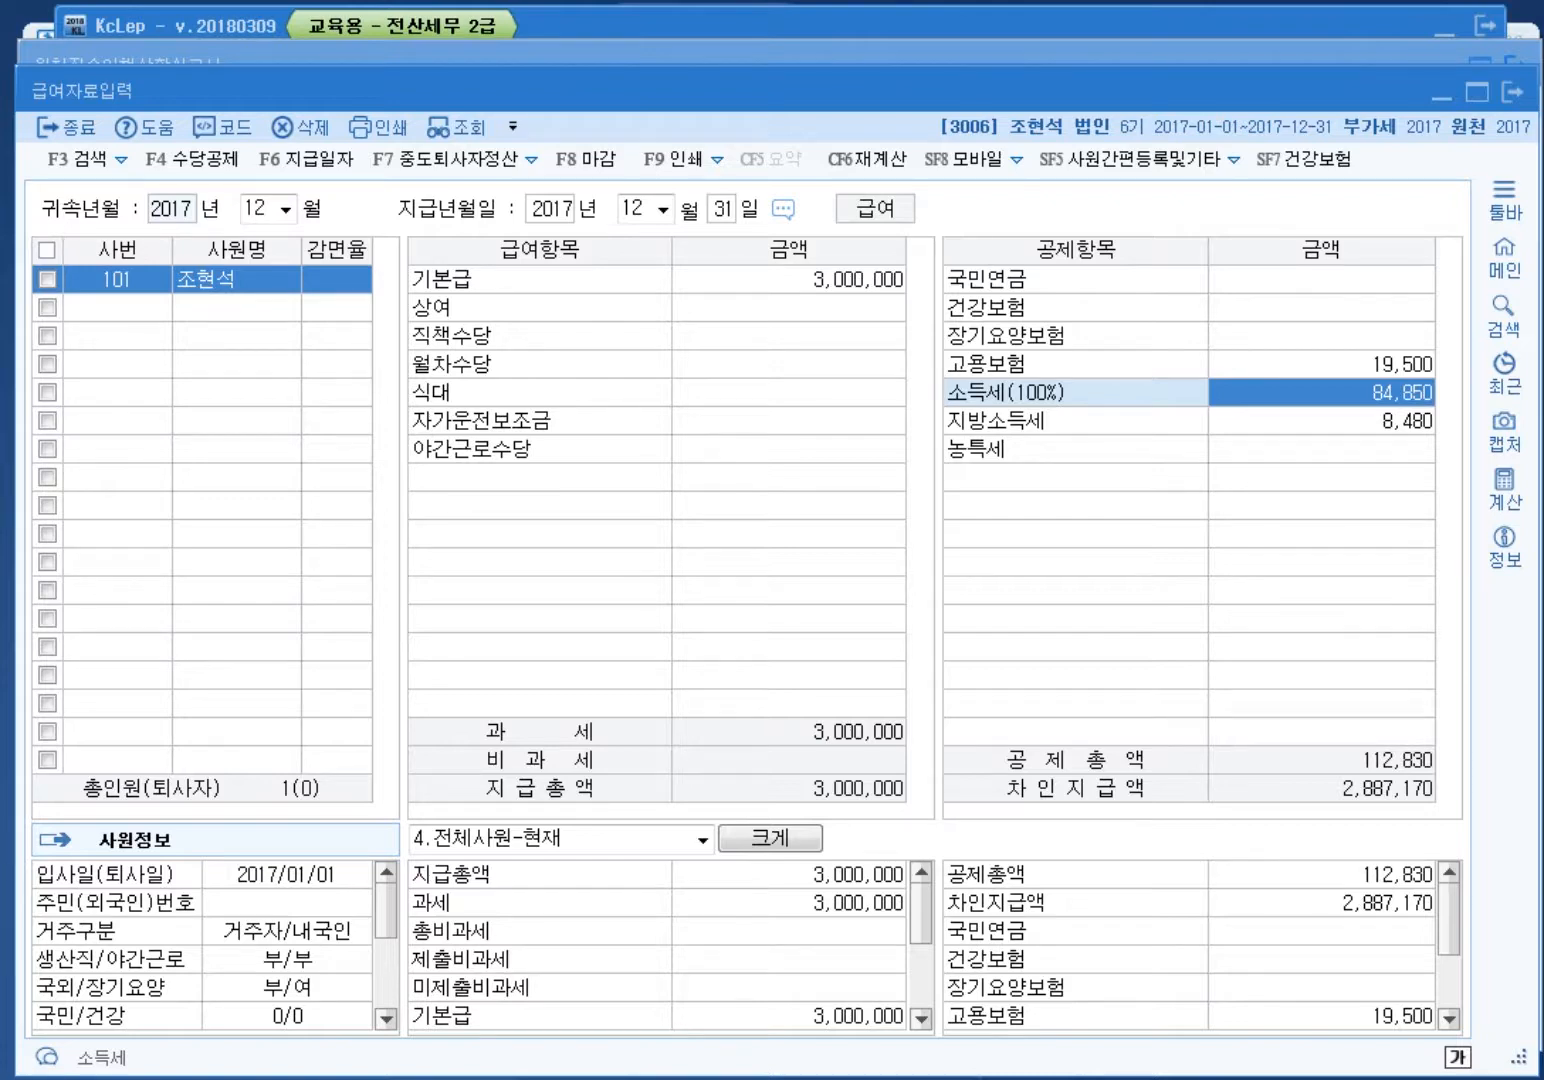
left_click(1512, 91)
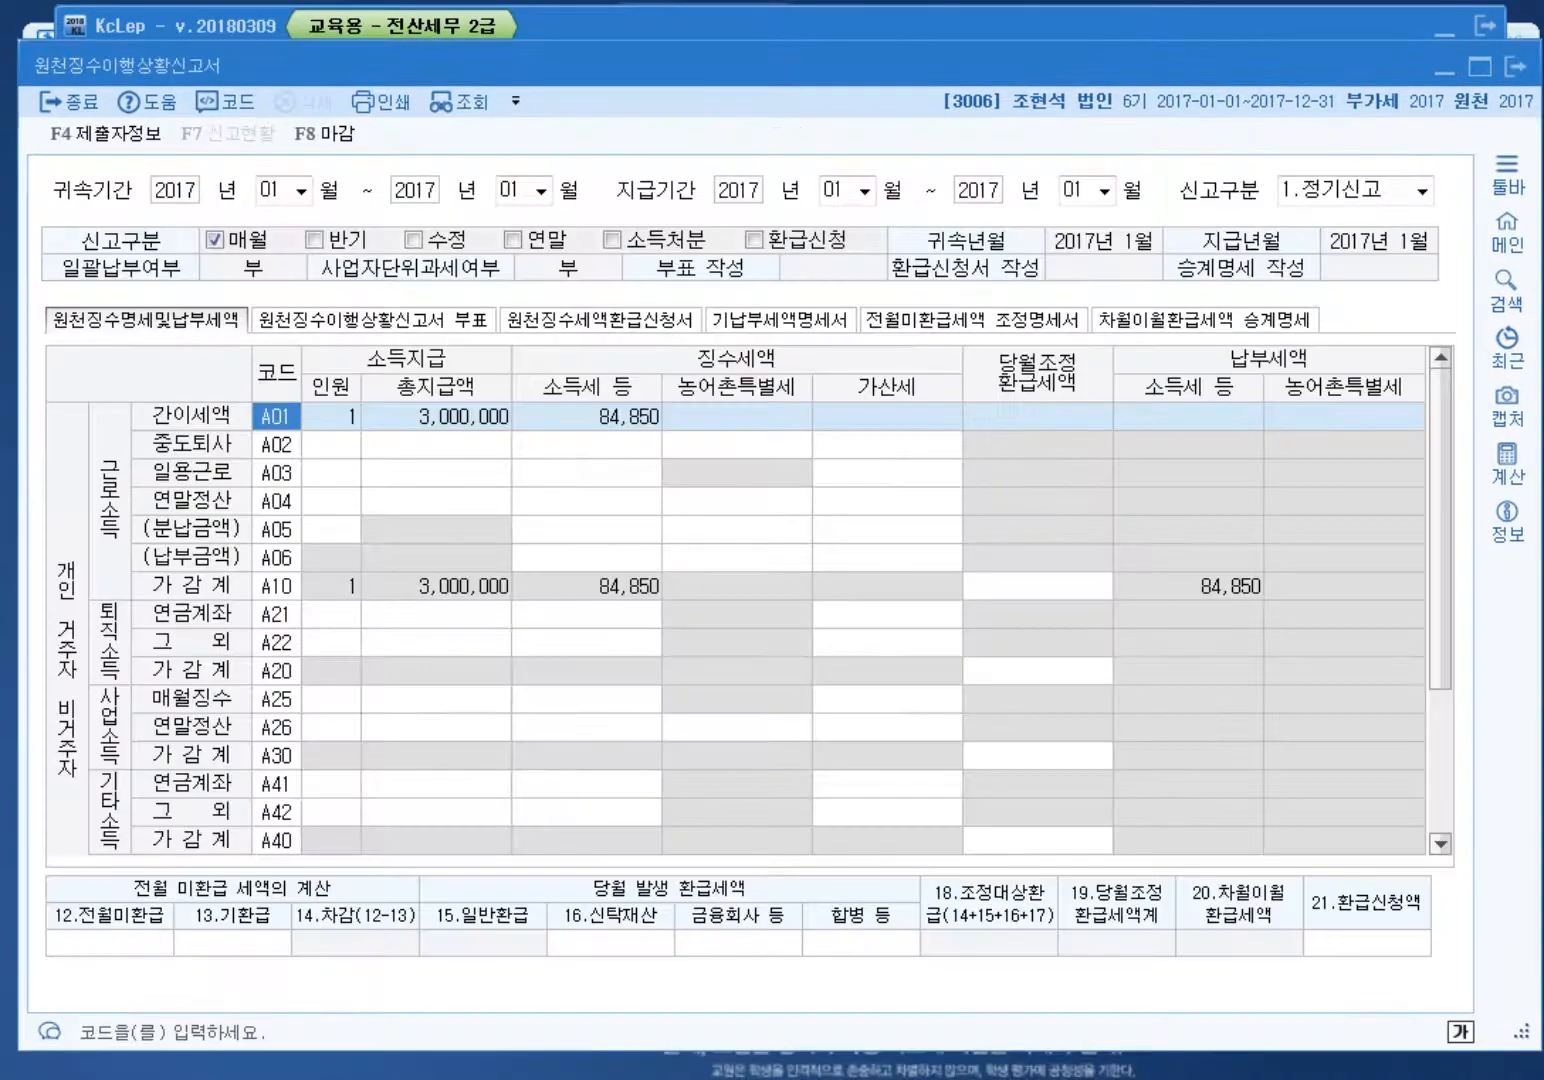
Step: Open year-end settlement input and load all continuing employees
left_click(1515, 67)
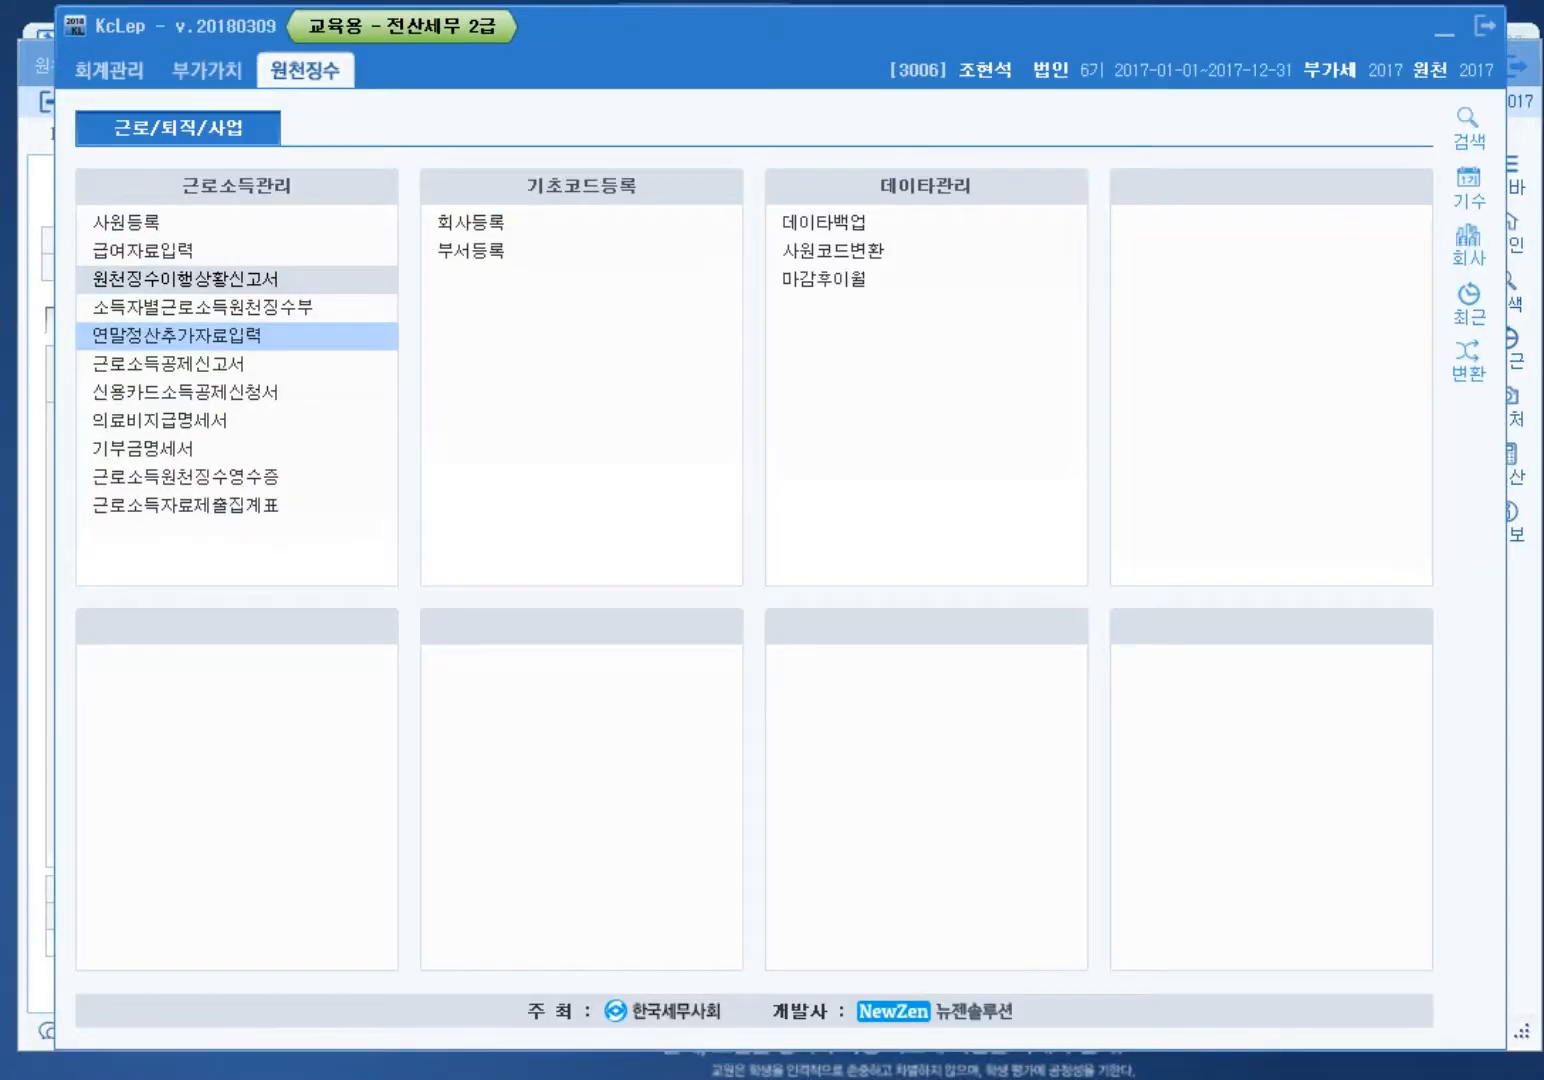
left_click(178, 336)
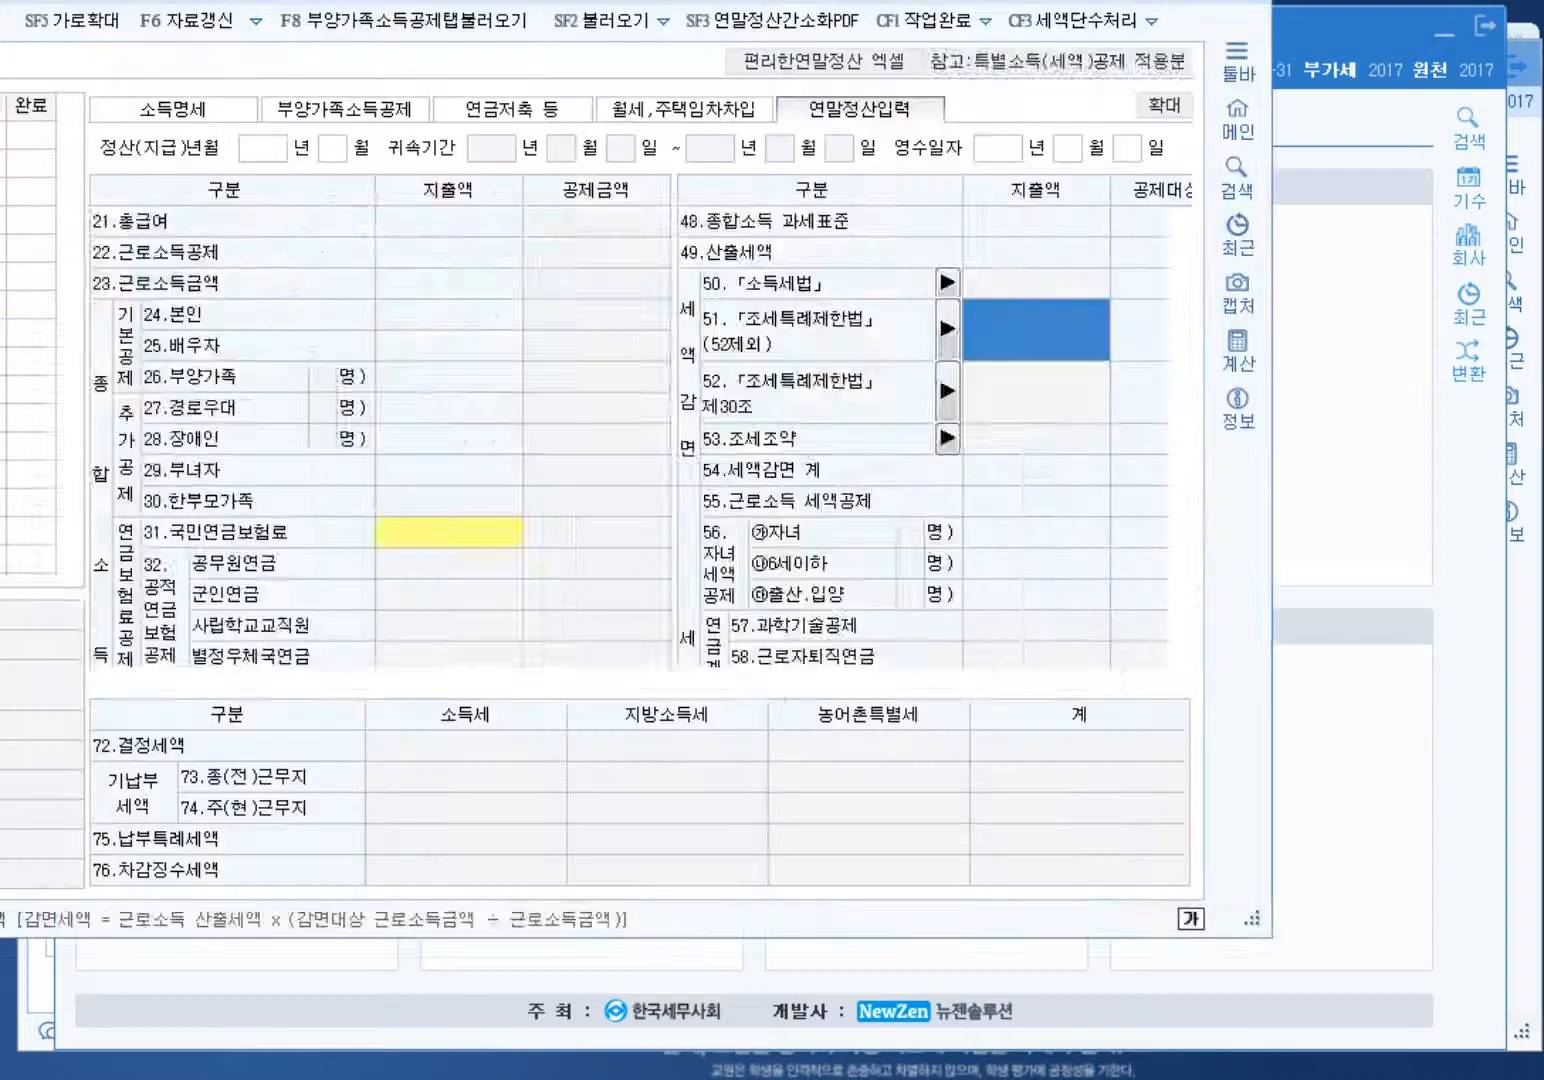
key("Tab")
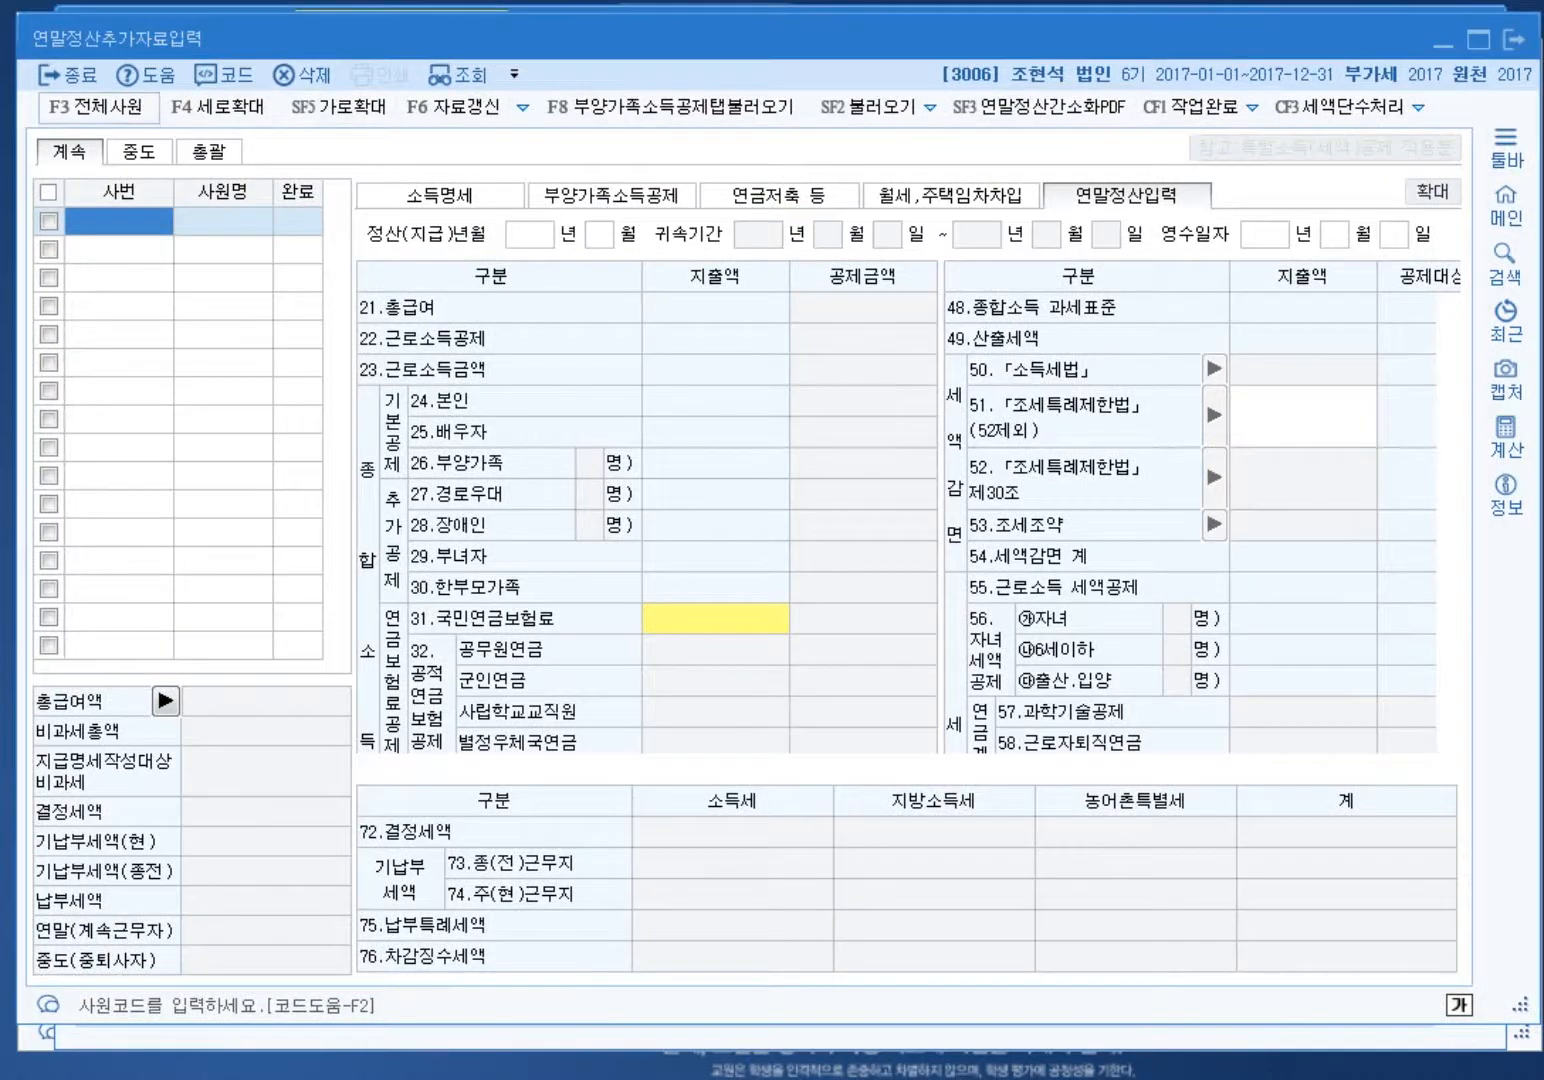
key("F3")
key("Return")
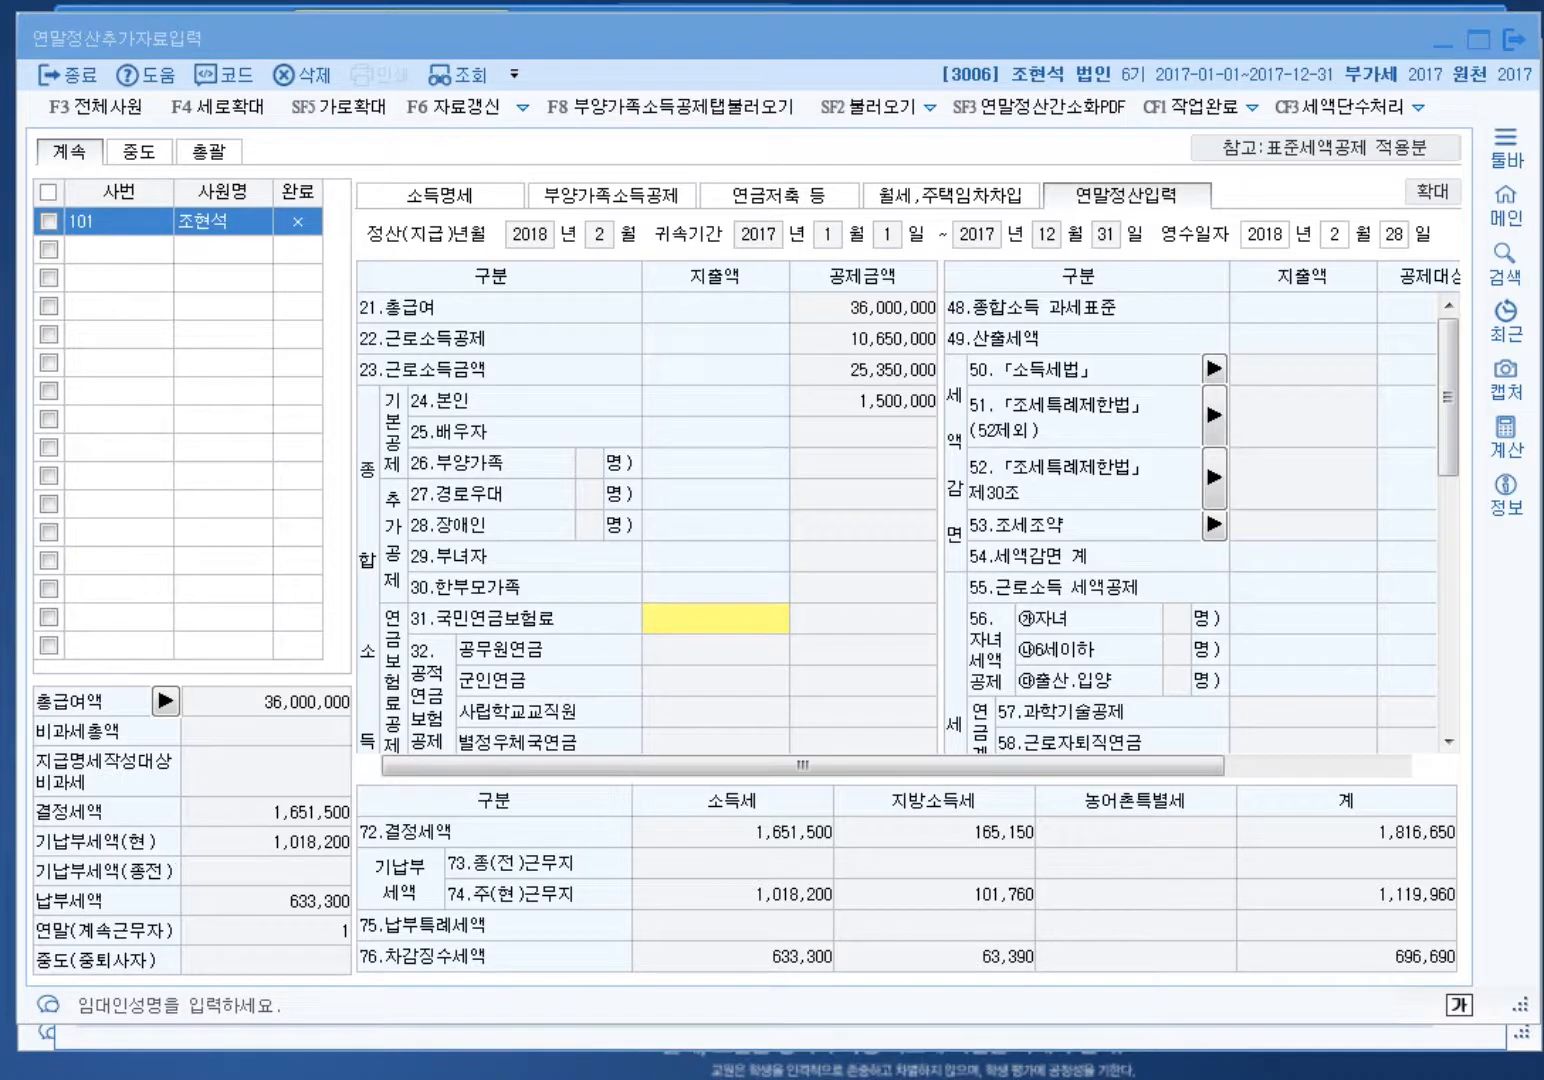
Step: Review the housing loan repayment and health insurance premium entries
left_click_drag(1448, 397, 1448, 551)
left_click(715, 426)
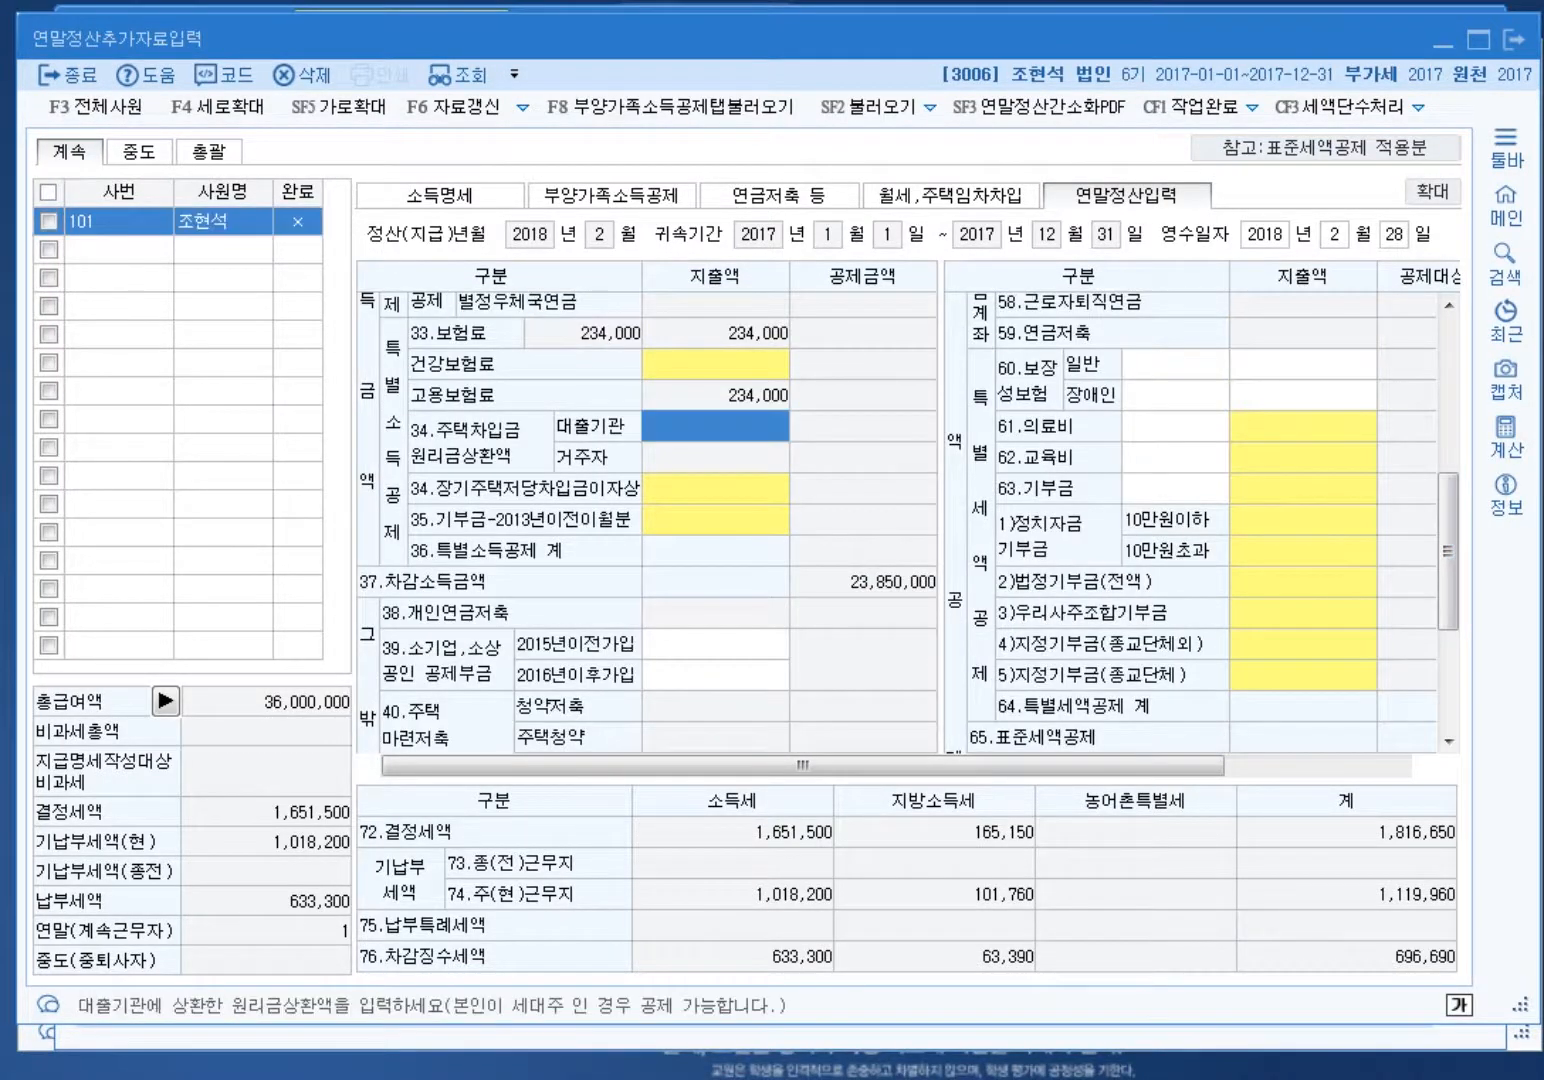
double_click(715, 426)
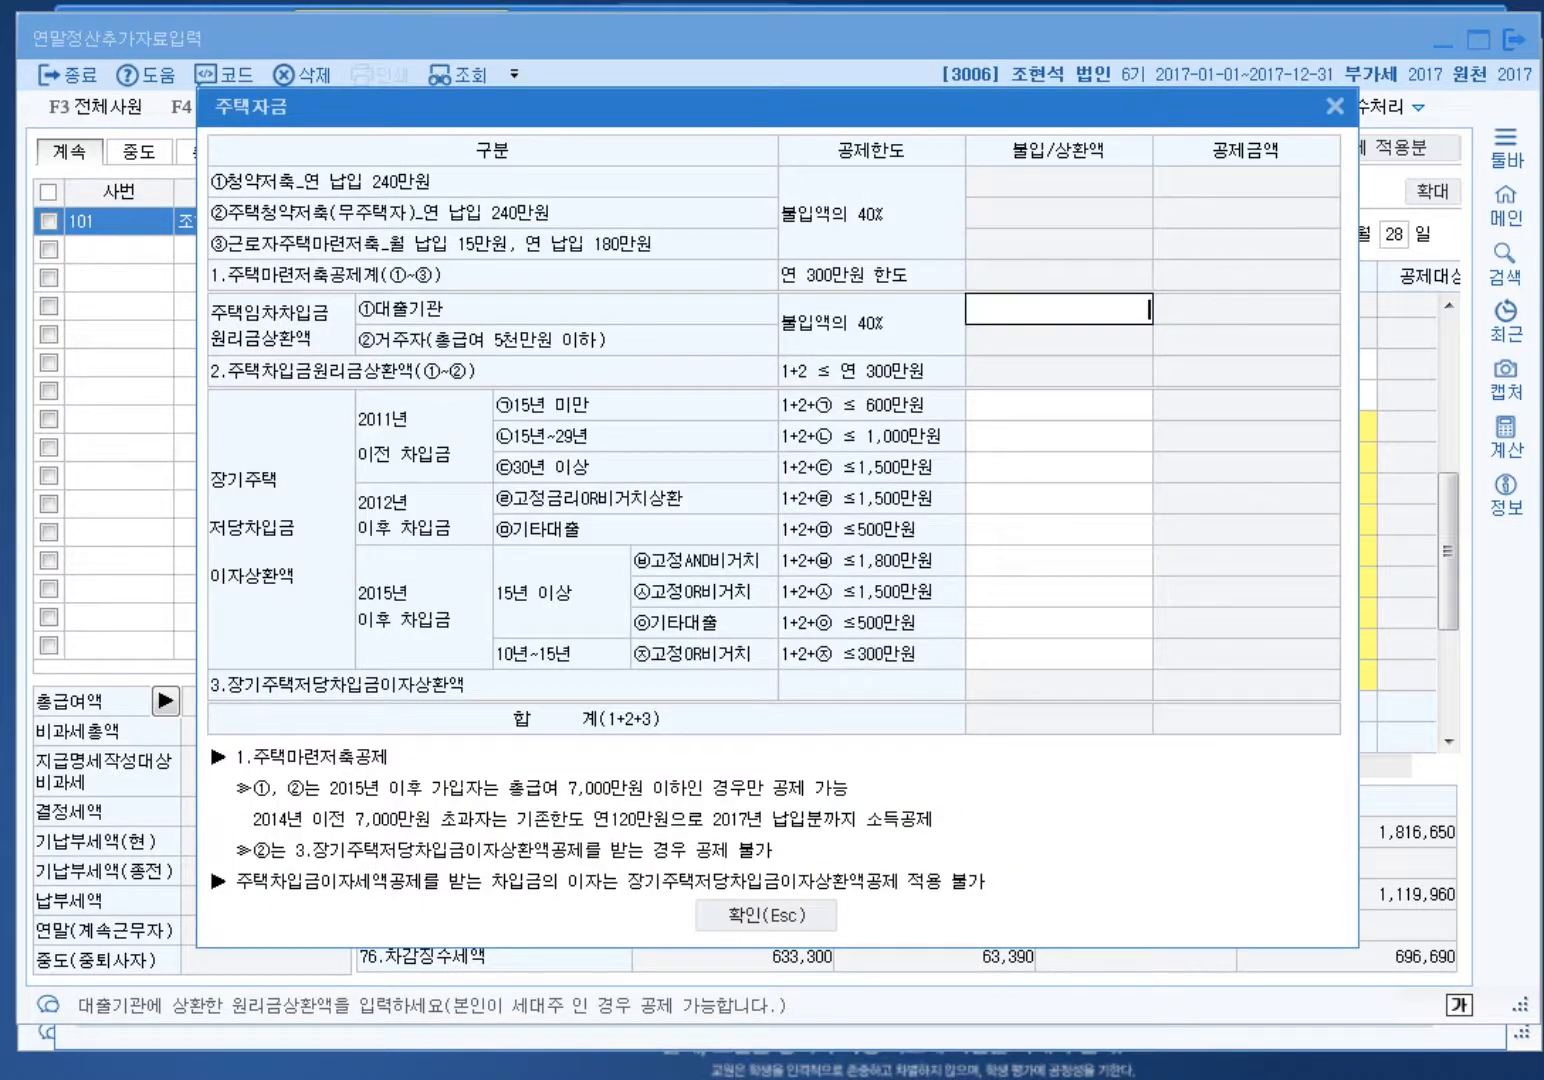
key("Escape")
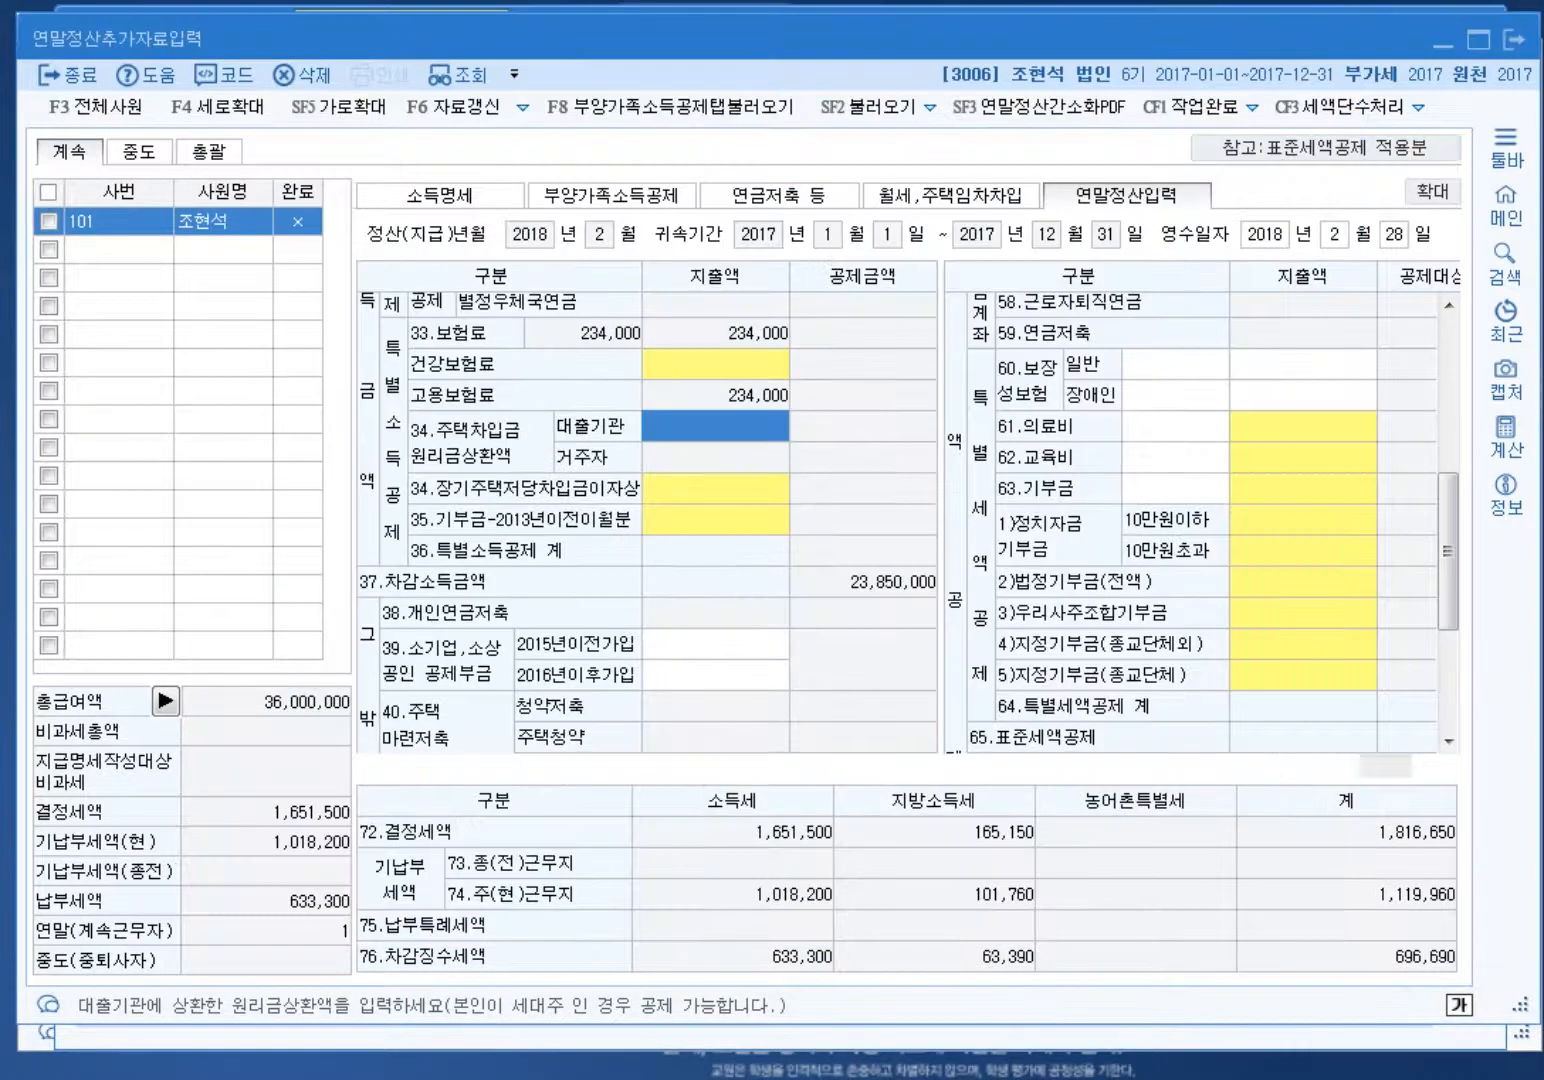
key("Return")
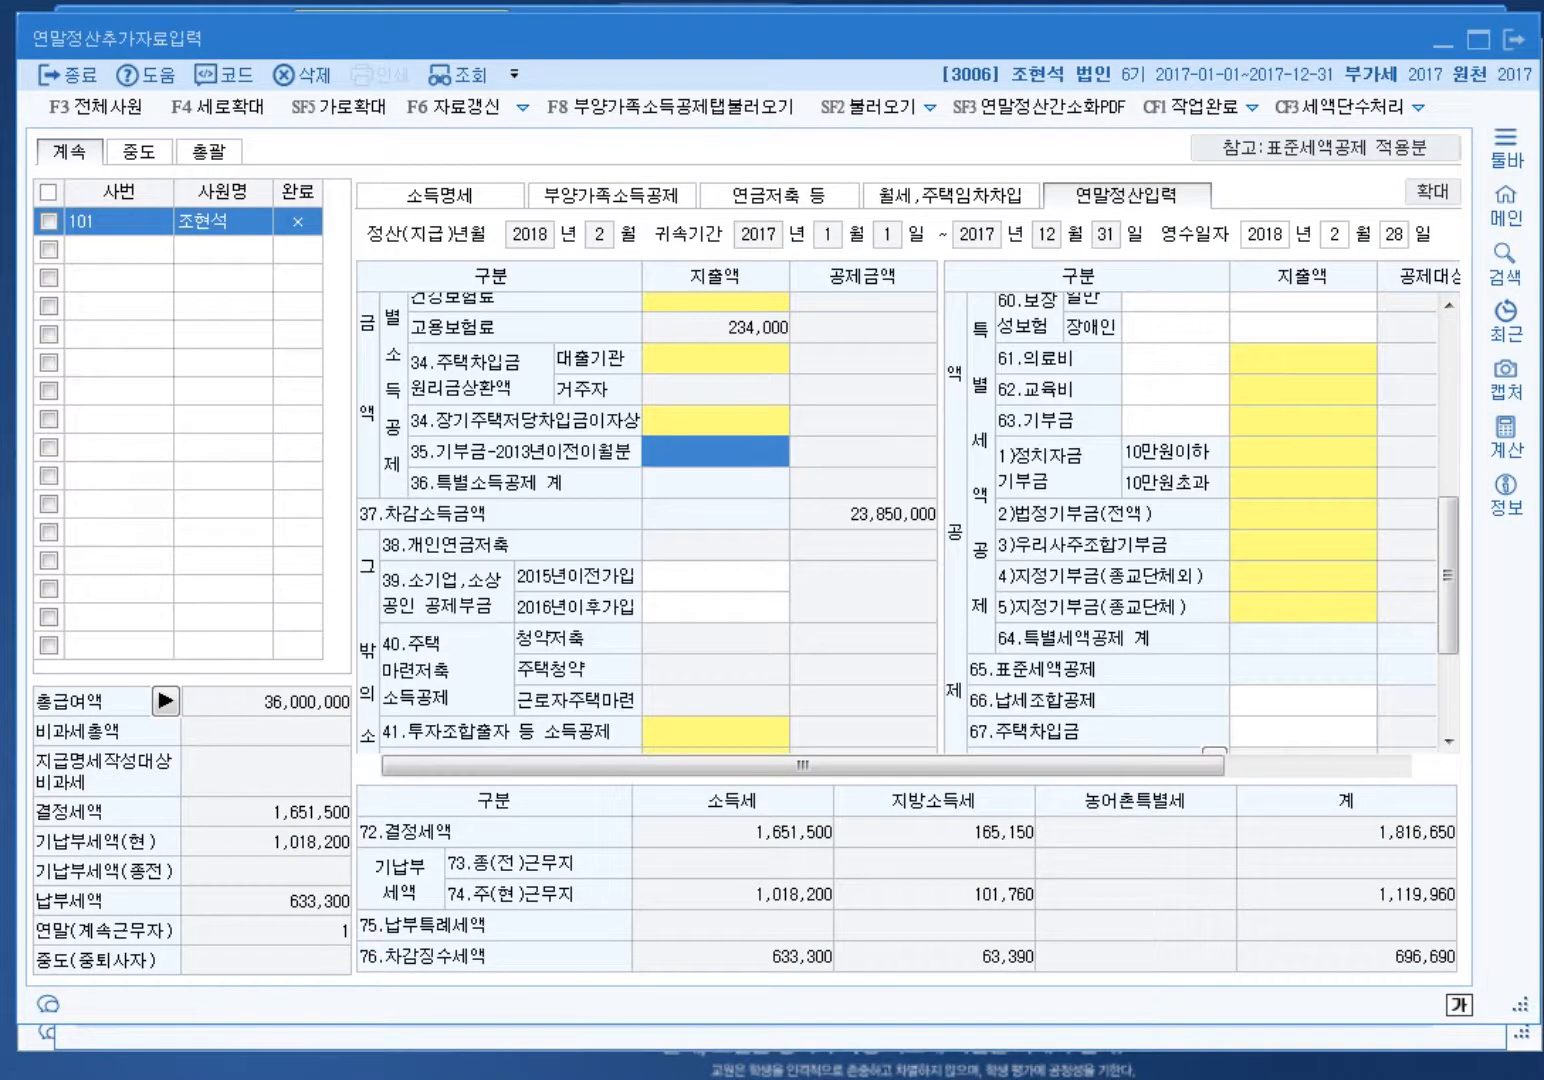
scroll(647, 522, "up", 2)
left_click(715, 466)
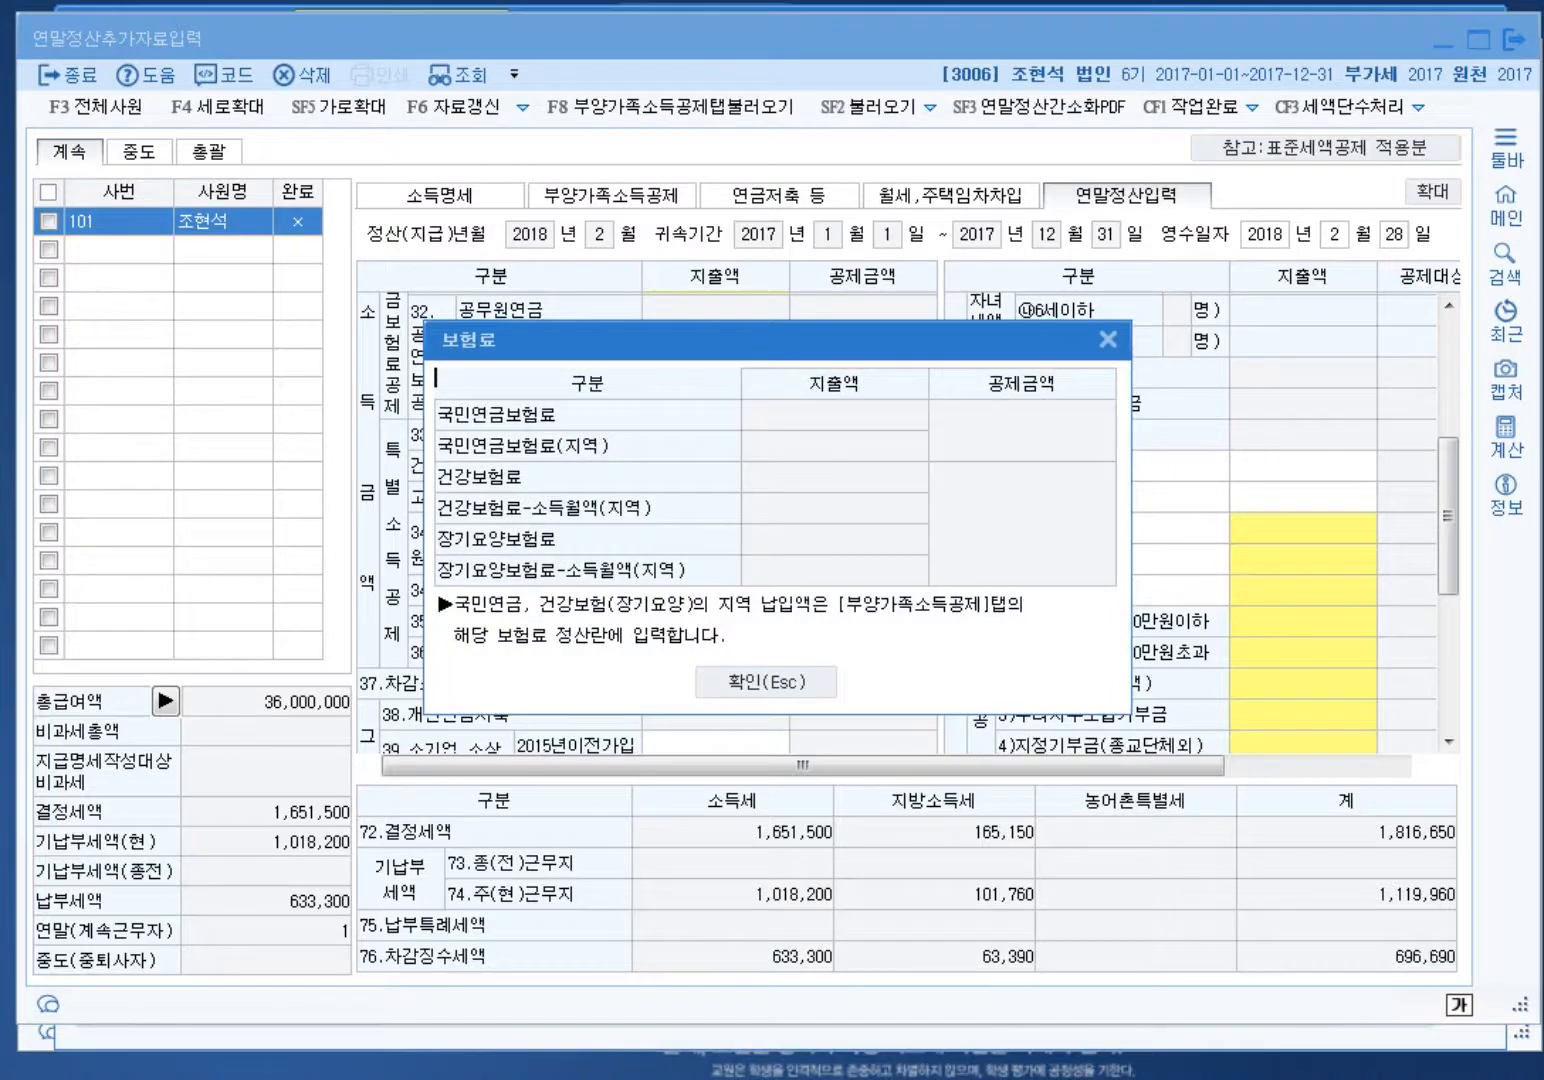
key("Escape")
scroll(647, 522, "down", 2)
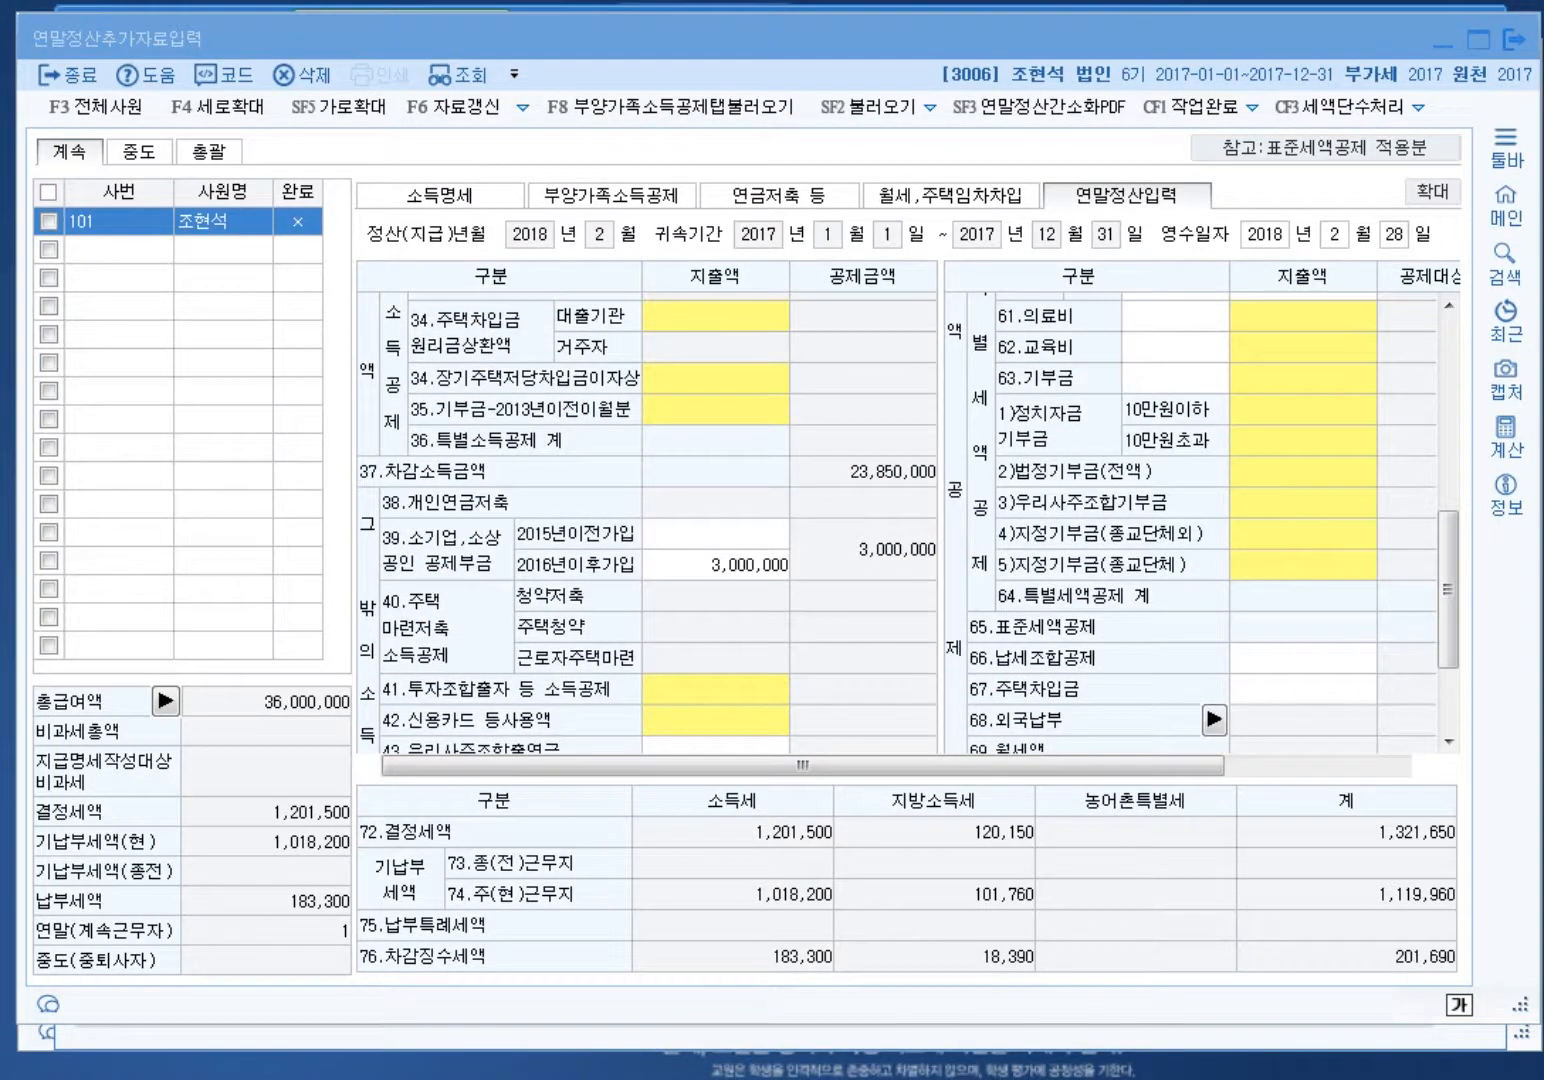
Step: Change the post-2016 small business mutual aid amount from 3,000,000 to 4,000,000
left_click(715, 565)
key("Return")
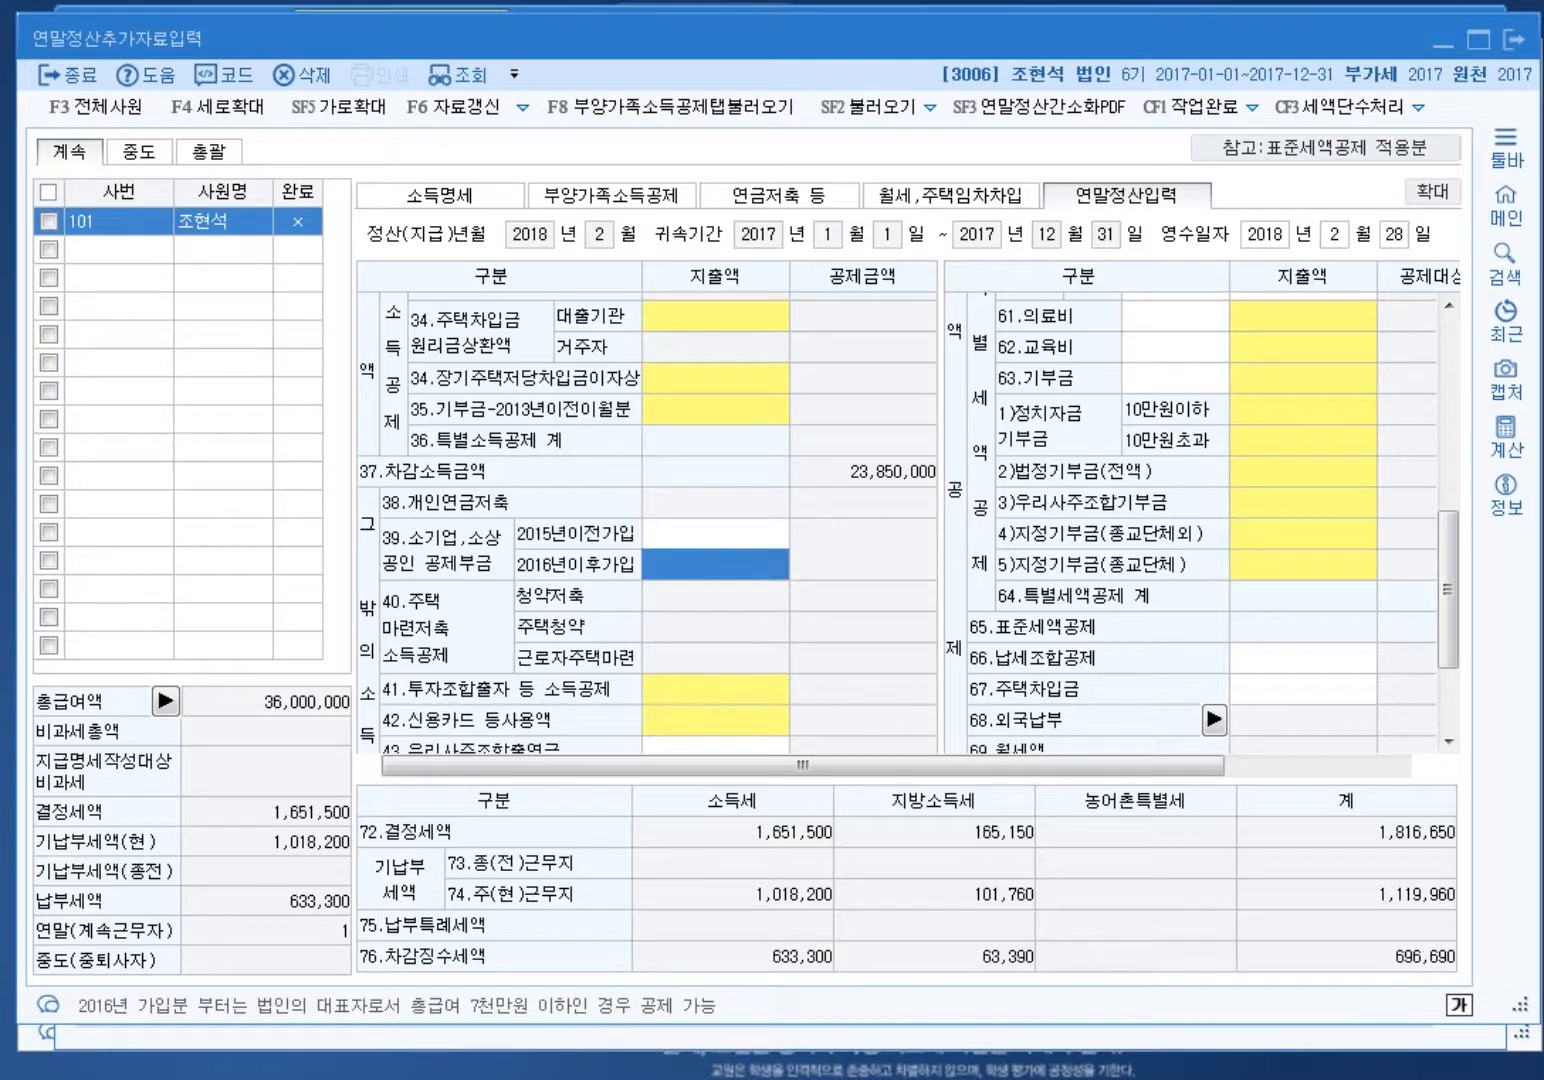
scroll(647, 522, "up", 4)
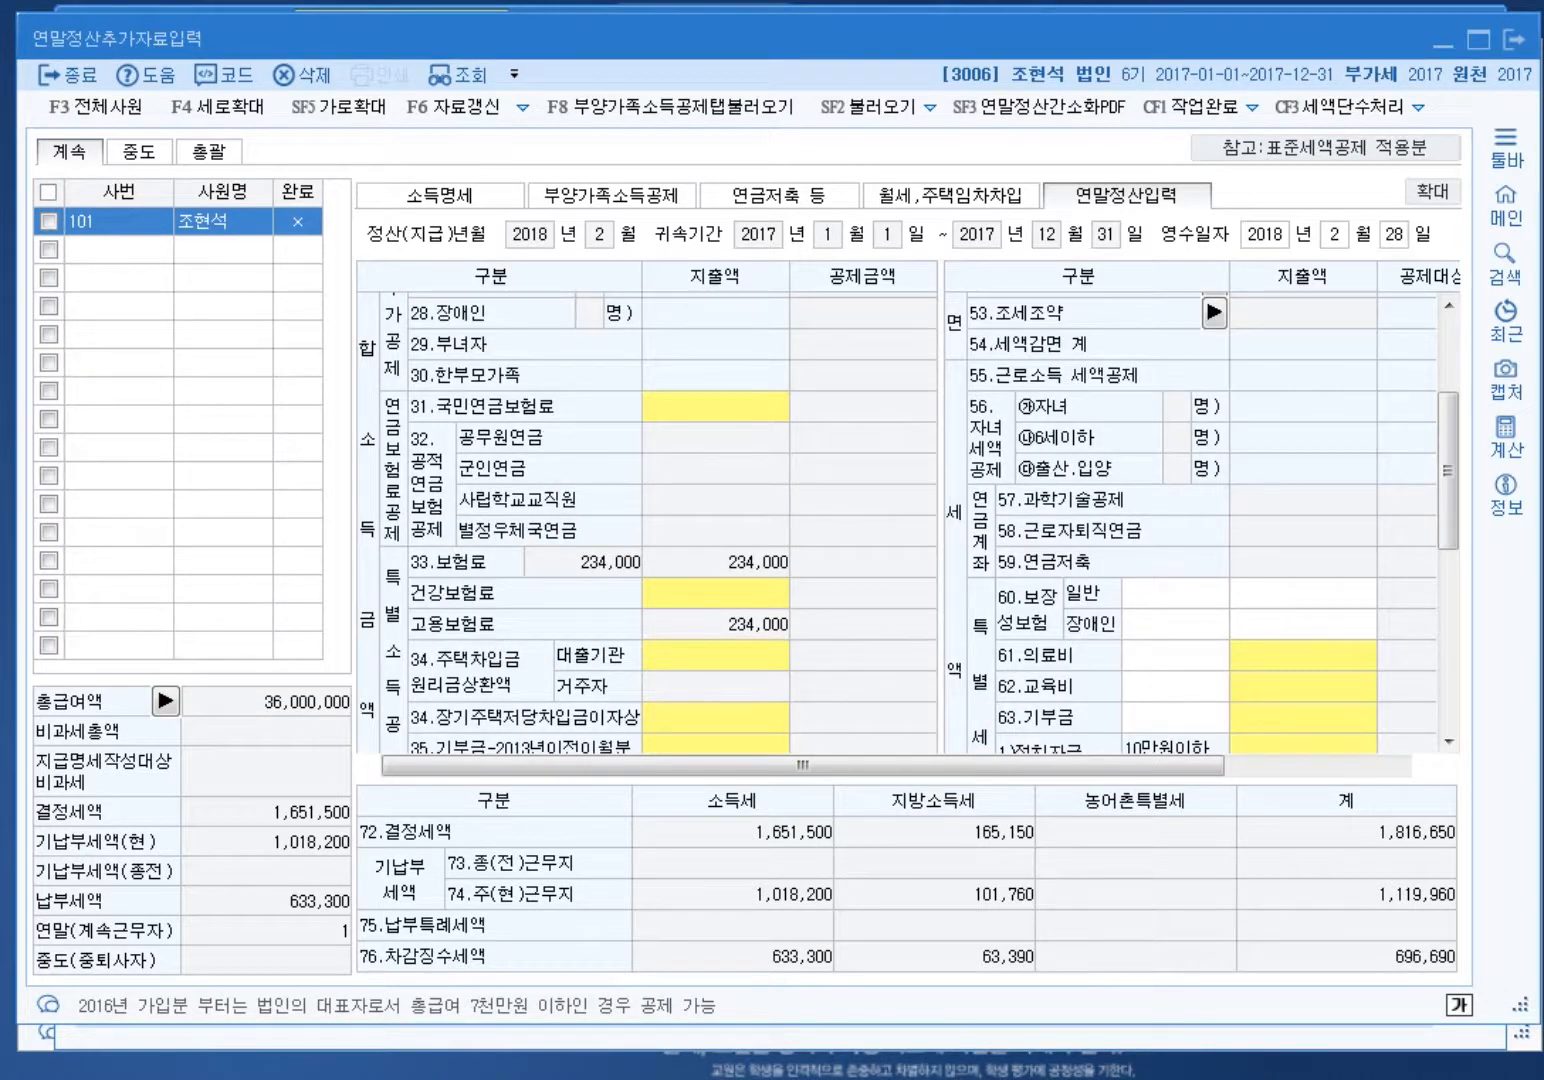
scroll(647, 522, "down", 4)
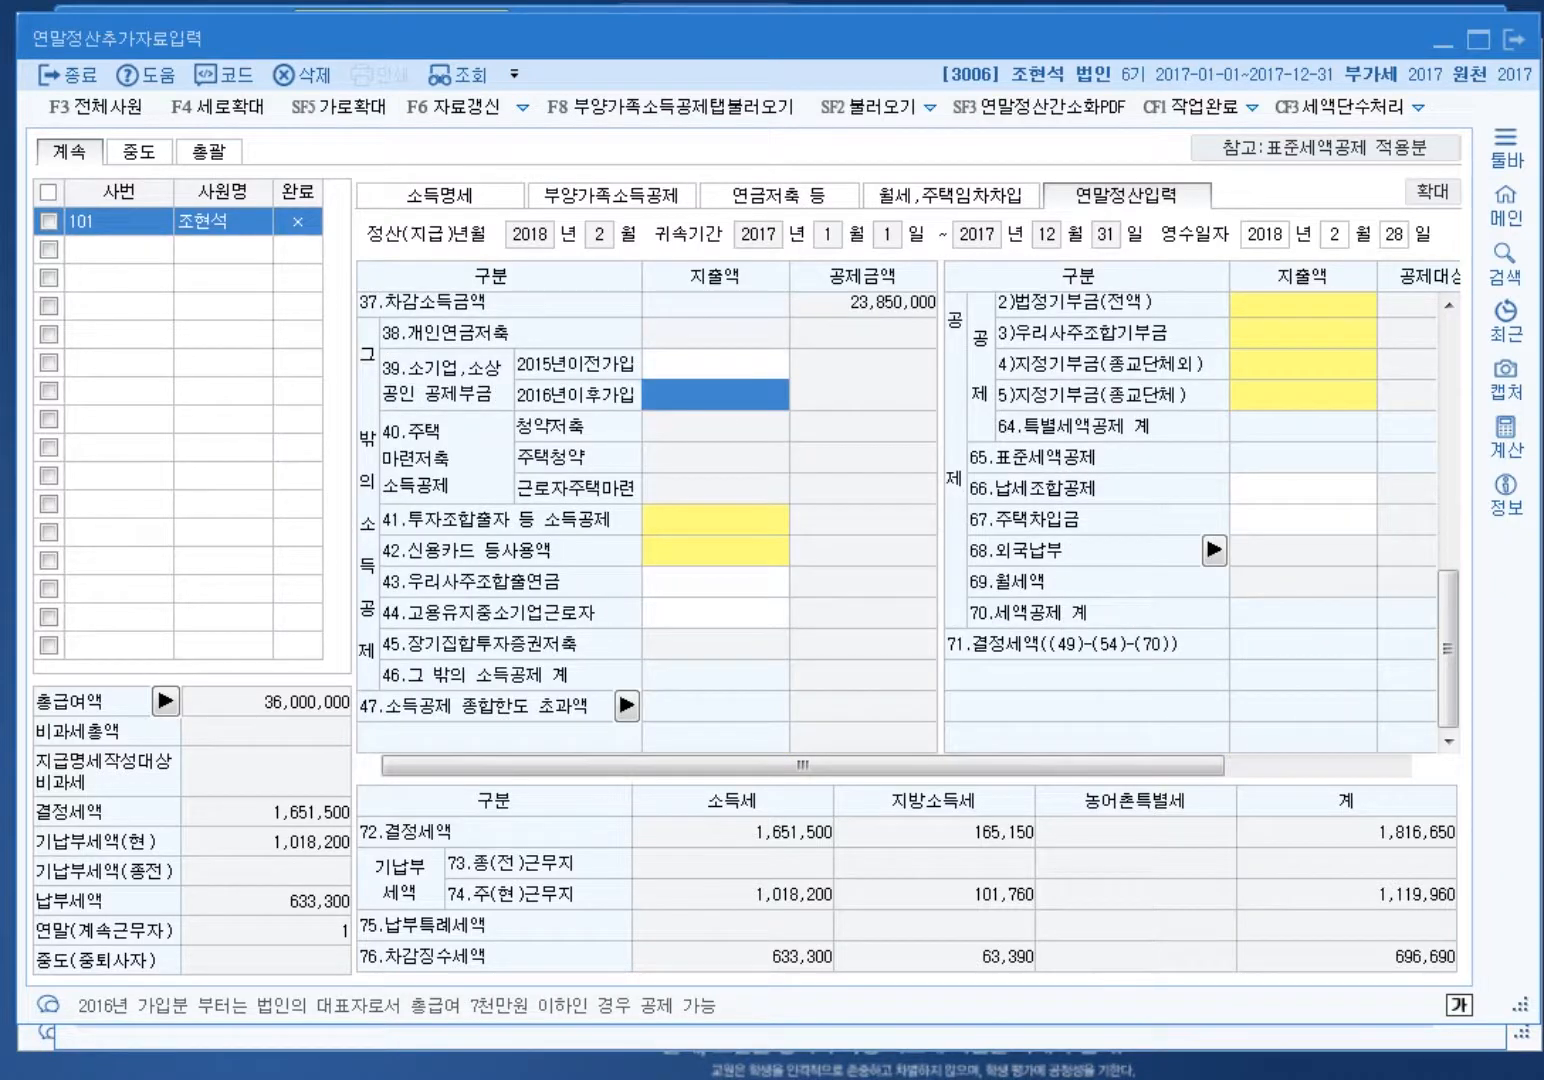
type("4000000")
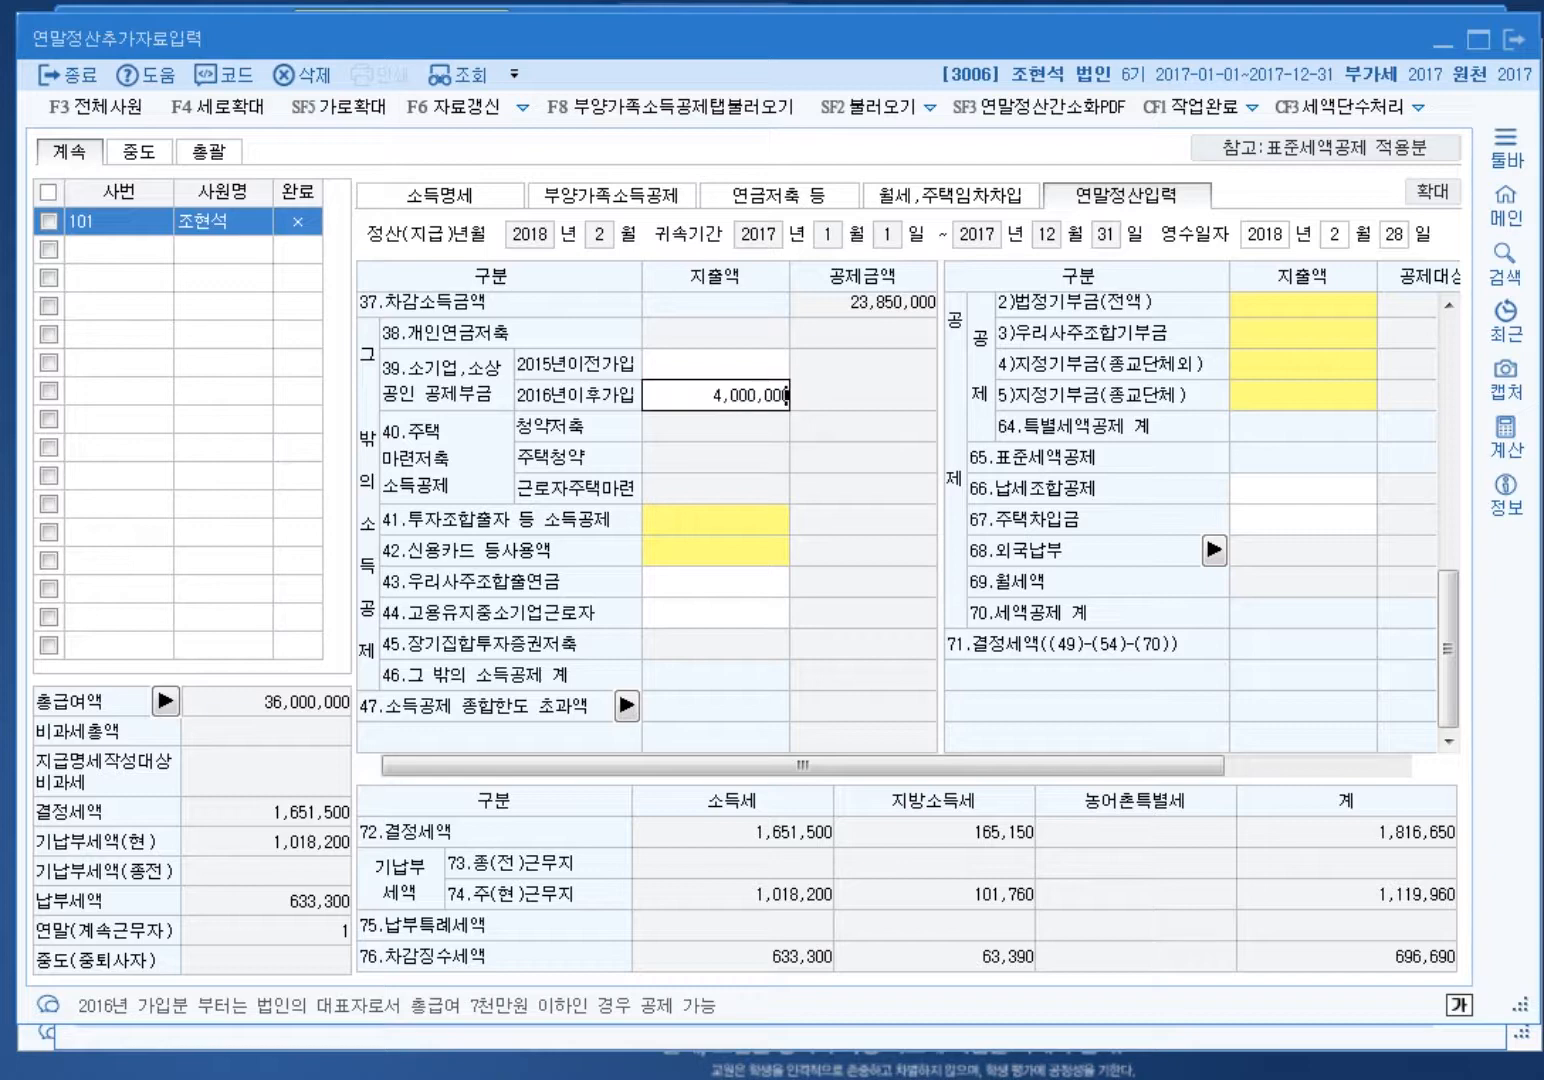
key("Return")
left_click(715, 395)
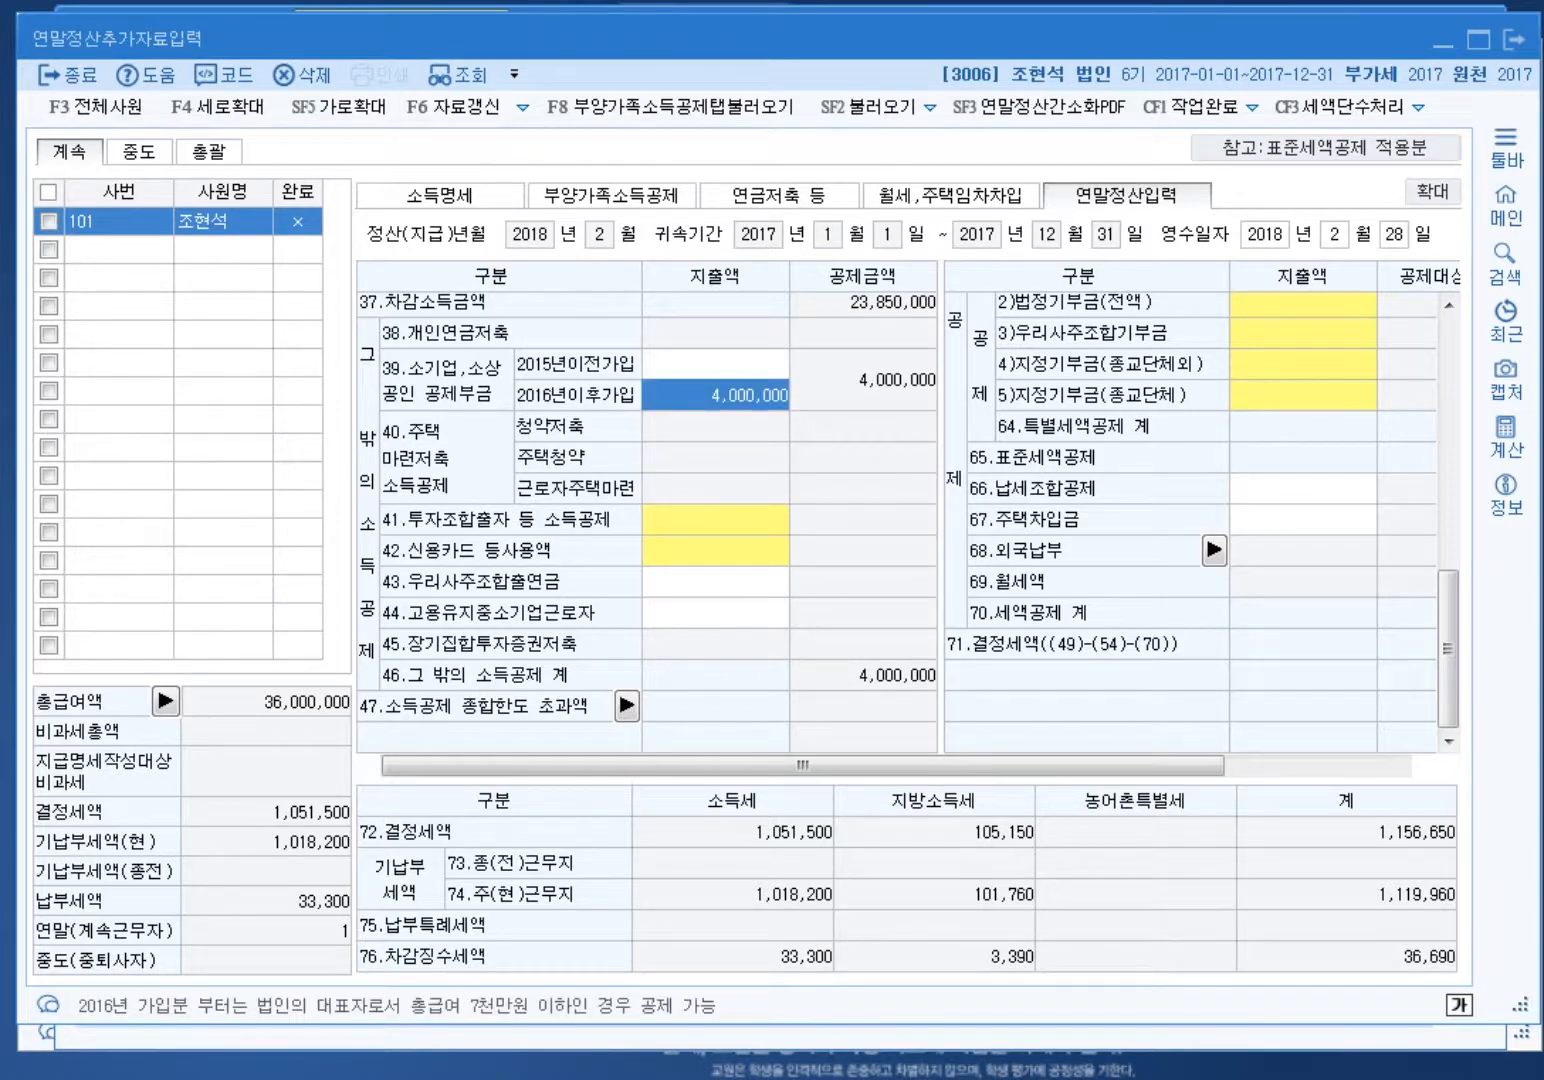
left_click(715, 519)
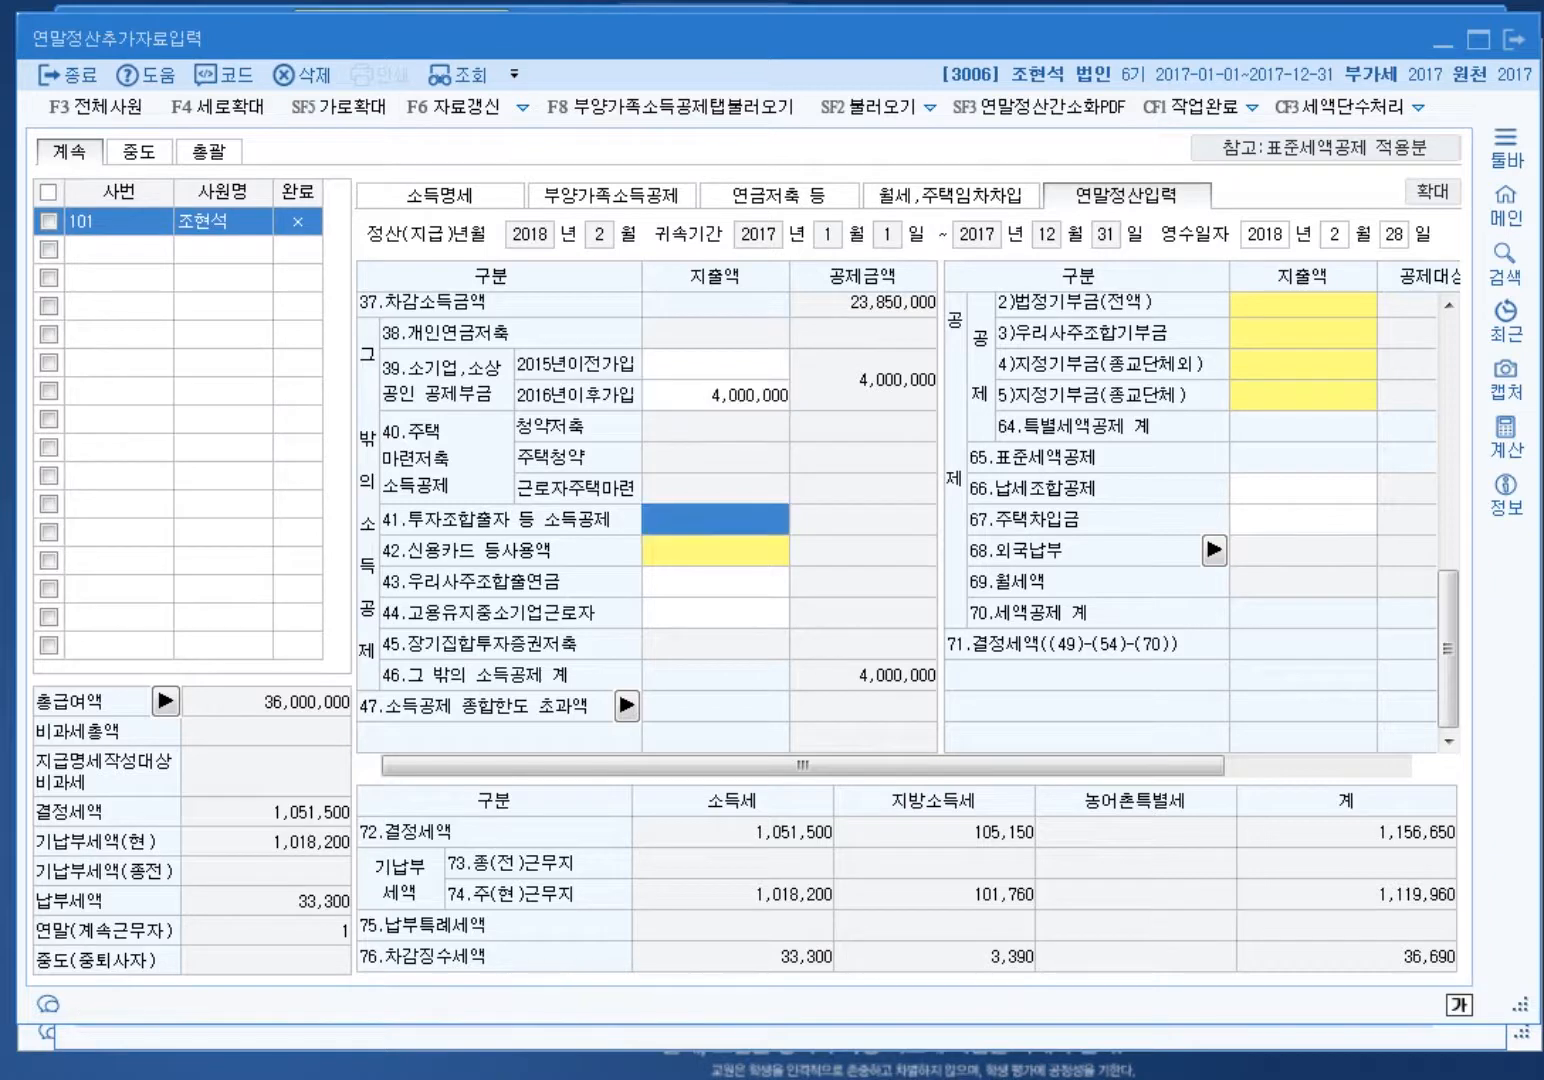
Step: Enter 30,000,000 of credit card spending in row 42, yielding a 3,000,000 deduction
left_click(715, 550)
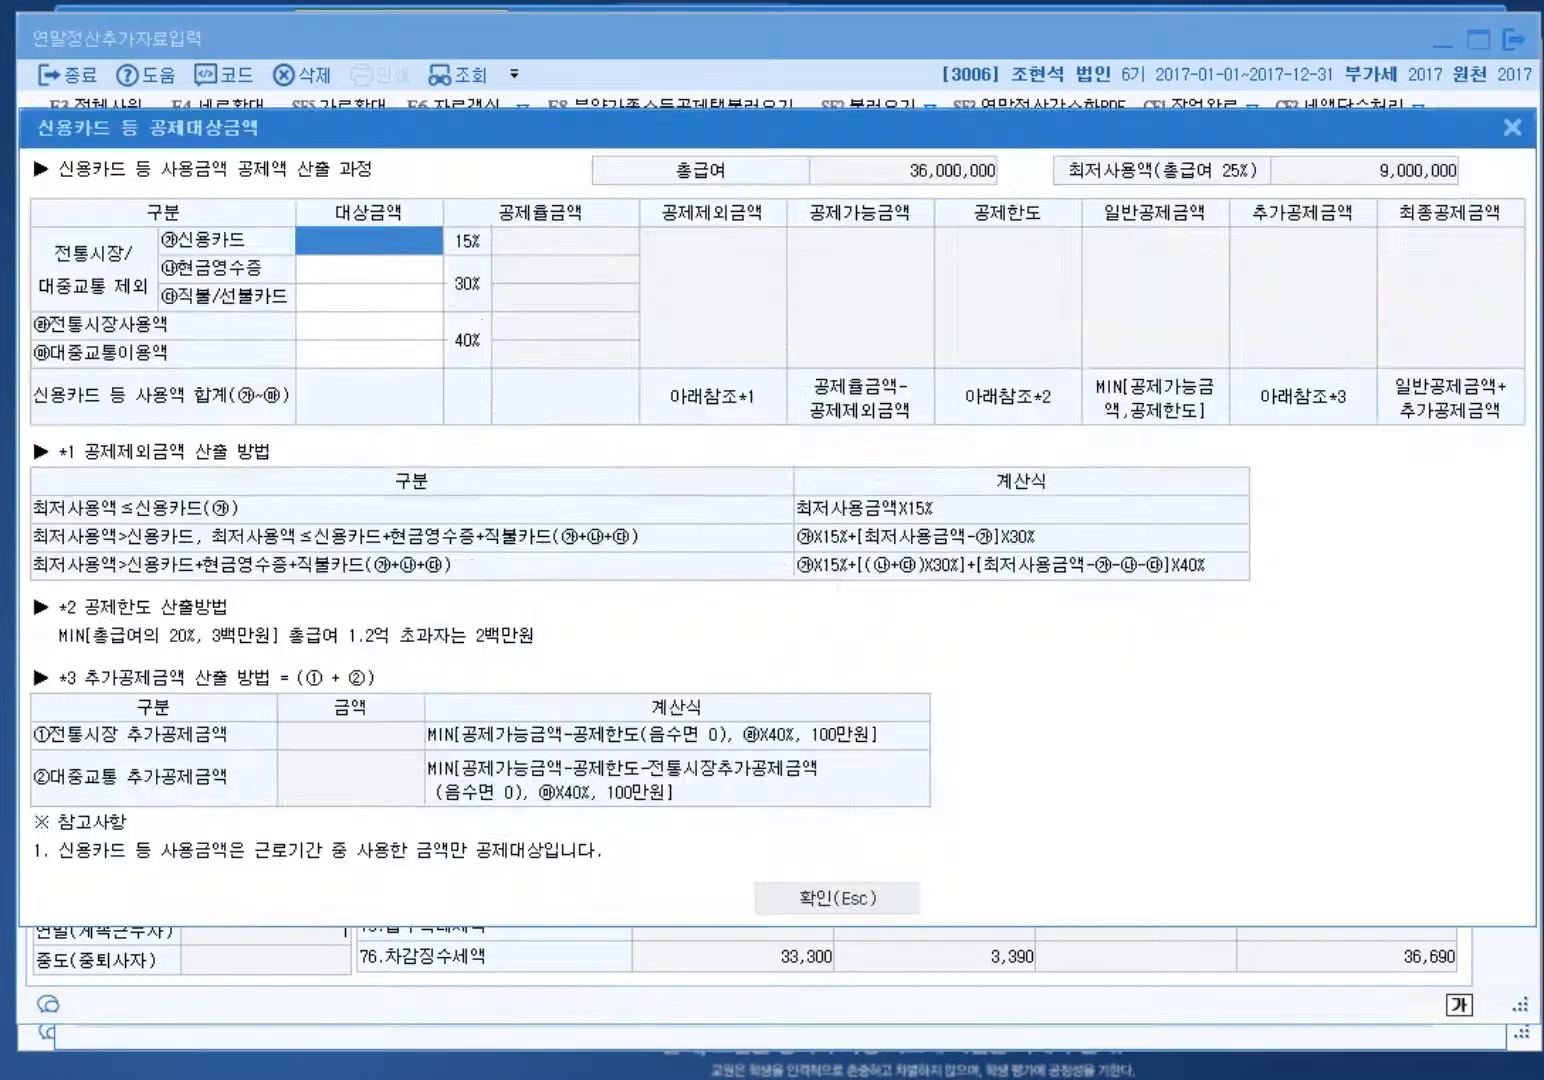
key("Return")
type("30000000")
key("Return")
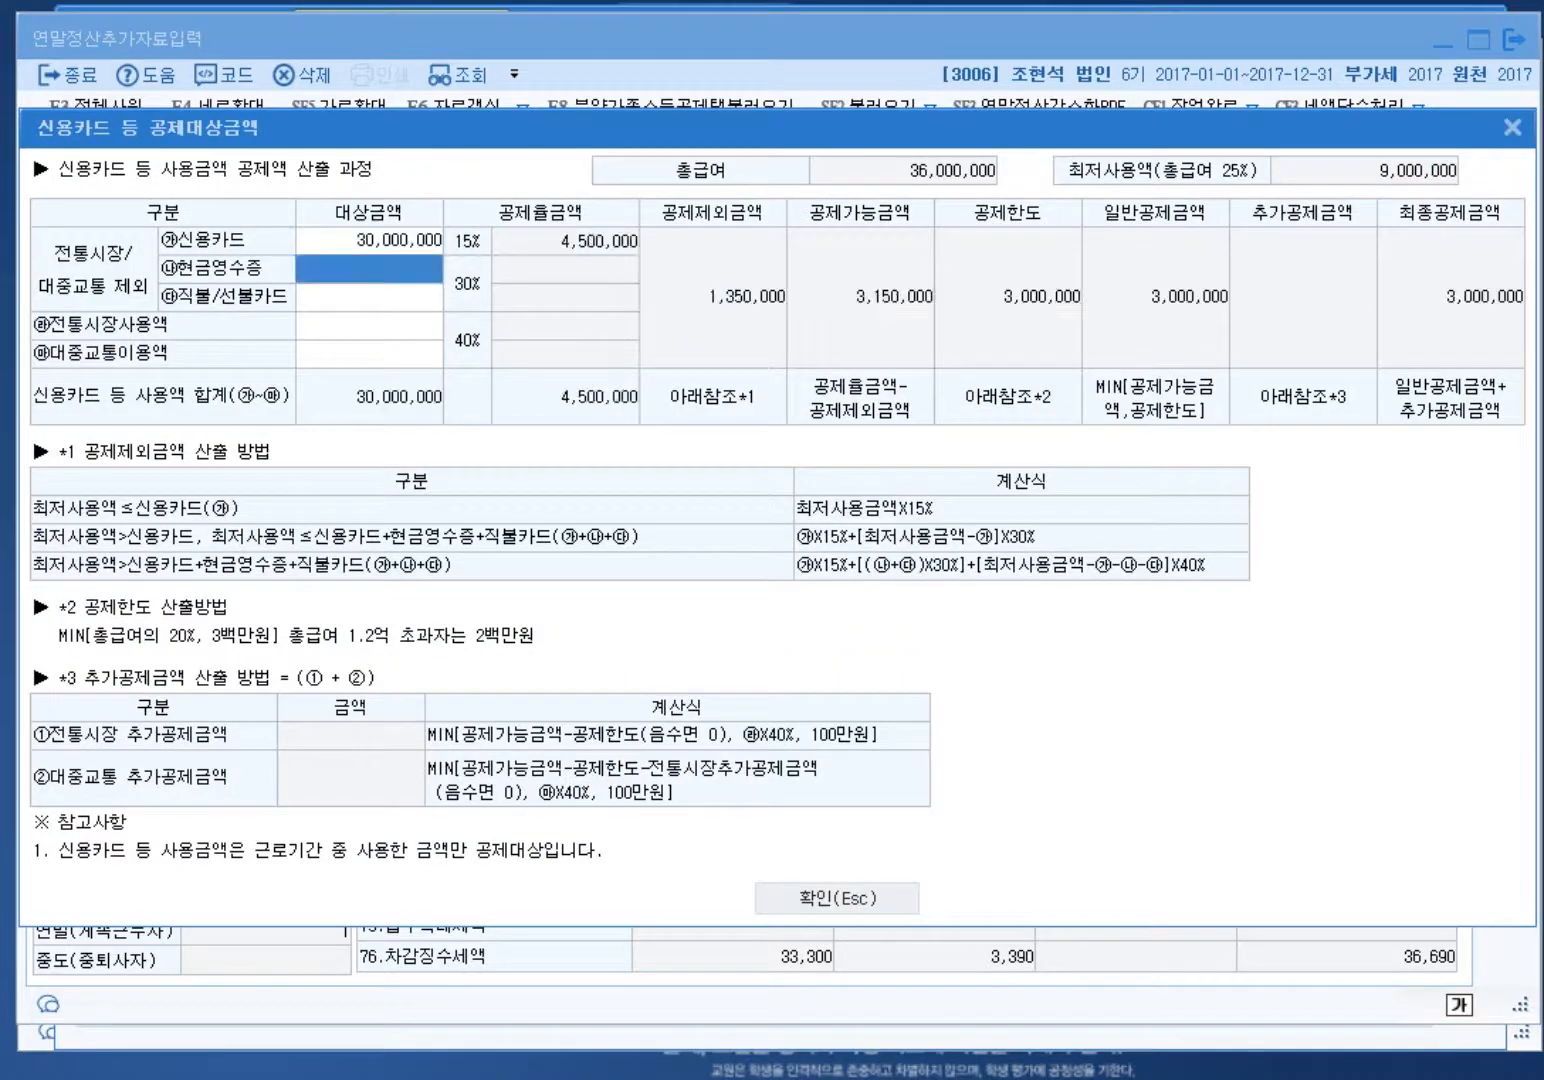
key("Escape")
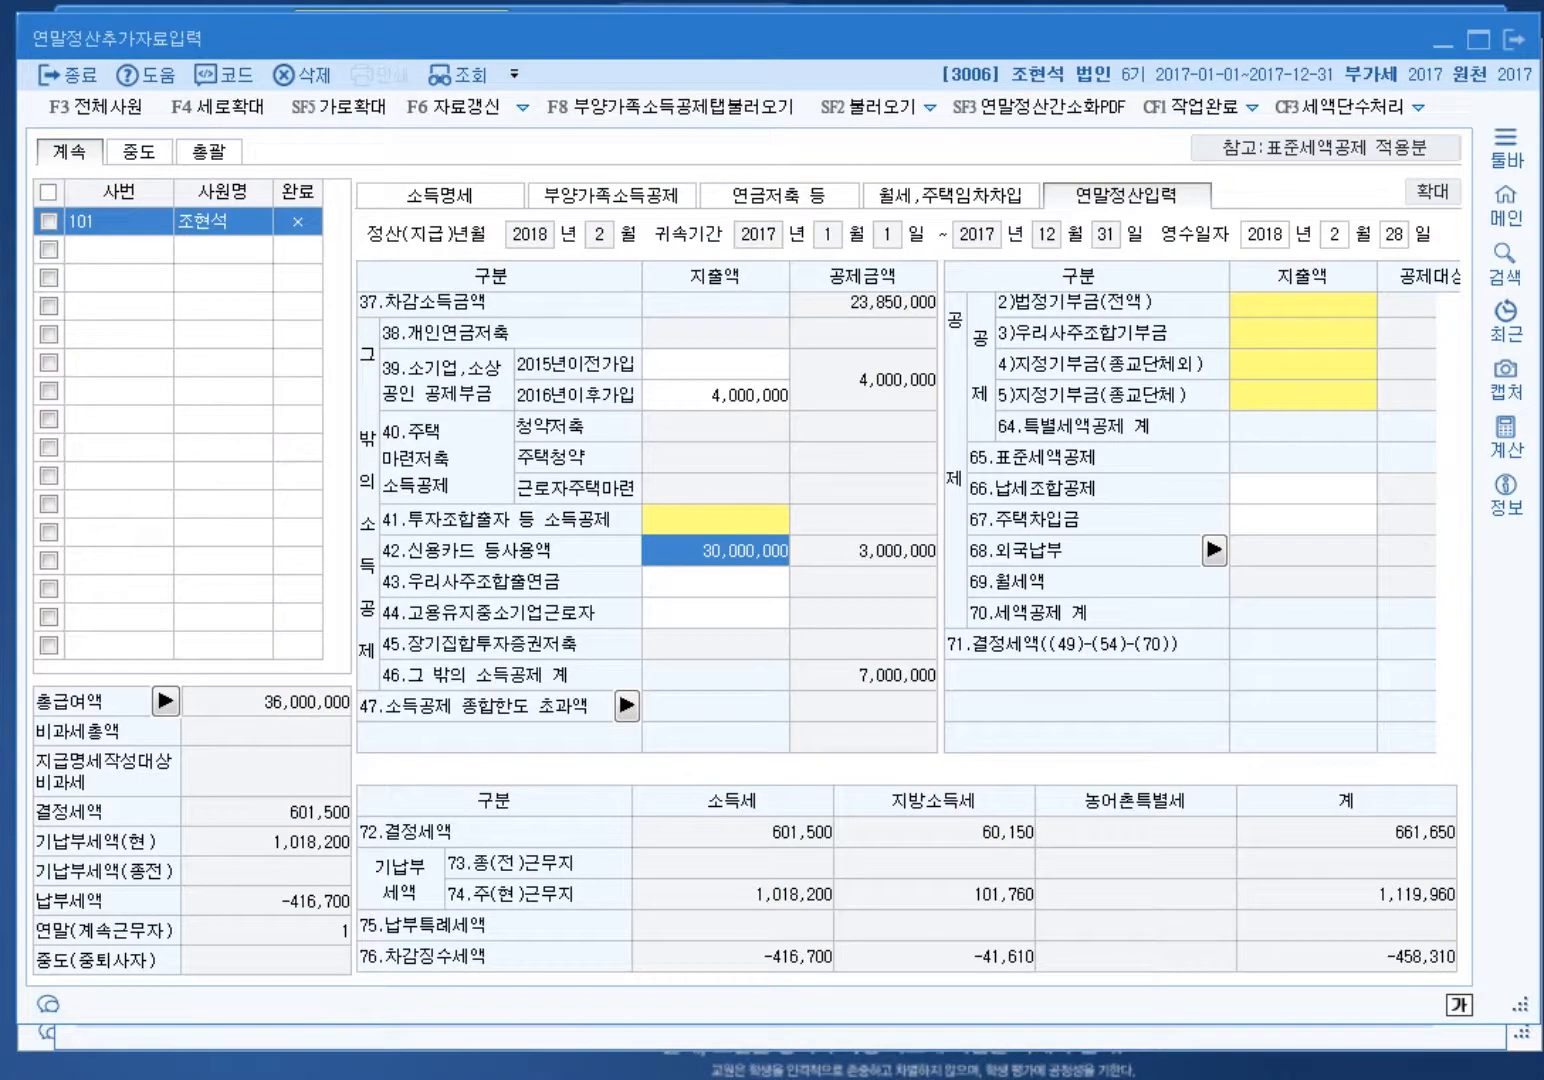
left_click(716, 395)
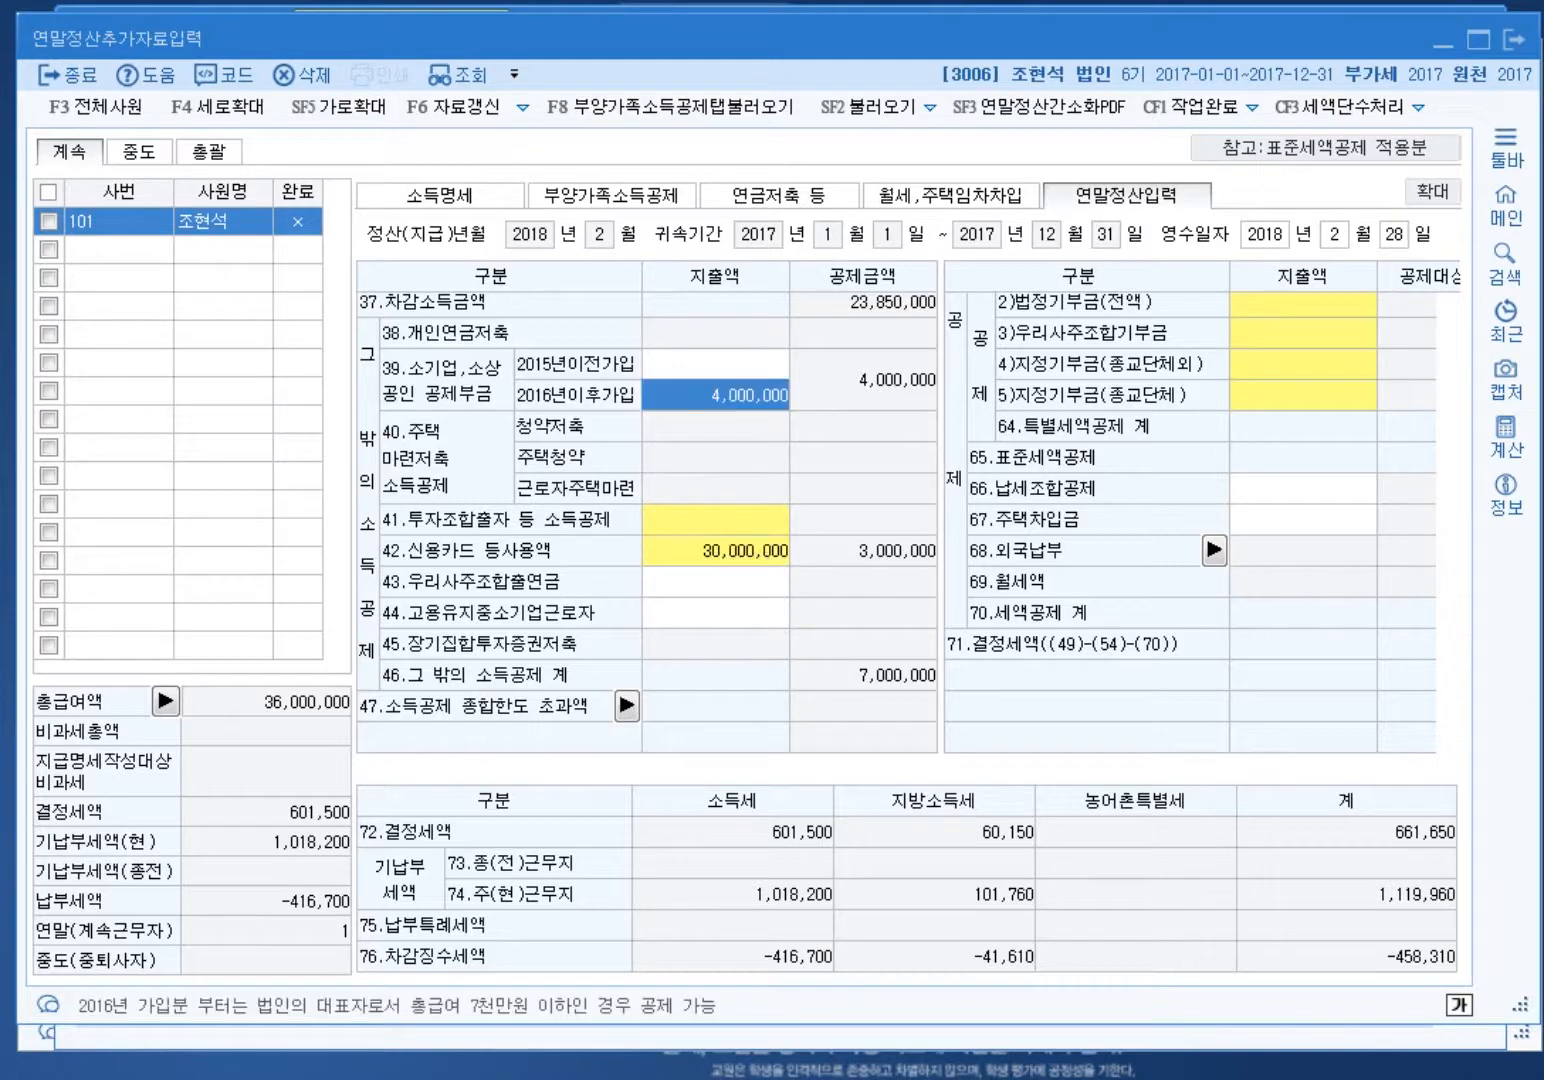
double_click(716, 551)
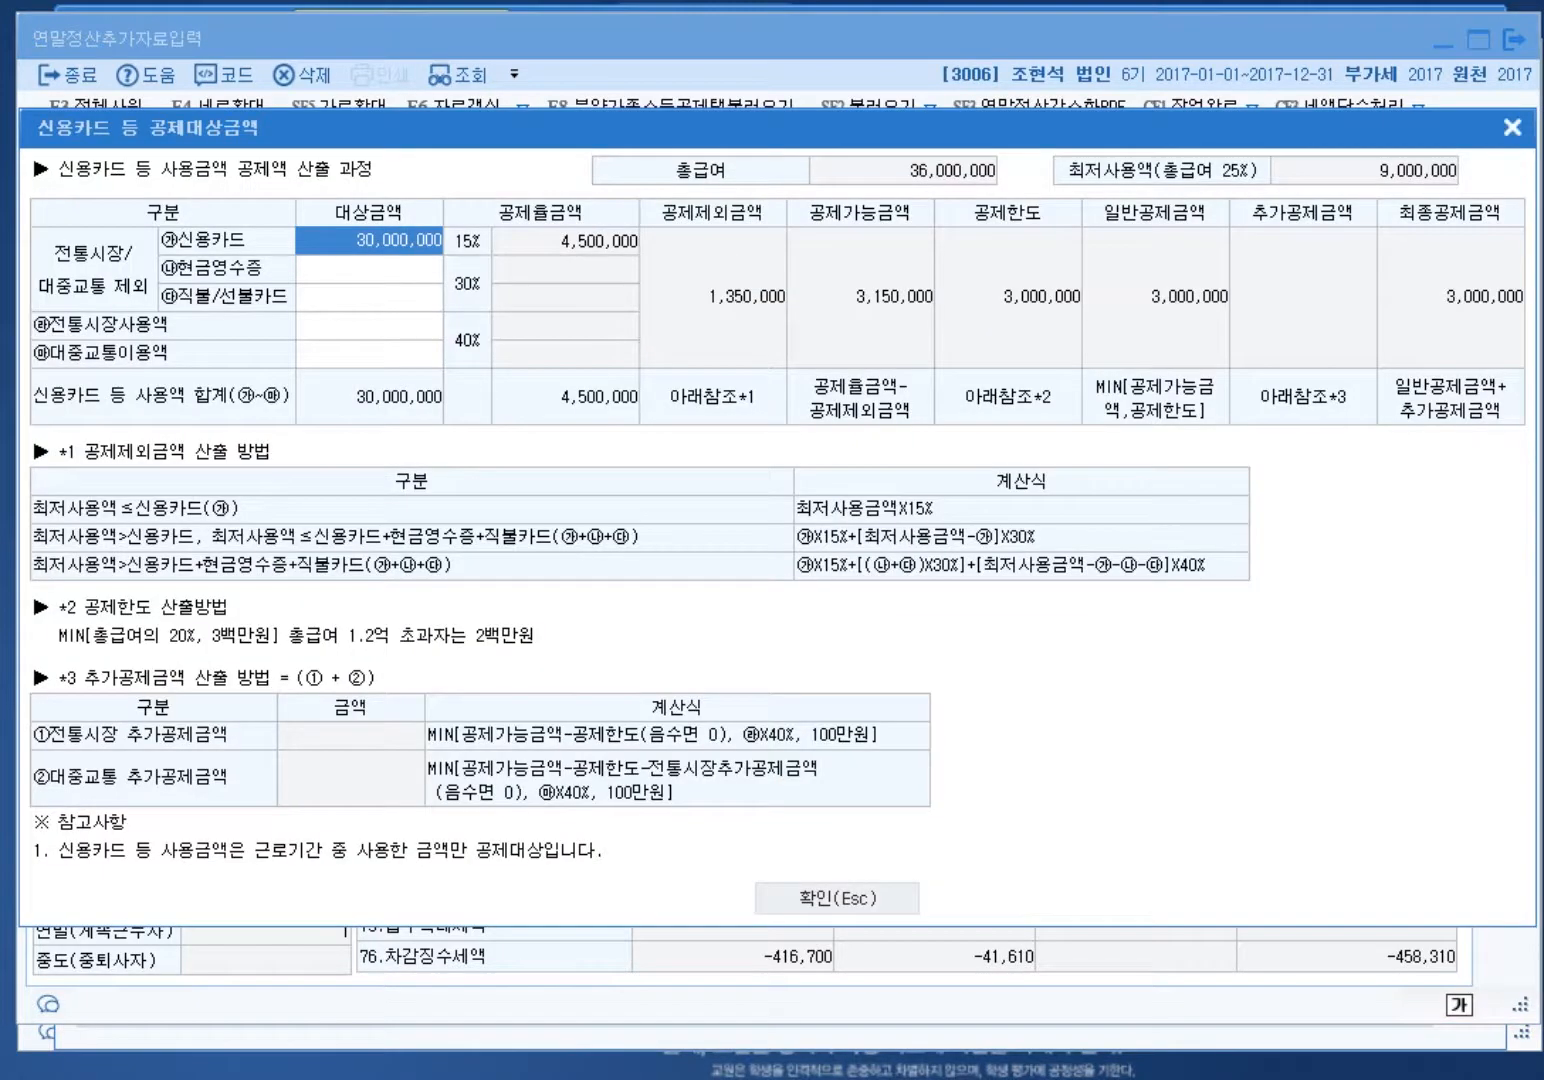
left_click(1512, 127)
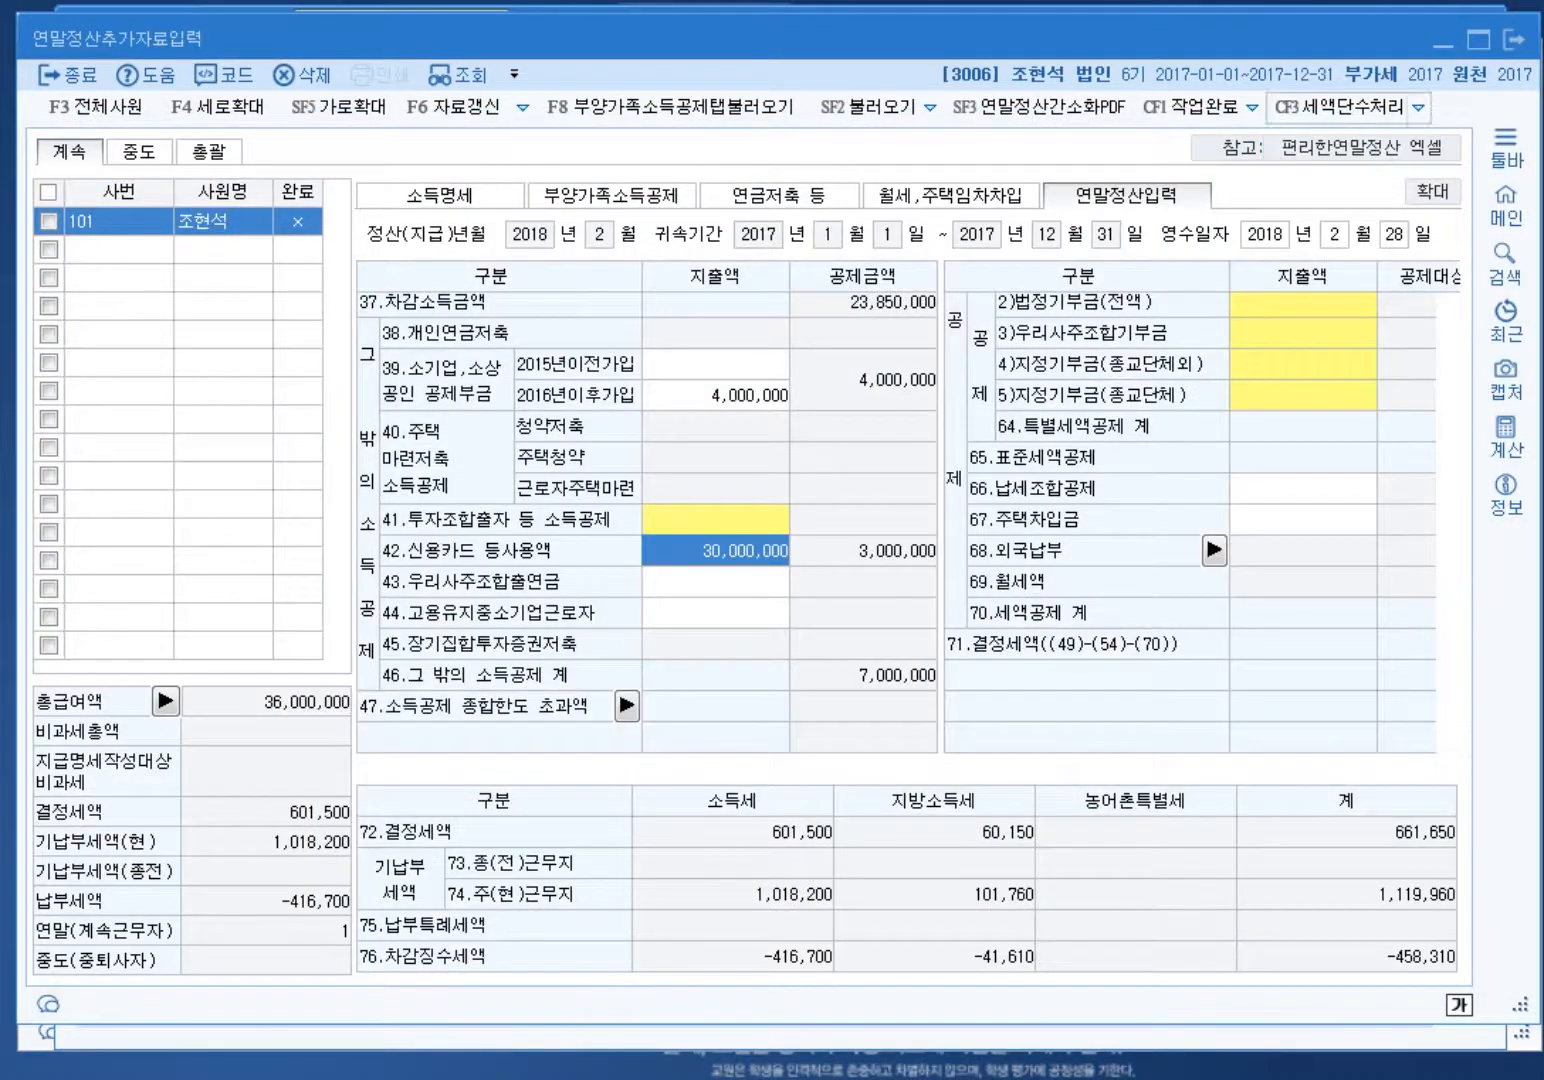
key("alt+Tab")
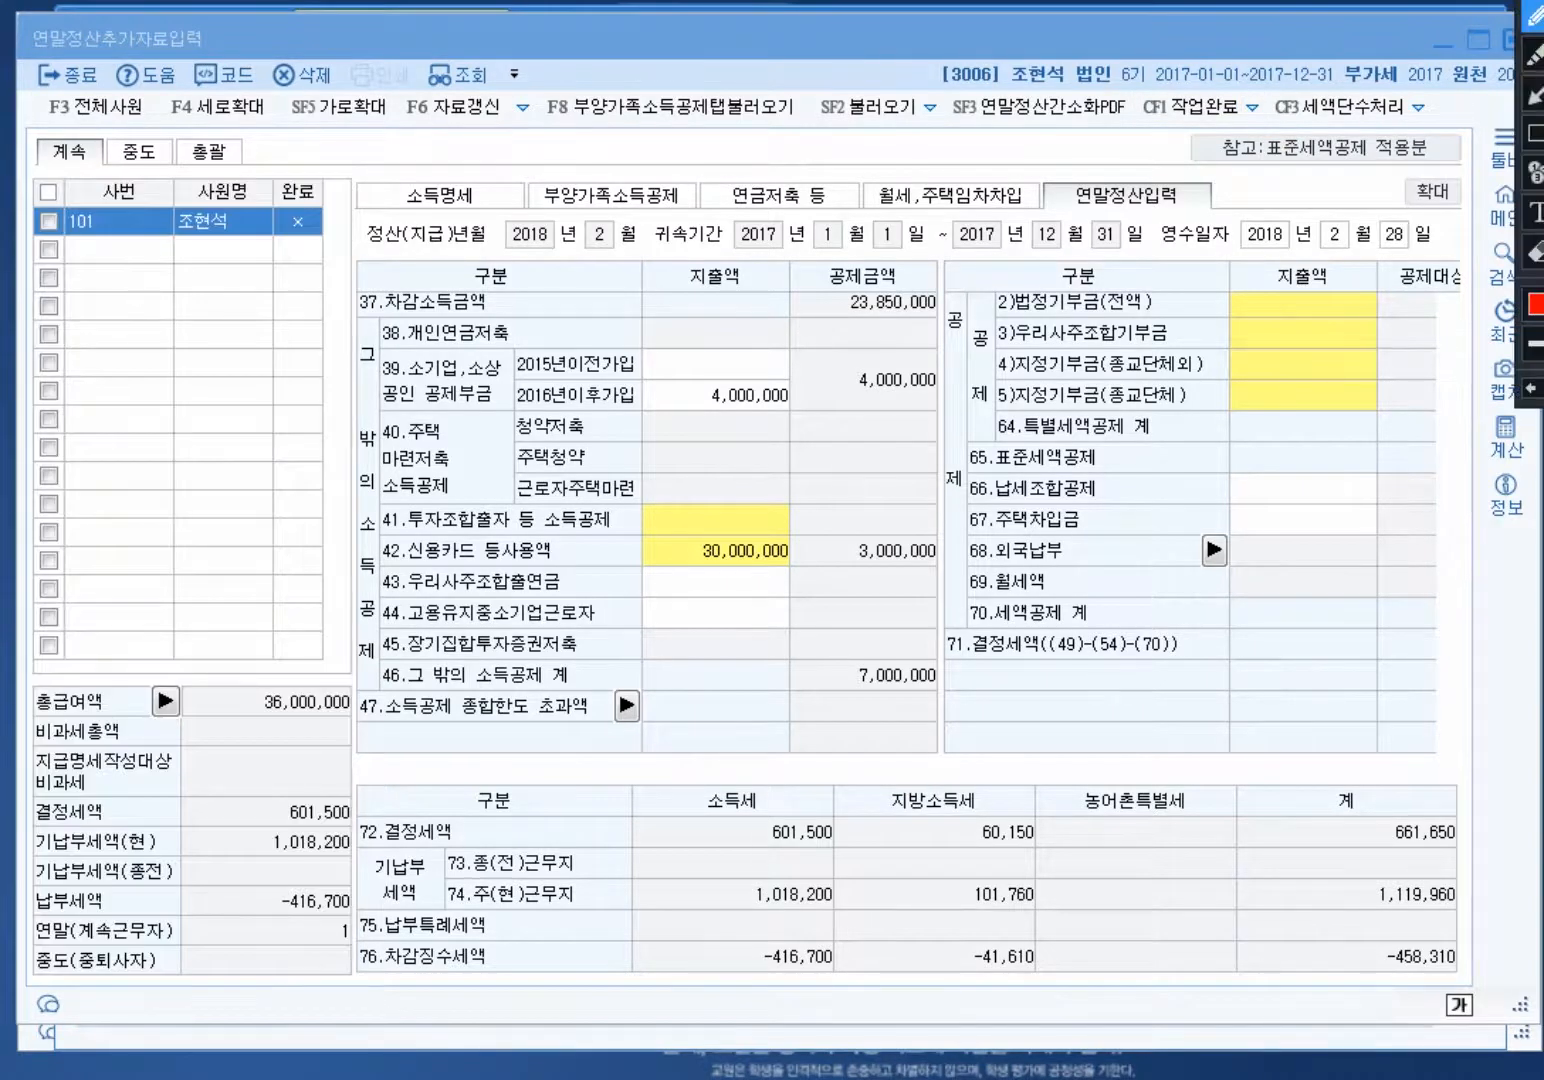
mouse_move(835, 585)
left_mouse_down()
mouse_move(622, 508)
mouse_move(730, 368)
mouse_move(824, 465)
mouse_move(803, 565)
mouse_move(662, 405)
mouse_move(680, 545)
left_mouse_up()
left_click_drag(850, 420, 676, 595)
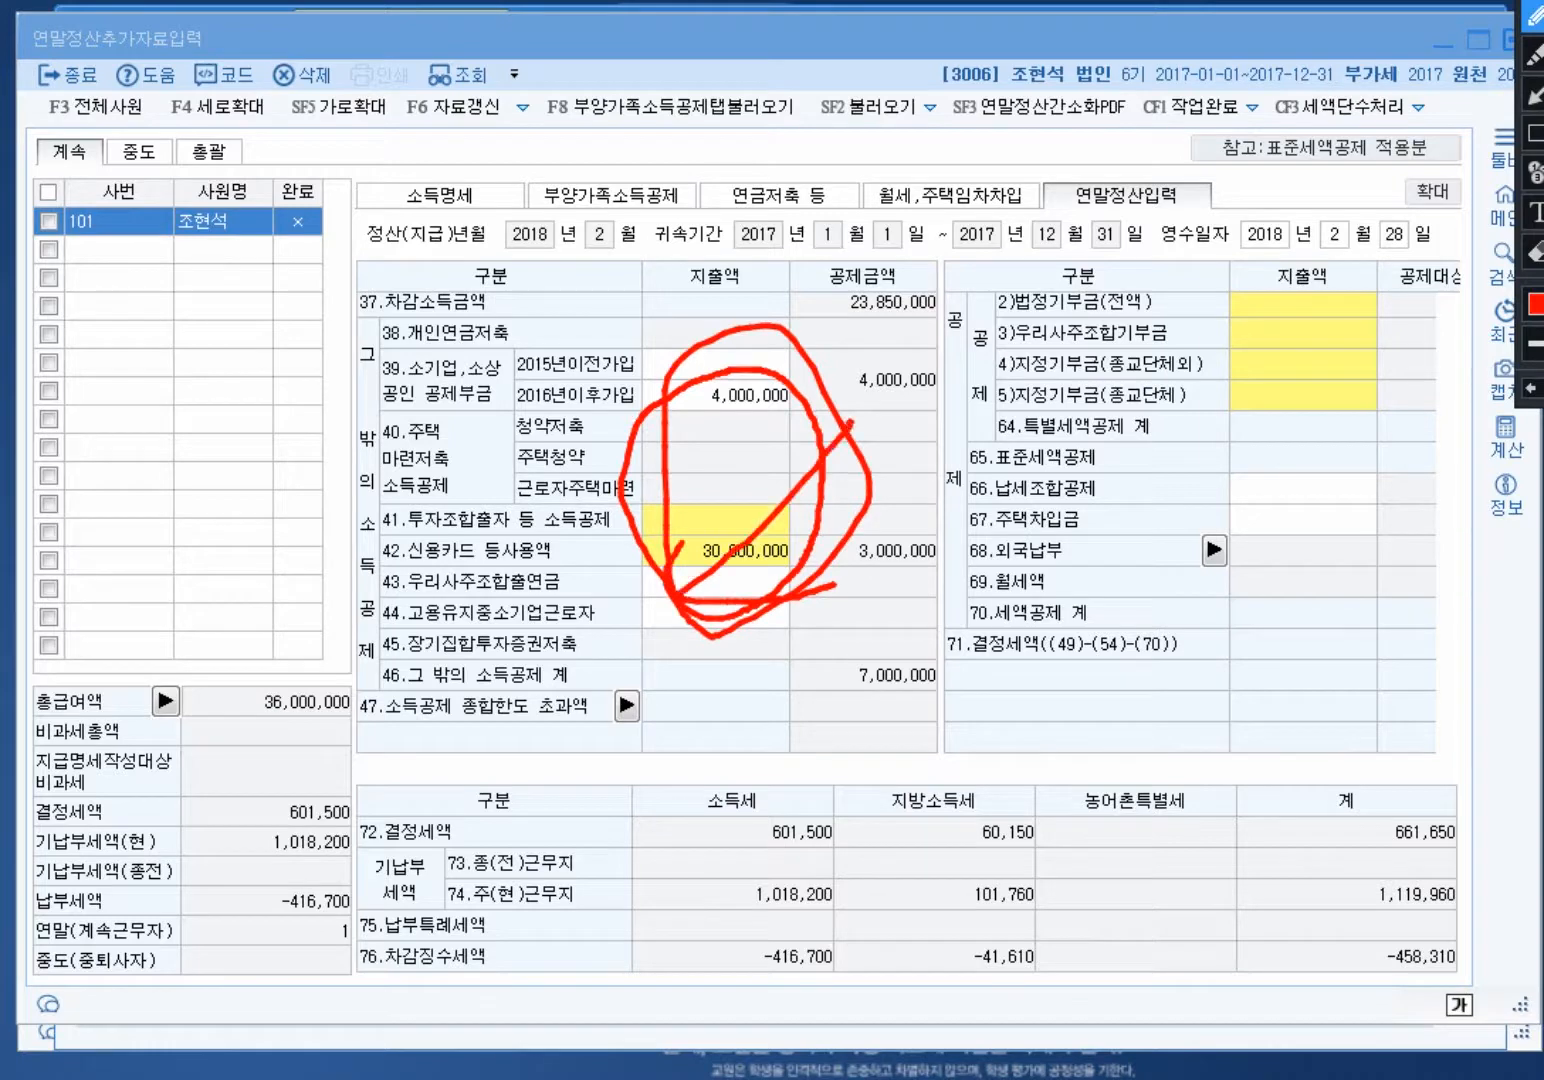
left_click_drag(667, 452, 734, 548)
mouse_move(860, 950)
left_mouse_down()
mouse_move(843, 978)
mouse_move(712, 970)
mouse_move(655, 830)
mouse_move(806, 778)
mouse_move(852, 972)
left_mouse_up()
mouse_move(280, 266)
left_mouse_down()
mouse_move(198, 287)
mouse_move(272, 266)
mouse_move(292, 716)
mouse_move(736, 840)
mouse_move(775, 833)
mouse_move(760, 848)
left_mouse_up()
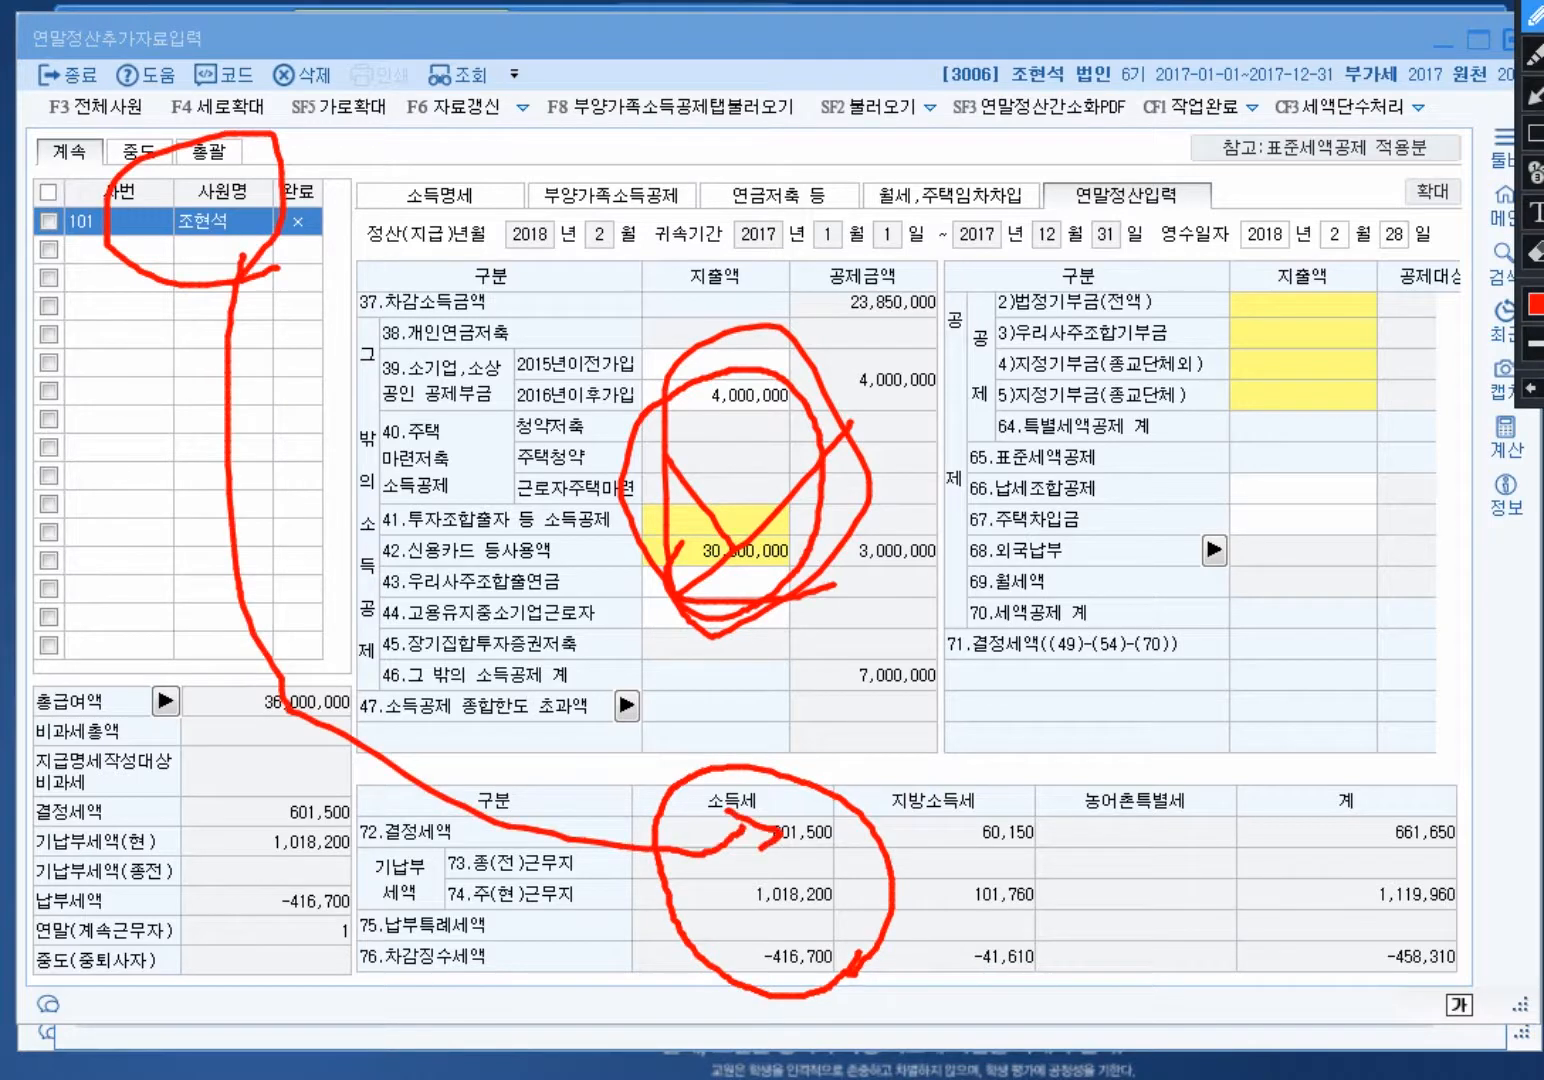
mouse_move(866, 923)
left_mouse_down()
mouse_move(715, 910)
mouse_move(875, 898)
left_mouse_up()
mouse_move(835, 967)
left_mouse_down()
mouse_move(832, 985)
mouse_move(737, 950)
mouse_move(845, 962)
left_mouse_up()
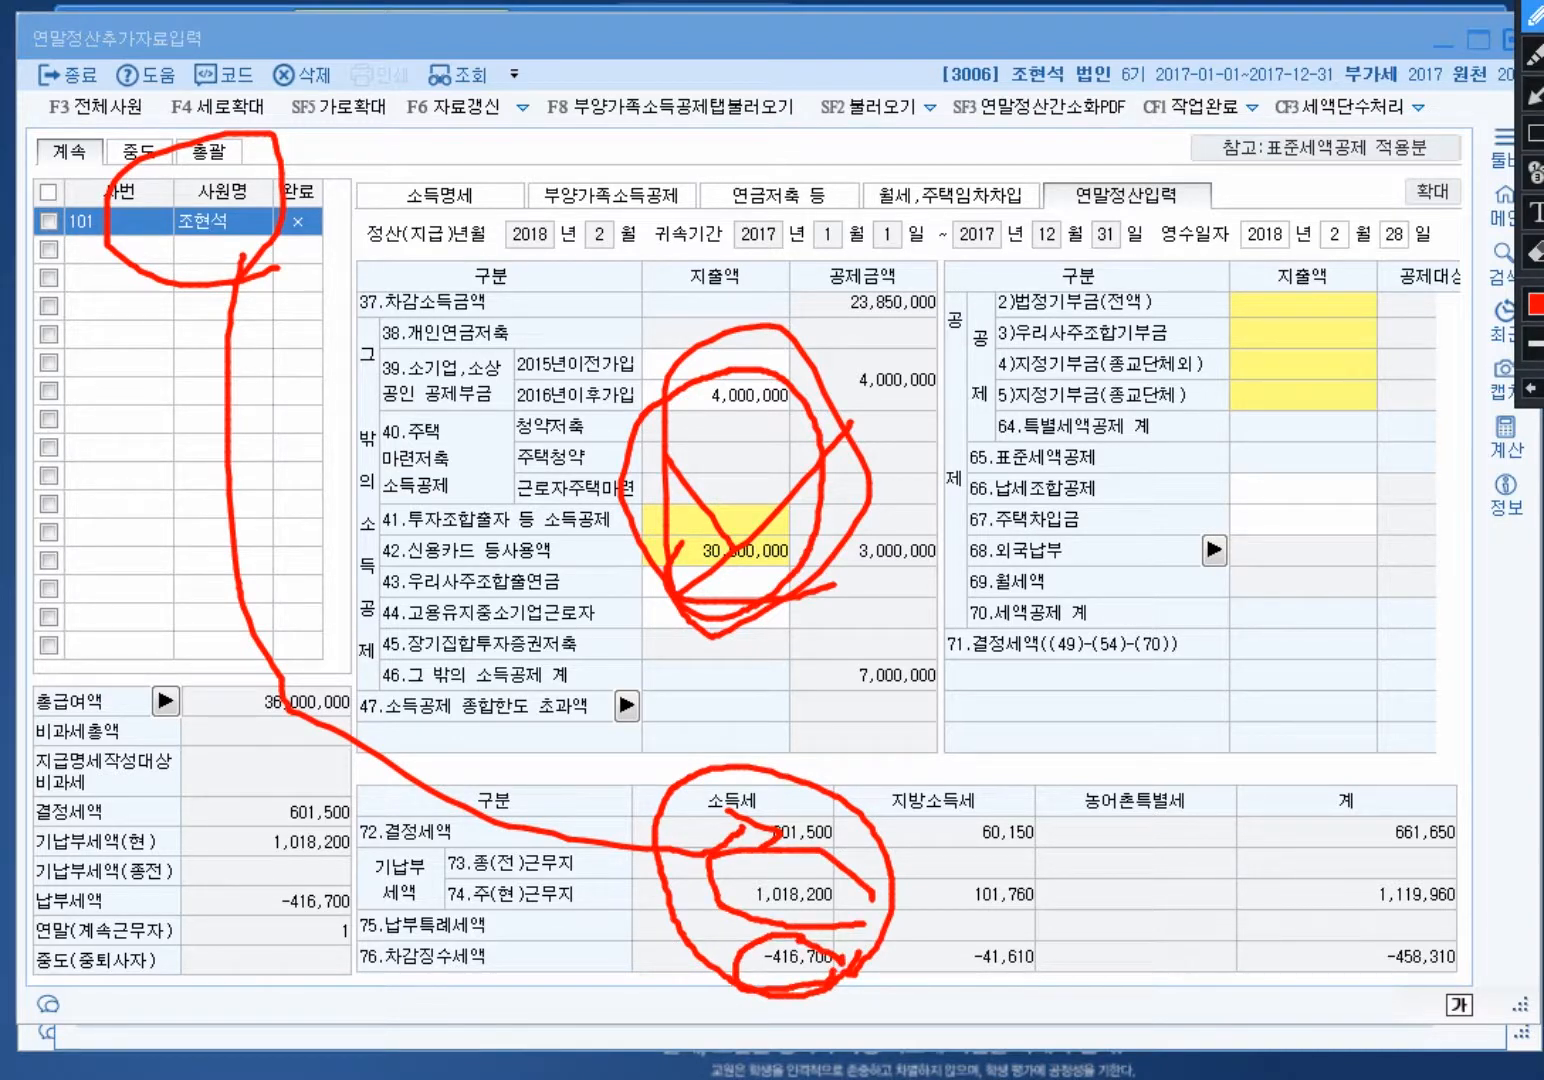
mouse_move(367, 757)
left_mouse_down()
mouse_move(286, 676)
mouse_move(545, 912)
mouse_move(735, 965)
mouse_move(740, 945)
mouse_move(750, 975)
left_mouse_up()
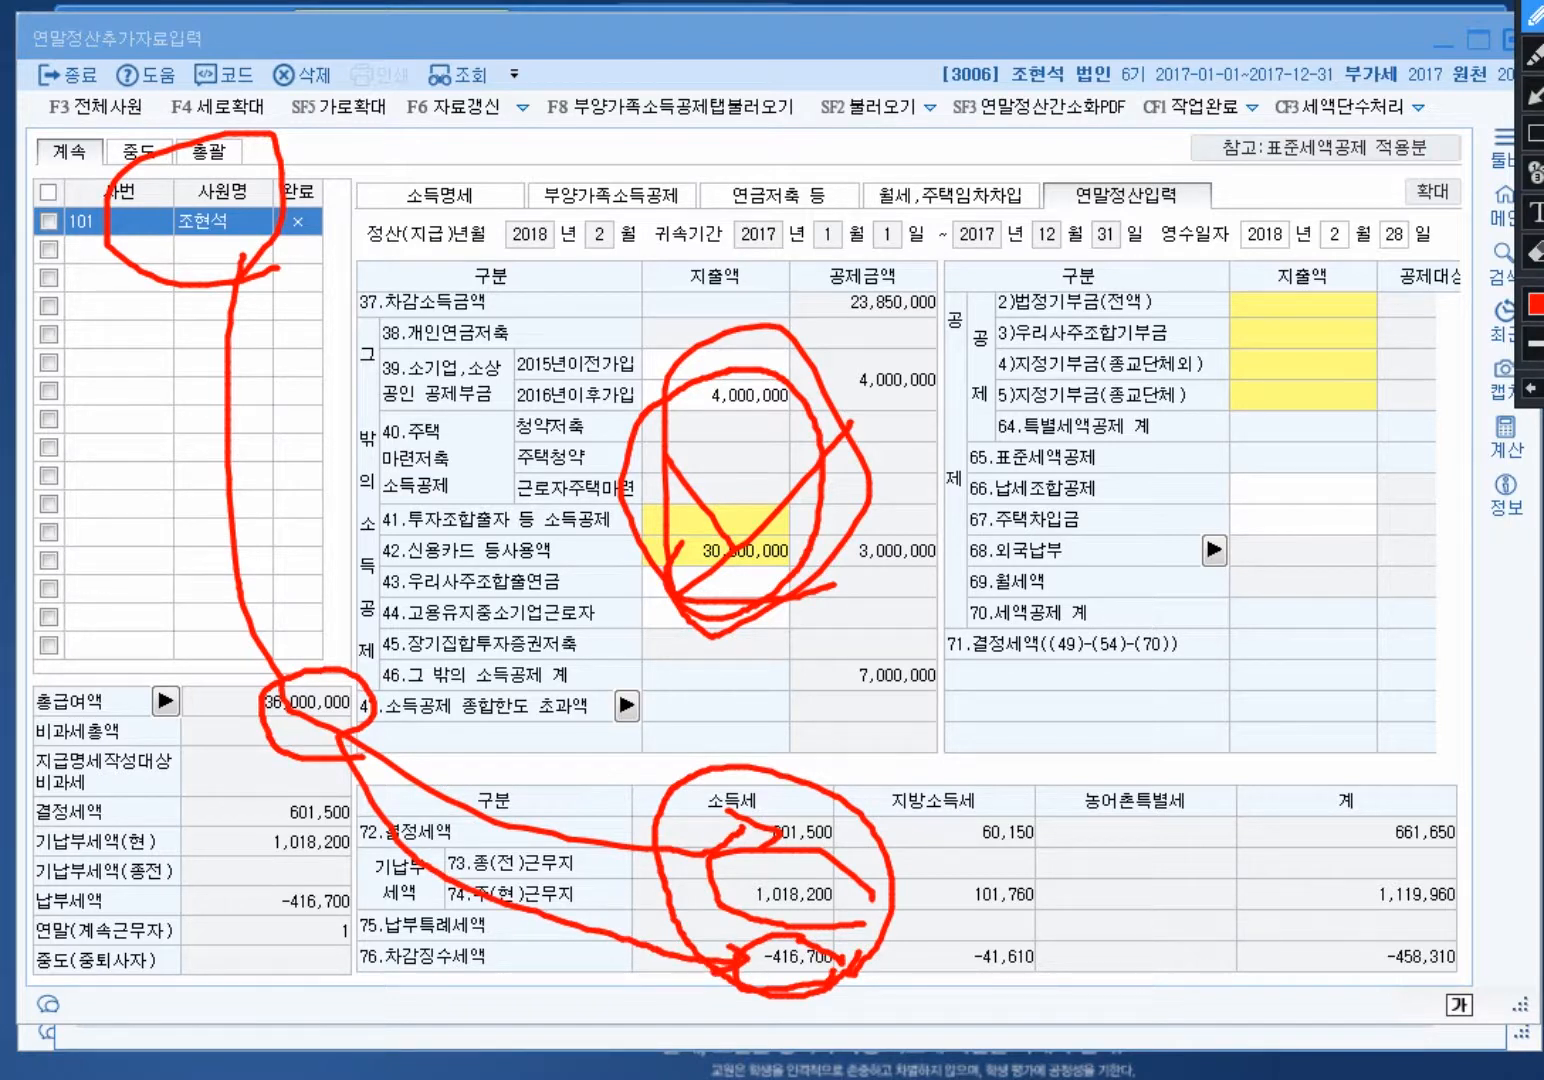
key("Escape")
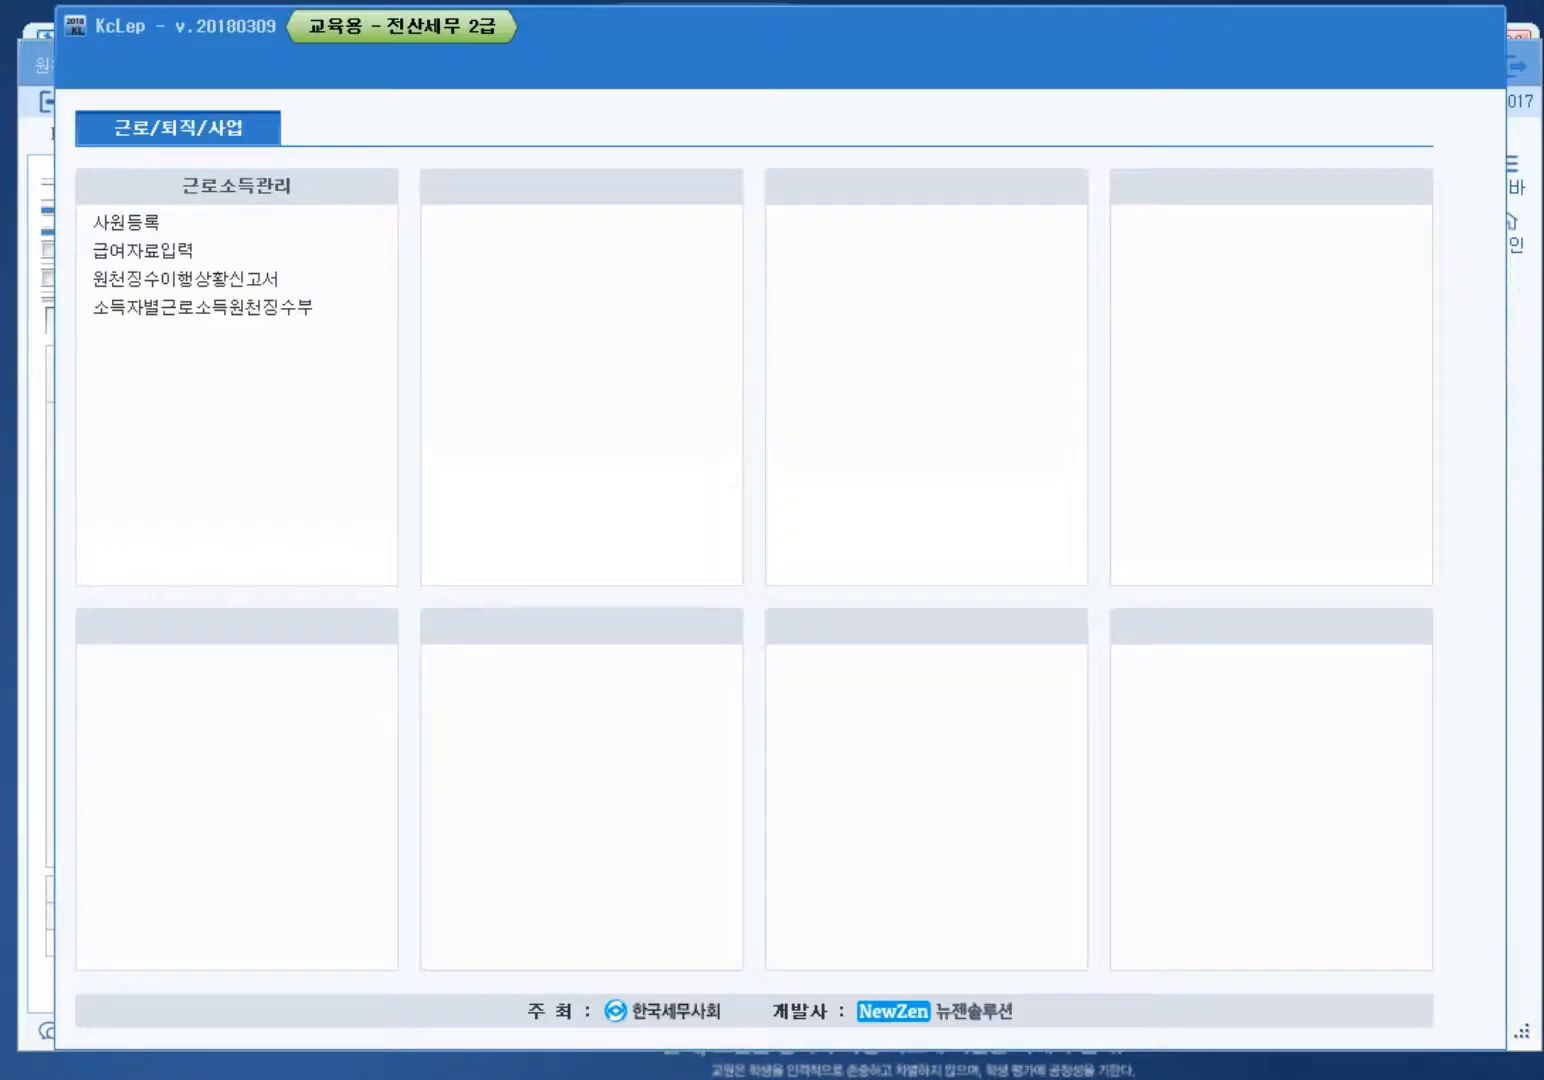
Step: Raise the withholding work year to 2018
key("Escape")
left_click(1468, 186)
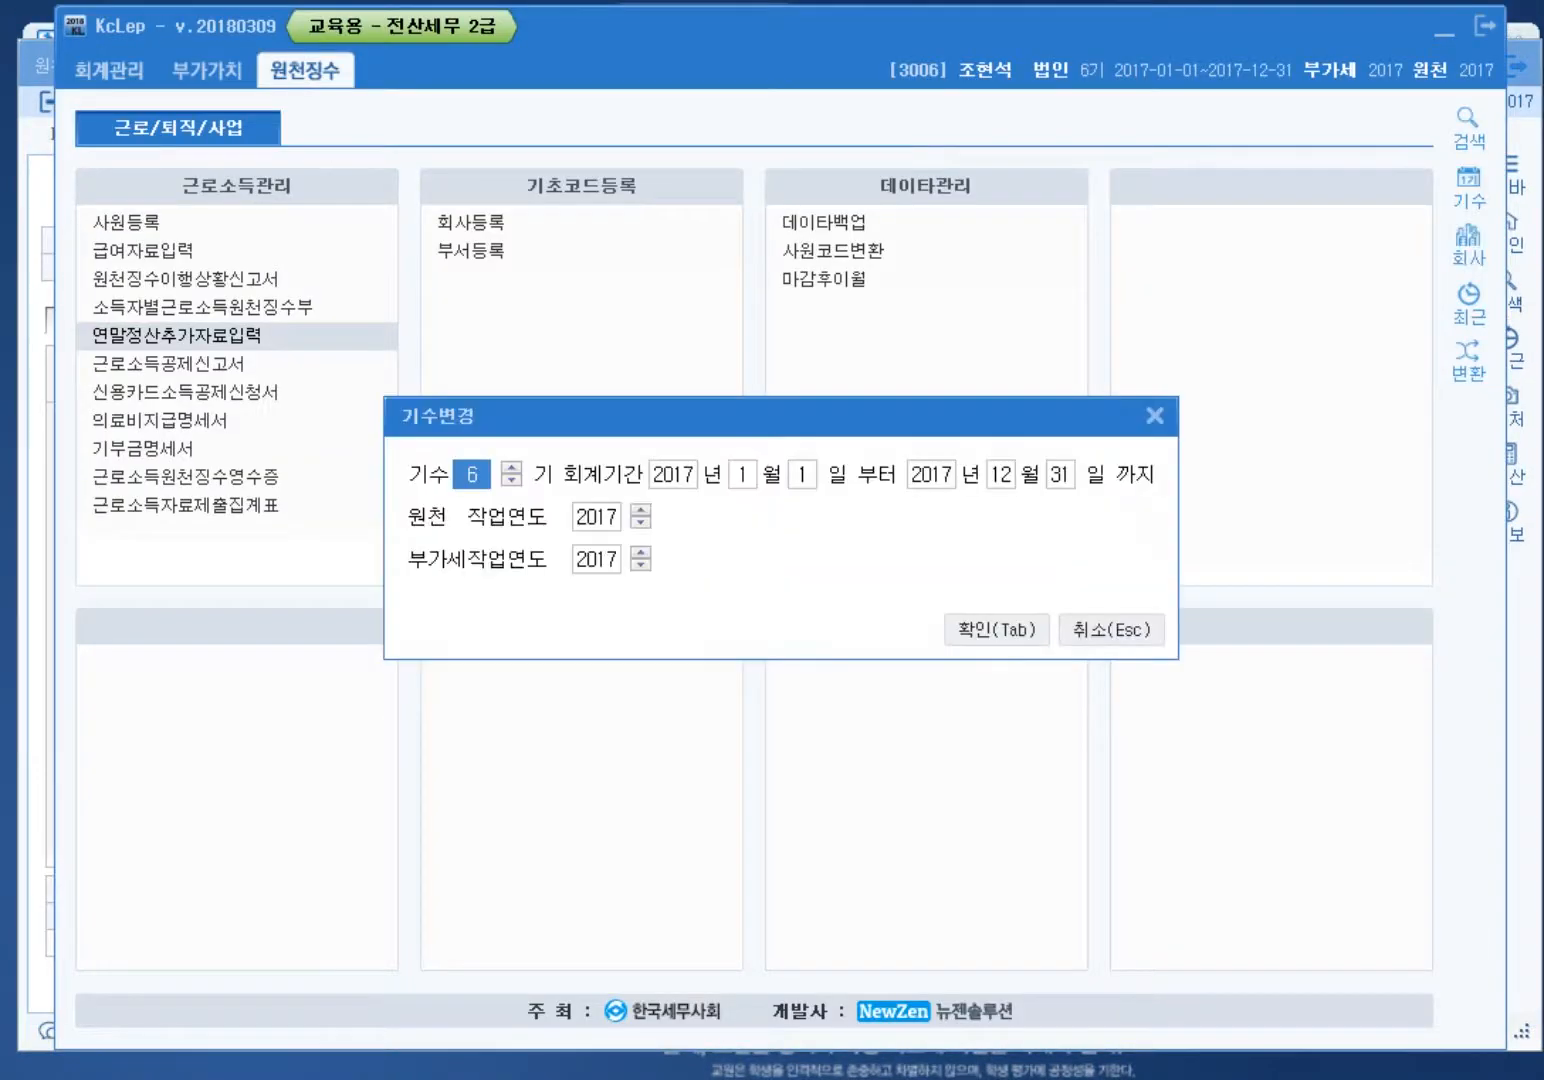
left_click(640, 510)
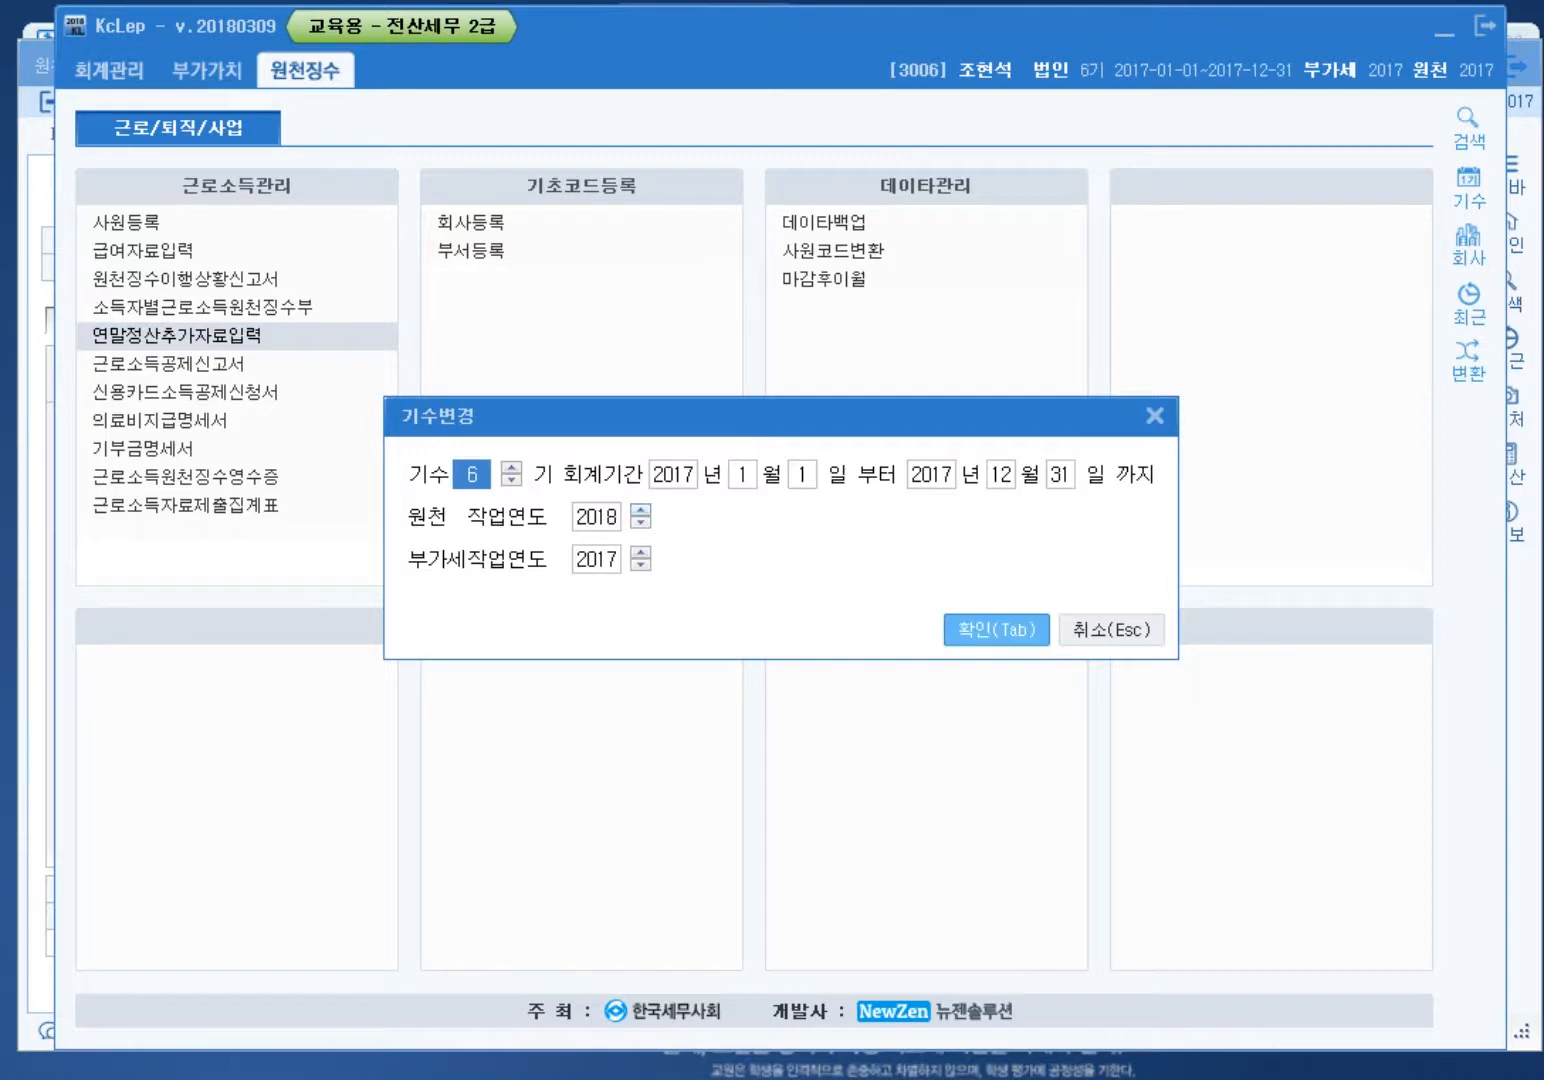
key("Tab")
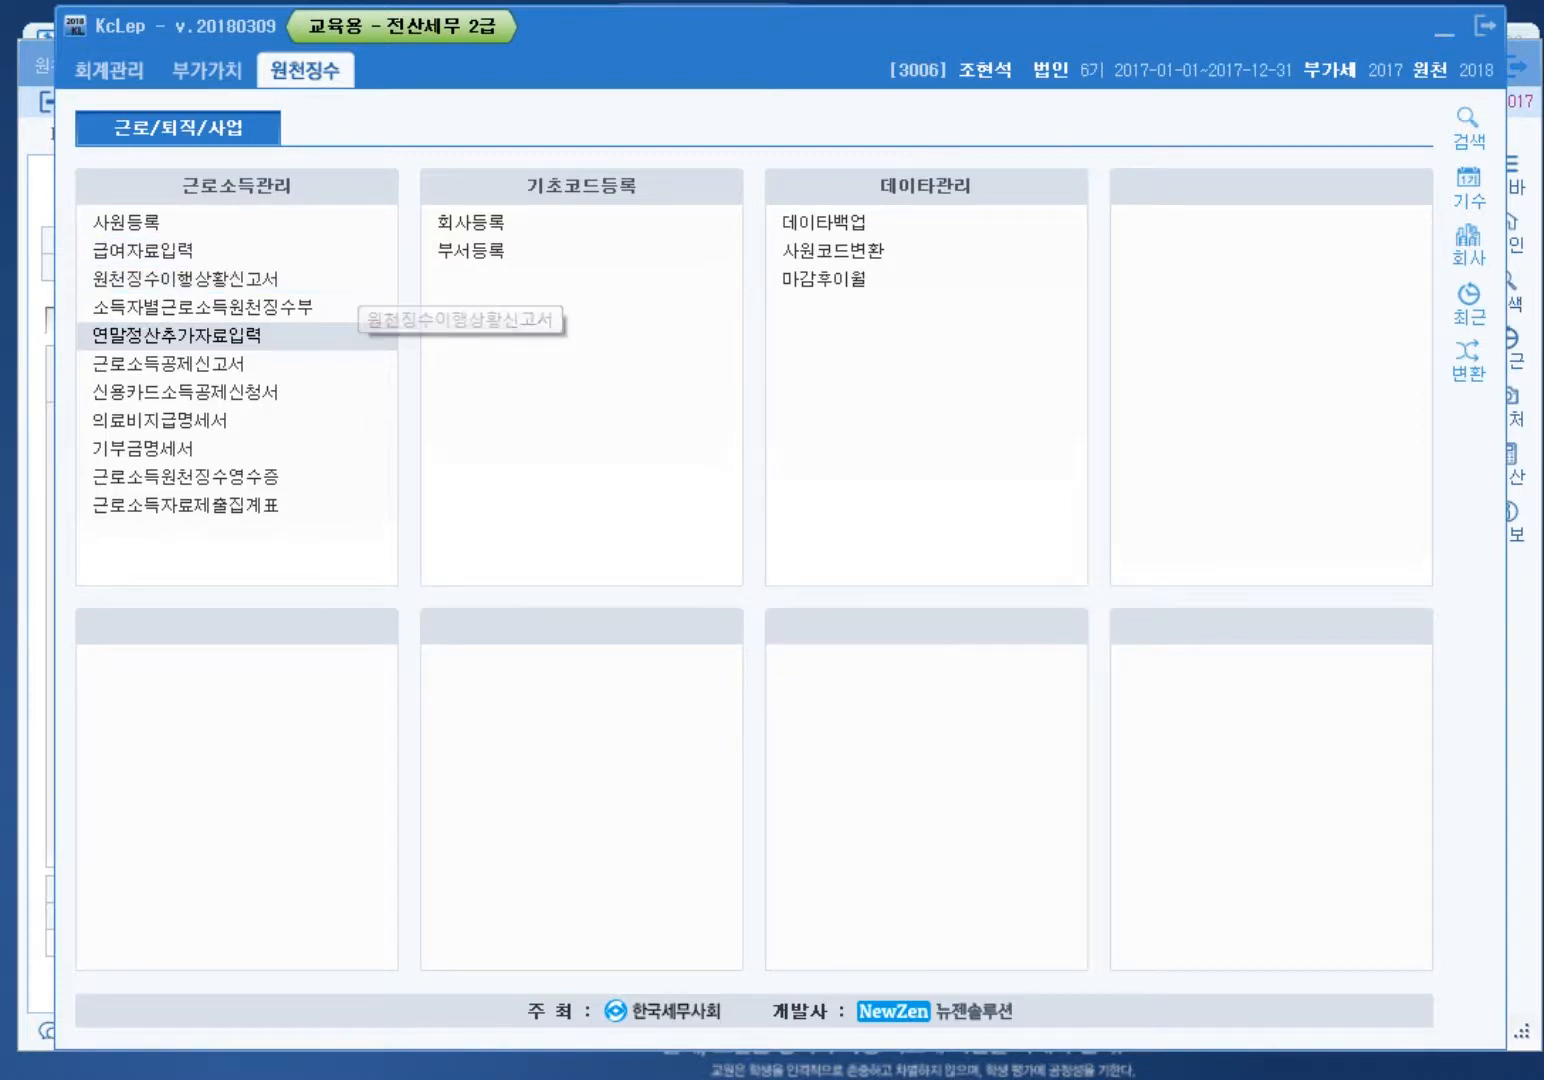
Step: Open the February 2018 regular withholding report, replacing the old January 2017 one
left_click(185, 278)
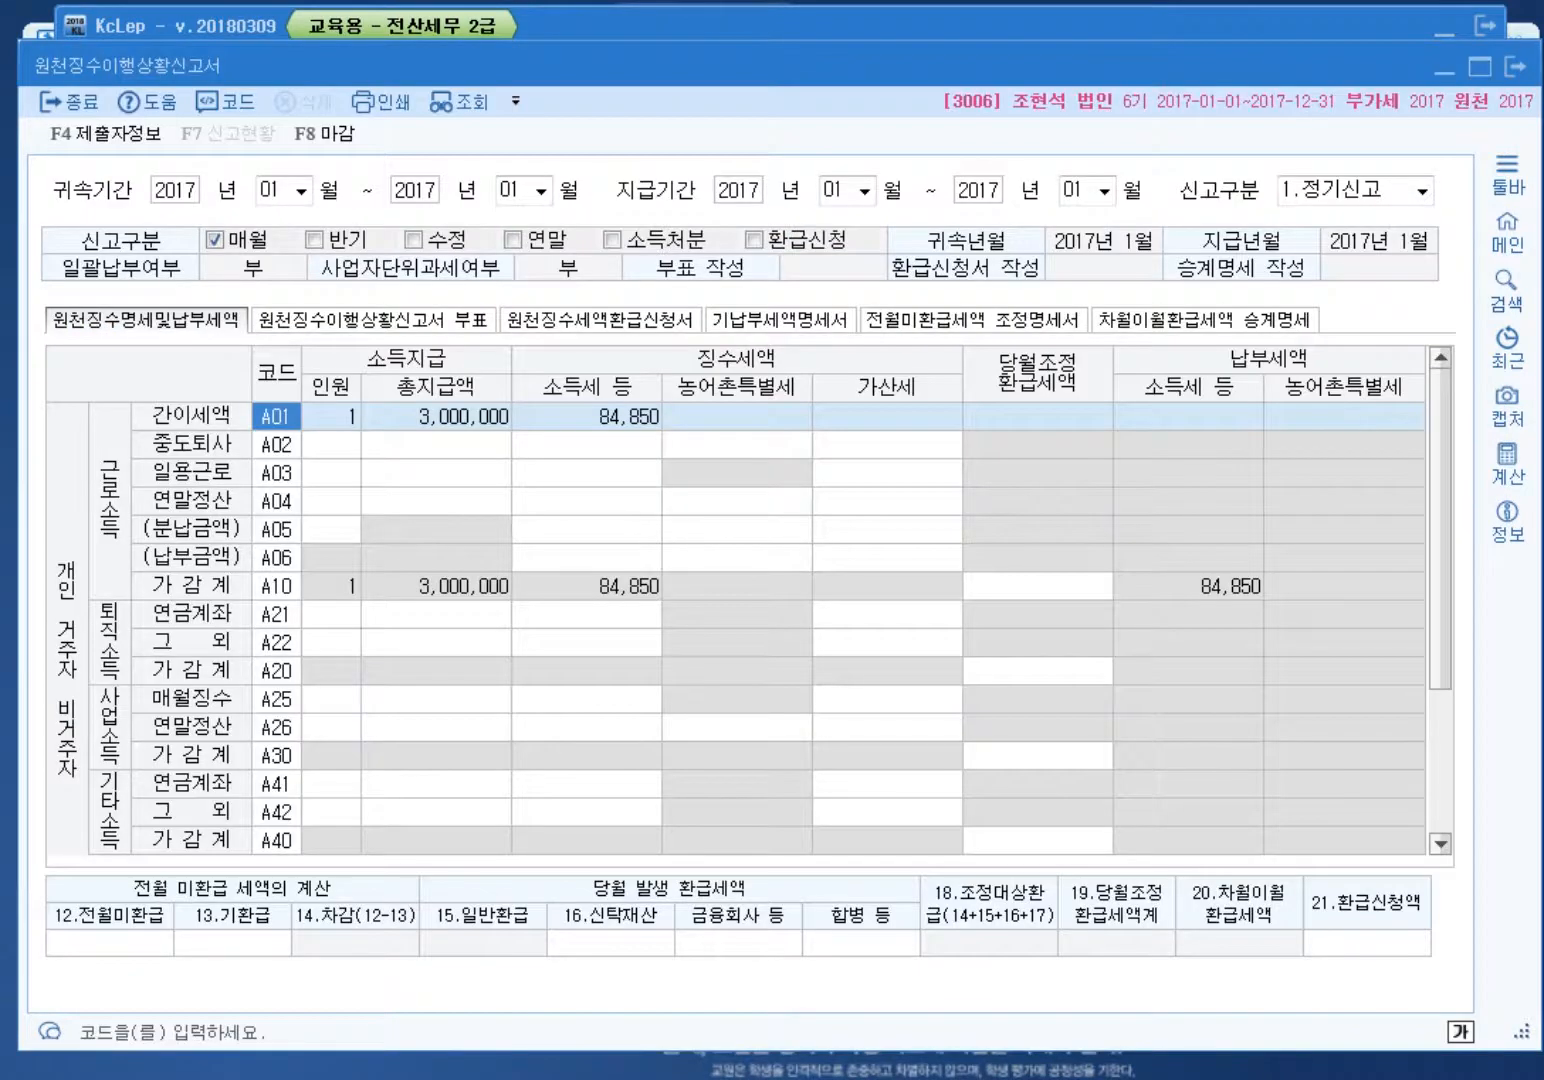
key("Escape")
key("Return")
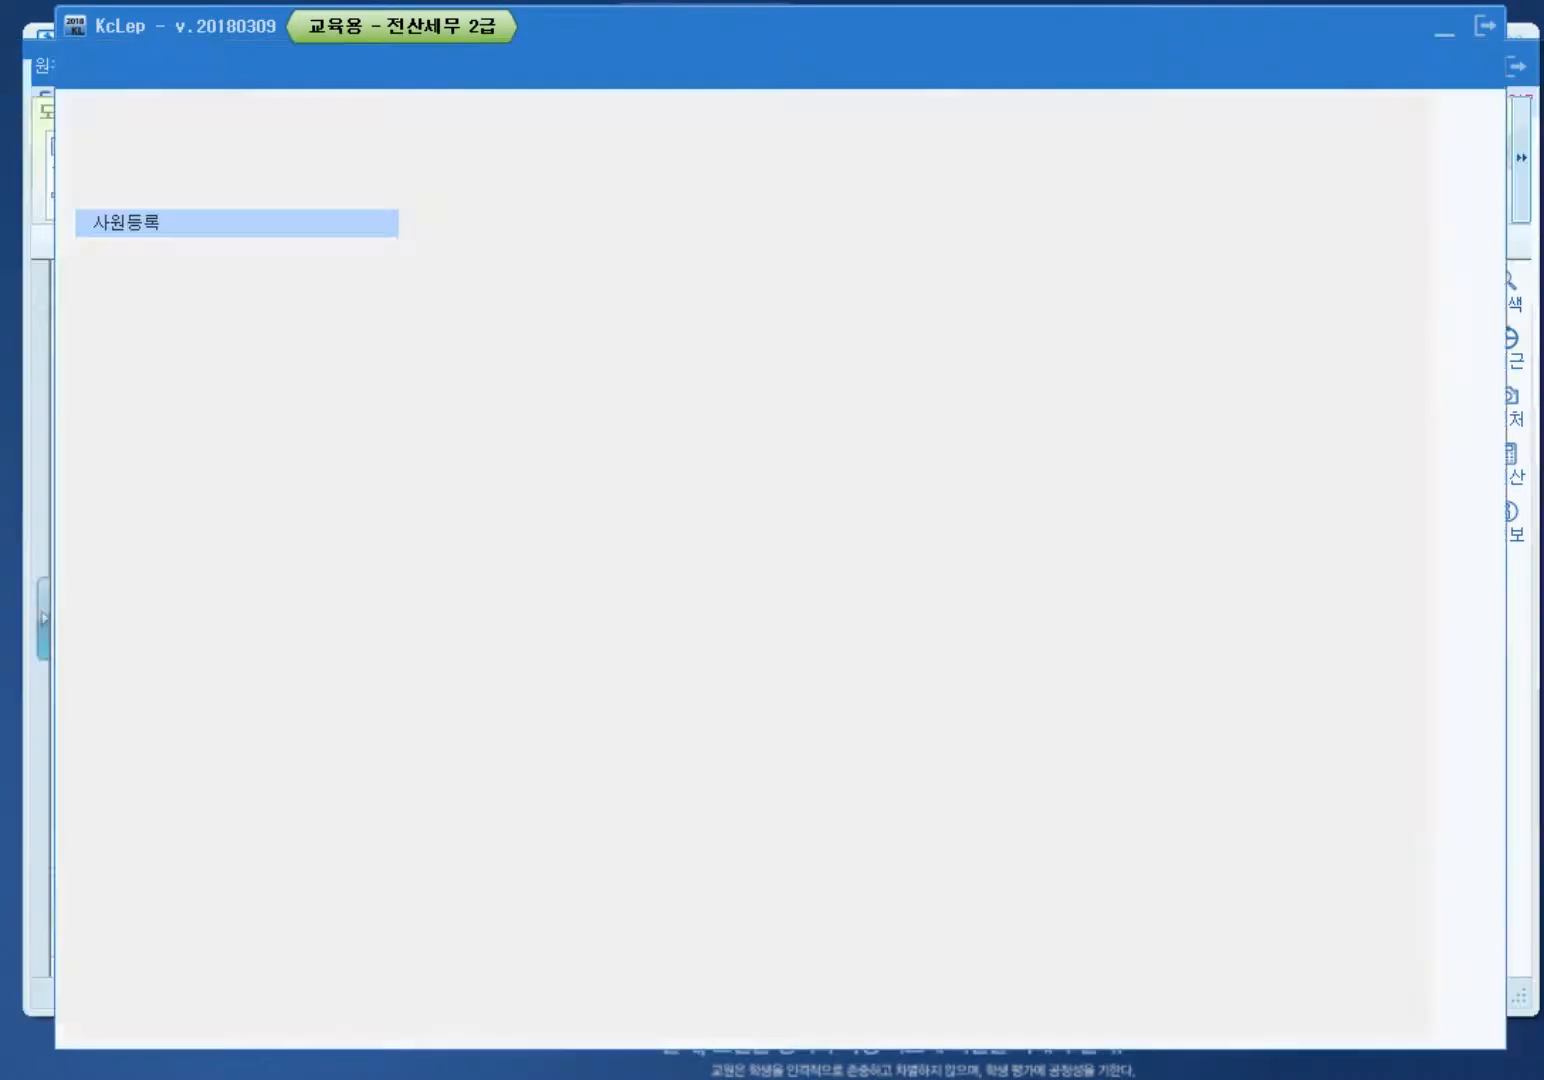
left_click(185, 278)
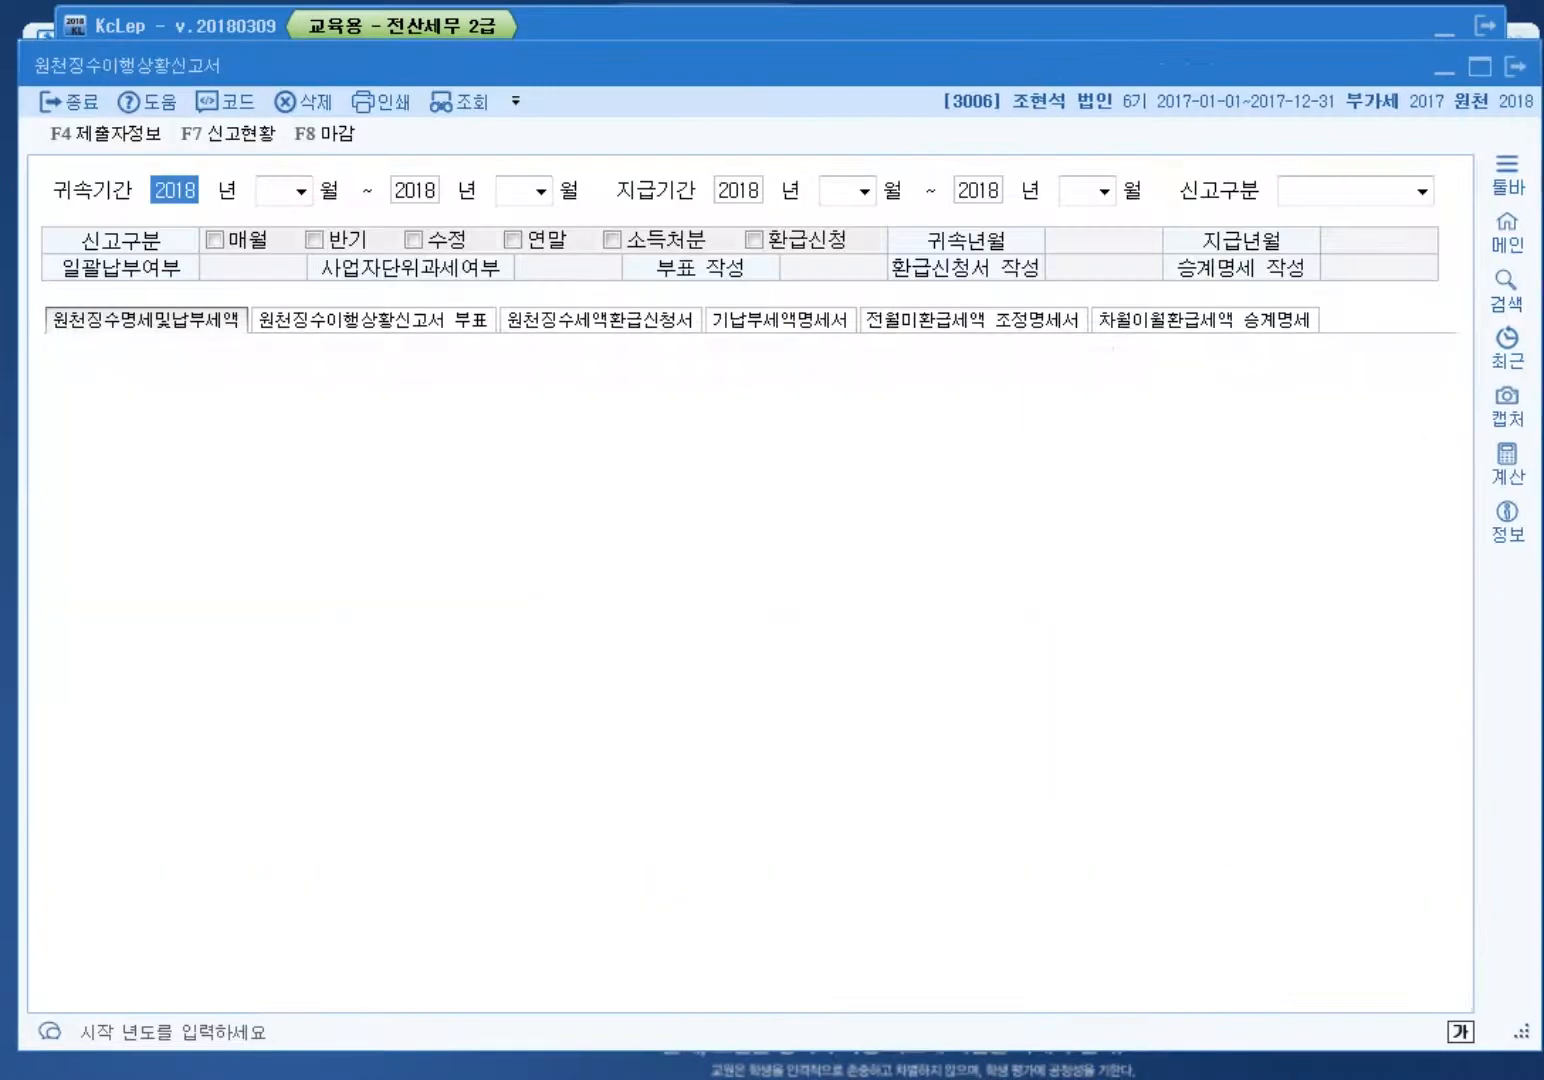
key("Return")
type("02")
key("Return")
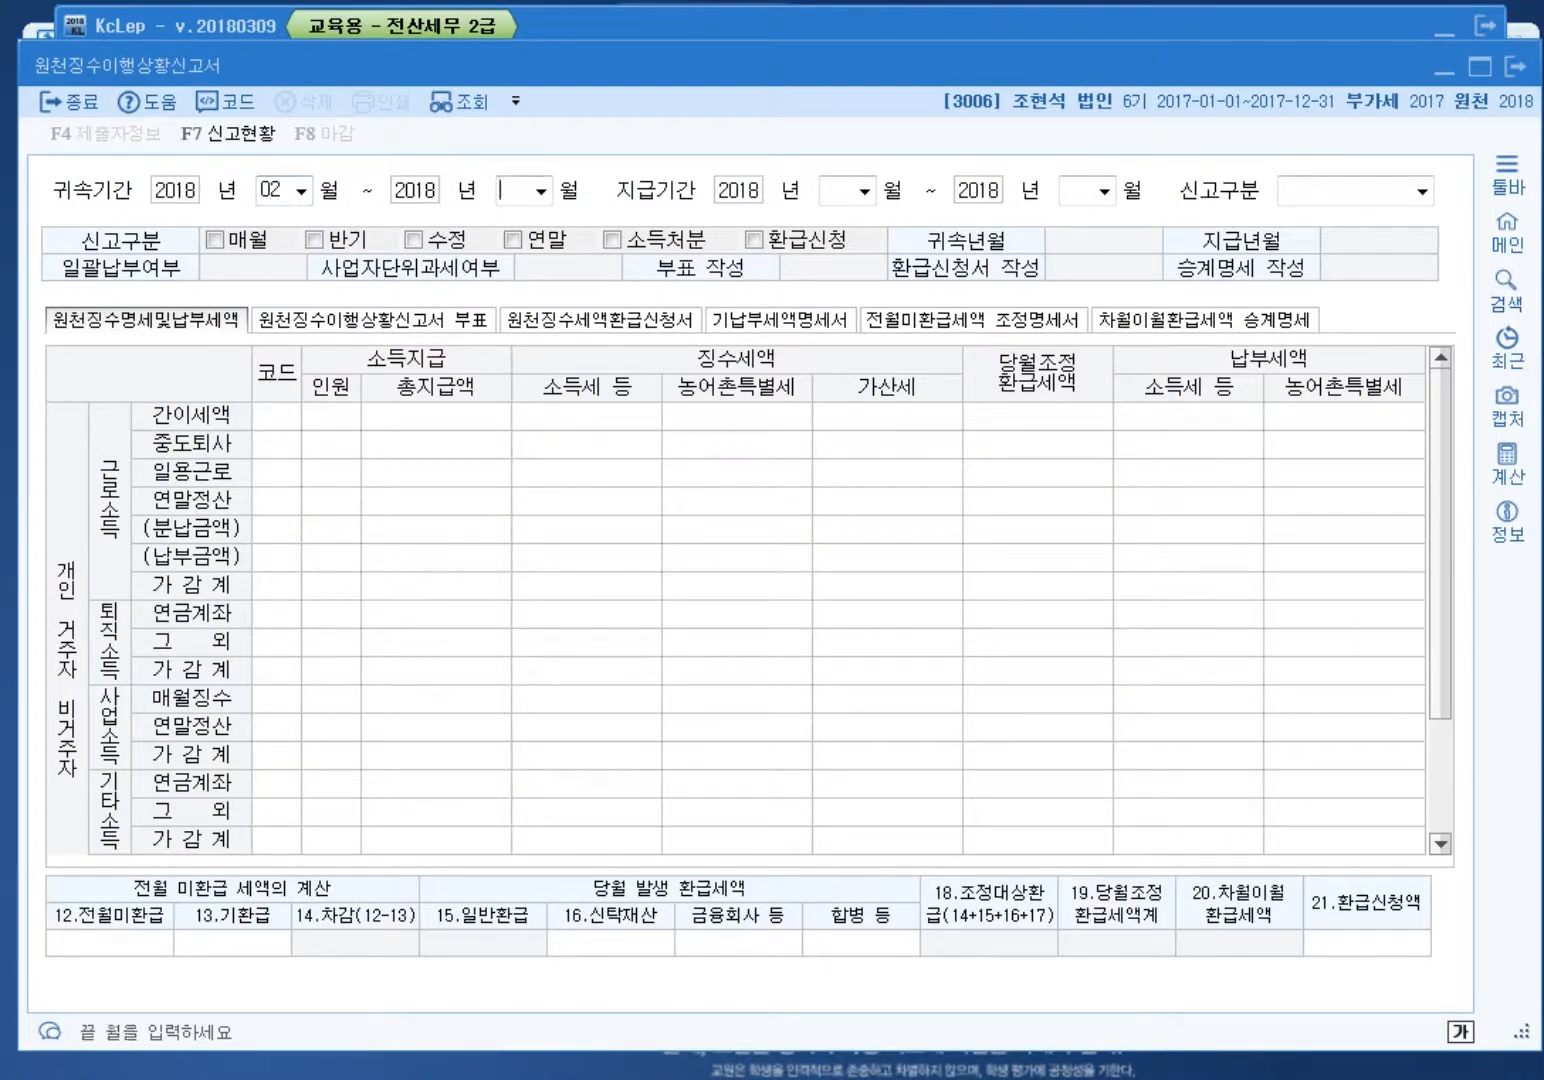
type("02")
key("Return")
type("02")
key("Return")
type("02")
key("Return")
key("Return")
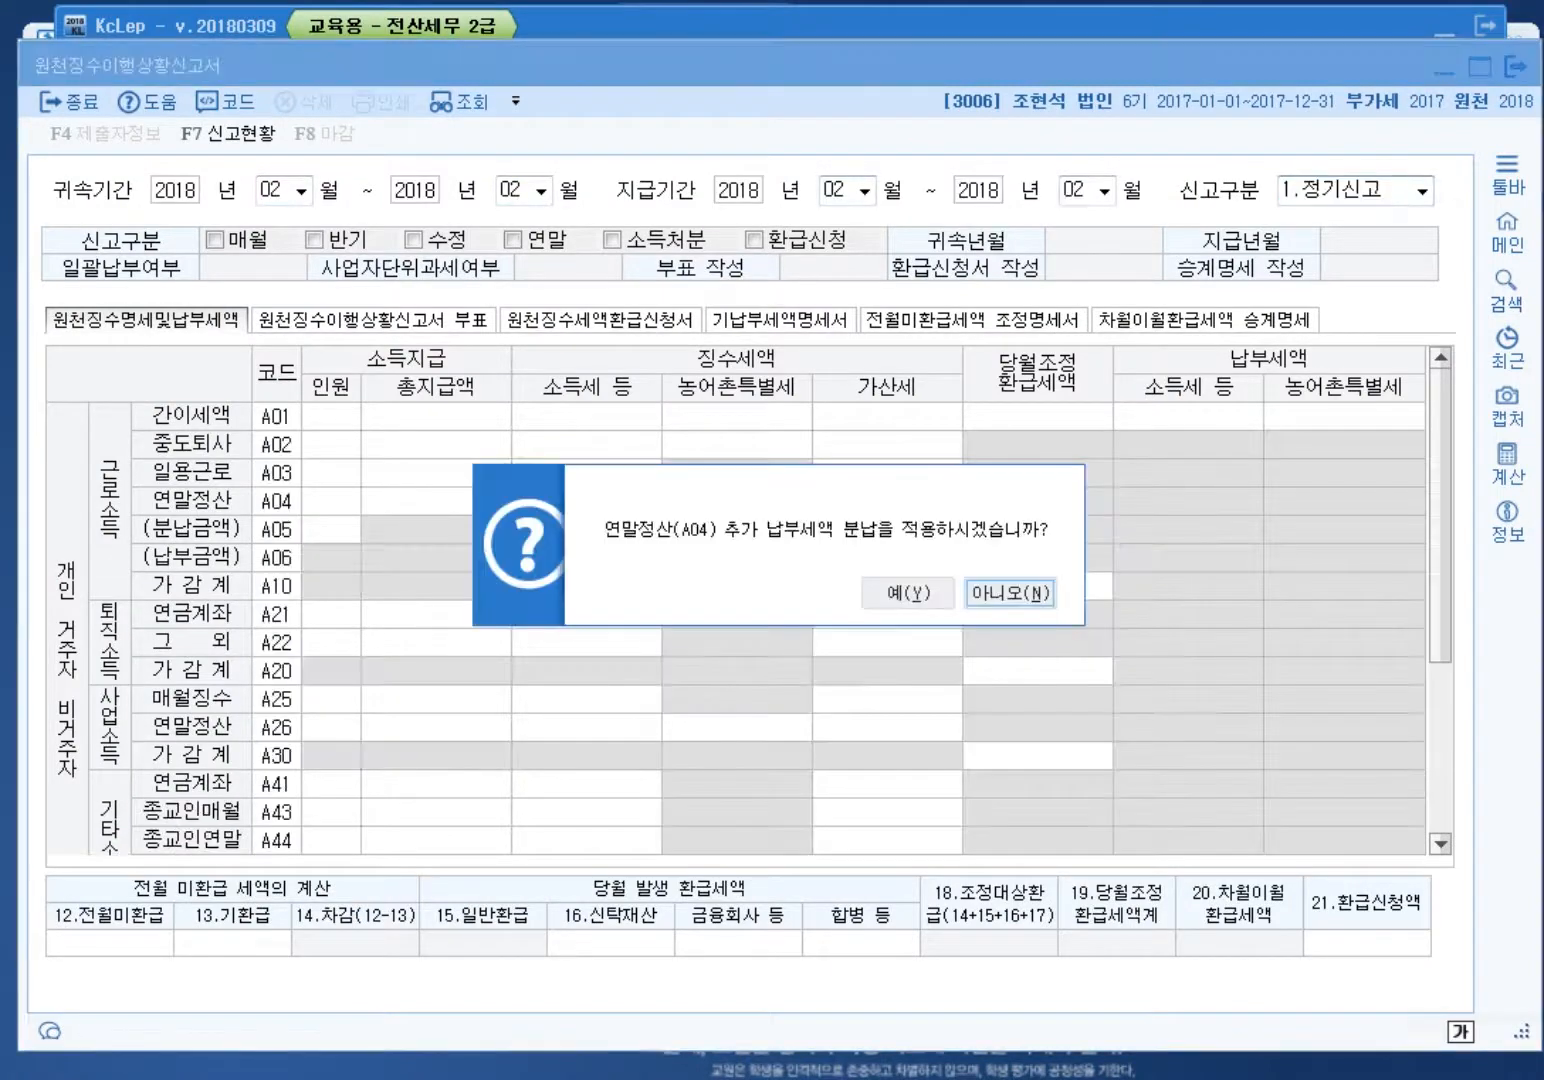
key("Return")
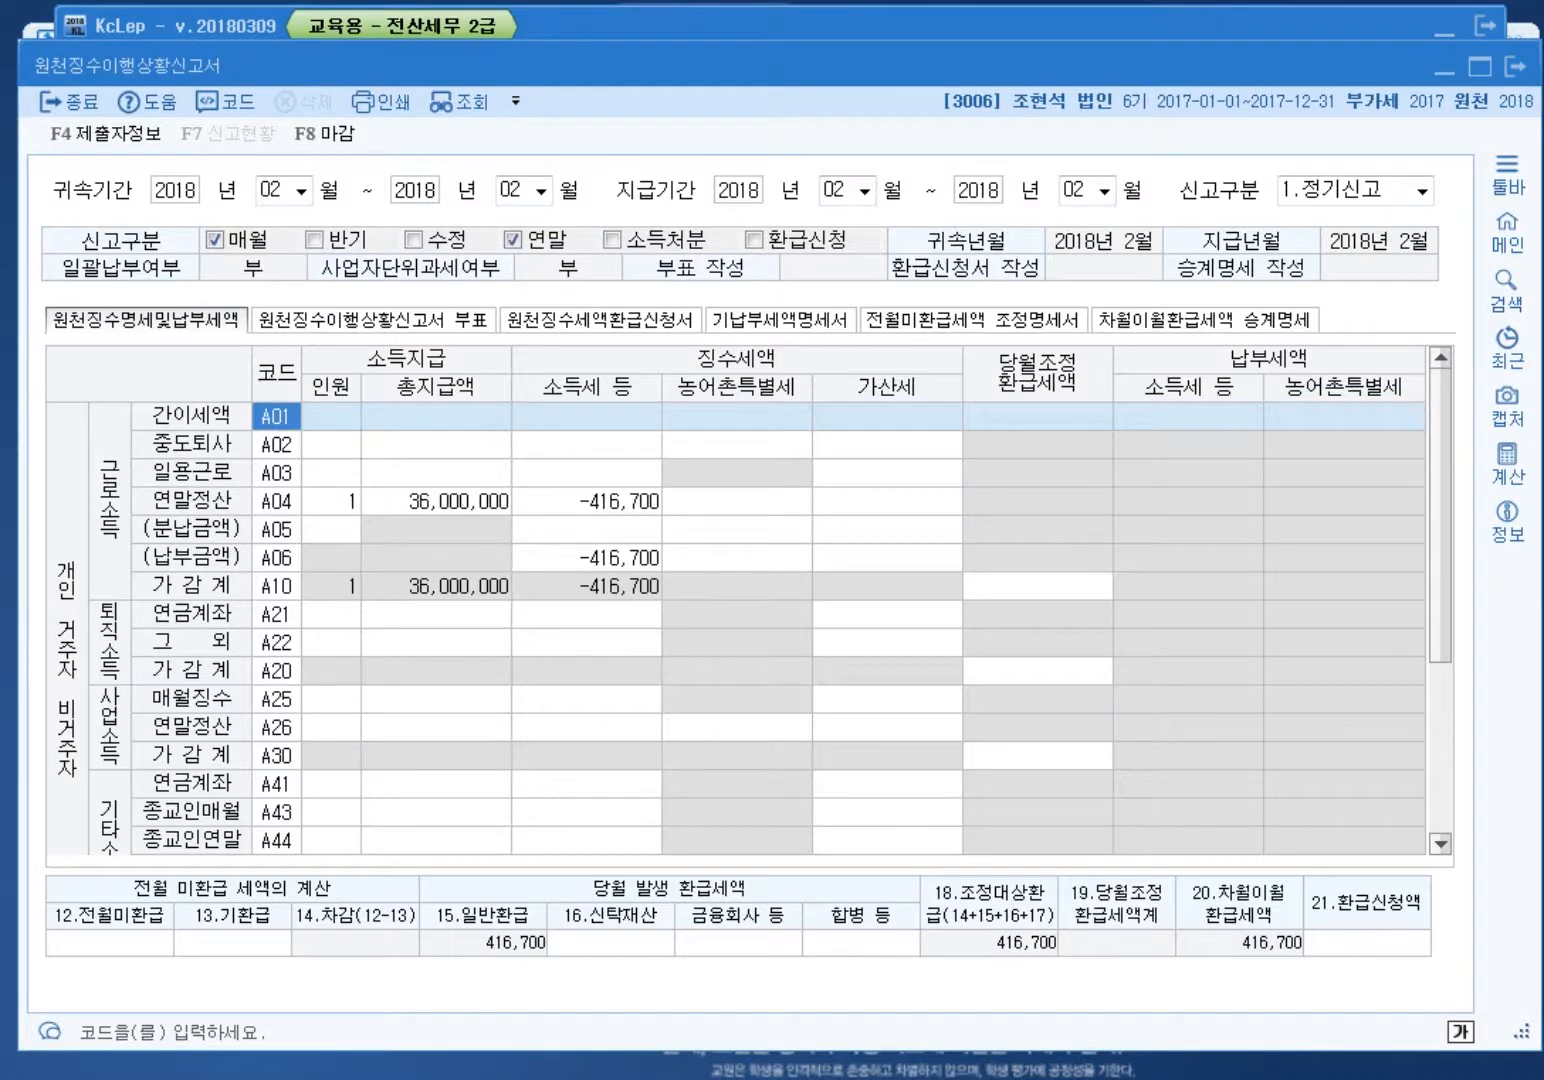
Step: Check February's A04 416,700 refund, then try and clear 416,700 as the refund claim
left_click(332, 501)
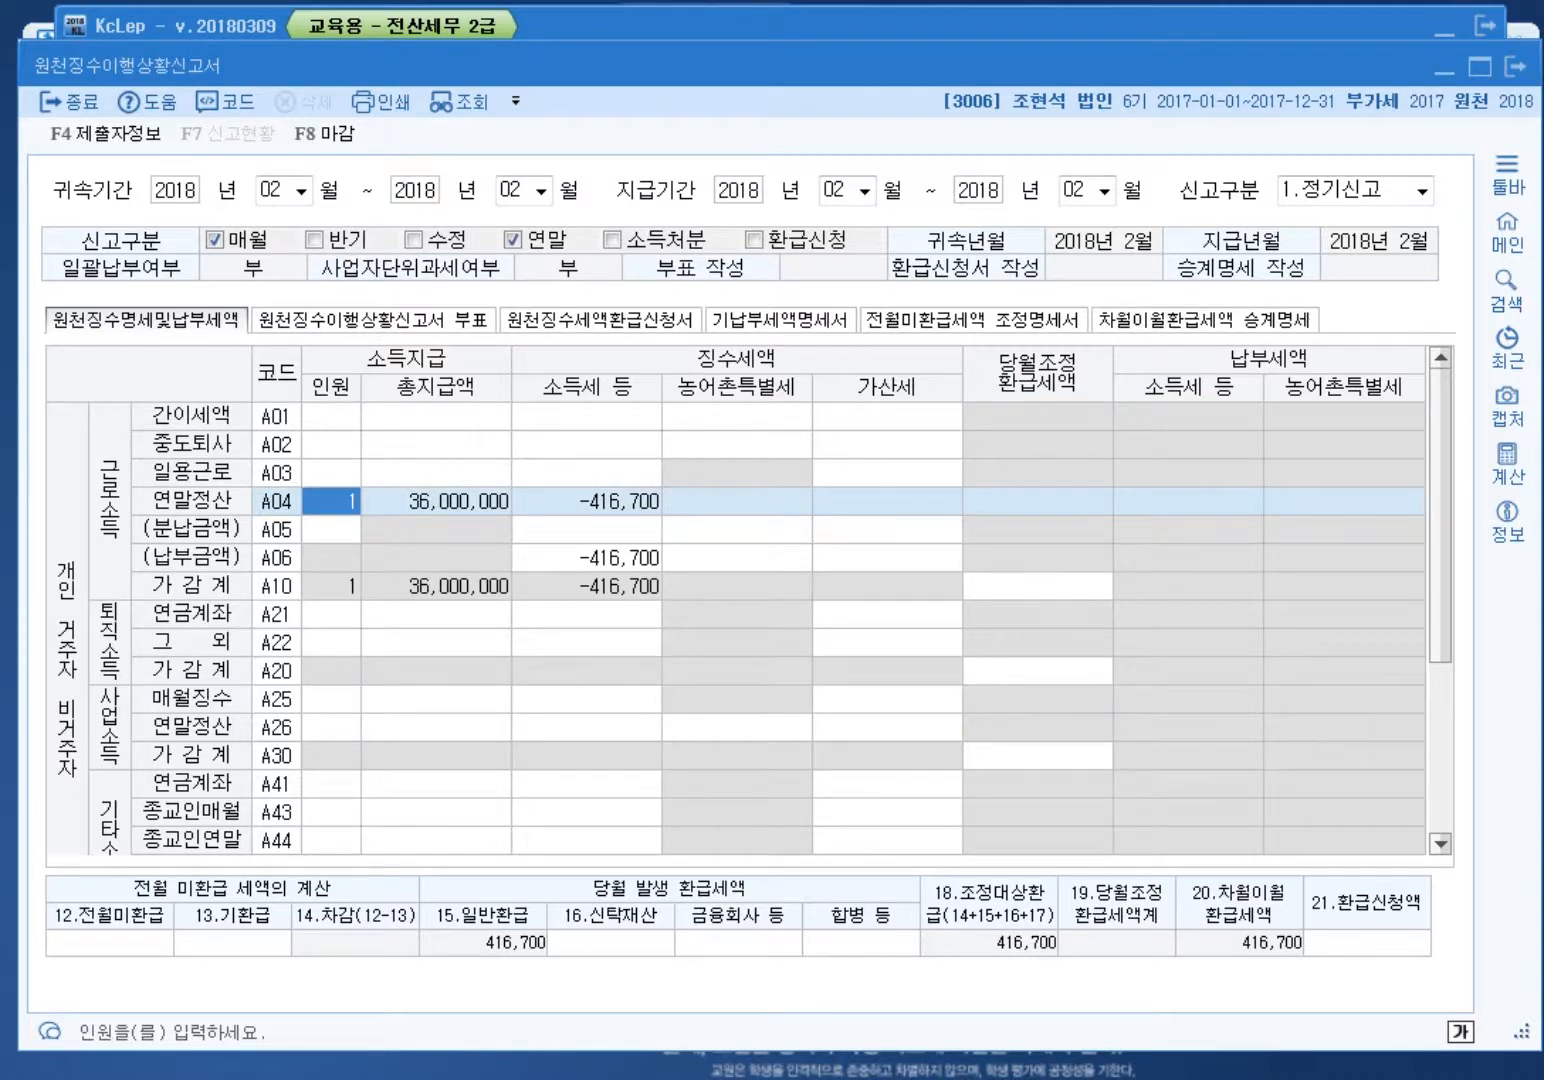
key("Escape")
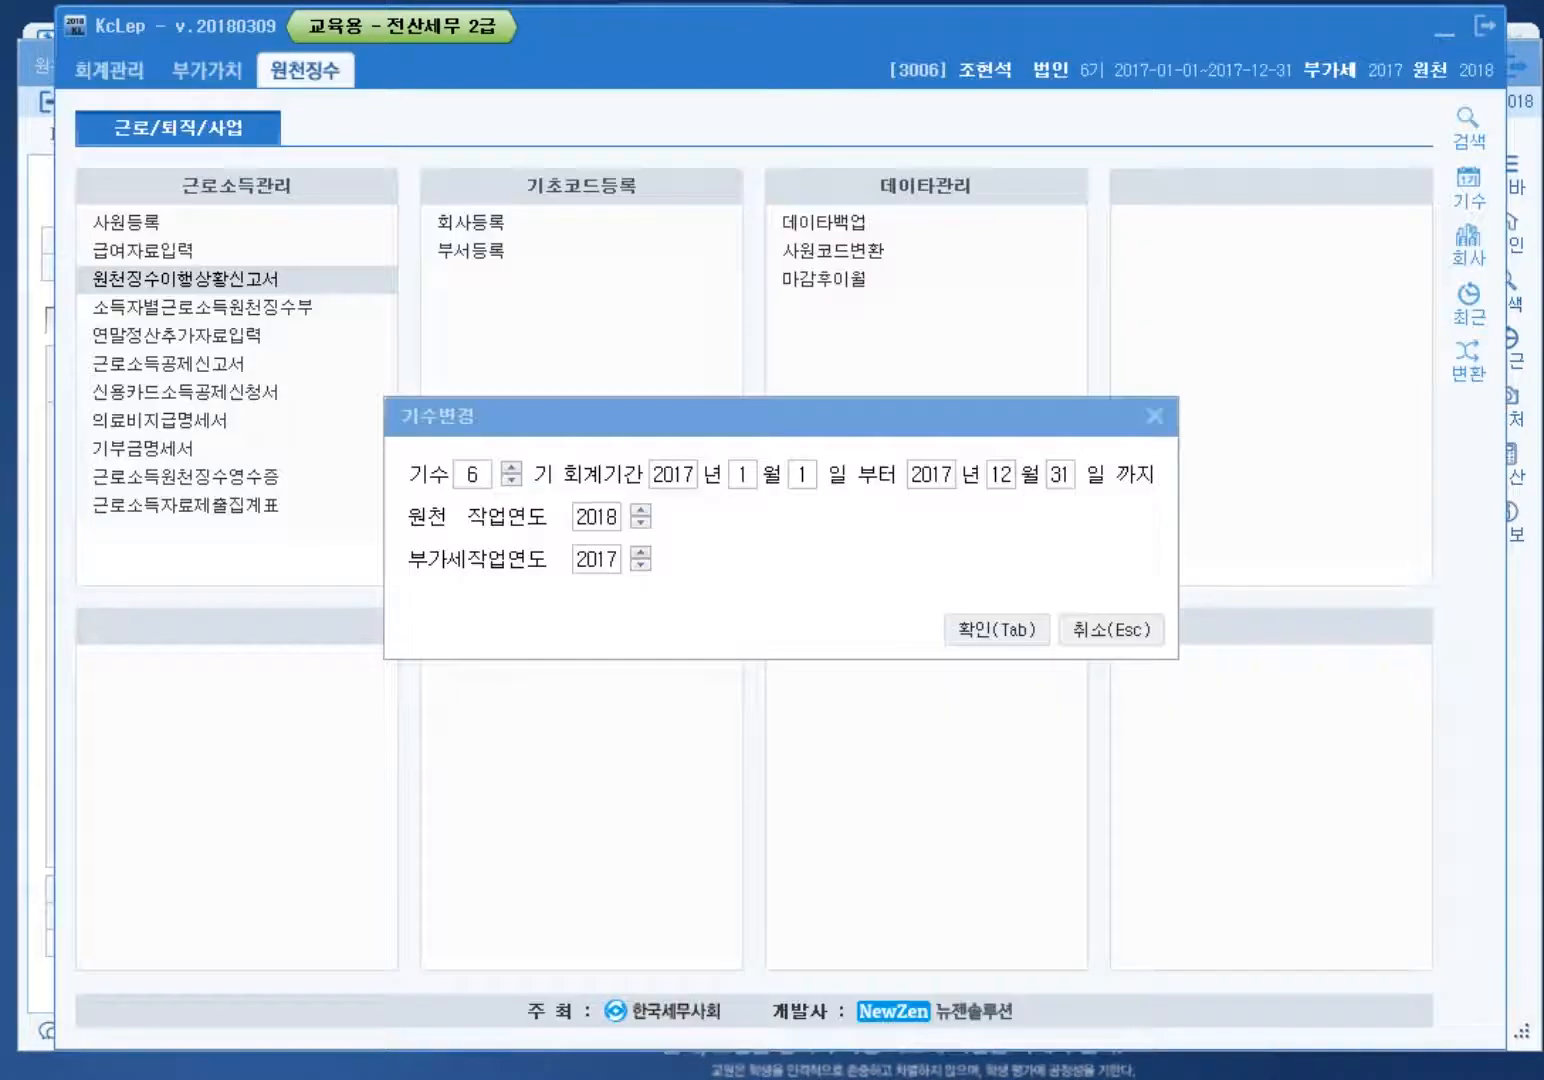
left_click(1154, 415)
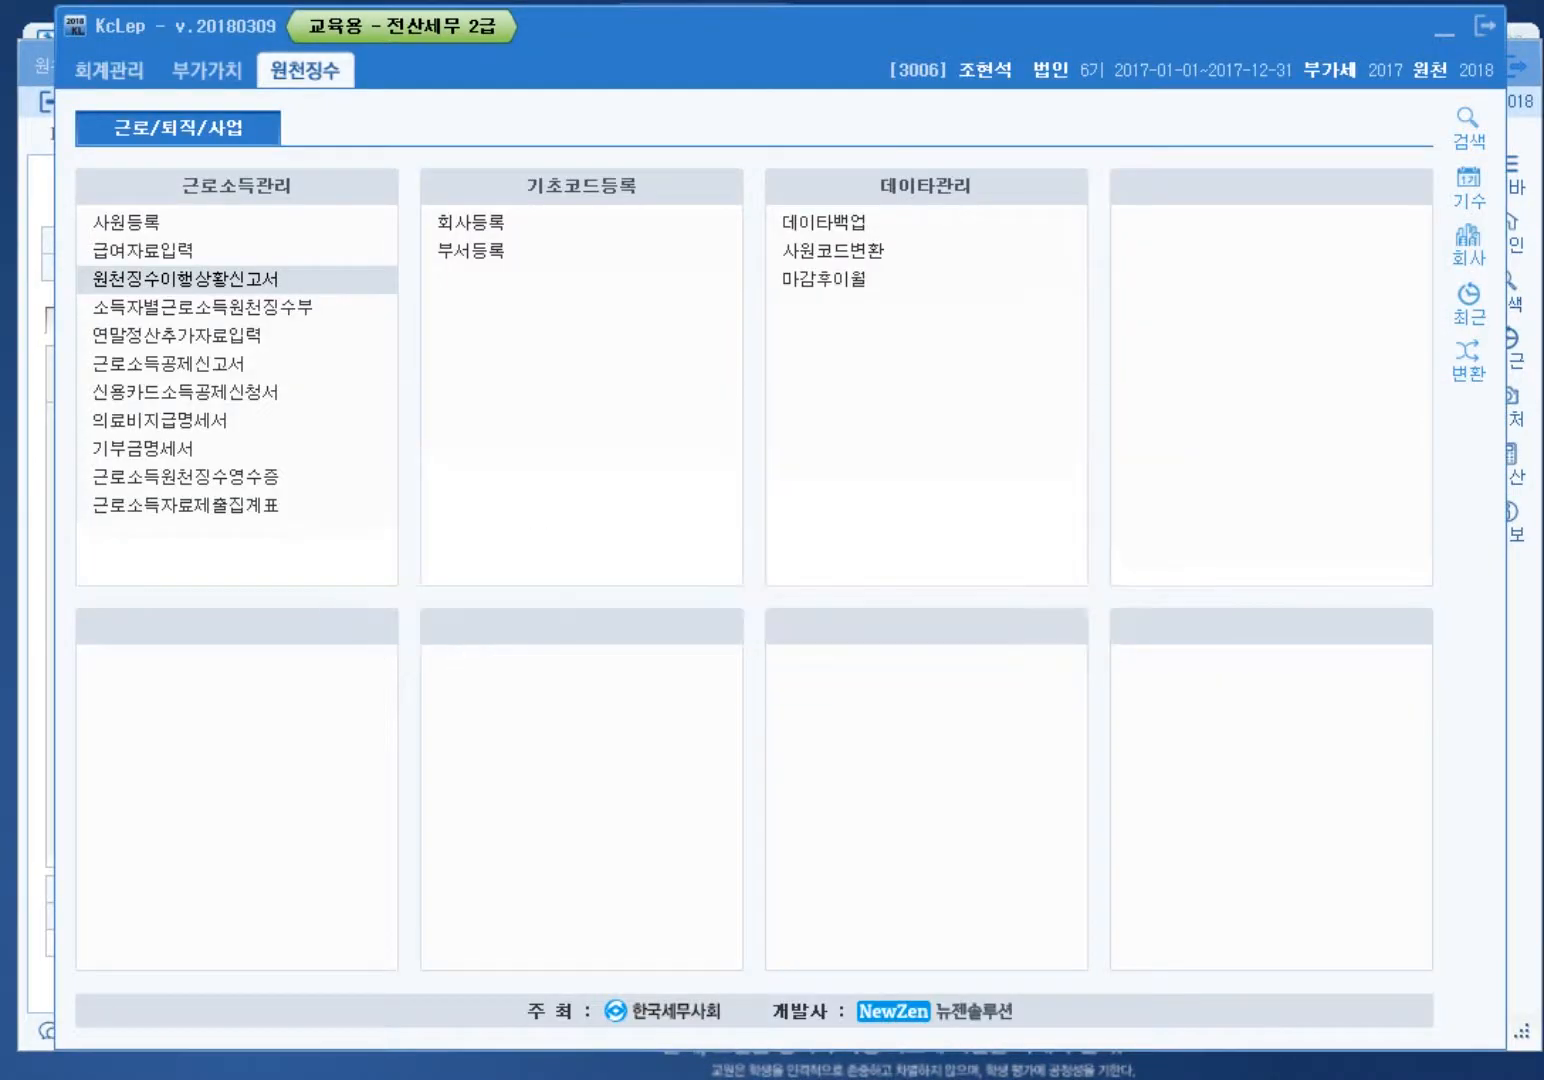
key("Return")
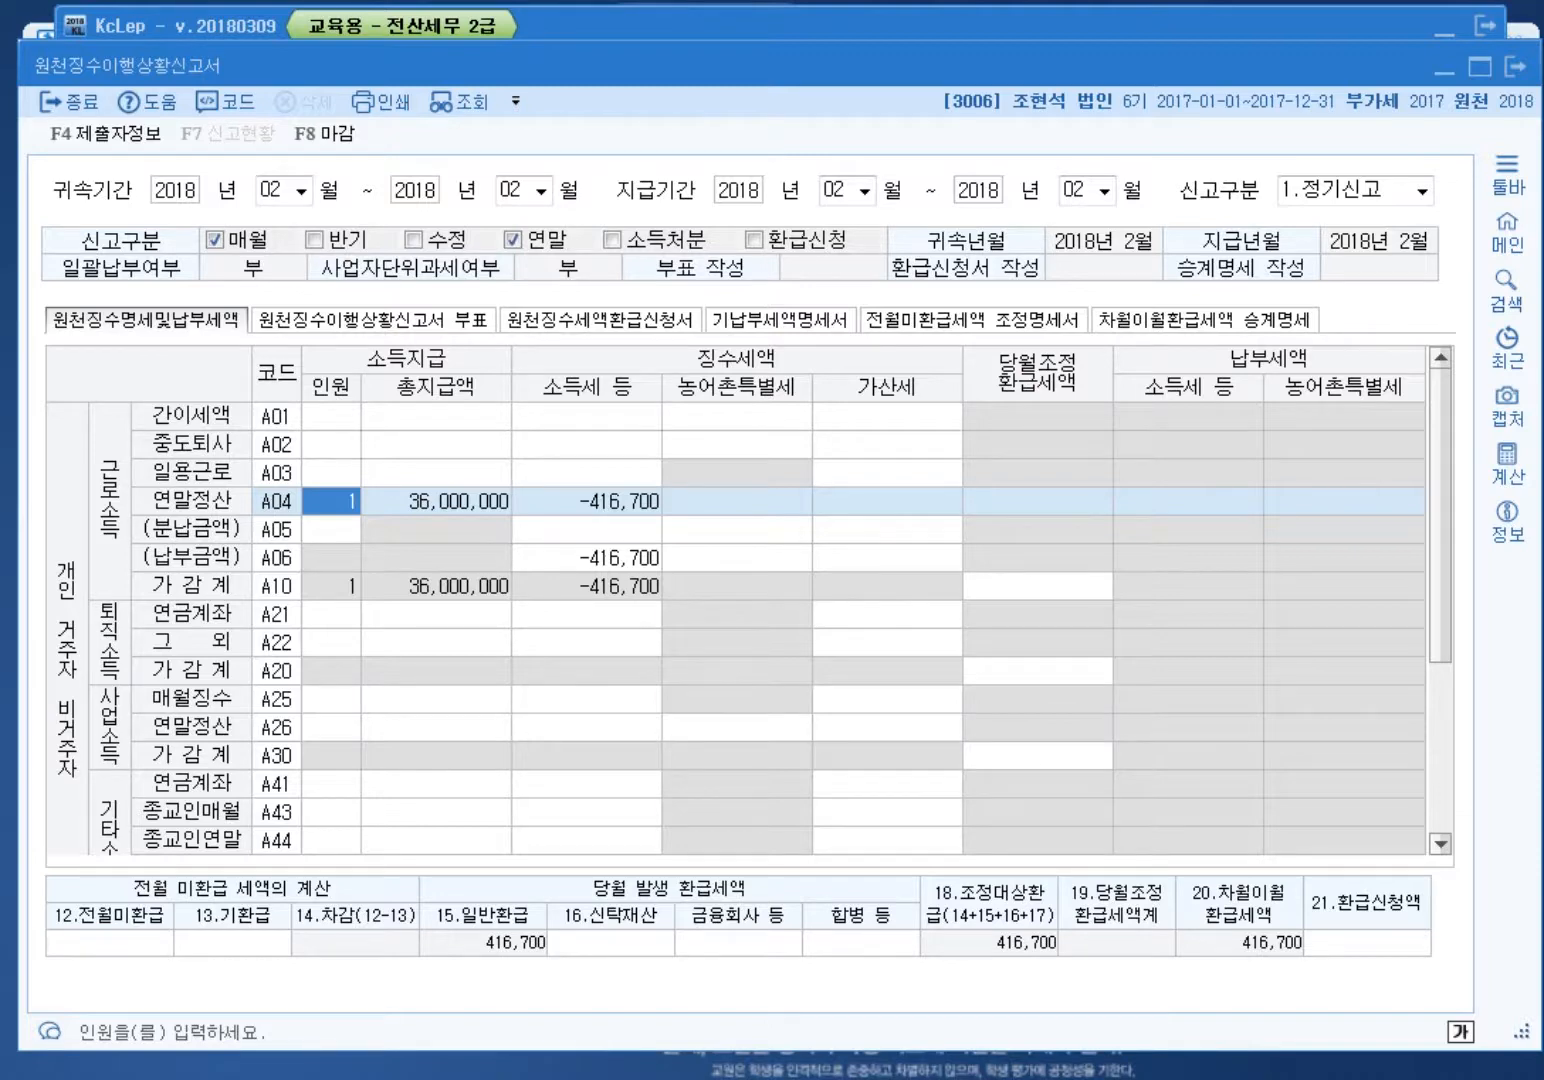
left_click(1366, 943)
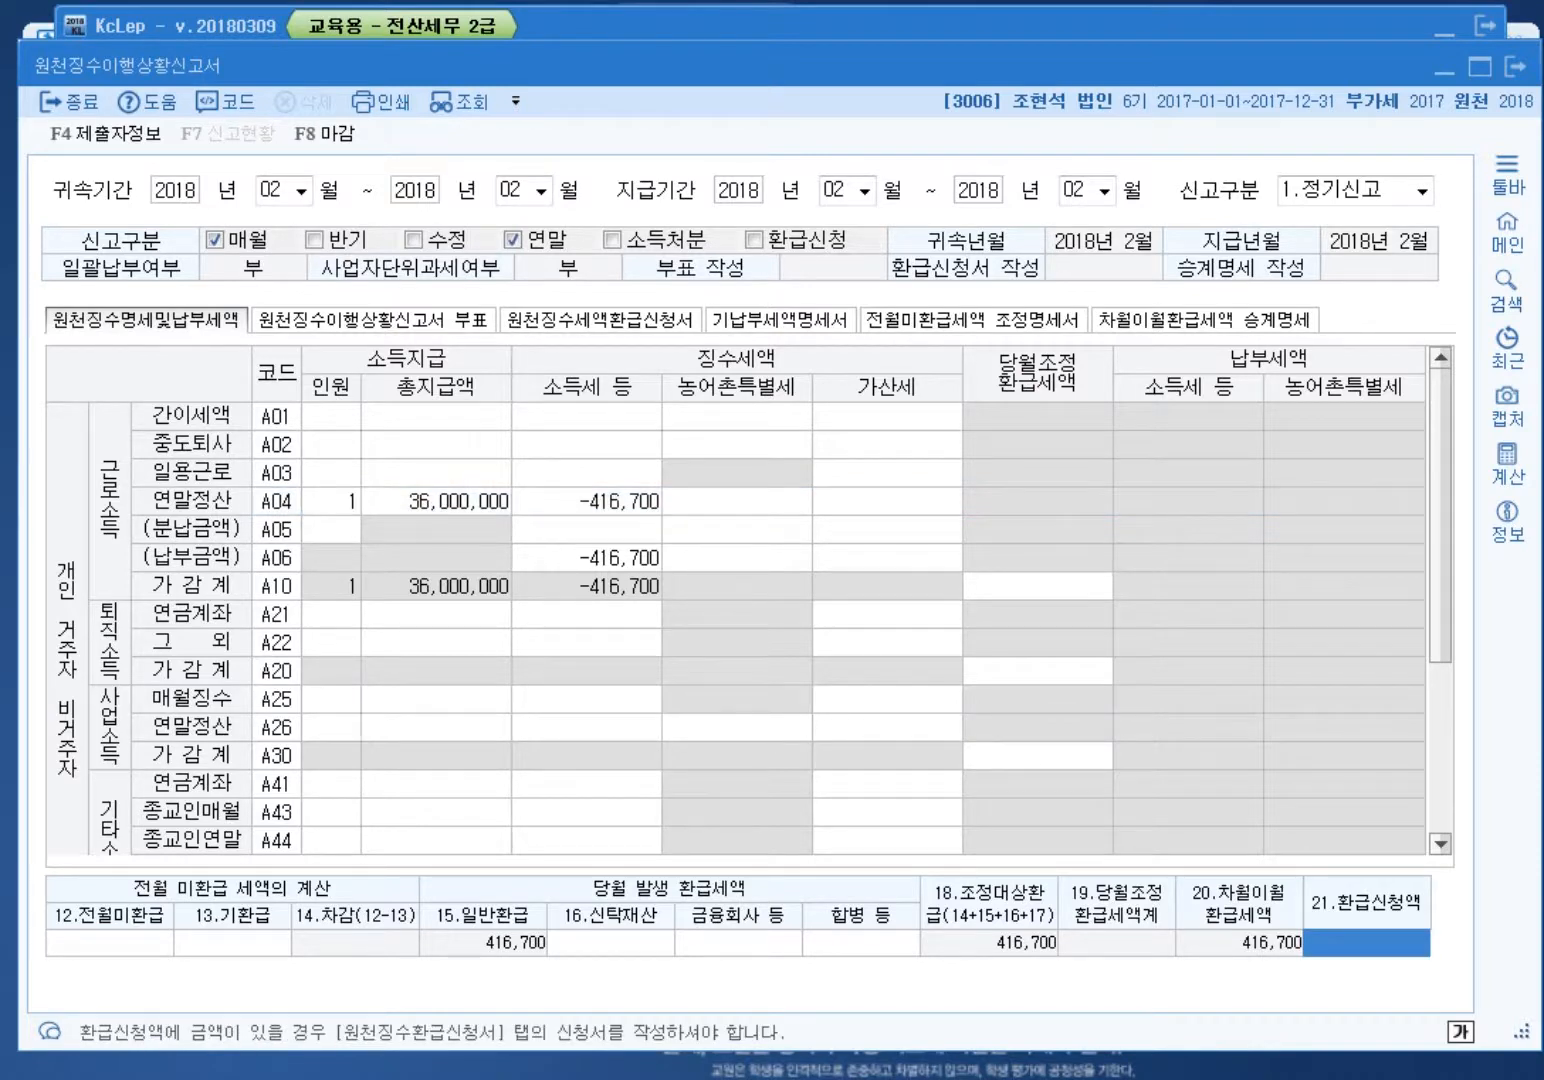
type("416700")
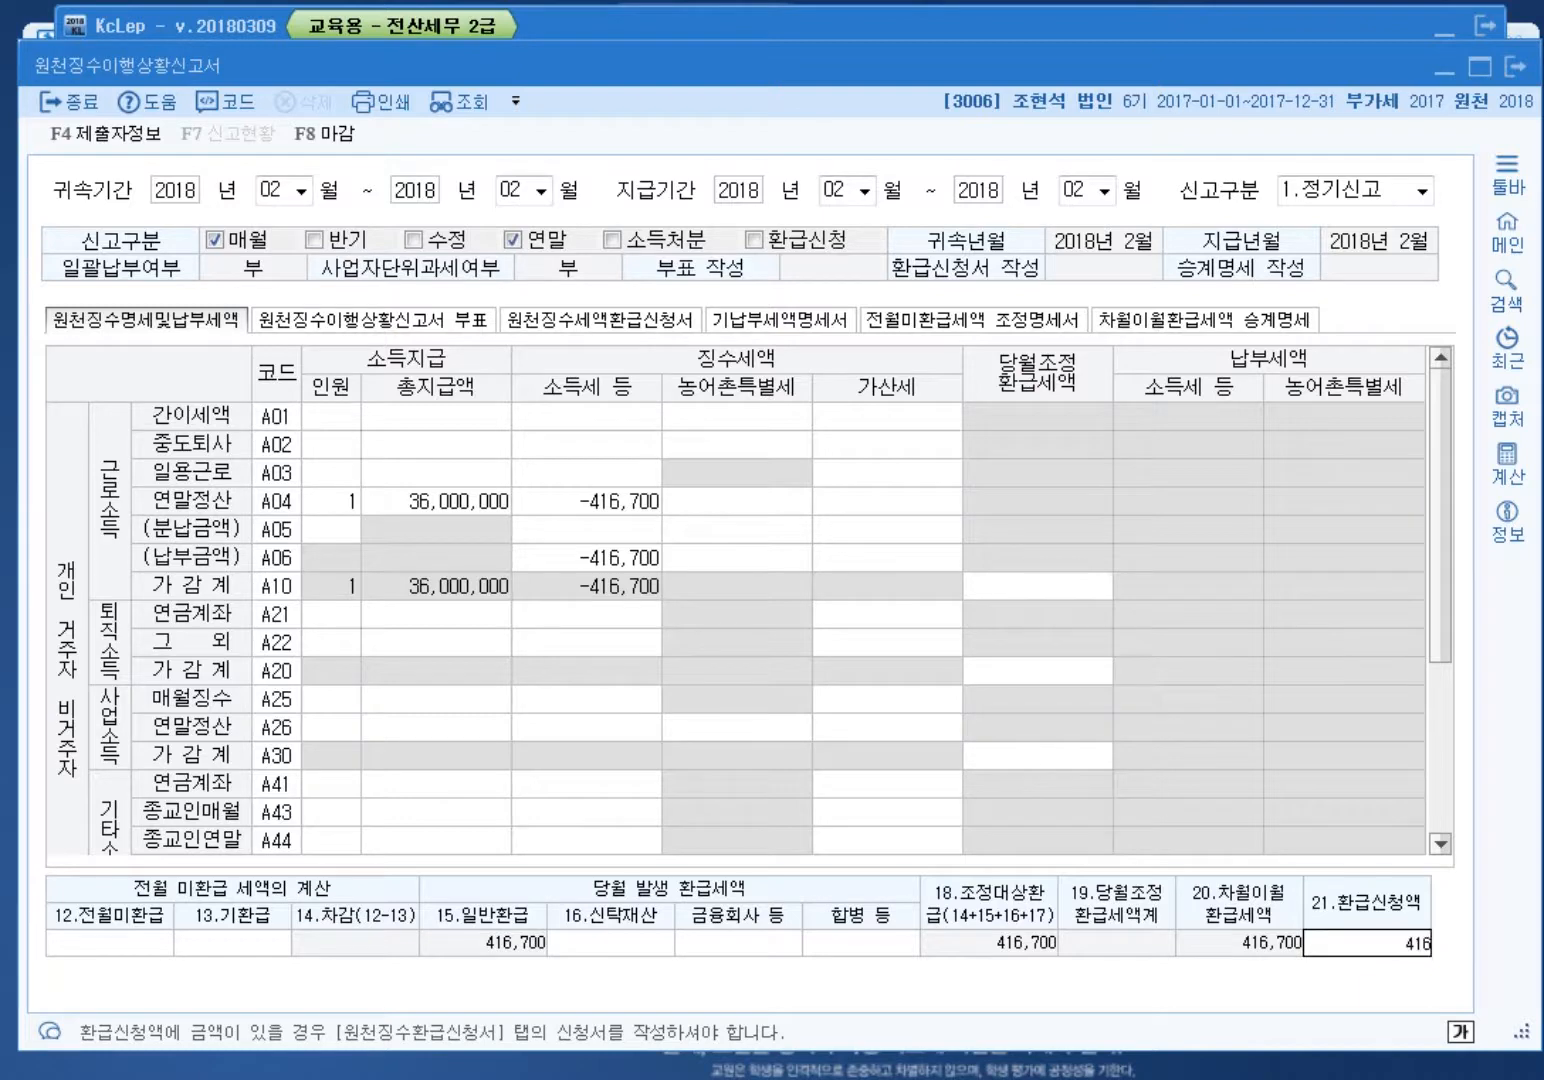
key("Return")
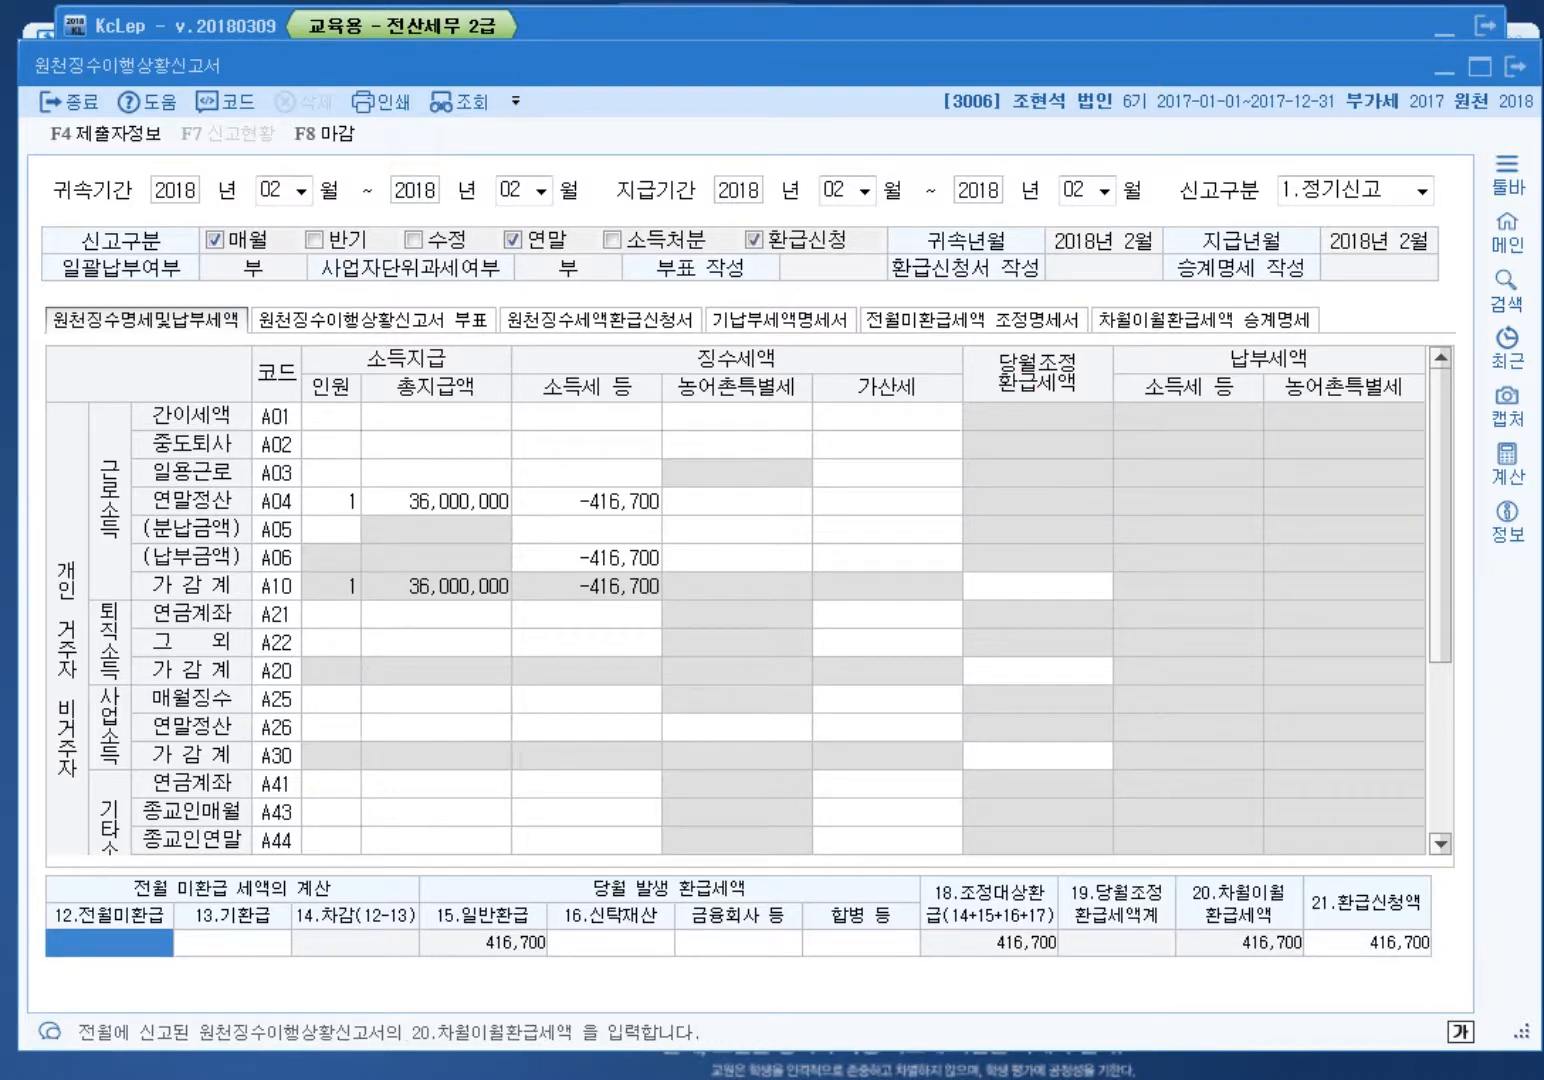
left_click(1366, 943)
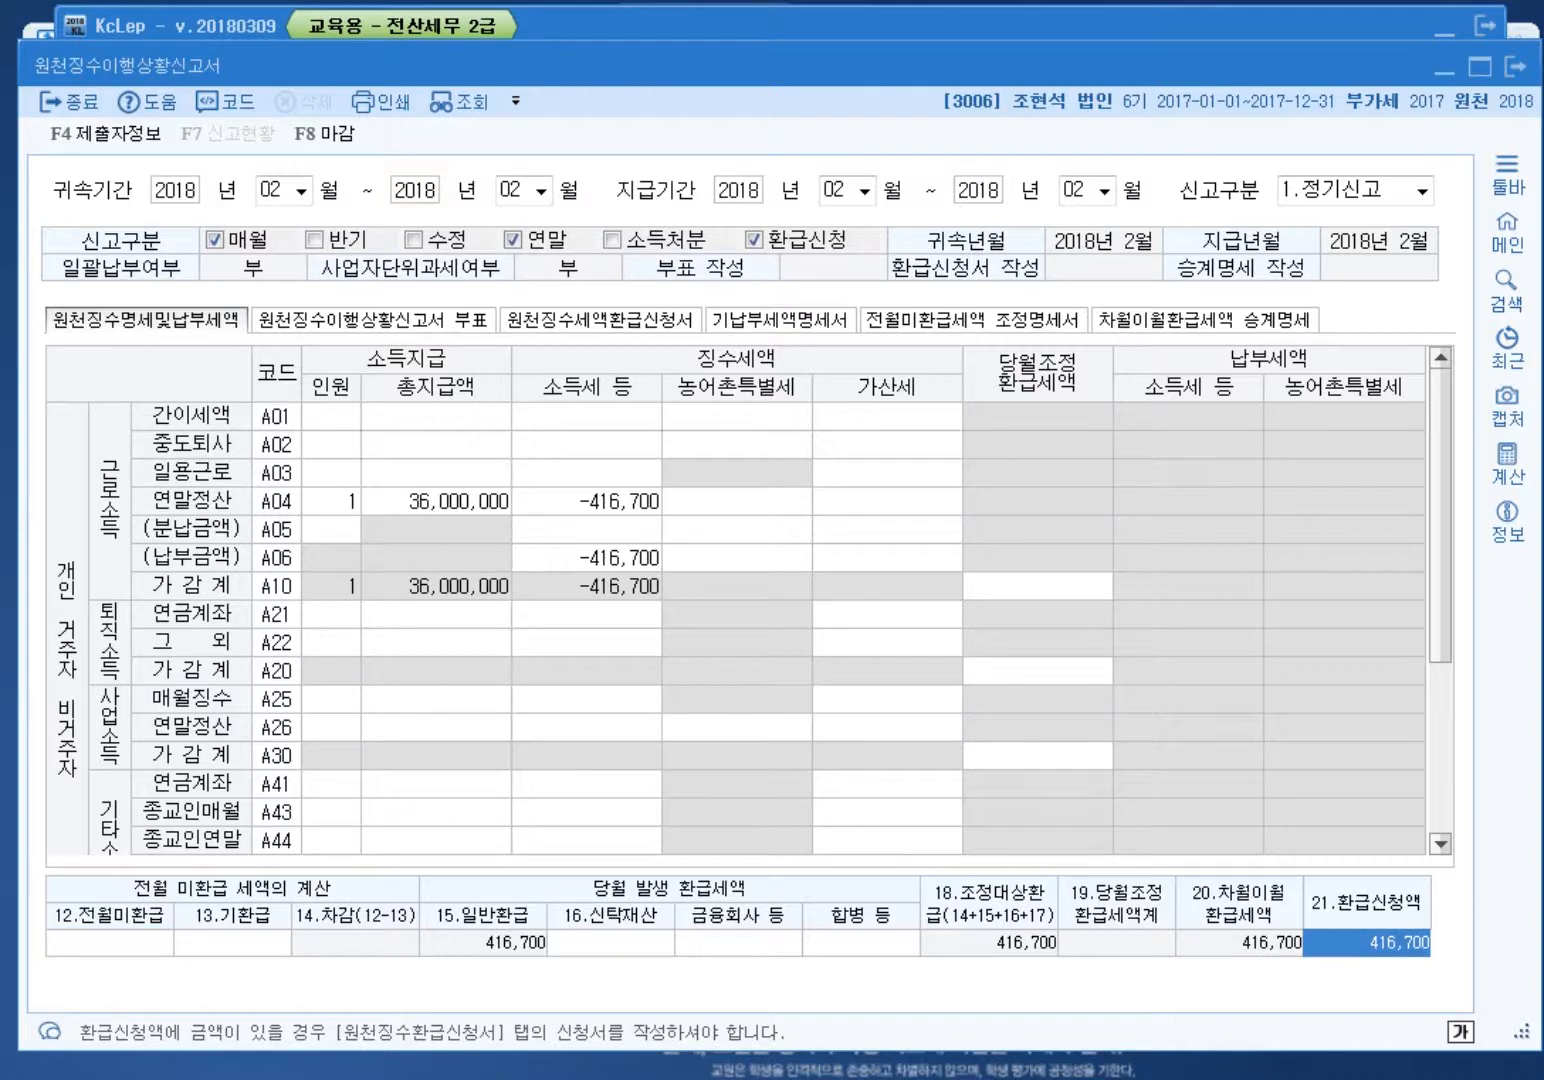
key("BackSpace")
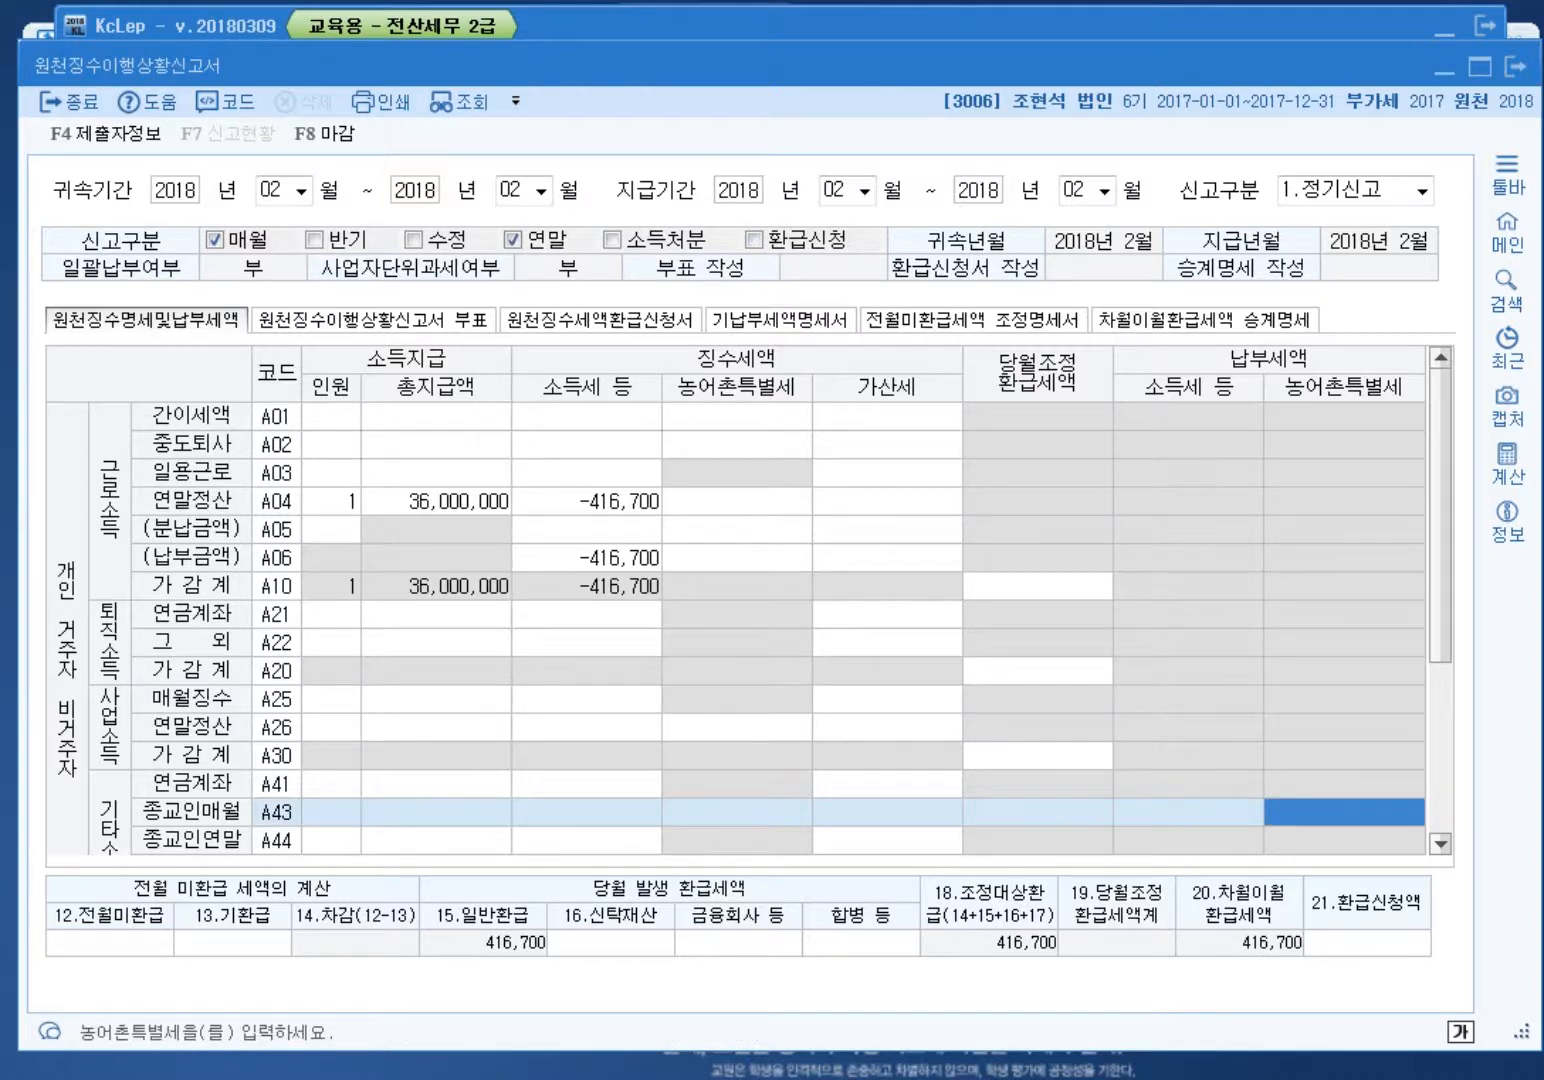
Step: Leave February unsaved and load the March 2018 regular report
key("Escape")
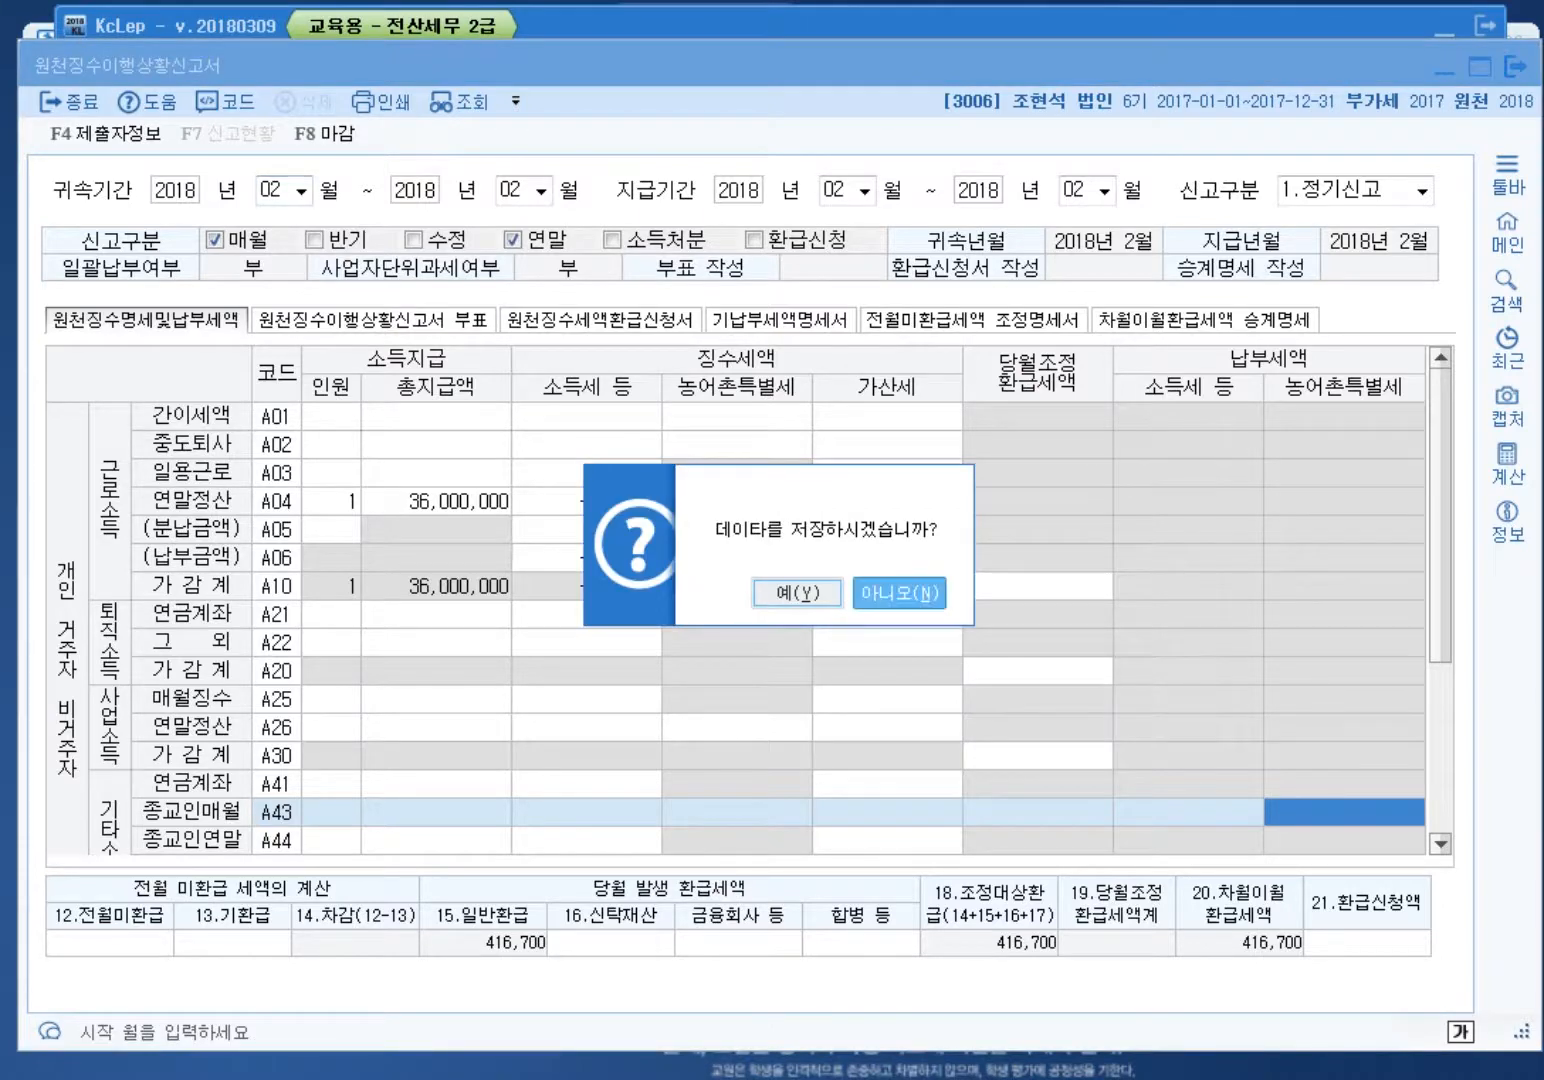
left_click(900, 594)
type("03")
key("Return")
key("Return")
key("Return")
key("Return")
key("Return")
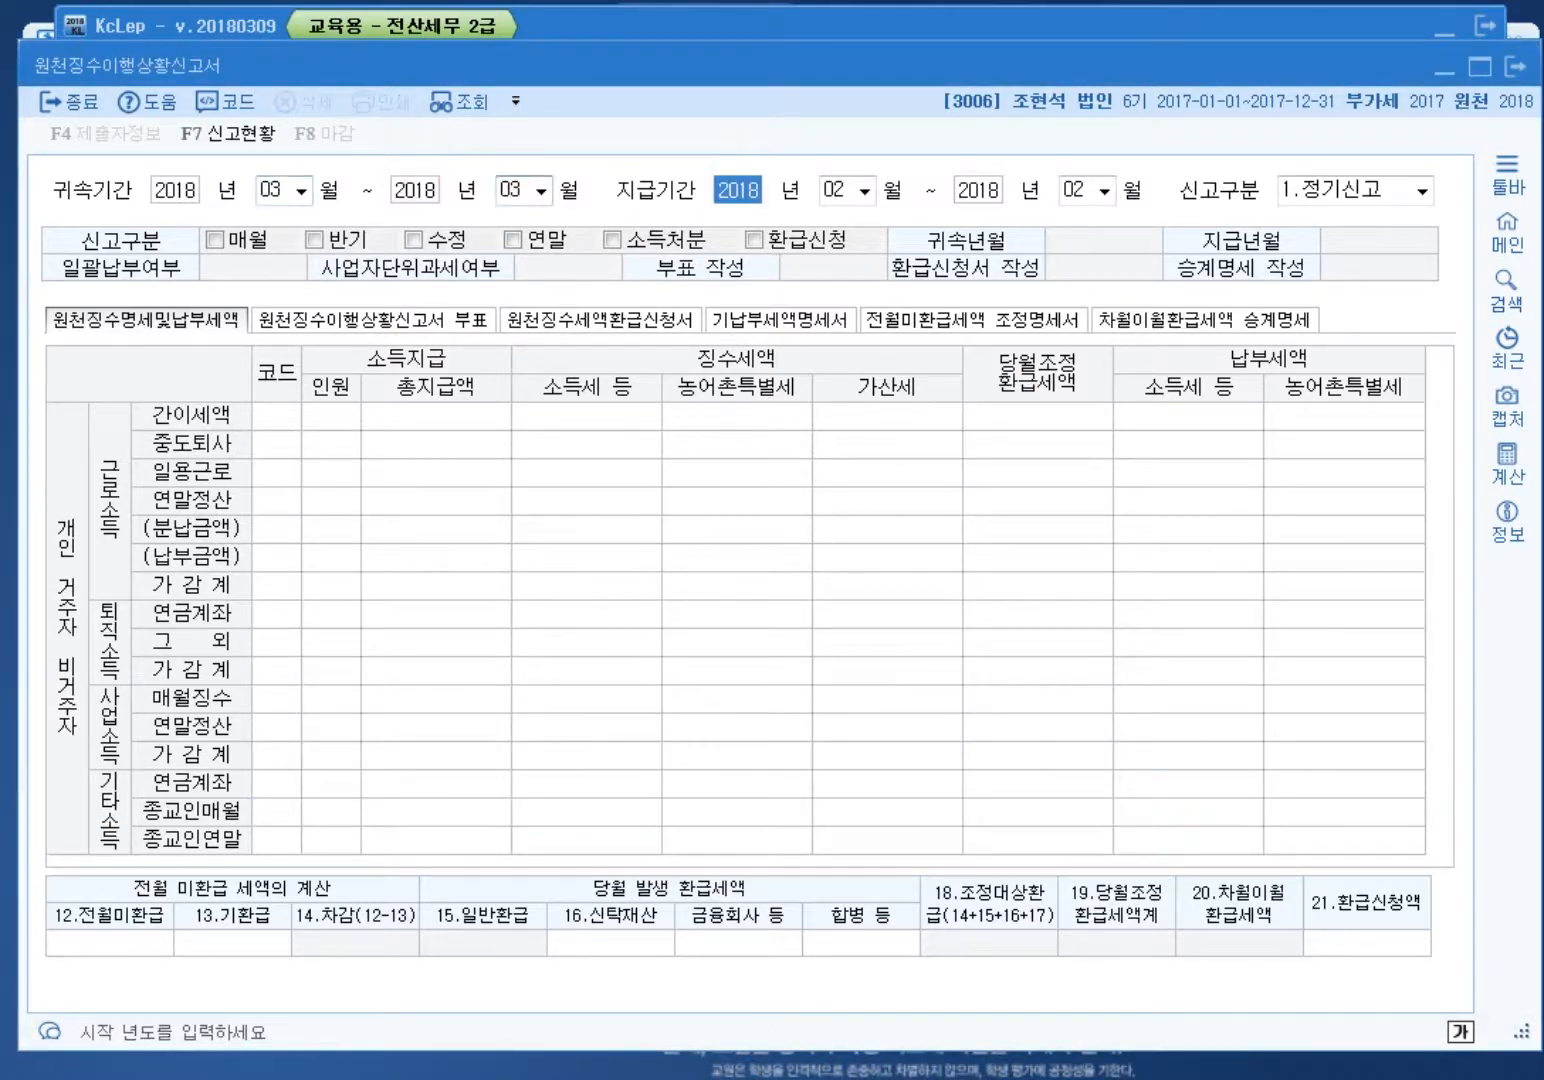
type("03")
key("Return")
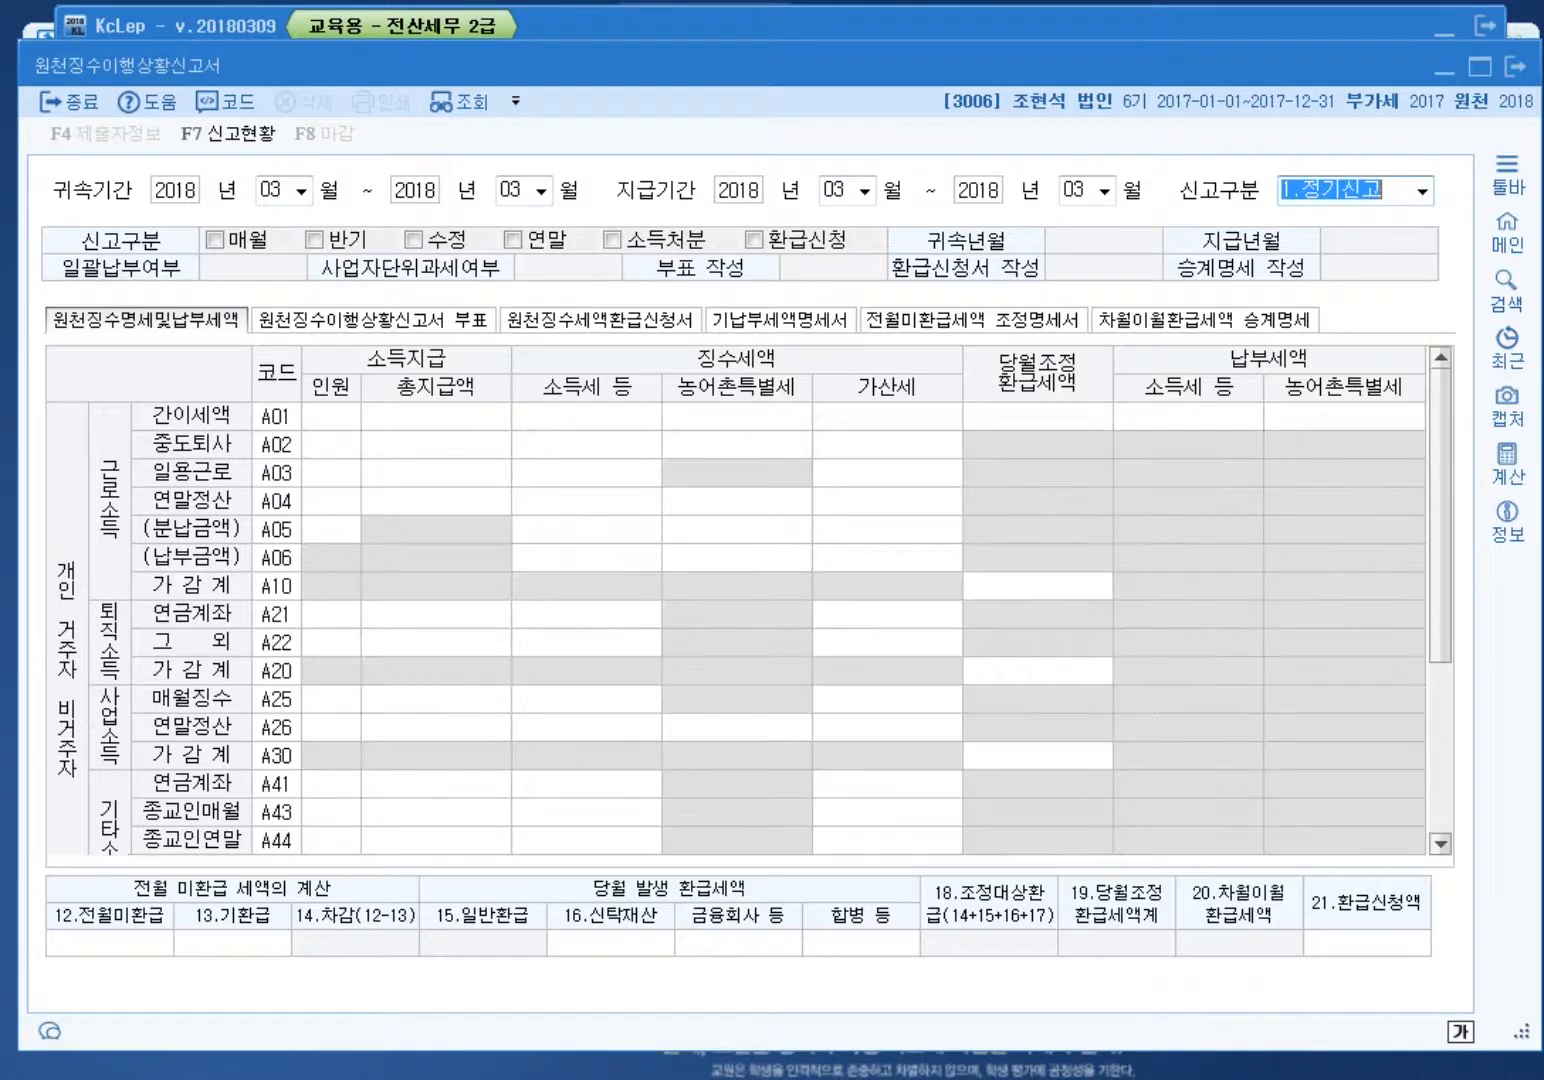
key("Return")
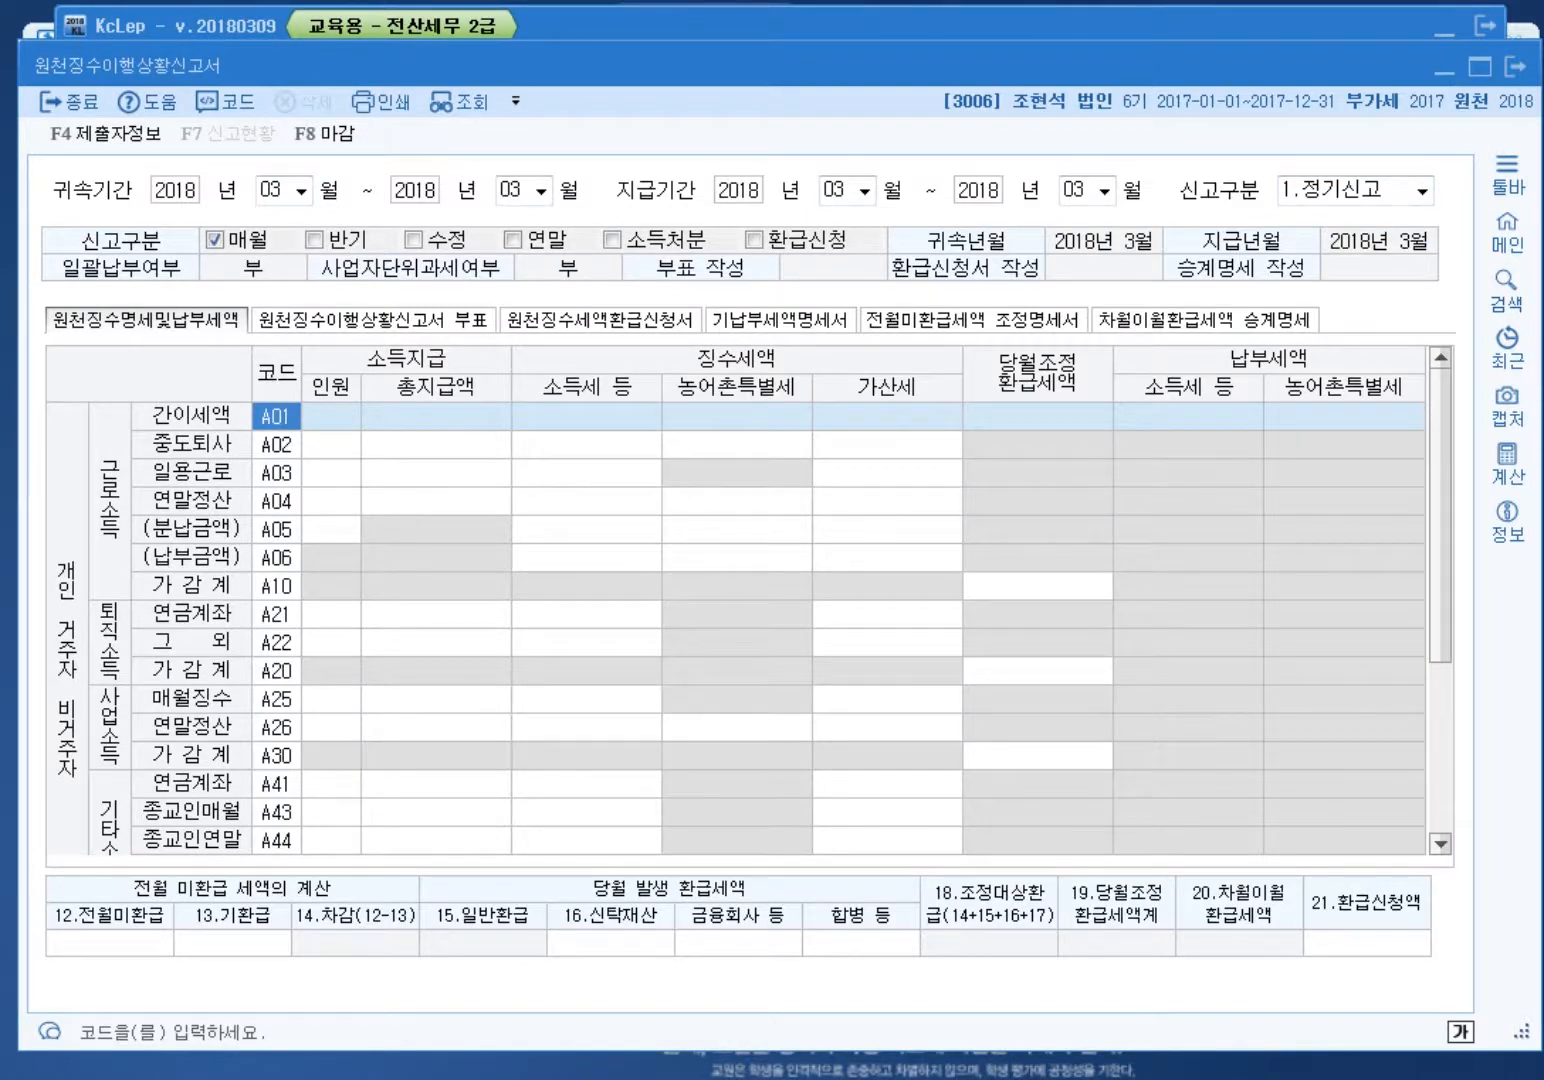
left_click(109, 943)
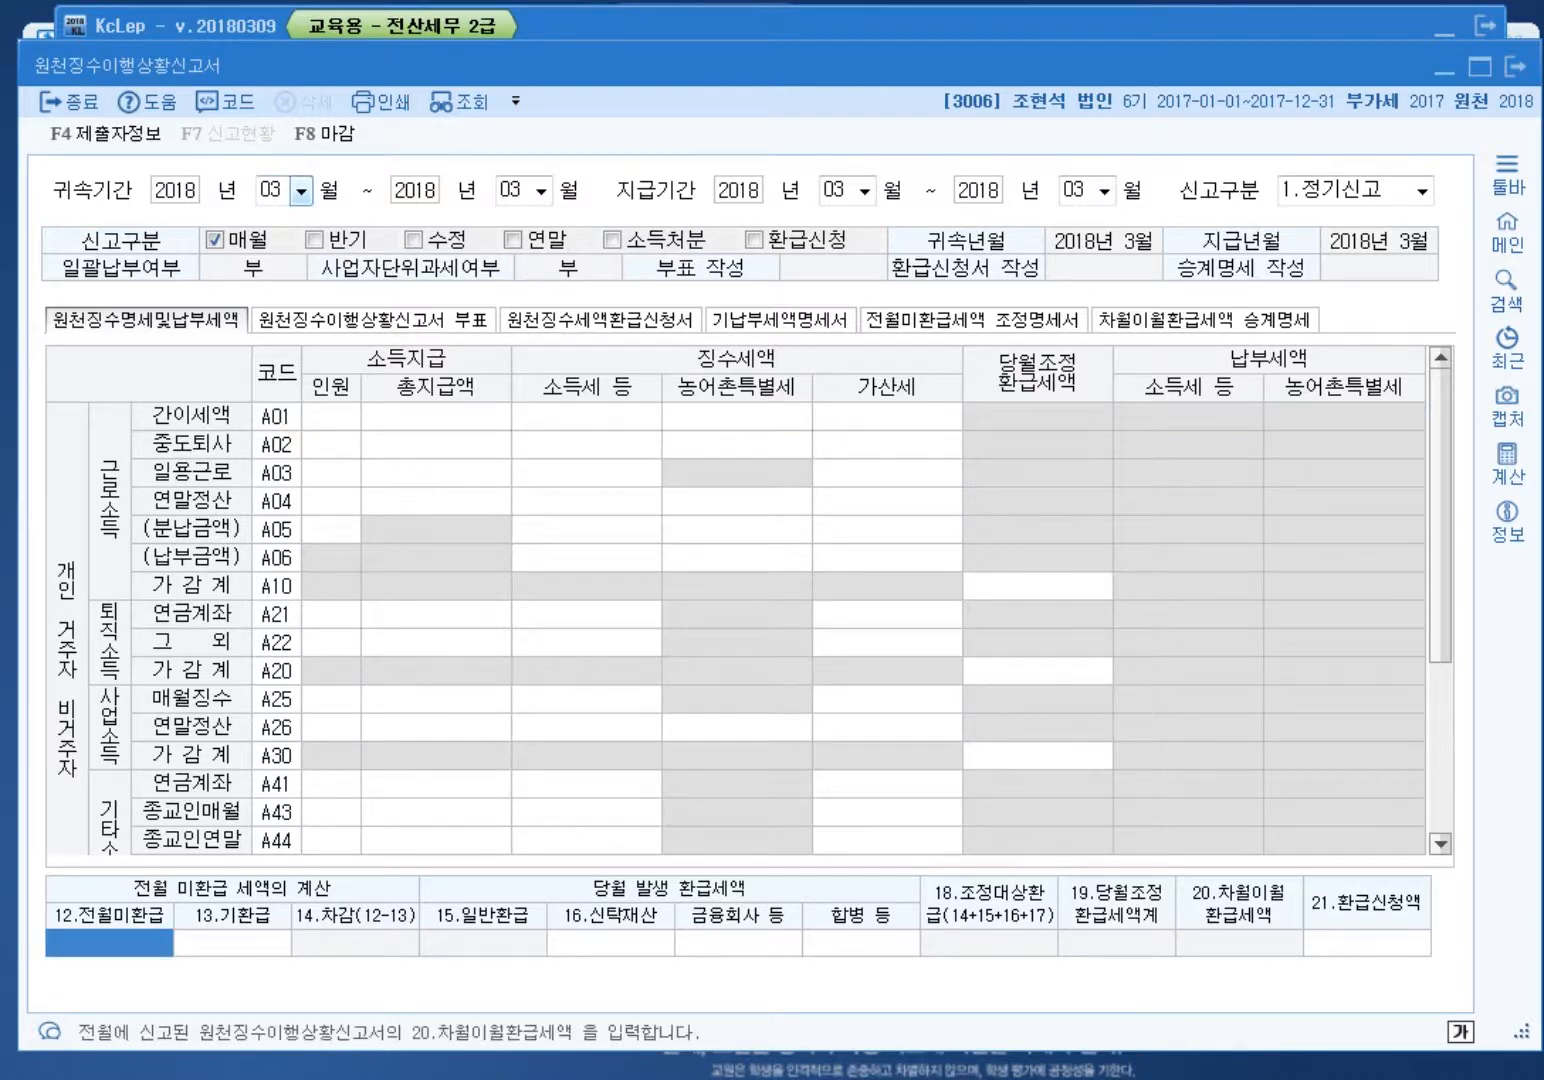
left_click(301, 191)
key("Right")
key("Return")
type("02")
key("Return")
type("02")
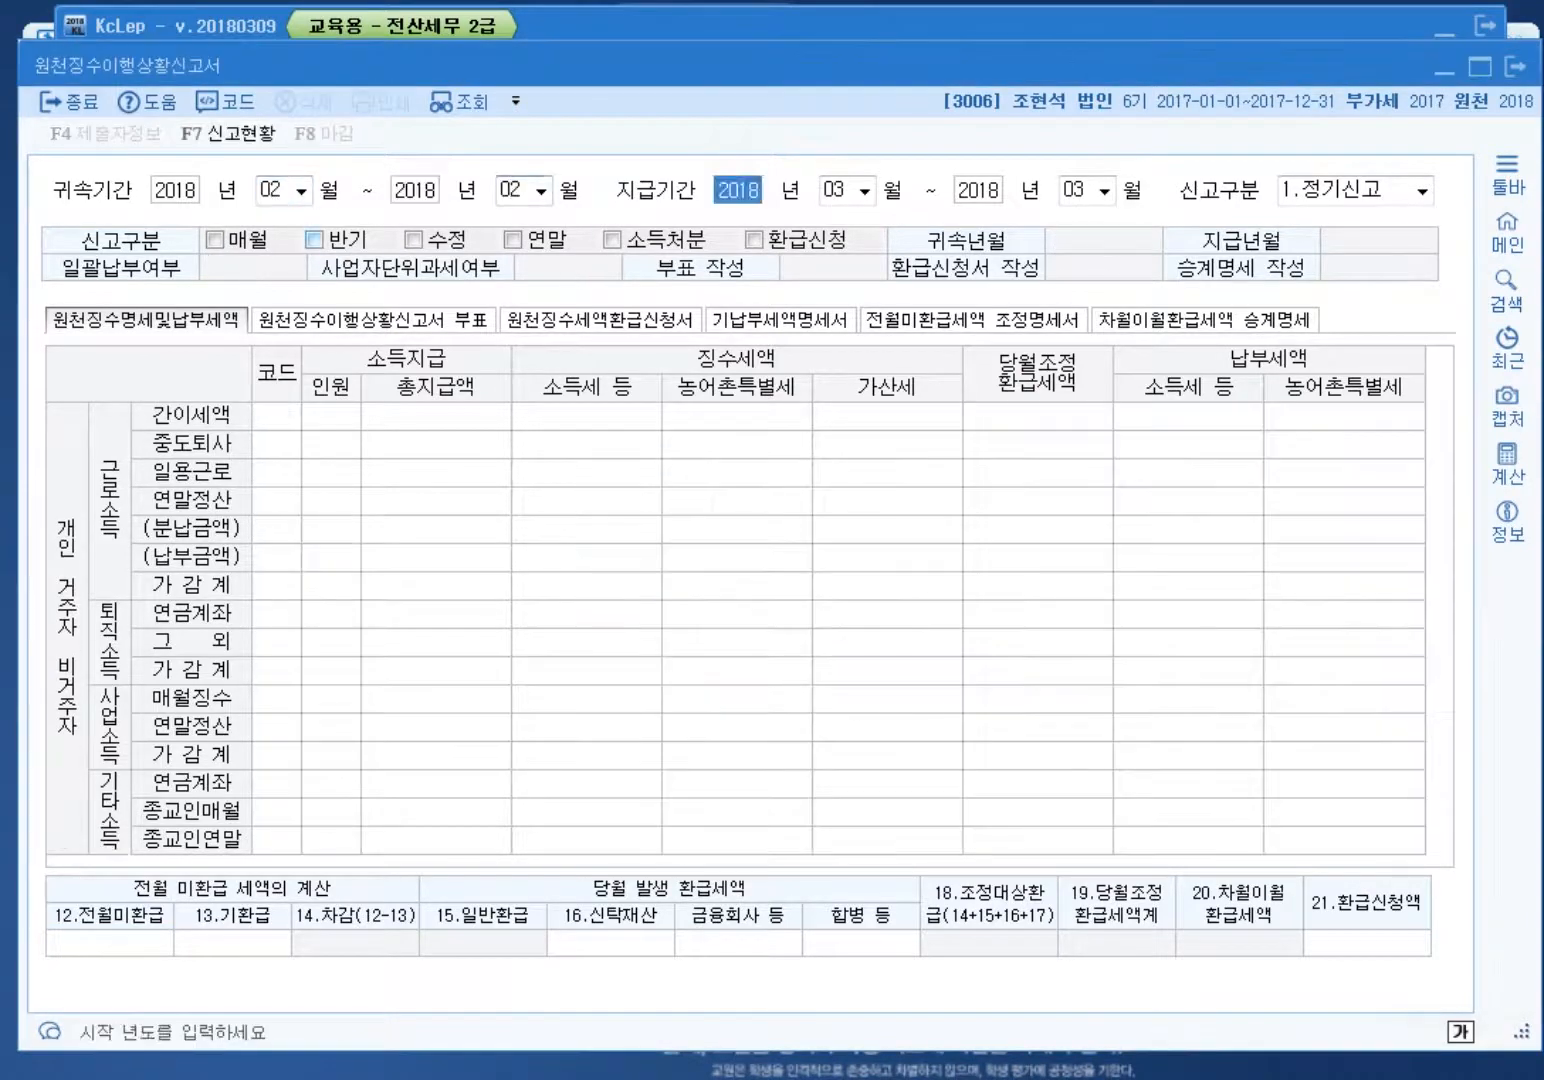
key("Return")
type("02")
key("Return")
type("02")
key("Return")
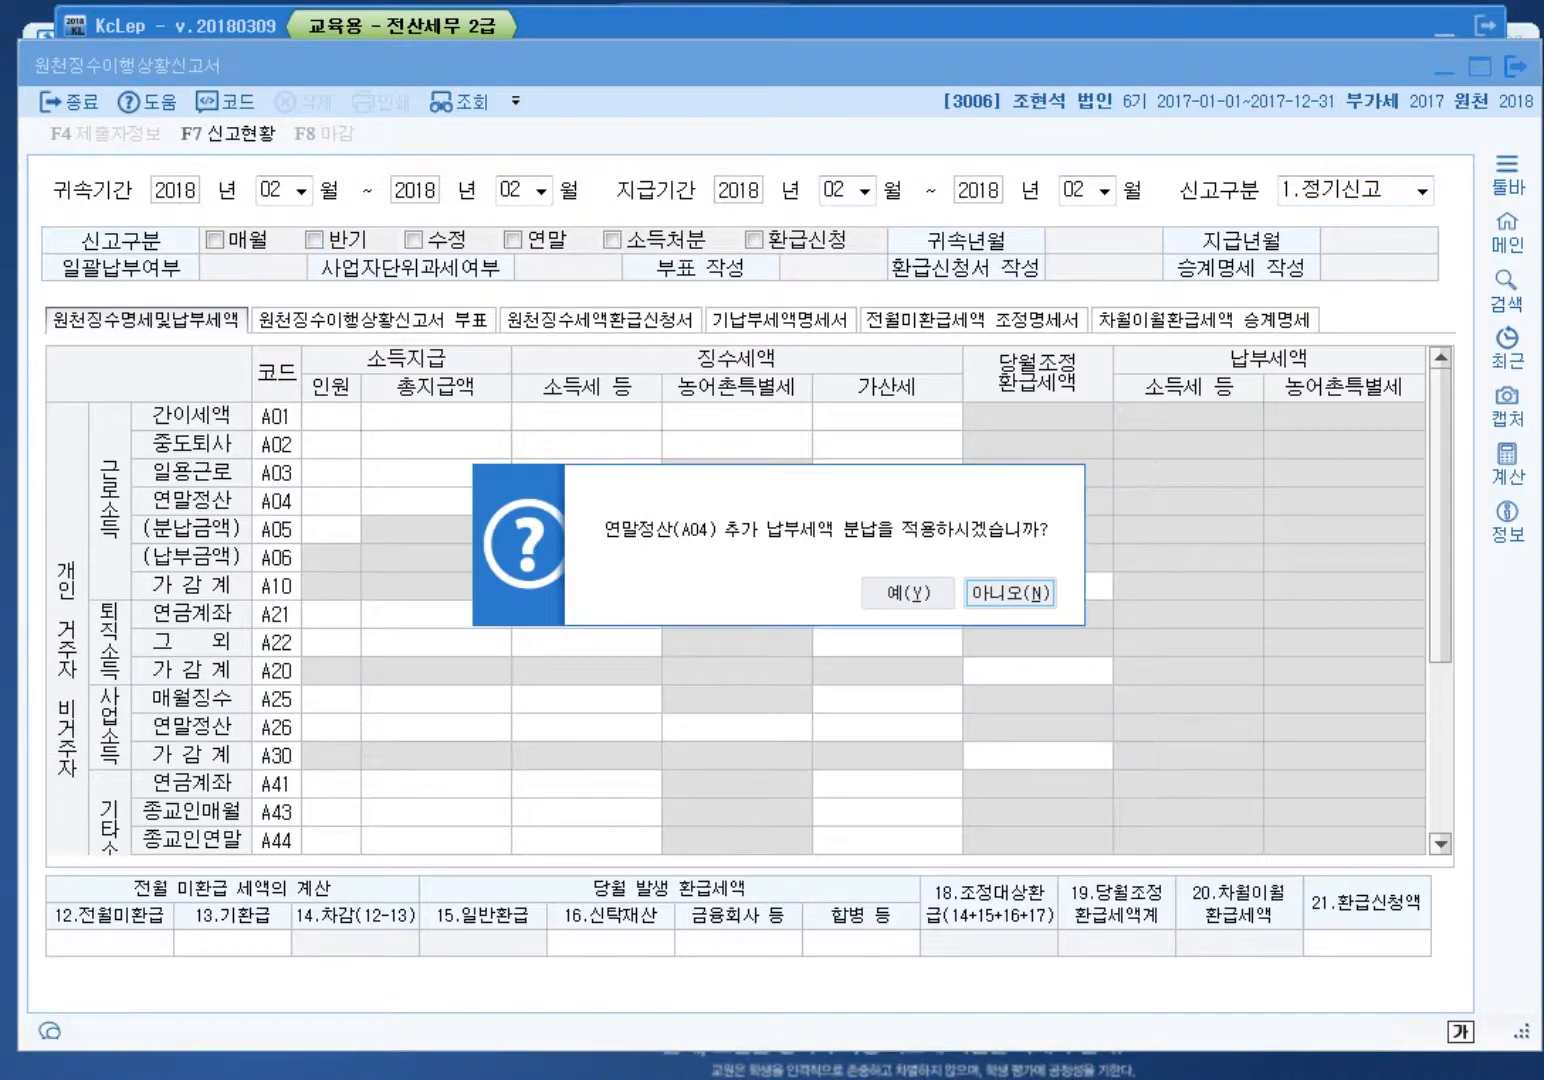
key("Return")
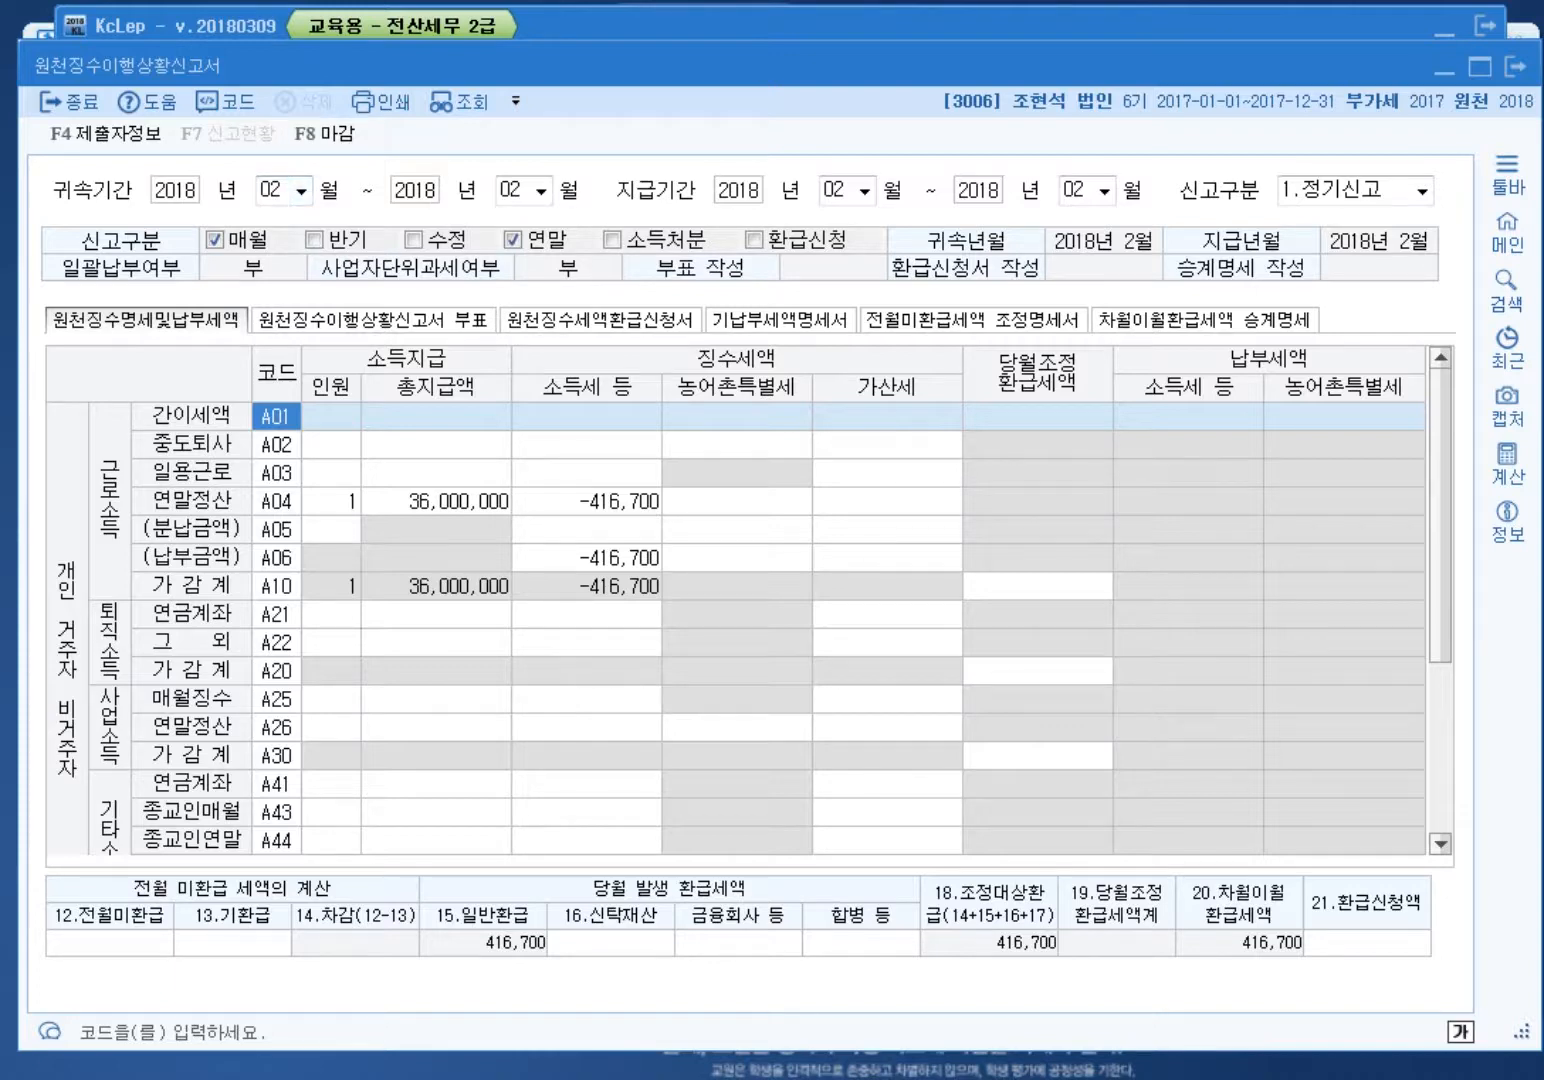
key("Escape")
left_click(899, 593)
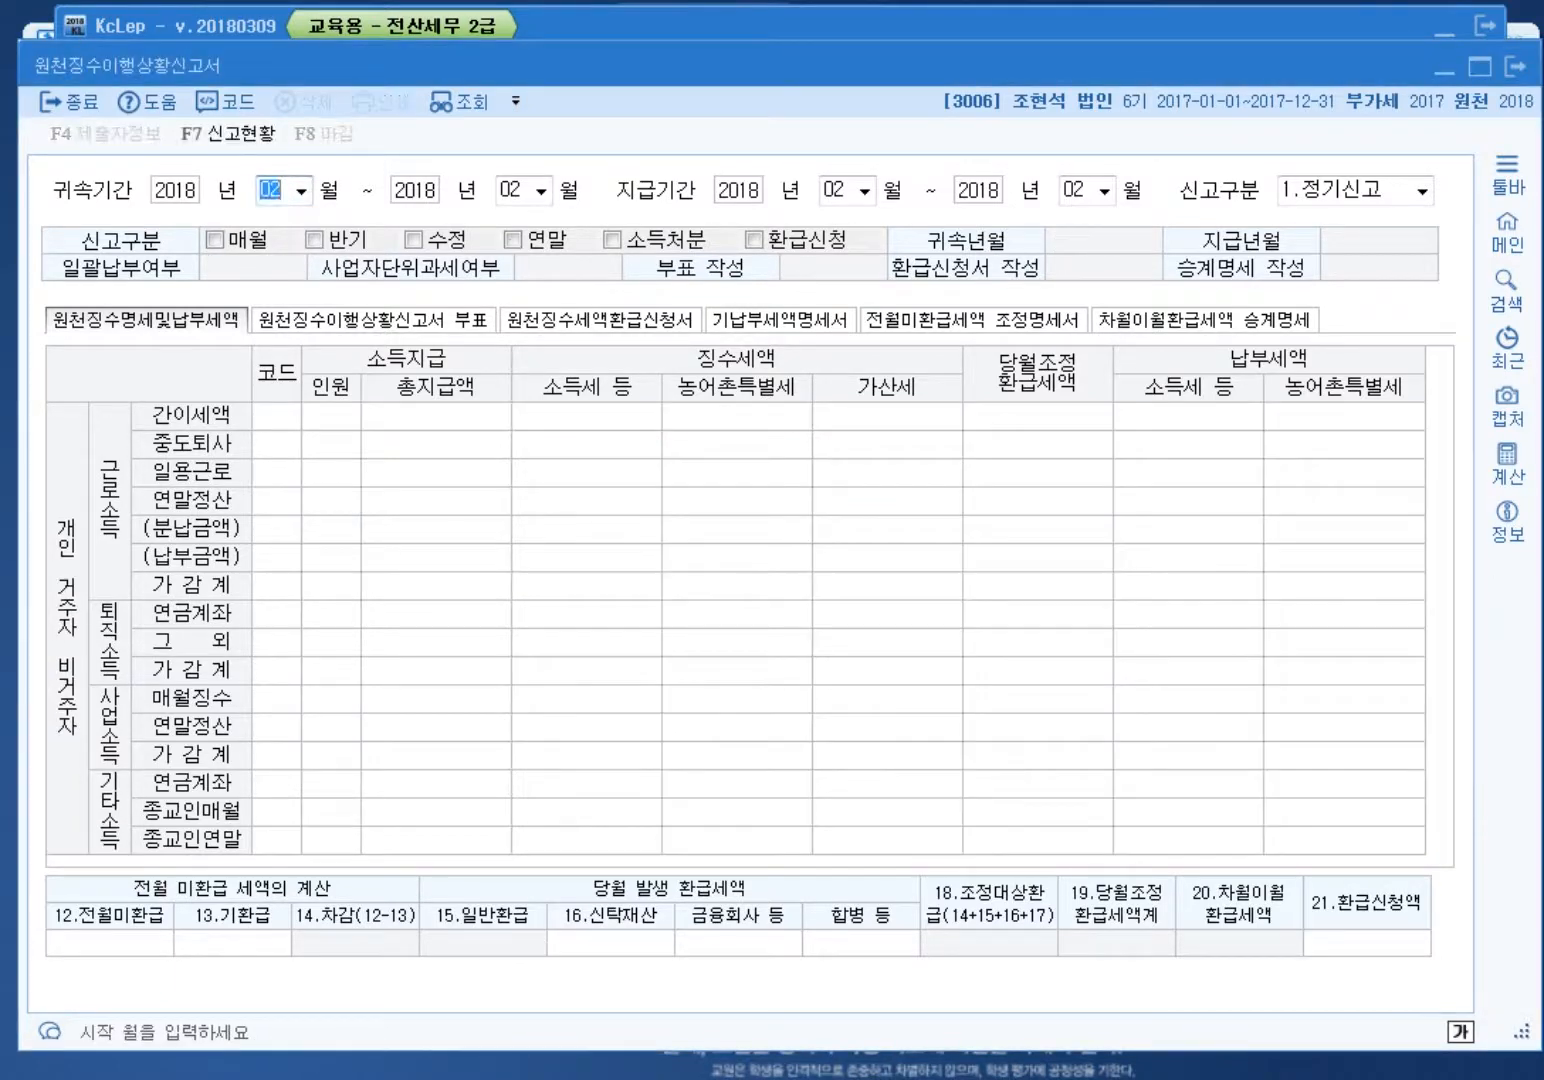
type("3")
key("Return")
key("Return")
type("3")
key("Return")
key("Return")
type("3")
key("Return")
key("Return")
key("Return")
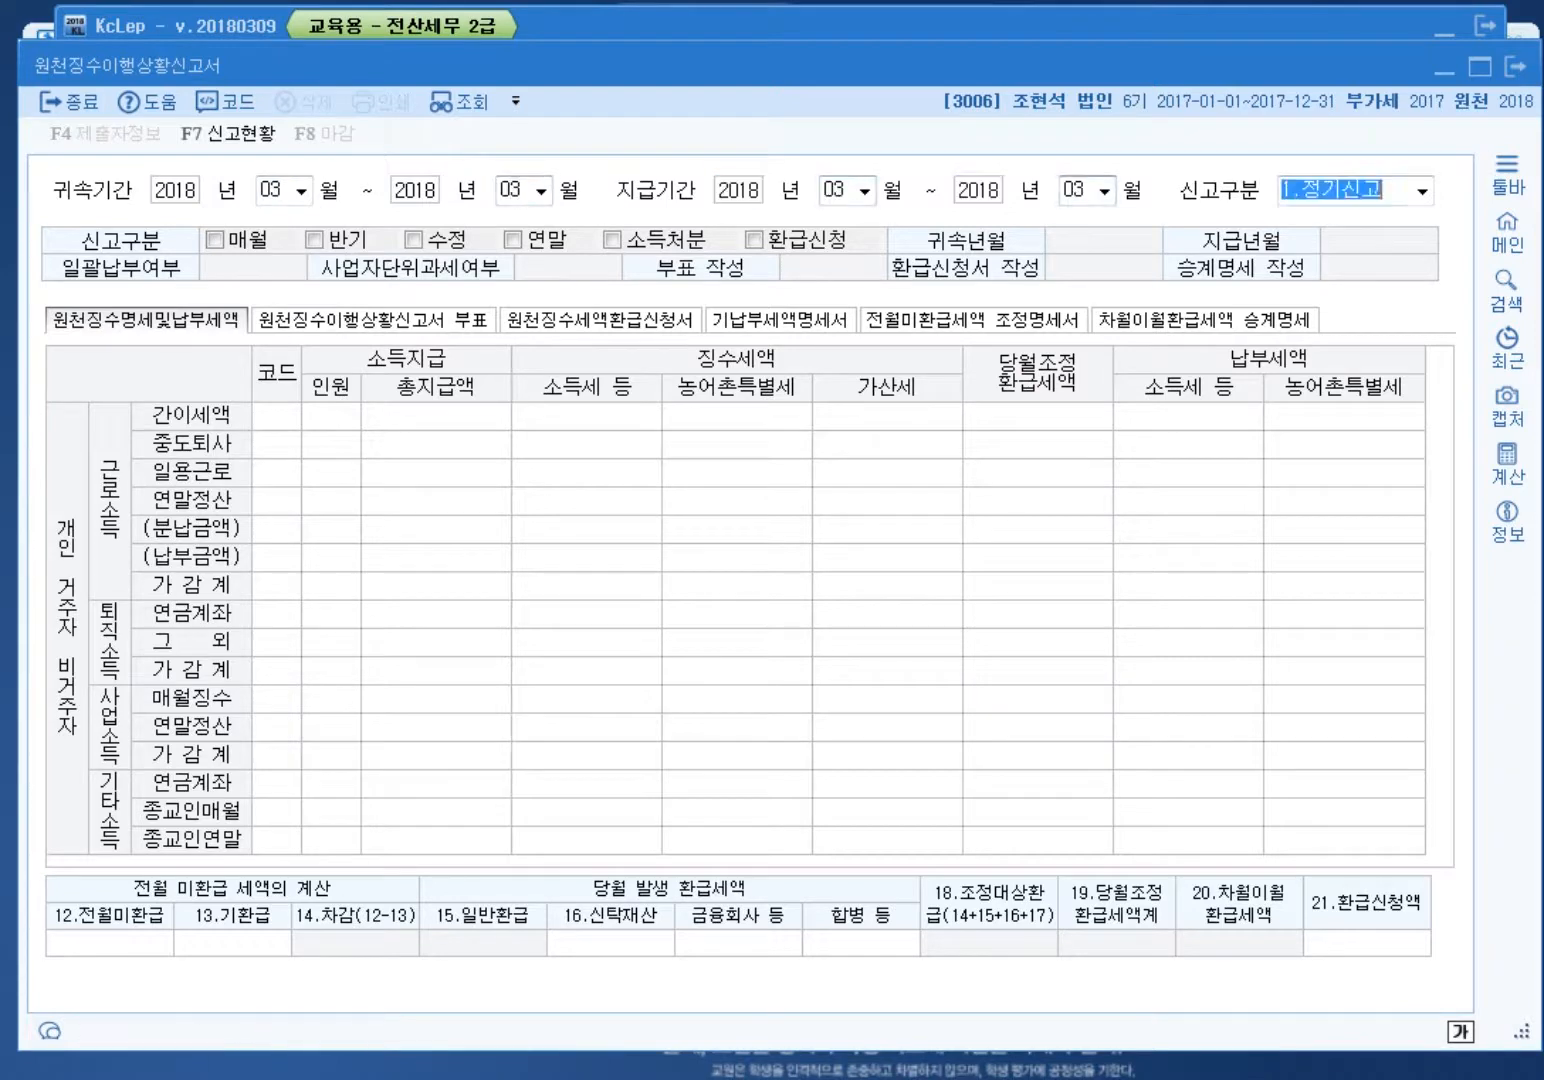
key("Return")
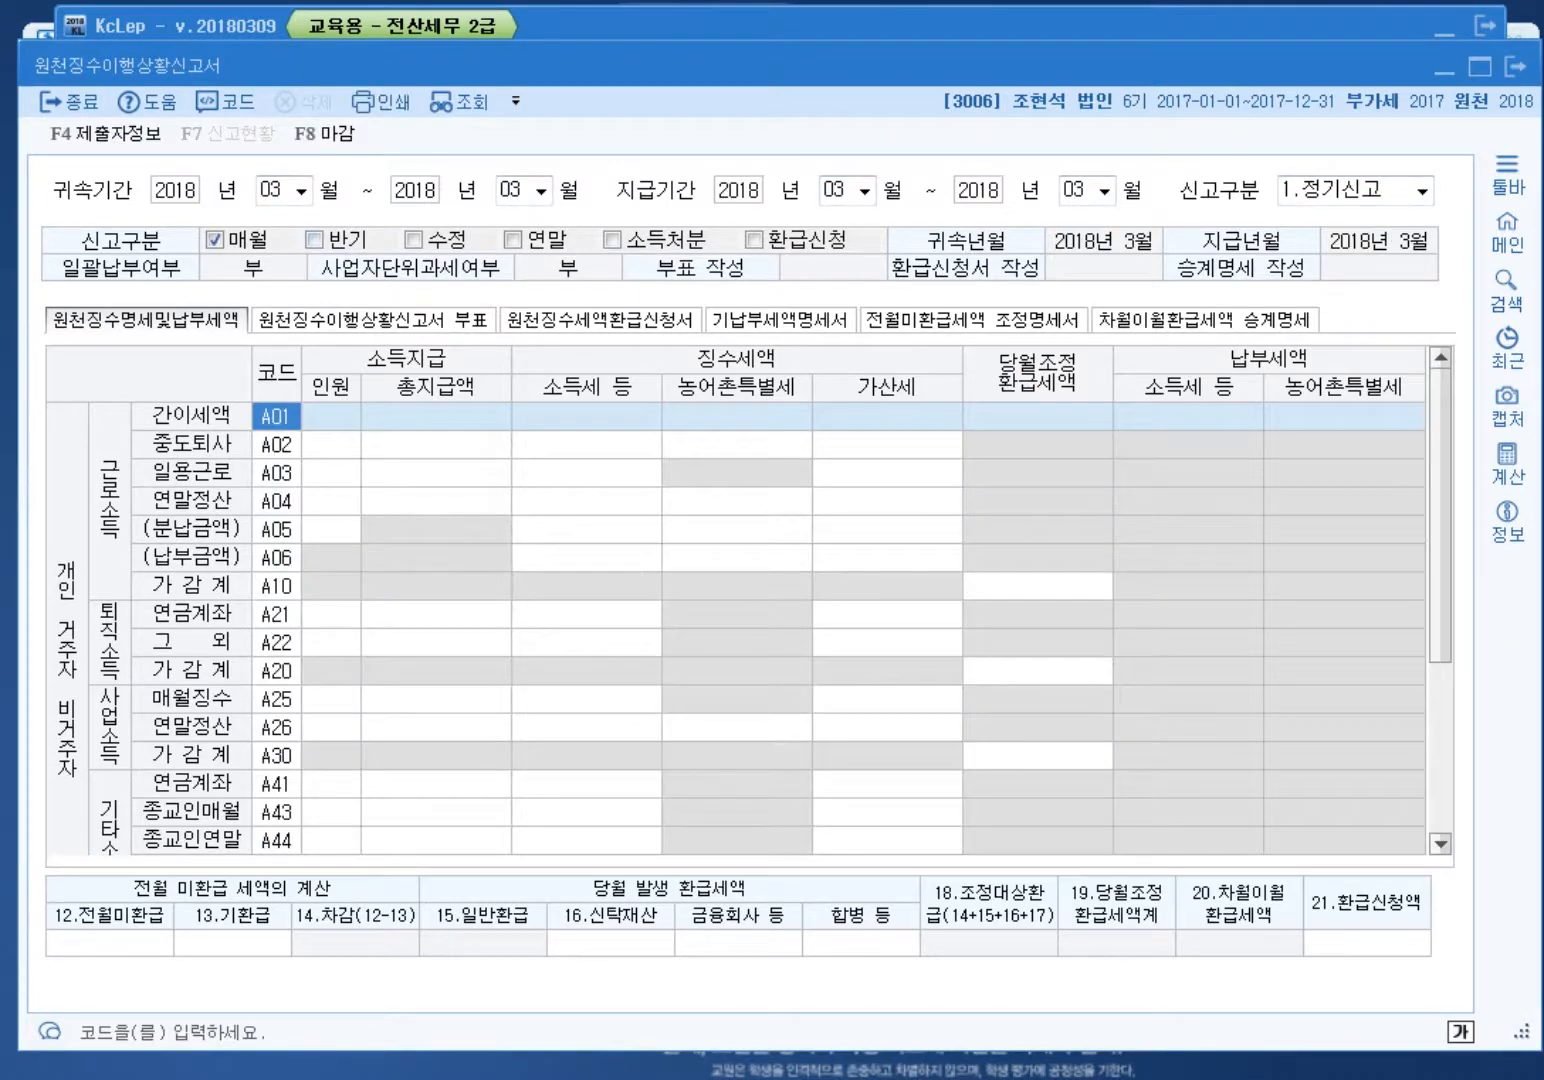
Step: Reload the March period and enter 416,700 as prior-month unrefunded tax
key("Escape")
key("n")
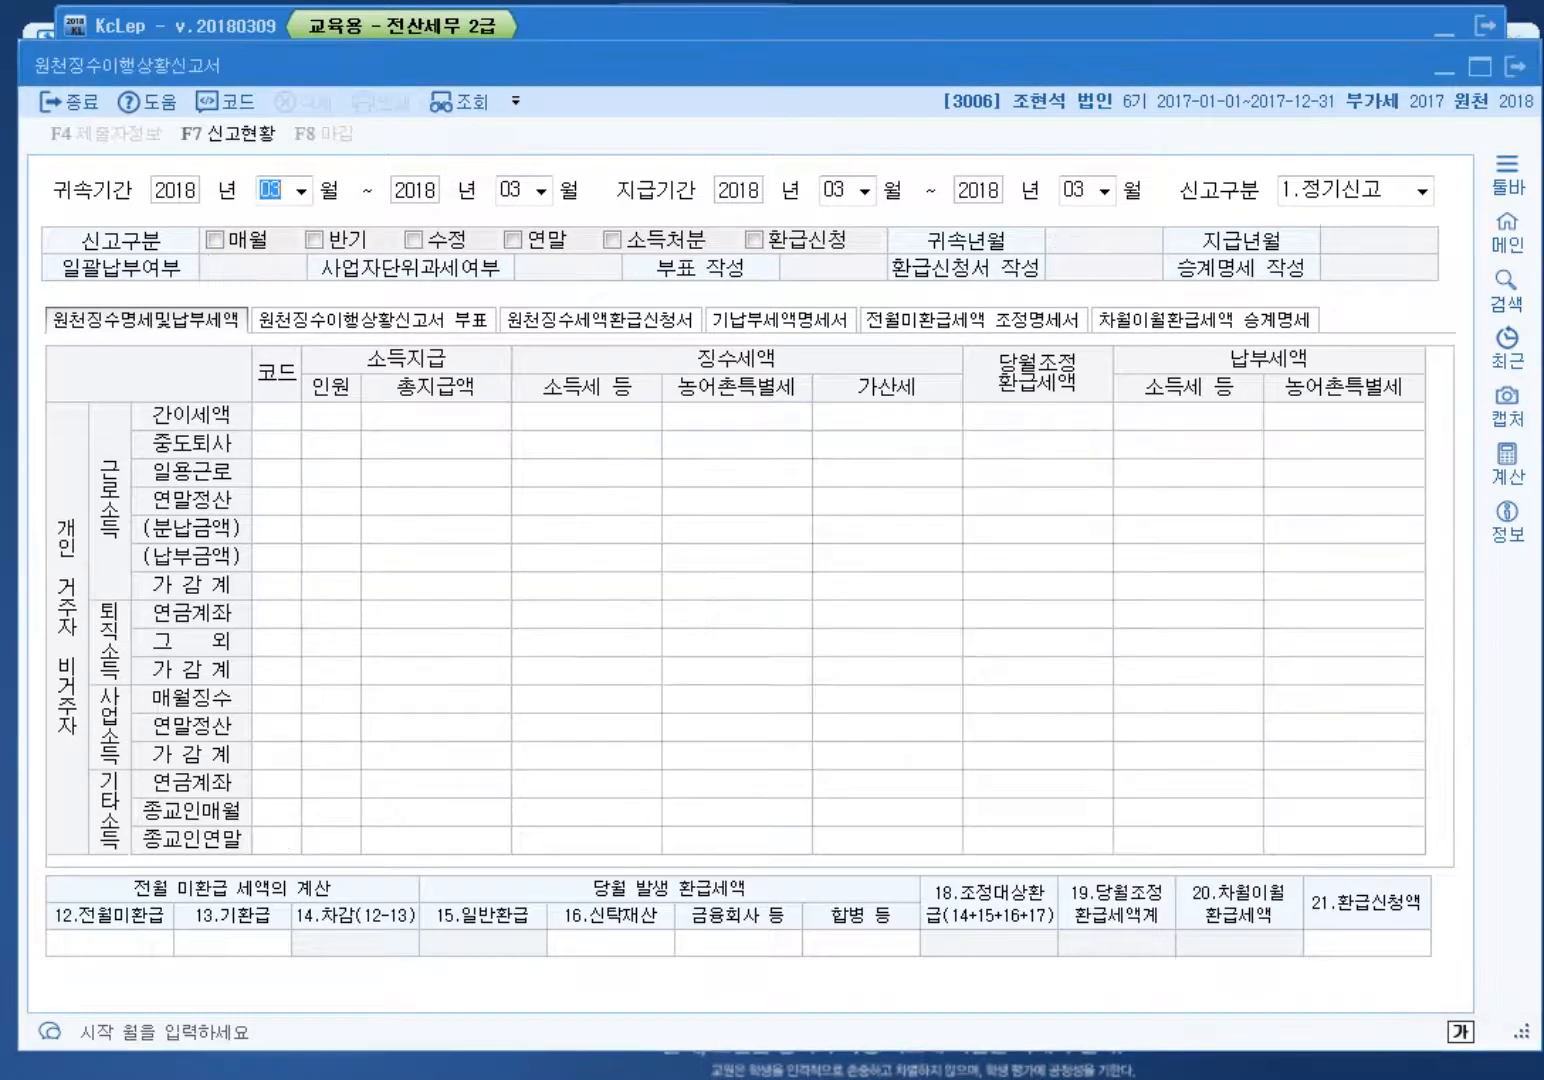
key("Return")
key("Return")
key("Return")
key("Return")
key("Return")
key("Return")
key("Return")
key("Return")
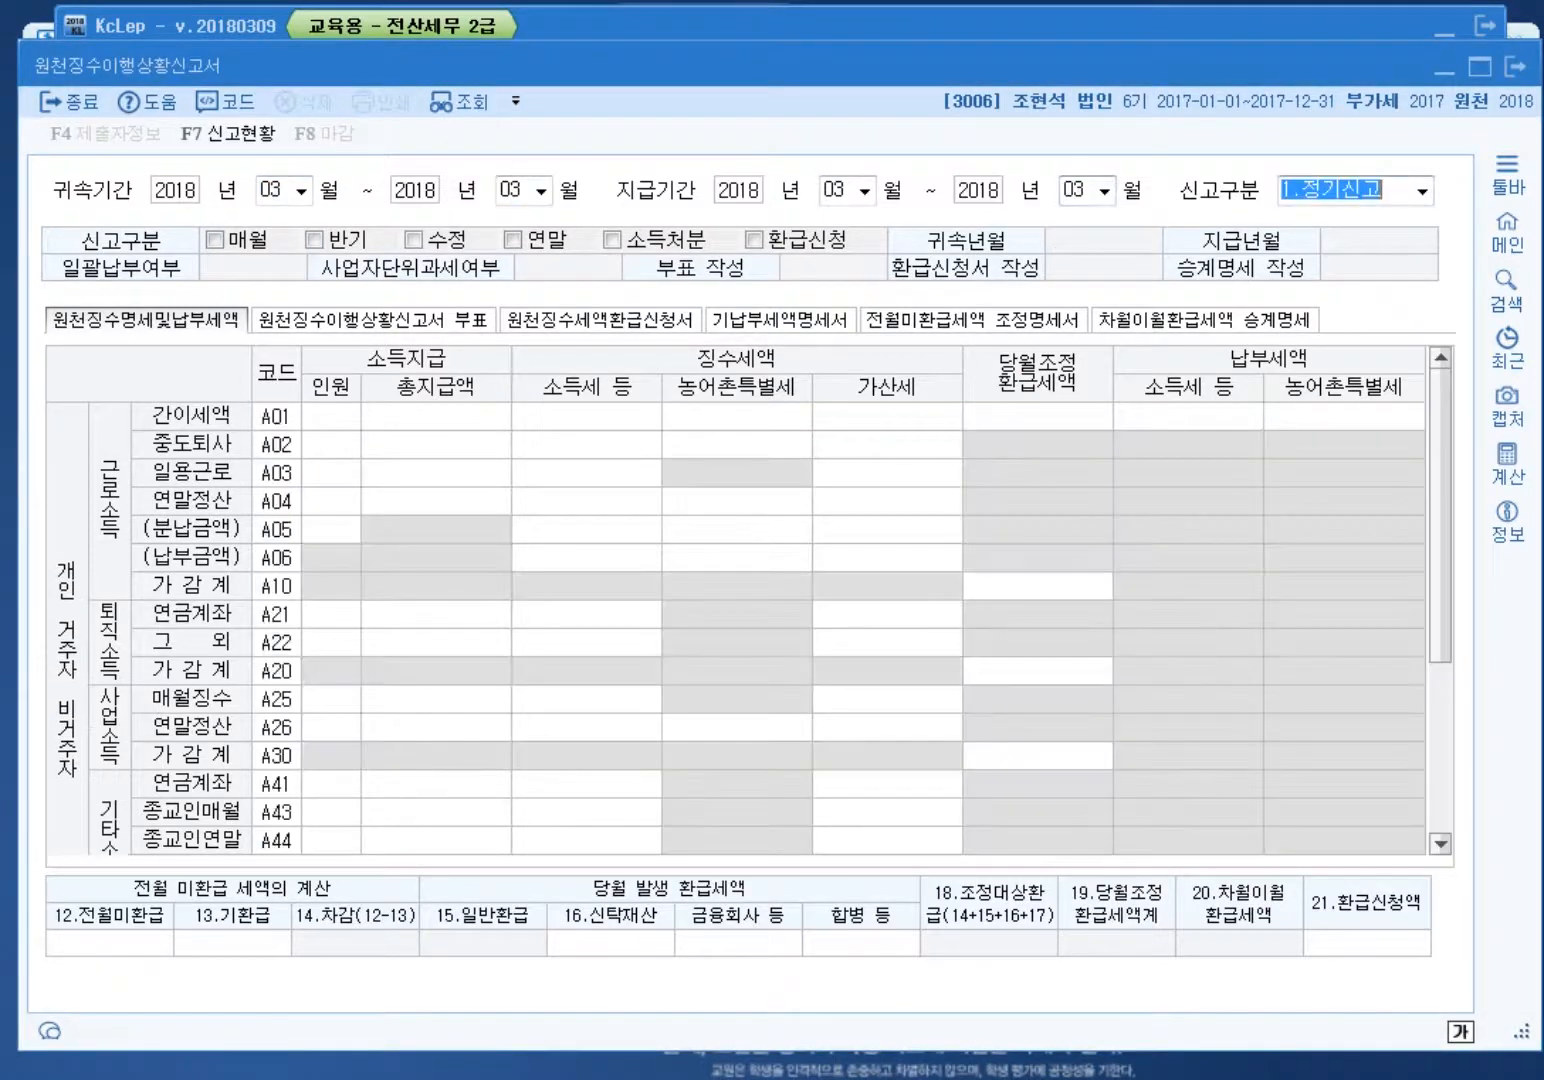
left_click(109, 943)
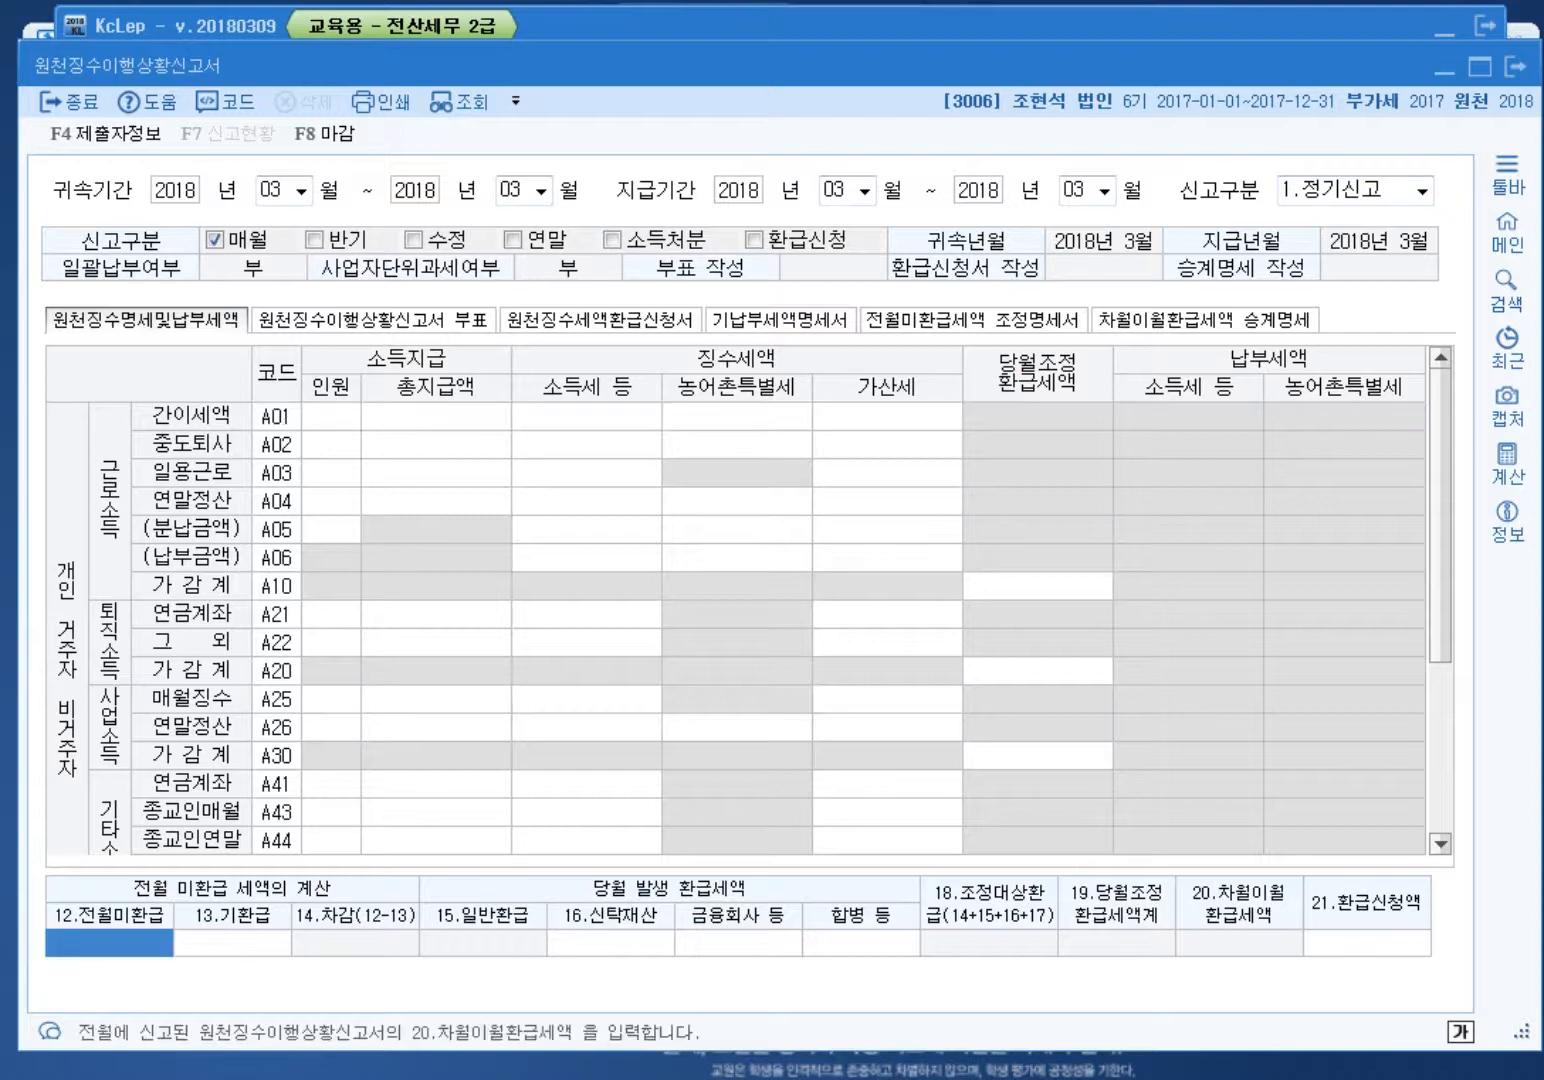
type("416700")
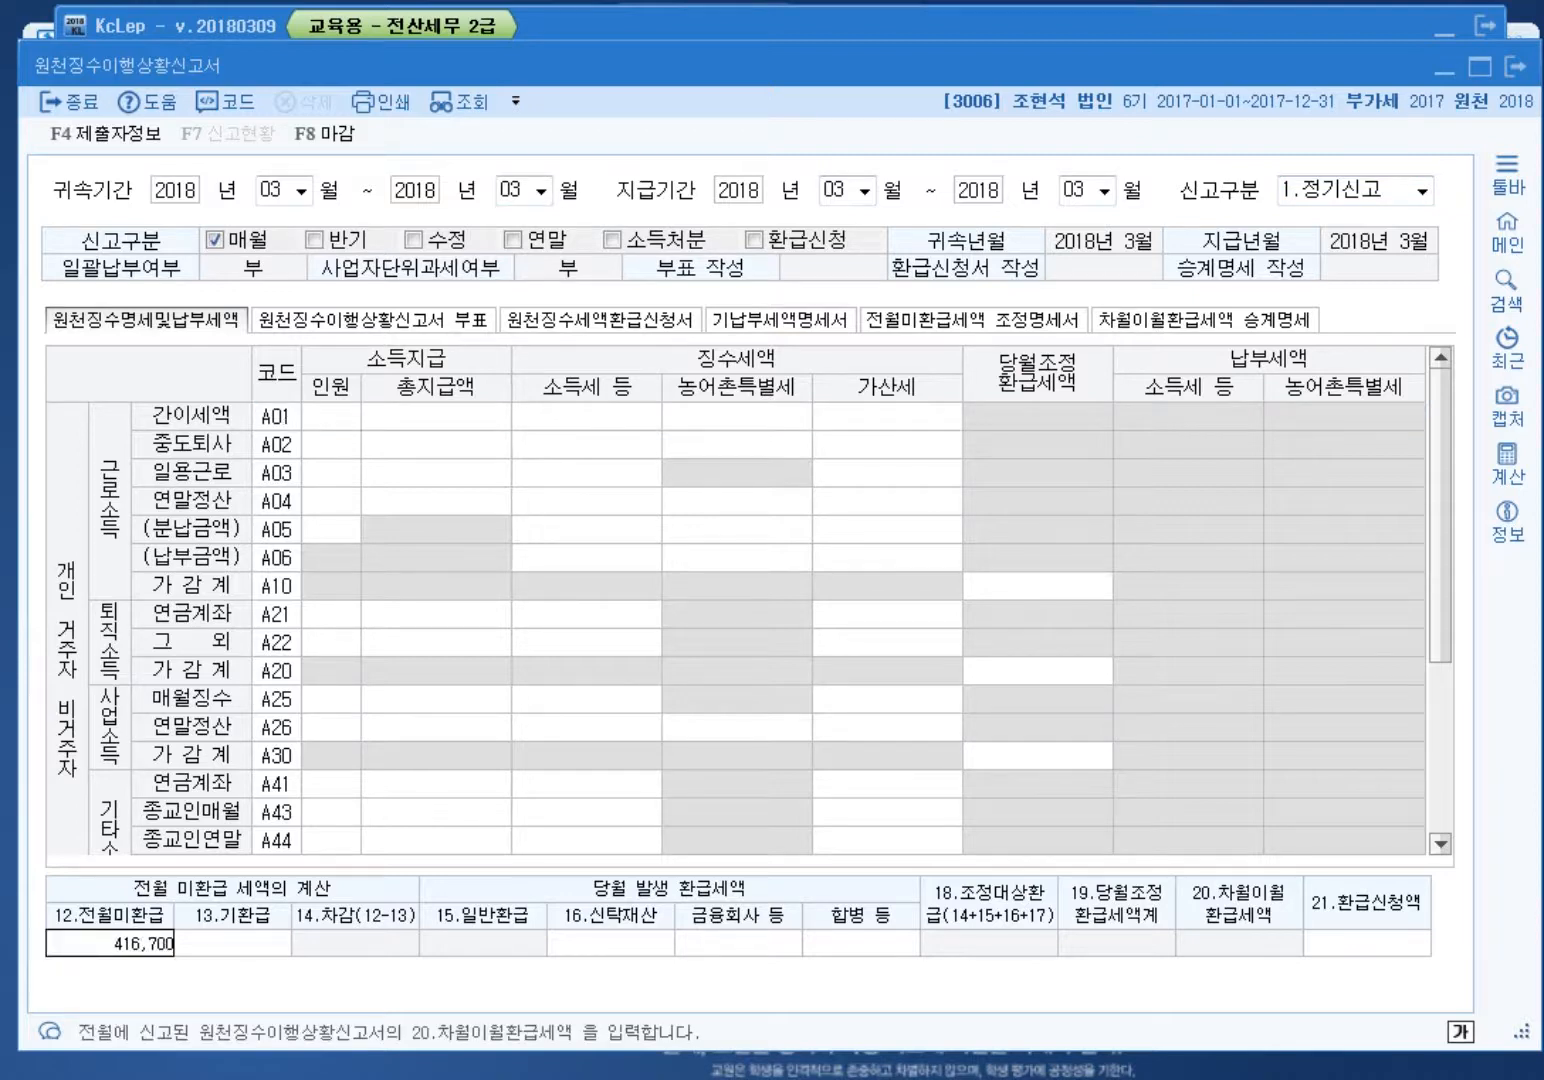
key("Return")
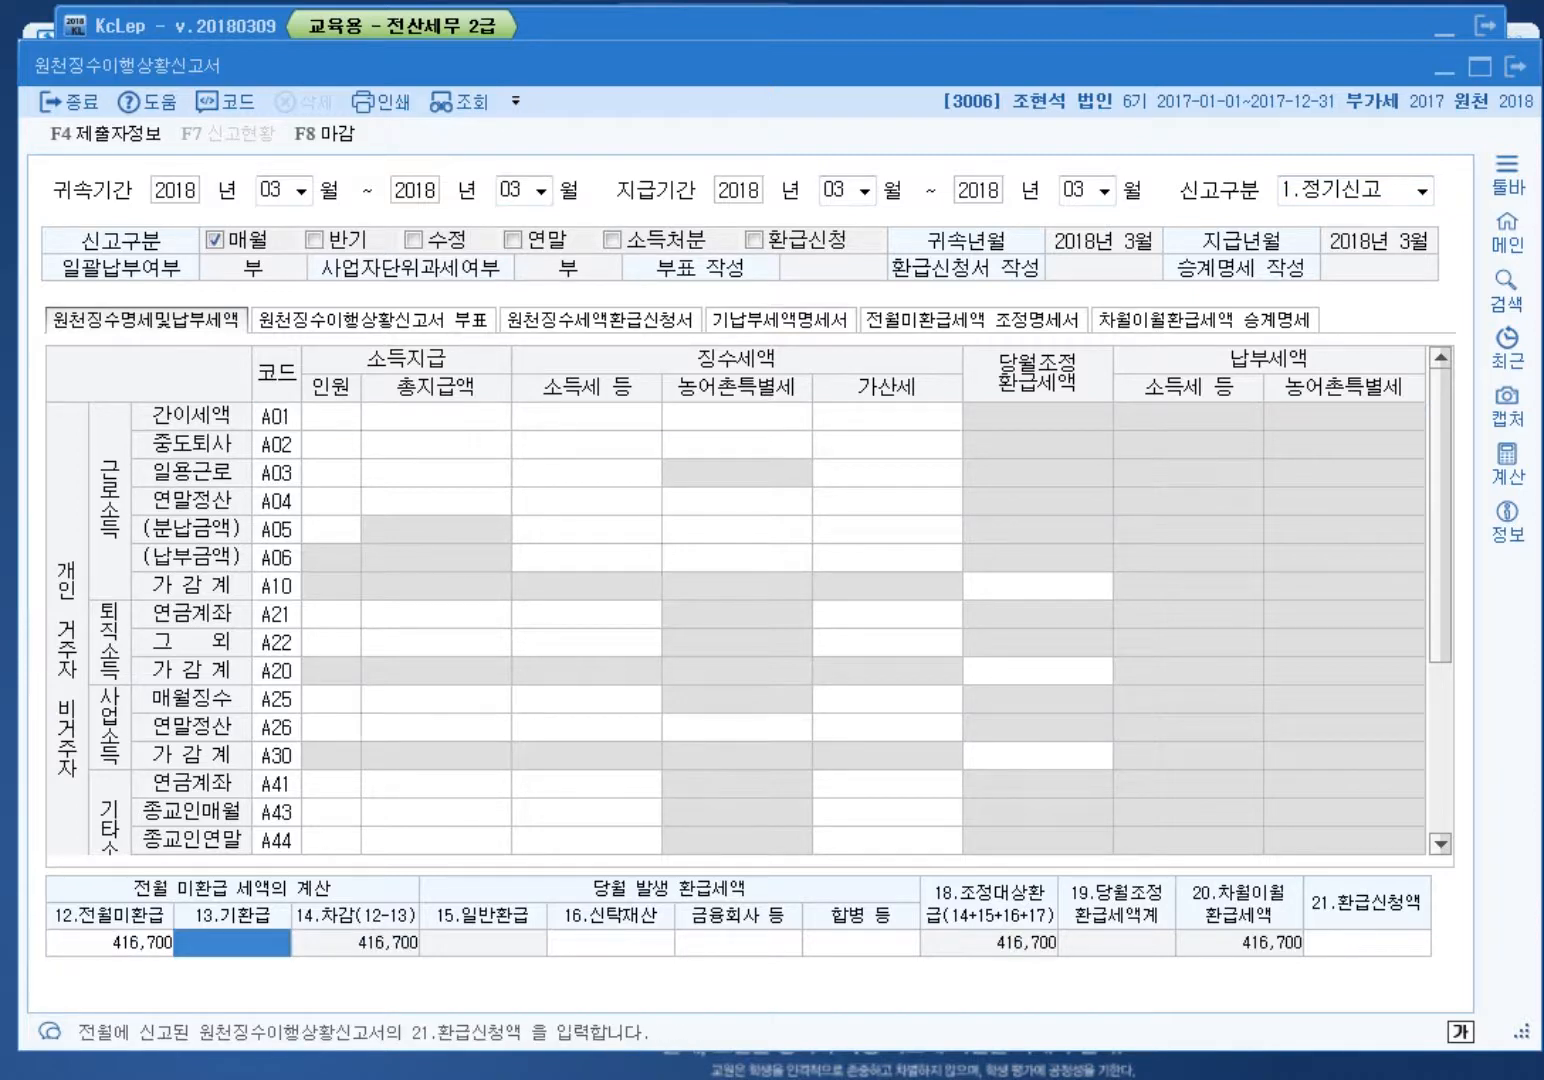
key("ctrl+alt+d")
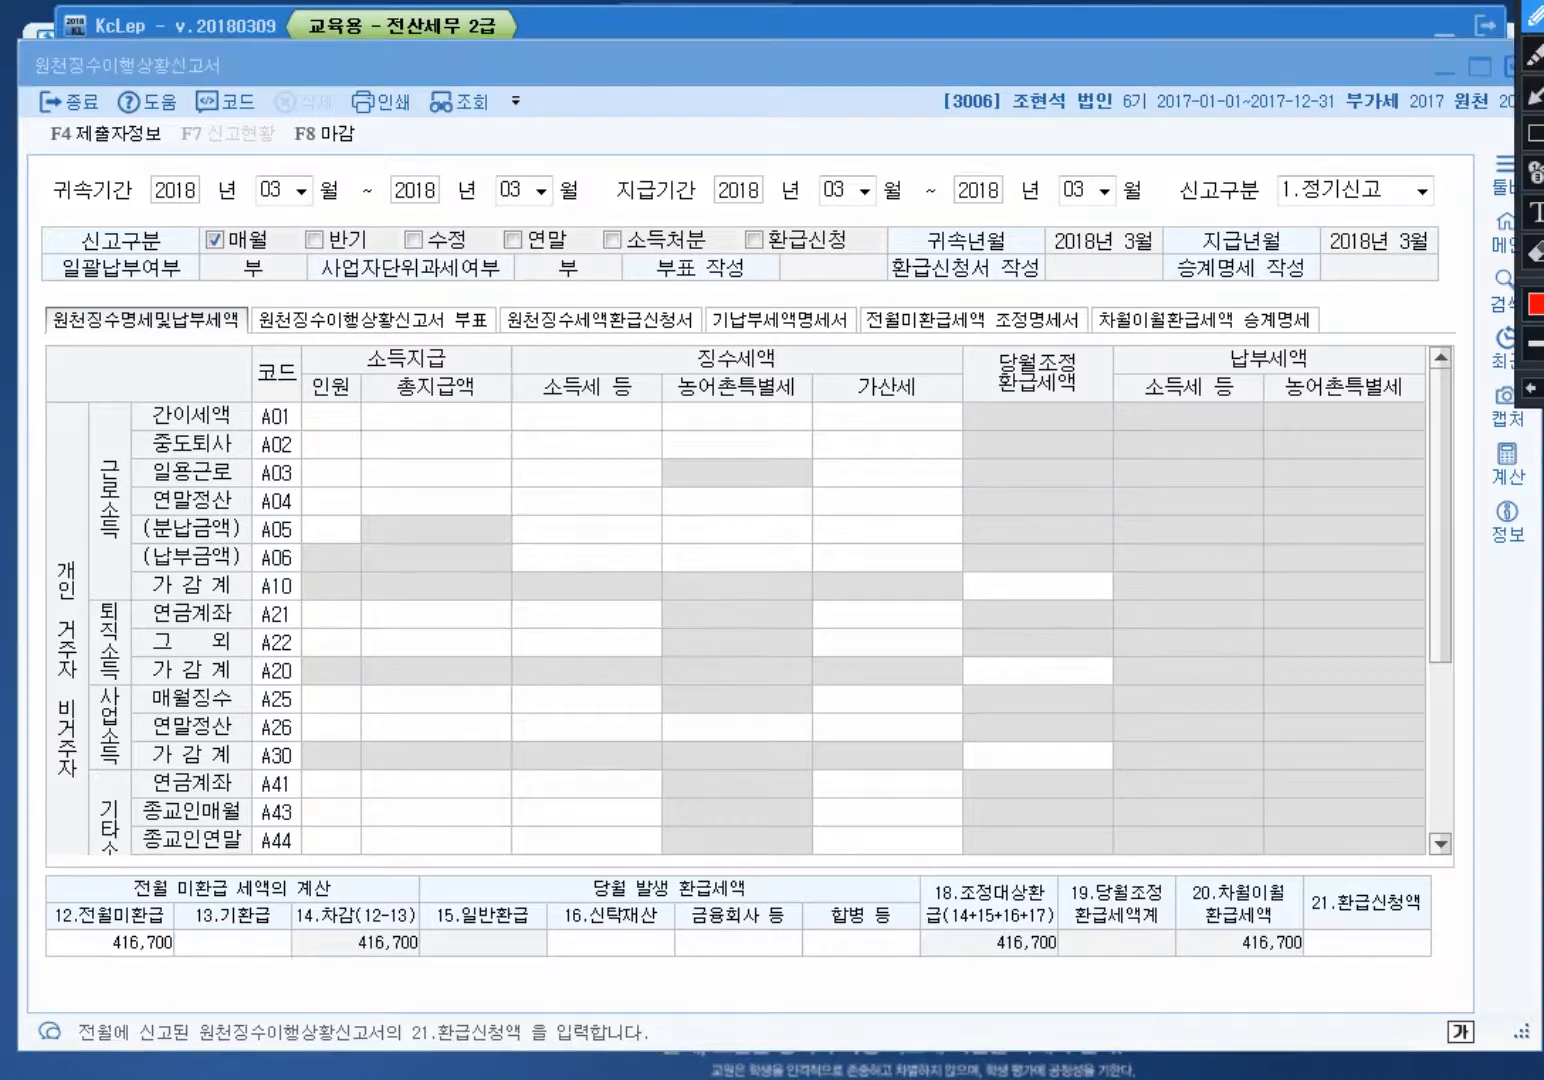
mouse_move(205, 966)
left_mouse_down()
mouse_move(28, 900)
mouse_move(180, 968)
left_mouse_up()
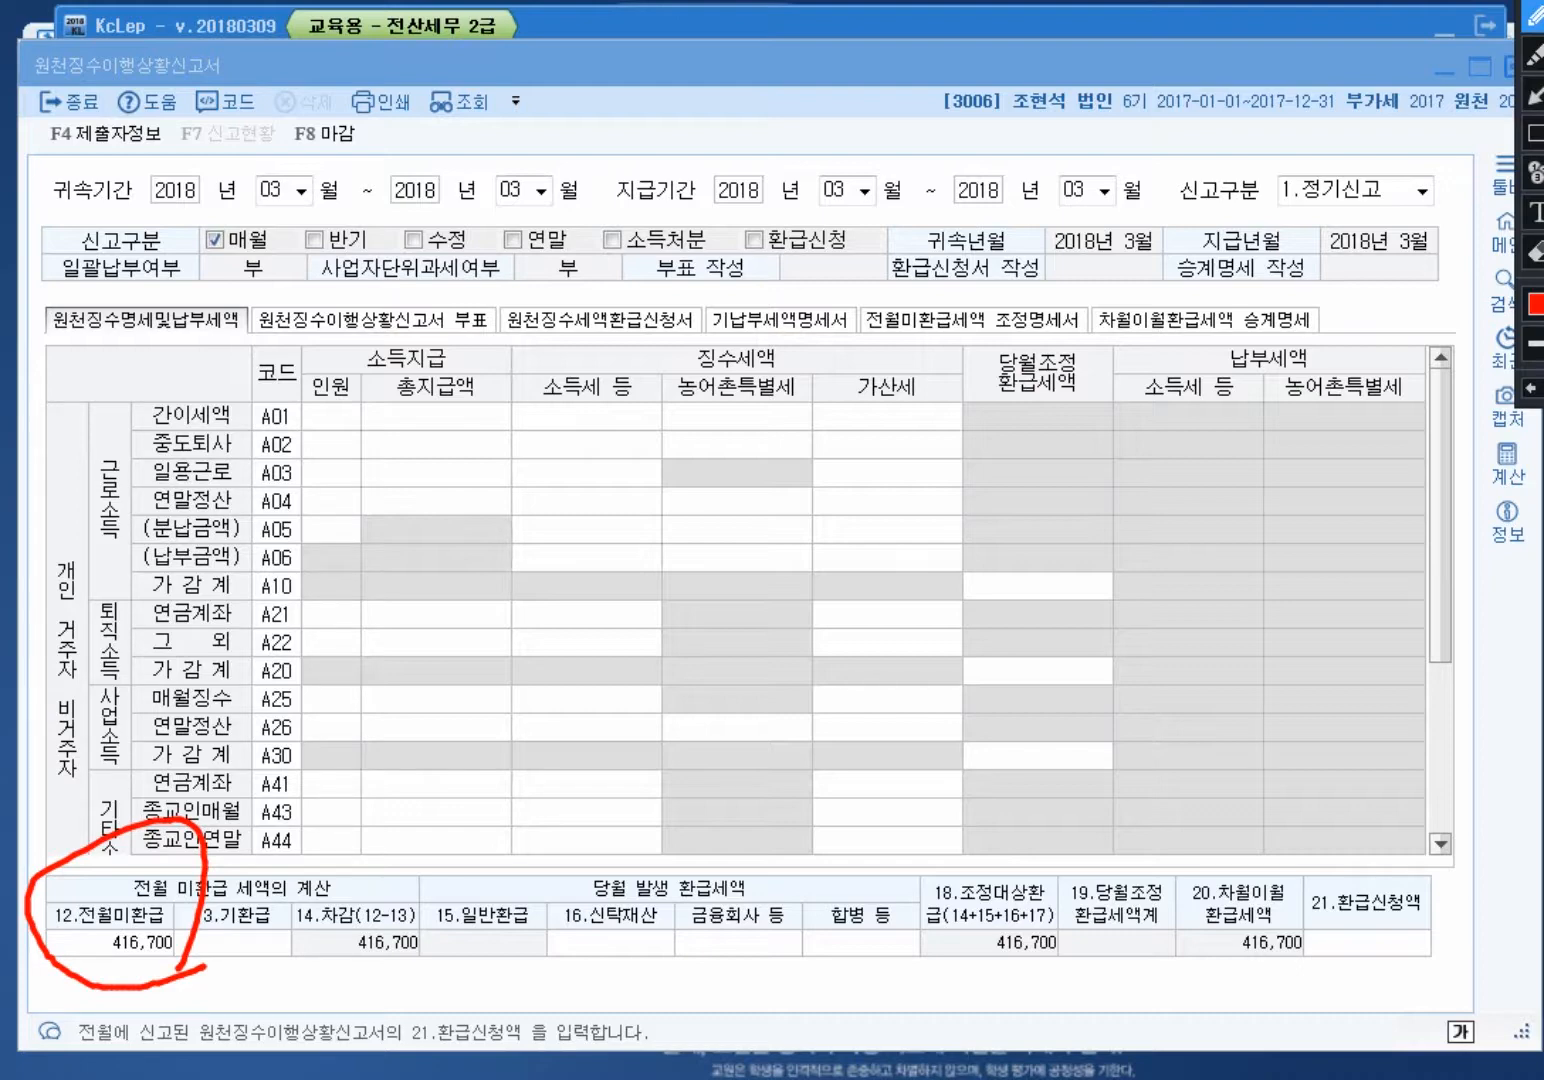
key("Escape")
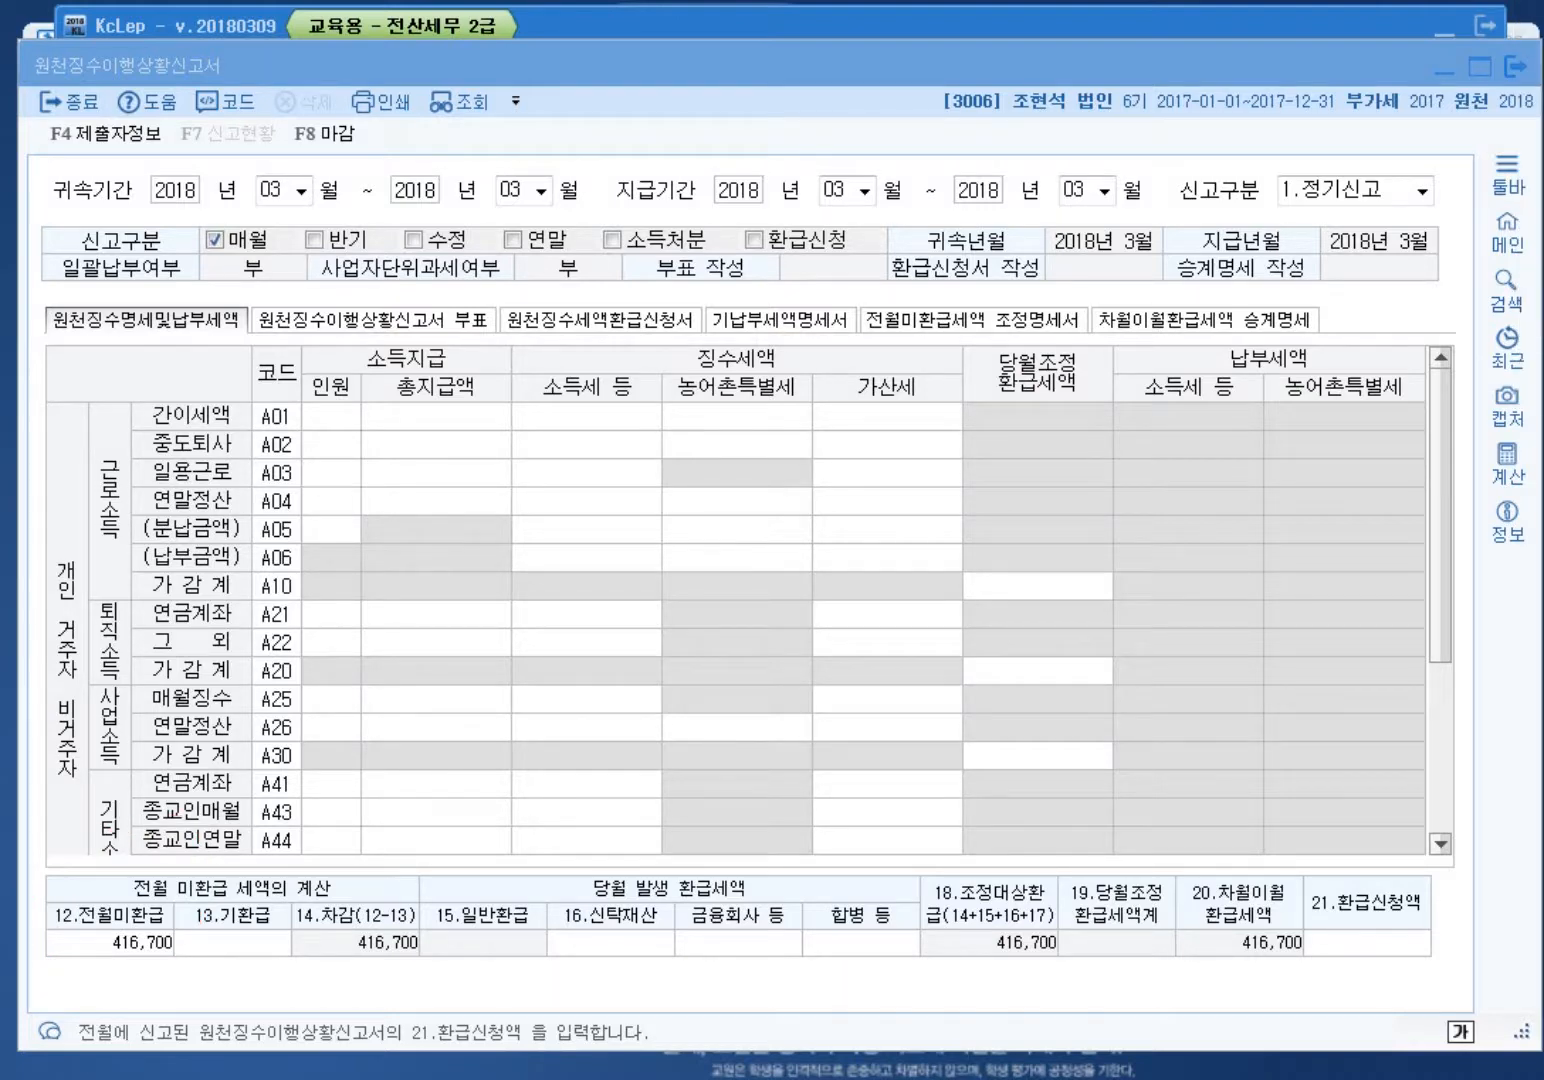
Step: Leave the March report without saving, clearing the form
left_click(232, 943)
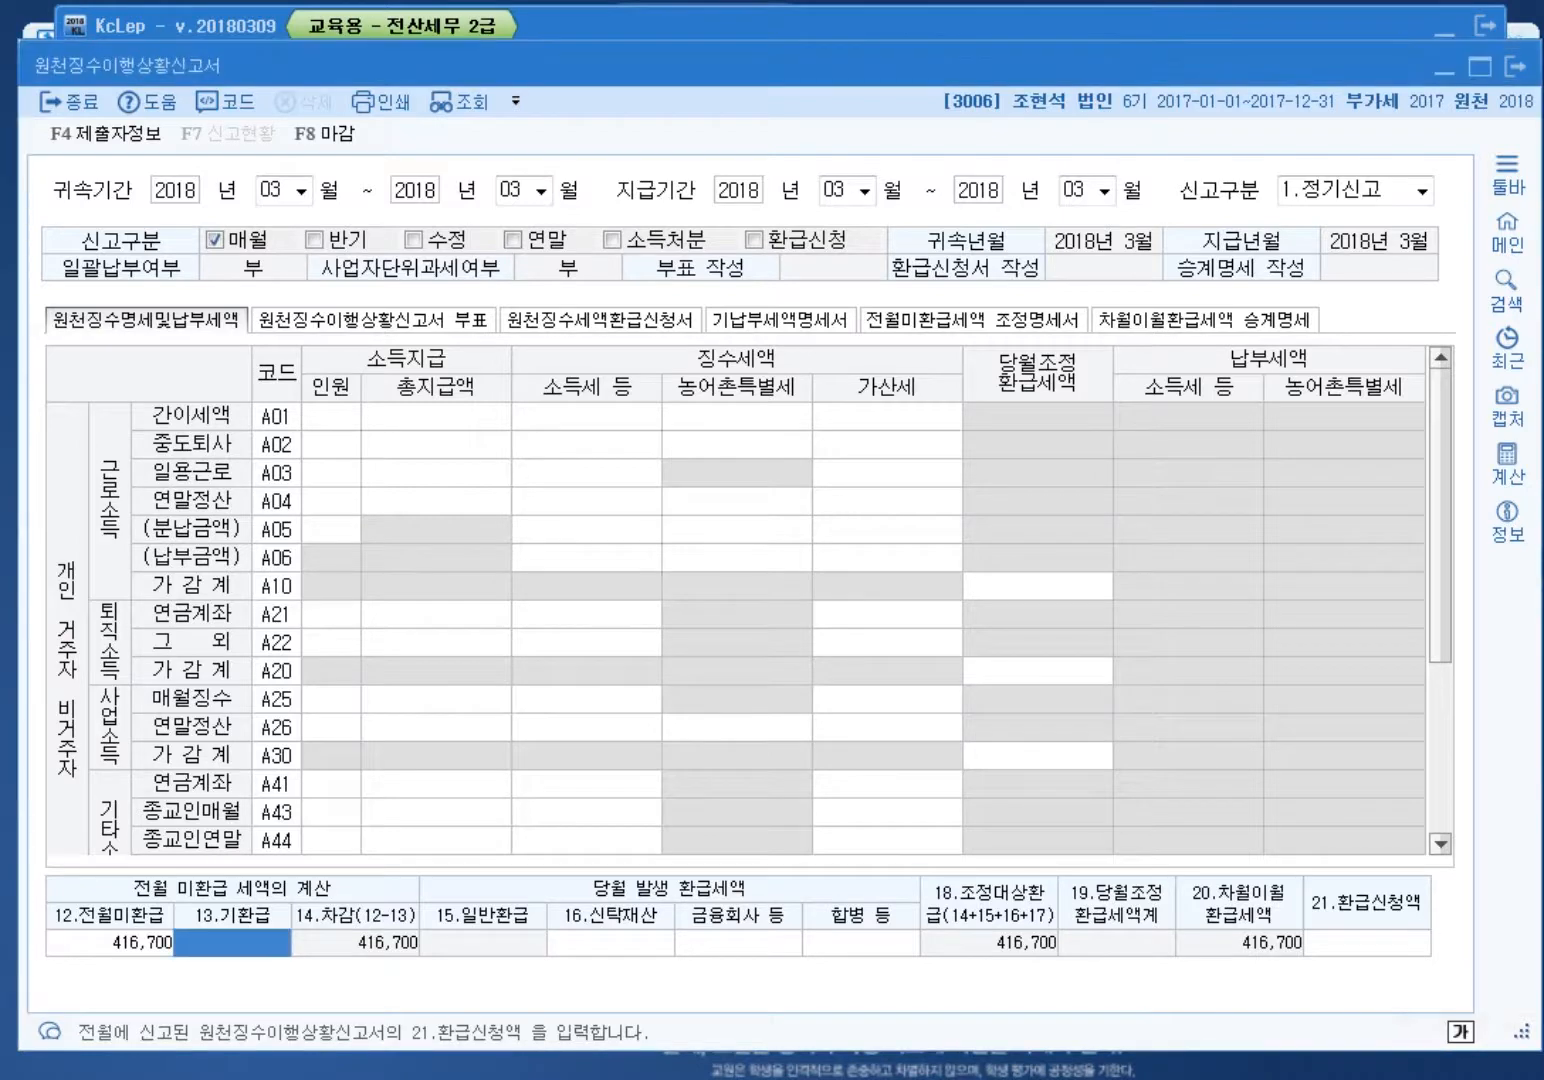
key("Escape")
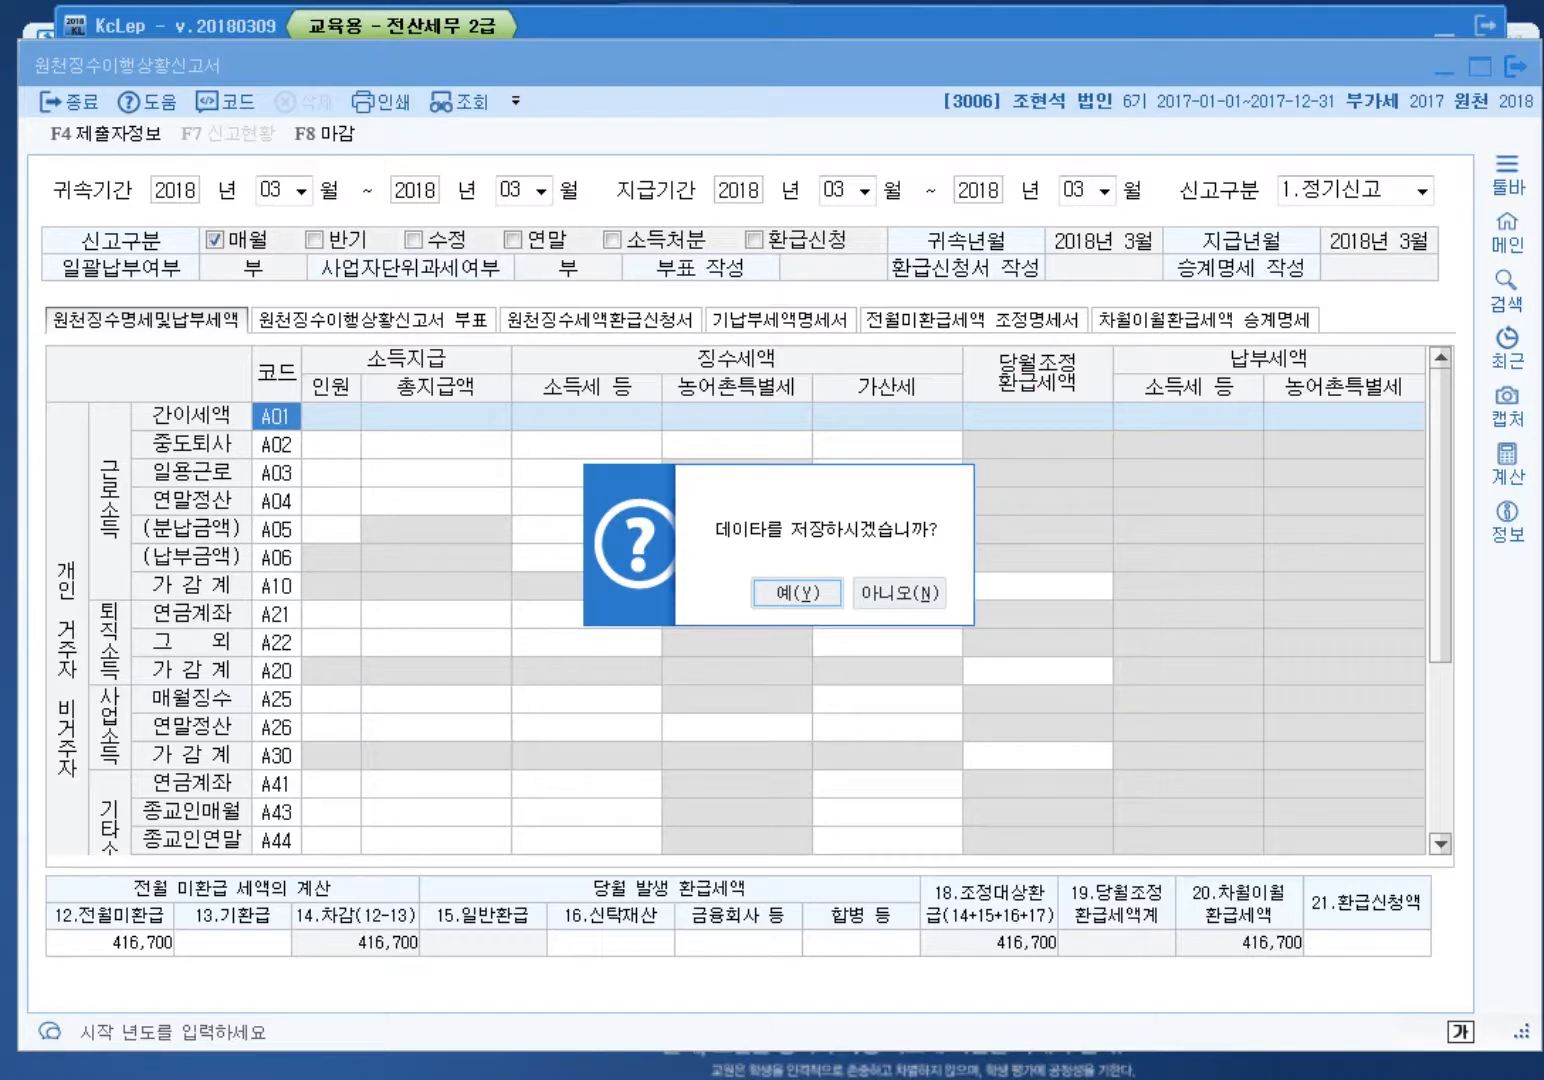
key("Tab")
key("Return")
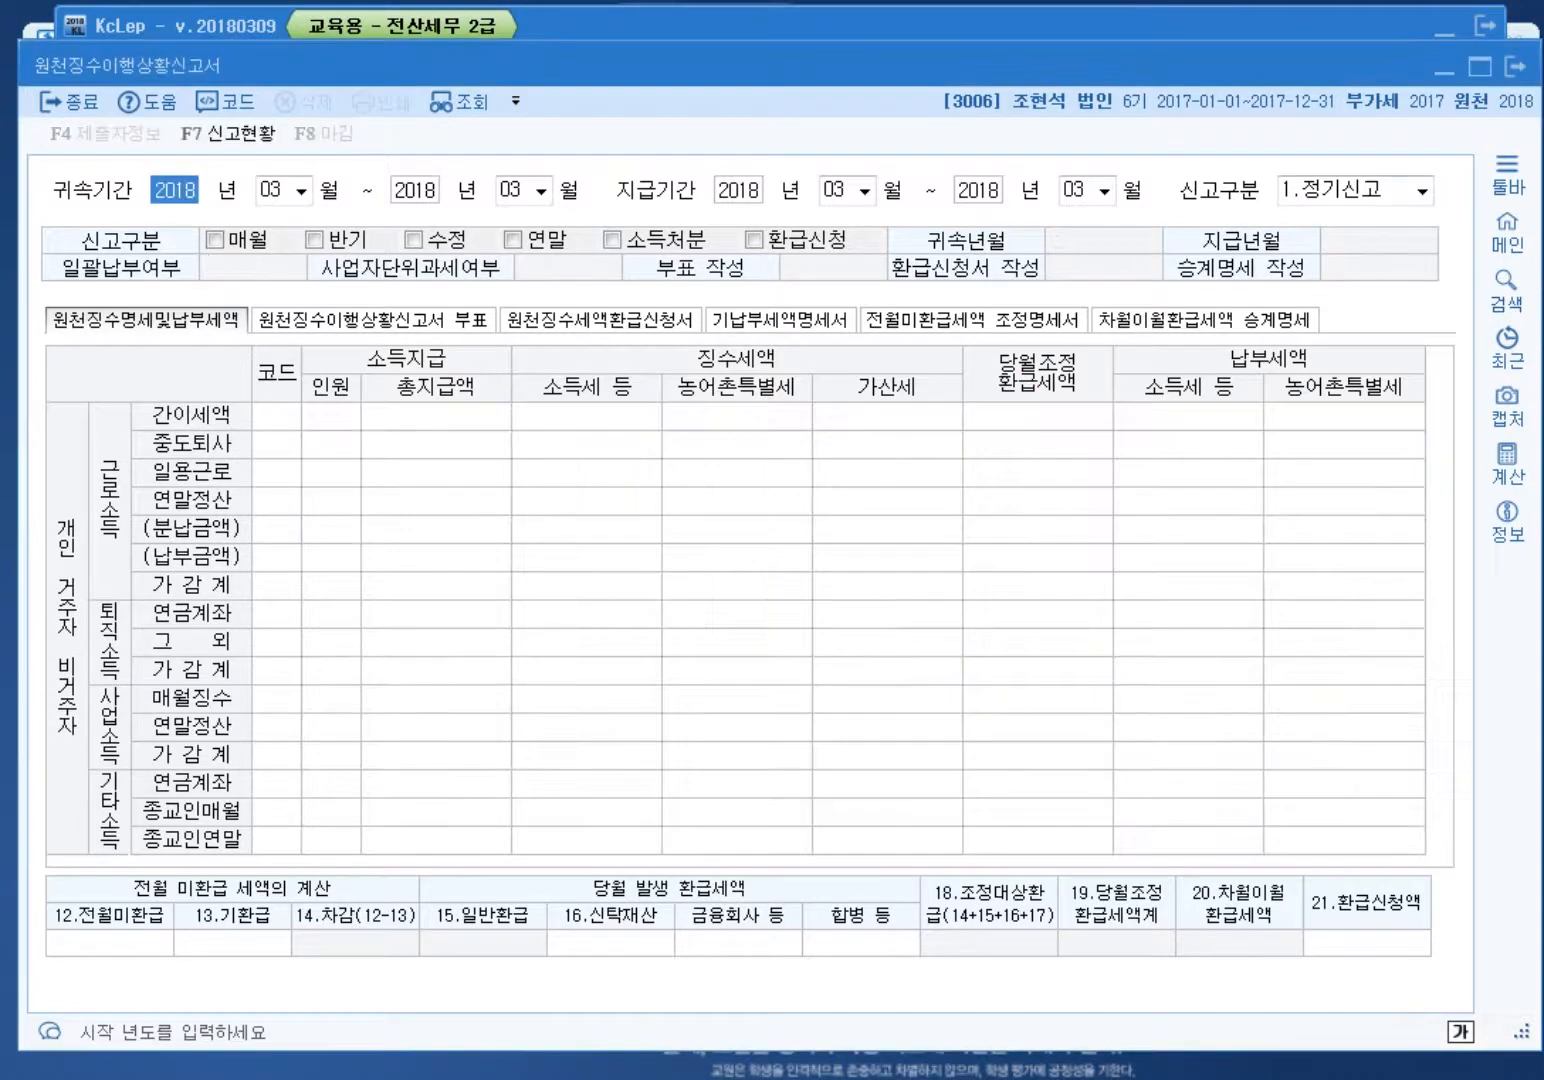
Step: Close the current report and switch to company 2200
left_click(1515, 66)
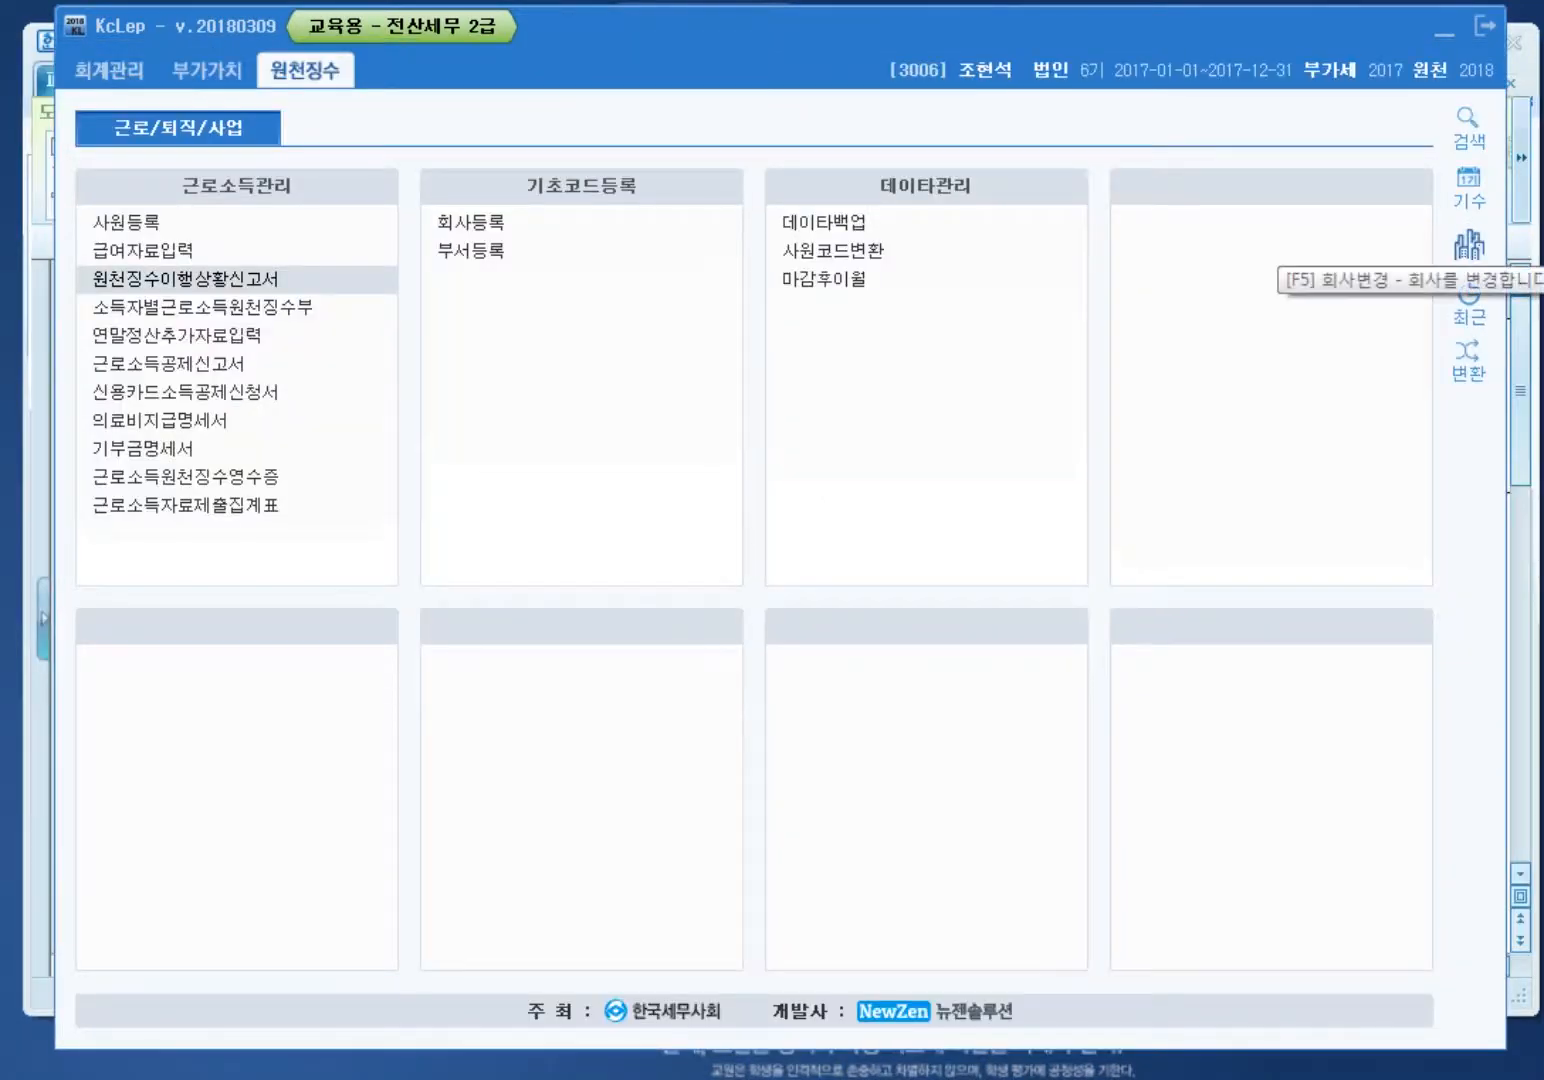
left_click(1469, 245)
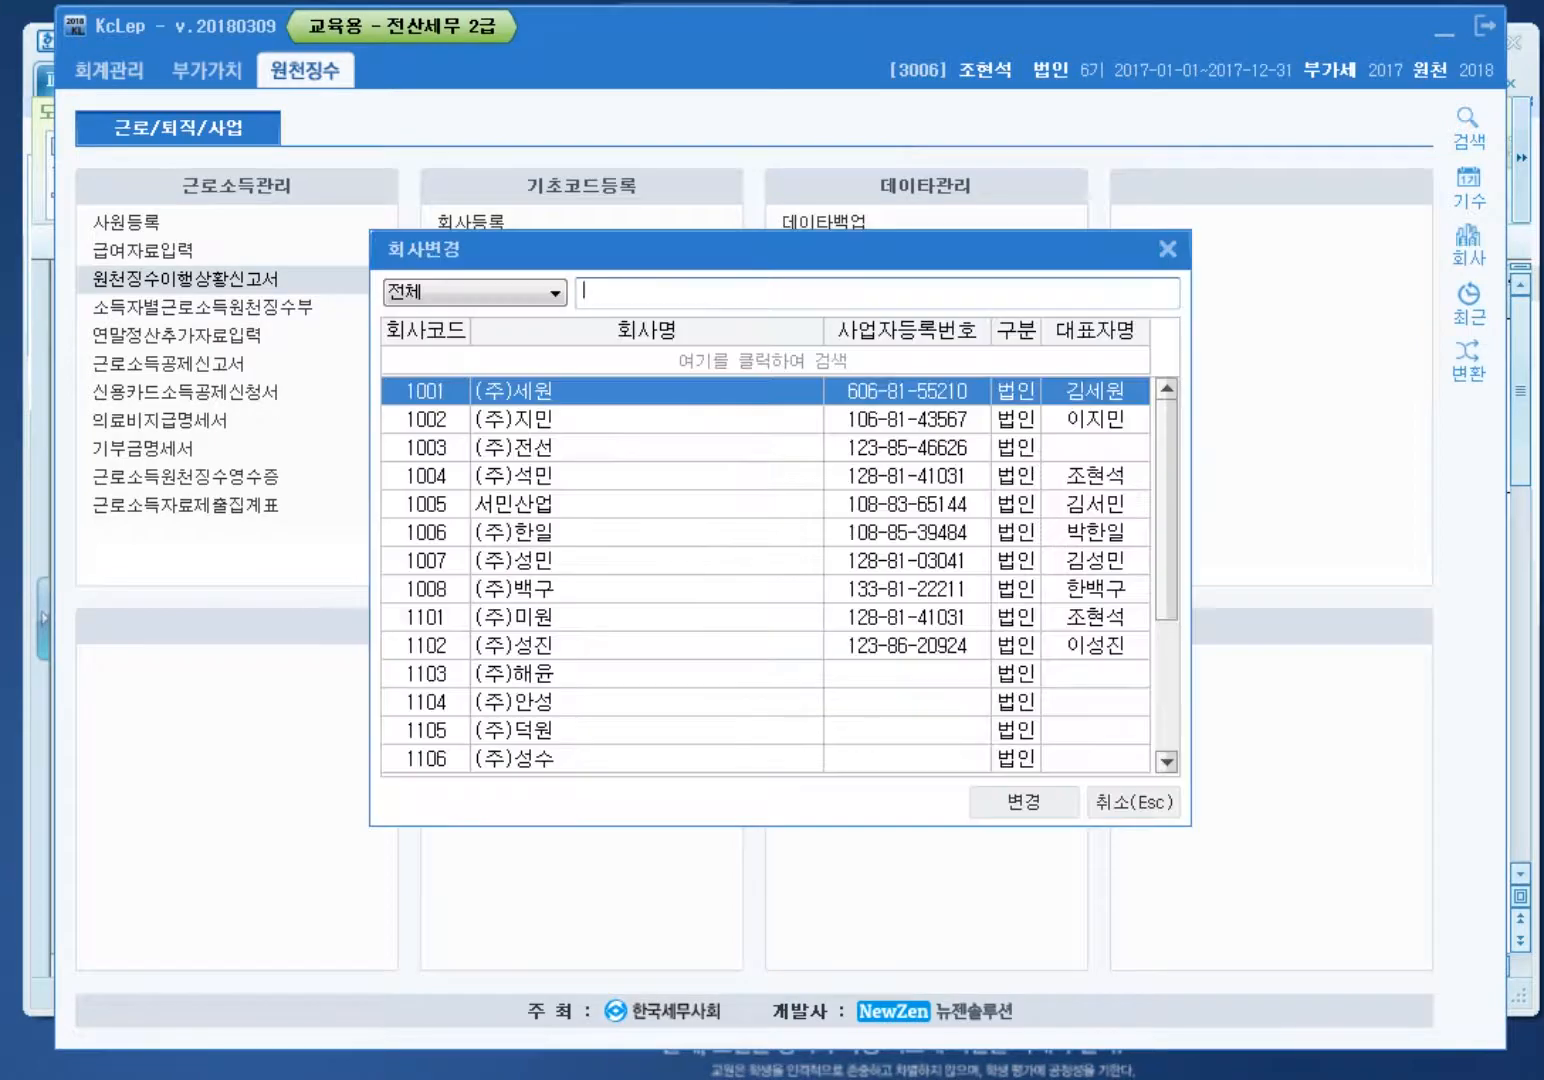
type("2200")
key("Return")
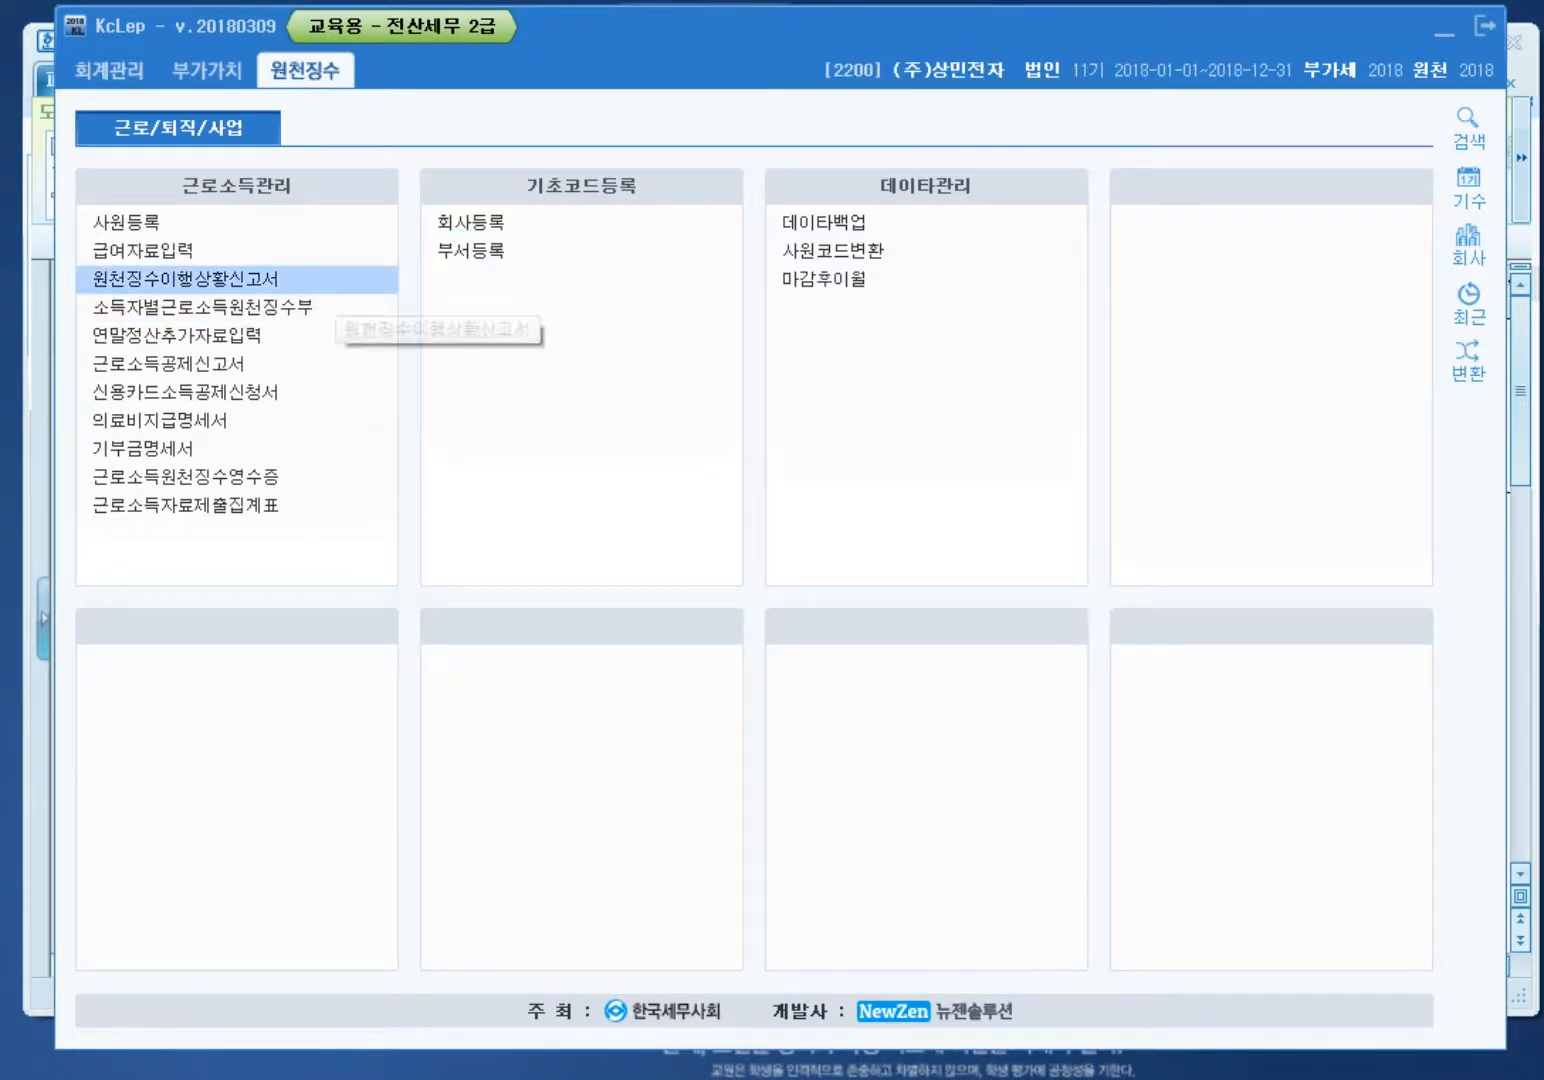
Step: Open the withholding status report for March (03) 2018 as a 1.정기신고 regular filing
left_click(335, 281)
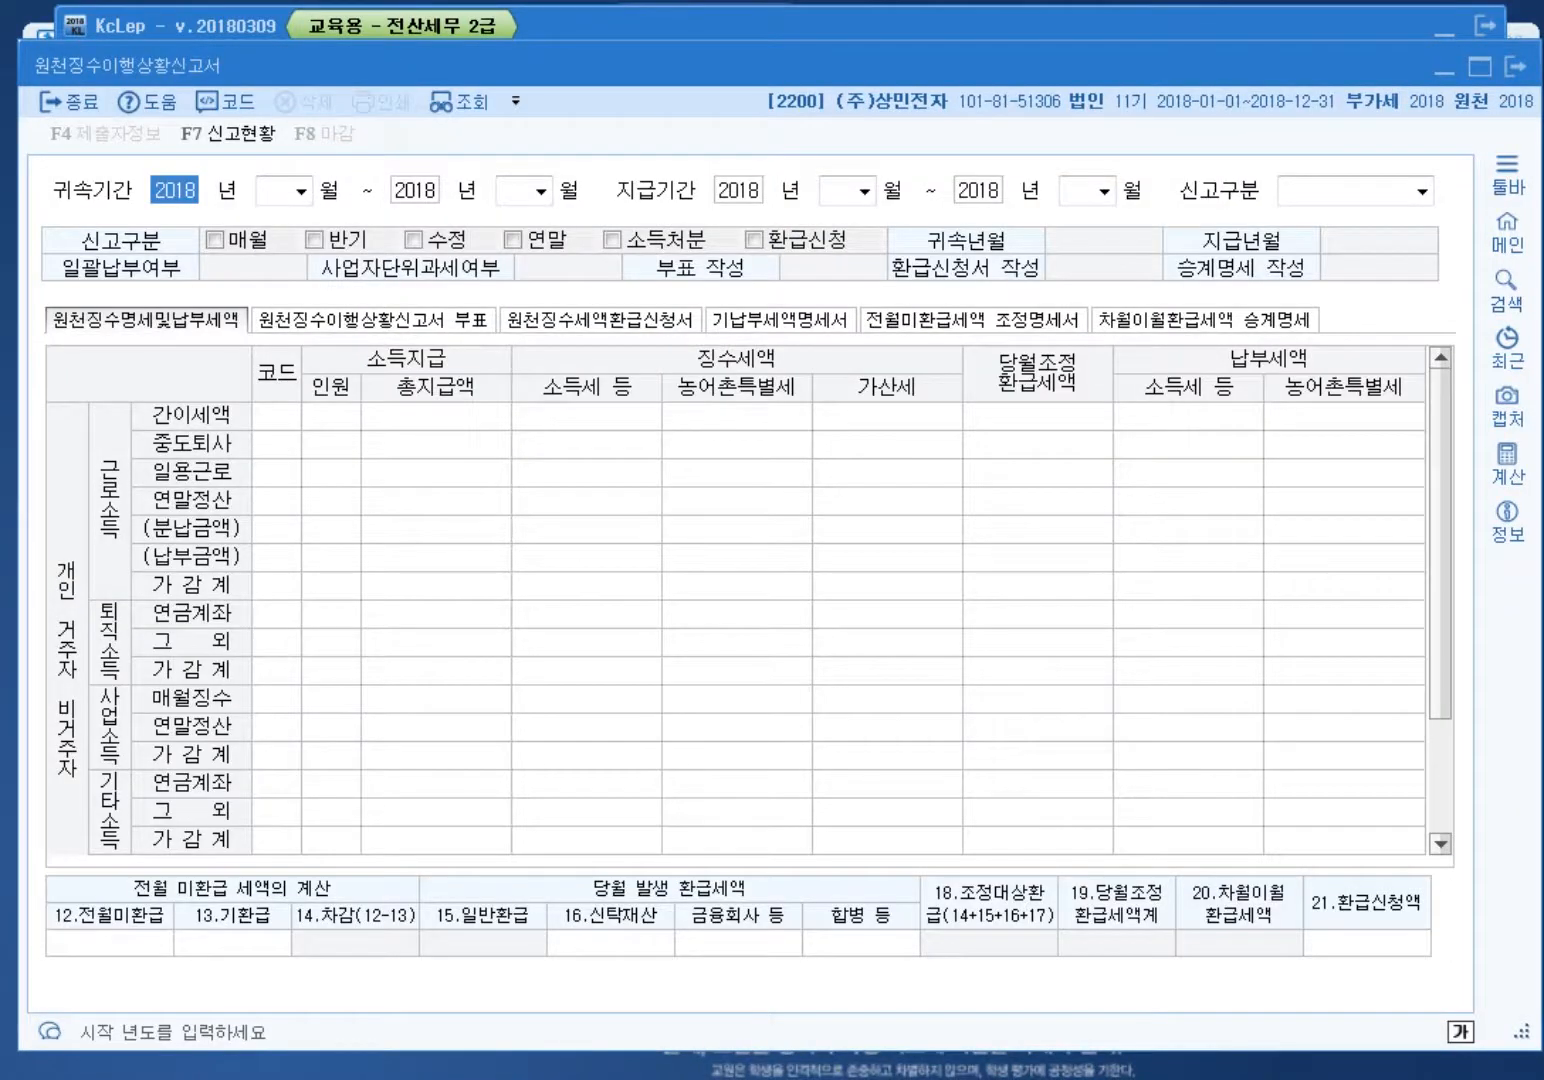
key("Return")
type("3")
key("Return")
type("3")
key("Return")
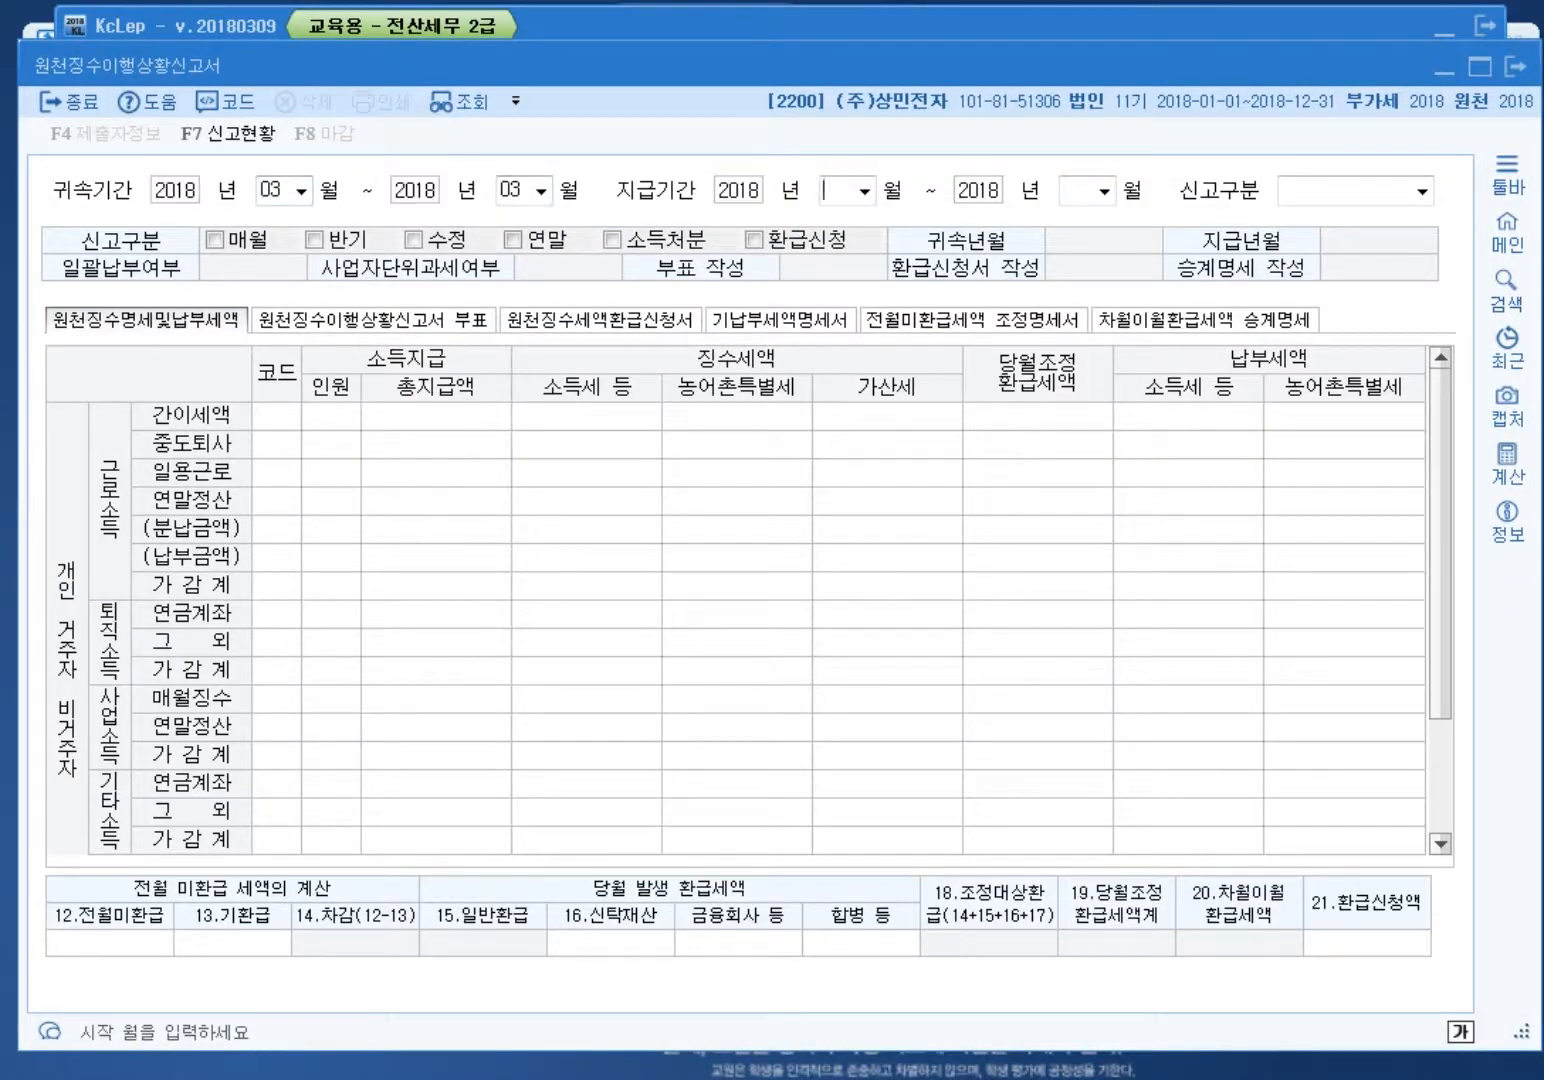
type("3")
key("Return")
type("3")
key("Return")
key("Right")
key("Return")
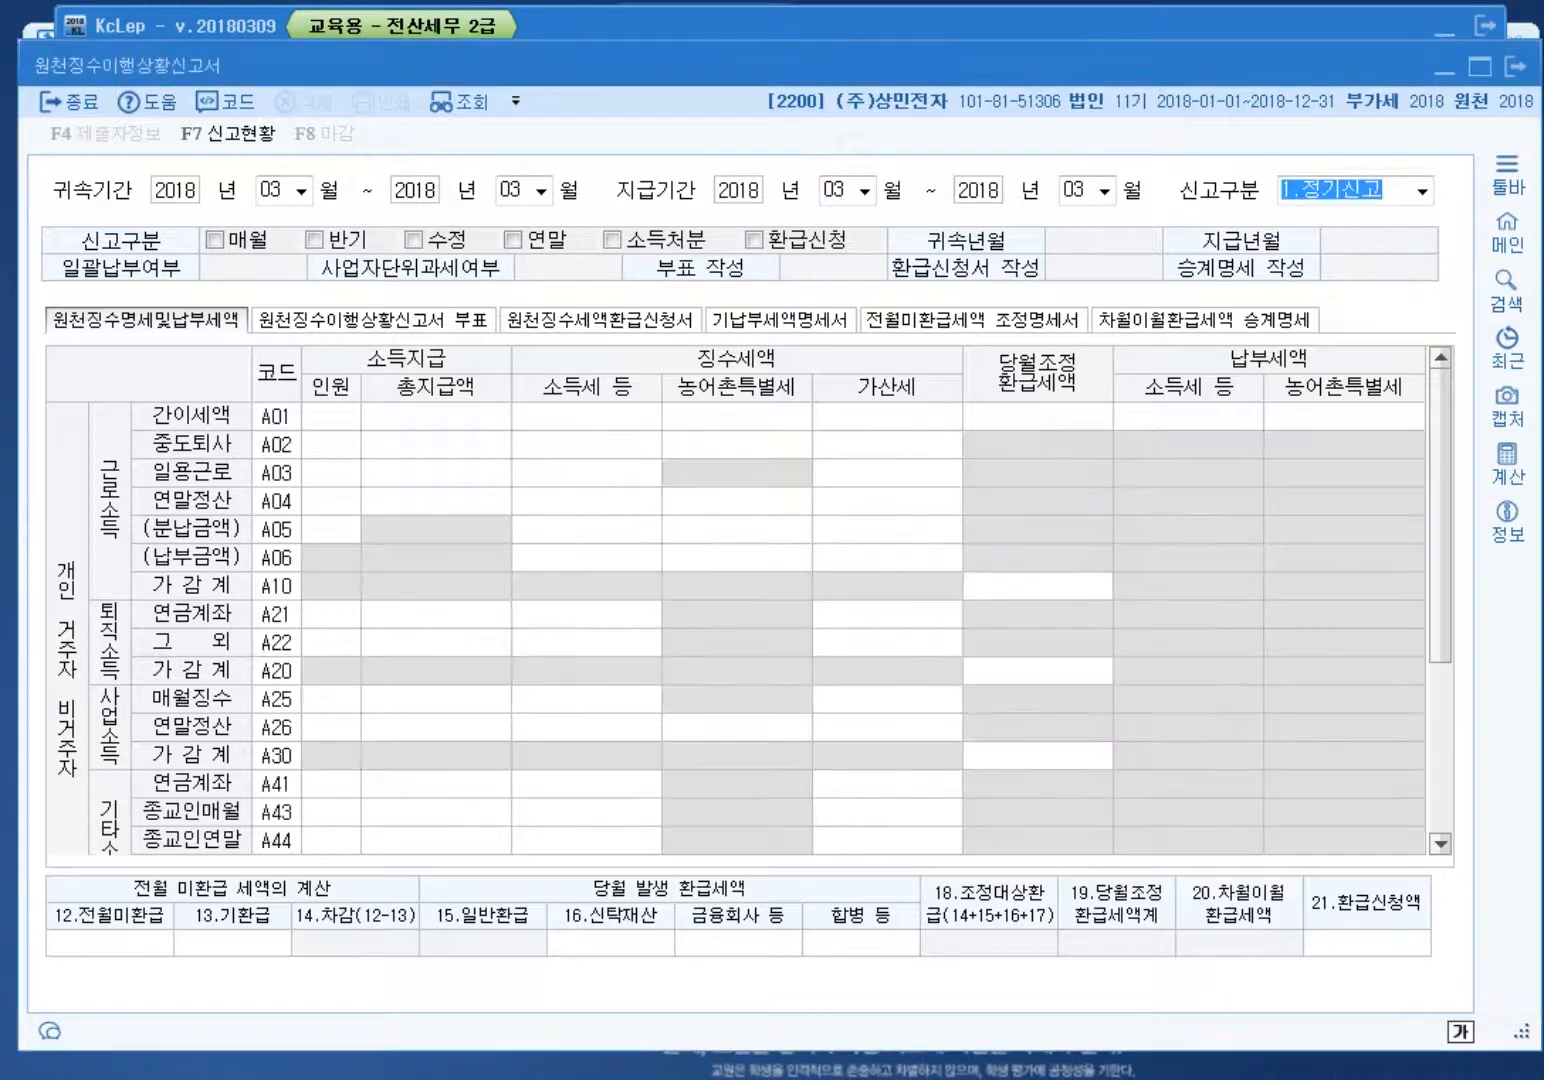
Step: Check the A01 row (2 people, 3,850,000 paid), then select the 12.전월미환급 cell
left_click(331, 445)
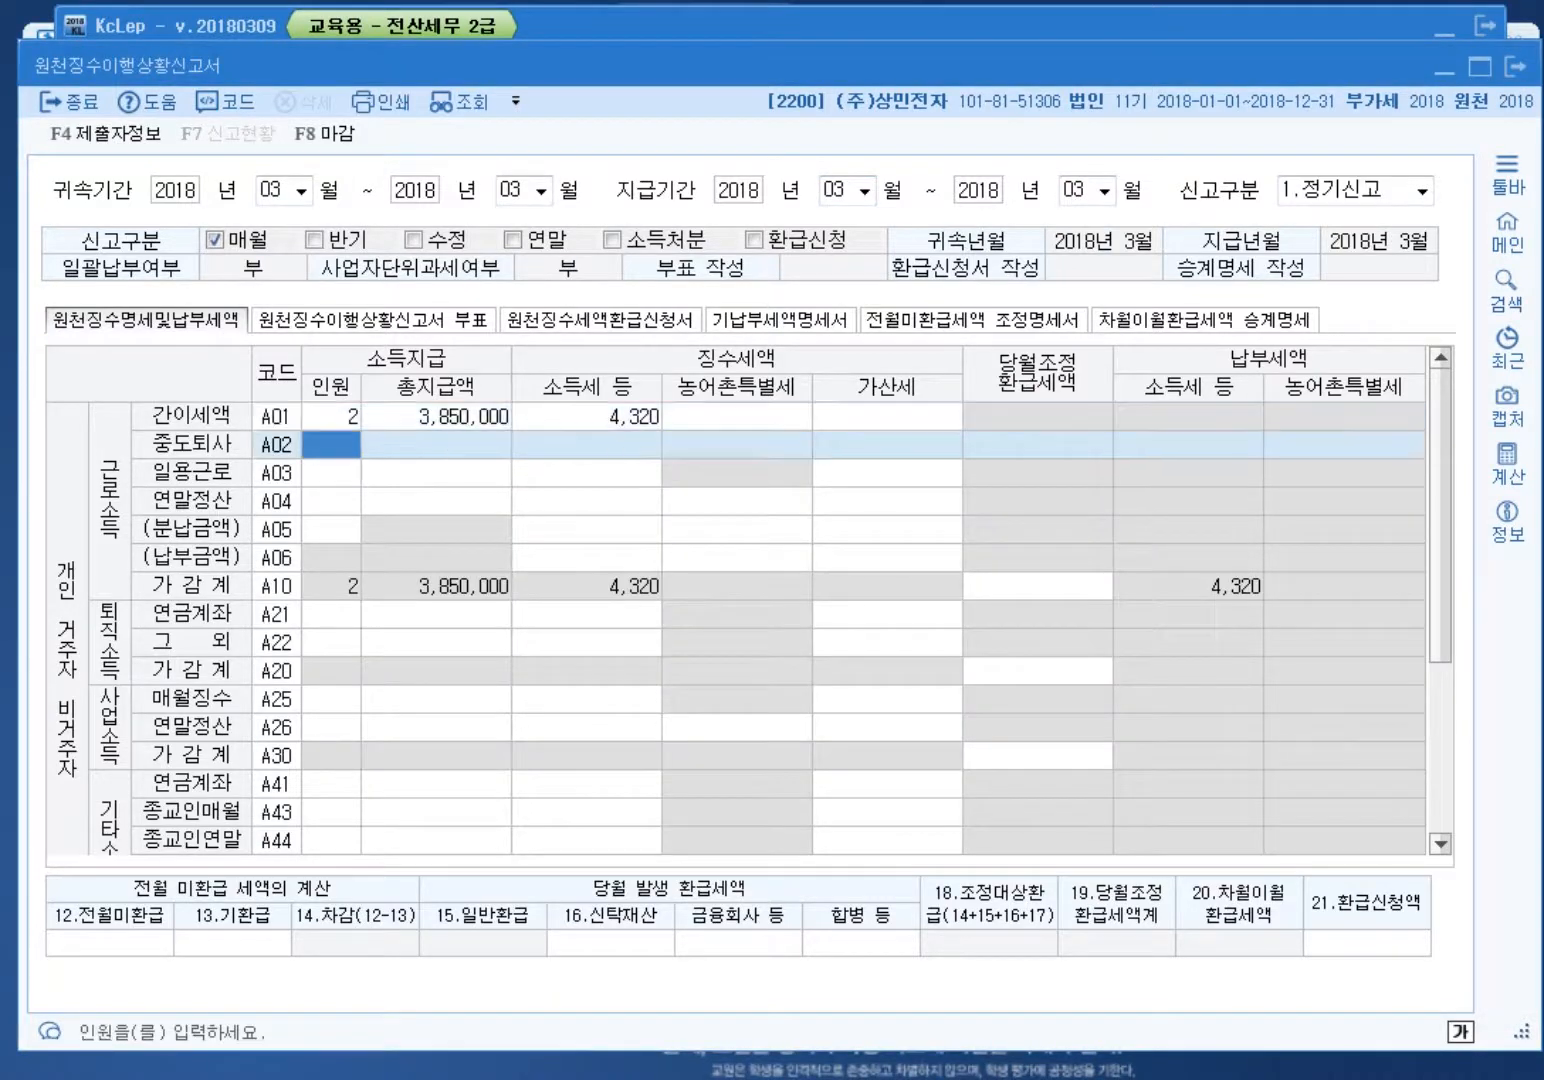
left_click(436, 417)
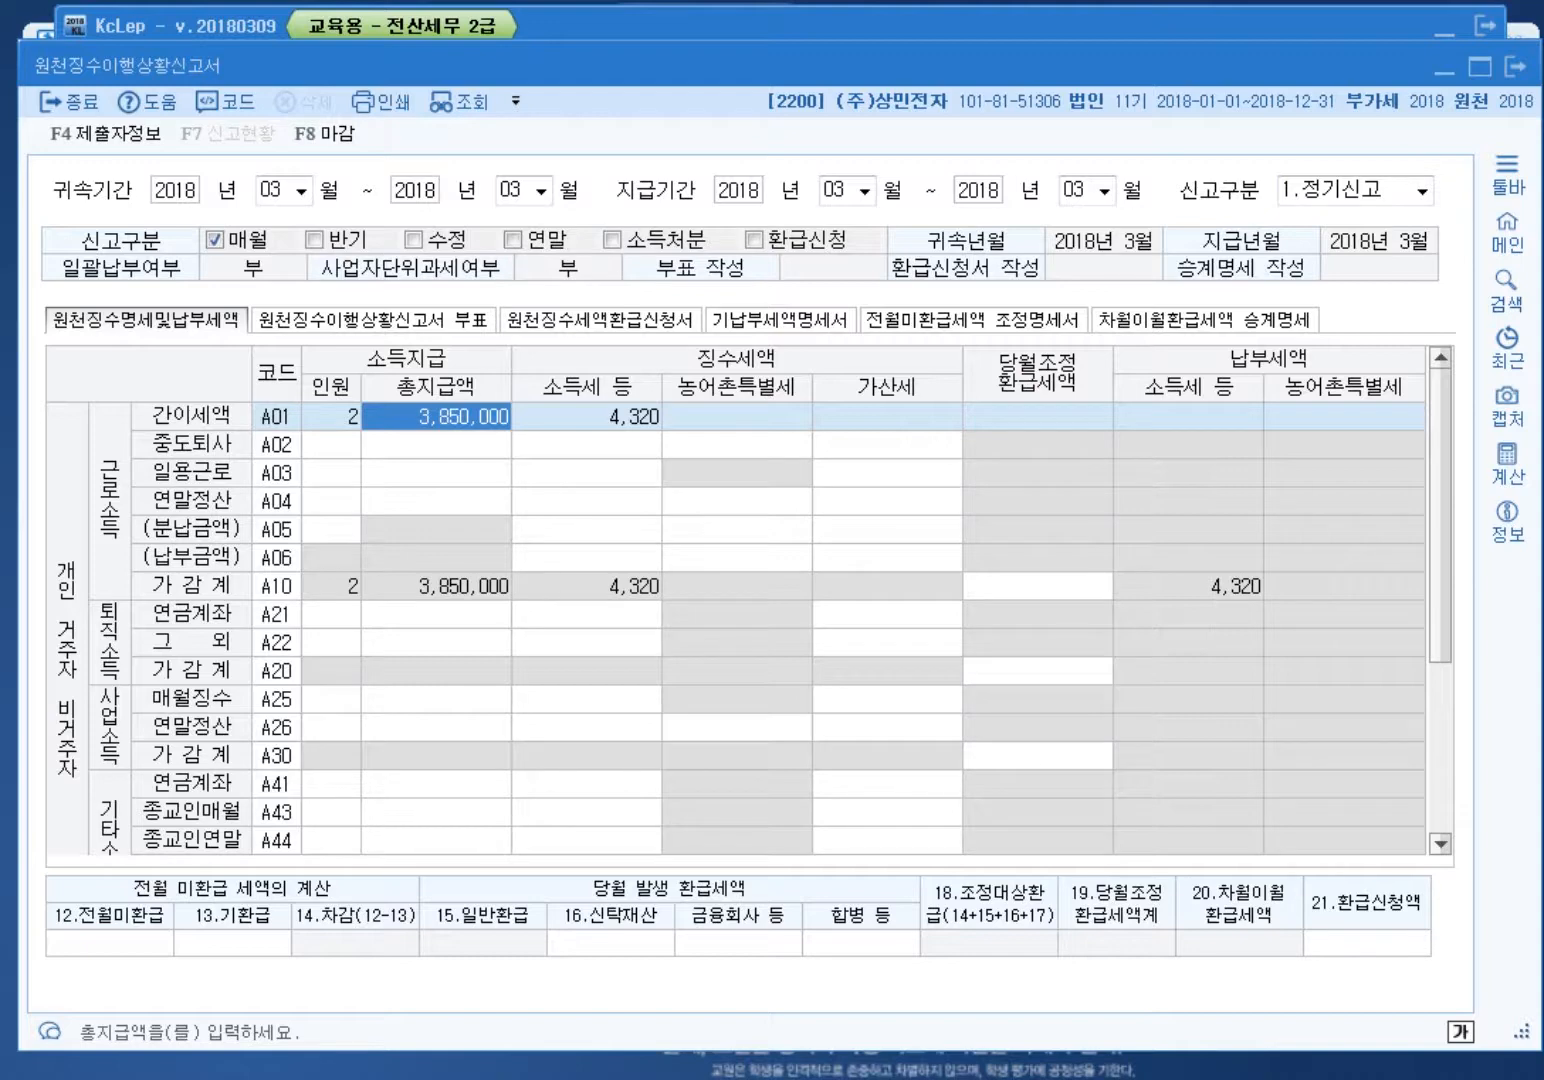
left_click(109, 943)
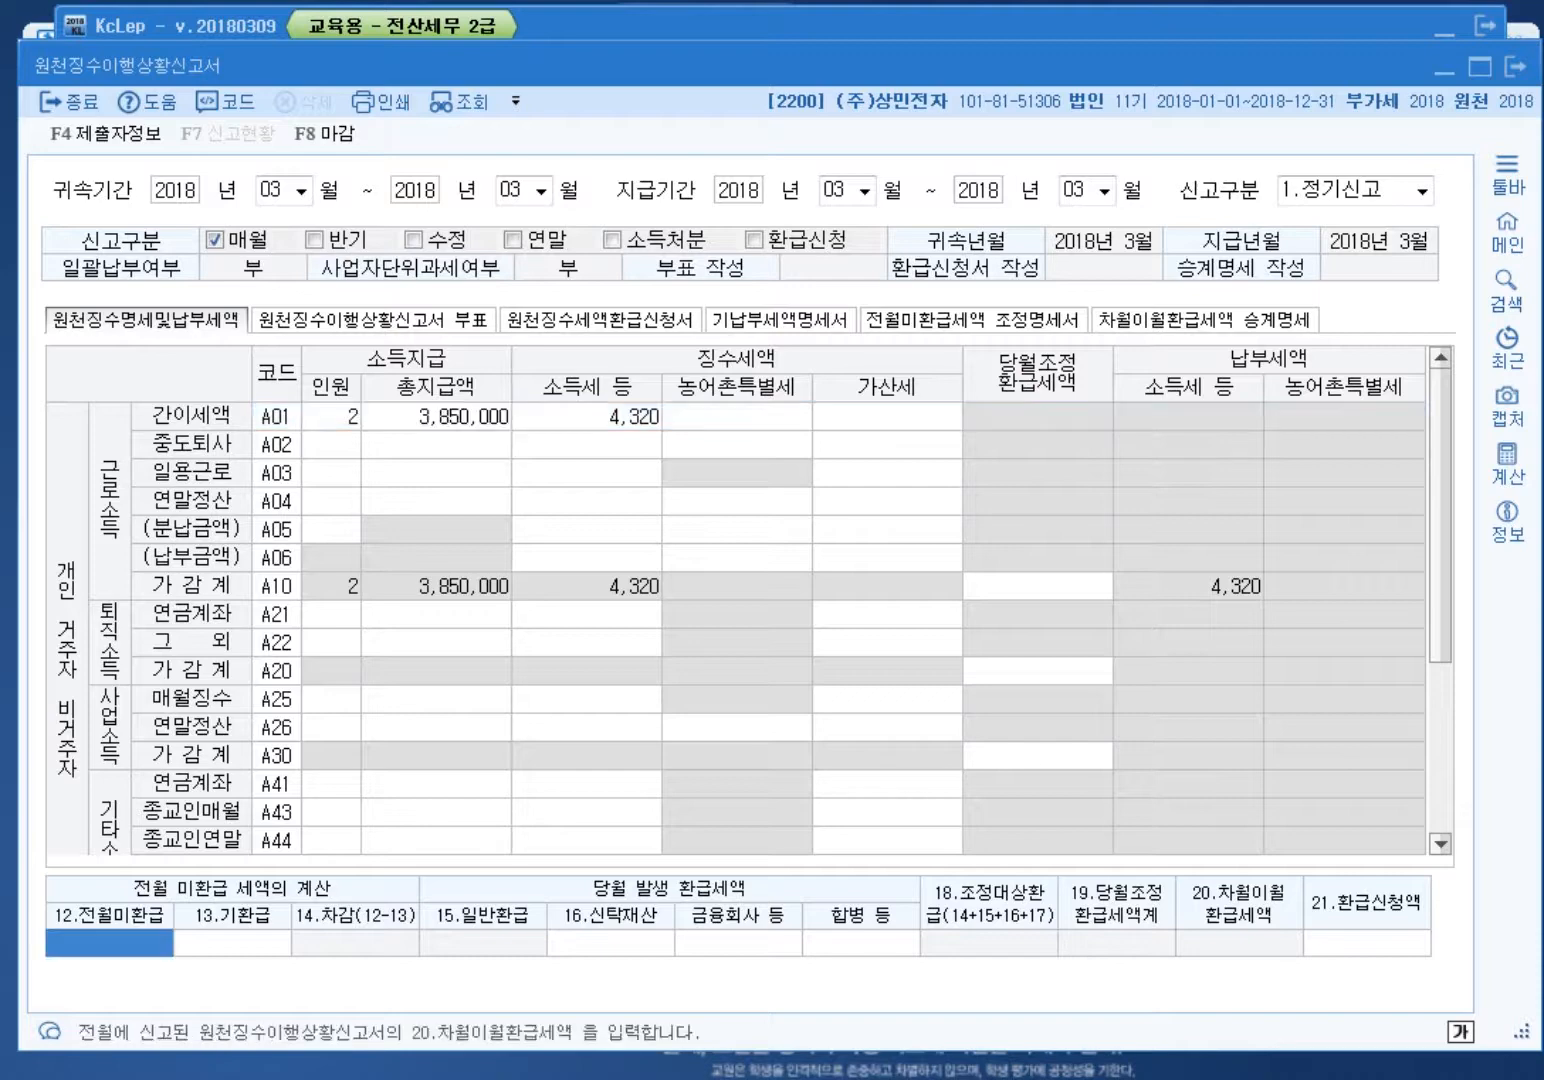
Step: Enter 7,000 prior-month unrefunded tax, offsetting 4,320 and leaving 2,680 to carry forward
type("7000")
key("Return")
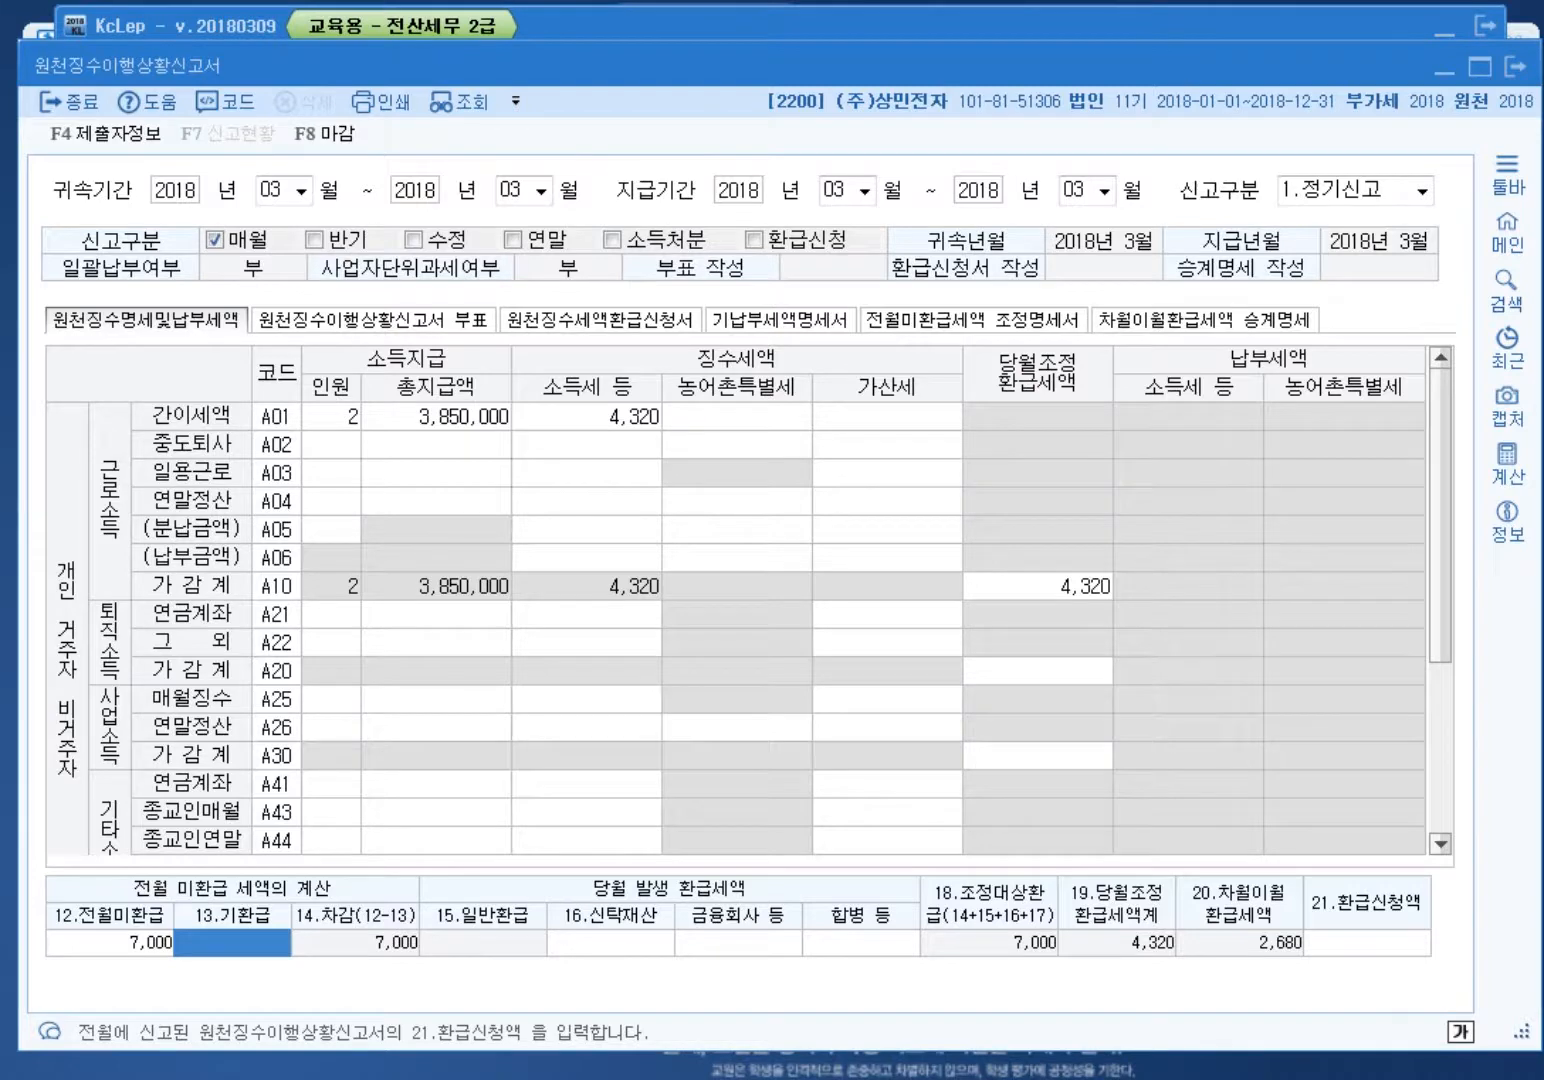
key("ctrl+alt+d")
mouse_move(172, 955)
left_mouse_down()
mouse_move(52, 932)
mouse_move(185, 940)
mouse_move(128, 962)
mouse_move(142, 958)
left_mouse_up()
mouse_move(688, 430)
left_mouse_down()
mouse_move(500, 475)
mouse_move(595, 485)
mouse_move(440, 300)
mouse_move(615, 535)
mouse_move(783, 305)
left_mouse_up()
mouse_move(210, 932)
left_mouse_down()
mouse_move(105, 980)
mouse_move(210, 925)
mouse_move(160, 952)
left_mouse_up()
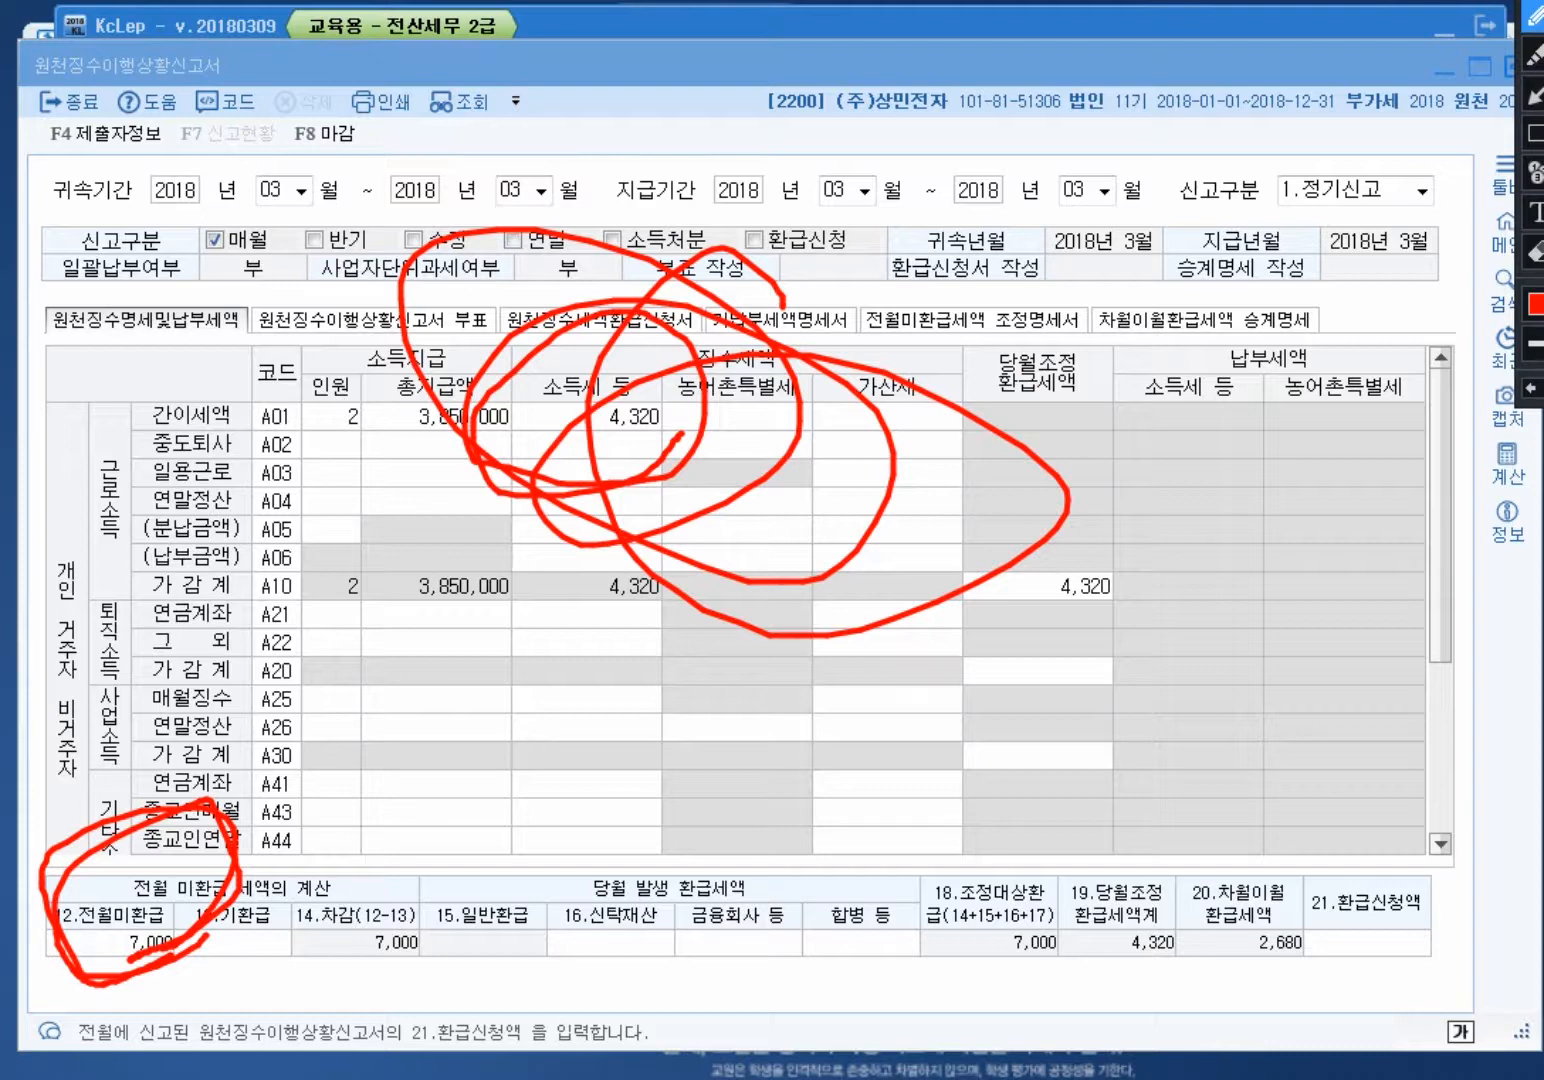
Step: Close company 2200's March report, answering 예 to save the data
mouse_move(662, 436)
left_mouse_down()
mouse_move(648, 450)
mouse_move(520, 300)
mouse_move(700, 432)
left_mouse_up()
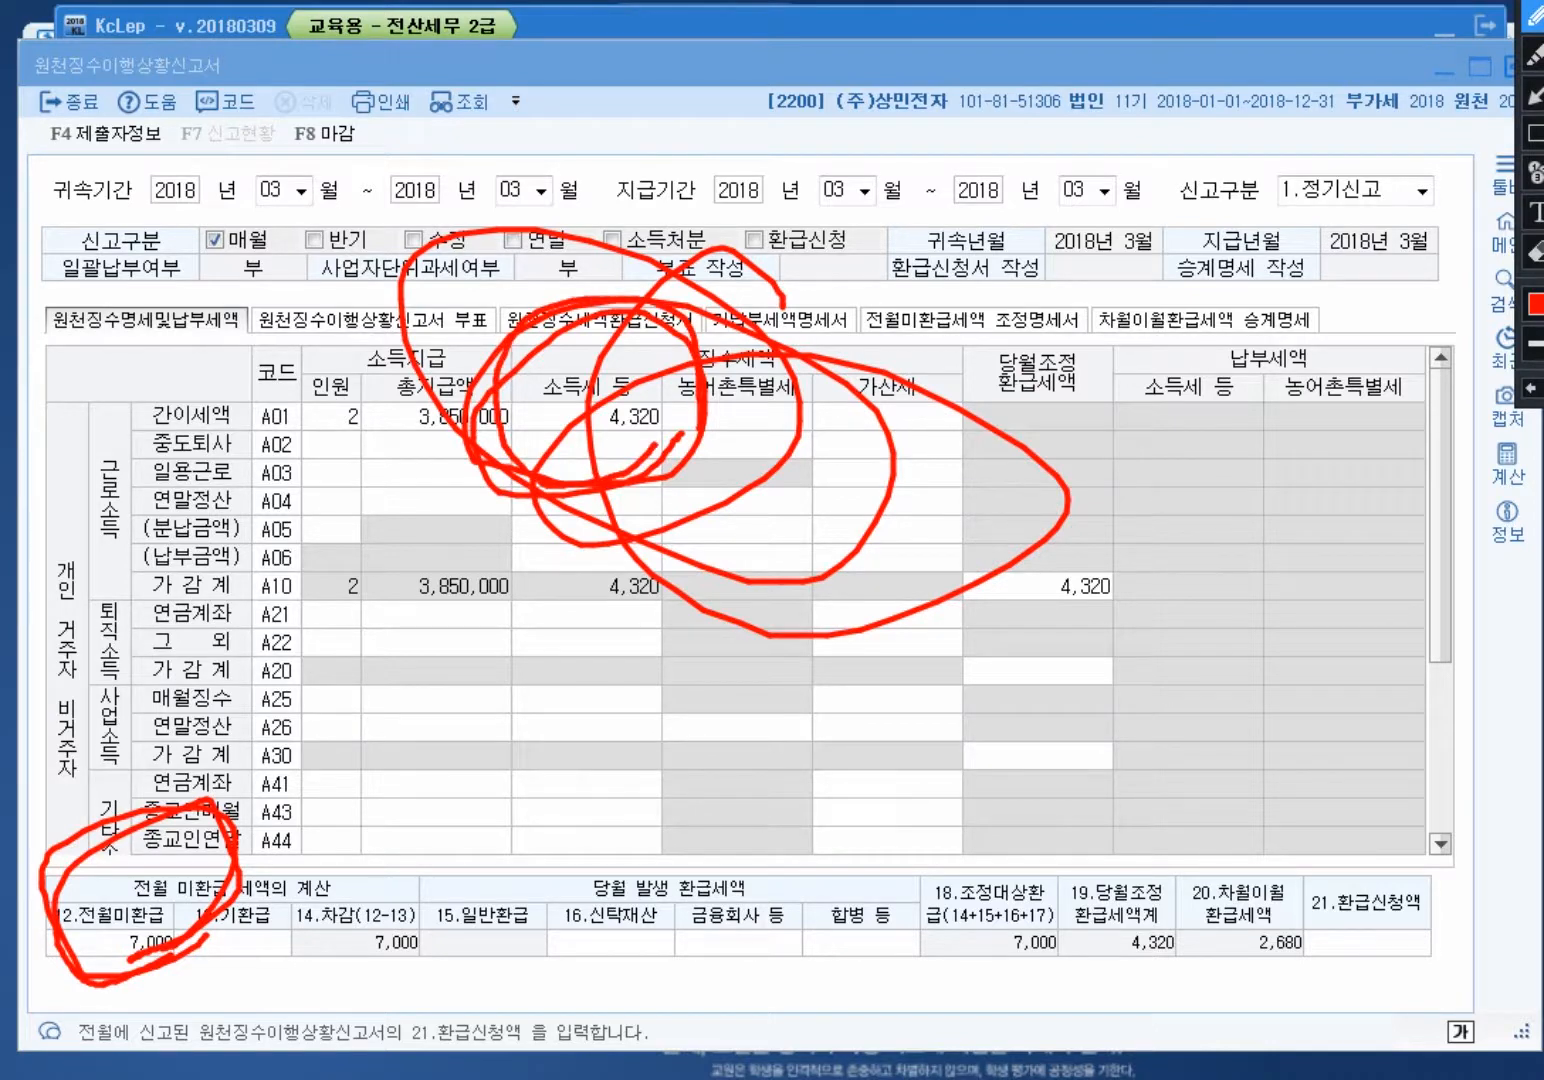
mouse_move(1360, 966)
left_mouse_down()
mouse_move(1345, 976)
mouse_move(1200, 800)
mouse_move(1336, 950)
mouse_move(1192, 966)
mouse_move(1370, 915)
mouse_move(1340, 985)
left_mouse_up()
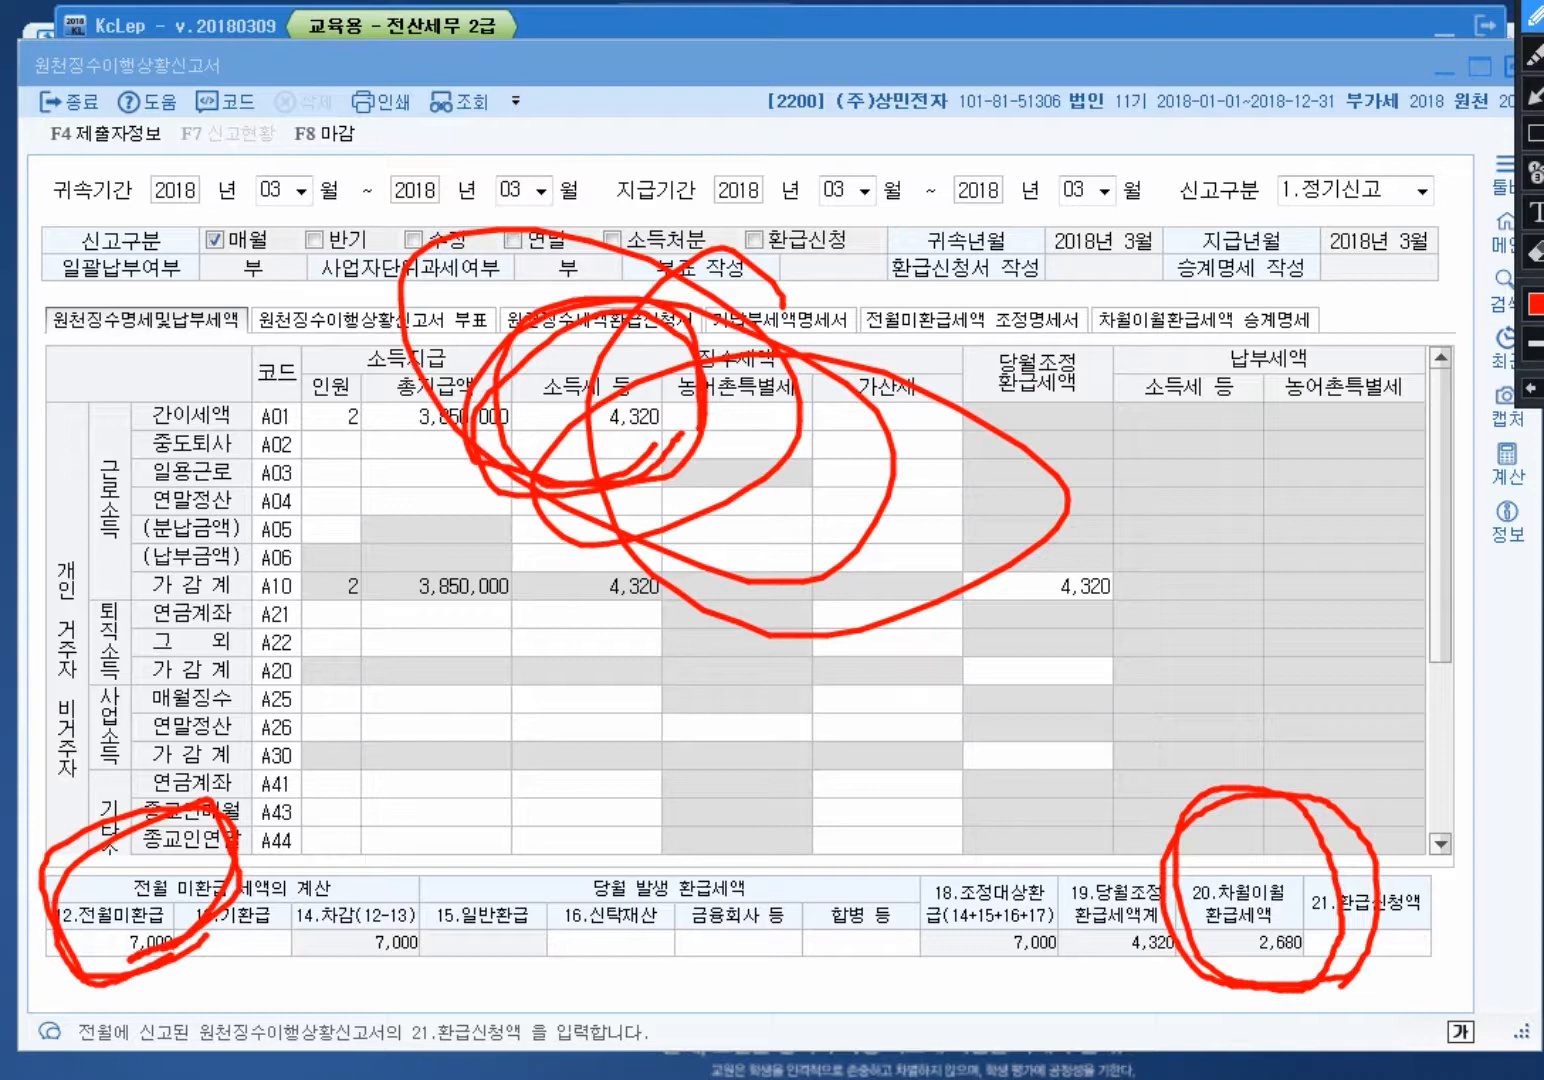
key("Escape")
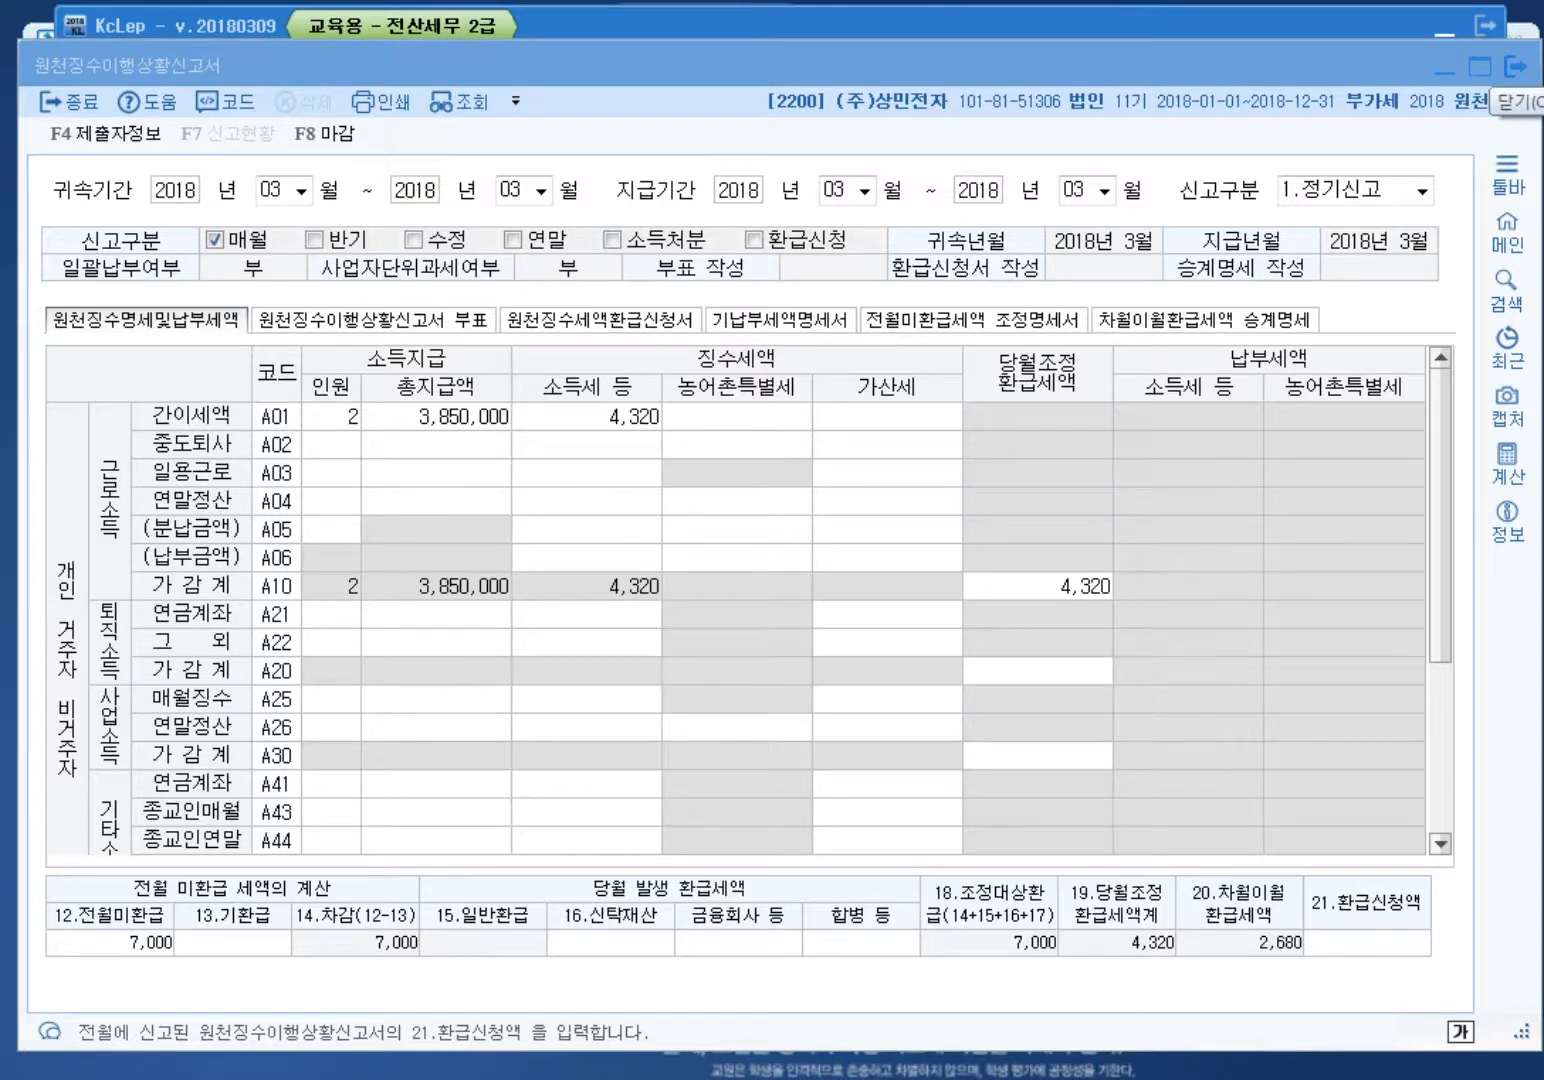
left_click(1515, 66)
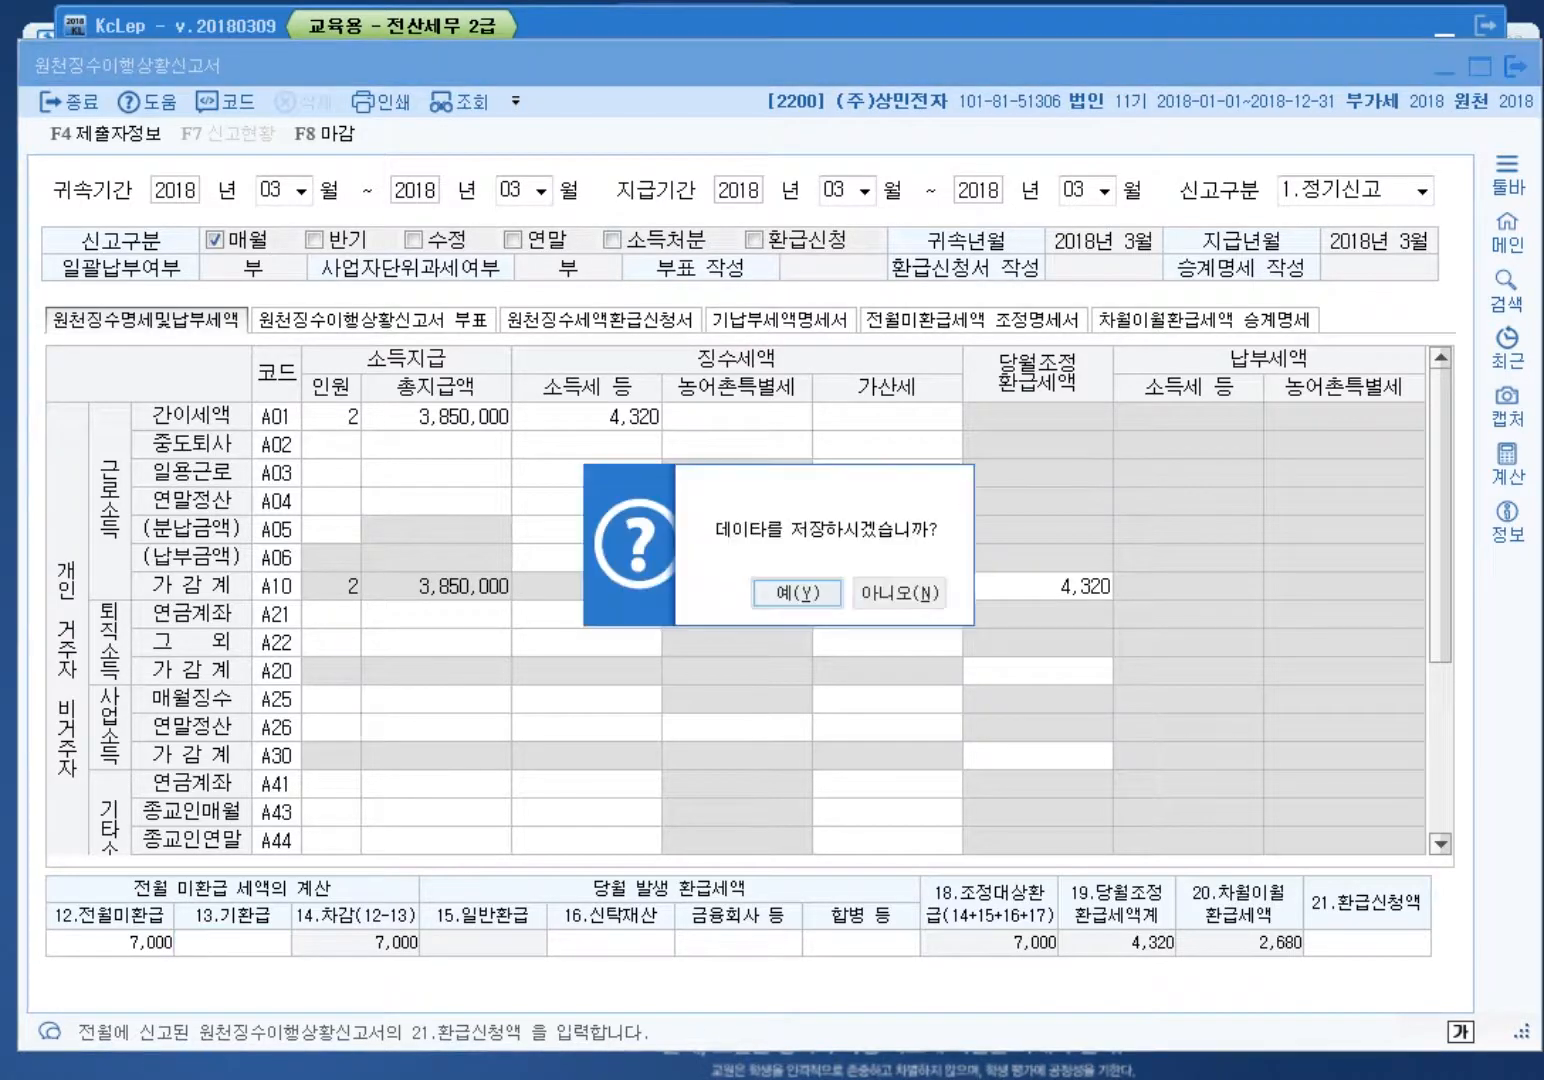
left_click(900, 593)
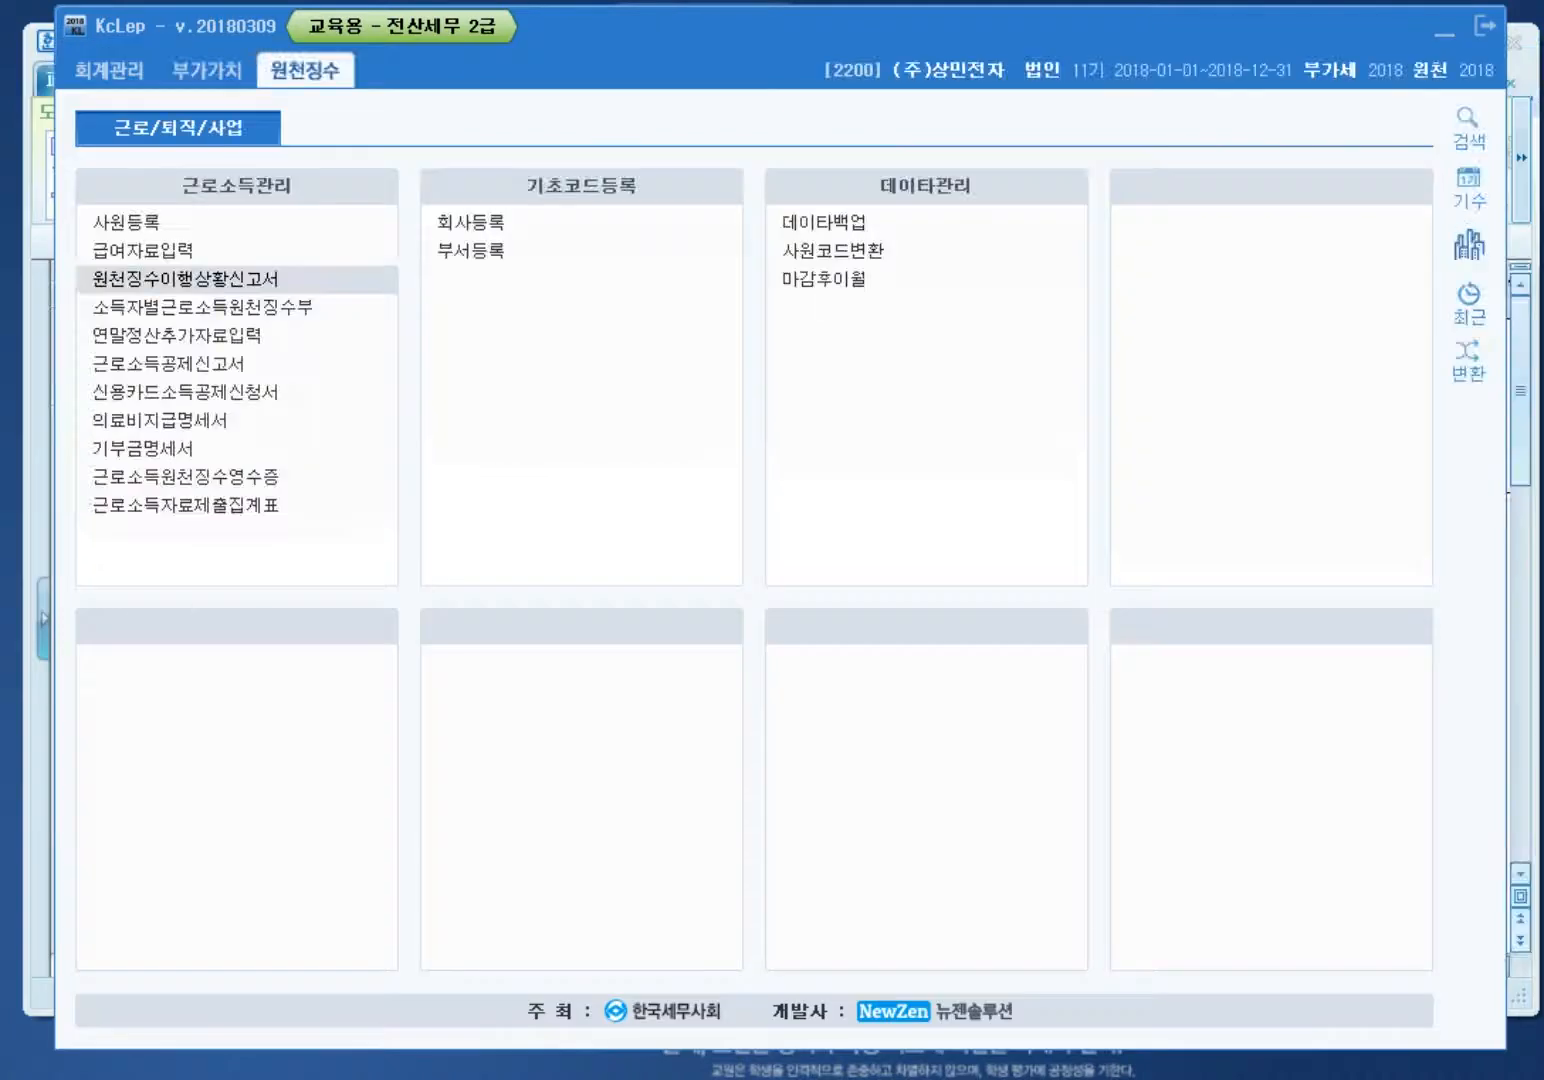
Step: Switch to company 1001 and open its withholding status report
left_click(1468, 245)
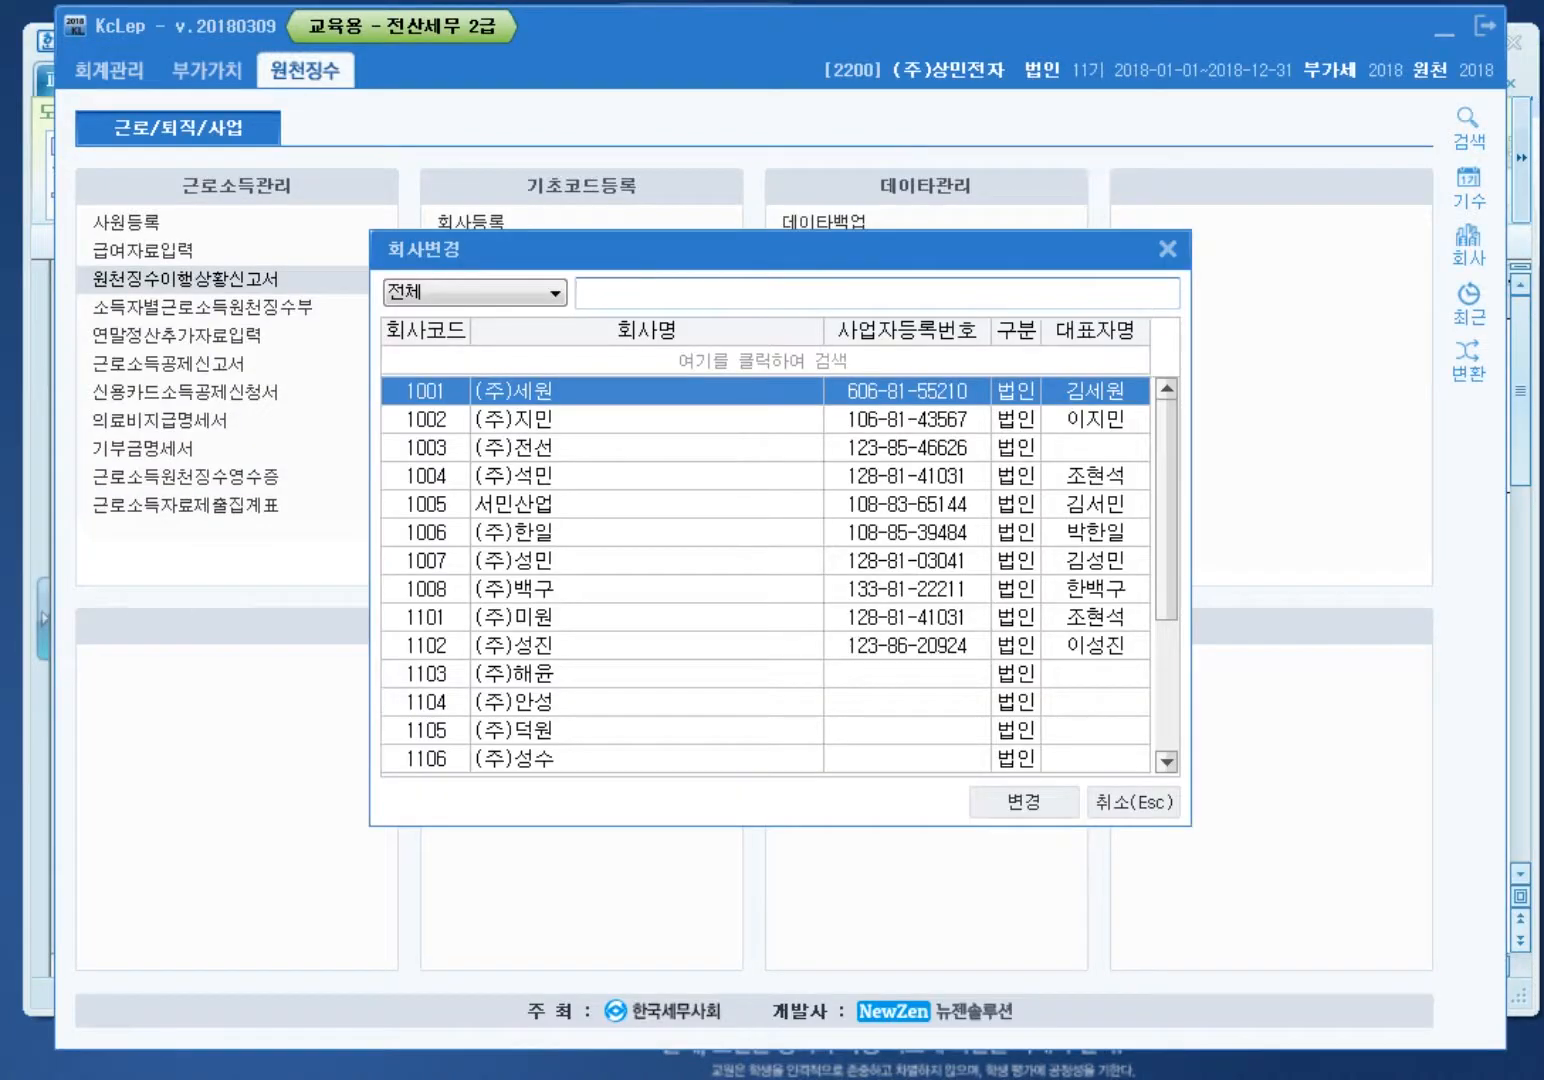
key("Return")
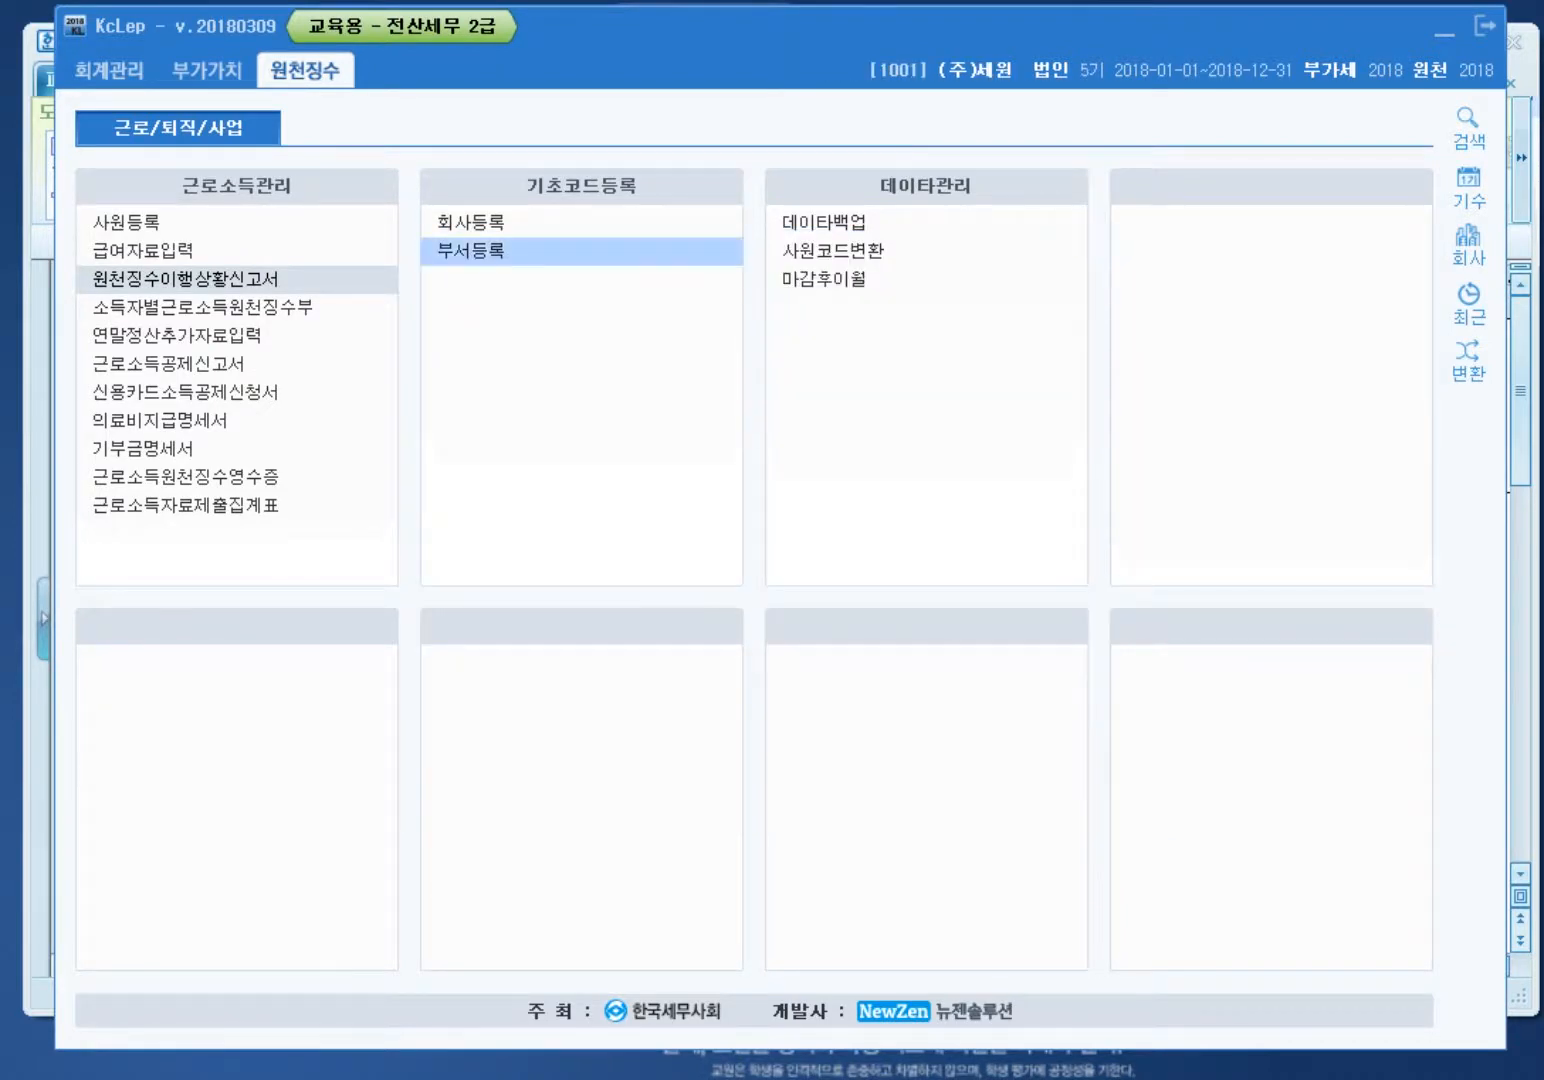
left_click(185, 279)
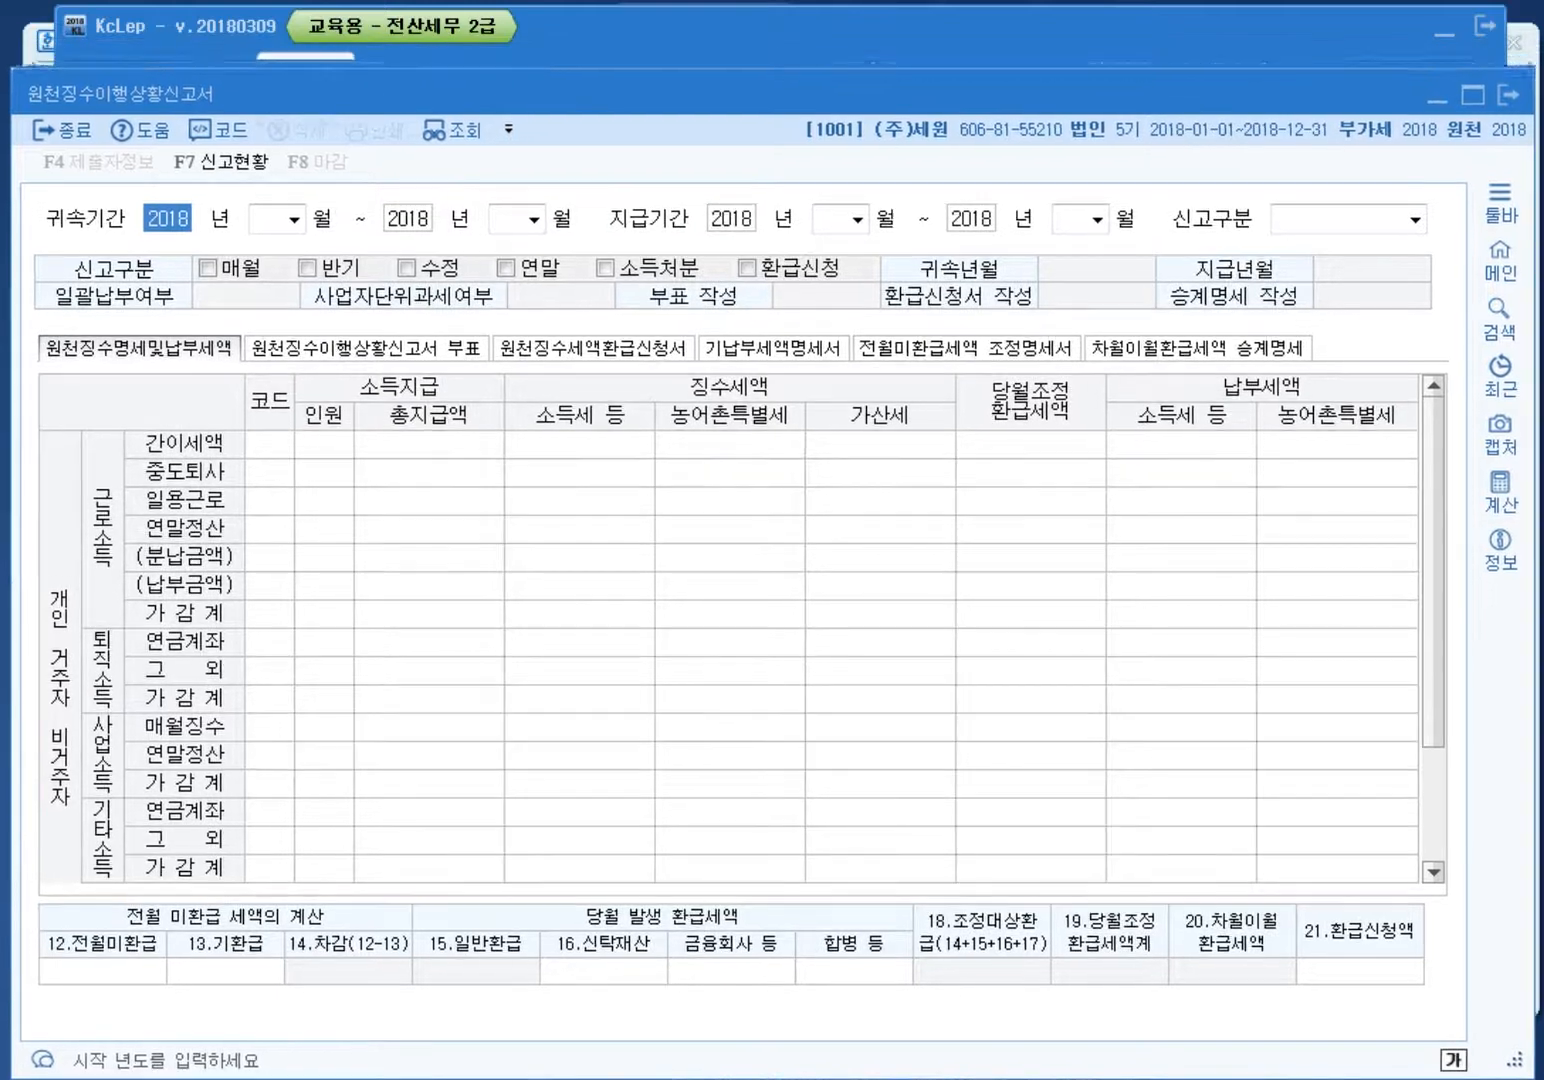
Step: Set every period field to May (05) 2018 as a 1.정기신고 regular filing
key("Return")
type("05")
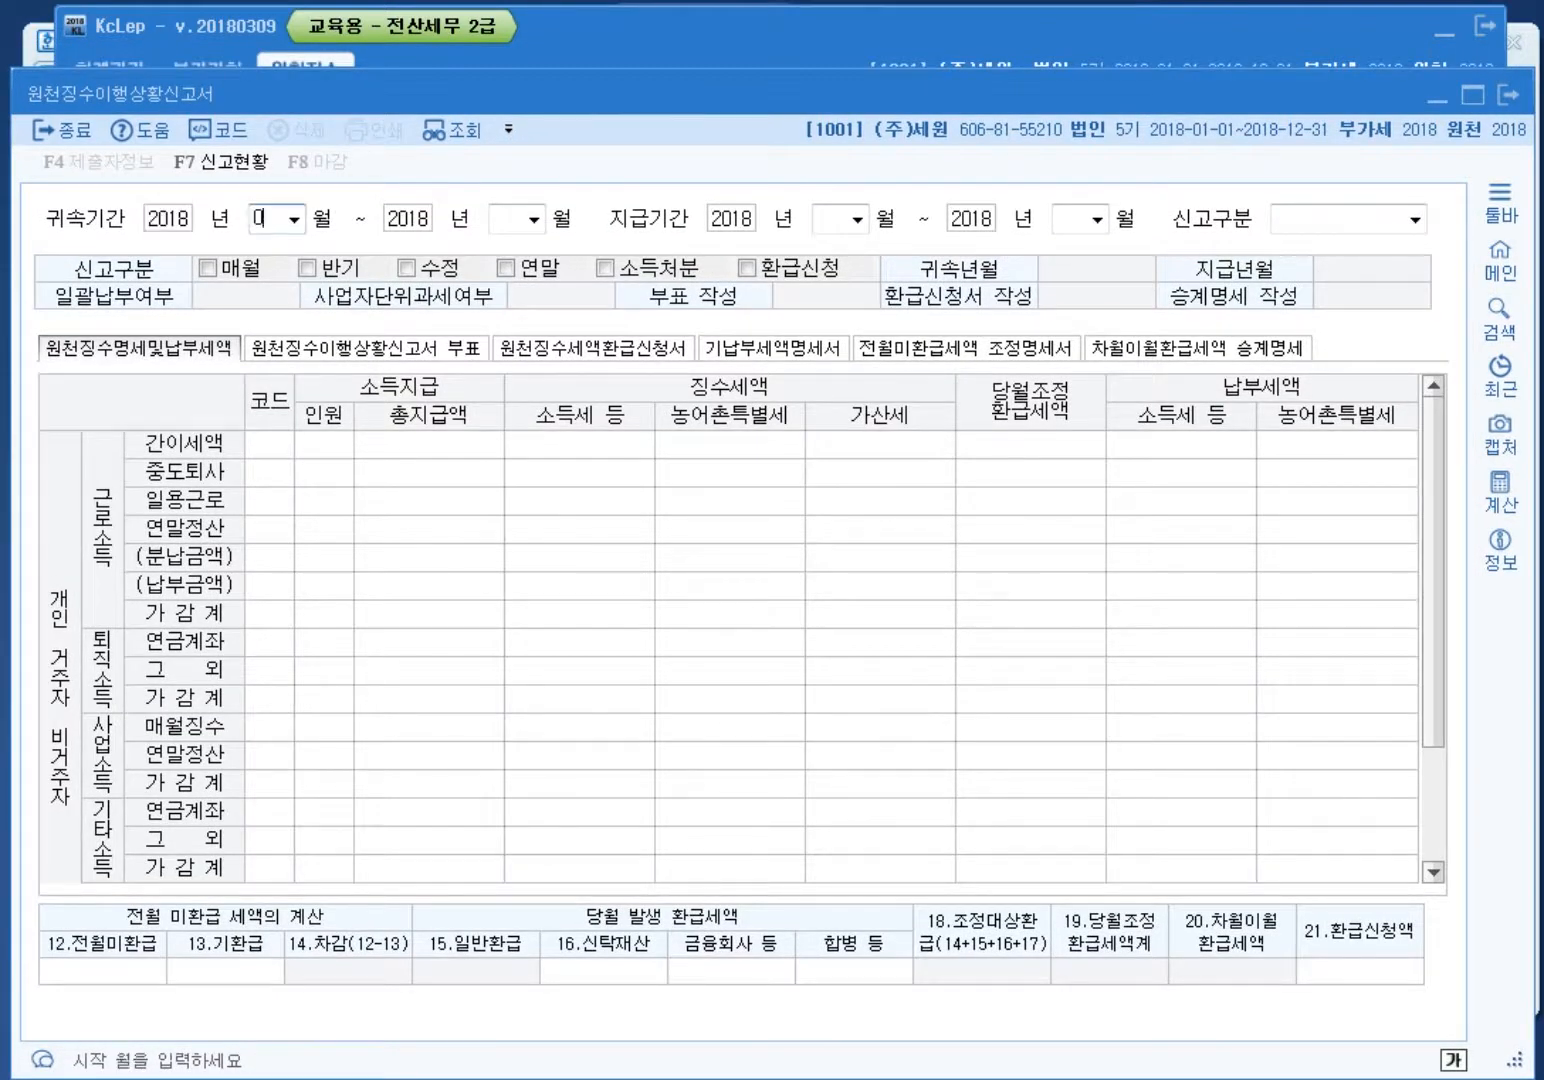
key("Return")
type("05")
key("Return")
type("05")
key("Return")
type("05")
key("Return")
key("Return")
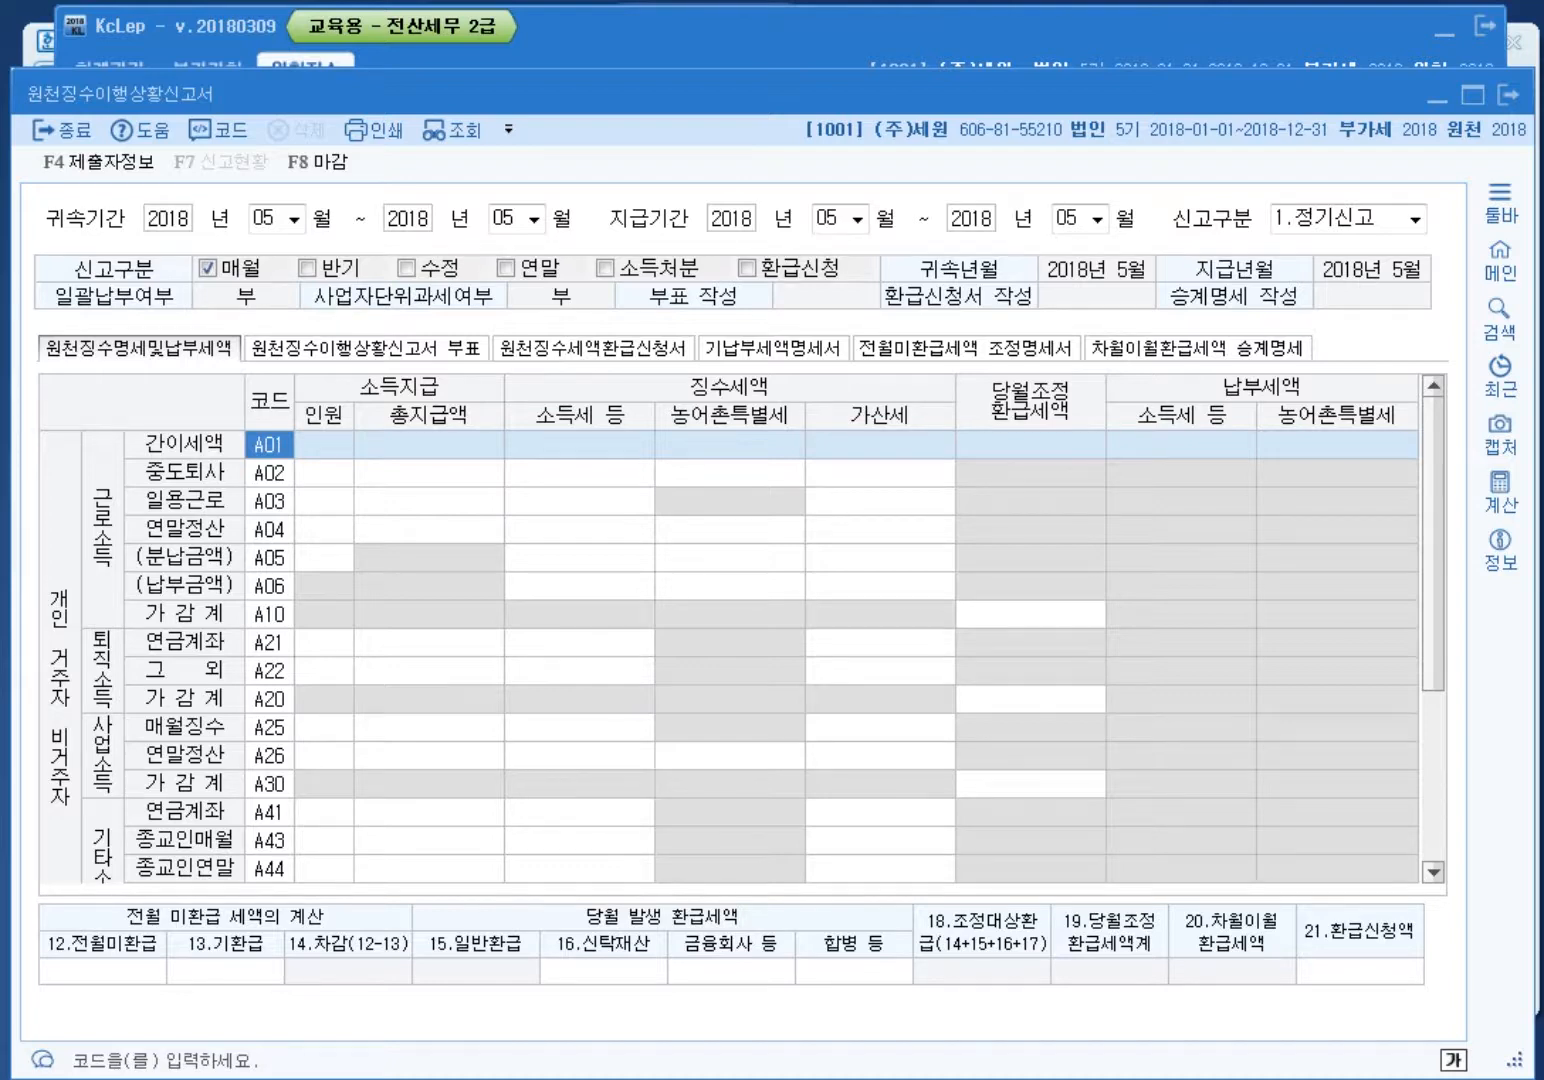
Step: Enter 4 employees in the A01 simple withholding row
key("Return")
type("4")
key("Return")
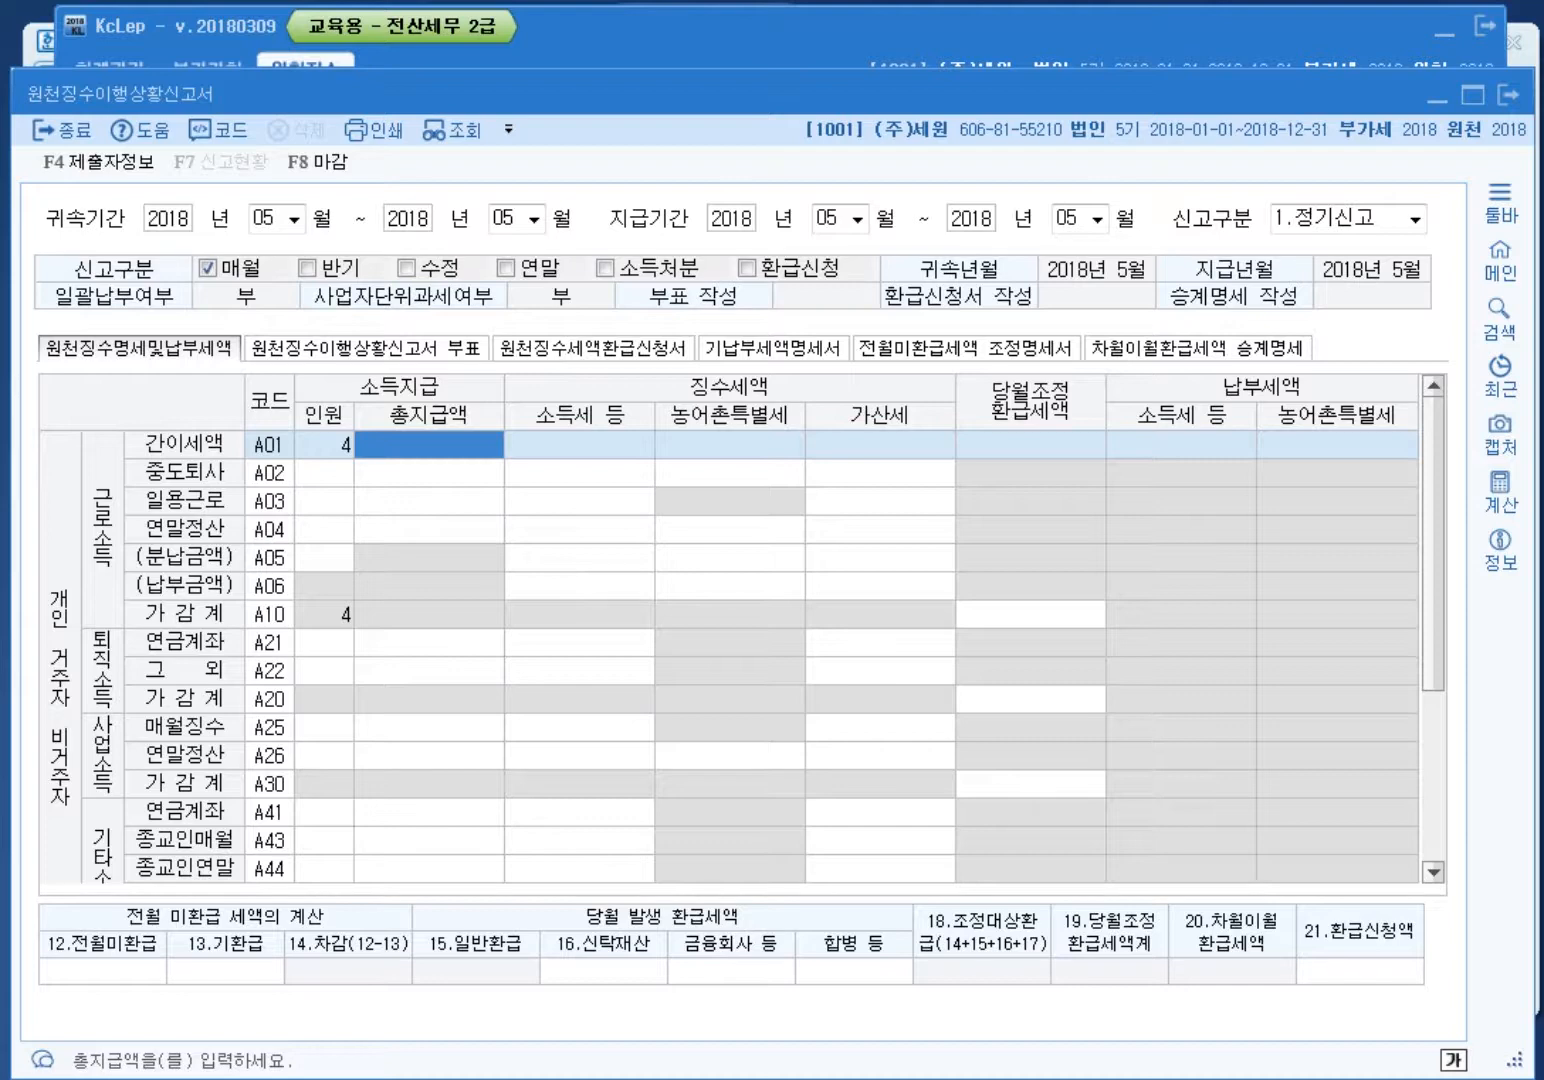
Step: Annotate the screen to highlight the A01 headcount and total pay columns
key("ctrl+alt+d")
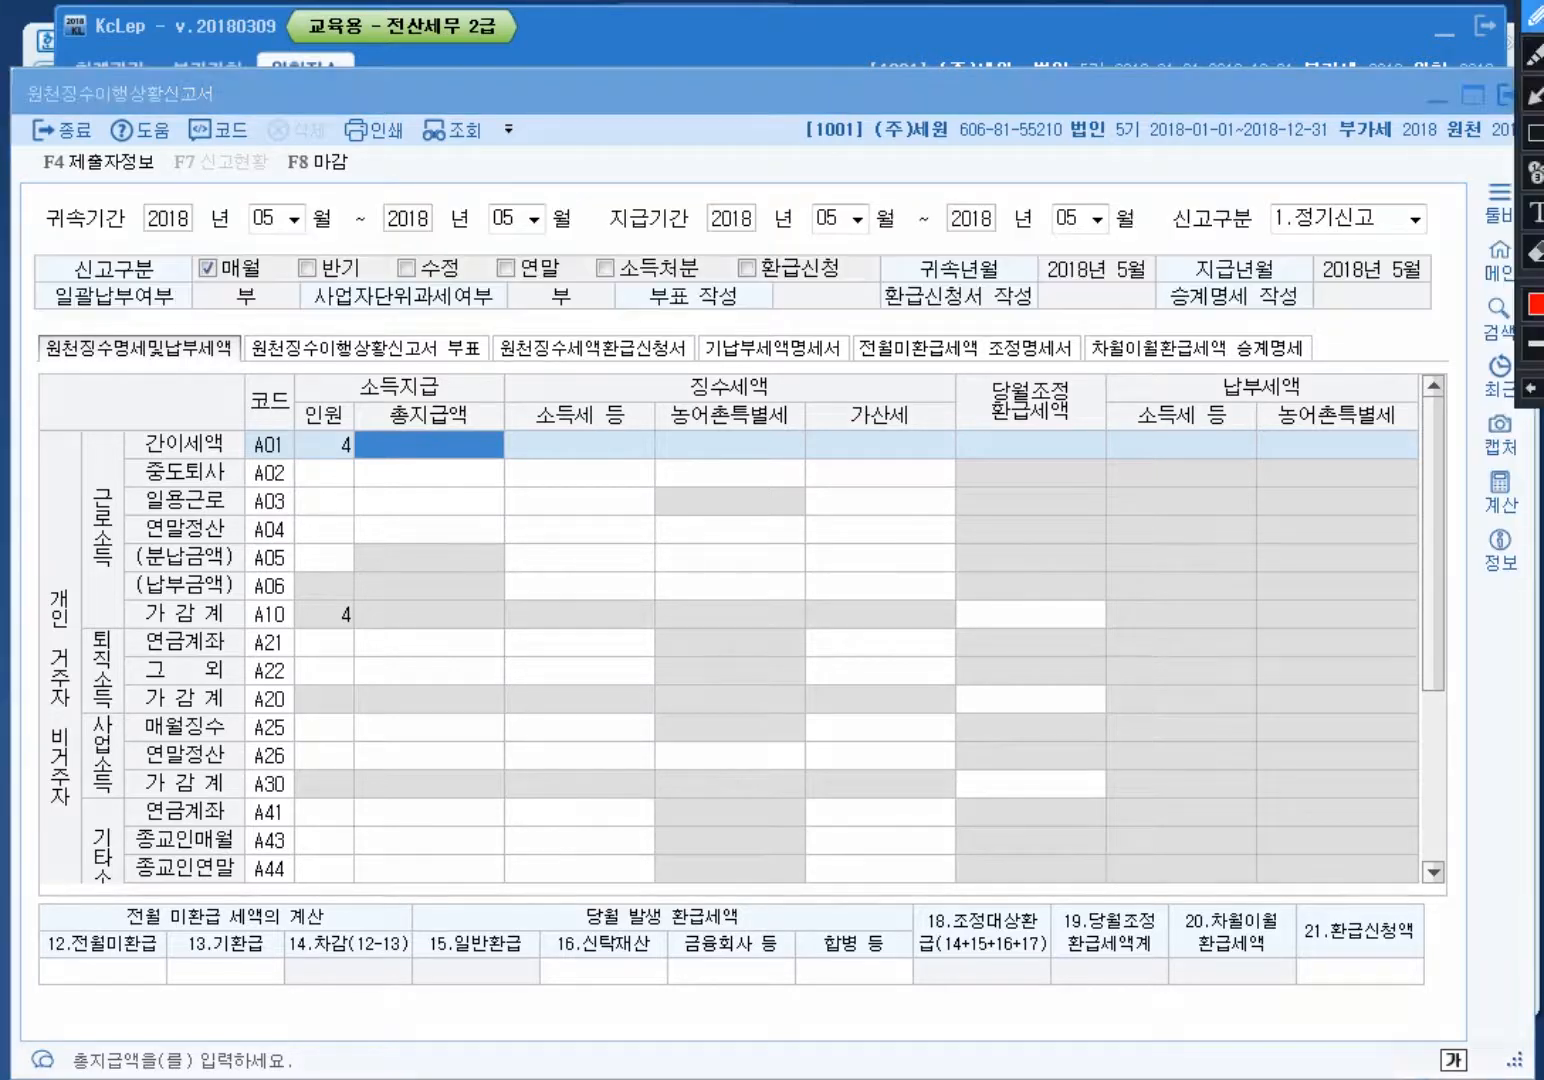
mouse_move(497, 488)
left_mouse_down()
mouse_move(326, 436)
mouse_move(500, 378)
mouse_move(492, 490)
left_mouse_up()
mouse_move(495, 337)
left_mouse_down()
mouse_move(478, 378)
mouse_move(532, 400)
mouse_move(660, 245)
left_mouse_up()
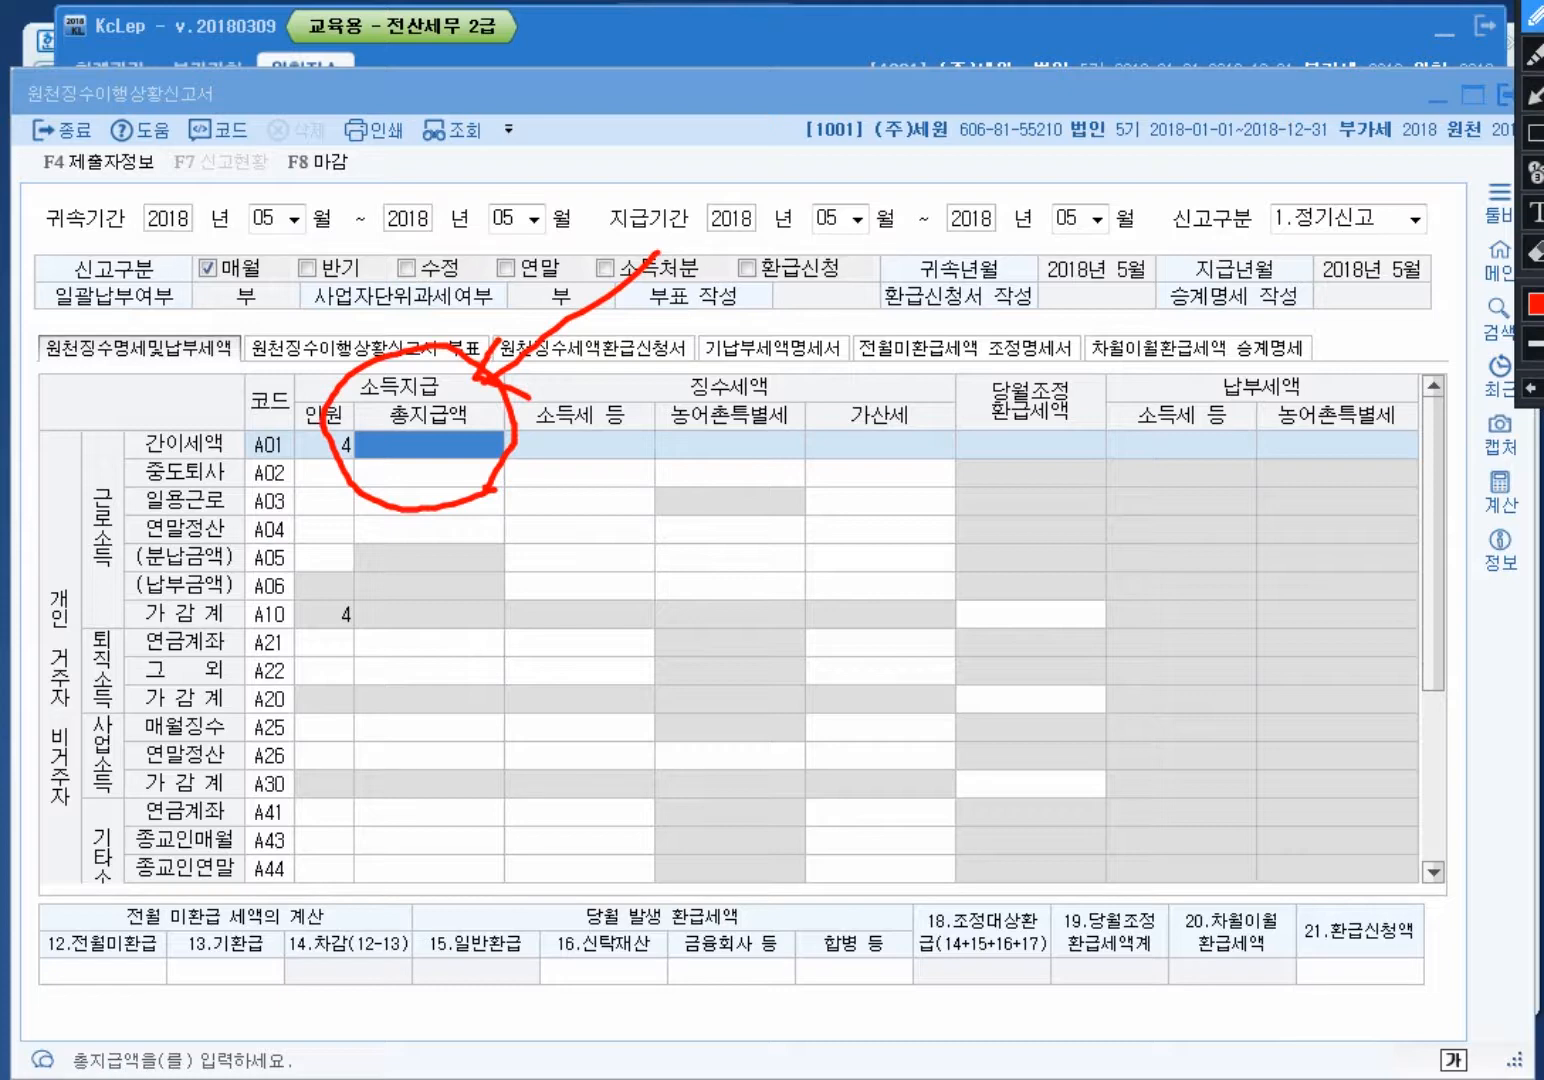
key("Escape")
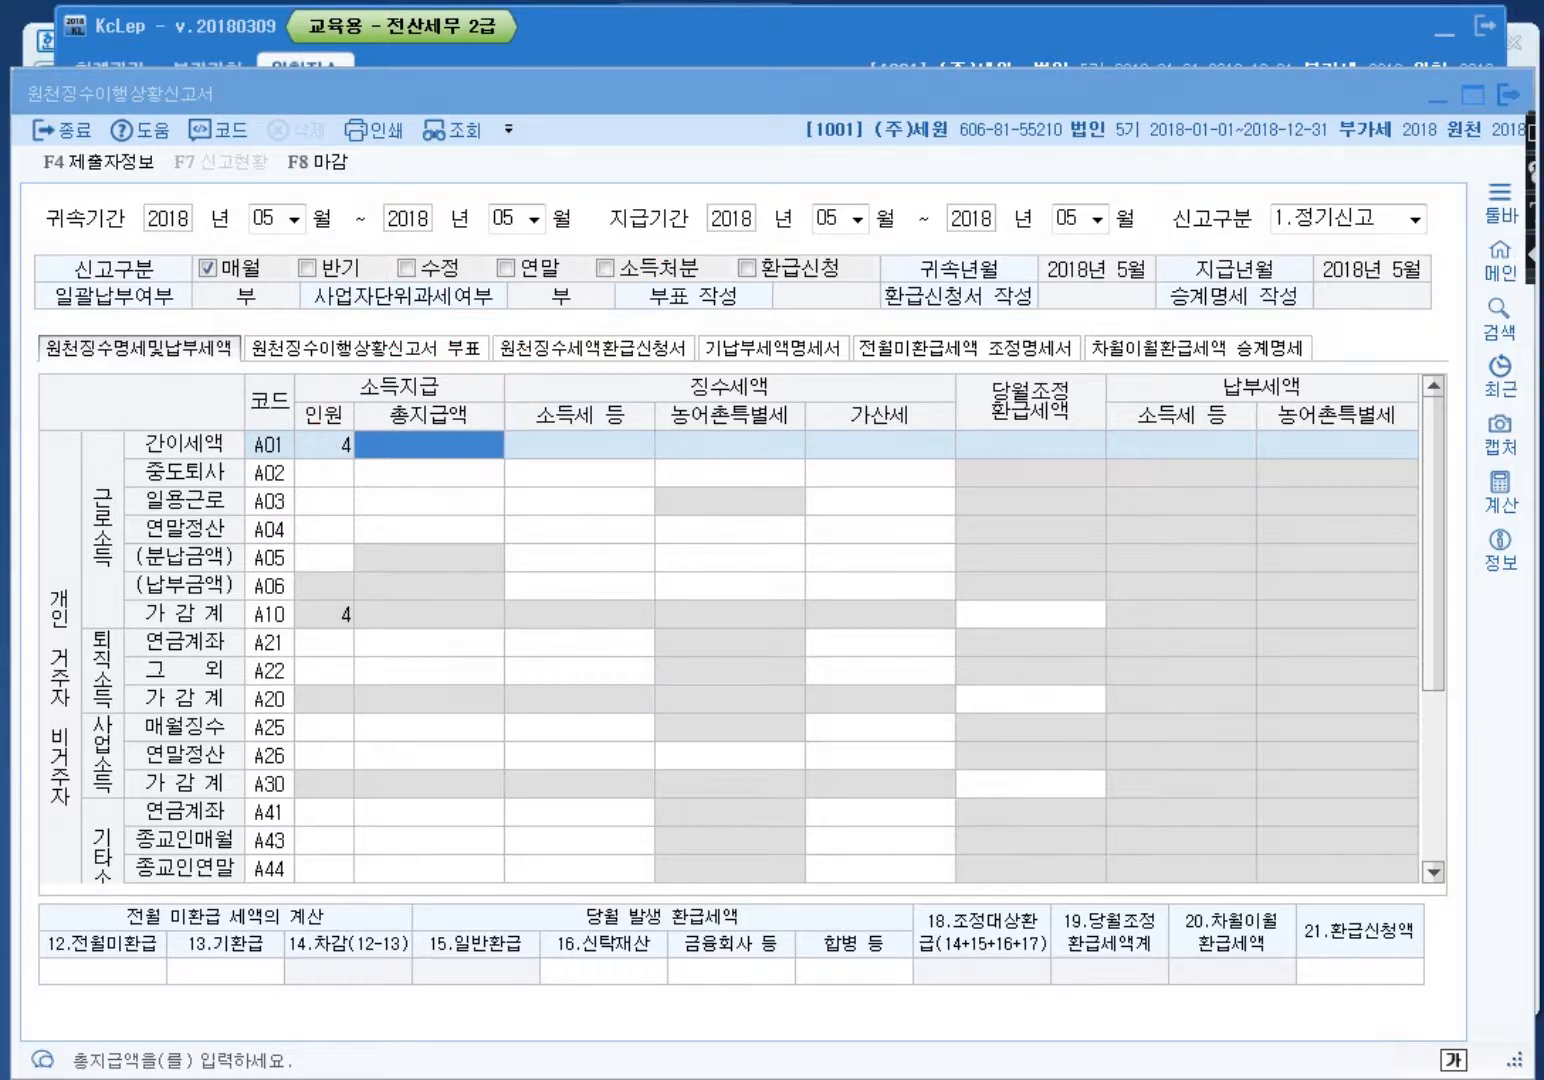
Step: Enter 10,200,000 total pay and 72,000 income tax on the A01 line
type("10200000")
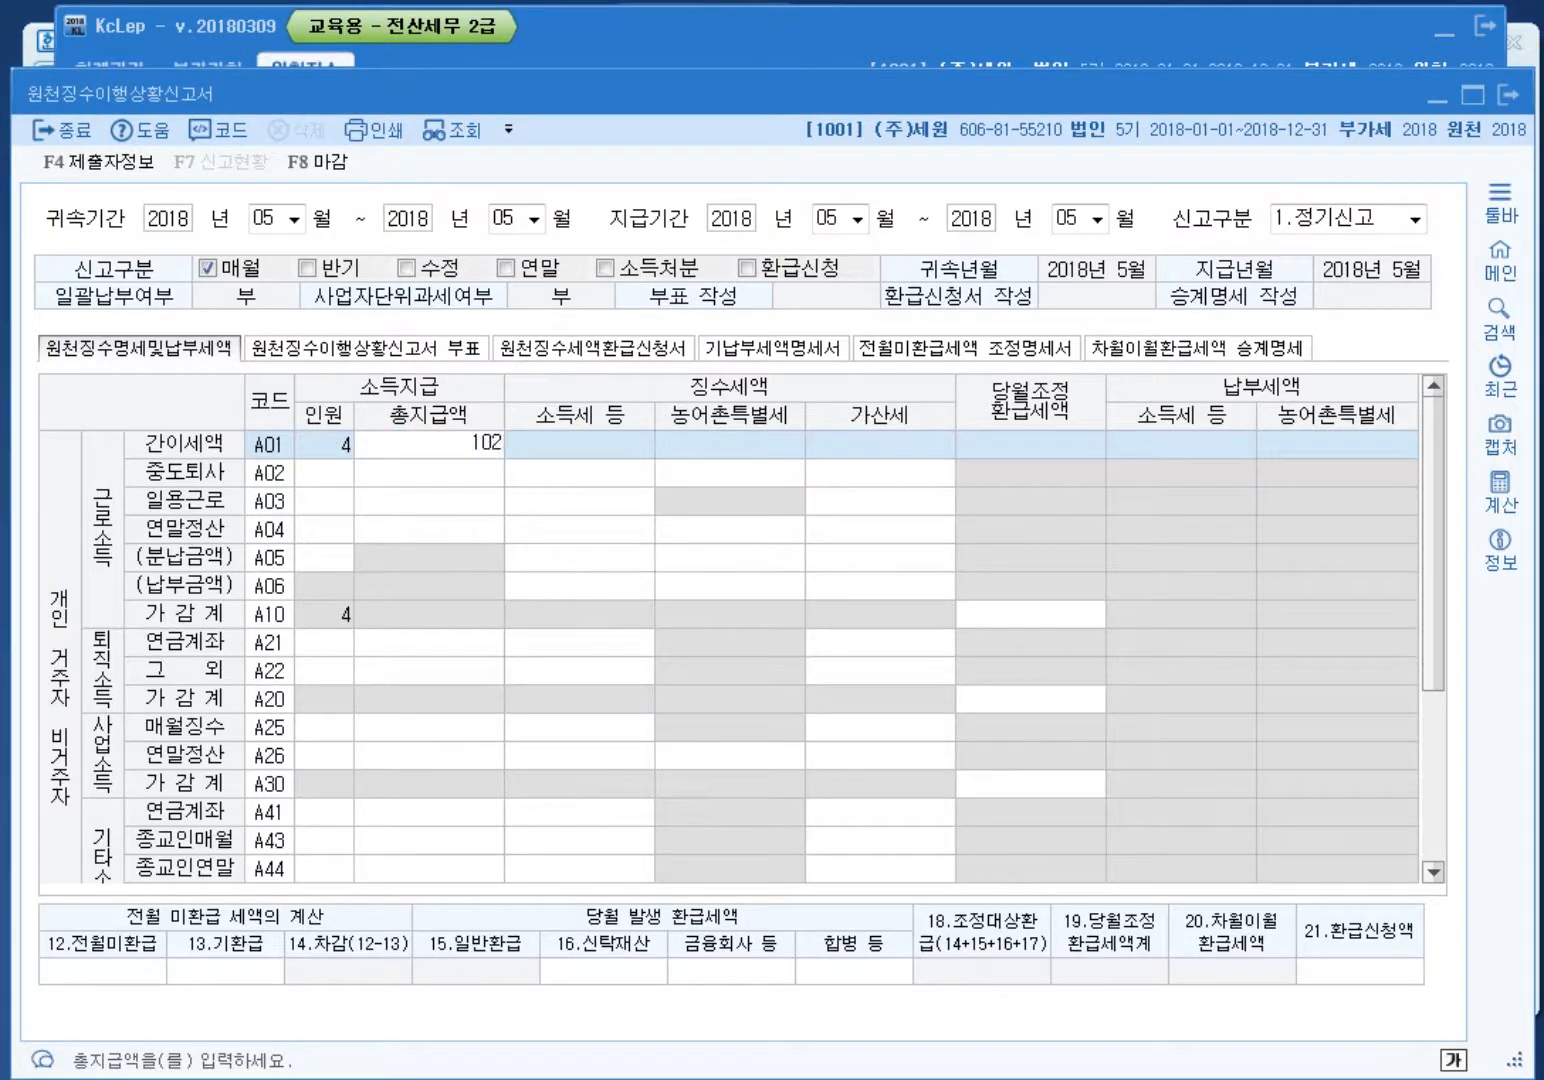
key("Return")
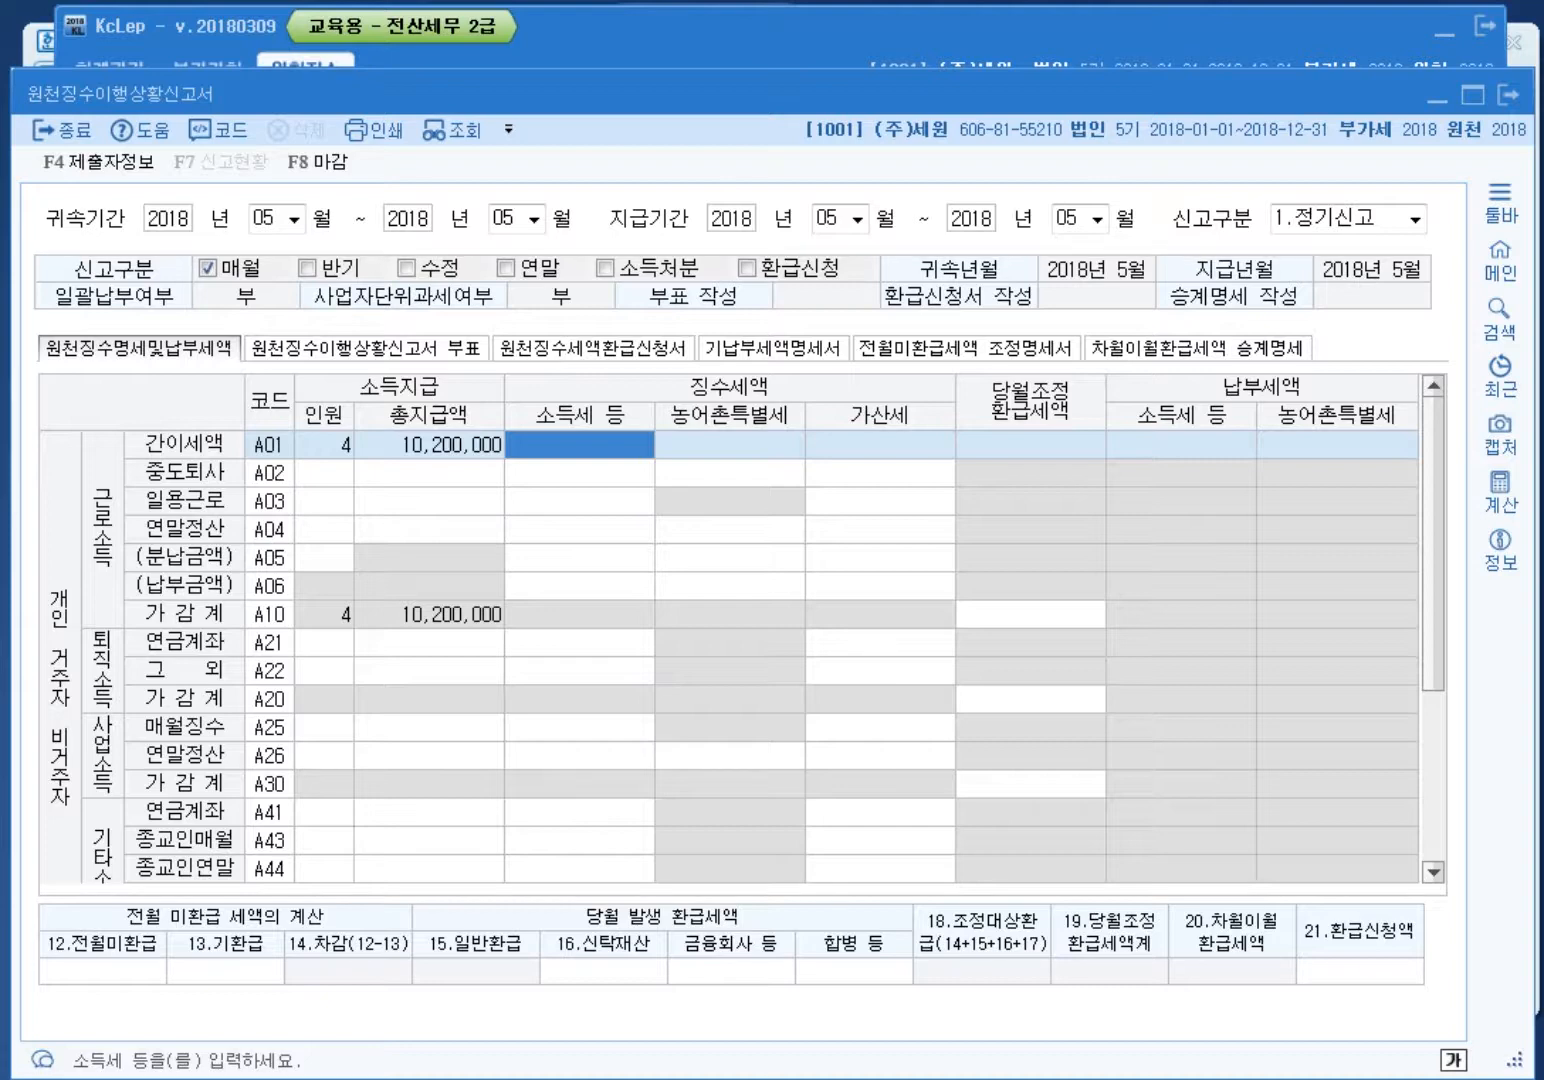
type("72000")
key("Return")
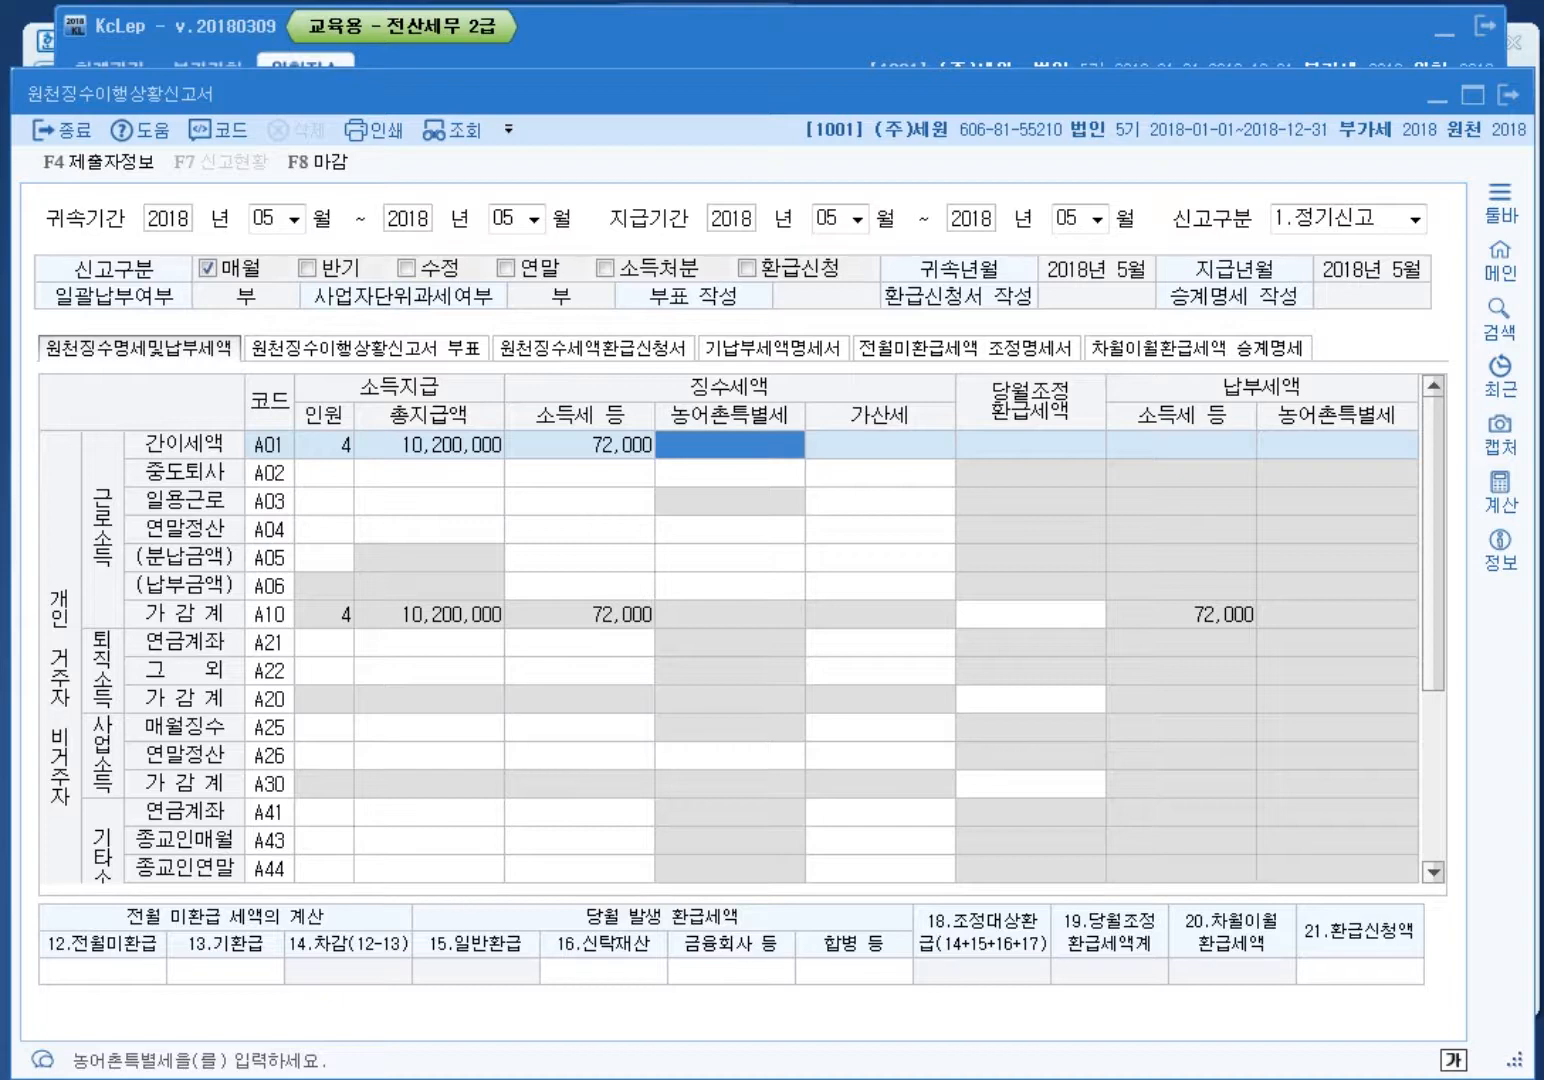
Step: Fill the A03 daily-worker row with 3 workers, 2,500,000 total pay and 13,500 income tax
key("Down")
key("Down")
key("Left")
key("Left")
key("Left")
type("3")
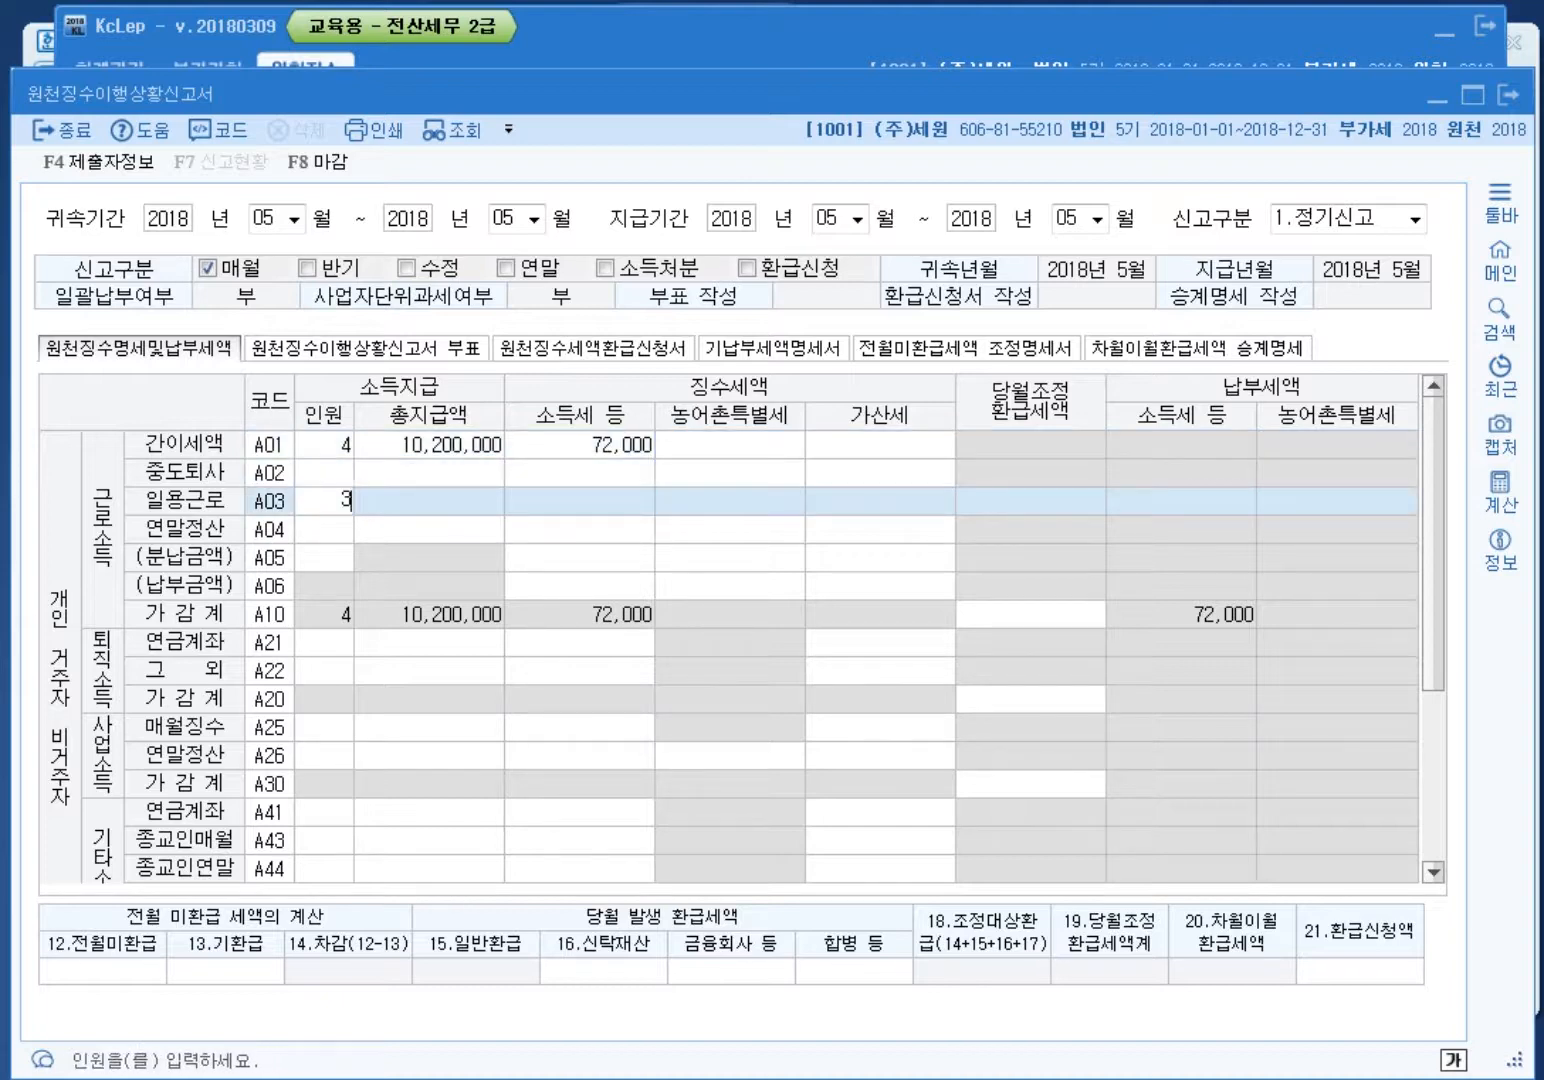
key("Return")
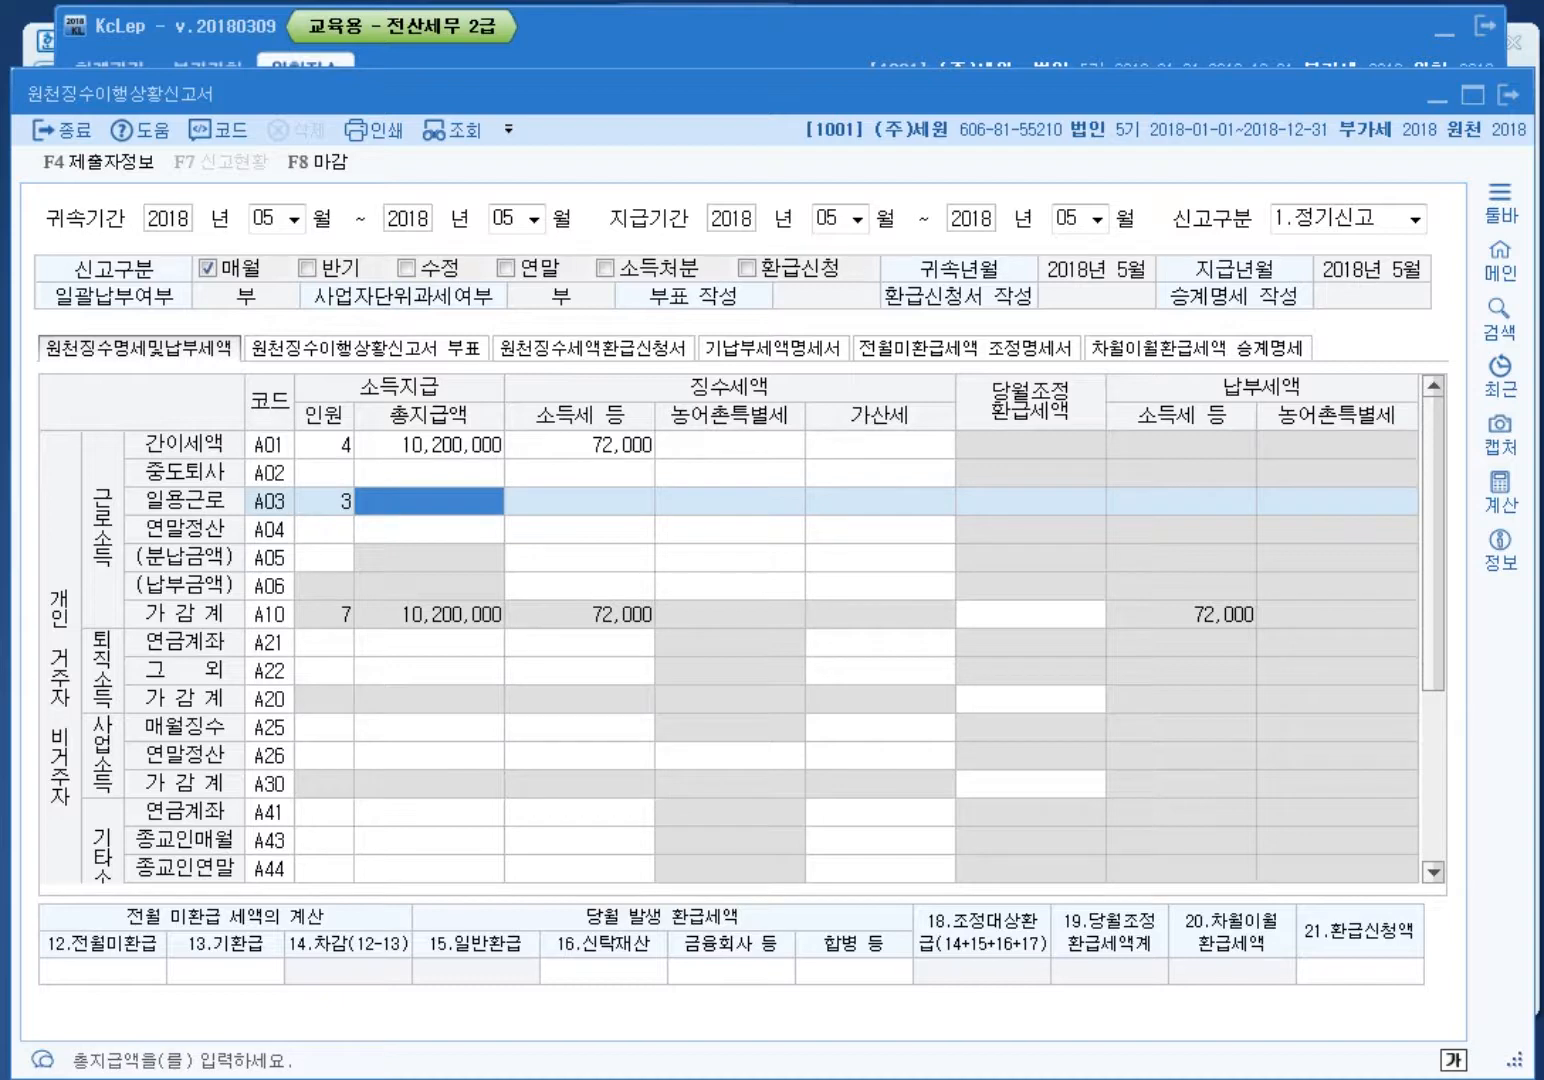
type("2500000")
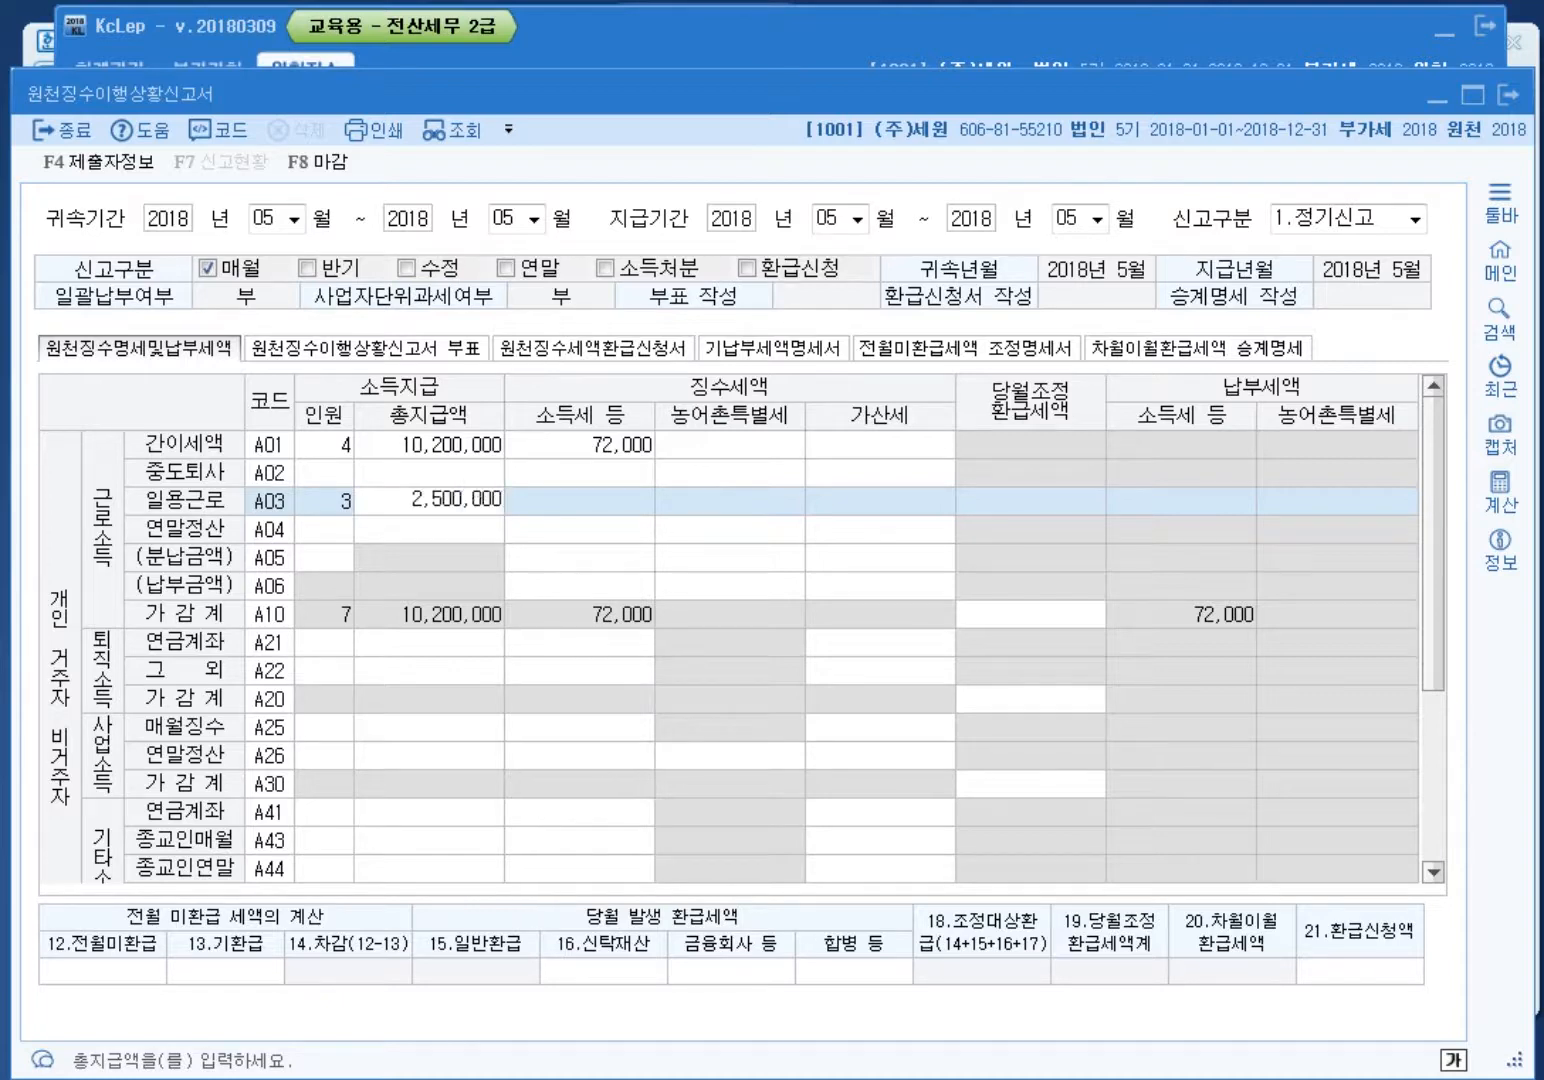
key("Return")
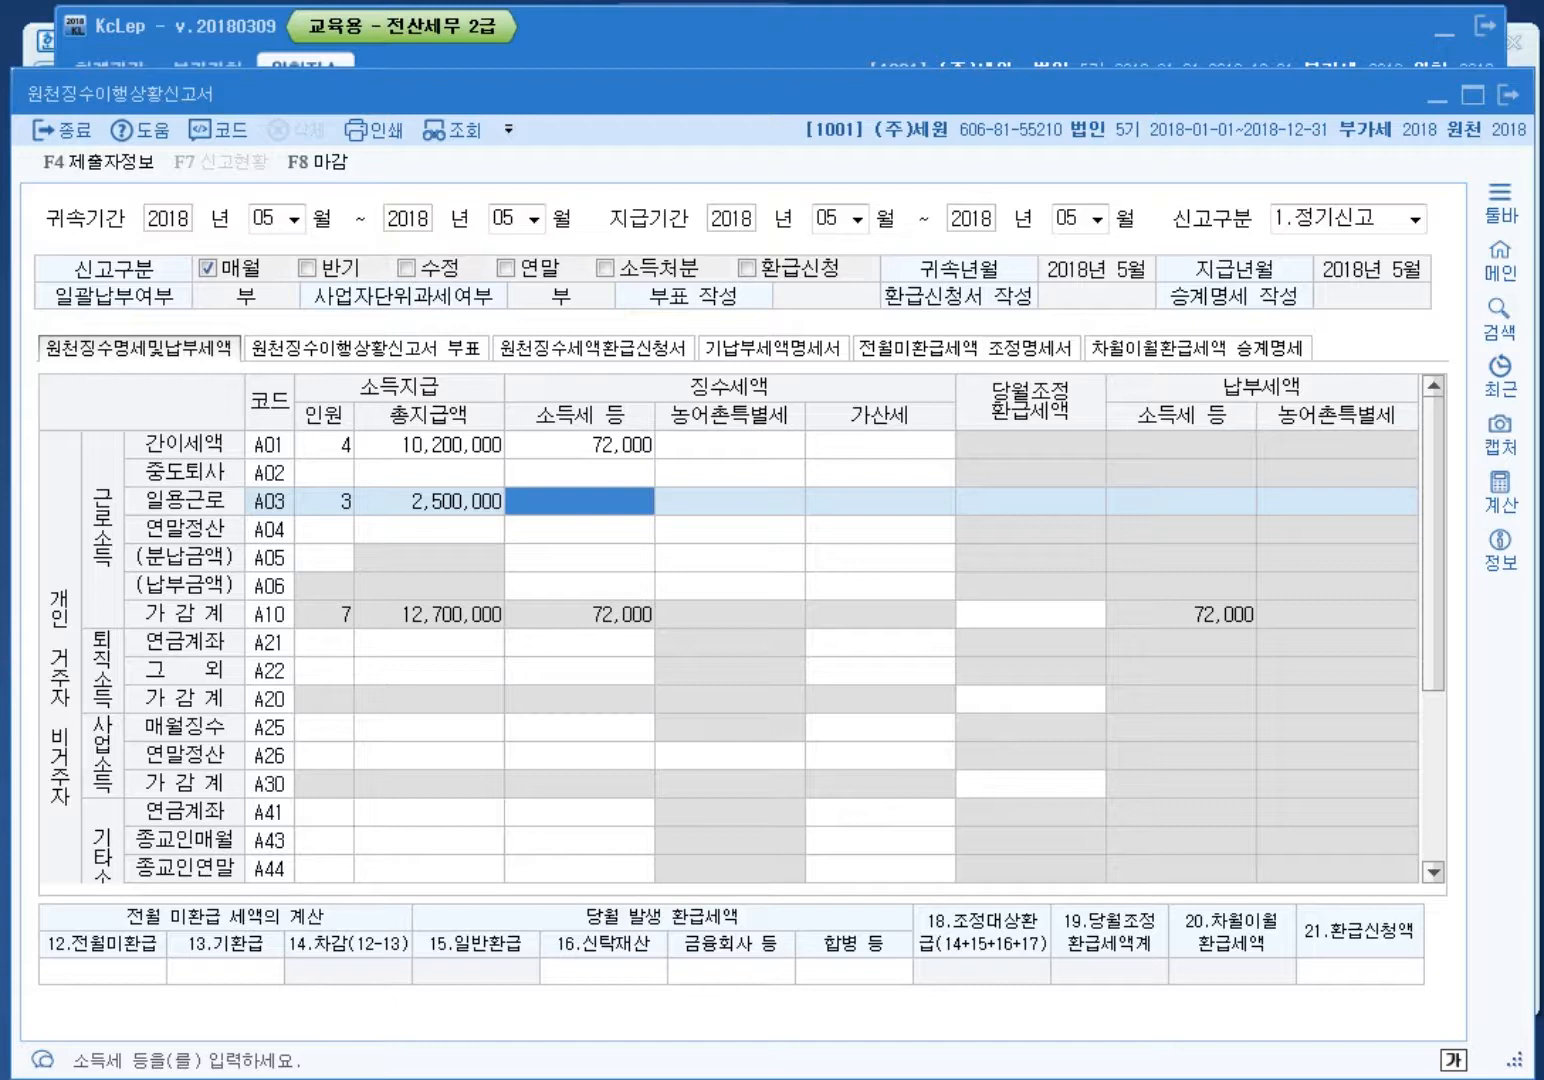
type("13500")
key("Return")
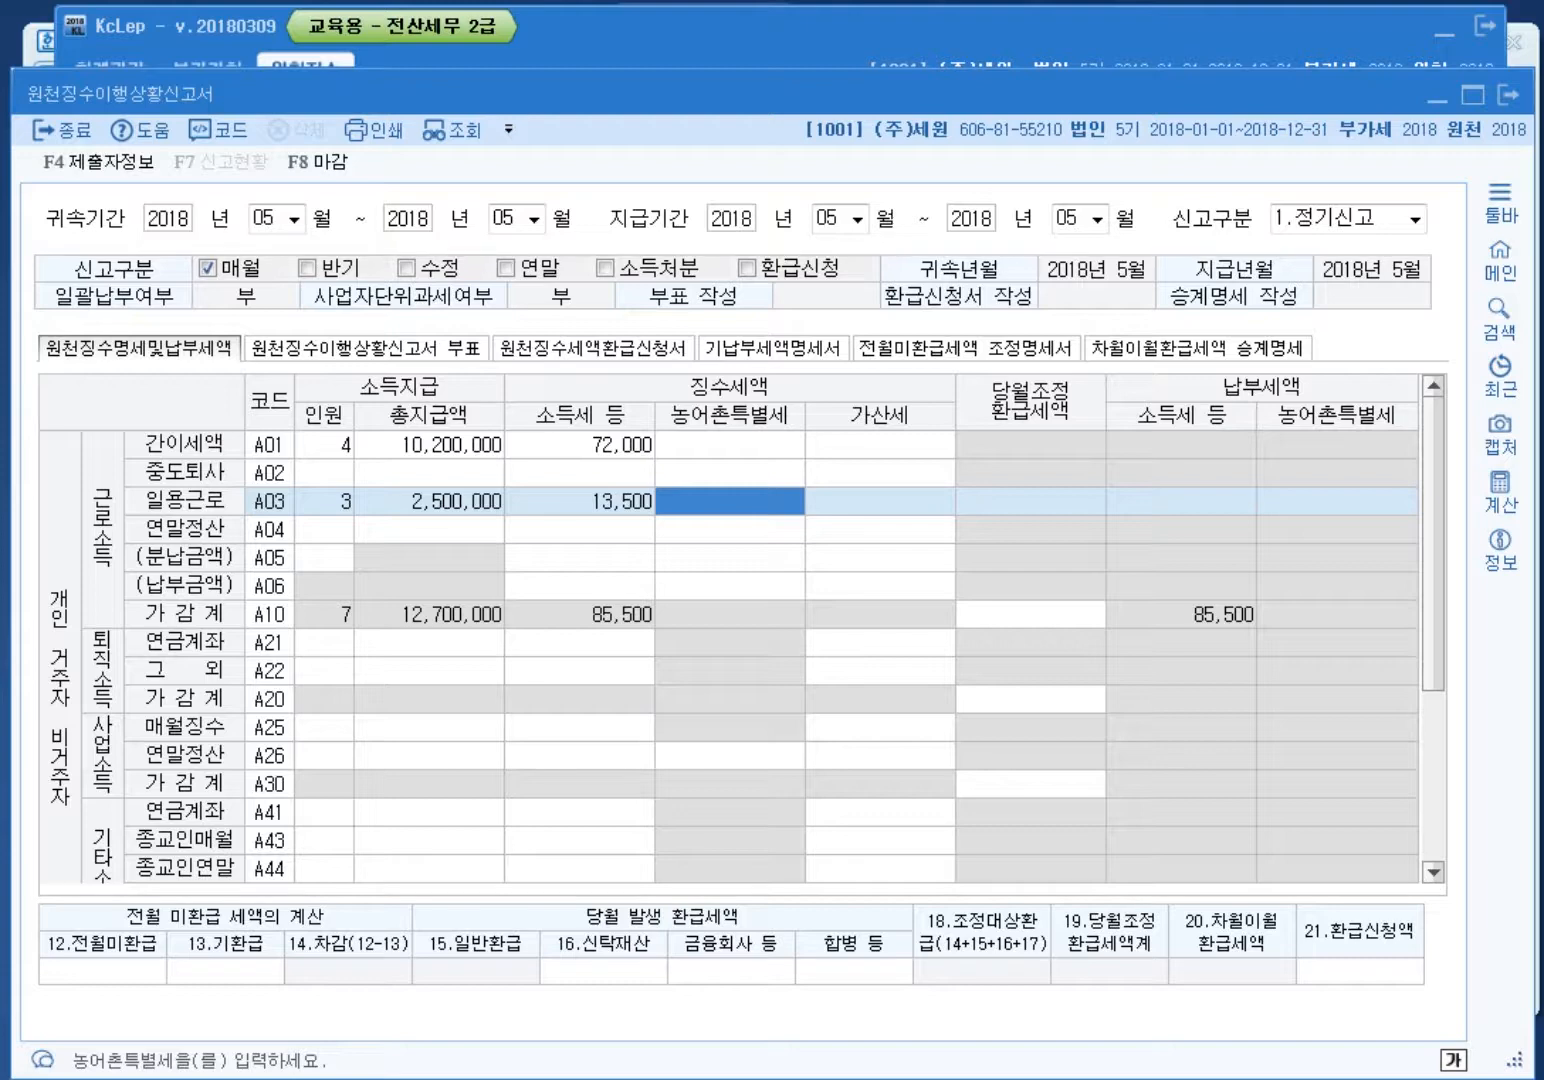
key("ctrl+alt+d")
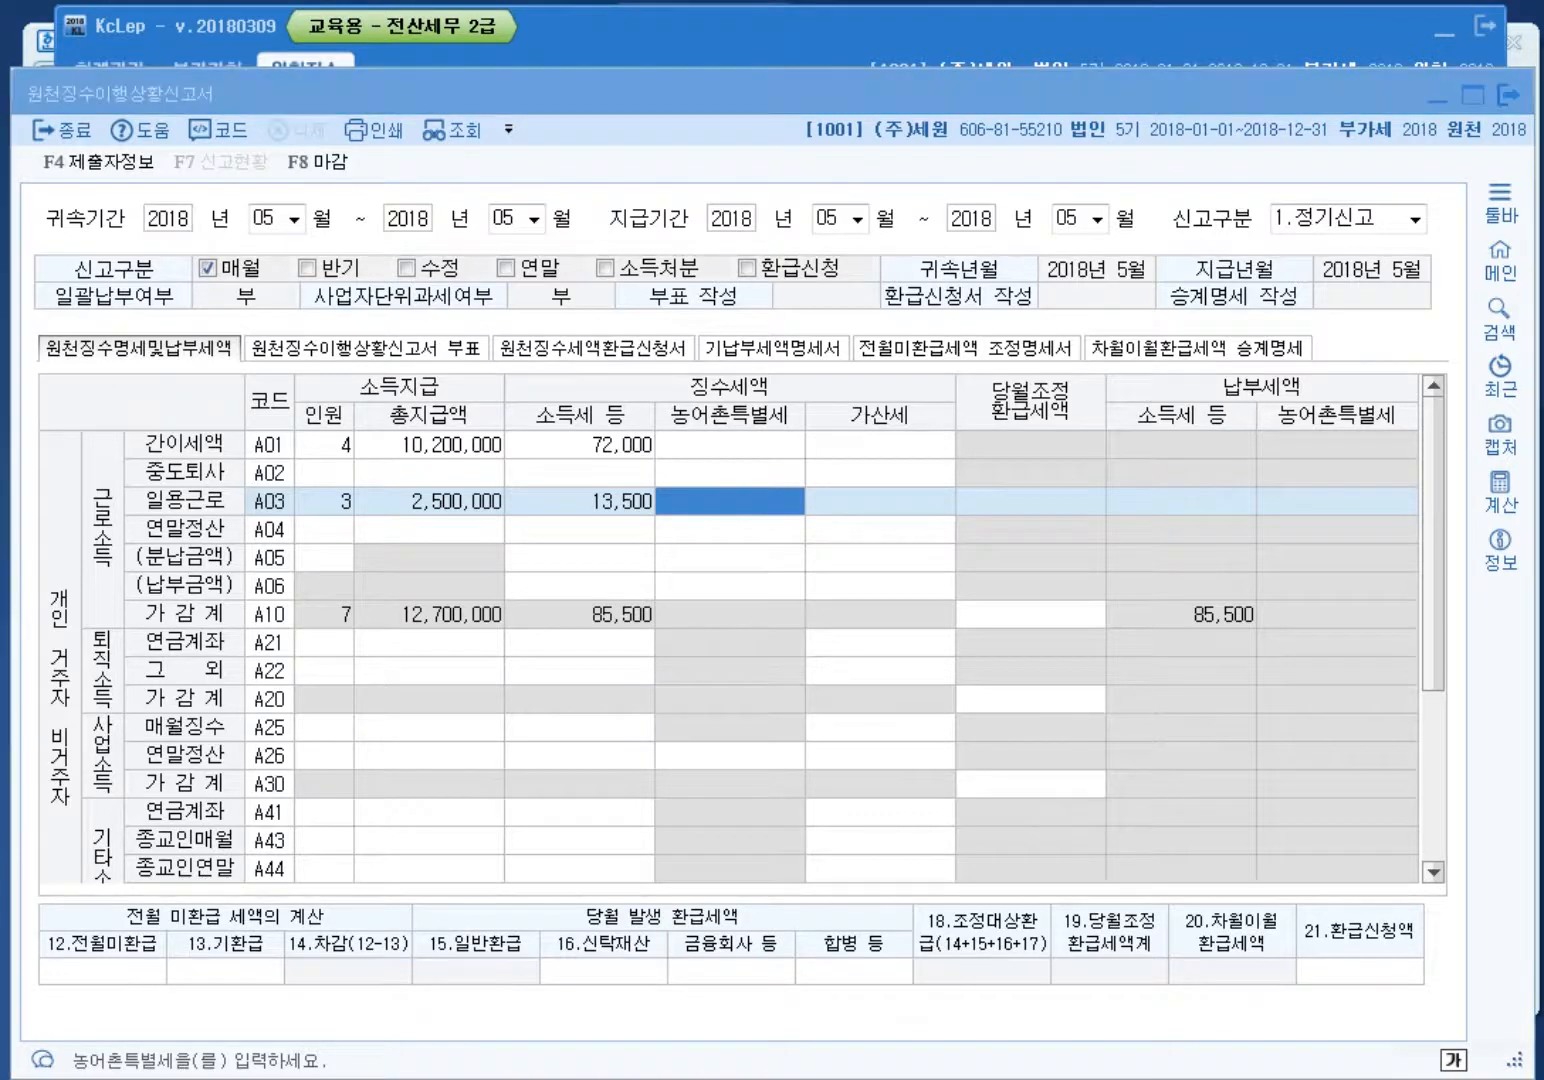
Step: Enter 17,500 in the 12.전월미환급 prior-month unrefunded tax field
mouse_move(164, 995)
left_mouse_down()
mouse_move(84, 876)
mouse_move(113, 1003)
mouse_move(245, 925)
mouse_move(130, 860)
left_mouse_up()
left_click_drag(224, 873, 205, 947)
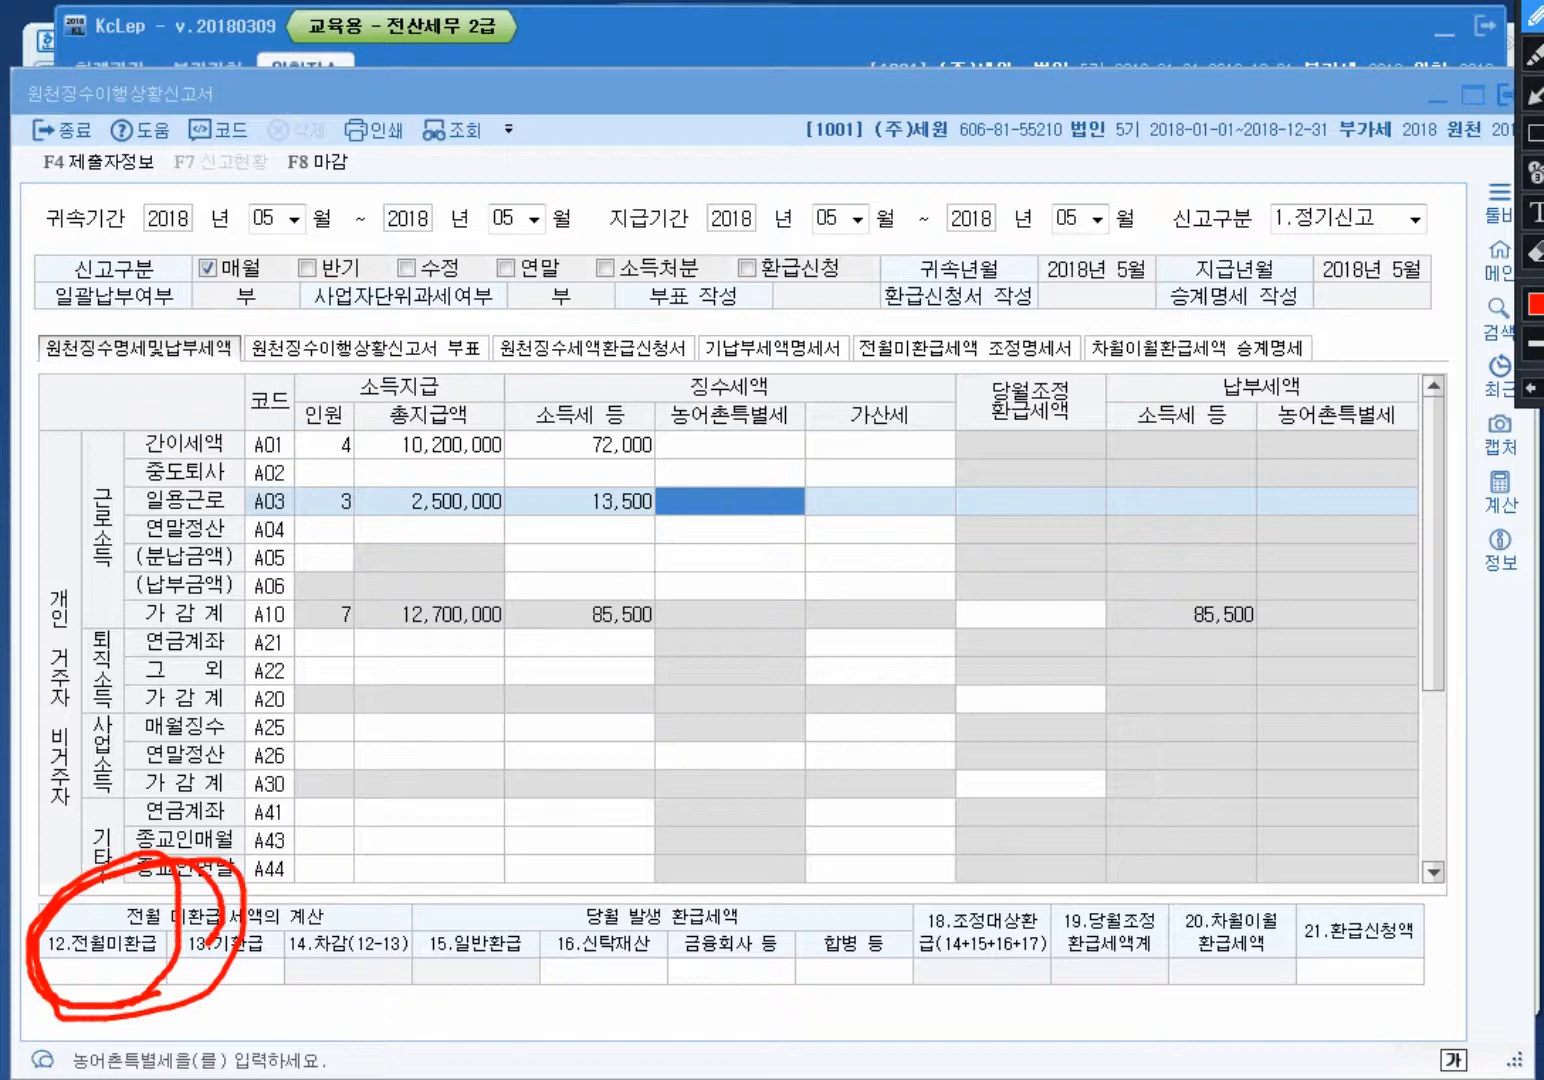
key("Escape")
left_click(102, 971)
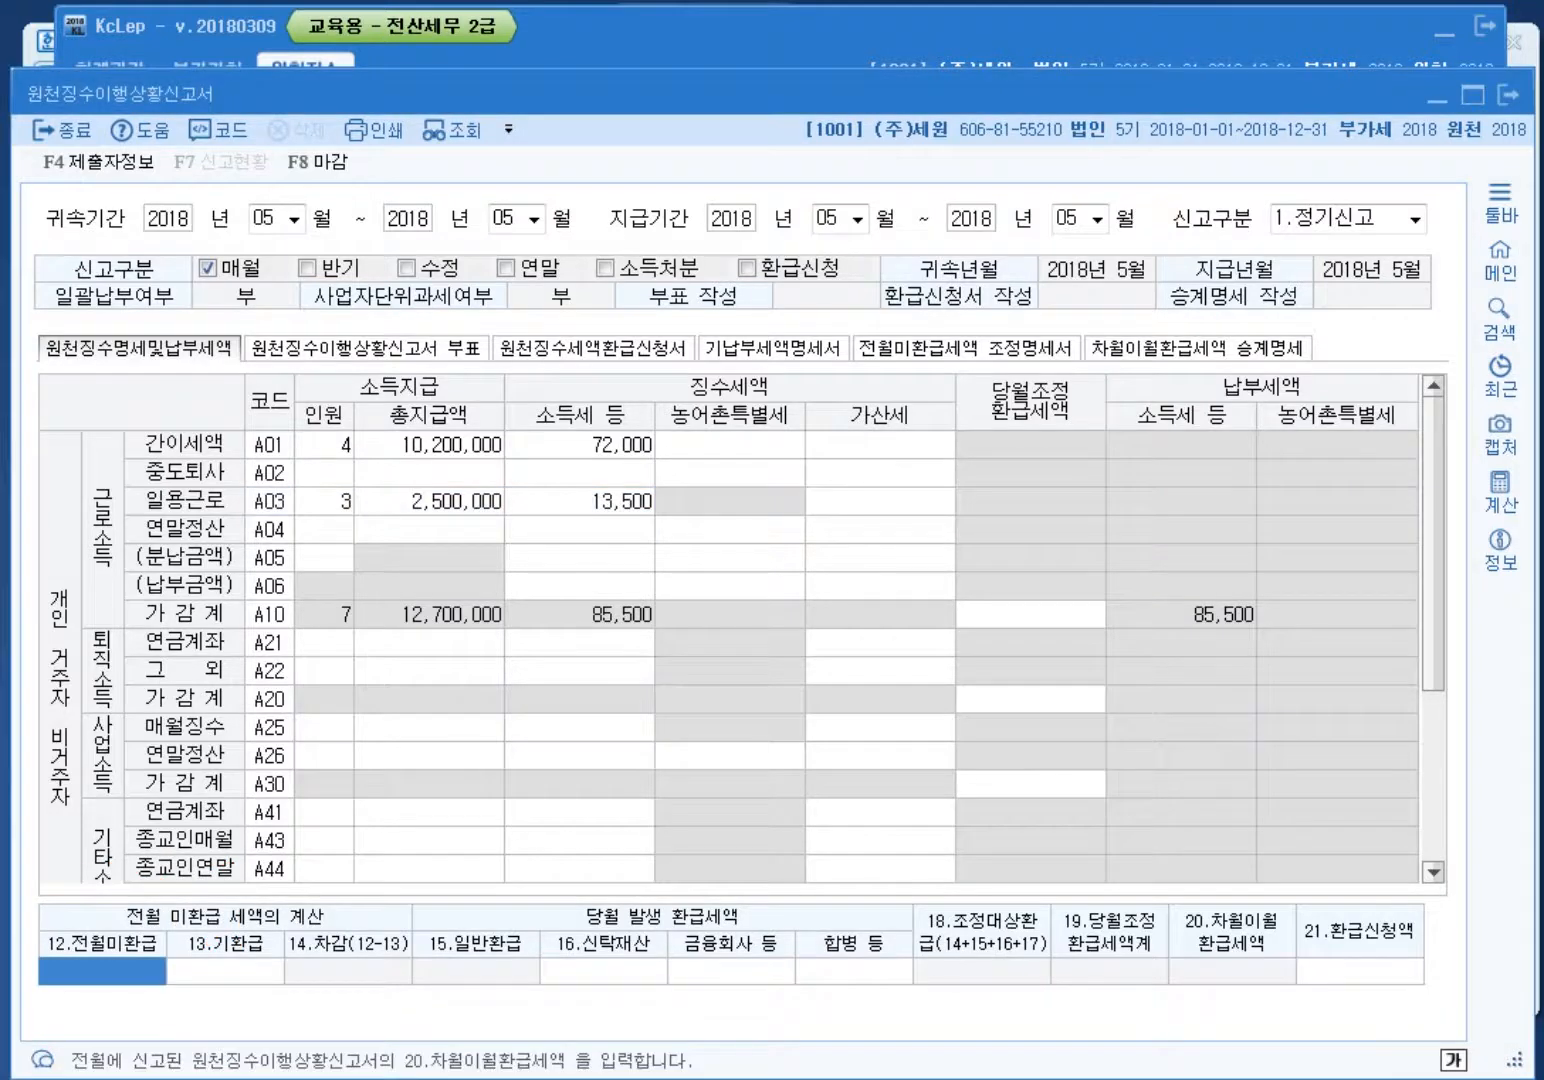
type("17500")
key("Return")
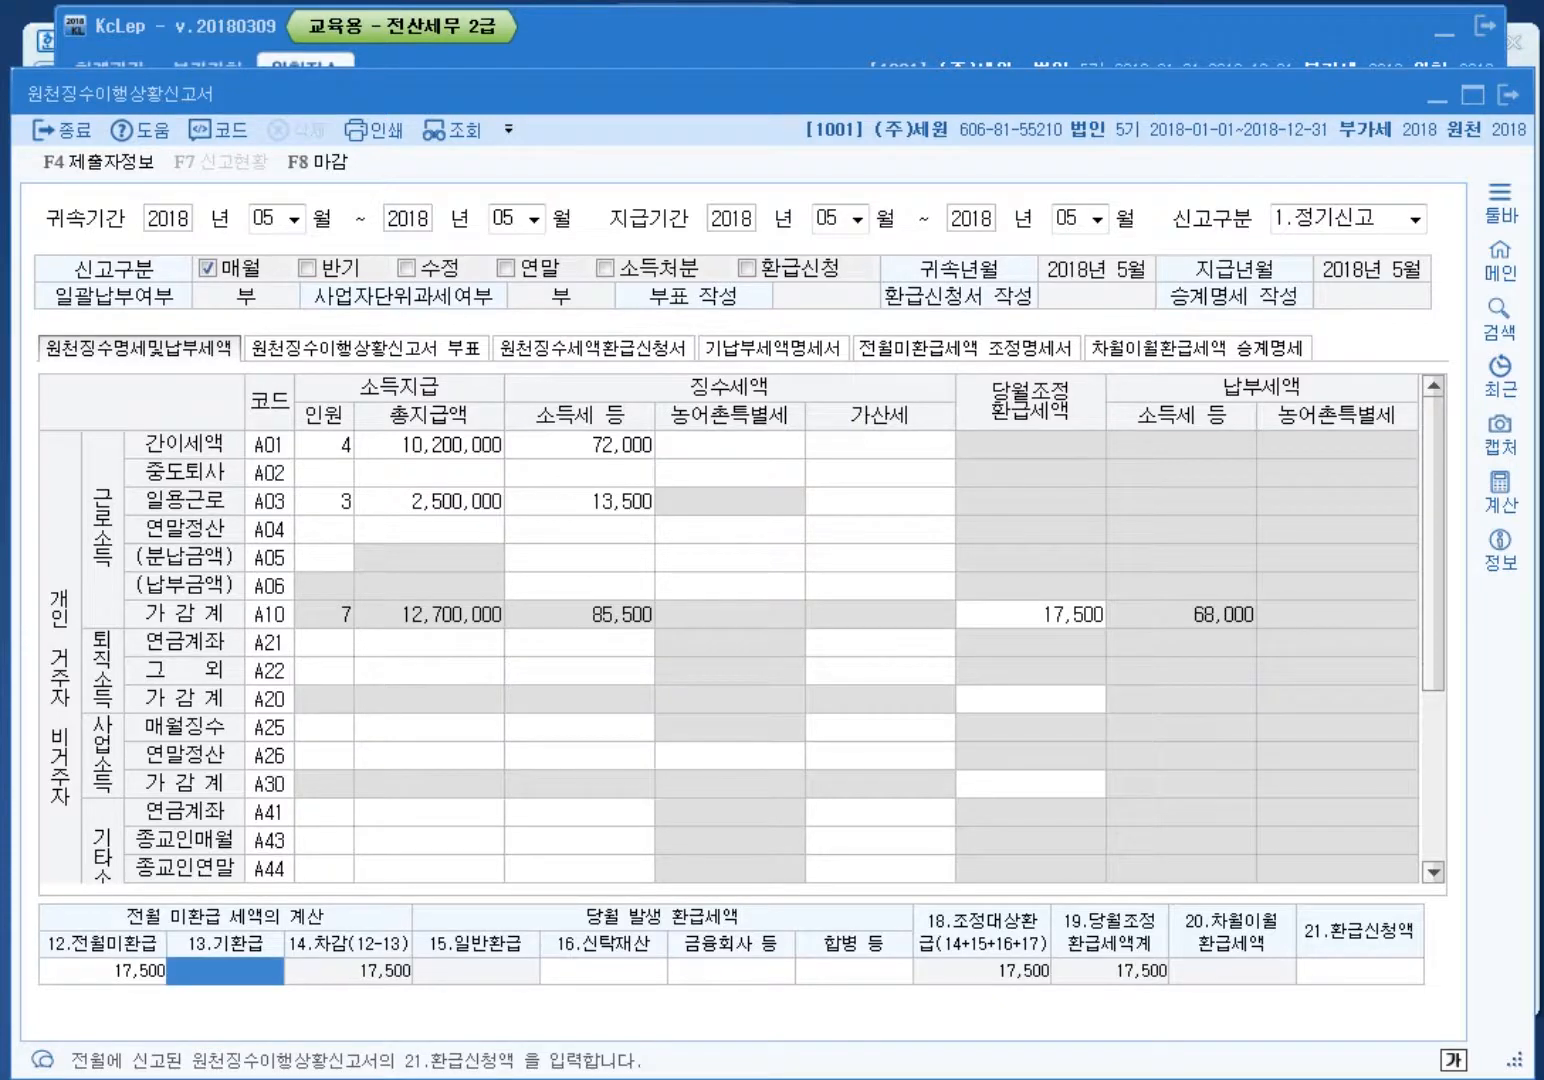
Step: Point out the reduced 68,000 payable, then close the May report with F8 마감
mouse_move(1127, 683)
left_mouse_down()
mouse_move(1297, 670)
mouse_move(1285, 723)
left_mouse_up()
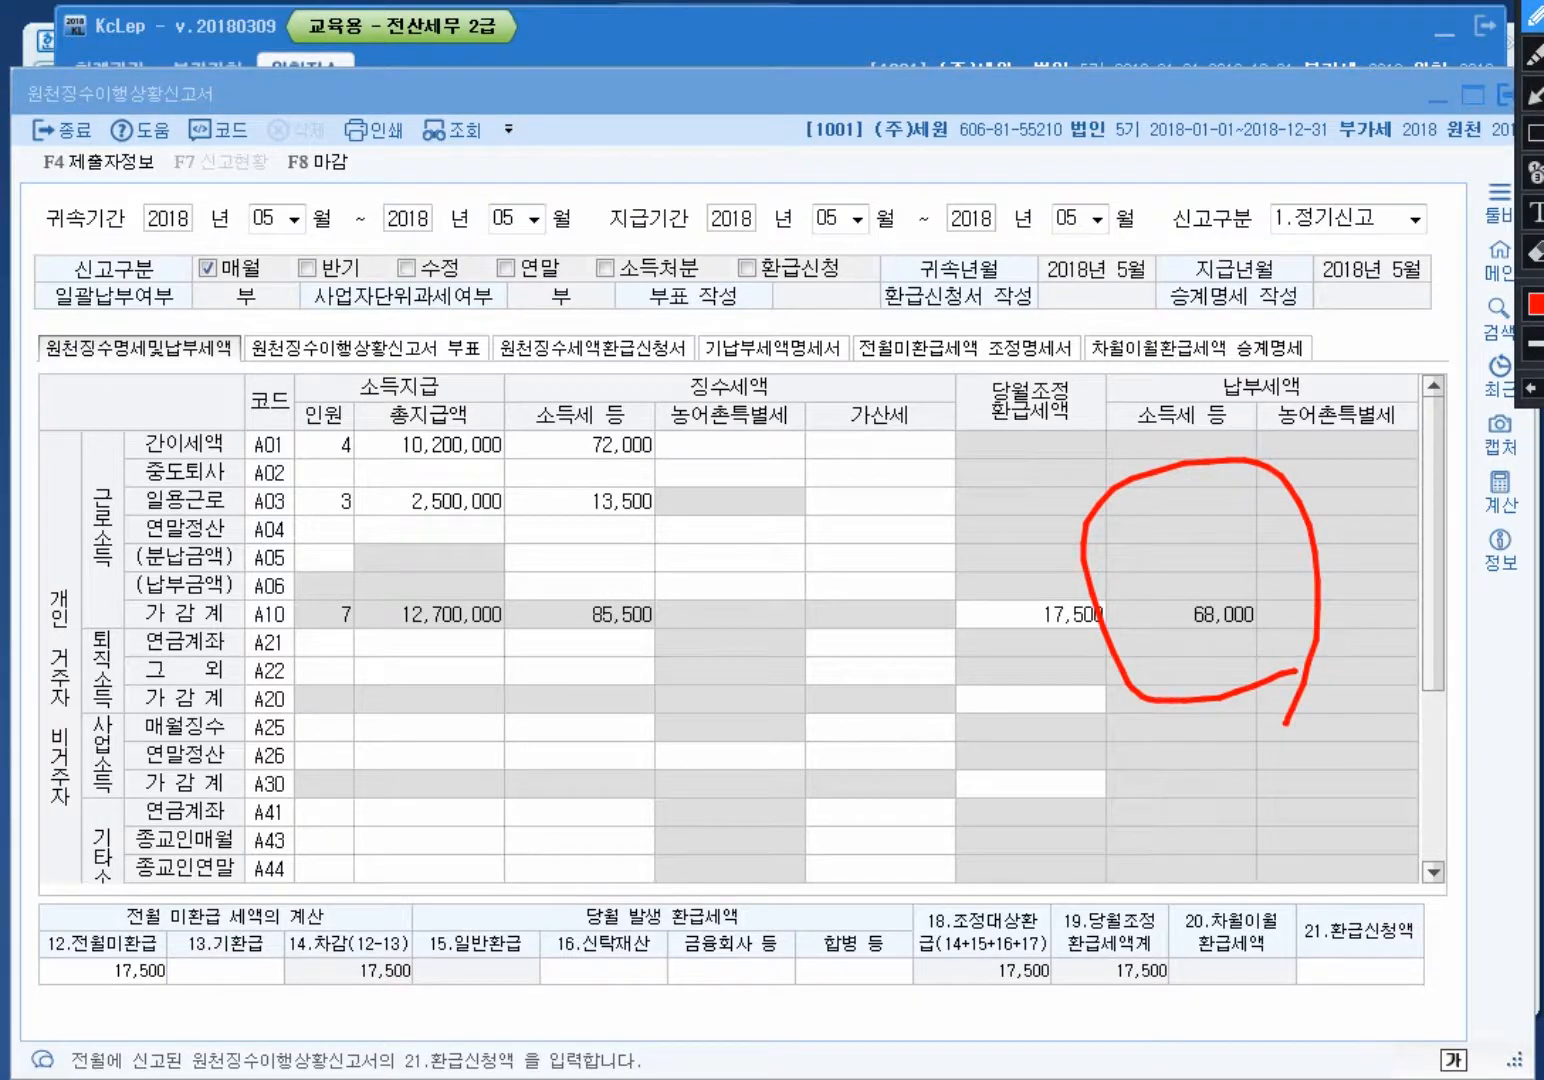
key("Escape")
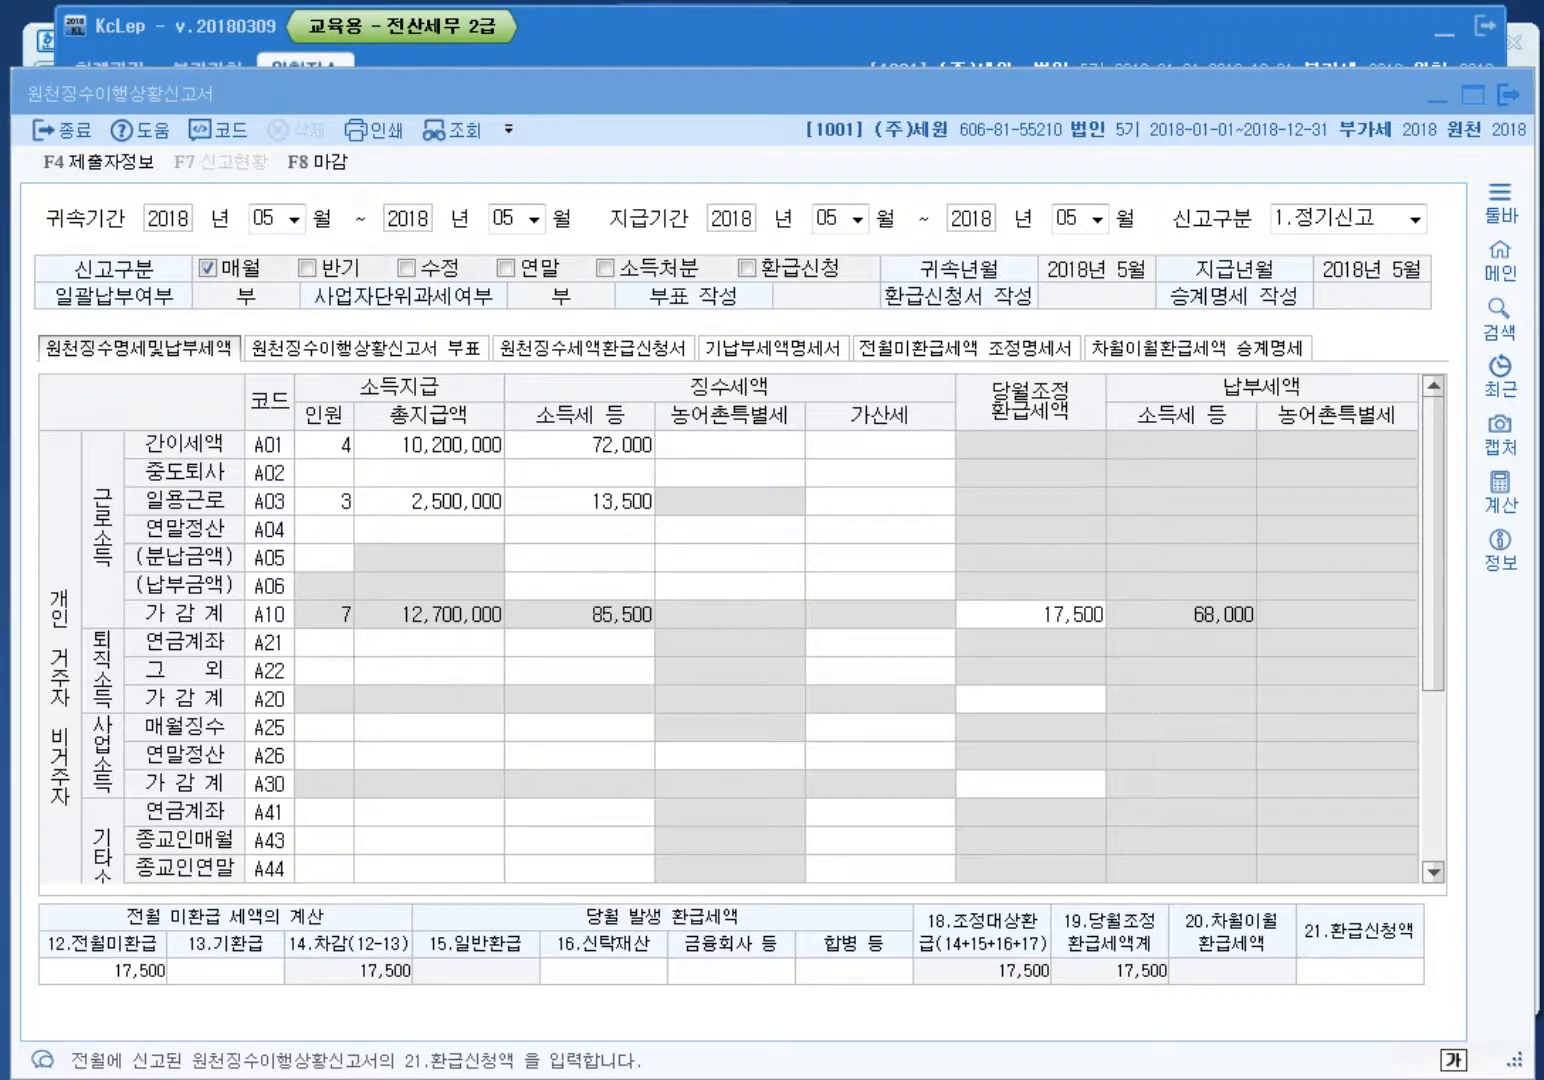
key("F8")
key("Return")
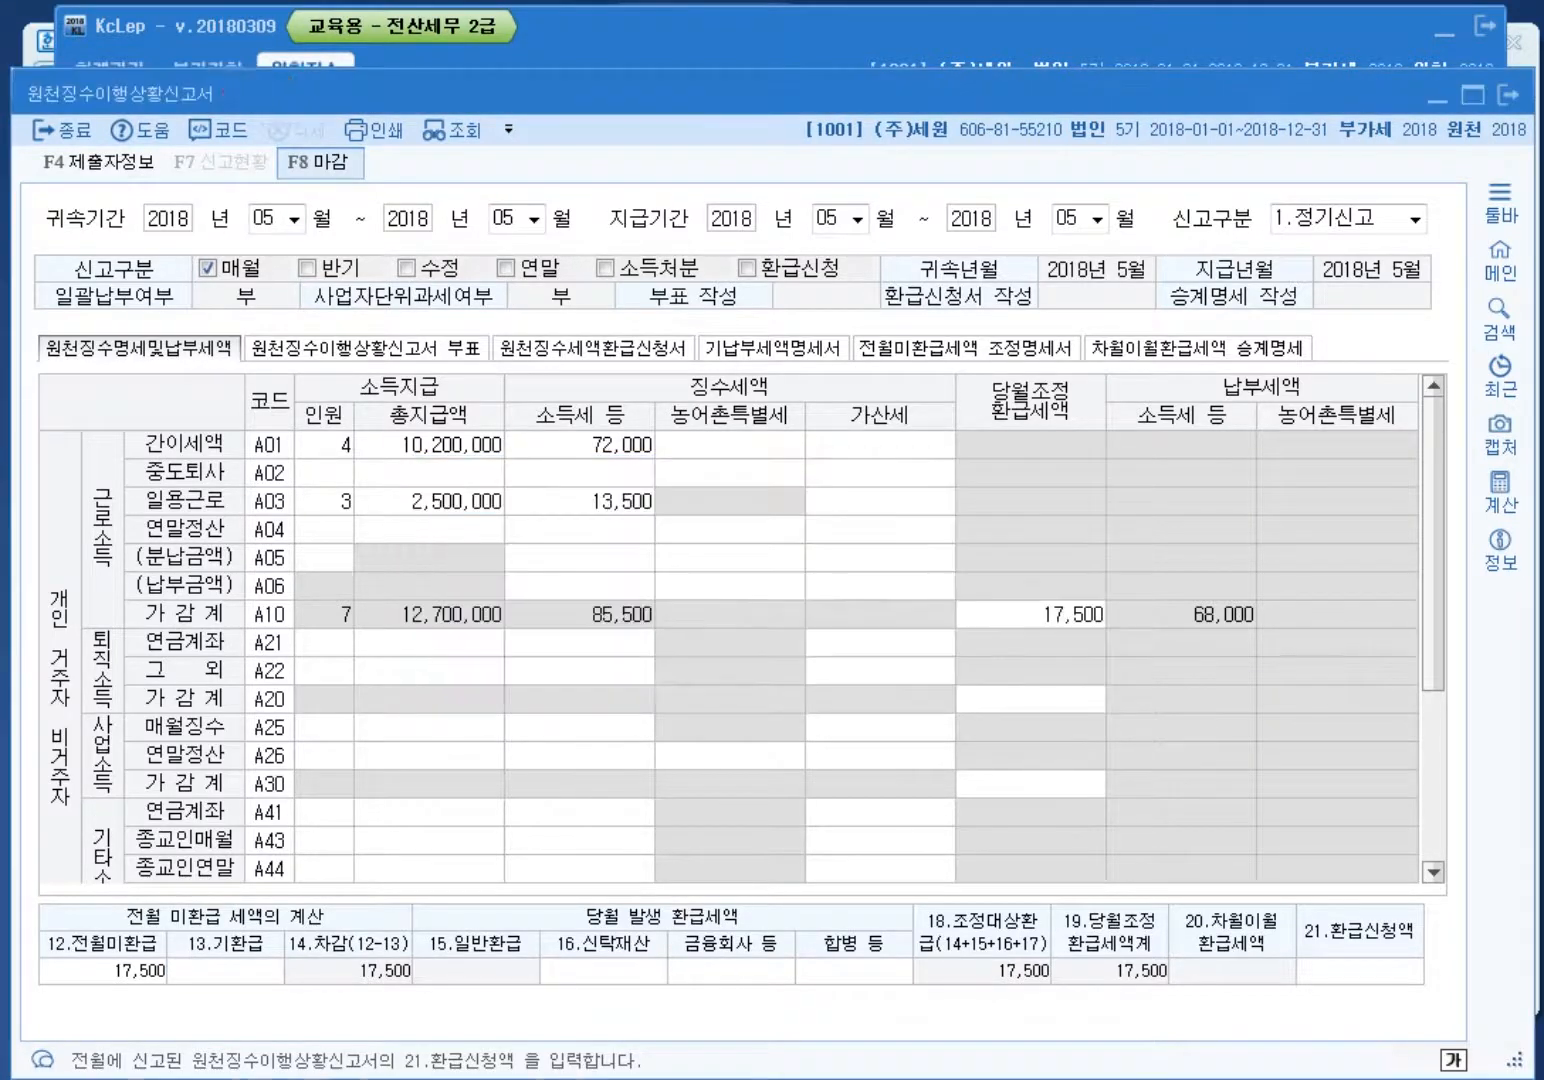